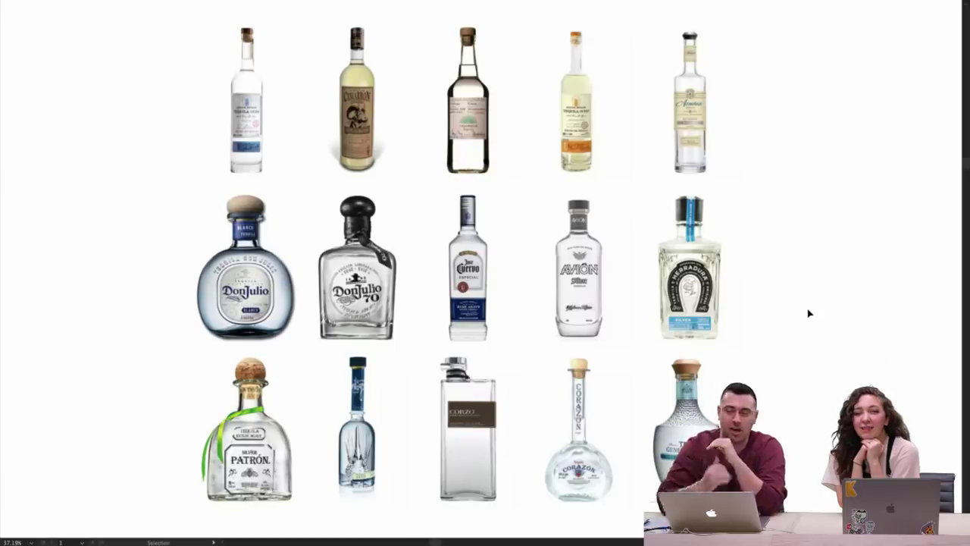
- Examine the bottle shapes and labels of the competing tequilas in the image grid, including the Casamigos label up close
{"action": "left_click_drag", "start_coordinate": [497, 154], "coordinate": [400, 116]}
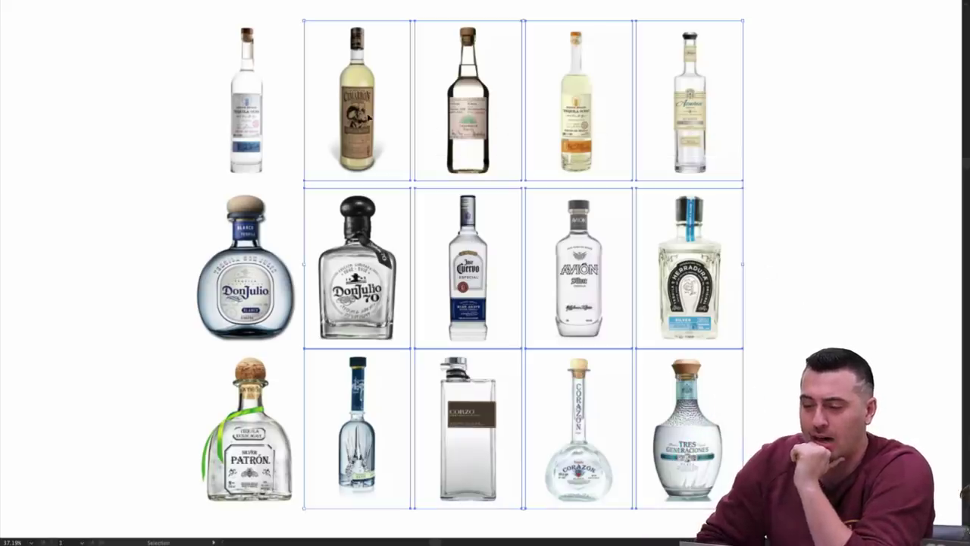
{"action": "left_click", "coordinate": [794, 137]}
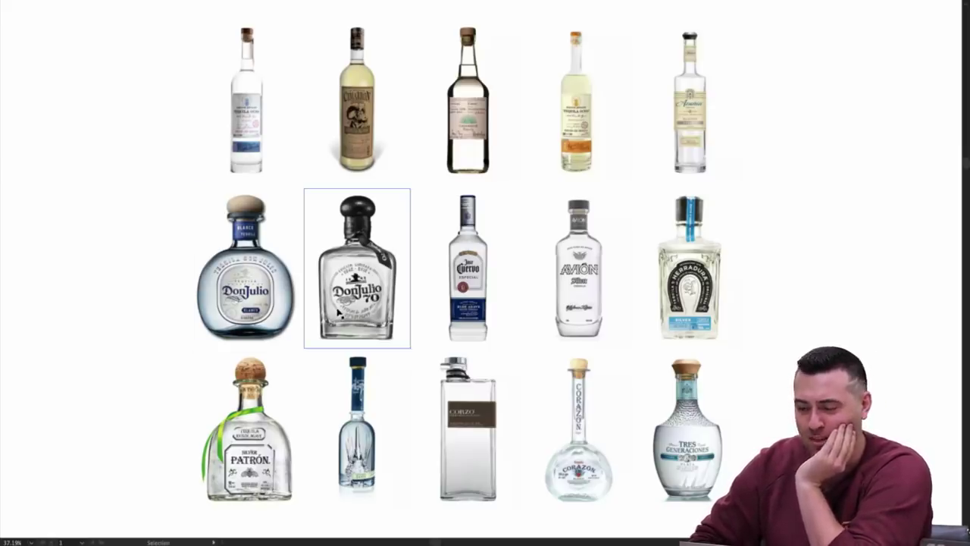
{"action": "scroll", "coordinate": [456, 318], "scroll_direction": "up", "scroll_amount": 1}
{"action": "scroll", "coordinate": [452, 318], "scroll_direction": "up", "scroll_amount": 5}
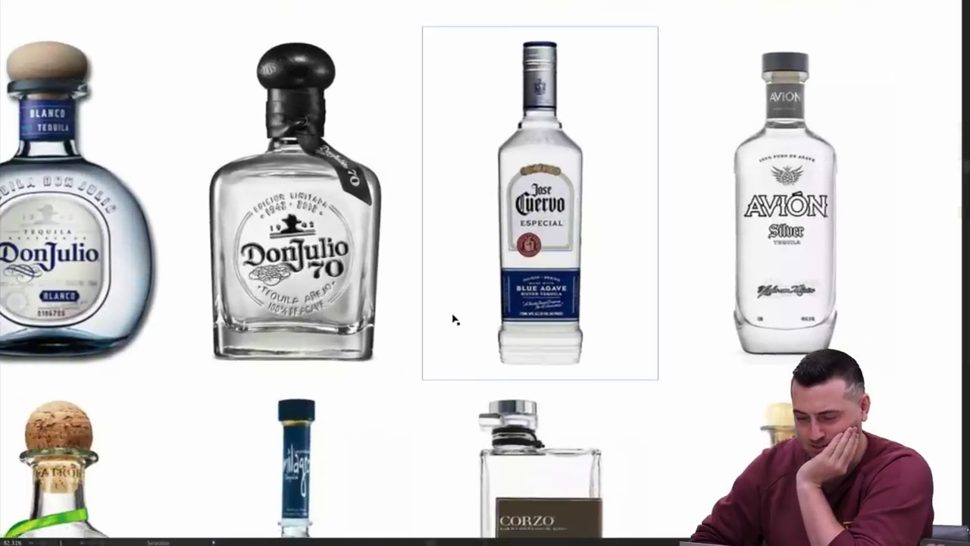
{"action": "scroll", "coordinate": [452, 319], "scroll_direction": "right", "scroll_amount": 1}
{"action": "scroll", "coordinate": [452, 318], "scroll_direction": "up", "scroll_amount": 1}
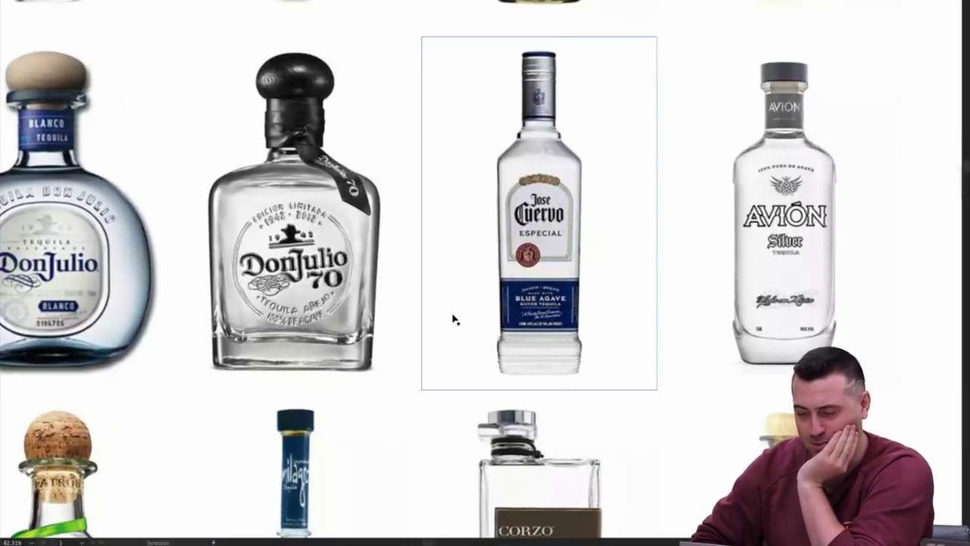
{"action": "scroll", "coordinate": [453, 319], "scroll_direction": "down", "scroll_amount": 4}
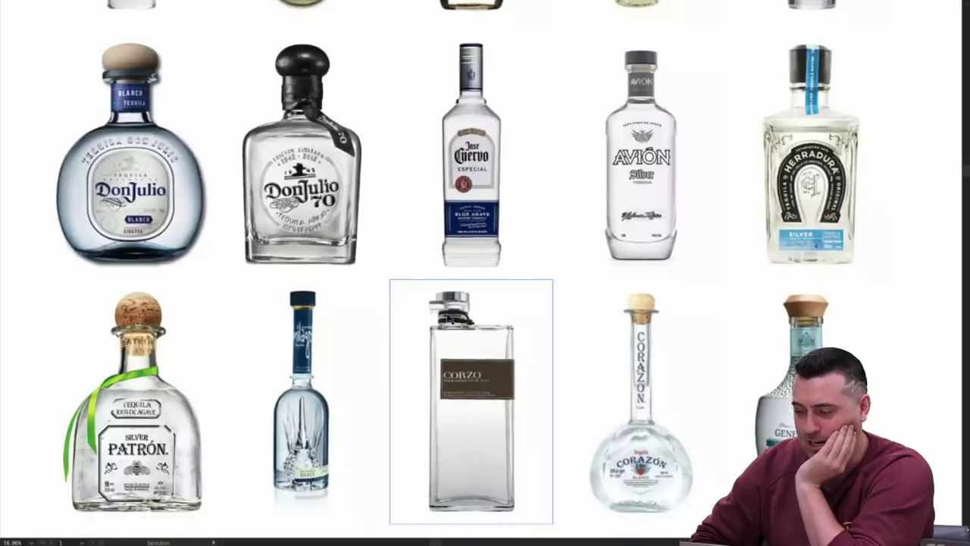
{"action": "scroll", "coordinate": [450, 319], "scroll_direction": "down", "scroll_amount": 3}
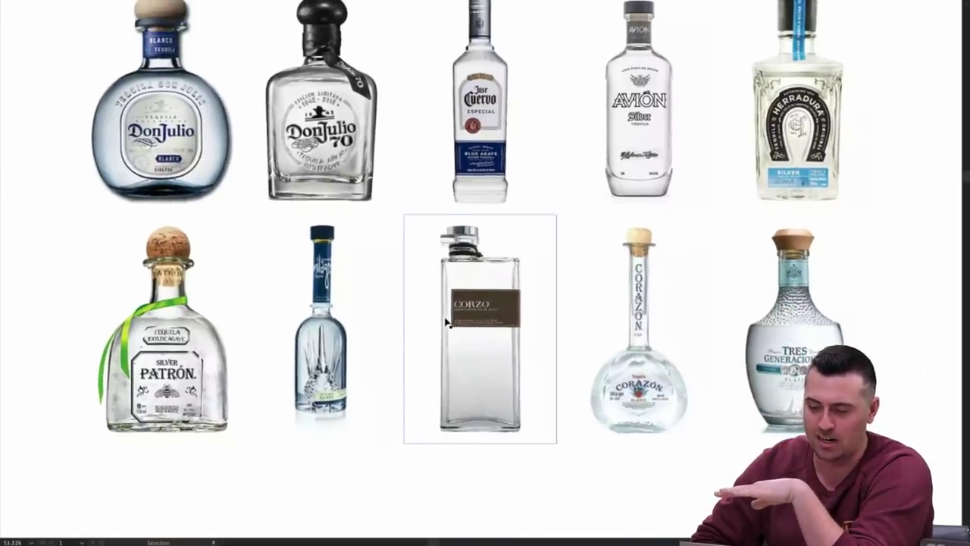
{"action": "scroll", "coordinate": [447, 322], "scroll_direction": "up", "scroll_amount": 2}
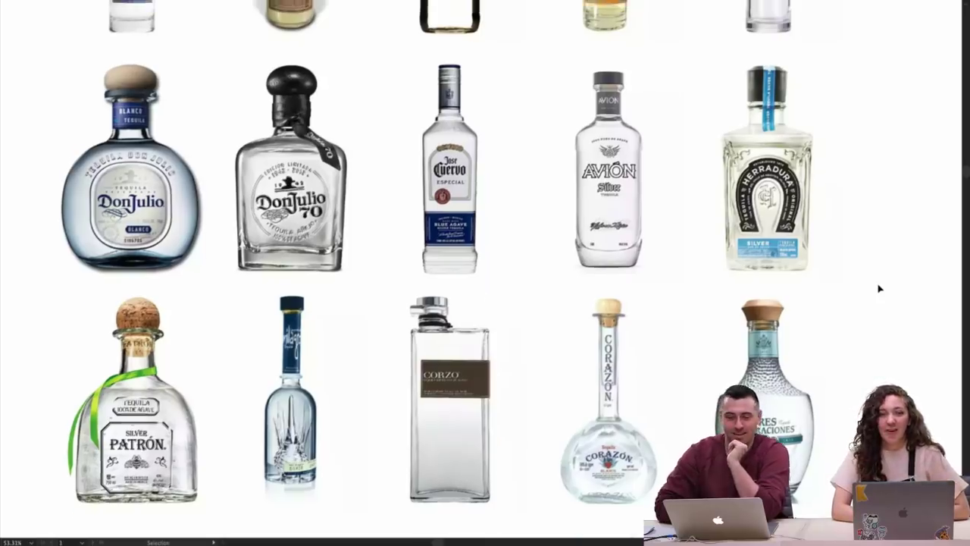
{"action": "scroll", "coordinate": [876, 281], "scroll_direction": "up", "scroll_amount": 3}
{"action": "scroll", "coordinate": [489, 121], "scroll_direction": "up", "scroll_amount": 2}
{"action": "scroll", "coordinate": [489, 121], "scroll_direction": "up", "scroll_amount": 5}
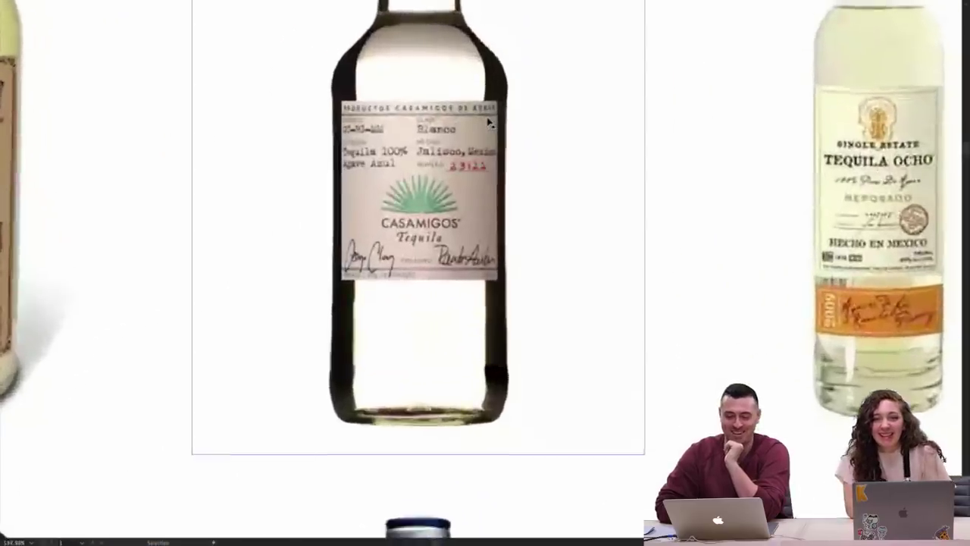
{"action": "scroll", "coordinate": [568, 129], "scroll_direction": "down", "scroll_amount": 4}
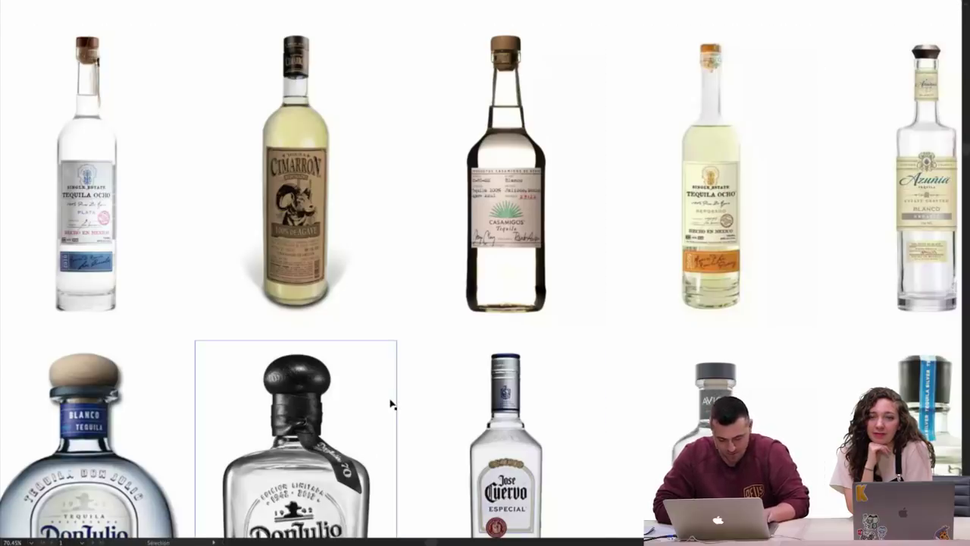
- Toggle the transparency grid on and off behind the bottle images
{"action": "key", "text": "super+shift+d"}
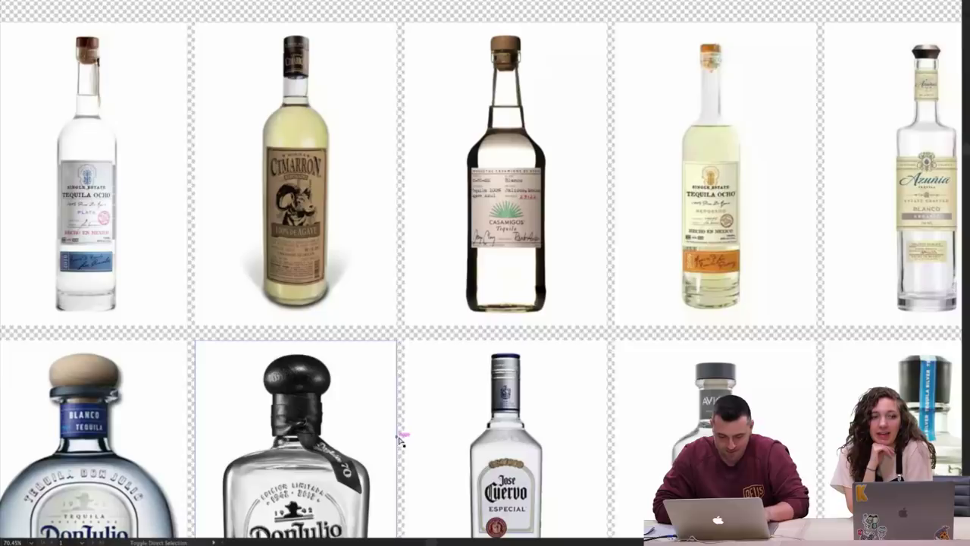
{"action": "key", "text": "super+shift+d"}
{"action": "key", "text": "ctrl+shift+d"}
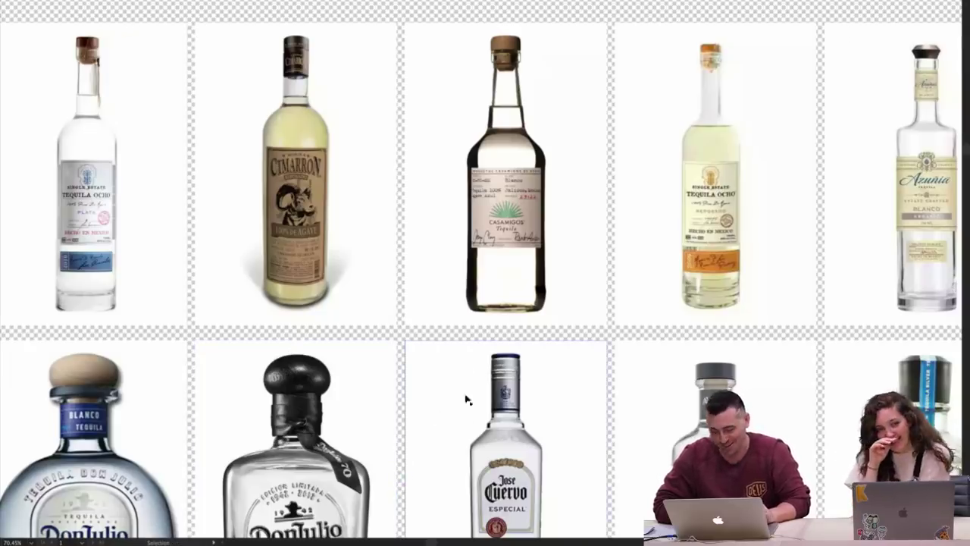
{"action": "key", "text": "ctrl+shift+d"}
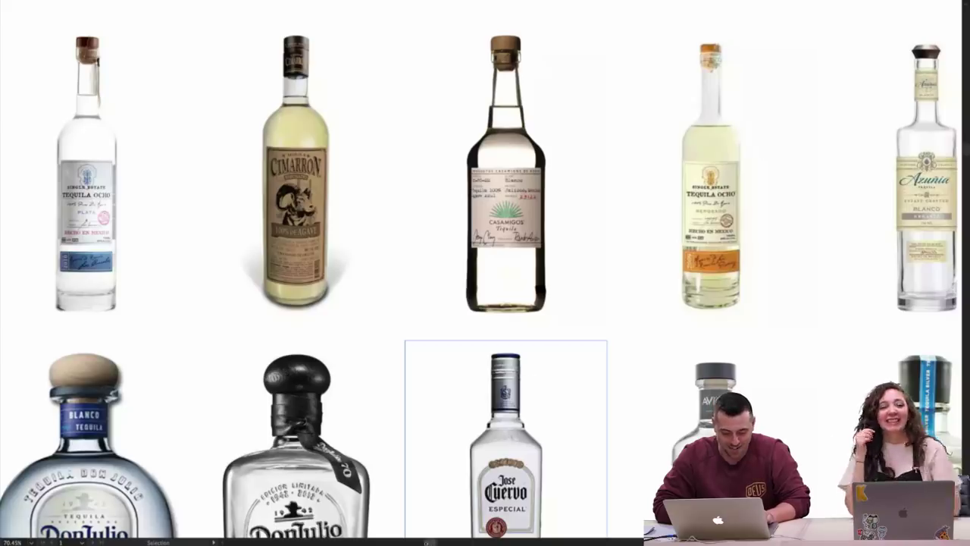
{"action": "key", "text": "ctrl+shift+d"}
{"action": "key", "text": "ctrl+shift+d"}
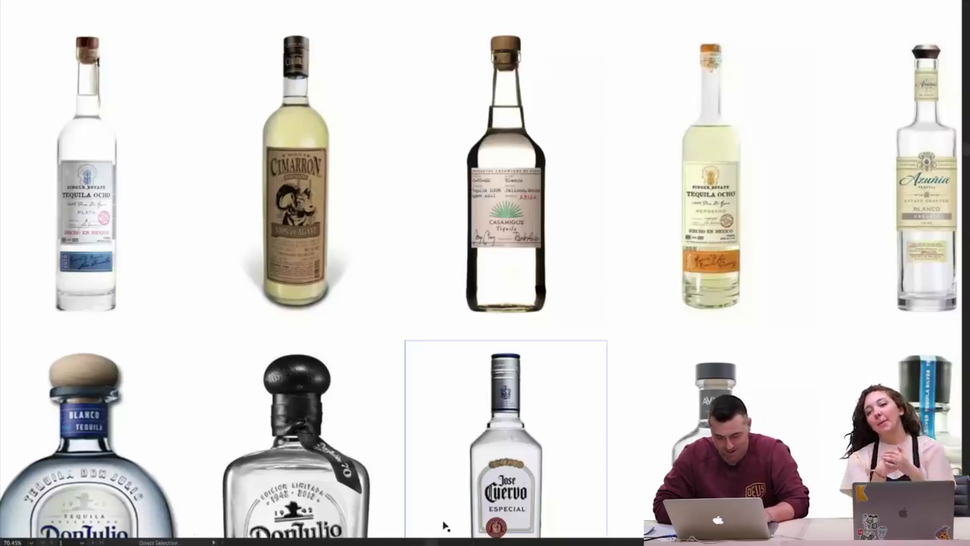
{"action": "scroll", "coordinate": [564, 540], "scroll_direction": "right", "scroll_amount": 6}
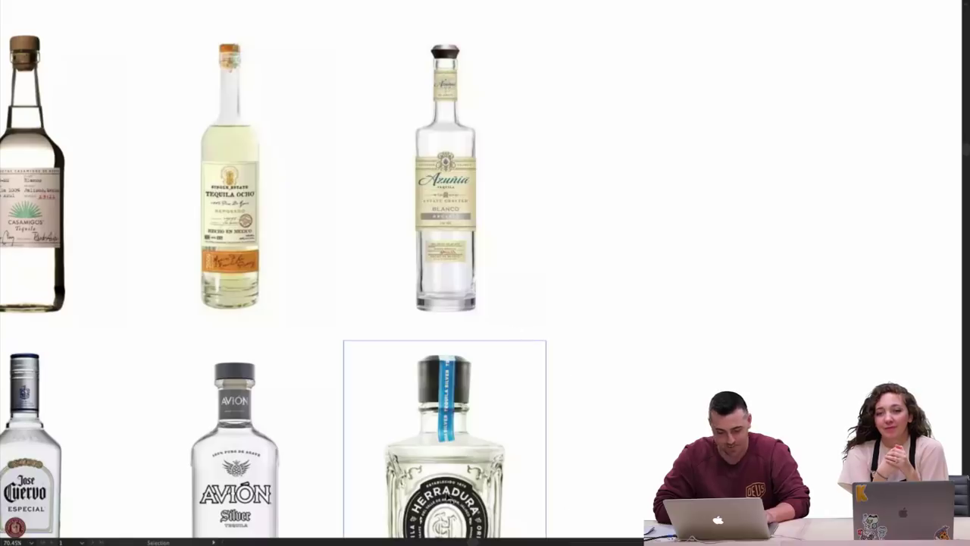
{"action": "scroll", "coordinate": [482, 455], "scroll_direction": "left", "scroll_amount": 5}
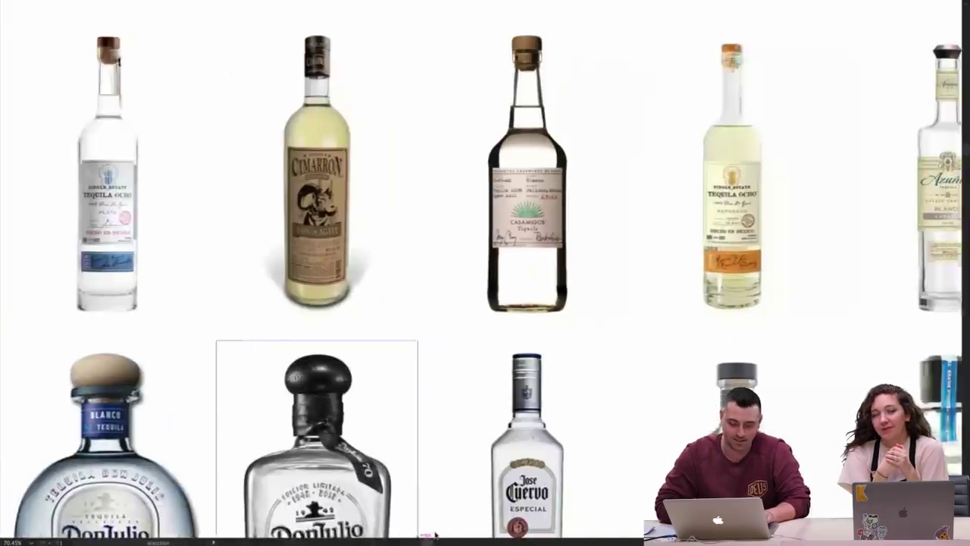
{"action": "scroll", "coordinate": [485, 422], "scroll_direction": "down", "scroll_amount": 5}
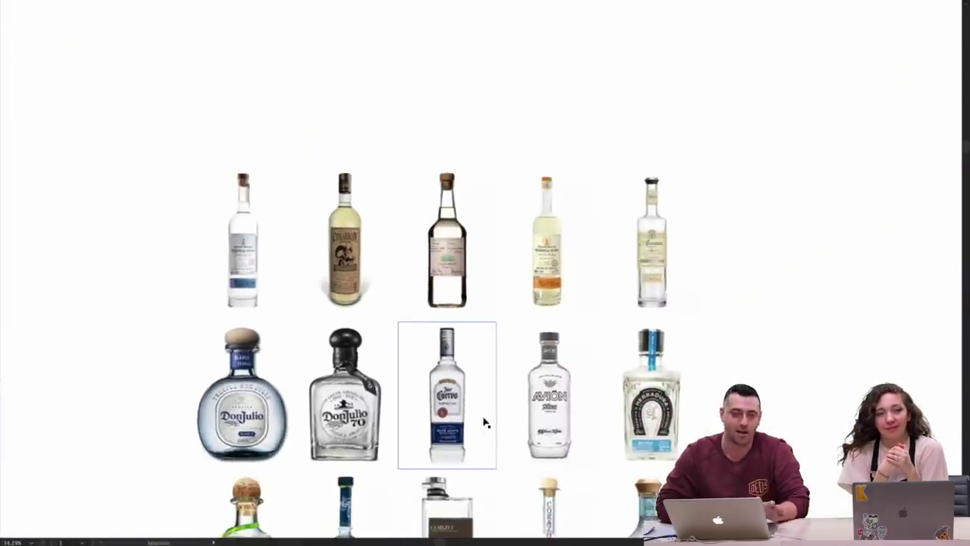
{"action": "scroll", "coordinate": [485, 422], "scroll_direction": "down", "scroll_amount": 2}
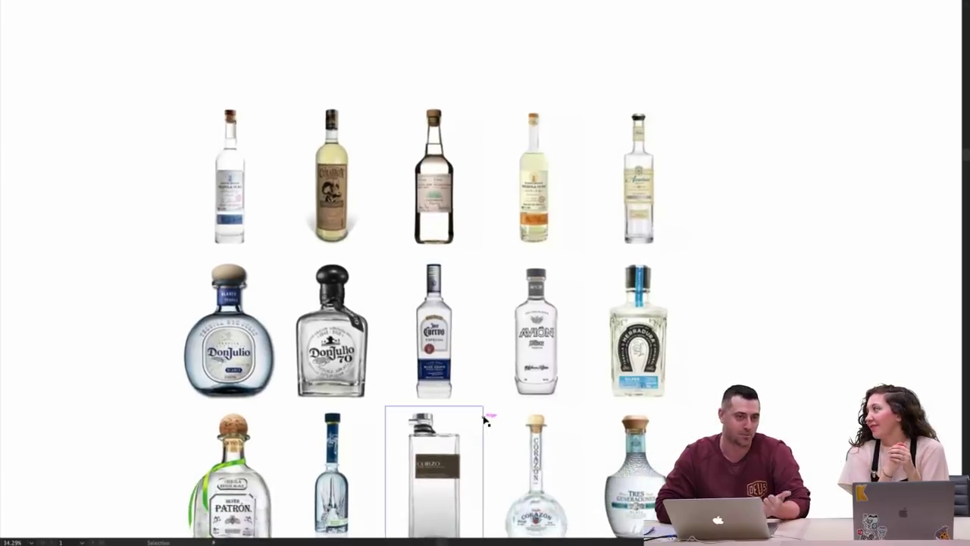
{"action": "scroll", "coordinate": [486, 419], "scroll_direction": "down", "scroll_amount": 3}
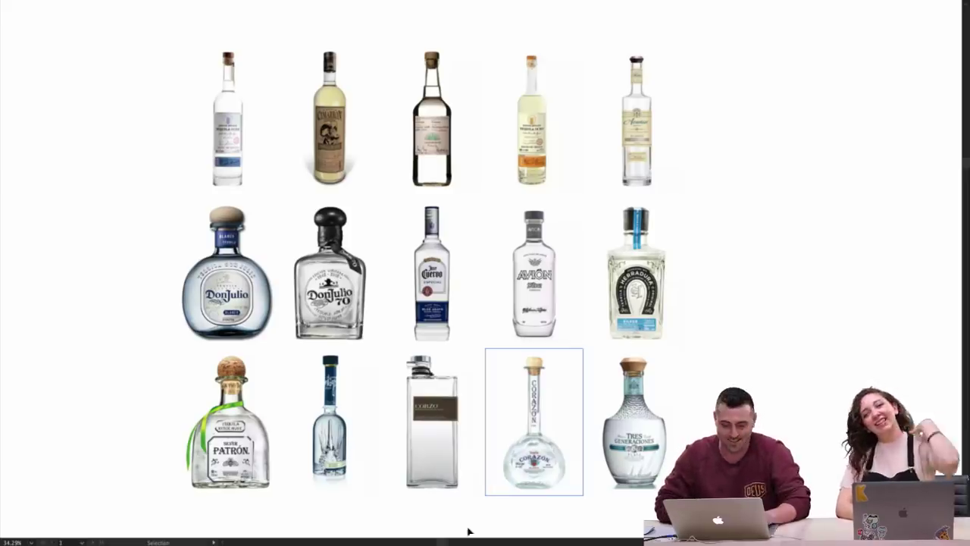
- Leave full-screen mode and return to the normal screen view with the transparency grid hidden
{"action": "key", "text": "super+shift+d"}
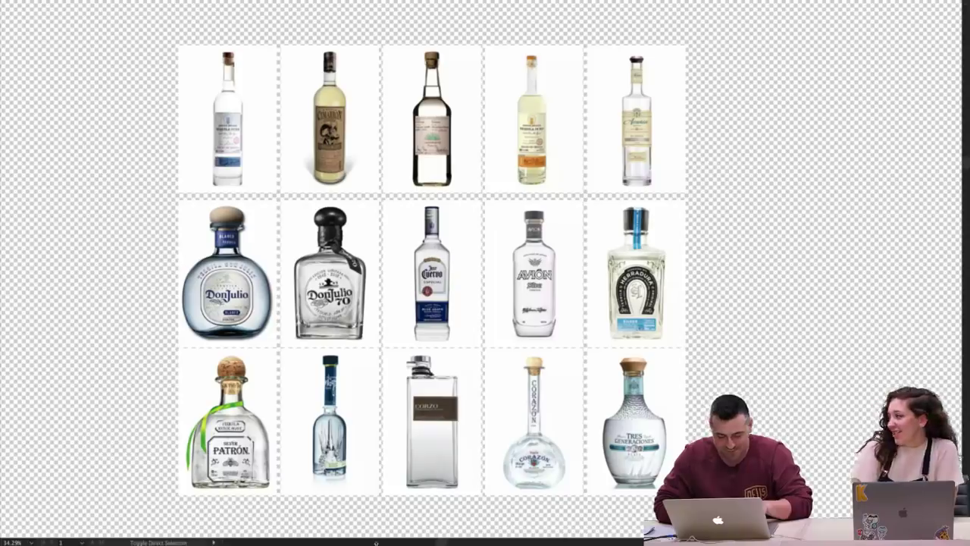
{"action": "key", "text": "super+shift+d"}
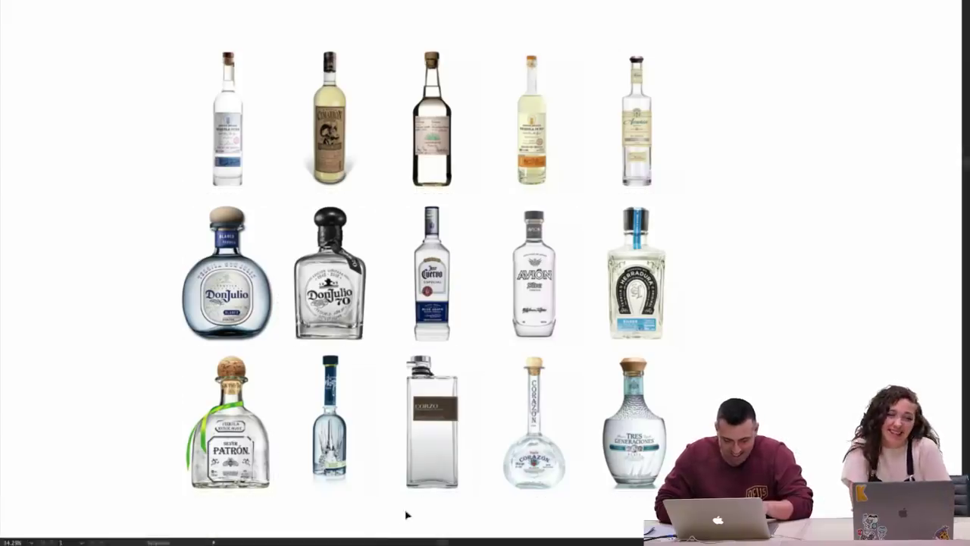
{"action": "key", "text": "f"}
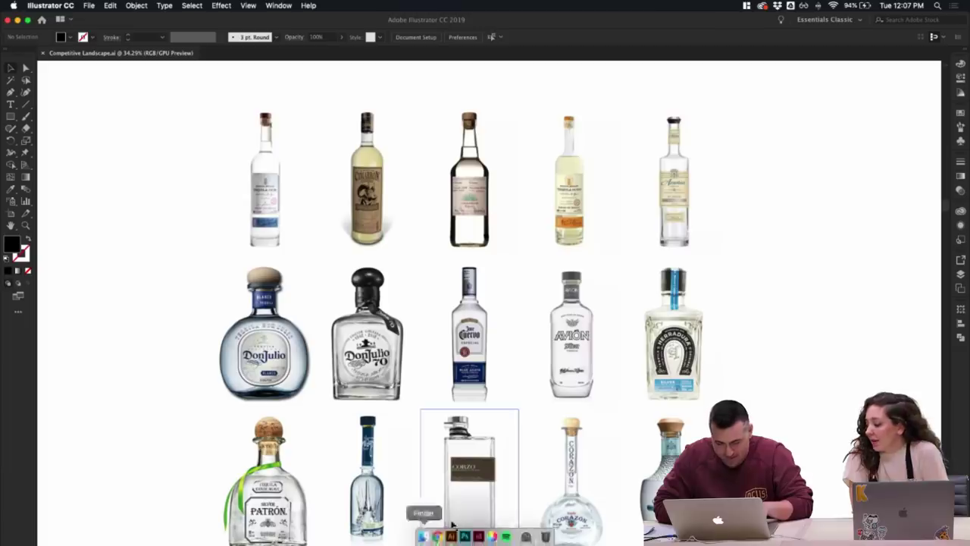
{"action": "key", "text": "super+shift+d"}
{"action": "key", "text": "super+shift+d"}
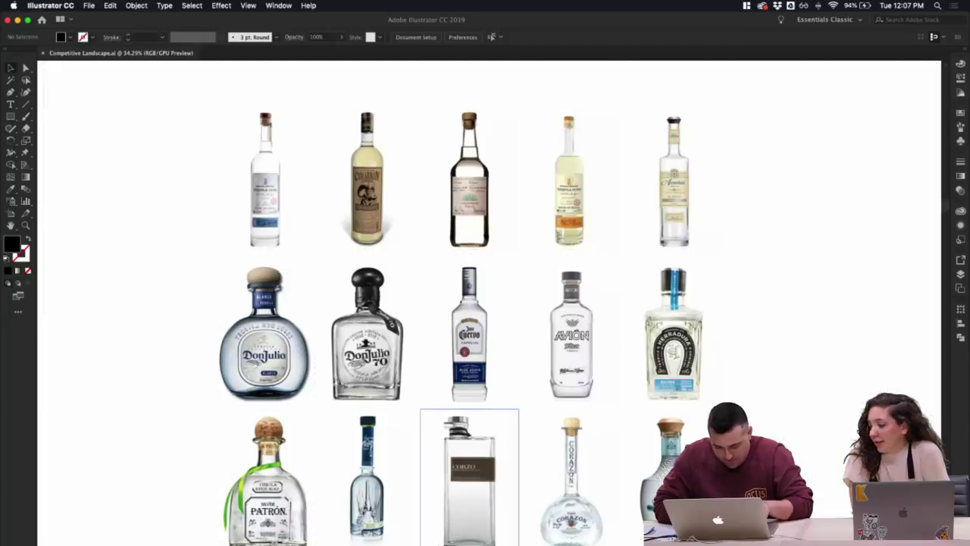
- Switch to Finder, look through the Tequila project folders and open the bottle photo IMG_4187 2.JPG for viewing
{"action": "left_click", "coordinate": [422, 536]}
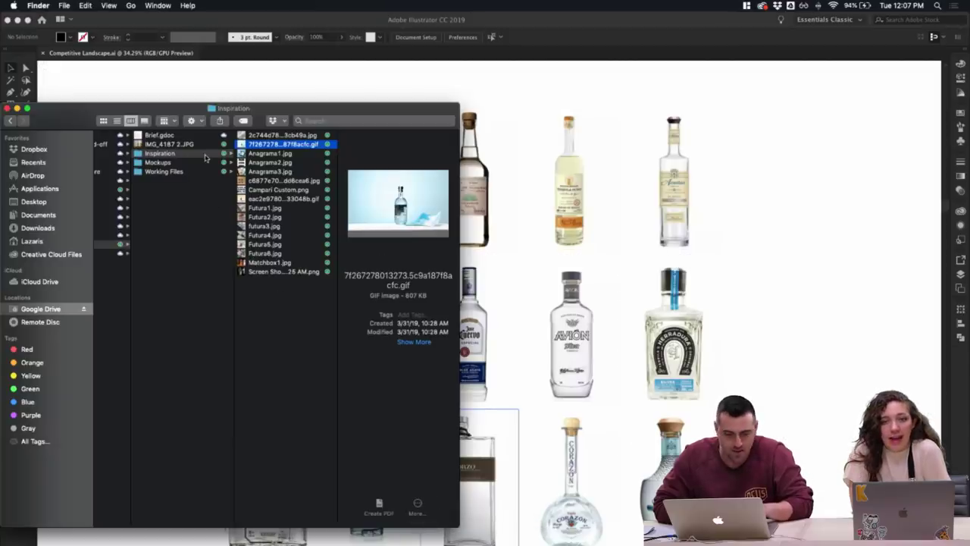
{"action": "left_click", "coordinate": [187, 172]}
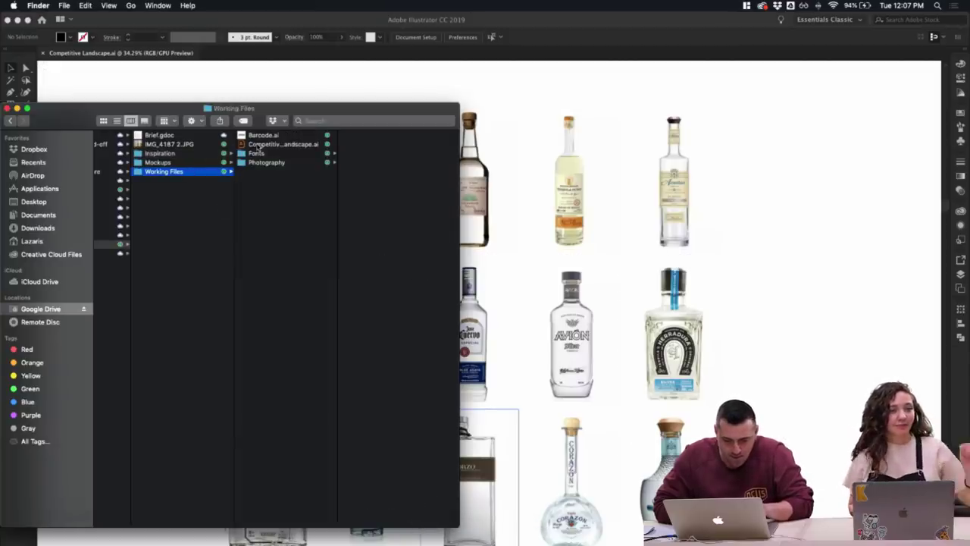
{"action": "left_click", "coordinate": [258, 164]}
{"action": "left_click", "coordinate": [195, 156]}
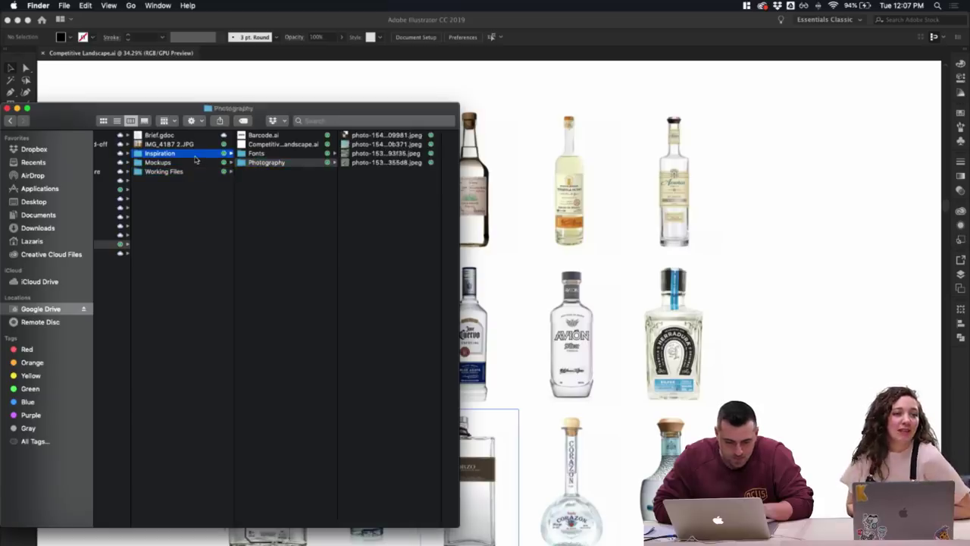
{"action": "left_click", "coordinate": [182, 144]}
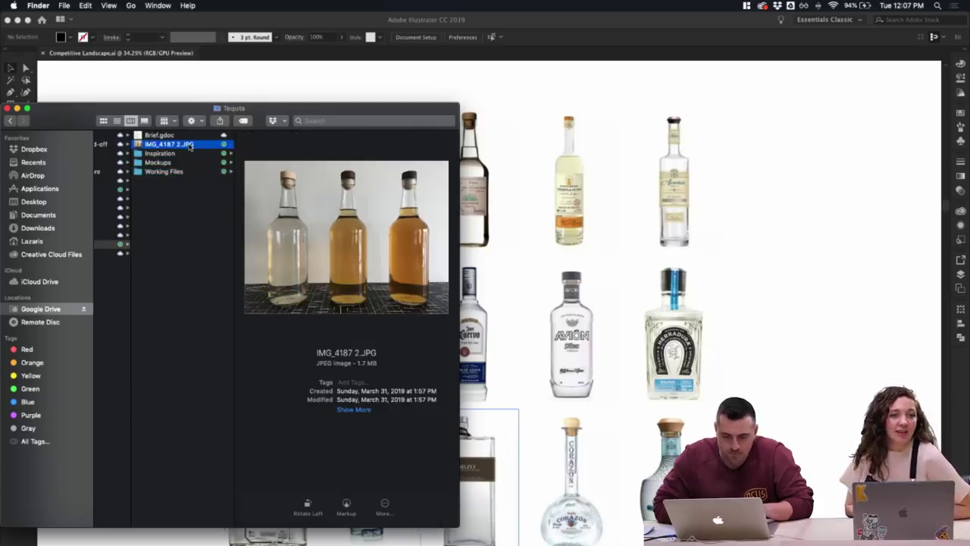
{"action": "double_click", "coordinate": [190, 145]}
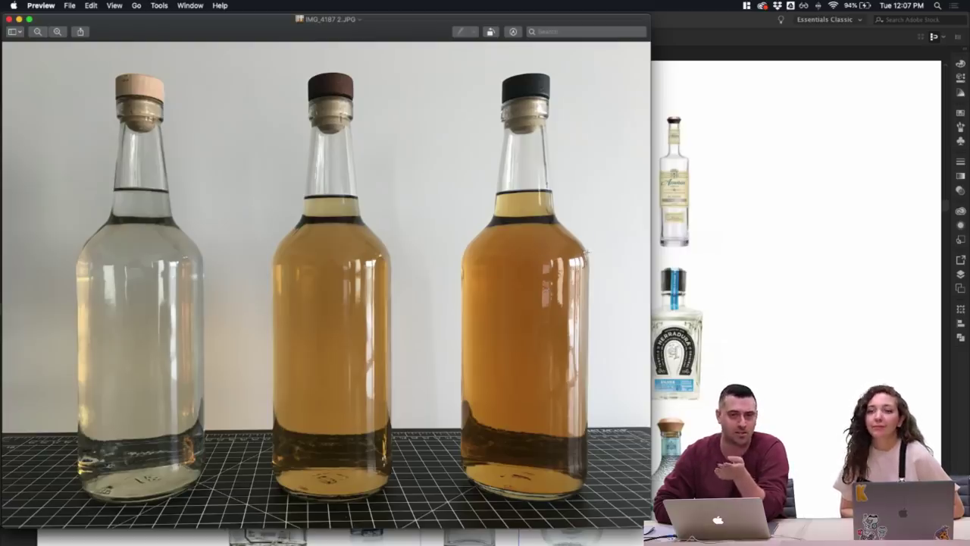
- Switch back to the Competitive Landscape document in Illustrator and examine the Herradura and Avión bottles in the middle row
{"action": "left_click", "coordinate": [797, 149]}
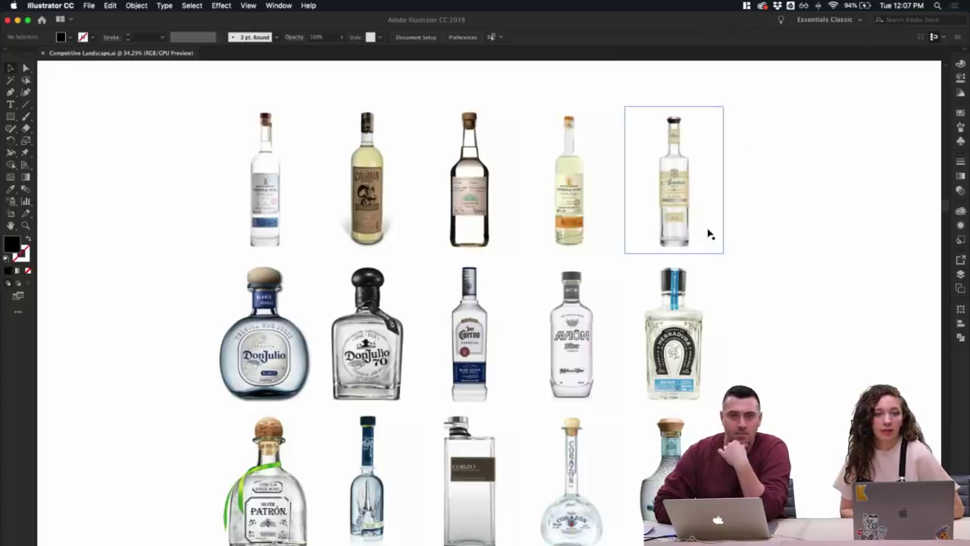
{"action": "scroll", "coordinate": [707, 232], "scroll_direction": "down", "scroll_amount": 3}
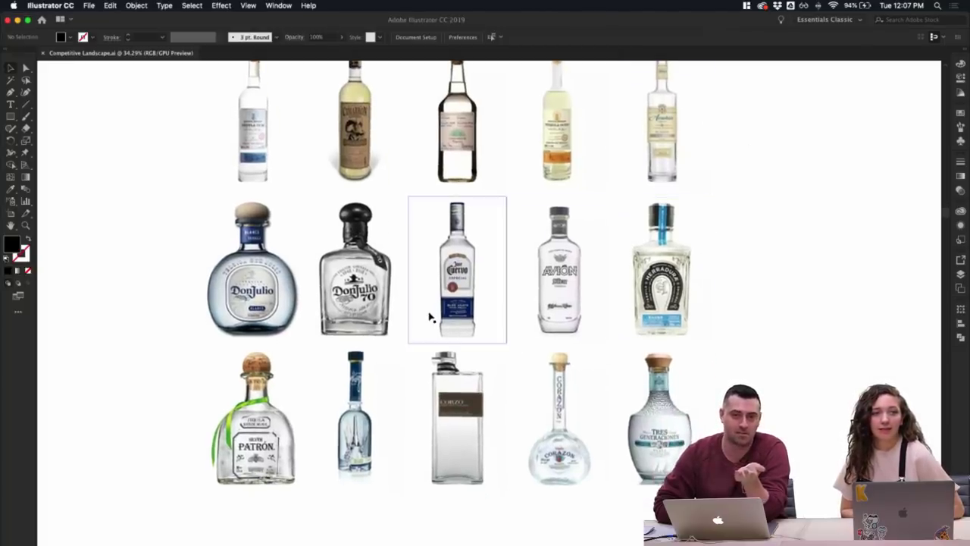
{"action": "scroll", "coordinate": [310, 326], "scroll_direction": "down", "scroll_amount": 2}
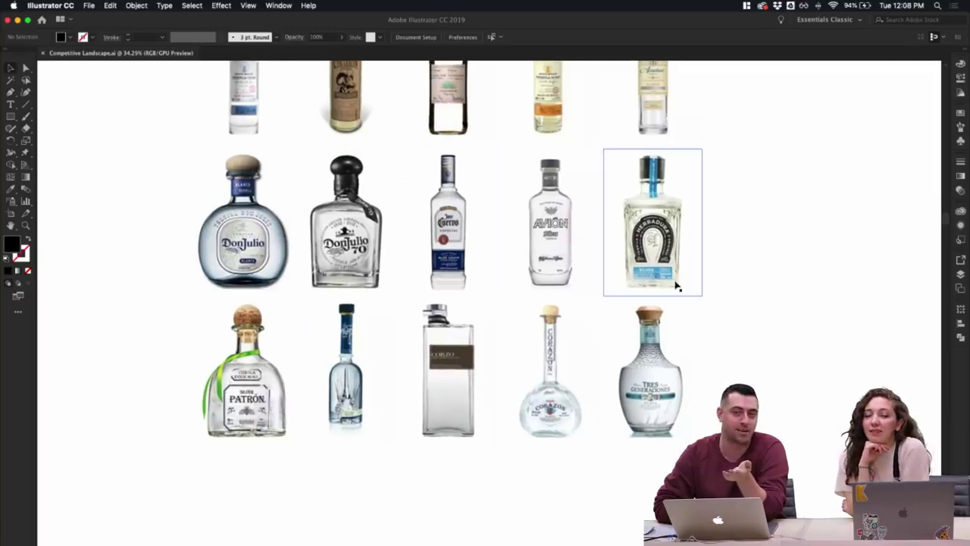
{"action": "scroll", "coordinate": [686, 277], "scroll_direction": "up", "scroll_amount": 3}
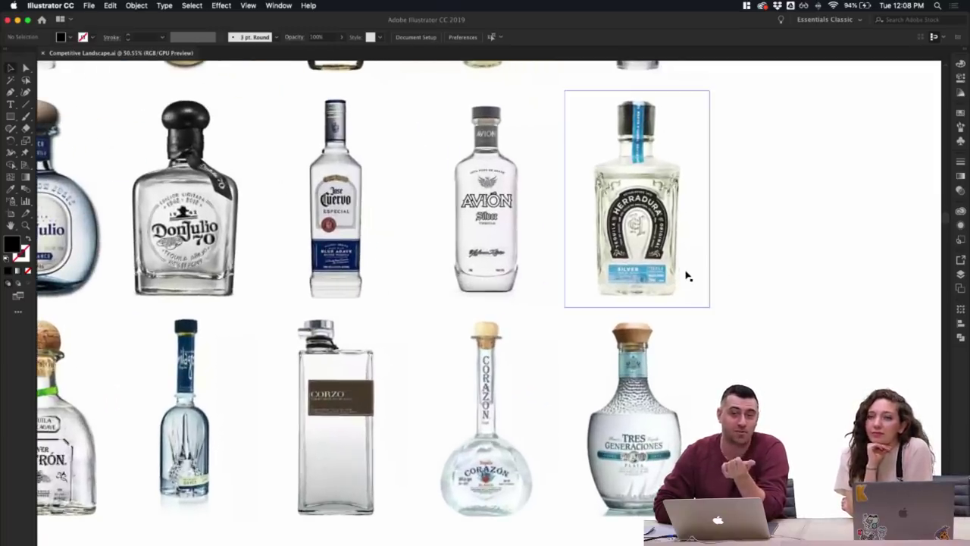
{"action": "scroll", "coordinate": [687, 278], "scroll_direction": "up", "scroll_amount": 3}
{"action": "scroll", "coordinate": [687, 278], "scroll_direction": "up", "scroll_amount": 5}
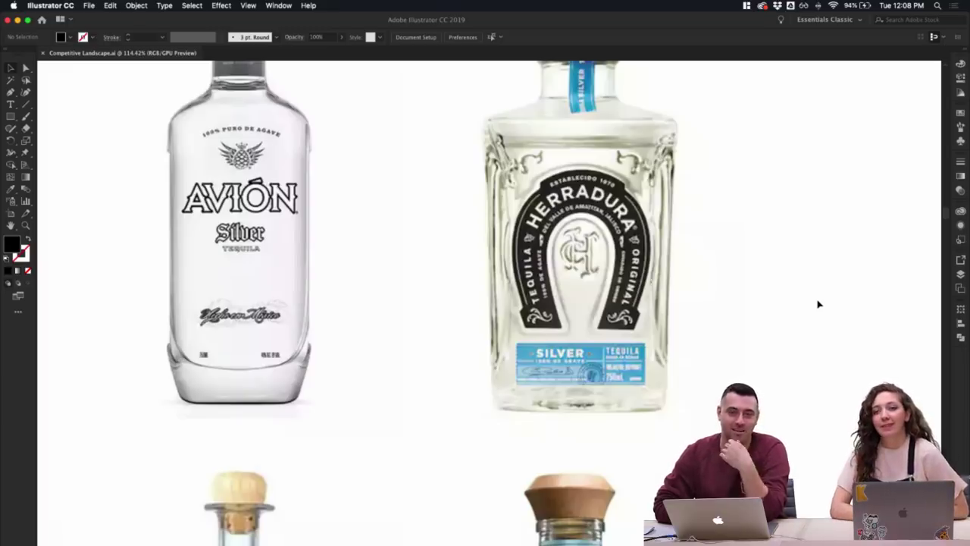
{"action": "scroll", "coordinate": [817, 303], "scroll_direction": "down", "scroll_amount": 1}
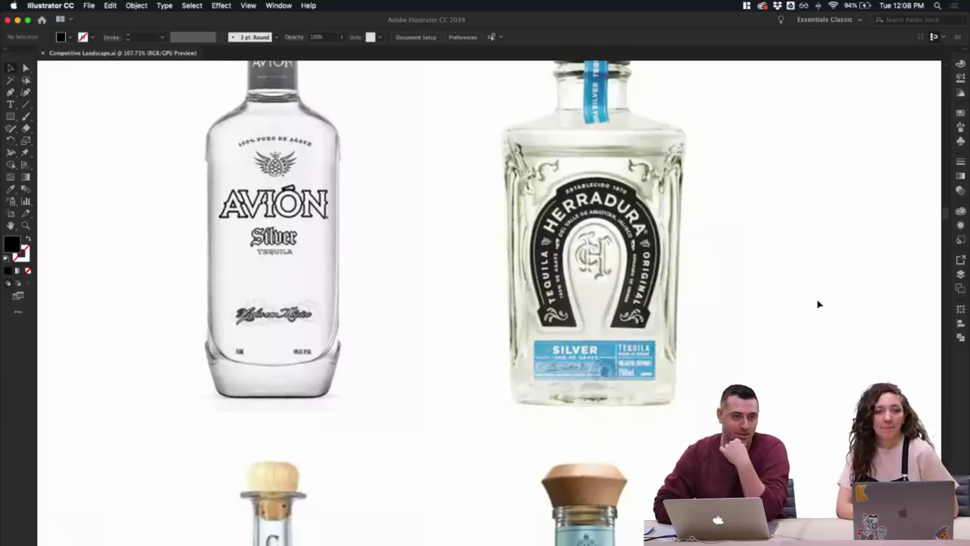
{"action": "scroll", "coordinate": [818, 304], "scroll_direction": "down", "scroll_amount": 1}
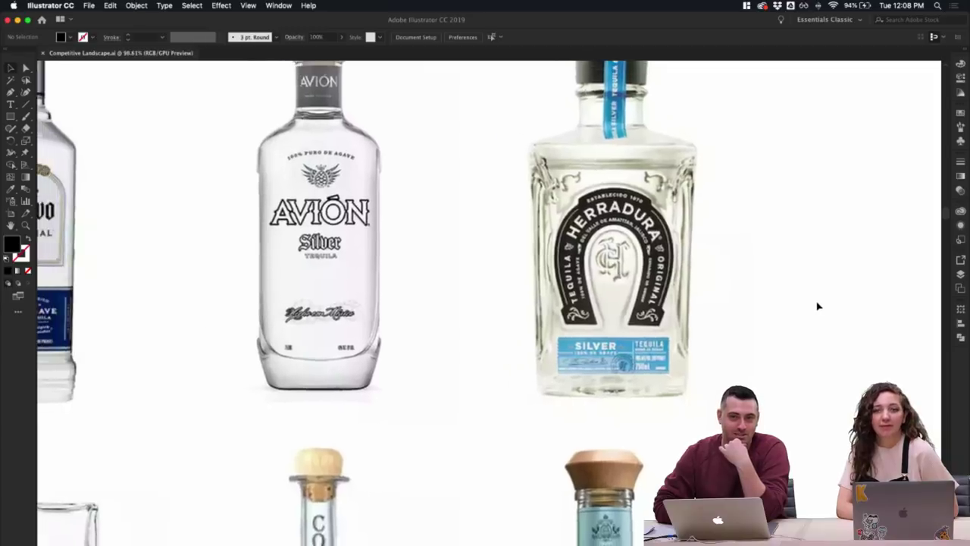
{"action": "scroll", "coordinate": [817, 306], "scroll_direction": "down", "scroll_amount": 2}
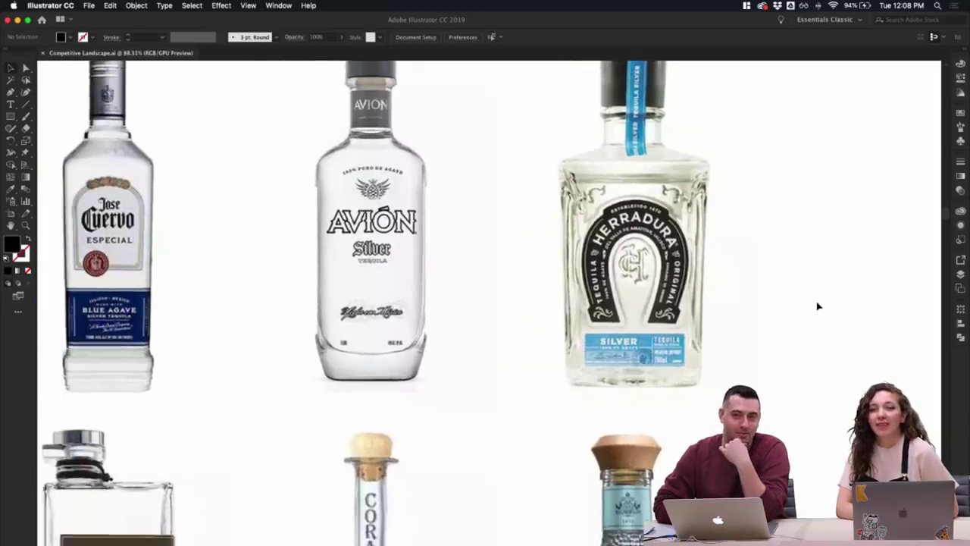
- Examine the Milagro, Corzo, Corazón, Tres Generaciones and Patrón bottles in the lowest row, ending on an overview of all three rows
{"action": "scroll", "coordinate": [817, 306], "scroll_direction": "down", "scroll_amount": 3}
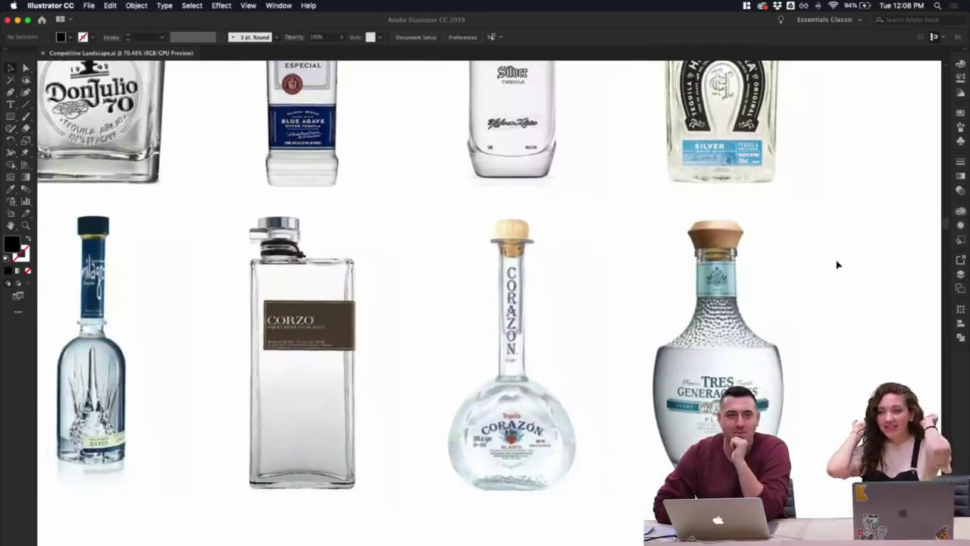
{"action": "scroll", "coordinate": [833, 266], "scroll_direction": "down", "scroll_amount": 1}
{"action": "scroll", "coordinate": [833, 266], "scroll_direction": "down", "scroll_amount": 1}
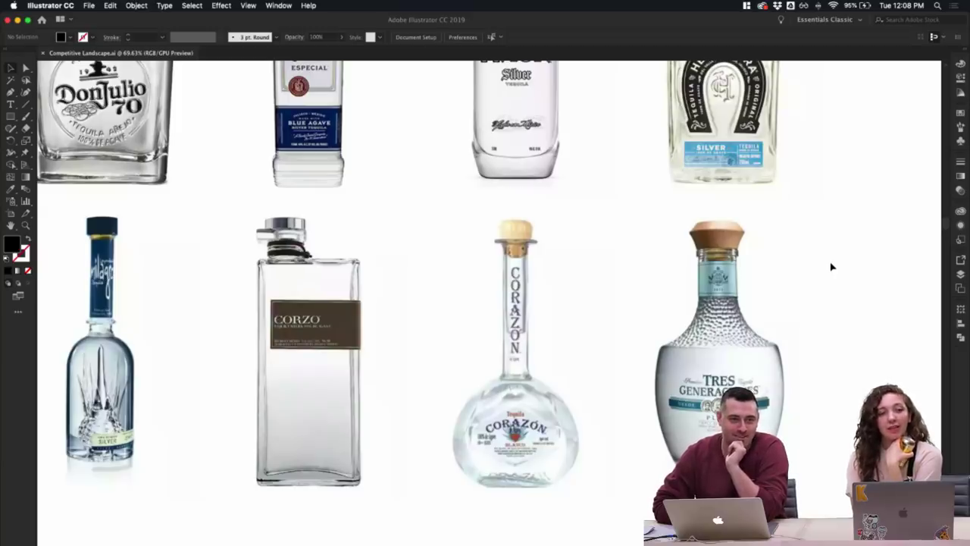
{"action": "scroll", "coordinate": [831, 266], "scroll_direction": "down", "scroll_amount": 5}
{"action": "scroll", "coordinate": [831, 267], "scroll_direction": "left", "scroll_amount": 3}
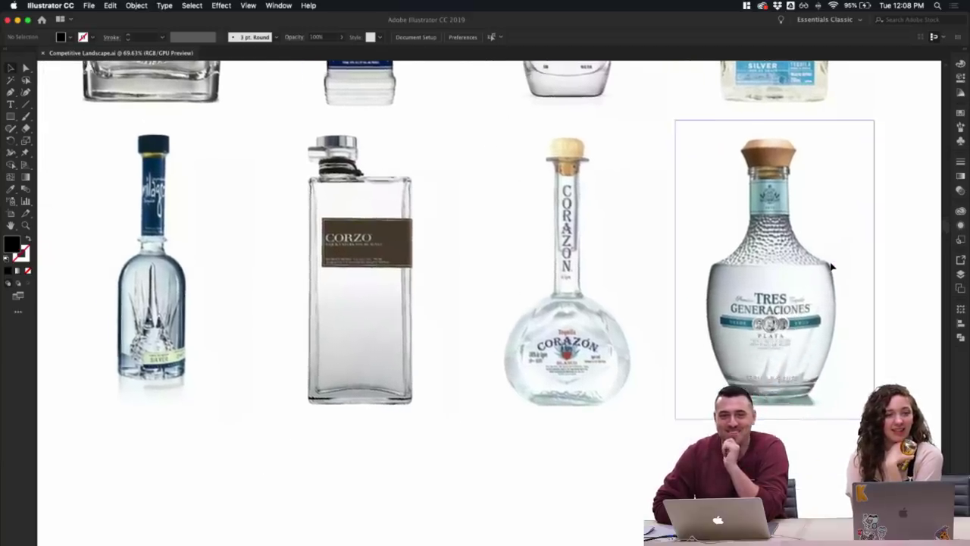
{"action": "scroll", "coordinate": [831, 267], "scroll_direction": "down", "scroll_amount": 3}
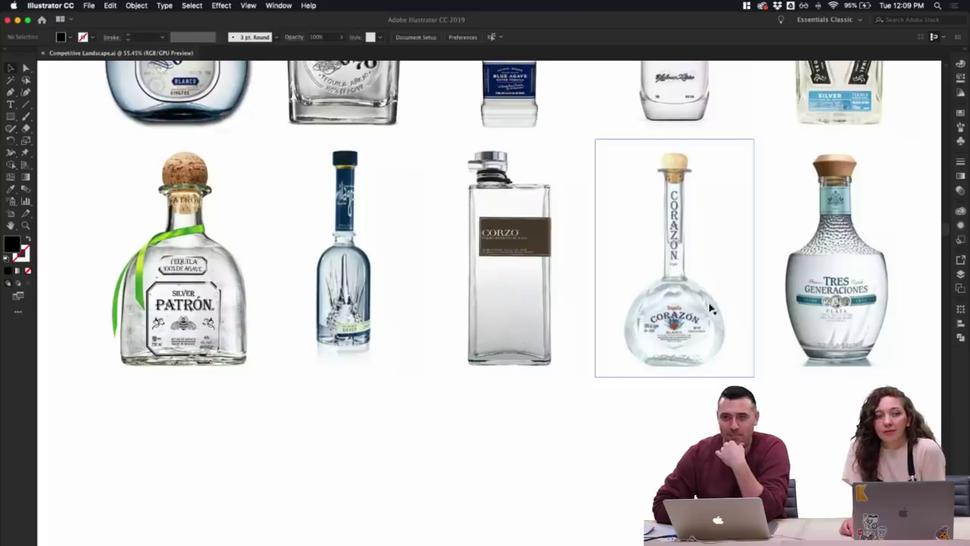
{"action": "scroll", "coordinate": [452, 315], "scroll_direction": "down", "scroll_amount": 3}
{"action": "scroll", "coordinate": [451, 316], "scroll_direction": "up", "scroll_amount": 5}
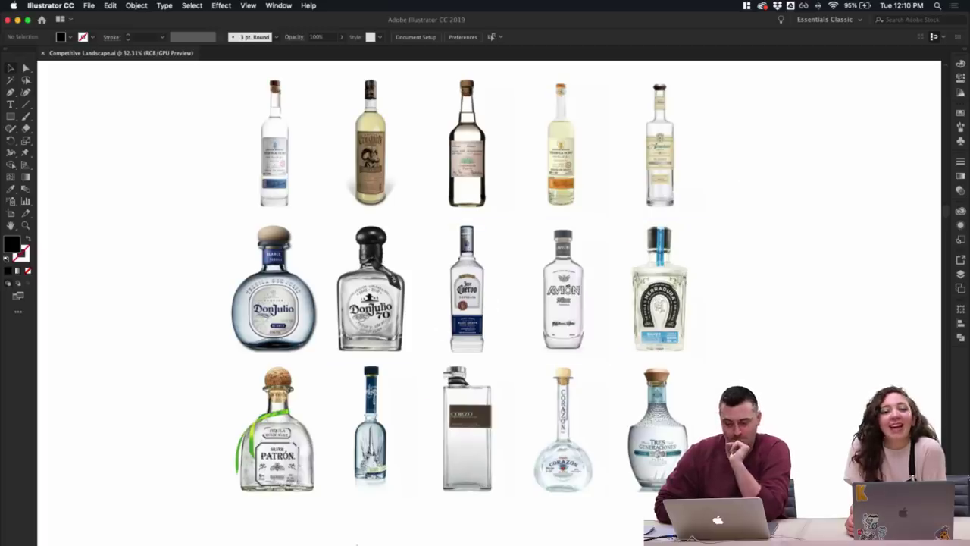
- Switch to Finder and open every image in the Inspiration folder in Preview
{"action": "mouse_move", "coordinate": [345, 544]}
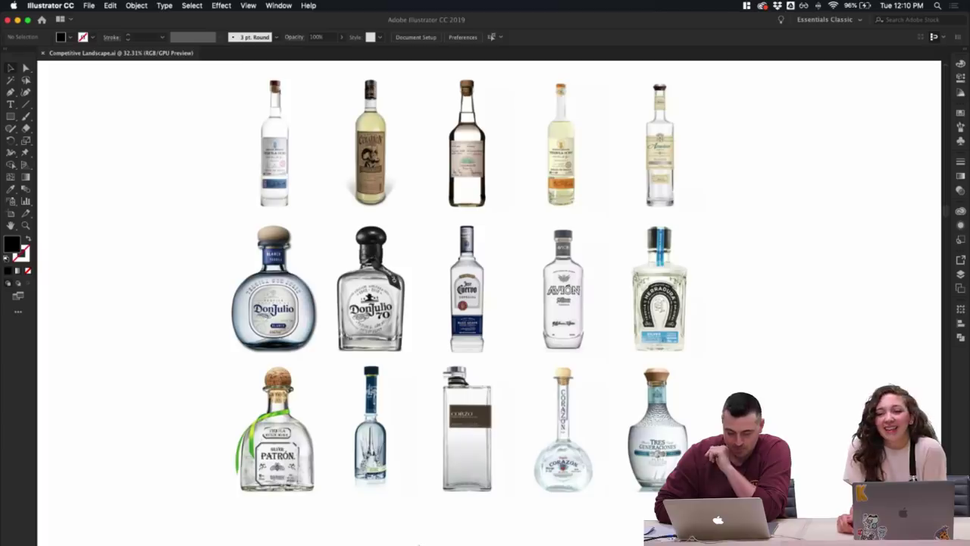
{"action": "left_click", "coordinate": [418, 536]}
{"action": "left_click", "coordinate": [181, 156]}
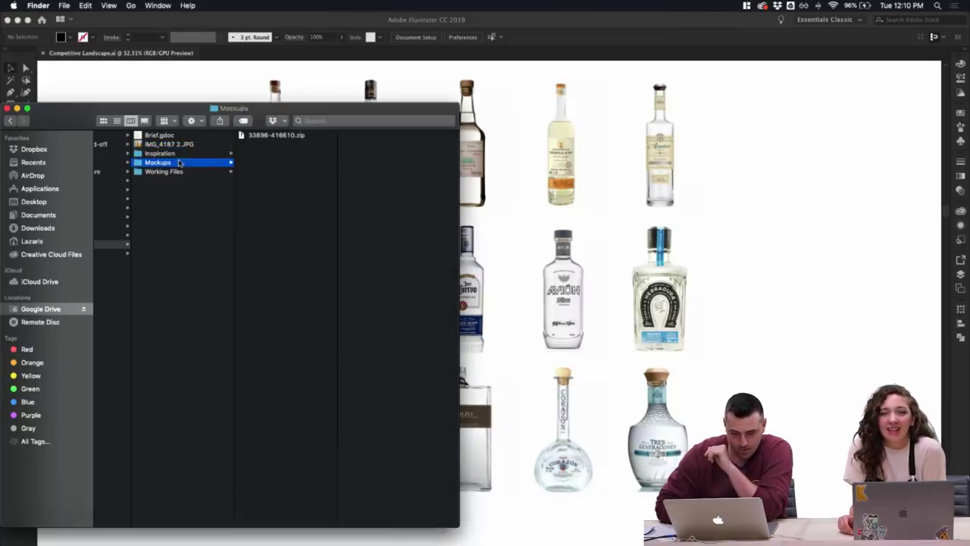
{"action": "left_click", "coordinate": [255, 139]}
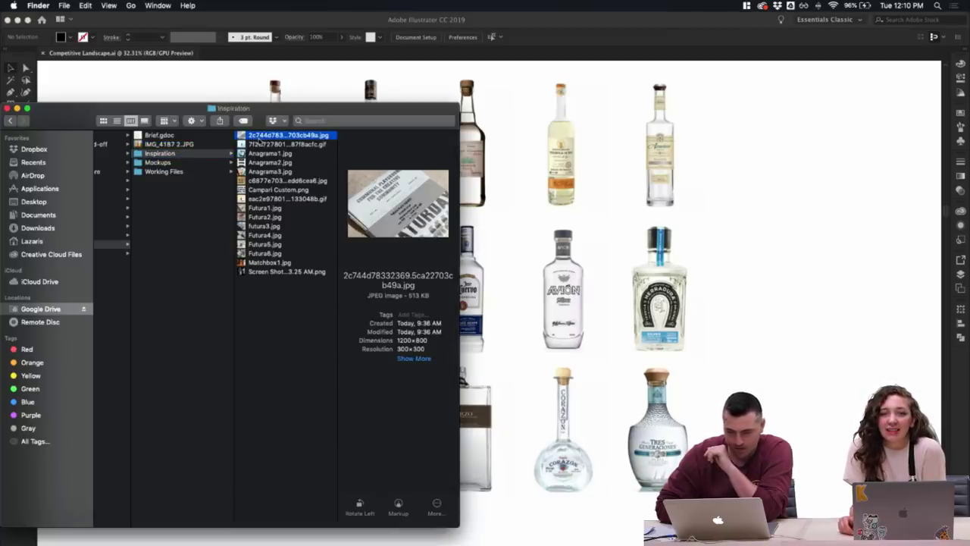
{"action": "left_click", "coordinate": [271, 275], "text": "shift"}
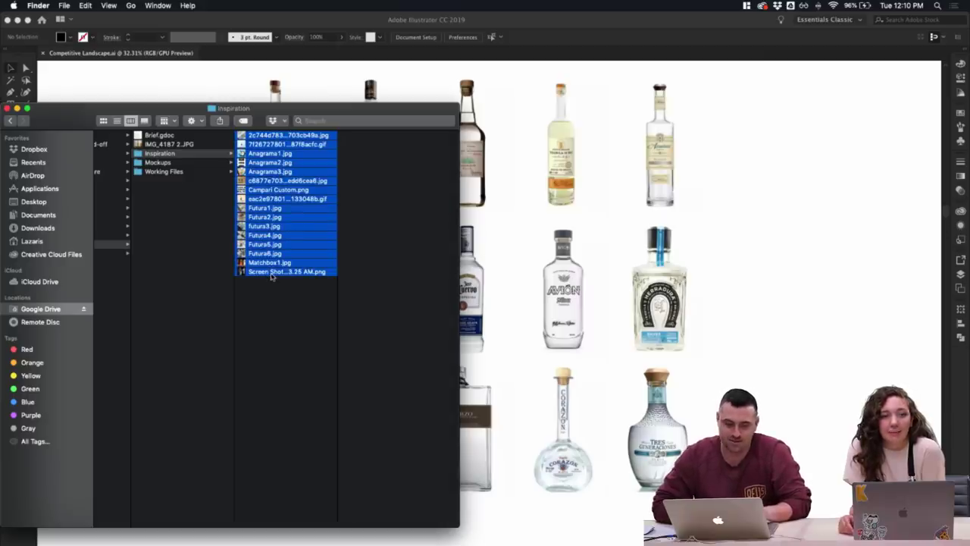
{"action": "double_click", "coordinate": [271, 274]}
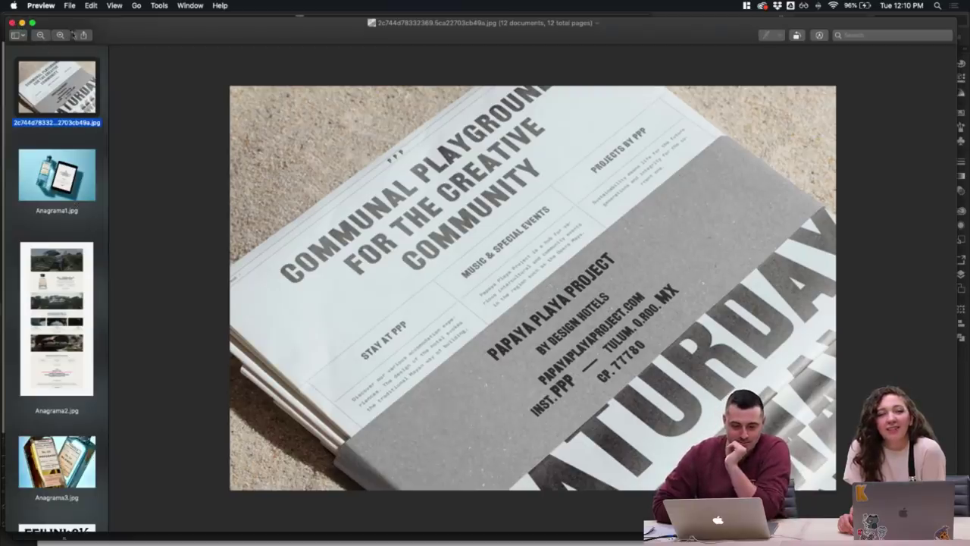
- Move the 12-document Preview window aside and close the window holding the Hiatus bottle GIFs
{"action": "left_click_drag", "start_coordinate": [109, 42], "coordinate": [182, 123]}
{"action": "left_click", "coordinate": [151, 36]}
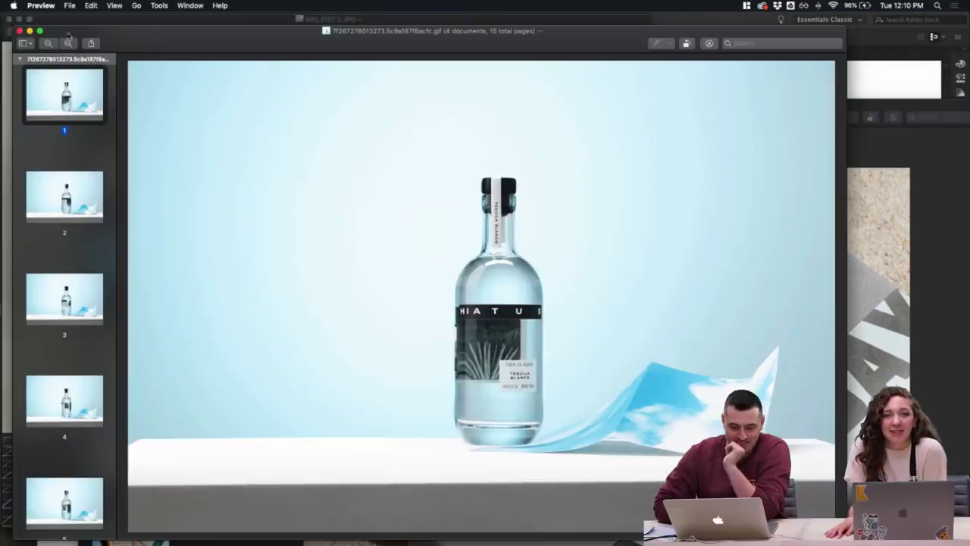
{"action": "left_click", "coordinate": [20, 31]}
- Switch to Finder, watch the clear Hiatus bottle animation 7f267278013273.5c9a187f8acfc.gif in Quick Look and close it
{"action": "left_click", "coordinate": [411, 534]}
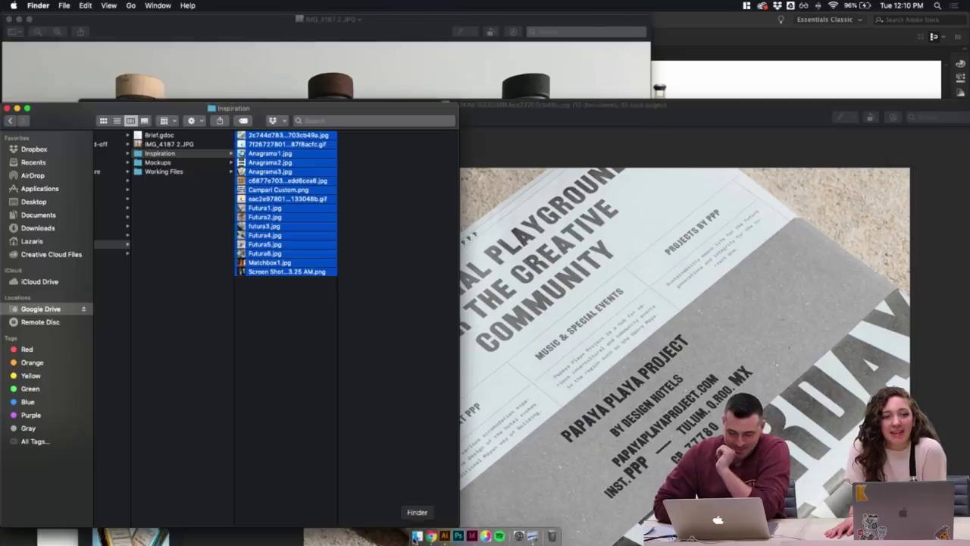
{"action": "left_click", "coordinate": [325, 153]}
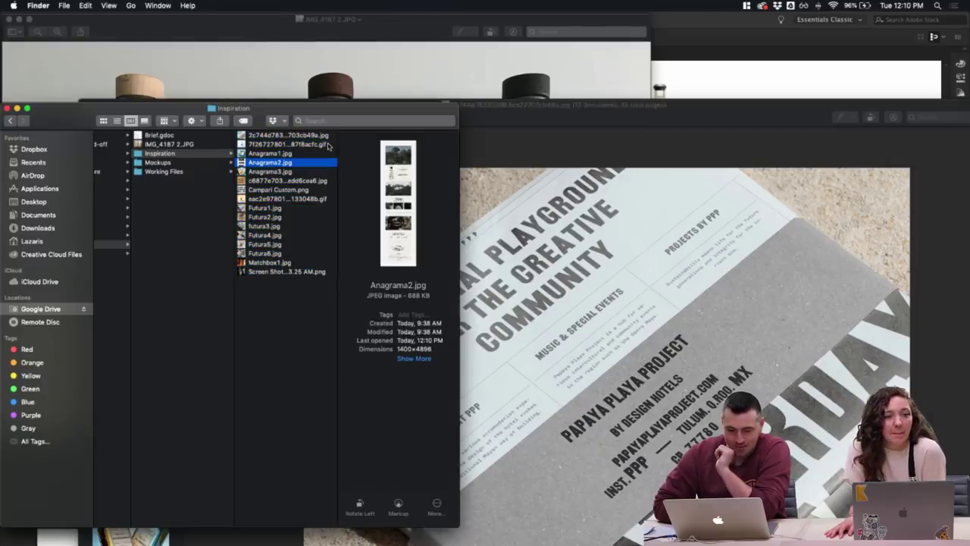
{"action": "left_click", "coordinate": [328, 145]}
{"action": "key", "text": "super+grave"}
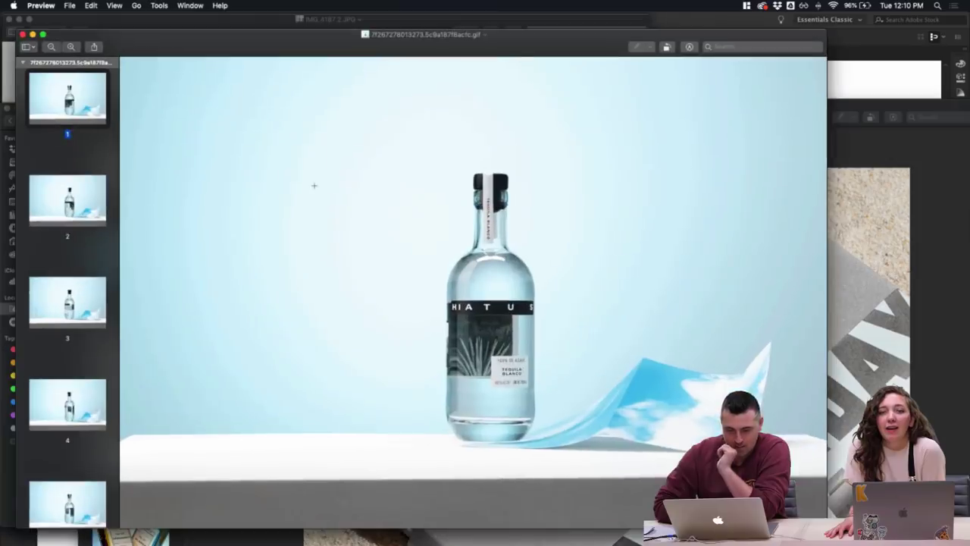
{"action": "left_click", "coordinate": [22, 34]}
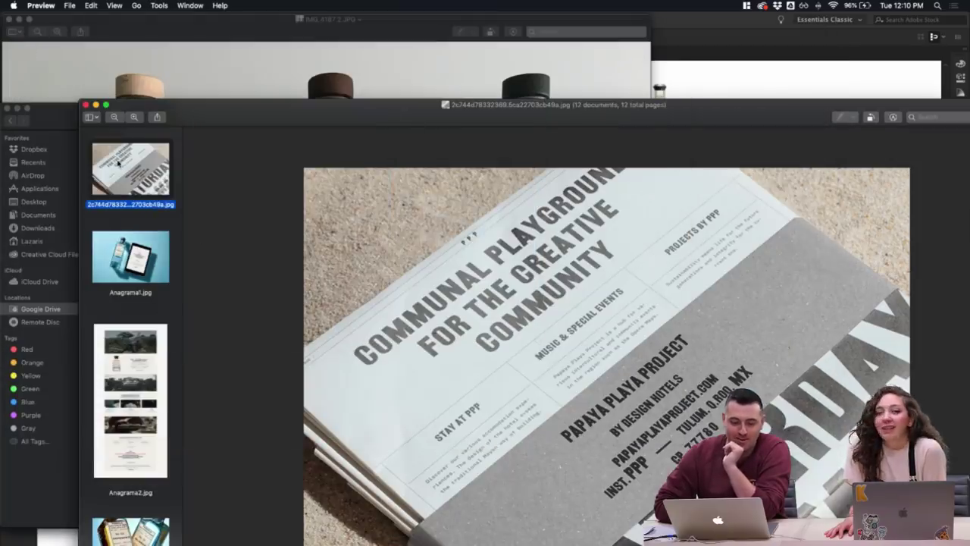
{"action": "left_click", "coordinate": [61, 133]}
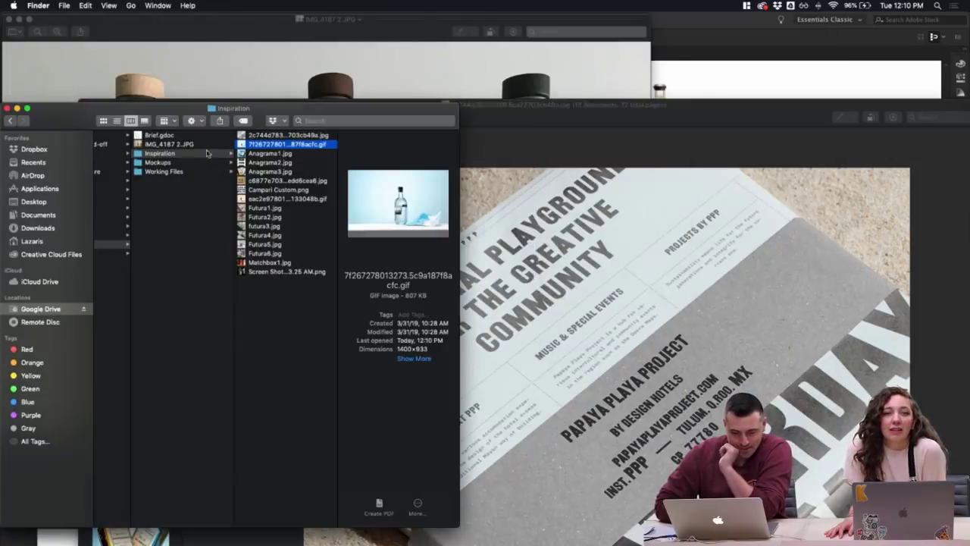
{"action": "key", "text": "space"}
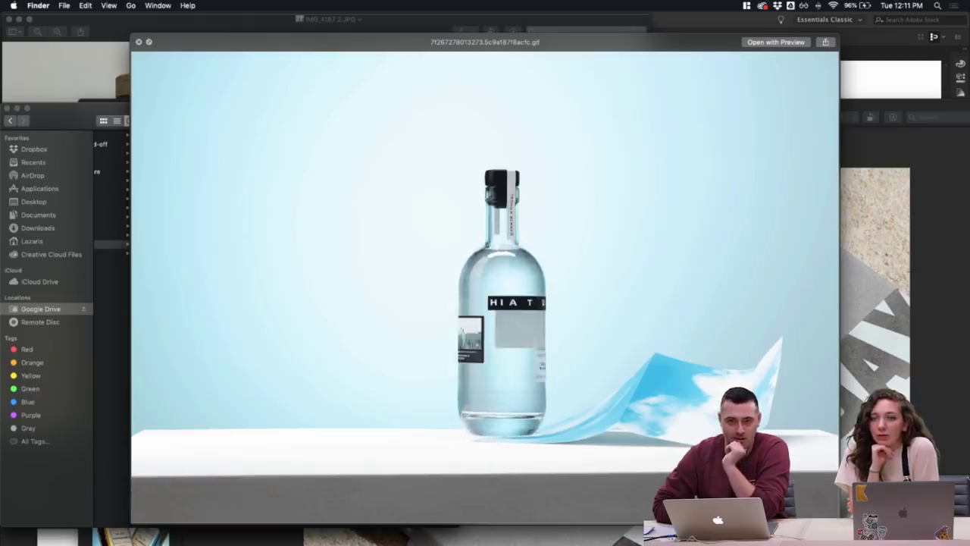
{"action": "mouse_move", "coordinate": [423, 544]}
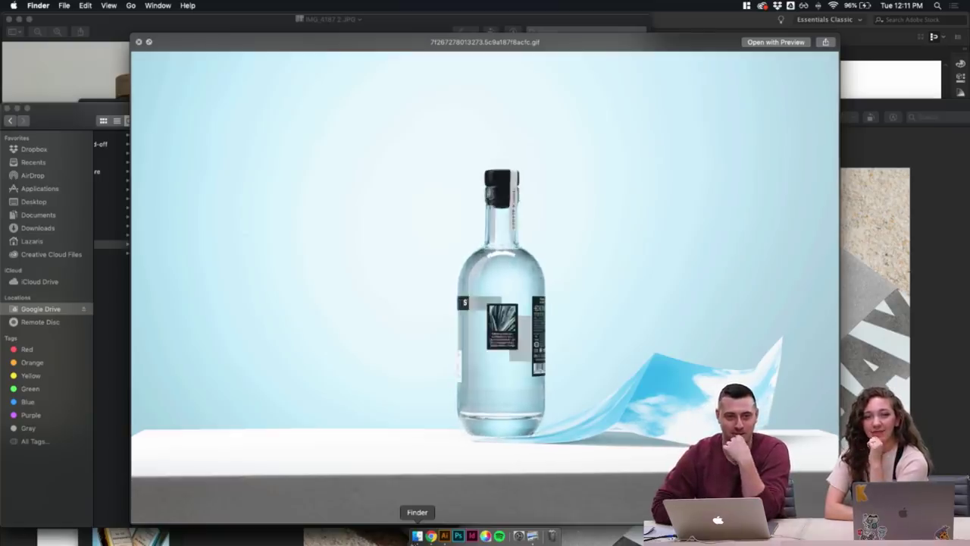
{"action": "left_click", "coordinate": [139, 42]}
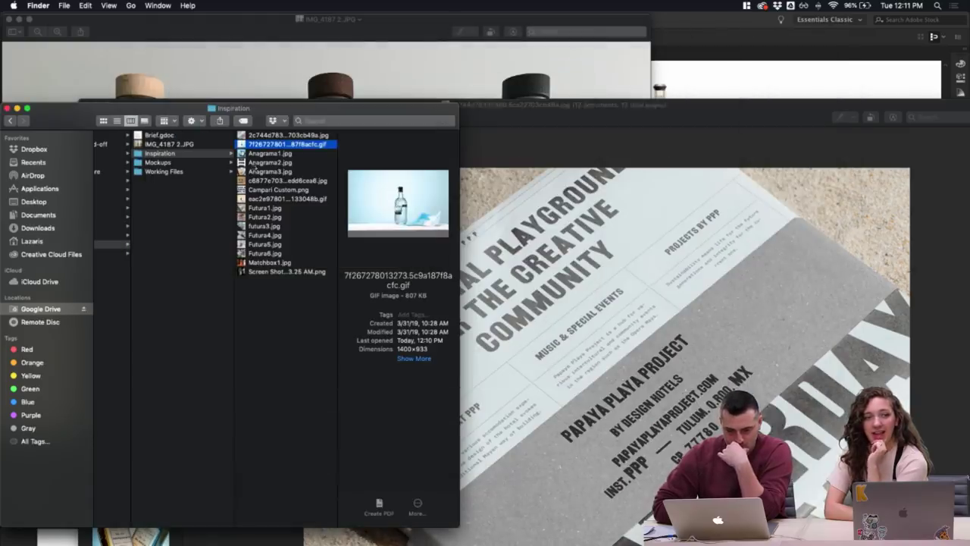
- Find the amber Hiatus bottle animation eac2e978013273.5c9b6b133048b.gif in the Inspiration folder, watch it in Quick Look and close it
{"action": "left_click", "coordinate": [285, 189]}
{"action": "left_click", "coordinate": [285, 181]}
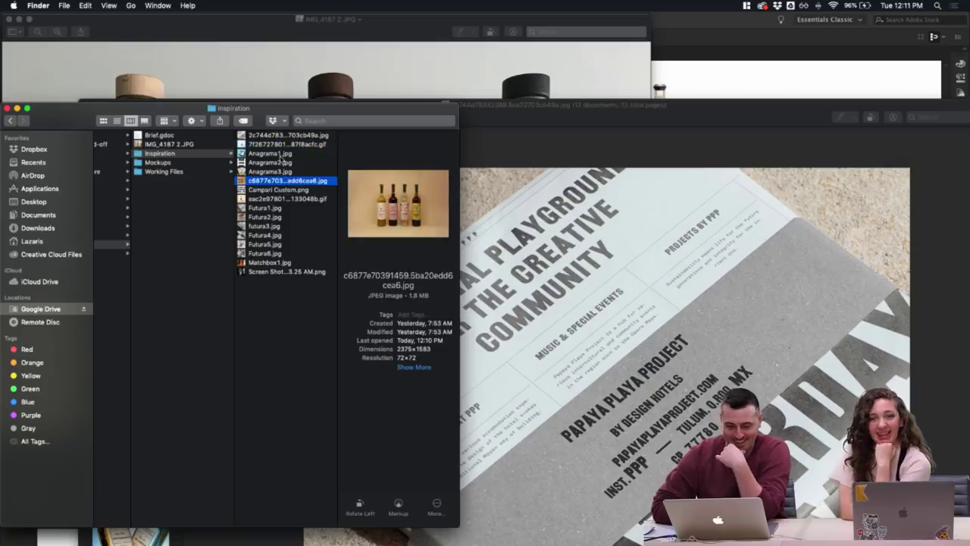
{"action": "left_click", "coordinate": [273, 198]}
{"action": "left_click", "coordinate": [274, 199]}
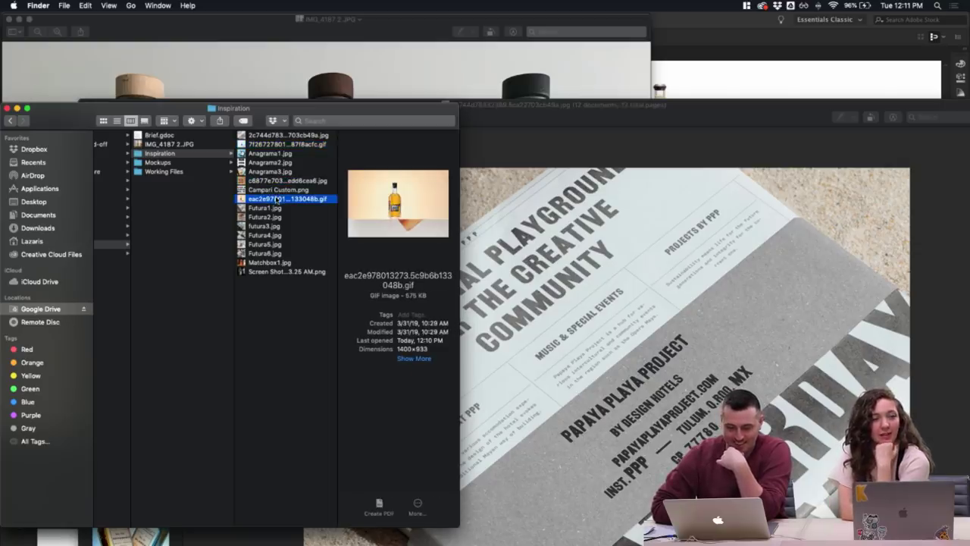
{"action": "left_click", "coordinate": [349, 172]}
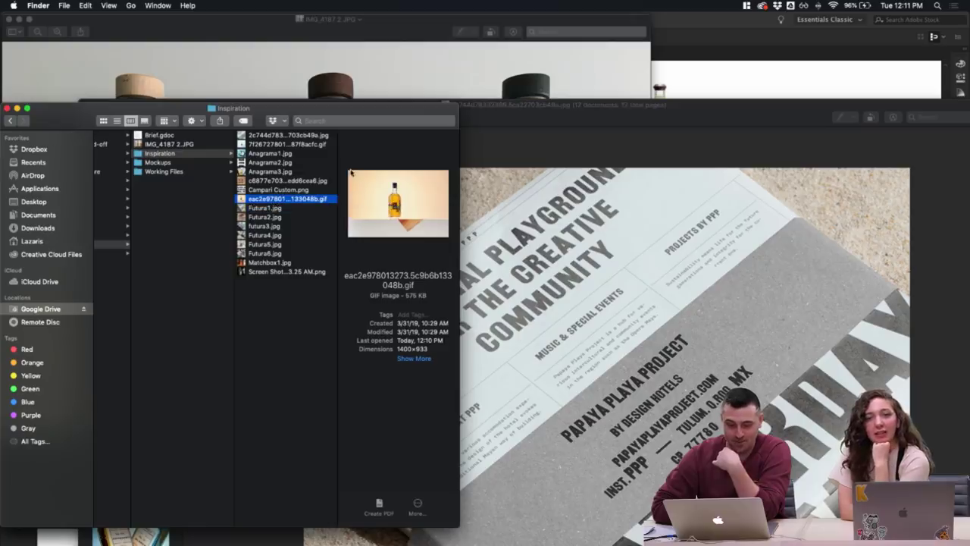
{"action": "double_click", "coordinate": [303, 198]}
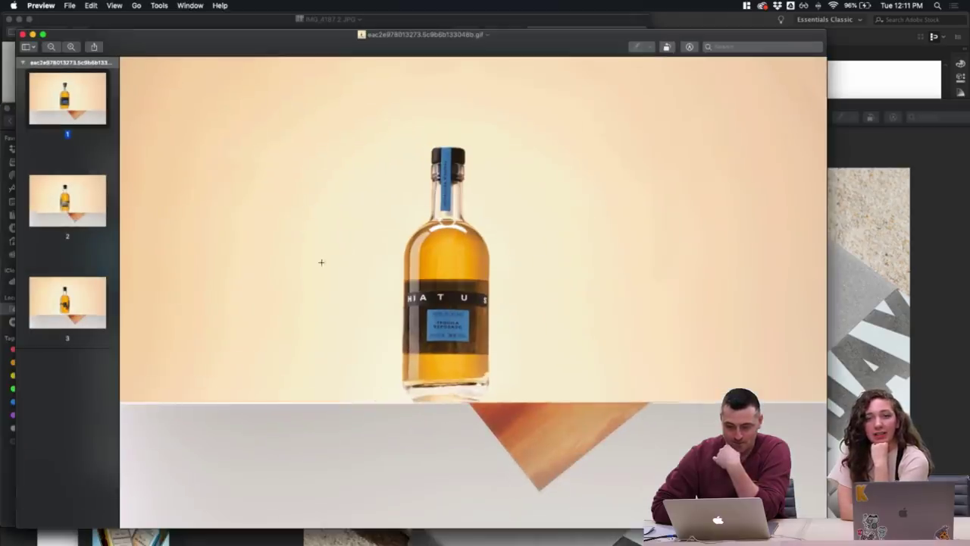
{"action": "left_click", "coordinate": [22, 34]}
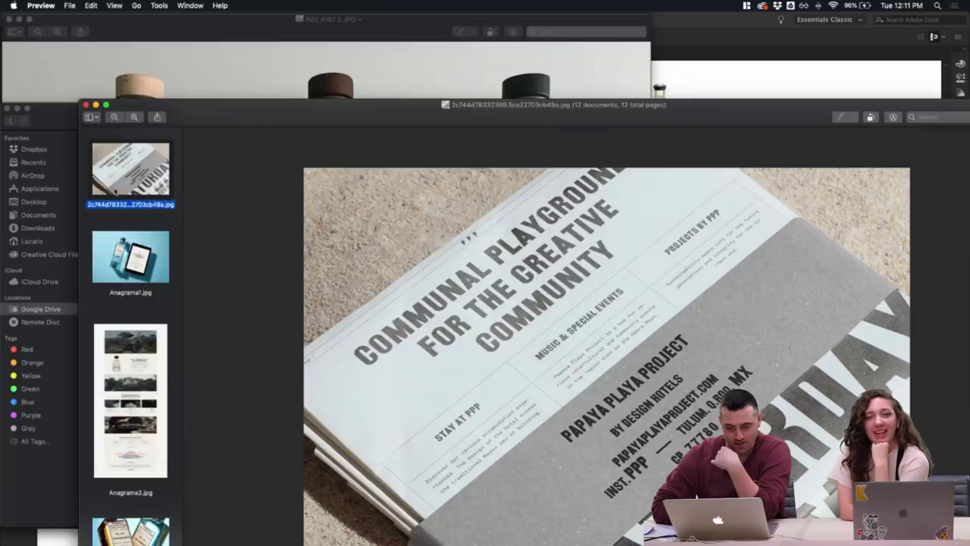
{"action": "left_click", "coordinate": [59, 141]}
{"action": "key", "text": "space"}
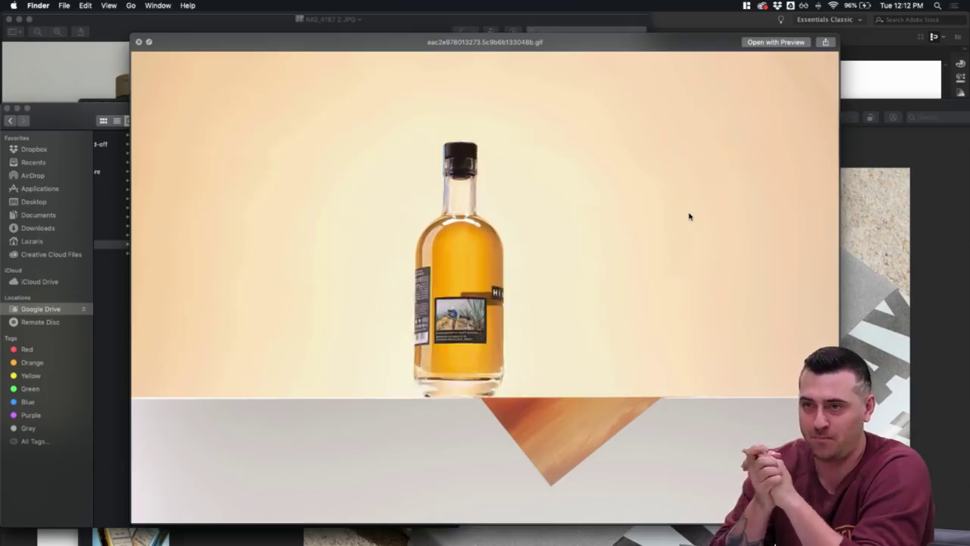
{"action": "left_click", "coordinate": [140, 43]}
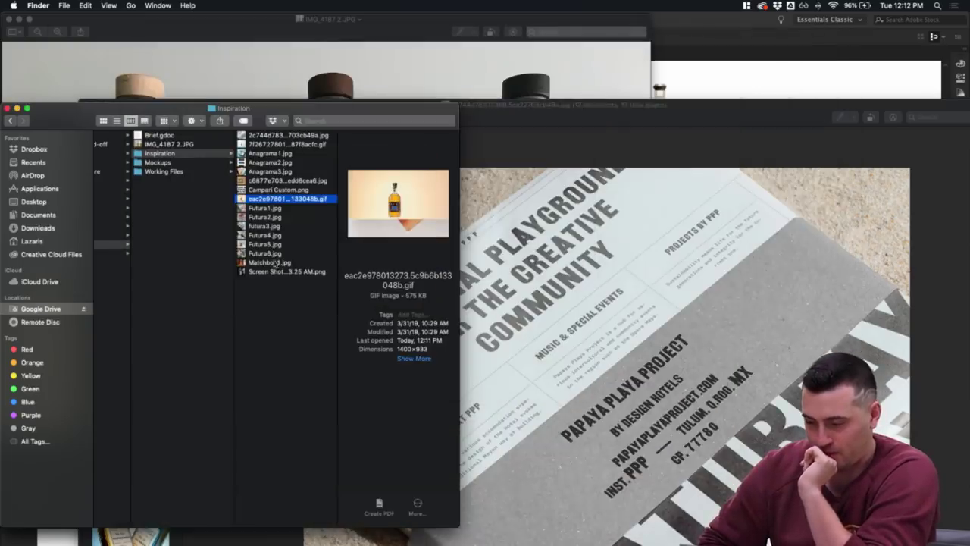
- Return to the 12-document Preview window, move it fully into view and examine the Delaluz bottle label and tablet in Anagrama1.jpg
{"action": "left_click", "coordinate": [547, 114]}
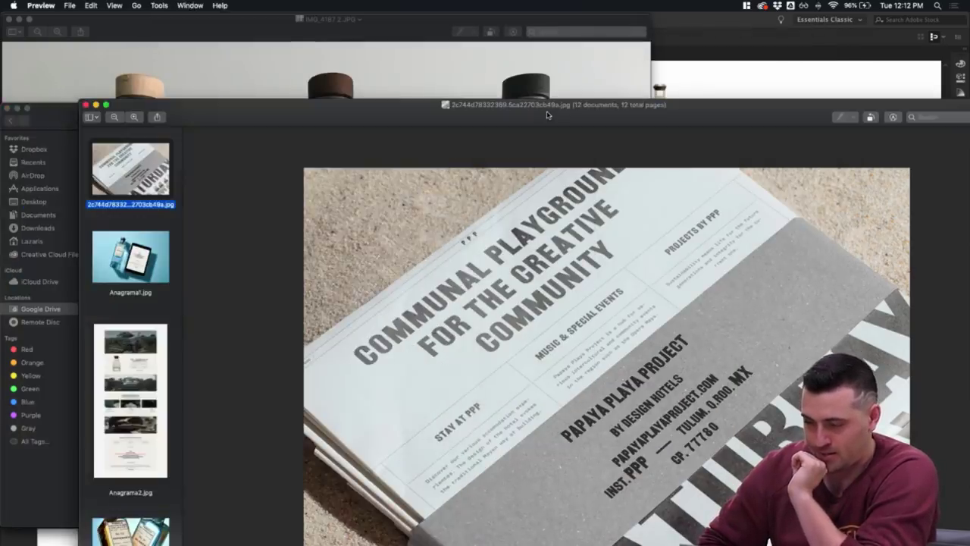
{"action": "left_click", "coordinate": [150, 251]}
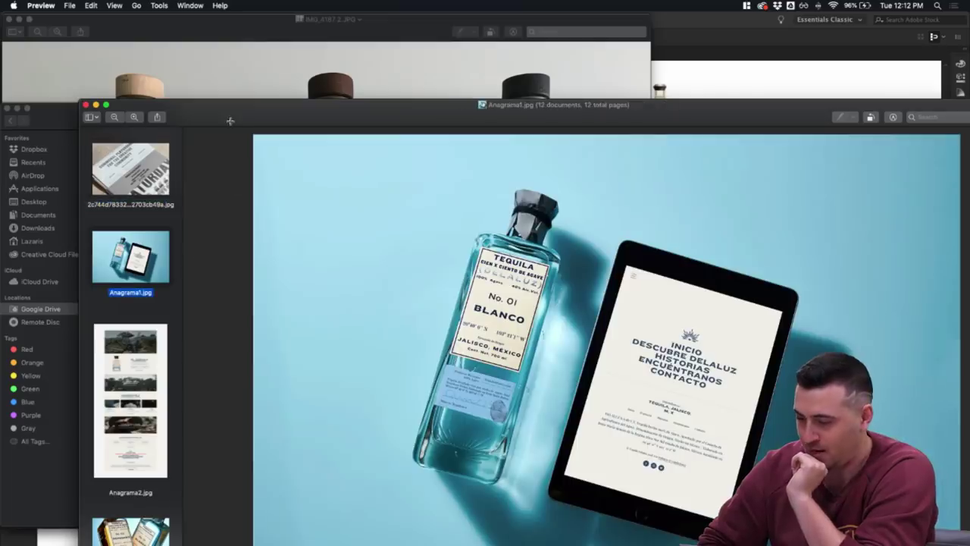
{"action": "left_click_drag", "start_coordinate": [230, 121], "coordinate": [228, 34]}
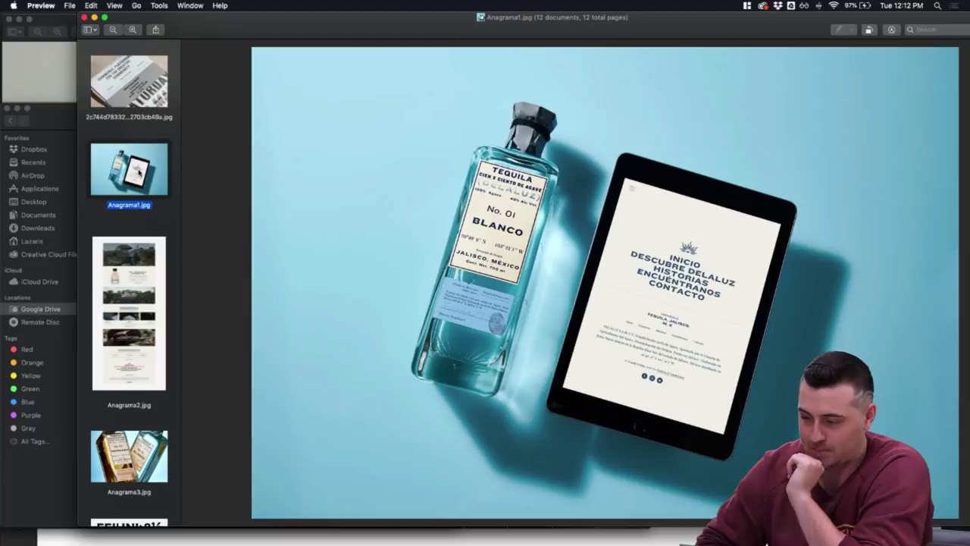
{"action": "scroll", "coordinate": [367, 221], "scroll_direction": "up", "scroll_amount": 1}
{"action": "scroll", "coordinate": [367, 221], "scroll_direction": "right", "scroll_amount": 1}
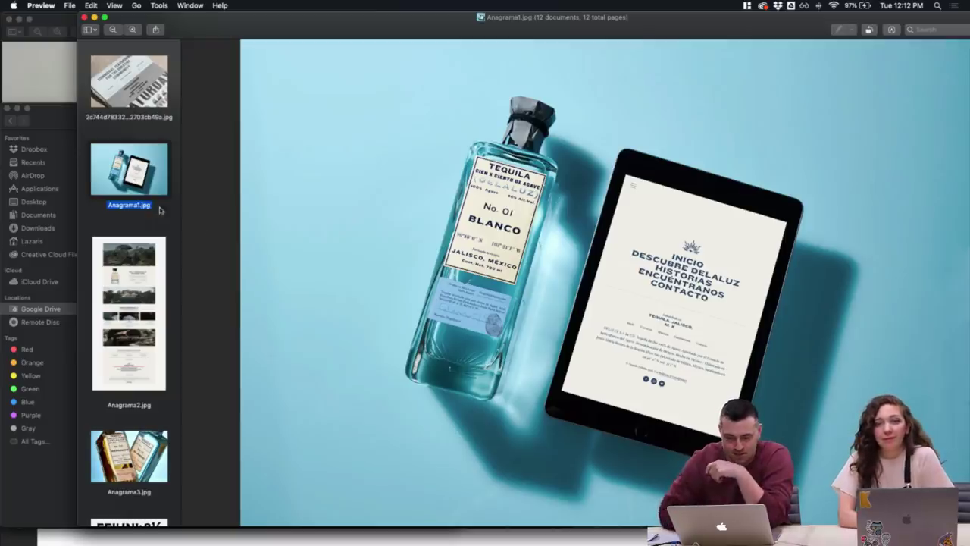
{"action": "scroll", "coordinate": [530, 86], "scroll_direction": "up", "scroll_amount": 4}
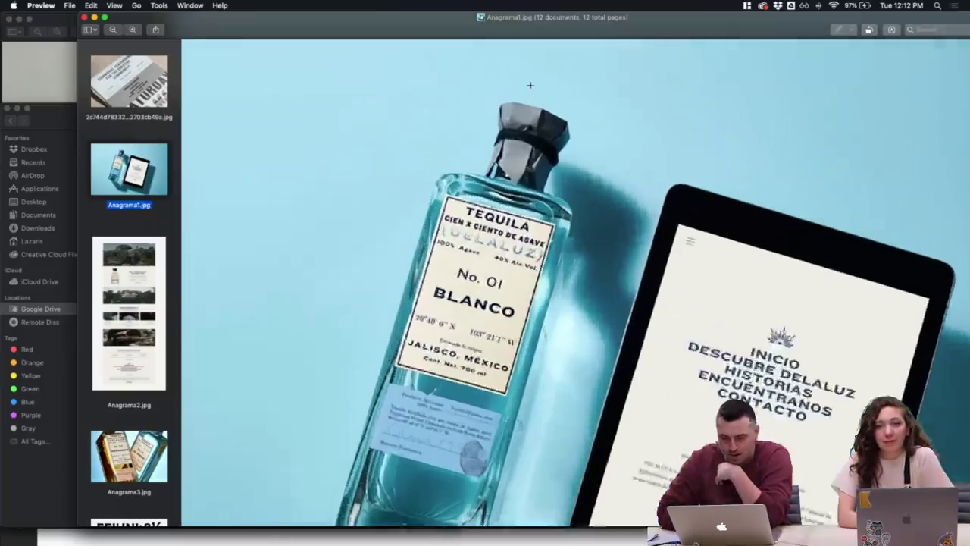
{"action": "scroll", "coordinate": [531, 85], "scroll_direction": "down", "scroll_amount": 3}
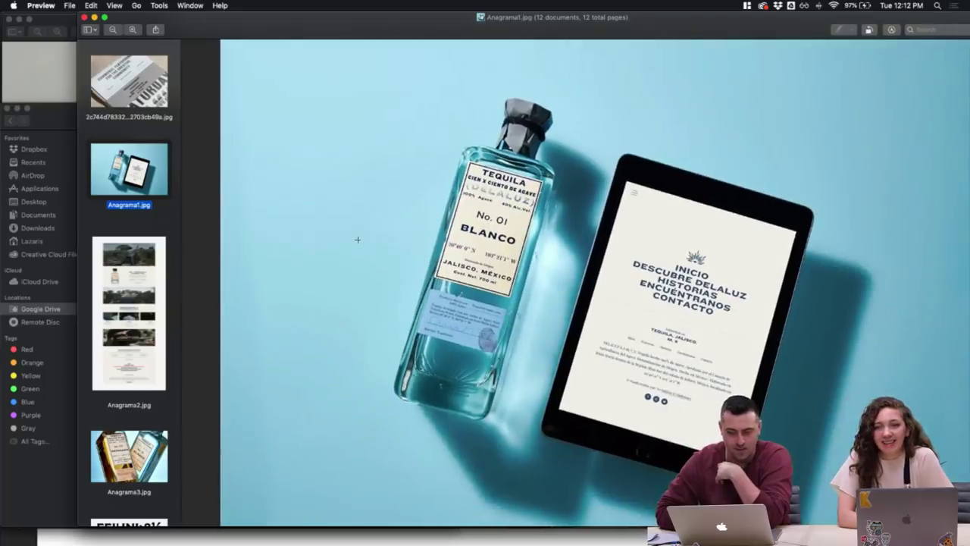
- Display Anagrama2.jpg and examine the Delaluz web page design from its opening agave field photo to the bottle section at close range
{"action": "left_click", "coordinate": [125, 256]}
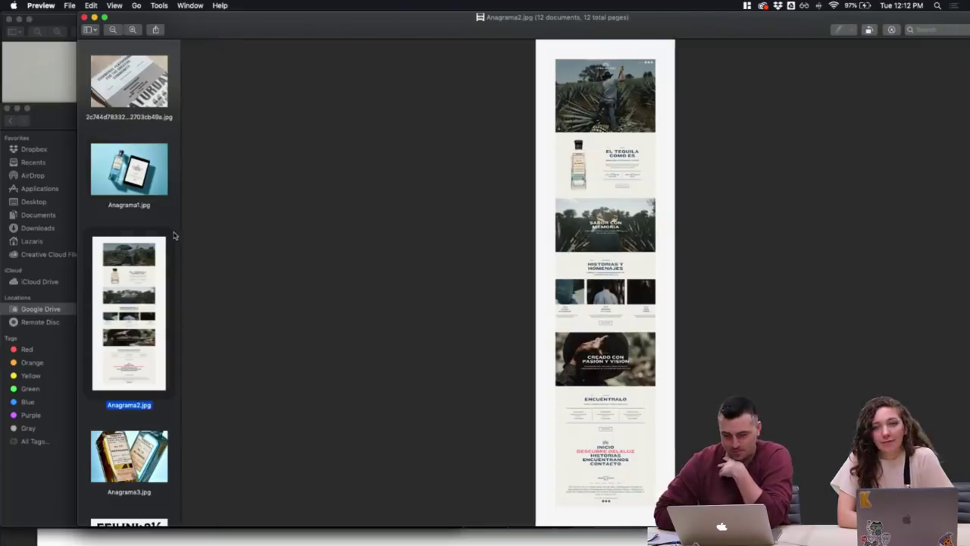
{"action": "scroll", "coordinate": [610, 183], "scroll_direction": "up", "scroll_amount": 2}
{"action": "scroll", "coordinate": [610, 183], "scroll_direction": "up", "scroll_amount": 5}
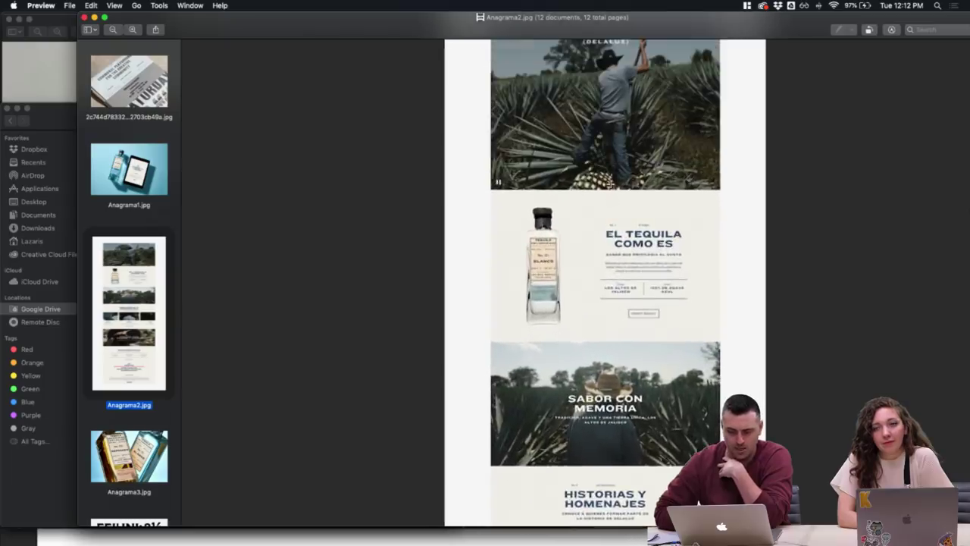
{"action": "scroll", "coordinate": [610, 183], "scroll_direction": "down", "scroll_amount": 3}
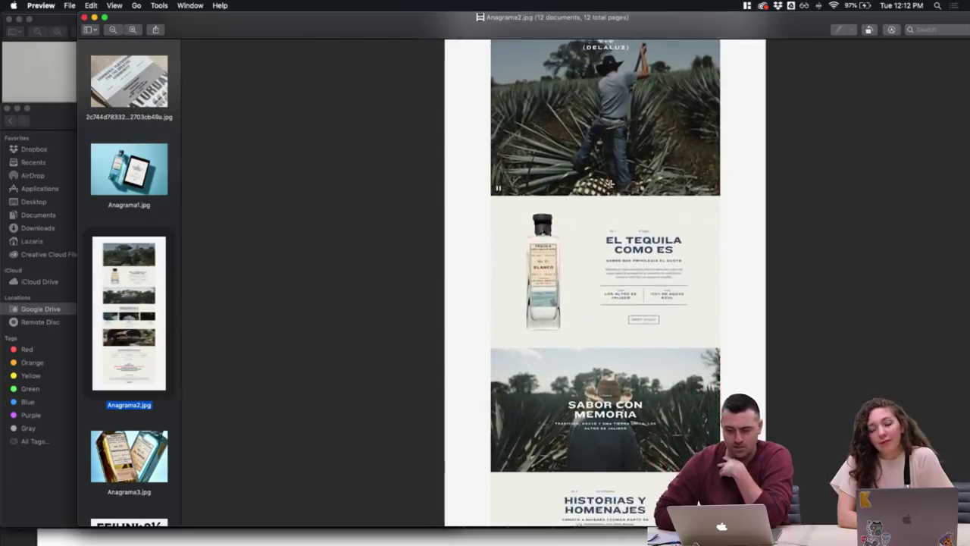
- Examine the Delaluz logo over the agave field header in Anagrama2.jpg and the Blanco bottle section below it at close range
{"action": "scroll", "coordinate": [610, 184], "scroll_direction": "up", "scroll_amount": 2}
{"action": "scroll", "coordinate": [610, 183], "scroll_direction": "down", "scroll_amount": 1}
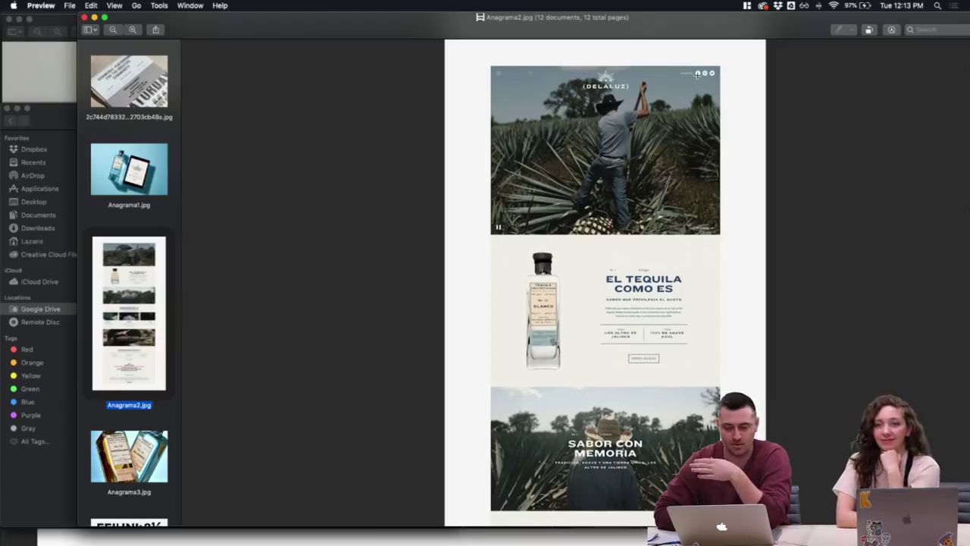
{"action": "scroll", "coordinate": [697, 75], "scroll_direction": "up", "scroll_amount": 5}
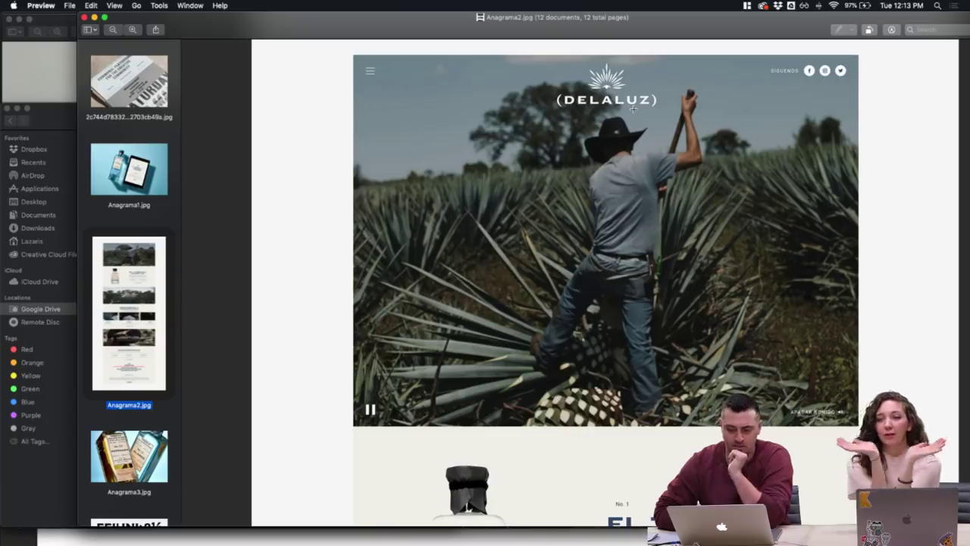
{"action": "scroll", "coordinate": [633, 108], "scroll_direction": "down", "scroll_amount": 5}
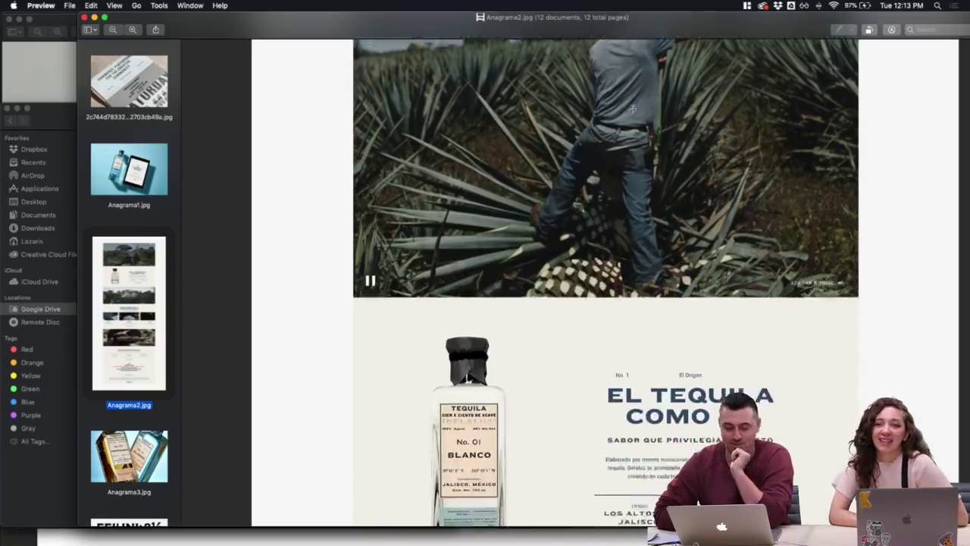
{"action": "scroll", "coordinate": [633, 108], "scroll_direction": "down", "scroll_amount": 6}
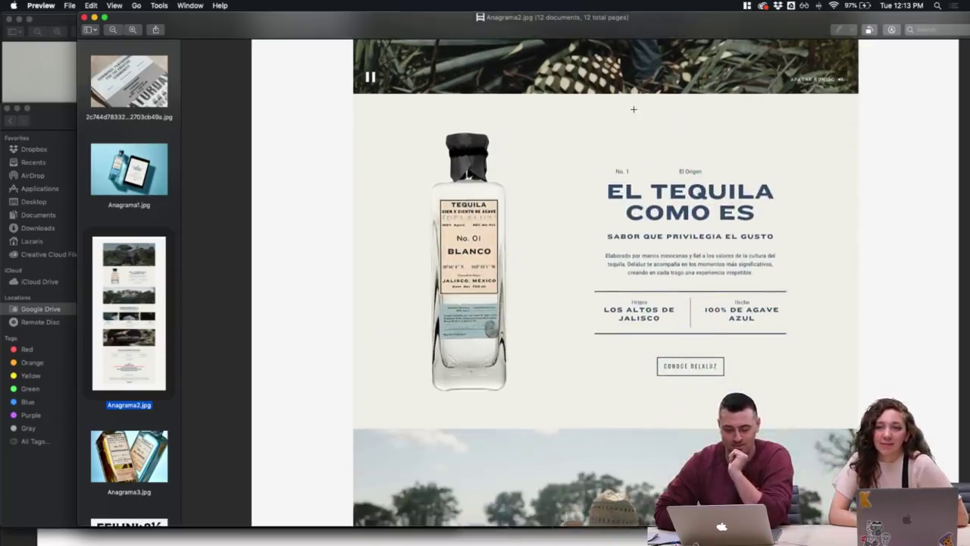
{"action": "scroll", "coordinate": [633, 110], "scroll_direction": "up", "scroll_amount": 1}
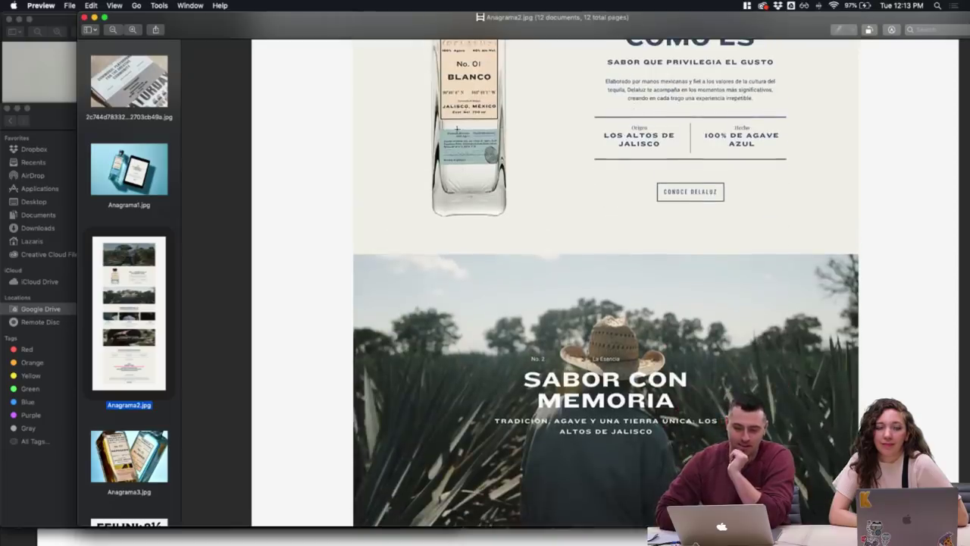
- Examine the engraved glass base and the signed blue lower label of the Delaluz bottle in Anagrama2.jpg
{"action": "scroll", "coordinate": [466, 175], "scroll_direction": "up", "scroll_amount": 5}
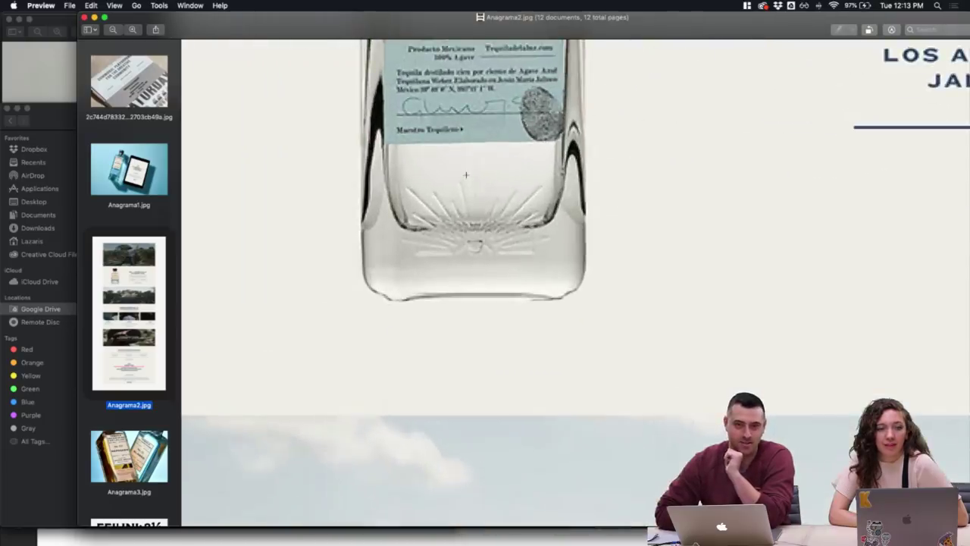
{"action": "scroll", "coordinate": [466, 175], "scroll_direction": "down", "scroll_amount": 5}
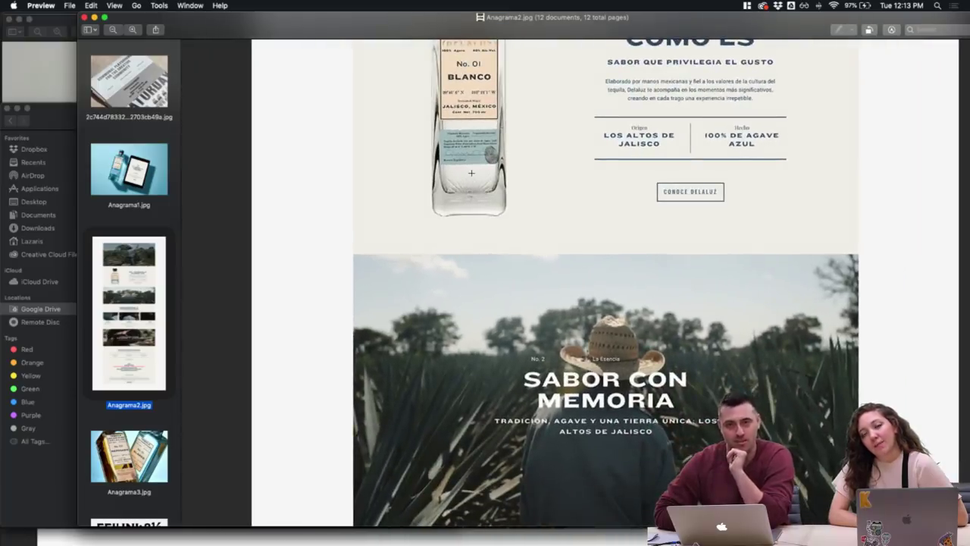
{"action": "scroll", "coordinate": [471, 173], "scroll_direction": "up", "scroll_amount": 3}
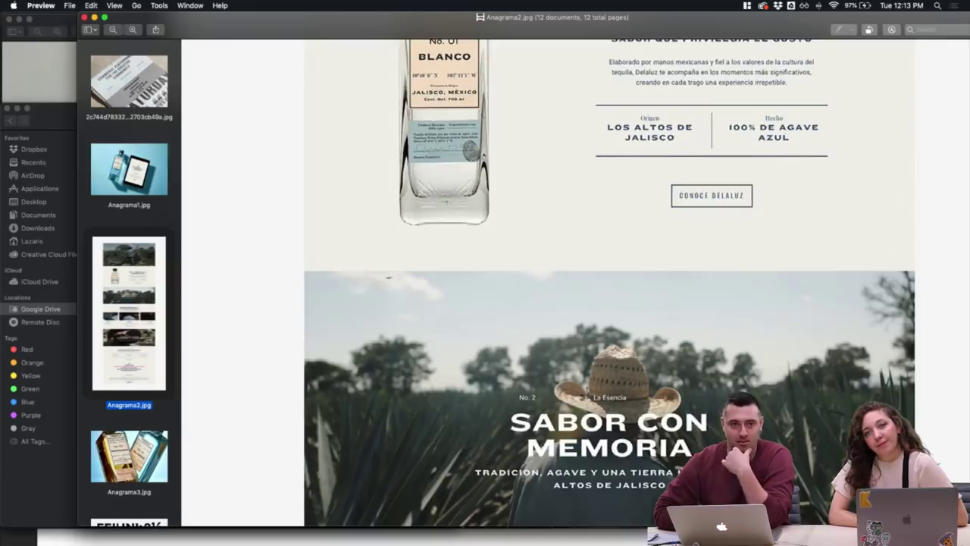
{"action": "scroll", "coordinate": [388, 278], "scroll_direction": "down", "scroll_amount": 3}
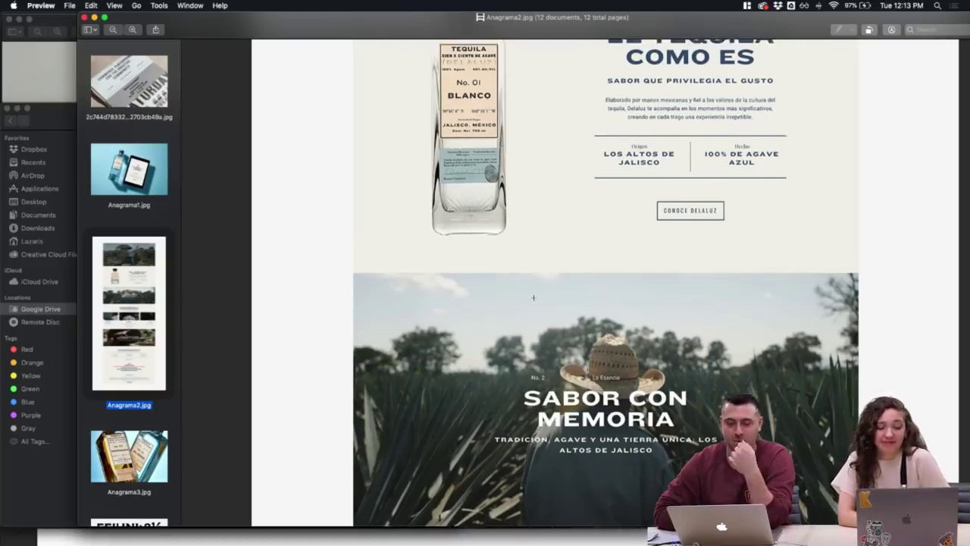
{"action": "scroll", "coordinate": [532, 297], "scroll_direction": "up", "scroll_amount": 1}
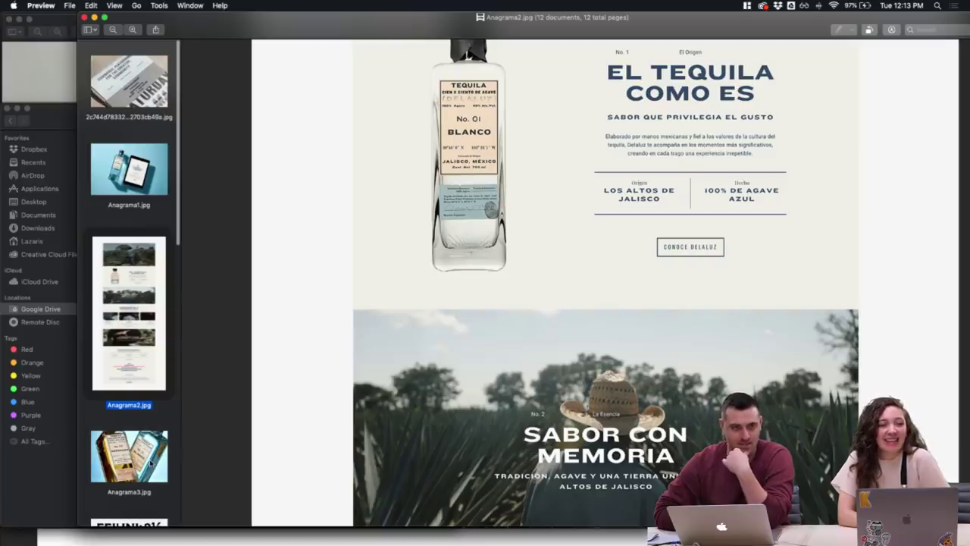
- Display Anagrama3.jpg with the Reposado and Blanco bottles and look through the remaining image thumbnails as far as Matchbox1.jpg
{"action": "left_click", "coordinate": [150, 461]}
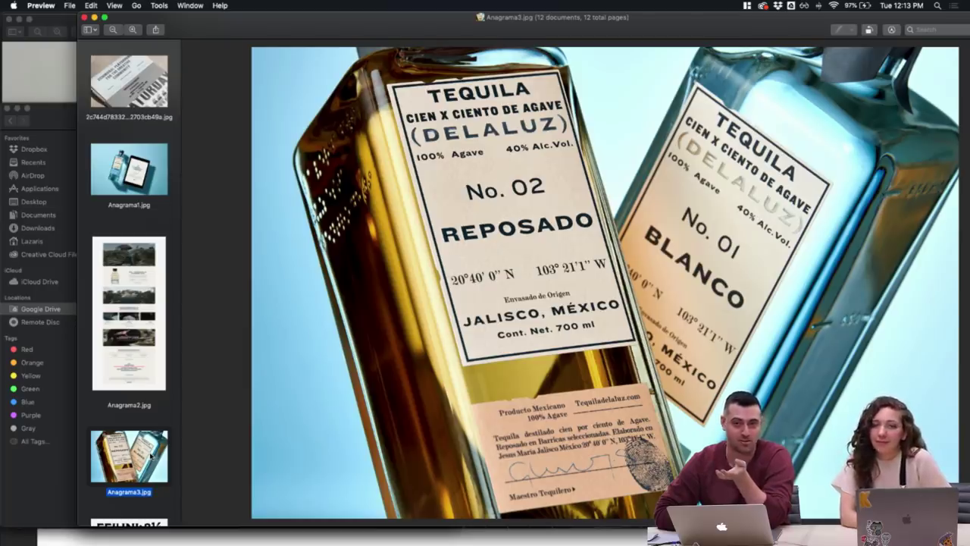
{"action": "scroll", "coordinate": [150, 455], "scroll_direction": "down", "scroll_amount": 5}
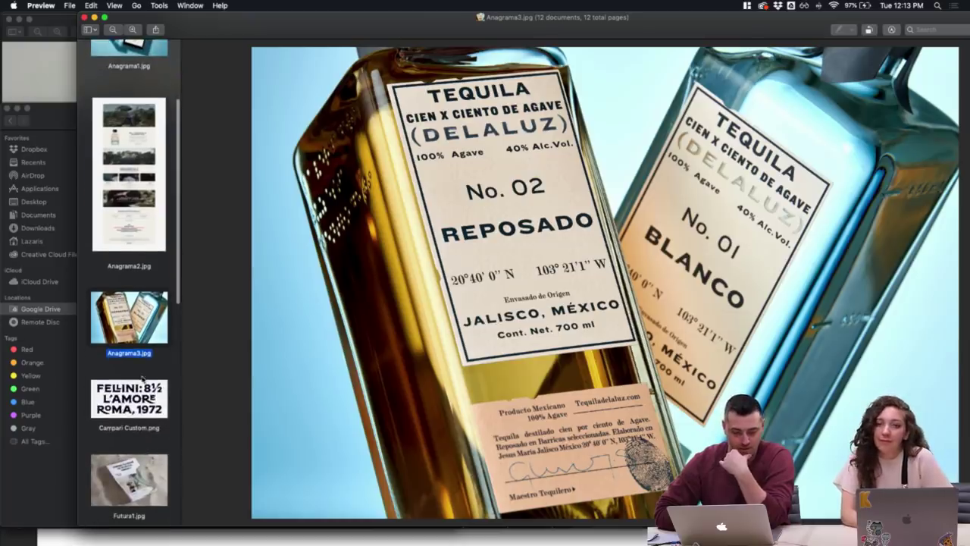
{"action": "scroll", "coordinate": [134, 390], "scroll_direction": "down", "scroll_amount": 1}
{"action": "scroll", "coordinate": [134, 390], "scroll_direction": "up", "scroll_amount": 5}
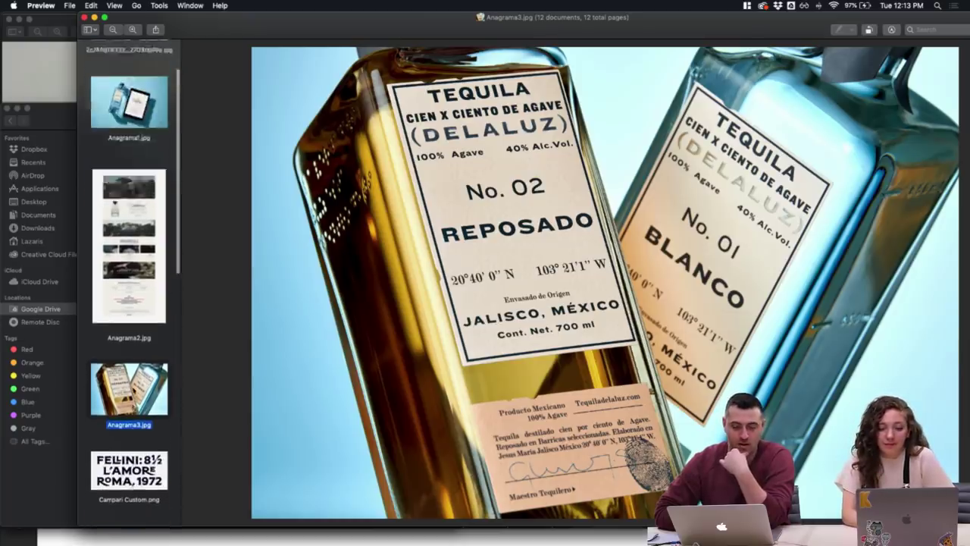
{"action": "scroll", "coordinate": [111, 298], "scroll_direction": "down", "scroll_amount": 15}
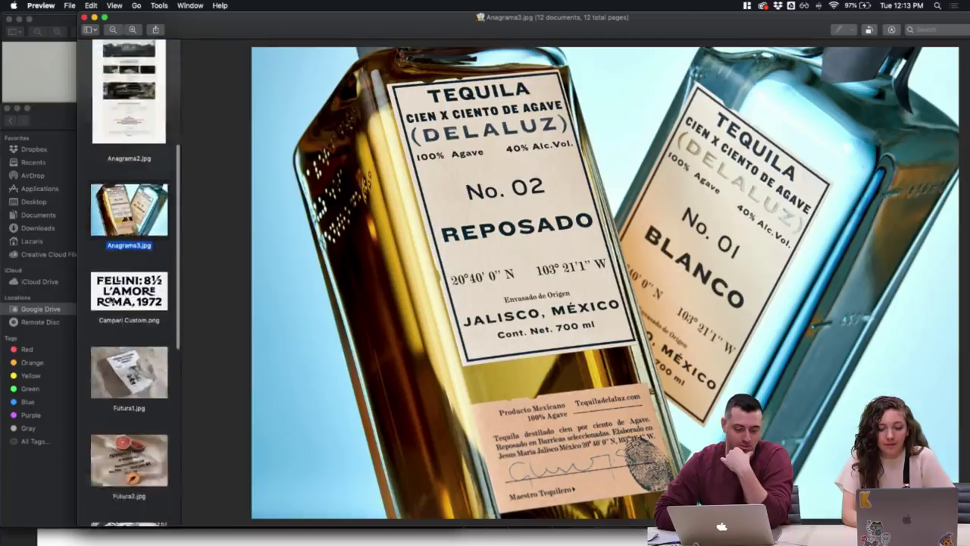
{"action": "scroll", "coordinate": [110, 298], "scroll_direction": "down", "scroll_amount": 5}
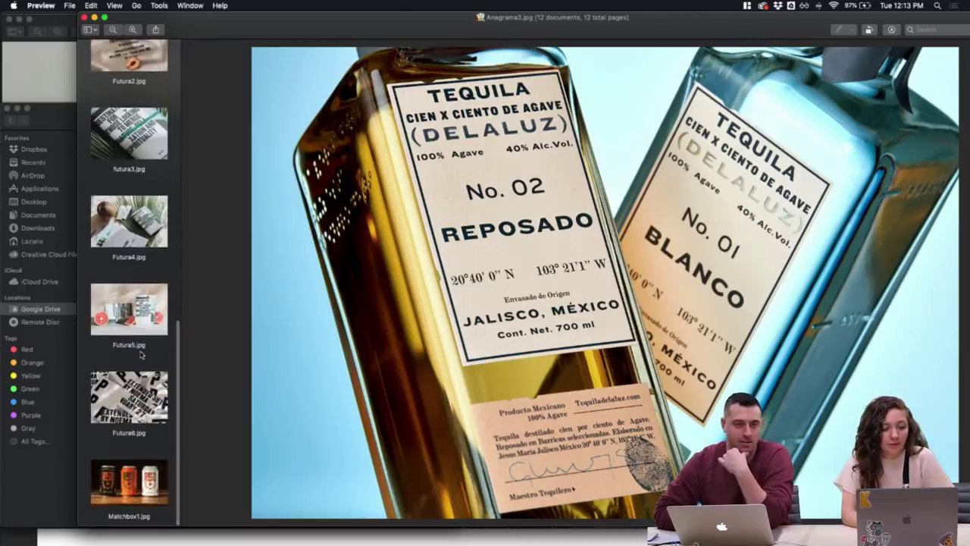
{"action": "scroll", "coordinate": [141, 354], "scroll_direction": "up", "scroll_amount": 3}
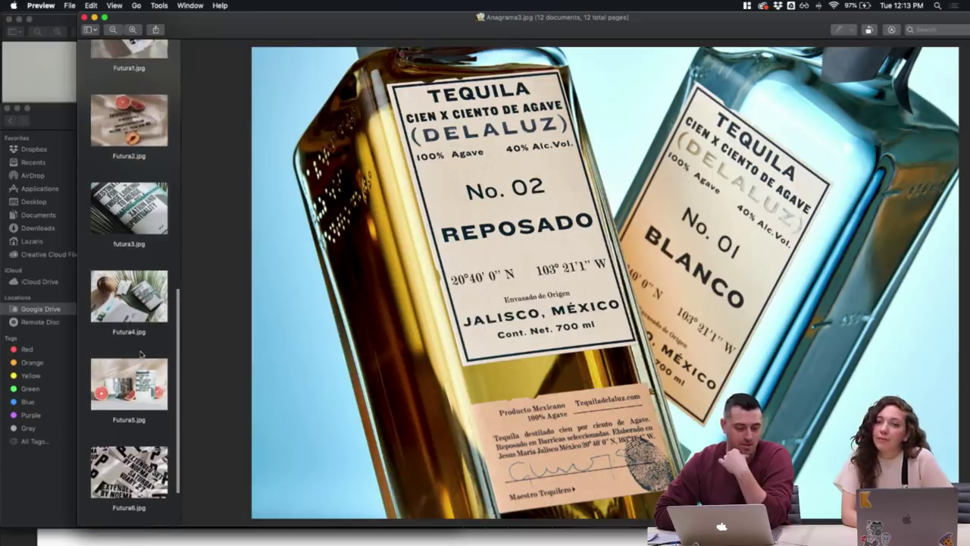
{"action": "scroll", "coordinate": [140, 354], "scroll_direction": "down", "scroll_amount": 1}
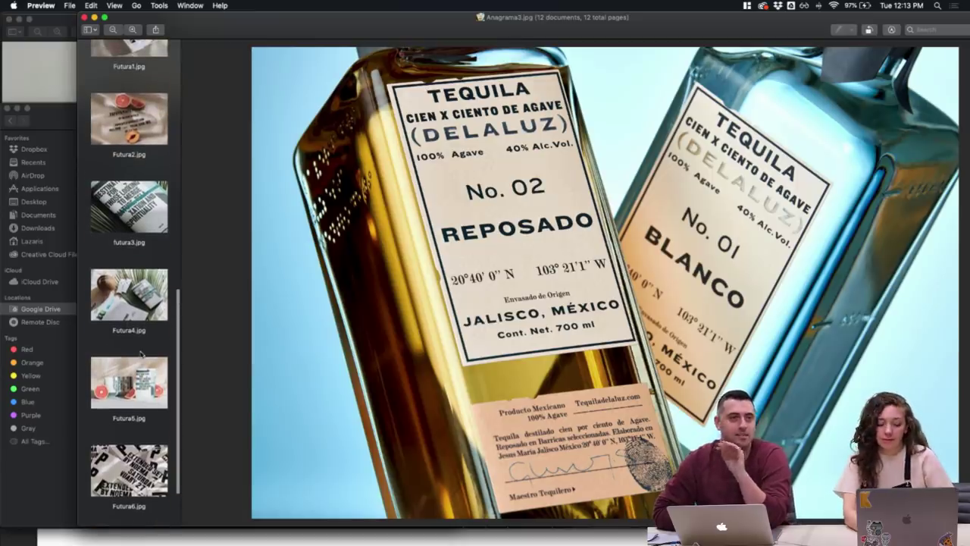
{"action": "scroll", "coordinate": [141, 354], "scroll_direction": "down", "scroll_amount": 1}
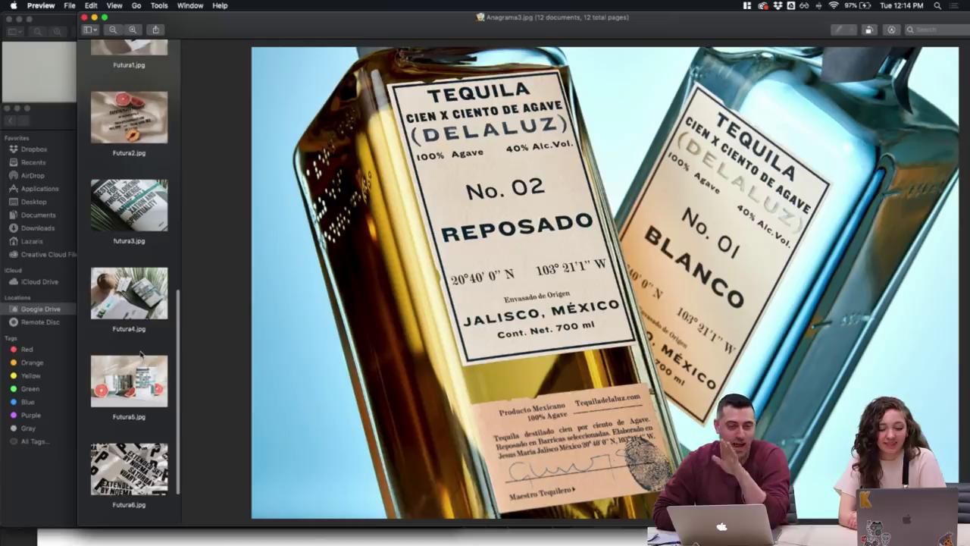
{"action": "scroll", "coordinate": [140, 353], "scroll_direction": "down", "scroll_amount": 1}
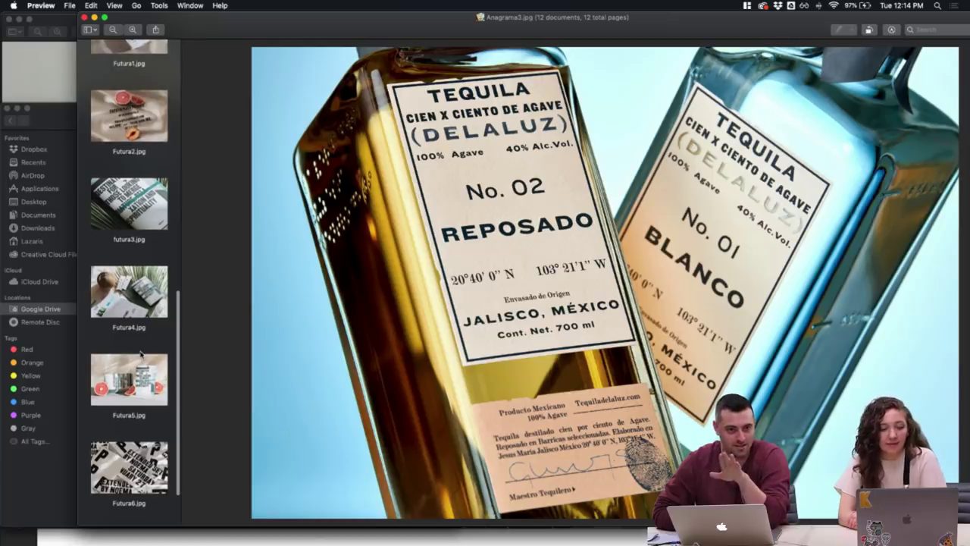
{"action": "scroll", "coordinate": [140, 353], "scroll_direction": "down", "scroll_amount": 3}
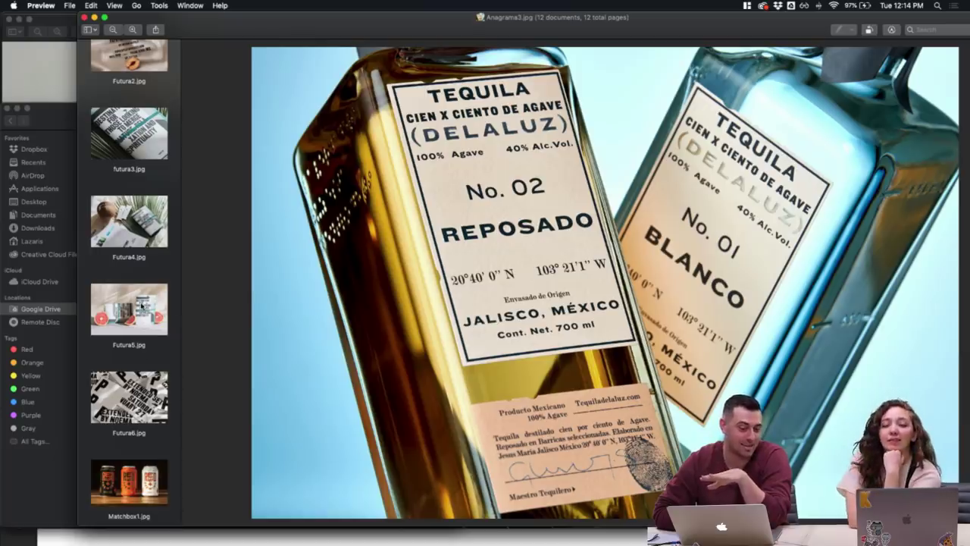
{"action": "scroll", "coordinate": [144, 260], "scroll_direction": "down", "scroll_amount": 1}
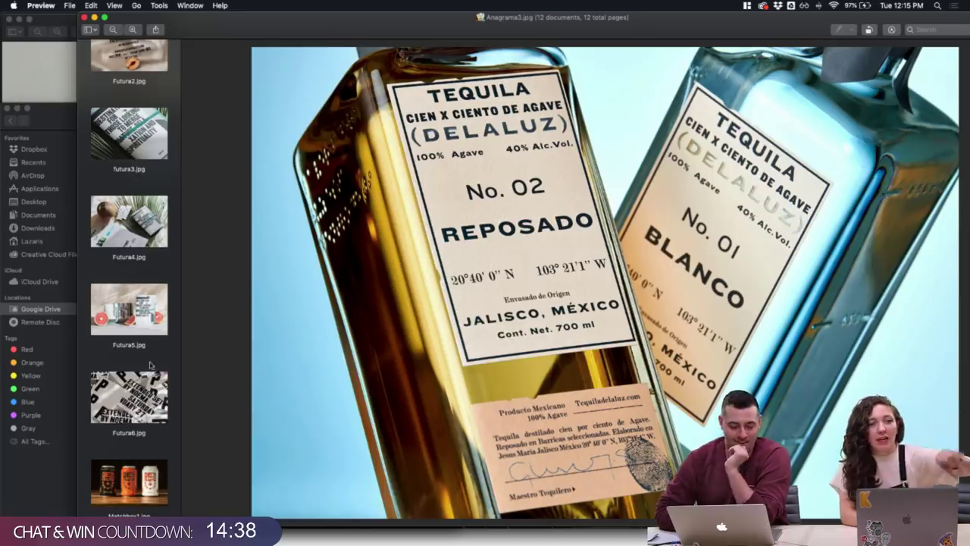
- Return to Campari Custom.png in the image set and display its custom lettering sample
{"action": "scroll", "coordinate": [152, 353], "scroll_direction": "up", "scroll_amount": 2}
{"action": "scroll", "coordinate": [151, 353], "scroll_direction": "up", "scroll_amount": 10}
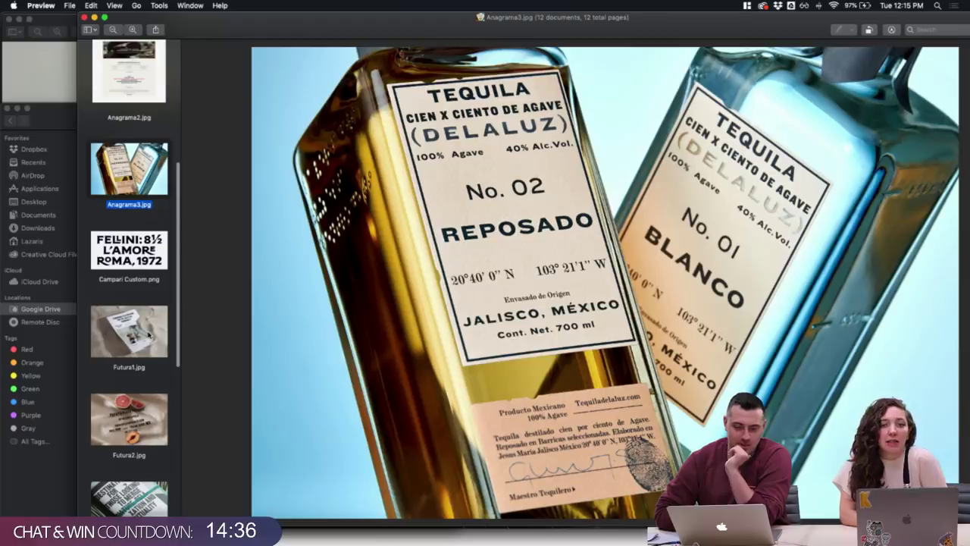
{"action": "left_click", "coordinate": [153, 248]}
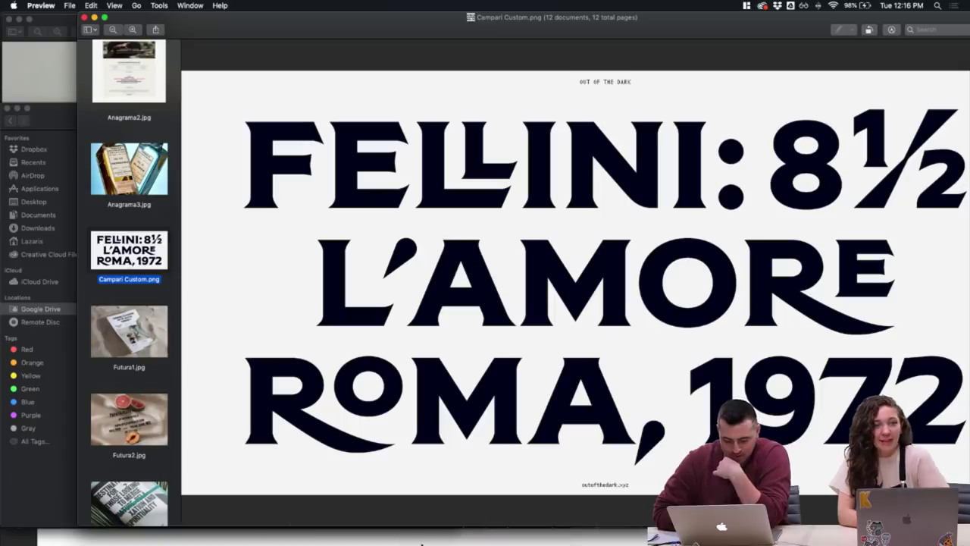
- Switch to Illustrator
{"action": "mouse_move", "coordinate": [421, 543]}
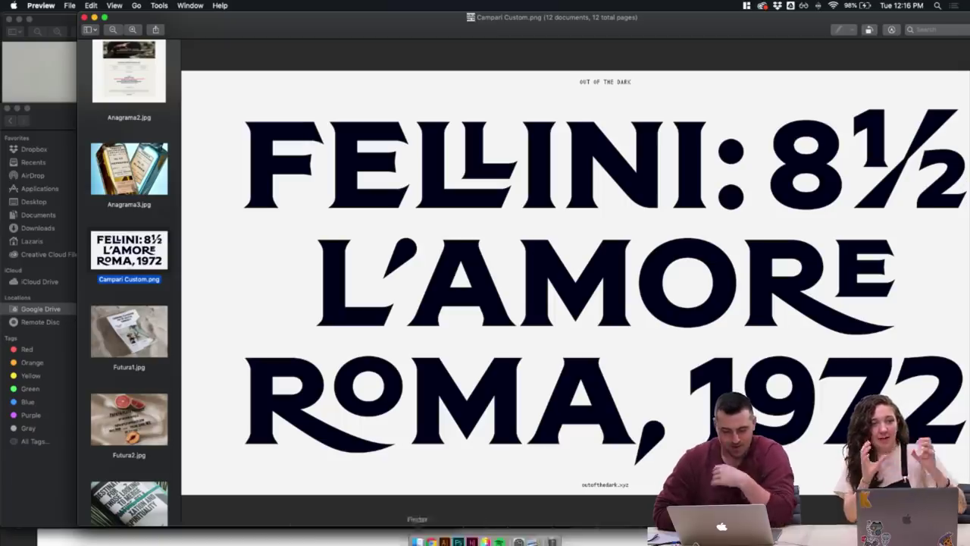
{"action": "left_click", "coordinate": [445, 536]}
{"action": "left_click", "coordinate": [90, 6]}
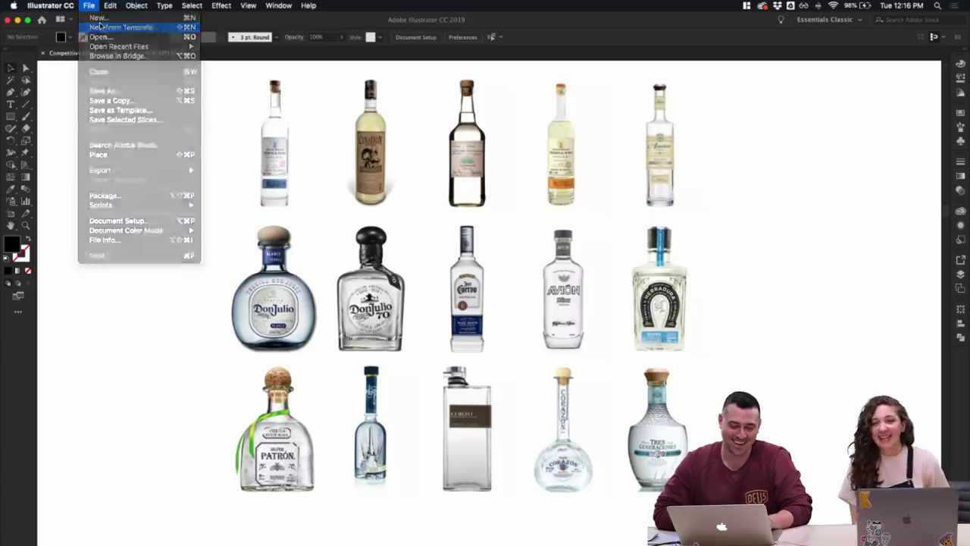
{"action": "left_click", "coordinate": [106, 27]}
{"action": "left_click", "coordinate": [604, 335]}
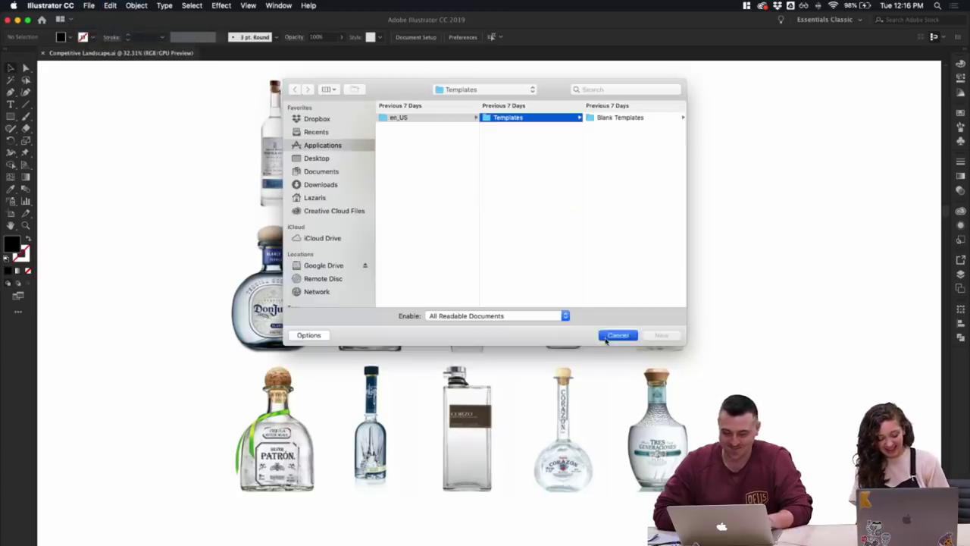
- Start a new blank document and set its size to 1400 px wide by 800 px high
{"action": "left_click", "coordinate": [97, 5]}
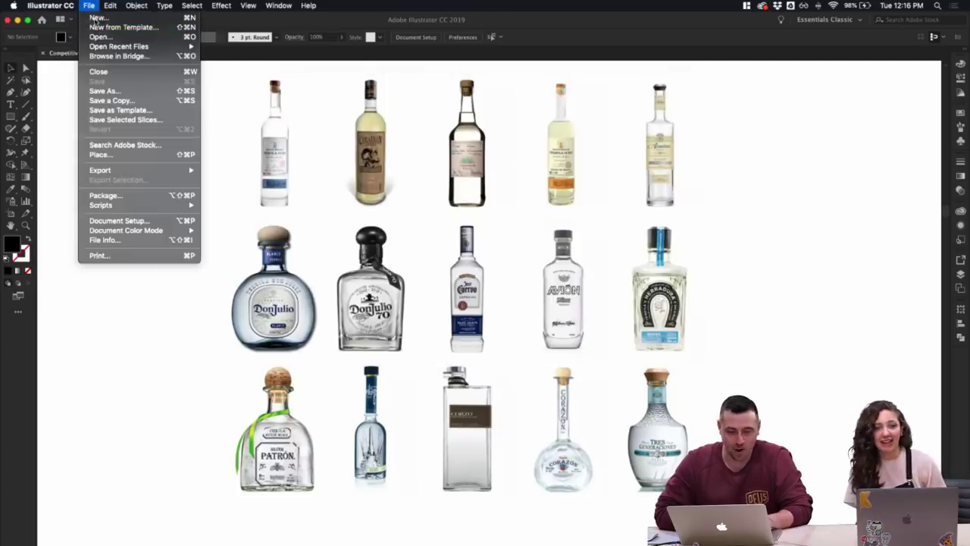
{"action": "left_click", "coordinate": [102, 14]}
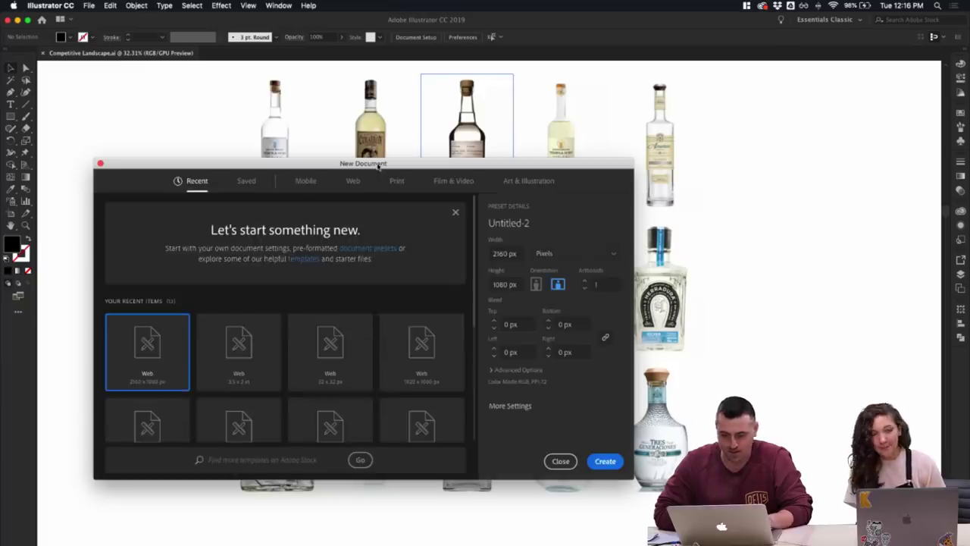
{"action": "left_click_drag", "start_coordinate": [668, 259], "coordinate": [501, 263]}
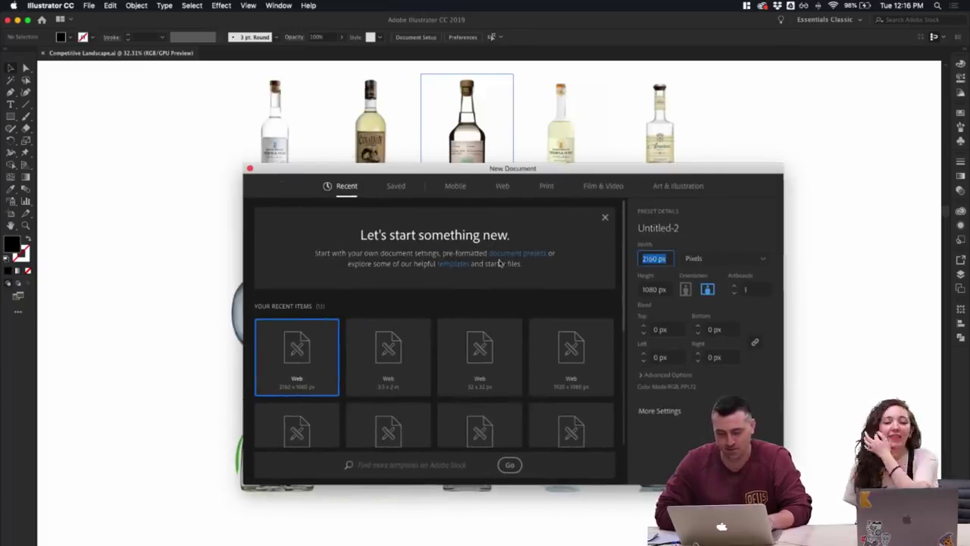
{"action": "type", "text": "1400"}
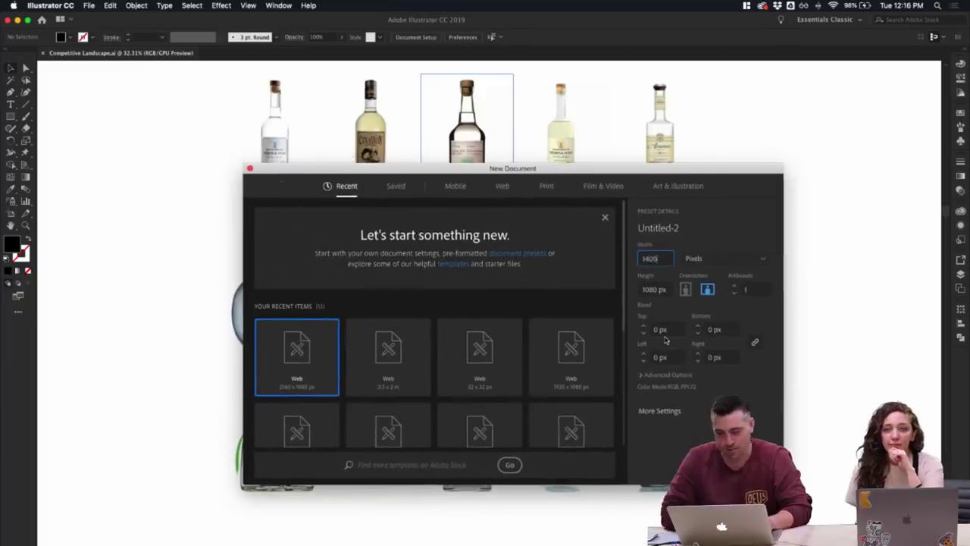
{"action": "key", "text": "Tab"}
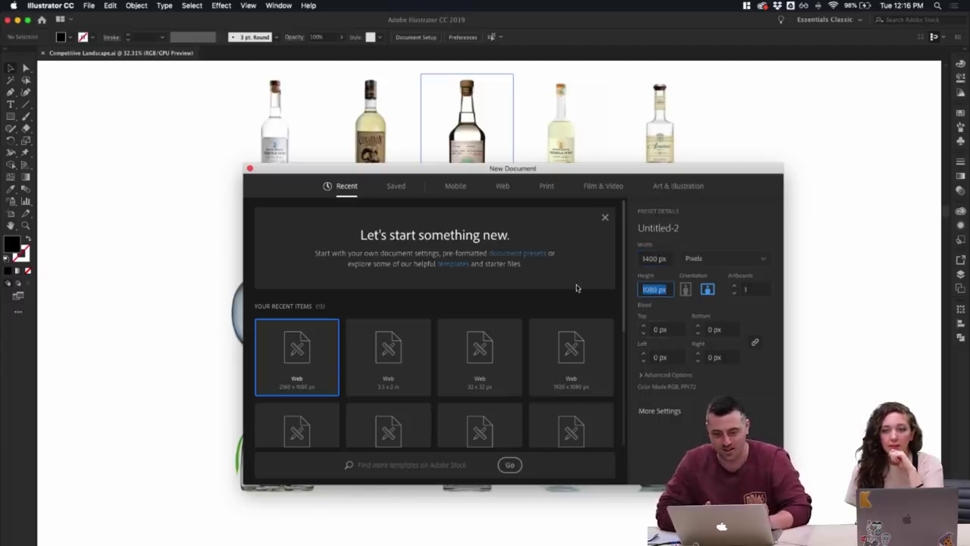
{"action": "type", "text": "800"}
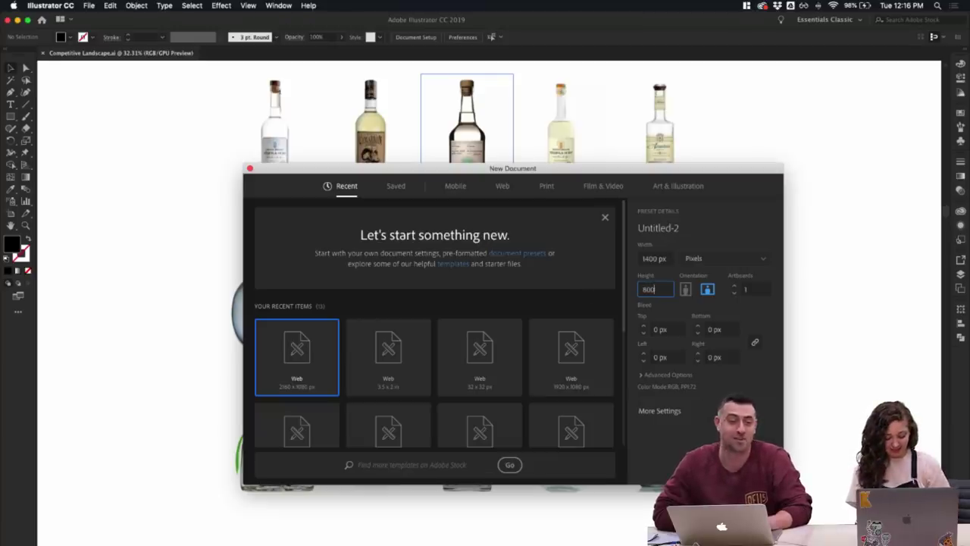
- Set the new document's raster effects to High (300 ppi) and create the document
{"action": "left_click", "coordinate": [661, 411]}
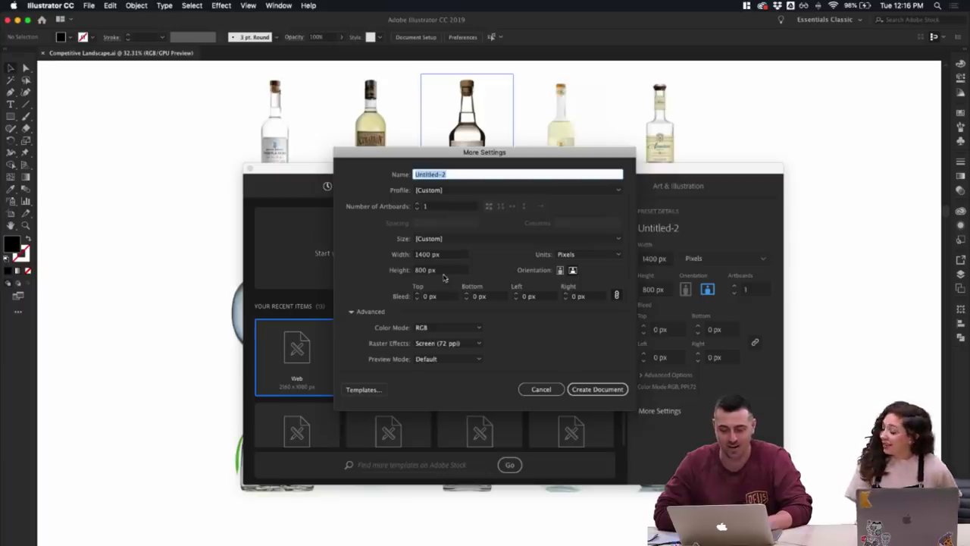
{"action": "left_click", "coordinate": [445, 342]}
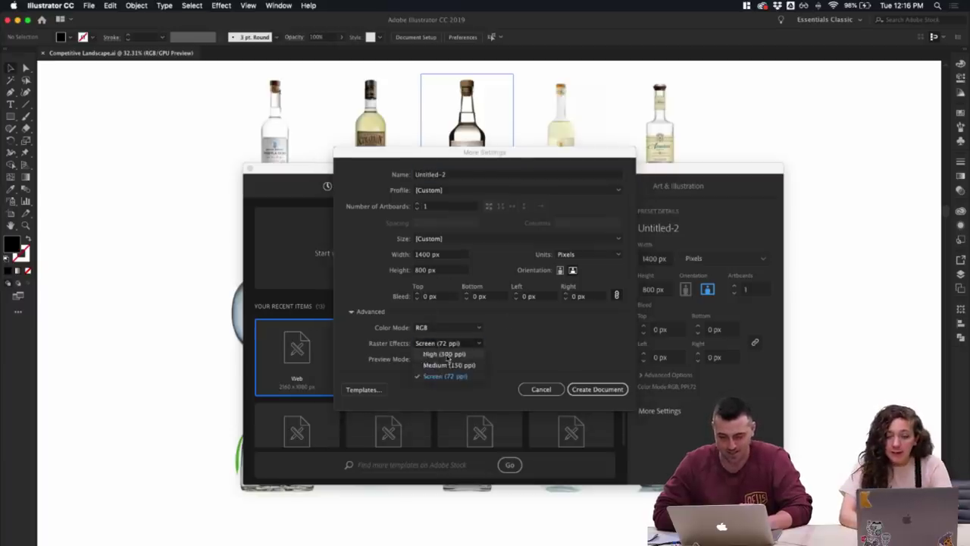
{"action": "left_click", "coordinate": [439, 354]}
{"action": "left_click", "coordinate": [582, 389]}
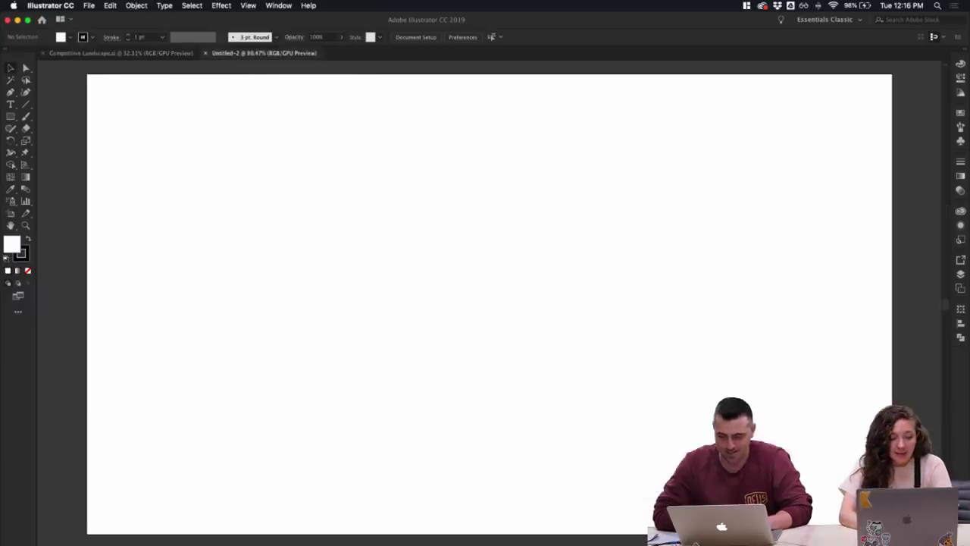
- Add the point text "Sorbo" near the upper-left corner of the artboard
{"action": "scroll", "coordinate": [482, 239], "scroll_direction": "down", "scroll_amount": 2}
{"action": "scroll", "coordinate": [482, 239], "scroll_direction": "left", "scroll_amount": 2}
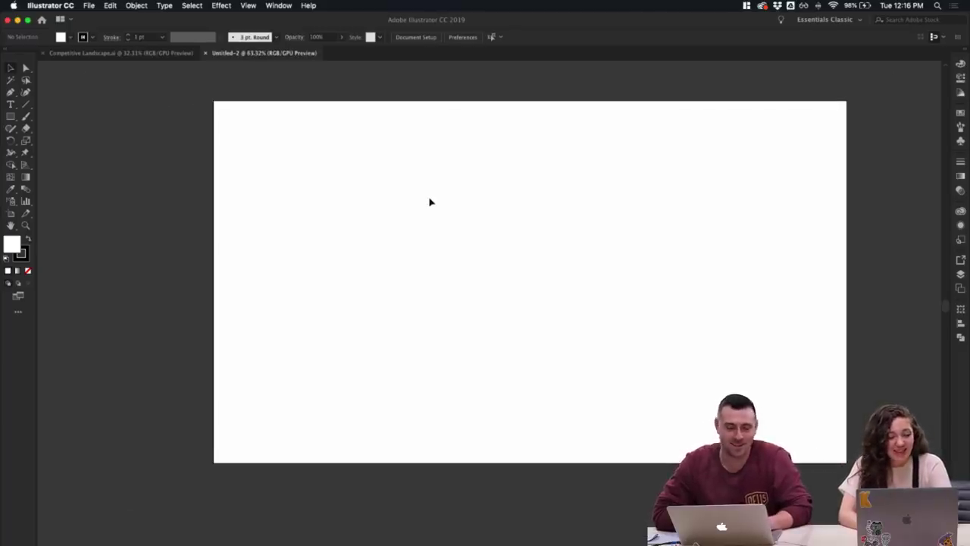
{"action": "scroll", "coordinate": [430, 200], "scroll_direction": "up", "scroll_amount": 1}
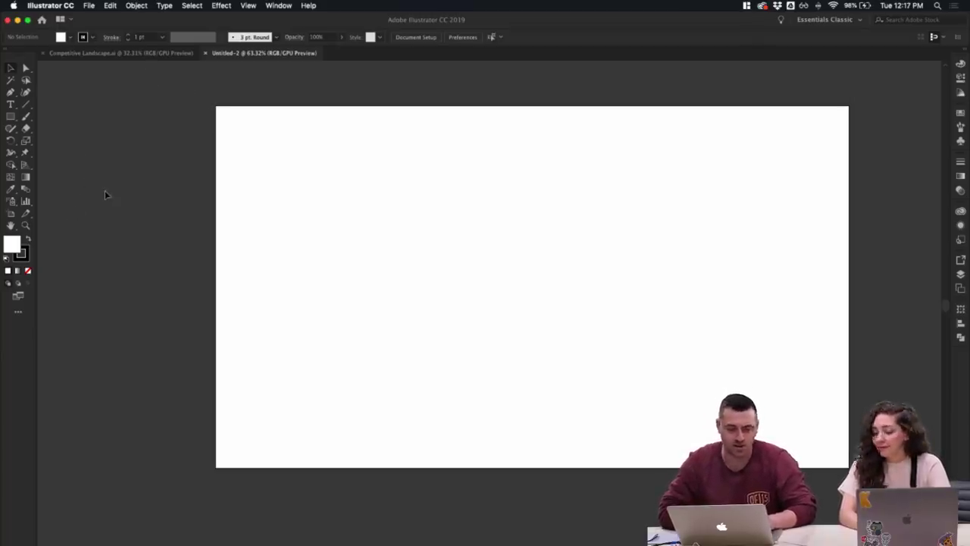
{"action": "scroll", "coordinate": [104, 190], "scroll_direction": "up", "scroll_amount": 2}
{"action": "scroll", "coordinate": [104, 190], "scroll_direction": "left", "scroll_amount": 2}
{"action": "key", "text": "t"}
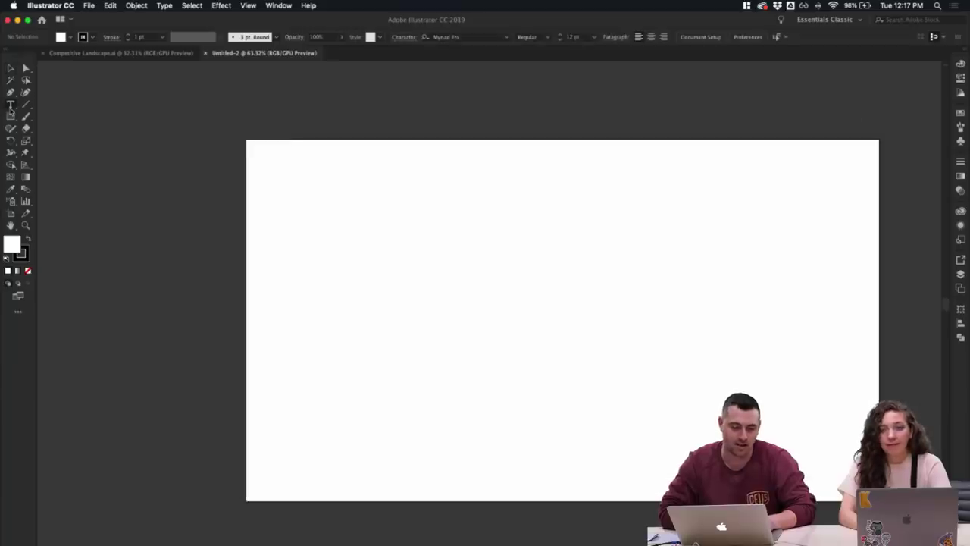
{"action": "left_click", "coordinate": [282, 201]}
{"action": "type", "text": "Sorte"}
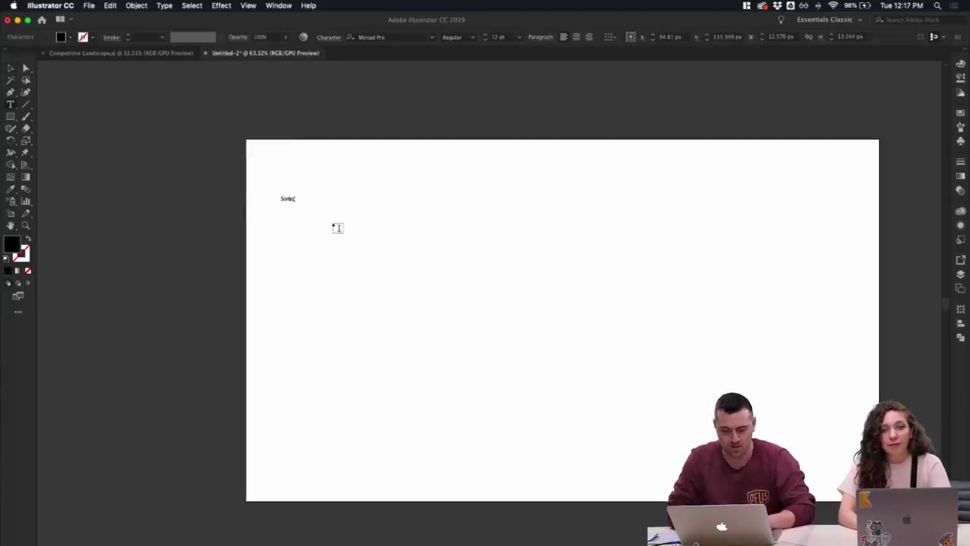
- Set the font of the whole "Sorbo" text to TT Trailers Variable and dismiss the variable font tip
{"action": "key", "text": "super+a"}
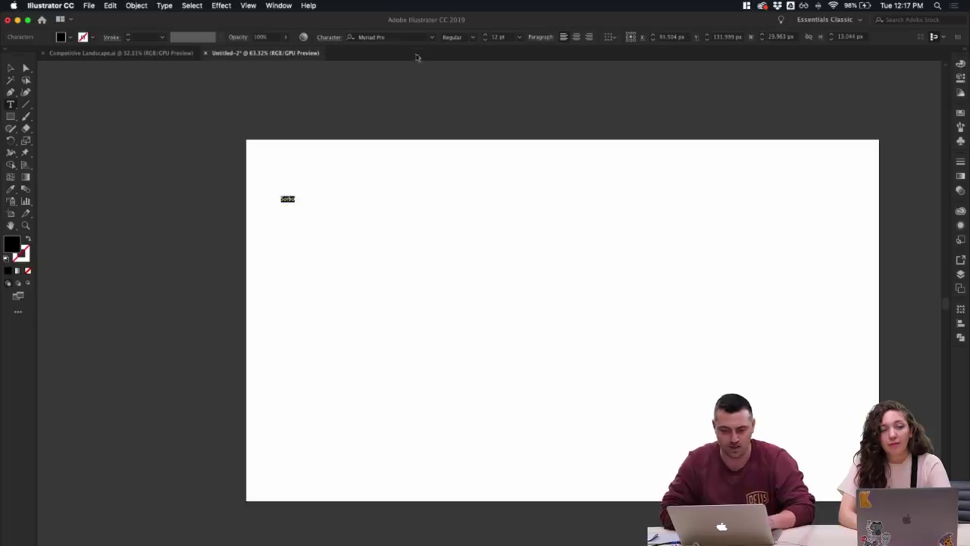
{"action": "left_click", "coordinate": [410, 37]}
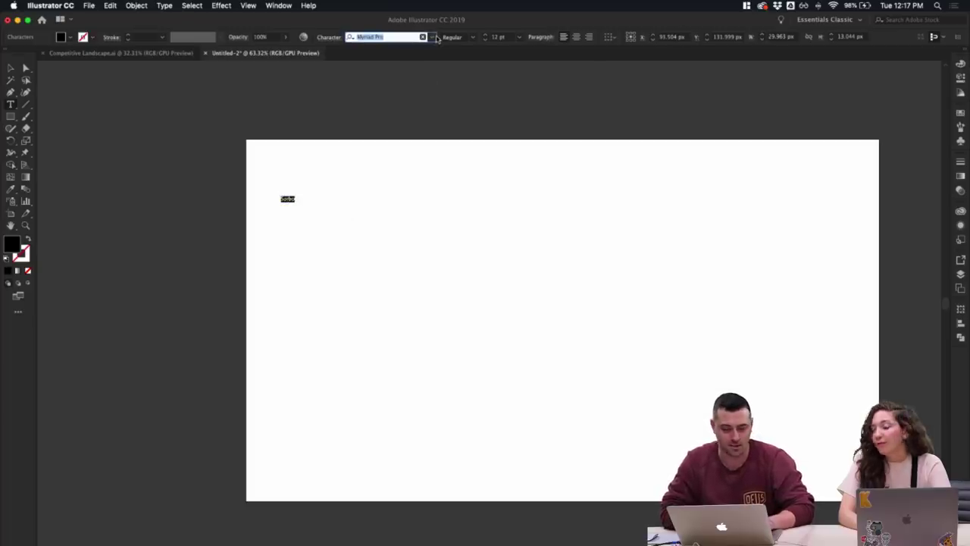
{"action": "left_click", "coordinate": [433, 37]}
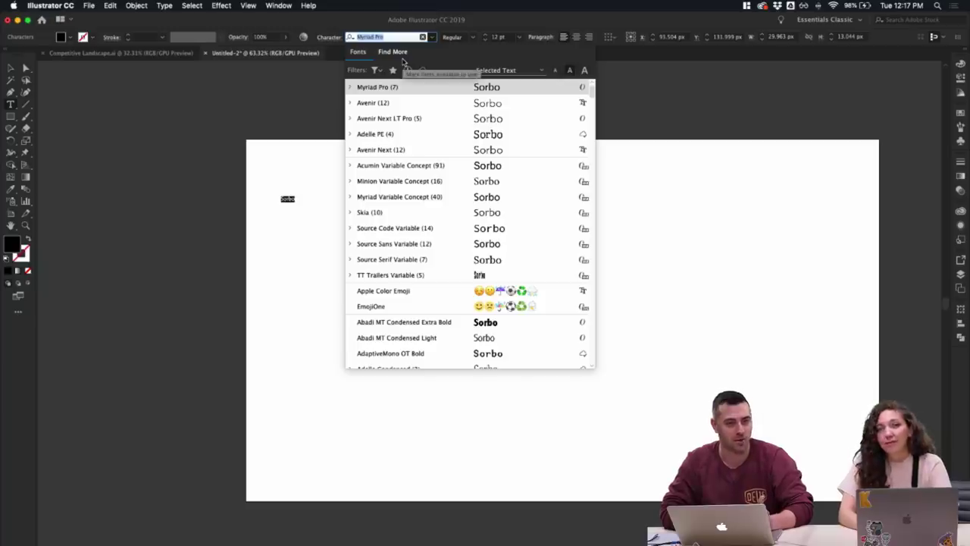
{"action": "left_click", "coordinate": [394, 275]}
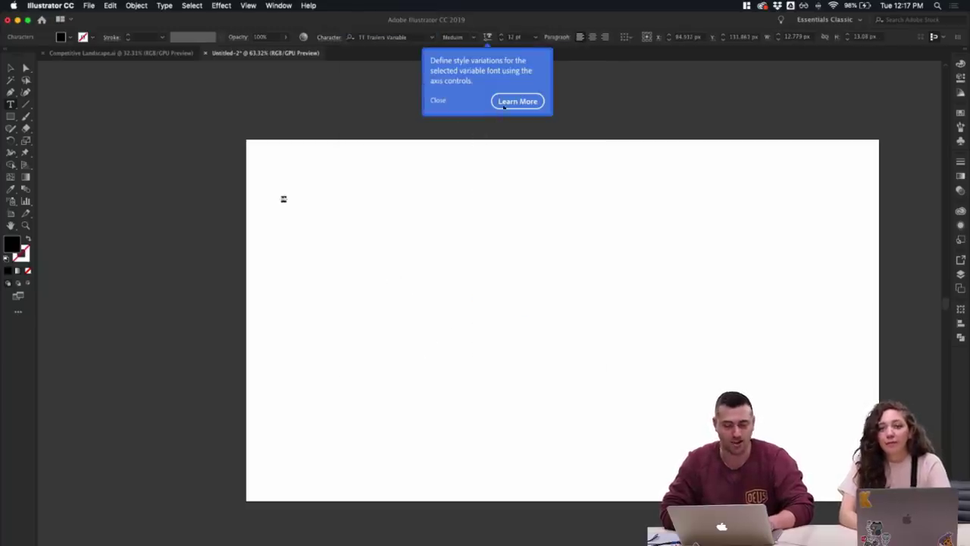
{"action": "left_click", "coordinate": [443, 103]}
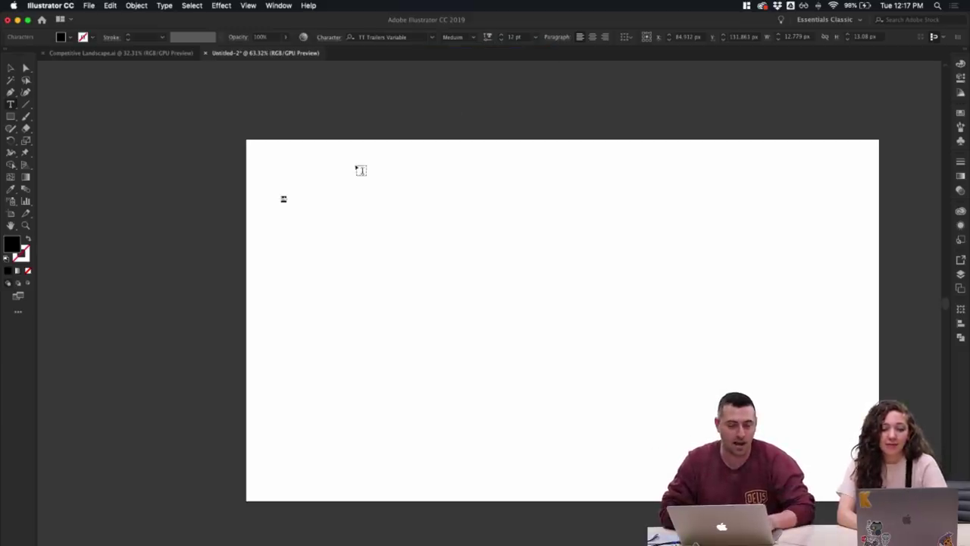
- Scale up the "Sorbo" text proportionally to about 168 px wide
{"action": "key", "text": "Escape"}
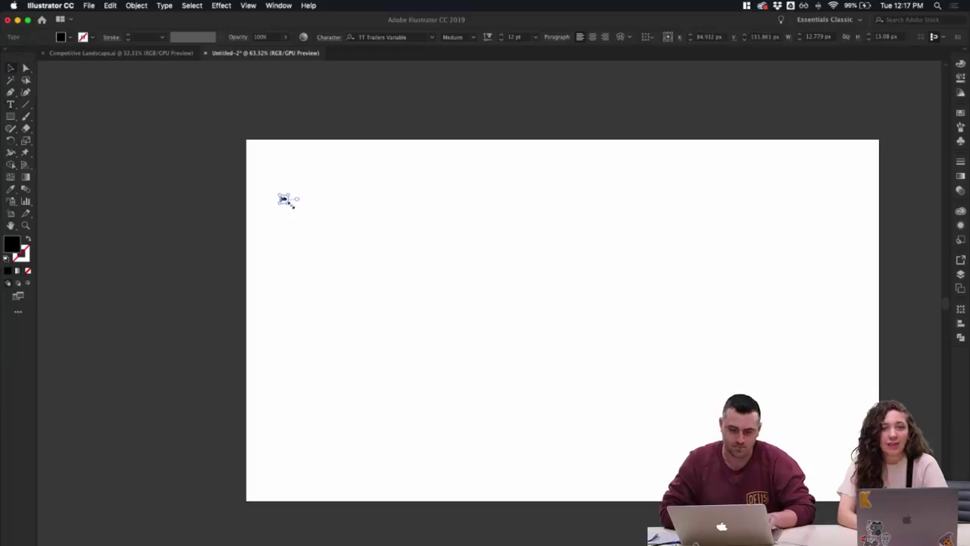
{"action": "left_click_drag", "start_coordinate": [291, 205], "coordinate": [454, 286]}
{"action": "left_click", "coordinate": [496, 312]}
{"action": "scroll", "coordinate": [495, 311], "scroll_direction": "right", "scroll_amount": 2}
{"action": "left_click", "coordinate": [318, 213]}
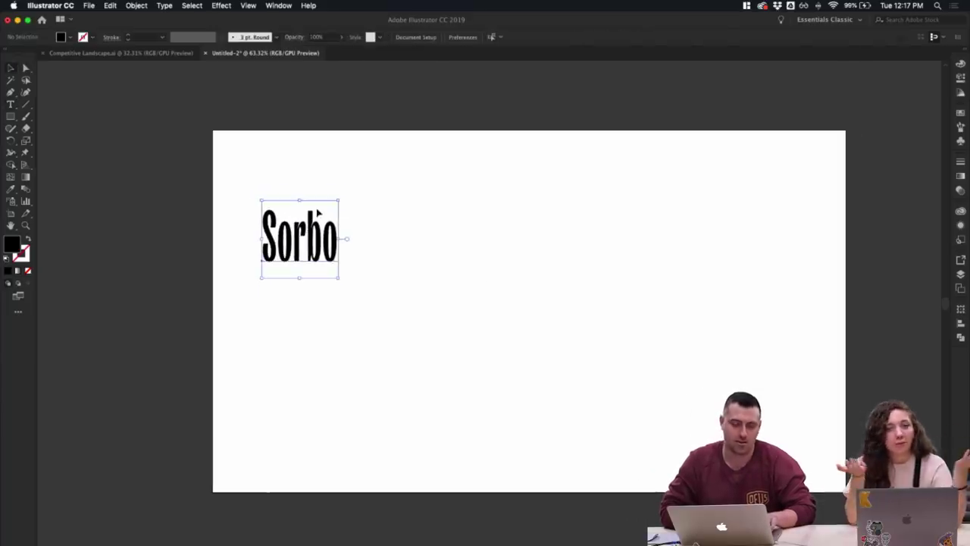
- Duplicate the "Sorbo" text to its right and set the copy's font style to Bold
{"action": "left_click_drag", "start_coordinate": [321, 233], "coordinate": [469, 235]}
{"action": "double_click", "coordinate": [469, 241]}
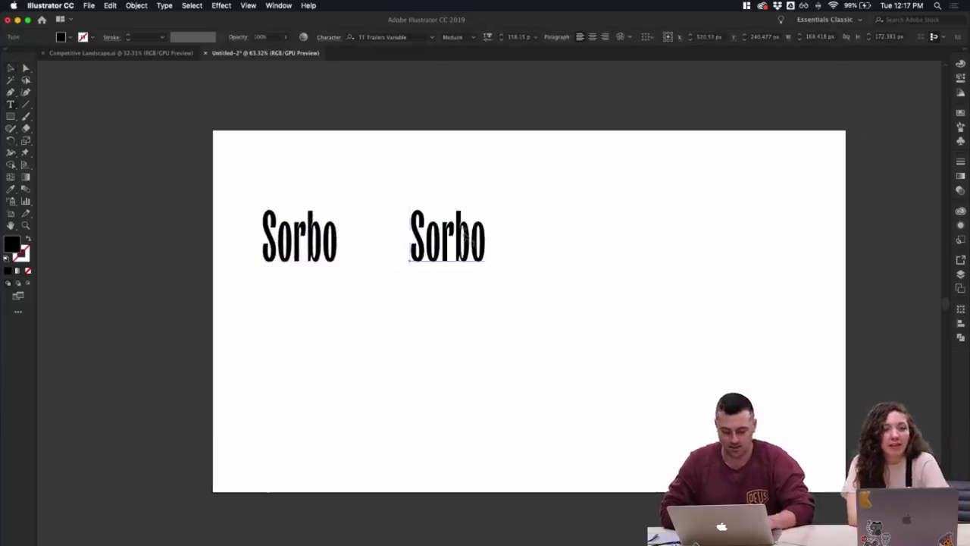
{"action": "double_click", "coordinate": [463, 227]}
{"action": "left_click", "coordinate": [475, 42]}
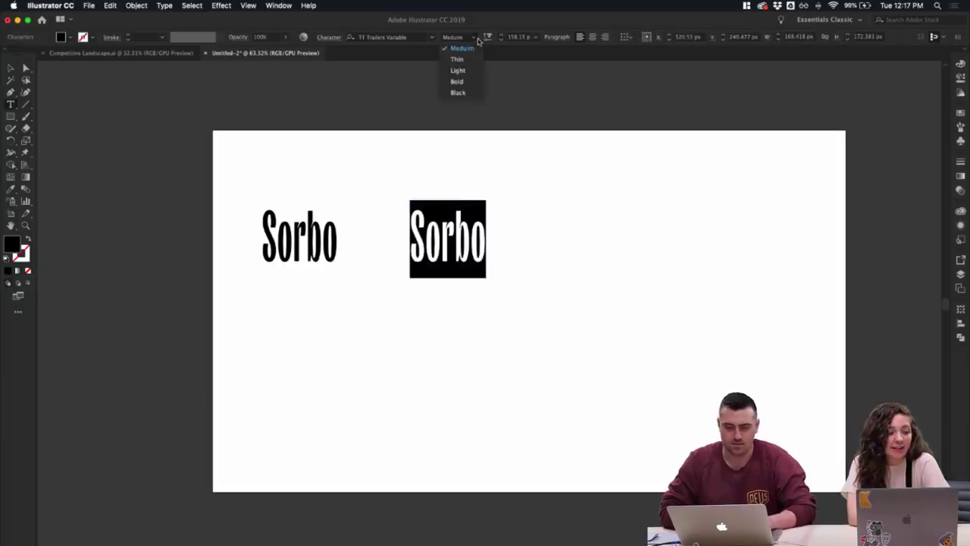
{"action": "left_click", "coordinate": [468, 81]}
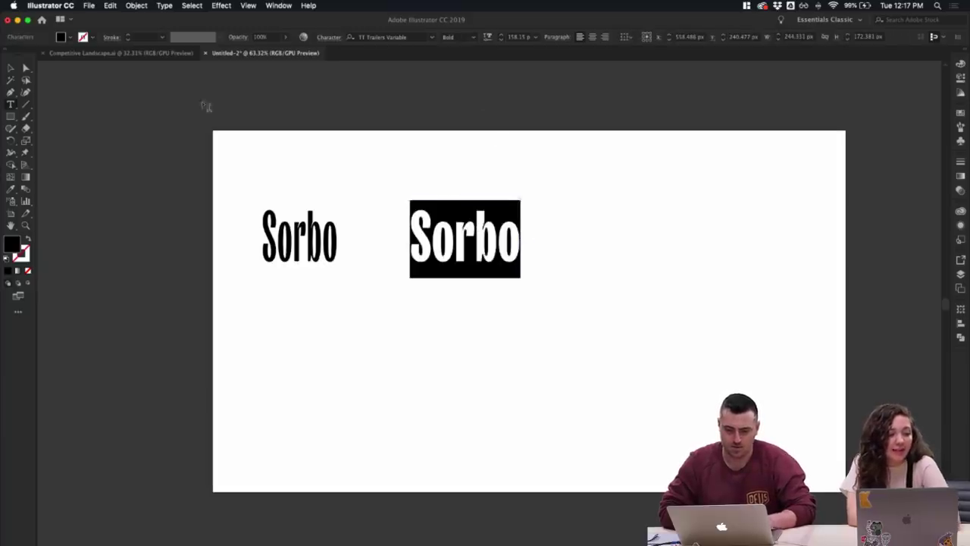
- Enlarge the Bold "Sorbo" copy to about 517 px wide and shift it upward on the artboard
{"action": "left_click", "coordinate": [11, 67]}
{"action": "left_click_drag", "start_coordinate": [520, 278], "coordinate": [656, 369]}
{"action": "left_click_drag", "start_coordinate": [628, 297], "coordinate": [628, 264]}
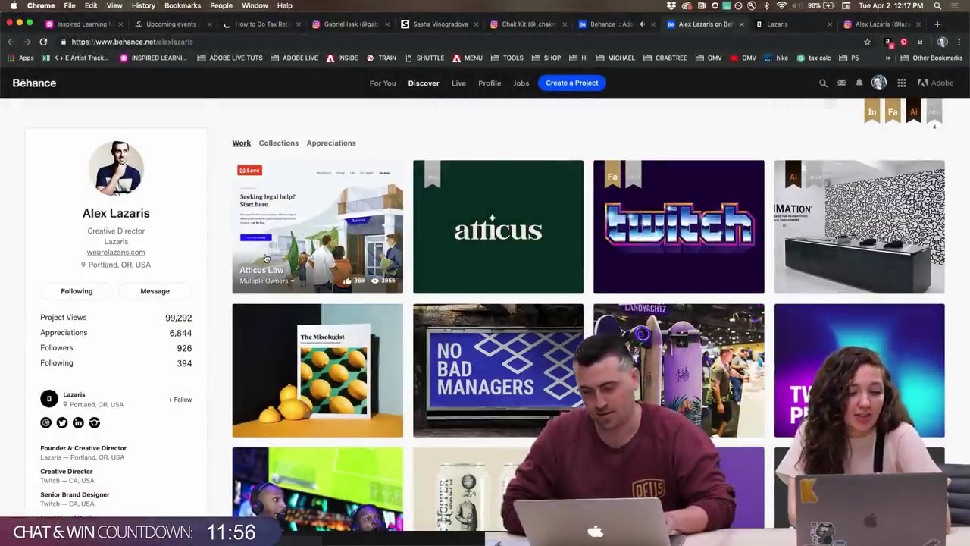
- Look through the project thumbnails and profile details on the designer's Behance portfolio page
{"action": "scroll", "coordinate": [266, 258], "scroll_direction": "down", "scroll_amount": 1}
{"action": "scroll", "coordinate": [219, 311], "scroll_direction": "down", "scroll_amount": 2}
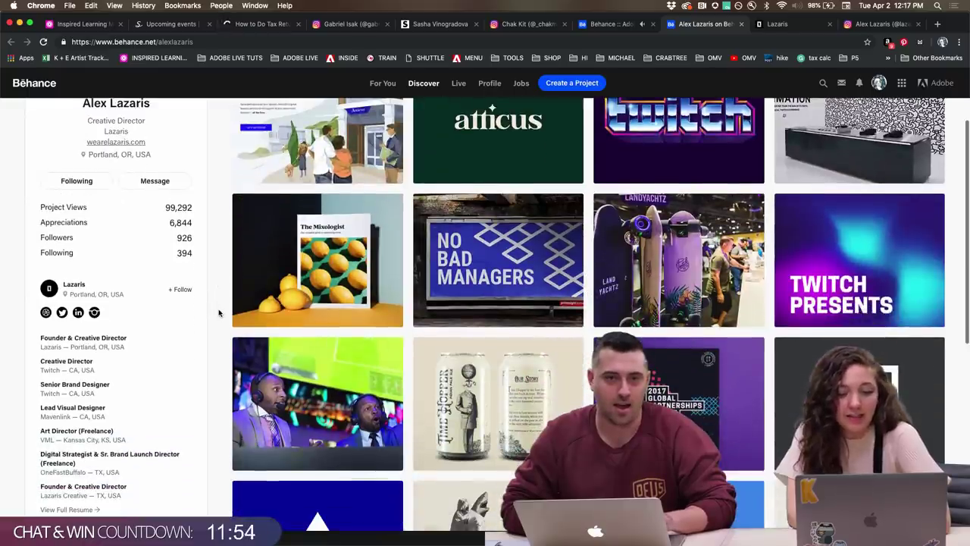
{"action": "scroll", "coordinate": [218, 311], "scroll_direction": "down", "scroll_amount": 3}
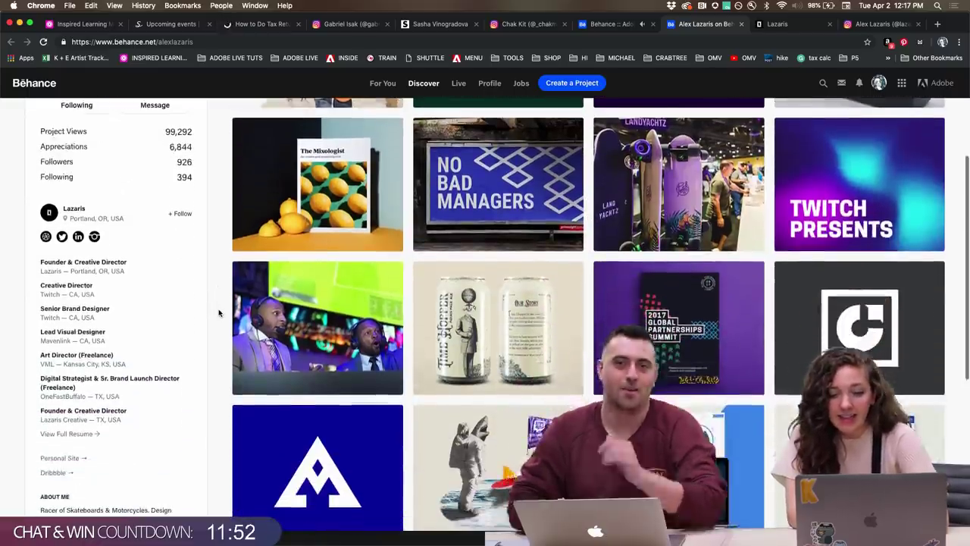
{"action": "scroll", "coordinate": [218, 311], "scroll_direction": "up", "scroll_amount": 4}
{"action": "scroll", "coordinate": [218, 312], "scroll_direction": "up", "scroll_amount": 1}
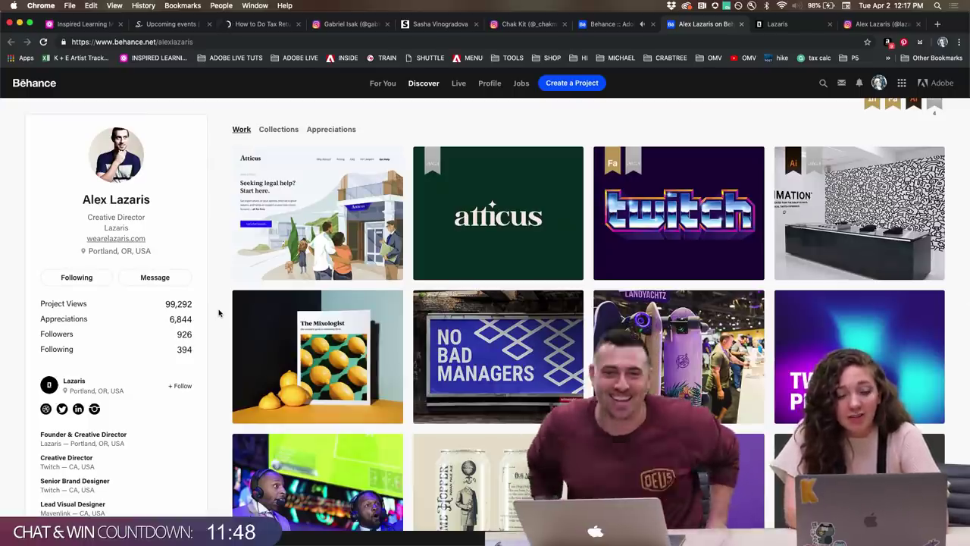
{"action": "scroll", "coordinate": [218, 312], "scroll_direction": "down", "scroll_amount": 2}
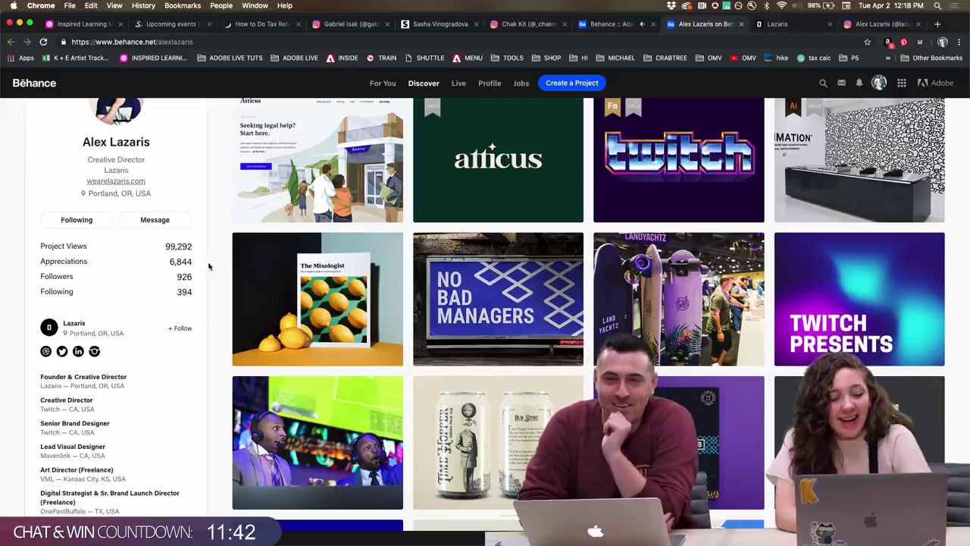
{"action": "scroll", "coordinate": [209, 285], "scroll_direction": "down", "scroll_amount": 2}
{"action": "scroll", "coordinate": [210, 286], "scroll_direction": "down", "scroll_amount": 5}
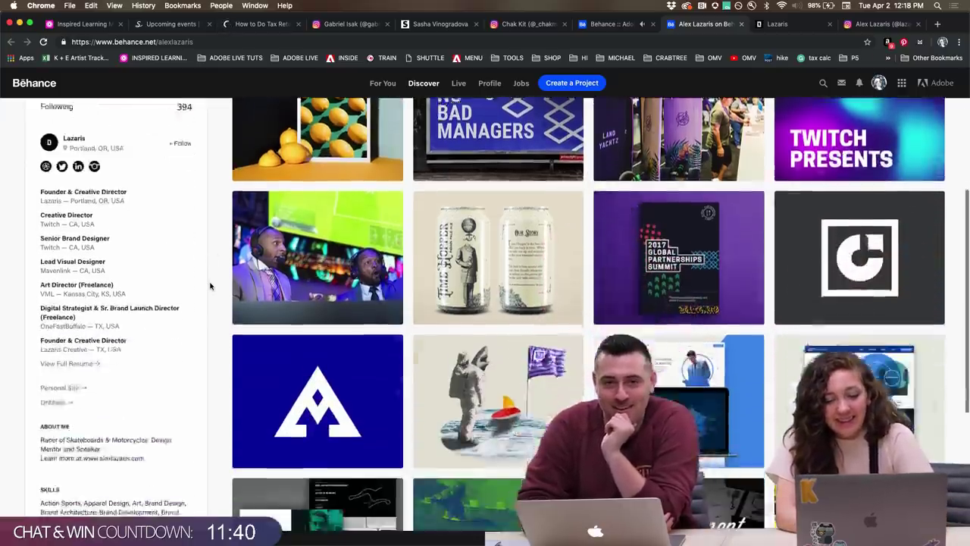
{"action": "scroll", "coordinate": [210, 286], "scroll_direction": "down", "scroll_amount": 2}
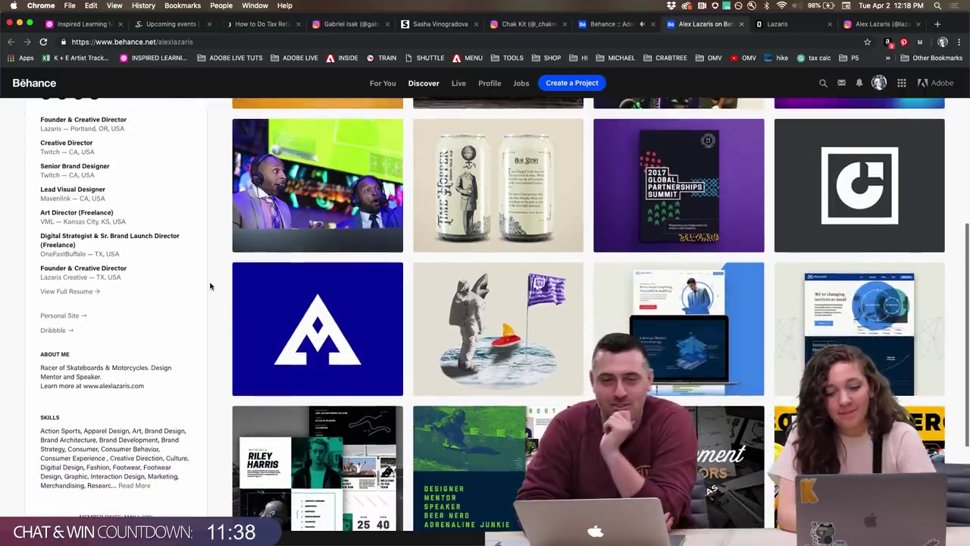
{"action": "scroll", "coordinate": [210, 285], "scroll_direction": "down", "scroll_amount": 5}
{"action": "scroll", "coordinate": [210, 285], "scroll_direction": "down", "scroll_amount": 3}
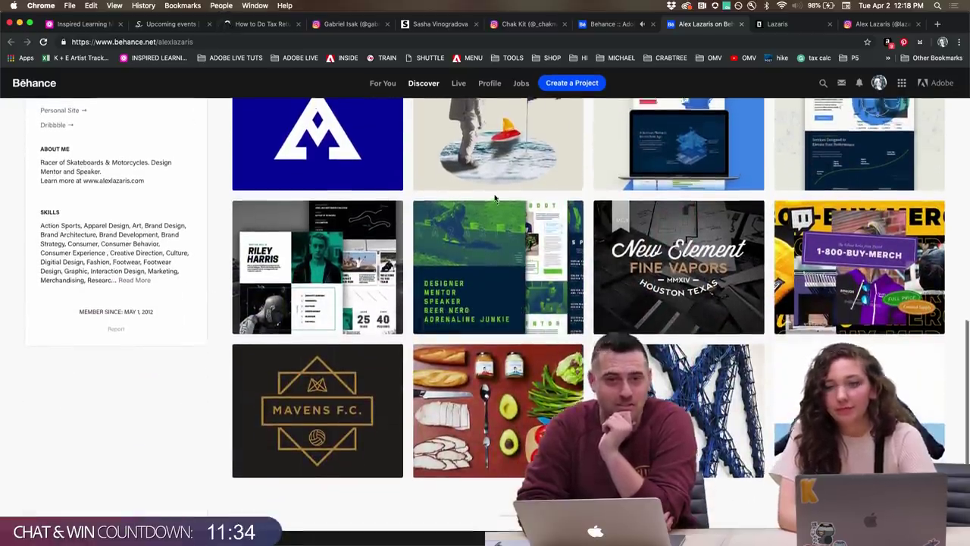
{"action": "scroll", "coordinate": [493, 200], "scroll_direction": "up", "scroll_amount": 4}
{"action": "scroll", "coordinate": [494, 199], "scroll_direction": "up", "scroll_amount": 10}
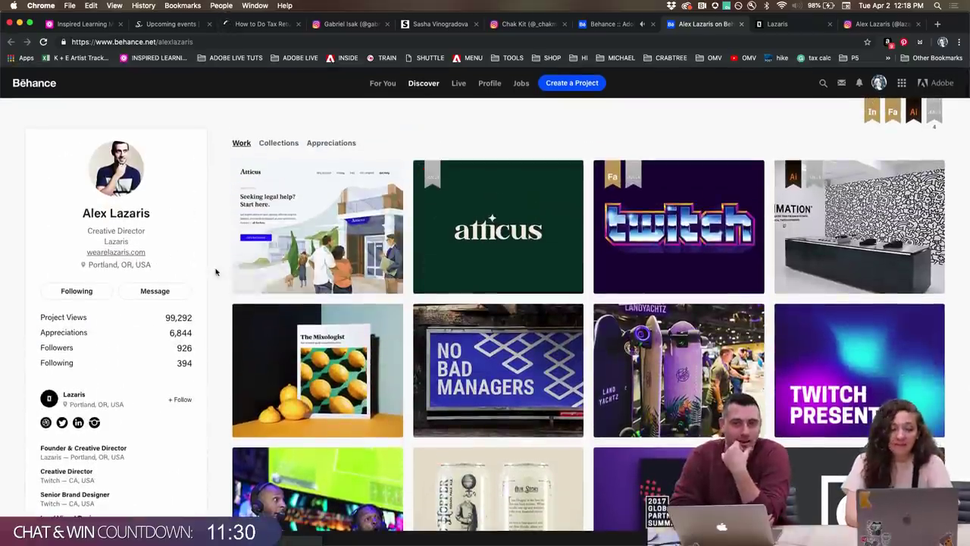
{"action": "scroll", "coordinate": [210, 276], "scroll_direction": "down", "scroll_amount": 1}
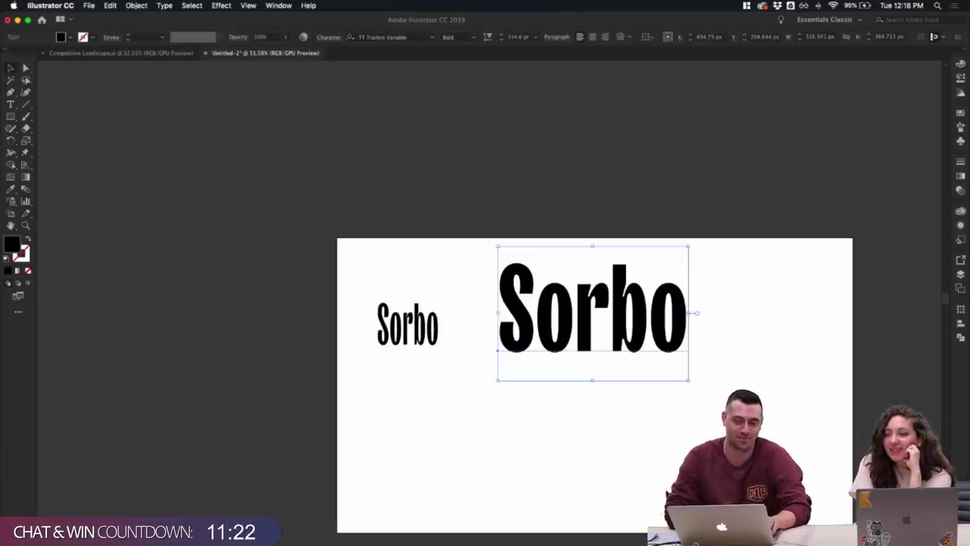
- In Illustrator, duplicate the large Bold "Sorbo" directly above itself and set the copy's font style to Black
{"action": "left_click", "coordinate": [656, 394]}
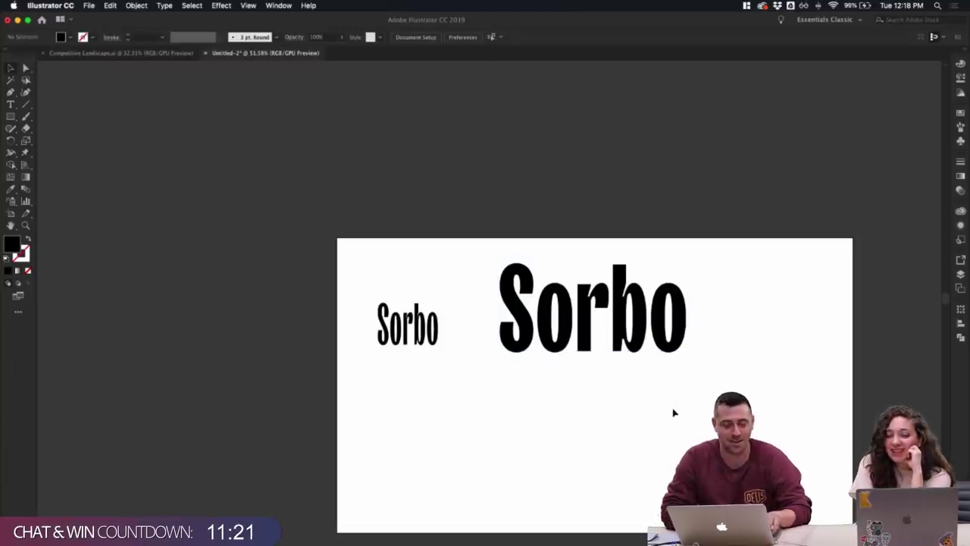
{"action": "left_click", "coordinate": [657, 366]}
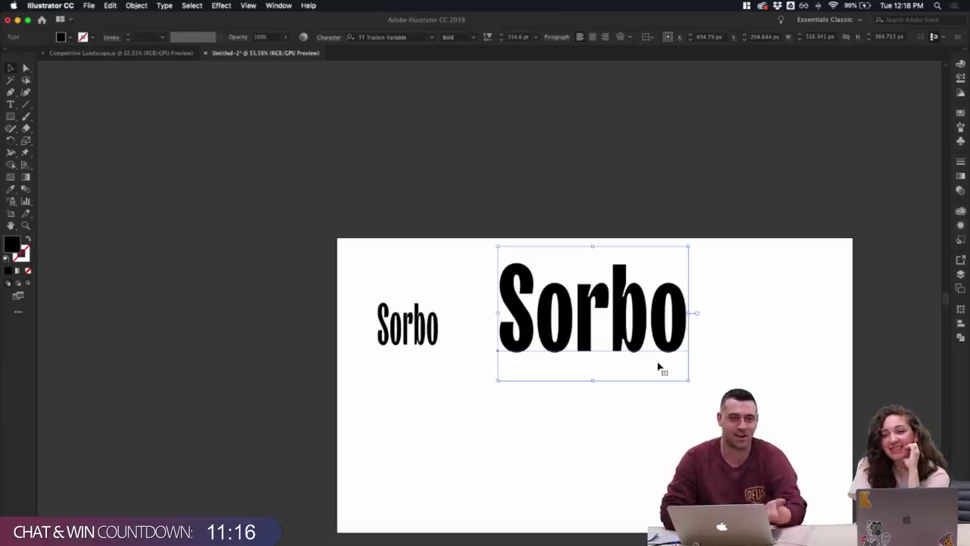
{"action": "left_click_drag", "start_coordinate": [649, 361], "coordinate": [657, 243]}
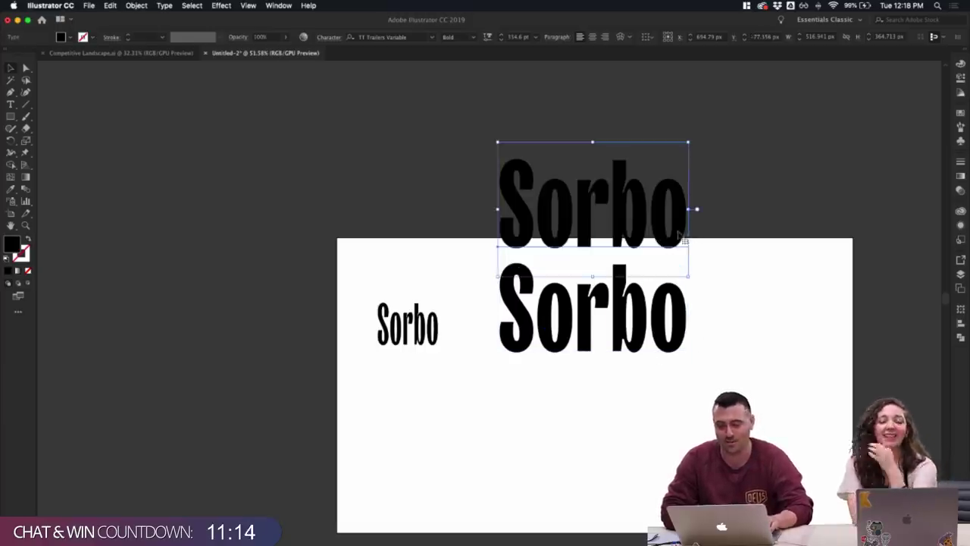
{"action": "double_click", "coordinate": [678, 231]}
{"action": "key", "text": "super+a"}
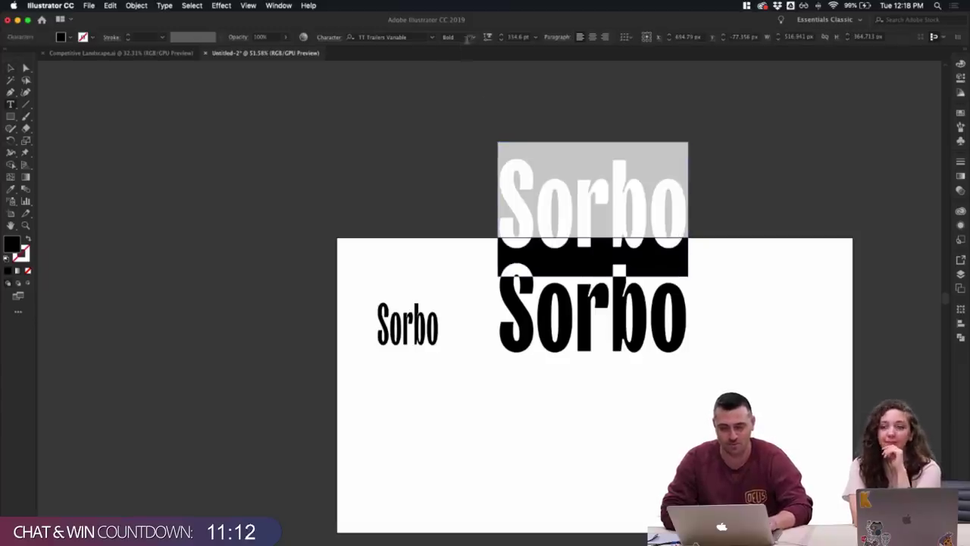
{"action": "left_click", "coordinate": [470, 37]}
{"action": "left_click", "coordinate": [460, 93]}
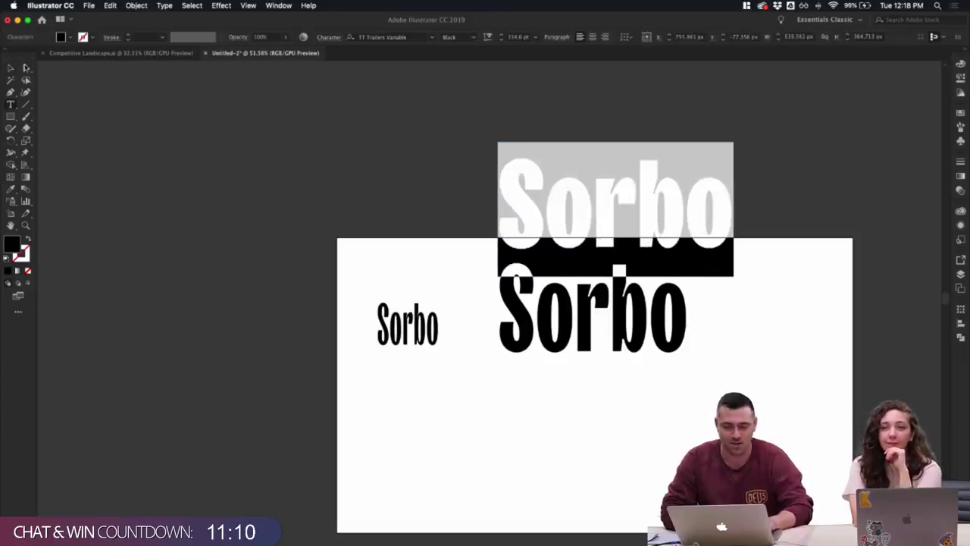
{"action": "left_click", "coordinate": [7, 69]}
{"action": "left_click", "coordinate": [331, 166]}
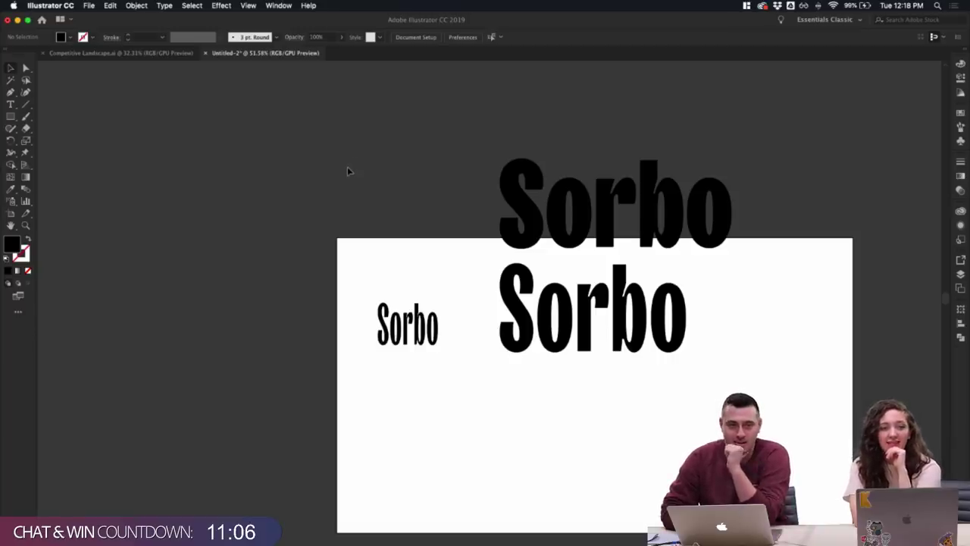
- Line up the Black "Sorbo" to the right of the Bold one, with the Bold word shifted slightly left
{"action": "left_click_drag", "start_coordinate": [501, 199], "coordinate": [644, 287]}
{"action": "left_click", "coordinate": [674, 265]}
{"action": "left_click", "coordinate": [635, 227]}
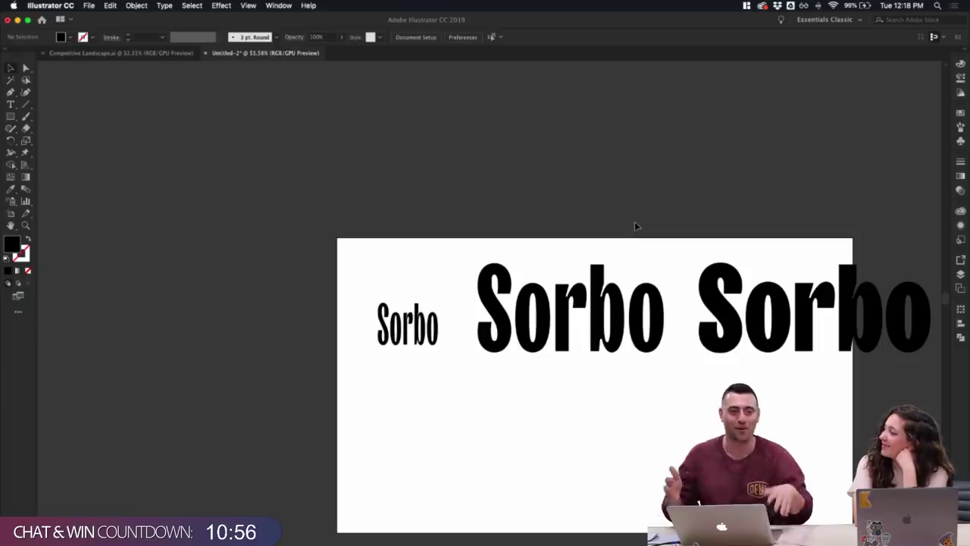
- Duplicate the large Bold "Sorbo" onto the empty canvas to the left of the artboard
{"action": "left_click", "coordinate": [596, 294]}
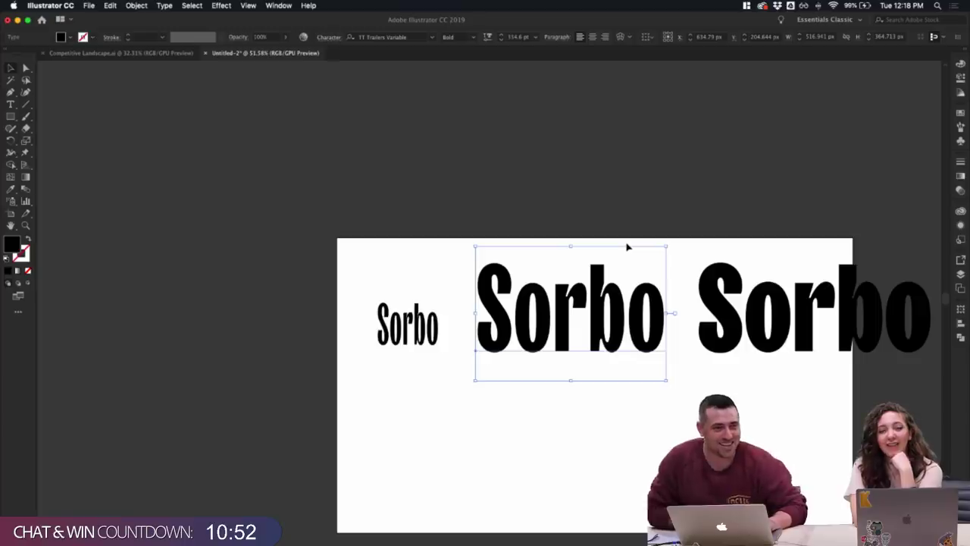
{"action": "left_click", "coordinate": [652, 236]}
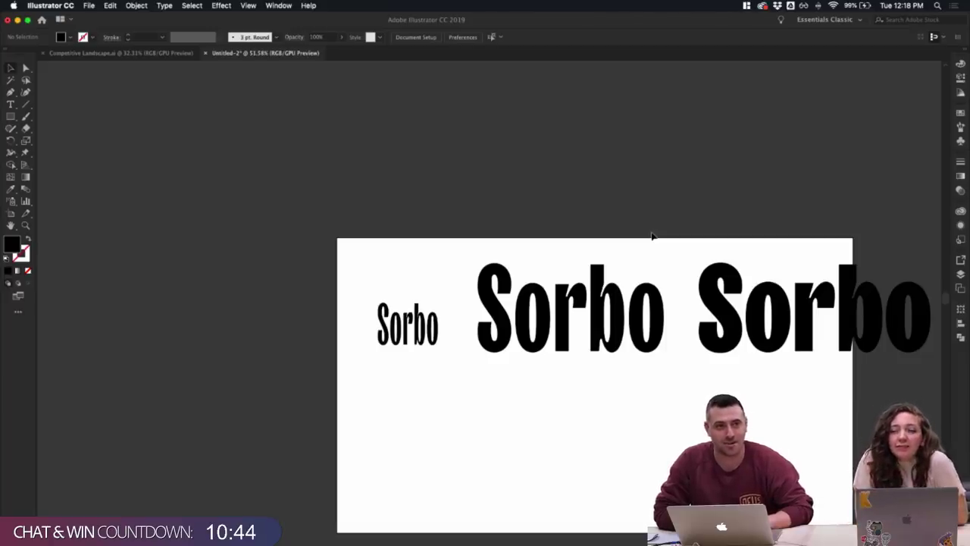
{"action": "left_click", "coordinate": [611, 343]}
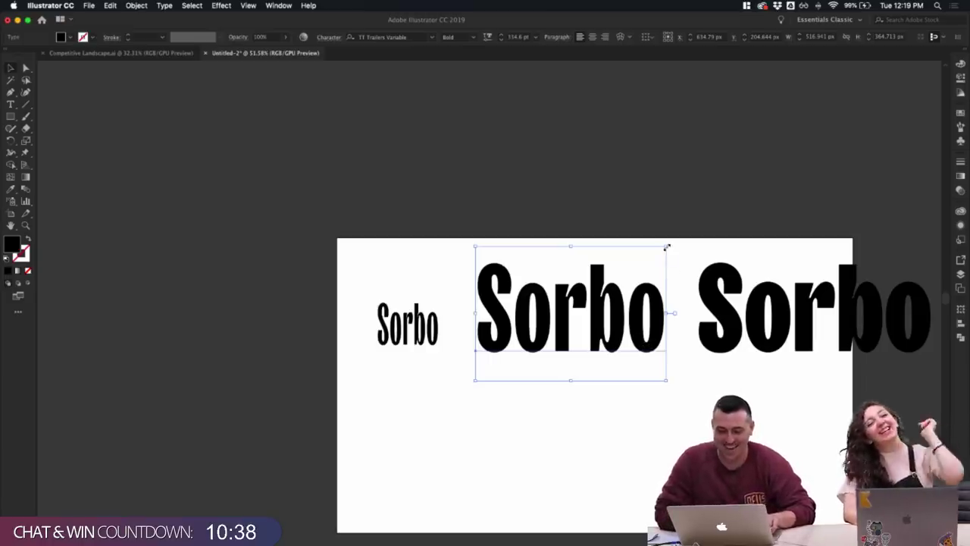
{"action": "left_click_drag", "start_coordinate": [619, 287], "coordinate": [272, 286]}
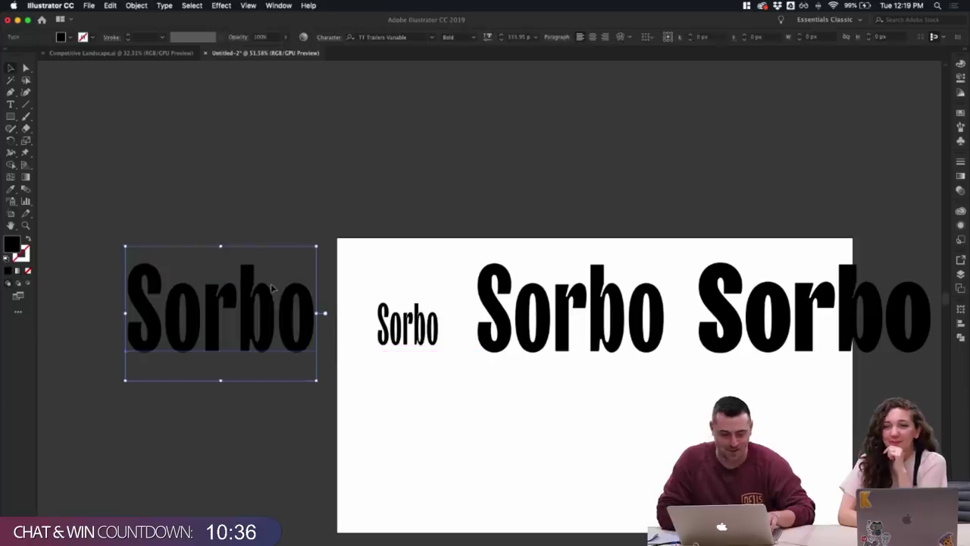
{"action": "scroll", "coordinate": [271, 288], "scroll_direction": "left", "scroll_amount": 1}
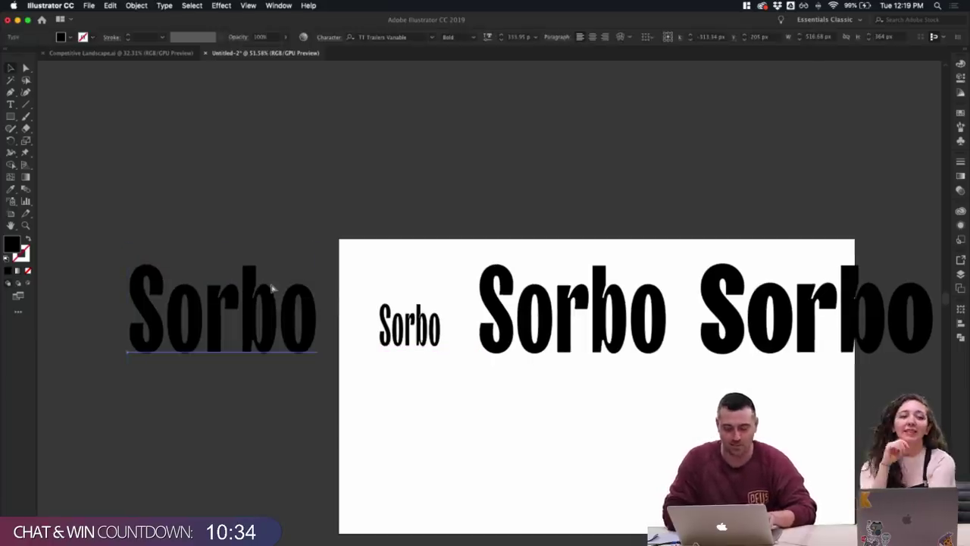
{"action": "left_click", "coordinate": [347, 225]}
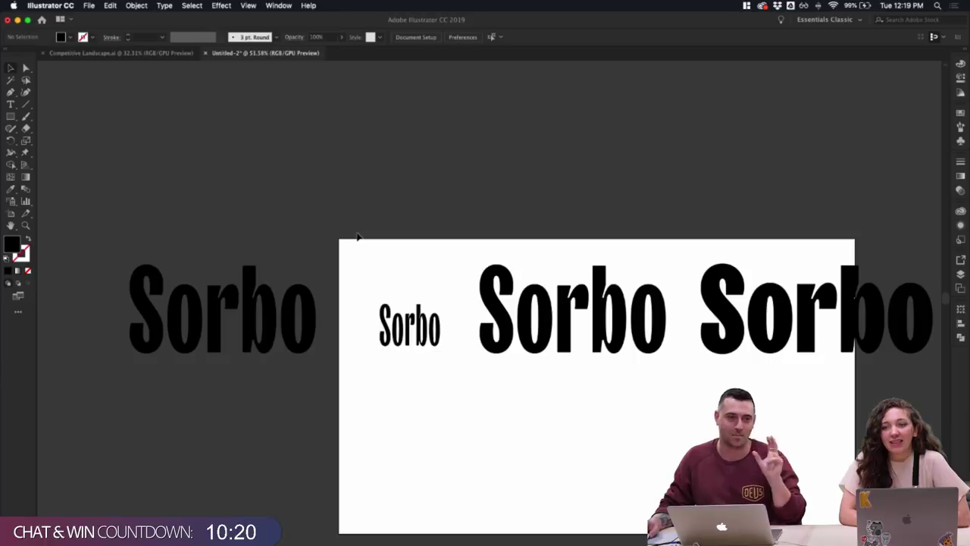
{"action": "scroll", "coordinate": [357, 237], "scroll_direction": "up", "scroll_amount": 5}
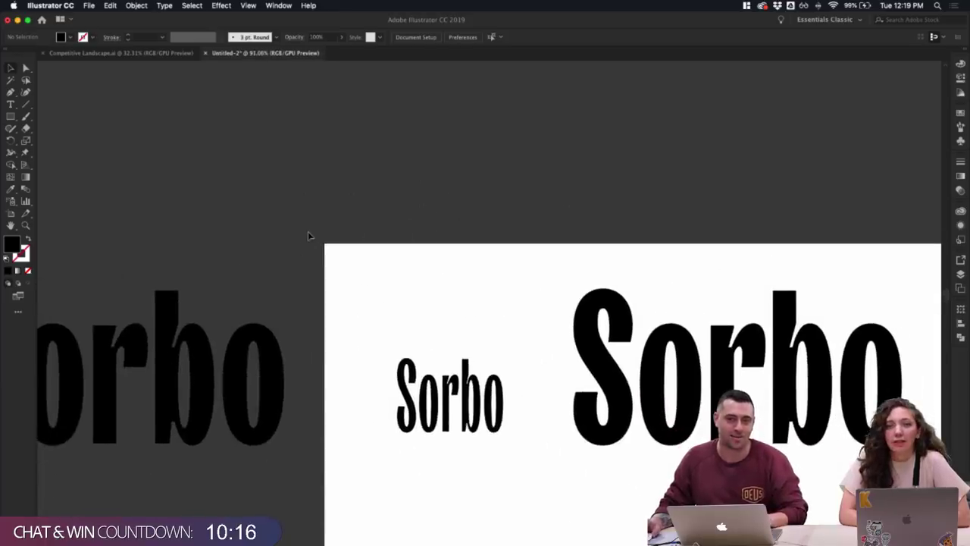
{"action": "scroll", "coordinate": [466, 210], "scroll_direction": "up", "scroll_amount": 2}
{"action": "scroll", "coordinate": [465, 210], "scroll_direction": "down", "scroll_amount": 1}
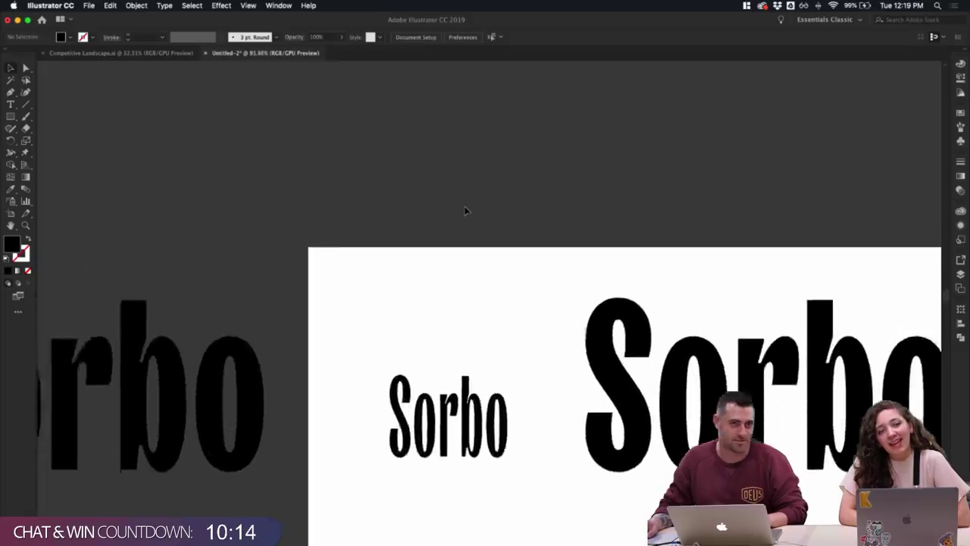
{"action": "scroll", "coordinate": [466, 211], "scroll_direction": "down", "scroll_amount": 2}
{"action": "scroll", "coordinate": [465, 210], "scroll_direction": "down", "scroll_amount": 4}
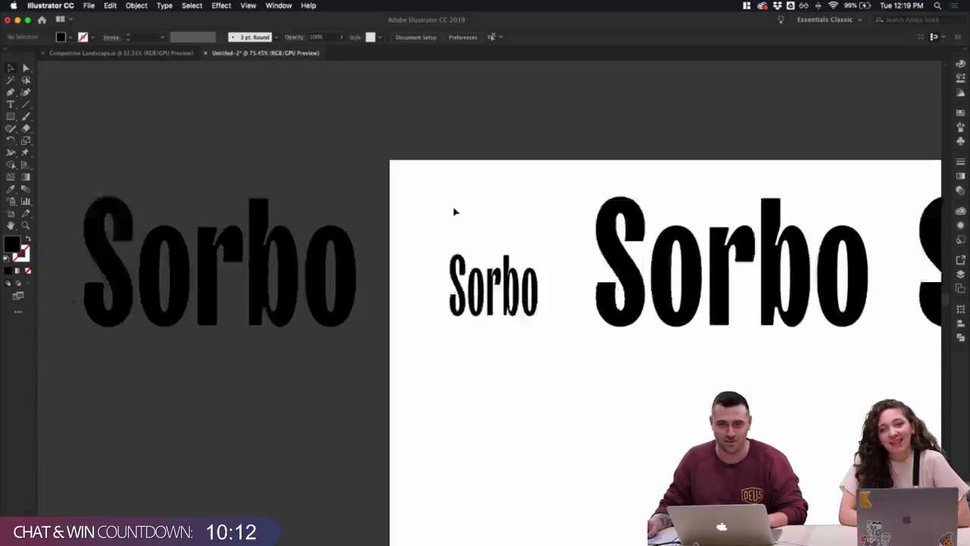
{"action": "left_click_drag", "start_coordinate": [345, 213], "coordinate": [386, 288]}
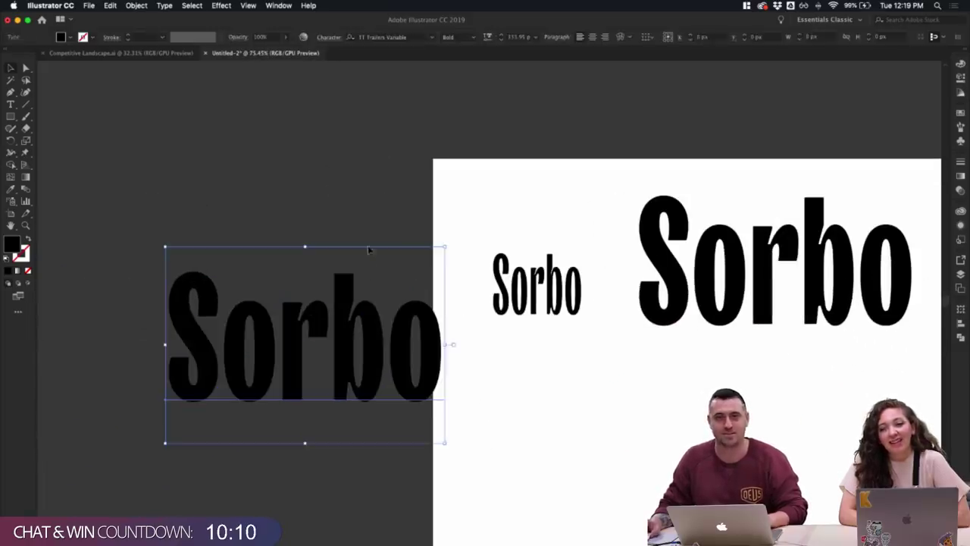
{"action": "key", "text": "super+z"}
- Hide the artboards so that all the "Sorbo" versions sit on a plain white canvas
{"action": "left_click", "coordinate": [476, 195]}
{"action": "scroll", "coordinate": [476, 195], "scroll_direction": "down", "scroll_amount": 3}
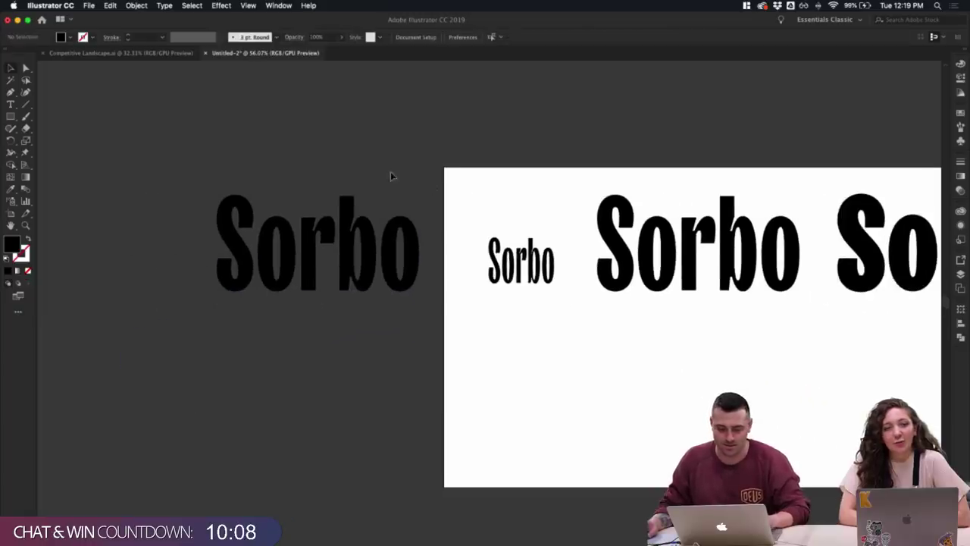
{"action": "scroll", "coordinate": [334, 152], "scroll_direction": "up", "scroll_amount": 3}
{"action": "scroll", "coordinate": [334, 152], "scroll_direction": "left", "scroll_amount": 3}
{"action": "scroll", "coordinate": [335, 156], "scroll_direction": "left", "scroll_amount": 2}
{"action": "scroll", "coordinate": [336, 156], "scroll_direction": "up", "scroll_amount": 1}
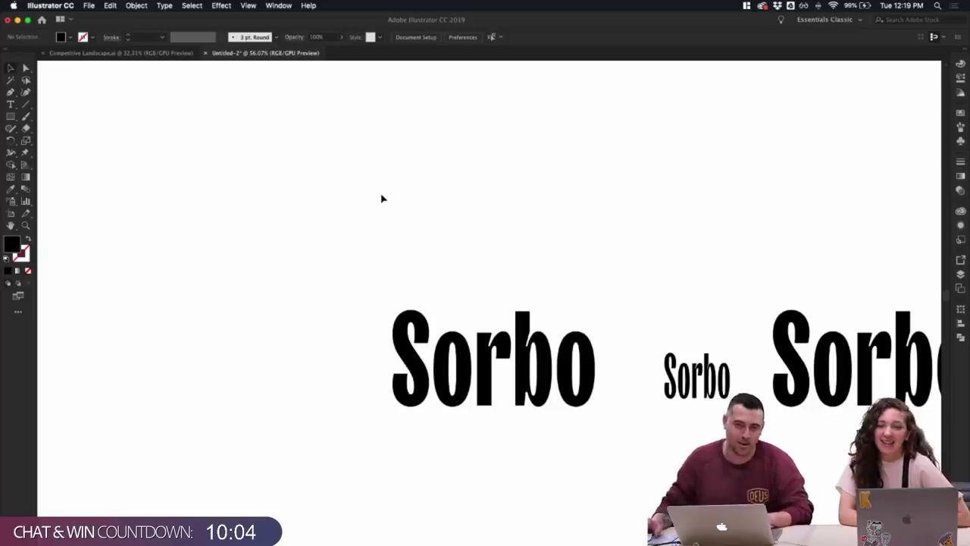
{"action": "scroll", "coordinate": [381, 199], "scroll_direction": "down", "scroll_amount": 2}
{"action": "scroll", "coordinate": [381, 194], "scroll_direction": "down", "scroll_amount": 4}
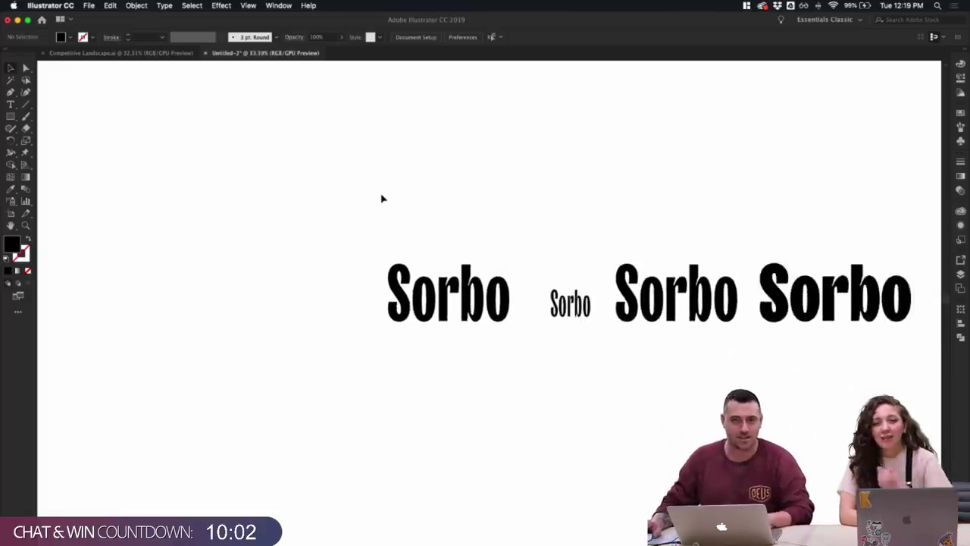
{"action": "scroll", "coordinate": [381, 197], "scroll_direction": "up", "scroll_amount": 3}
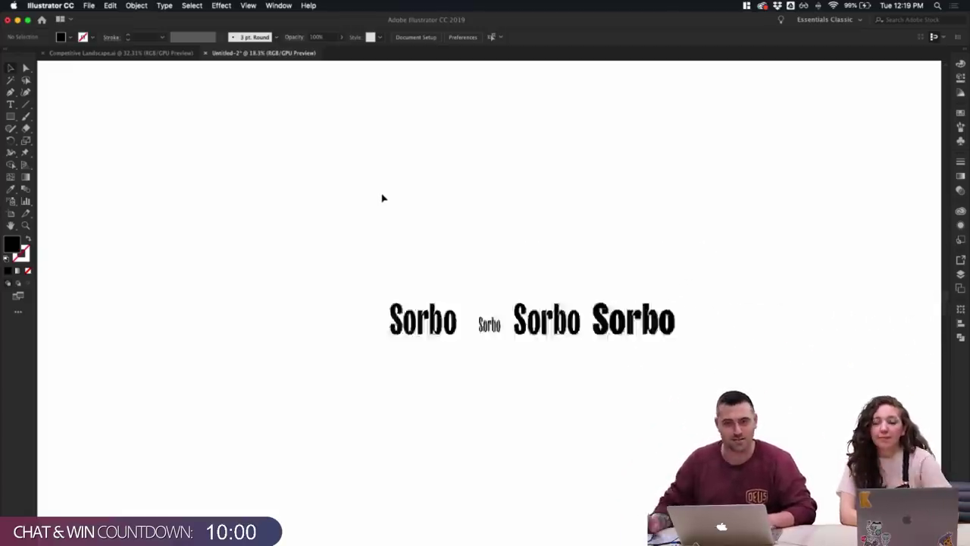
- Move all four "Sorbo" words together up and to the left on the canvas, leaving free space beneath them
{"action": "scroll", "coordinate": [379, 210], "scroll_direction": "up", "scroll_amount": 1}
{"action": "left_click_drag", "start_coordinate": [408, 281], "coordinate": [806, 465]}
{"action": "left_click_drag", "start_coordinate": [735, 433], "coordinate": [454, 129]}
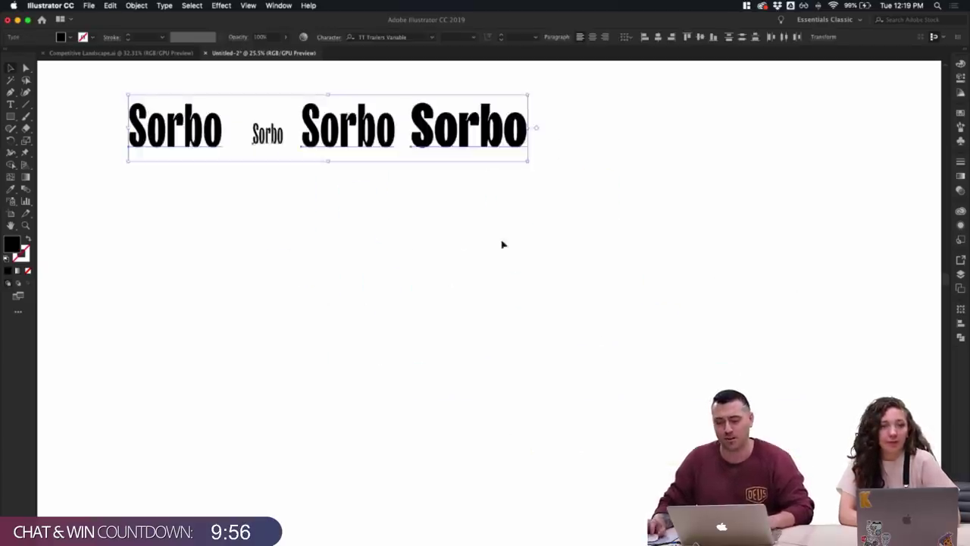
{"action": "left_click", "coordinate": [502, 243]}
- Duplicate the leftmost Bold "Sorbo" straight down to start a second row beneath the originals
{"action": "scroll", "coordinate": [552, 258], "scroll_direction": "left", "scroll_amount": 5}
{"action": "scroll", "coordinate": [557, 263], "scroll_direction": "down", "scroll_amount": 4}
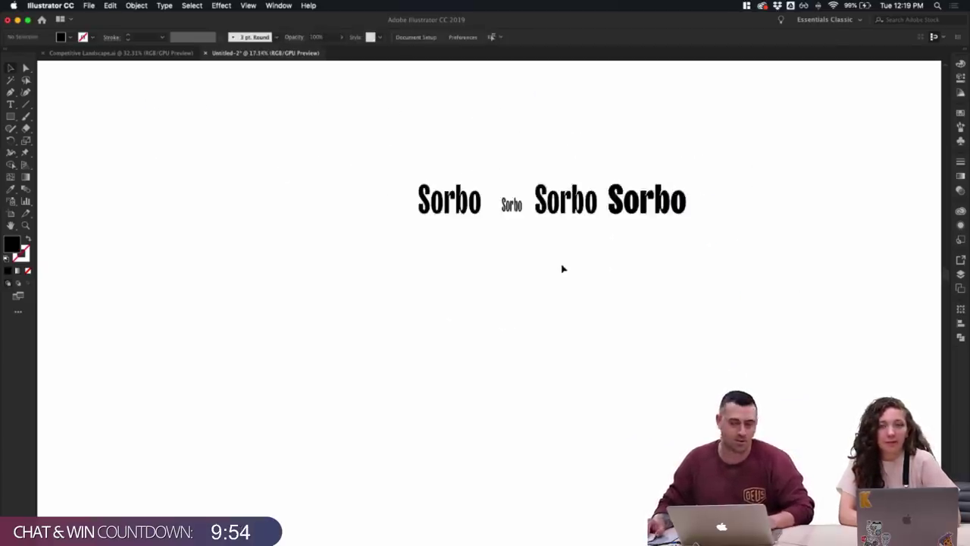
{"action": "scroll", "coordinate": [558, 268], "scroll_direction": "up", "scroll_amount": 6}
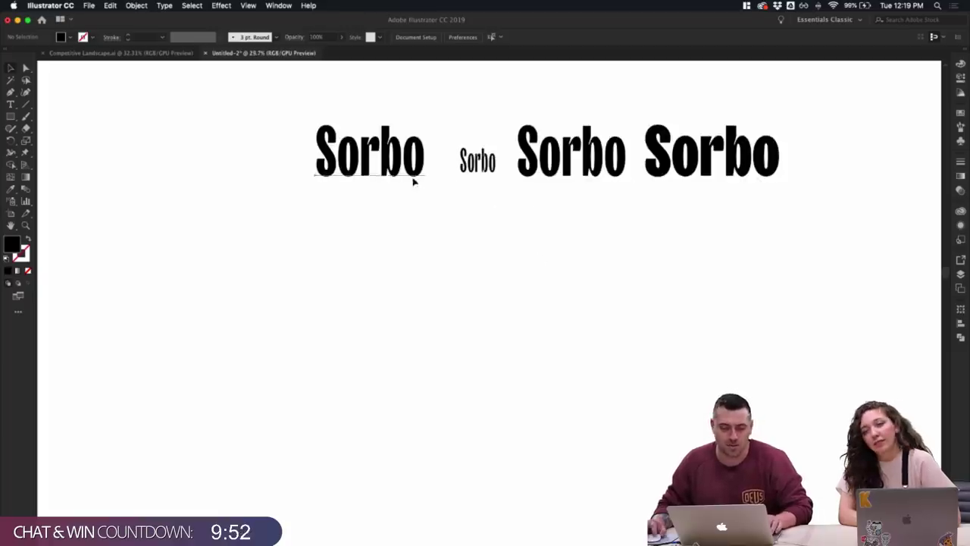
{"action": "left_click_drag", "start_coordinate": [414, 179], "coordinate": [411, 269]}
{"action": "left_click", "coordinate": [493, 295]}
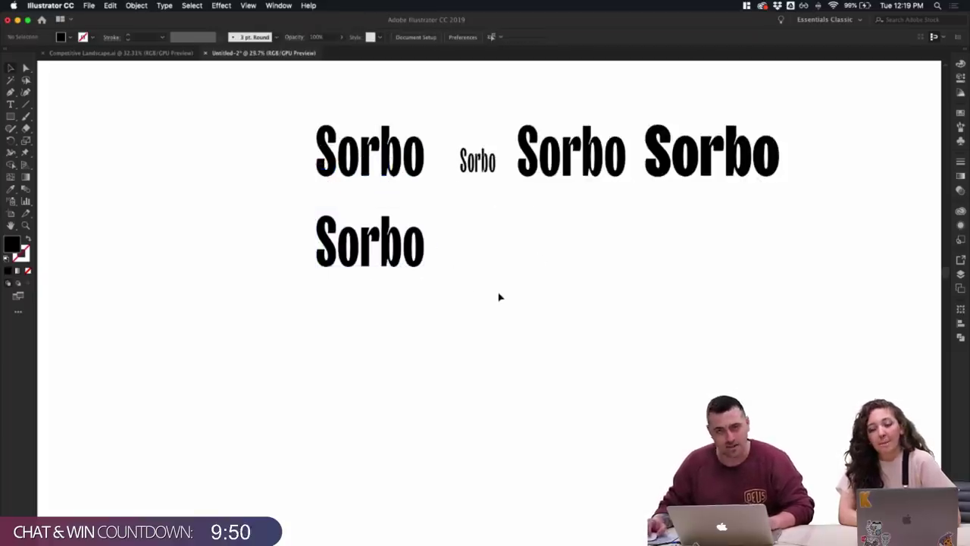
- Place another copy of the second-row "Sorbo" to its right on the same baseline
{"action": "scroll", "coordinate": [499, 297], "scroll_direction": "up", "scroll_amount": 5}
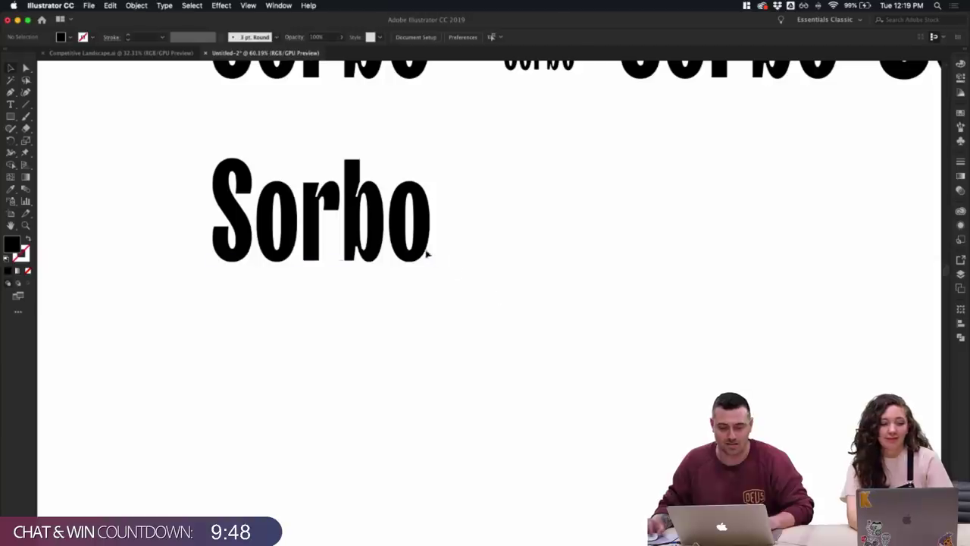
{"action": "left_click", "coordinate": [428, 253]}
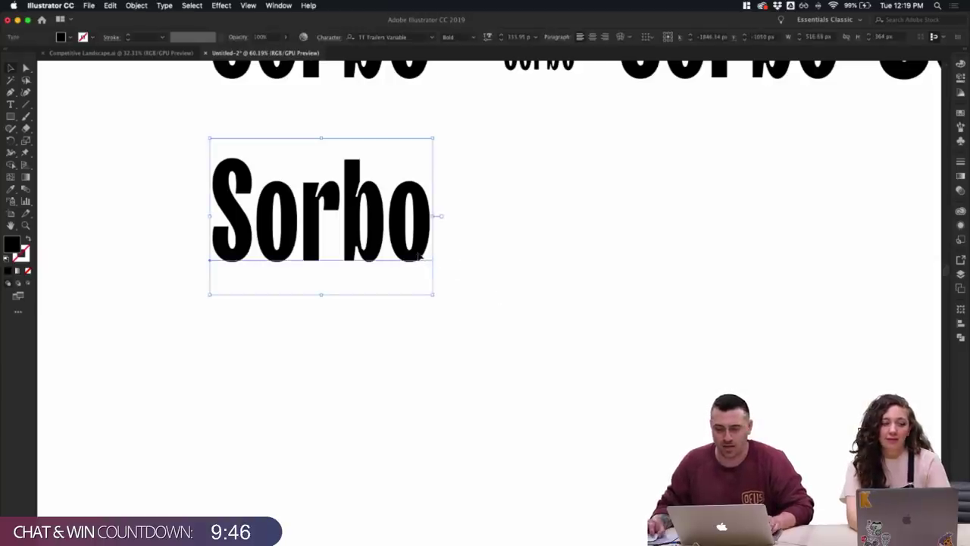
{"action": "left_click_drag", "start_coordinate": [419, 258], "coordinate": [713, 260]}
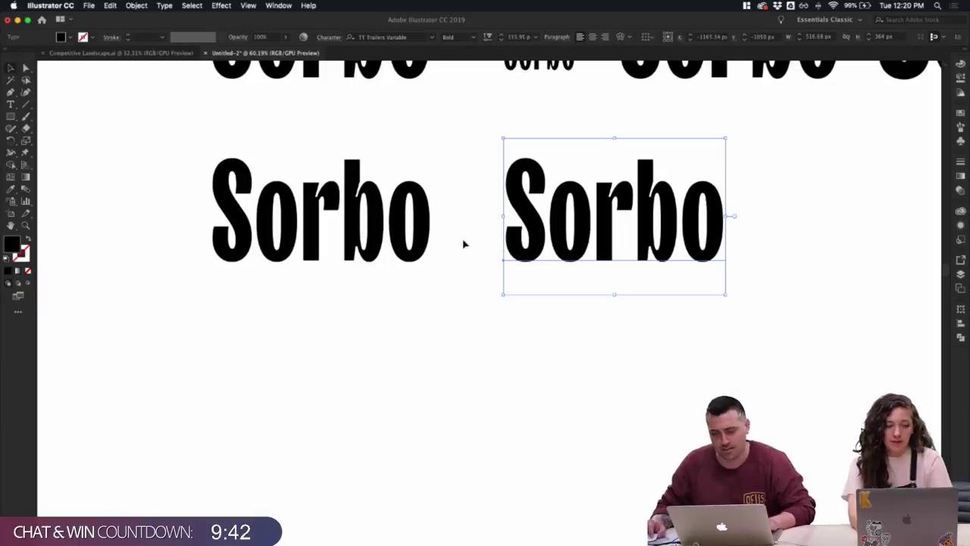
{"action": "left_click", "coordinate": [440, 252]}
{"action": "left_click", "coordinate": [420, 254]}
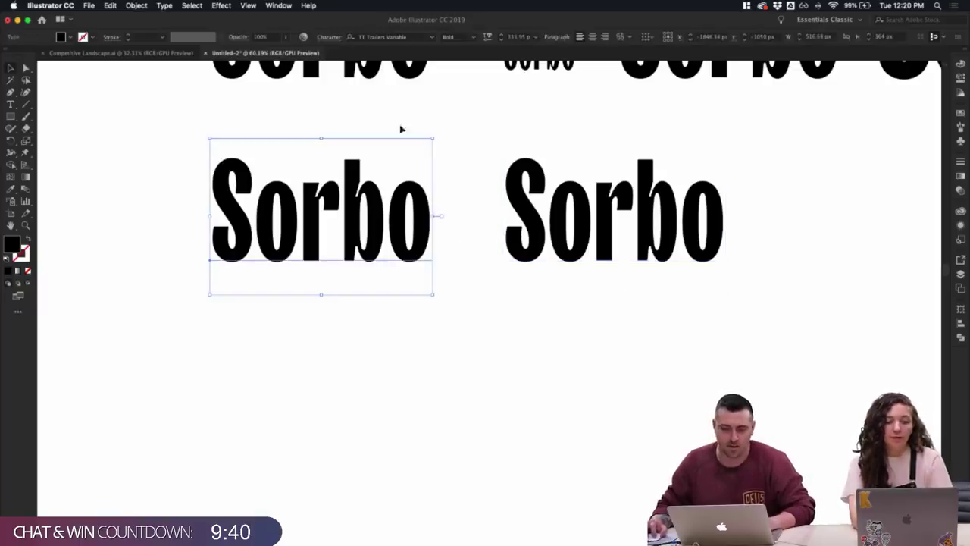
{"action": "left_click", "coordinate": [435, 39]}
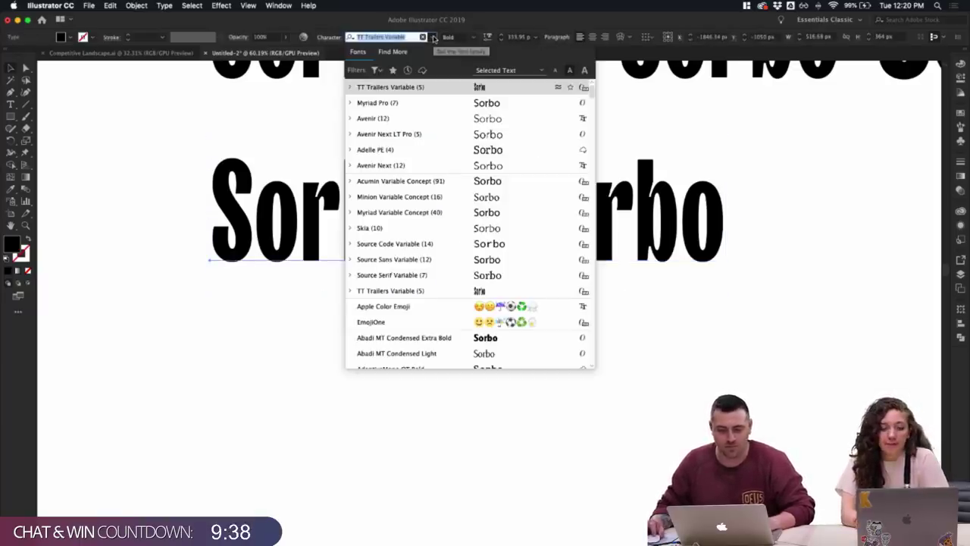
{"action": "left_click", "coordinate": [373, 168]}
{"action": "double_click", "coordinate": [300, 244]}
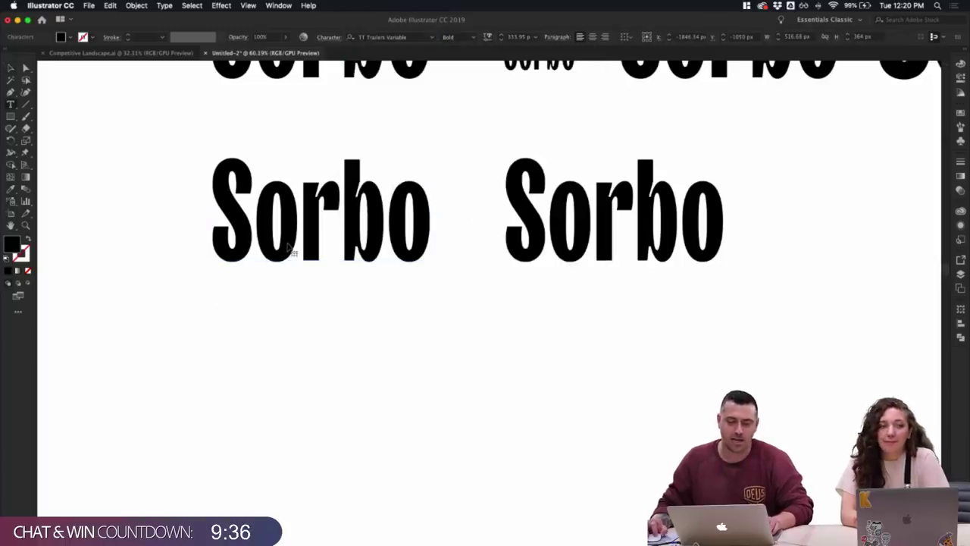
{"action": "left_click_drag", "start_coordinate": [305, 244], "coordinate": [424, 236]}
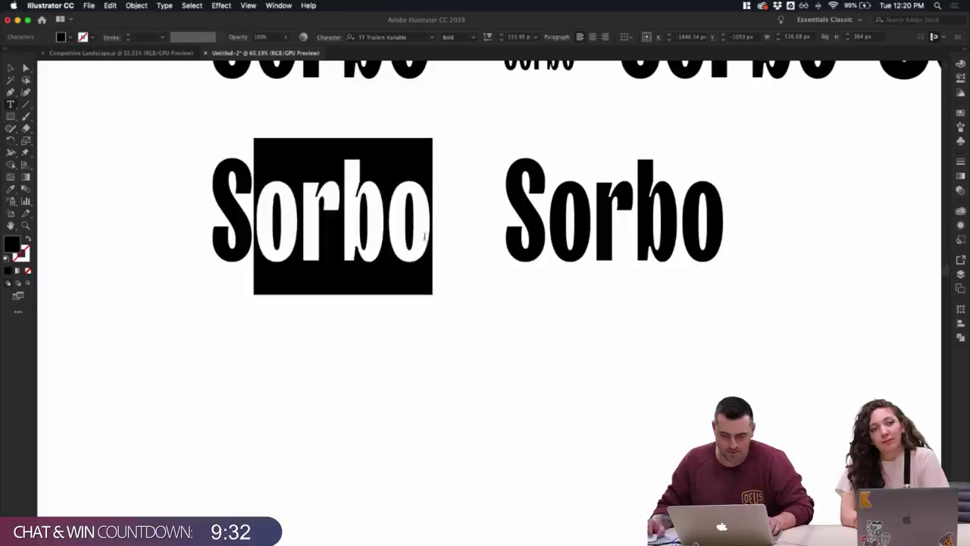
{"action": "left_click", "coordinate": [447, 242]}
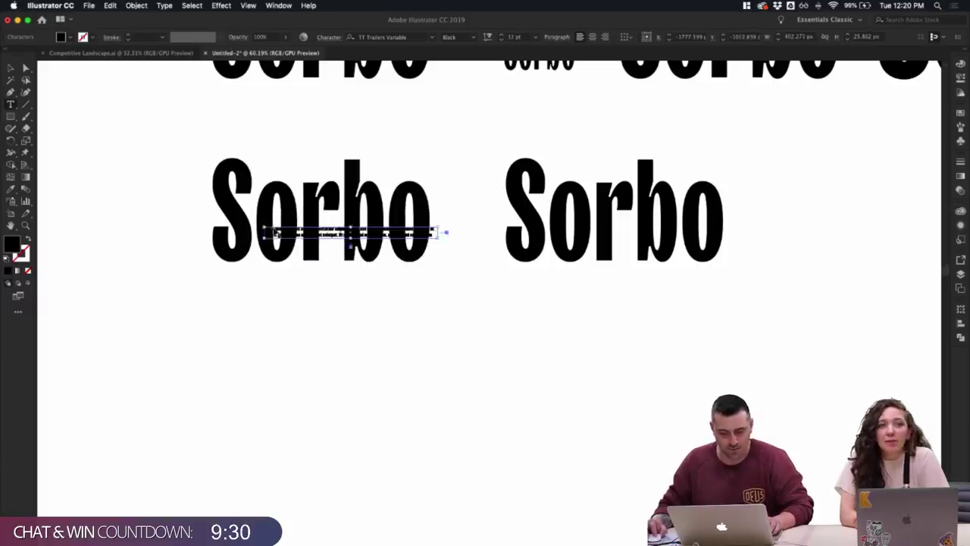
{"action": "left_click", "coordinate": [12, 68]}
{"action": "double_click", "coordinate": [264, 202]}
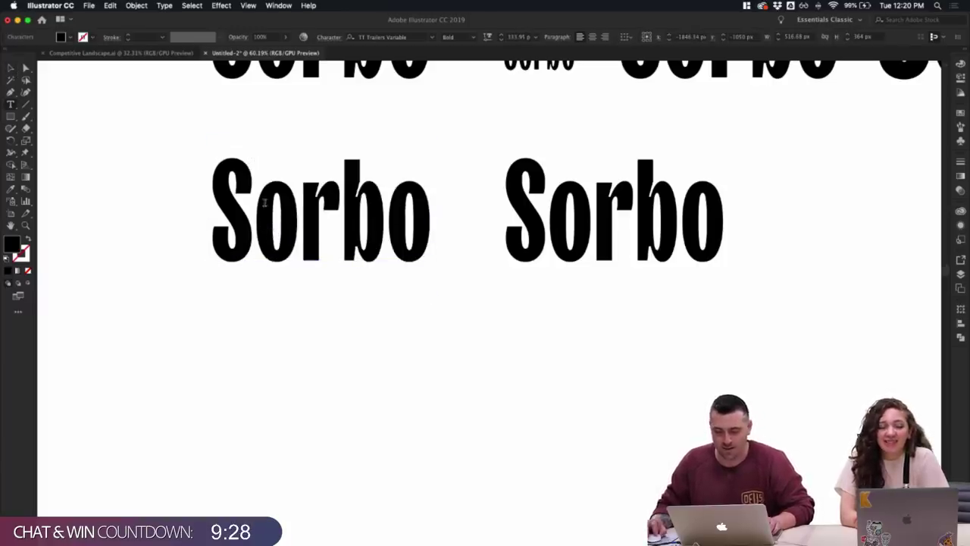
{"action": "left_click_drag", "start_coordinate": [265, 203], "coordinate": [299, 213]}
{"action": "key", "text": "Escape"}
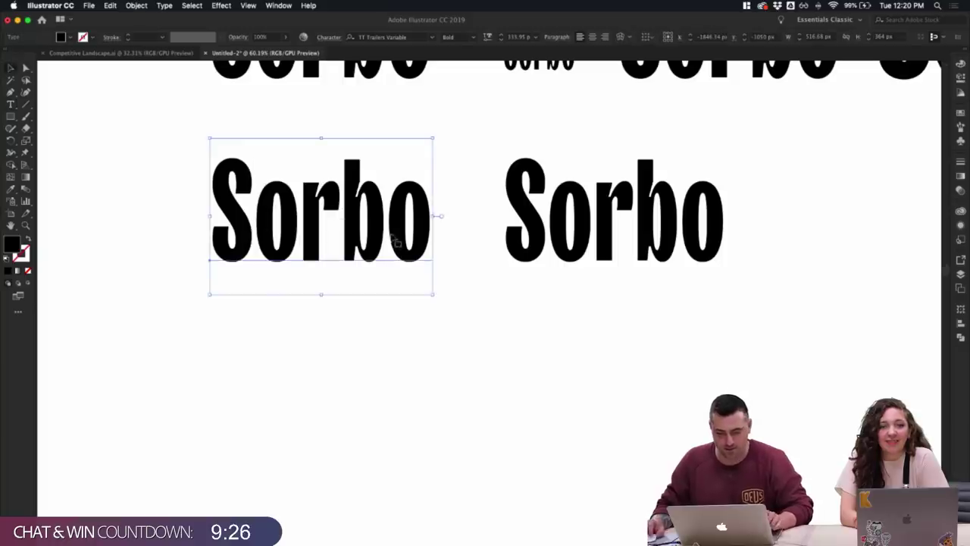
- Convert the left "Sorbo" in the second row to outlines and ungroup it into separate letters
{"action": "right_click", "coordinate": [414, 263]}
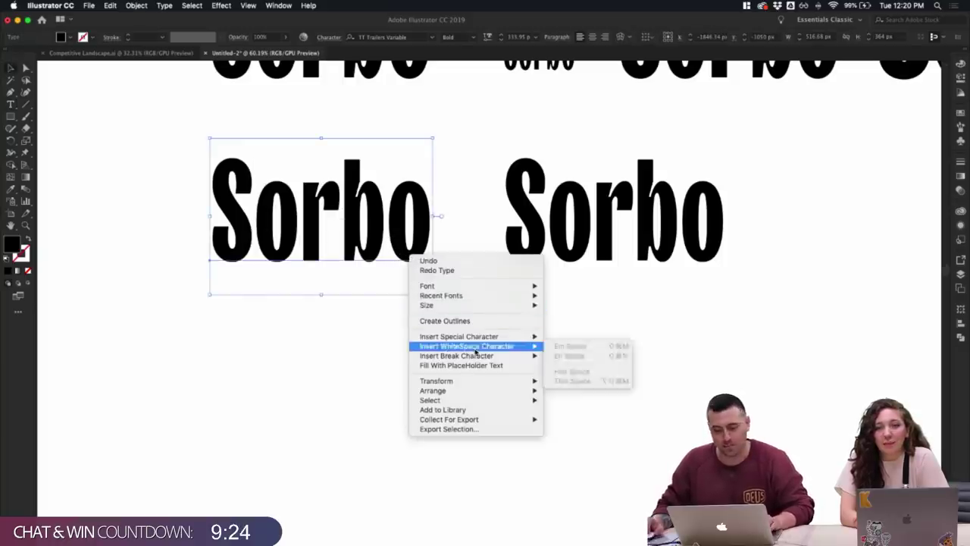
{"action": "left_click", "coordinate": [468, 321]}
{"action": "left_click", "coordinate": [443, 366]}
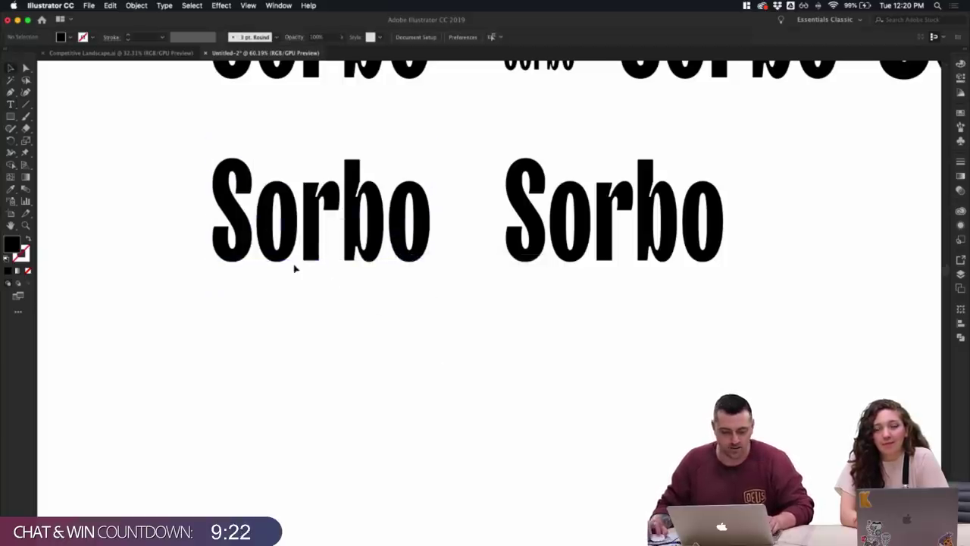
{"action": "left_click", "coordinate": [289, 253]}
{"action": "key", "text": "shift+super+g"}
{"action": "left_click", "coordinate": [341, 318]}
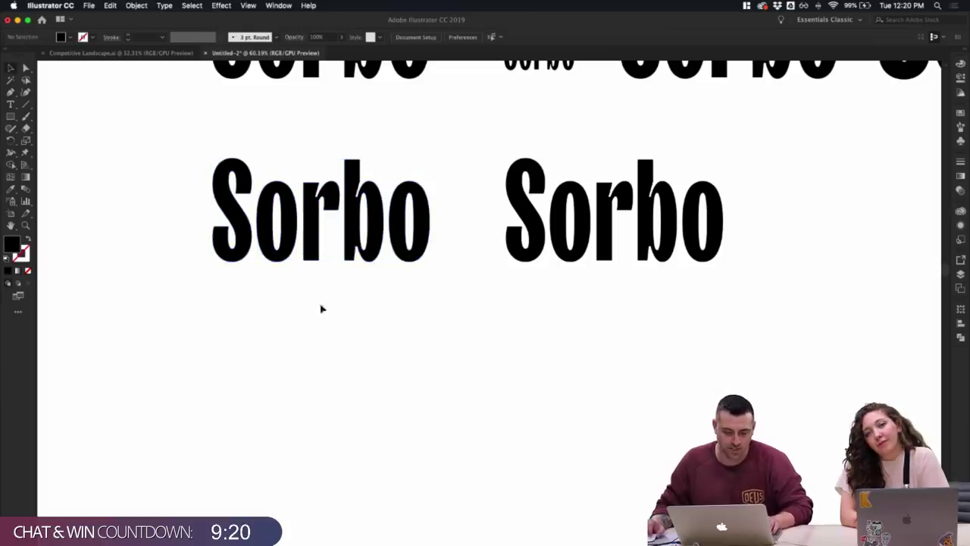
- Shrink the first "o" and the "r" to about half size and stack the "r" beneath the "o" beside the "S"
{"action": "left_click_drag", "start_coordinate": [288, 262], "coordinate": [289, 226]}
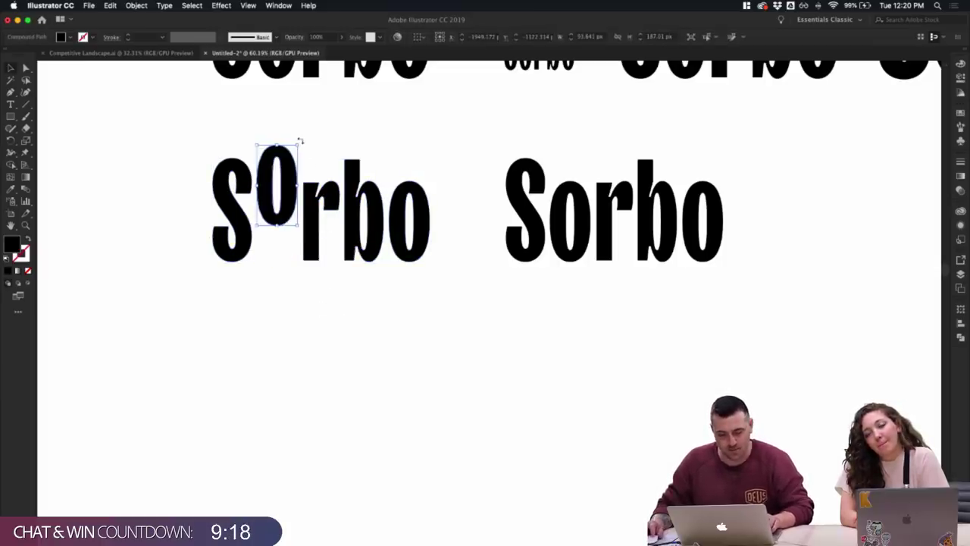
{"action": "left_click_drag", "start_coordinate": [299, 144], "coordinate": [282, 225]}
{"action": "left_click", "coordinate": [301, 222]}
{"action": "left_click_drag", "start_coordinate": [262, 158], "coordinate": [282, 217]}
{"action": "left_click", "coordinate": [348, 213]}
{"action": "left_click", "coordinate": [320, 217]}
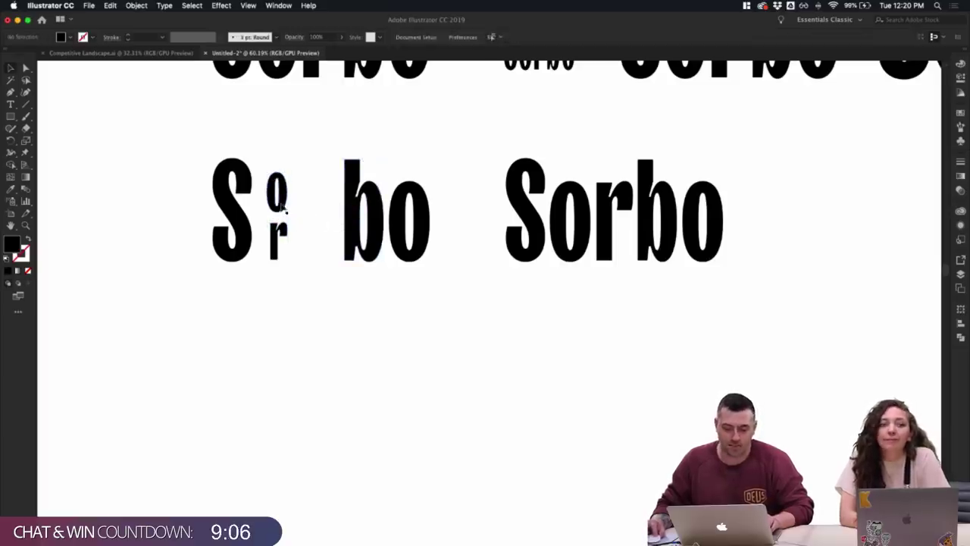
- Enlarge the stacked "o" and "r" slightly so the pair better fills the height beside the "S"
{"action": "left_click", "coordinate": [282, 203]}
{"action": "left_click_drag", "start_coordinate": [287, 173], "coordinate": [292, 169]}
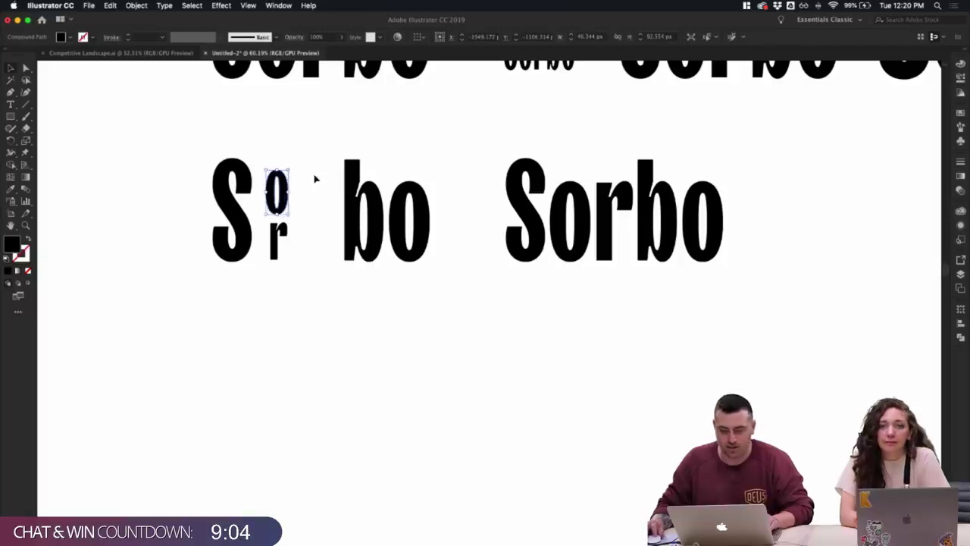
{"action": "left_click", "coordinate": [316, 178]}
{"action": "left_click", "coordinate": [285, 219]}
{"action": "left_click_drag", "start_coordinate": [288, 219], "coordinate": [291, 220]}
{"action": "left_click", "coordinate": [312, 228]}
{"action": "left_click_drag", "start_coordinate": [298, 253], "coordinate": [270, 179]}
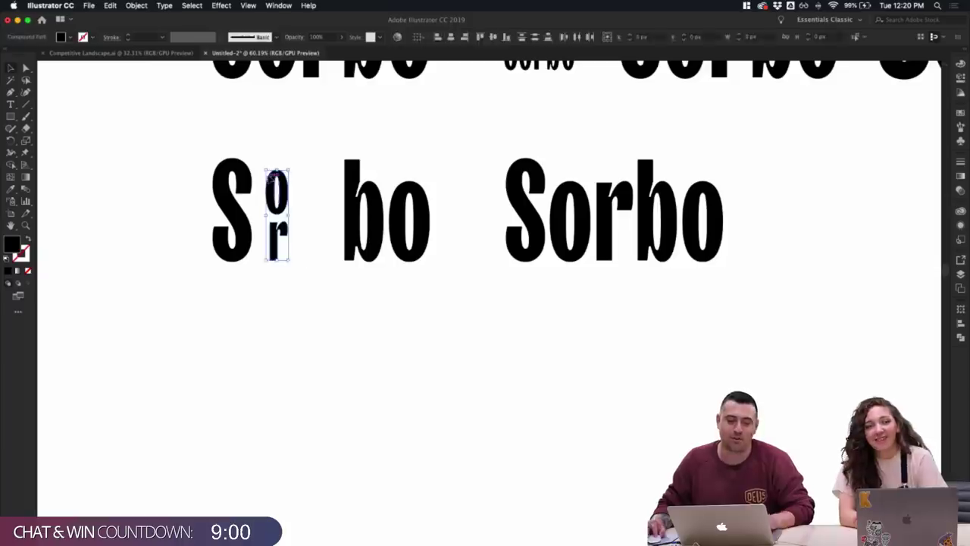
{"action": "left_click", "coordinate": [323, 189]}
{"action": "left_click_drag", "start_coordinate": [321, 226], "coordinate": [280, 196]}
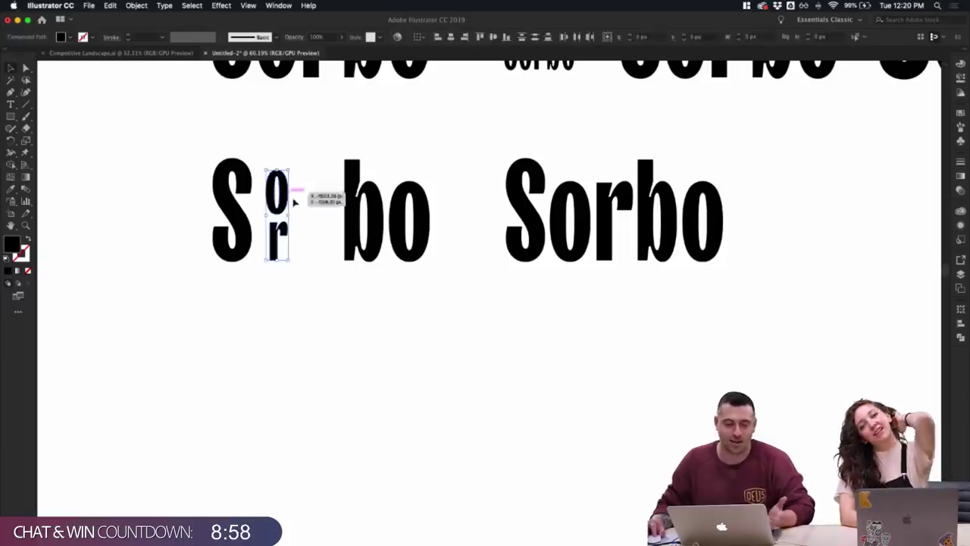
{"action": "left_click", "coordinate": [306, 227]}
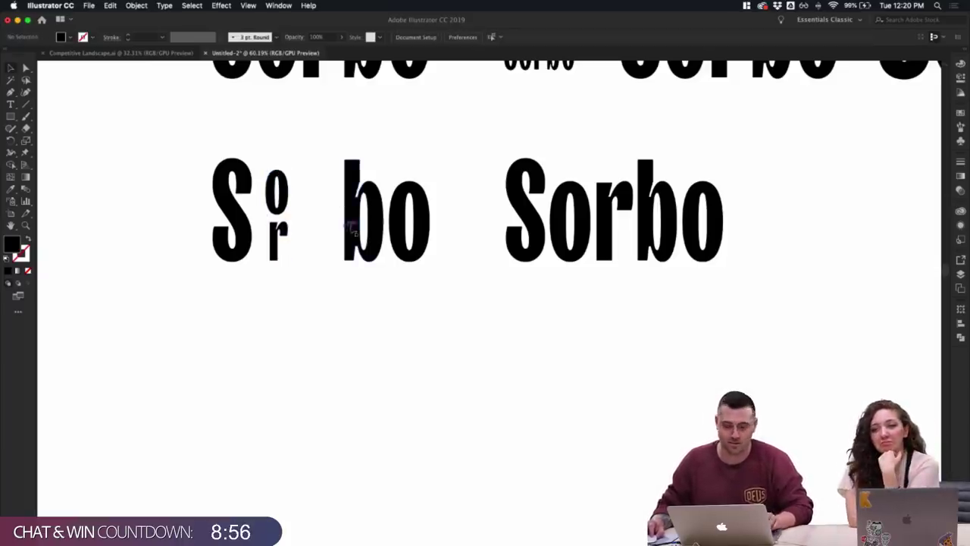
- Tighten the wordmark by moving the "b" and final "o" left and the "S" slightly right toward the stacked letters
{"action": "left_click_drag", "start_coordinate": [353, 227], "coordinate": [306, 225]}
{"action": "left_click_drag", "start_coordinate": [310, 225], "coordinate": [309, 223]}
{"action": "left_click", "coordinate": [427, 241]}
{"action": "left_click_drag", "start_coordinate": [428, 241], "coordinate": [383, 243]}
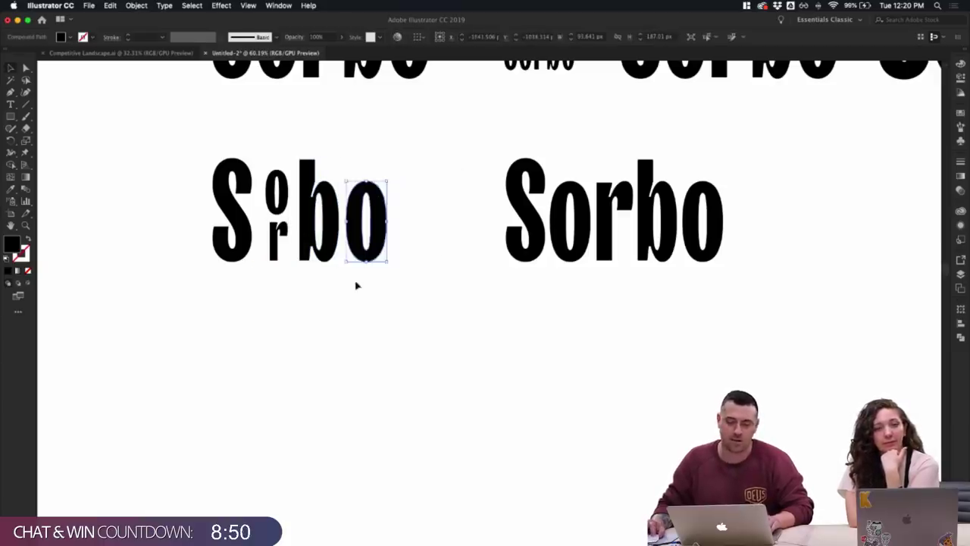
{"action": "left_click_drag", "start_coordinate": [190, 161], "coordinate": [255, 247]}
{"action": "left_click", "coordinate": [270, 281]}
{"action": "scroll", "coordinate": [296, 290], "scroll_direction": "down", "scroll_amount": 3}
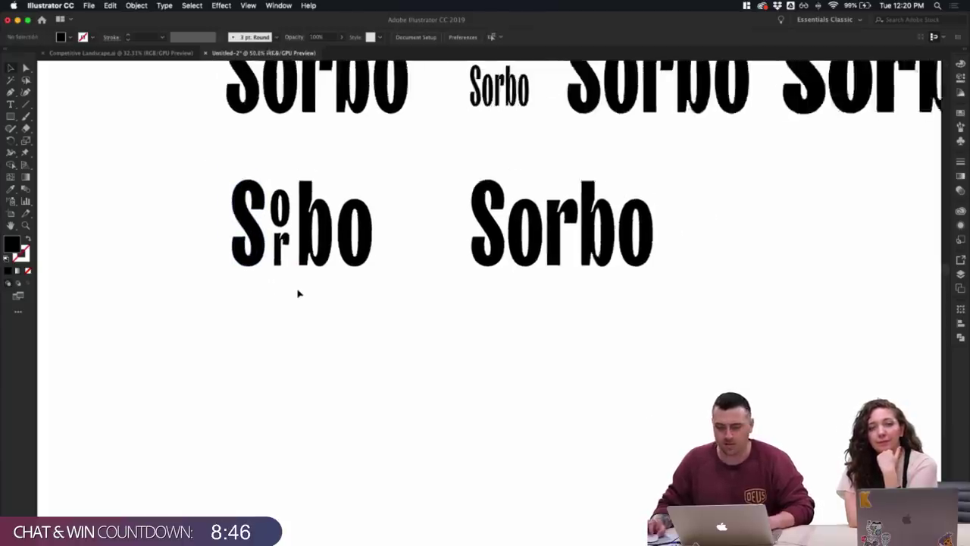
- Inspect the small stacked "r" and its spacing against the "o" and "b" in the left wordmark of the second row
{"action": "scroll", "coordinate": [361, 311], "scroll_direction": "left", "scroll_amount": 1}
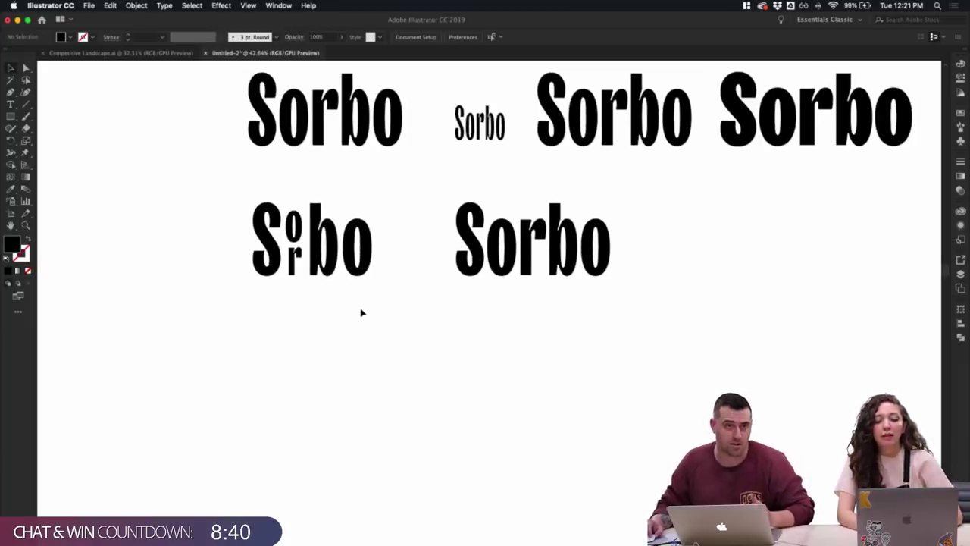
{"action": "scroll", "coordinate": [360, 312], "scroll_direction": "up", "scroll_amount": 4}
{"action": "scroll", "coordinate": [362, 312], "scroll_direction": "up", "scroll_amount": 1}
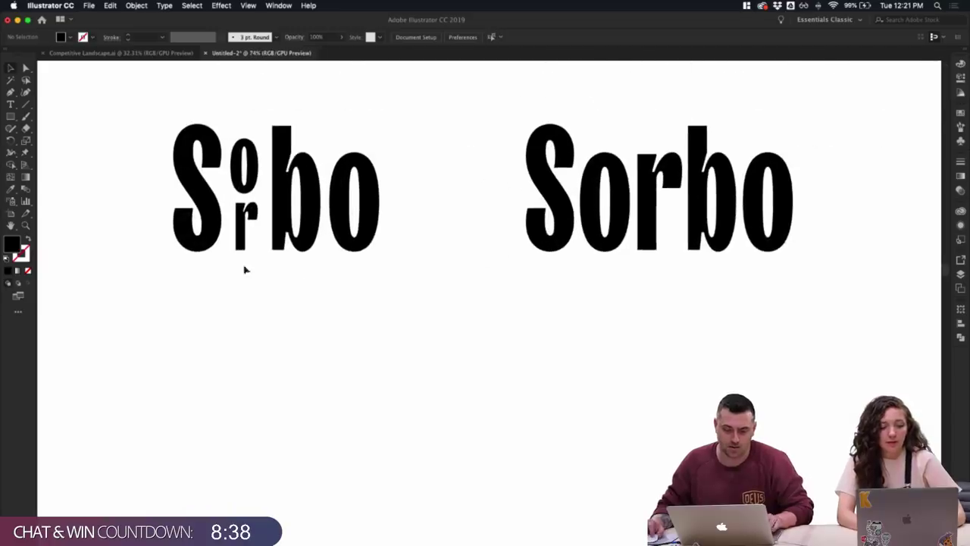
{"action": "left_click", "coordinate": [245, 228]}
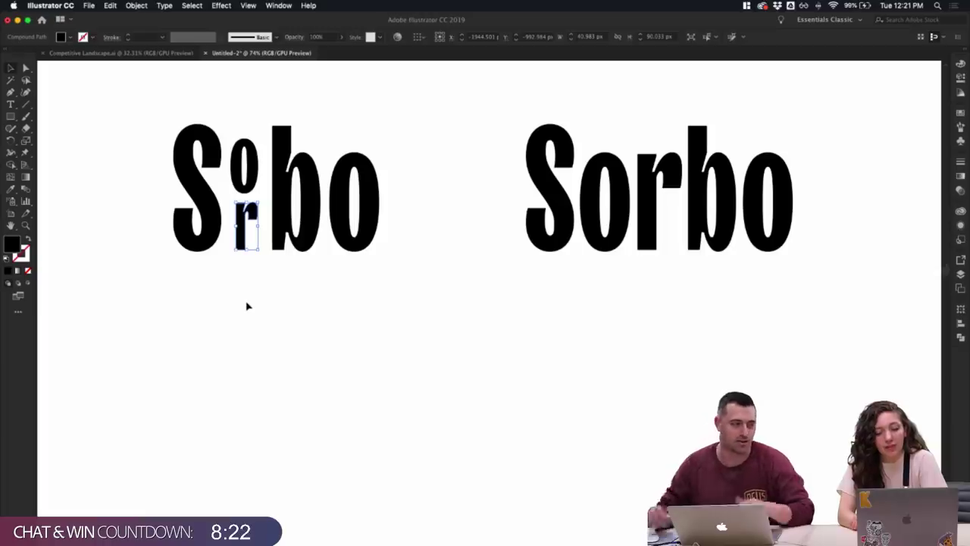
{"action": "left_click", "coordinate": [266, 300]}
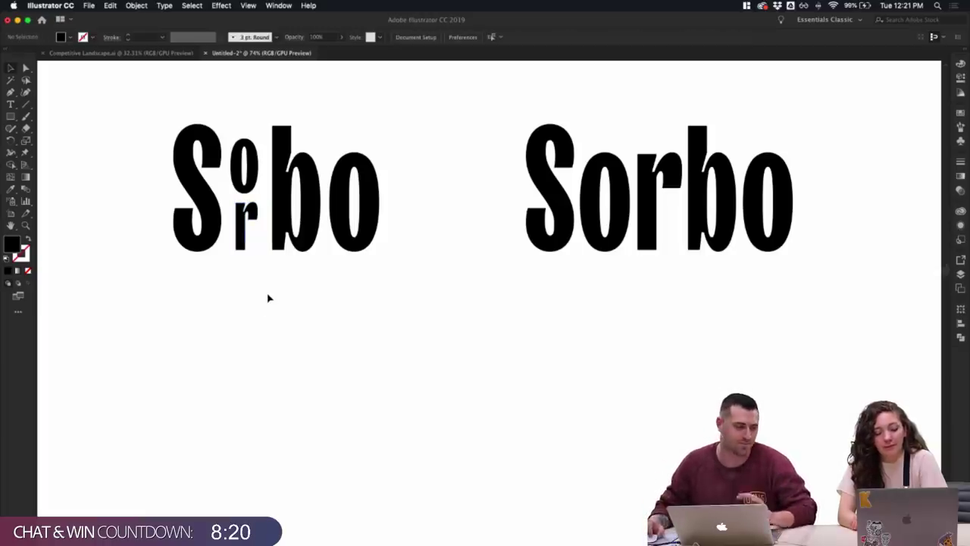
{"action": "left_click", "coordinate": [257, 211]}
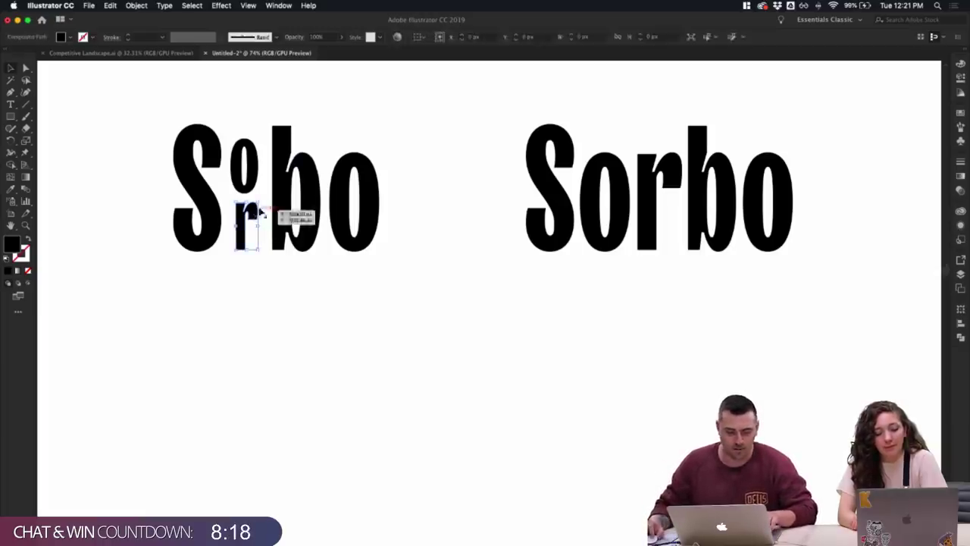
{"action": "left_click_drag", "start_coordinate": [259, 199], "coordinate": [259, 200]}
{"action": "left_click", "coordinate": [267, 191]}
{"action": "left_click_drag", "start_coordinate": [274, 292], "coordinate": [296, 325]}
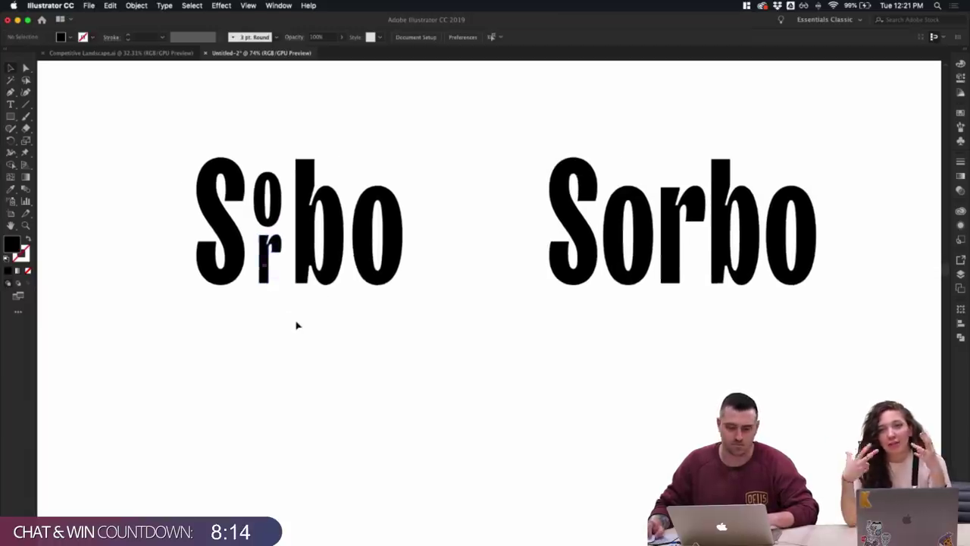
- Compare the complete stacked wordmark with the other "Sorbo" lettering variants around it
{"action": "scroll", "coordinate": [296, 325], "scroll_direction": "down", "scroll_amount": 3}
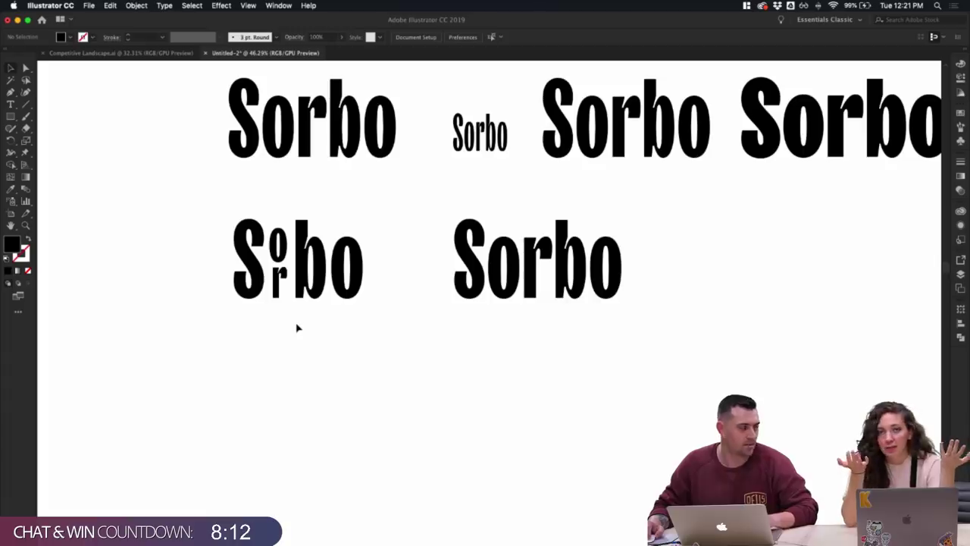
{"action": "scroll", "coordinate": [357, 336], "scroll_direction": "up", "scroll_amount": 2}
{"action": "scroll", "coordinate": [356, 337], "scroll_direction": "left", "scroll_amount": 3}
{"action": "scroll", "coordinate": [357, 336], "scroll_direction": "up", "scroll_amount": 2}
{"action": "scroll", "coordinate": [356, 336], "scroll_direction": "left", "scroll_amount": 3}
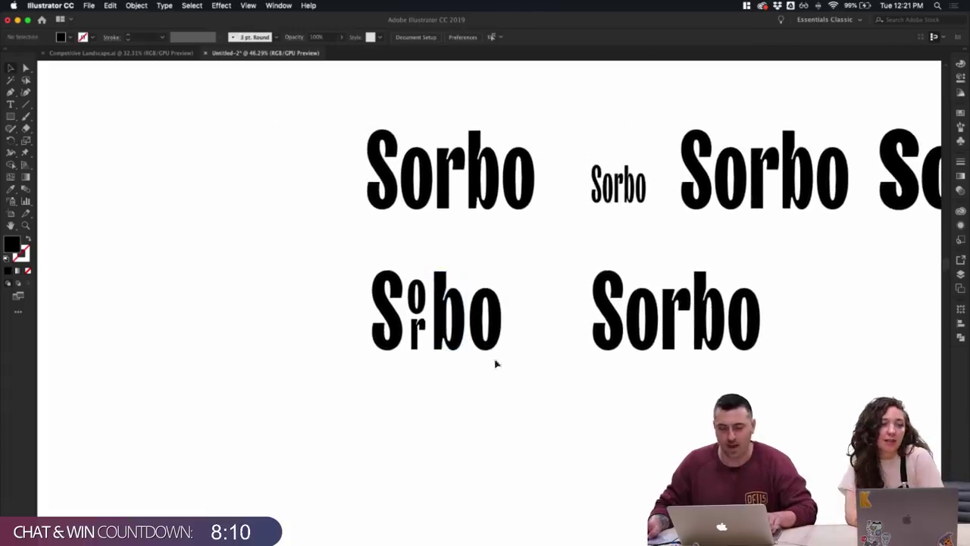
{"action": "left_click_drag", "start_coordinate": [508, 375], "coordinate": [336, 256]}
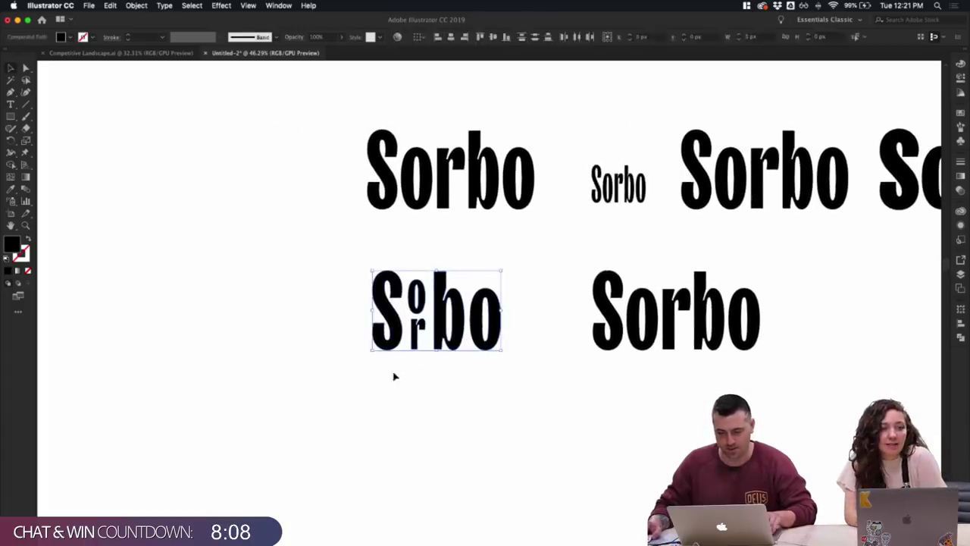
{"action": "left_click", "coordinate": [394, 375]}
{"action": "left_click_drag", "start_coordinate": [503, 361], "coordinate": [368, 266]}
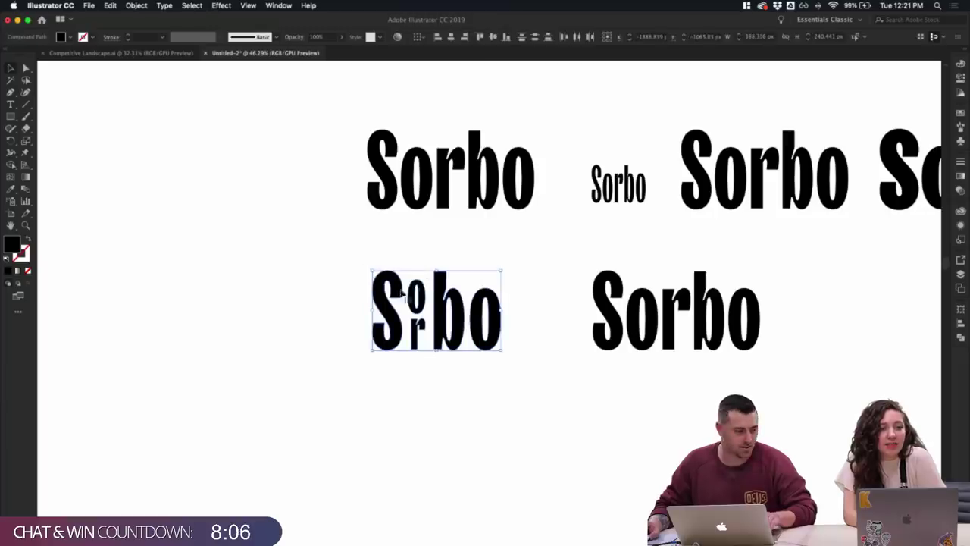
{"action": "left_click", "coordinate": [414, 372]}
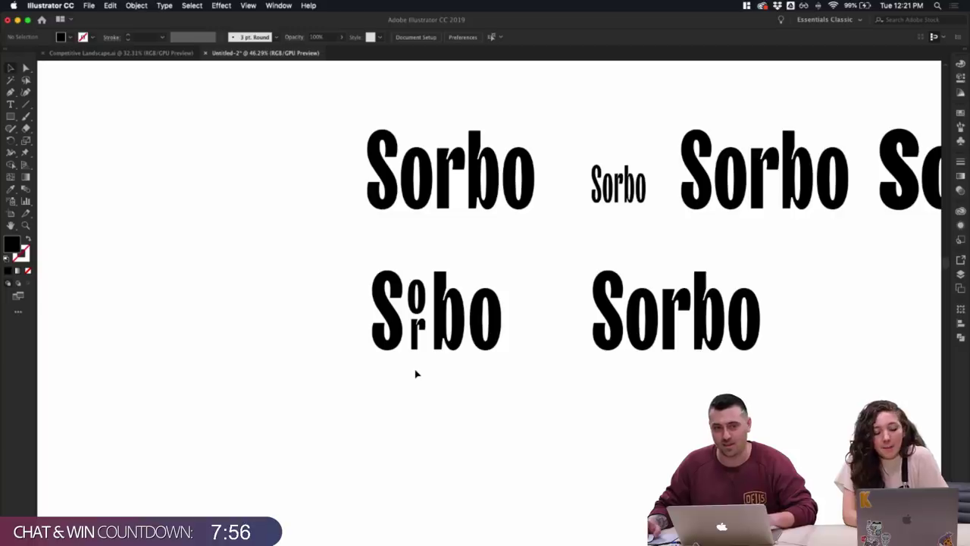
- Move the "b" and final "o" closer to the stacked letters and align them with the baseline of the "S"
{"action": "scroll", "coordinate": [416, 373], "scroll_direction": "down", "scroll_amount": 1}
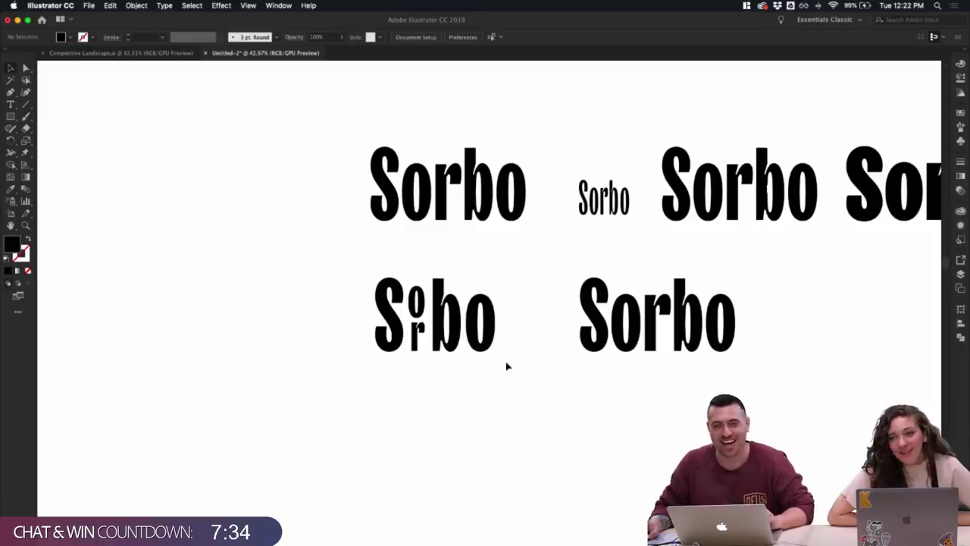
{"action": "left_click_drag", "start_coordinate": [483, 335], "coordinate": [476, 310]}
{"action": "left_click", "coordinate": [516, 280]}
{"action": "scroll", "coordinate": [516, 280], "scroll_direction": "left", "scroll_amount": 2}
{"action": "scroll", "coordinate": [515, 279], "scroll_direction": "up", "scroll_amount": 2}
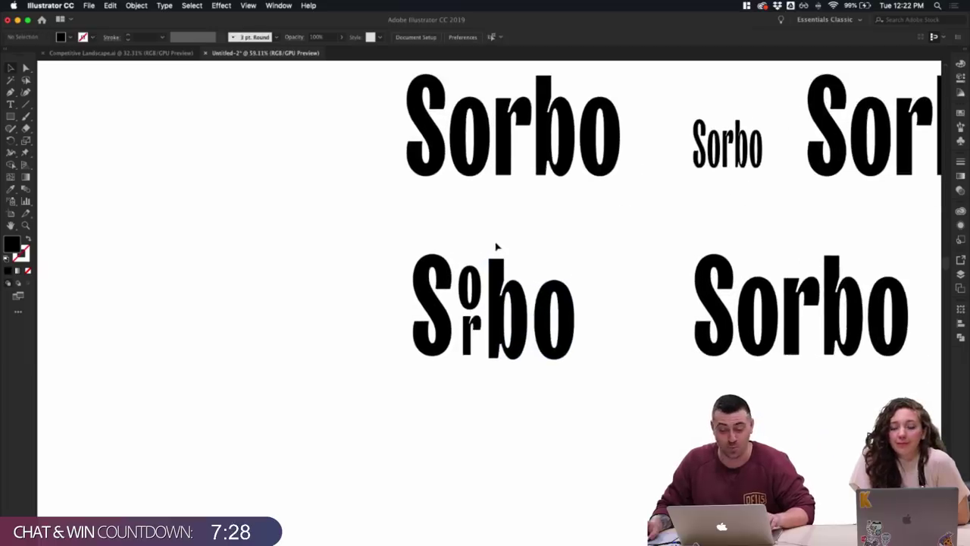
{"action": "left_click_drag", "start_coordinate": [495, 249], "coordinate": [570, 337]}
{"action": "left_click", "coordinate": [590, 381]}
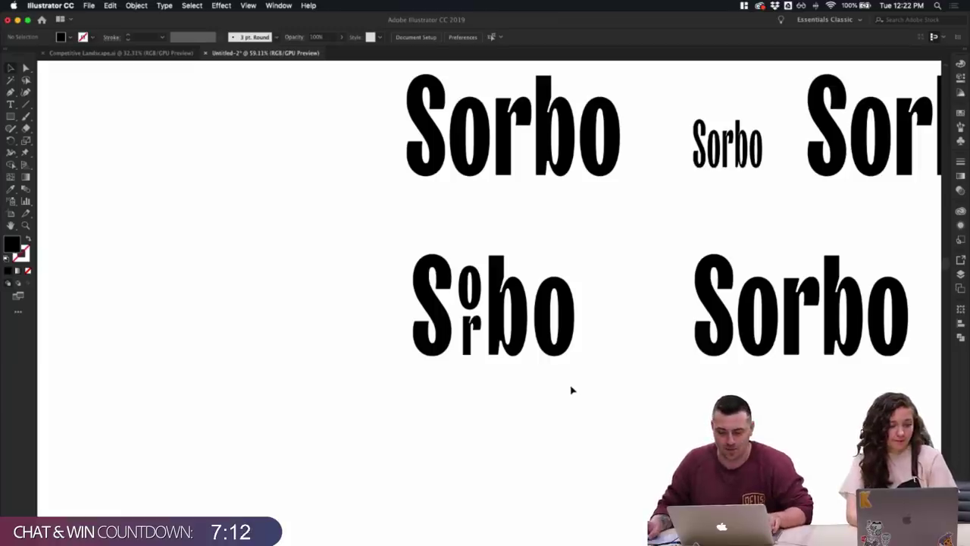
{"action": "left_click_drag", "start_coordinate": [586, 389], "coordinate": [414, 243]}
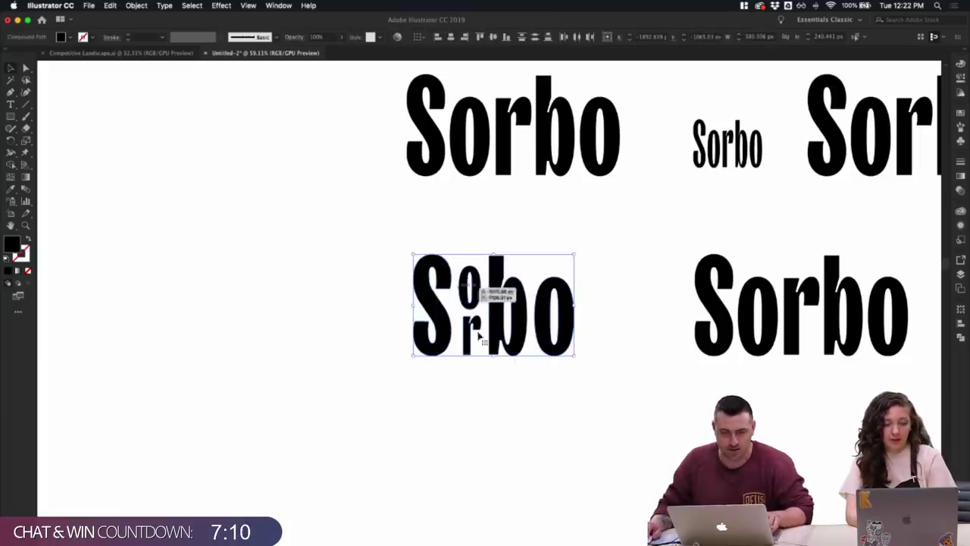
{"action": "left_click_drag", "start_coordinate": [479, 336], "coordinate": [480, 337]}
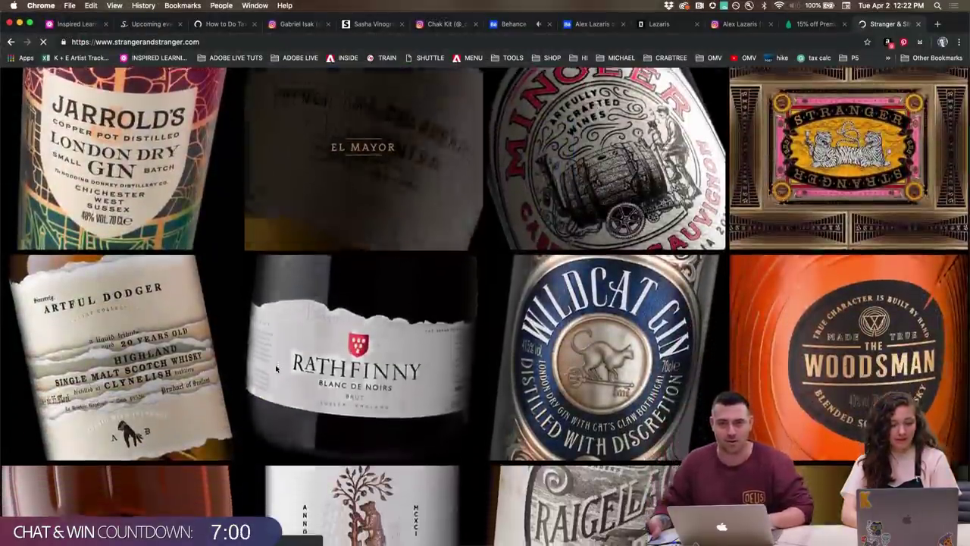
- Switch to Chrome and browse the Stranger & Stranger portfolio grid for bottle label lettering references
{"action": "scroll", "coordinate": [276, 368], "scroll_direction": "down", "scroll_amount": 10}
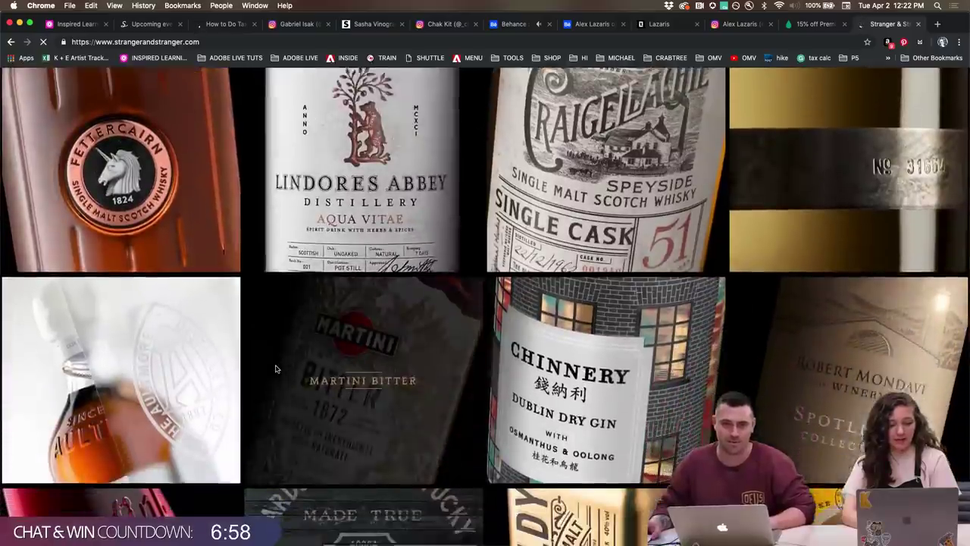
{"action": "scroll", "coordinate": [237, 410], "scroll_direction": "down", "scroll_amount": 5}
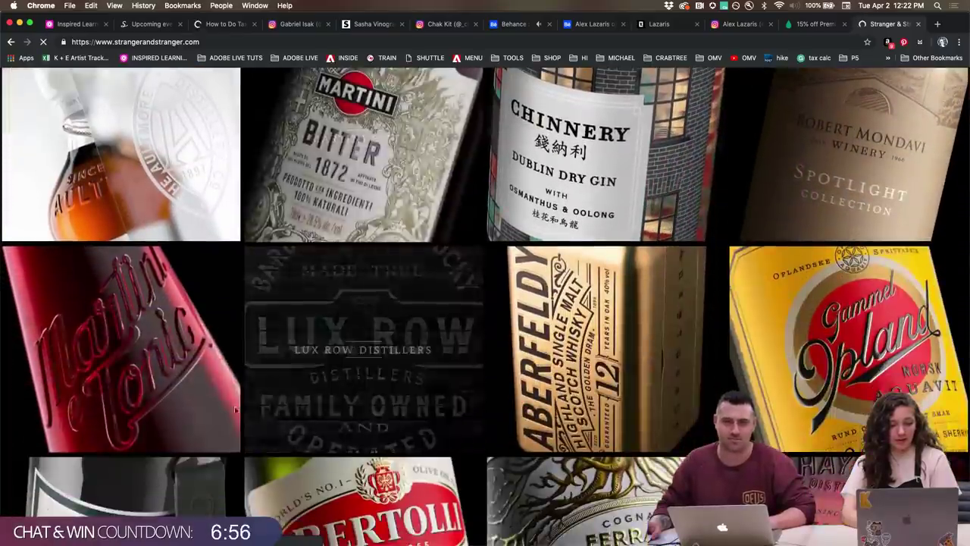
{"action": "scroll", "coordinate": [235, 410], "scroll_direction": "down", "scroll_amount": 8}
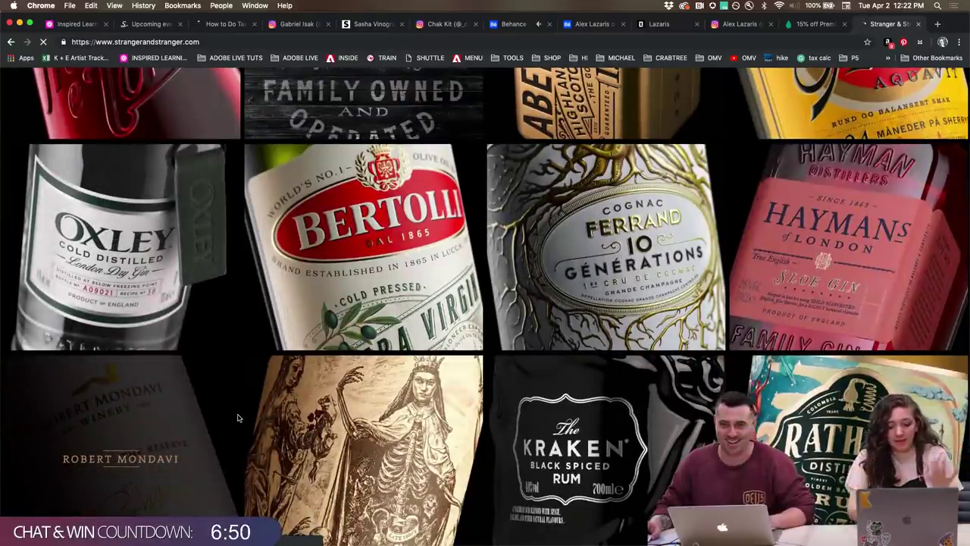
{"action": "scroll", "coordinate": [237, 417], "scroll_direction": "down", "scroll_amount": 7}
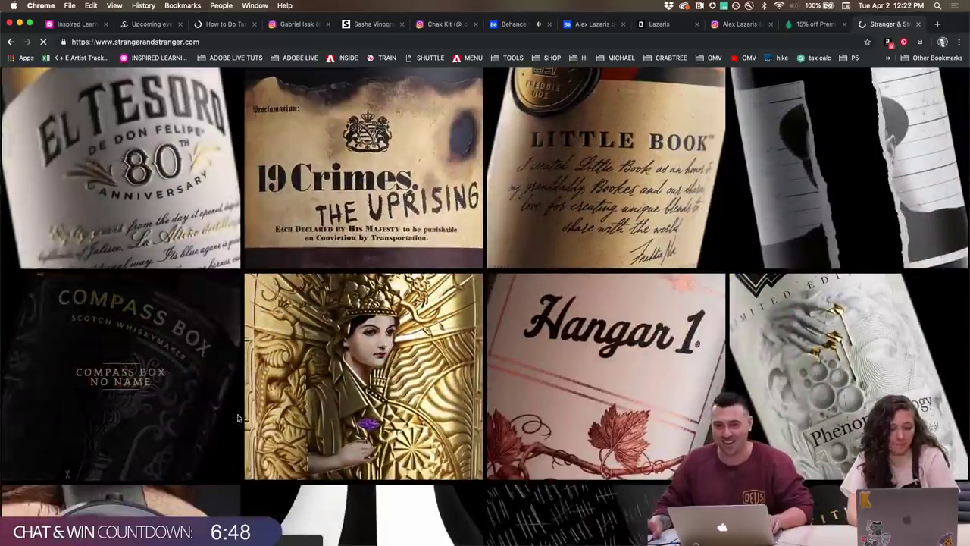
{"action": "scroll", "coordinate": [235, 190], "scroll_direction": "down", "scroll_amount": 1}
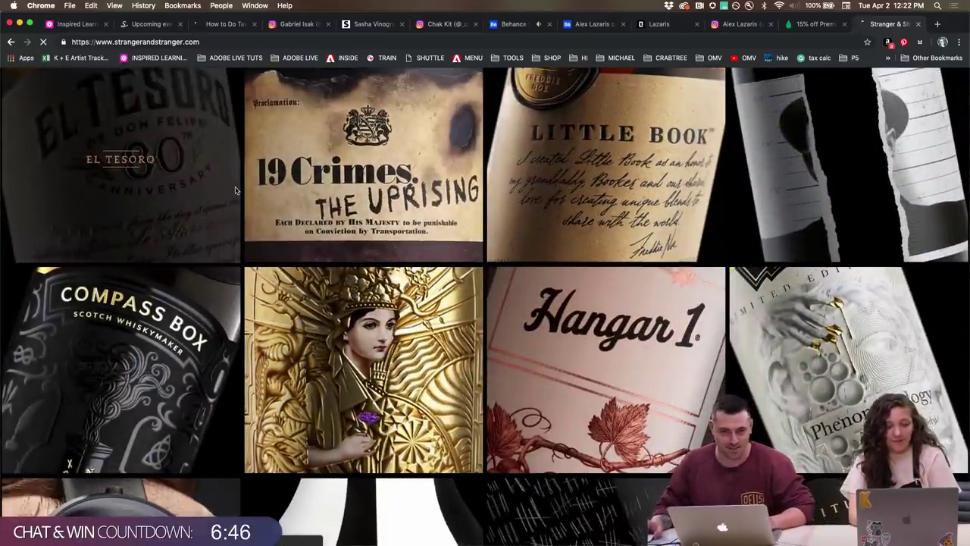
{"action": "scroll", "coordinate": [234, 190], "scroll_direction": "down", "scroll_amount": 5}
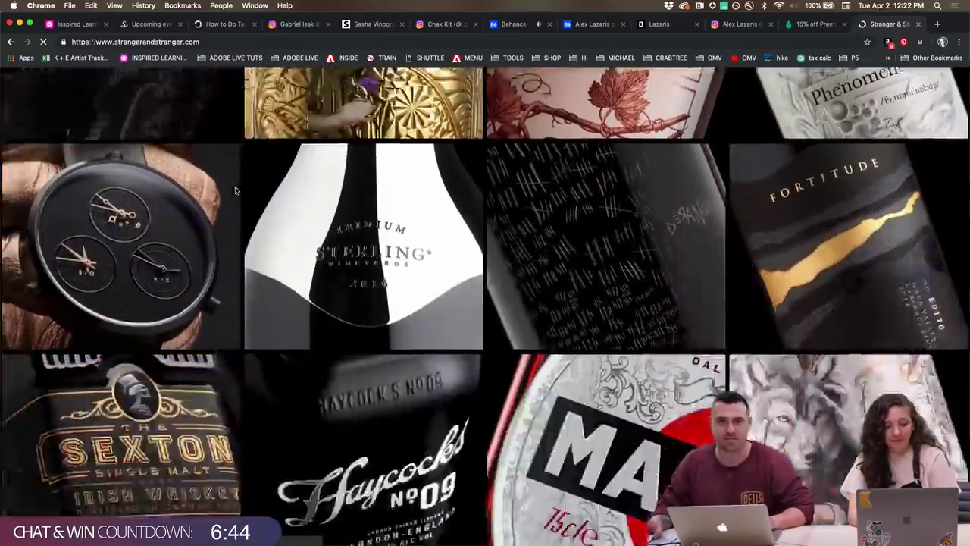
{"action": "scroll", "coordinate": [235, 190], "scroll_direction": "down", "scroll_amount": 2}
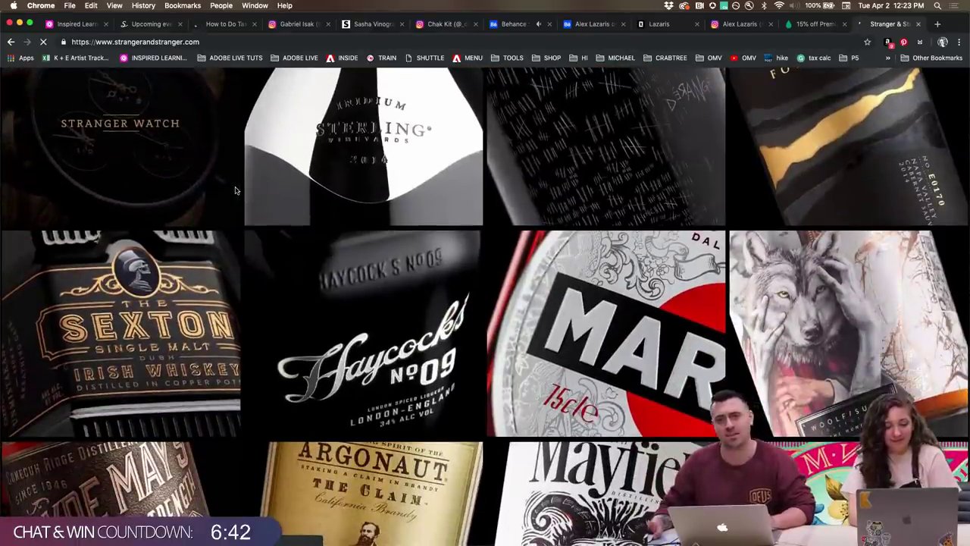
{"action": "scroll", "coordinate": [235, 190], "scroll_direction": "down", "scroll_amount": 2}
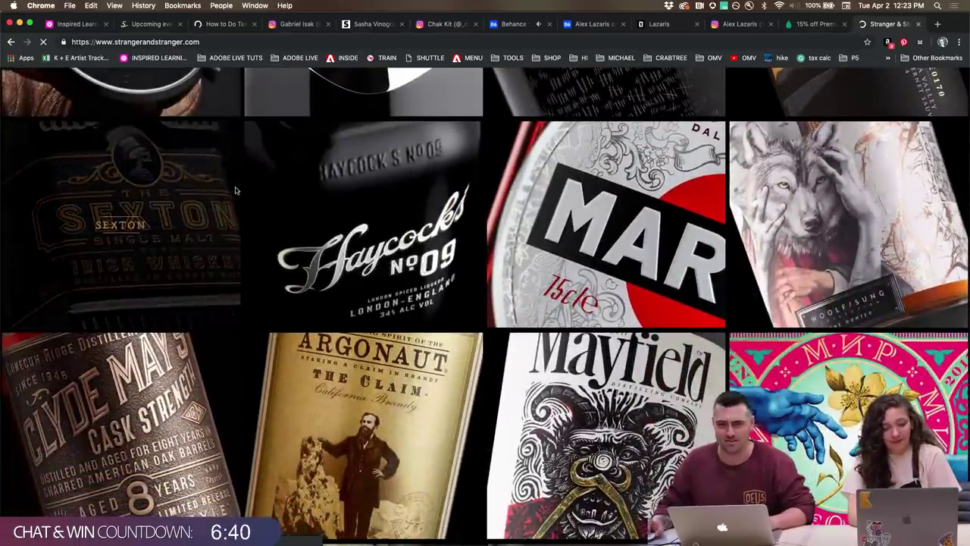
{"action": "scroll", "coordinate": [235, 190], "scroll_direction": "down", "scroll_amount": 2}
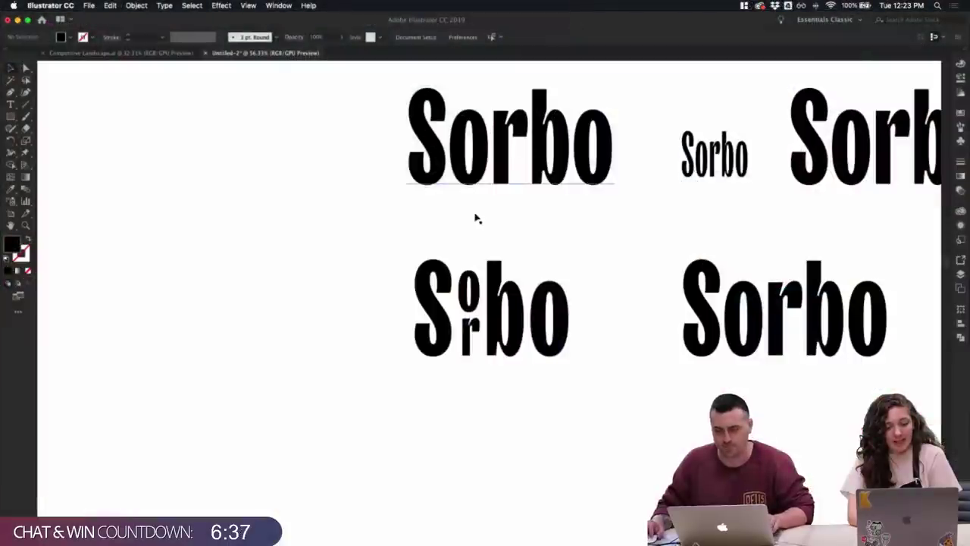
- Switch back to Illustrator, copy the first Bold "Sorbo" below the stacked wordmark and set the copy in all caps
{"action": "left_click_drag", "start_coordinate": [473, 189], "coordinate": [489, 511]}
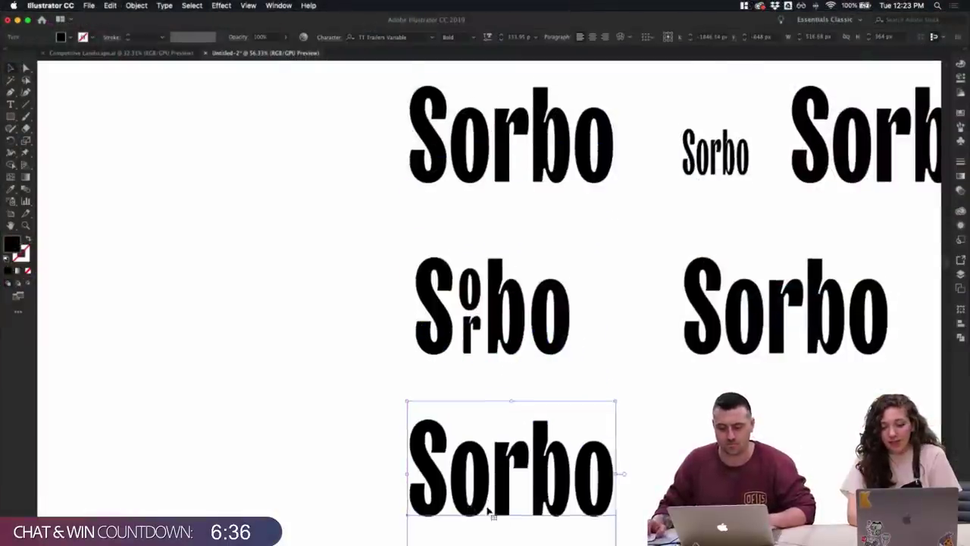
{"action": "key", "text": "super+minus"}
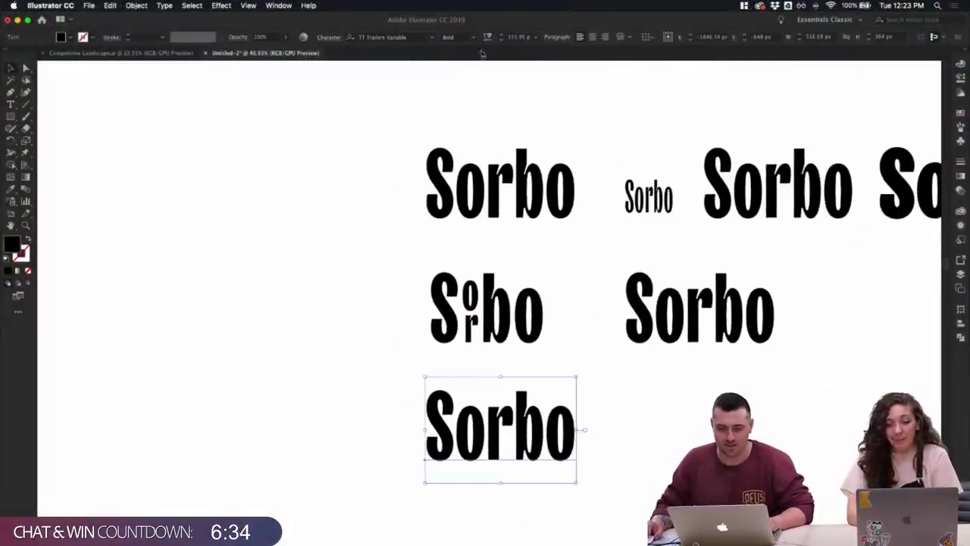
{"action": "left_click", "coordinate": [473, 37]}
{"action": "left_click", "coordinate": [554, 138]}
{"action": "key", "text": "super+t"}
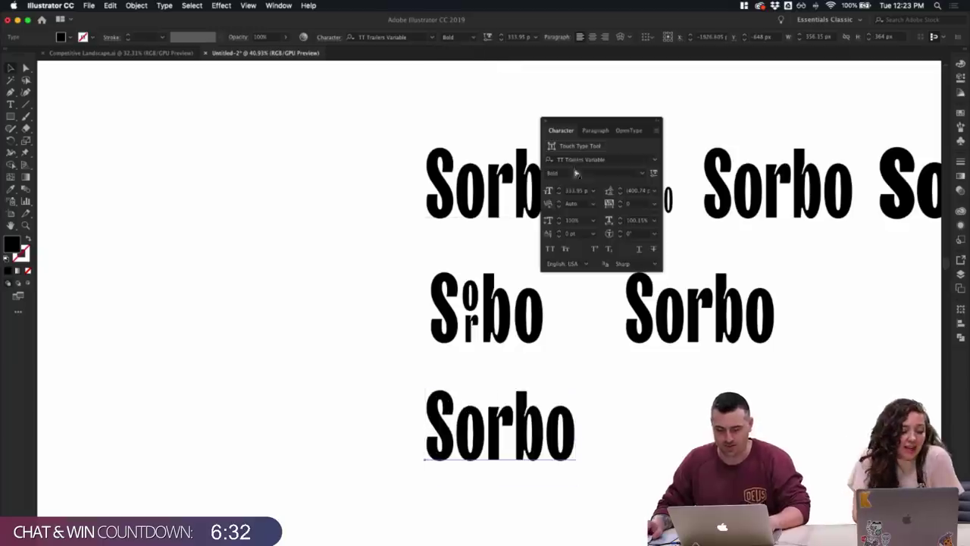
{"action": "left_click", "coordinate": [550, 249]}
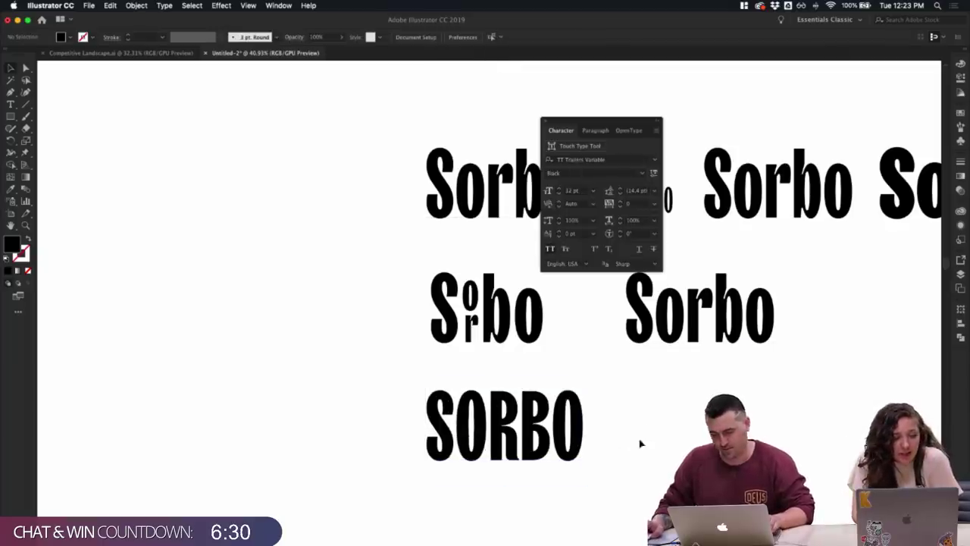
{"action": "left_click", "coordinate": [595, 438]}
{"action": "scroll", "coordinate": [623, 433], "scroll_direction": "down", "scroll_amount": 2}
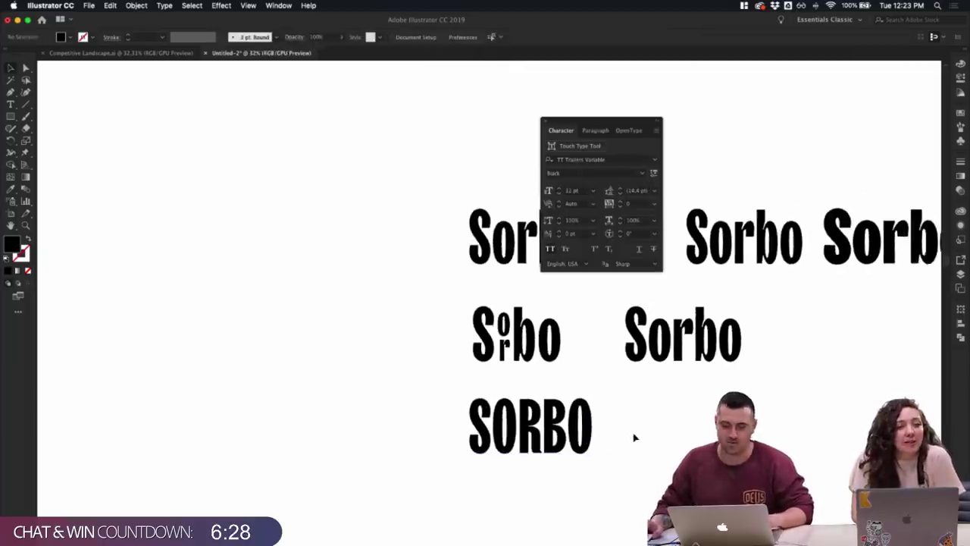
- Duplicate the all-caps "SORBO" twice to the right to fill out the third row
{"action": "left_click", "coordinate": [489, 433]}
{"action": "left_click_drag", "start_coordinate": [489, 433], "coordinate": [638, 433]}
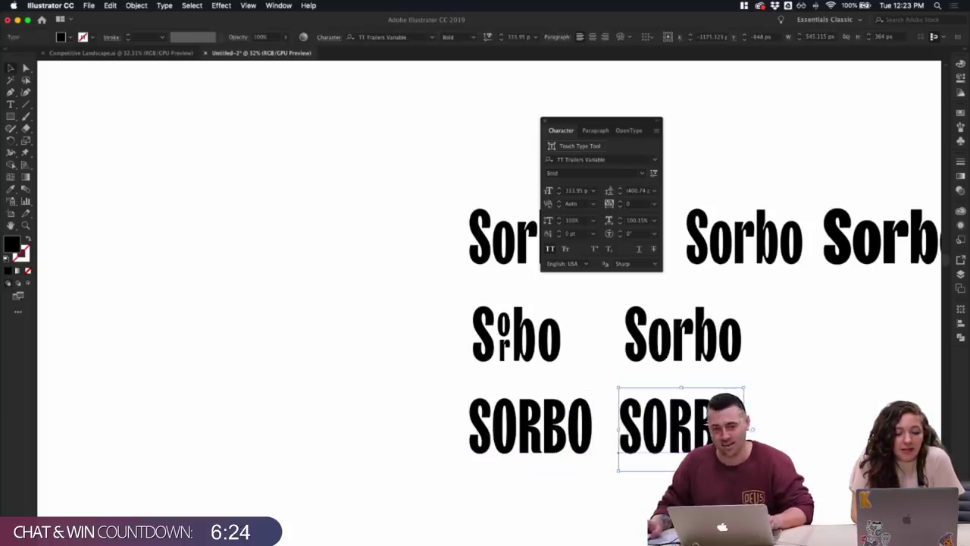
{"action": "left_click", "coordinate": [781, 447]}
{"action": "left_click", "coordinate": [697, 430]}
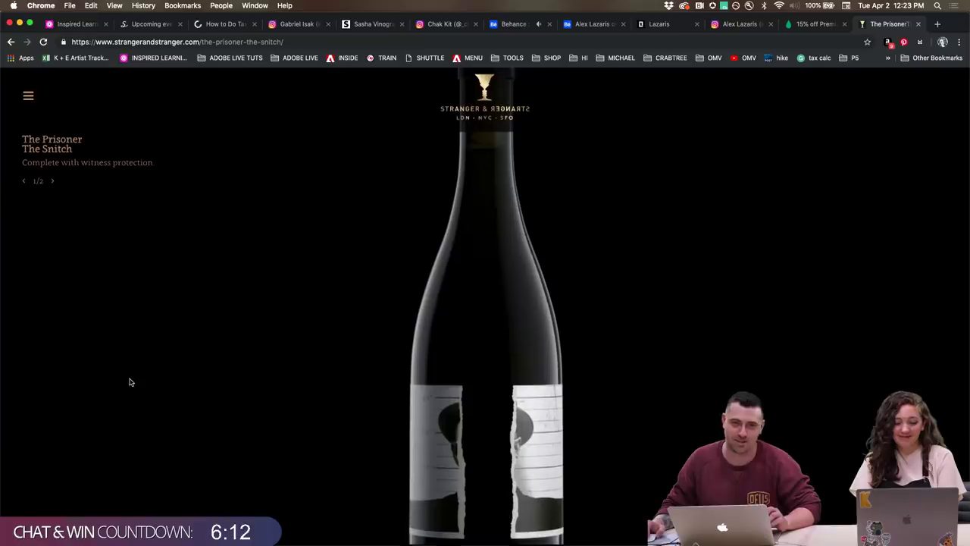
{"action": "left_click", "coordinate": [403, 354]}
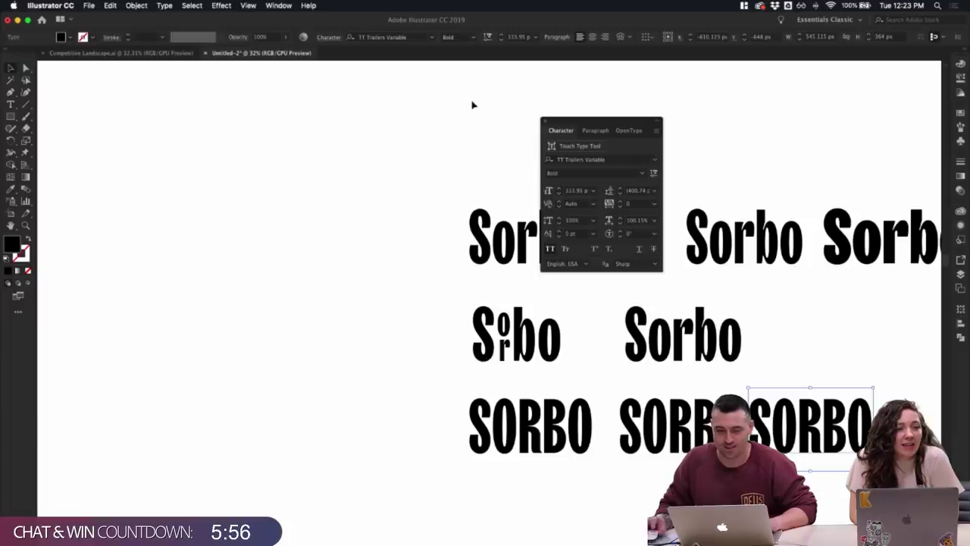
- Set the third all-caps "SORBO" to the Thin weight and move it farther right of the middle copy
{"action": "left_click", "coordinate": [459, 36]}
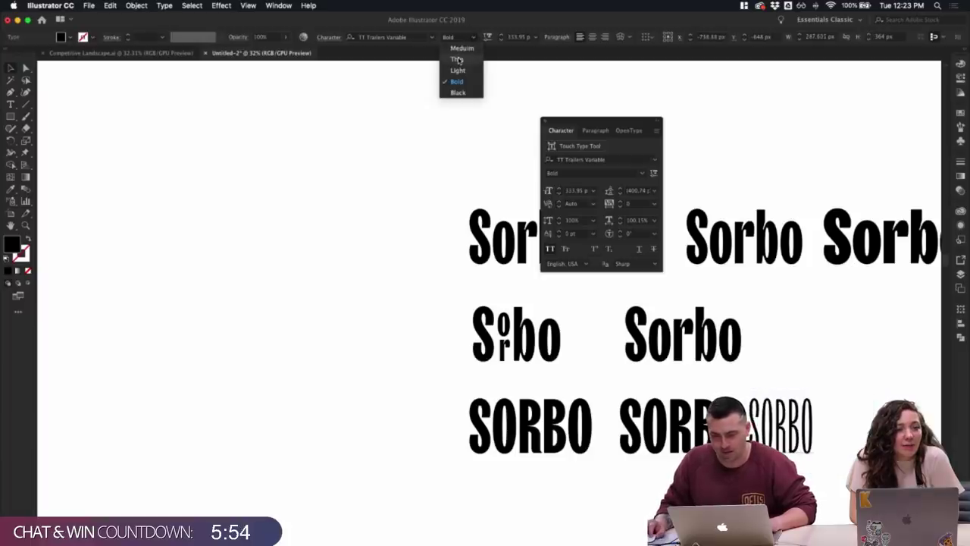
{"action": "left_click", "coordinate": [462, 48]}
{"action": "left_click", "coordinate": [473, 38]}
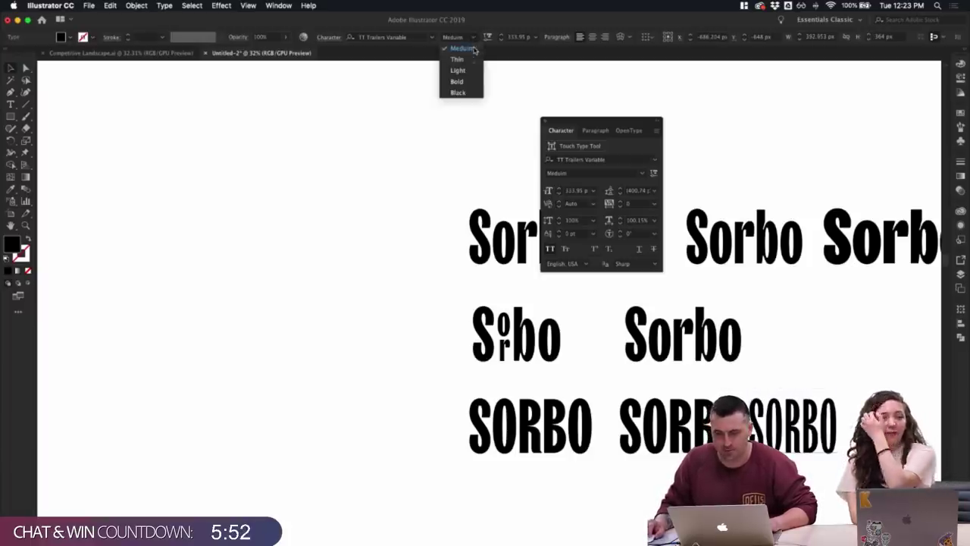
{"action": "left_click", "coordinate": [456, 59]}
{"action": "left_click", "coordinate": [813, 333]}
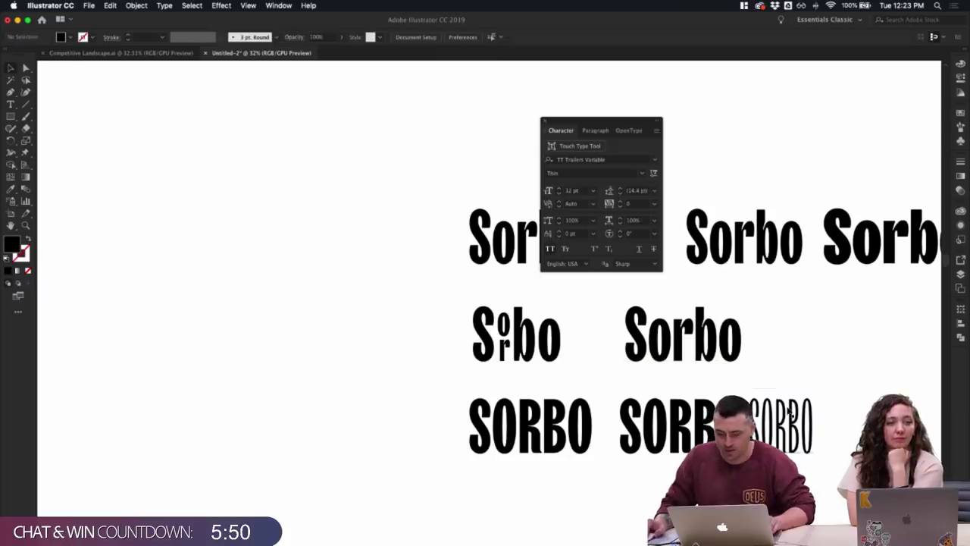
{"action": "left_click_drag", "start_coordinate": [790, 411], "coordinate": [838, 412]}
{"action": "left_click", "coordinate": [855, 379]}
- Copy the middle all-caps "SORBO" into the empty area well to the left of the third row
{"action": "scroll", "coordinate": [856, 379], "scroll_direction": "up", "scroll_amount": 6}
{"action": "scroll", "coordinate": [855, 379], "scroll_direction": "down", "scroll_amount": 3}
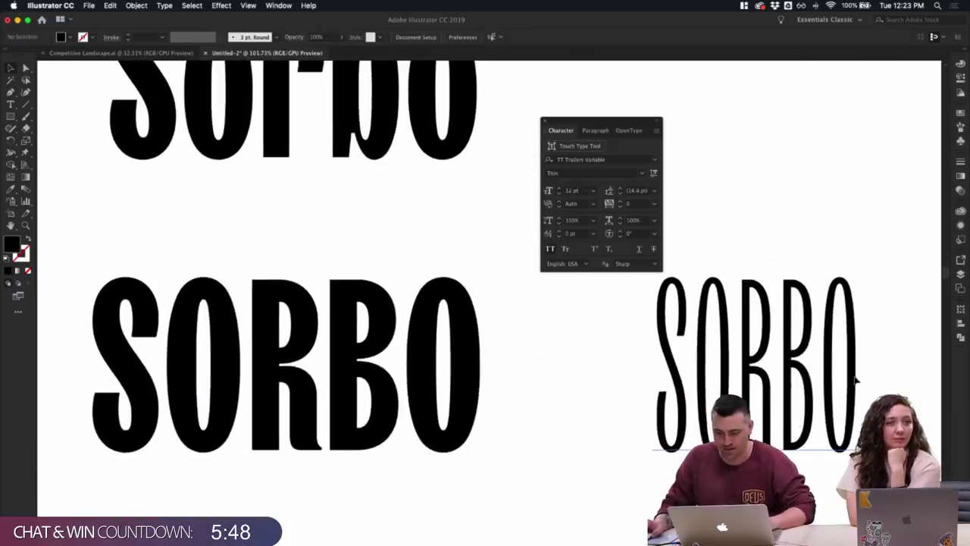
{"action": "scroll", "coordinate": [867, 379], "scroll_direction": "down", "scroll_amount": 3}
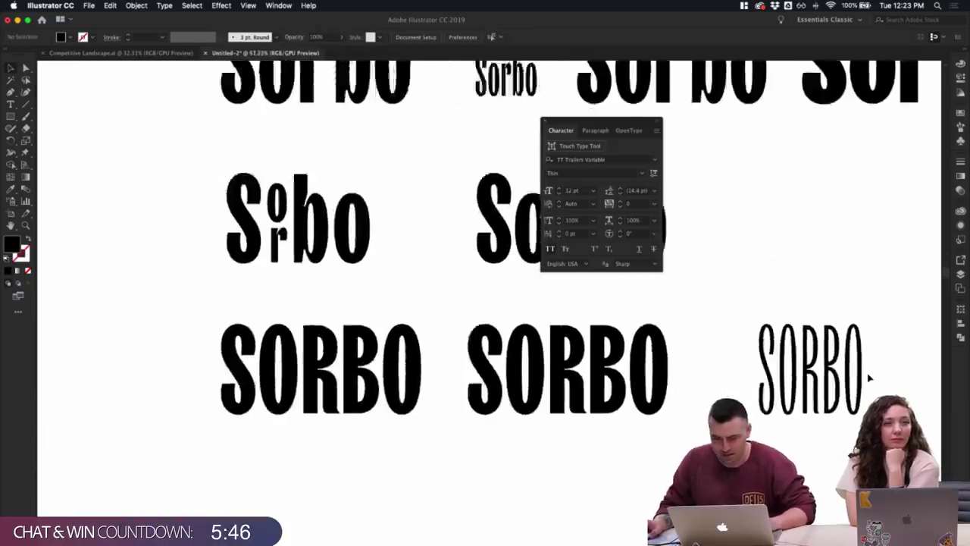
{"action": "scroll", "coordinate": [870, 378], "scroll_direction": "down", "scroll_amount": 2}
{"action": "left_click", "coordinate": [504, 363]}
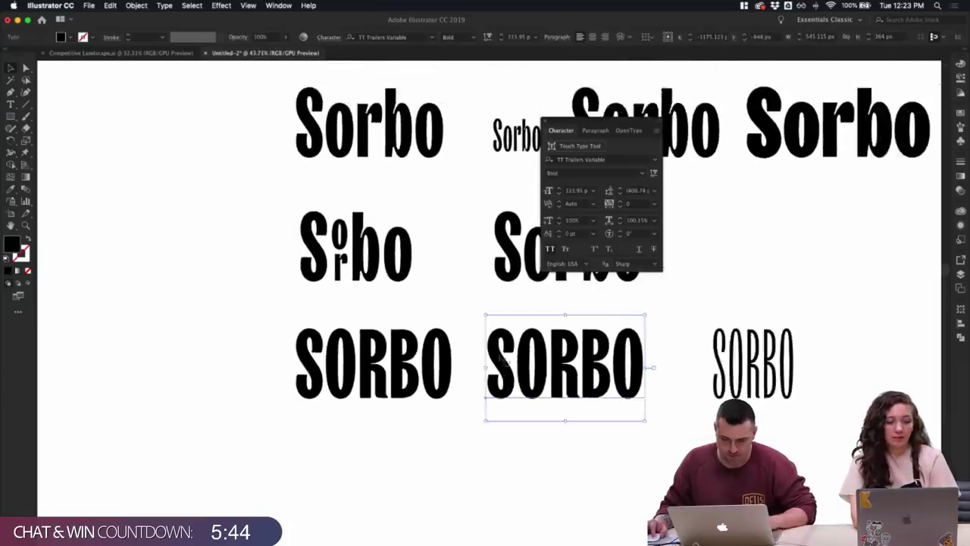
{"action": "scroll", "coordinate": [538, 394], "scroll_direction": "down", "scroll_amount": 4}
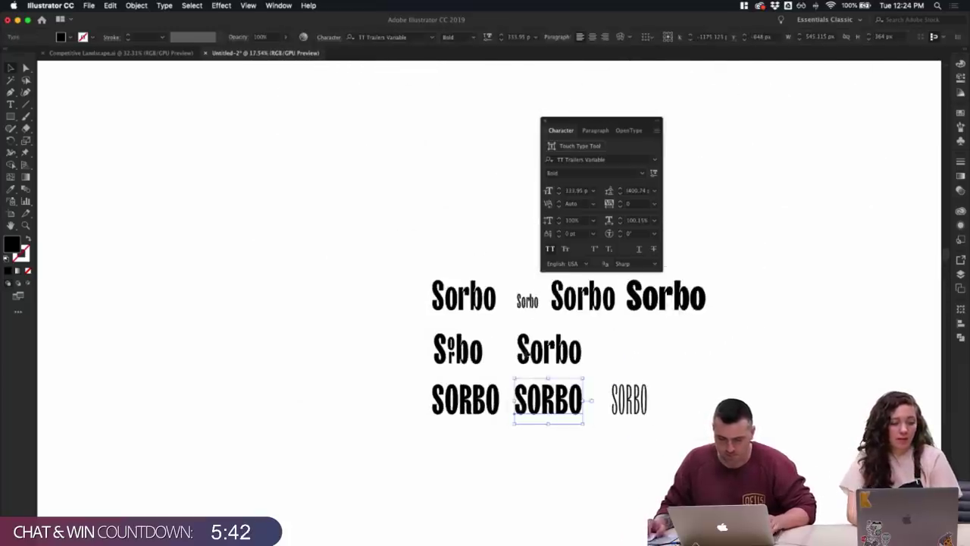
{"action": "left_click_drag", "start_coordinate": [544, 396], "coordinate": [274, 395]}
{"action": "left_click", "coordinate": [322, 371]}
- Duplicate the isolated Bold "SORBO" directly above itself
{"action": "scroll", "coordinate": [325, 395], "scroll_direction": "up", "scroll_amount": 4}
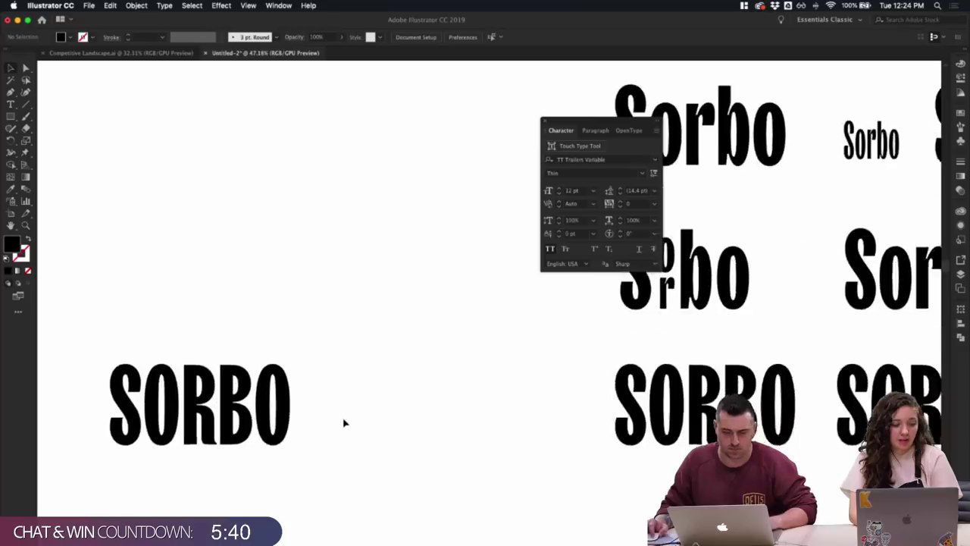
{"action": "scroll", "coordinate": [345, 422], "scroll_direction": "left", "scroll_amount": 2}
{"action": "scroll", "coordinate": [345, 422], "scroll_direction": "down", "scroll_amount": 1}
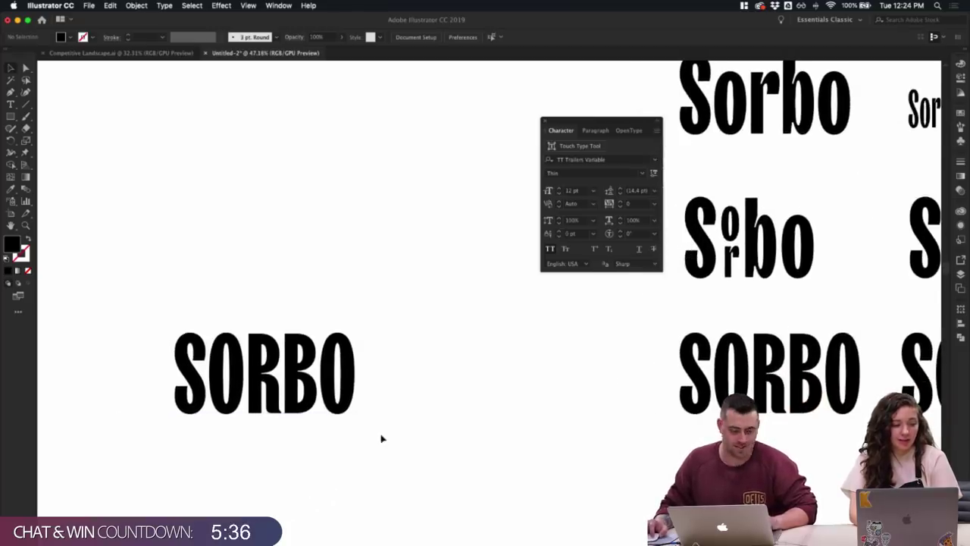
{"action": "left_click_drag", "start_coordinate": [319, 400], "coordinate": [319, 303]}
{"action": "left_click_drag", "start_coordinate": [321, 303], "coordinate": [322, 303]}
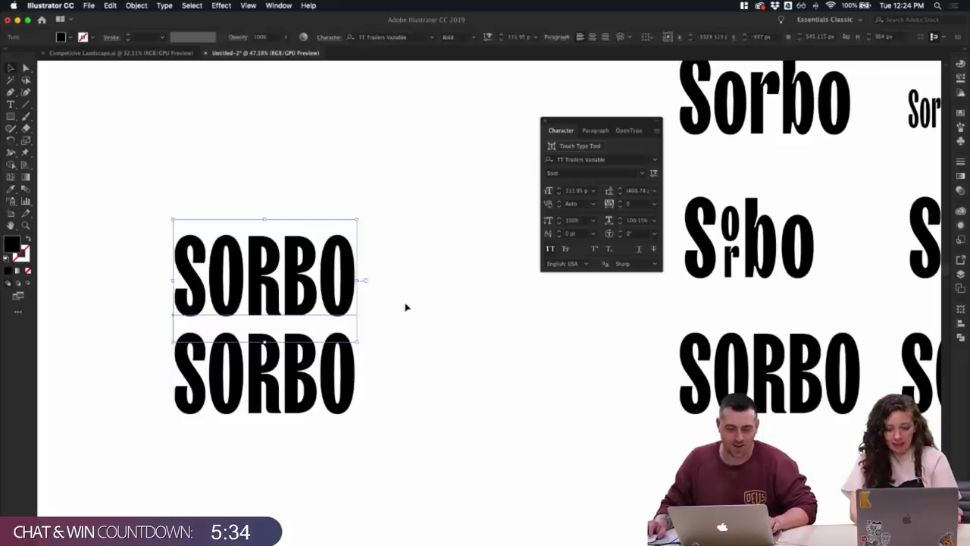
{"action": "left_click", "coordinate": [405, 305]}
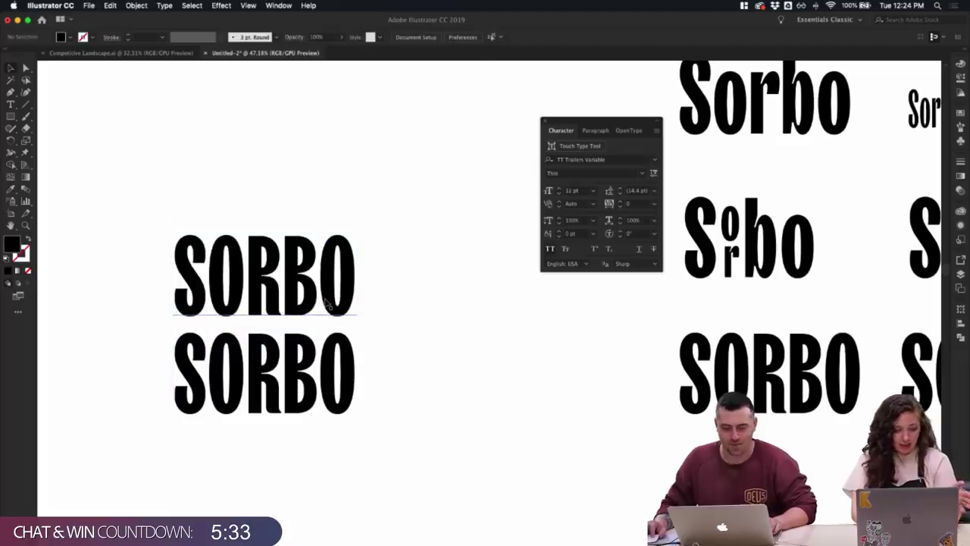
- Convert the upper isolated "SORBO" to outlines
{"action": "left_click", "coordinate": [267, 312]}
{"action": "right_click", "coordinate": [266, 312]}
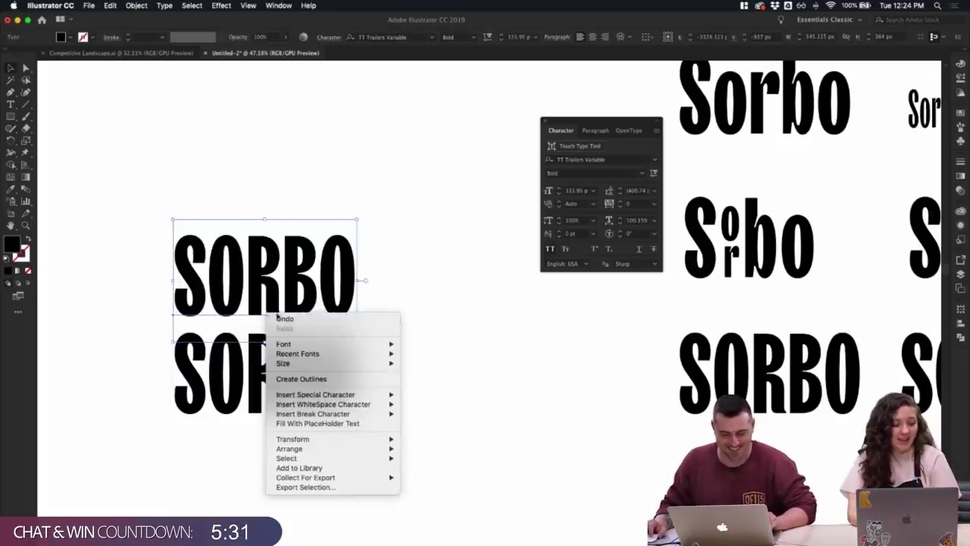
{"action": "left_click", "coordinate": [319, 379]}
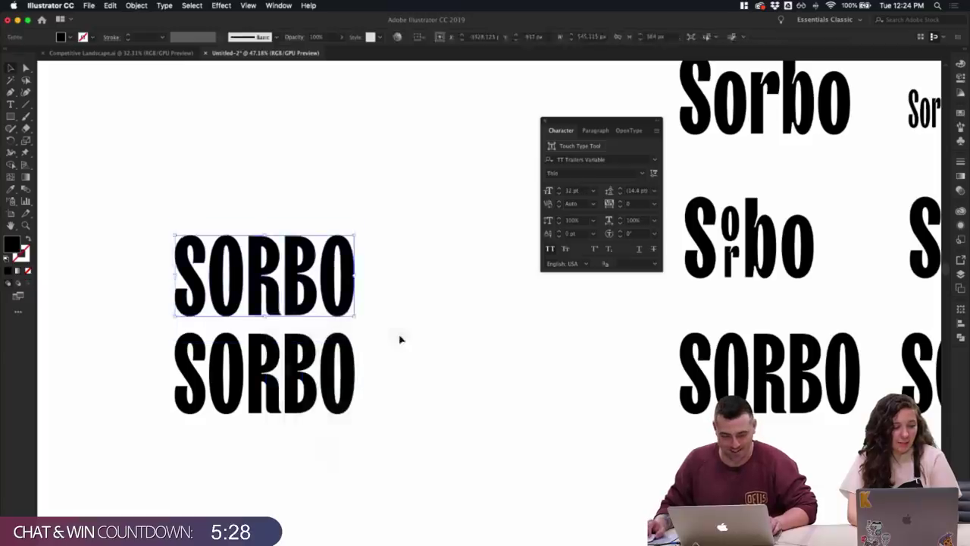
- Try to shrink the first "O" of the outlined "SORBO" into a small raised letter
{"action": "double_click", "coordinate": [235, 316]}
{"action": "left_click_drag", "start_coordinate": [241, 316], "coordinate": [244, 290]}
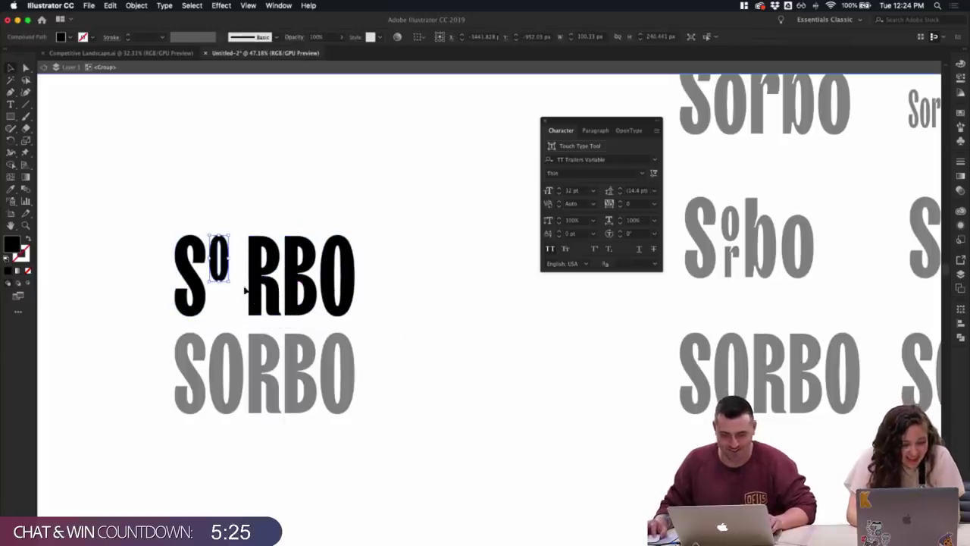
{"action": "left_click", "coordinate": [390, 279]}
{"action": "key", "text": "super+z"}
{"action": "double_click", "coordinate": [384, 290]}
- Stagger the outlined "SORBO" letters vertically, raising the first "O" and "B" and lowering the "R" and final "O"
{"action": "double_click", "coordinate": [244, 298]}
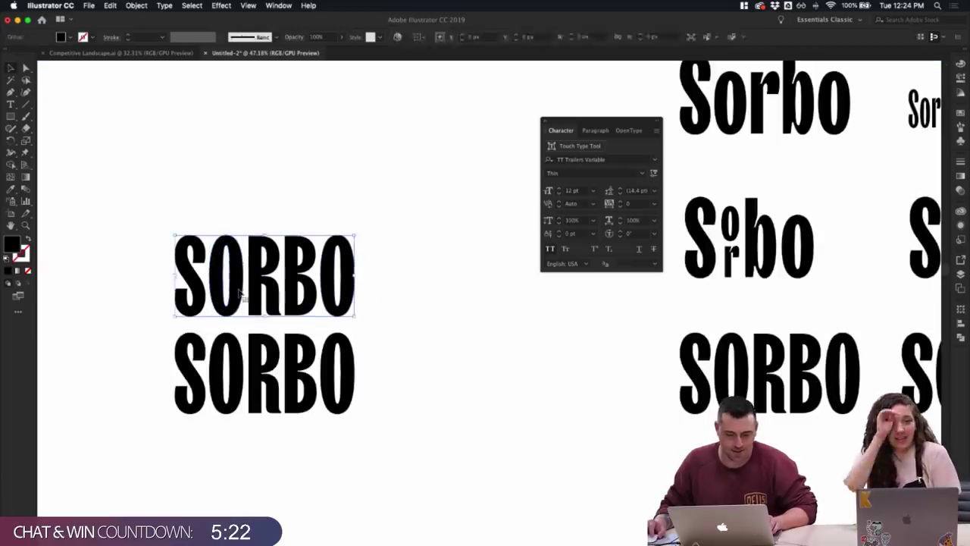
{"action": "left_click", "coordinate": [240, 295]}
{"action": "left_click", "coordinate": [266, 220]}
{"action": "left_click_drag", "start_coordinate": [241, 261], "coordinate": [341, 278]}
- Move all the staggered letters together upward, leaving a wider gap above the straight "SORBO"
{"action": "left_click_drag", "start_coordinate": [397, 293], "coordinate": [187, 235]}
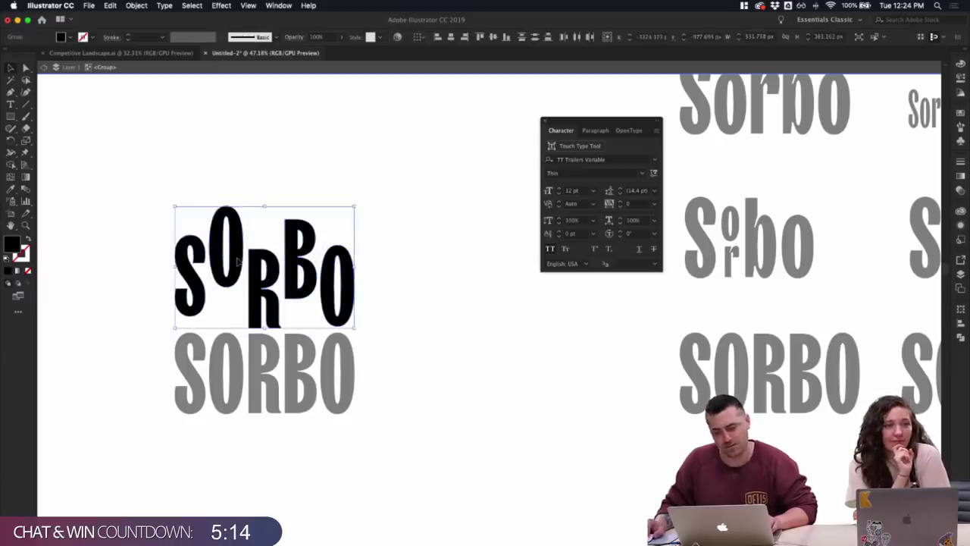
{"action": "left_click_drag", "start_coordinate": [234, 255], "coordinate": [235, 164]}
{"action": "left_click", "coordinate": [380, 196]}
{"action": "scroll", "coordinate": [380, 195], "scroll_direction": "down", "scroll_amount": 1}
{"action": "scroll", "coordinate": [380, 195], "scroll_direction": "down", "scroll_amount": 2}
{"action": "scroll", "coordinate": [398, 210], "scroll_direction": "left", "scroll_amount": 3}
{"action": "scroll", "coordinate": [398, 210], "scroll_direction": "up", "scroll_amount": 2}
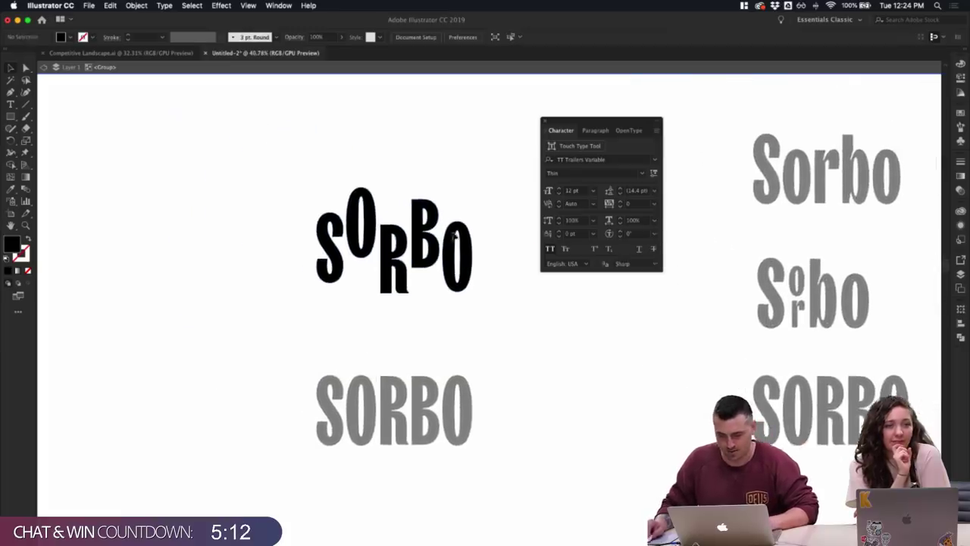
- Move the floating type panel clear of the lettering and leave isolation mode for the staggered group
{"action": "left_click_drag", "start_coordinate": [583, 123], "coordinate": [846, 76]}
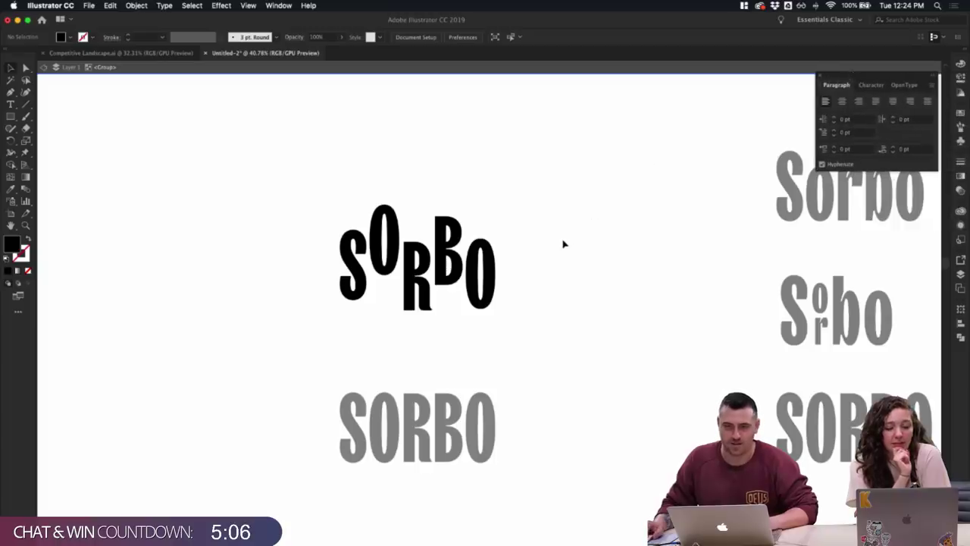
{"action": "scroll", "coordinate": [563, 244], "scroll_direction": "up", "scroll_amount": 3}
{"action": "double_click", "coordinate": [445, 312]}
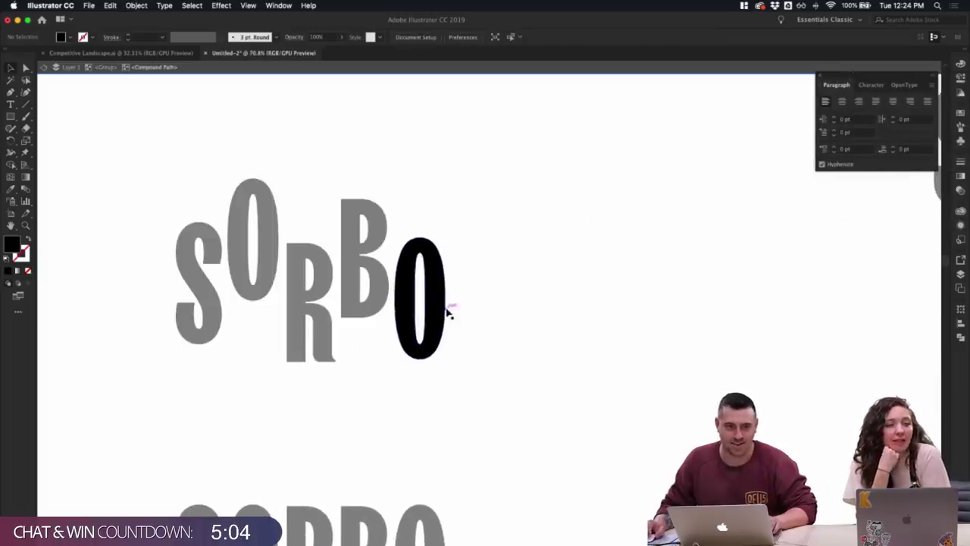
{"action": "double_click", "coordinate": [477, 195]}
{"action": "scroll", "coordinate": [379, 304], "scroll_direction": "down", "scroll_amount": 3}
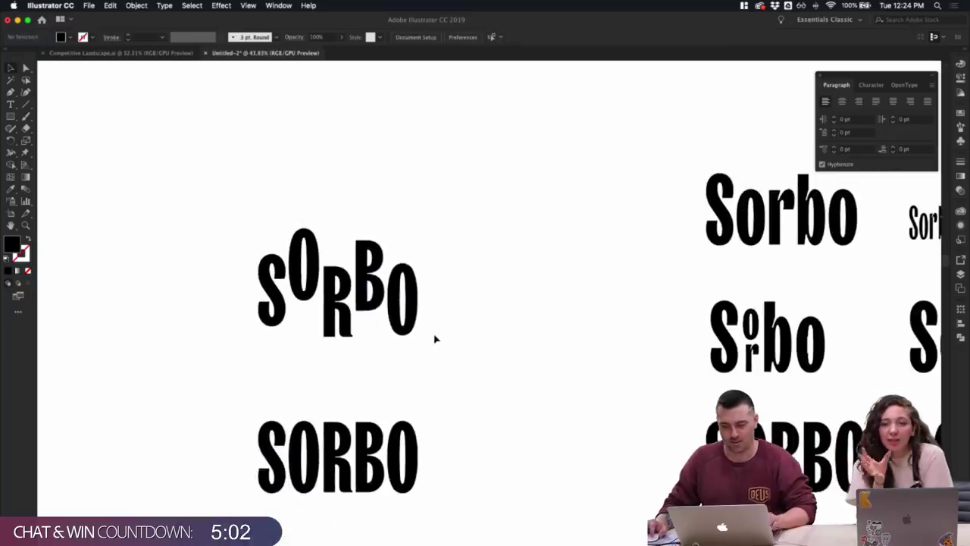
{"action": "left_click_drag", "start_coordinate": [435, 338], "coordinate": [606, 353]}
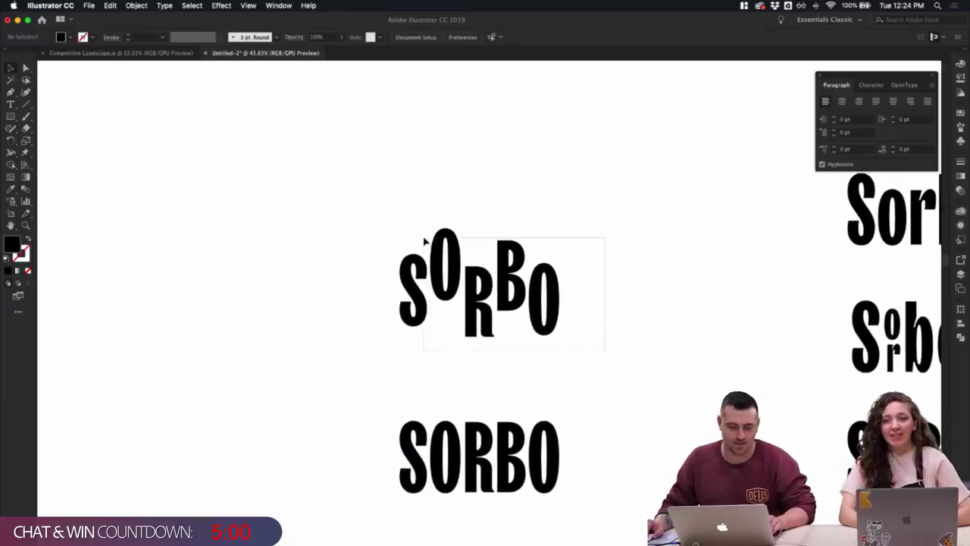
{"action": "left_click_drag", "start_coordinate": [414, 241], "coordinate": [414, 241]}
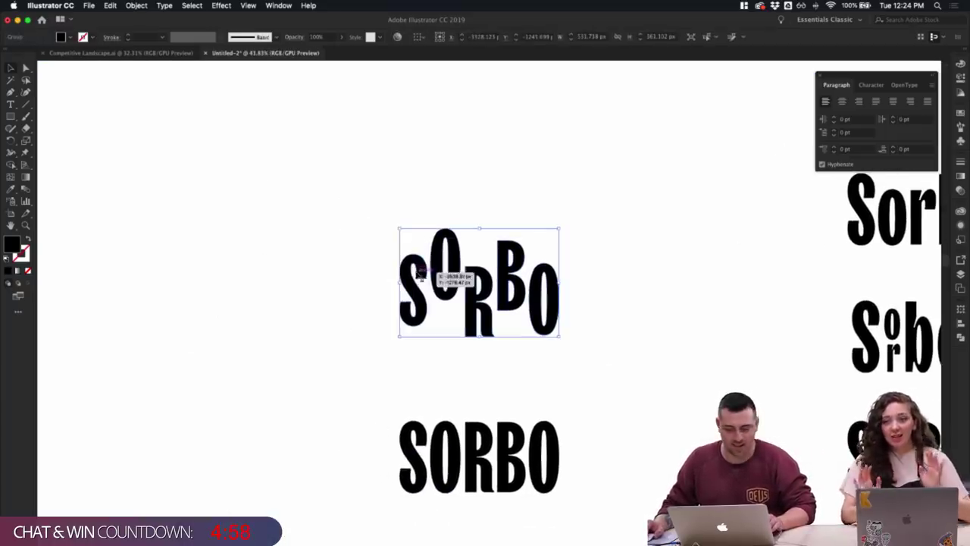
{"action": "left_click", "coordinate": [571, 230]}
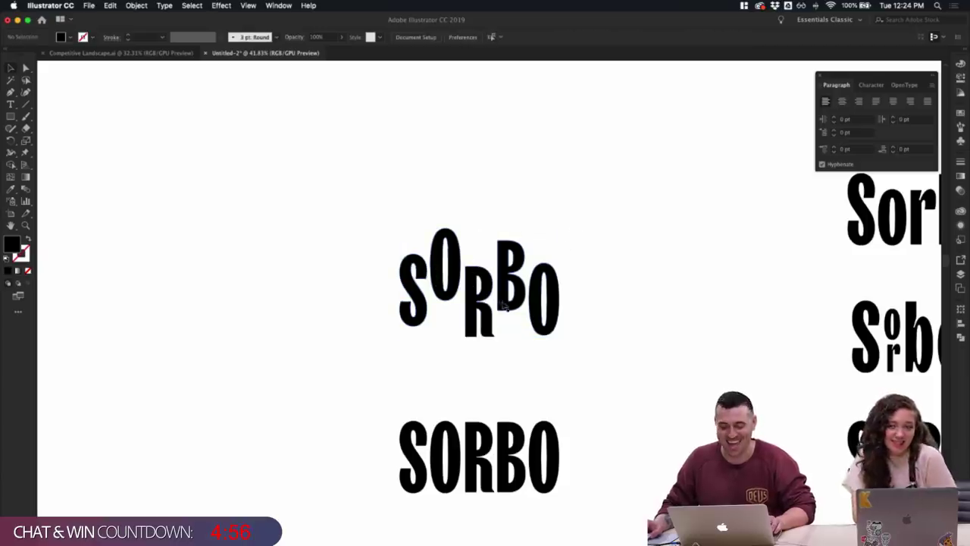
{"action": "left_click", "coordinate": [436, 282]}
{"action": "left_click", "coordinate": [398, 216]}
{"action": "left_click_drag", "start_coordinate": [359, 205], "coordinate": [573, 319]}
{"action": "left_click", "coordinate": [574, 319]}
{"action": "left_click", "coordinate": [558, 314]}
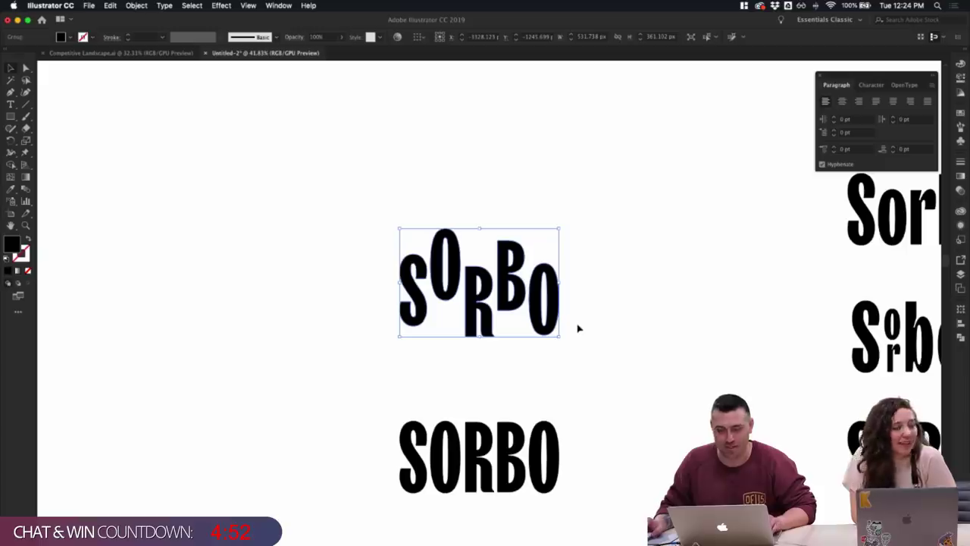
{"action": "left_click", "coordinate": [580, 325]}
- Duplicate the staggered "SORBO" group above the original
{"action": "left_click_drag", "start_coordinate": [596, 329], "coordinate": [381, 247]}
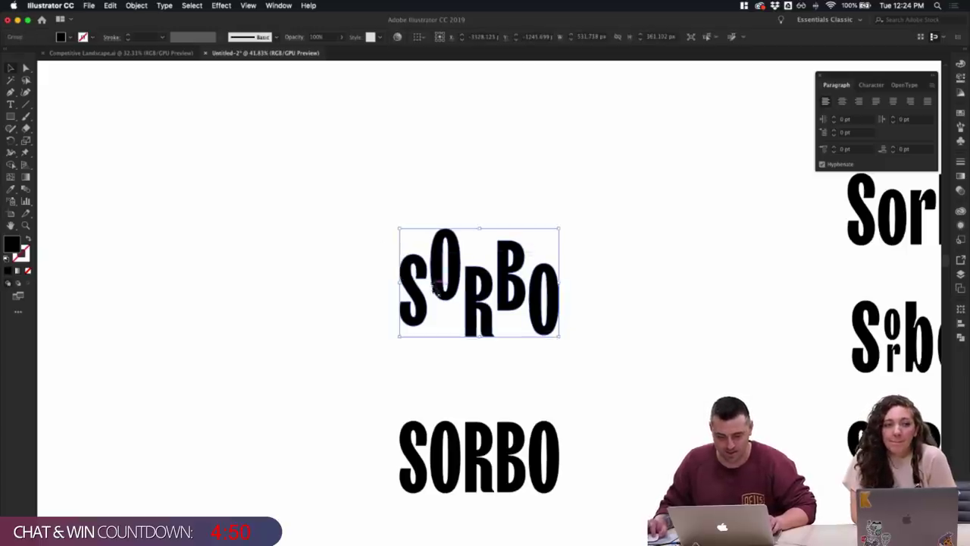
{"action": "left_click_drag", "start_coordinate": [440, 289], "coordinate": [450, 127]}
{"action": "scroll", "coordinate": [629, 158], "scroll_direction": "up", "scroll_amount": 3}
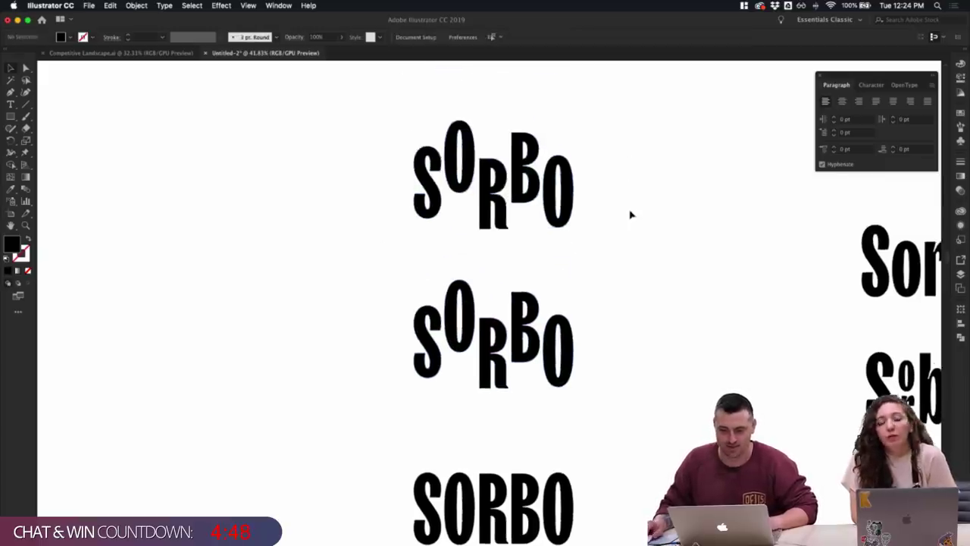
- Add a "LOREM IPSUM" placeholder text to the left of the staggered wordmarks and enlarge it to about 113 pt
{"action": "key", "text": "t"}
{"action": "left_click", "coordinate": [107, 137]}
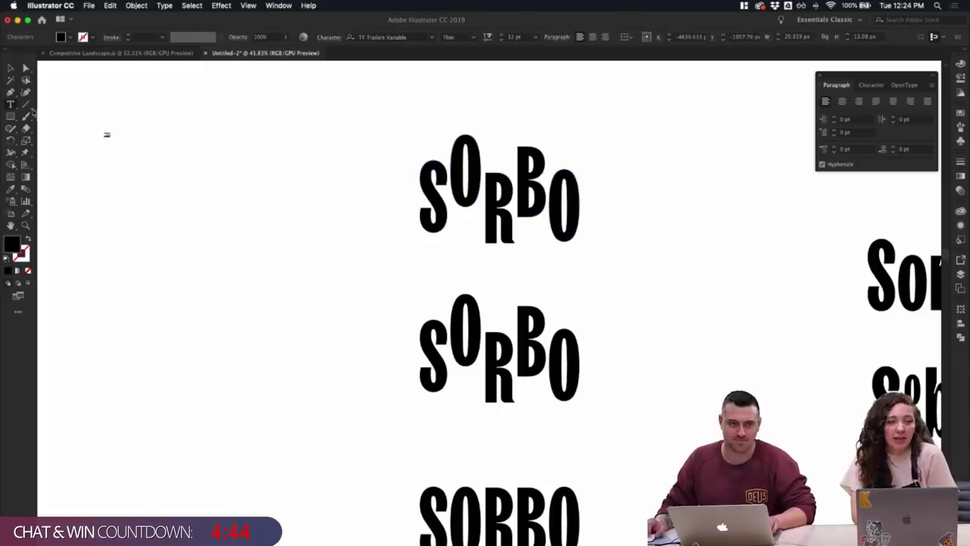
{"action": "left_click", "coordinate": [10, 68]}
{"action": "left_click_drag", "start_coordinate": [111, 139], "coordinate": [227, 212]}
{"action": "left_click", "coordinate": [251, 234]}
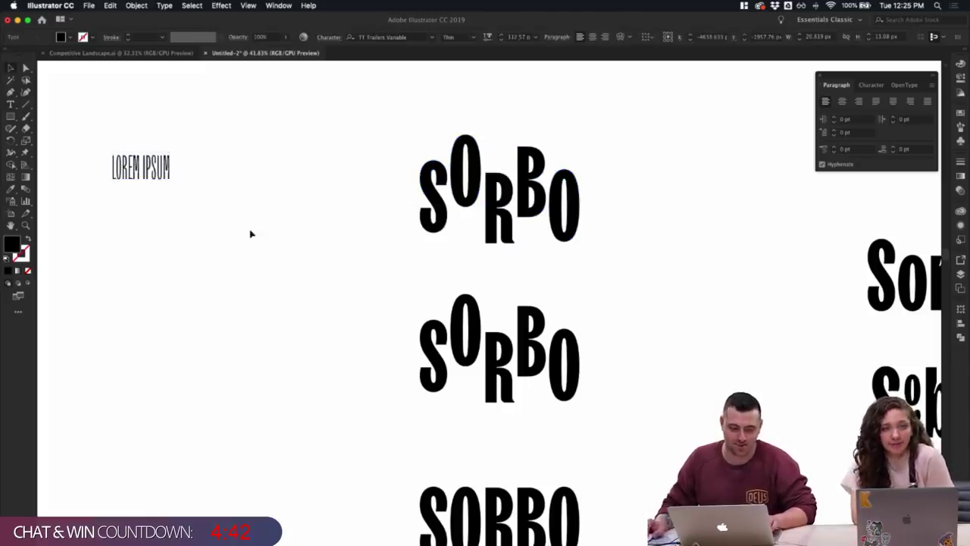
- Draw a black circle about 368 px in diameter below the placeholder text
{"action": "left_click_drag", "start_coordinate": [13, 121], "coordinate": [51, 139]}
{"action": "left_click_drag", "start_coordinate": [189, 236], "coordinate": [260, 329]}
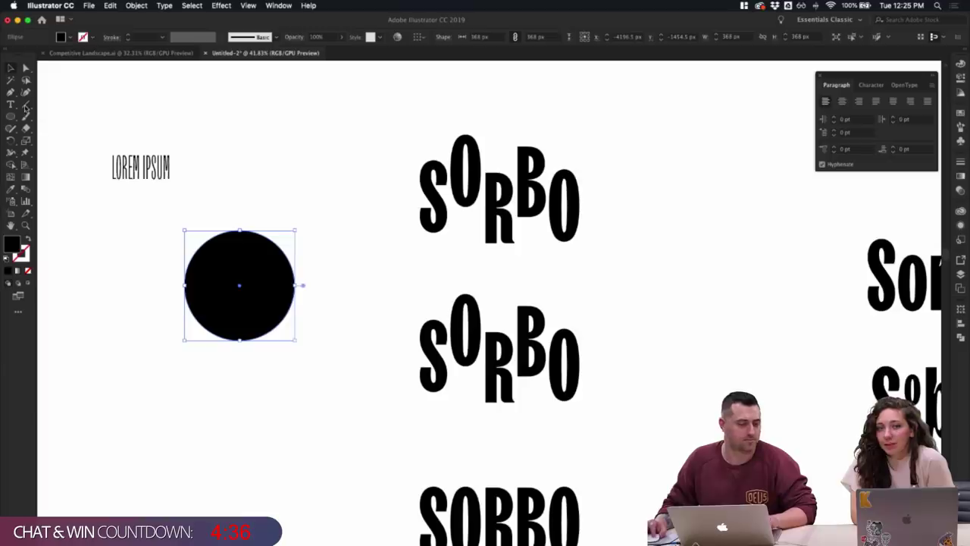
- Try to place vertical type along the circle's edge with the Vertical Type on a Path tool
{"action": "left_click_drag", "start_coordinate": [10, 103], "coordinate": [66, 167]}
{"action": "left_click", "coordinate": [181, 285]}
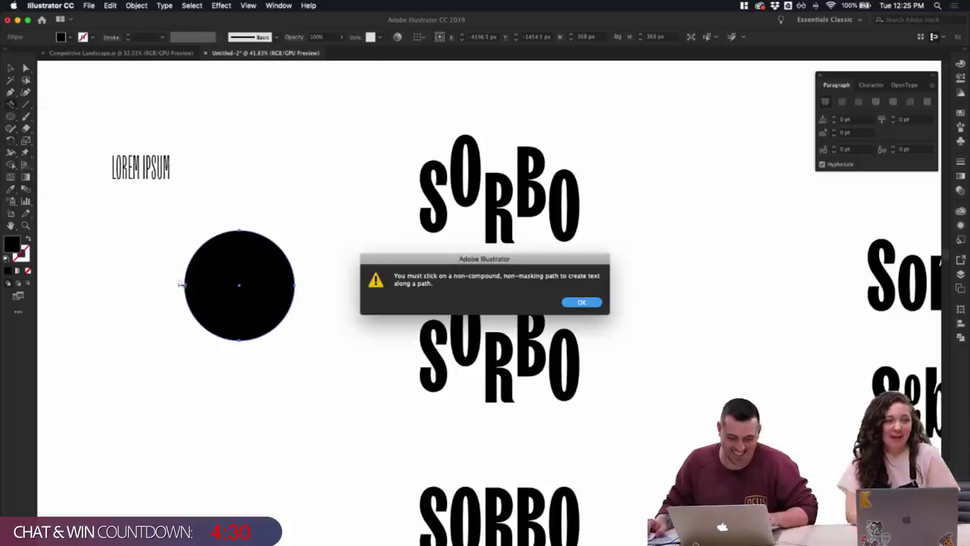
{"action": "left_click", "coordinate": [588, 302]}
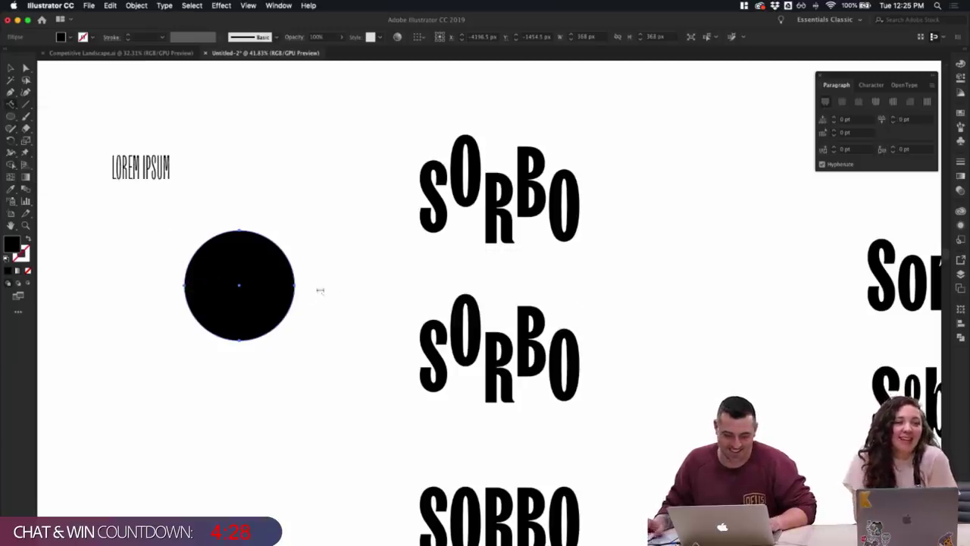
{"action": "left_click", "coordinate": [180, 285]}
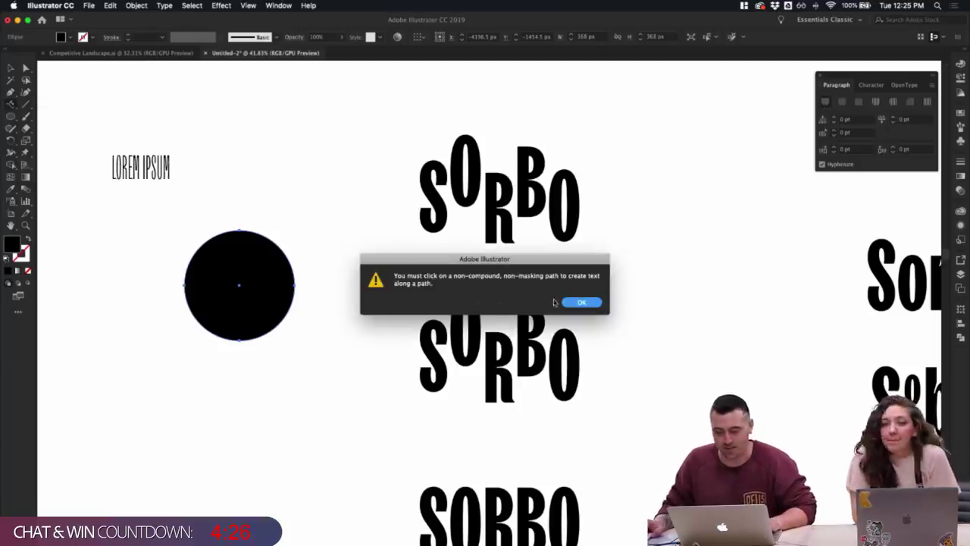
{"action": "left_click", "coordinate": [580, 302]}
- Turn the circle's edge into a text path with the Type on a Path tool and clear its placeholder text
{"action": "left_click", "coordinate": [12, 67]}
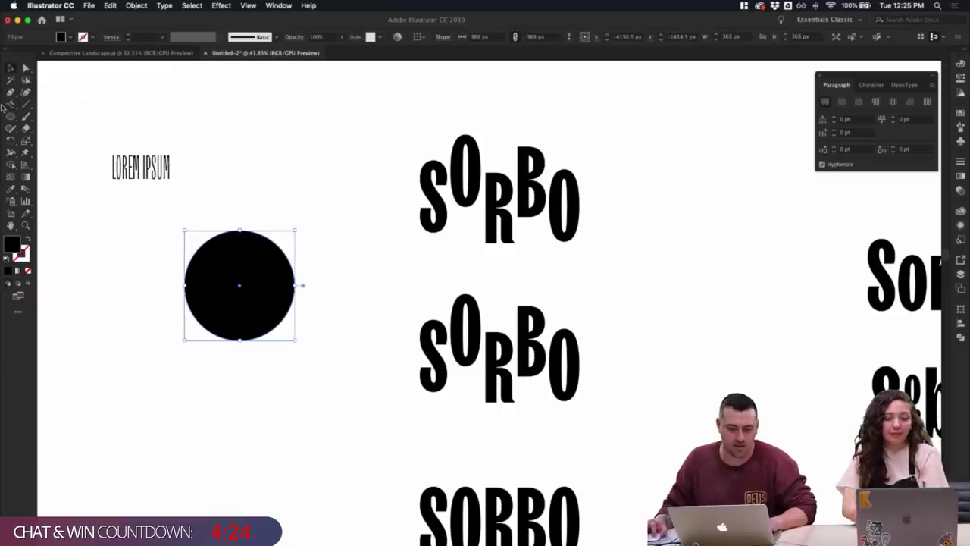
{"action": "left_click", "coordinate": [12, 106]}
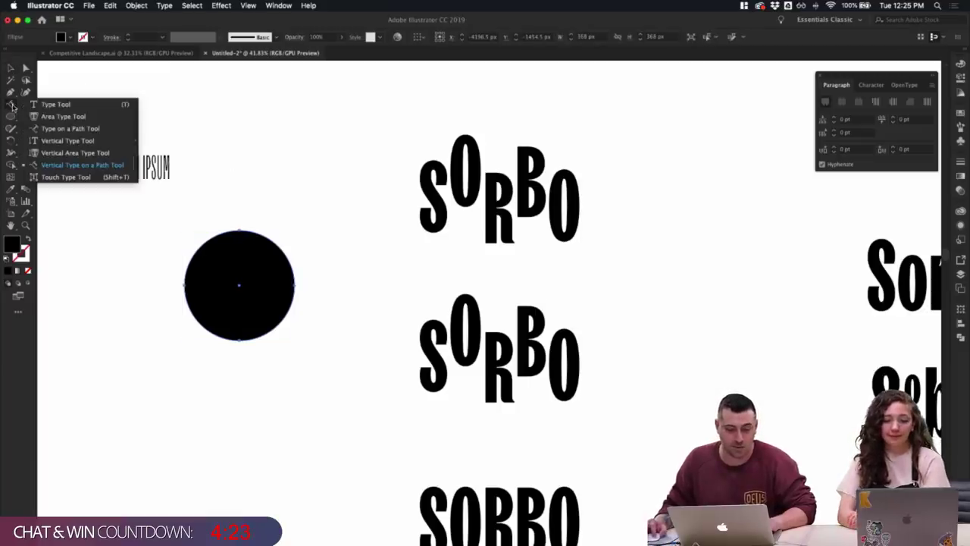
{"action": "left_click", "coordinate": [73, 129]}
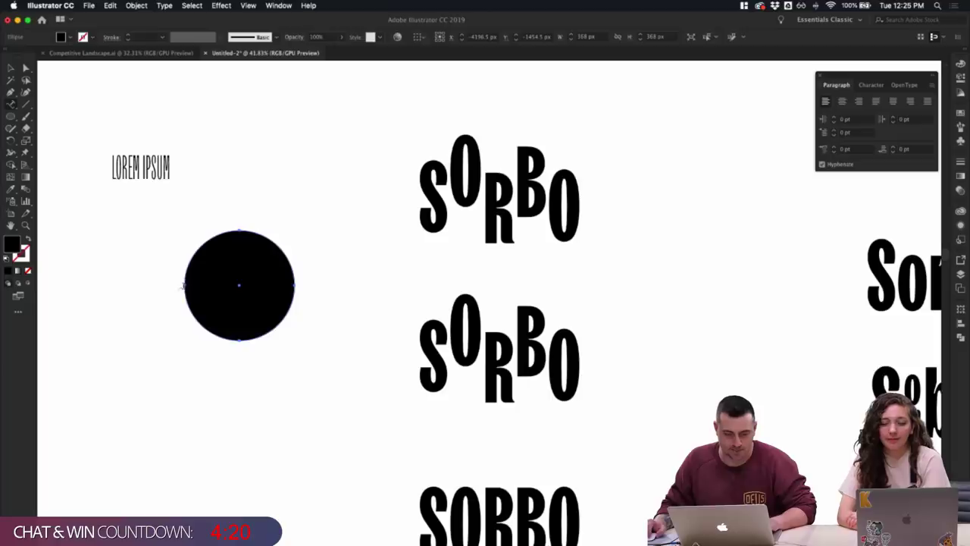
{"action": "left_click", "coordinate": [186, 286]}
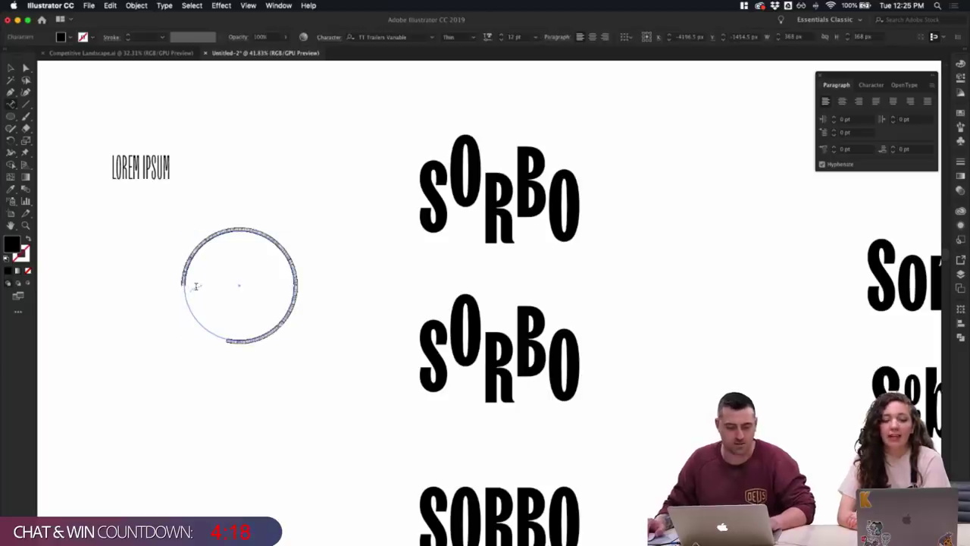
{"action": "key", "text": "BackSpace"}
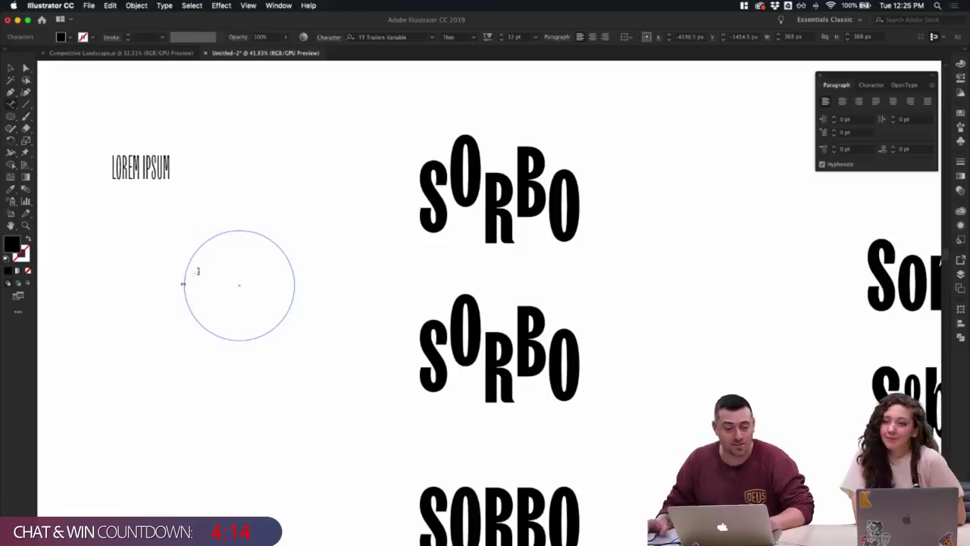
- Set the circular text to 180 pt and enter "SOBRO" along the circle's edge
{"action": "left_click", "coordinate": [503, 36]}
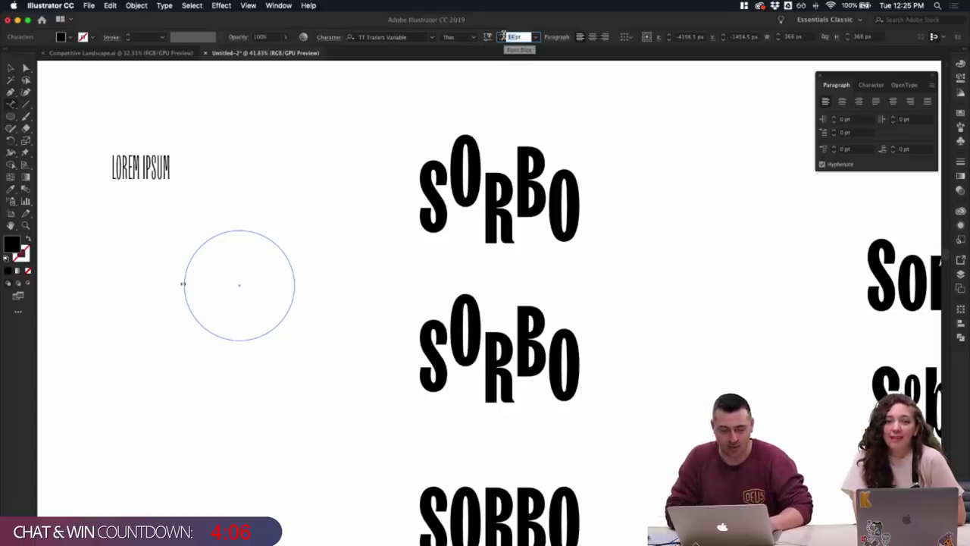
{"action": "left_click", "coordinate": [514, 36]}
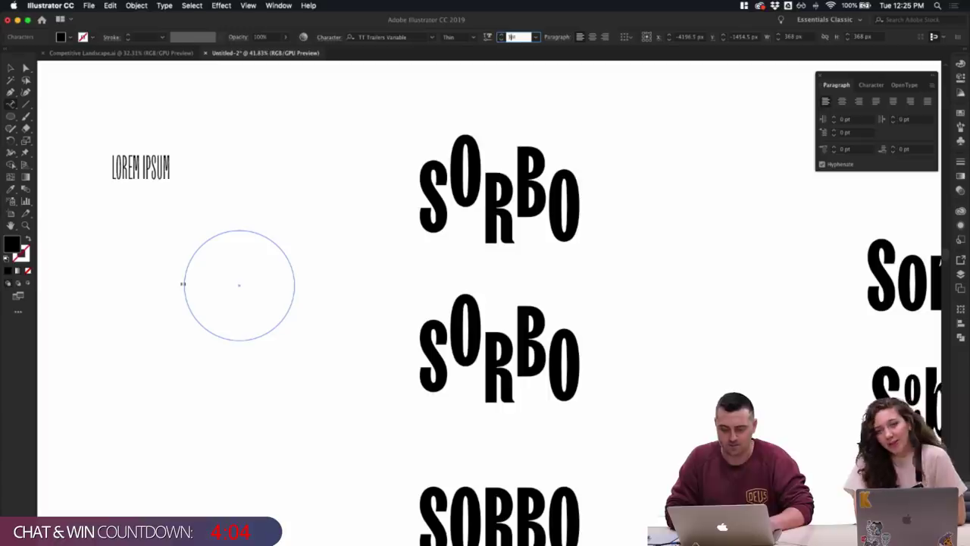
{"action": "type", "text": "80"}
{"action": "key", "text": "Return"}
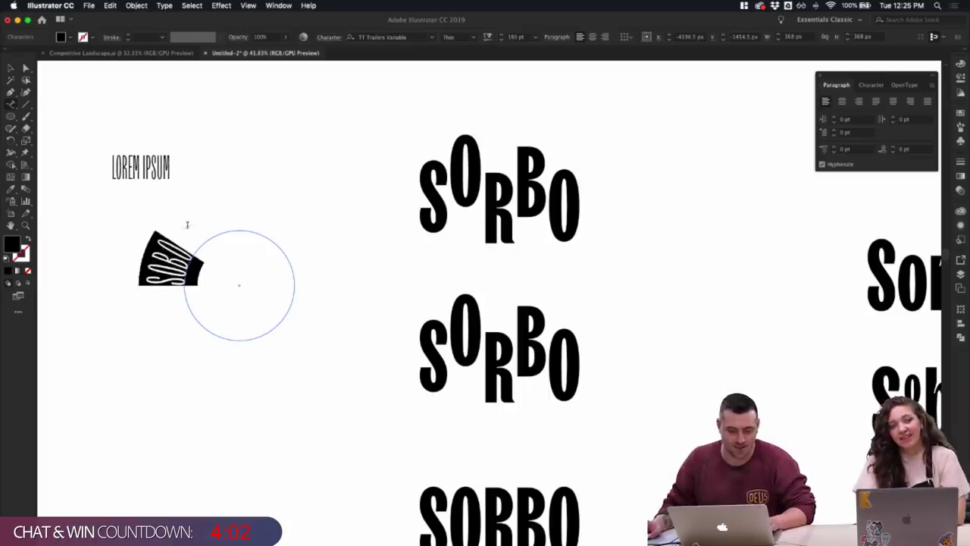
{"action": "left_click", "coordinate": [185, 248]}
{"action": "left_click_drag", "start_coordinate": [198, 265], "coordinate": [203, 262]}
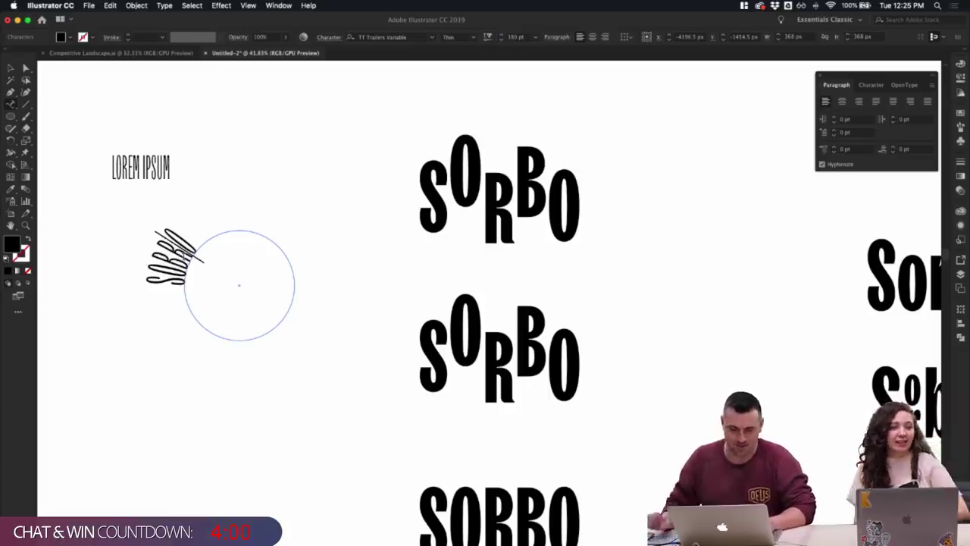
{"action": "left_click", "coordinate": [10, 70]}
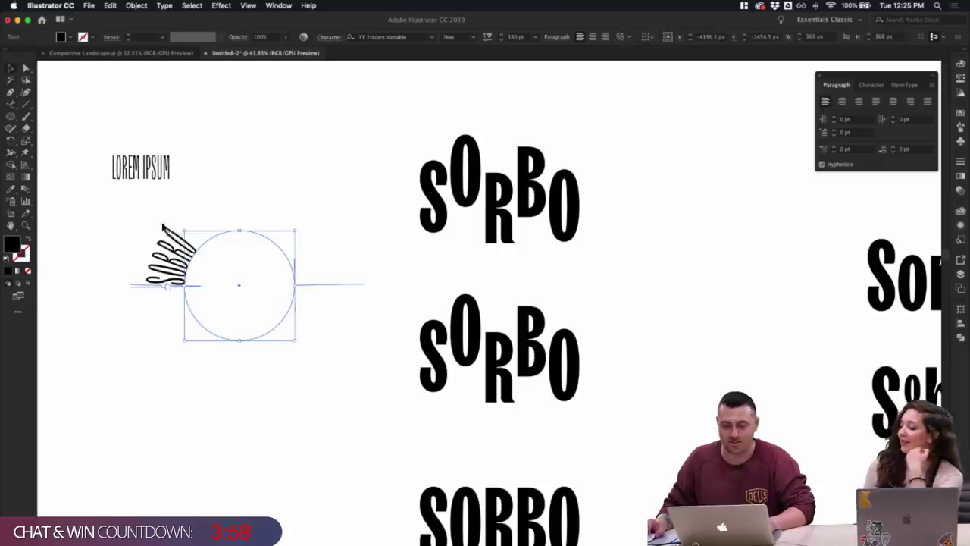
- Set the font size of the curved "SOBRO" text to 72 pt
{"action": "double_click", "coordinate": [193, 260]}
{"action": "key", "text": "super+a"}
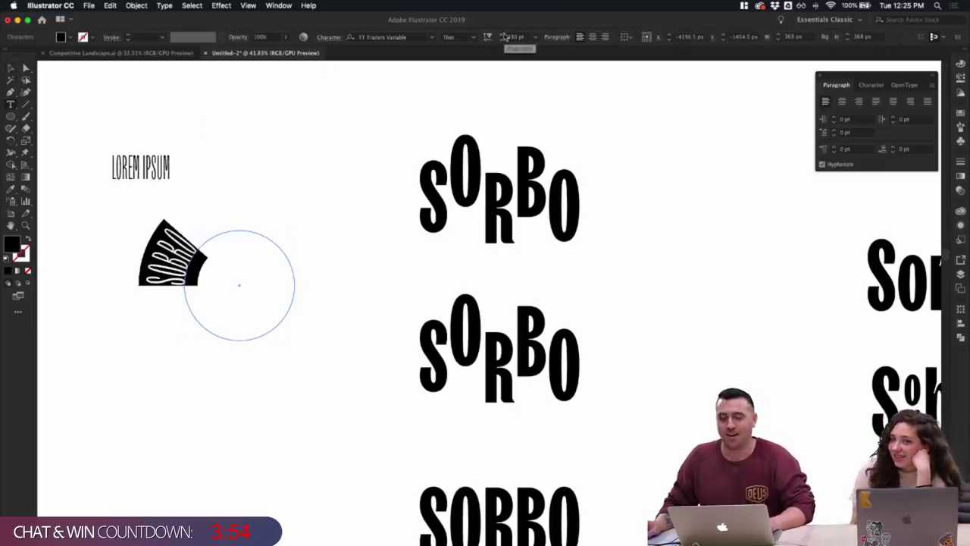
{"action": "left_click", "coordinate": [534, 38]}
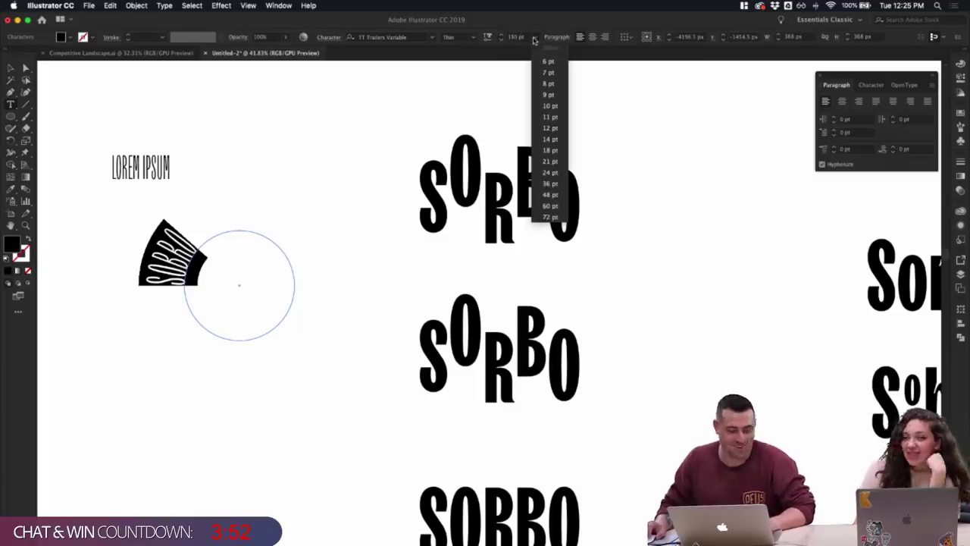
{"action": "left_click", "coordinate": [550, 216]}
{"action": "left_click", "coordinate": [11, 69]}
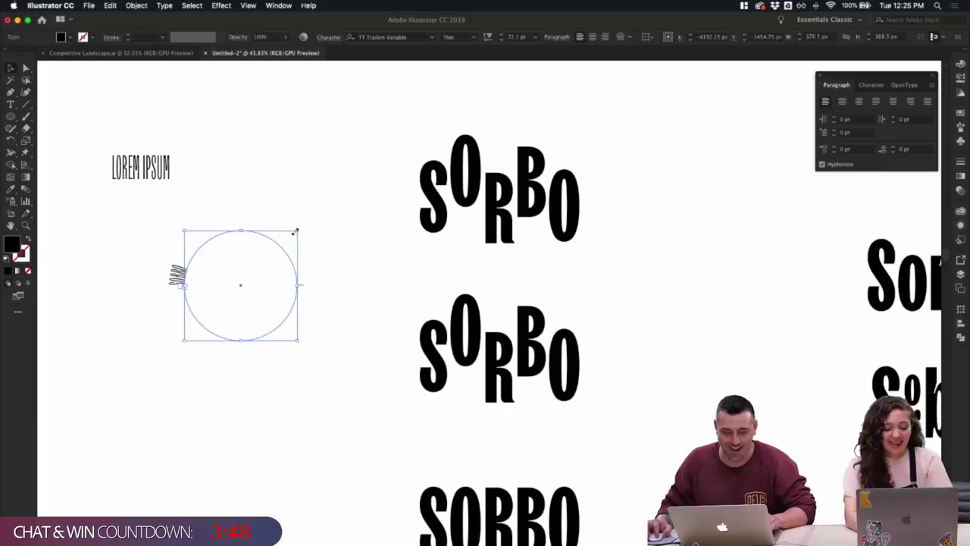
- Scale the circular text object down to about 226 px wide
{"action": "left_click_drag", "start_coordinate": [295, 229], "coordinate": [276, 252]}
{"action": "left_click", "coordinate": [296, 232]}
{"action": "scroll", "coordinate": [296, 232], "scroll_direction": "up", "scroll_amount": 4}
{"action": "scroll", "coordinate": [296, 232], "scroll_direction": "left", "scroll_amount": 4}
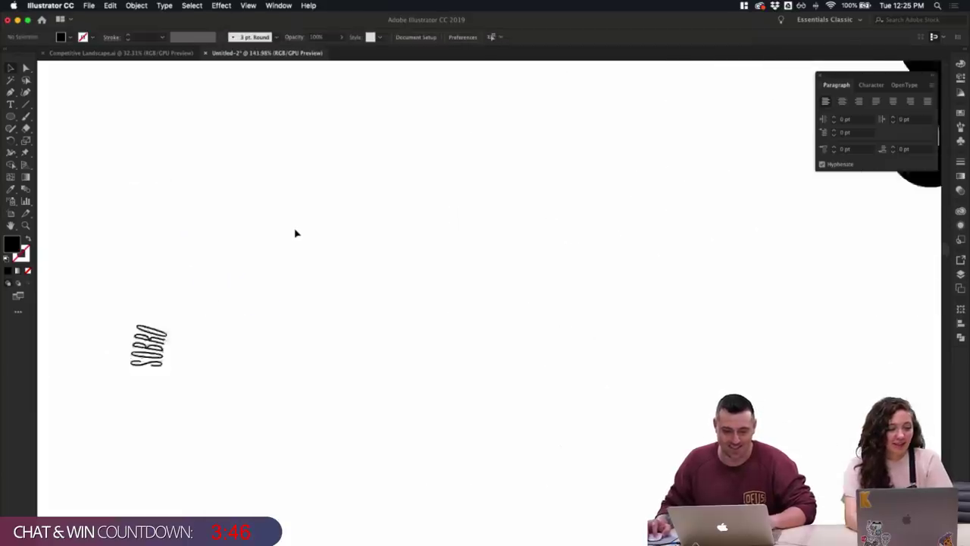
{"action": "scroll", "coordinate": [296, 232], "scroll_direction": "down", "scroll_amount": 2}
{"action": "left_click", "coordinate": [301, 304]}
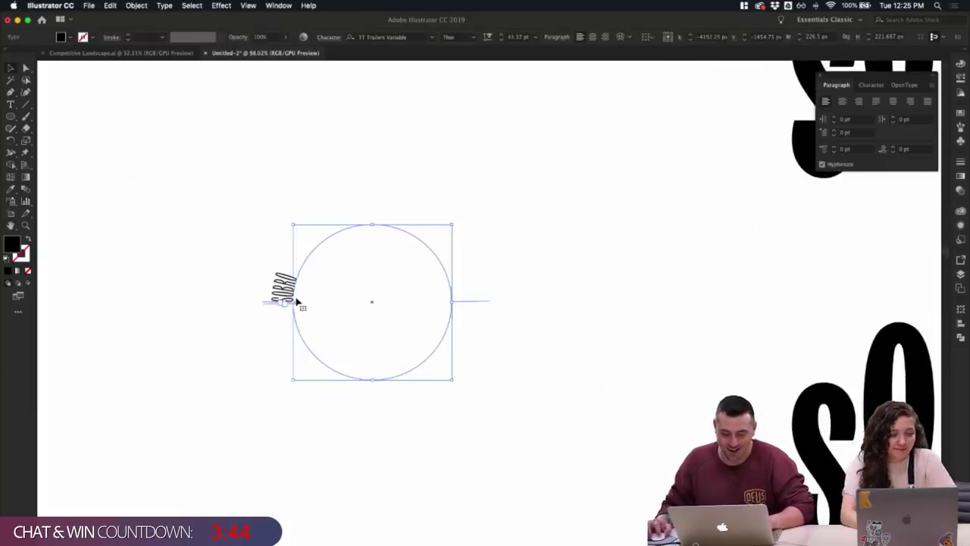
- Change the curved "SOBRO" text to the Bold style of TT Trailers Variable
{"action": "double_click", "coordinate": [297, 301]}
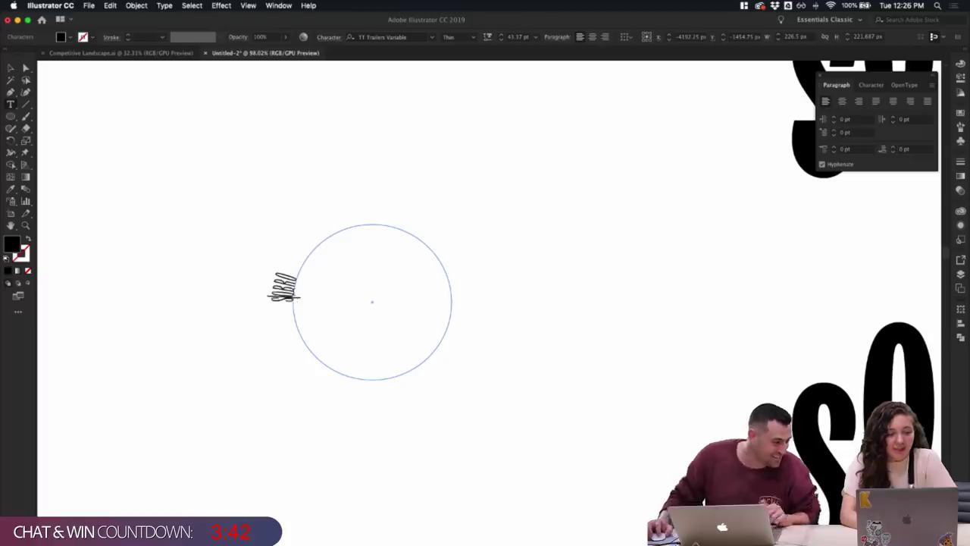
{"action": "key", "text": "super+a"}
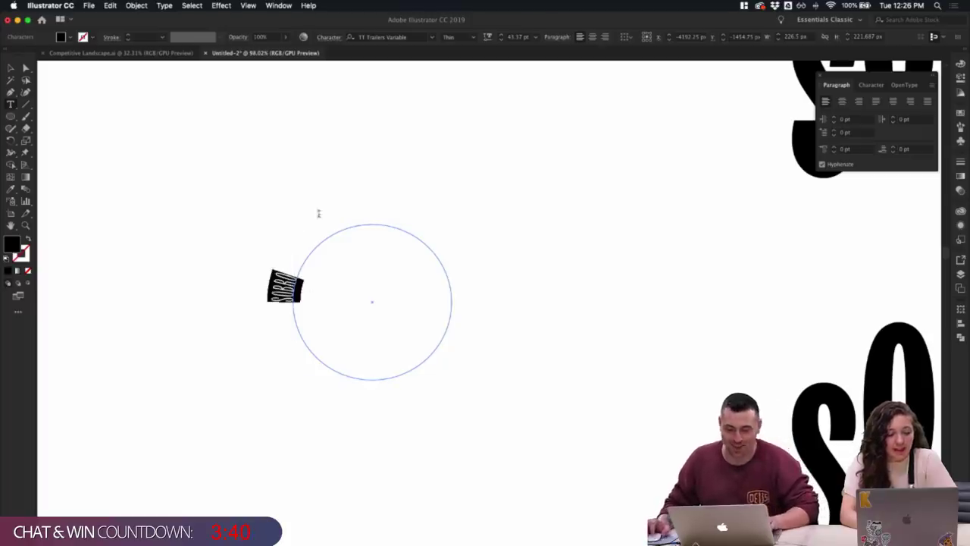
{"action": "left_click", "coordinate": [472, 36]}
{"action": "left_click", "coordinate": [463, 91]}
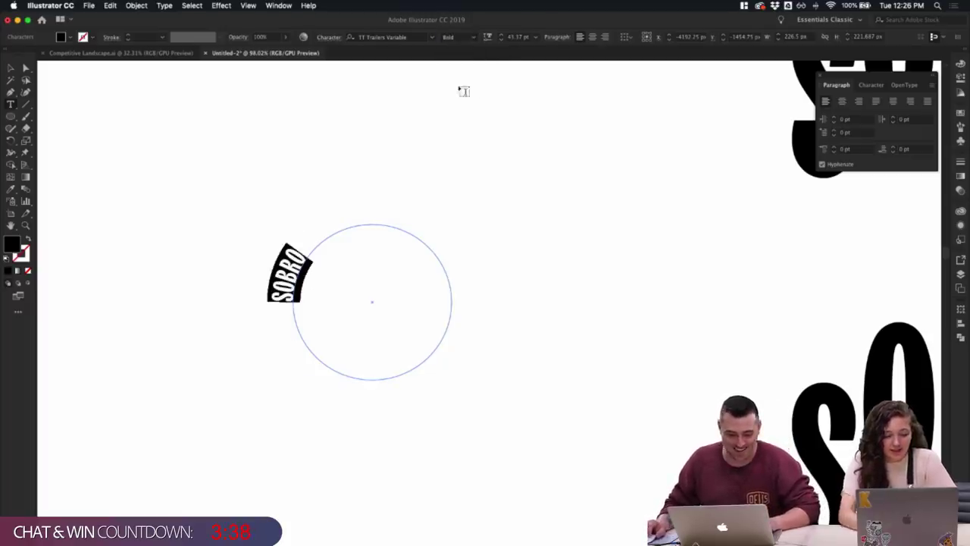
{"action": "key", "text": "Escape"}
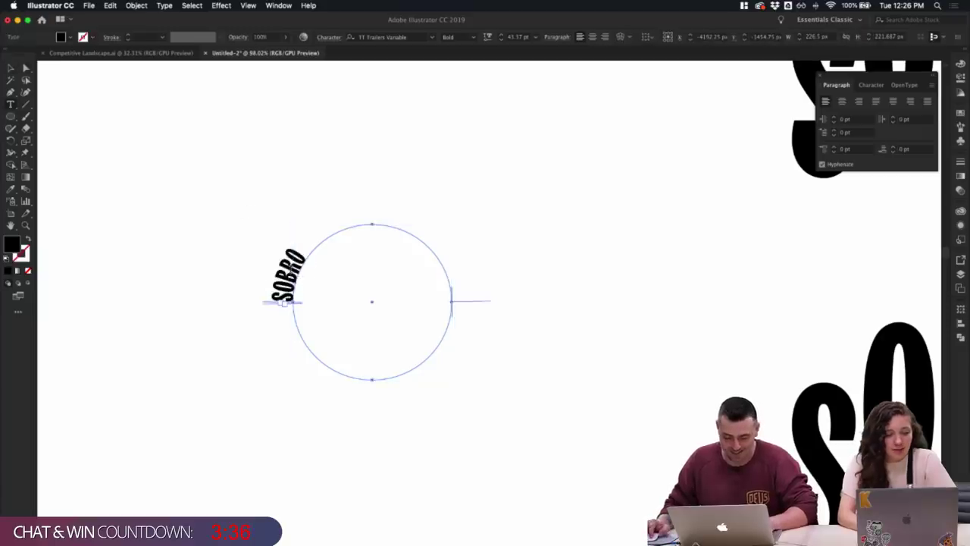
- Set the font size of the curved "SOBRO" text to 172 pt
{"action": "double_click", "coordinate": [297, 279]}
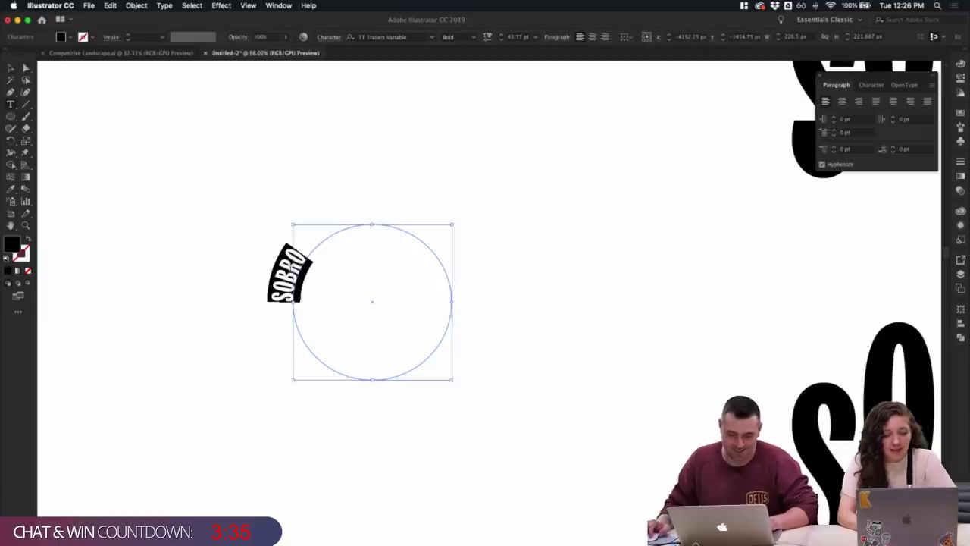
{"action": "left_click", "coordinate": [502, 34]}
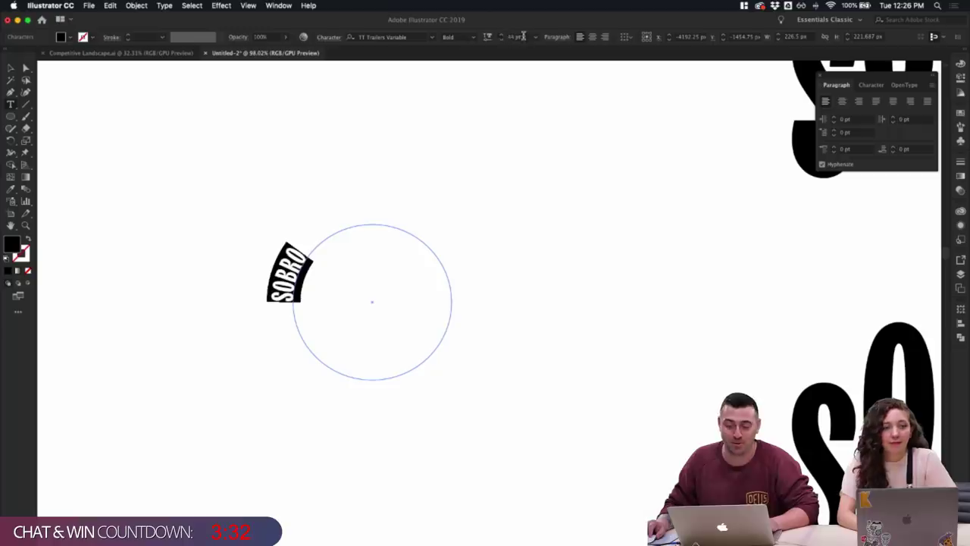
{"action": "left_click_drag", "start_coordinate": [523, 36], "coordinate": [457, 32]}
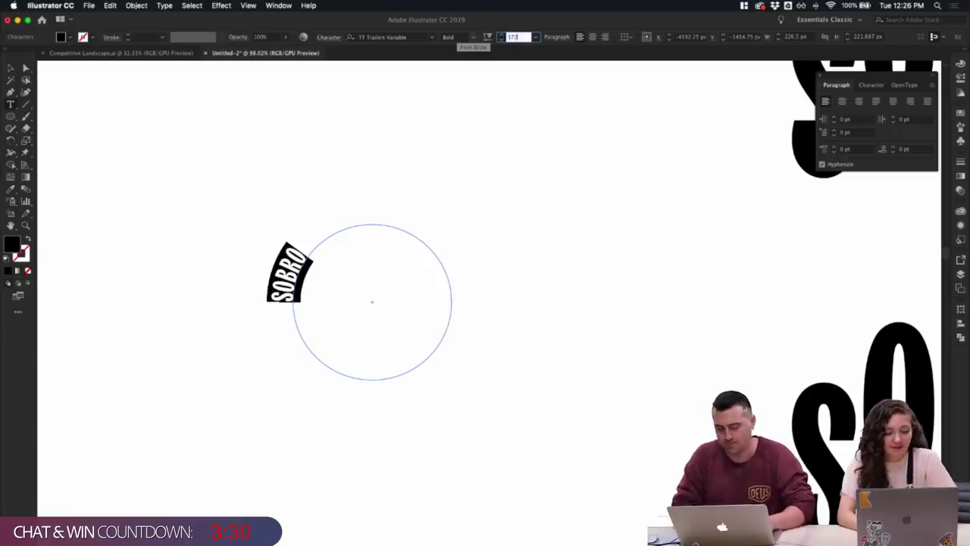
{"action": "type", "text": "172"}
{"action": "key", "text": "Return"}
{"action": "left_click", "coordinate": [12, 66]}
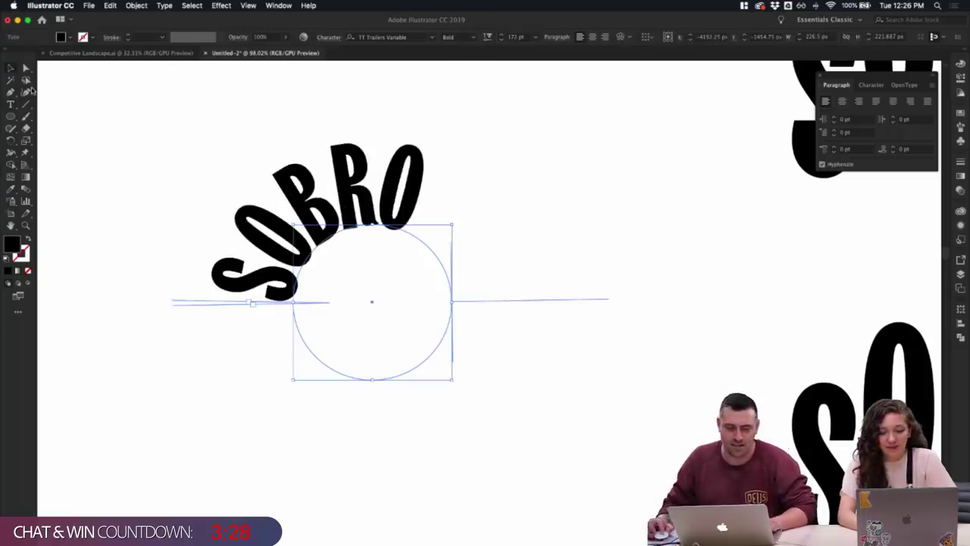
- Try to reposition the "SOBRO" text along the circle using its path handles, then undo the changes
{"action": "left_click", "coordinate": [256, 309]}
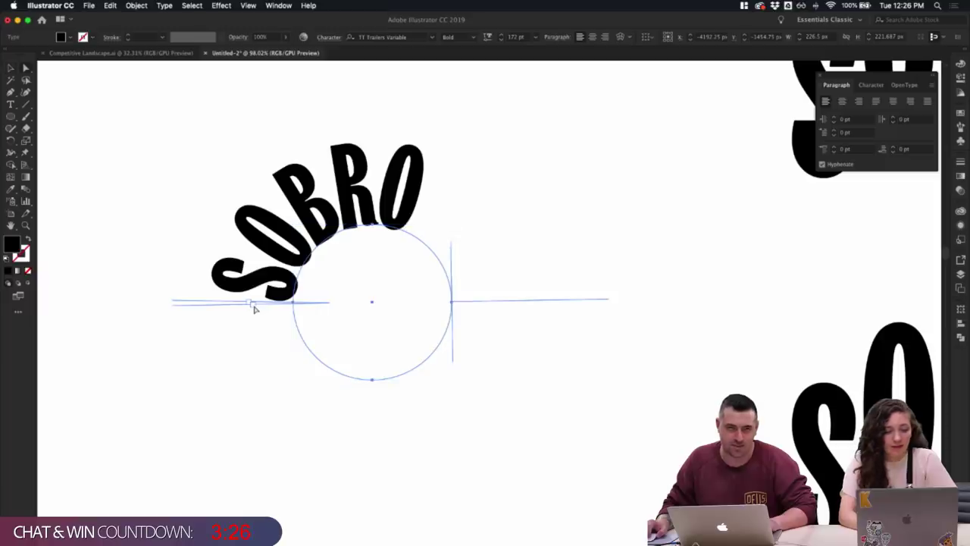
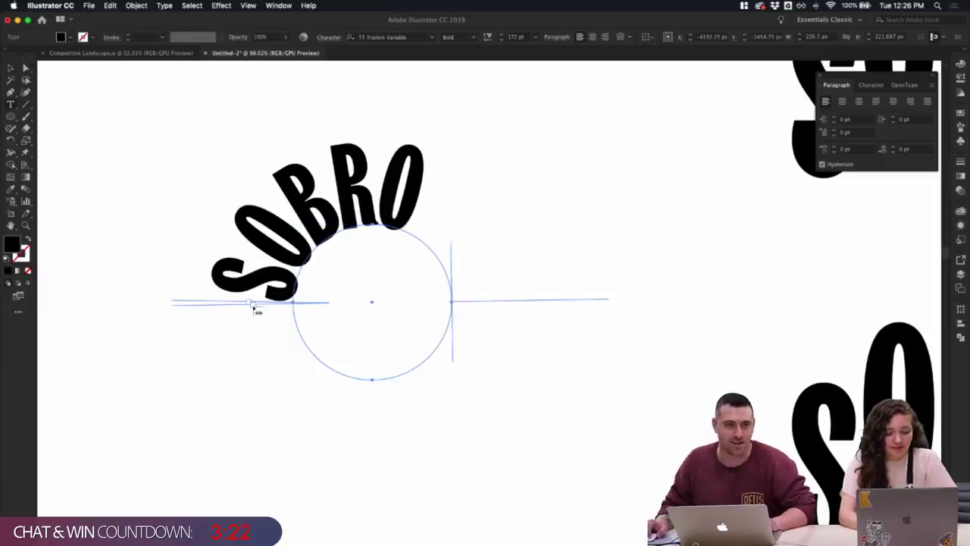
{"action": "left_click", "coordinate": [308, 247]}
{"action": "key", "text": "super+z"}
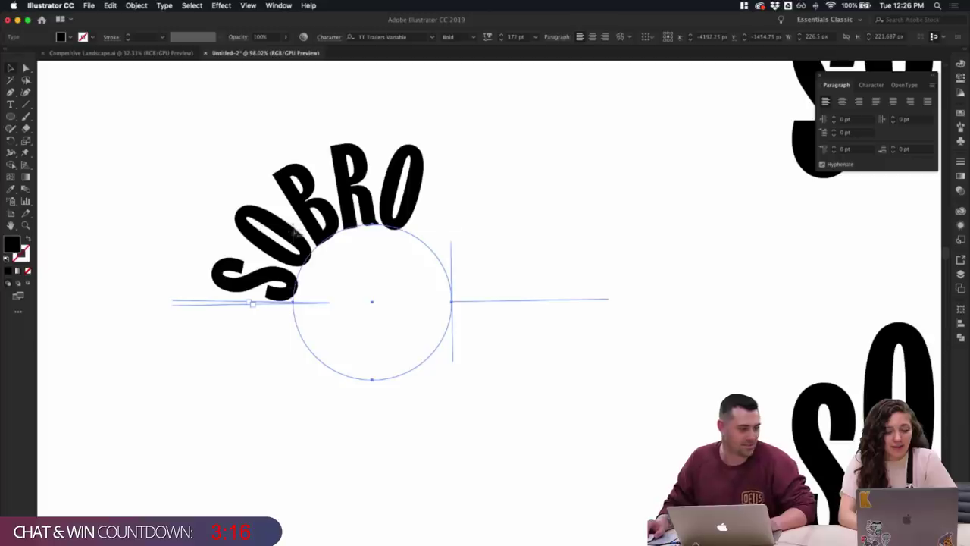
{"action": "left_click_drag", "start_coordinate": [306, 250], "coordinate": [469, 324]}
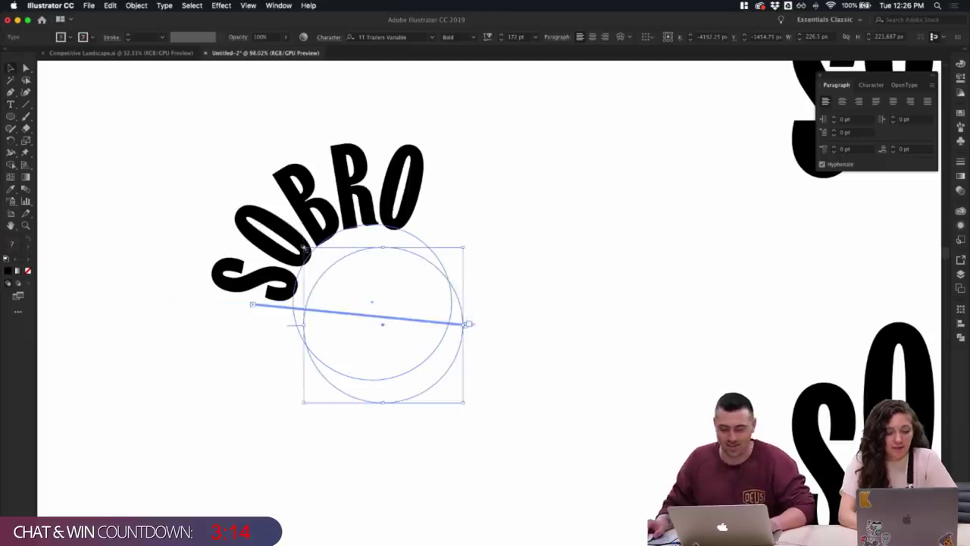
{"action": "key", "text": "super+z"}
{"action": "left_click", "coordinate": [11, 69]}
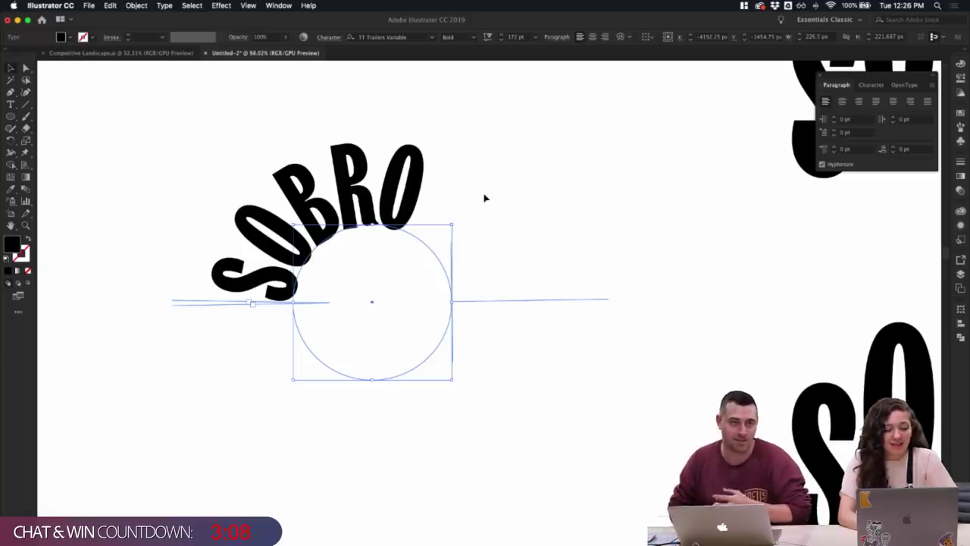
{"action": "double_click", "coordinate": [412, 213]}
{"action": "key", "text": "super+a"}
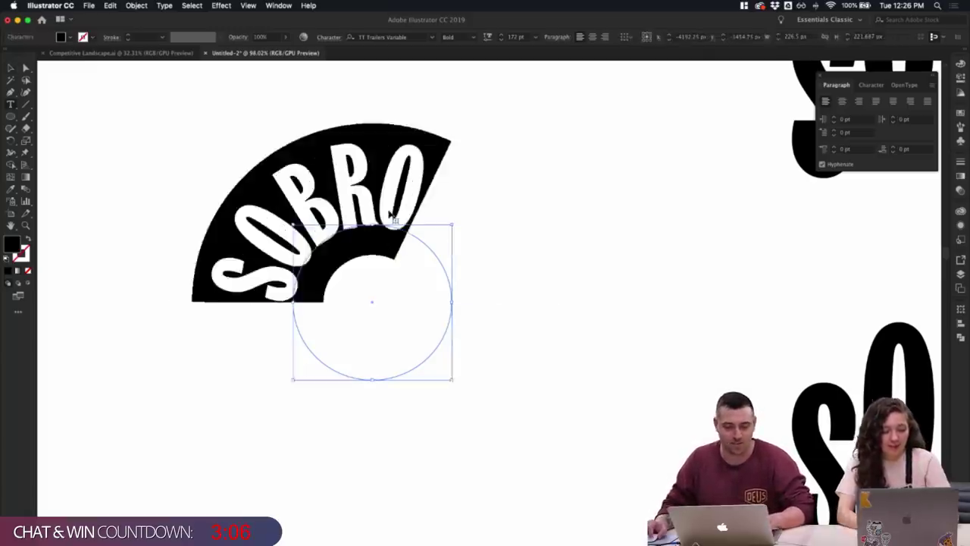
{"action": "left_click", "coordinate": [519, 36]}
{"action": "type", "text": "172"}
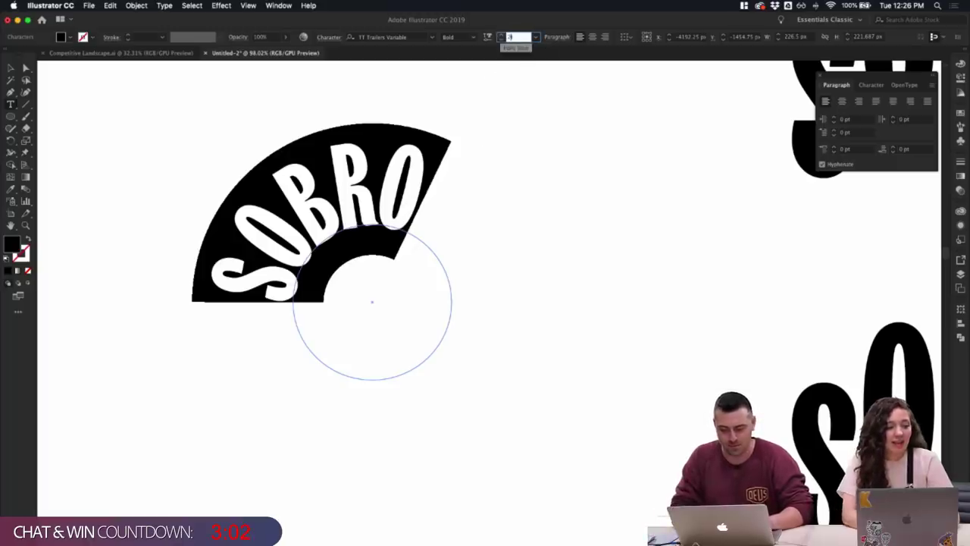
{"action": "key", "text": "Return"}
{"action": "left_click", "coordinate": [427, 152]}
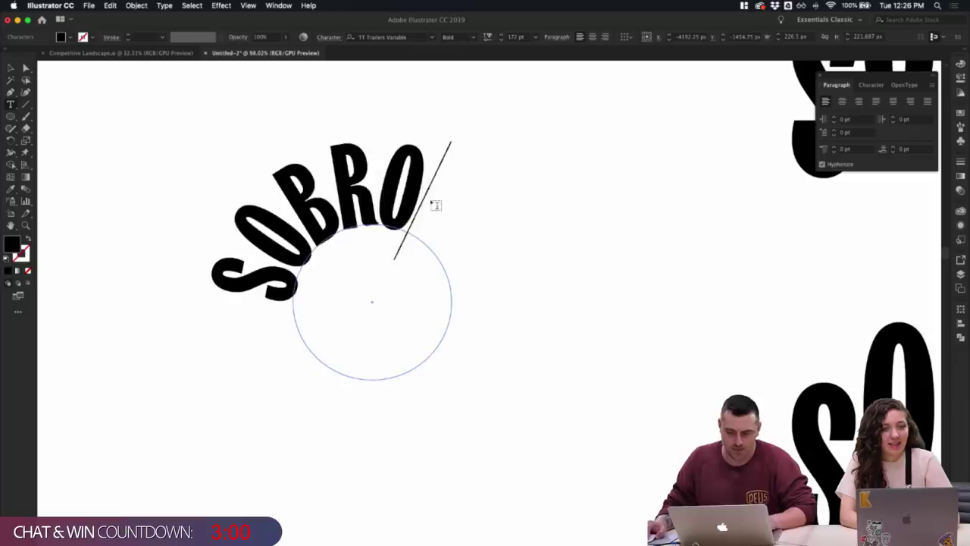
{"action": "left_click_drag", "start_coordinate": [431, 200], "coordinate": [232, 191]}
{"action": "key", "text": "super+z"}
{"action": "left_click", "coordinate": [11, 68]}
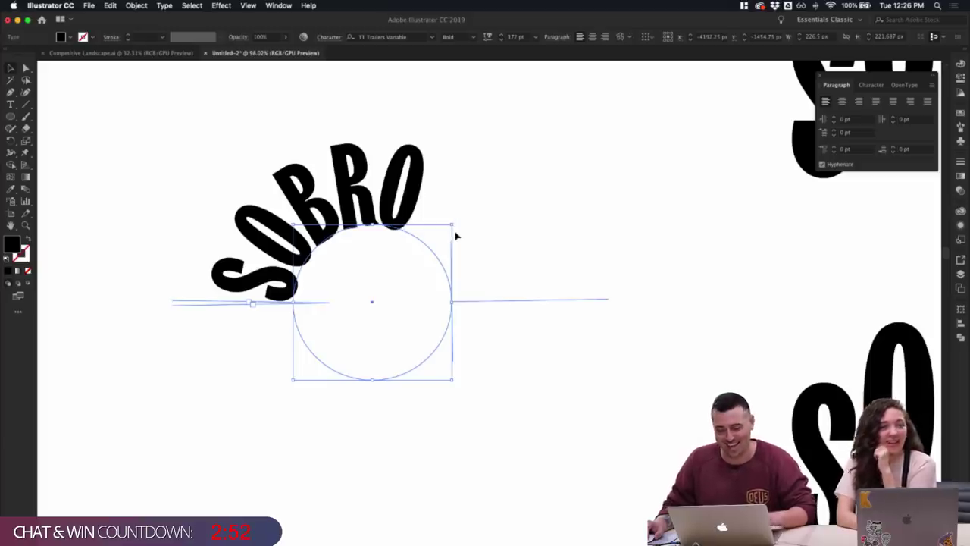
- Shrink the circular text object to about 120 px wide and enlarge its "SOBRO" lettering to 112 pt
{"action": "left_click_drag", "start_coordinate": [453, 225], "coordinate": [414, 257]}
{"action": "double_click", "coordinate": [392, 254]}
{"action": "key", "text": "super+a"}
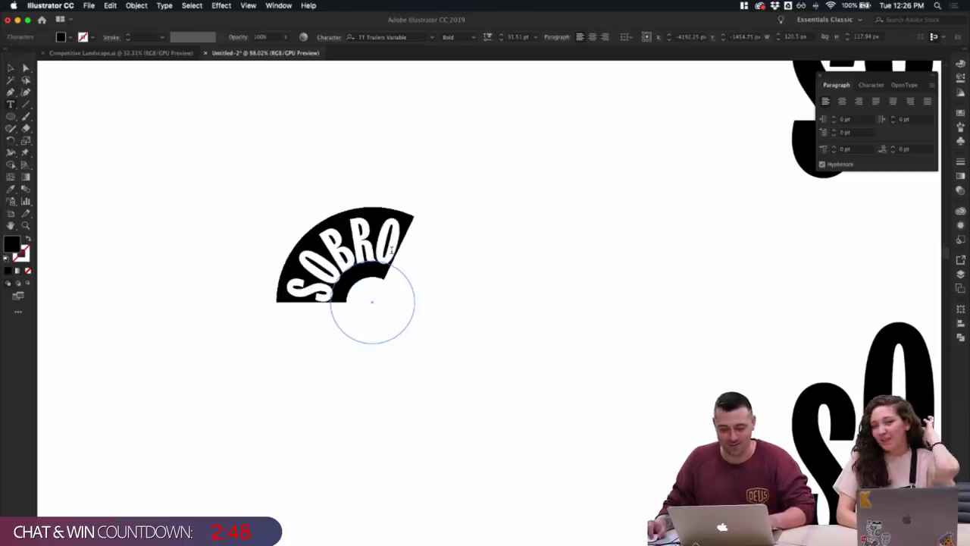
{"action": "left_click", "coordinate": [501, 35]}
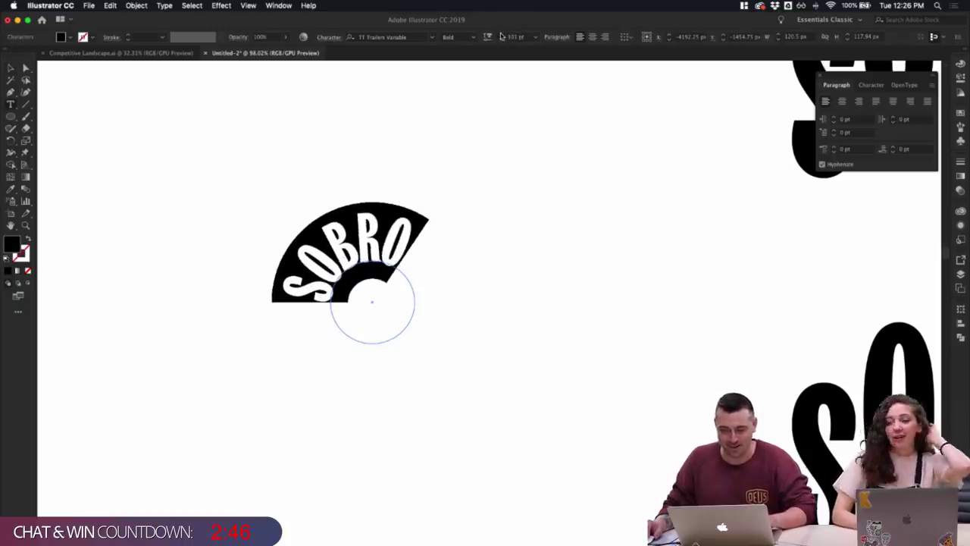
{"action": "left_click", "coordinate": [501, 34]}
{"action": "left_click", "coordinate": [501, 35]}
{"action": "left_click", "coordinate": [501, 35]}
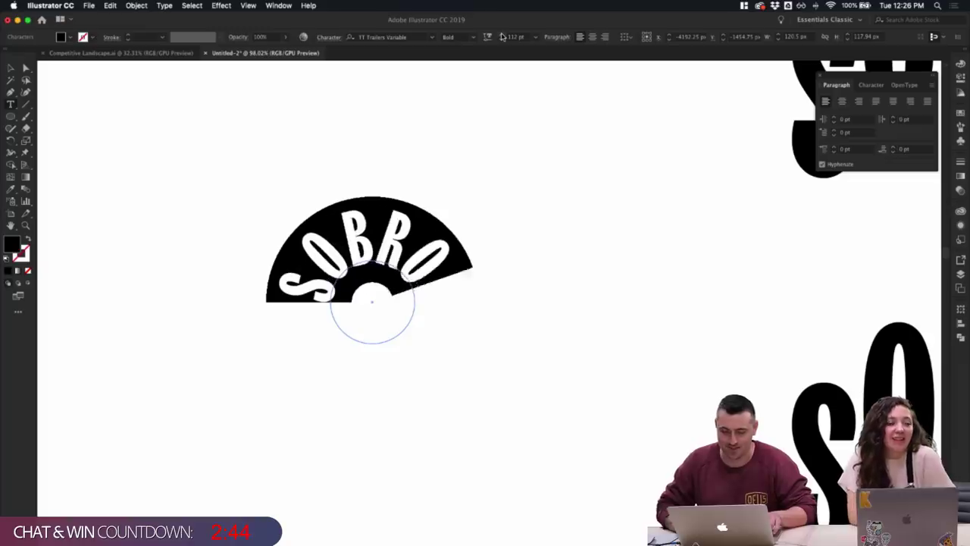
- Increase the font size of the circular "SOBRO" text to 199 pt
{"action": "left_click", "coordinate": [501, 36]}
{"action": "left_click", "coordinate": [501, 36]}
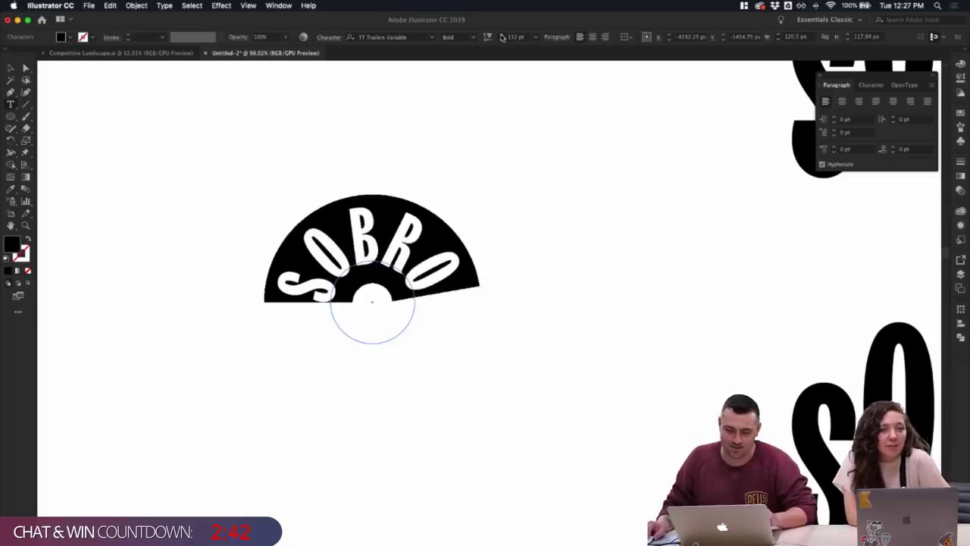
{"action": "left_click", "coordinate": [501, 36]}
{"action": "left_click", "coordinate": [500, 36]}
{"action": "left_click", "coordinate": [501, 36]}
{"action": "left_click", "coordinate": [501, 36]}
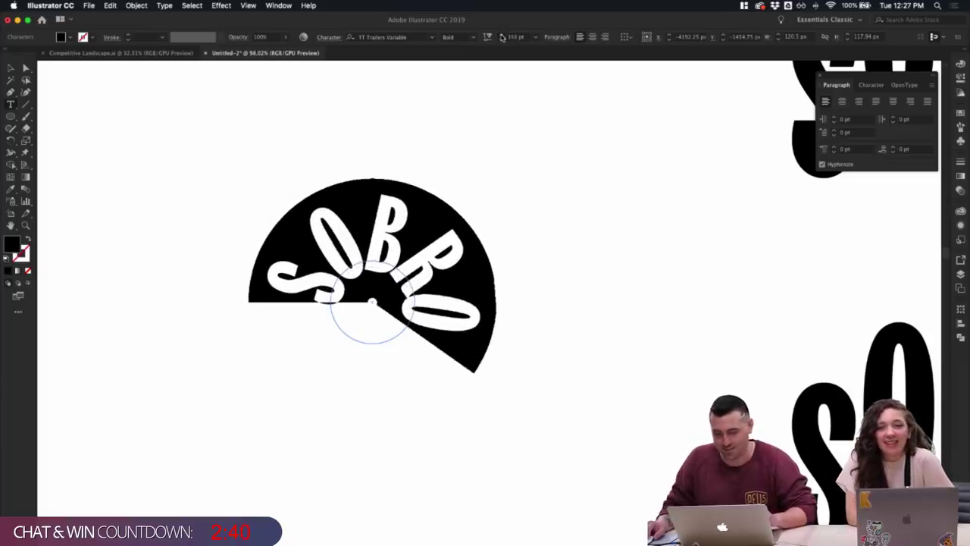
{"action": "left_click", "coordinate": [500, 36]}
{"action": "left_click", "coordinate": [501, 35]}
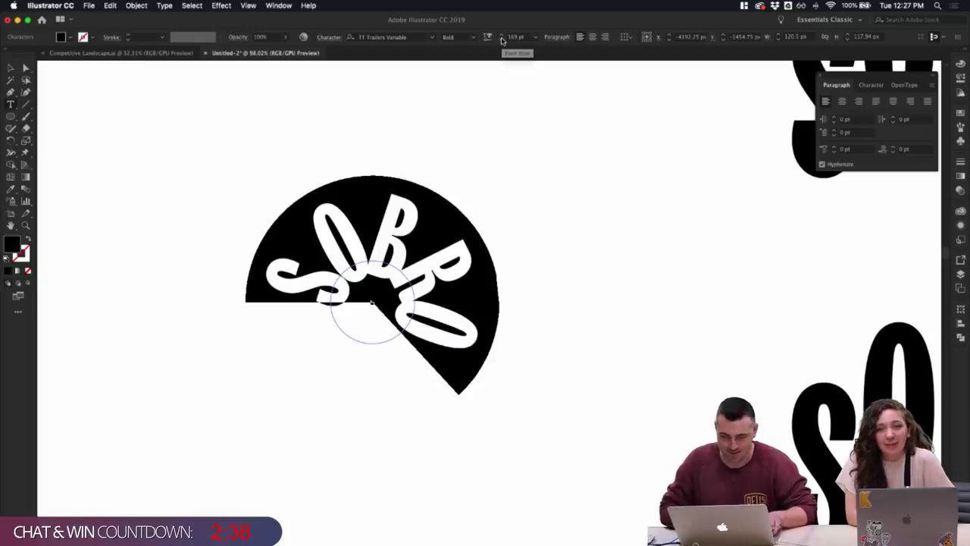
{"action": "left_click", "coordinate": [501, 36]}
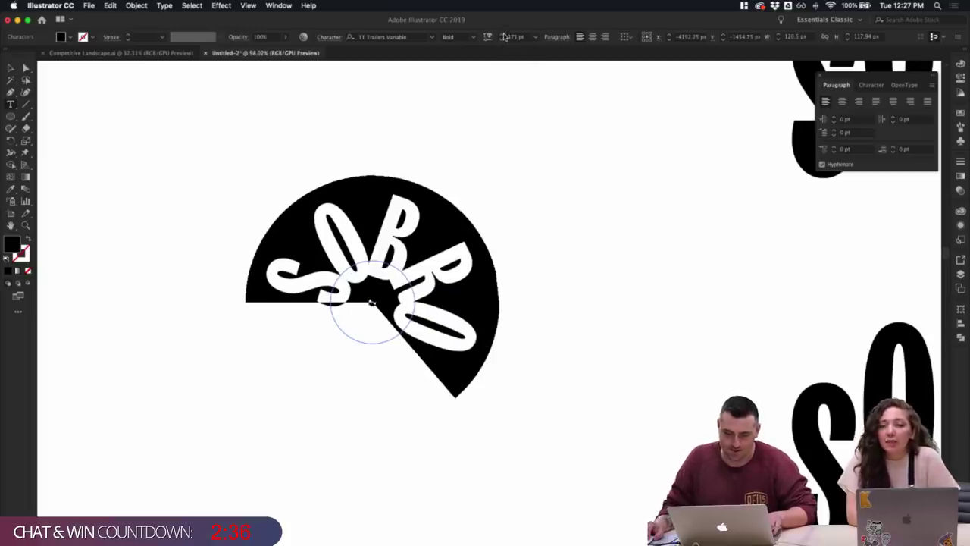
{"action": "left_click", "coordinate": [502, 35]}
{"action": "left_click", "coordinate": [502, 35]}
{"action": "left_click", "coordinate": [502, 35]}
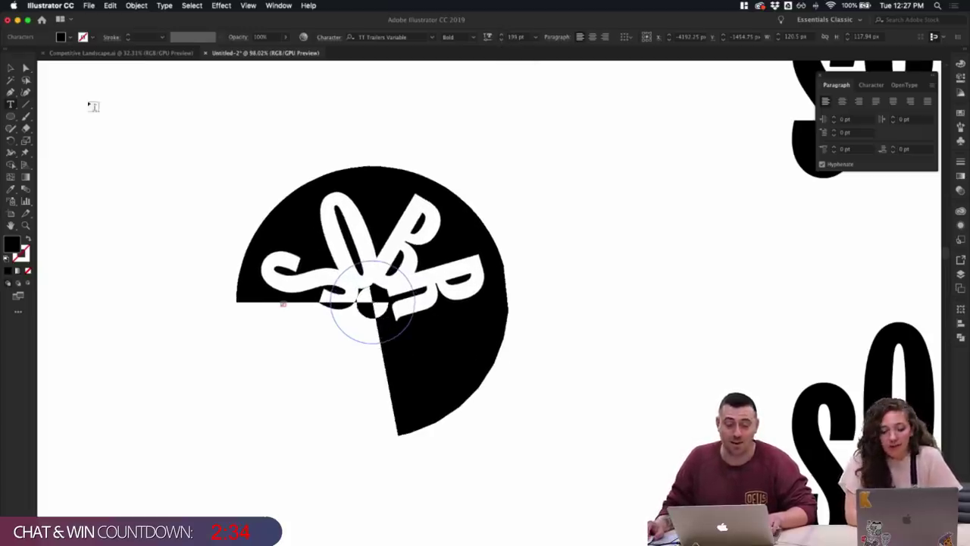
- Try to enlarge the circular path carrying the "SOBRO" text, then undo the change
{"action": "left_click", "coordinate": [11, 69]}
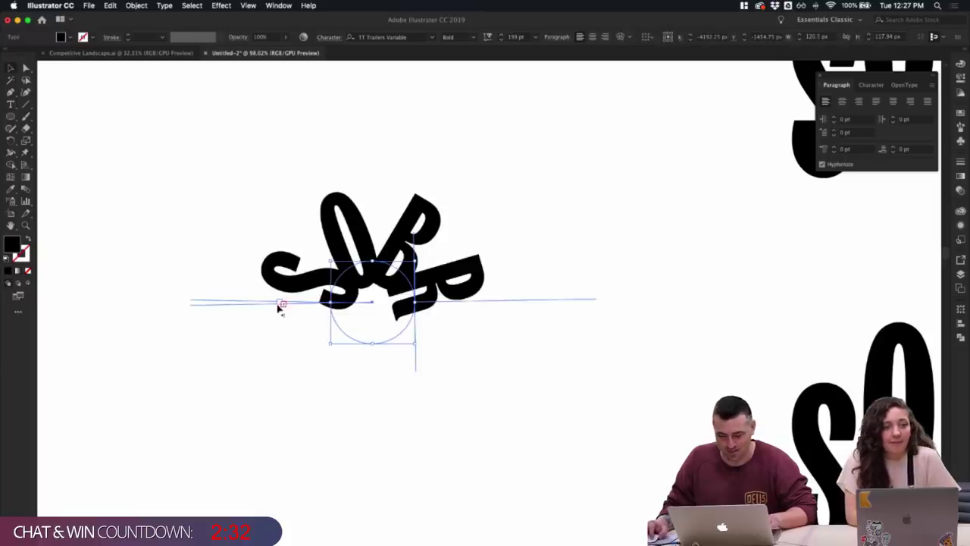
{"action": "key", "text": "super+z"}
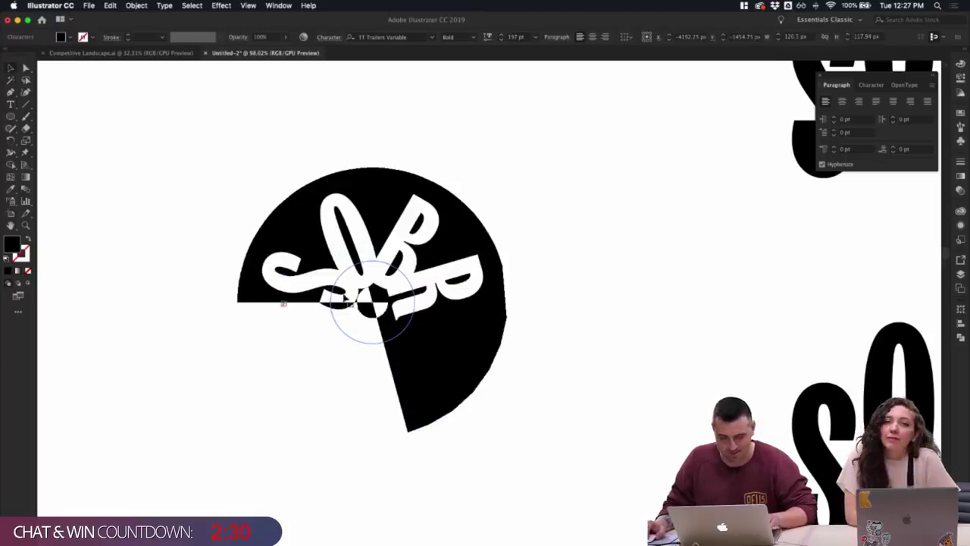
{"action": "left_click", "coordinate": [345, 298]}
{"action": "left_click_drag", "start_coordinate": [414, 260], "coordinate": [444, 248]}
{"action": "key", "text": "super+z"}
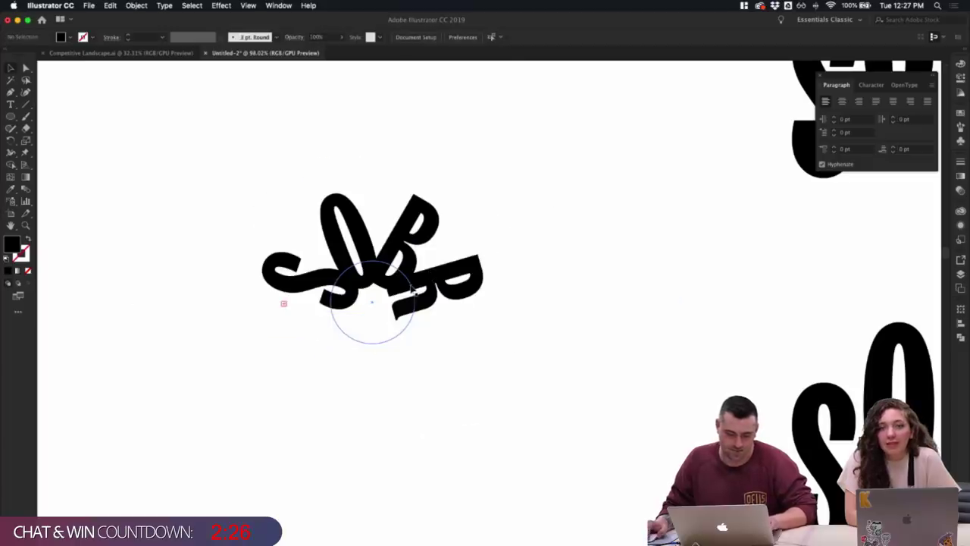
{"action": "key", "text": "super+shift+z"}
{"action": "key", "text": "super+shift+z"}
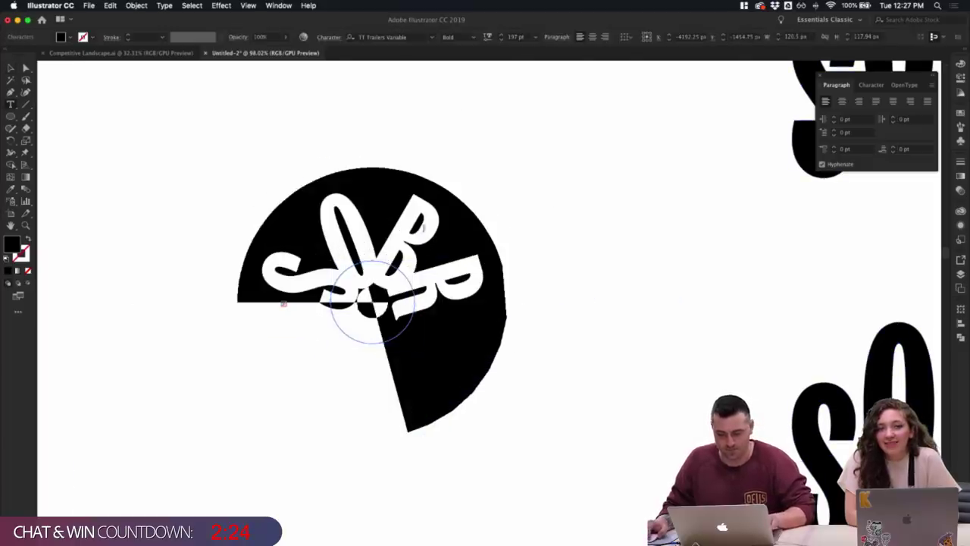
- Set the circular "SOBRO" text to 194 pt and widen its tracking until the letters spread evenly around the whole circle
{"action": "left_click", "coordinate": [500, 39]}
{"action": "left_click", "coordinate": [501, 39]}
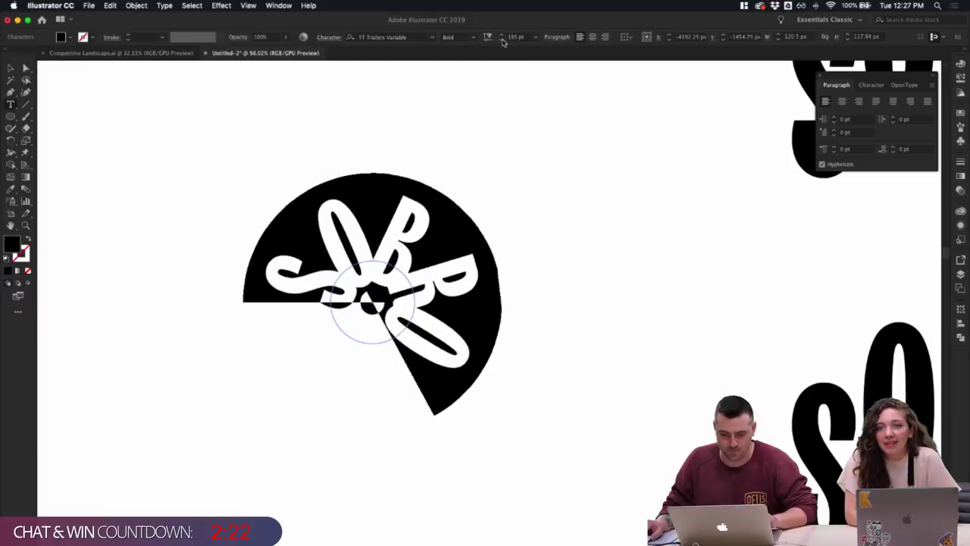
{"action": "left_click", "coordinate": [500, 40]}
{"action": "key", "text": "alt+Right"}
{"action": "key", "text": "alt+Right"}
{"action": "key", "text": "alt+Right"}
{"action": "key", "text": "alt+Right"}
{"action": "key", "text": "alt+Right"}
{"action": "key", "text": "alt+Right"}
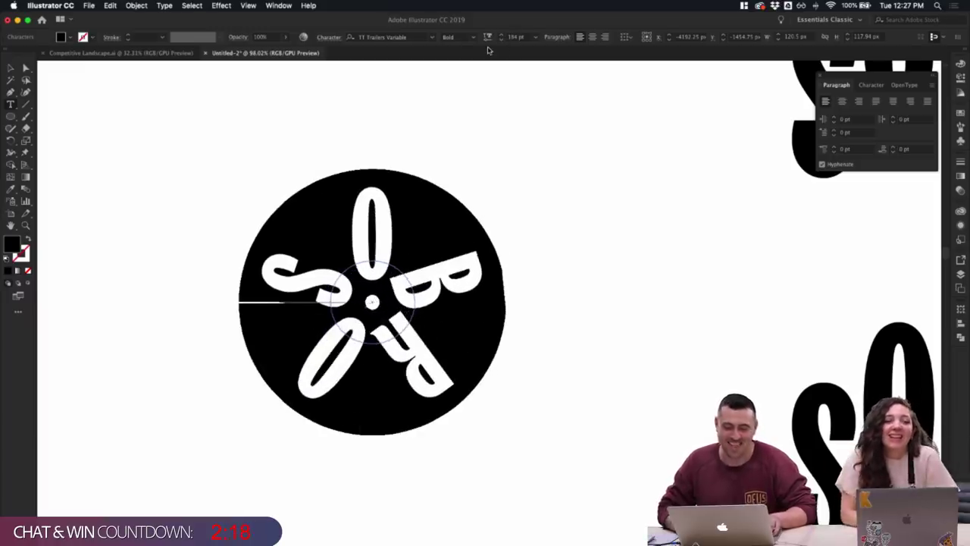
{"action": "left_click", "coordinate": [11, 68]}
{"action": "left_click", "coordinate": [214, 75]}
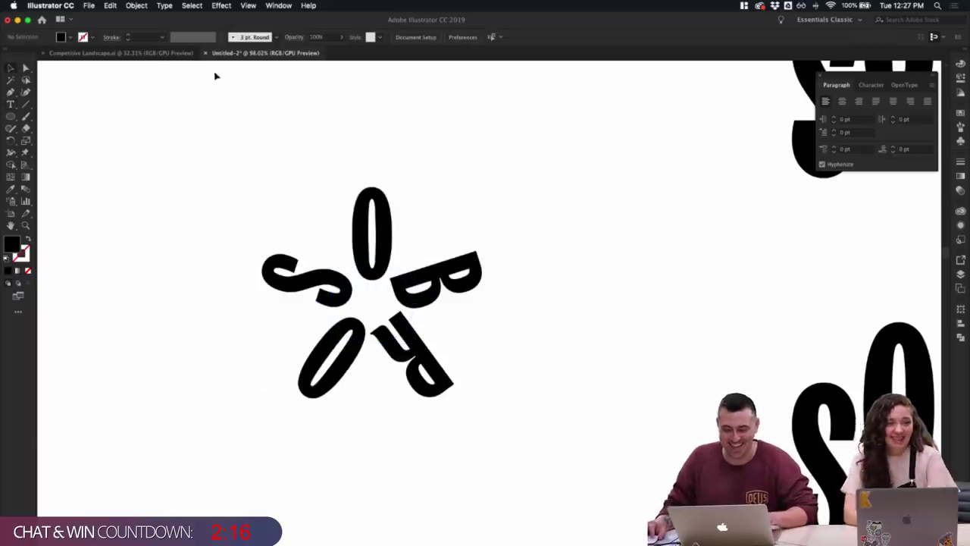
- Compare the star-shaped circular lettering with the neighbouring staggered wordmarks at different magnifications
{"action": "scroll", "coordinate": [476, 159], "scroll_direction": "down", "scroll_amount": 2}
{"action": "scroll", "coordinate": [475, 158], "scroll_direction": "down", "scroll_amount": 10}
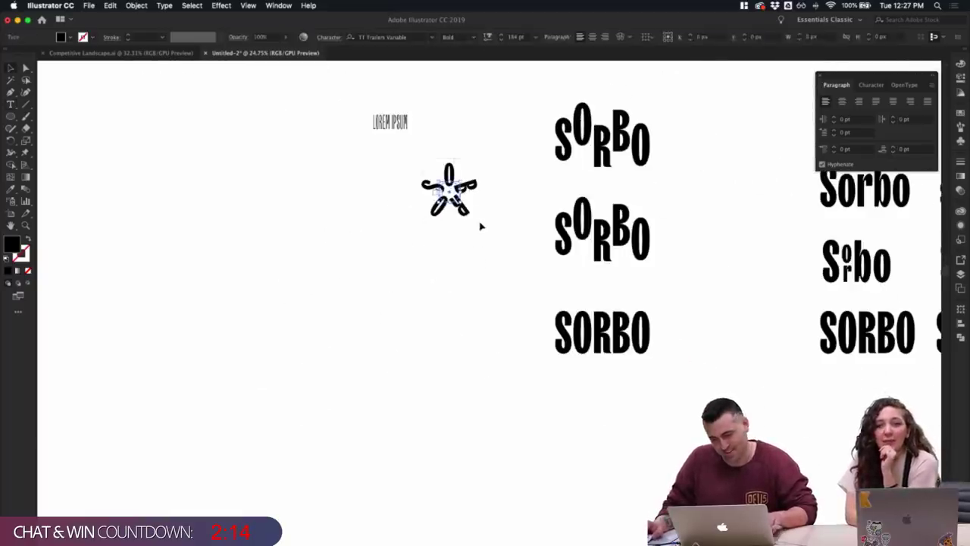
{"action": "scroll", "coordinate": [502, 223], "scroll_direction": "up", "scroll_amount": 6}
{"action": "scroll", "coordinate": [465, 219], "scroll_direction": "up", "scroll_amount": 3}
{"action": "scroll", "coordinate": [465, 219], "scroll_direction": "up", "scroll_amount": 2}
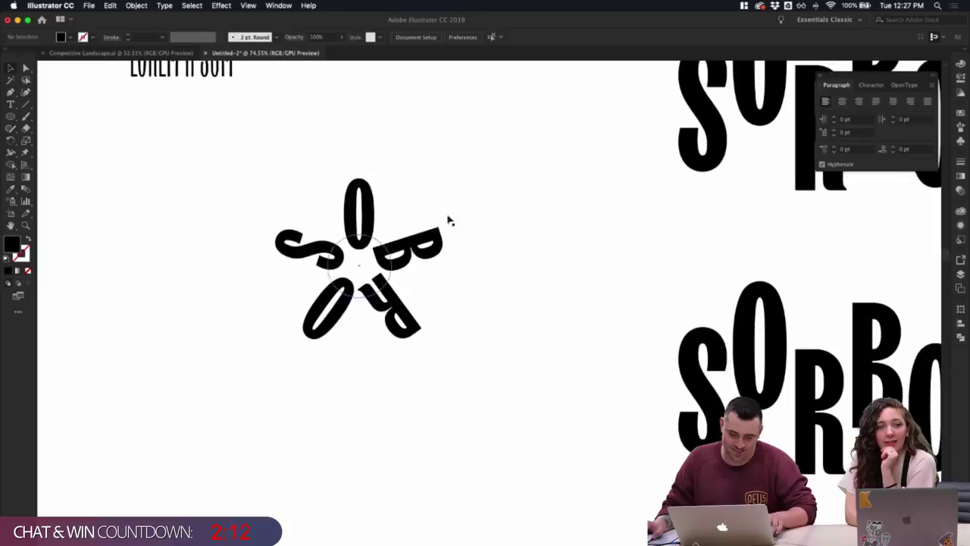
{"action": "left_click_drag", "start_coordinate": [293, 185], "coordinate": [449, 256]}
{"action": "key", "text": "super+z"}
{"action": "left_click", "coordinate": [523, 215]}
{"action": "scroll", "coordinate": [523, 216], "scroll_direction": "down", "scroll_amount": 2}
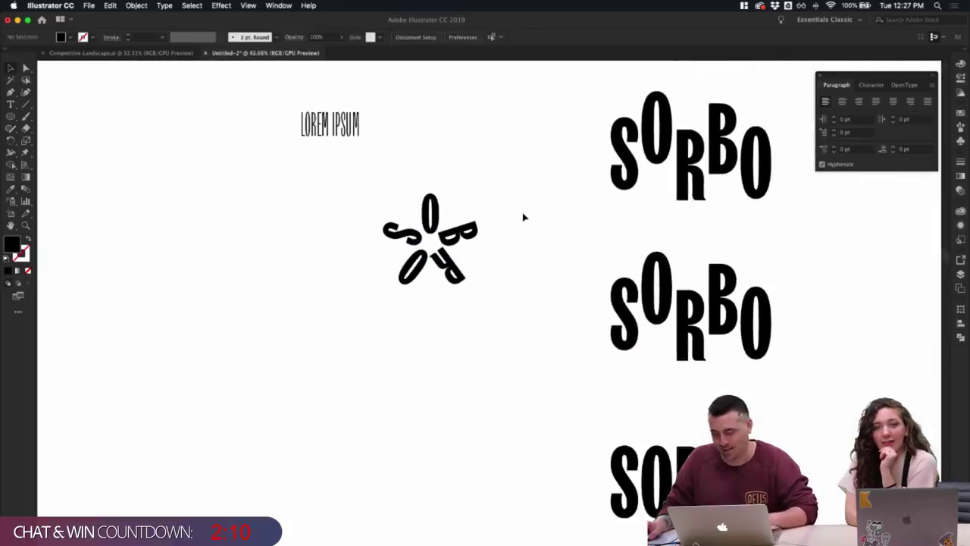
- Place a copy of the lower staggered "SORBO" wordmark below the star-shaped circular lettering
{"action": "left_click", "coordinate": [724, 335]}
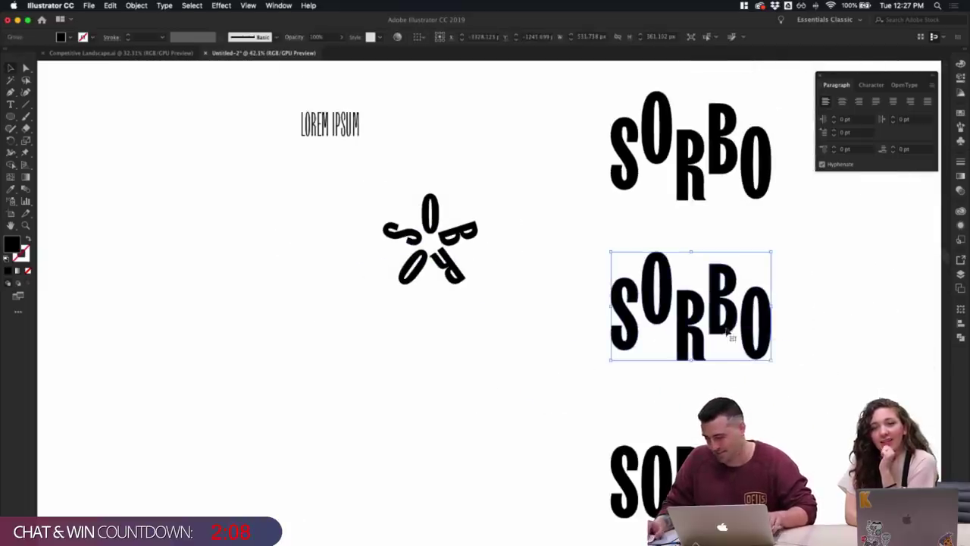
{"action": "left_click_drag", "start_coordinate": [723, 335], "coordinate": [411, 385]}
{"action": "scroll", "coordinate": [494, 376], "scroll_direction": "up", "scroll_amount": 4}
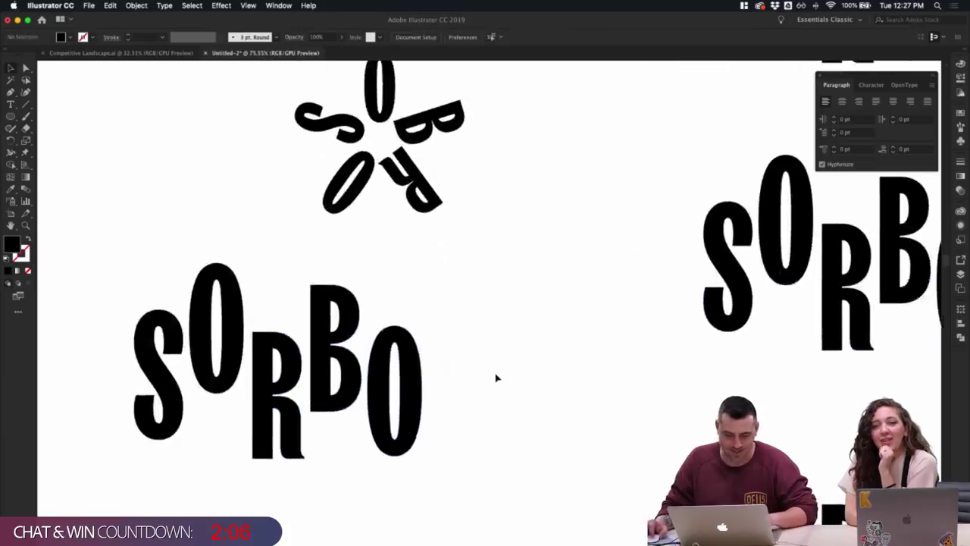
{"action": "scroll", "coordinate": [515, 377], "scroll_direction": "left", "scroll_amount": 2}
{"action": "scroll", "coordinate": [536, 376], "scroll_direction": "down", "scroll_amount": 4}
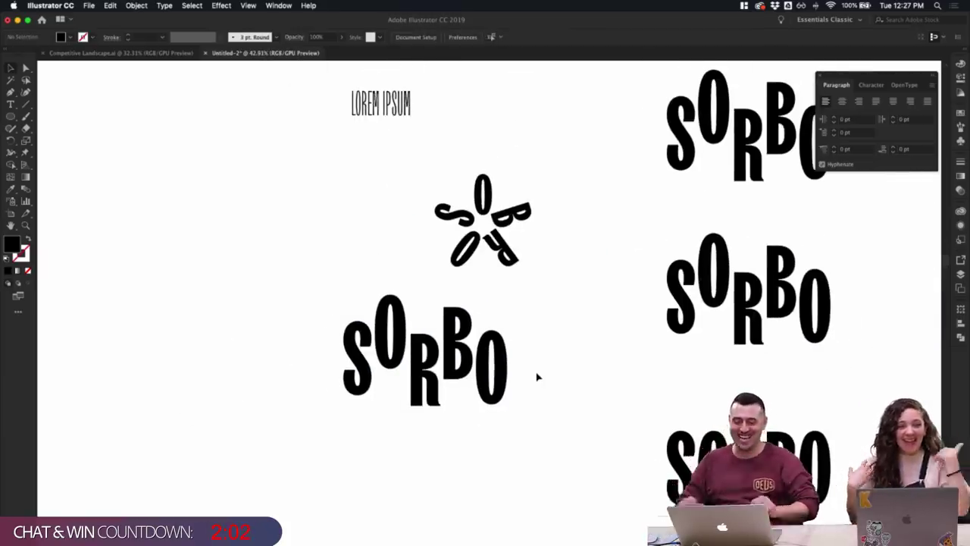
- Correct the circular text's spelling from "SOBRO" to "SORBO" by replacing the letters "BR" with "RB"
{"action": "key", "text": "t"}
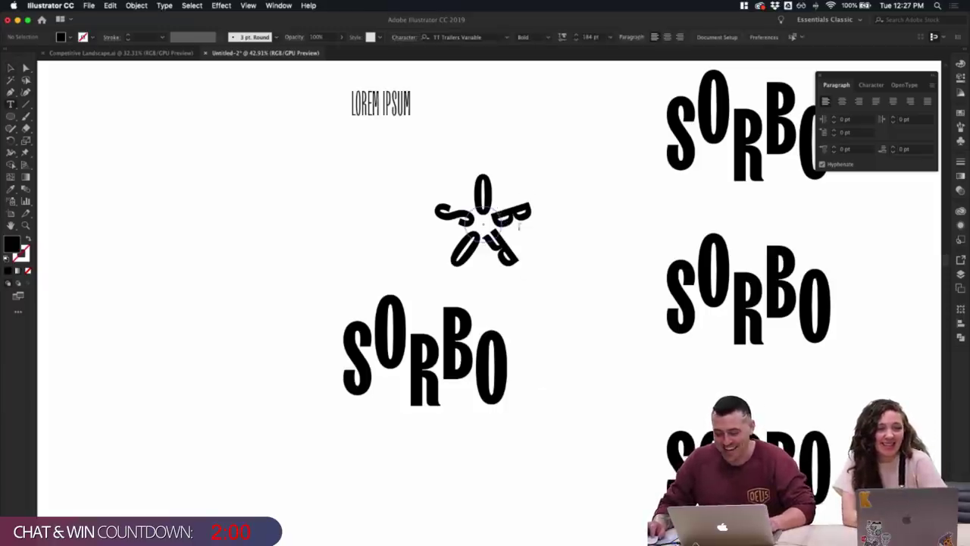
{"action": "left_click_drag", "start_coordinate": [520, 228], "coordinate": [517, 243]}
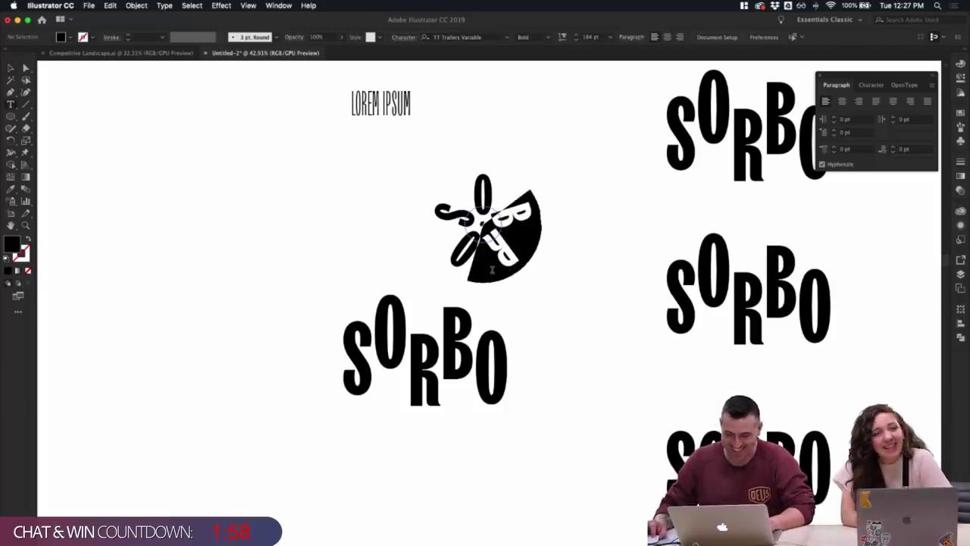
{"action": "left_click", "coordinate": [492, 269]}
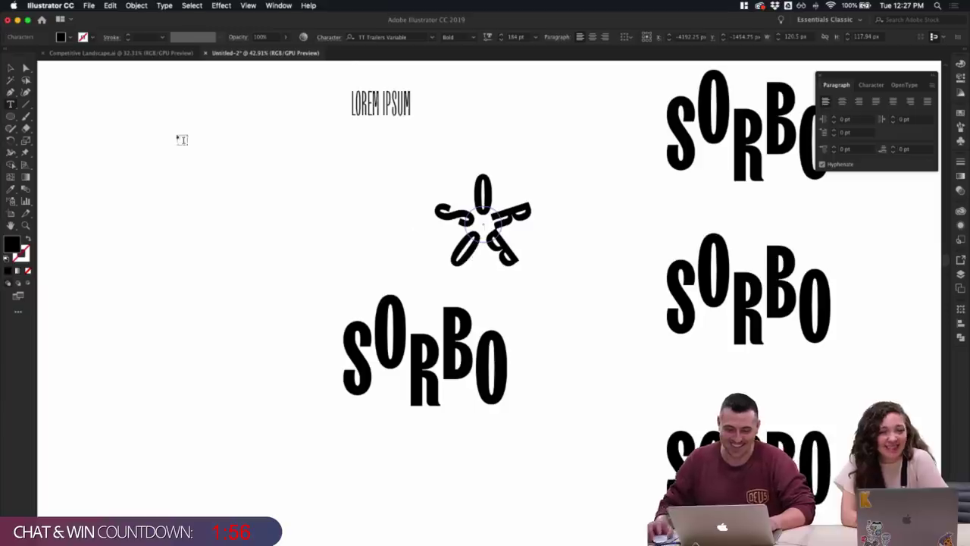
{"action": "left_click", "coordinate": [10, 68]}
{"action": "left_click", "coordinate": [325, 177]}
{"action": "scroll", "coordinate": [585, 283], "scroll_direction": "down", "scroll_amount": 1}
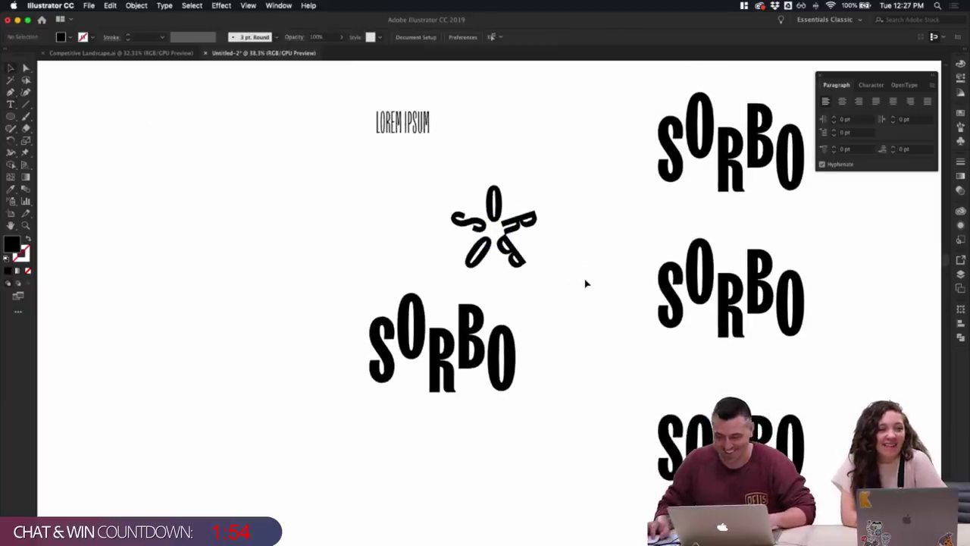
- Duplicate the copied staggered "SORBO" wordmark straight below itself
{"action": "left_click", "coordinate": [485, 333]}
{"action": "left_click", "coordinate": [561, 352]}
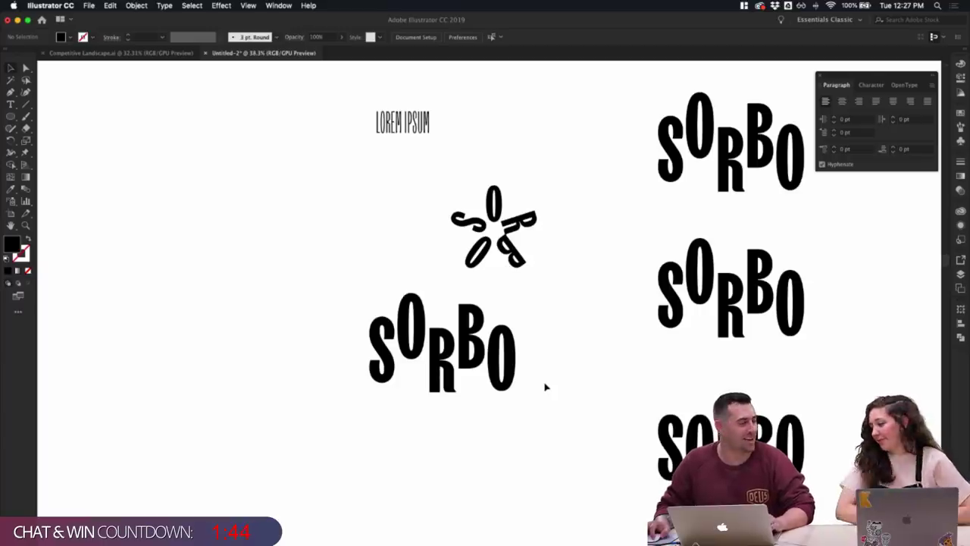
{"action": "left_click_drag", "start_coordinate": [424, 339], "coordinate": [423, 453]}
{"action": "left_click", "coordinate": [558, 442]}
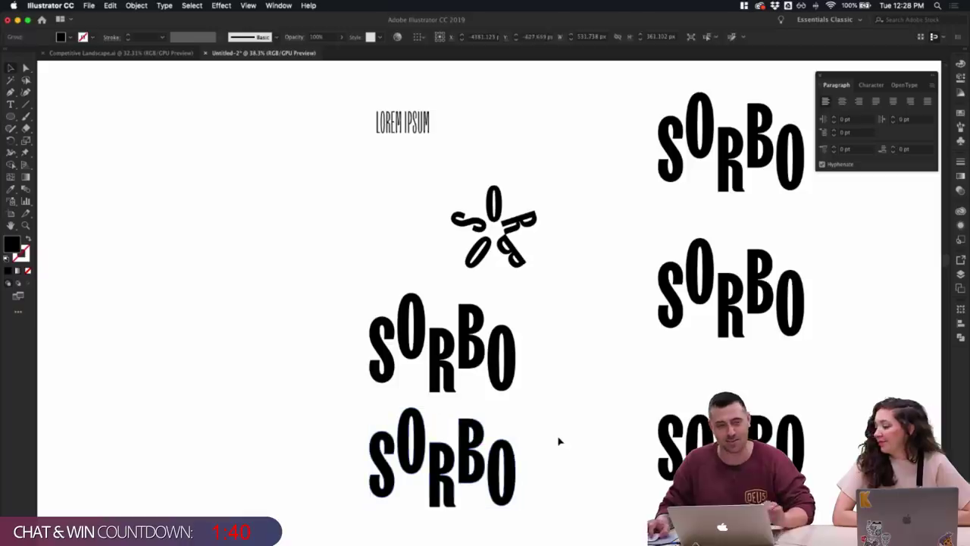
- Isolate the new duplicate wordmark's group and shrink its first "O" slightly about its centre
{"action": "double_click", "coordinate": [424, 419]}
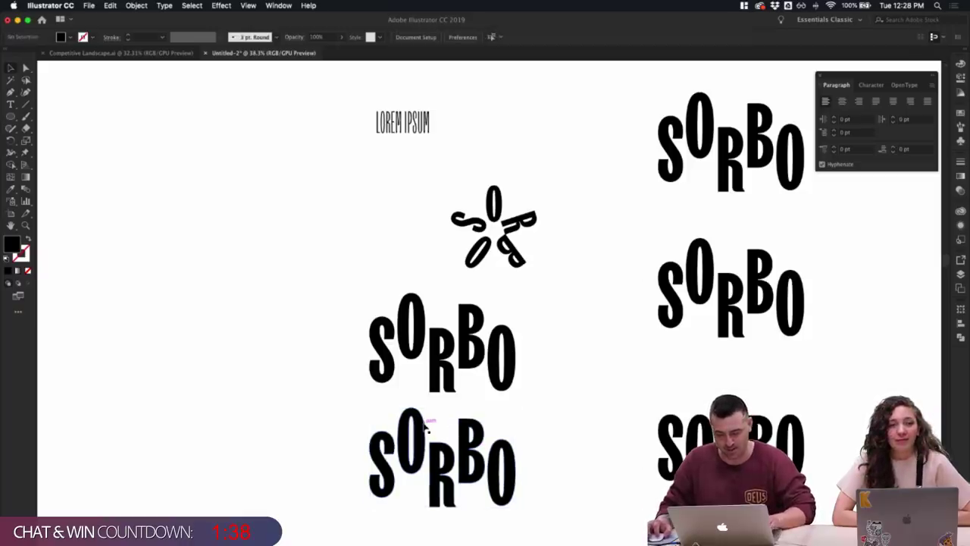
{"action": "double_click", "coordinate": [425, 421]}
{"action": "left_click_drag", "start_coordinate": [412, 408], "coordinate": [426, 413]}
- Try shrinking the "R" of the duplicate wordmark about its centre, then undo the change
{"action": "left_click", "coordinate": [451, 461]}
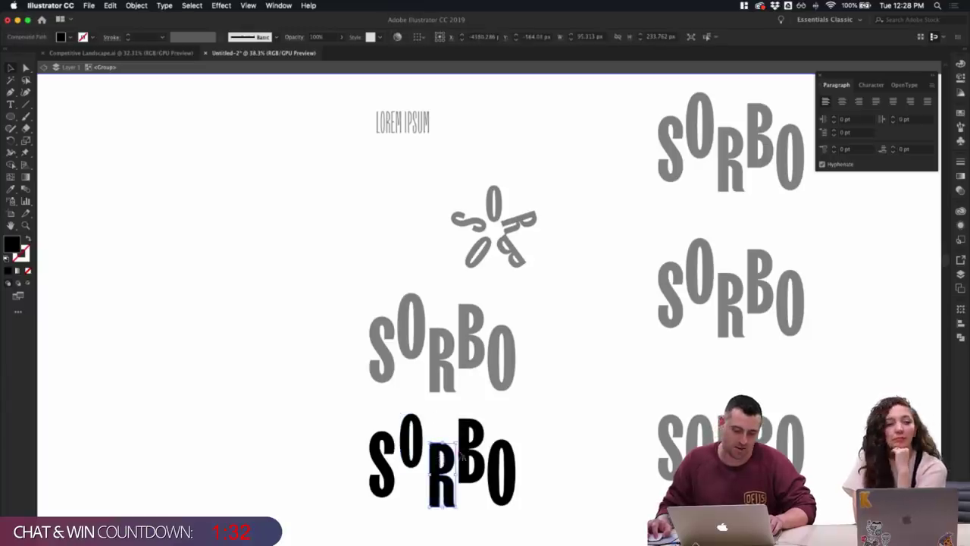
{"action": "left_click_drag", "start_coordinate": [456, 444], "coordinate": [451, 453]}
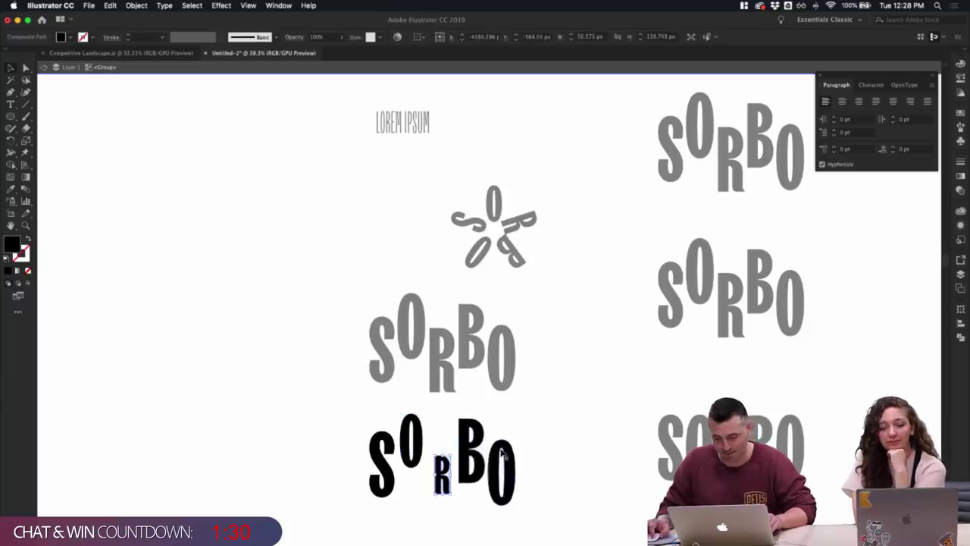
{"action": "key", "text": "super+z"}
- Shrink the "B" of the duplicate wordmark about its centre to about 78 × 195 px and leave the isolated group
{"action": "left_click", "coordinate": [528, 477]}
{"action": "left_click", "coordinate": [474, 457]}
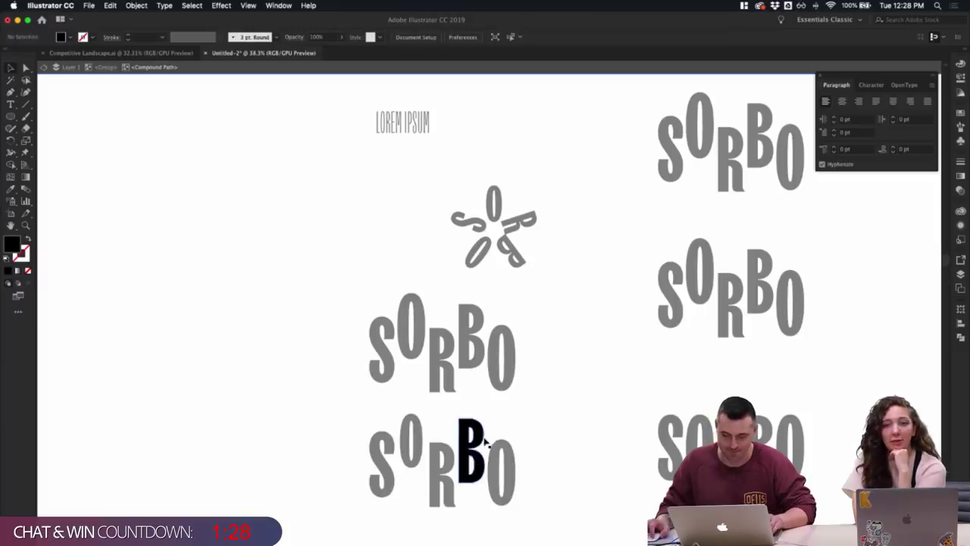
{"action": "left_click_drag", "start_coordinate": [485, 422], "coordinate": [481, 424]}
{"action": "left_click", "coordinate": [511, 426]}
{"action": "key", "text": "Escape"}
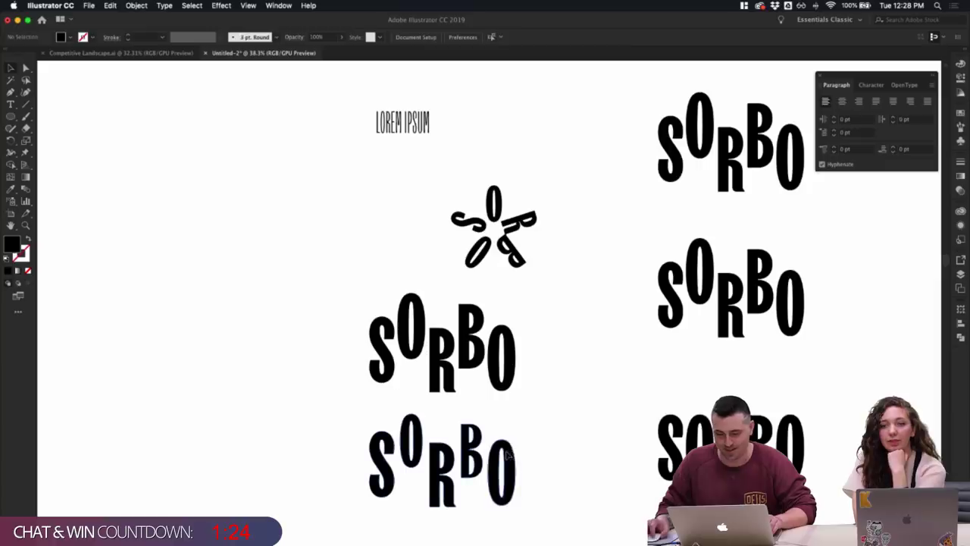
{"action": "left_click", "coordinate": [515, 453]}
{"action": "left_click", "coordinate": [526, 450]}
- Isolate the duplicate wordmark again and enlarge its "B" about its centre until it is taller than the neighbouring letters
{"action": "scroll", "coordinate": [525, 450], "scroll_direction": "up", "scroll_amount": 3}
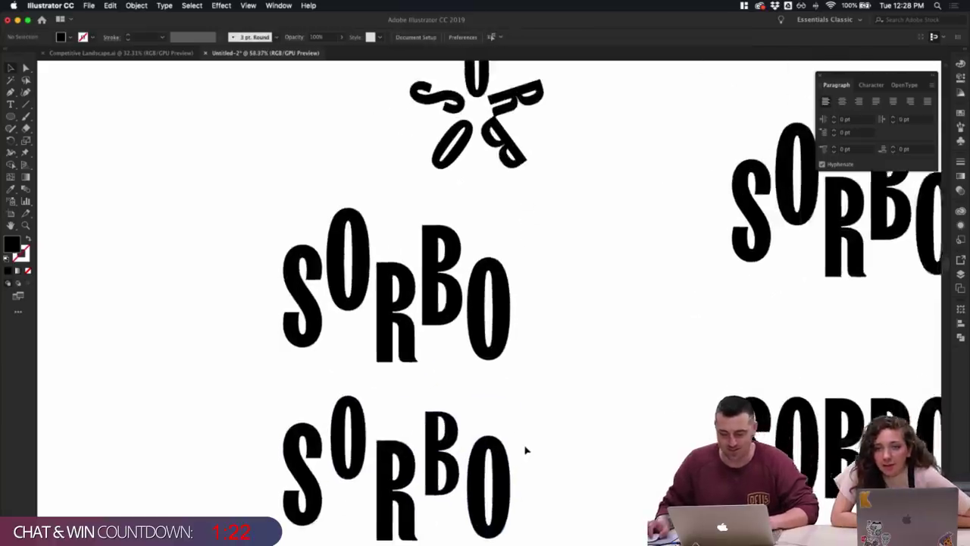
{"action": "left_click", "coordinate": [482, 438]}
{"action": "scroll", "coordinate": [518, 413], "scroll_direction": "up", "scroll_amount": 1}
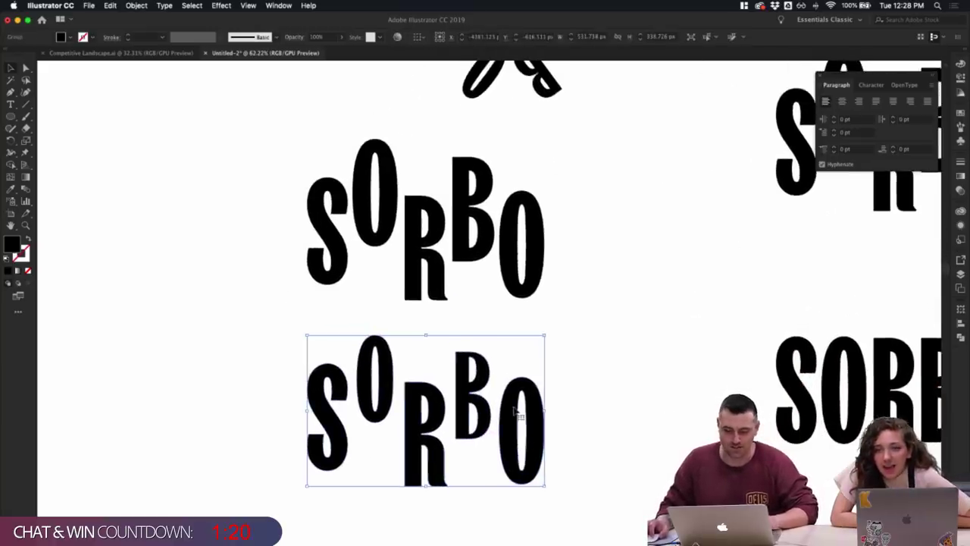
{"action": "double_click", "coordinate": [489, 382]}
{"action": "left_click", "coordinate": [489, 383]}
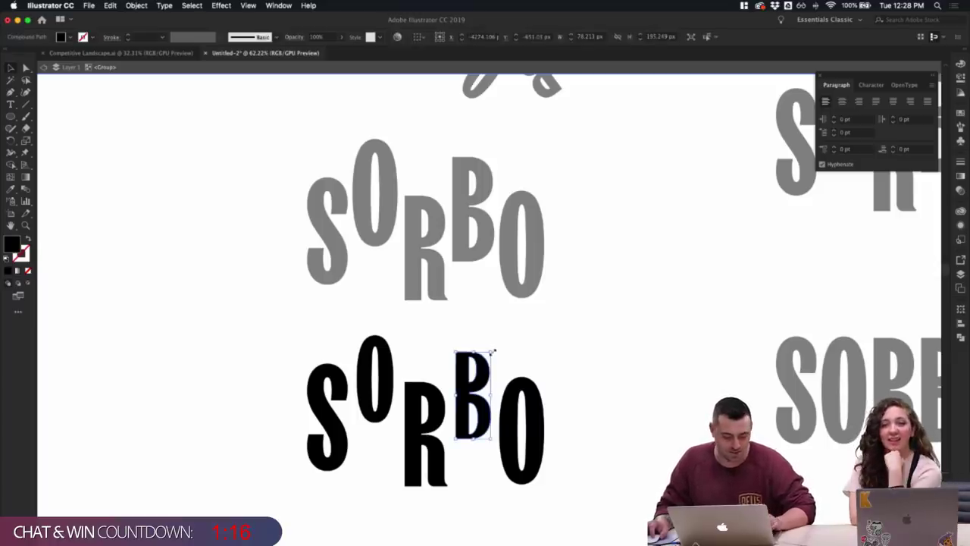
{"action": "left_click_drag", "start_coordinate": [494, 351], "coordinate": [563, 333]}
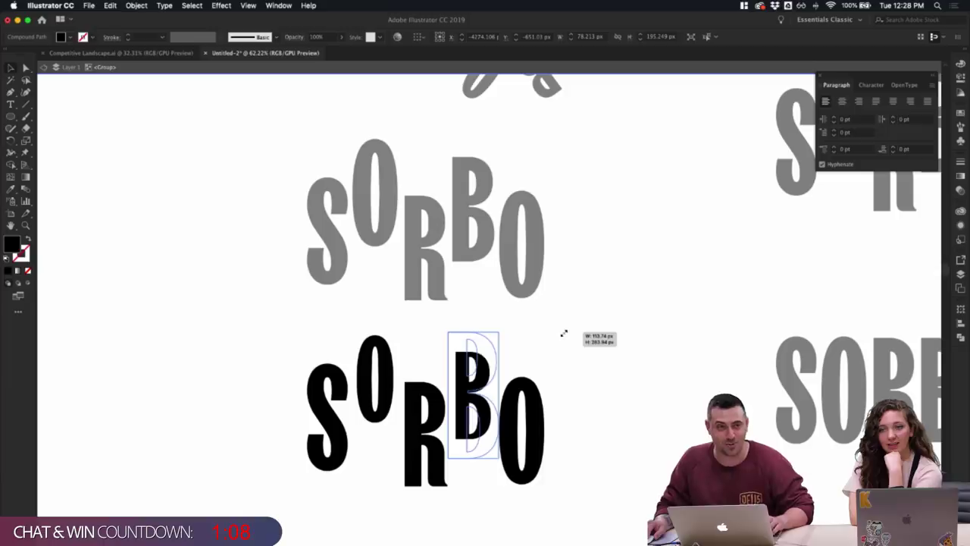
{"action": "left_click_drag", "start_coordinate": [564, 333], "coordinate": [559, 338]}
{"action": "left_click_drag", "start_coordinate": [500, 336], "coordinate": [535, 340]}
{"action": "left_click", "coordinate": [563, 390]}
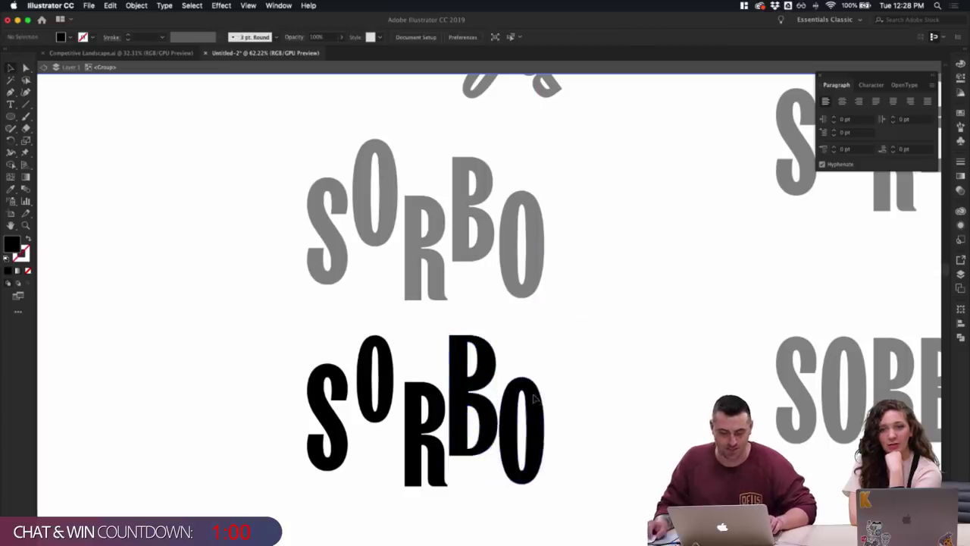
- Shift the last "O" of the duplicate wordmark slightly right, away from the enlarged "B", and leave the isolated group
{"action": "left_click", "coordinate": [535, 399]}
{"action": "left_click", "coordinate": [546, 398]}
{"action": "left_click", "coordinate": [541, 401]}
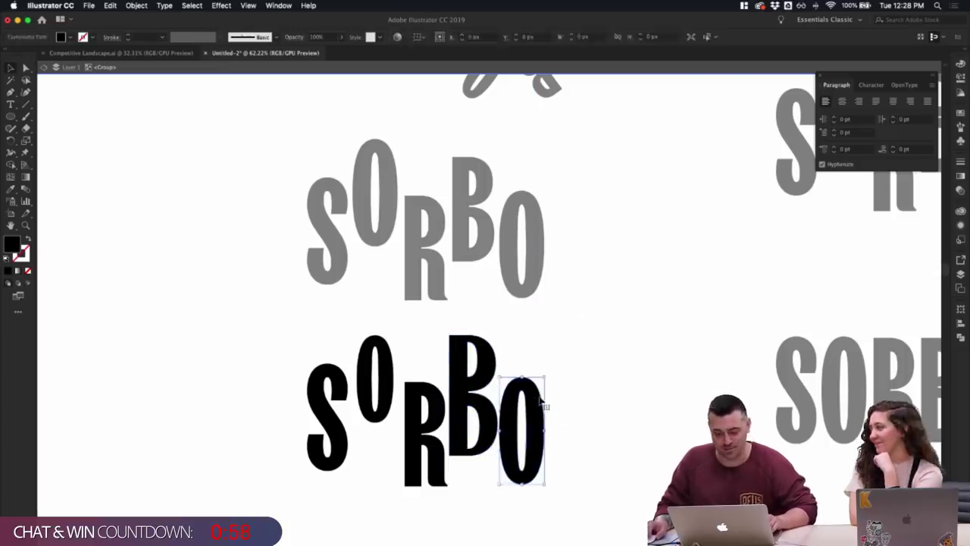
{"action": "left_click_drag", "start_coordinate": [540, 401], "coordinate": [545, 401]}
{"action": "left_click", "coordinate": [579, 399]}
{"action": "scroll", "coordinate": [579, 400], "scroll_direction": "down", "scroll_amount": 3}
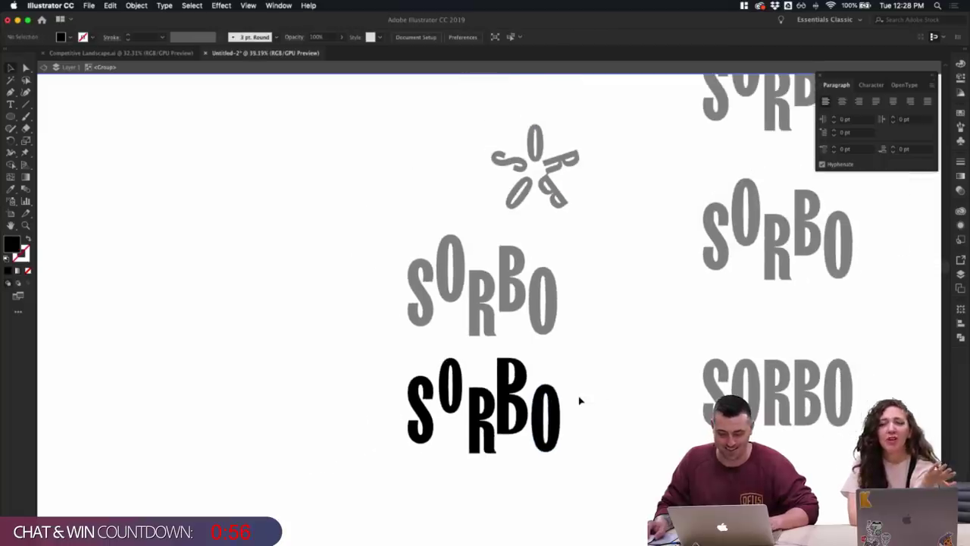
{"action": "left_click", "coordinate": [486, 424]}
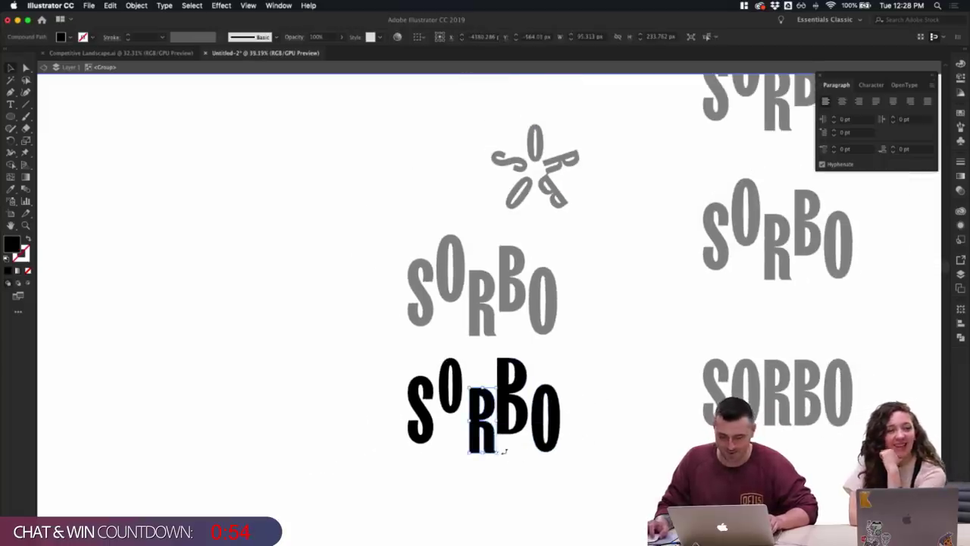
{"action": "left_click_drag", "start_coordinate": [497, 453], "coordinate": [497, 453]}
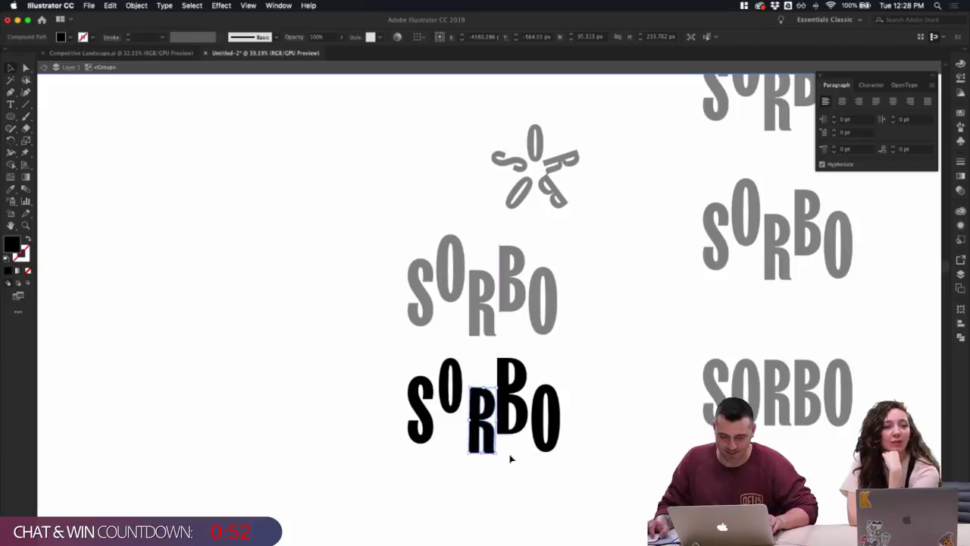
{"action": "left_click", "coordinate": [538, 475]}
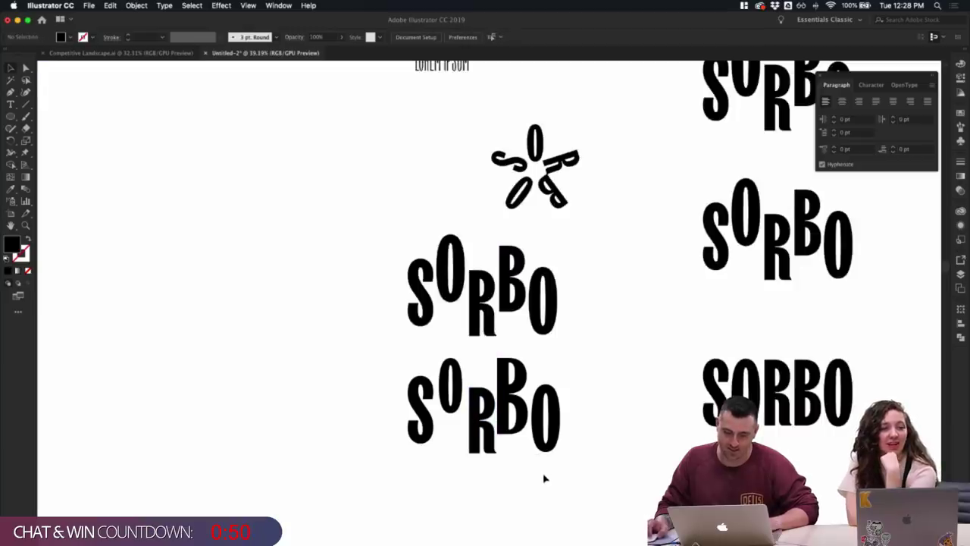
- Duplicate the all-caps "SORBO" wordmark directly below itself and change the copy's text to "BLANCO"
{"action": "scroll", "coordinate": [543, 478], "scroll_direction": "down", "scroll_amount": 2}
{"action": "scroll", "coordinate": [599, 476], "scroll_direction": "down", "scroll_amount": 1}
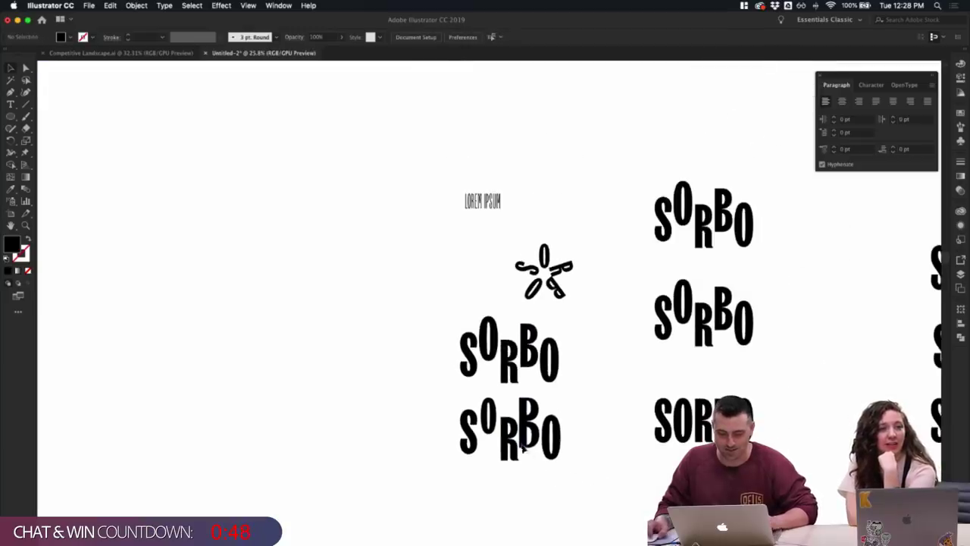
{"action": "scroll", "coordinate": [495, 487], "scroll_direction": "down", "scroll_amount": 4}
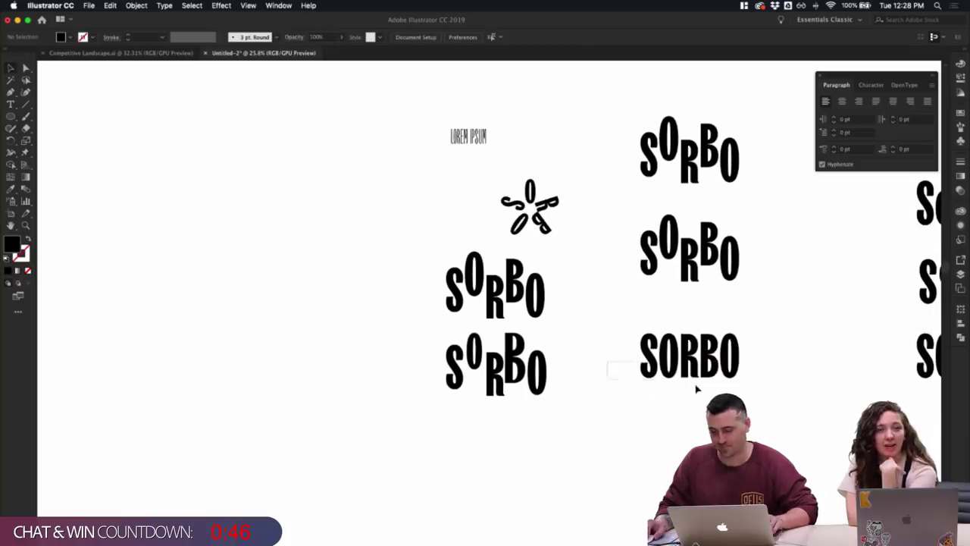
{"action": "left_click", "coordinate": [696, 383]}
{"action": "left_click_drag", "start_coordinate": [696, 383], "coordinate": [696, 473]}
{"action": "double_click", "coordinate": [666, 463]}
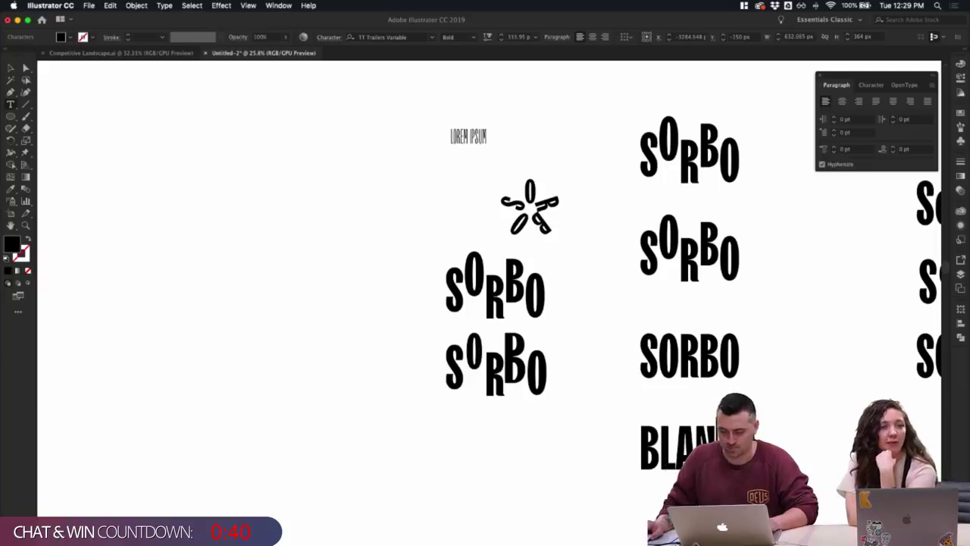
{"action": "key", "text": "Escape"}
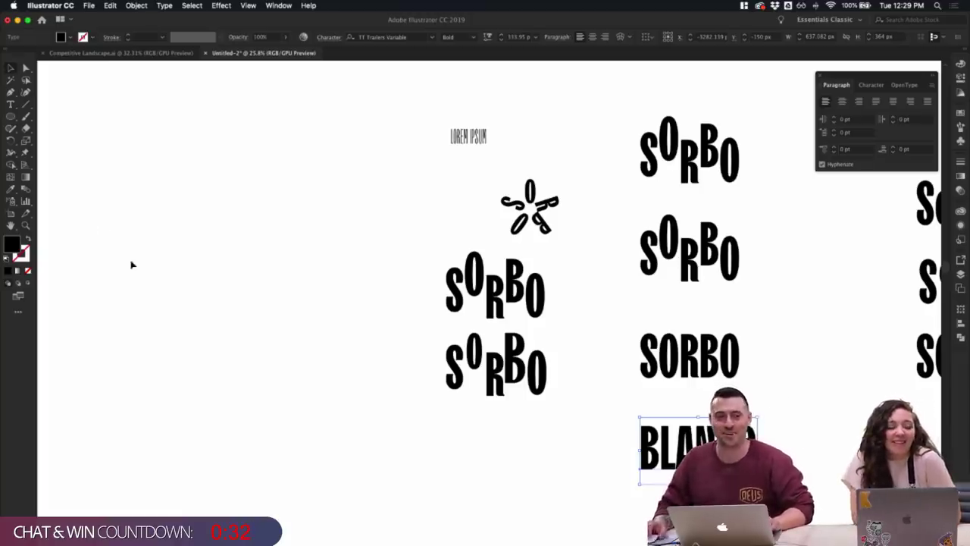
{"action": "key", "text": "super+shift+a"}
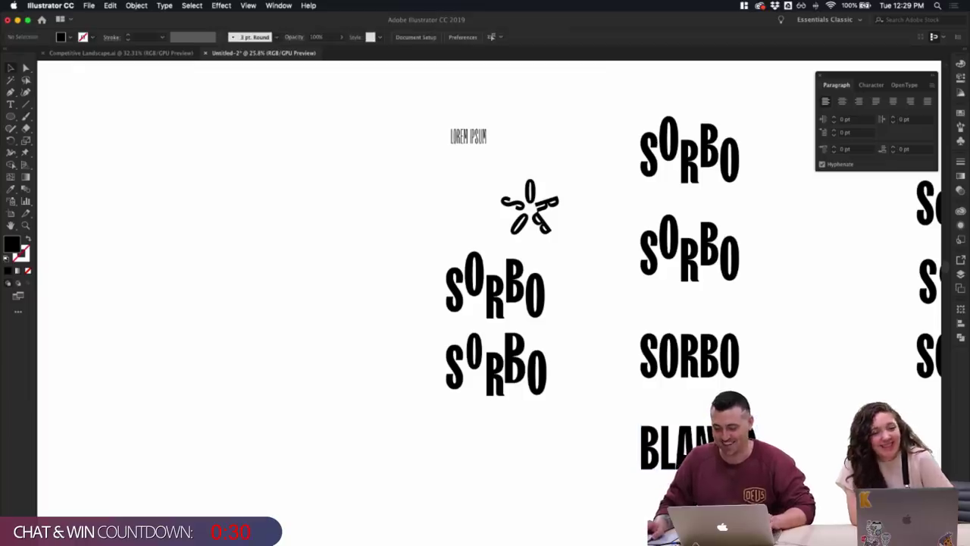
- Copy the "BLANCO" text to the left, beneath the staggered wordmark with varied letter sizes
{"action": "scroll", "coordinate": [489, 288], "scroll_direction": "down", "scroll_amount": 3}
{"action": "left_click_drag", "start_coordinate": [734, 406], "coordinate": [539, 406]}
{"action": "left_click", "coordinate": [583, 450]}
{"action": "scroll", "coordinate": [583, 450], "scroll_direction": "up", "scroll_amount": 10}
{"action": "scroll", "coordinate": [583, 449], "scroll_direction": "left", "scroll_amount": 3}
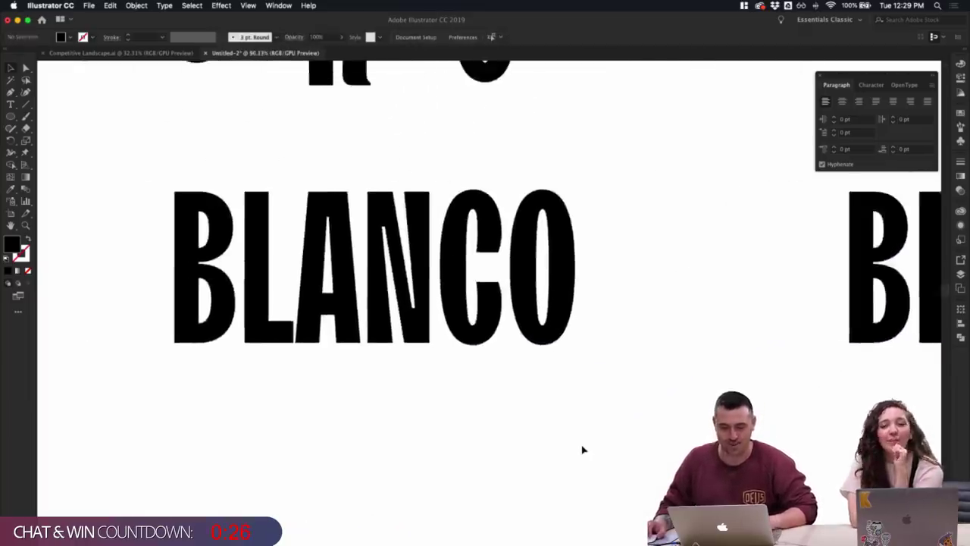
{"action": "scroll", "coordinate": [700, 449], "scroll_direction": "up", "scroll_amount": 1}
{"action": "scroll", "coordinate": [379, 250], "scroll_direction": "up", "scroll_amount": 2}
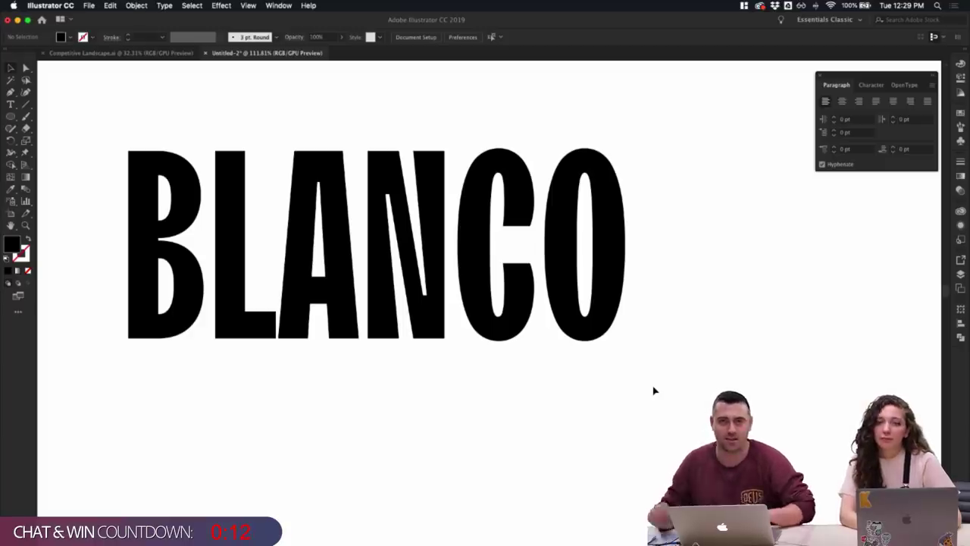
- Move the copied "BLANCO" further down and place a duplicate of it directly above
{"action": "scroll", "coordinate": [648, 332], "scroll_direction": "down", "scroll_amount": 5}
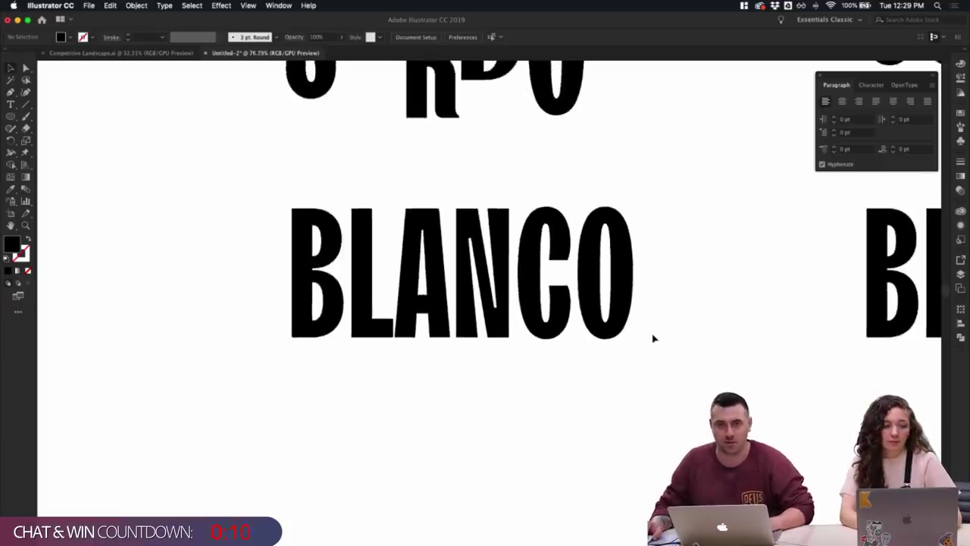
{"action": "scroll", "coordinate": [666, 342], "scroll_direction": "down", "scroll_amount": 2}
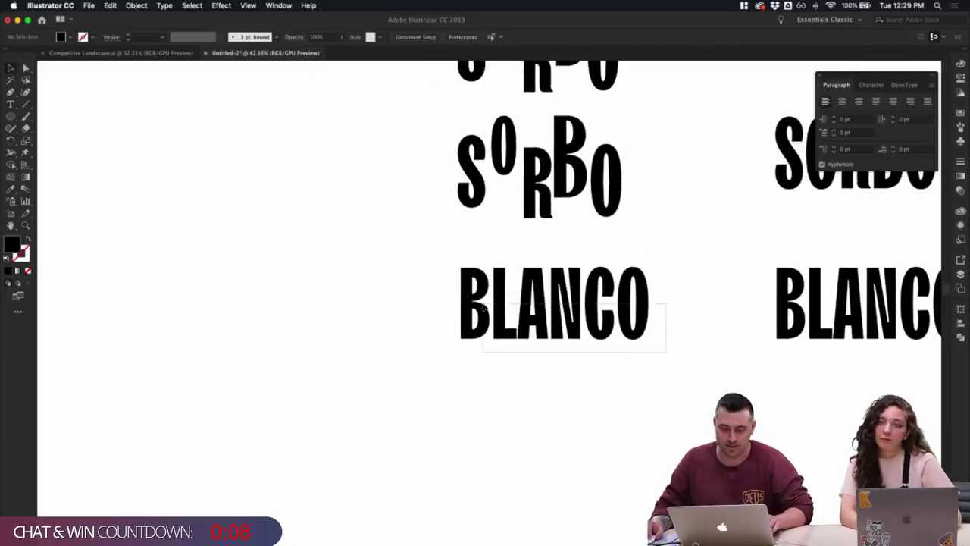
{"action": "left_click", "coordinate": [510, 331]}
{"action": "left_click_drag", "start_coordinate": [503, 338], "coordinate": [503, 403]}
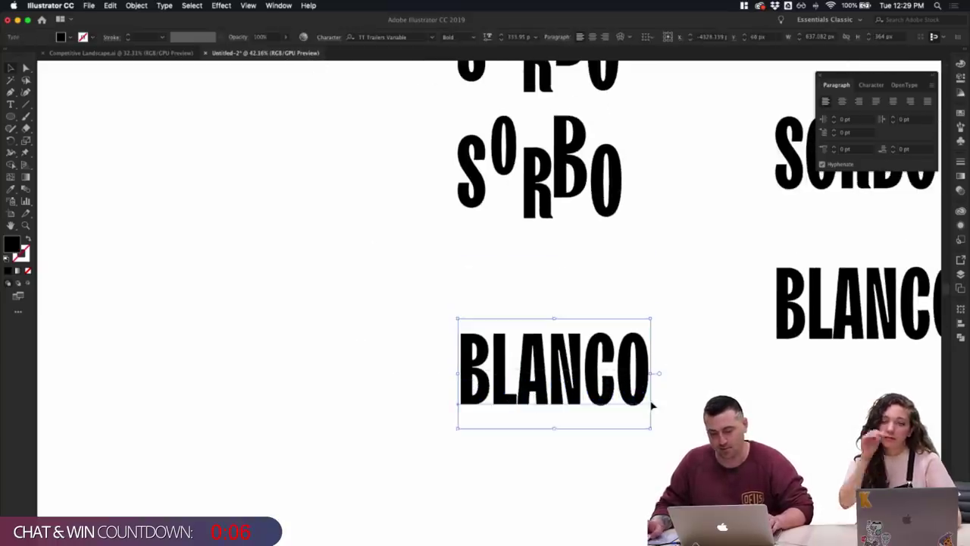
{"action": "left_click", "coordinate": [649, 400]}
{"action": "left_click_drag", "start_coordinate": [634, 403], "coordinate": [543, 312]}
{"action": "key", "text": "super+z"}
- Set the upper "BLANCO" to the Thin style and shrink it to about 160 × 174 px, centred above the bold one
{"action": "double_click", "coordinate": [601, 302]}
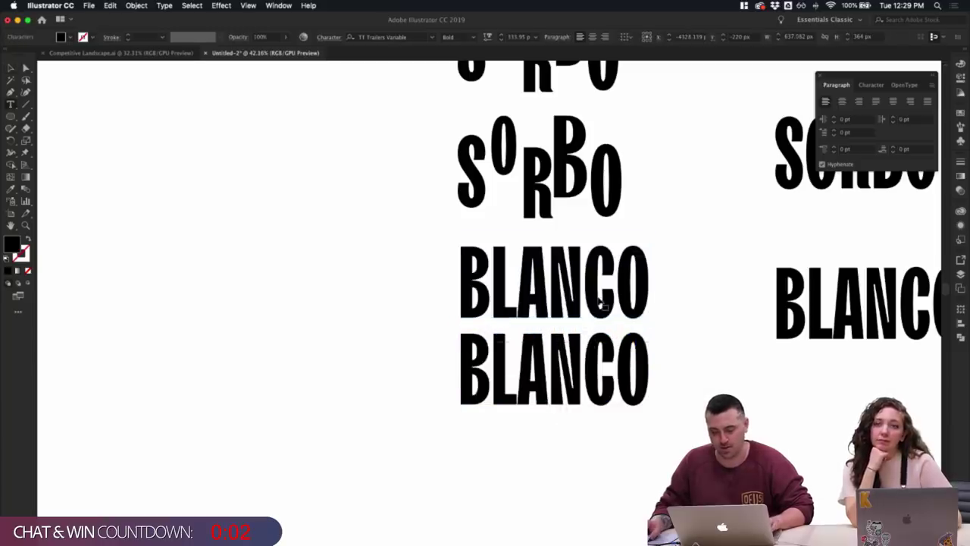
{"action": "key", "text": "super+a"}
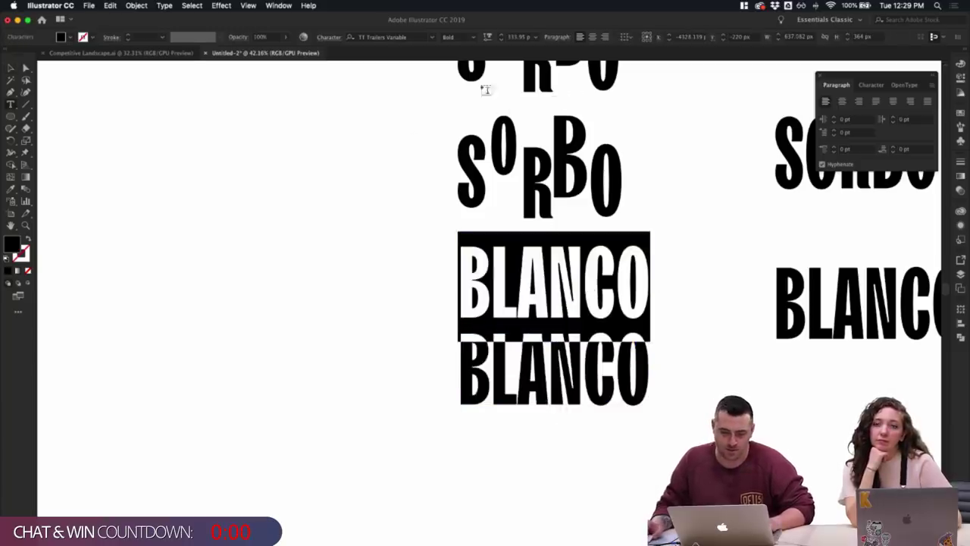
{"action": "left_click", "coordinate": [476, 37]}
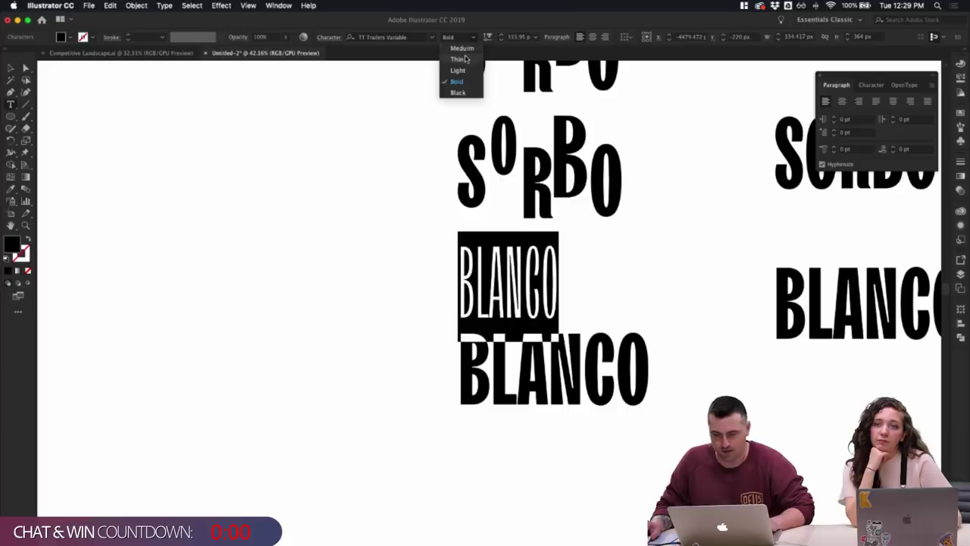
{"action": "left_click", "coordinate": [465, 59]}
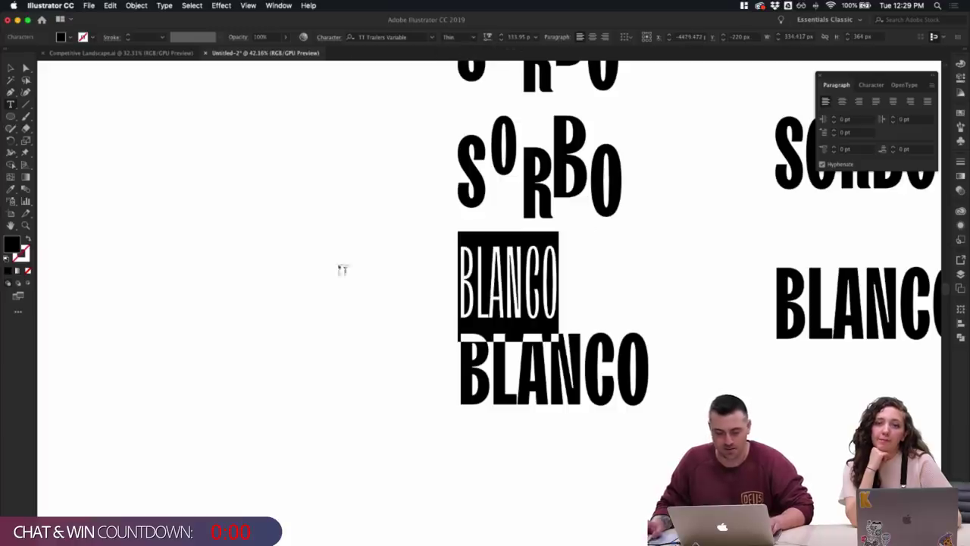
{"action": "key", "text": "Escape"}
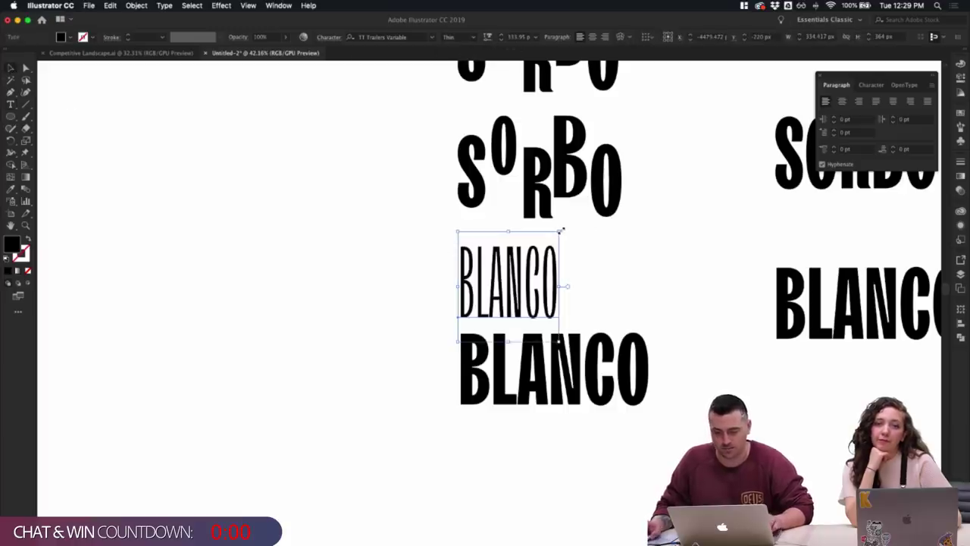
{"action": "left_click_drag", "start_coordinate": [562, 228], "coordinate": [591, 305]}
{"action": "left_click", "coordinate": [622, 304]}
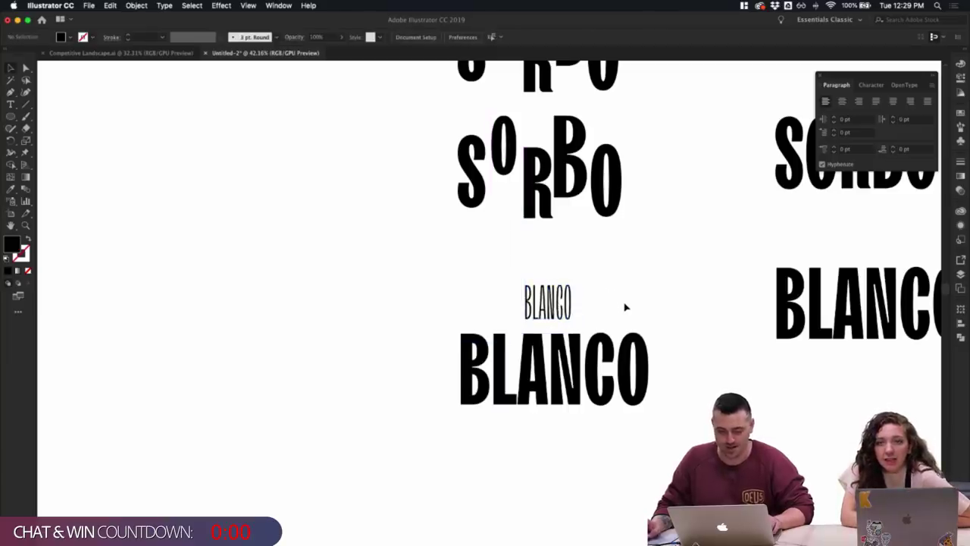
- Examine the small thin "BLANCO" against the bold "BLANCO" below it for weight and size contrast
{"action": "scroll", "coordinate": [625, 307], "scroll_direction": "up", "scroll_amount": 10}
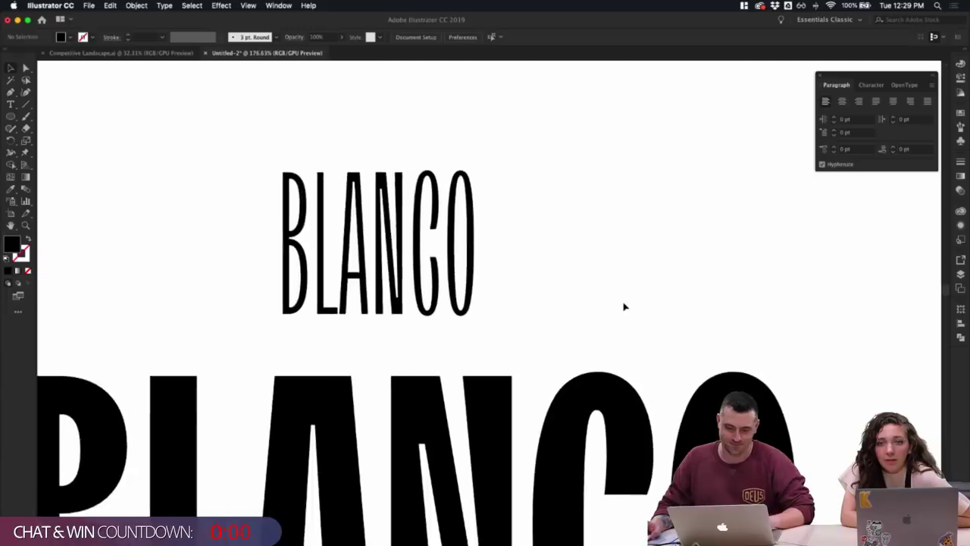
{"action": "scroll", "coordinate": [626, 307], "scroll_direction": "down", "scroll_amount": 4}
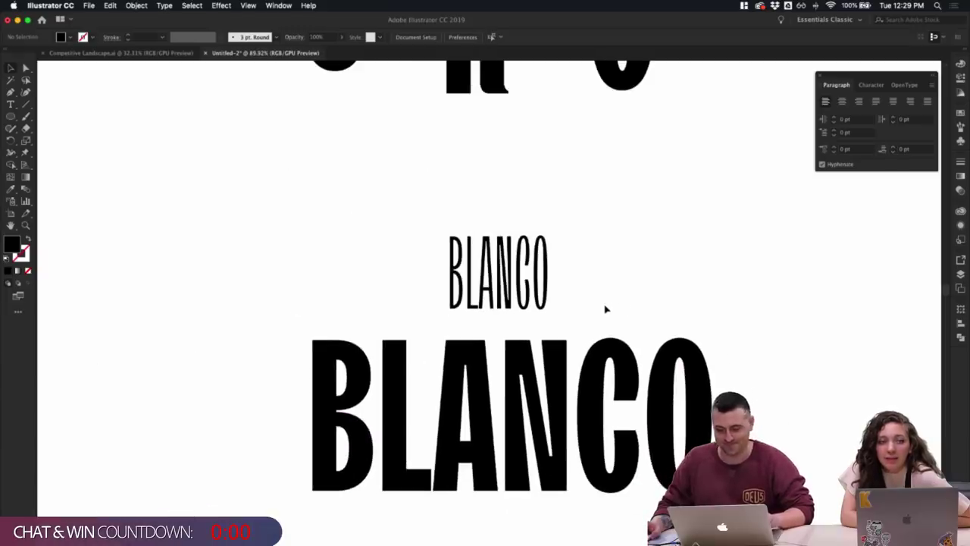
{"action": "left_click", "coordinate": [467, 258]}
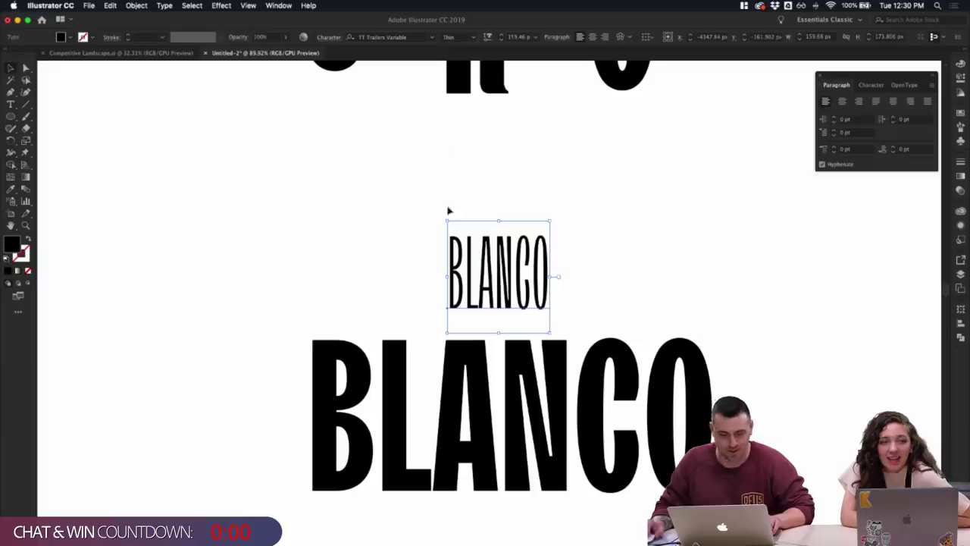
{"action": "left_click", "coordinate": [667, 279]}
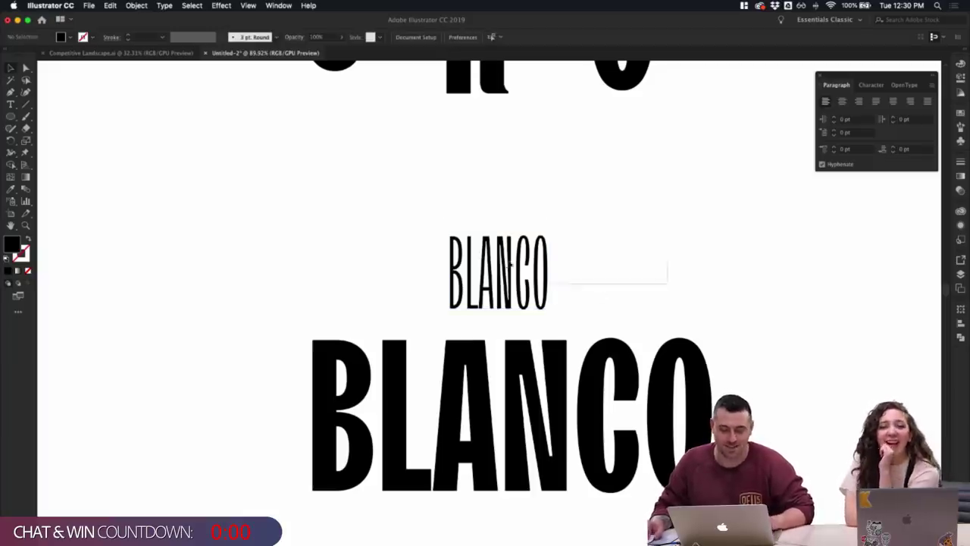
{"action": "left_click", "coordinate": [452, 256]}
{"action": "left_click", "coordinate": [400, 288]}
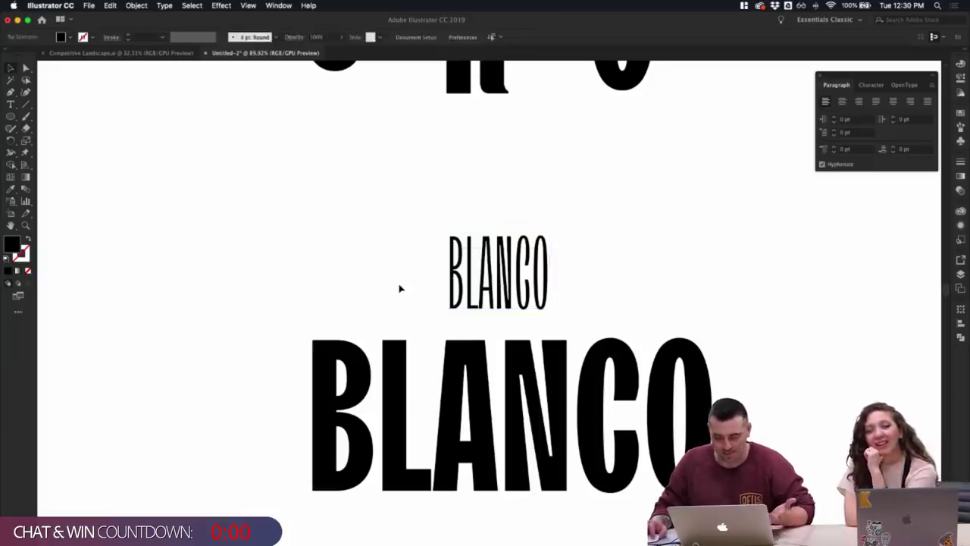
{"action": "left_click_drag", "start_coordinate": [514, 285], "coordinate": [578, 271]}
{"action": "left_click", "coordinate": [588, 307]}
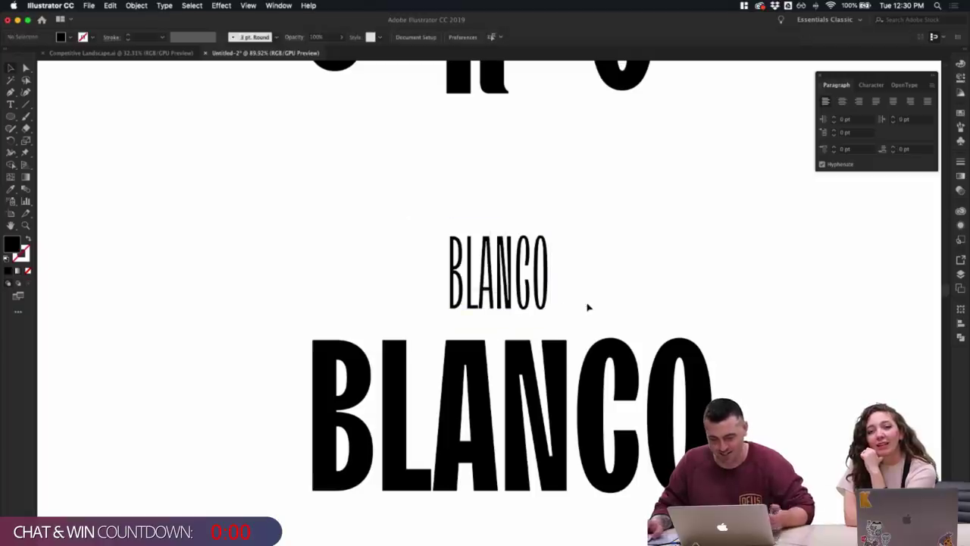
{"action": "left_click_drag", "start_coordinate": [427, 247], "coordinate": [425, 245]}
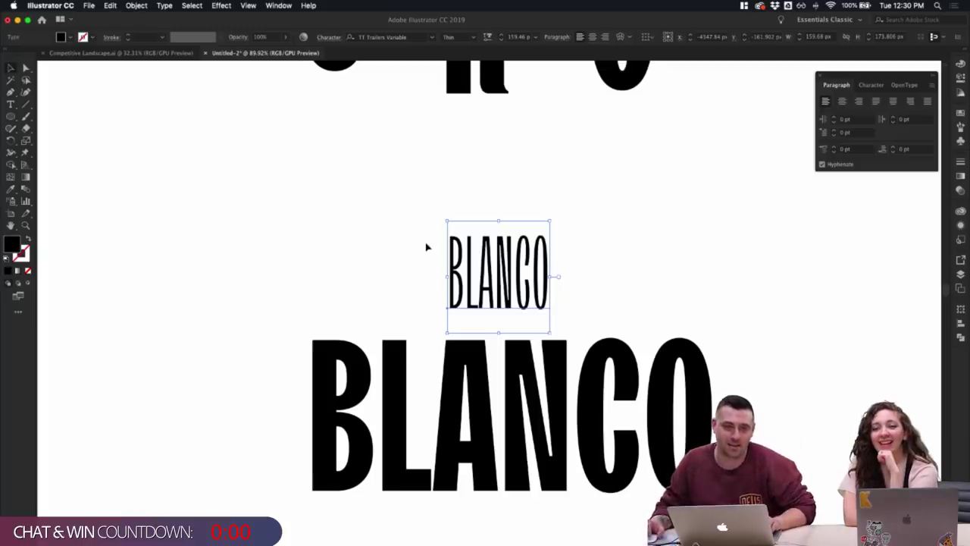
{"action": "scroll", "coordinate": [364, 411], "scroll_direction": "up", "scroll_amount": 5}
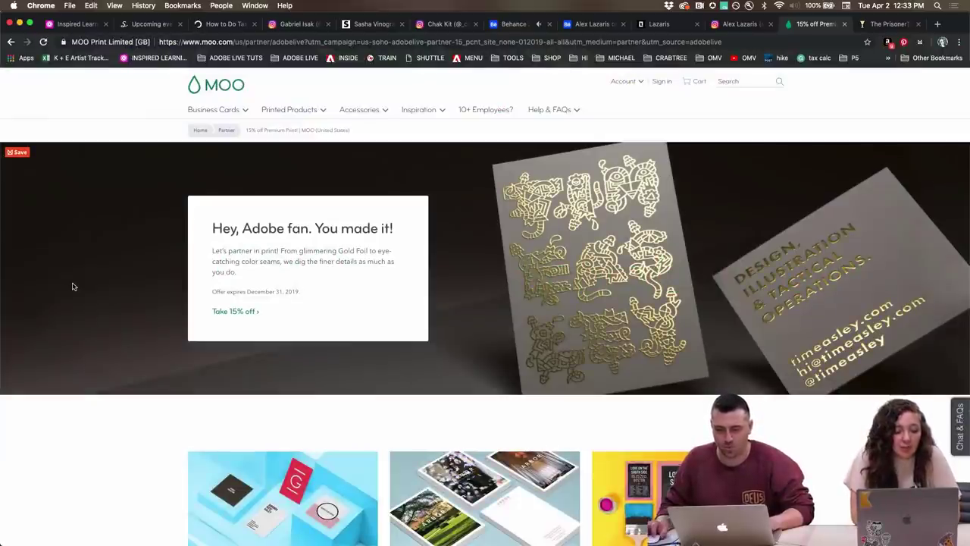
- Look through the print products offered on MOO's Adobe partner page in Chrome
{"action": "scroll", "coordinate": [237, 318], "scroll_direction": "down", "scroll_amount": 4}
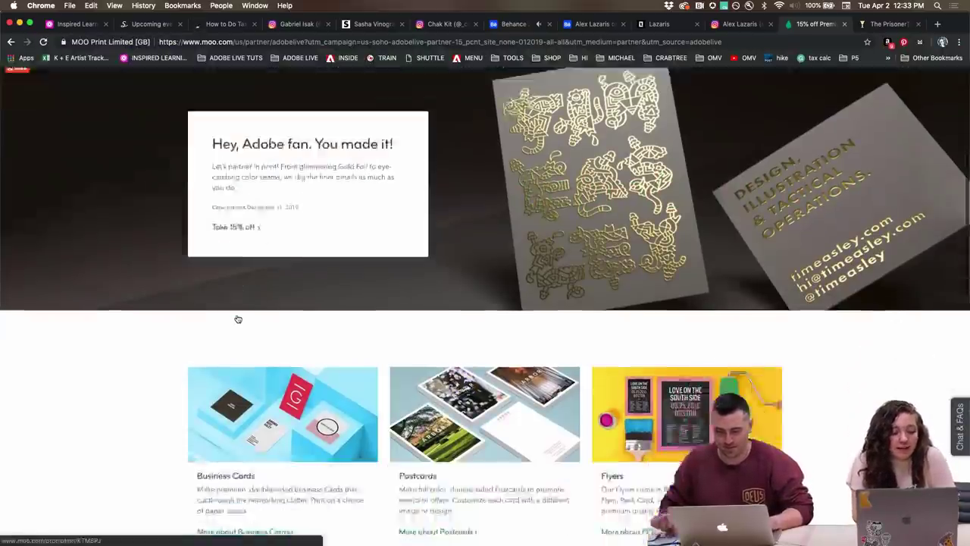
{"action": "scroll", "coordinate": [96, 373], "scroll_direction": "down", "scroll_amount": 4}
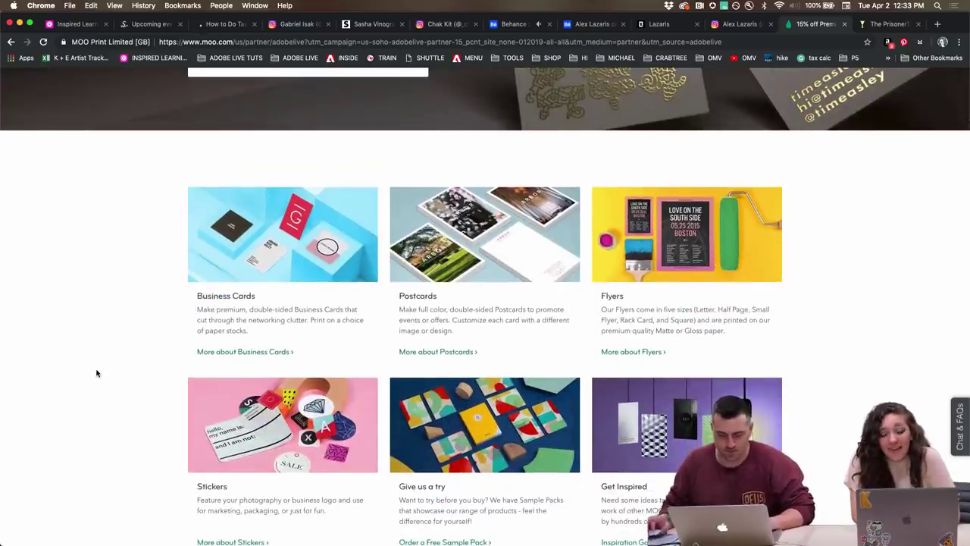
{"action": "scroll", "coordinate": [96, 372], "scroll_direction": "down", "scroll_amount": 1}
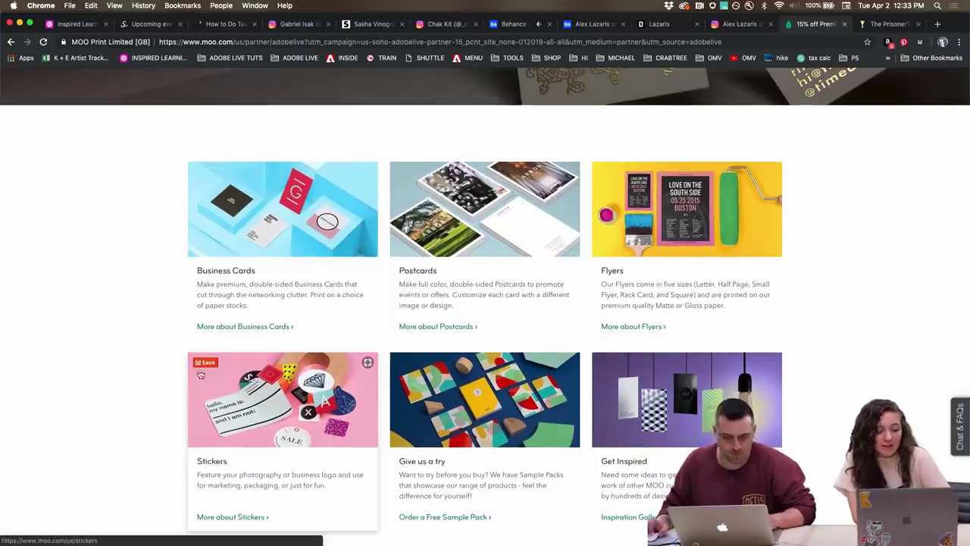
{"action": "scroll", "coordinate": [200, 389], "scroll_direction": "up", "scroll_amount": 5}
{"action": "scroll", "coordinate": [264, 232], "scroll_direction": "up", "scroll_amount": 5}
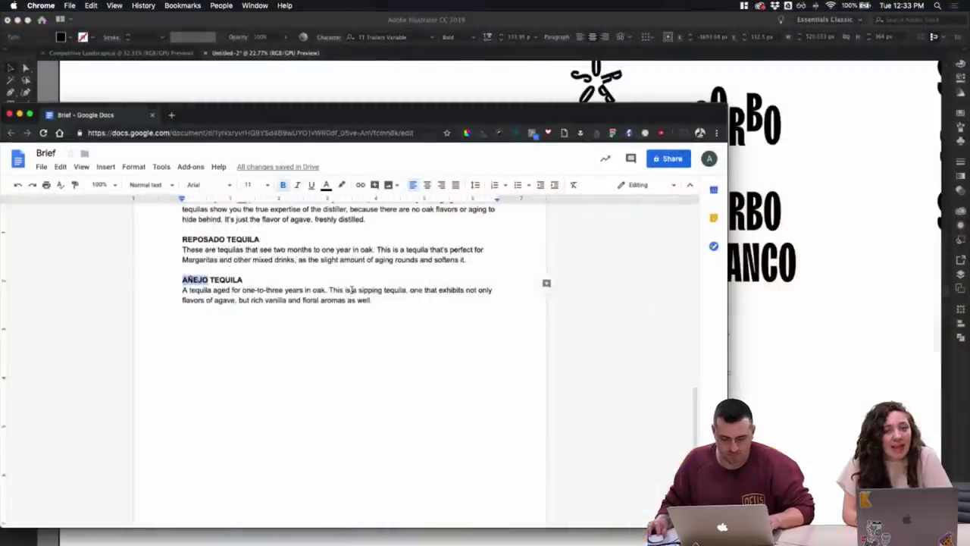
- Return from the brief to the Illustrator lettering and correct the misspelled "ANJEO" variety name to "AÑEJO"
{"action": "scroll", "coordinate": [363, 305], "scroll_direction": "up", "scroll_amount": 10}
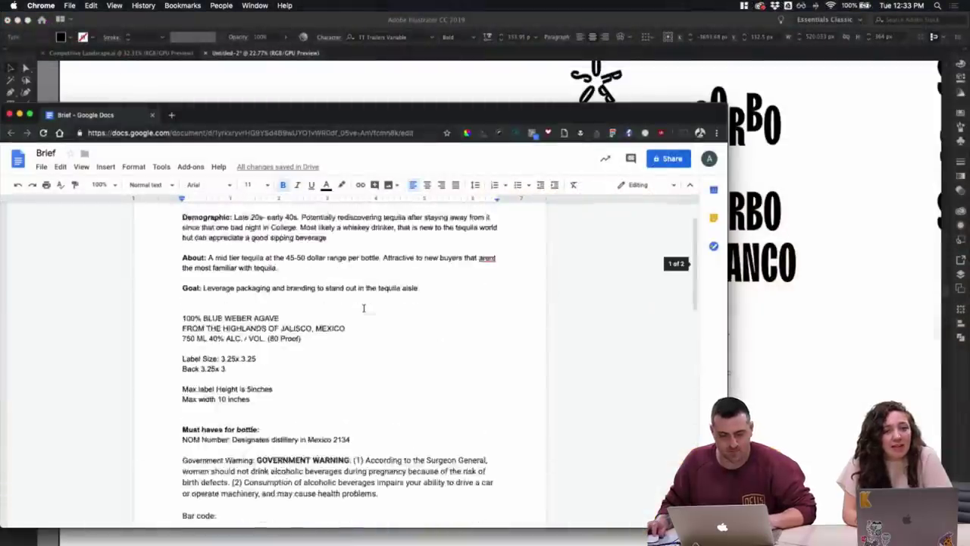
{"action": "left_click", "coordinate": [820, 358]}
{"action": "double_click", "coordinate": [699, 374]}
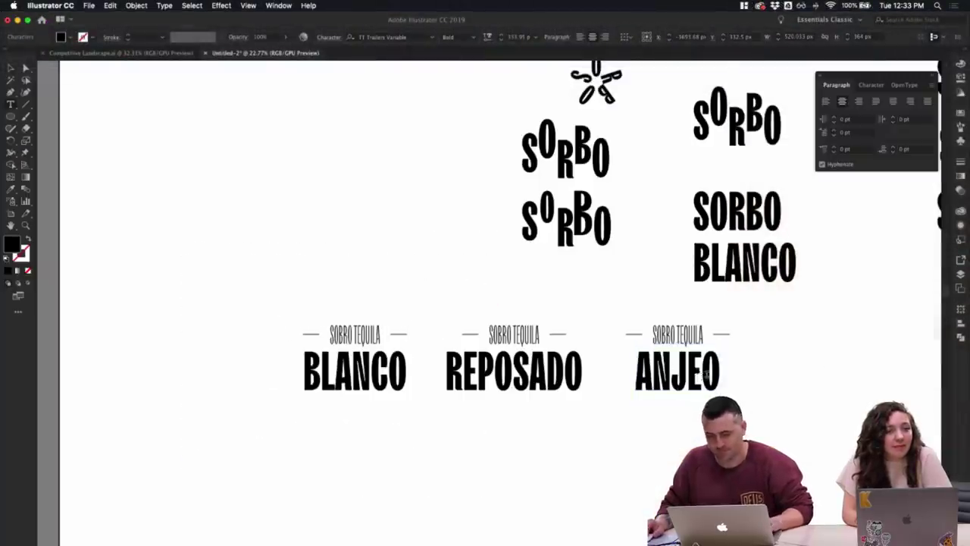
{"action": "key", "text": "super+a"}
{"action": "type", "text": "AÑEJO"}
{"action": "left_click", "coordinate": [9, 68]}
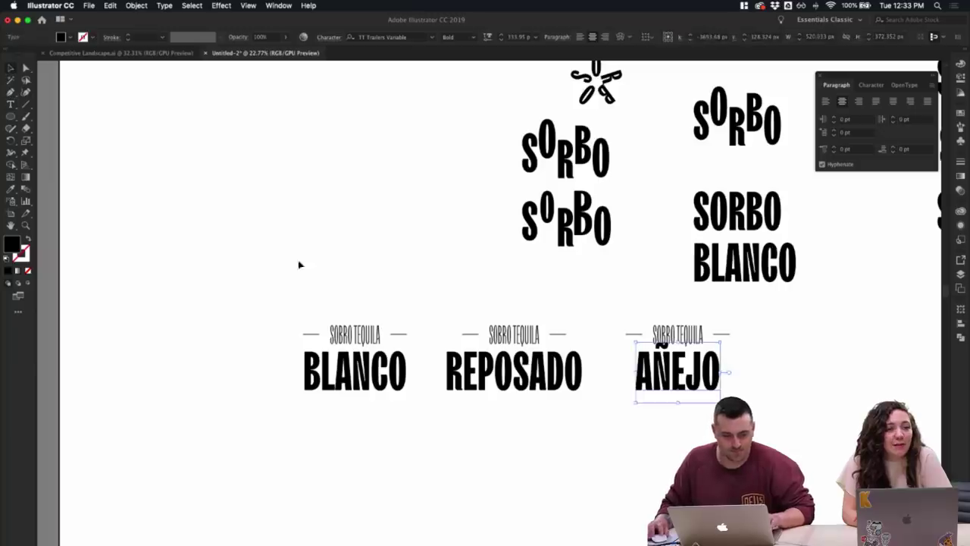
- Move the "SOBRO TEQUILA" line and its two side rules slightly higher above "AÑEJO" to clear the tilde
{"action": "left_click", "coordinate": [792, 356]}
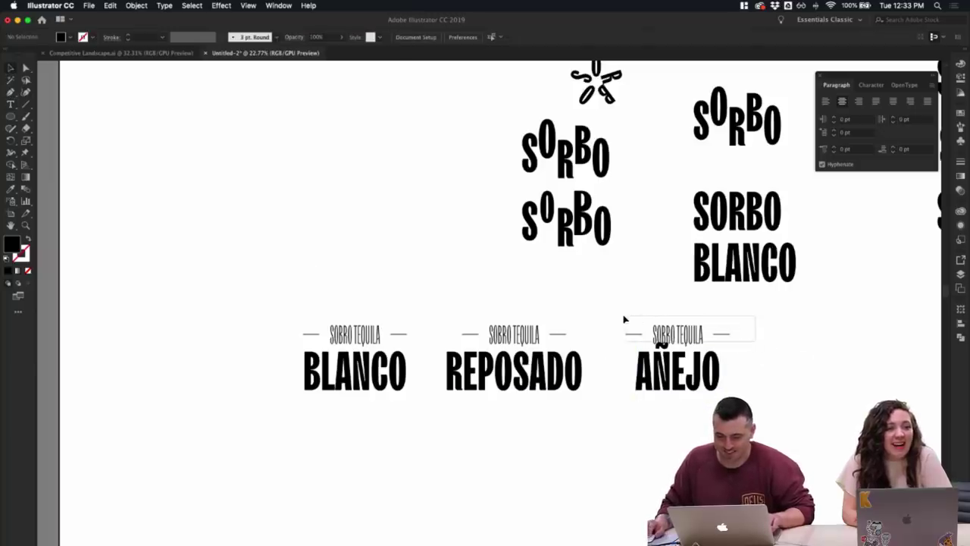
{"action": "left_click_drag", "start_coordinate": [624, 319], "coordinate": [683, 331]}
{"action": "left_click", "coordinate": [777, 358]}
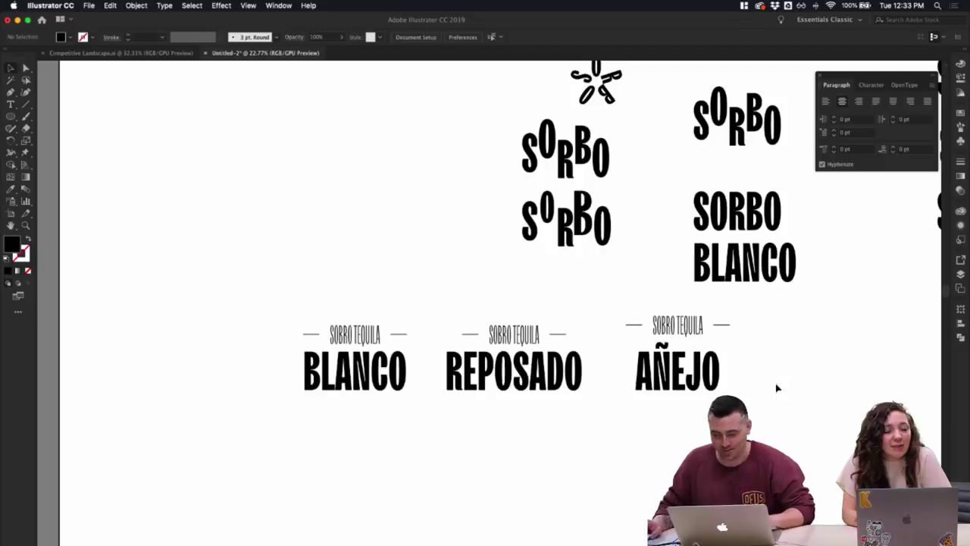
- Align the "SOBRO TEQUILA" lines and rules above "REPOSADO" and "BLANCO" vertically with the raised one above "AÑEJO"
{"action": "left_click_drag", "start_coordinate": [584, 343], "coordinate": [582, 343]}
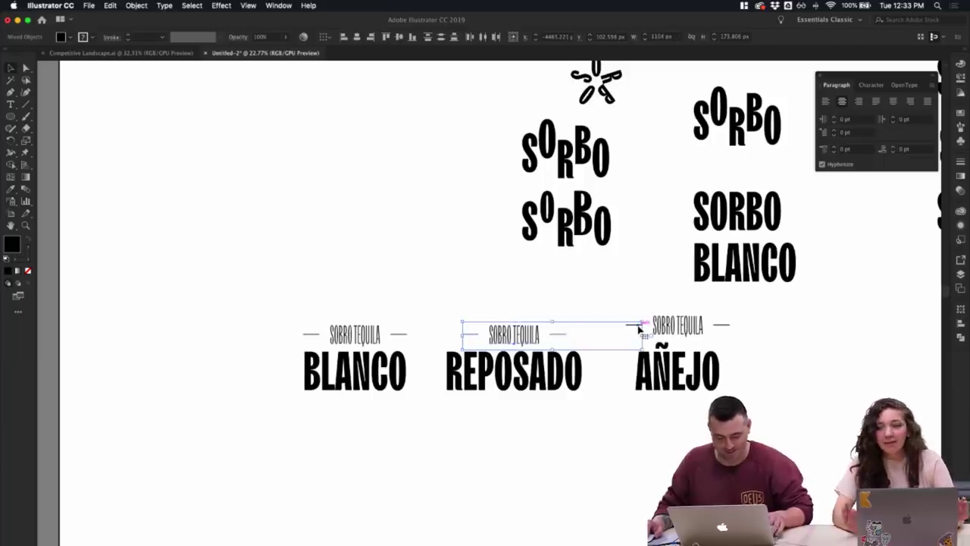
{"action": "left_click", "coordinate": [398, 37]}
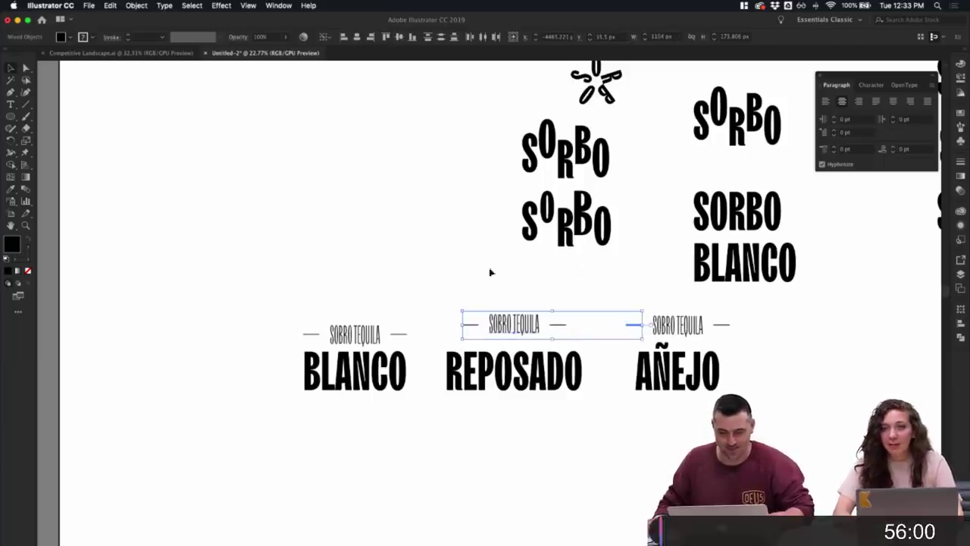
{"action": "left_click", "coordinate": [500, 273]}
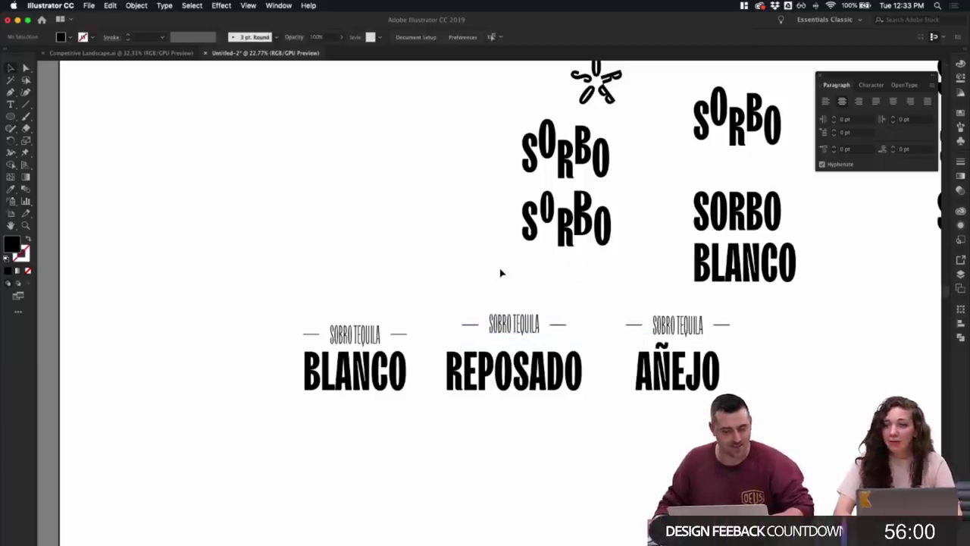
{"action": "left_click", "coordinate": [415, 340]}
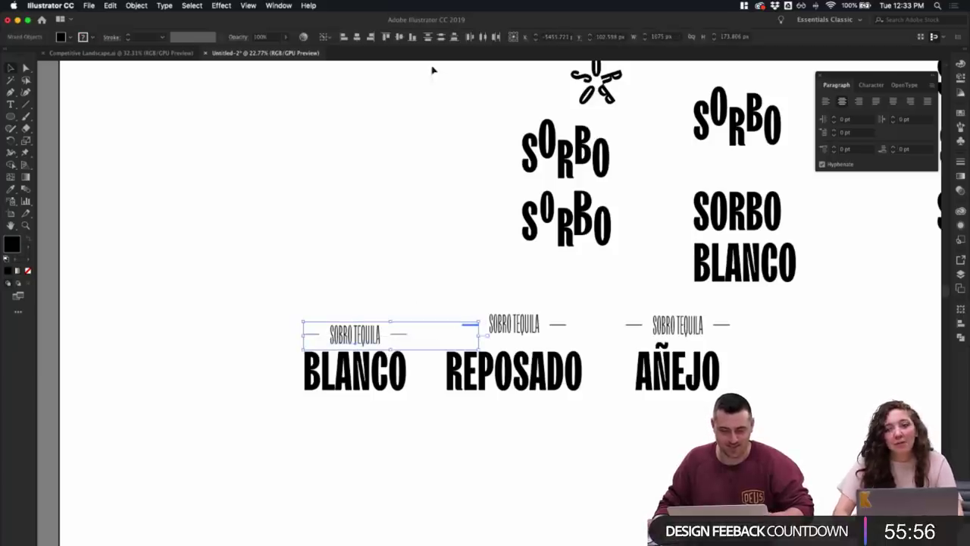
{"action": "left_click", "coordinate": [398, 38]}
{"action": "left_click", "coordinate": [445, 224]}
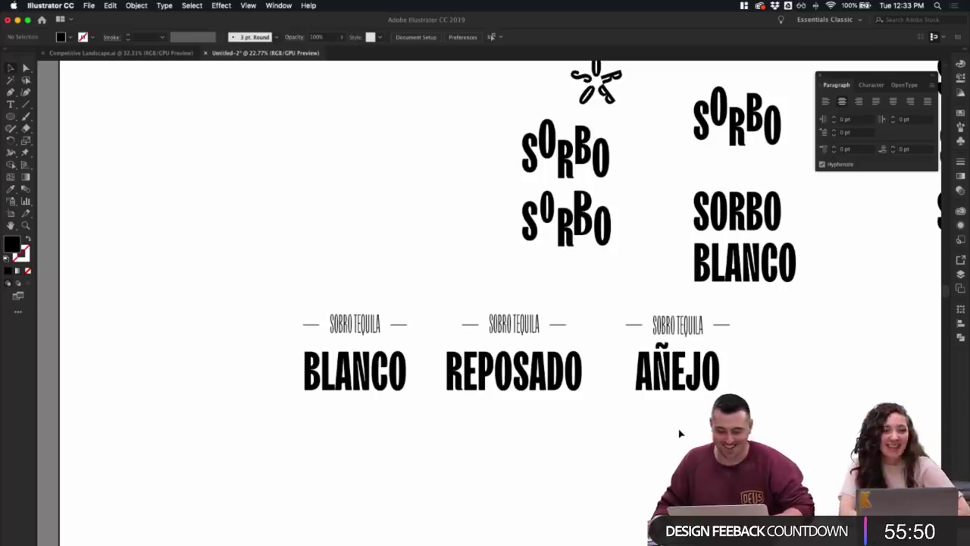
- Set all three "SOBRO TEQUILA" texts to the Light style of TT Trailers Variable
{"action": "scroll", "coordinate": [678, 433], "scroll_direction": "up", "scroll_amount": 2}
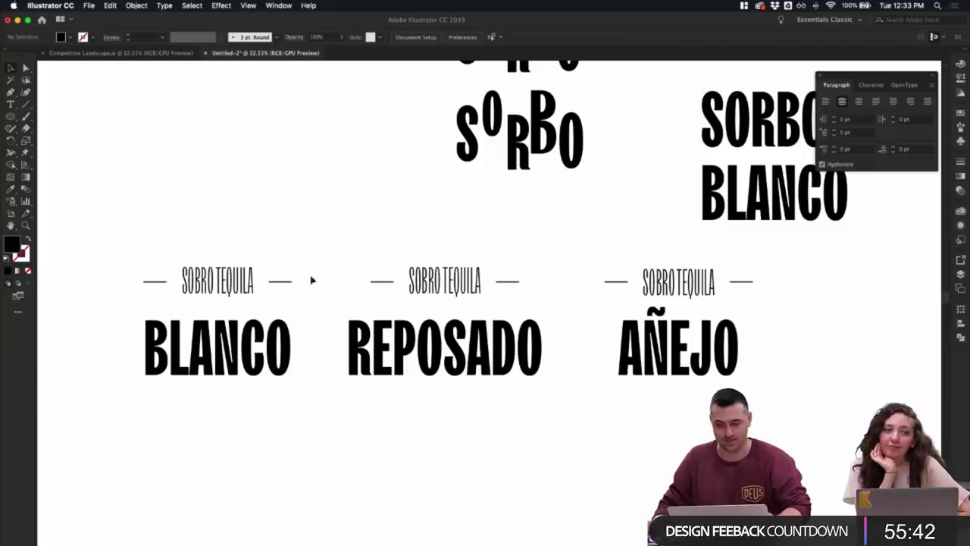
{"action": "left_click", "coordinate": [248, 282]}
{"action": "left_click", "coordinate": [666, 289], "text": "shift"}
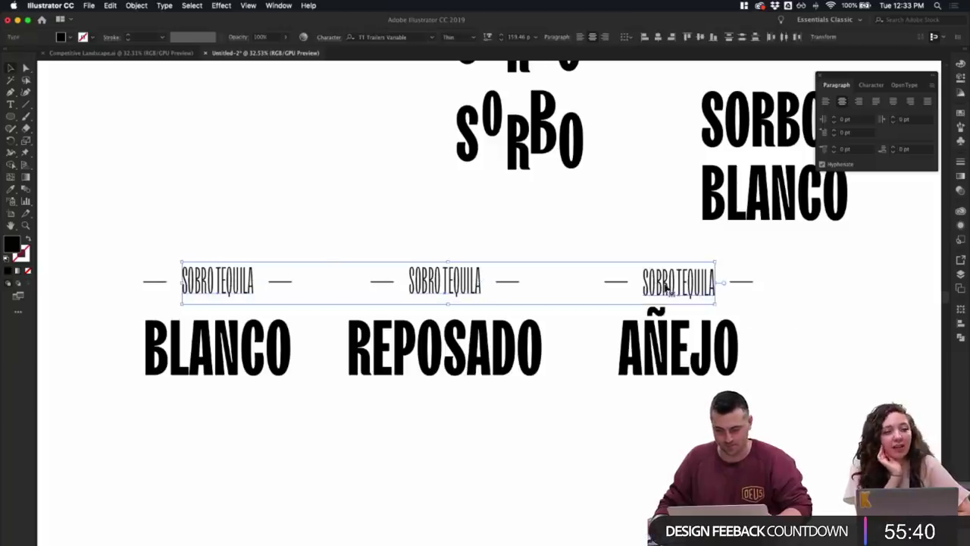
{"action": "left_click", "coordinate": [473, 41]}
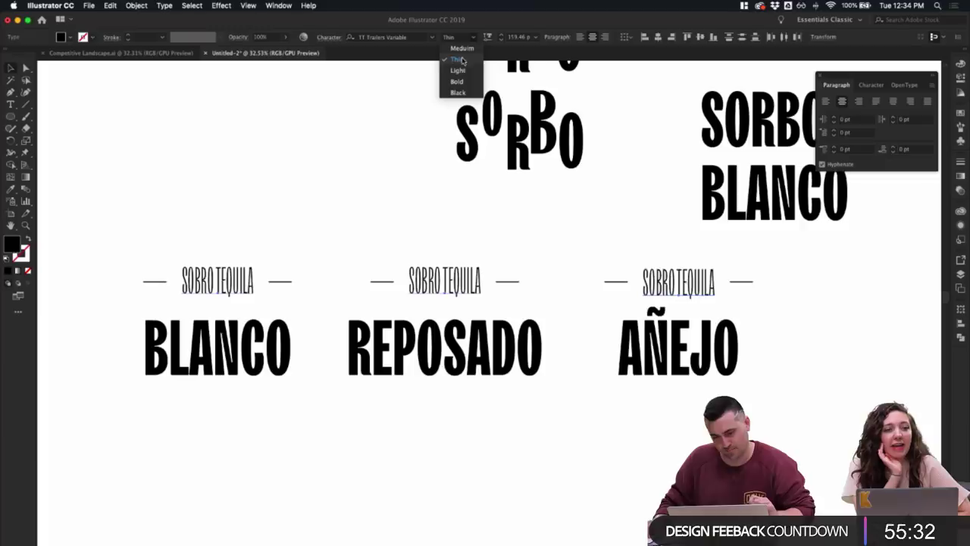
{"action": "left_click", "coordinate": [460, 71]}
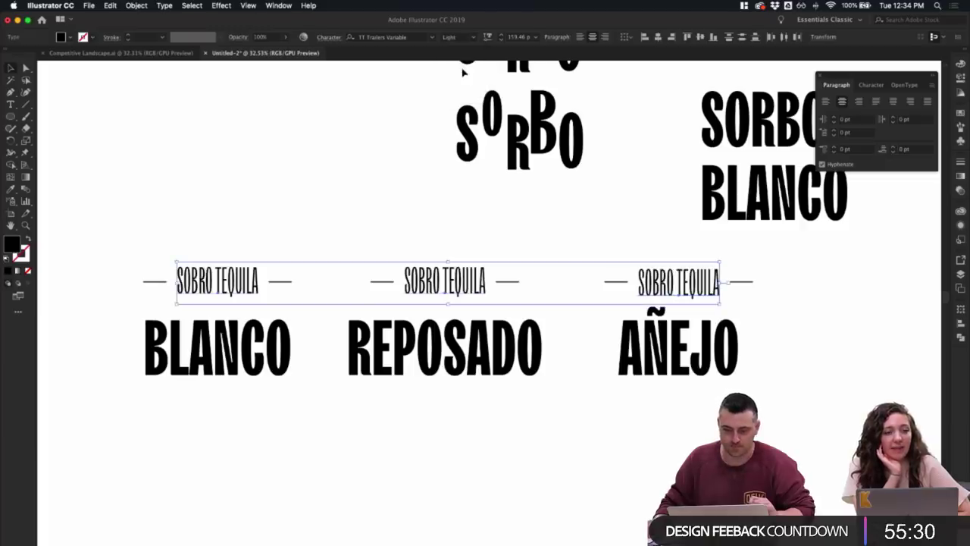
{"action": "left_click", "coordinate": [330, 185]}
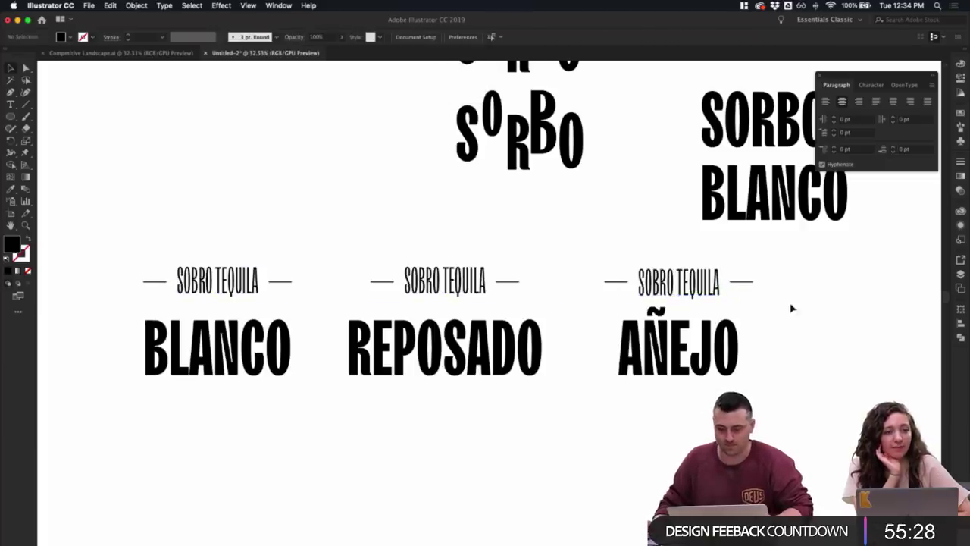
- Move the three complete variety labels together slightly down, away from the "SORBO BLANCO" lettering above
{"action": "scroll", "coordinate": [801, 371], "scroll_direction": "down", "scroll_amount": 1}
{"action": "scroll", "coordinate": [780, 379], "scroll_direction": "down", "scroll_amount": 1}
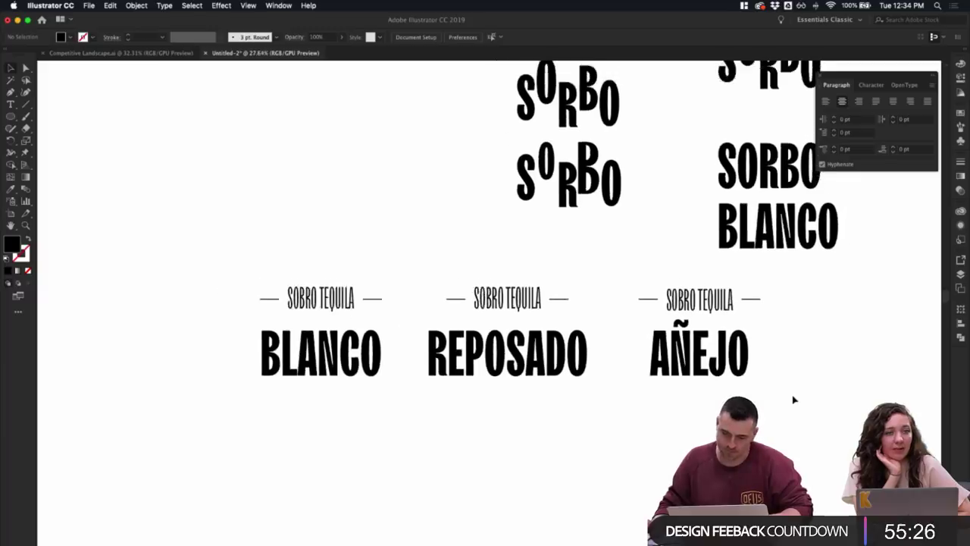
{"action": "scroll", "coordinate": [795, 401], "scroll_direction": "down", "scroll_amount": 2}
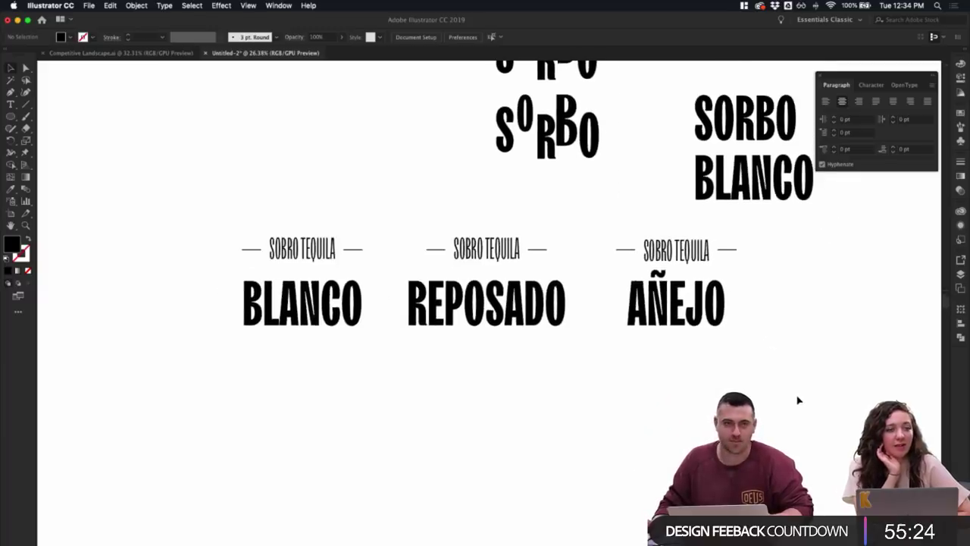
{"action": "left_click_drag", "start_coordinate": [792, 399], "coordinate": [233, 227]}
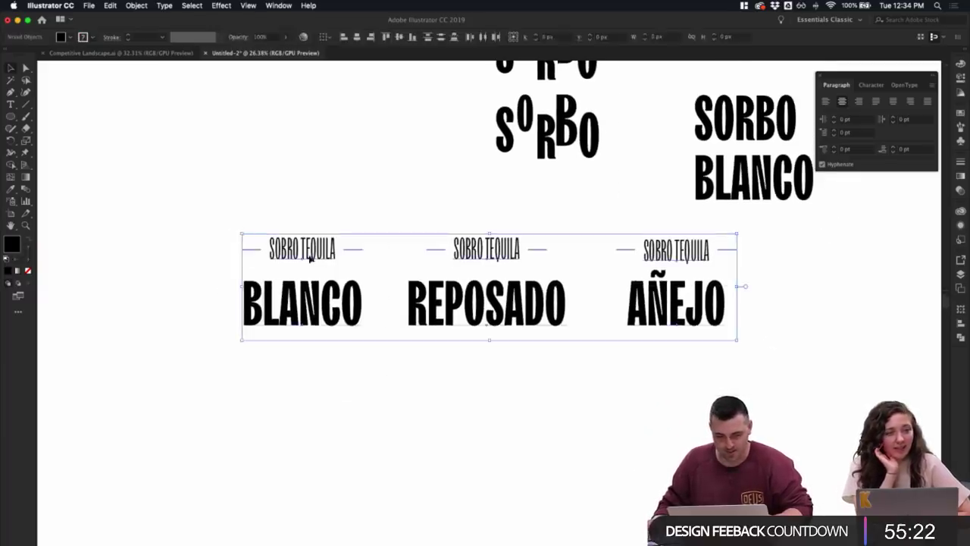
{"action": "left_click_drag", "start_coordinate": [329, 253], "coordinate": [330, 283]}
{"action": "left_click", "coordinate": [704, 443]}
{"action": "scroll", "coordinate": [704, 443], "scroll_direction": "down", "scroll_amount": 2}
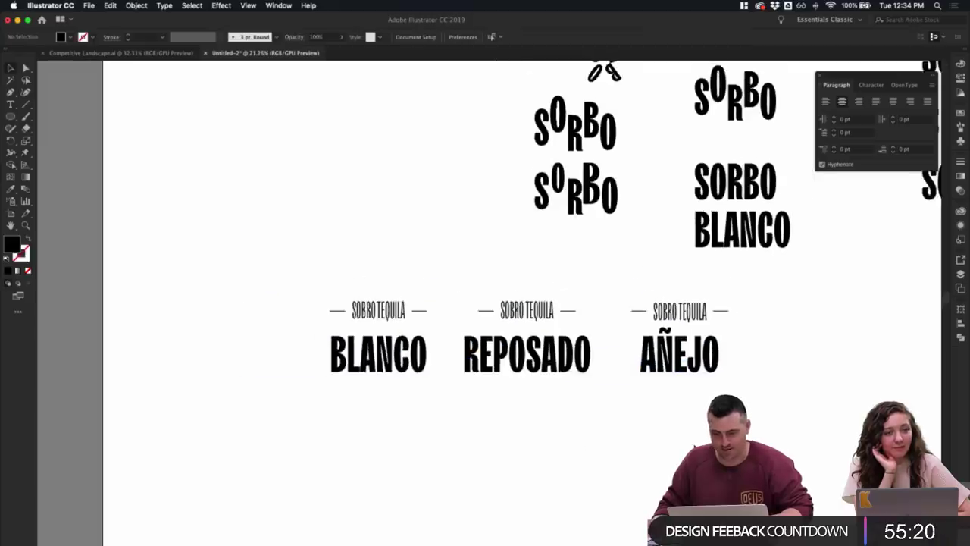
- Examine the three variety labels at different magnifications alongside the Sorbo wordmark variations
{"action": "scroll", "coordinate": [704, 443], "scroll_direction": "up", "scroll_amount": 1}
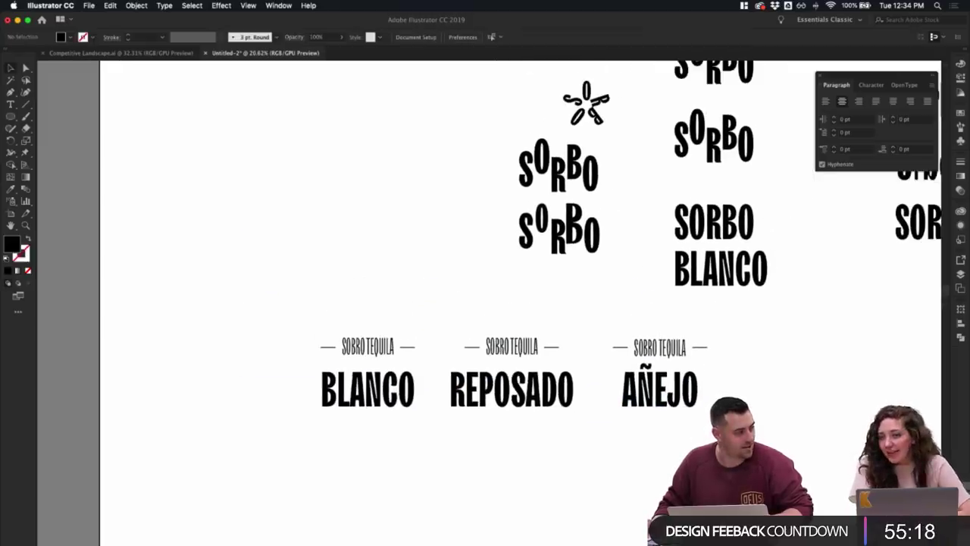
{"action": "scroll", "coordinate": [701, 454], "scroll_direction": "down", "scroll_amount": 2}
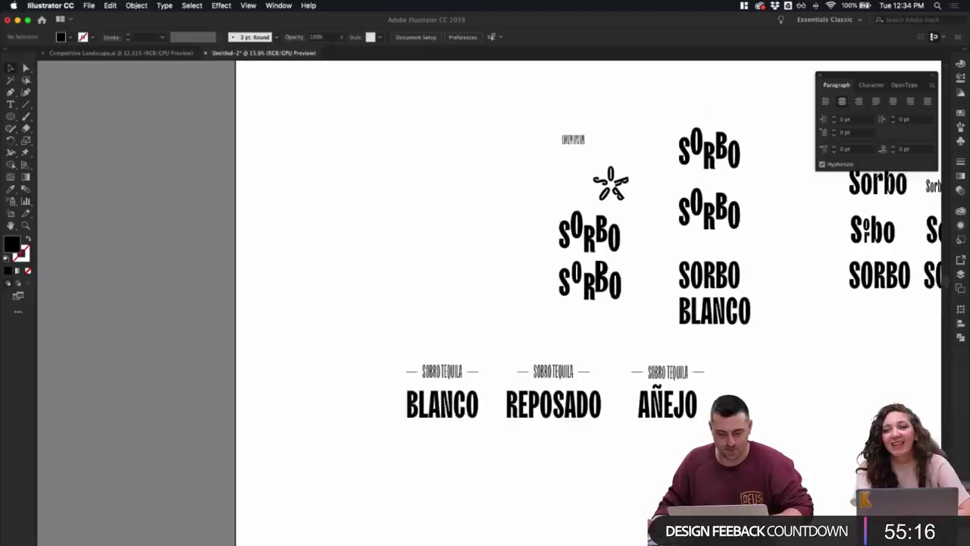
{"action": "scroll", "coordinate": [701, 454], "scroll_direction": "down", "scroll_amount": 1}
{"action": "scroll", "coordinate": [701, 455], "scroll_direction": "up", "scroll_amount": 3}
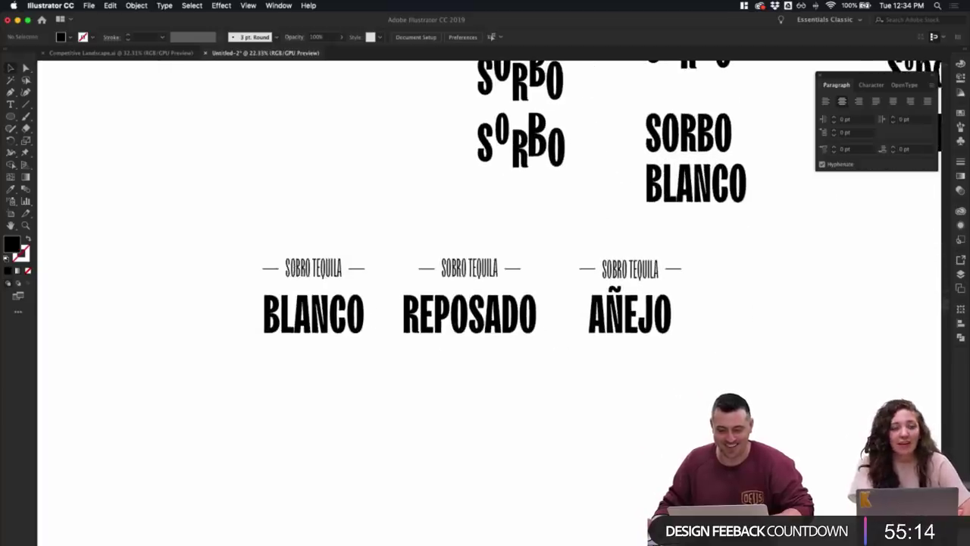
{"action": "scroll", "coordinate": [485, 303], "scroll_direction": "down", "scroll_amount": 2}
{"action": "scroll", "coordinate": [312, 332], "scroll_direction": "down", "scroll_amount": 2}
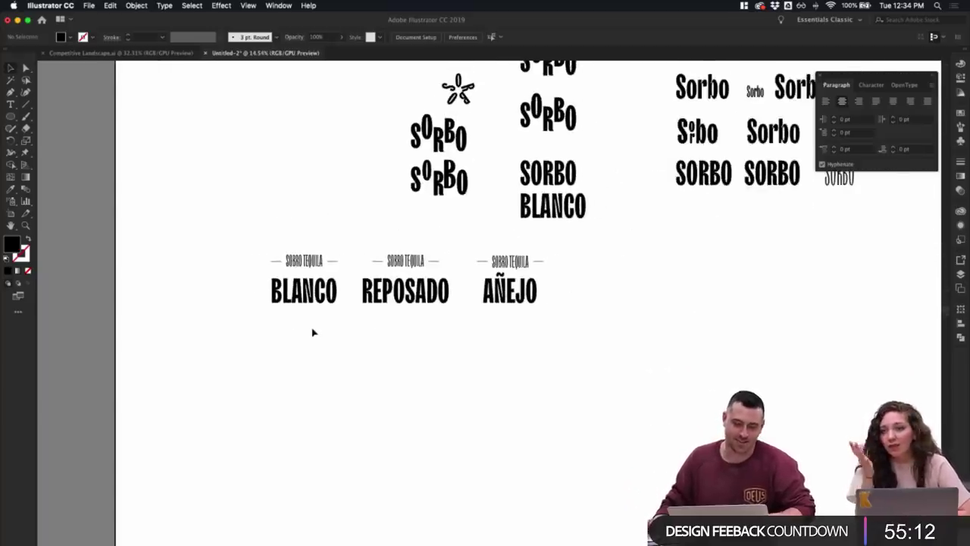
{"action": "scroll", "coordinate": [313, 332], "scroll_direction": "up", "scroll_amount": 1}
{"action": "mouse_move", "coordinate": [425, 542]}
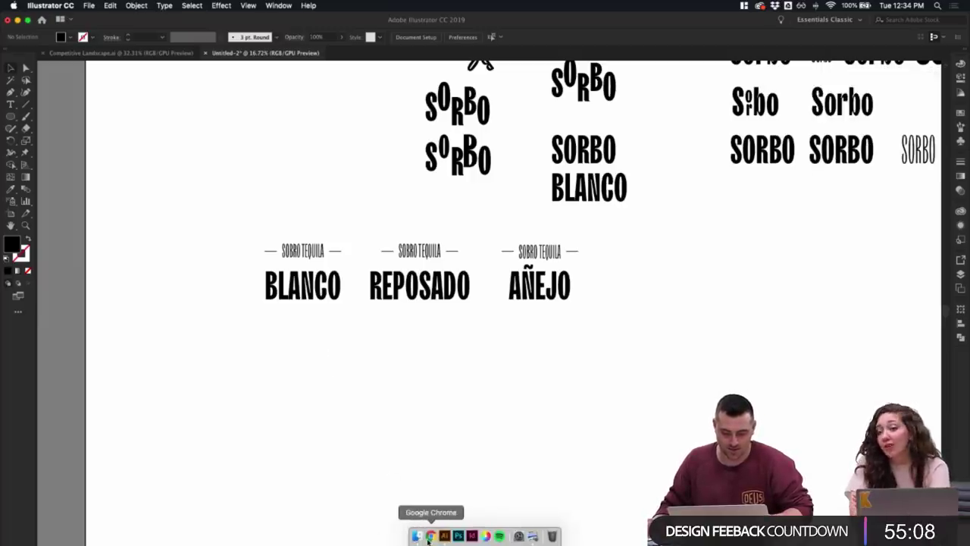
- Switch to the Brief document in Chrome and review the demographic, goal, label sizes and must-haves for the bottle
{"action": "left_click", "coordinate": [430, 536]}
{"action": "scroll", "coordinate": [395, 473], "scroll_direction": "down", "scroll_amount": 5}
{"action": "scroll", "coordinate": [395, 473], "scroll_direction": "down", "scroll_amount": 2}
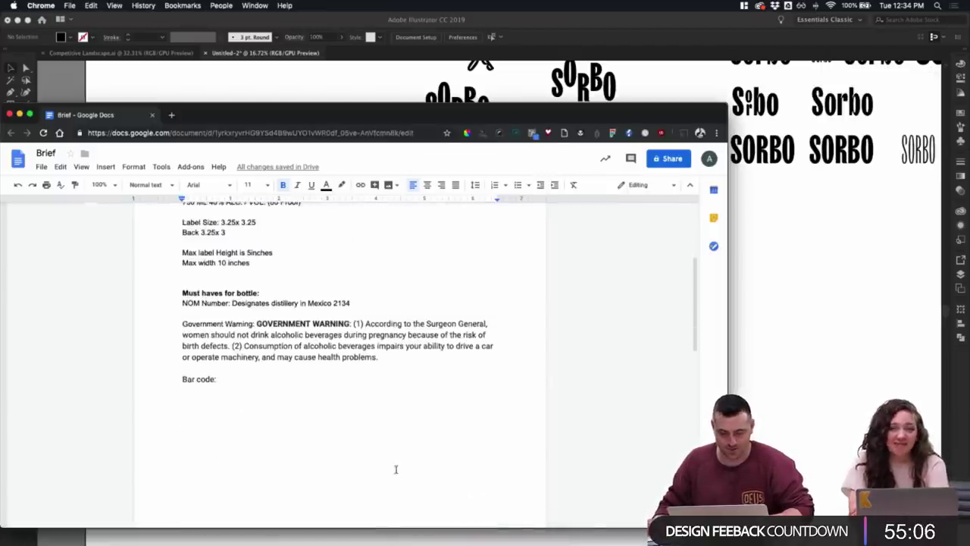
{"action": "scroll", "coordinate": [189, 280], "scroll_direction": "up", "scroll_amount": 2}
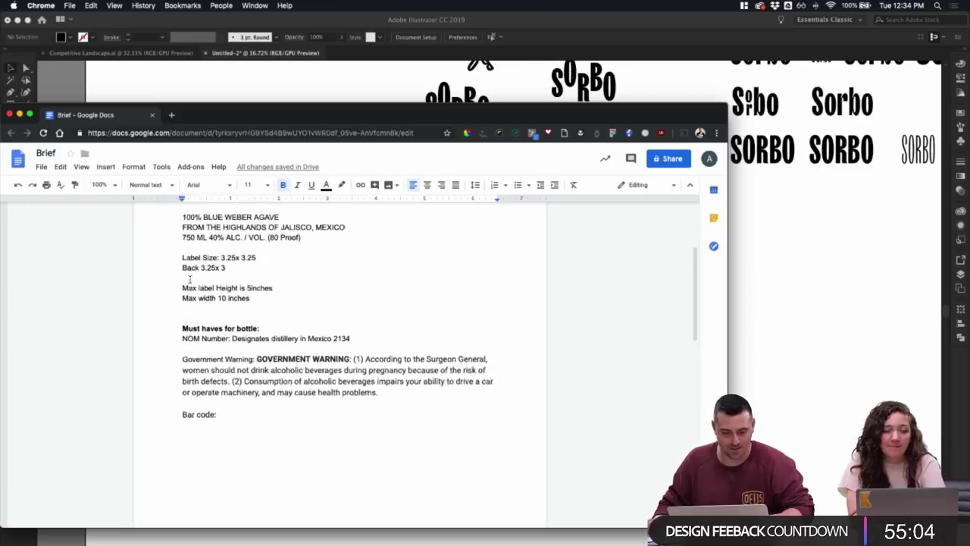
{"action": "scroll", "coordinate": [236, 307], "scroll_direction": "up", "scroll_amount": 5}
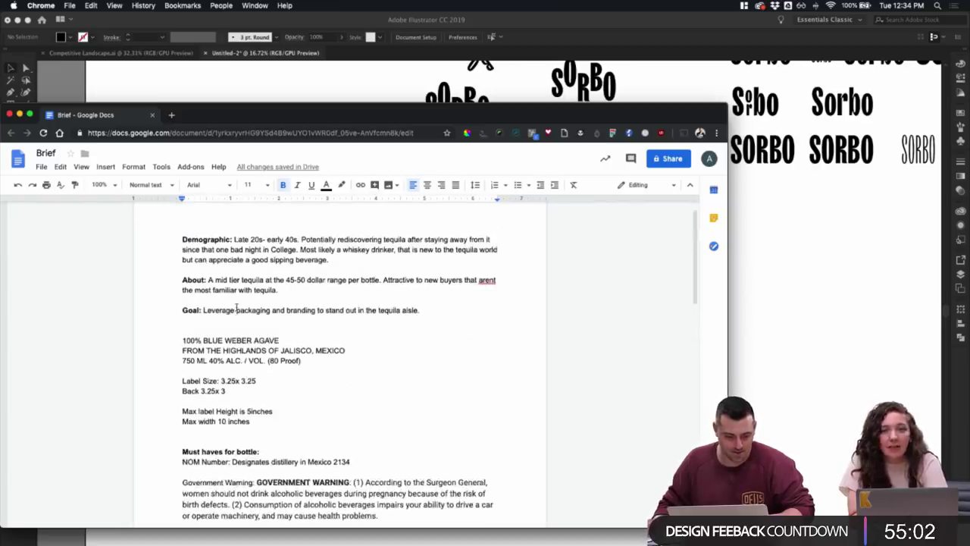
{"action": "scroll", "coordinate": [237, 307], "scroll_direction": "up", "scroll_amount": 1}
{"action": "scroll", "coordinate": [236, 307], "scroll_direction": "down", "scroll_amount": 1}
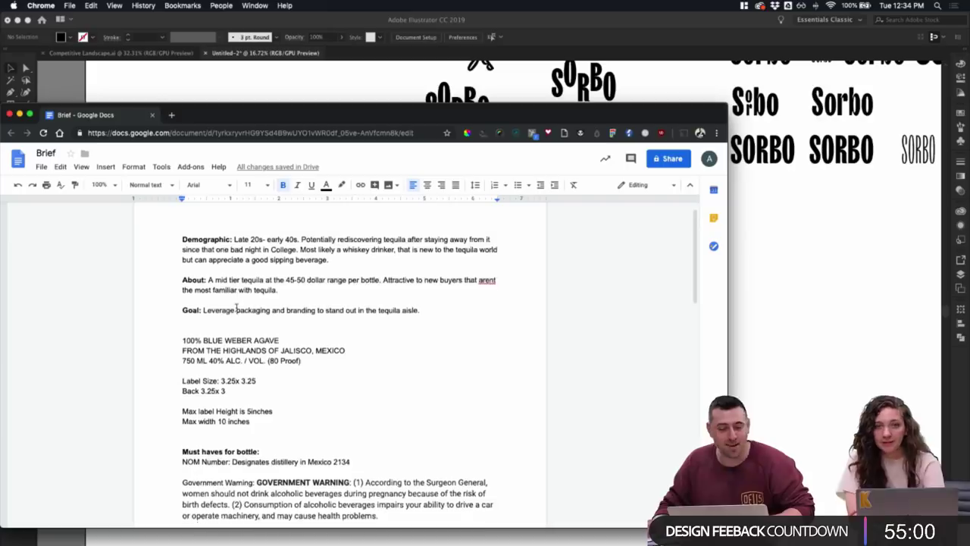
{"action": "scroll", "coordinate": [236, 307], "scroll_direction": "up", "scroll_amount": 1}
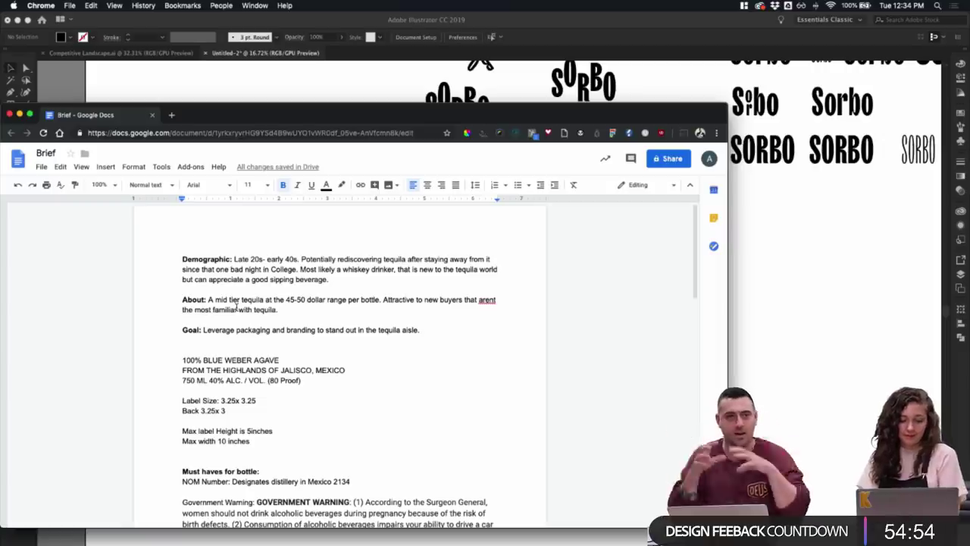
{"action": "scroll", "coordinate": [278, 250], "scroll_direction": "down", "scroll_amount": 3}
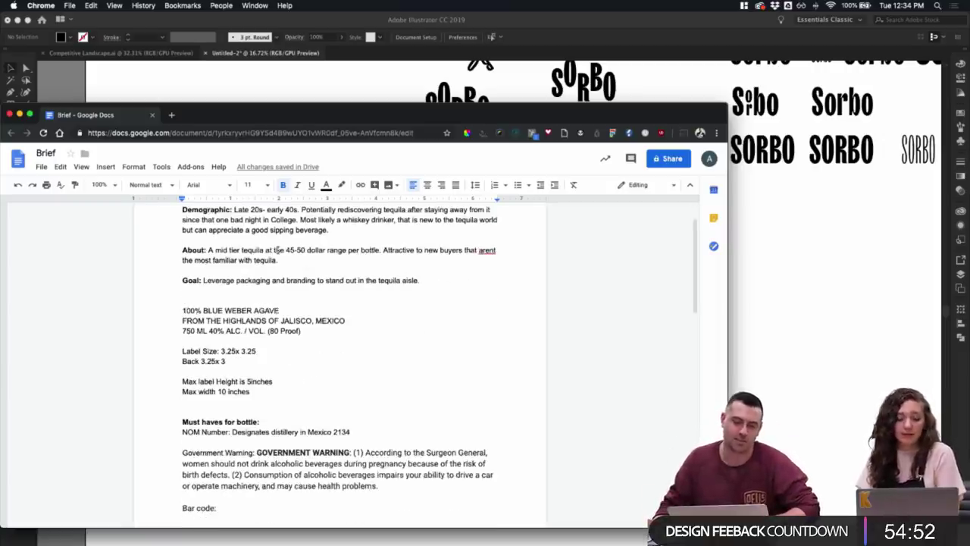
{"action": "scroll", "coordinate": [277, 258], "scroll_direction": "down", "scroll_amount": 1}
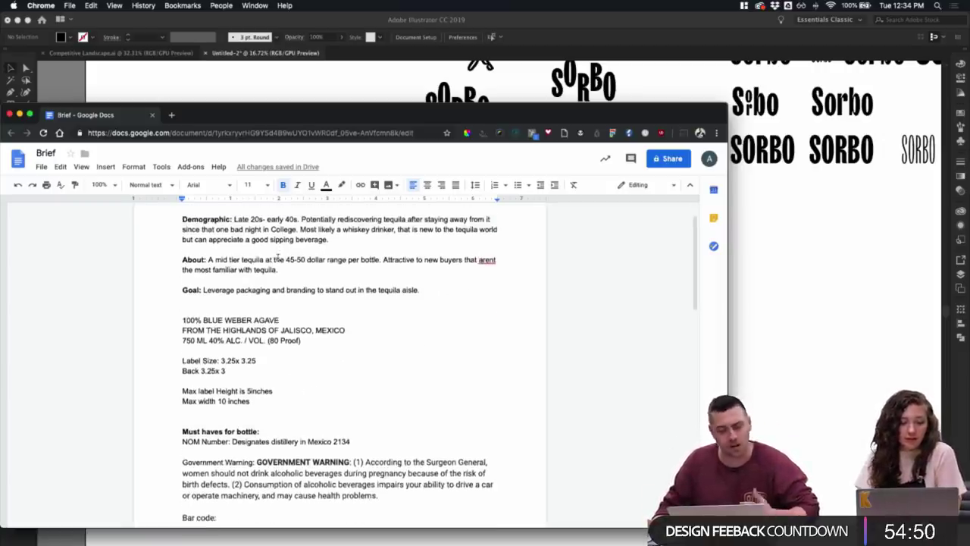
{"action": "scroll", "coordinate": [278, 258], "scroll_direction": "down", "scroll_amount": 5}
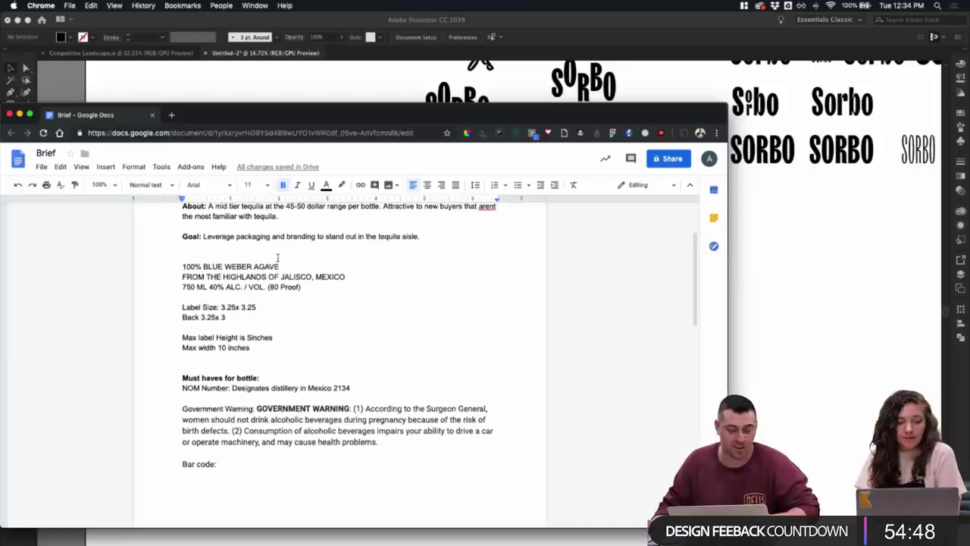
{"action": "left_click", "coordinate": [278, 258]}
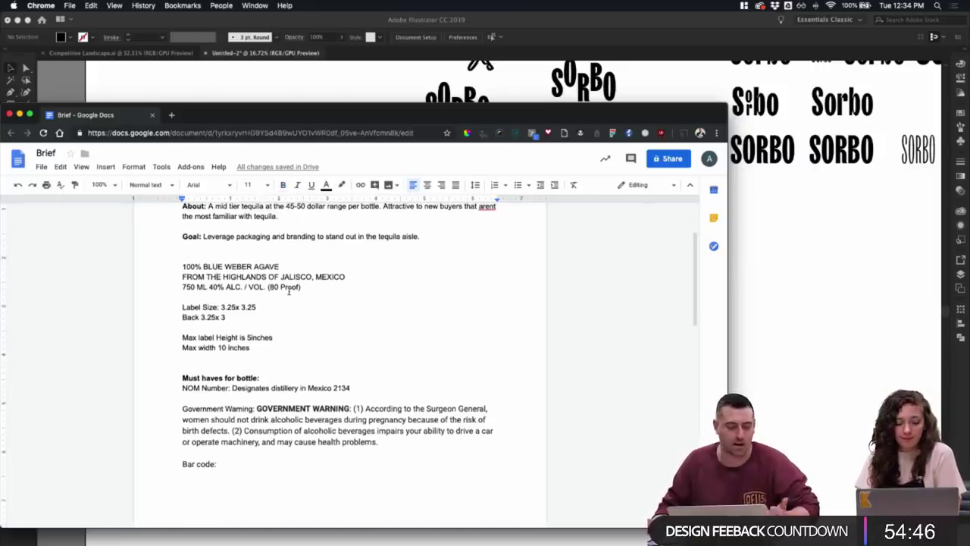
{"action": "scroll", "coordinate": [289, 291], "scroll_direction": "down", "scroll_amount": 2}
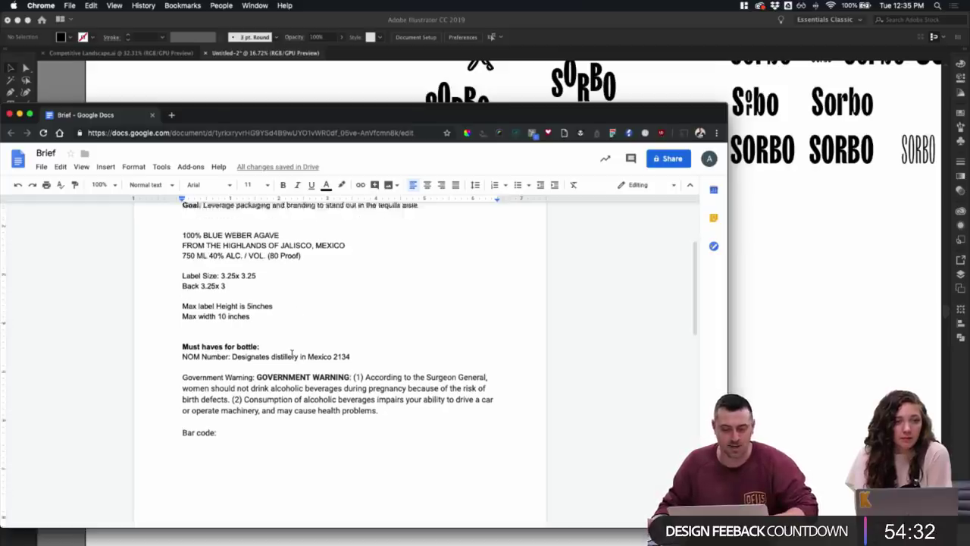
{"action": "scroll", "coordinate": [292, 354], "scroll_direction": "down", "scroll_amount": 1}
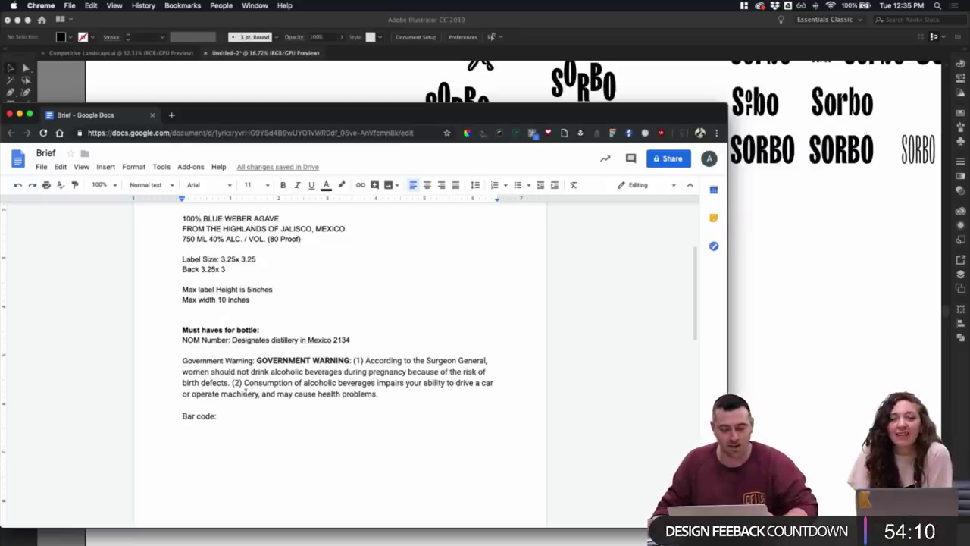
- Copy the line "750 ML 40% ALC. / VOL. (80 Proof)" from the brief and return to Illustrator
{"action": "scroll", "coordinate": [237, 371], "scroll_direction": "up", "scroll_amount": 5}
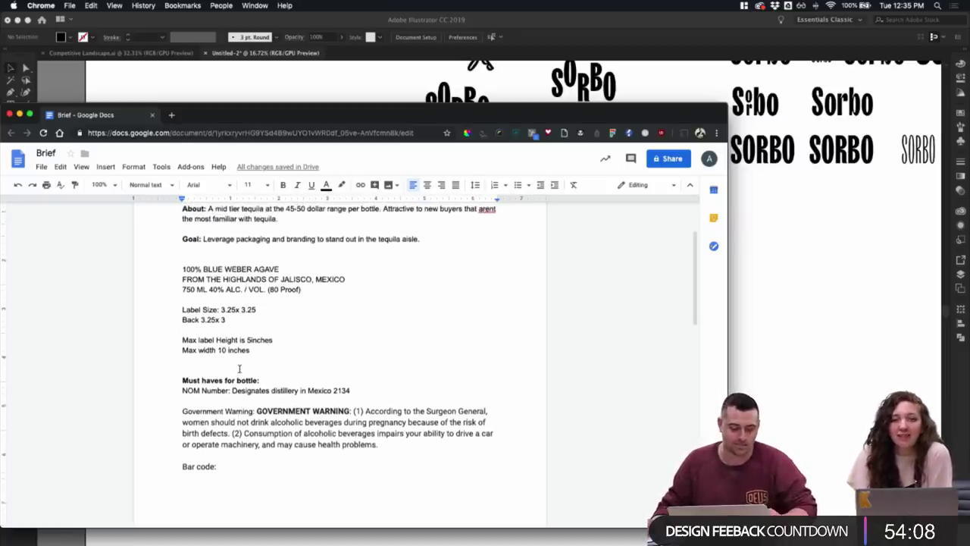
{"action": "scroll", "coordinate": [239, 369], "scroll_direction": "up", "scroll_amount": 1}
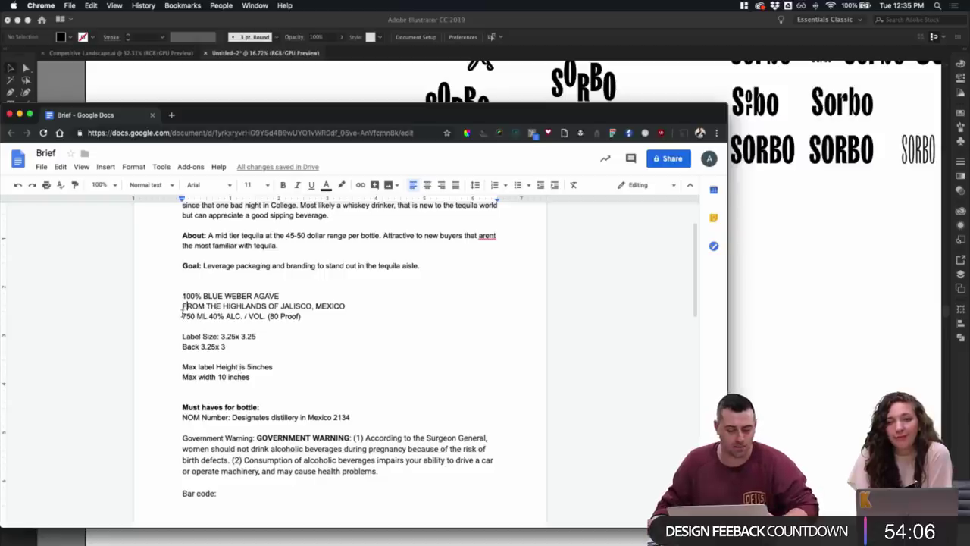
{"action": "left_click_drag", "start_coordinate": [182, 315], "coordinate": [308, 315]}
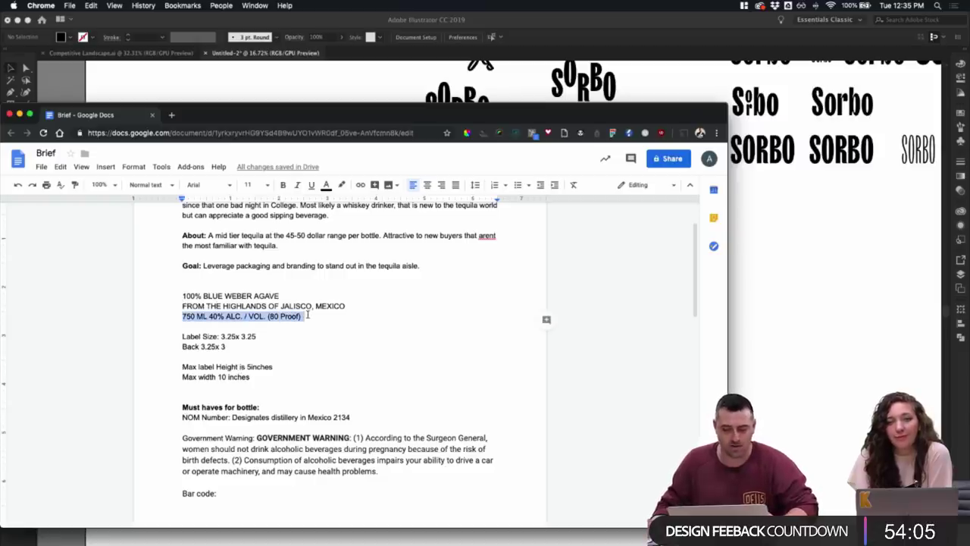
{"action": "left_click", "coordinate": [741, 330]}
- Add the copied "750 ML 40% ALC. / VOL. (80 PROOF)" line as new text below the BLANCO and REPOSADO lockups and shift it slightly lower
{"action": "left_click", "coordinate": [11, 104]}
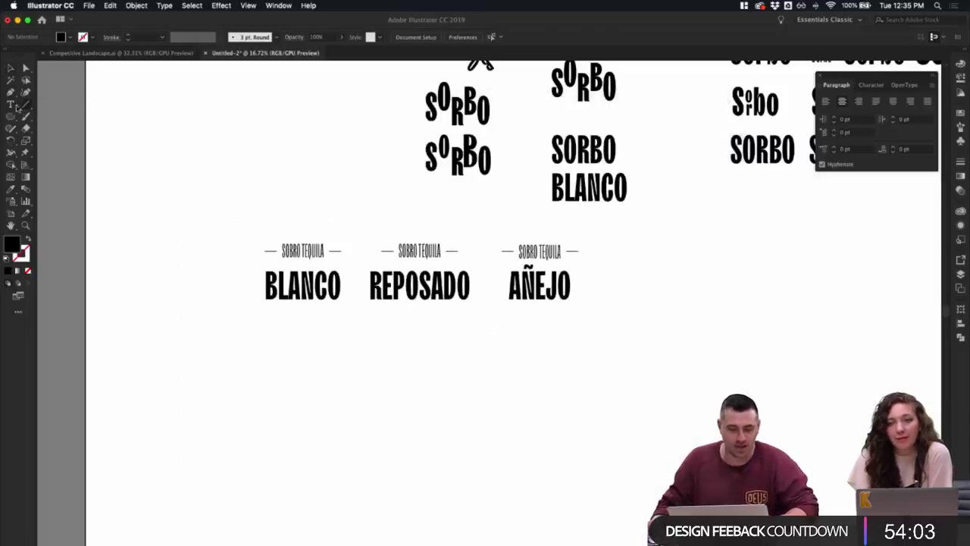
{"action": "left_click", "coordinate": [308, 352]}
{"action": "type", "text": "750 ML 40% ALC. / VOL. (80 PROOF)"}
{"action": "key", "text": "Escape"}
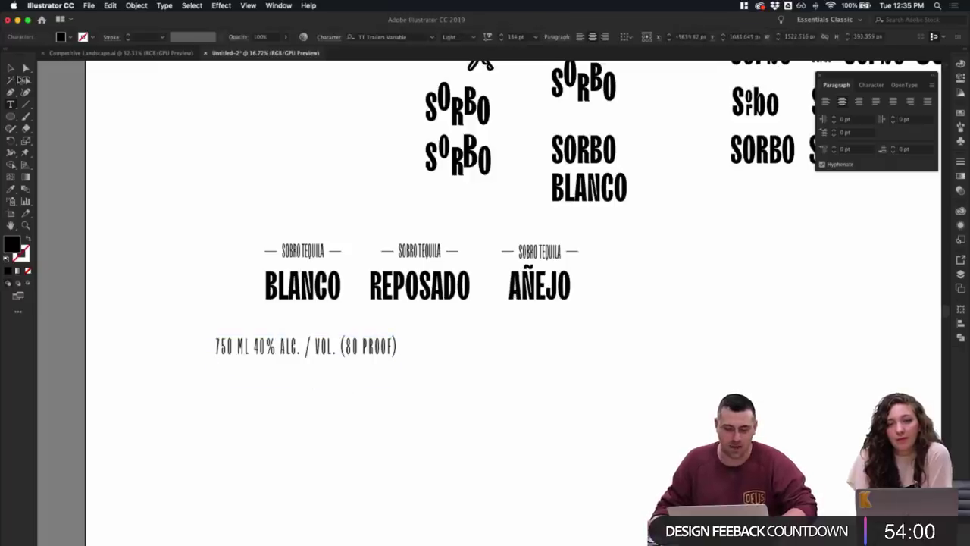
{"action": "left_click", "coordinate": [293, 365]}
{"action": "left_click_drag", "start_coordinate": [295, 354], "coordinate": [322, 379]}
{"action": "left_click", "coordinate": [493, 412]}
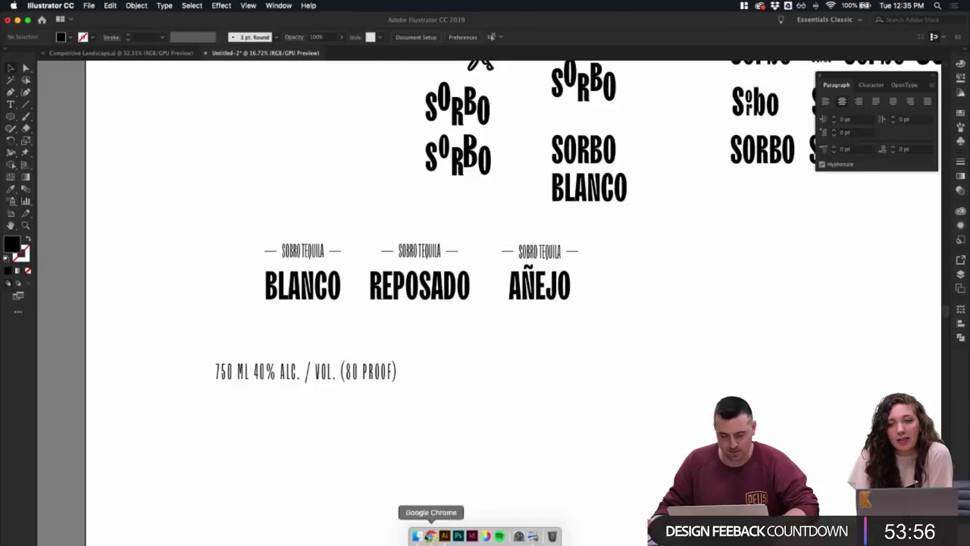
- Copy the full Government Warning paragraph from the brief in Chrome and return to Illustrator
{"action": "left_click", "coordinate": [431, 536]}
{"action": "left_click", "coordinate": [346, 459]}
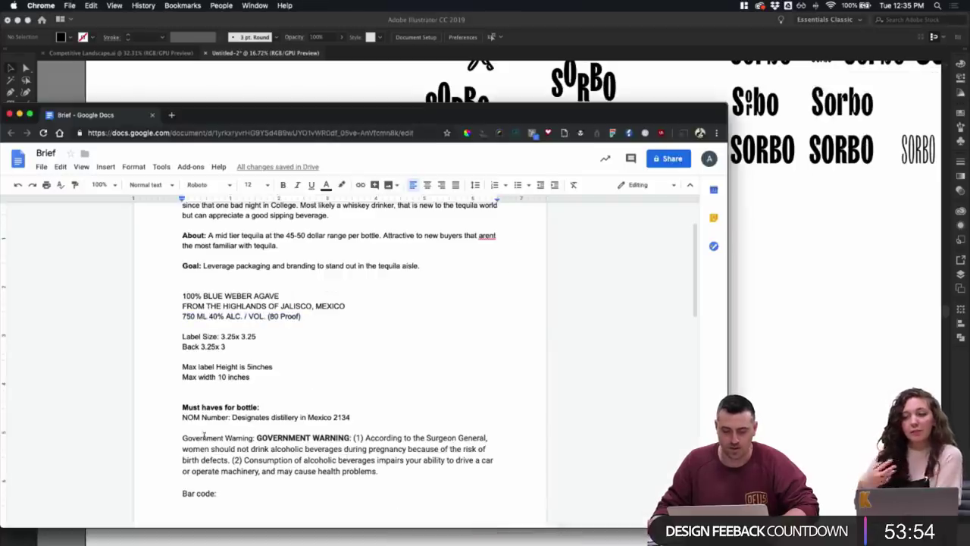
{"action": "left_click_drag", "start_coordinate": [183, 437], "coordinate": [385, 470]}
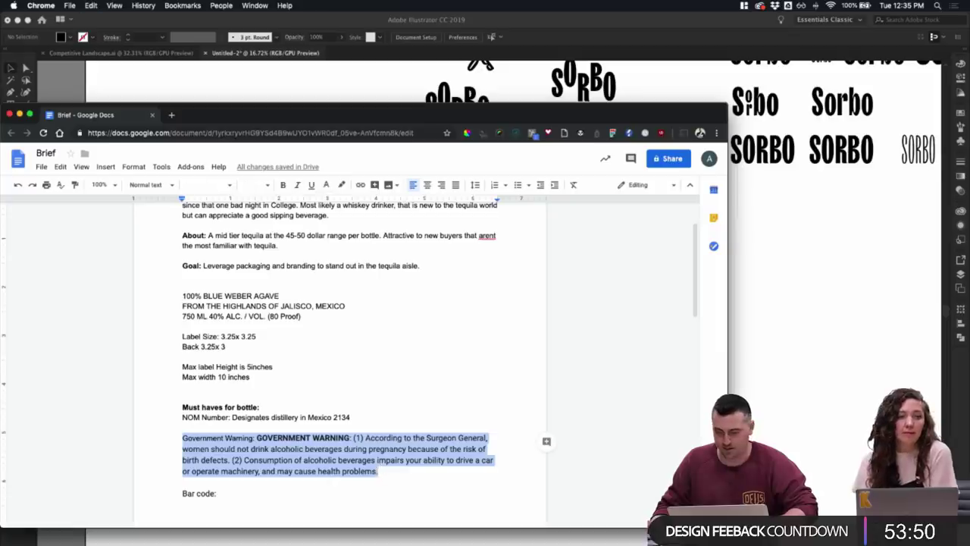
{"action": "key", "text": "super+Tab"}
- Duplicate the 750 ML text line just below itself and replace the copy's text with the government warning
{"action": "scroll", "coordinate": [335, 399], "scroll_direction": "down", "scroll_amount": 1, "text": "alt"}
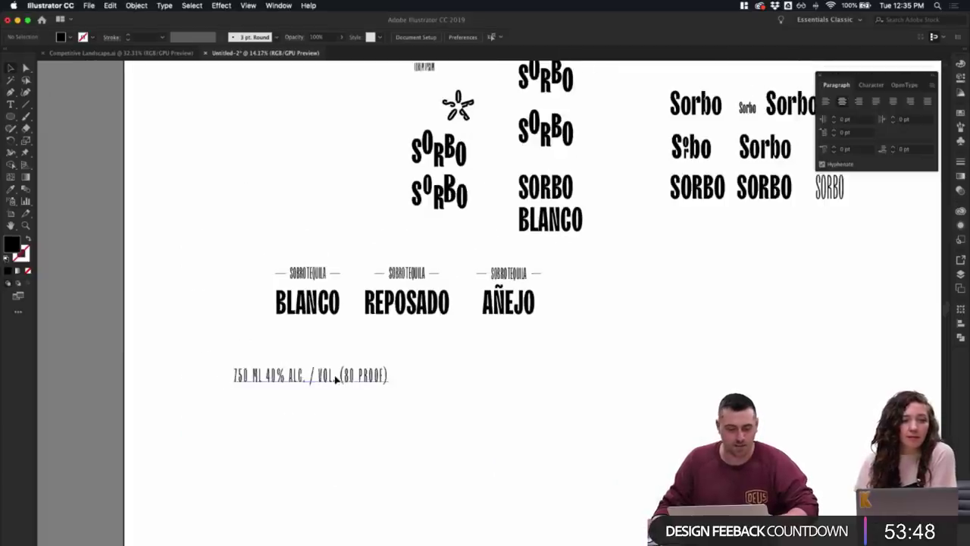
{"action": "left_click_drag", "start_coordinate": [336, 380], "coordinate": [339, 408], "text": "alt"}
{"action": "double_click", "coordinate": [338, 409]}
{"action": "triple_click", "coordinate": [339, 402]}
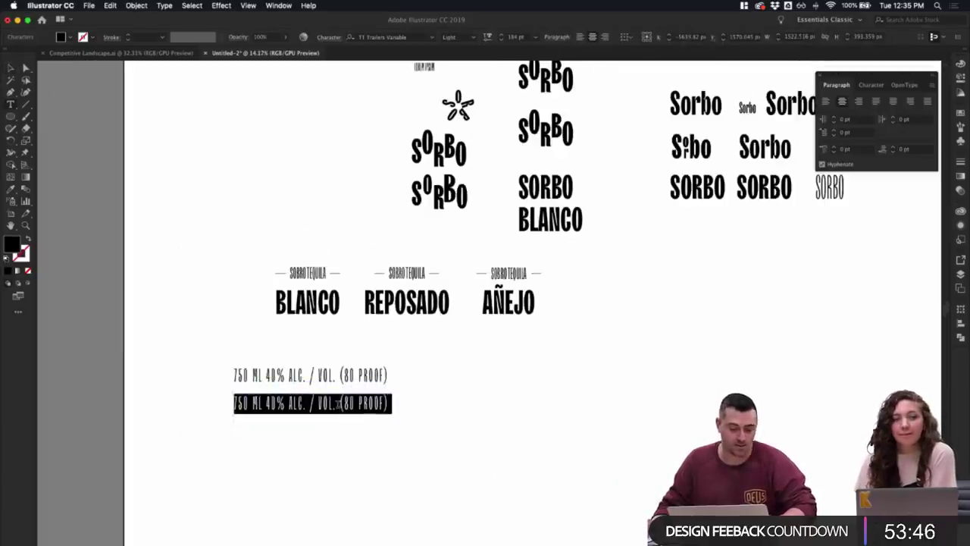
{"action": "key", "text": "super+v"}
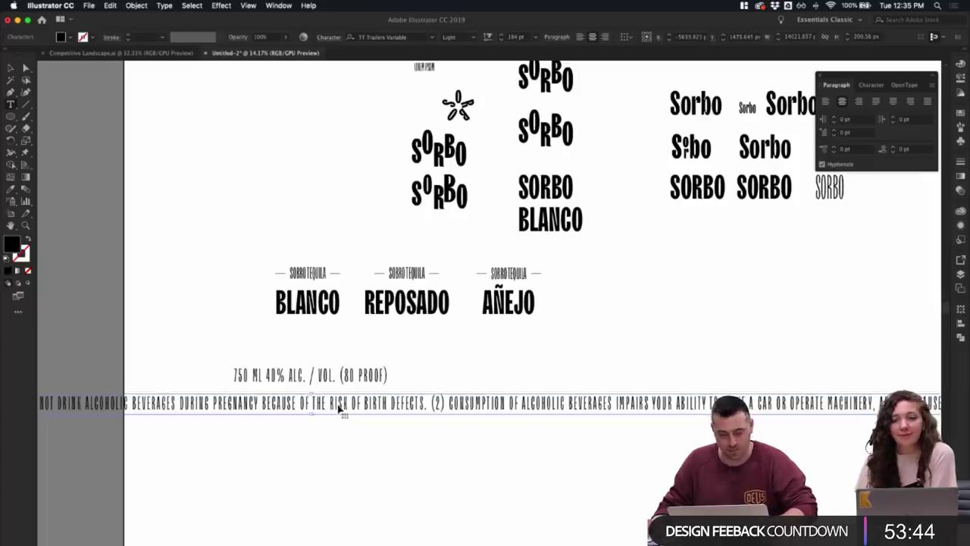
- Move the long government warning line right onto the artboard and slightly lower beneath the 750 ML line
{"action": "key", "text": "super+a"}
{"action": "scroll", "coordinate": [339, 407], "scroll_direction": "down", "scroll_amount": 5}
{"action": "key", "text": "Escape"}
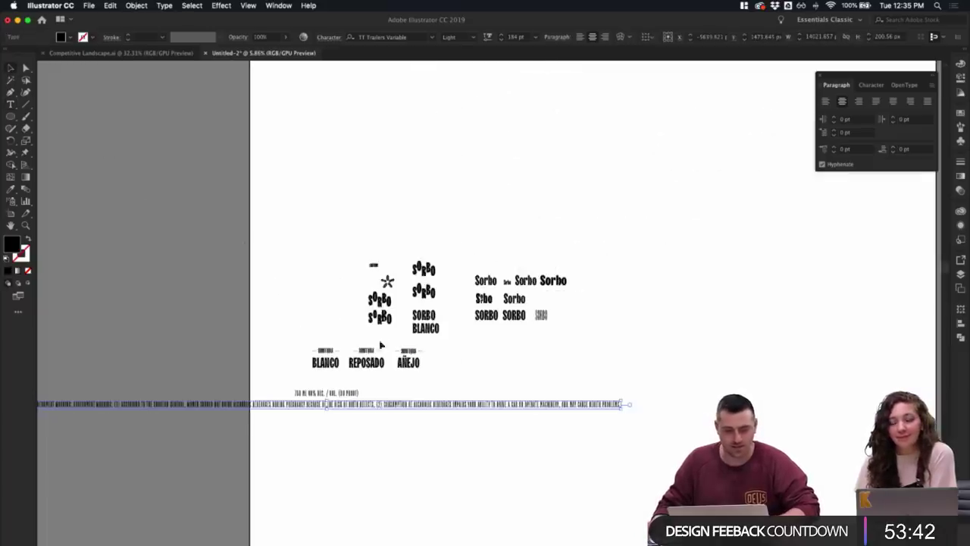
{"action": "left_click_drag", "start_coordinate": [389, 409], "coordinate": [593, 418]}
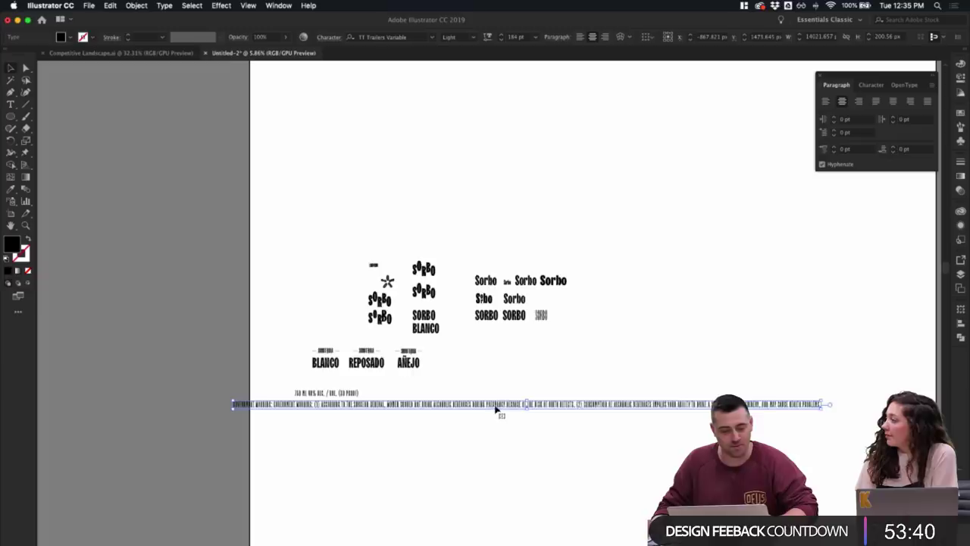
{"action": "left_click_drag", "start_coordinate": [498, 407], "coordinate": [550, 425]}
- Set all of the government warning text to the Bold weight of TT Trailers Variable
{"action": "left_click", "coordinate": [371, 402]}
{"action": "double_click", "coordinate": [357, 420]}
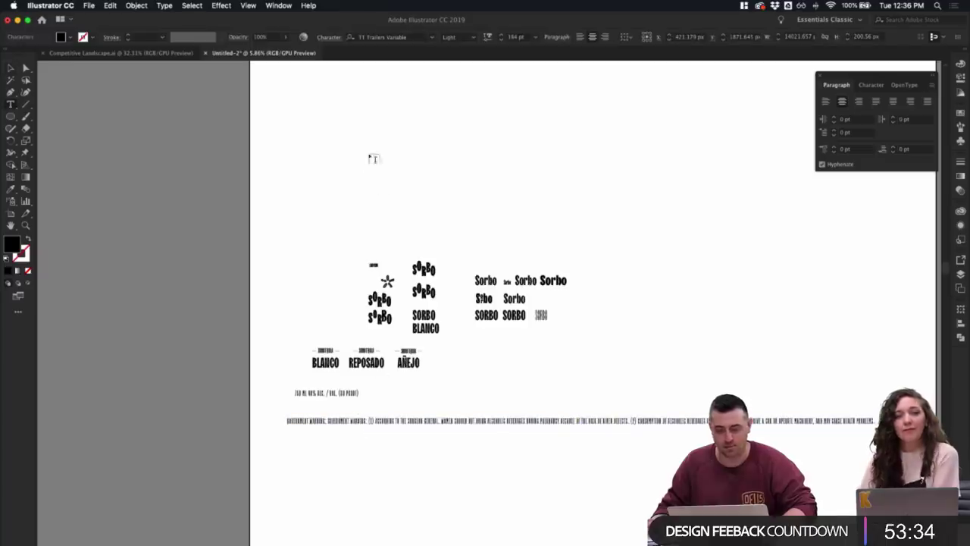
{"action": "key", "text": "ctrl+a"}
{"action": "left_click", "coordinate": [468, 37]}
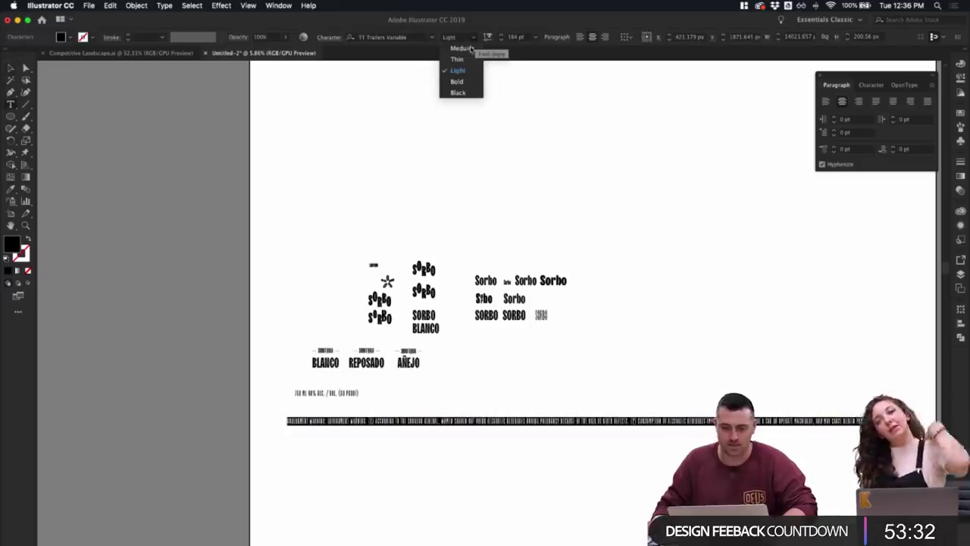
{"action": "left_click", "coordinate": [466, 82]}
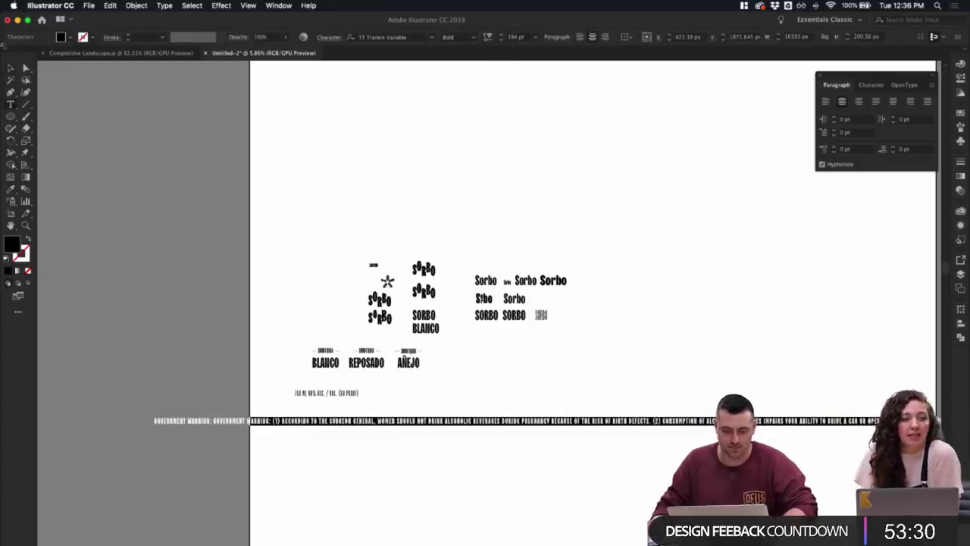
{"action": "key", "text": "Escape"}
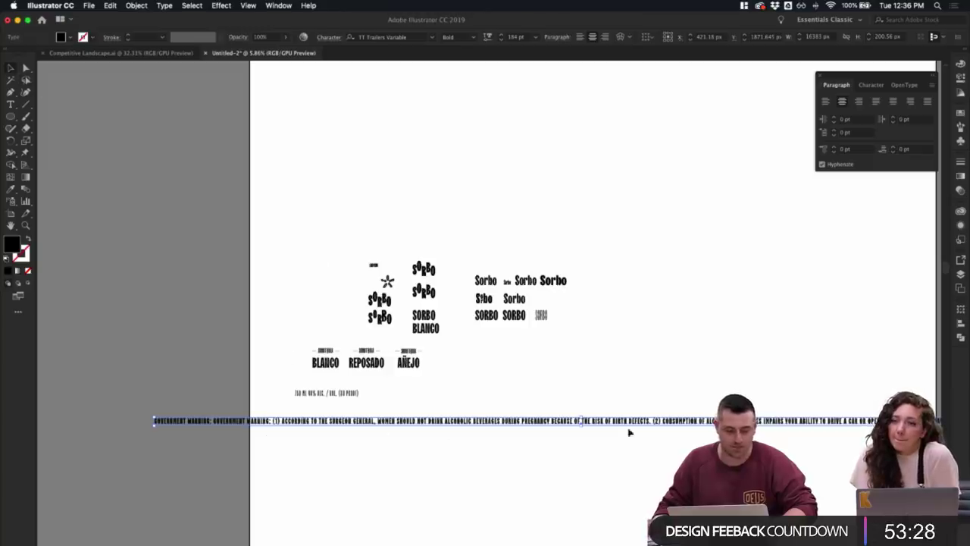
- Convert the government warning line to area type and resize its frame to a block about 4490 by 1640 pt
{"action": "scroll", "coordinate": [644, 424], "scroll_direction": "down", "scroll_amount": 2}
{"action": "scroll", "coordinate": [727, 413], "scroll_direction": "up", "scroll_amount": 2}
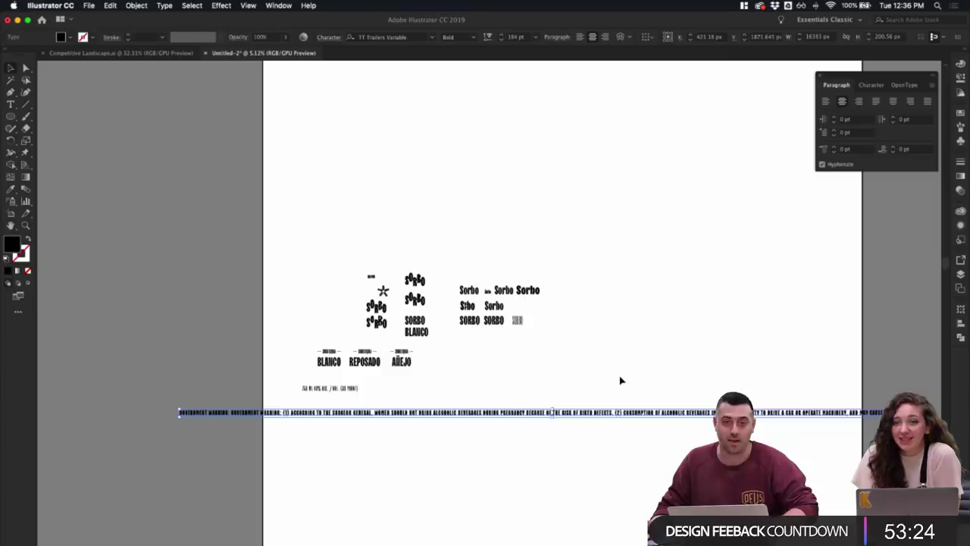
{"action": "scroll", "coordinate": [620, 380], "scroll_direction": "right", "scroll_amount": 2}
{"action": "scroll", "coordinate": [610, 355], "scroll_direction": "right", "scroll_amount": 2}
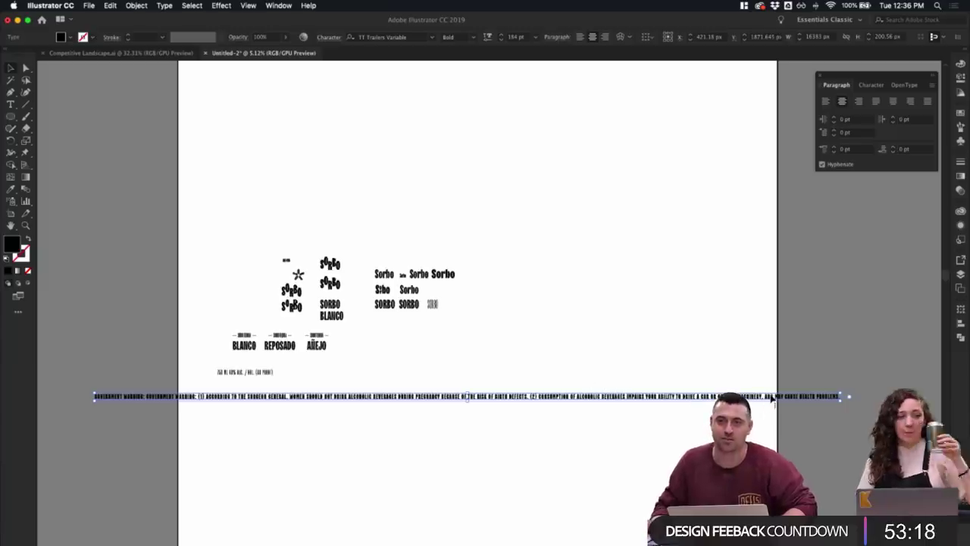
{"action": "double_click", "coordinate": [851, 397]}
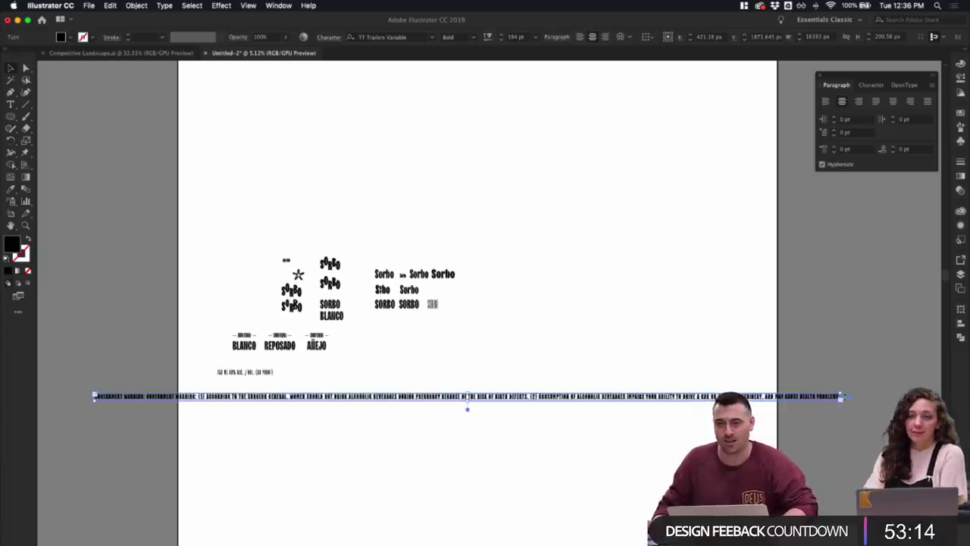
{"action": "left_click", "coordinate": [848, 430]}
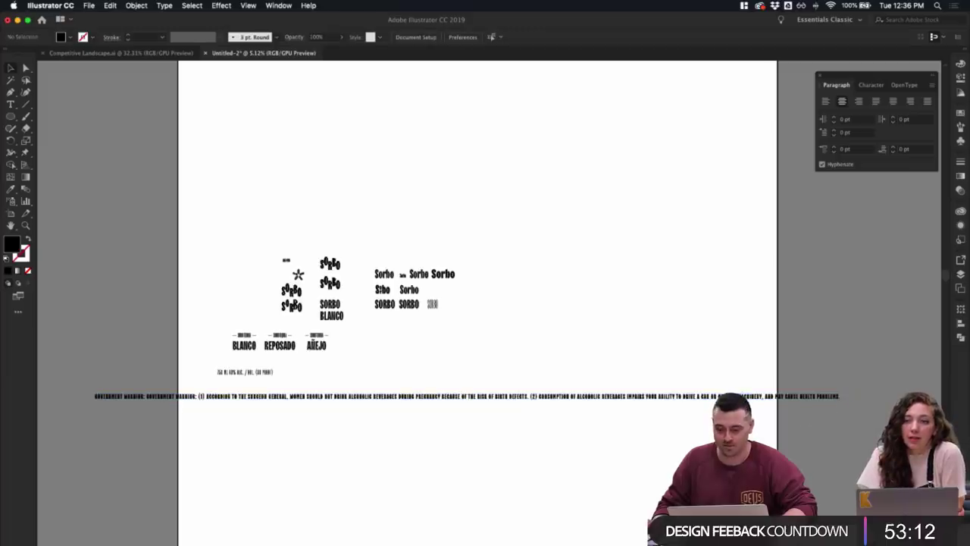
{"action": "left_click_drag", "start_coordinate": [834, 401], "coordinate": [262, 454]}
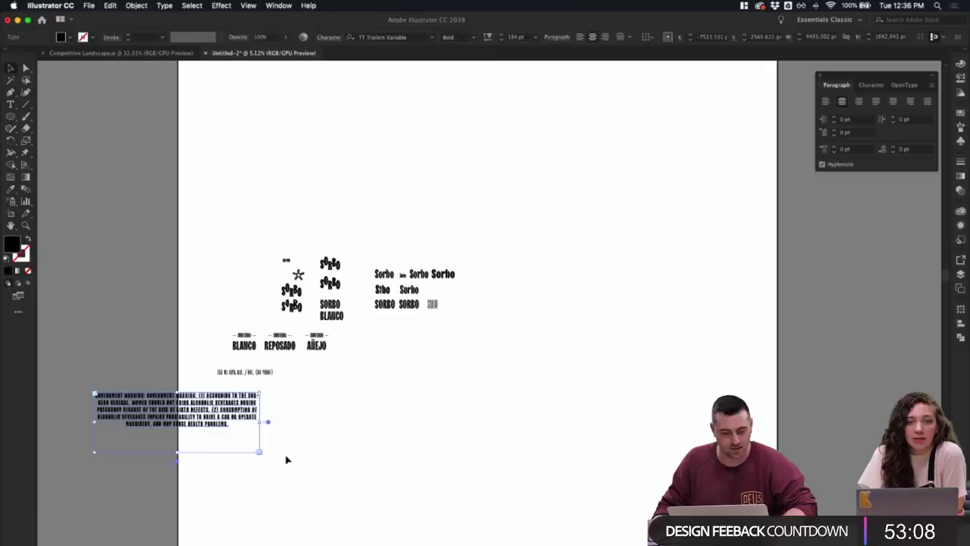
- Move the government warning block right onto the artboard, below the 750 ML line
{"action": "left_click", "coordinate": [288, 457]}
{"action": "scroll", "coordinate": [208, 408], "scroll_direction": "up", "scroll_amount": 2}
{"action": "left_click_drag", "start_coordinate": [203, 410], "coordinate": [469, 409]}
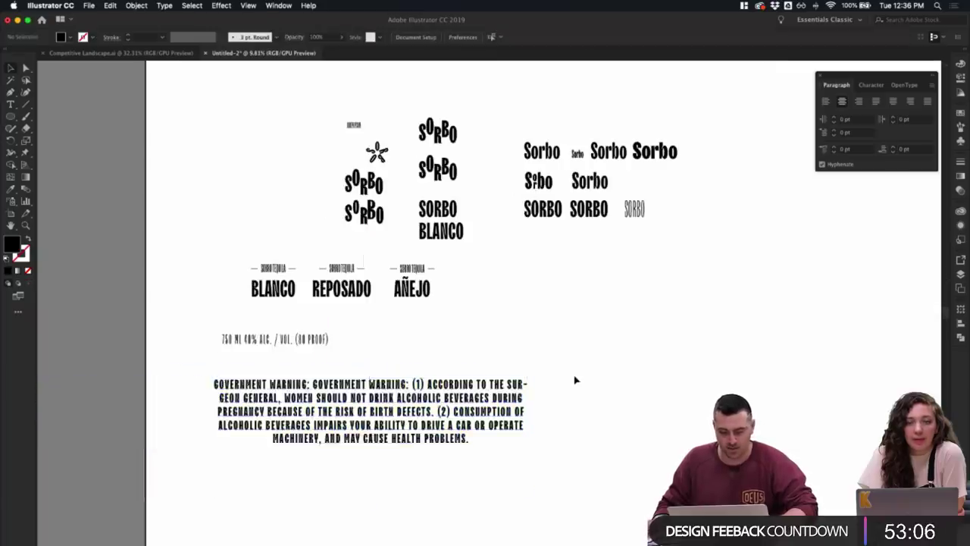
{"action": "scroll", "coordinate": [574, 379], "scroll_direction": "up", "scroll_amount": 2}
{"action": "double_click", "coordinate": [349, 385]}
{"action": "scroll", "coordinate": [349, 385], "scroll_direction": "down", "scroll_amount": 1}
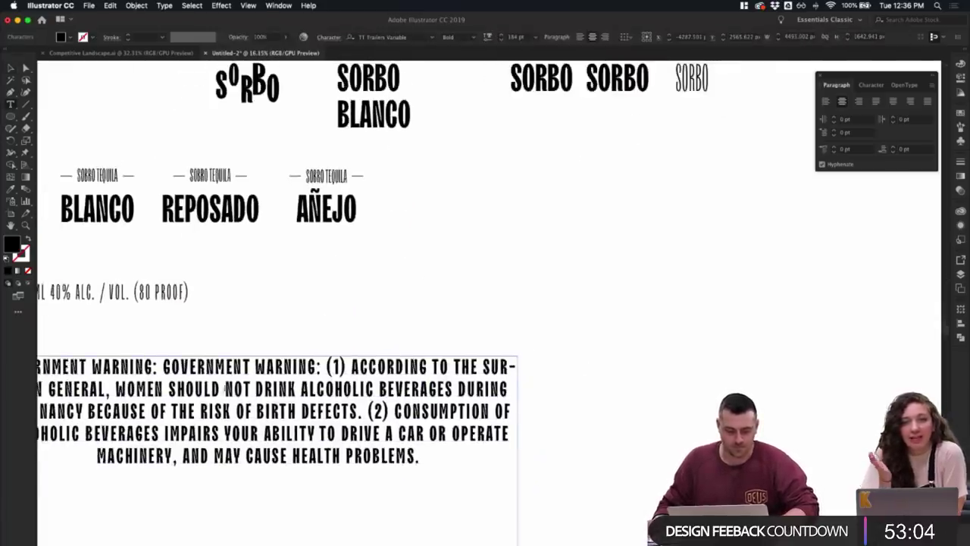
{"action": "scroll", "coordinate": [348, 385], "scroll_direction": "left", "scroll_amount": 4}
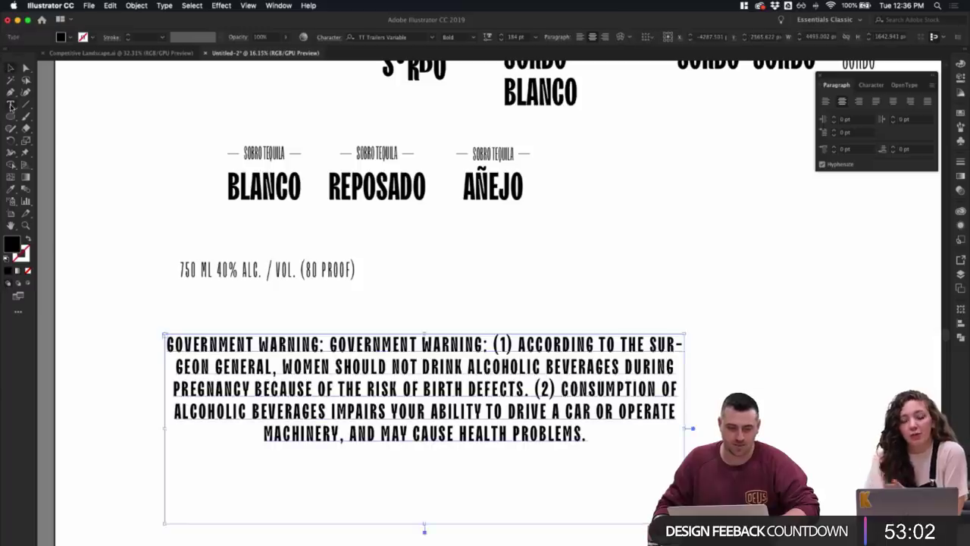
{"action": "left_click_drag", "start_coordinate": [668, 151], "coordinate": [933, 369]}
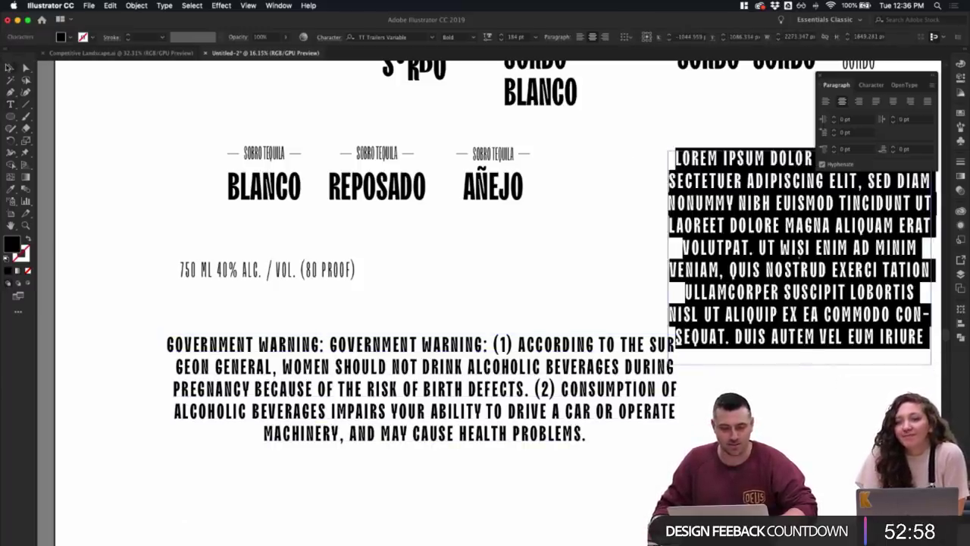
{"action": "key", "text": "Escape"}
{"action": "key", "text": "Delete"}
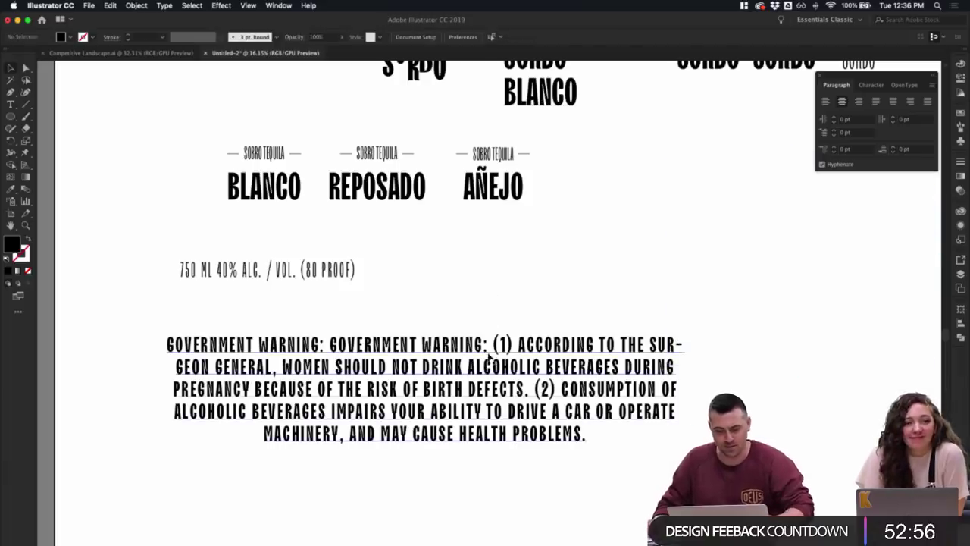
- Set the warning text from "(1) According to the Surgeon General" through its end to the Medium weight, leaving out the heading words
{"action": "left_click", "coordinate": [489, 345]}
{"action": "left_click_drag", "start_coordinate": [489, 345], "coordinate": [159, 343]}
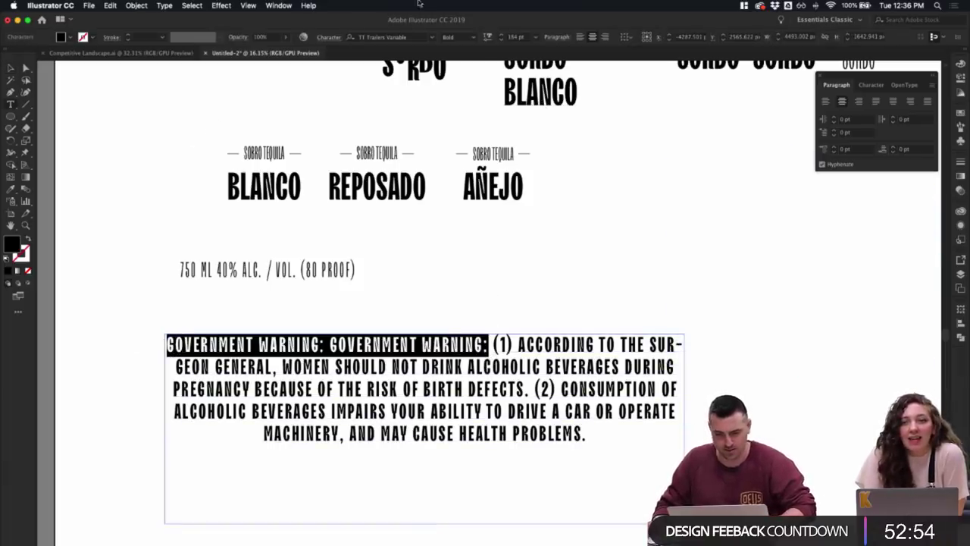
{"action": "key", "text": "Right"}
{"action": "key", "text": "Right"}
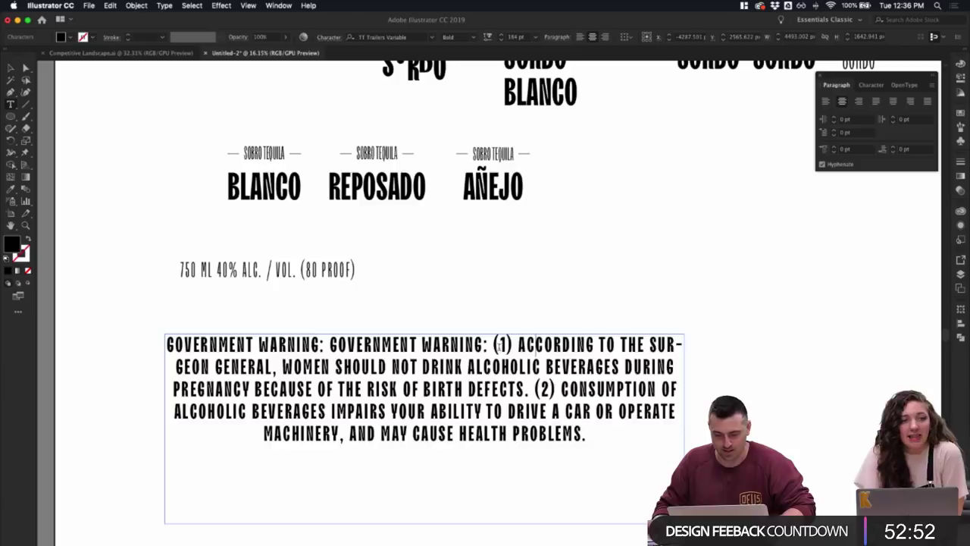
{"action": "key", "text": "shift+Down"}
{"action": "key", "text": "shift+Down"}
{"action": "key", "text": "shift+Down"}
{"action": "key", "text": "shift+Down"}
{"action": "left_click", "coordinate": [473, 37]}
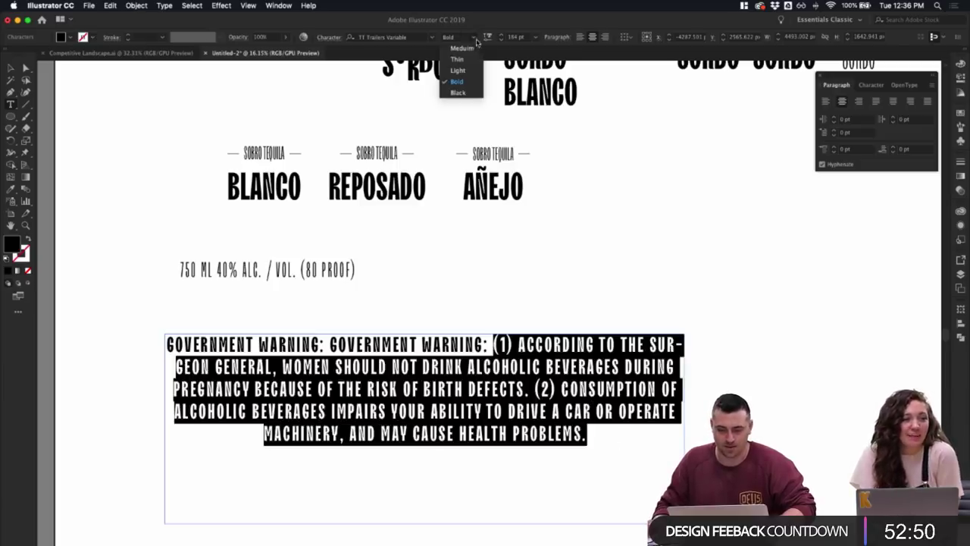
{"action": "left_click", "coordinate": [462, 49]}
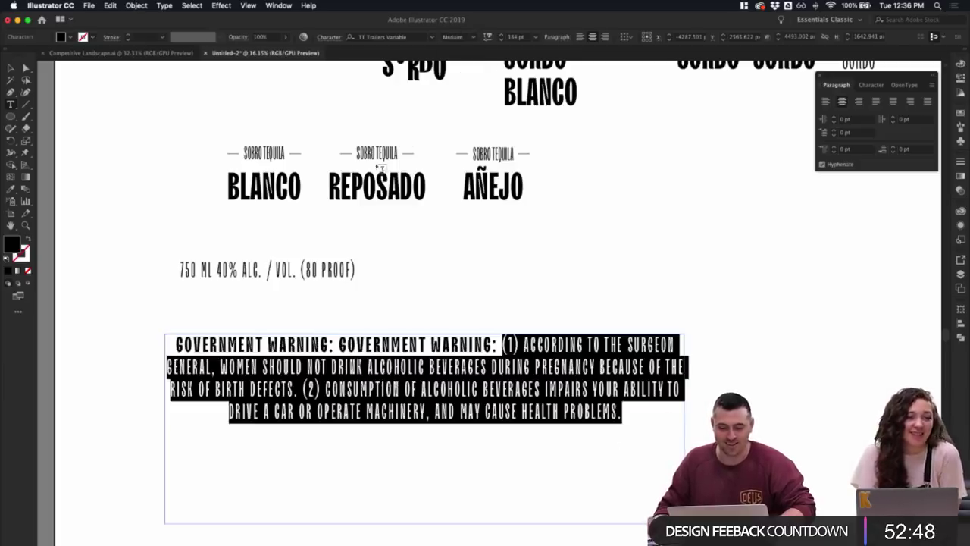
- Left-align the government warning block and narrow its frame slightly to about 4280 pt wide
{"action": "left_click", "coordinate": [11, 67]}
{"action": "left_click", "coordinate": [333, 208]}
{"action": "left_click", "coordinate": [602, 372]}
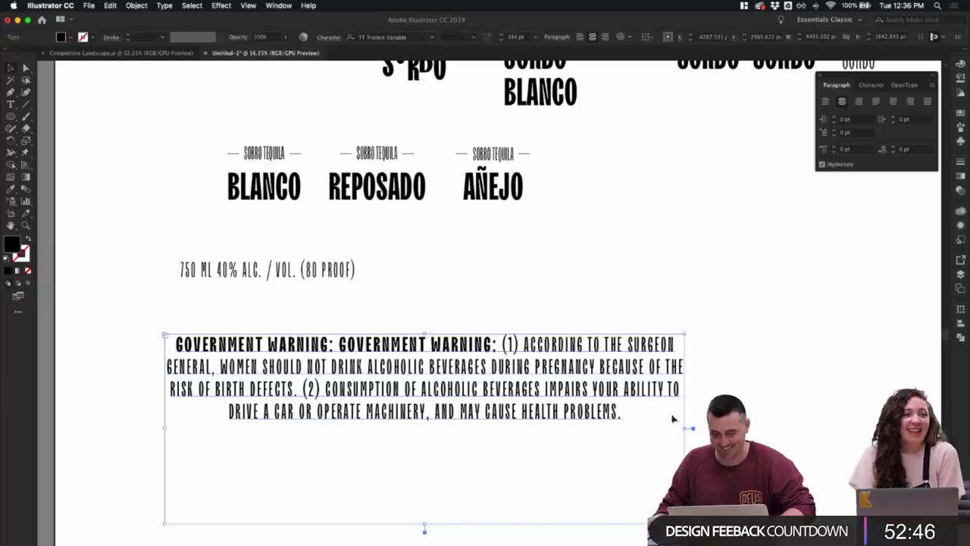
{"action": "left_click", "coordinate": [580, 38]}
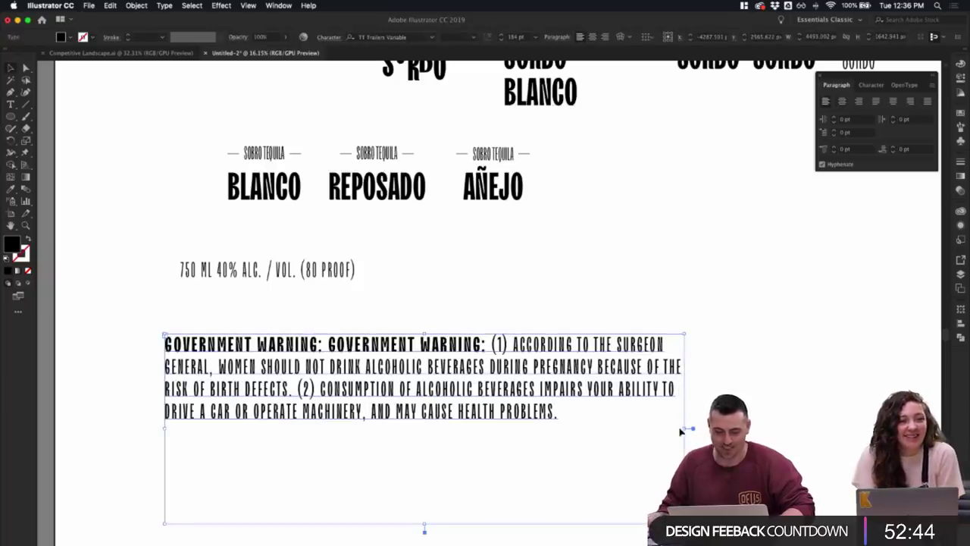
{"action": "left_click_drag", "start_coordinate": [683, 429], "coordinate": [661, 429]}
{"action": "left_click", "coordinate": [715, 389]}
{"action": "scroll", "coordinate": [716, 388], "scroll_direction": "down", "scroll_amount": 2}
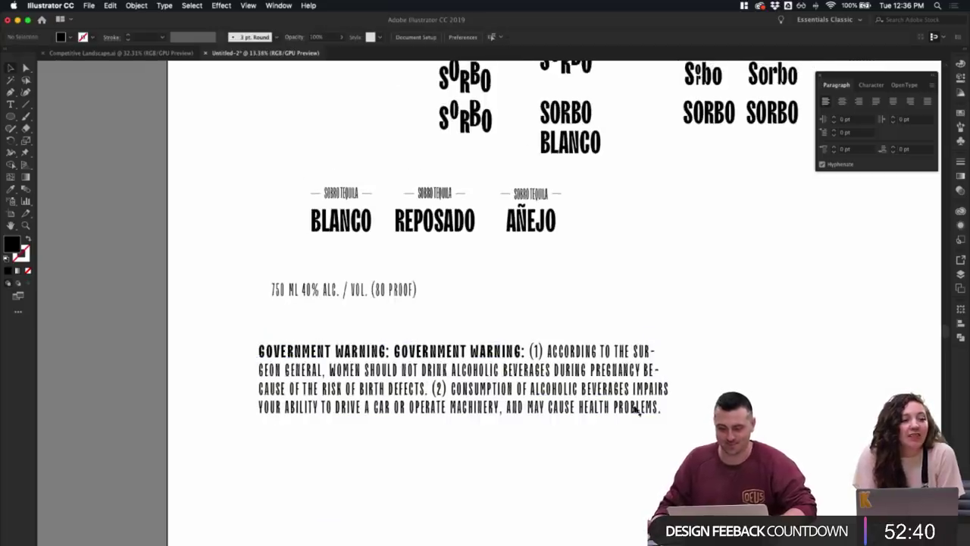
{"action": "scroll", "coordinate": [637, 410], "scroll_direction": "down", "scroll_amount": 1}
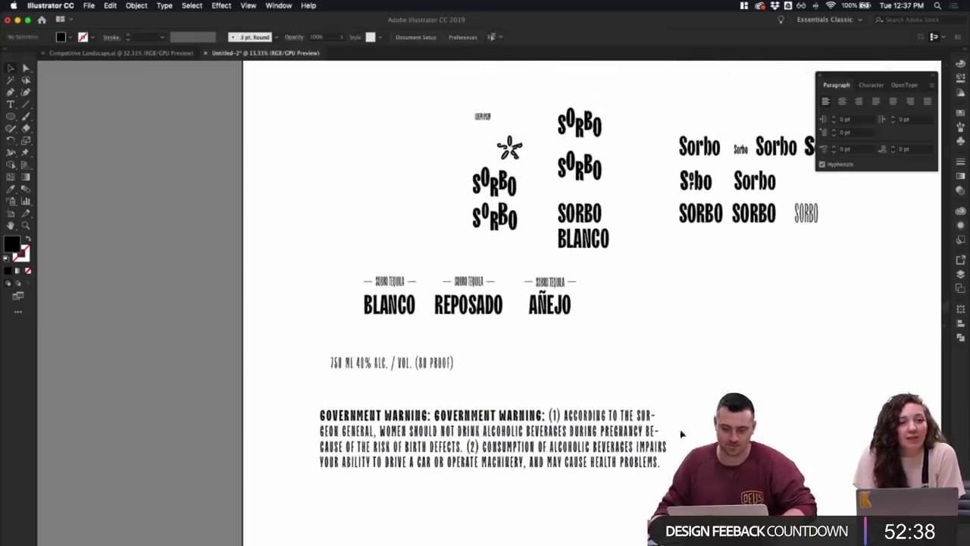
- Lower the government warning block slightly and shorten its frame to about 803 pt high so it fits the four lines
{"action": "left_click_drag", "start_coordinate": [621, 431], "coordinate": [621, 444]}
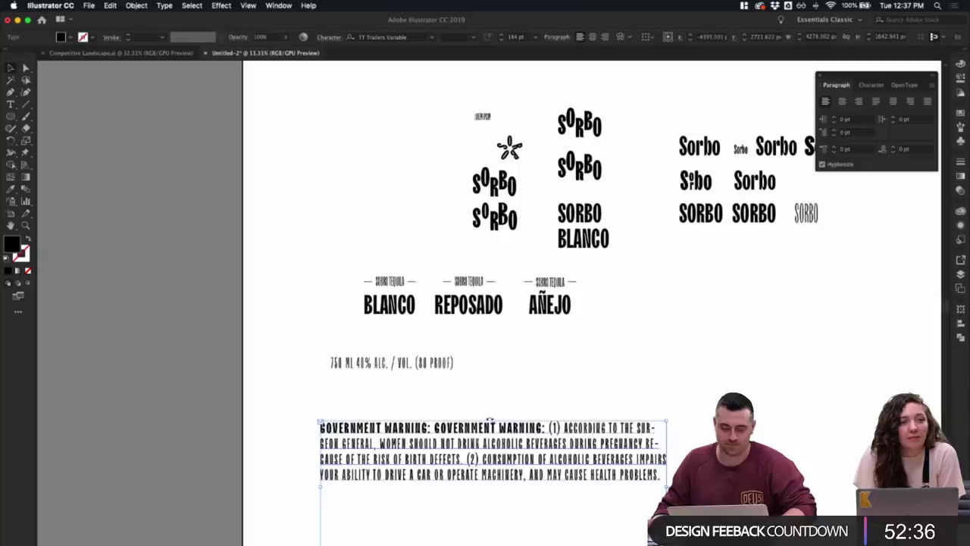
{"action": "left_click_drag", "start_coordinate": [491, 421], "coordinate": [533, 454]}
{"action": "left_click", "coordinate": [534, 418]}
{"action": "left_click", "coordinate": [556, 410]}
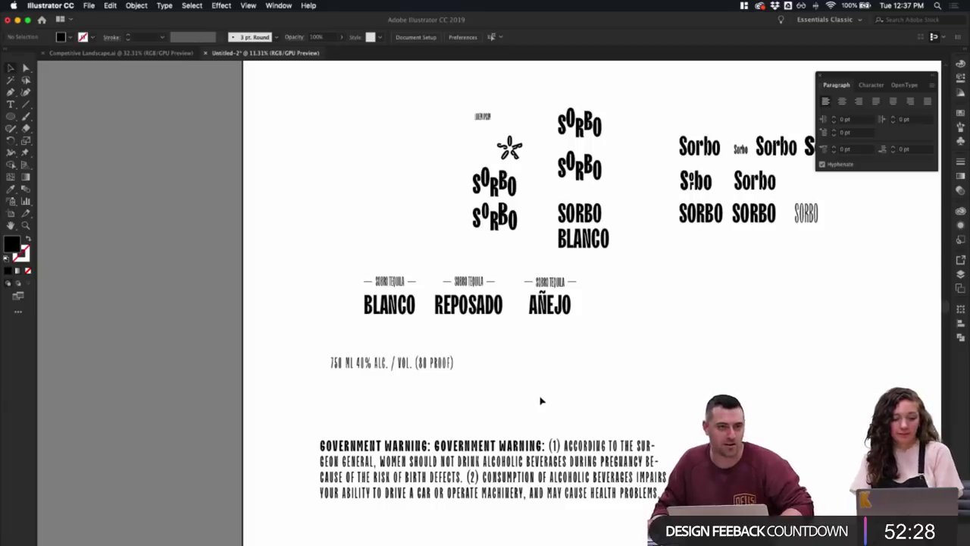
- Move the 750 ML 40% ALC. / VOL. (80 PROOF) line slightly left and down, closer to the government warning block
{"action": "left_click_drag", "start_coordinate": [518, 402], "coordinate": [336, 358]}
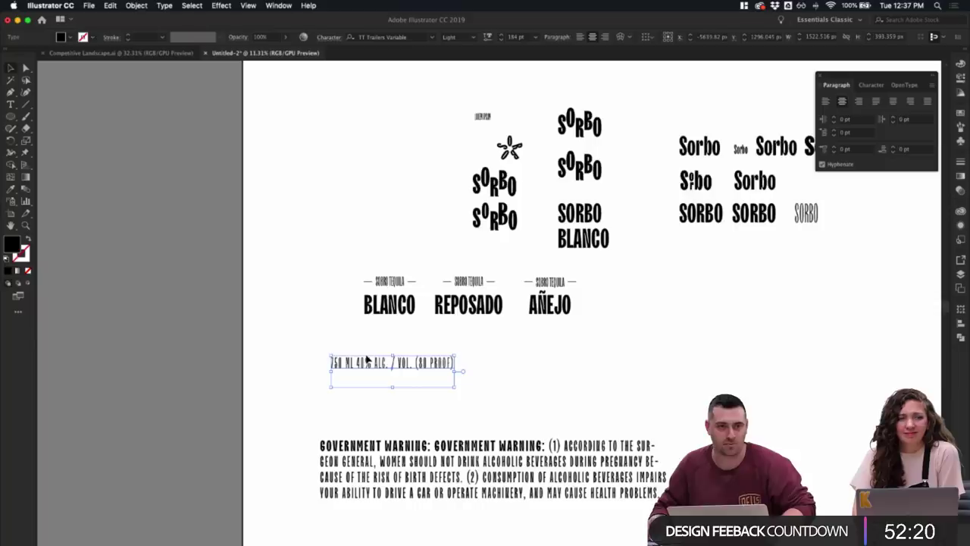
{"action": "left_click", "coordinate": [465, 359]}
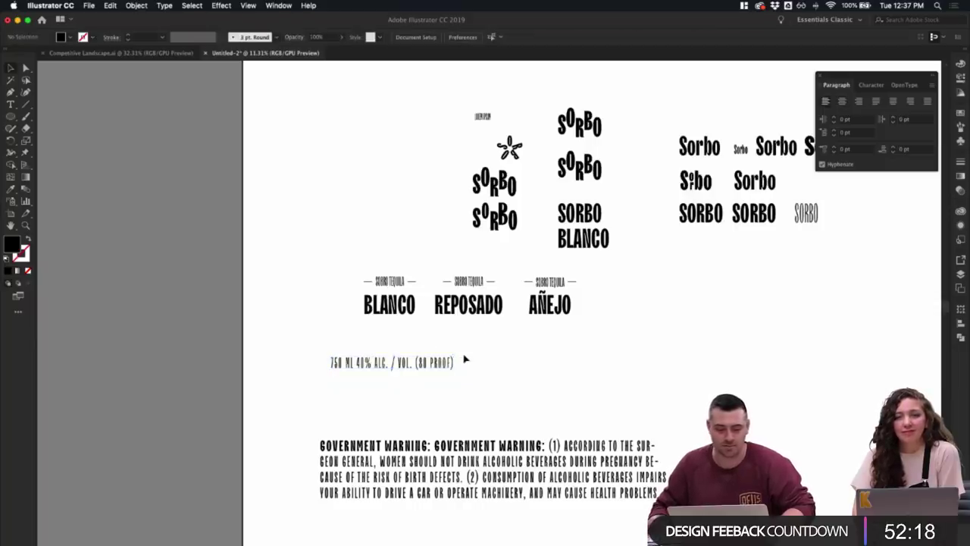
{"action": "left_click", "coordinate": [437, 371]}
{"action": "left_click_drag", "start_coordinate": [435, 363], "coordinate": [392, 406]}
{"action": "left_click", "coordinate": [516, 382]}
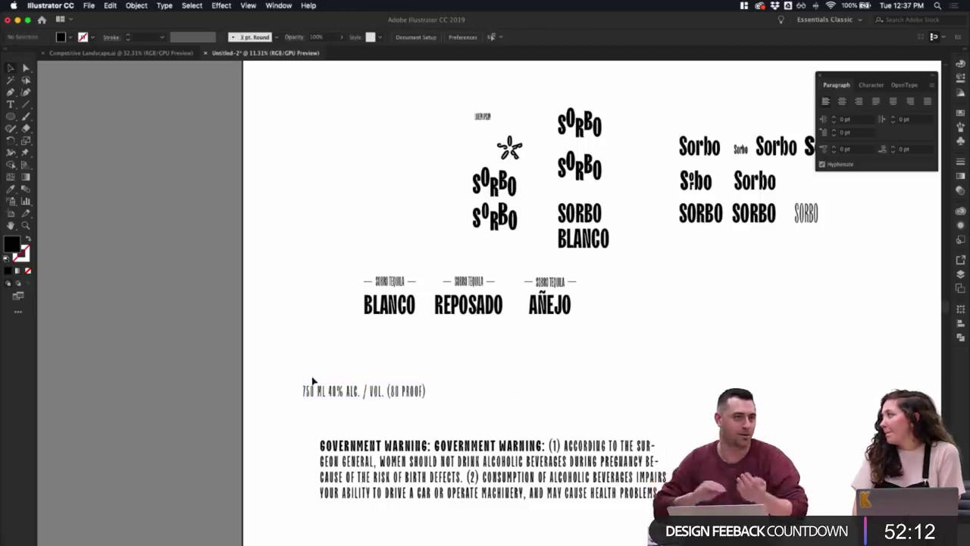
{"action": "left_click", "coordinate": [412, 394]}
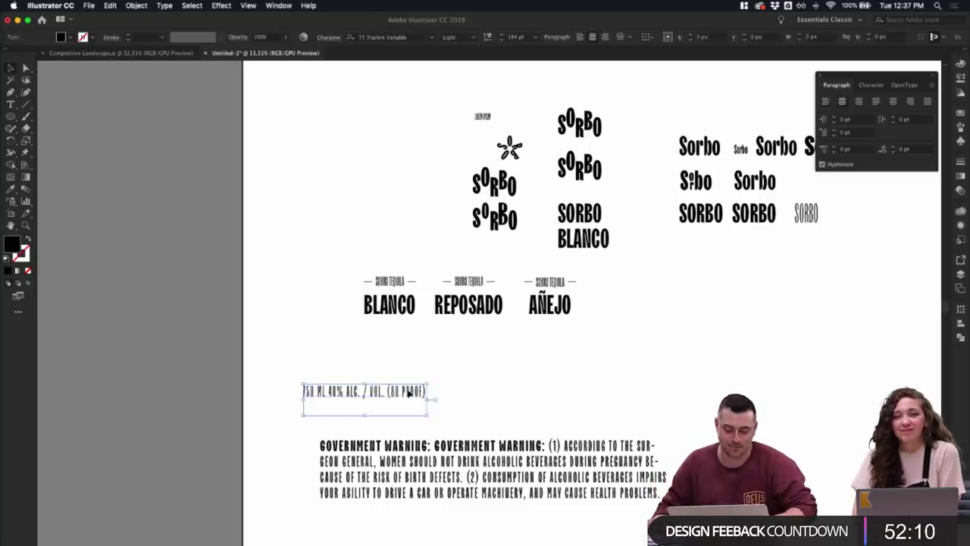
{"action": "left_click", "coordinate": [446, 374]}
{"action": "left_click", "coordinate": [411, 394]}
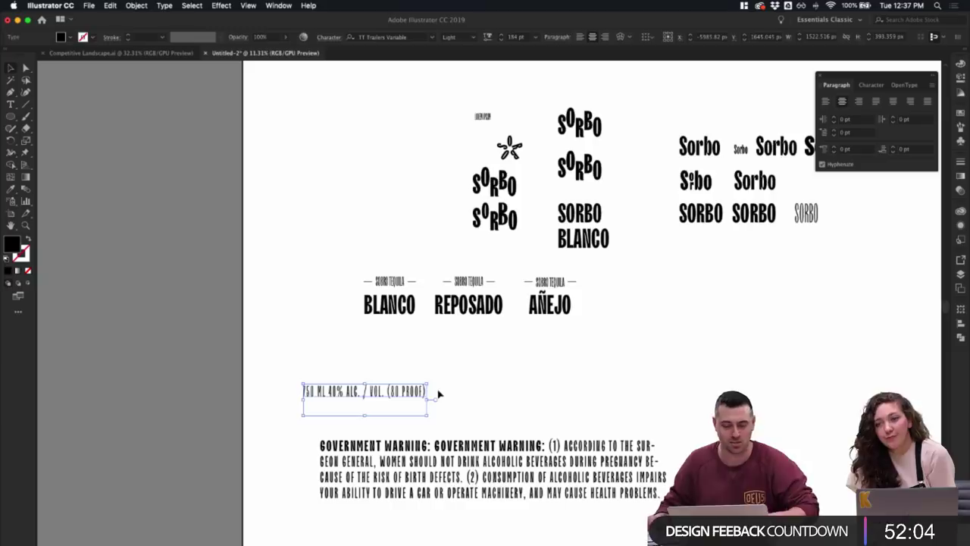
{"action": "left_click", "coordinate": [464, 387]}
{"action": "left_click", "coordinate": [372, 395]}
{"action": "left_click", "coordinate": [407, 342]}
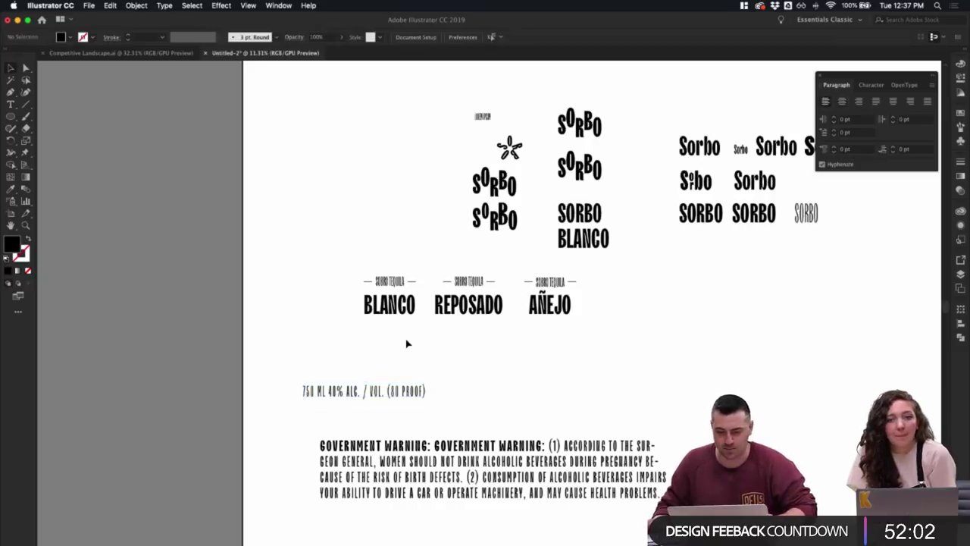
- Scale the government warning block down proportionally to about 2809 by 506 pt
{"action": "scroll", "coordinate": [407, 342], "scroll_direction": "down", "scroll_amount": 2}
{"action": "left_click", "coordinate": [498, 422]}
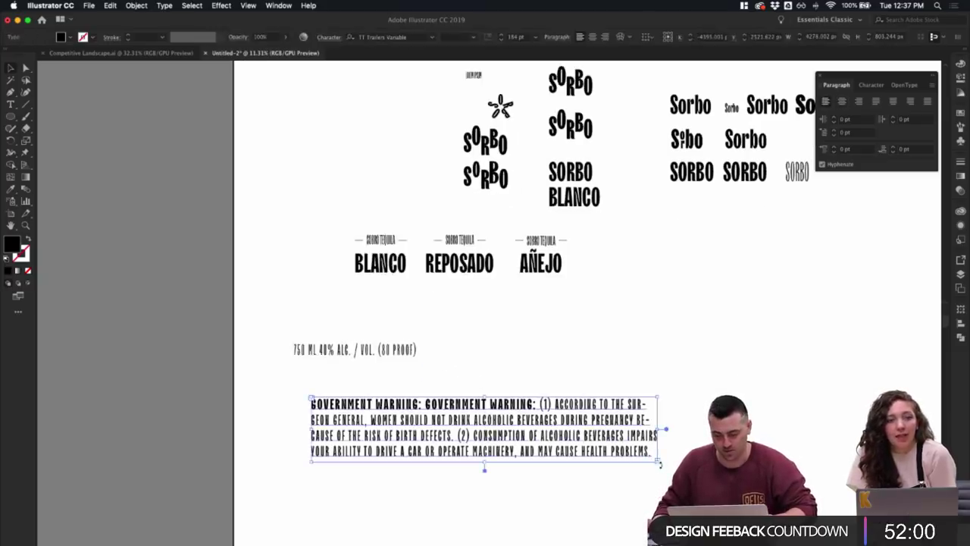
{"action": "left_click_drag", "start_coordinate": [657, 461], "coordinate": [519, 438]}
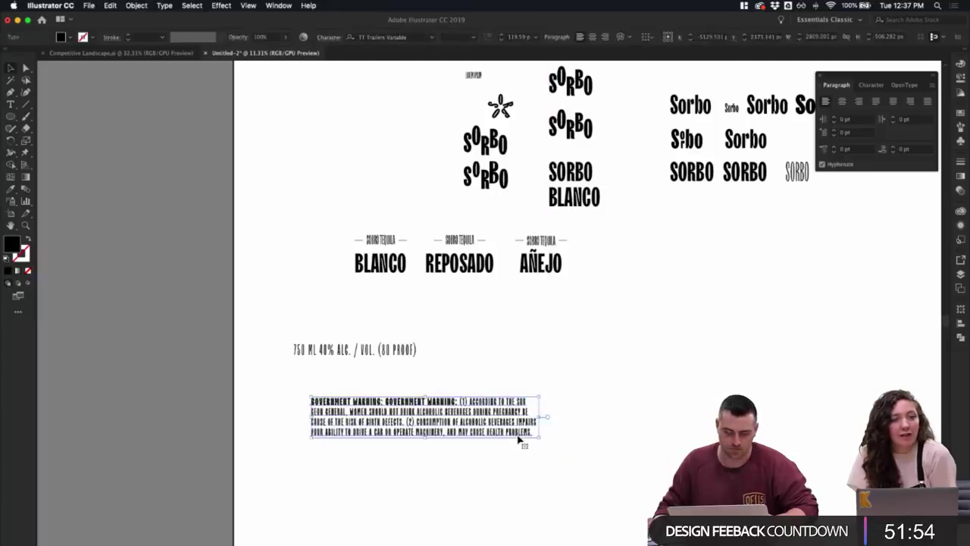
{"action": "left_click", "coordinate": [524, 463]}
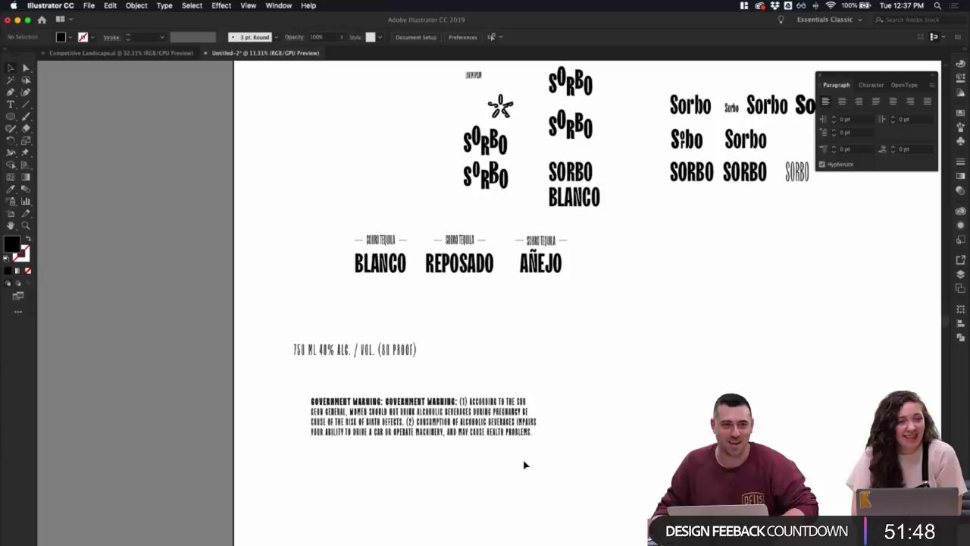
{"action": "left_click", "coordinate": [525, 438]}
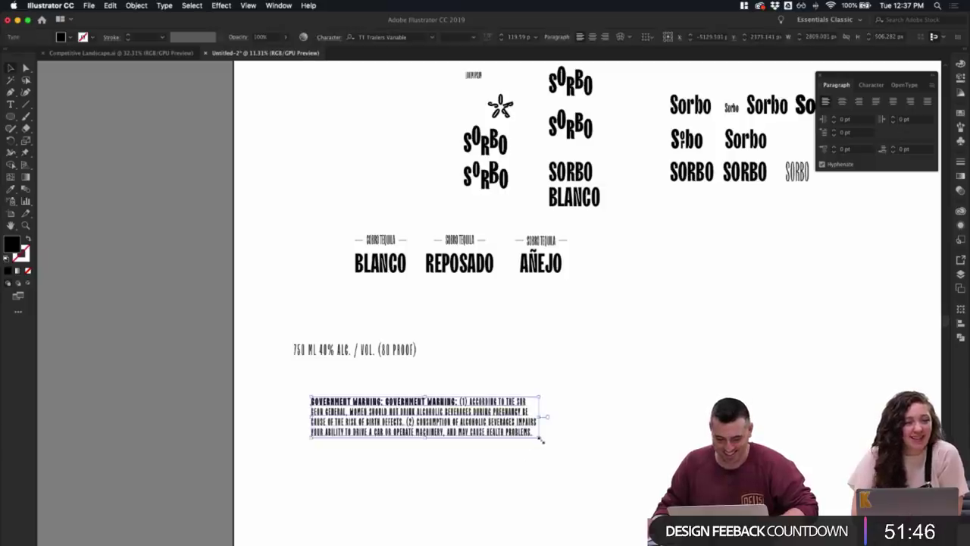
{"action": "left_click_drag", "start_coordinate": [535, 440], "coordinate": [593, 466]}
{"action": "key", "text": "super+z"}
{"action": "left_click", "coordinate": [574, 452]}
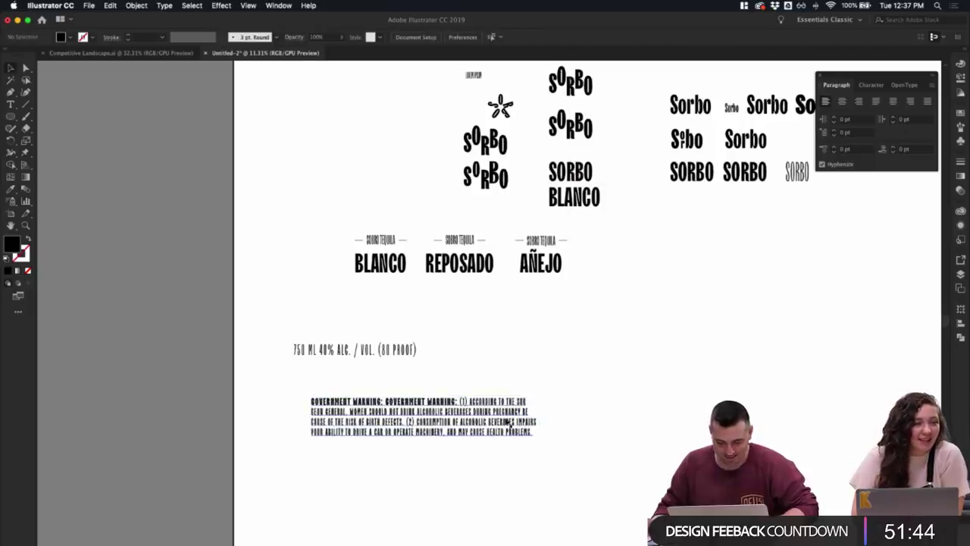
{"action": "left_click", "coordinate": [536, 420]}
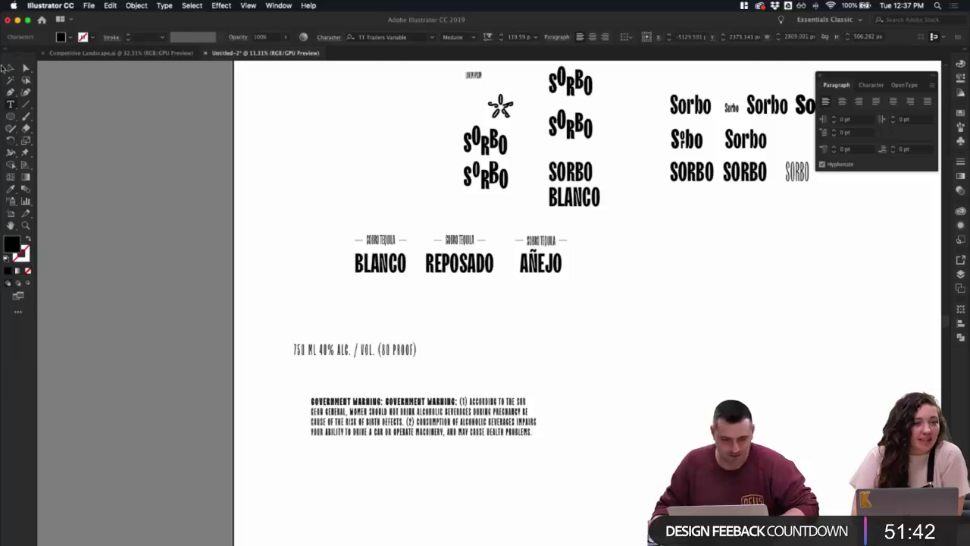
{"action": "left_click", "coordinate": [499, 333]}
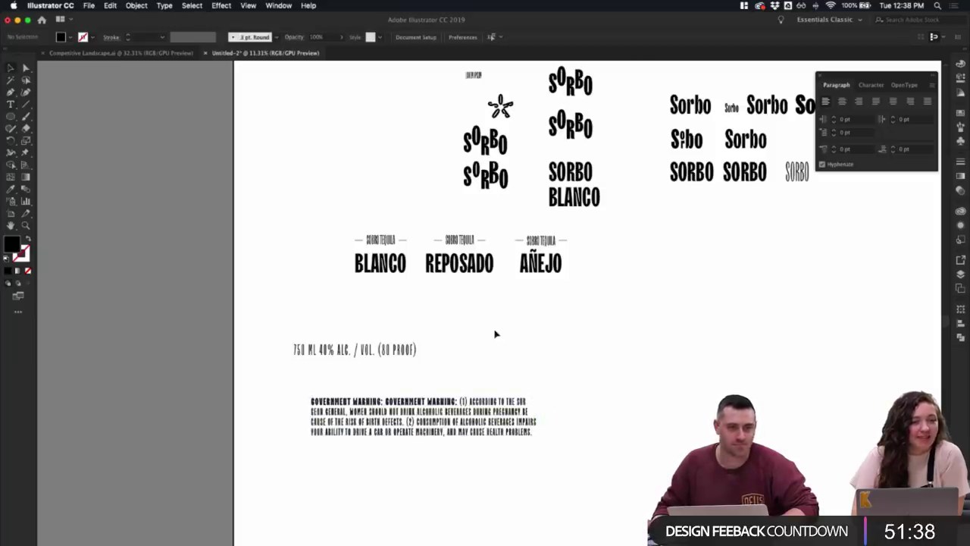
- Move the reduced government warning block left and down, leaving more space beneath the 750 ML line
{"action": "left_click_drag", "start_coordinate": [444, 402], "coordinate": [380, 444]}
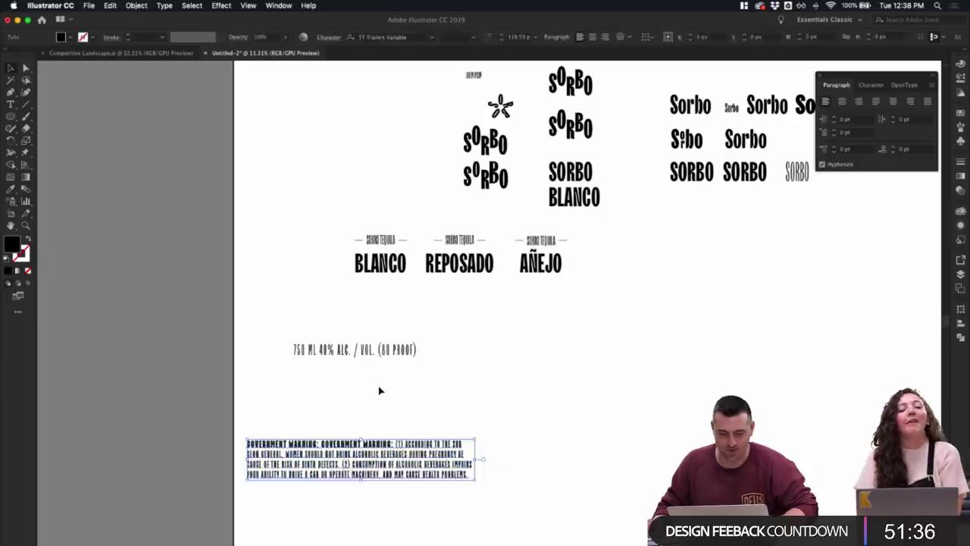
{"action": "left_click", "coordinate": [379, 390]}
{"action": "scroll", "coordinate": [379, 389], "scroll_direction": "up", "scroll_amount": 4}
{"action": "scroll", "coordinate": [379, 390], "scroll_direction": "up", "scroll_amount": 2}
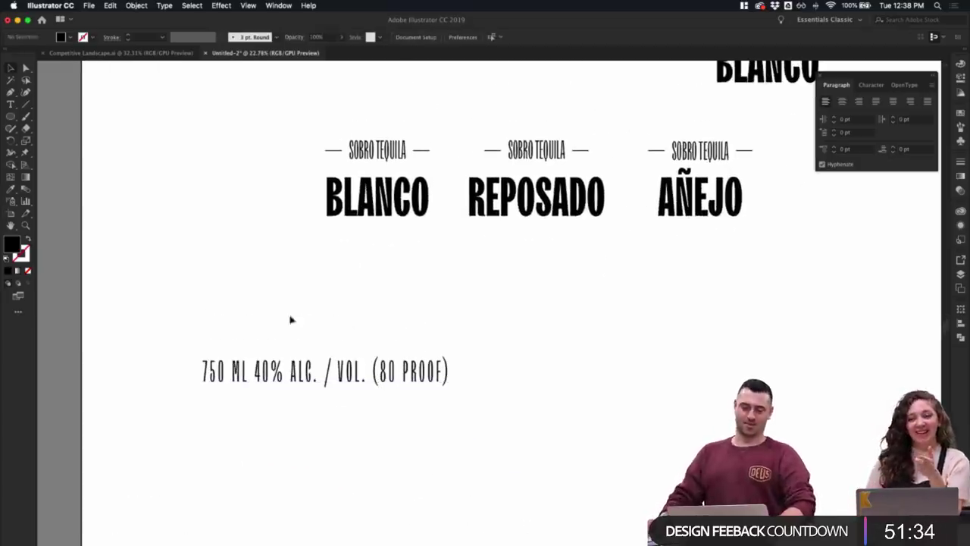
{"action": "left_click", "coordinate": [435, 413]}
{"action": "left_click", "coordinate": [476, 411]}
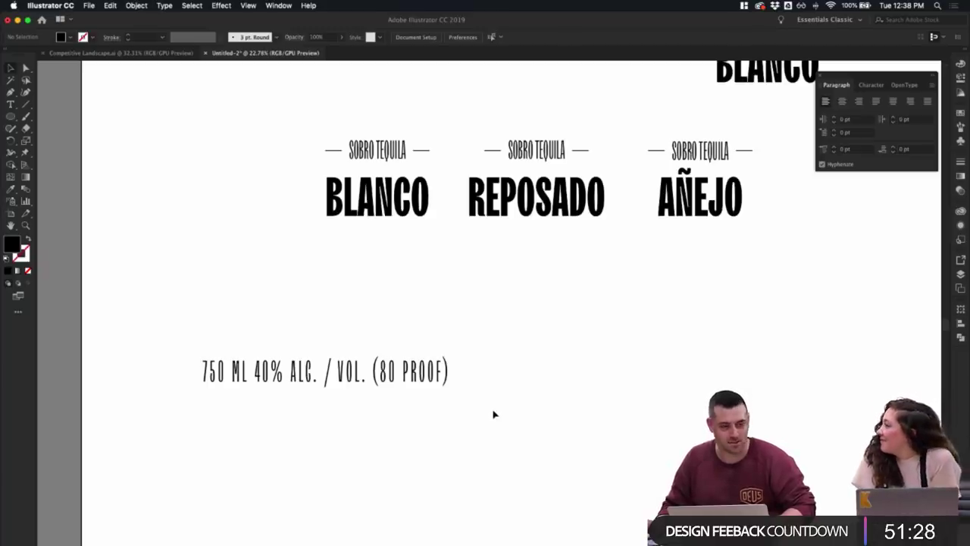
{"action": "left_click_drag", "start_coordinate": [493, 411], "coordinate": [292, 376]}
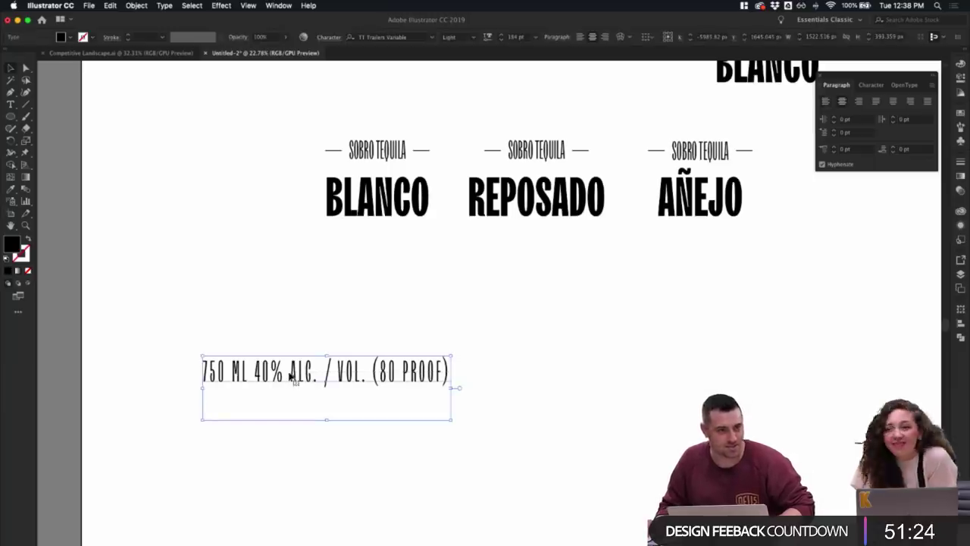
{"action": "left_click", "coordinate": [489, 336]}
{"action": "scroll", "coordinate": [447, 334], "scroll_direction": "down", "scroll_amount": 1}
{"action": "scroll", "coordinate": [447, 334], "scroll_direction": "down", "scroll_amount": 1}
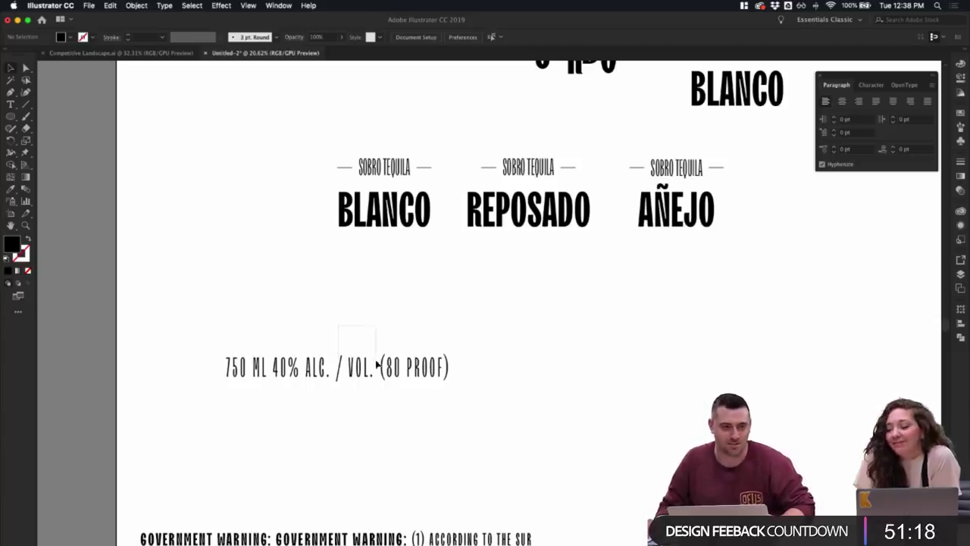
{"action": "left_click", "coordinate": [400, 377]}
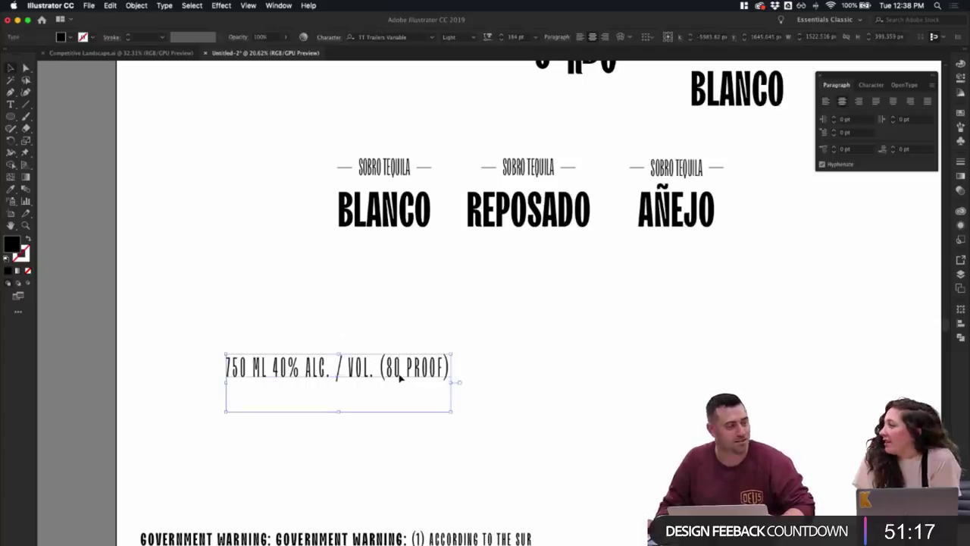
{"action": "left_click", "coordinate": [503, 376]}
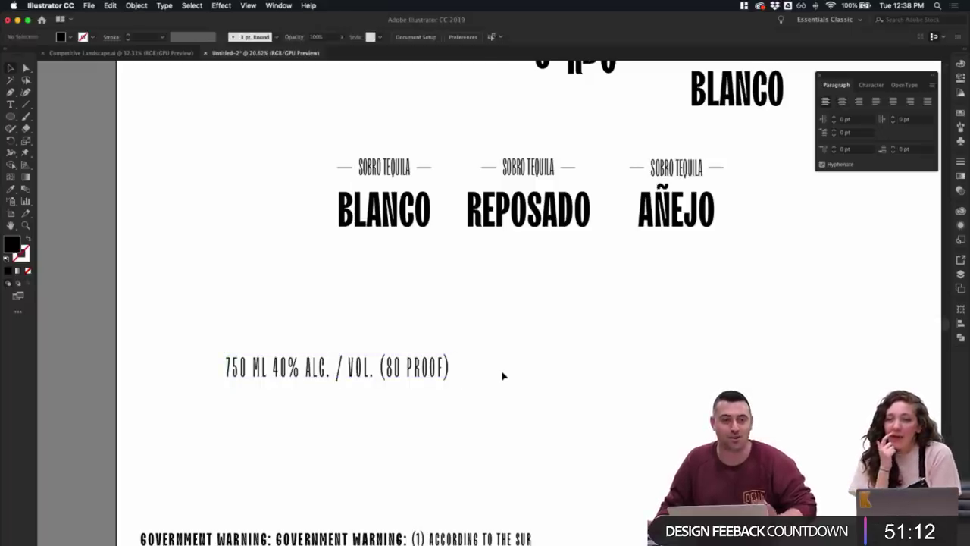
- Duplicate the 750 ML 40% ALC. / VOL. (80 PROOF) line straight above the original
{"action": "left_click", "coordinate": [432, 375]}
{"action": "left_click_drag", "start_coordinate": [303, 376], "coordinate": [303, 304]}
{"action": "left_click_drag", "start_coordinate": [339, 343], "coordinate": [339, 323]}
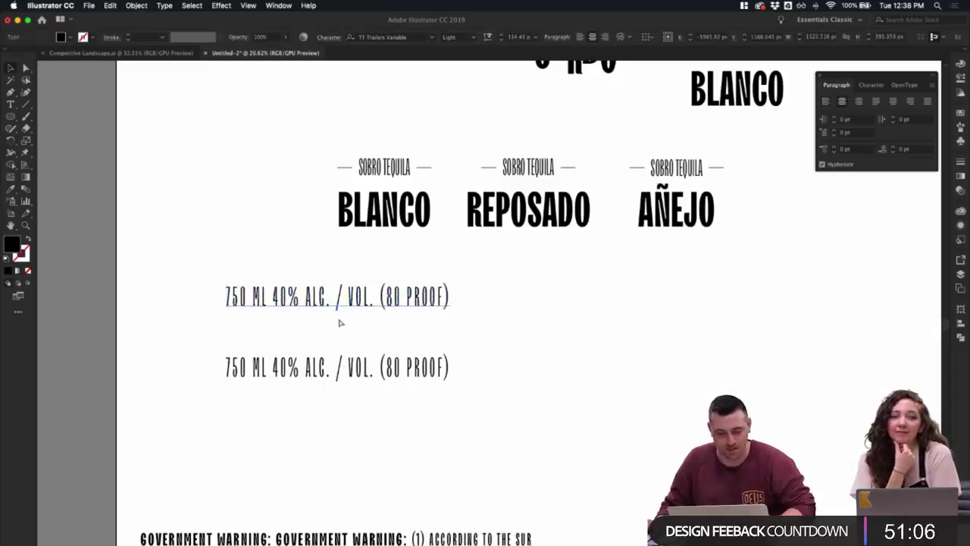
- Undo the last duplicate and duplicate the 750 ML 40% ALC. / VOL. (80 PROOF) line straight below the original instead
{"action": "key", "text": "super+z"}
{"action": "left_click_drag", "start_coordinate": [413, 299], "coordinate": [432, 446]}
{"action": "left_click", "coordinate": [539, 402]}
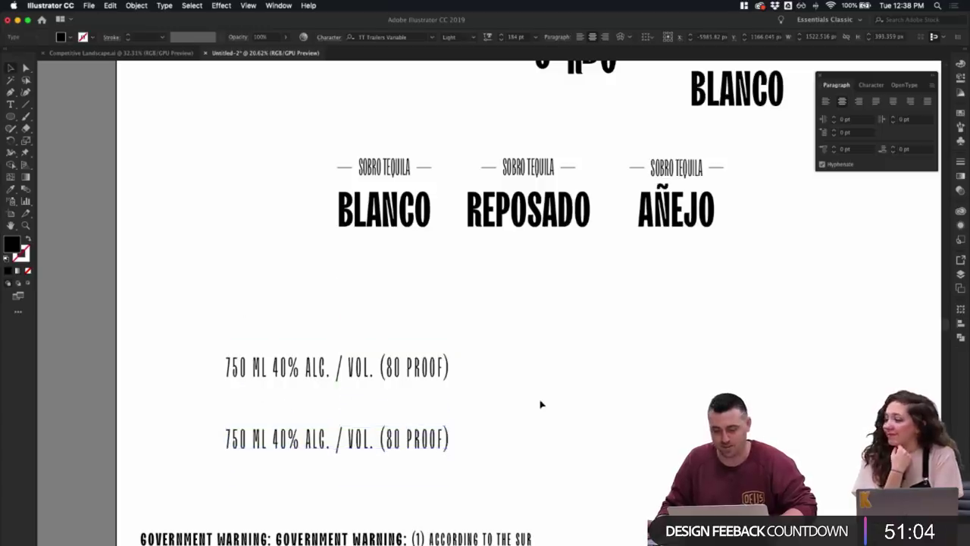
- Move the upper 750 ML 40% ALC. / VOL. (80 PROOF) line down so it sits closely above its copy
{"action": "scroll", "coordinate": [539, 403], "scroll_direction": "down", "scroll_amount": 1}
{"action": "scroll", "coordinate": [535, 409], "scroll_direction": "up", "scroll_amount": 2}
{"action": "scroll", "coordinate": [584, 417], "scroll_direction": "up", "scroll_amount": 4}
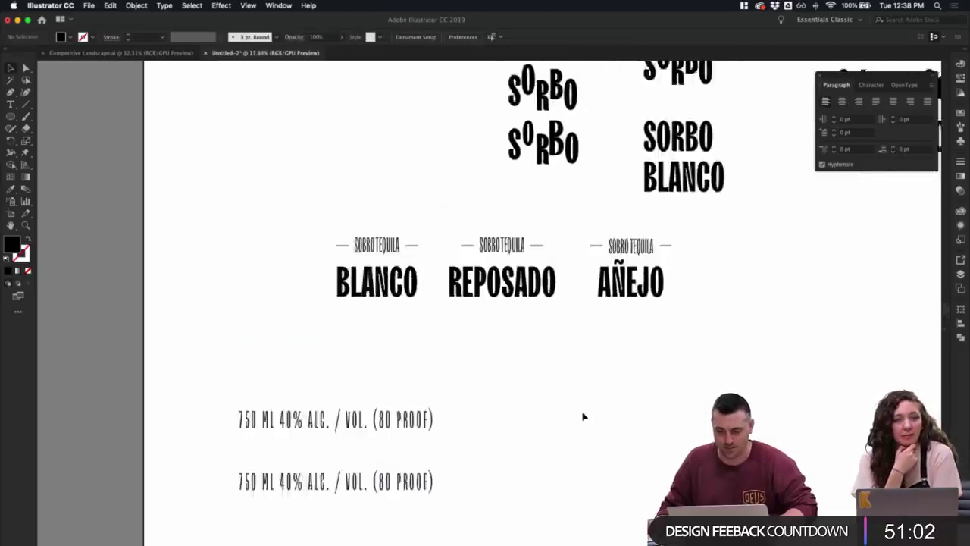
{"action": "scroll", "coordinate": [588, 454], "scroll_direction": "down", "scroll_amount": 2}
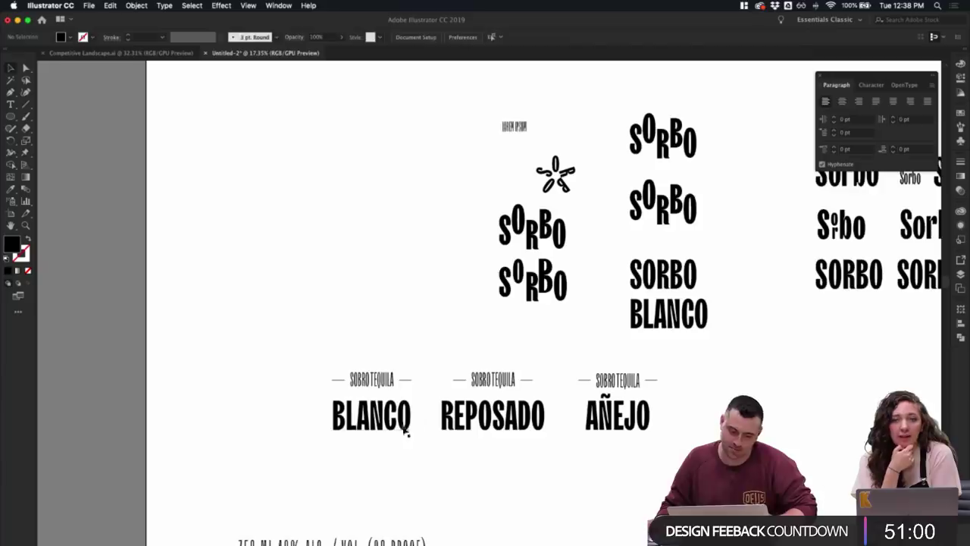
{"action": "scroll", "coordinate": [430, 449], "scroll_direction": "down", "scroll_amount": 1}
{"action": "scroll", "coordinate": [281, 428], "scroll_direction": "down", "scroll_amount": 3}
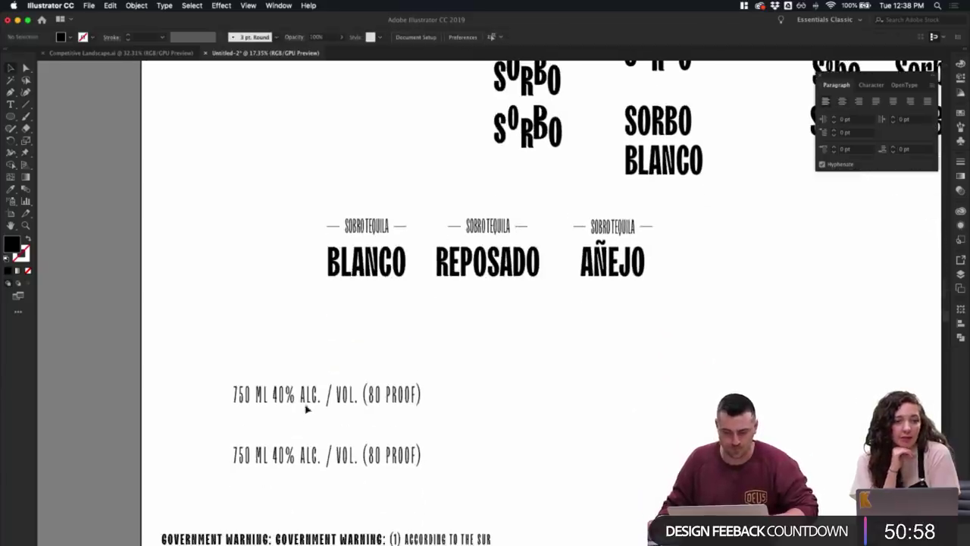
{"action": "left_click_drag", "start_coordinate": [306, 406], "coordinate": [313, 439]}
{"action": "left_click", "coordinate": [411, 383]}
- Nudge the BLANCO, REPOSADO and AÑEJO names up together, slightly closer to their SOBRO TEQUILA headings
{"action": "scroll", "coordinate": [406, 346], "scroll_direction": "up", "scroll_amount": 1}
{"action": "scroll", "coordinate": [406, 345], "scroll_direction": "up", "scroll_amount": 4}
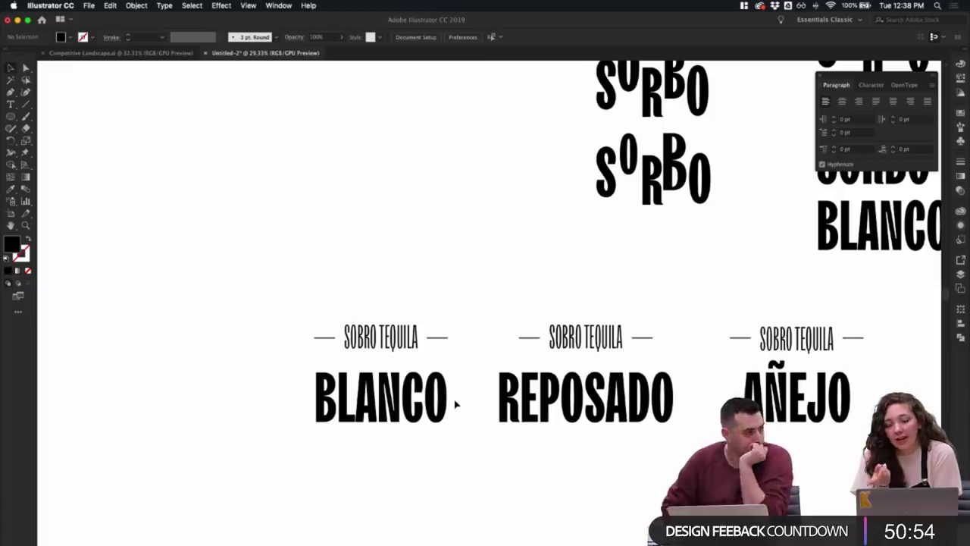
{"action": "scroll", "coordinate": [455, 404], "scroll_direction": "right", "scroll_amount": 3}
{"action": "scroll", "coordinate": [447, 463], "scroll_direction": "down", "scroll_amount": 2}
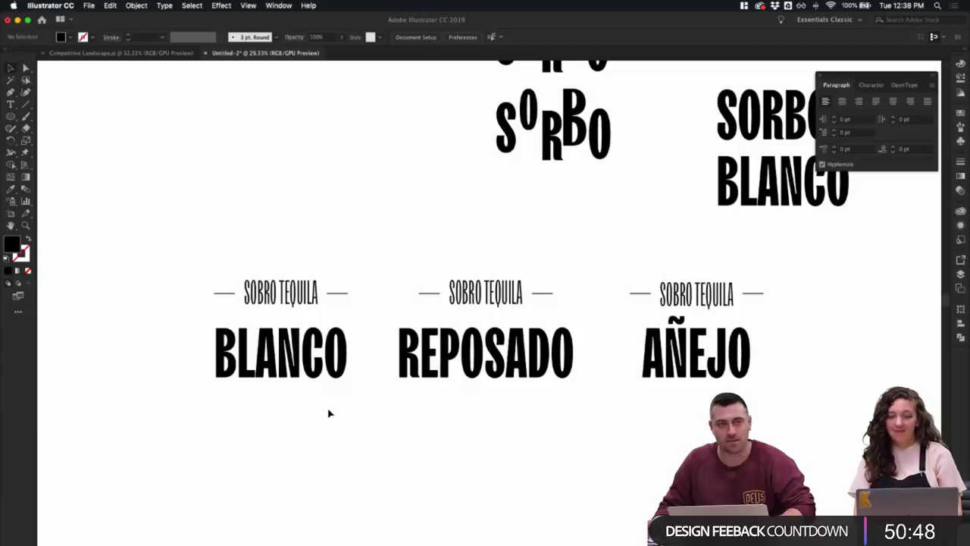
{"action": "scroll", "coordinate": [365, 405], "scroll_direction": "up", "scroll_amount": 1}
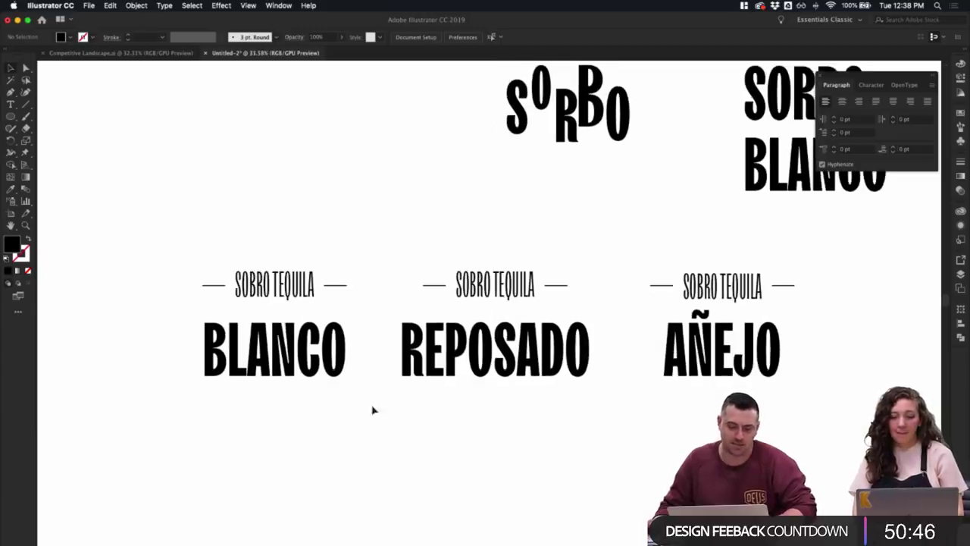
{"action": "left_click_drag", "start_coordinate": [761, 410], "coordinate": [287, 346]}
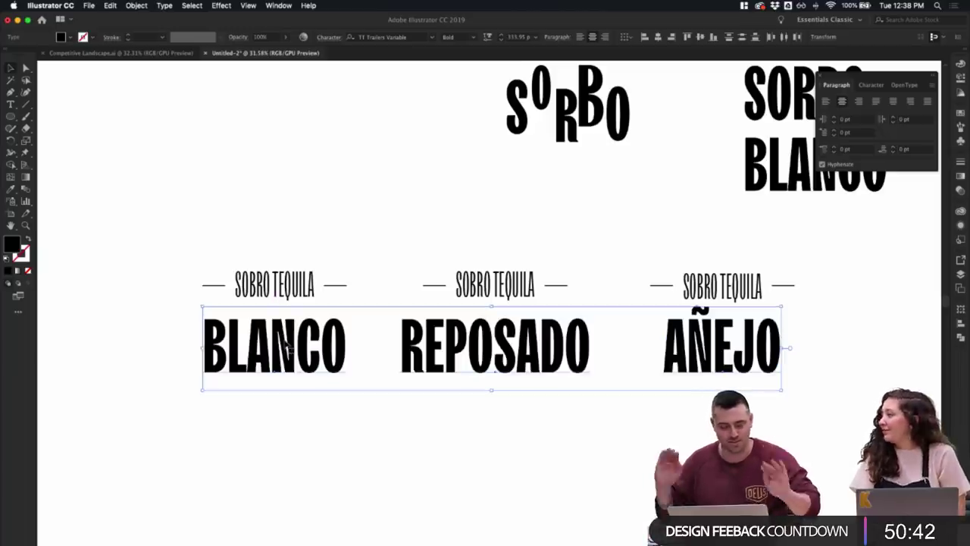
{"action": "left_click", "coordinate": [307, 413]}
{"action": "left_click", "coordinate": [307, 388]}
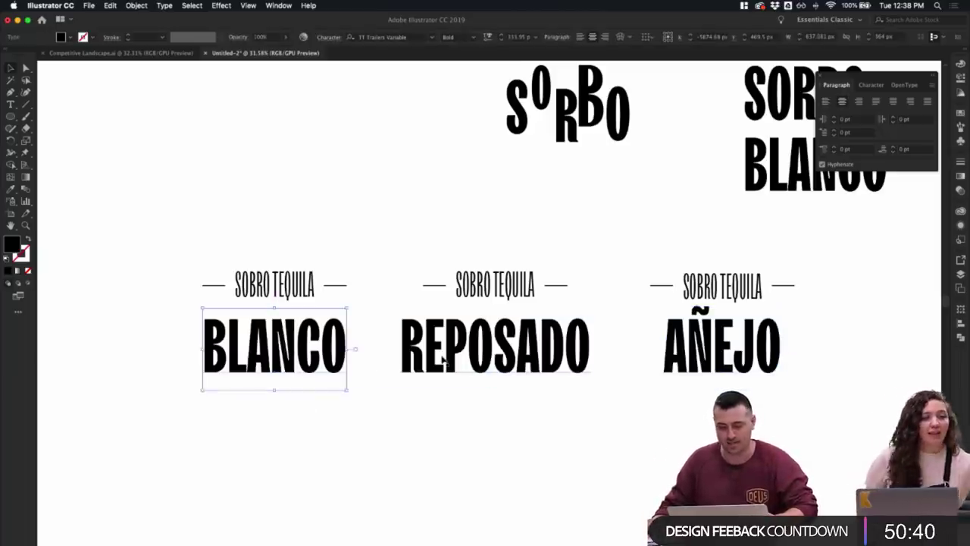
{"action": "left_click", "coordinate": [444, 353]}
{"action": "left_click", "coordinate": [691, 353], "text": "shift"}
{"action": "left_click", "coordinate": [332, 369], "text": "shift"}
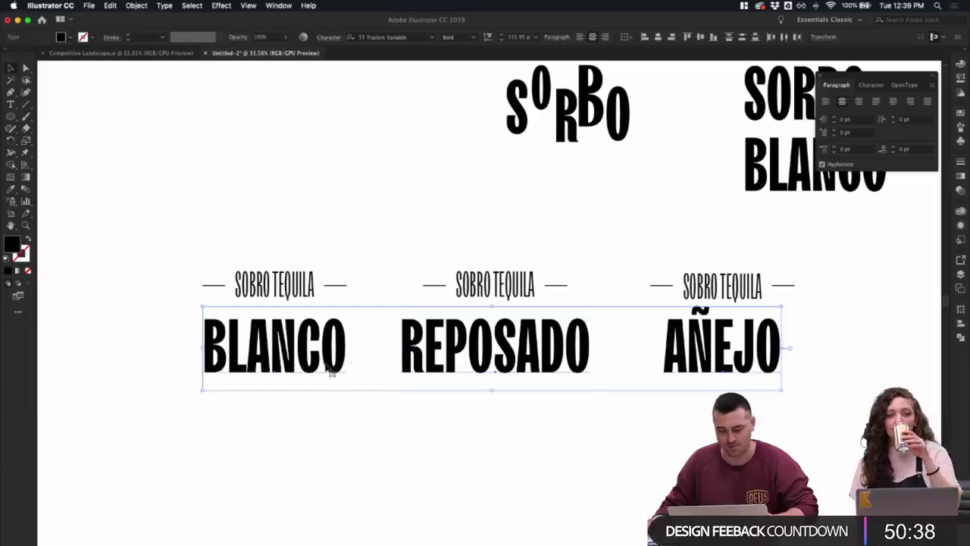
{"action": "scroll", "coordinate": [376, 419], "scroll_direction": "down", "scroll_amount": 2}
{"action": "scroll", "coordinate": [375, 419], "scroll_direction": "down", "scroll_amount": 1}
{"action": "left_click", "coordinate": [377, 425]}
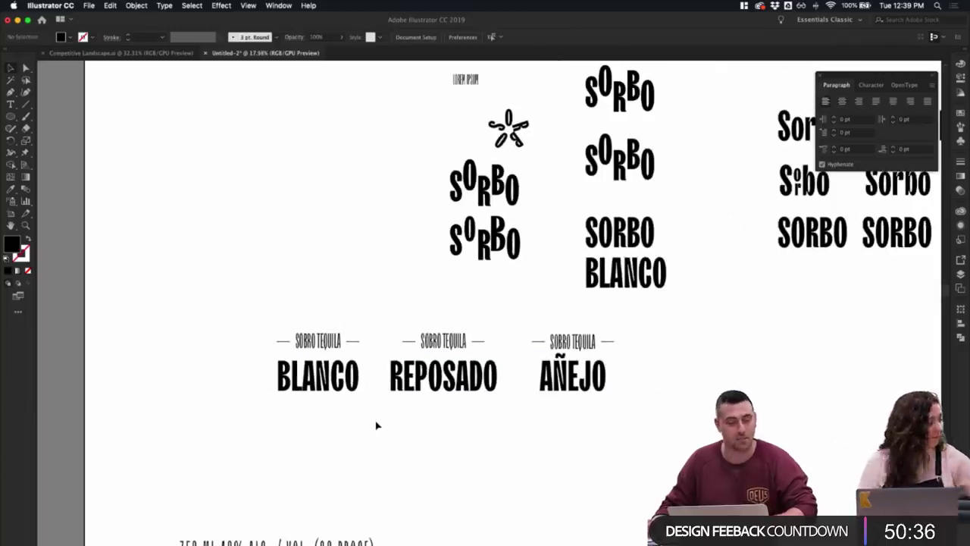
{"action": "scroll", "coordinate": [376, 425], "scroll_direction": "down", "scroll_amount": 2}
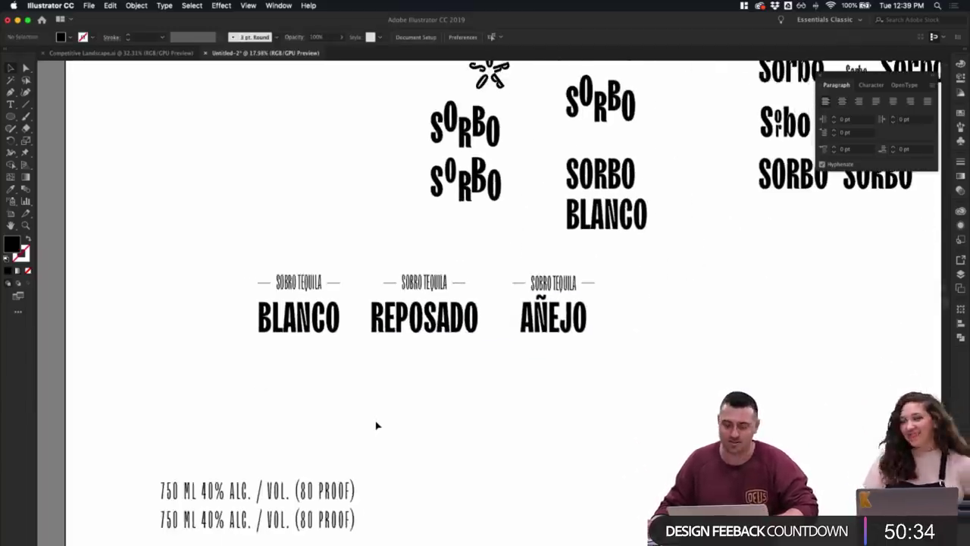
{"action": "scroll", "coordinate": [353, 384], "scroll_direction": "up", "scroll_amount": 3}
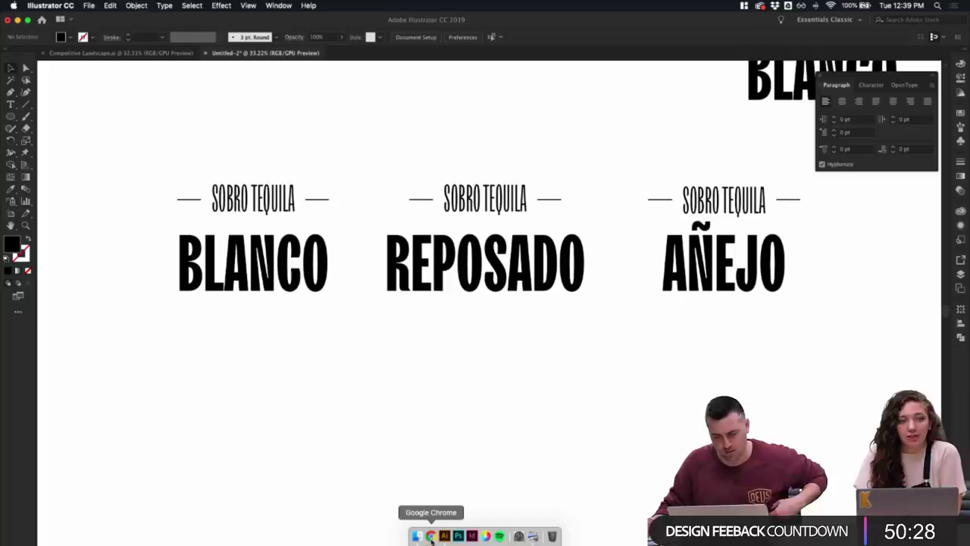
- Switch to Chrome and open the Adobe Fonts website in a new tab through a web search for "adobefont"
{"action": "left_click", "coordinate": [430, 537]}
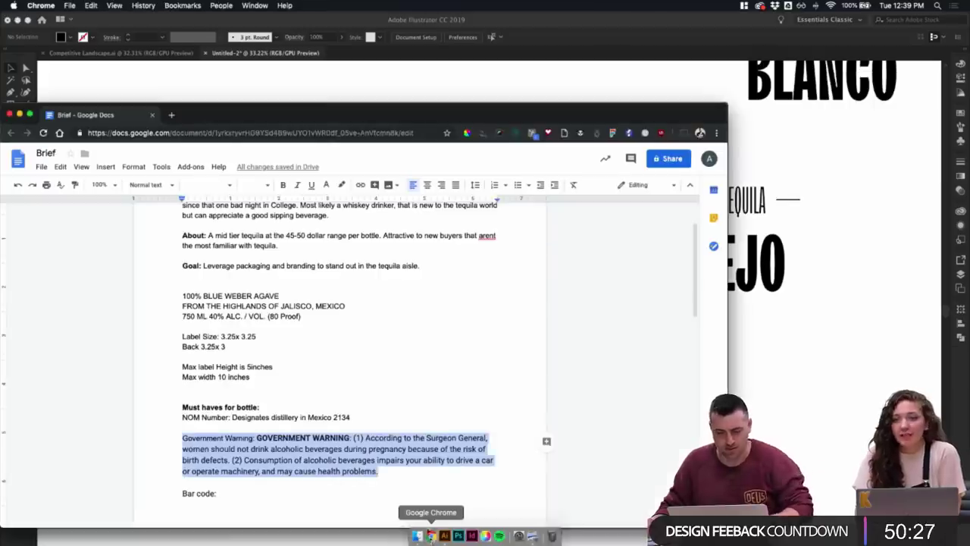
{"action": "left_click", "coordinate": [173, 115]}
{"action": "type", "text": "adobefont"}
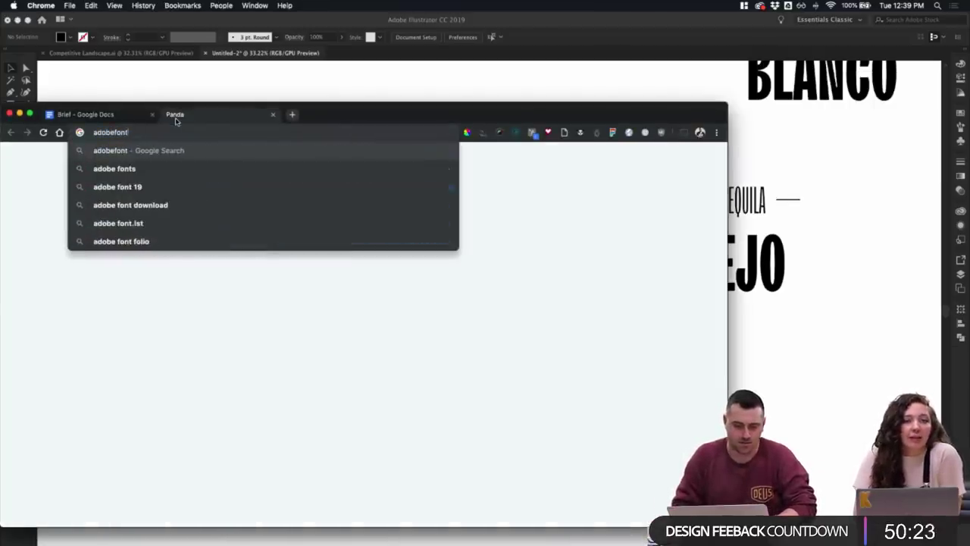
{"action": "key", "text": "Return"}
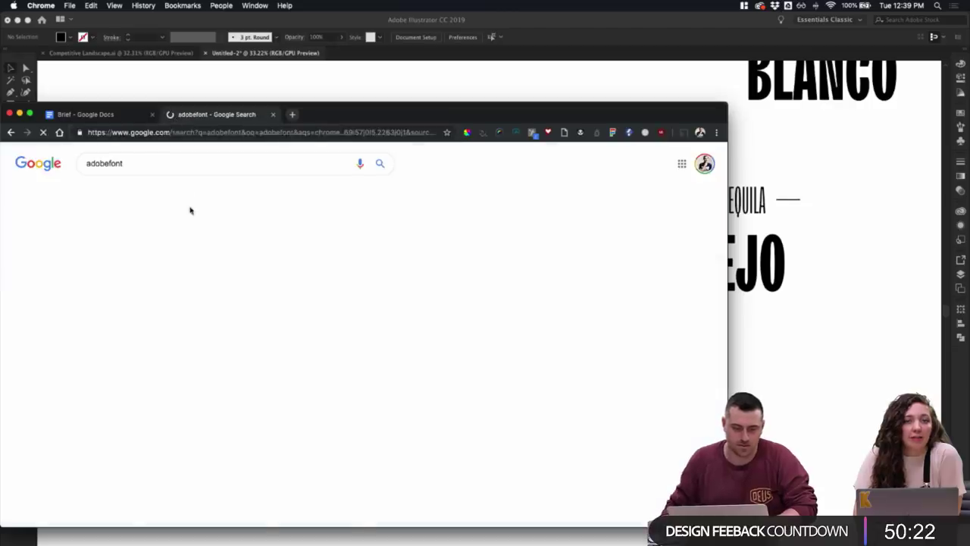
{"action": "left_click", "coordinate": [169, 254]}
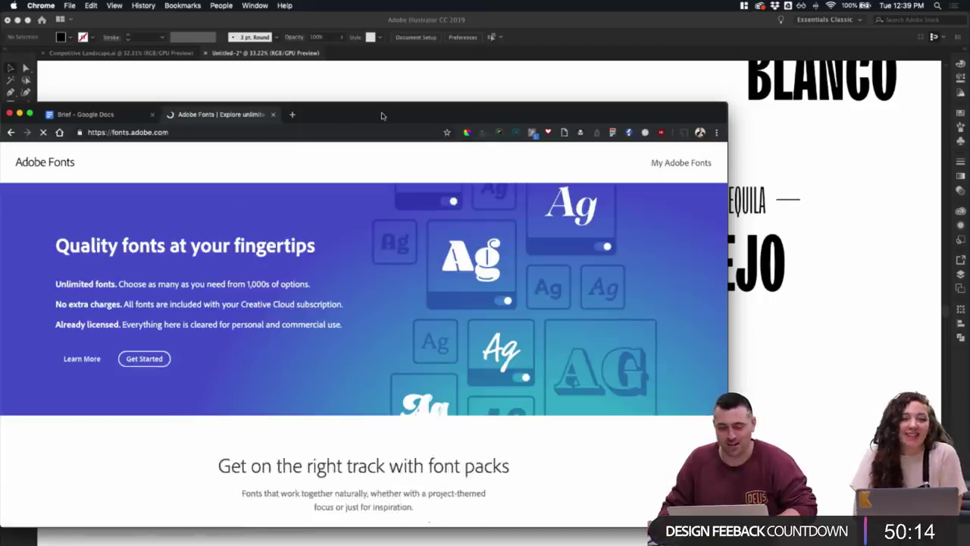
- Look through the Adobe Fonts home page and the Typekit Web Fonts page for a way to find typefaces
{"action": "scroll", "coordinate": [391, 228], "scroll_direction": "down", "scroll_amount": 5}
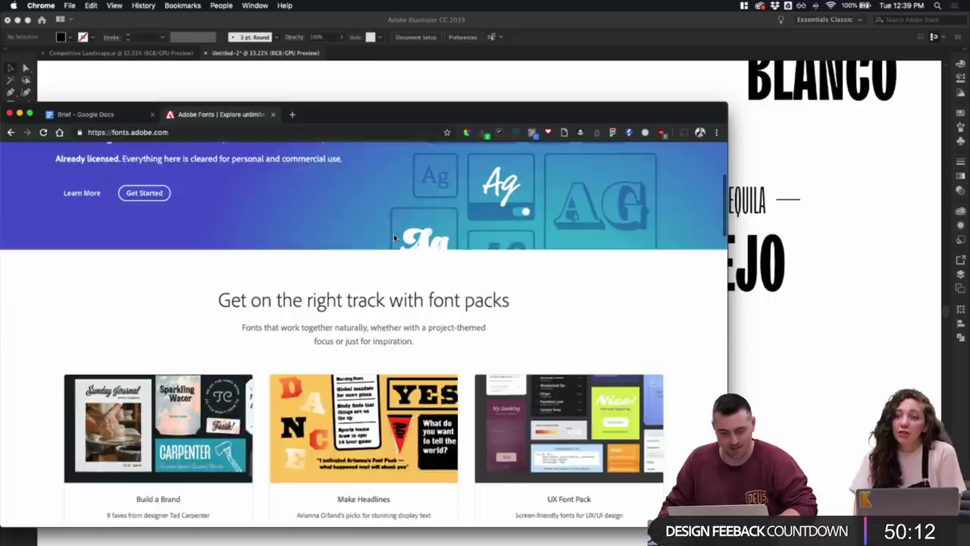
{"action": "scroll", "coordinate": [386, 235], "scroll_direction": "up", "scroll_amount": 5}
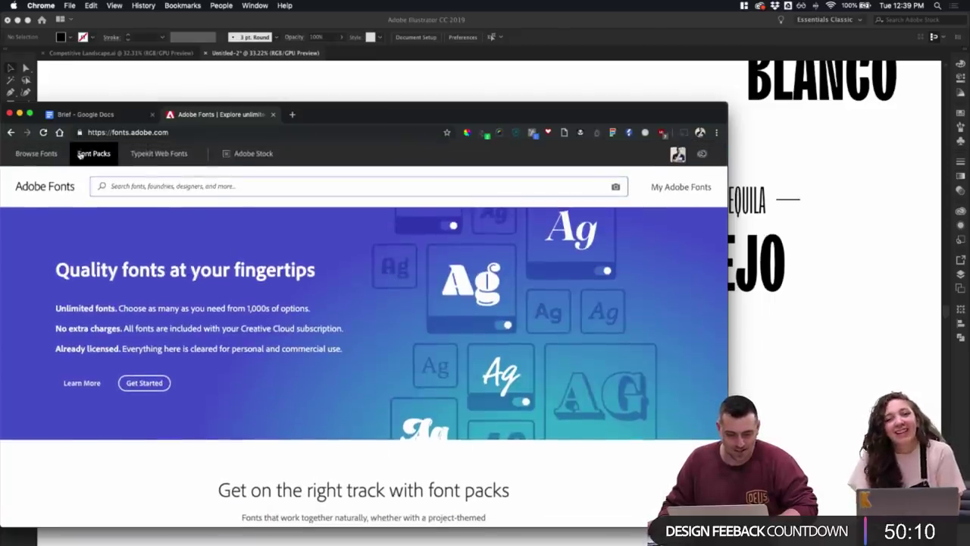
{"action": "left_click", "coordinate": [158, 154]}
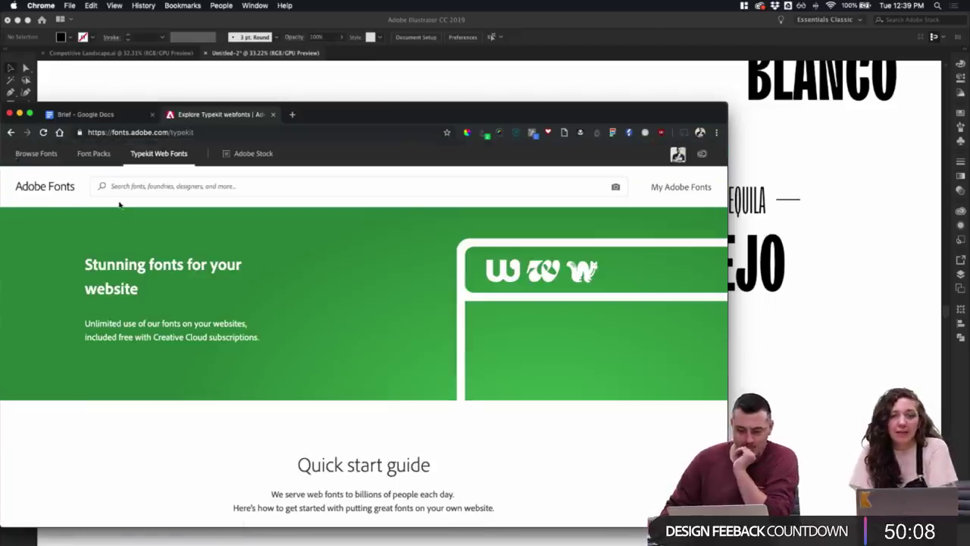
{"action": "left_click_drag", "start_coordinate": [366, 103], "coordinate": [371, 27]}
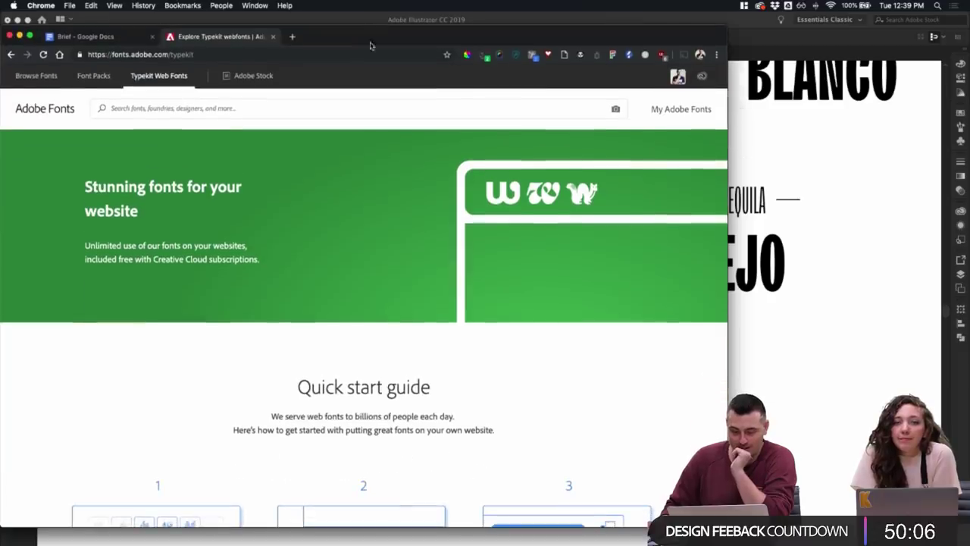
{"action": "left_click", "coordinate": [274, 108]}
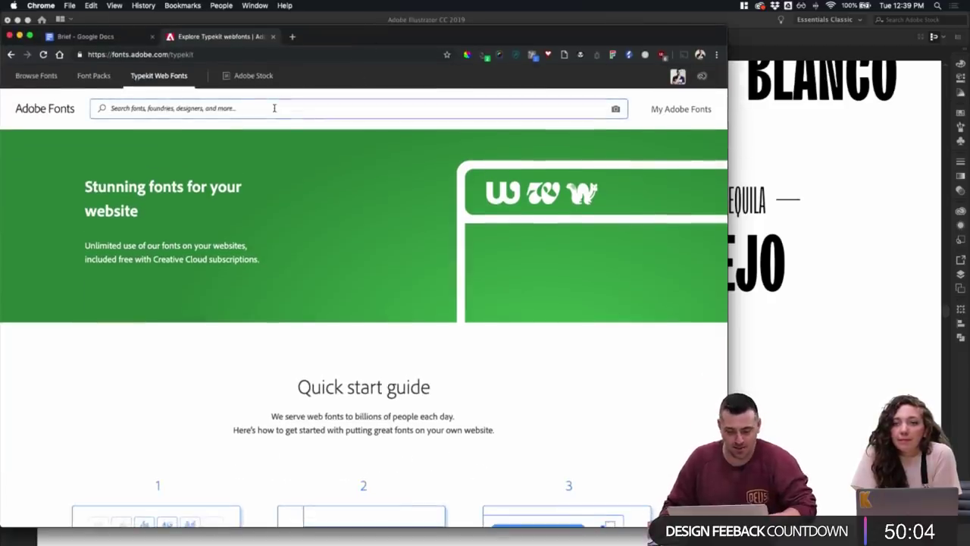
{"action": "scroll", "coordinate": [296, 165], "scroll_direction": "down", "scroll_amount": 2}
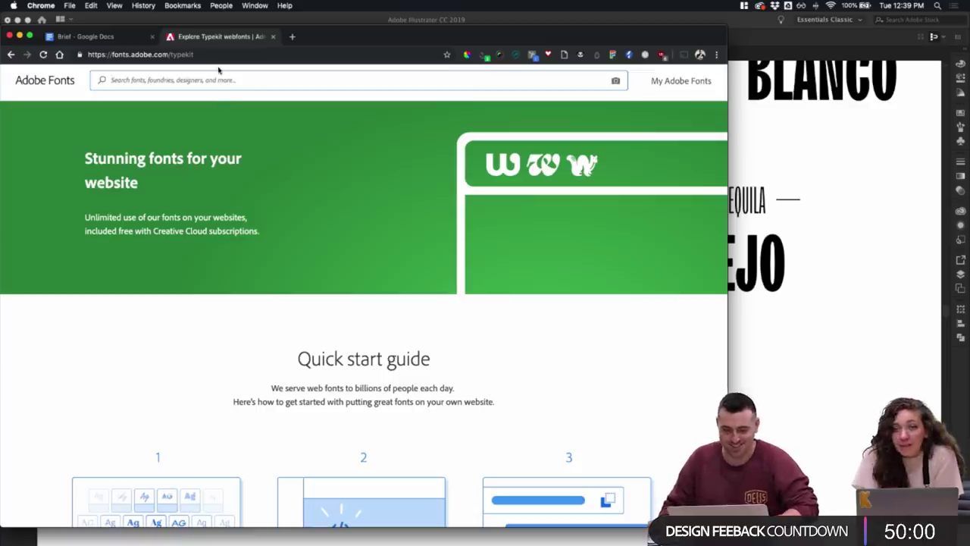
{"action": "scroll", "coordinate": [413, 216], "scroll_direction": "down", "scroll_amount": 3}
{"action": "scroll", "coordinate": [417, 219], "scroll_direction": "up", "scroll_amount": 4}
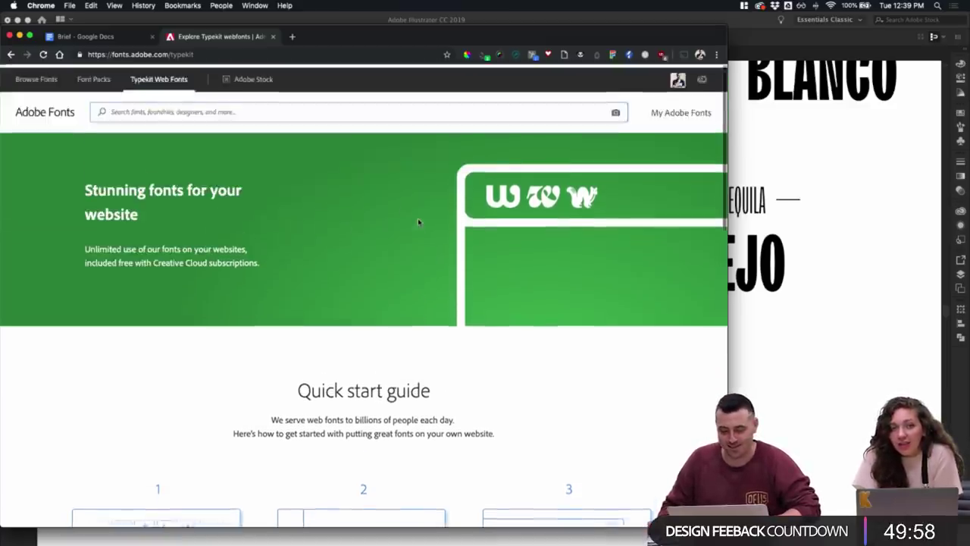
{"action": "scroll", "coordinate": [417, 219], "scroll_direction": "down", "scroll_amount": 1}
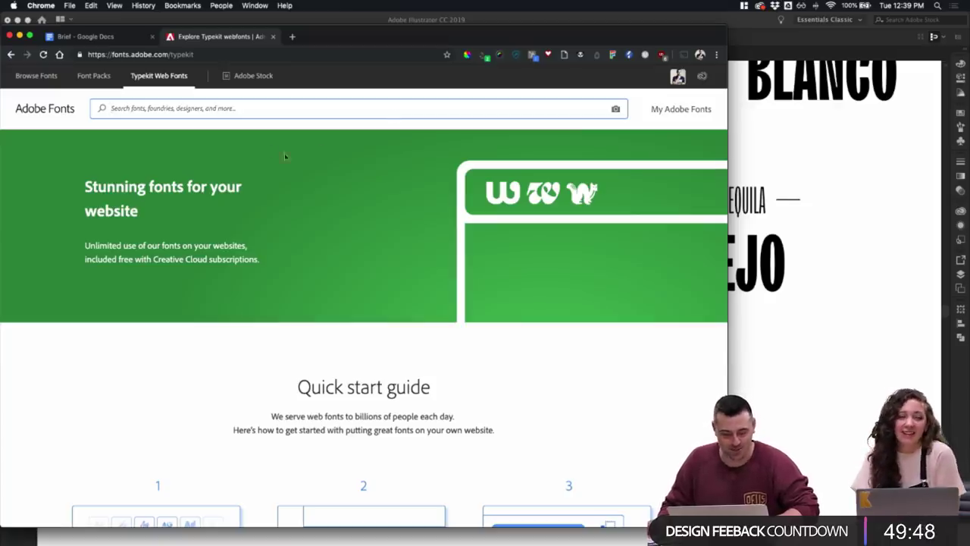
{"action": "scroll", "coordinate": [431, 268], "scroll_direction": "down", "scroll_amount": 10}
{"action": "scroll", "coordinate": [432, 270], "scroll_direction": "down", "scroll_amount": 5}
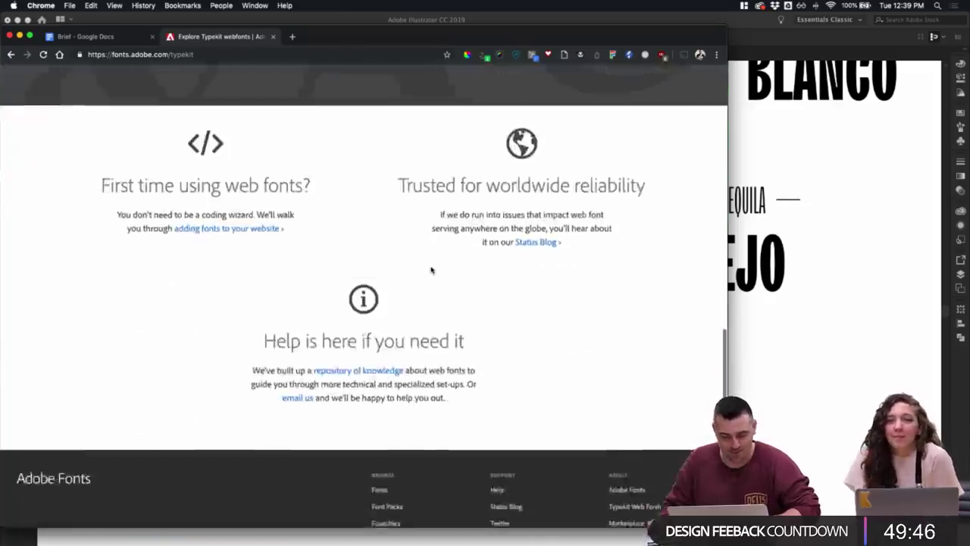
{"action": "scroll", "coordinate": [431, 270], "scroll_direction": "up", "scroll_amount": 15}
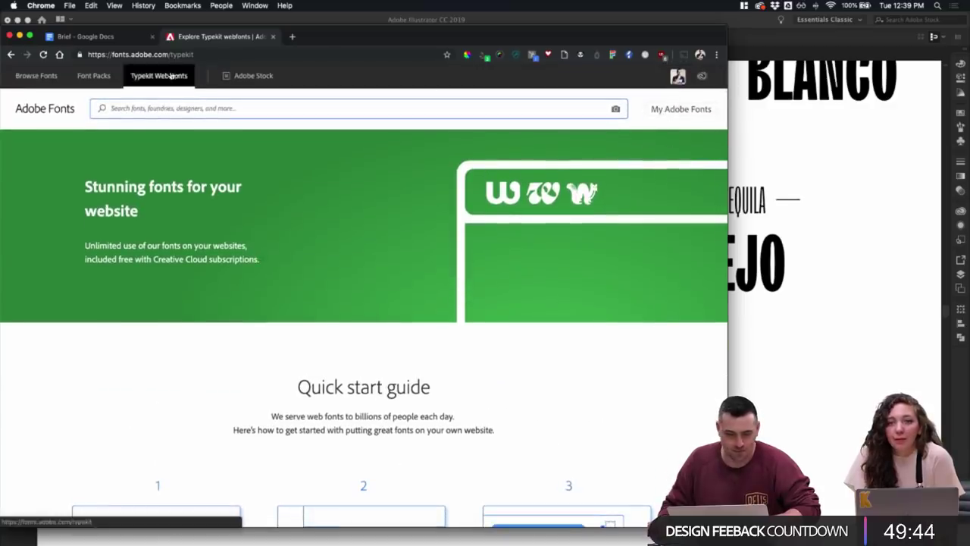
- Open the Adobe Fonts browsing page and set the sample text for the font previews to "Sorbo"
{"action": "left_click", "coordinate": [35, 75]}
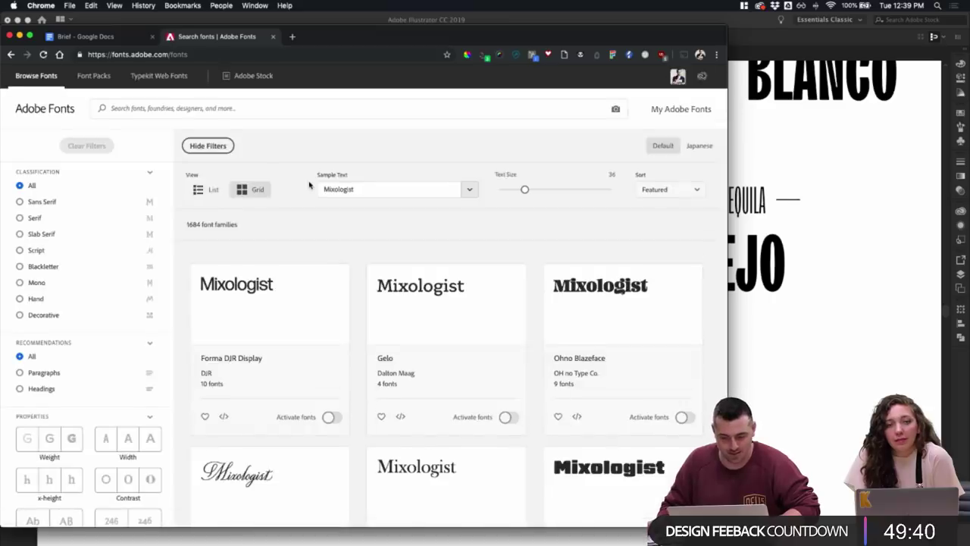
{"action": "scroll", "coordinate": [309, 185], "scroll_direction": "down", "scroll_amount": 2}
{"action": "scroll", "coordinate": [310, 185], "scroll_direction": "up", "scroll_amount": 2}
{"action": "left_click_drag", "start_coordinate": [357, 188], "coordinate": [247, 188]}
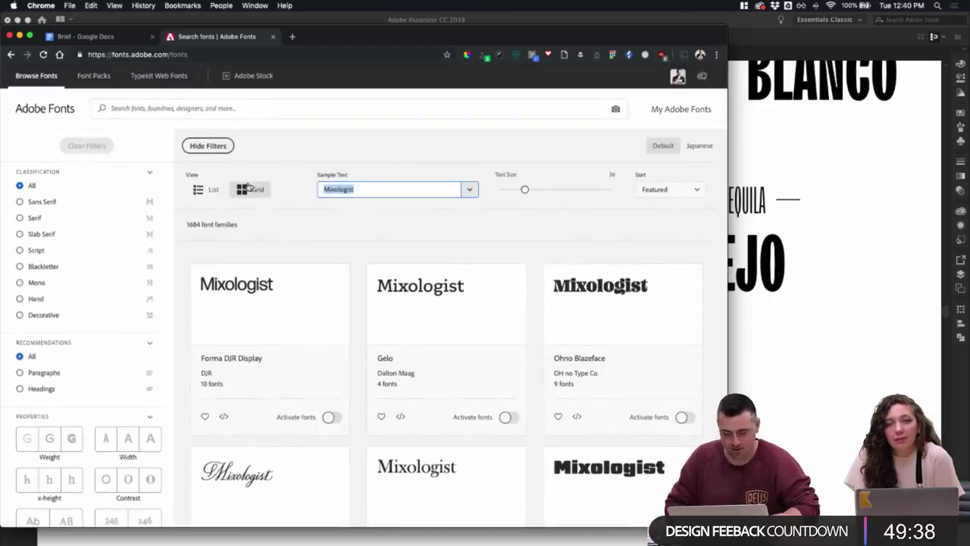
{"action": "key", "text": "BackSpace"}
{"action": "type", "text": "Sobr"}
{"action": "key", "text": "BackSpace"}
{"action": "key", "text": "BackSpace"}
{"action": "type", "text": "rbo"}
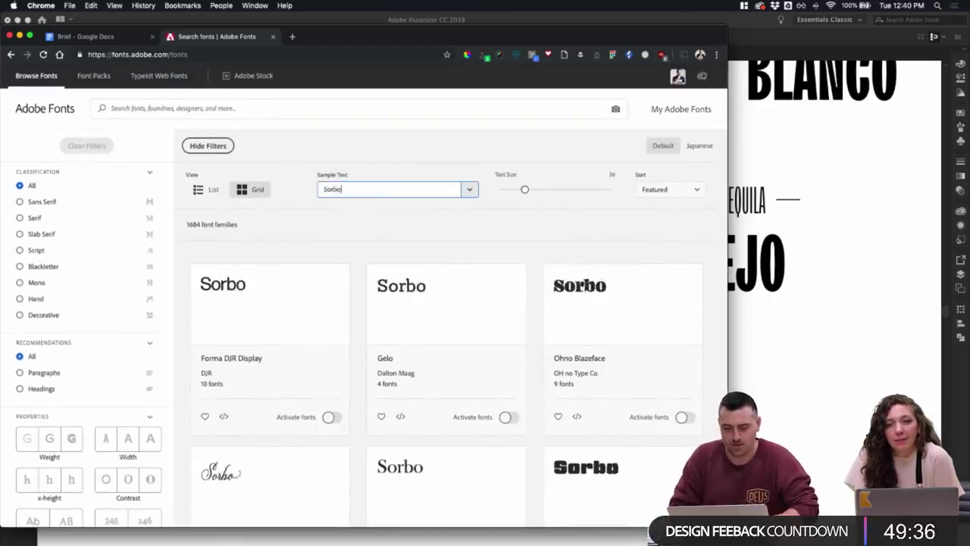
{"action": "left_click", "coordinate": [458, 224]}
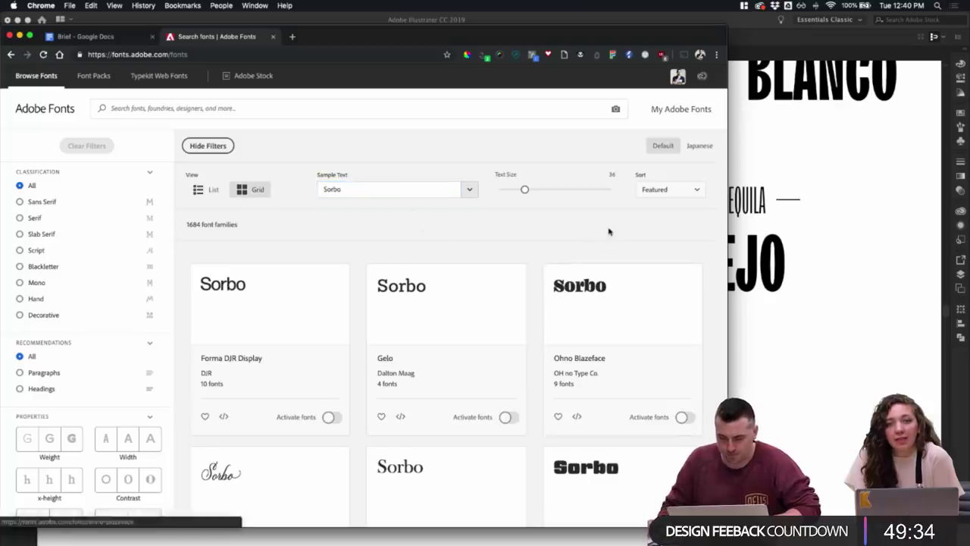
- Enlarge the preview text size to 89, look through the featured fonts and go to the second page of fonts
{"action": "scroll", "coordinate": [613, 238], "scroll_direction": "down", "scroll_amount": 2}
{"action": "scroll", "coordinate": [455, 243], "scroll_direction": "up", "scroll_amount": 2}
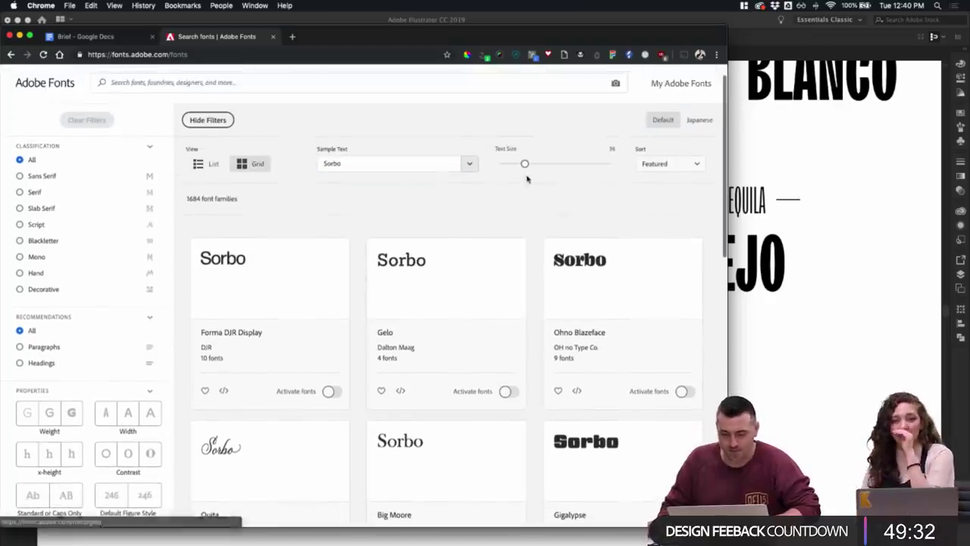
{"action": "left_click_drag", "start_coordinate": [524, 164], "coordinate": [575, 163]}
{"action": "scroll", "coordinate": [577, 169], "scroll_direction": "down", "scroll_amount": 3}
{"action": "scroll", "coordinate": [577, 169], "scroll_direction": "down", "scroll_amount": 8}
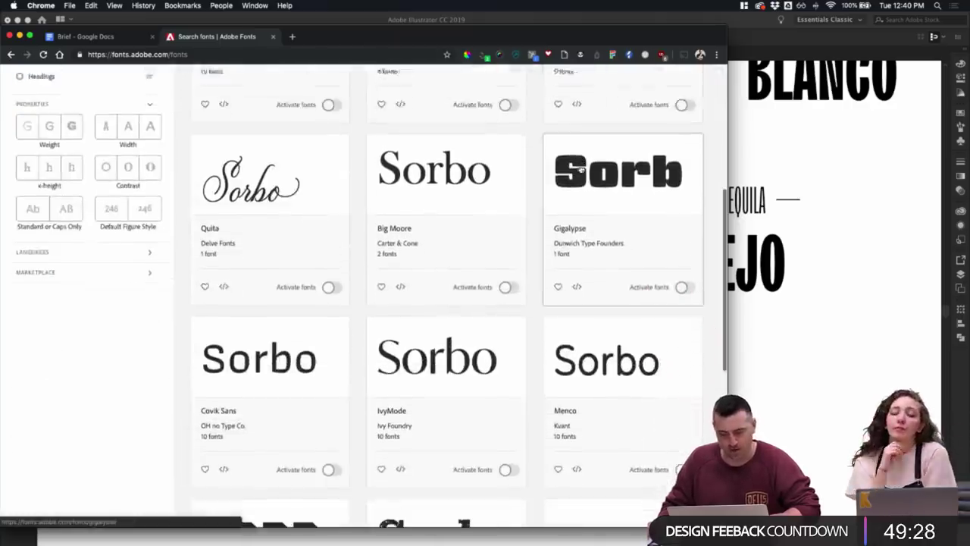
{"action": "scroll", "coordinate": [581, 168], "scroll_direction": "down", "scroll_amount": 5}
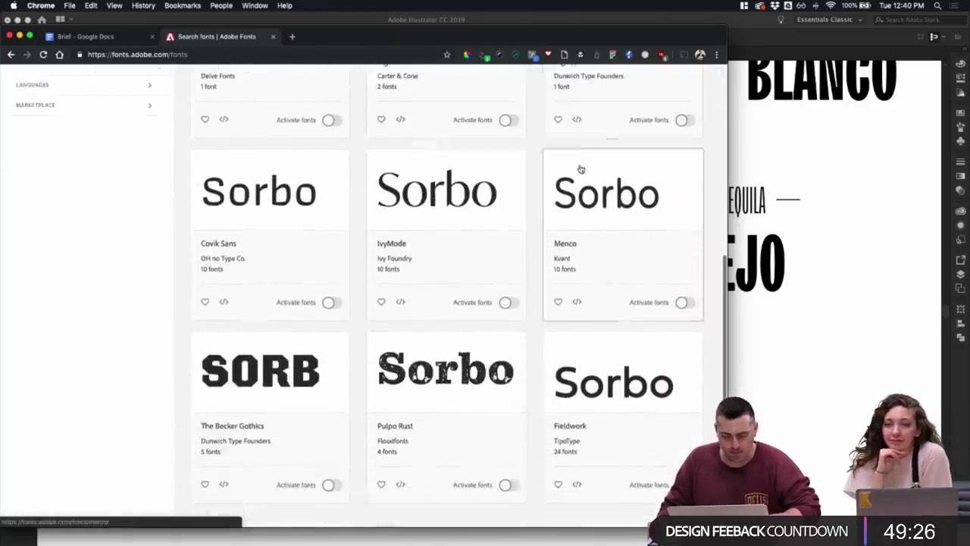
{"action": "left_click", "coordinate": [401, 433]}
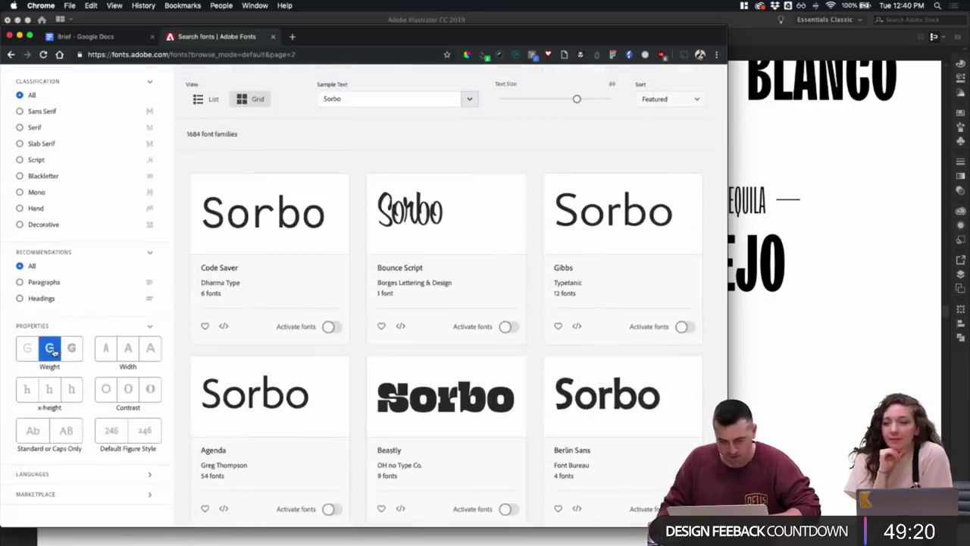
- Filter the font previews to light weight and regular x-height
{"action": "left_click", "coordinate": [27, 349]}
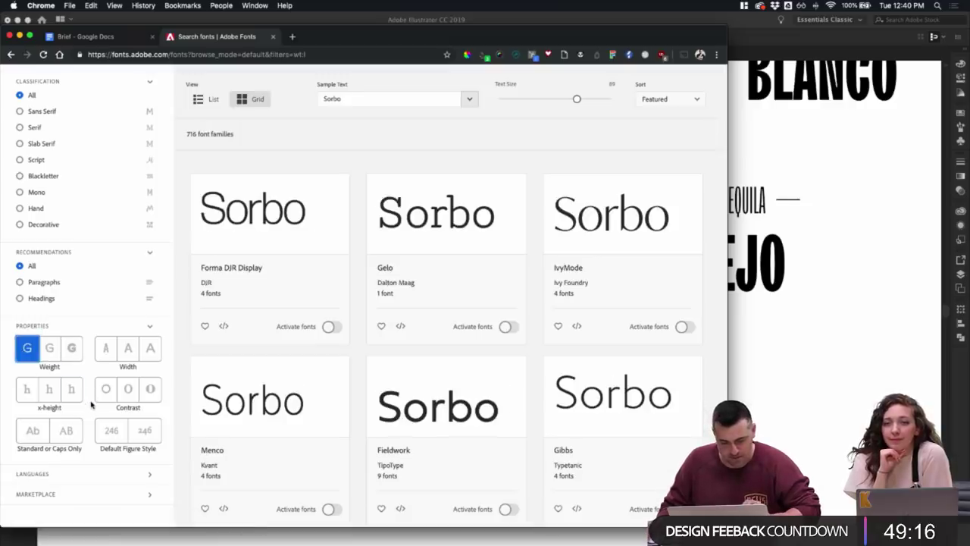
{"action": "left_click", "coordinate": [27, 398]}
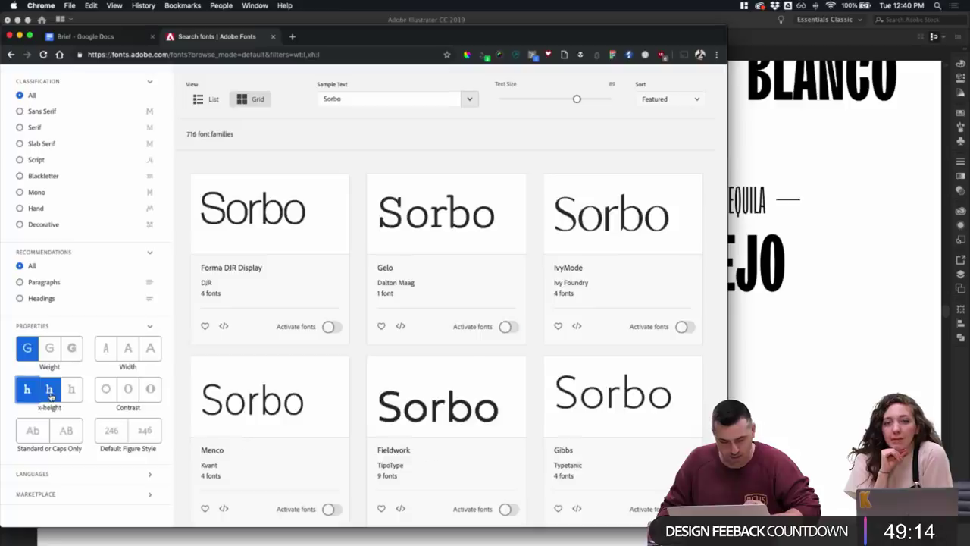
{"action": "left_click", "coordinate": [50, 393]}
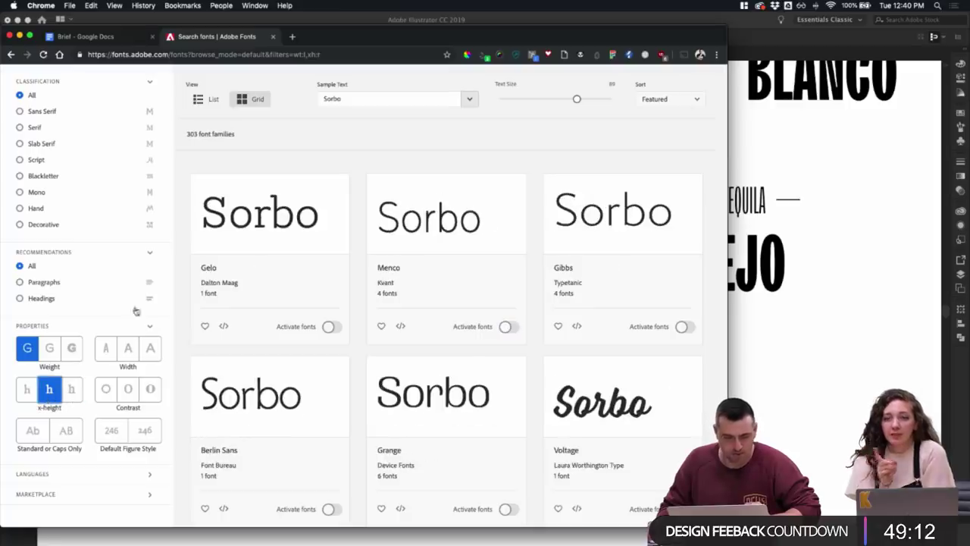
{"action": "scroll", "coordinate": [162, 276], "scroll_direction": "up", "scroll_amount": 3}
- Switch to Illustrator and look over the BLANCO, REPOSADO and AÑEJO lockups and the "SOBRO TEQUILA" lines above them
{"action": "left_click", "coordinate": [820, 284]}
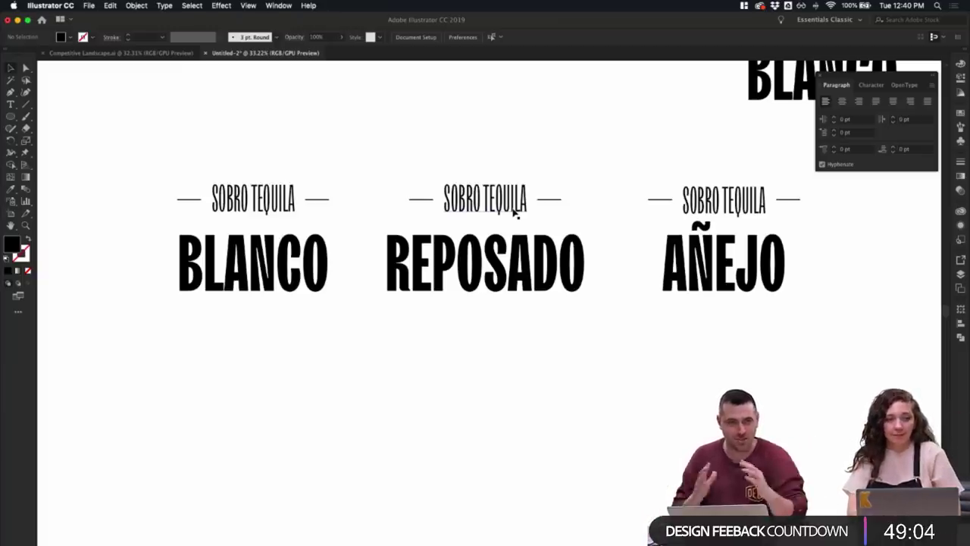
{"action": "left_click", "coordinate": [468, 307]}
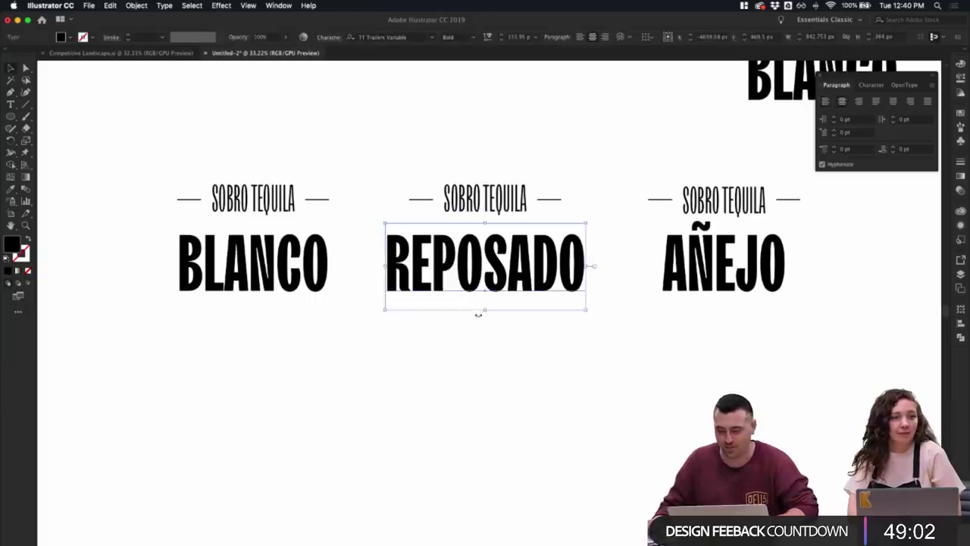
{"action": "left_click", "coordinate": [498, 338]}
{"action": "left_click", "coordinate": [265, 286]}
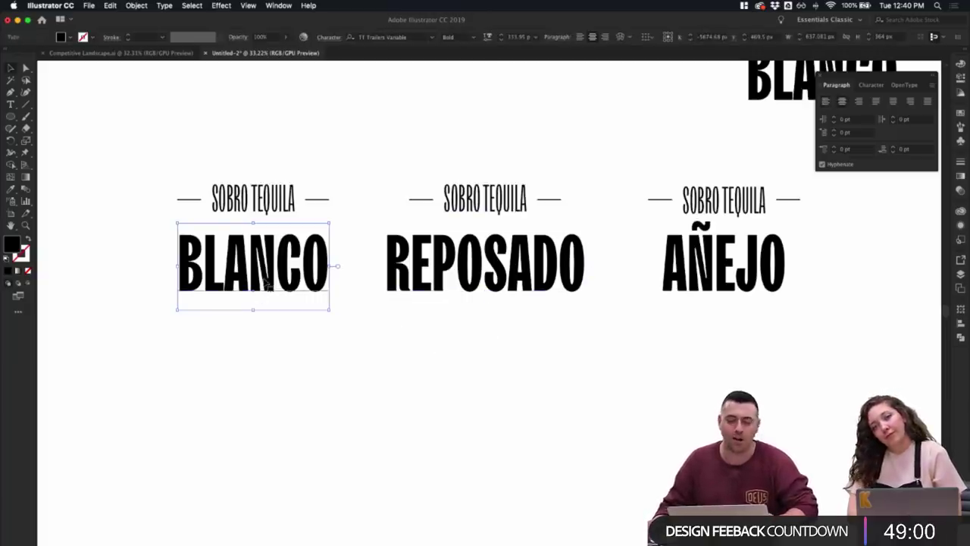
{"action": "left_click", "coordinate": [447, 282]}
{"action": "left_click", "coordinate": [686, 256], "text": "shift"}
{"action": "left_click", "coordinate": [318, 267], "text": "shift"}
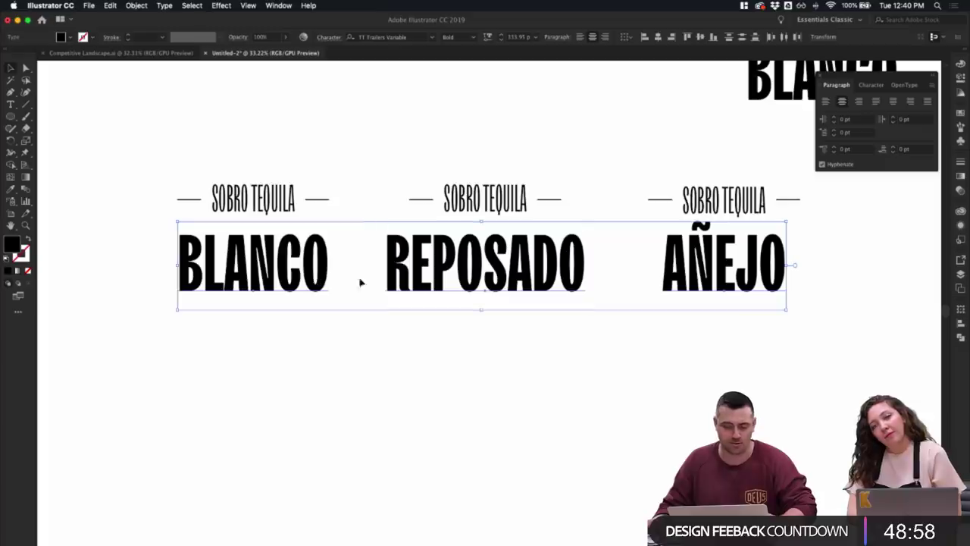
{"action": "left_click", "coordinate": [482, 353]}
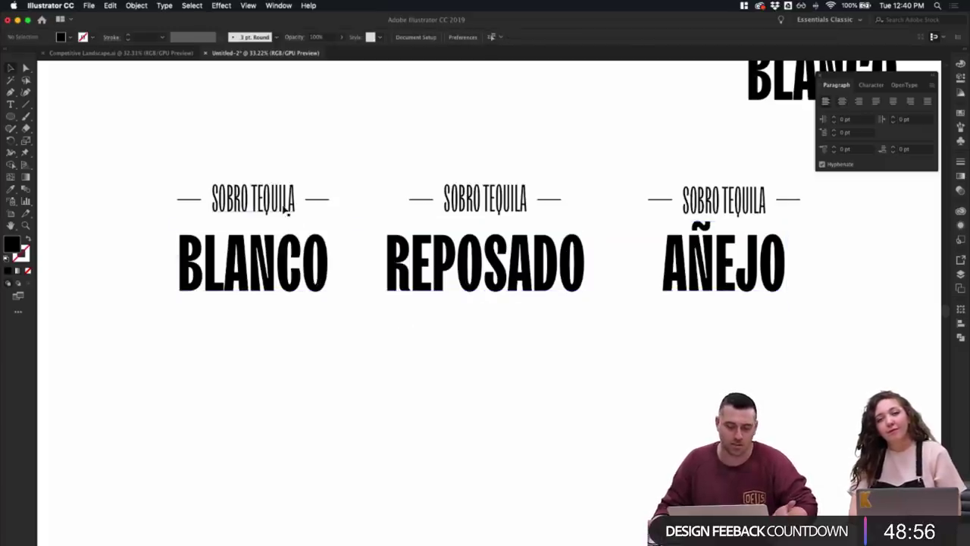
{"action": "left_click", "coordinate": [286, 212]}
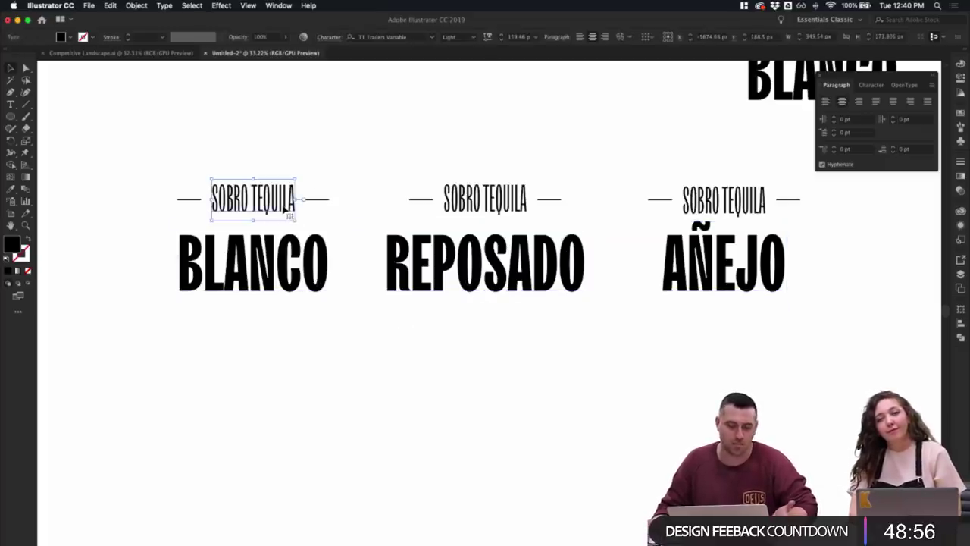
{"action": "left_click", "coordinate": [340, 176]}
{"action": "scroll", "coordinate": [339, 176], "scroll_direction": "down", "scroll_amount": 4}
{"action": "scroll", "coordinate": [339, 176], "scroll_direction": "up", "scroll_amount": 2}
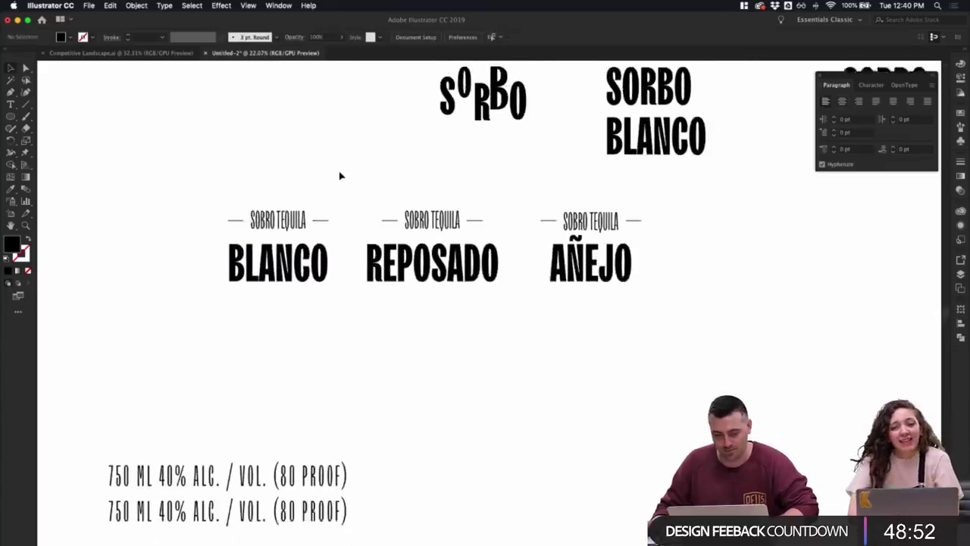
{"action": "scroll", "coordinate": [420, 392], "scroll_direction": "up", "scroll_amount": 1}
{"action": "scroll", "coordinate": [435, 482], "scroll_direction": "up", "scroll_amount": 3}
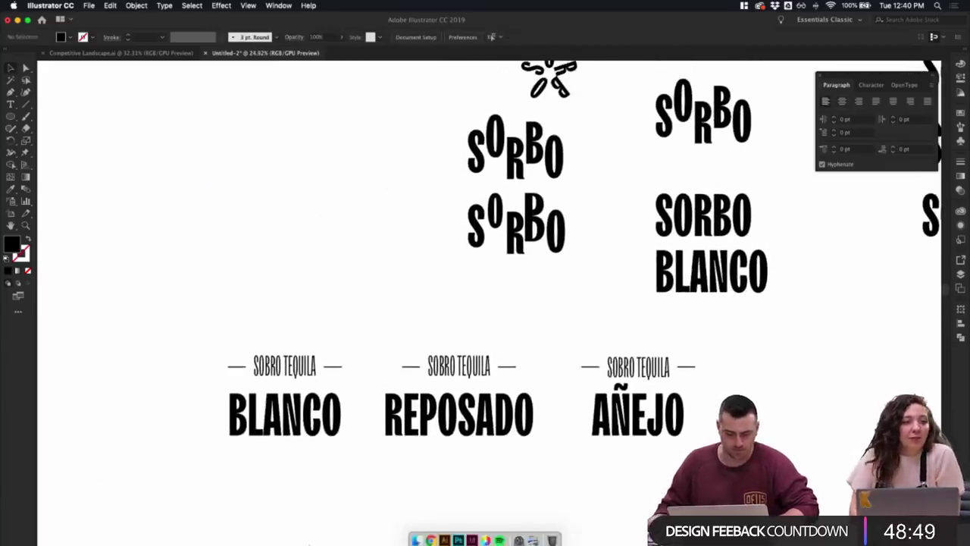
- Return to Adobe Fonts in Chrome, narrow the filtered fonts to the Decorative classification and look through them
{"action": "left_click", "coordinate": [431, 540]}
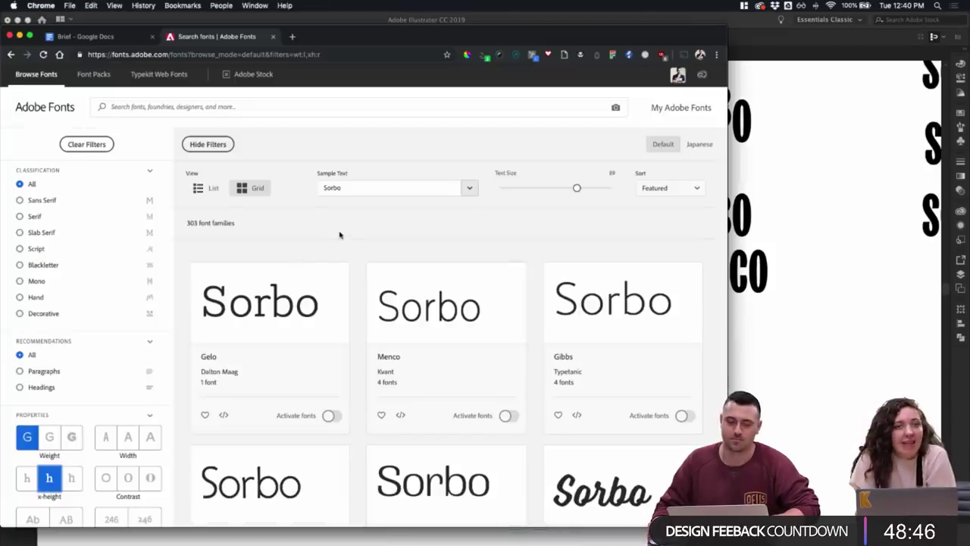
{"action": "left_click", "coordinate": [38, 283]}
{"action": "left_click", "coordinate": [47, 317]}
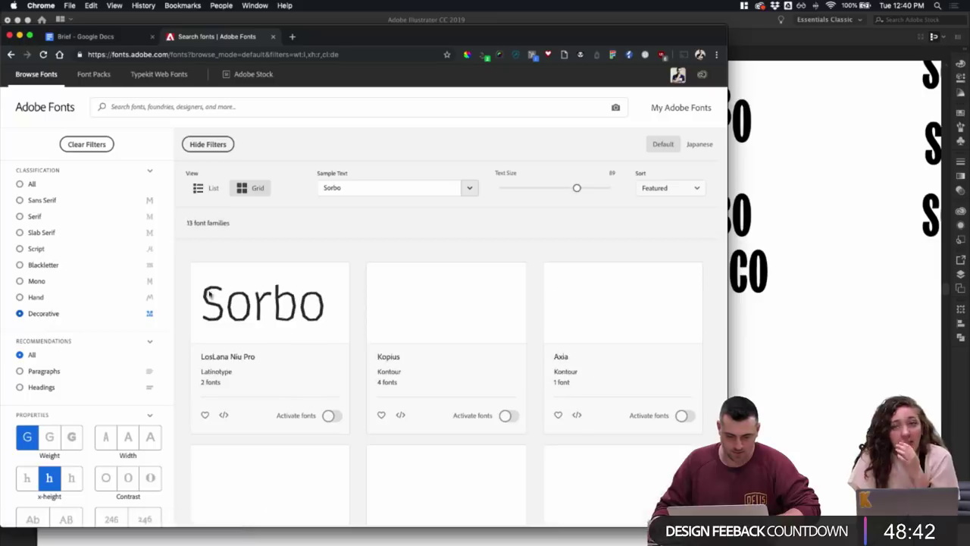
{"action": "scroll", "coordinate": [541, 277], "scroll_direction": "down", "scroll_amount": 5}
{"action": "scroll", "coordinate": [544, 276], "scroll_direction": "down", "scroll_amount": 5}
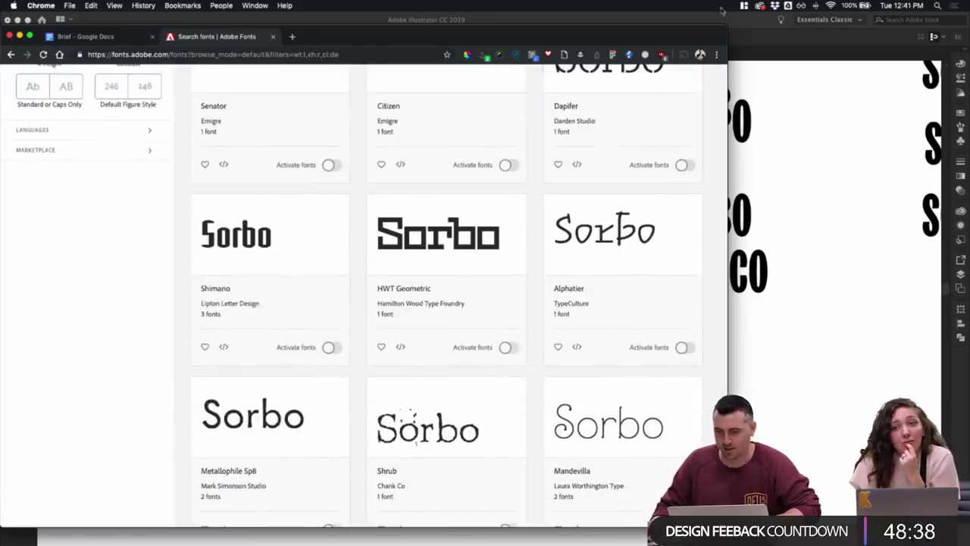
- Check the list of active fonts in the Creative Cloud desktop app and close it again
{"action": "left_click", "coordinate": [760, 6]}
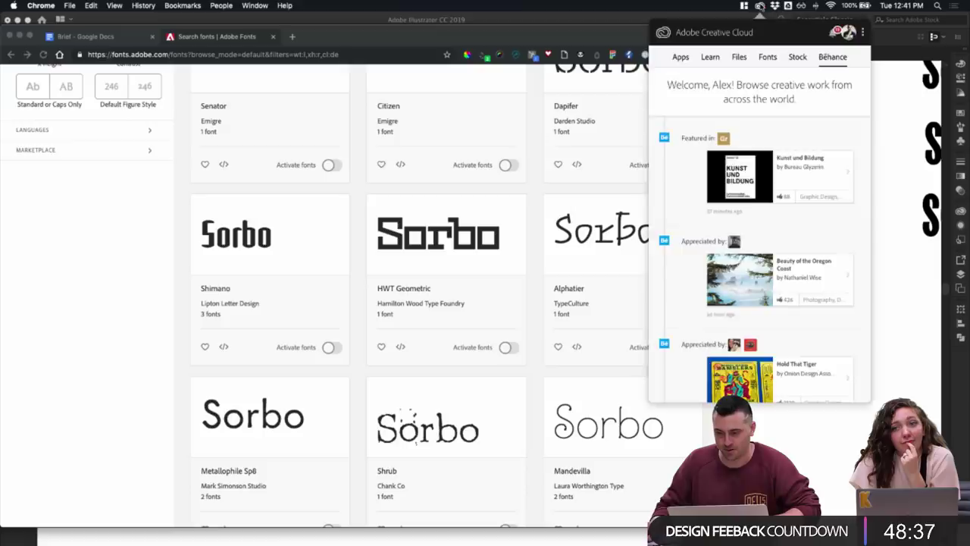
{"action": "left_click", "coordinate": [776, 57]}
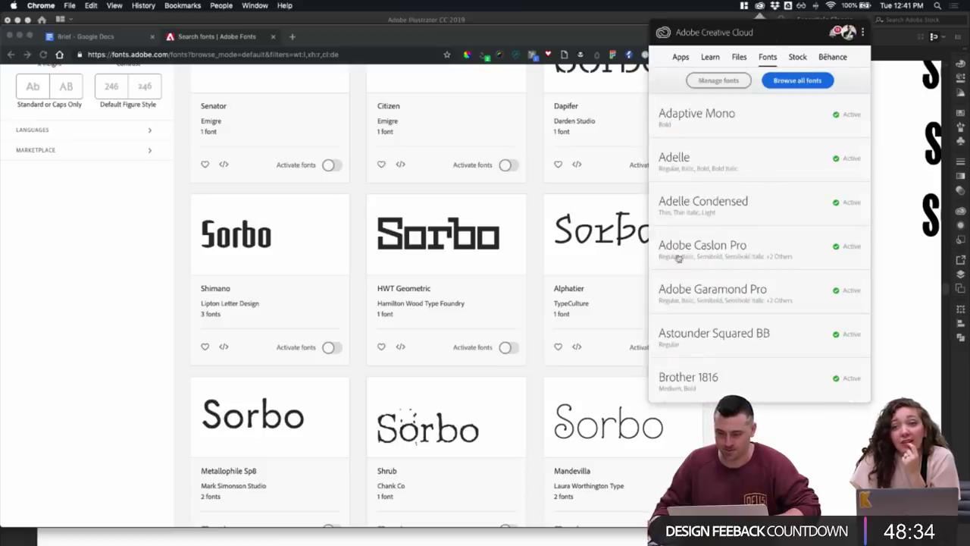
{"action": "left_click", "coordinate": [140, 261]}
- Switch to Illustrator and place a copy of the "SOBRO TEQUILA" line in the empty space above the BLANCO lockup
{"action": "left_click", "coordinate": [818, 271]}
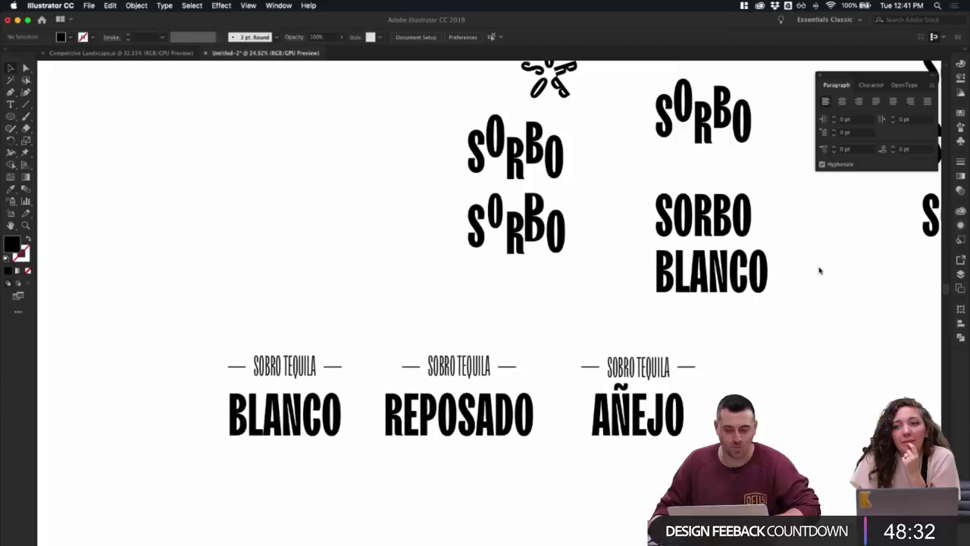
{"action": "scroll", "coordinate": [413, 302], "scroll_direction": "down", "scroll_amount": 2}
{"action": "scroll", "coordinate": [413, 301], "scroll_direction": "down", "scroll_amount": 5}
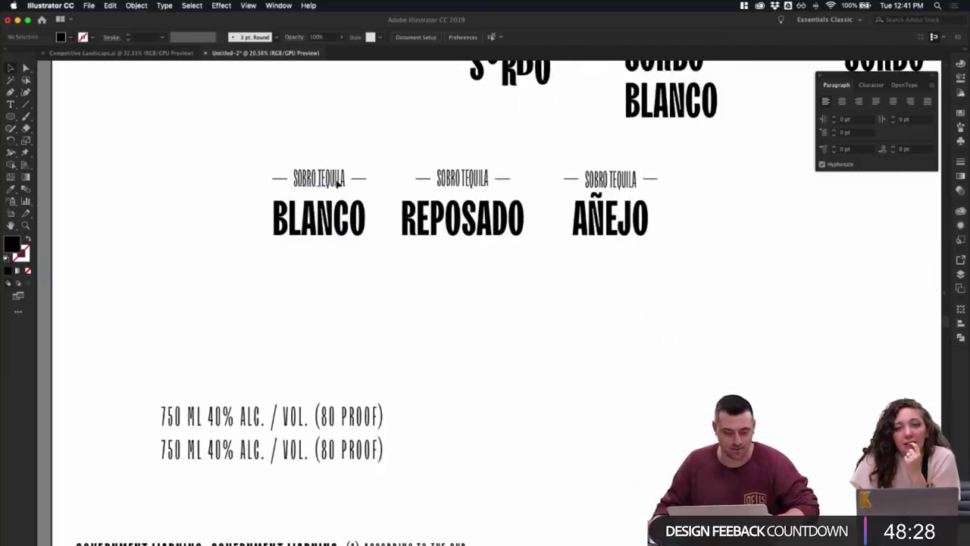
{"action": "left_click_drag", "start_coordinate": [341, 188], "coordinate": [379, 110]}
{"action": "scroll", "coordinate": [378, 110], "scroll_direction": "up", "scroll_amount": 5}
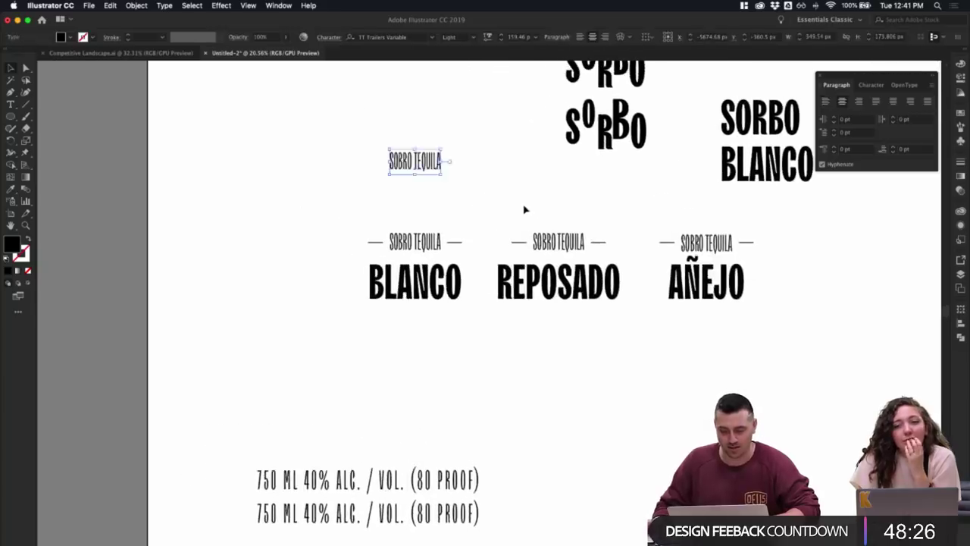
- Filter the font choices for the copied "SOBRO TEQUILA" text to light sans serifs and show the additional Adobe Fonts
{"action": "left_click", "coordinate": [328, 37]}
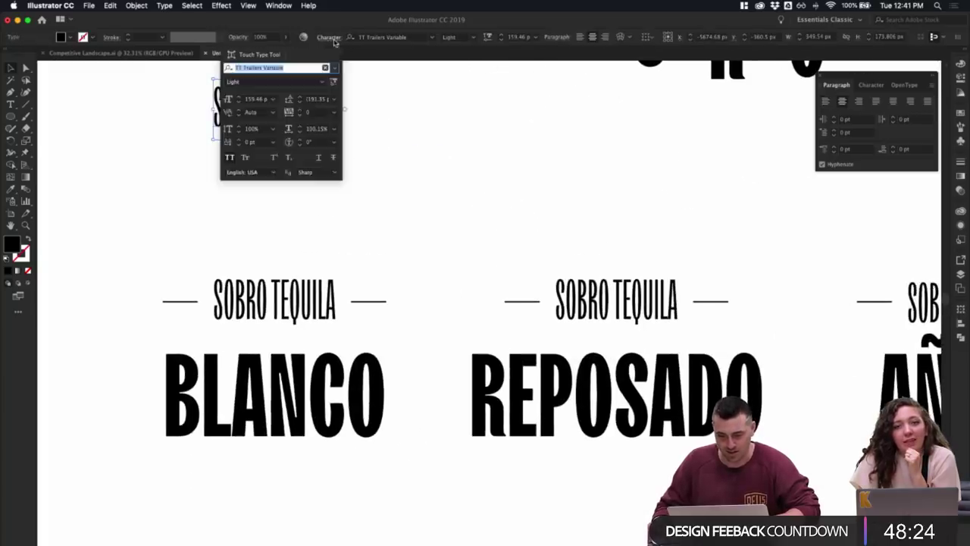
{"action": "left_click", "coordinate": [433, 38]}
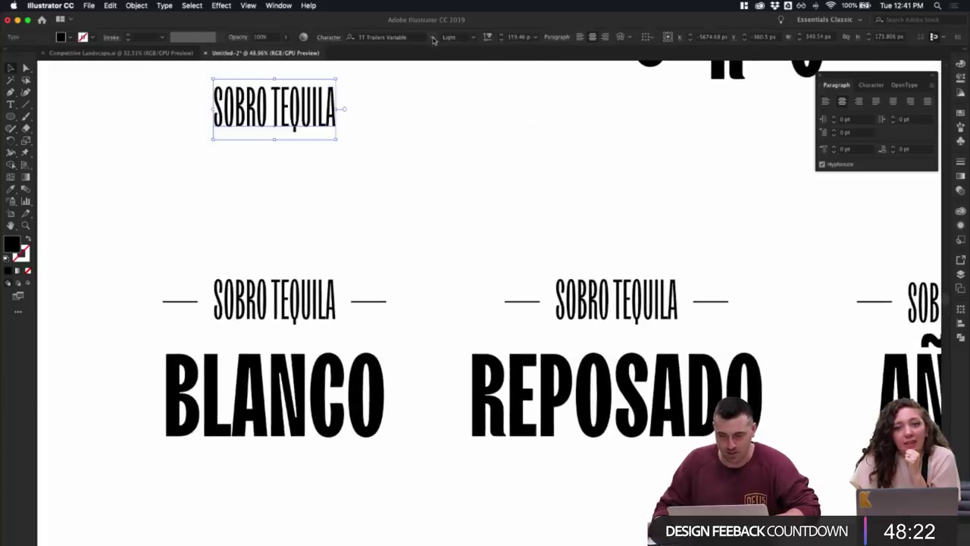
{"action": "left_click", "coordinate": [434, 39]}
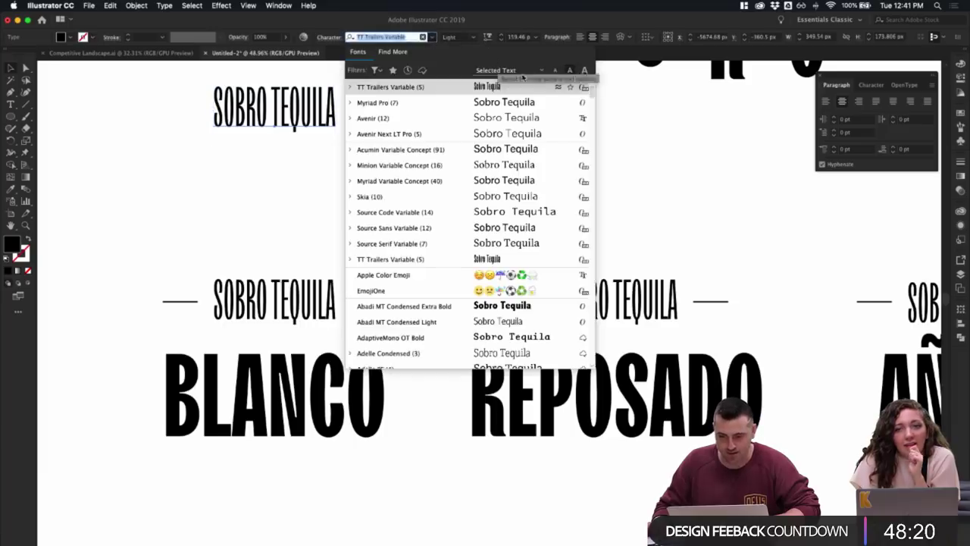
{"action": "left_click", "coordinate": [375, 71]}
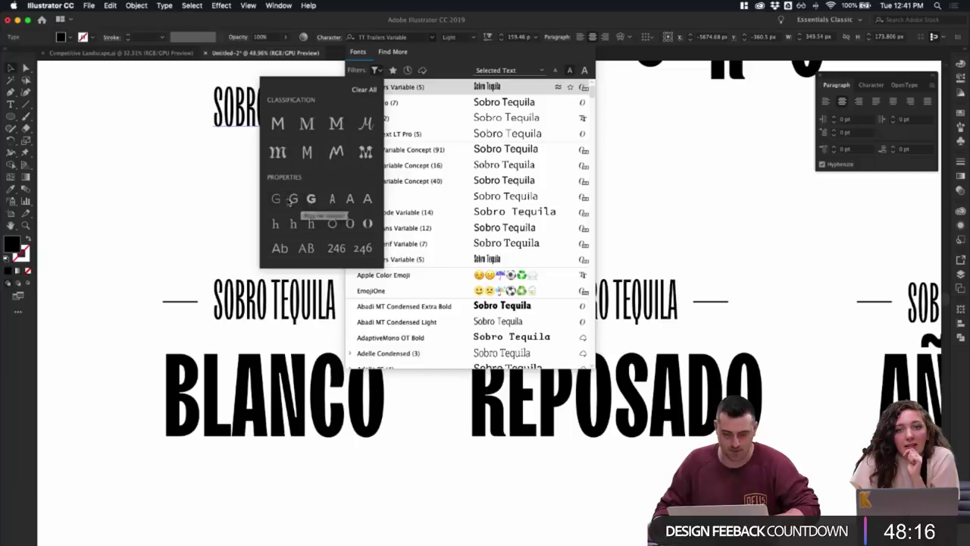
{"action": "left_click", "coordinate": [287, 125]}
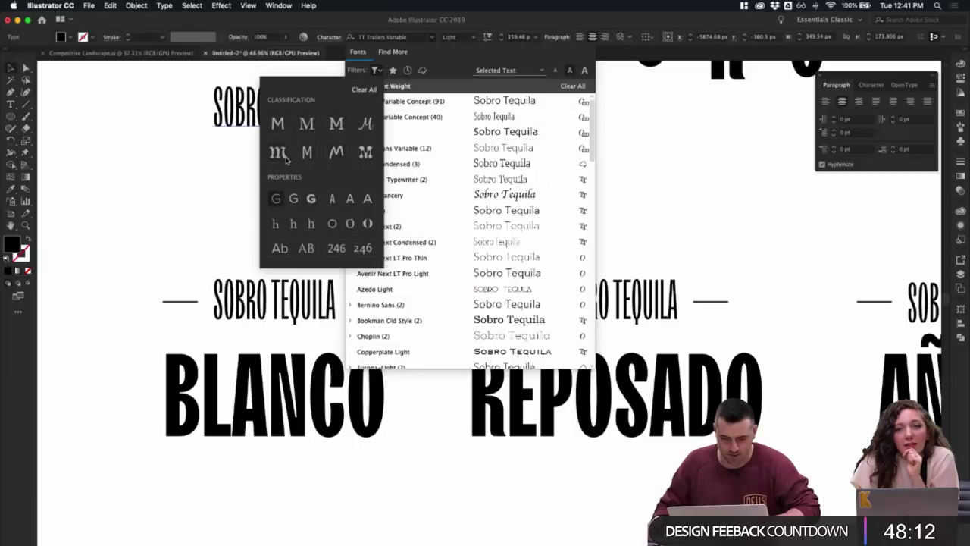
{"action": "left_click", "coordinate": [278, 125]}
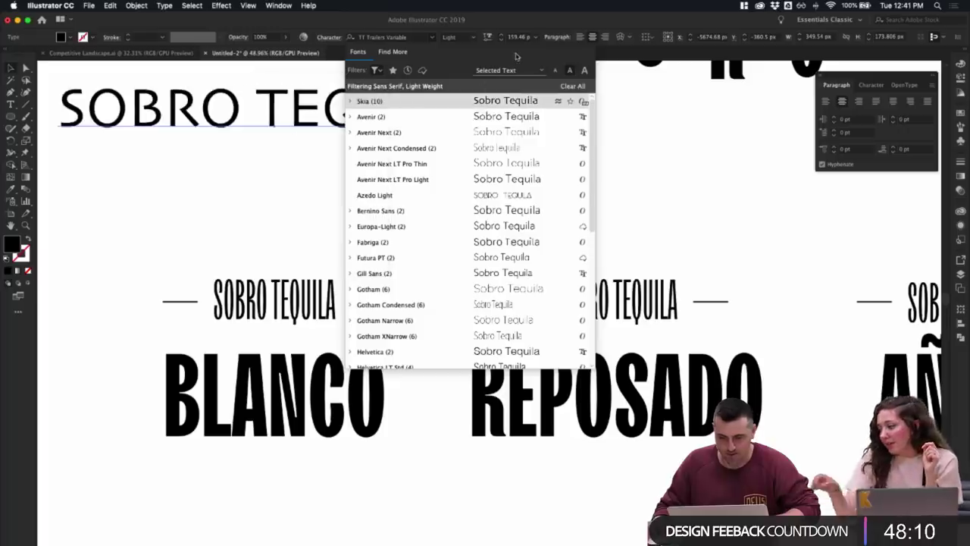
{"action": "left_click", "coordinate": [374, 70]}
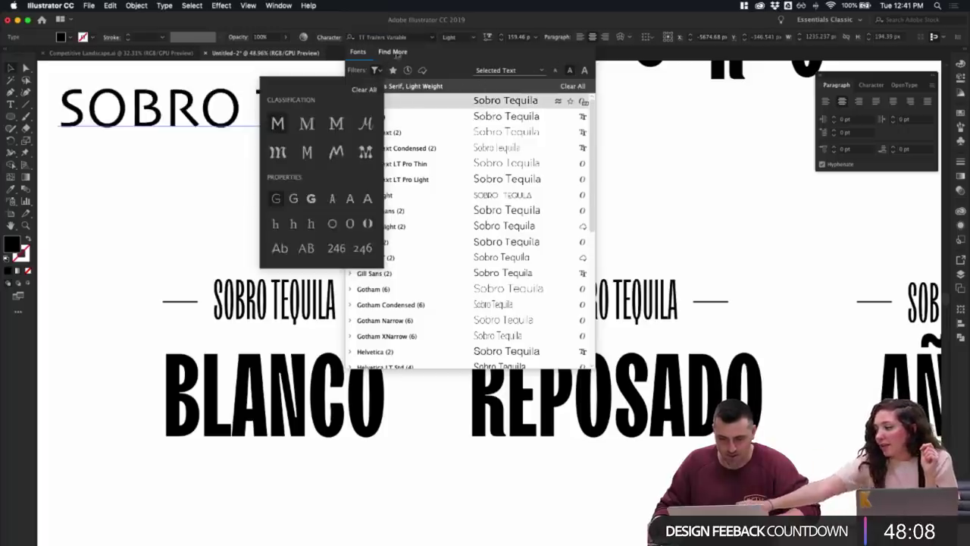
{"action": "left_click", "coordinate": [393, 52]}
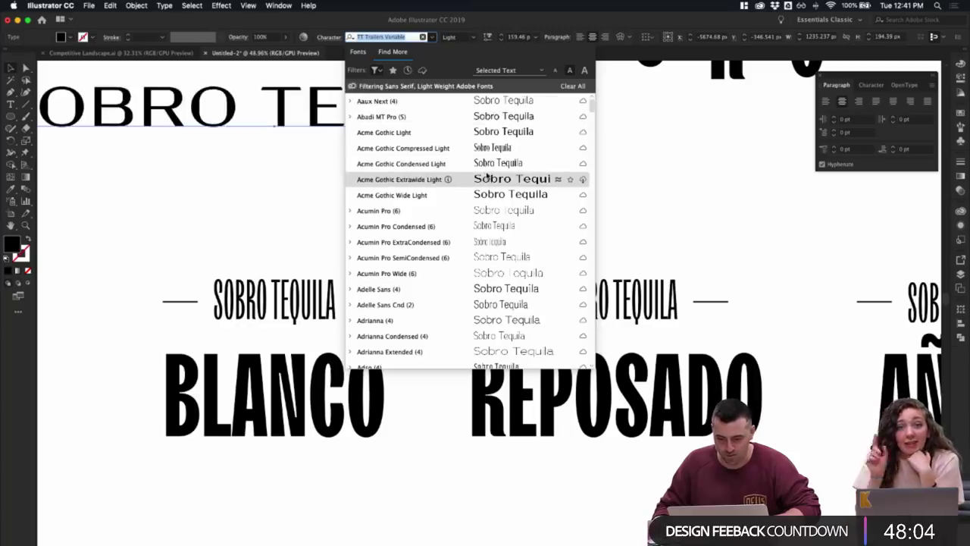
- Look through the light sans serif Adobe Fonts previewed on the copied "SOBRO TEQUILA" line and activate the Aviano Sans family
{"action": "scroll", "coordinate": [493, 197], "scroll_direction": "down", "scroll_amount": 2}
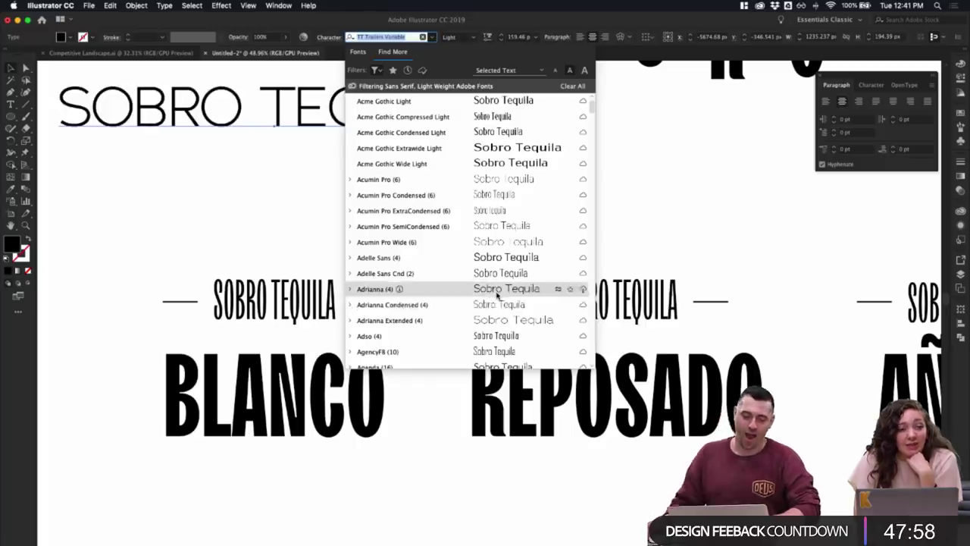
{"action": "scroll", "coordinate": [494, 298], "scroll_direction": "down", "scroll_amount": 3}
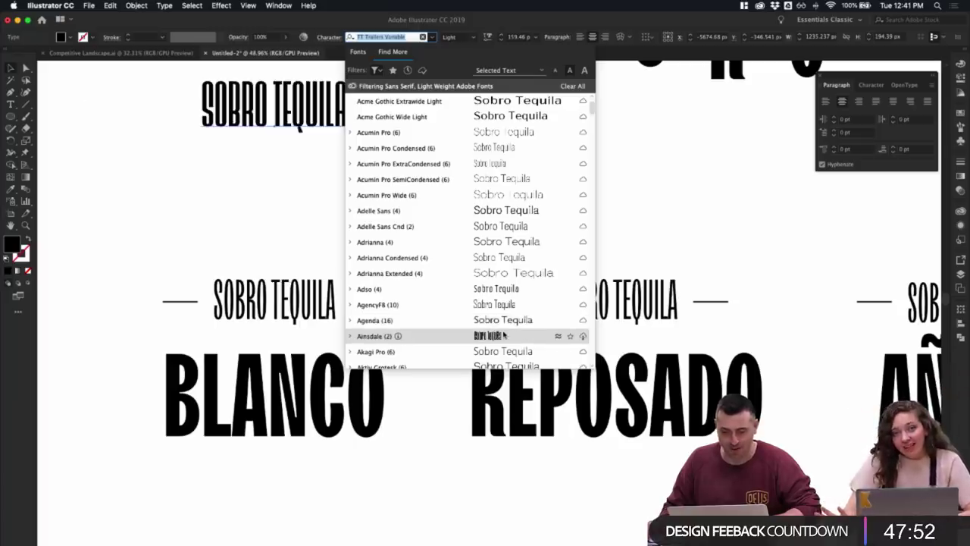
{"action": "scroll", "coordinate": [515, 310], "scroll_direction": "down", "scroll_amount": 5}
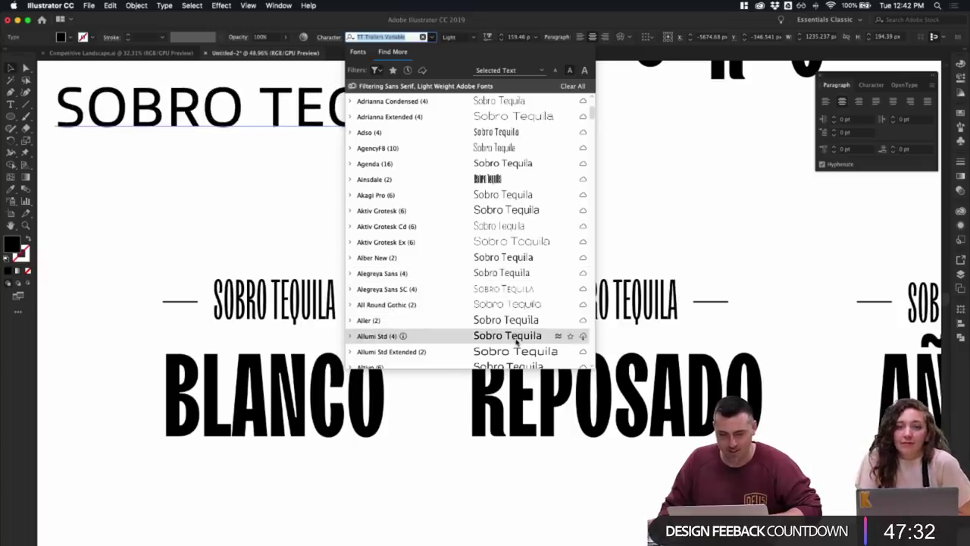
{"action": "scroll", "coordinate": [514, 365], "scroll_direction": "down", "scroll_amount": 5}
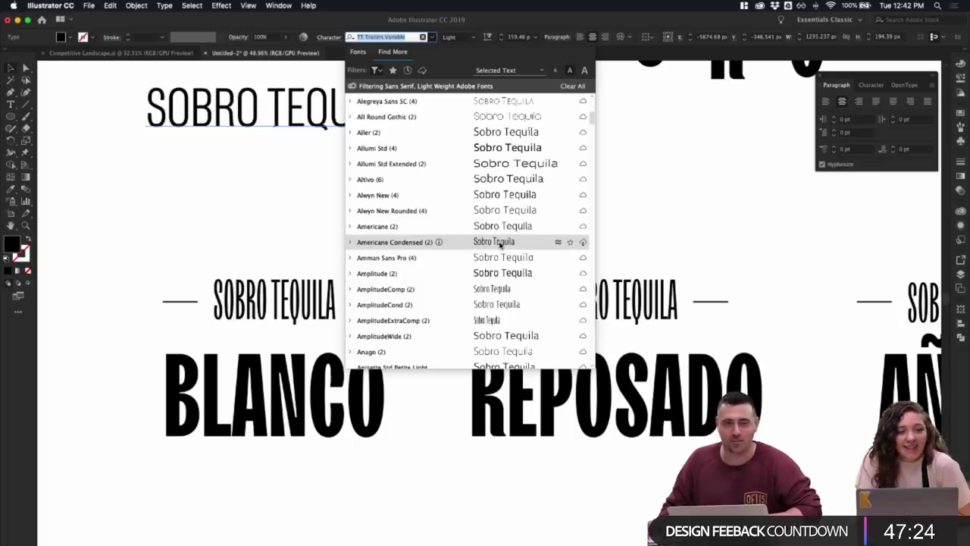
{"action": "scroll", "coordinate": [500, 244], "scroll_direction": "down", "scroll_amount": 3}
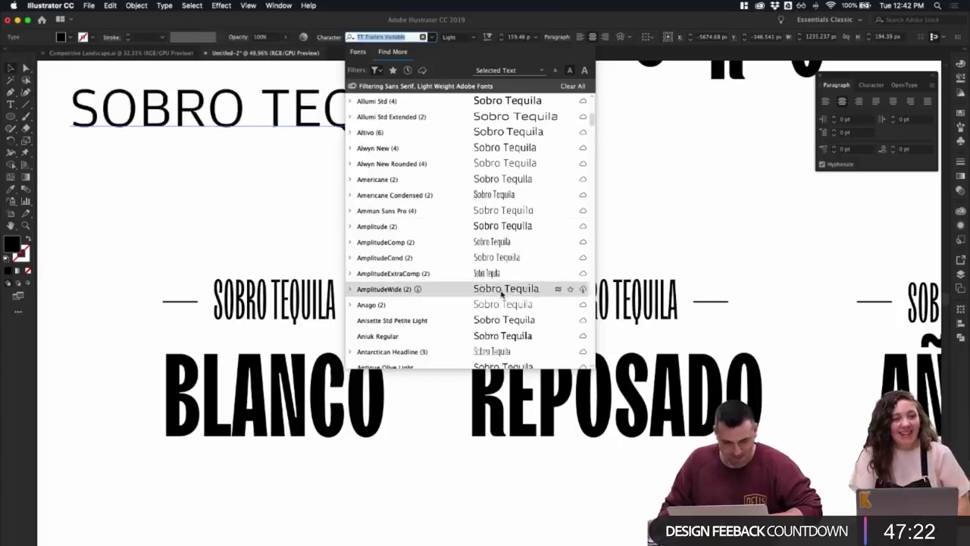
{"action": "scroll", "coordinate": [504, 281], "scroll_direction": "down", "scroll_amount": 10}
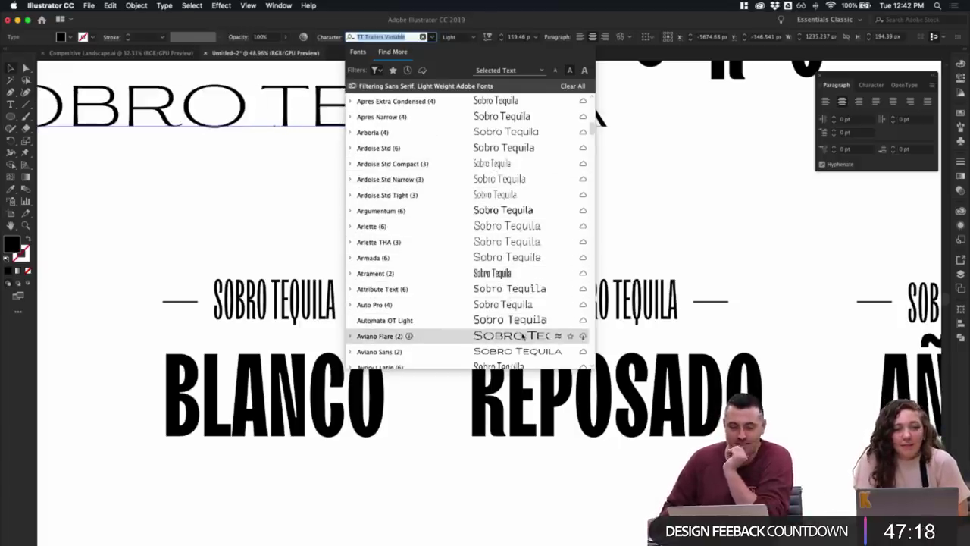
{"action": "scroll", "coordinate": [526, 342], "scroll_direction": "down", "scroll_amount": 5}
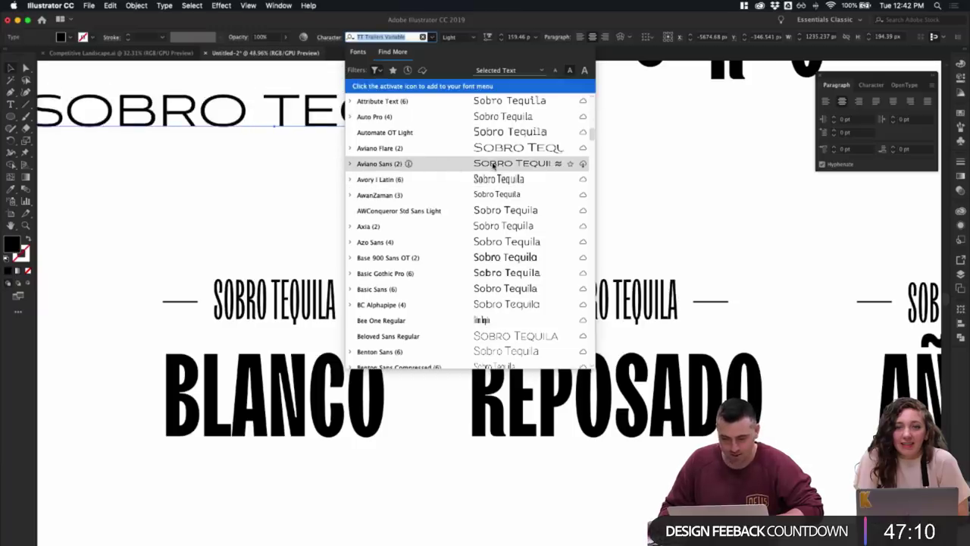
{"action": "left_click", "coordinate": [582, 163]}
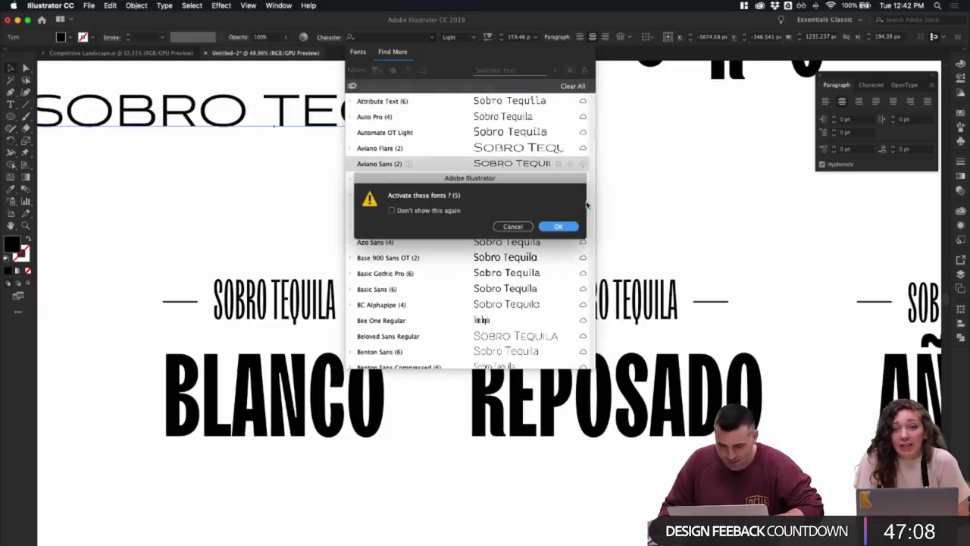
{"action": "left_click", "coordinate": [453, 214]}
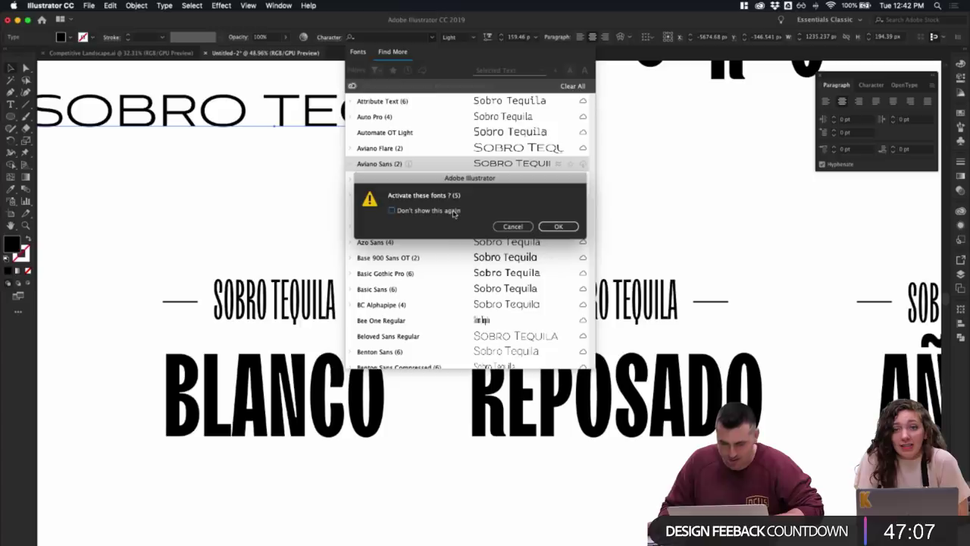
{"action": "left_click", "coordinate": [557, 226]}
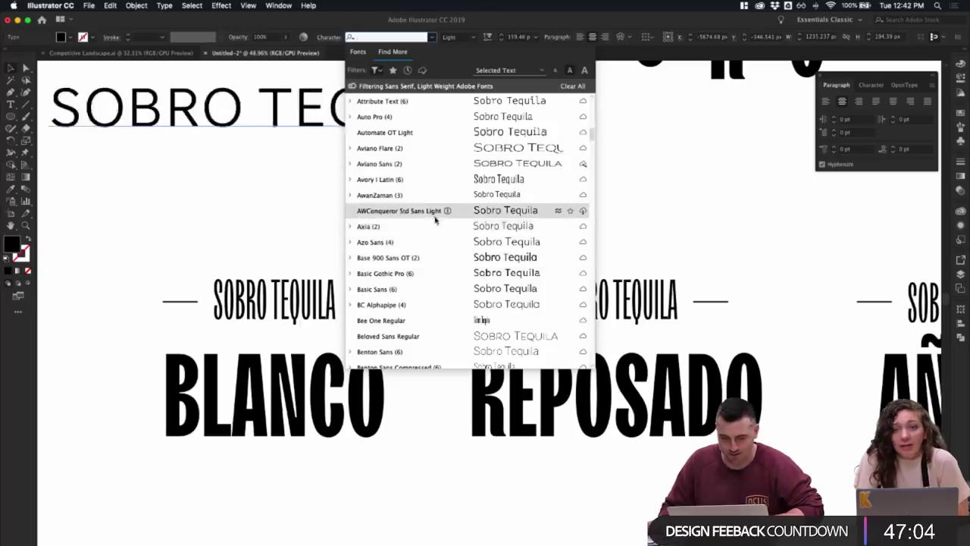
- Examine the Axia styles and further light sans serif Adobe Fonts previewed on the copied tequila line, then leave its font unchanged
{"action": "left_click", "coordinate": [350, 227]}
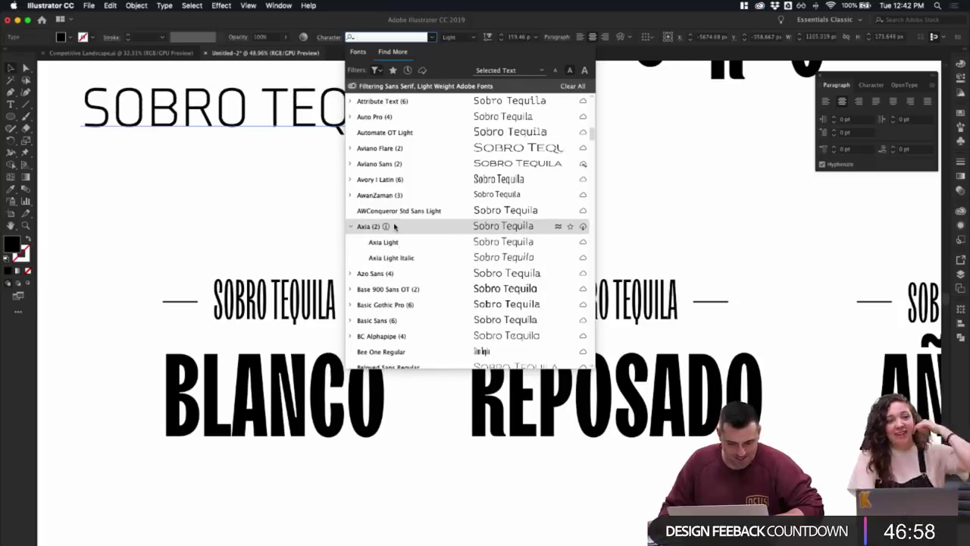
{"action": "left_click", "coordinate": [284, 217]}
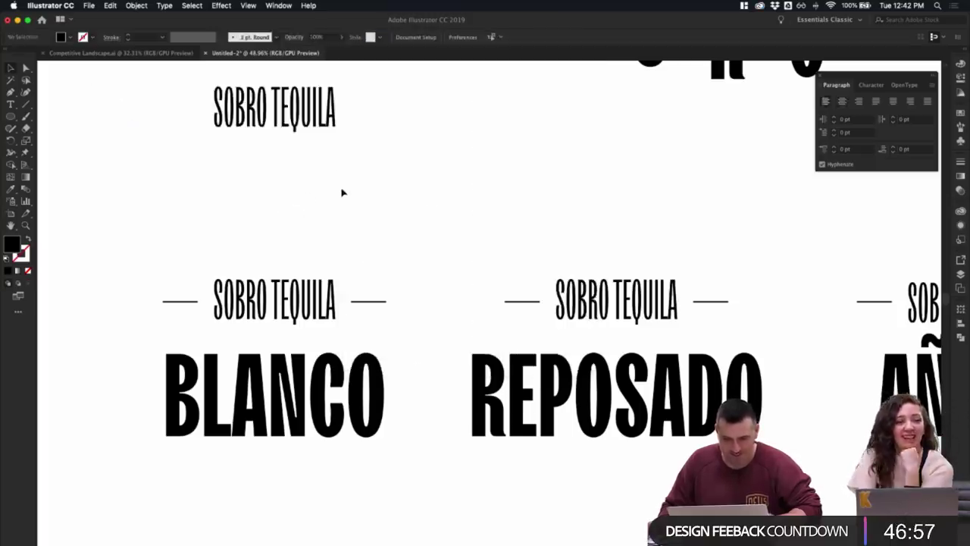
{"action": "left_click", "coordinate": [321, 127]}
{"action": "left_click", "coordinate": [416, 37]}
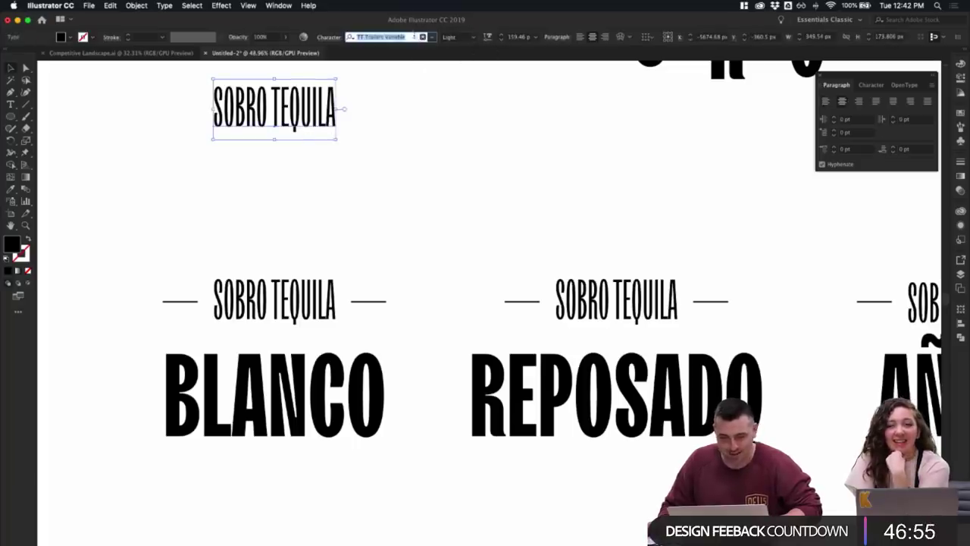
{"action": "left_click", "coordinate": [433, 38]}
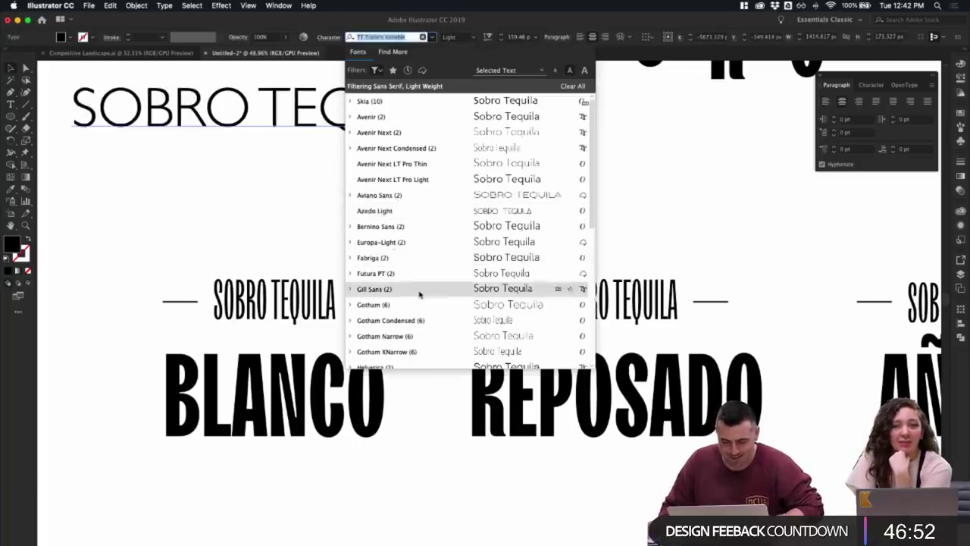
{"action": "scroll", "coordinate": [428, 227], "scroll_direction": "down", "scroll_amount": 5}
{"action": "left_click", "coordinate": [392, 52]}
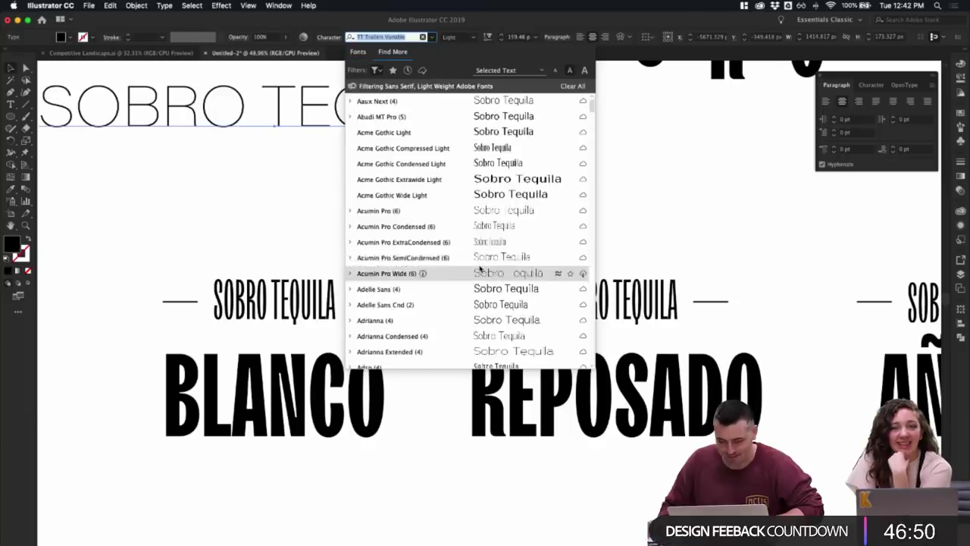
{"action": "scroll", "coordinate": [476, 273], "scroll_direction": "down", "scroll_amount": 10}
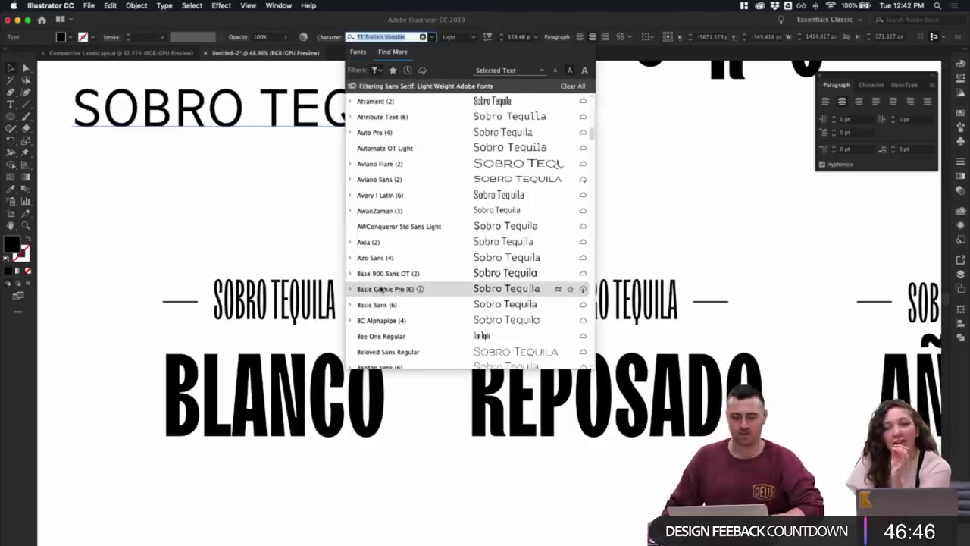
{"action": "scroll", "coordinate": [380, 280], "scroll_direction": "down", "scroll_amount": 5}
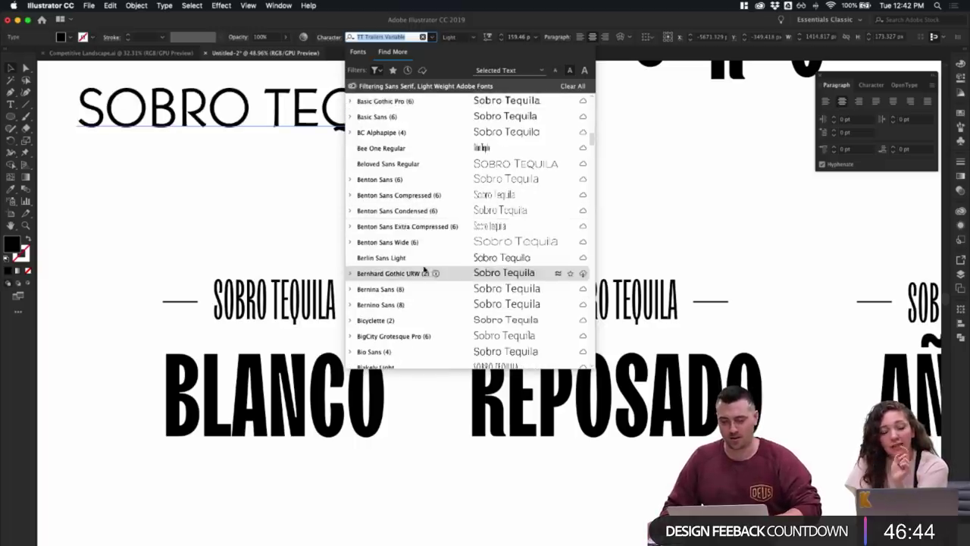
{"action": "scroll", "coordinate": [424, 274], "scroll_direction": "down", "scroll_amount": 3}
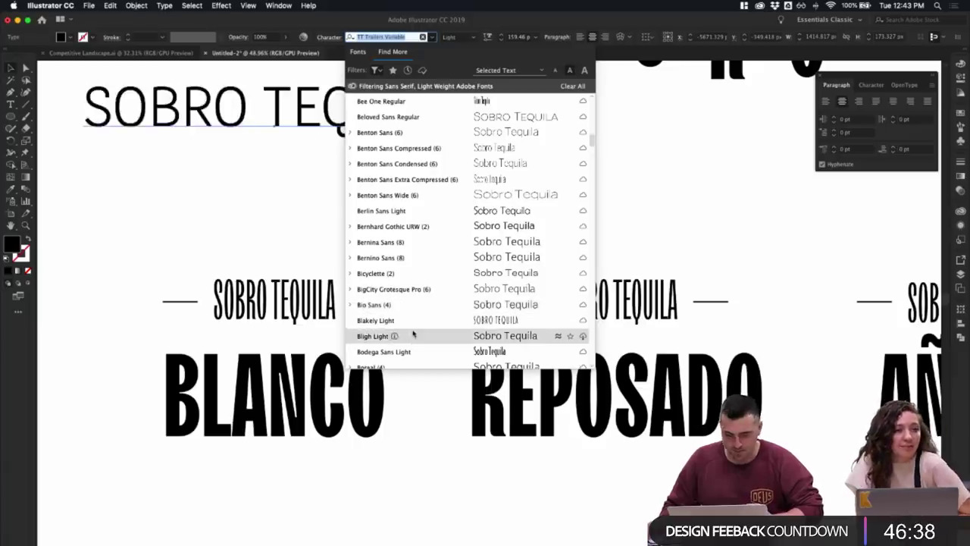
{"action": "scroll", "coordinate": [415, 341], "scroll_direction": "down", "scroll_amount": 5}
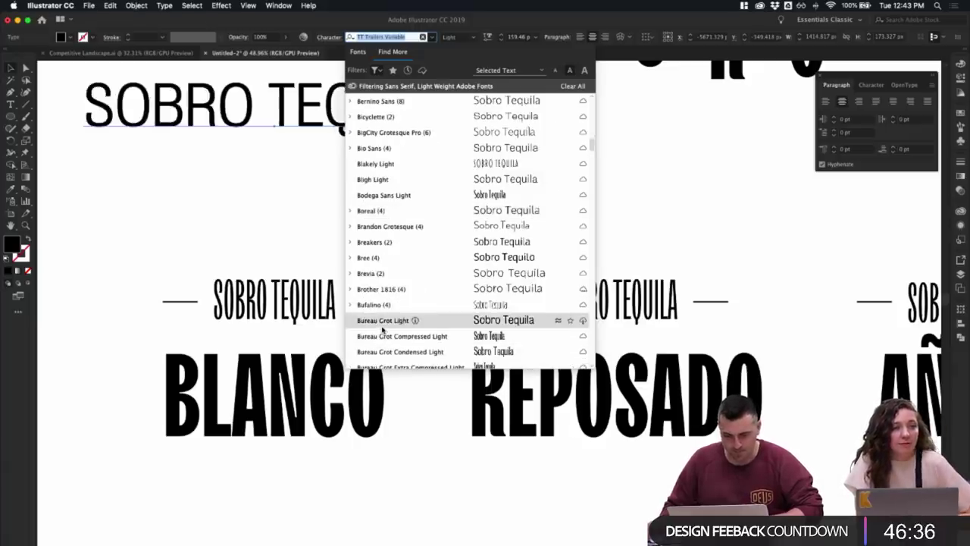
{"action": "scroll", "coordinate": [413, 317], "scroll_direction": "down", "scroll_amount": 3}
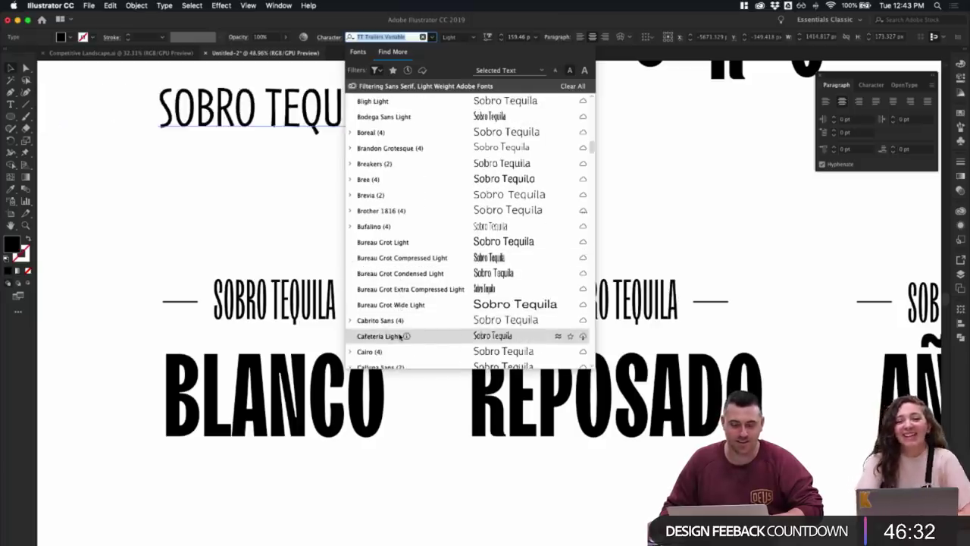
{"action": "key", "text": "Escape"}
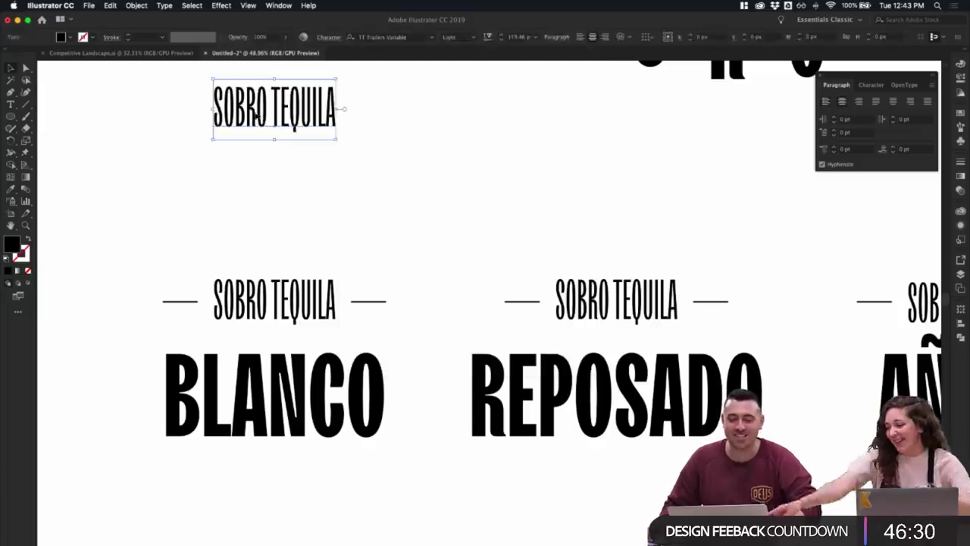
- Correct the misspelled brand name in the standalone text copy above the BLANCO lockup so it reads "SORBO TEQUILA"
{"action": "double_click", "coordinate": [248, 116]}
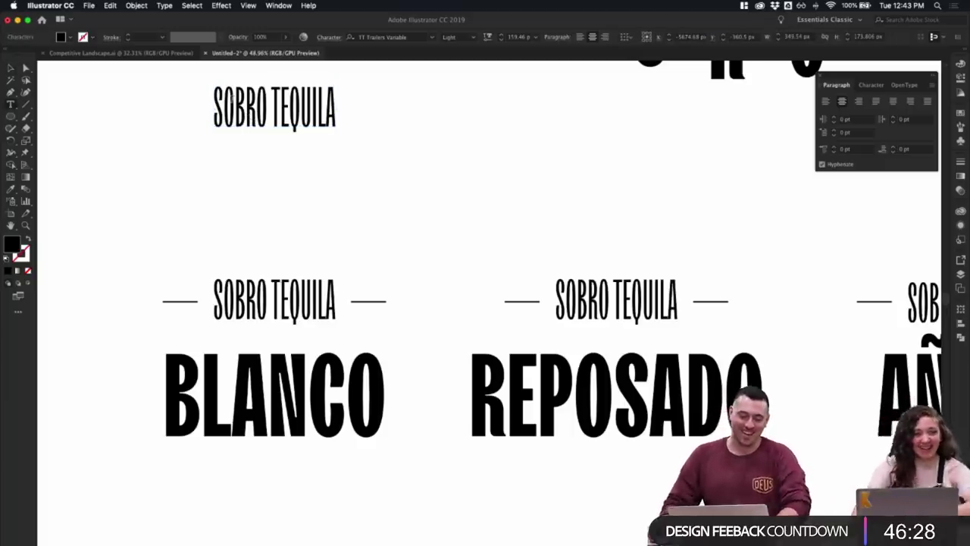
{"action": "left_click_drag", "start_coordinate": [234, 102], "coordinate": [257, 101]}
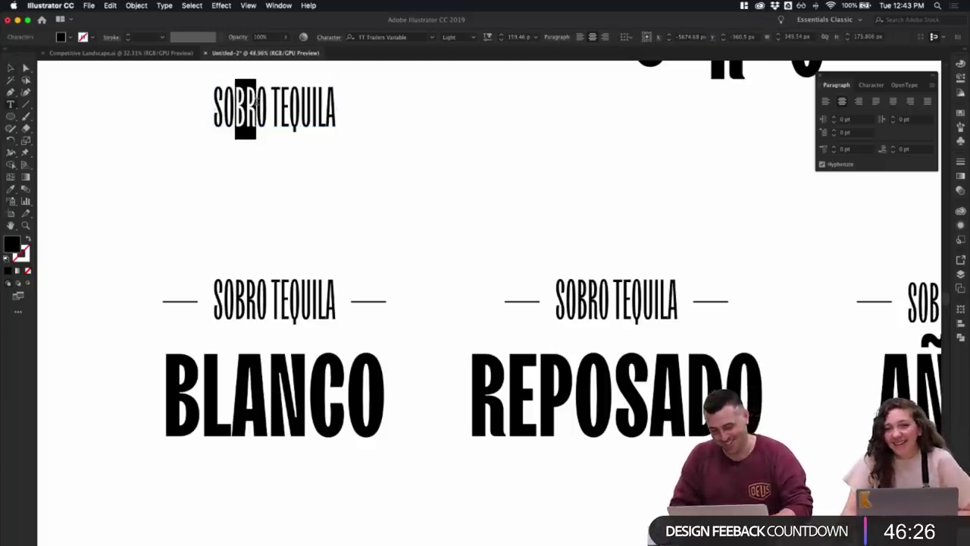
{"action": "key", "text": "BackSpace"}
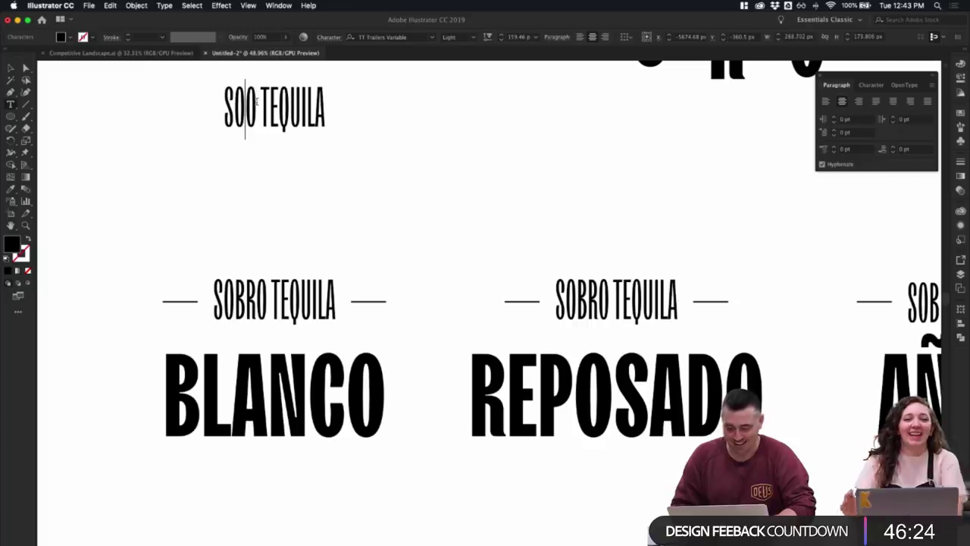
{"action": "type", "text": "RB"}
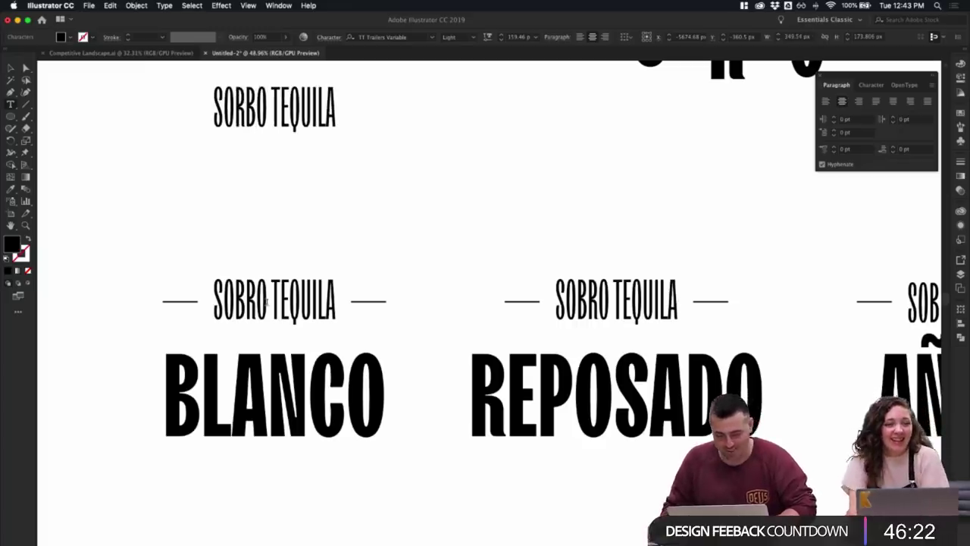
- Swap the transposed letters in the line directly above BLANCO so it reads "SORBO TEQUILA"
{"action": "left_click", "coordinate": [265, 300]}
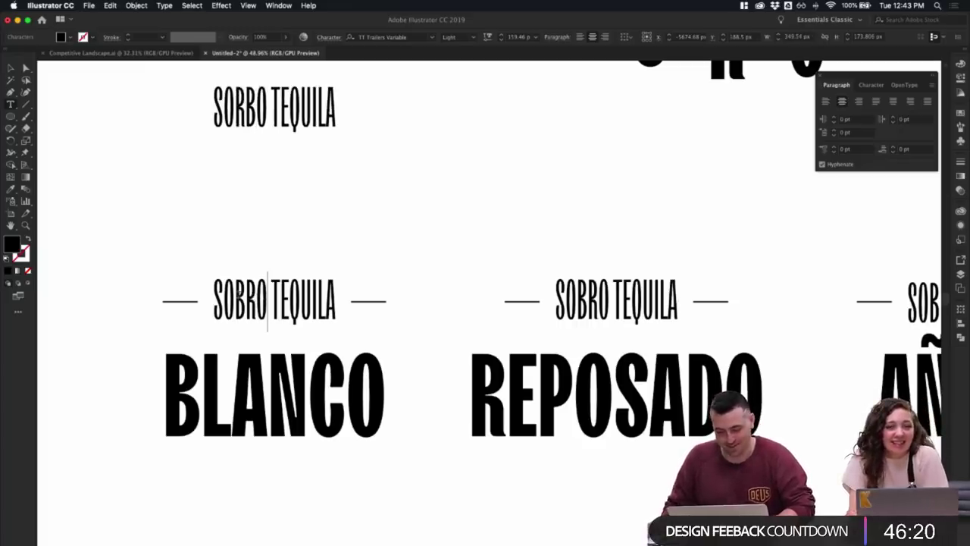
{"action": "left_click_drag", "start_coordinate": [255, 297], "coordinate": [235, 298]}
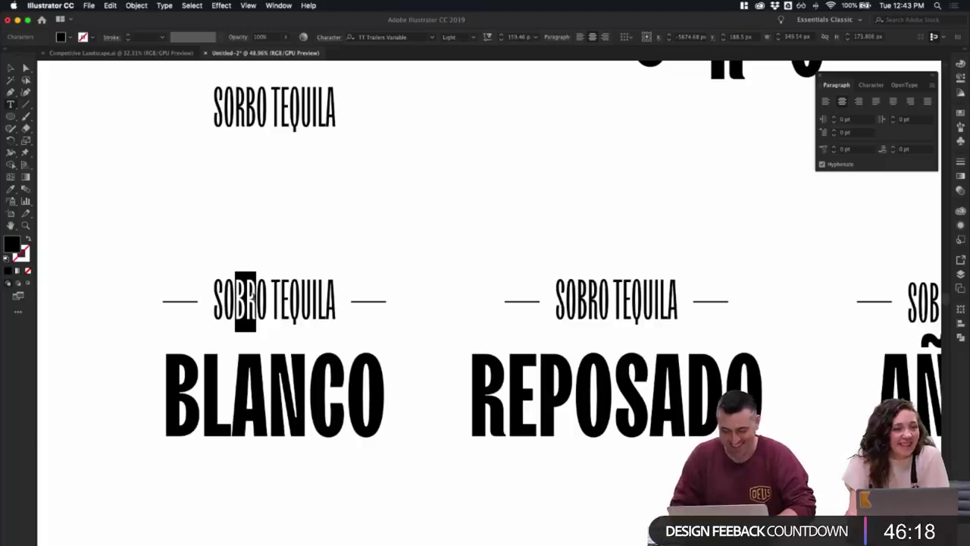
{"action": "key", "text": "BackSpace"}
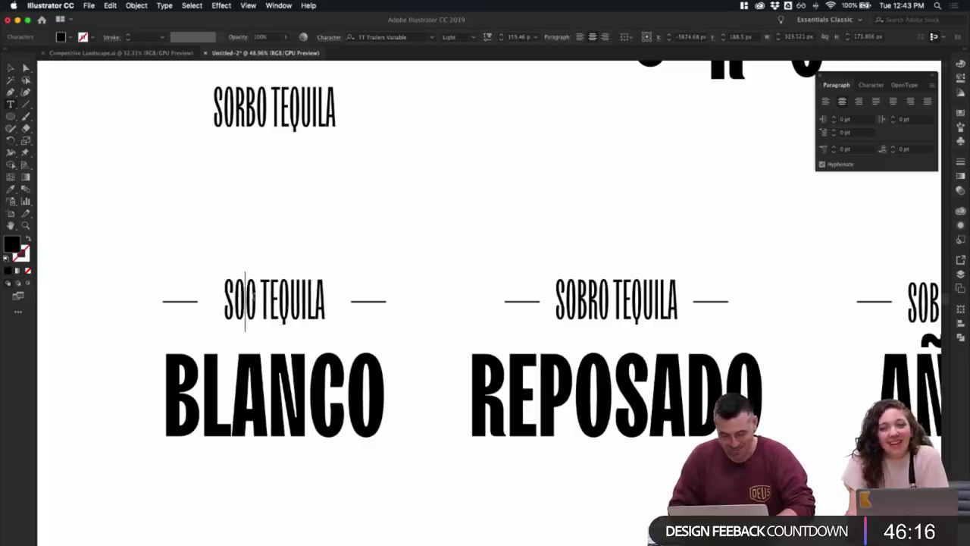
{"action": "type", "text": "RB"}
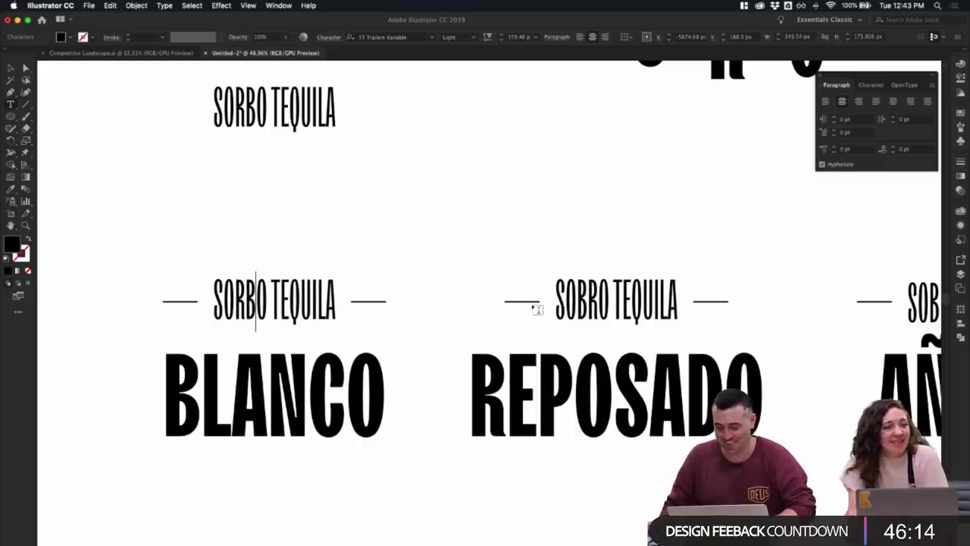
- Correct the brand lines above REPOSADO and AÑEJO to "SORBO TEQUILA" and deselect the text
{"action": "left_click_drag", "start_coordinate": [577, 300], "coordinate": [600, 300]}
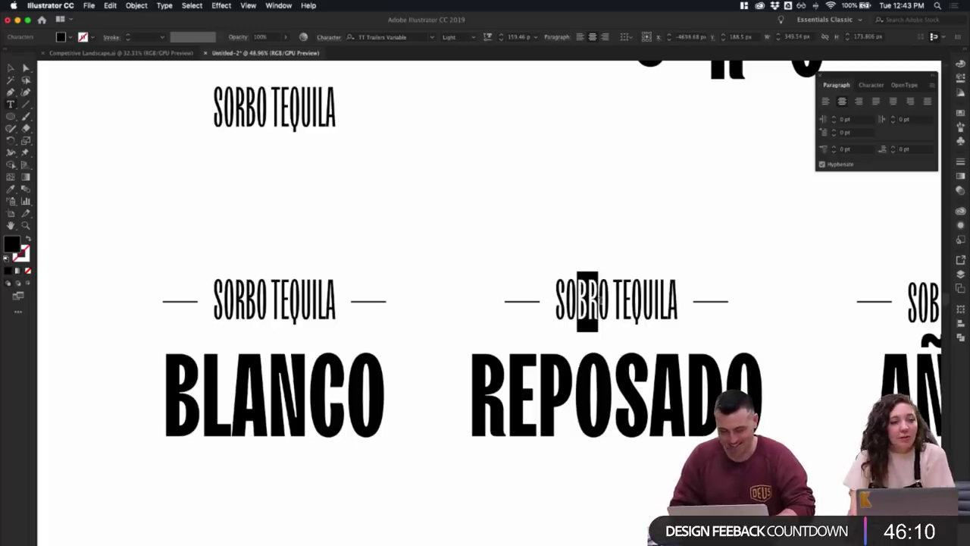
{"action": "type", "text": "RB"}
{"action": "scroll", "coordinate": [600, 300], "scroll_direction": "right", "scroll_amount": 5}
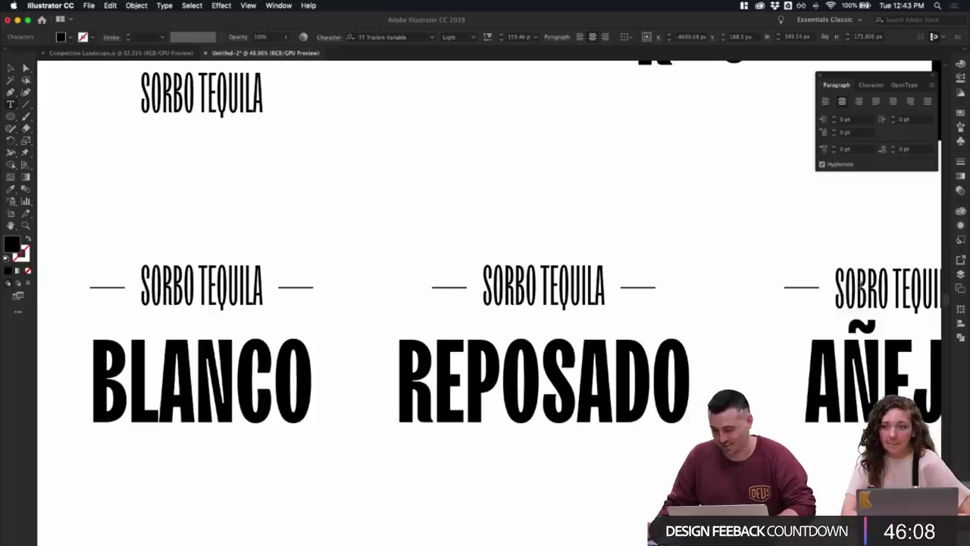
{"action": "left_click_drag", "start_coordinate": [874, 288], "coordinate": [857, 289]}
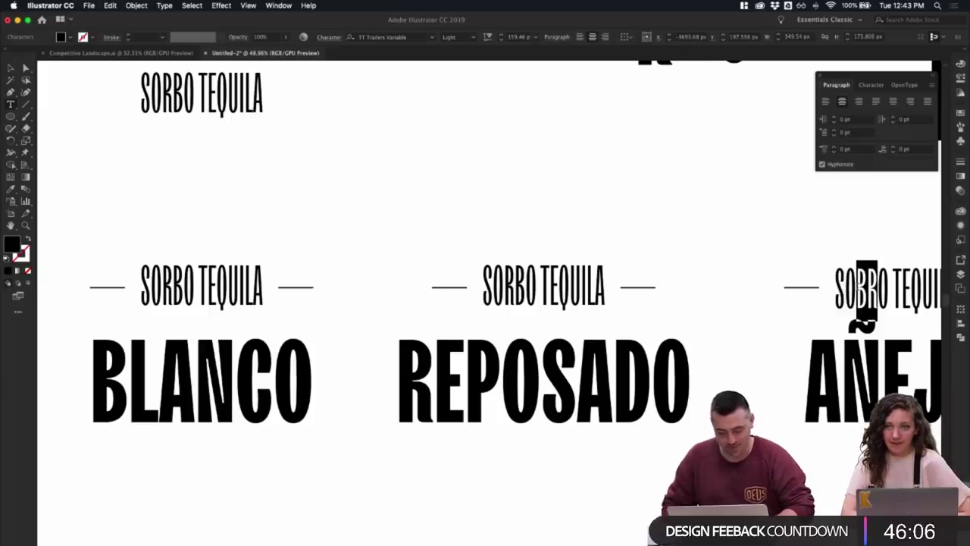
{"action": "type", "text": "RB"}
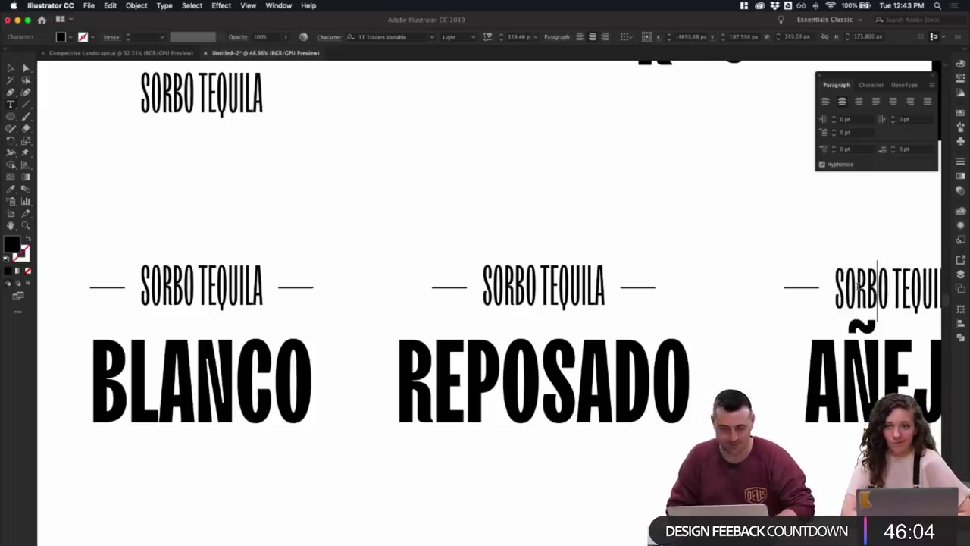
{"action": "left_click", "coordinate": [11, 68]}
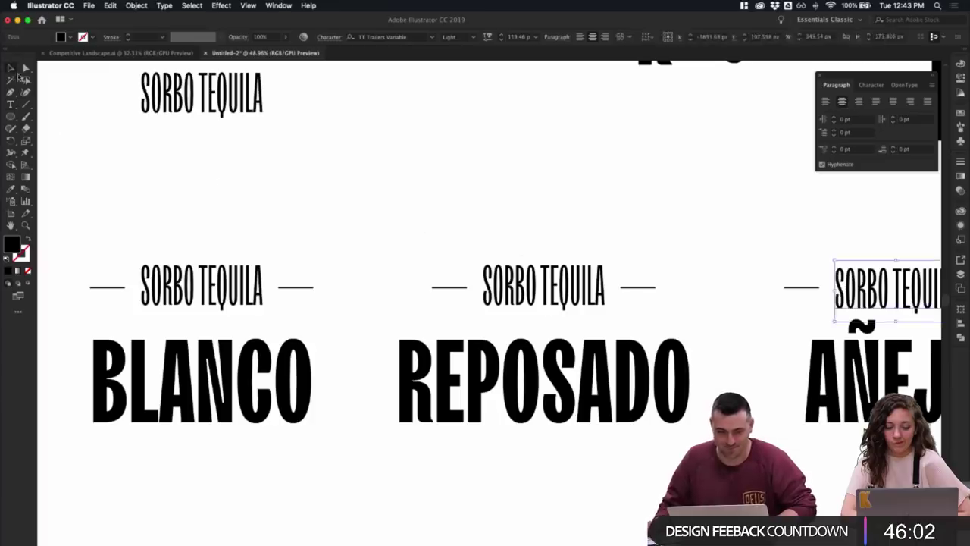
{"action": "left_click", "coordinate": [68, 110]}
{"action": "scroll", "coordinate": [68, 110], "scroll_direction": "down", "scroll_amount": 1}
{"action": "scroll", "coordinate": [68, 110], "scroll_direction": "down", "scroll_amount": 3}
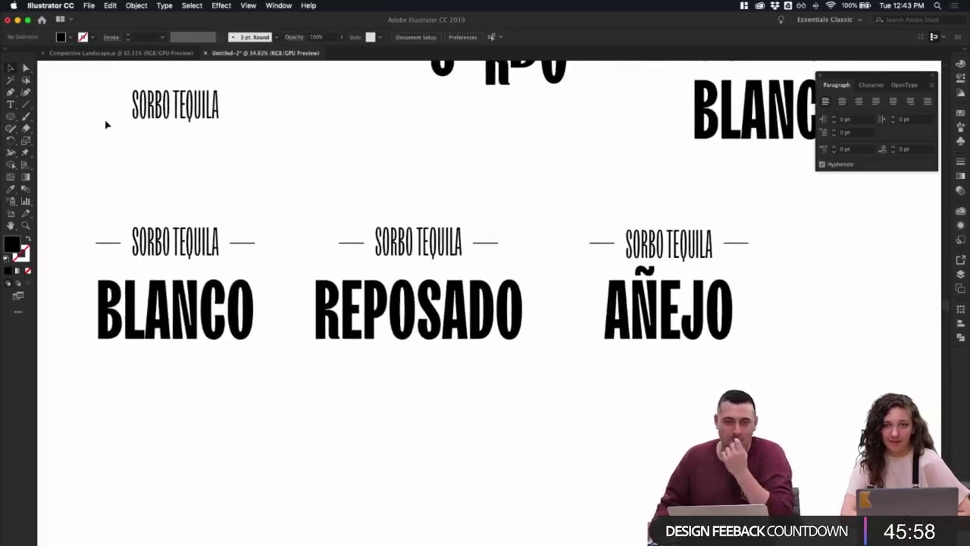
{"action": "scroll", "coordinate": [107, 124], "scroll_direction": "left", "scroll_amount": 2}
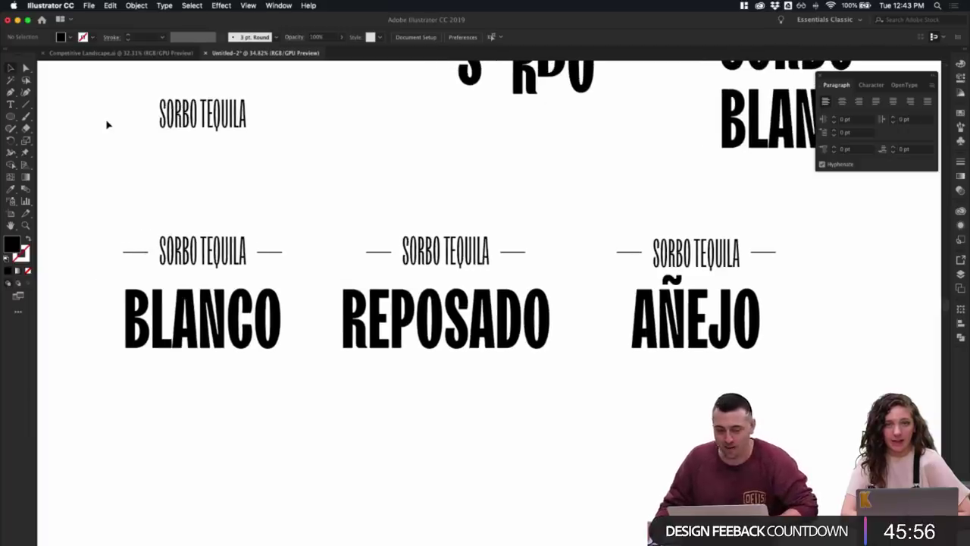
{"action": "scroll", "coordinate": [195, 170], "scroll_direction": "left", "scroll_amount": 1}
{"action": "scroll", "coordinate": [196, 170], "scroll_direction": "up", "scroll_amount": 2, "text": "alt"}
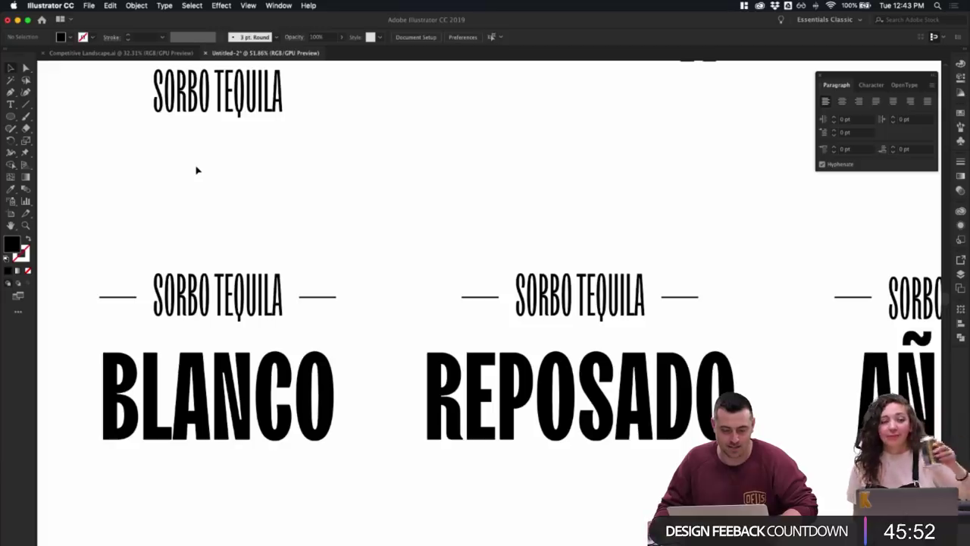
{"action": "scroll", "coordinate": [195, 170], "scroll_direction": "down", "scroll_amount": 2, "text": "alt"}
{"action": "scroll", "coordinate": [195, 168], "scroll_direction": "up", "scroll_amount": 5}
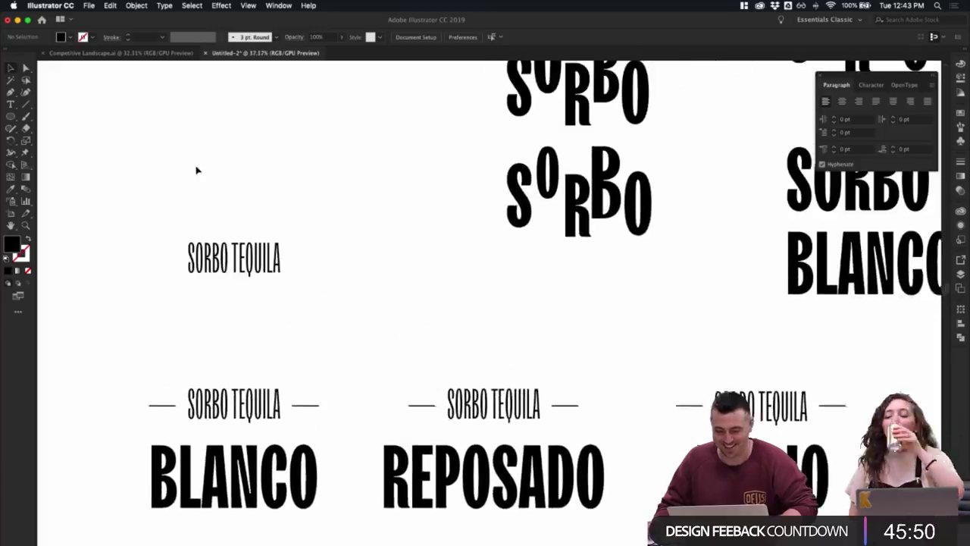
{"action": "left_click_drag", "start_coordinate": [156, 182], "coordinate": [356, 301]}
{"action": "left_click", "coordinate": [388, 305]}
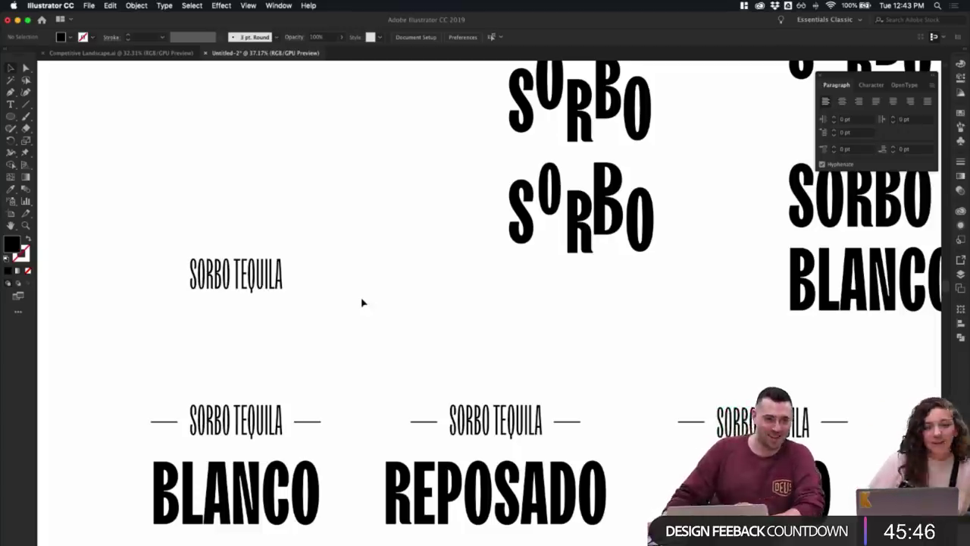
{"action": "scroll", "coordinate": [312, 322], "scroll_direction": "down", "scroll_amount": 3}
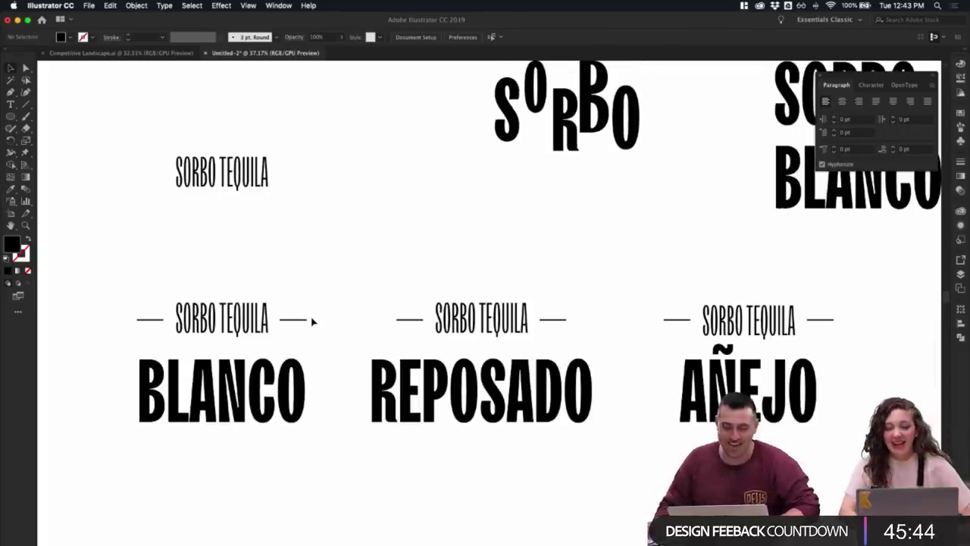
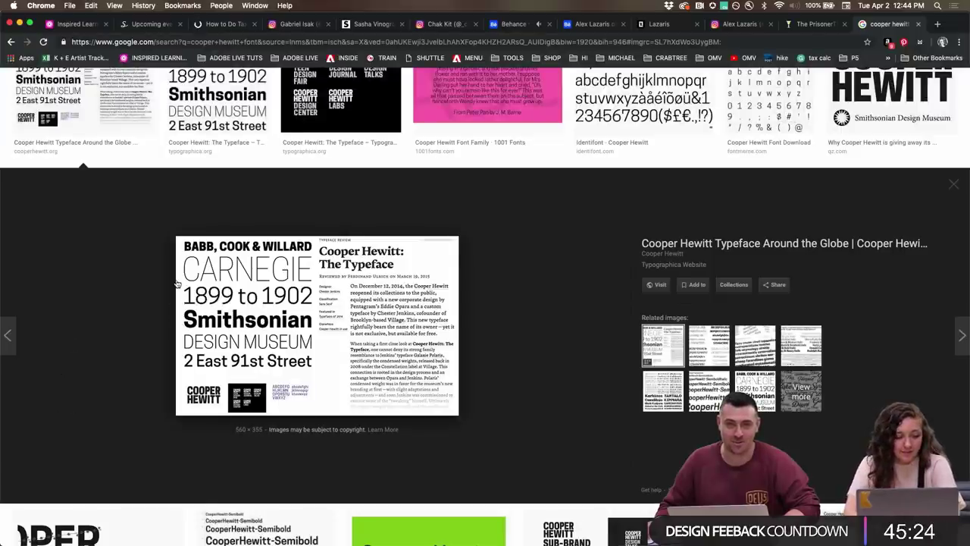
- Switch to Chrome, open the Cooper Hewitt Typeface Around the Globe page from the image result, and examine the typeface's sample projects
{"action": "scroll", "coordinate": [176, 282], "scroll_direction": "down", "scroll_amount": 3}
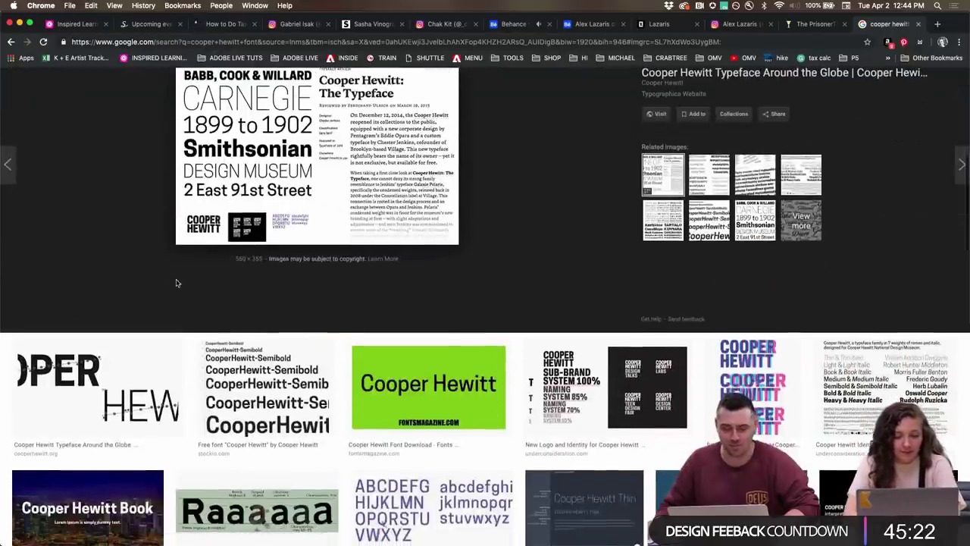
{"action": "scroll", "coordinate": [176, 282], "scroll_direction": "up", "scroll_amount": 2}
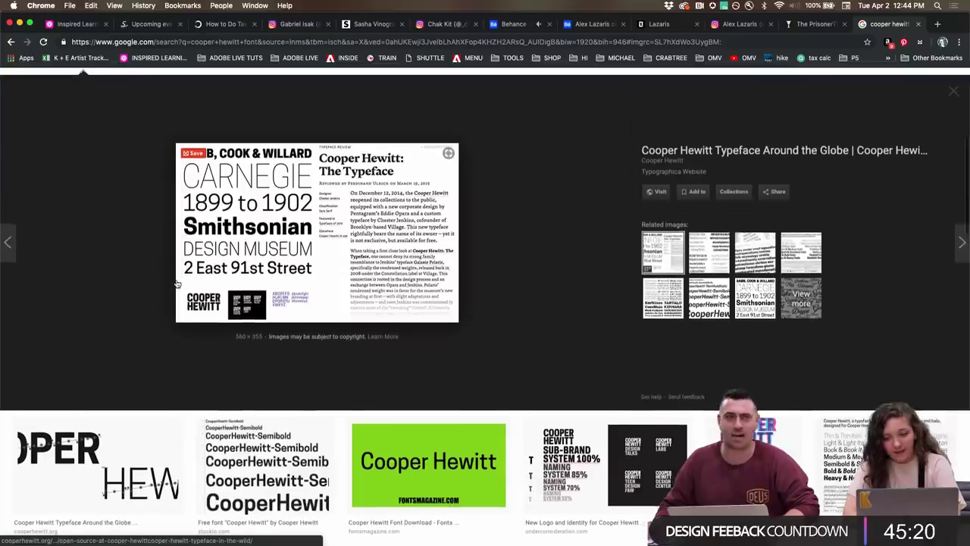
{"action": "left_click", "coordinate": [667, 138]}
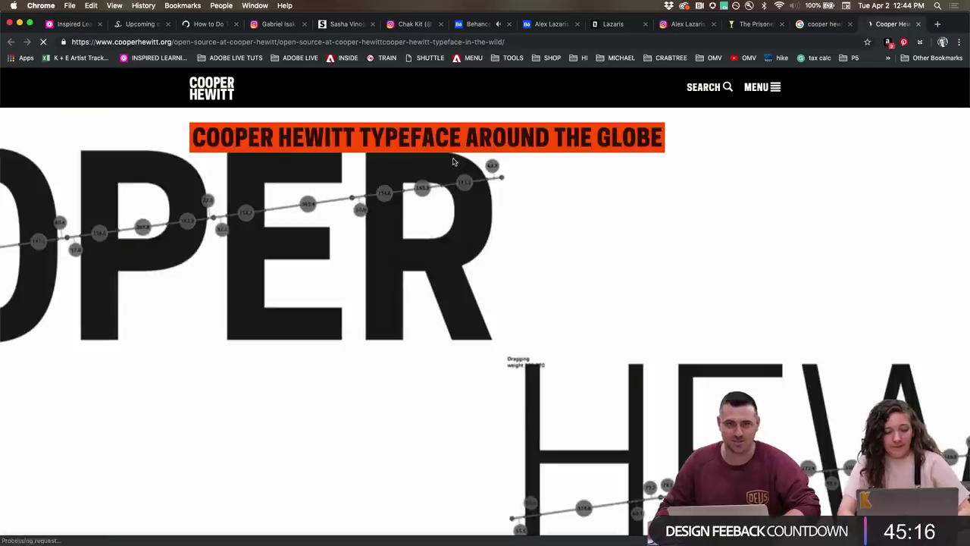
{"action": "scroll", "coordinate": [453, 162], "scroll_direction": "down", "scroll_amount": 3}
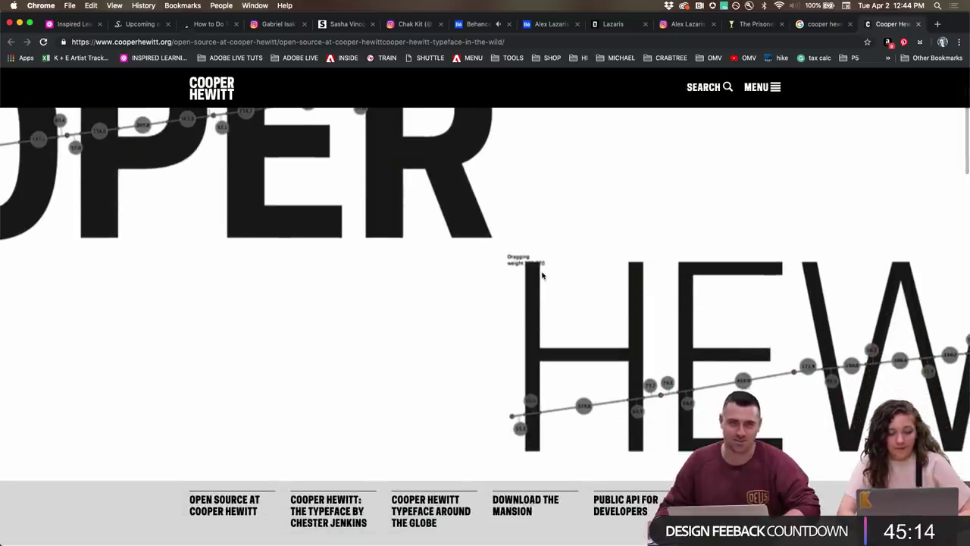
{"action": "scroll", "coordinate": [542, 275], "scroll_direction": "down", "scroll_amount": 5}
{"action": "scroll", "coordinate": [542, 276], "scroll_direction": "down", "scroll_amount": 8}
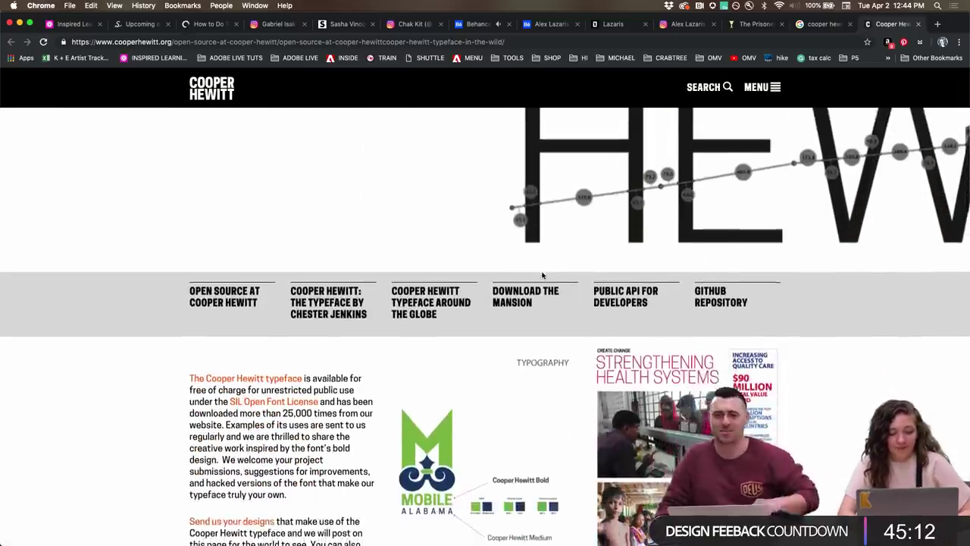
{"action": "scroll", "coordinate": [541, 276], "scroll_direction": "down", "scroll_amount": 8}
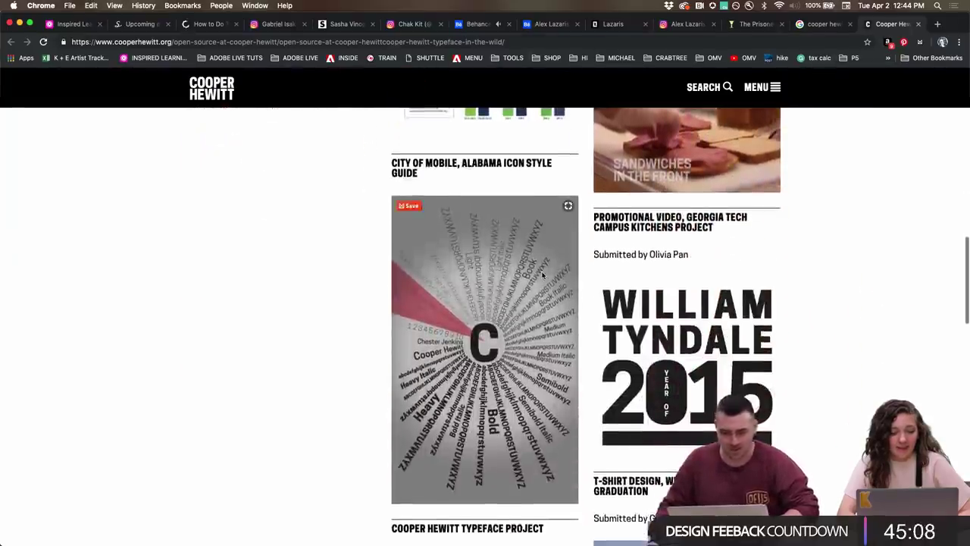
{"action": "scroll", "coordinate": [541, 276], "scroll_direction": "down", "scroll_amount": 10}
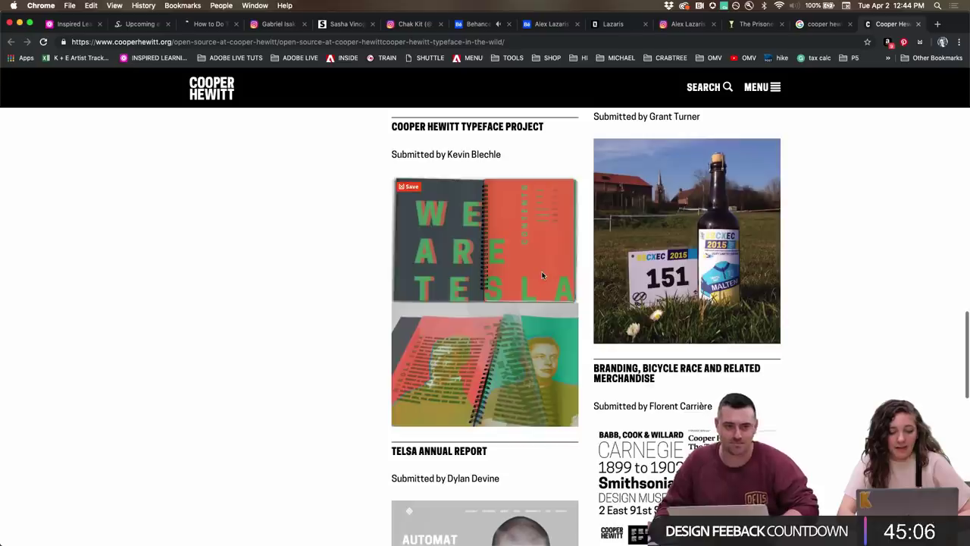
{"action": "scroll", "coordinate": [541, 275], "scroll_direction": "down", "scroll_amount": 5}
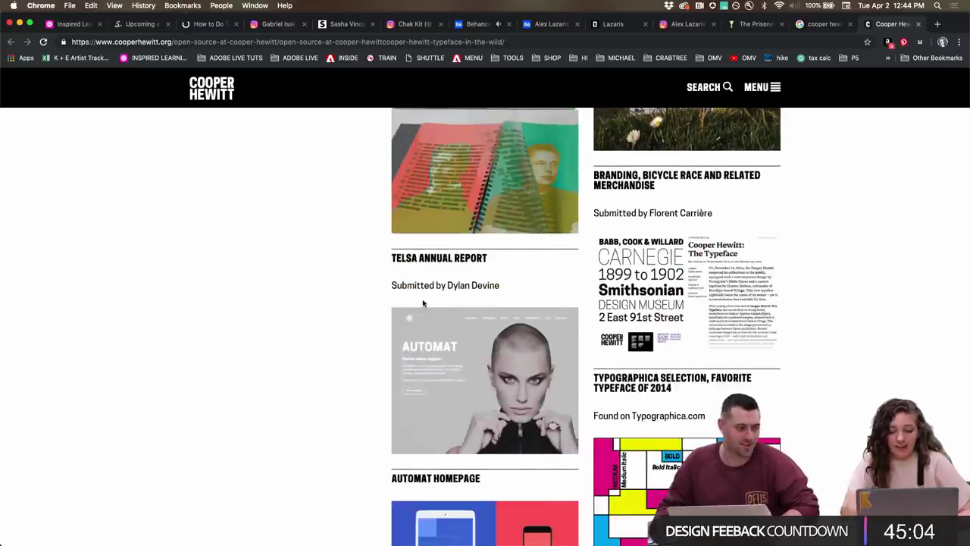
{"action": "scroll", "coordinate": [423, 303], "scroll_direction": "down", "scroll_amount": 10}
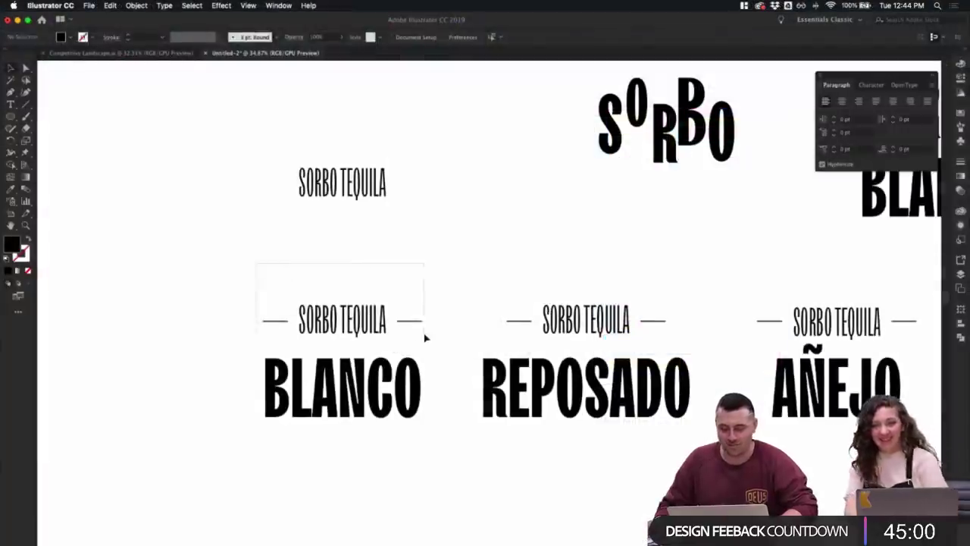
- Back in Illustrator, move the standalone SORBO TEQUILA line slightly higher above the BLANCO lockup and deselect it
{"action": "left_click_drag", "start_coordinate": [410, 237], "coordinate": [284, 166]}
{"action": "left_click_drag", "start_coordinate": [339, 187], "coordinate": [338, 162]}
{"action": "left_click", "coordinate": [418, 160]}
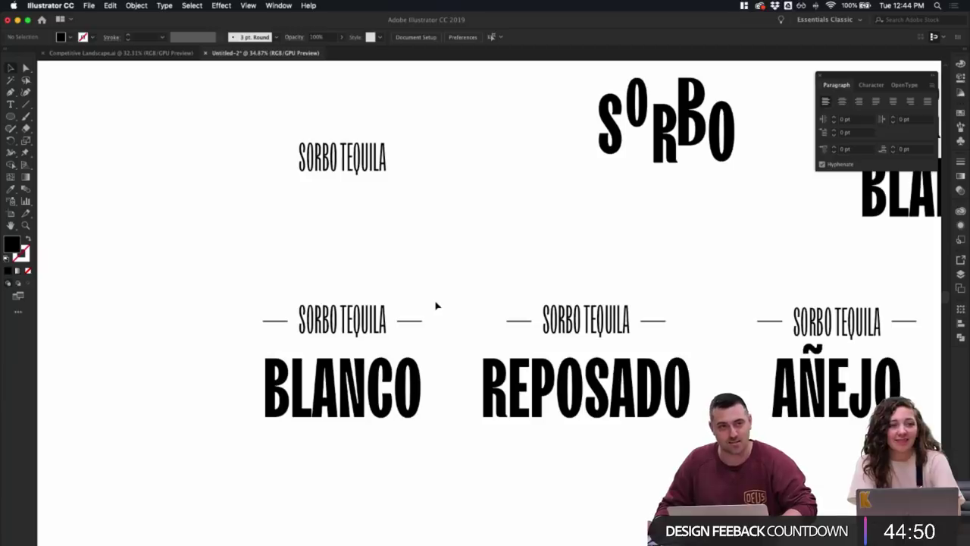
{"action": "scroll", "coordinate": [436, 305], "scroll_direction": "up", "scroll_amount": 2}
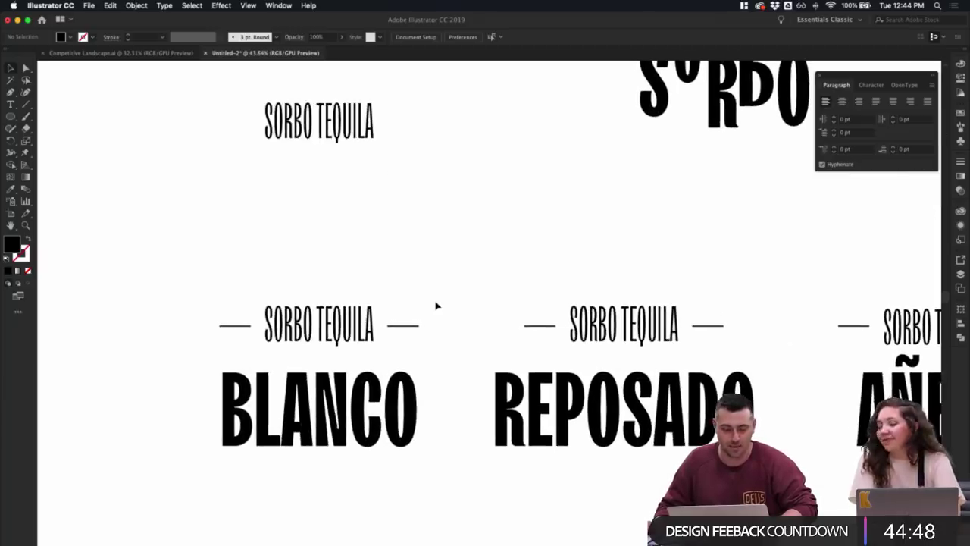
{"action": "left_click_drag", "start_coordinate": [439, 448], "coordinate": [221, 309]}
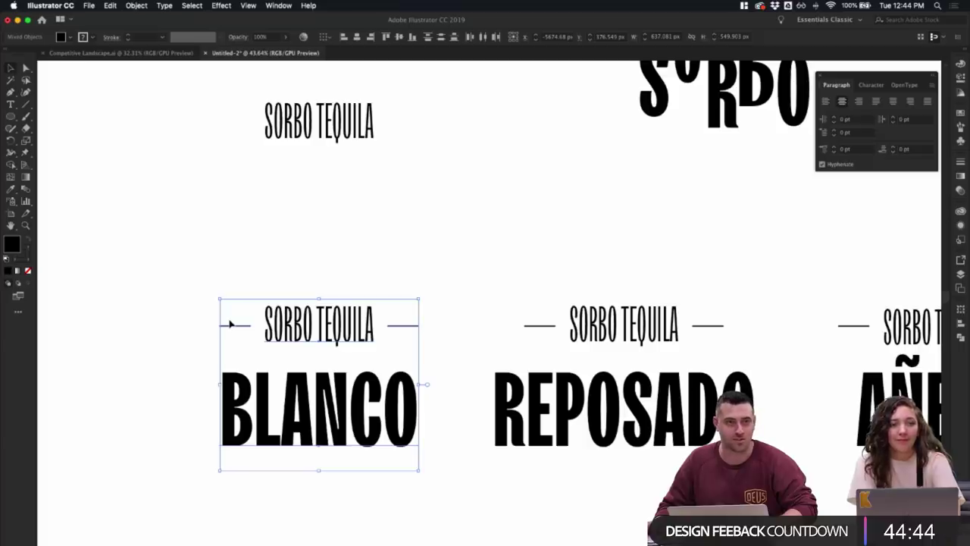
{"action": "scroll", "coordinate": [231, 324], "scroll_direction": "down", "scroll_amount": 1}
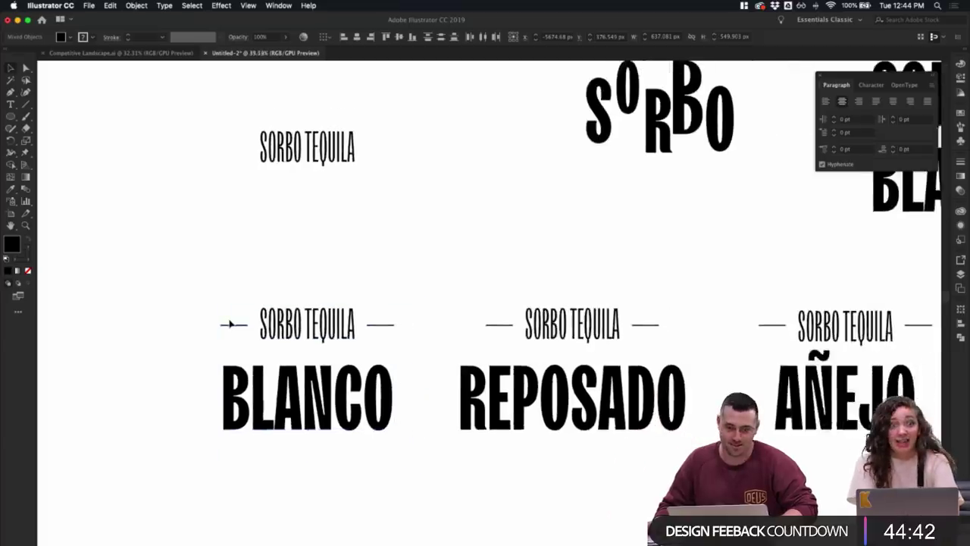
{"action": "scroll", "coordinate": [274, 307], "scroll_direction": "up", "scroll_amount": 1}
{"action": "scroll", "coordinate": [274, 307], "scroll_direction": "left", "scroll_amount": 1}
{"action": "left_click", "coordinate": [323, 297]}
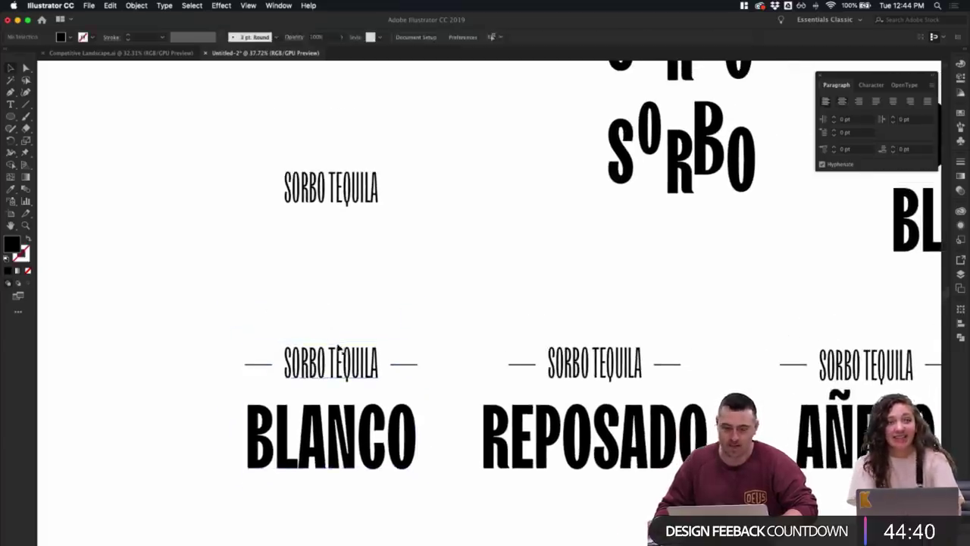
{"action": "scroll", "coordinate": [343, 325], "scroll_direction": "down", "scroll_amount": 2}
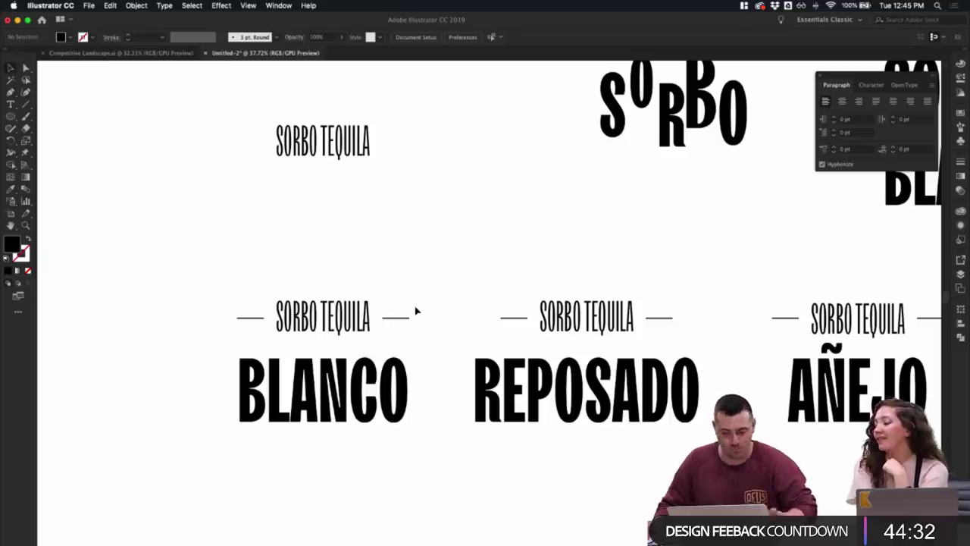
- Browse the light sans serif Adobe Fonts previewed on the standalone SORBO TEQUILA line and activate the Avory I Latin family
{"action": "left_click", "coordinate": [368, 326]}
{"action": "left_click", "coordinate": [356, 145]}
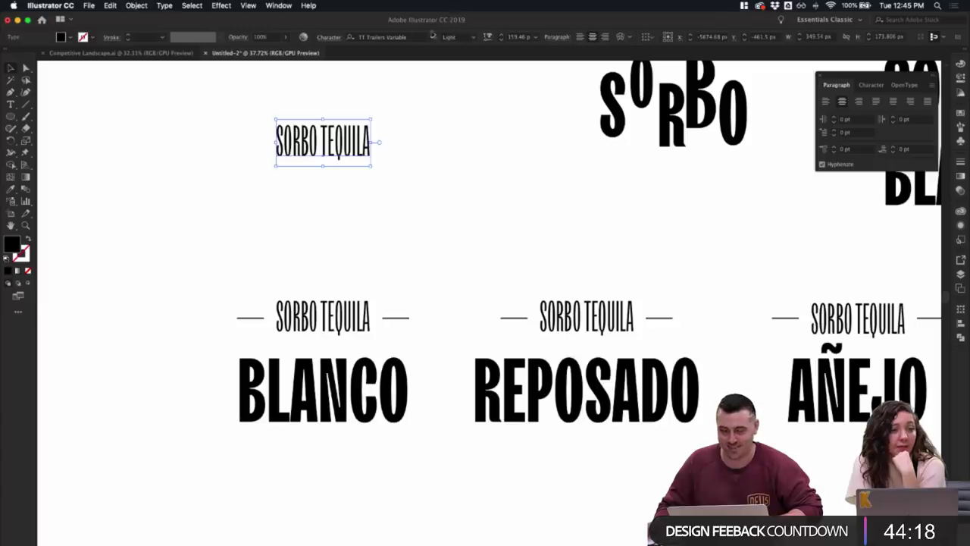
{"action": "left_click", "coordinate": [473, 38]}
{"action": "left_click", "coordinate": [480, 24]}
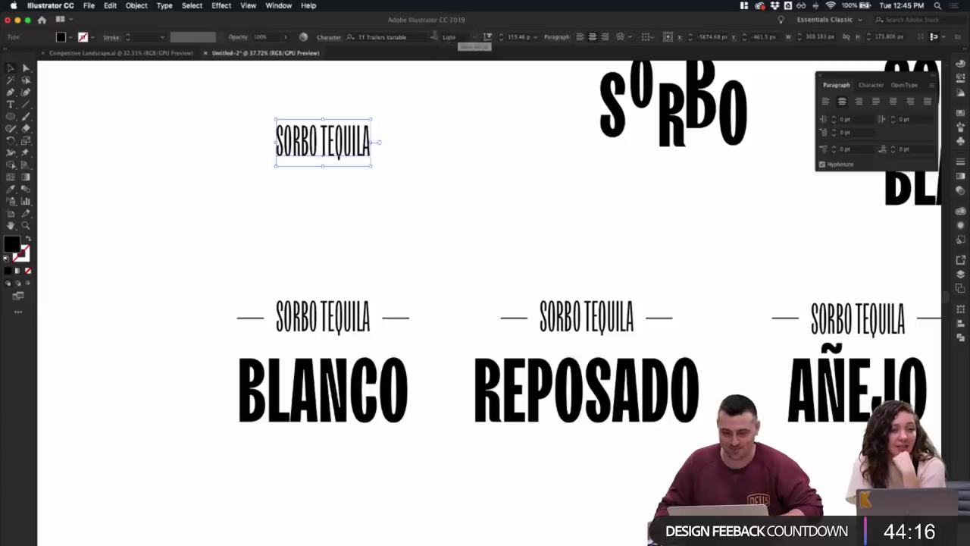
{"action": "left_click", "coordinate": [394, 36]}
{"action": "left_click", "coordinate": [432, 37]}
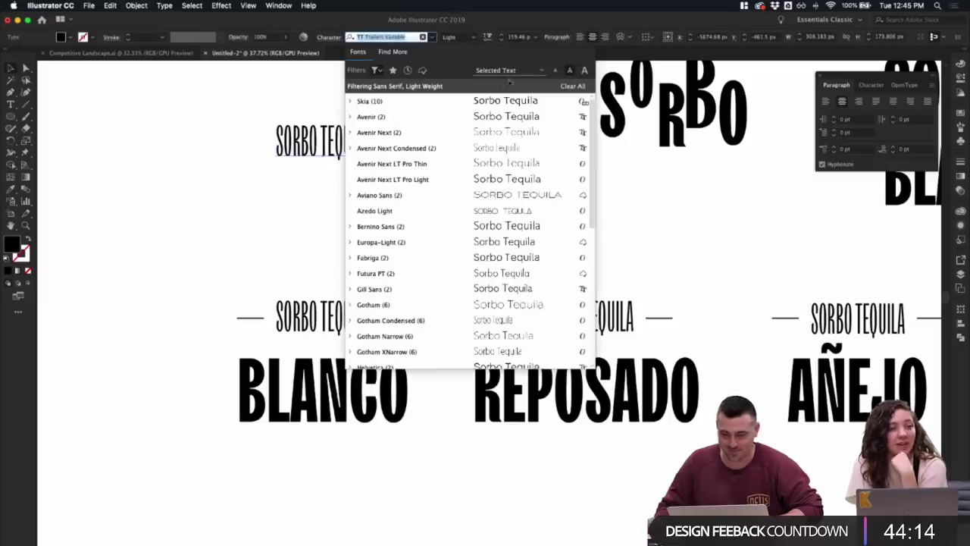
{"action": "left_click", "coordinate": [423, 71]}
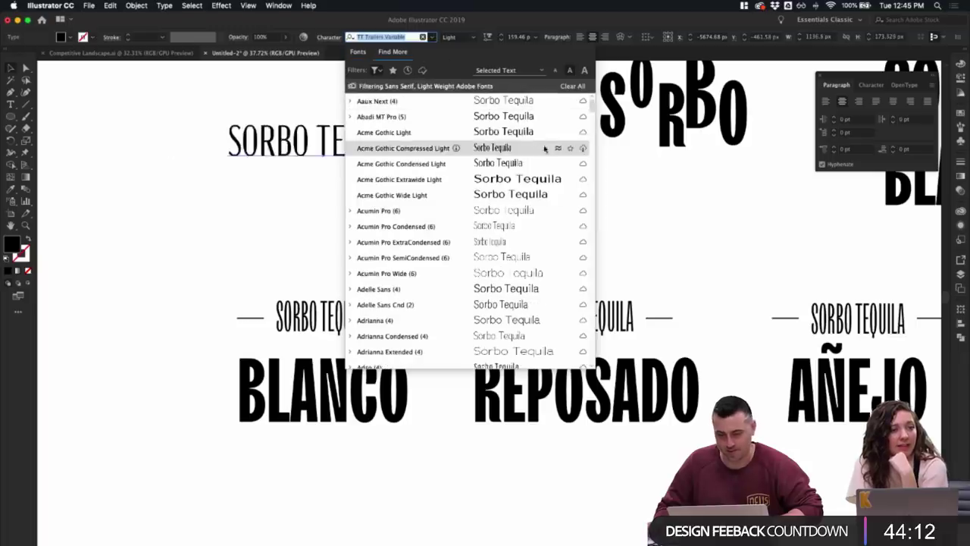
{"action": "scroll", "coordinate": [516, 273], "scroll_direction": "down", "scroll_amount": 8}
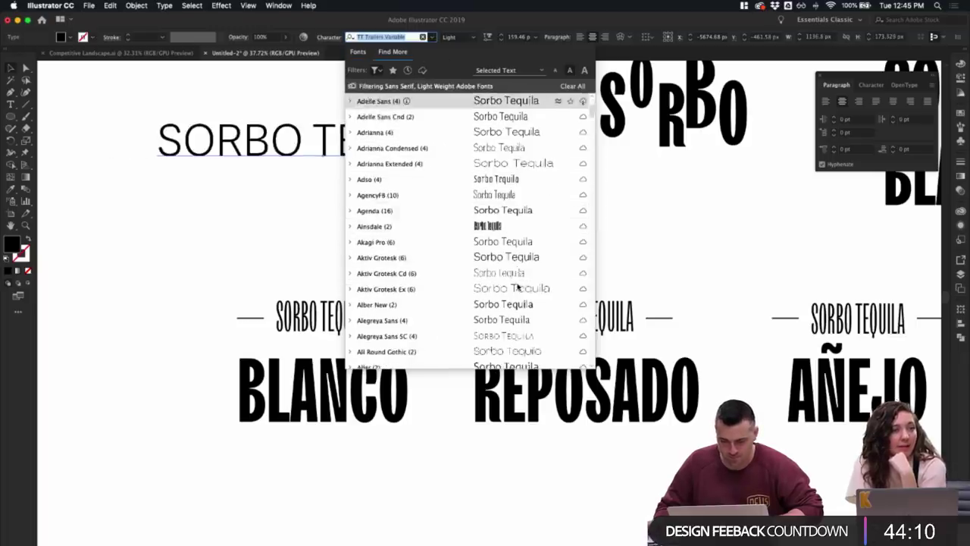
{"action": "scroll", "coordinate": [503, 288], "scroll_direction": "down", "scroll_amount": 5}
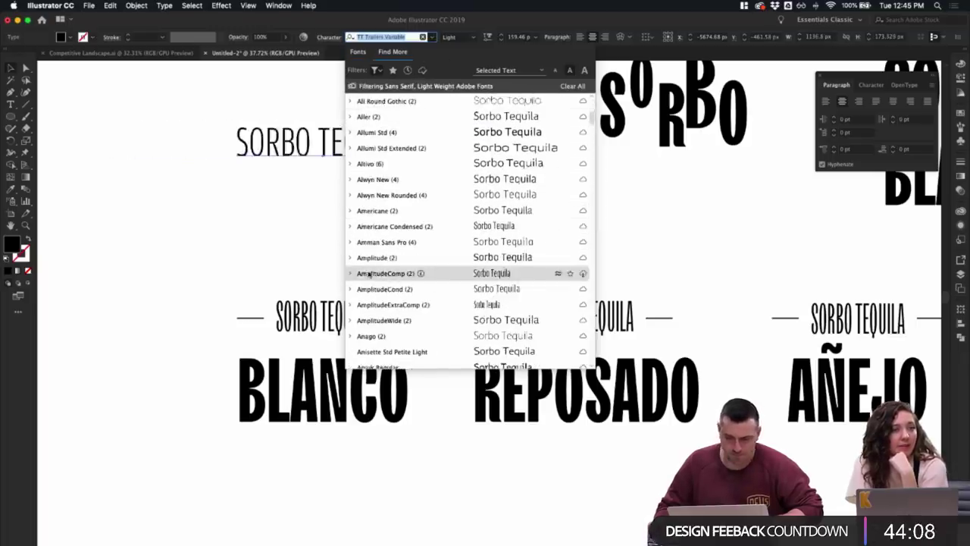
{"action": "scroll", "coordinate": [381, 303], "scroll_direction": "down", "scroll_amount": 5}
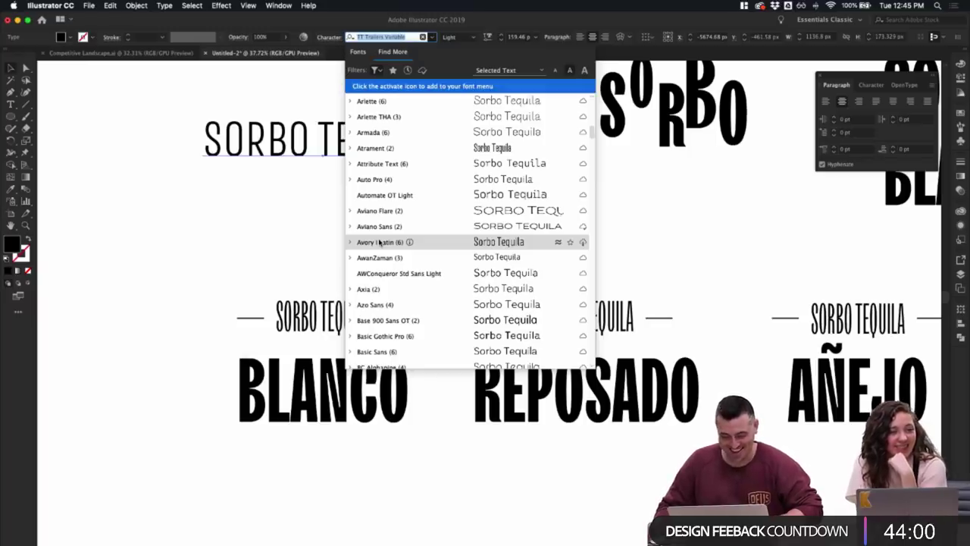
{"action": "left_click", "coordinate": [583, 243]}
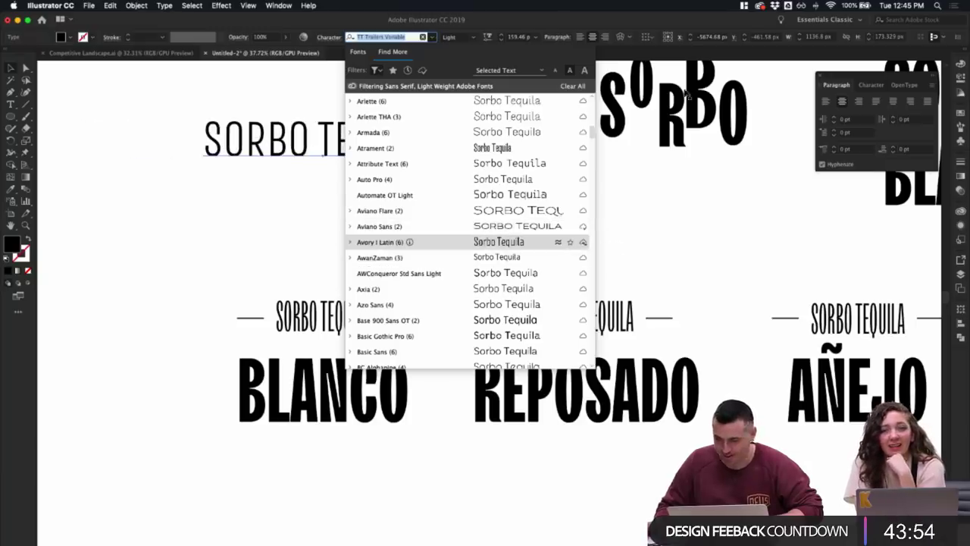
- Search the fonts for "avory" and apply Avory I Latin Light to the standalone SORBO TEQUILA line
{"action": "type", "text": "avory"}
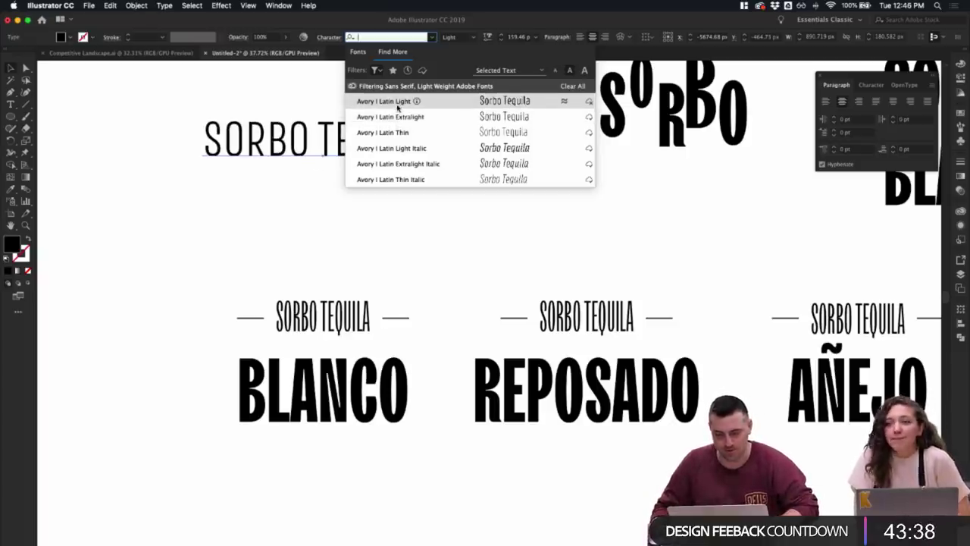
{"action": "left_click", "coordinate": [398, 103]}
{"action": "left_click", "coordinate": [164, 176]}
{"action": "left_click", "coordinate": [336, 156]}
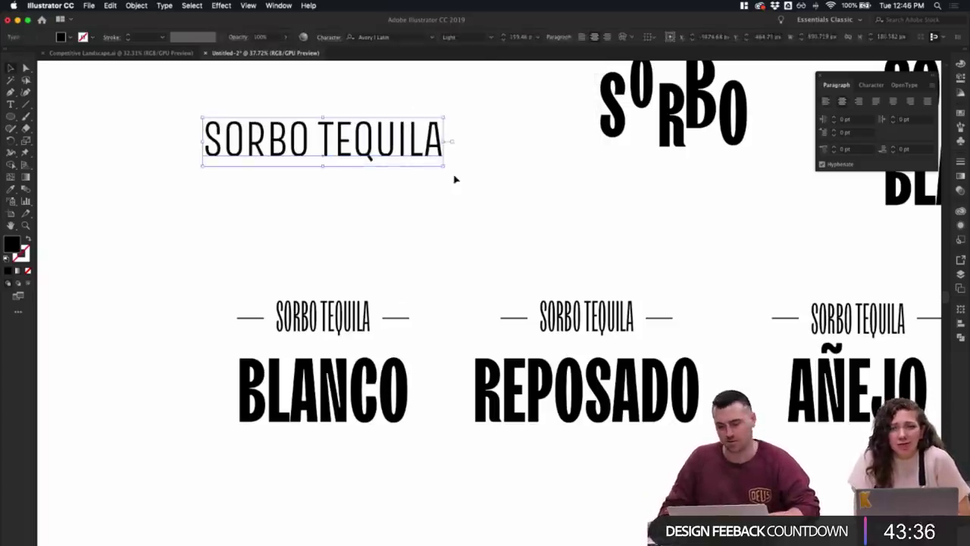
{"action": "left_click", "coordinate": [455, 179]}
- Duplicate the Avory I Latin line directly below itself and set the copy's style to Extrabold
{"action": "left_click_drag", "start_coordinate": [417, 158], "coordinate": [417, 248]}
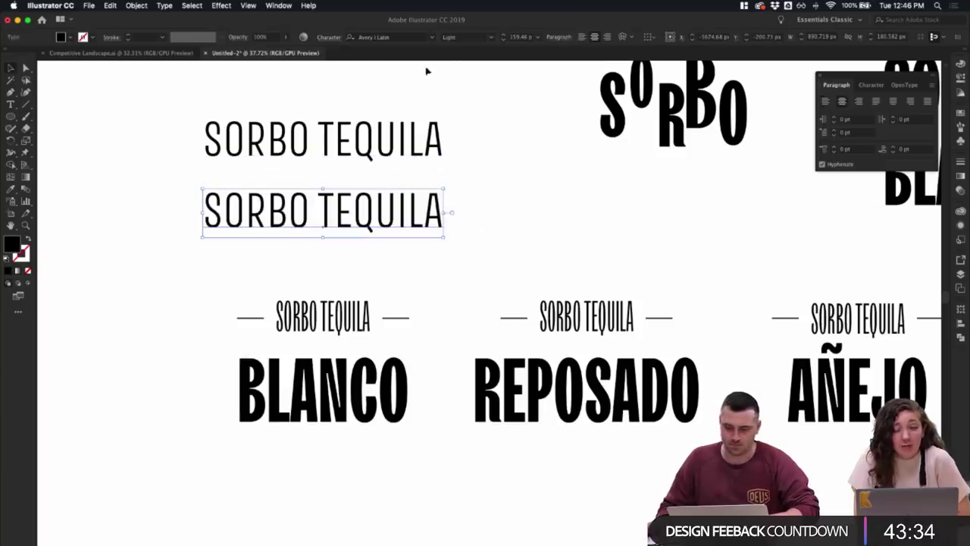
{"action": "left_click", "coordinate": [492, 37]}
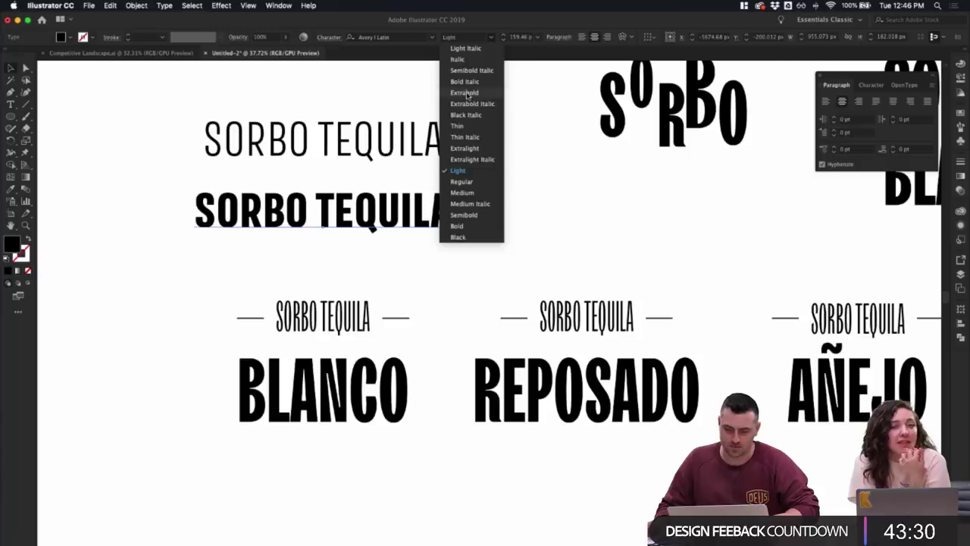
{"action": "left_click", "coordinate": [465, 92]}
- Scale the Extrabold SORBO TEQUILA copy down to about half its size and move it closer to the BLANCO lockup
{"action": "left_click_drag", "start_coordinate": [454, 188], "coordinate": [431, 201]}
{"action": "left_click", "coordinate": [450, 180]}
{"action": "scroll", "coordinate": [405, 198], "scroll_direction": "up", "scroll_amount": 3}
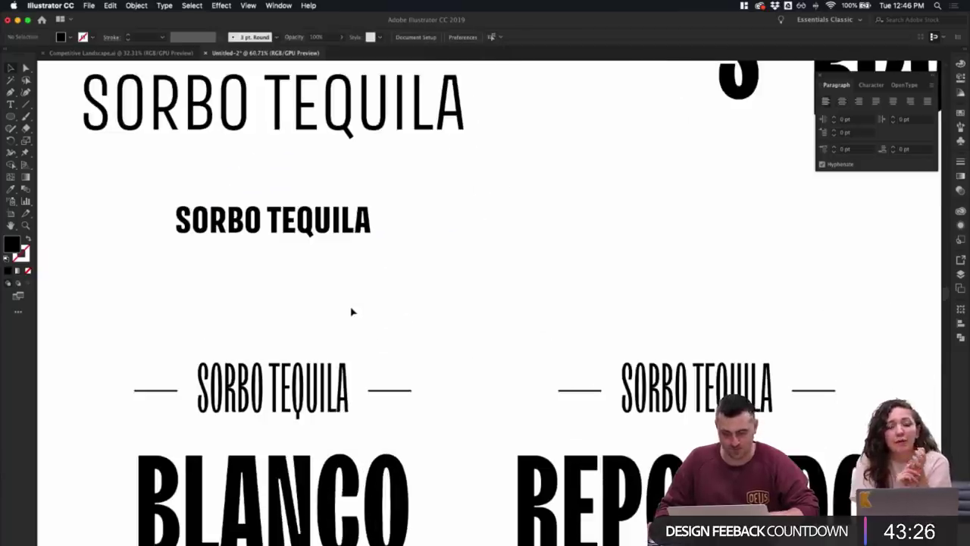
{"action": "scroll", "coordinate": [351, 312], "scroll_direction": "down", "scroll_amount": 2}
{"action": "left_click_drag", "start_coordinate": [346, 250], "coordinate": [345, 280]}
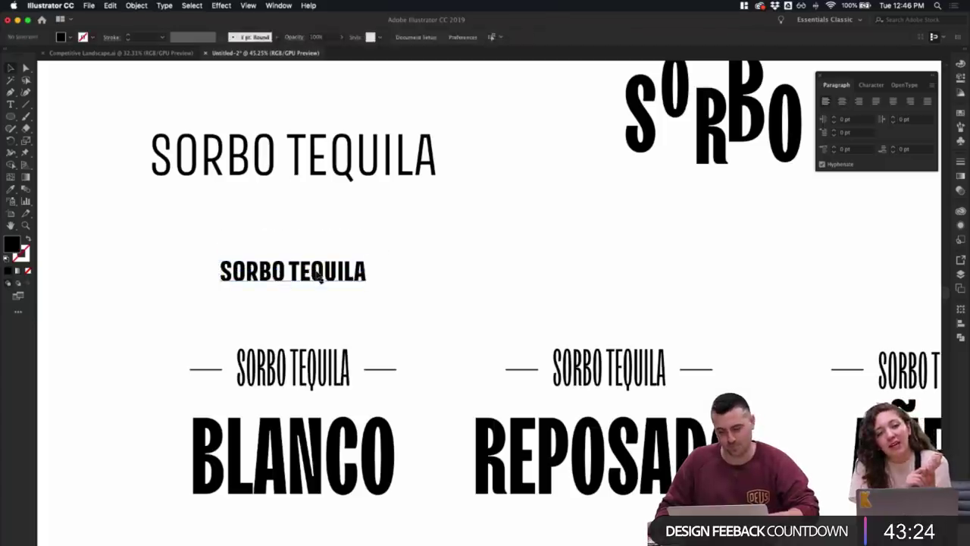
- Turn off All Caps for the small Extrabold SORBO TEQUILA line above the BLANCO lockup
{"action": "double_click", "coordinate": [317, 275]}
{"action": "key", "text": "super+a"}
{"action": "key", "text": "super+t"}
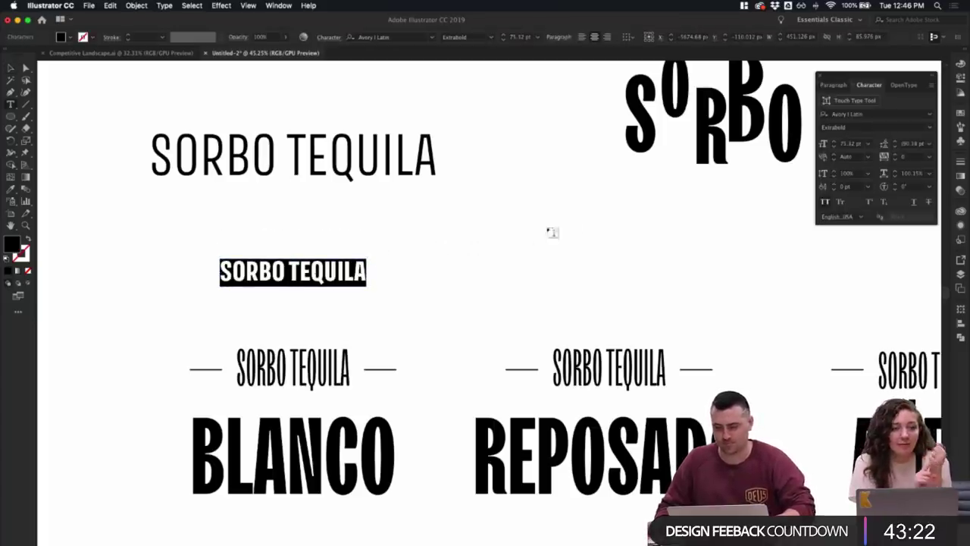
{"action": "left_click", "coordinate": [822, 203]}
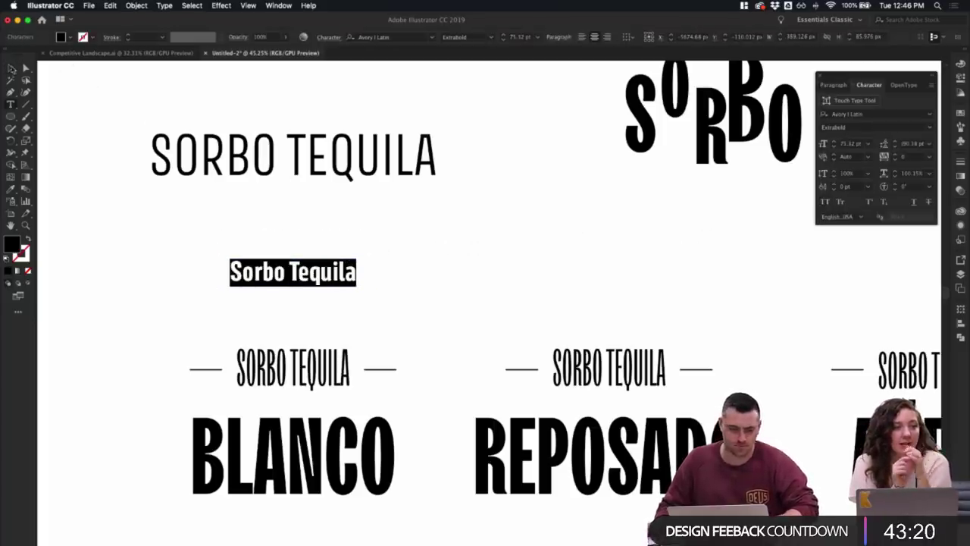
{"action": "left_click", "coordinate": [11, 68]}
{"action": "left_click", "coordinate": [355, 234]}
- Delete the word Tequila from the small Extrabold line, keeping only Sorbo
{"action": "double_click", "coordinate": [323, 274]}
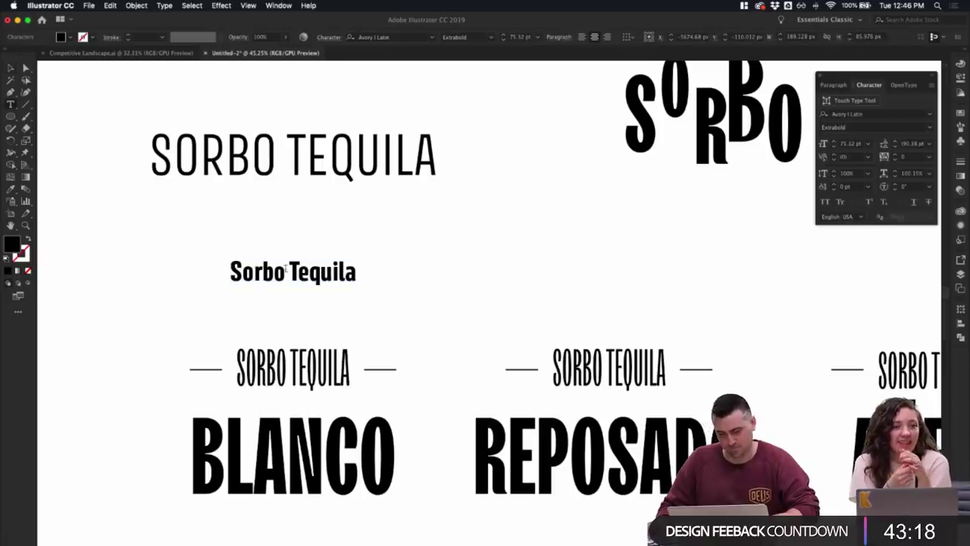
{"action": "left_click_drag", "start_coordinate": [285, 270], "coordinate": [437, 286]}
{"action": "key", "text": "BackSpace"}
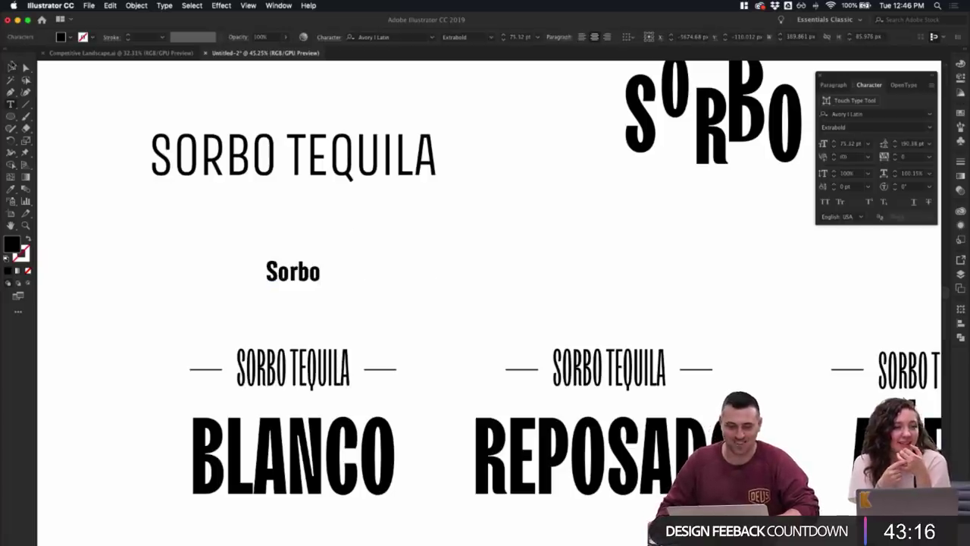
{"action": "left_click", "coordinate": [12, 68]}
{"action": "left_click", "coordinate": [411, 266]}
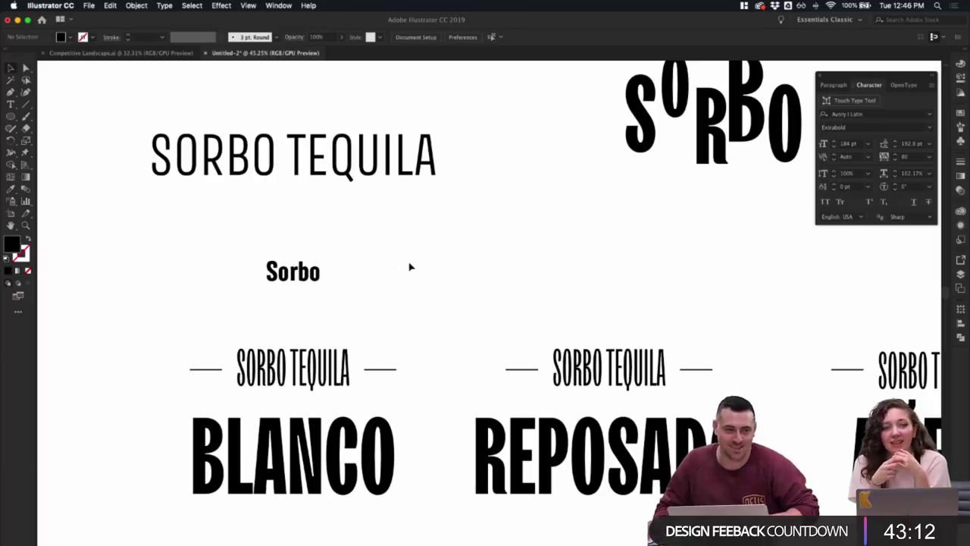
- Scale the Extrabold Sorbo text up proportionally from its centre to about 107 pt
{"action": "left_click", "coordinate": [317, 279]}
{"action": "left_click_drag", "start_coordinate": [323, 259], "coordinate": [339, 254]}
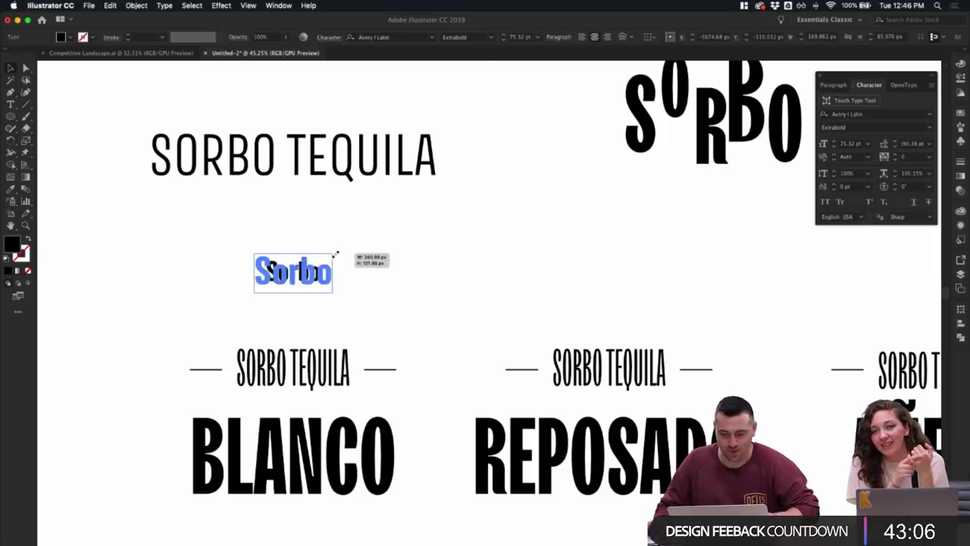
{"action": "left_click", "coordinate": [363, 288]}
{"action": "left_click", "coordinate": [267, 261]}
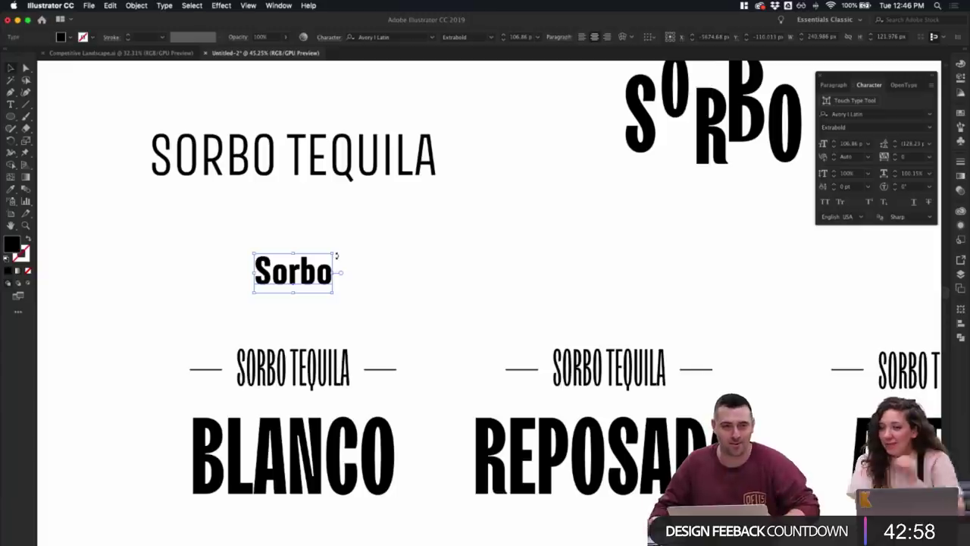
{"action": "left_click", "coordinate": [371, 263]}
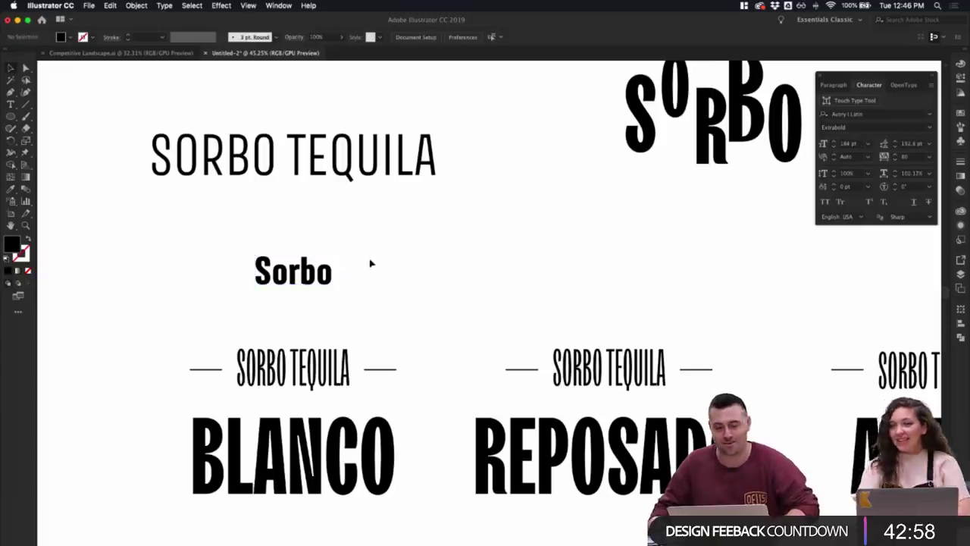
{"action": "left_click", "coordinate": [331, 278]}
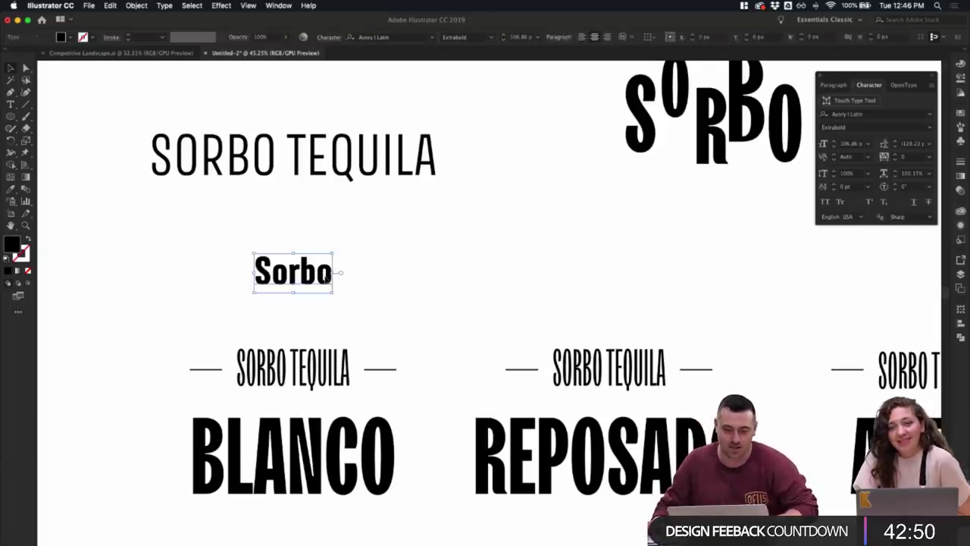
{"action": "left_click", "coordinate": [343, 294]}
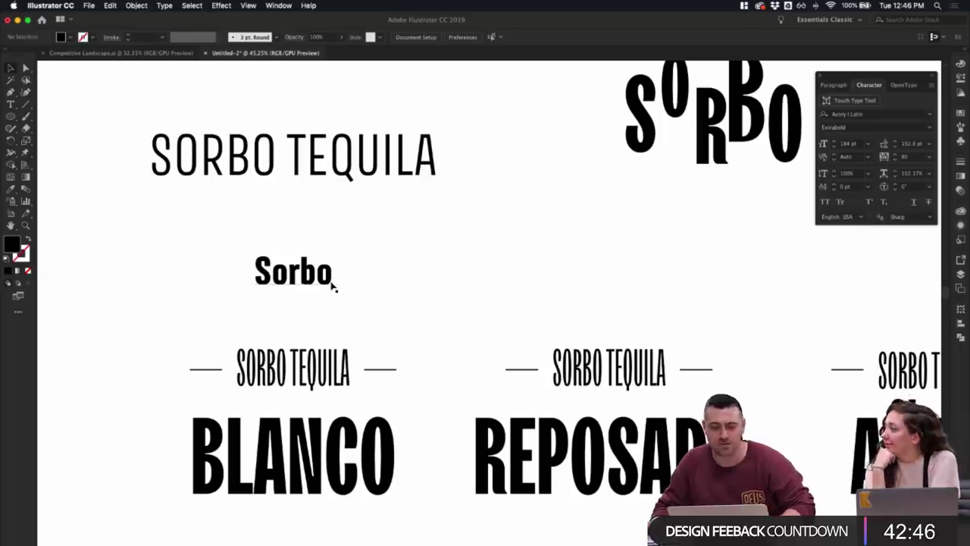
{"action": "left_click", "coordinate": [332, 282]}
{"action": "left_click", "coordinate": [351, 286]}
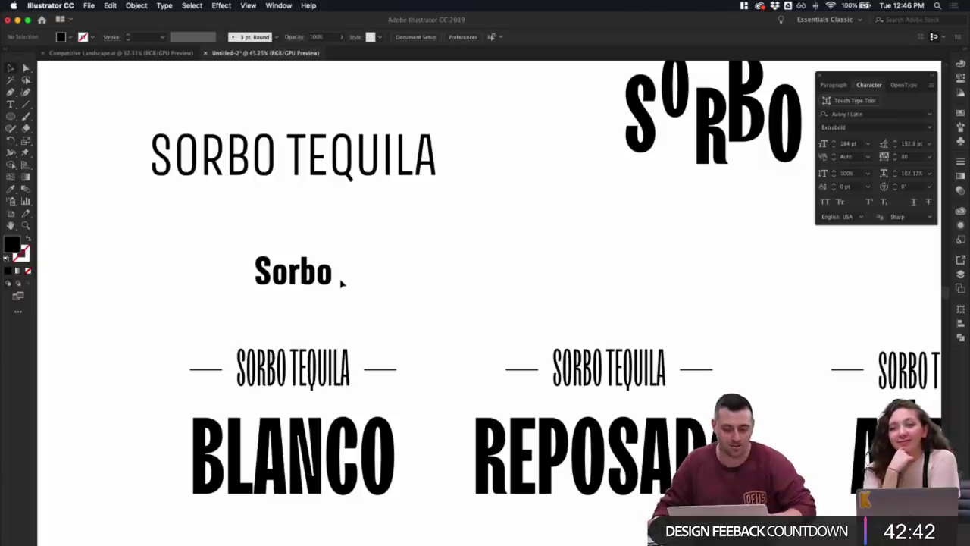
{"action": "left_click", "coordinate": [331, 278]}
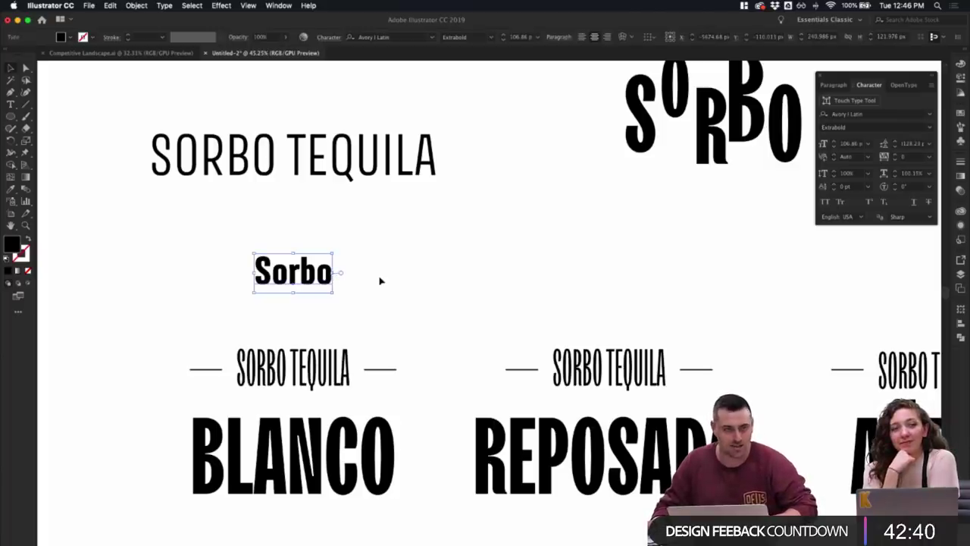
{"action": "left_click", "coordinate": [381, 281]}
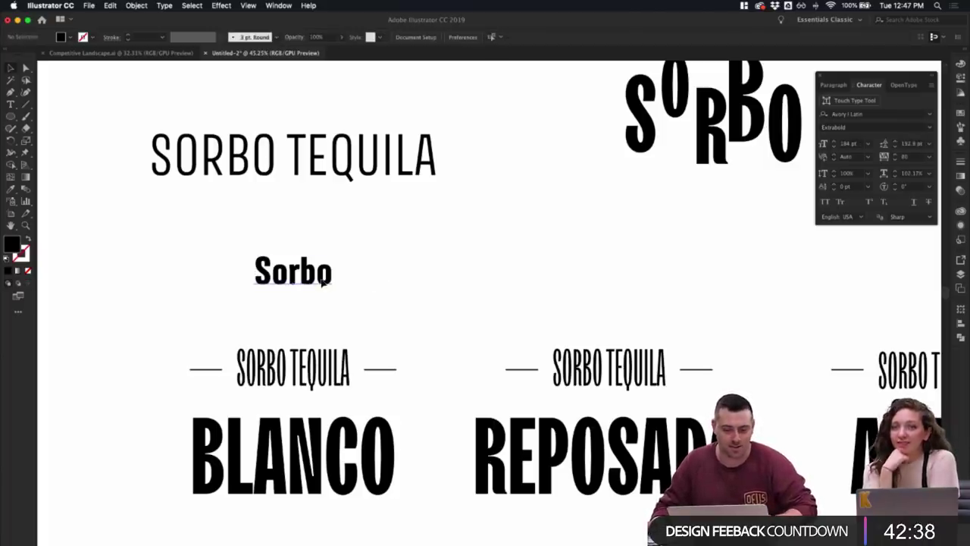
{"action": "left_click", "coordinate": [322, 282]}
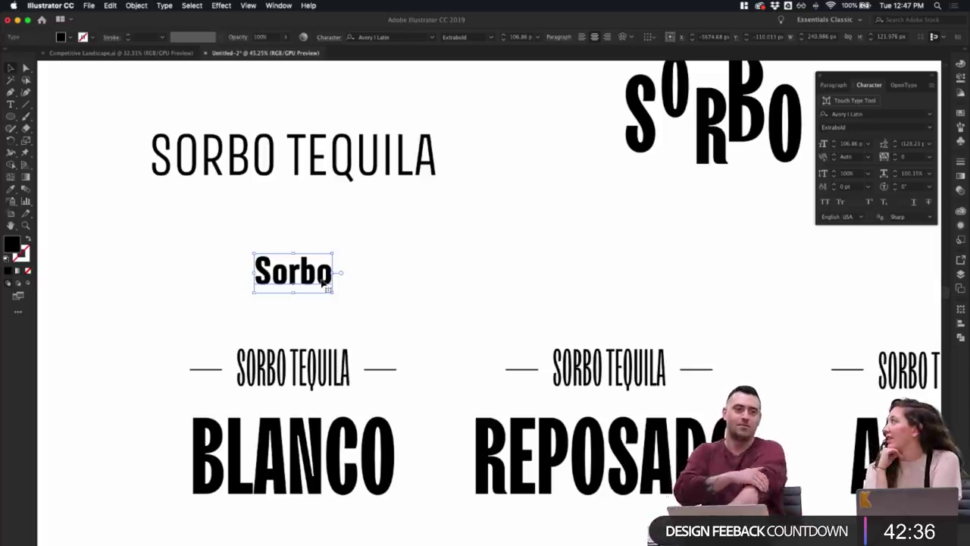
{"action": "left_click", "coordinate": [393, 277]}
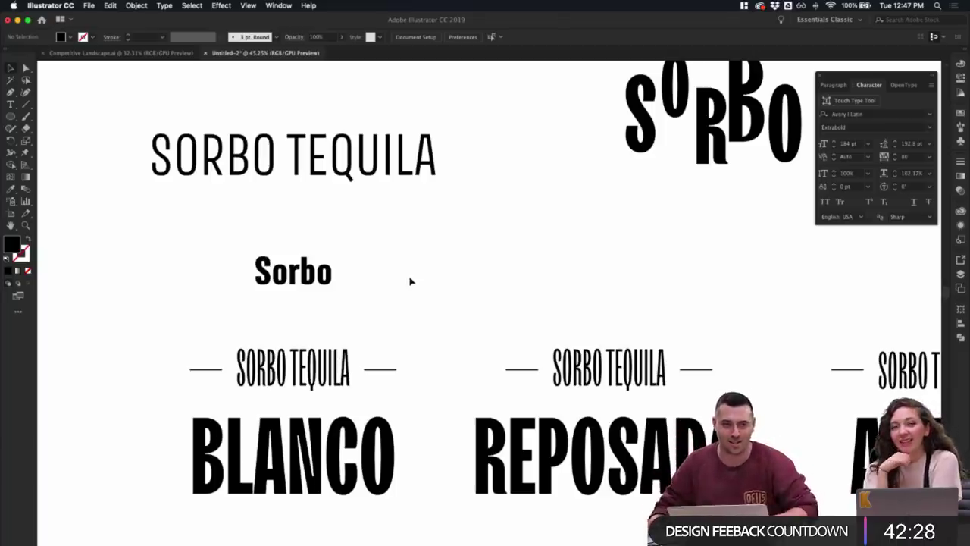
- Turn on All Caps for the Extrabold Sorbo text above the BLANCO lockup
{"action": "left_click", "coordinate": [271, 265]}
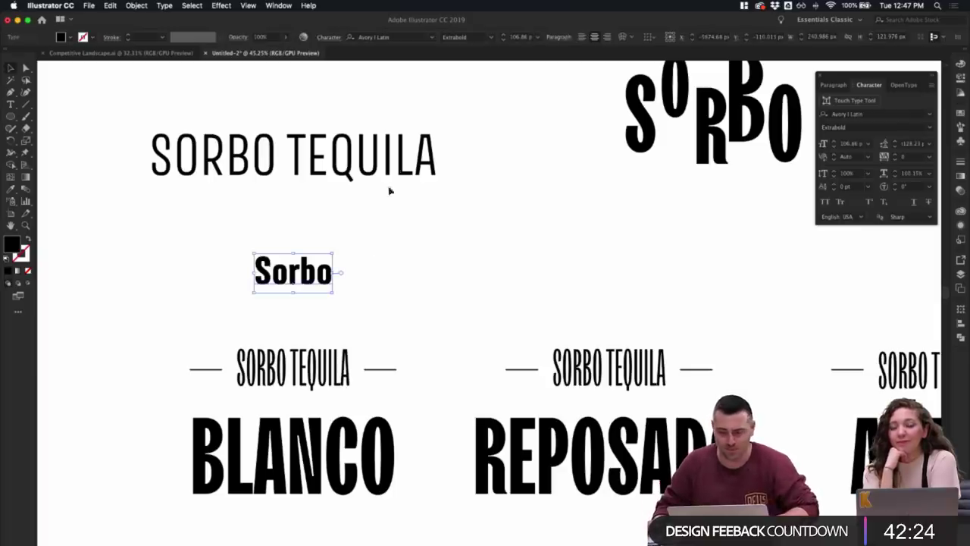
{"action": "left_click", "coordinate": [825, 202]}
{"action": "left_click", "coordinate": [488, 224]}
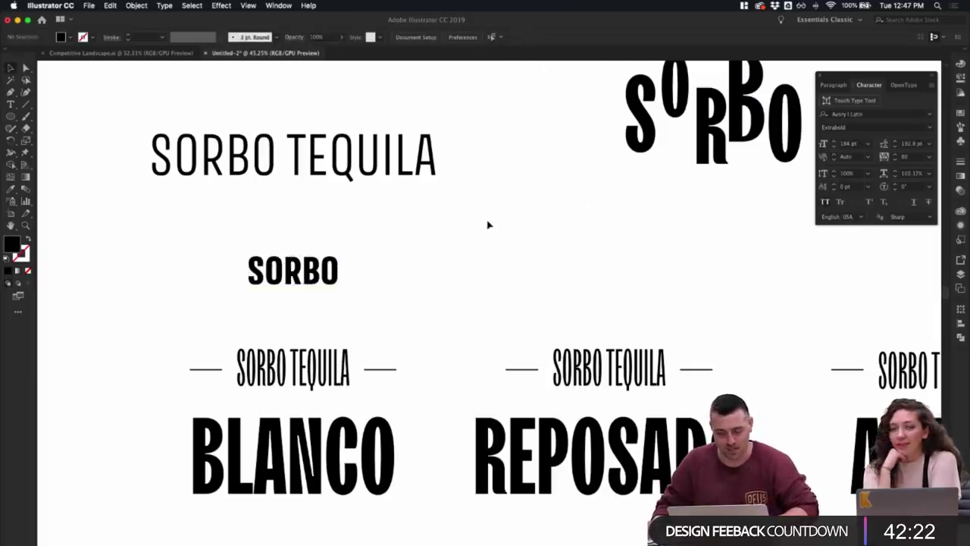
- Take the condensed SORBO TEQUILA text out of the BLANCO lockup and leave two copies of it in the empty area above
{"action": "scroll", "coordinate": [393, 303], "scroll_direction": "down", "scroll_amount": 2}
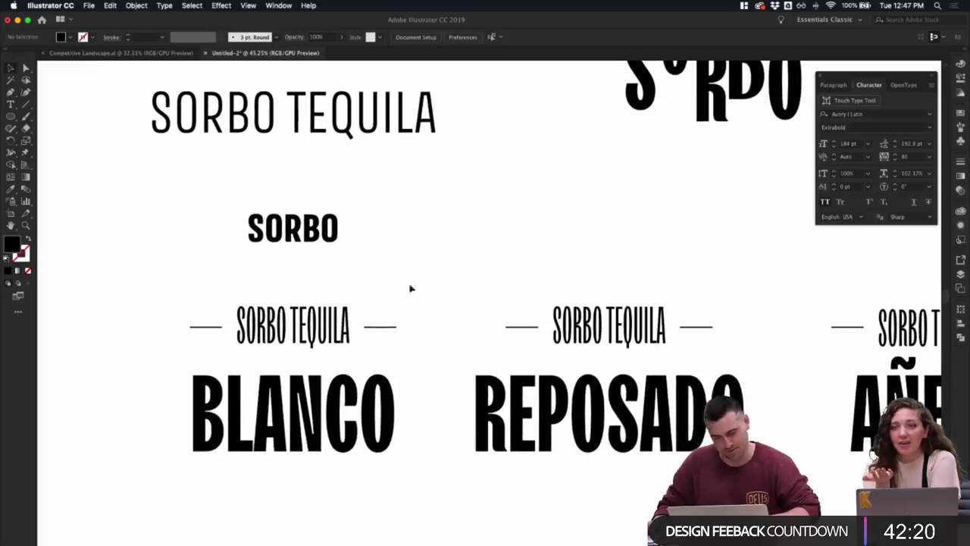
{"action": "left_click", "coordinate": [347, 318]}
{"action": "left_click", "coordinate": [456, 303]}
{"action": "left_click_drag", "start_coordinate": [332, 326], "coordinate": [534, 196], "text": "alt+shift"}
{"action": "left_click", "coordinate": [463, 238]}
{"action": "left_click_drag", "start_coordinate": [316, 327], "coordinate": [474, 255], "text": "alt"}
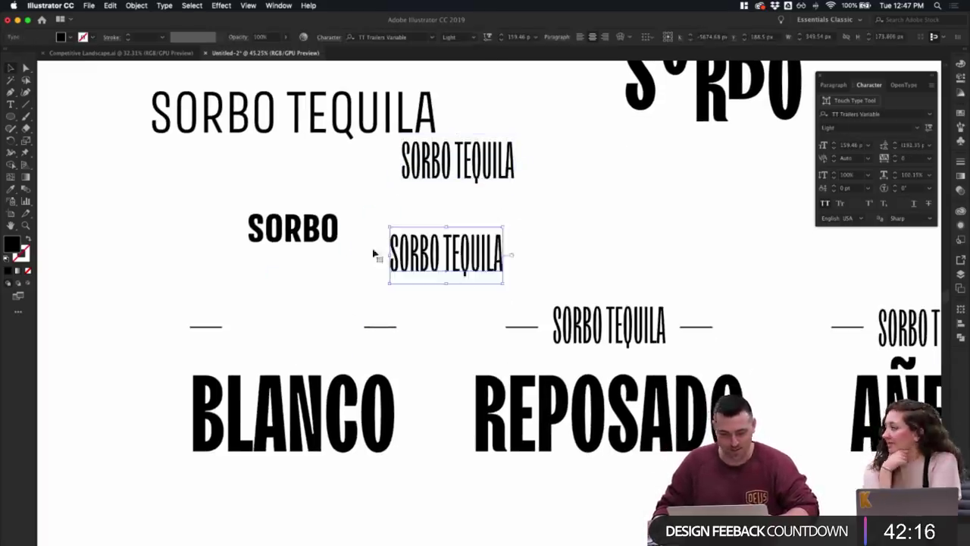
{"action": "left_click_drag", "start_coordinate": [307, 233], "coordinate": [299, 334]}
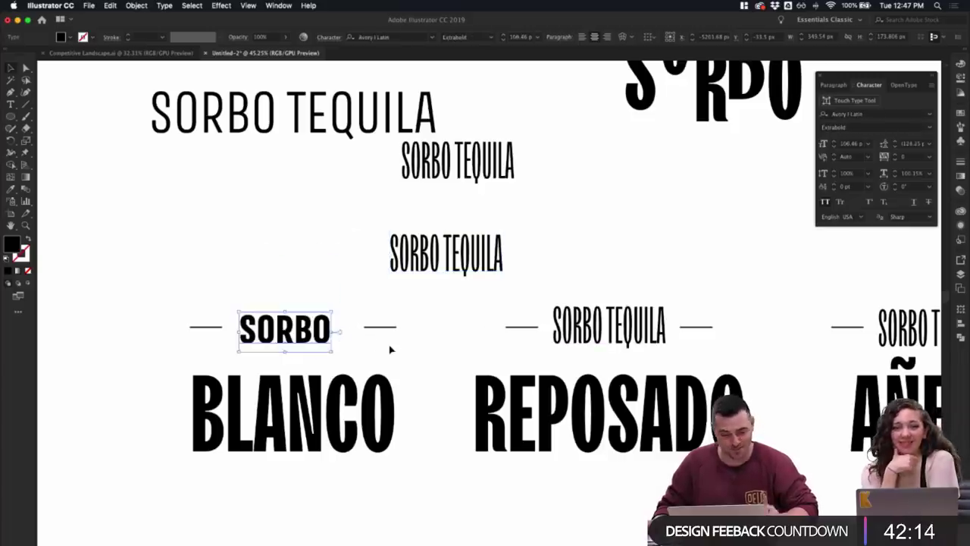
{"action": "left_click", "coordinate": [391, 342]}
{"action": "key", "text": "ctrl+z"}
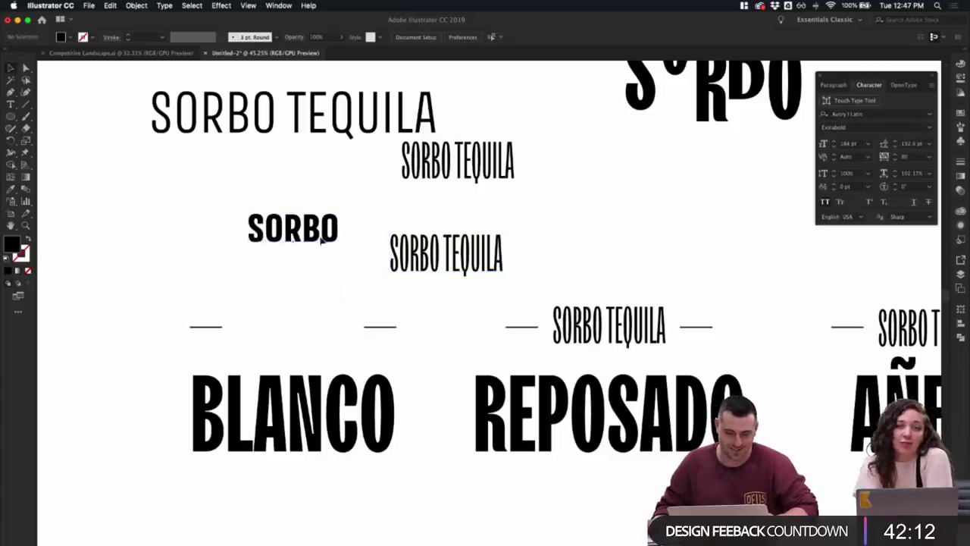
- Move the Extrabold SORBO straight down, centred between the two horizontal lines above BLANCO
{"action": "left_click_drag", "start_coordinate": [316, 241], "coordinate": [317, 339]}
{"action": "left_click_drag", "start_coordinate": [316, 340], "coordinate": [318, 341]}
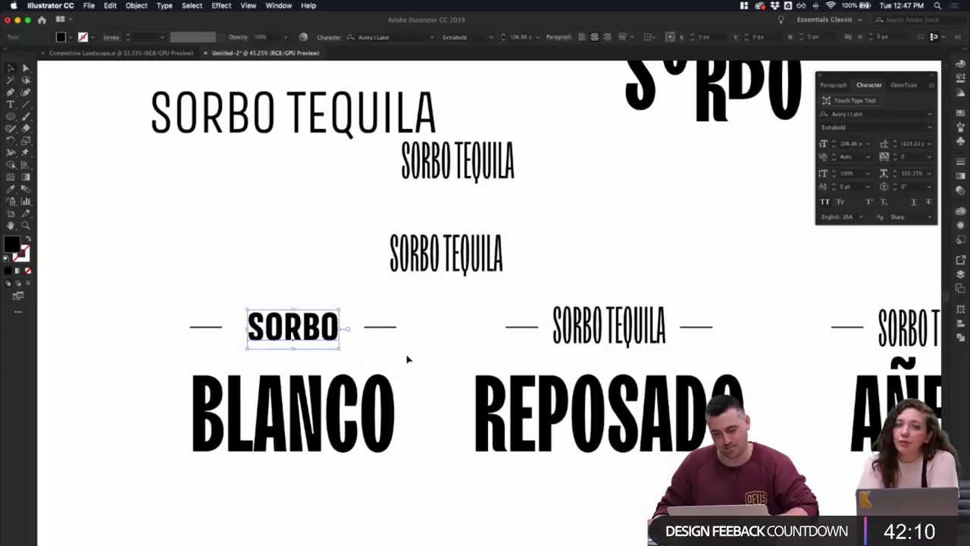
{"action": "left_click", "coordinate": [402, 356]}
- Reduce the font size of SORBO in the BLANCO lockup to 104 pt
{"action": "left_click", "coordinate": [333, 341]}
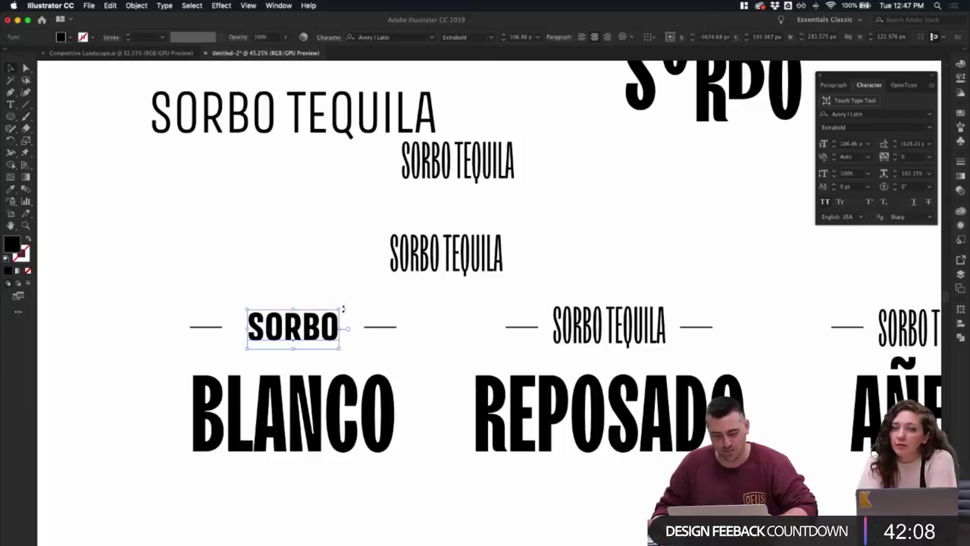
{"action": "left_click", "coordinate": [504, 40]}
{"action": "left_click", "coordinate": [504, 40]}
{"action": "left_click", "coordinate": [504, 40]}
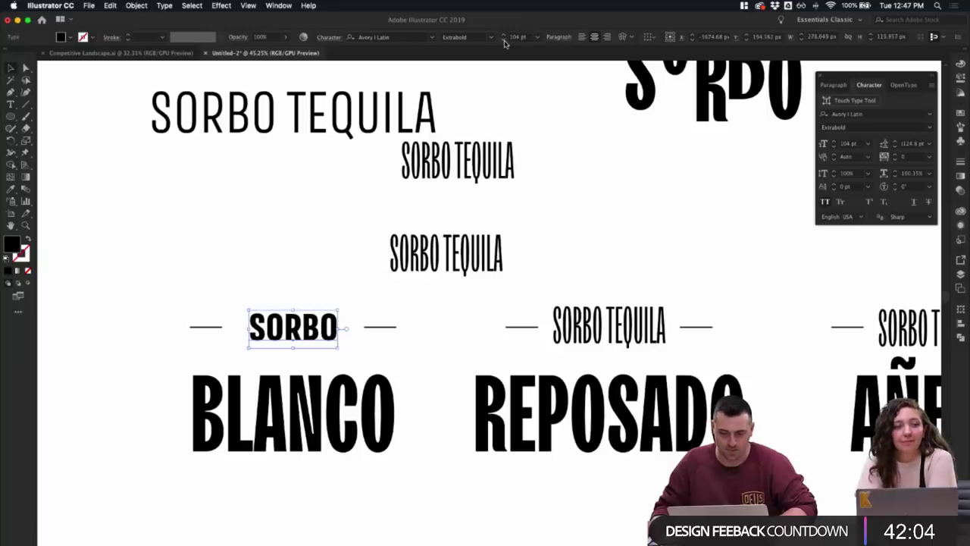
{"action": "left_click", "coordinate": [376, 340]}
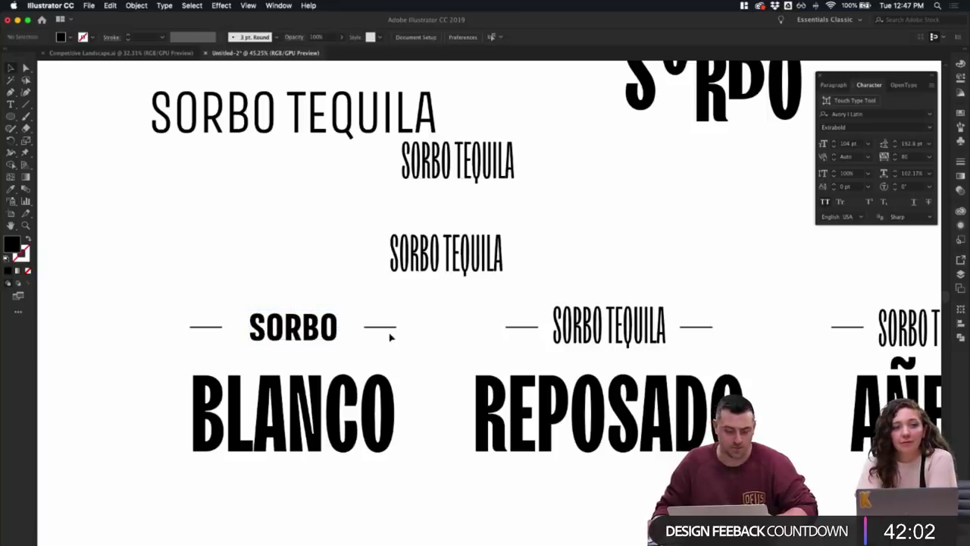
- Preview the Avory I Latin styles on SORBO in the BLANCO lockup and apply Thin
{"action": "scroll", "coordinate": [226, 304], "scroll_direction": "down", "scroll_amount": 1}
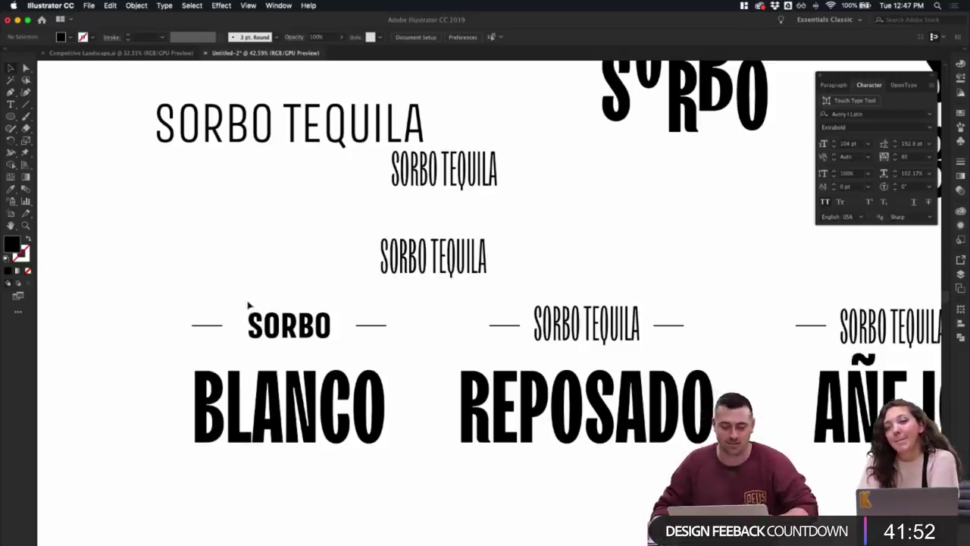
{"action": "left_click_drag", "start_coordinate": [250, 306], "coordinate": [331, 323]}
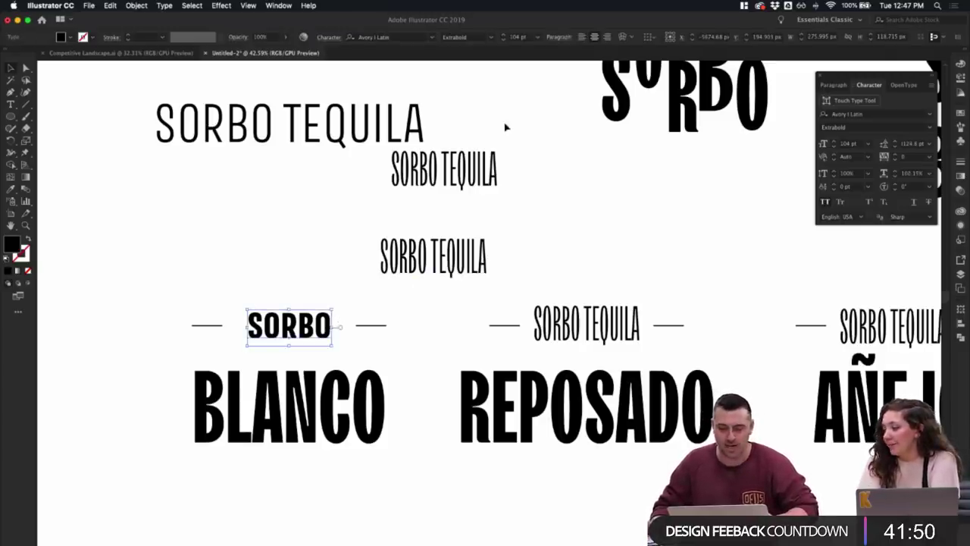
{"action": "left_click", "coordinate": [367, 300]}
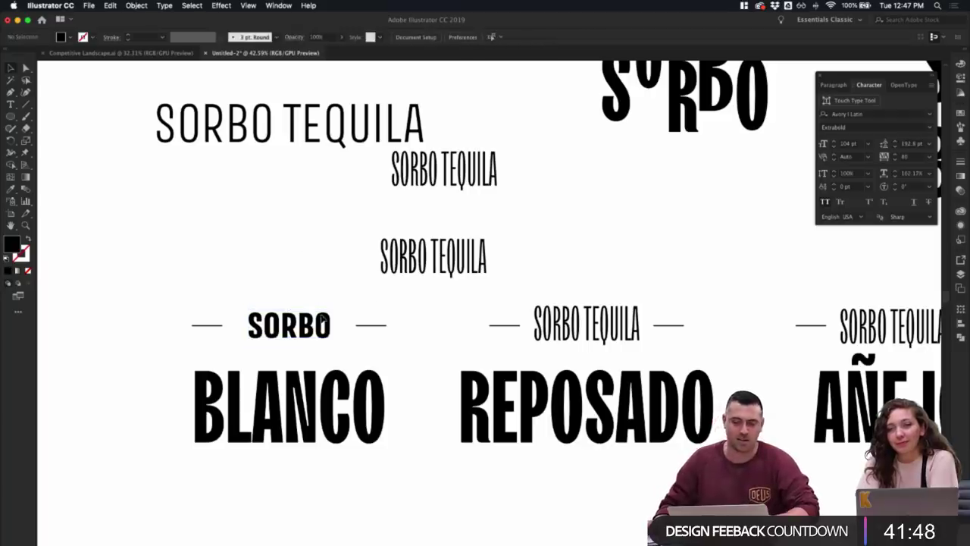
{"action": "left_click", "coordinate": [309, 332]}
{"action": "left_click", "coordinate": [452, 36]}
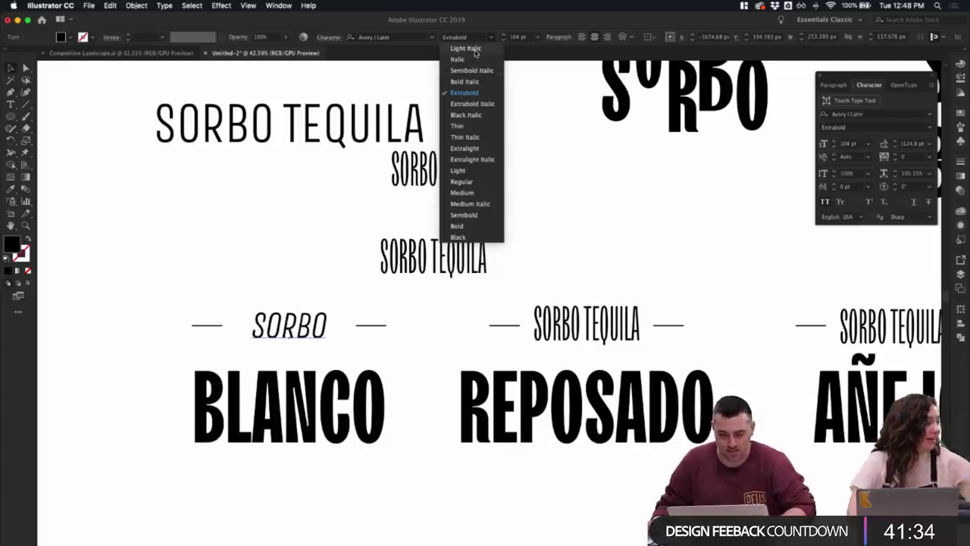
{"action": "left_click", "coordinate": [471, 124]}
{"action": "key", "text": "Escape"}
{"action": "left_click", "coordinate": [234, 174]}
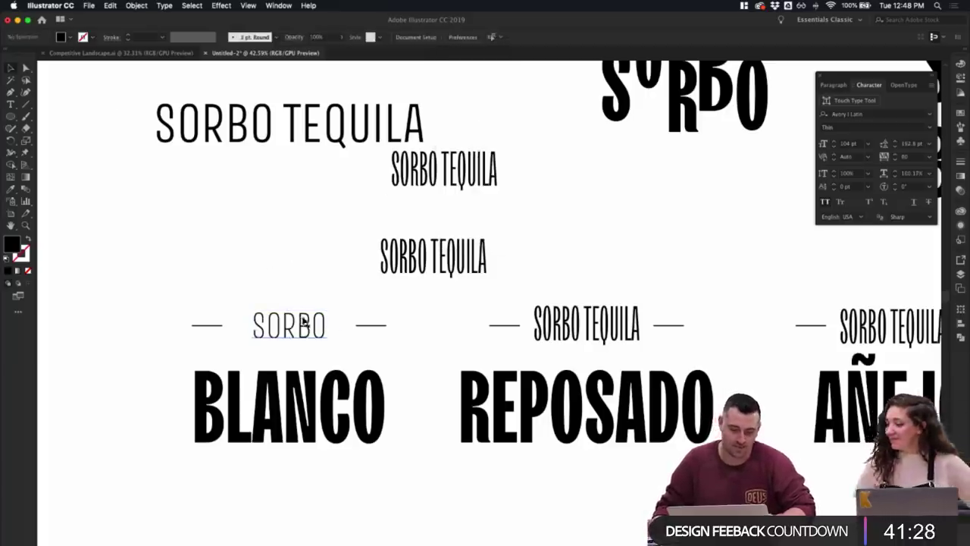
- Set the style of SORBO in the BLANCO lockup to Avory I Latin Light
{"action": "left_click", "coordinate": [303, 322]}
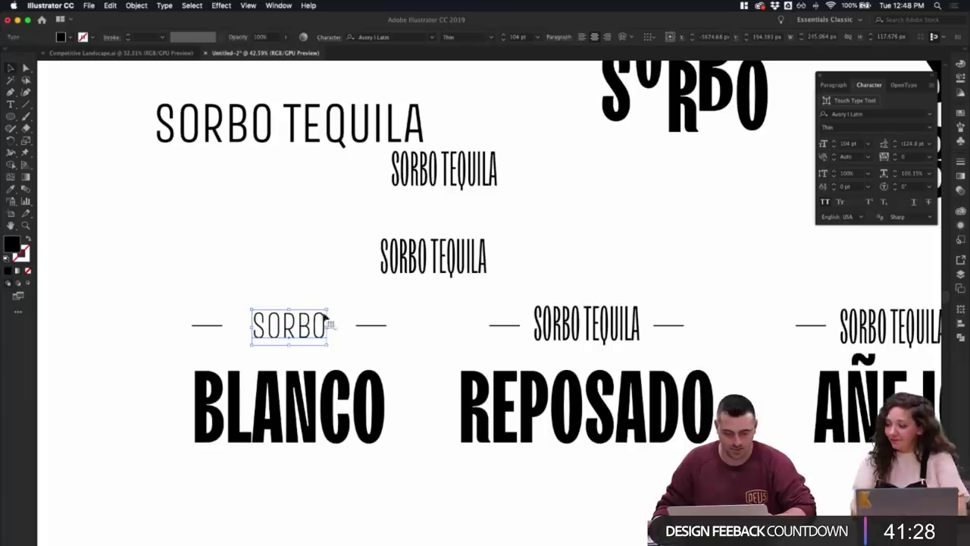
{"action": "left_click", "coordinate": [493, 38]}
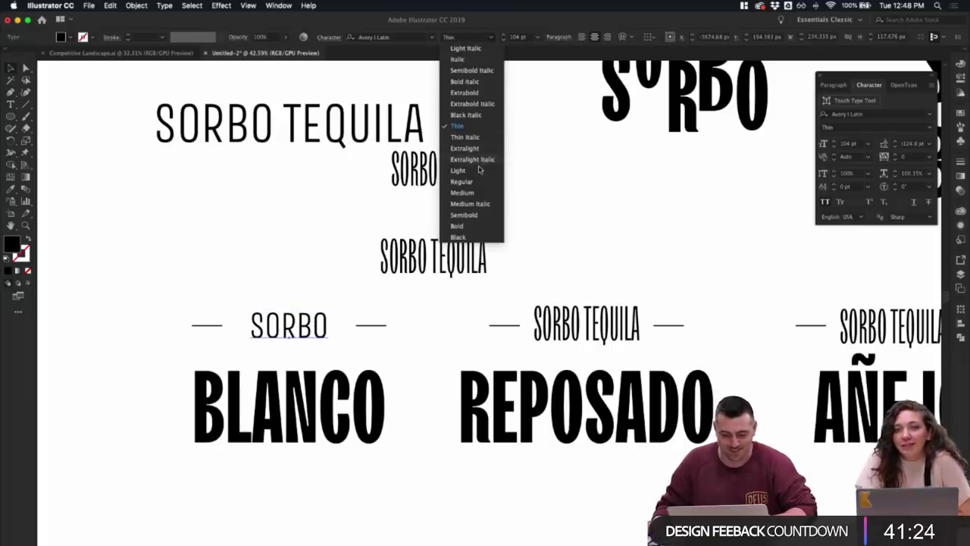
{"action": "left_click", "coordinate": [476, 176]}
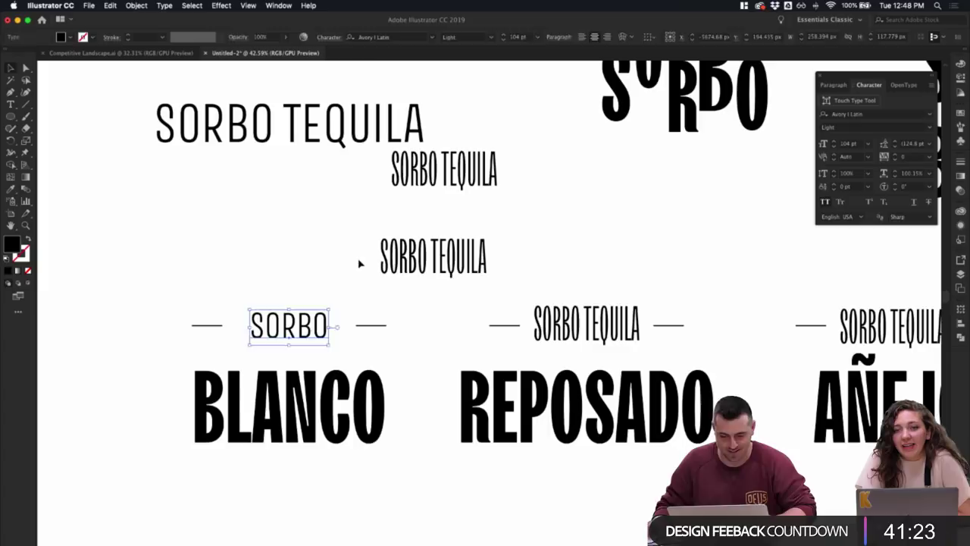
{"action": "left_click", "coordinate": [362, 305]}
- Set the stroke of the two short lines flanking SORBO above BLANCO to 5 pt
{"action": "scroll", "coordinate": [367, 304], "scroll_direction": "down", "scroll_amount": 2}
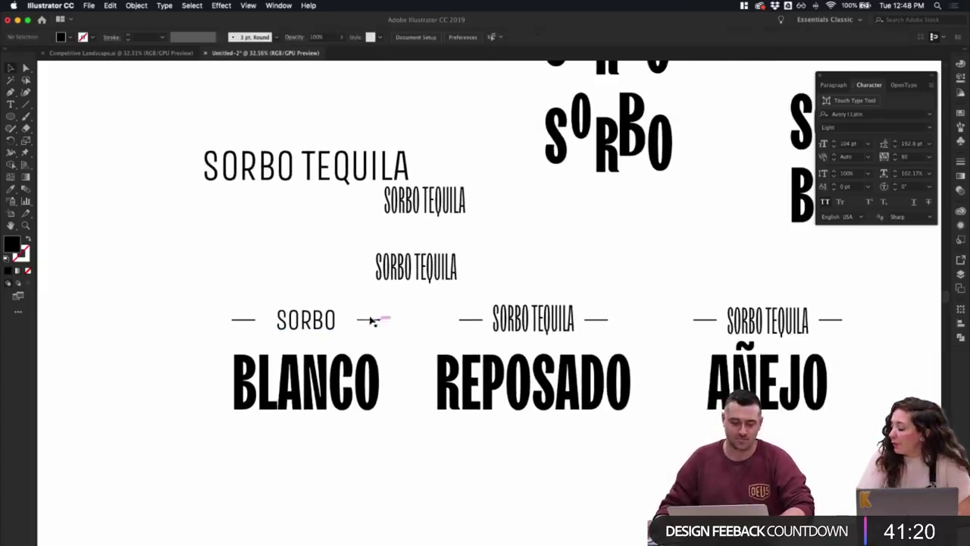
{"action": "left_click", "coordinate": [369, 320]}
{"action": "left_click", "coordinate": [254, 319], "text": "shift"}
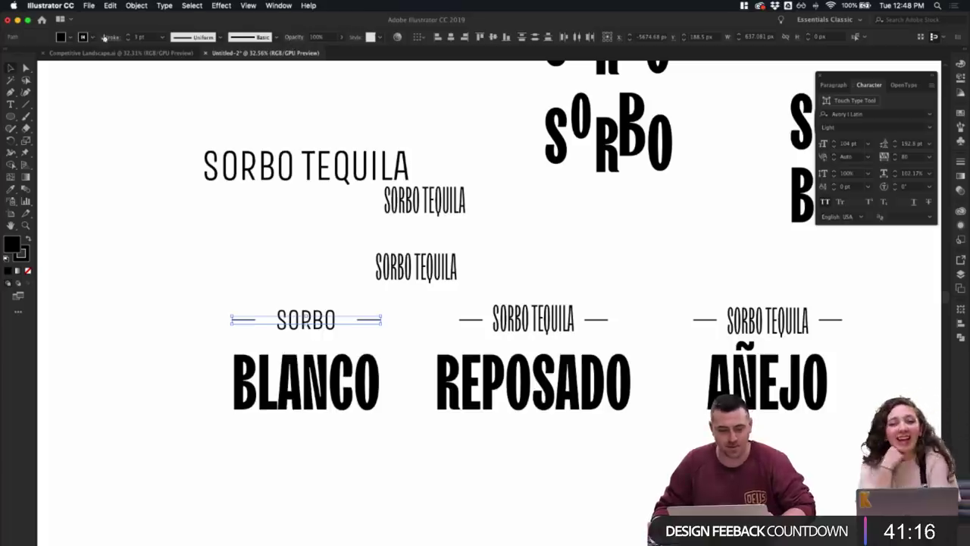
{"action": "left_click", "coordinate": [272, 264]}
{"action": "scroll", "coordinate": [272, 264], "scroll_direction": "up", "scroll_amount": 2}
{"action": "scroll", "coordinate": [274, 260], "scroll_direction": "up", "scroll_amount": 2}
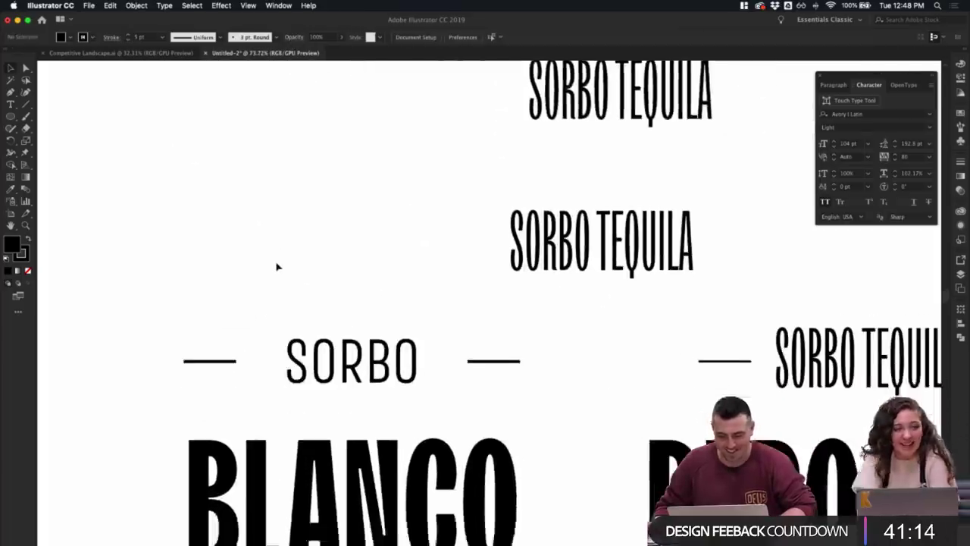
{"action": "left_click_drag", "start_coordinate": [176, 254], "coordinate": [535, 351]}
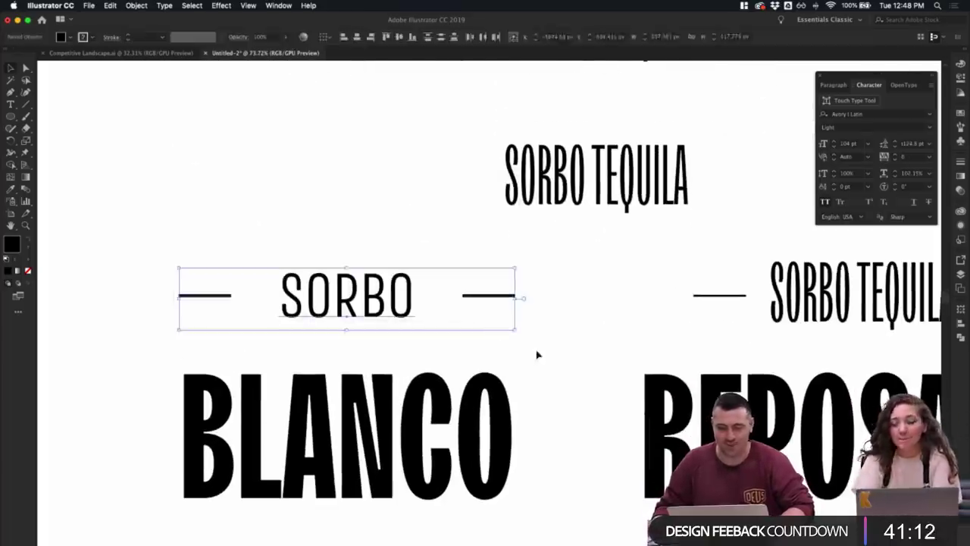
{"action": "left_click", "coordinate": [537, 351]}
{"action": "scroll", "coordinate": [536, 354], "scroll_direction": "down", "scroll_amount": 1}
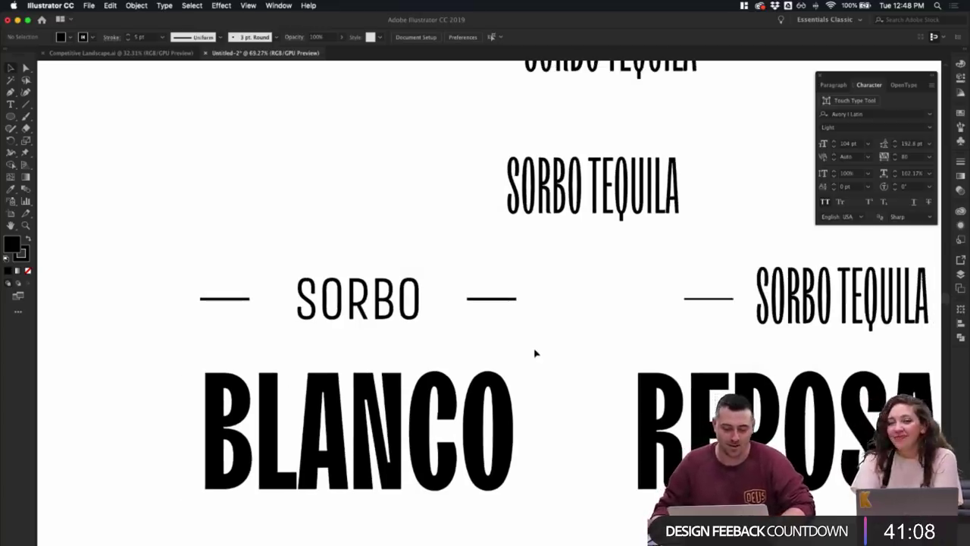
- Increase the stroke of both lines beside SORBO in the BLANCO lockup to 8 pt
{"action": "left_click", "coordinate": [500, 300]}
{"action": "left_click", "coordinate": [243, 300], "text": "shift"}
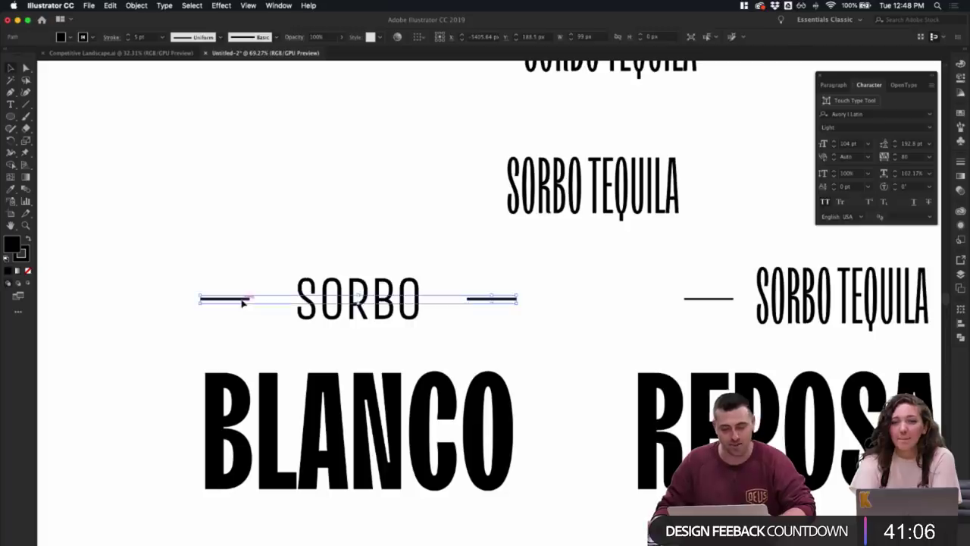
{"action": "left_click", "coordinate": [129, 35]}
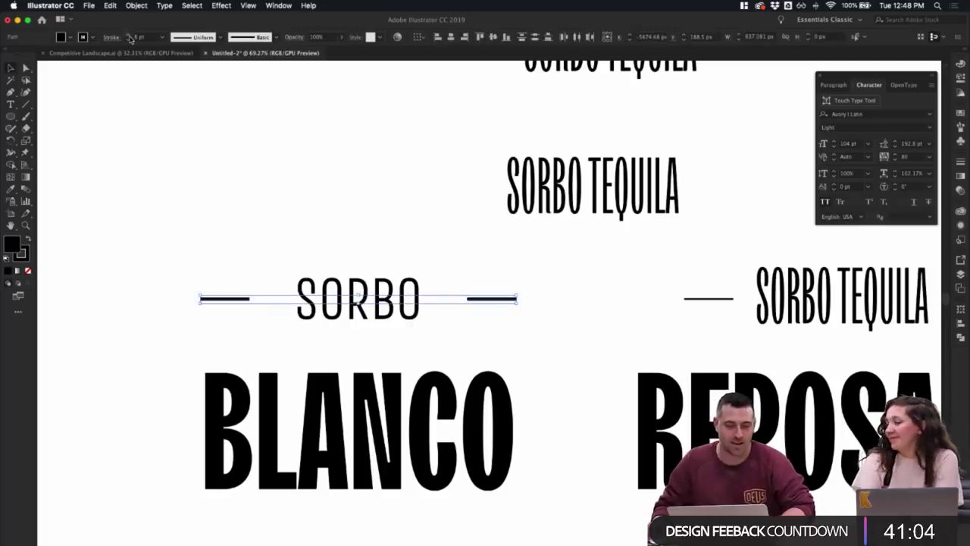
{"action": "left_click", "coordinate": [129, 36]}
{"action": "left_click", "coordinate": [129, 36]}
{"action": "left_click", "coordinate": [259, 192]}
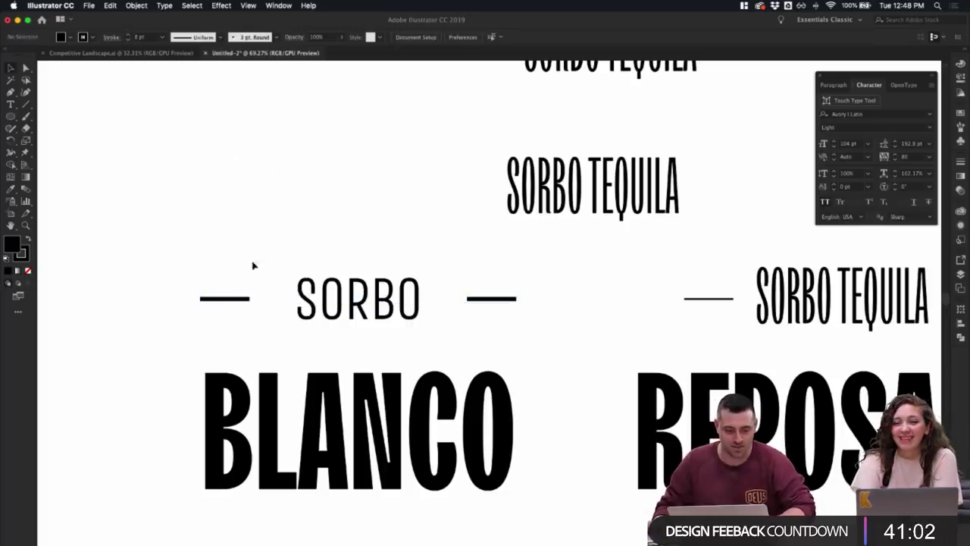
- Reduce the stroke of the lines flanking SORBO above BLANCO to 7 pt
{"action": "left_click", "coordinate": [228, 299]}
{"action": "left_click", "coordinate": [492, 299], "text": "shift"}
{"action": "left_click", "coordinate": [547, 340]}
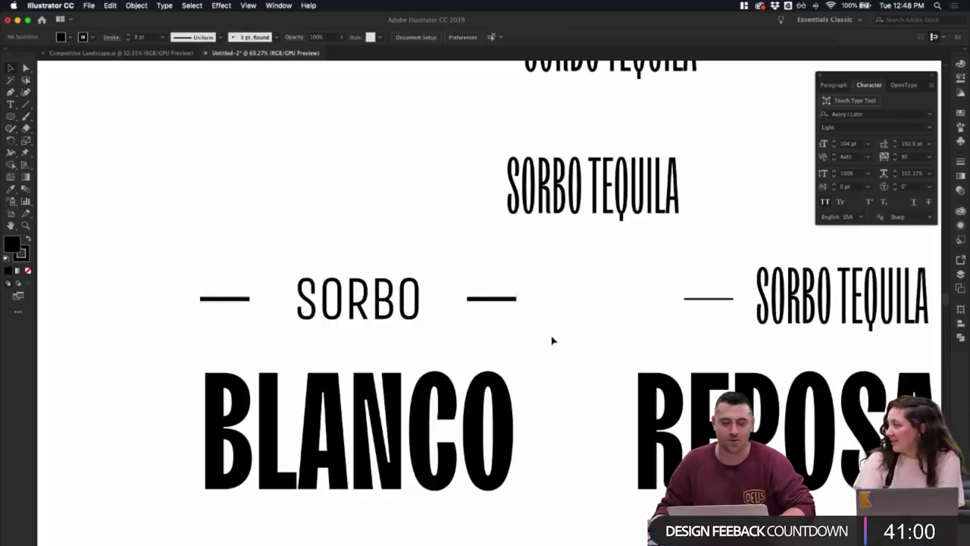
{"action": "left_click", "coordinate": [511, 297]}
{"action": "left_click_drag", "start_coordinate": [231, 265], "coordinate": [203, 338]}
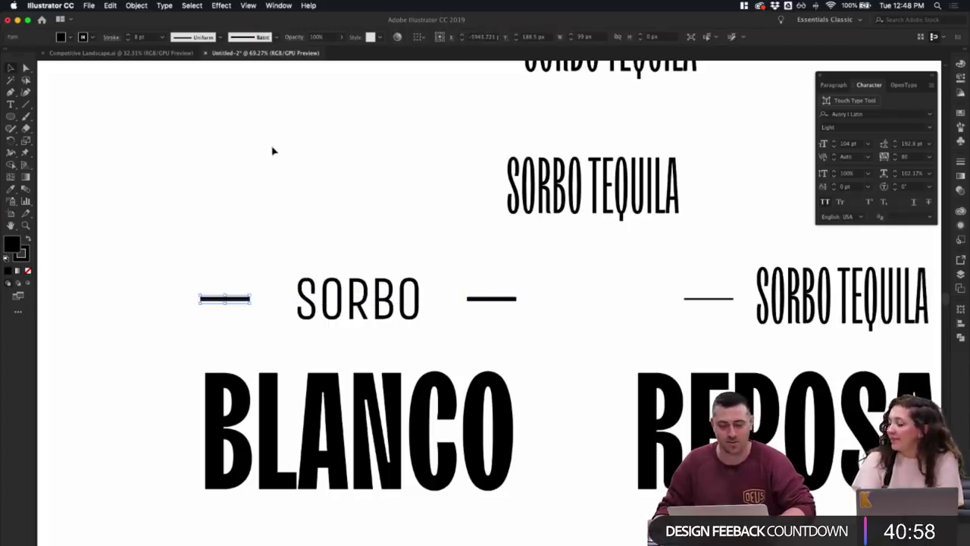
{"action": "left_click", "coordinate": [127, 41]}
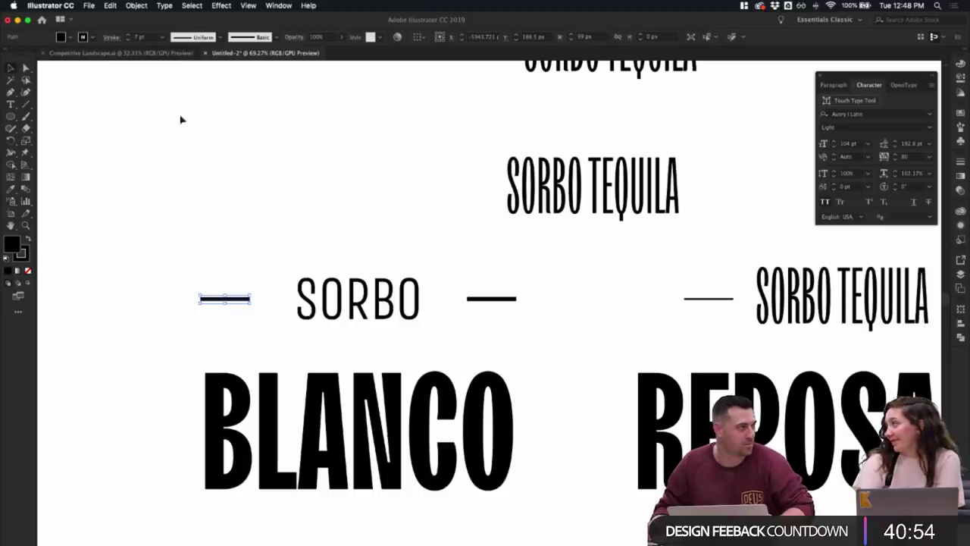
{"action": "left_click", "coordinate": [258, 179]}
{"action": "left_click_drag", "start_coordinate": [199, 251], "coordinate": [252, 325]}
{"action": "left_click_drag", "start_coordinate": [468, 277], "coordinate": [557, 333]}
{"action": "left_click", "coordinate": [548, 354]}
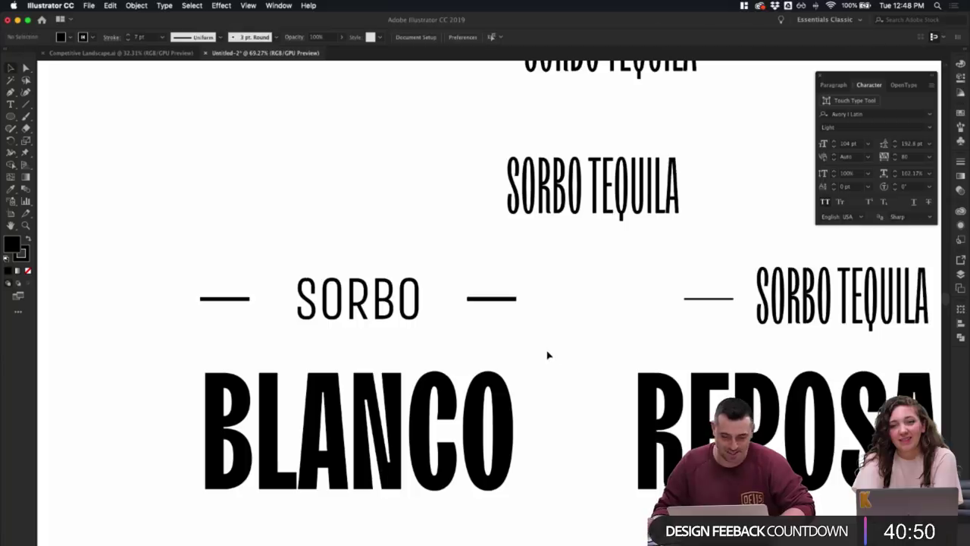
- Thin the stroke of both lines beside SORBO in the BLANCO lockup to 0.5 pt
{"action": "scroll", "coordinate": [545, 353], "scroll_direction": "down", "scroll_amount": 2}
{"action": "scroll", "coordinate": [542, 353], "scroll_direction": "down", "scroll_amount": 2}
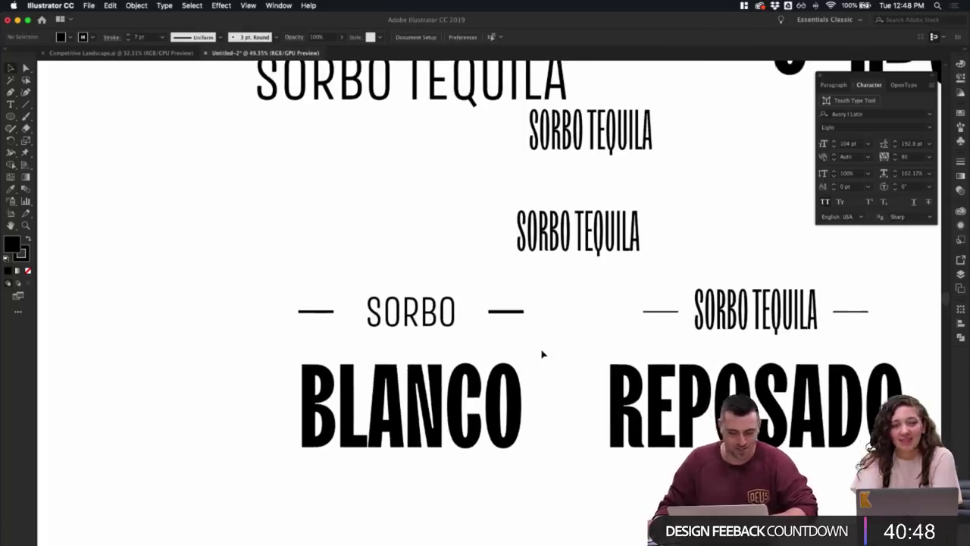
{"action": "left_click_drag", "start_coordinate": [528, 297], "coordinate": [300, 250]}
{"action": "left_click_drag", "start_coordinate": [500, 234], "coordinate": [507, 283]}
{"action": "left_click_drag", "start_coordinate": [338, 256], "coordinate": [253, 287], "text": "shift"}
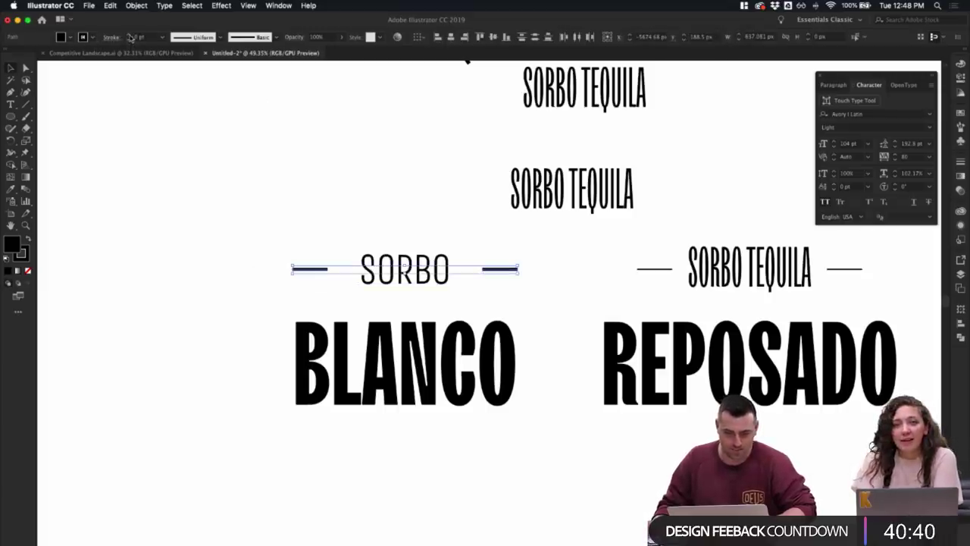
{"action": "left_click", "coordinate": [130, 39]}
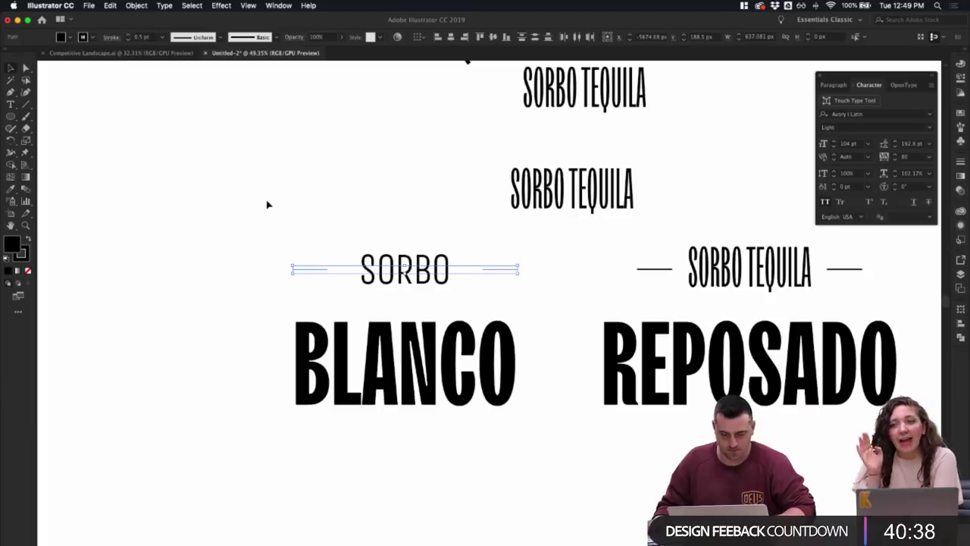
- Try heavier strokes up to 9 pt on both lines beside SORBO above BLANCO, and settle on 4 pt
{"action": "left_click_drag", "start_coordinate": [261, 243], "coordinate": [330, 292]}
{"action": "left_click_drag", "start_coordinate": [476, 241], "coordinate": [537, 305]}
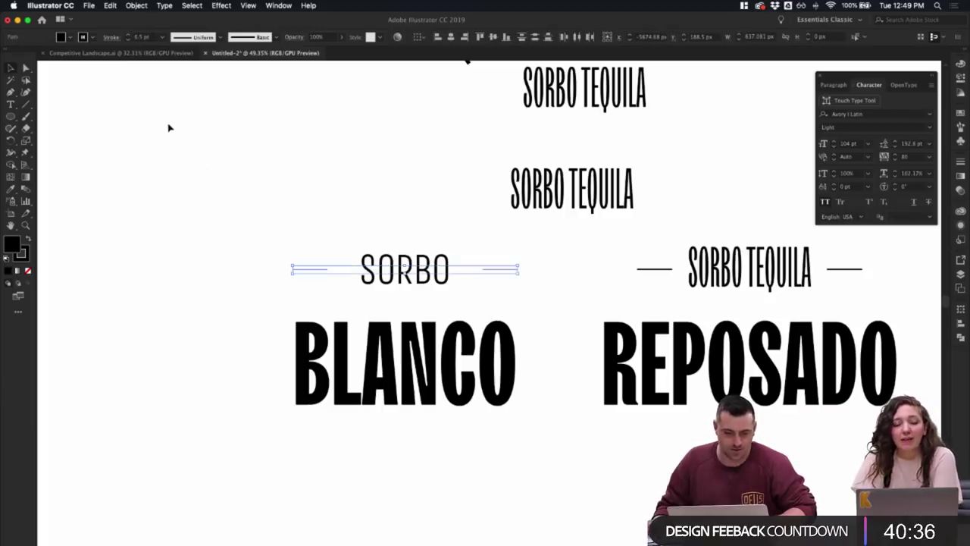
{"action": "left_click", "coordinate": [128, 35]}
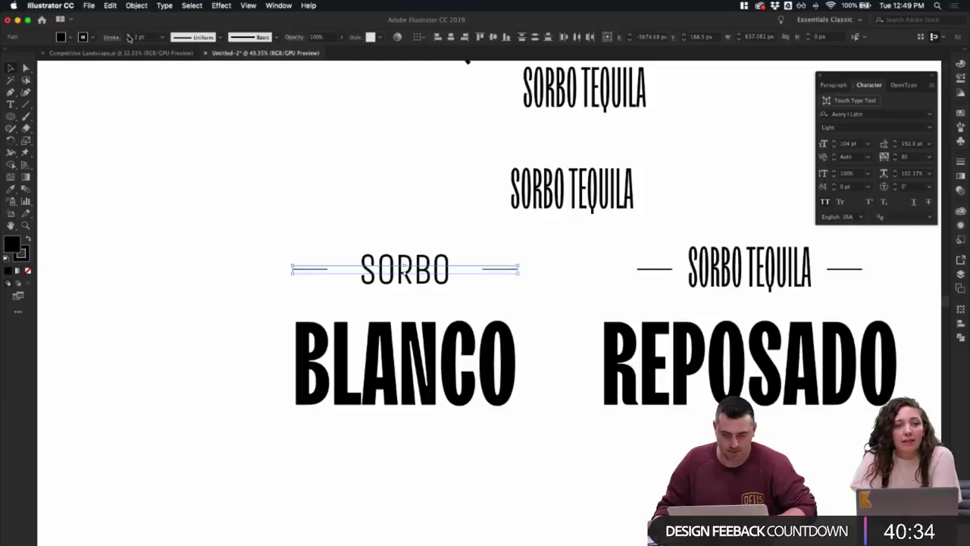
{"action": "left_click", "coordinate": [128, 36]}
{"action": "left_click", "coordinate": [128, 36]}
{"action": "left_click", "coordinate": [129, 40]}
{"action": "left_click", "coordinate": [129, 39]}
{"action": "left_click", "coordinate": [129, 40]}
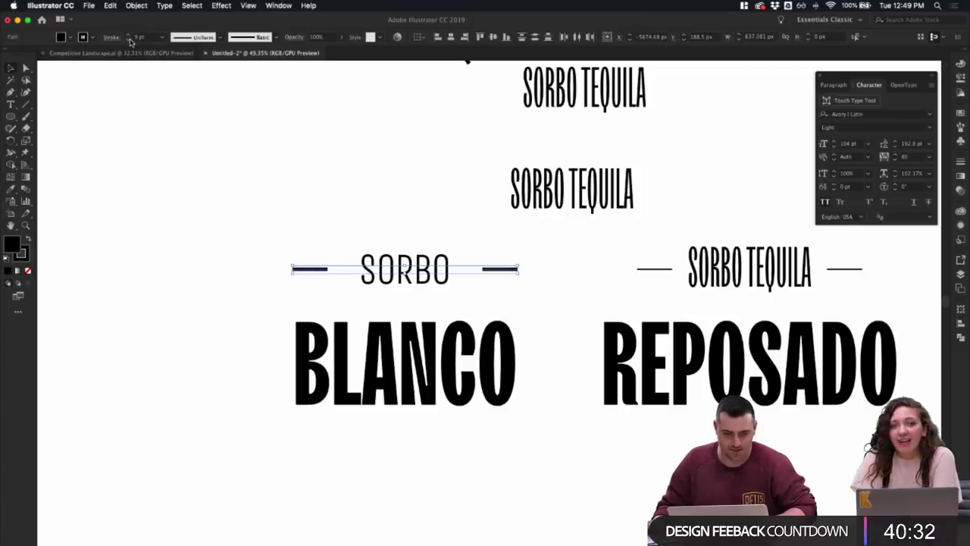
{"action": "left_click", "coordinate": [129, 39]}
{"action": "left_click", "coordinate": [128, 40]}
{"action": "left_click", "coordinate": [128, 40]}
{"action": "left_click", "coordinate": [129, 39]}
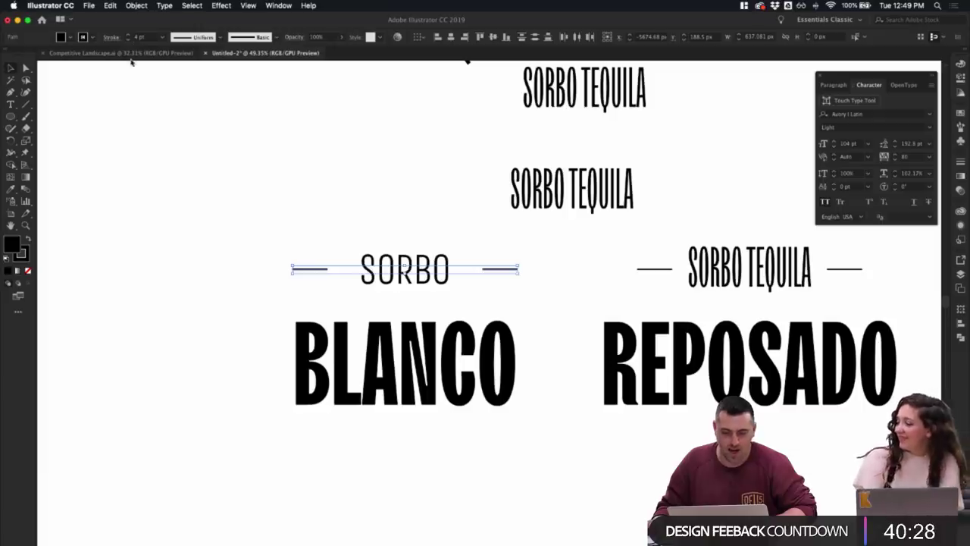
{"action": "left_click", "coordinate": [351, 243]}
- Raise the stroke of the two lines flanking SORBO in the BLANCO lockup to 6 pt
{"action": "left_click_drag", "start_coordinate": [275, 234], "coordinate": [337, 277]}
{"action": "left_click", "coordinate": [499, 269], "text": "shift"}
{"action": "left_click", "coordinate": [128, 34]}
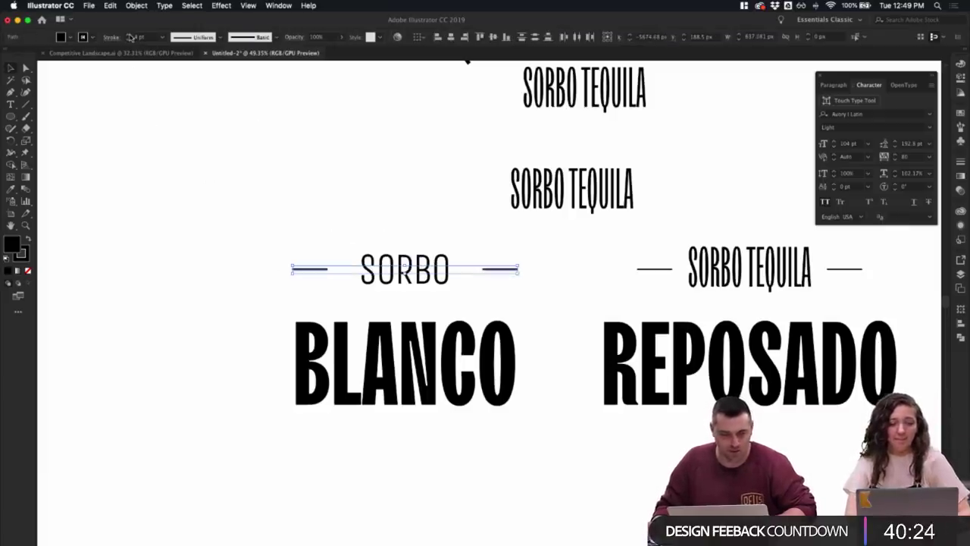
{"action": "left_click", "coordinate": [128, 35]}
{"action": "left_click", "coordinate": [386, 220]}
{"action": "scroll", "coordinate": [387, 220], "scroll_direction": "up", "scroll_amount": 5}
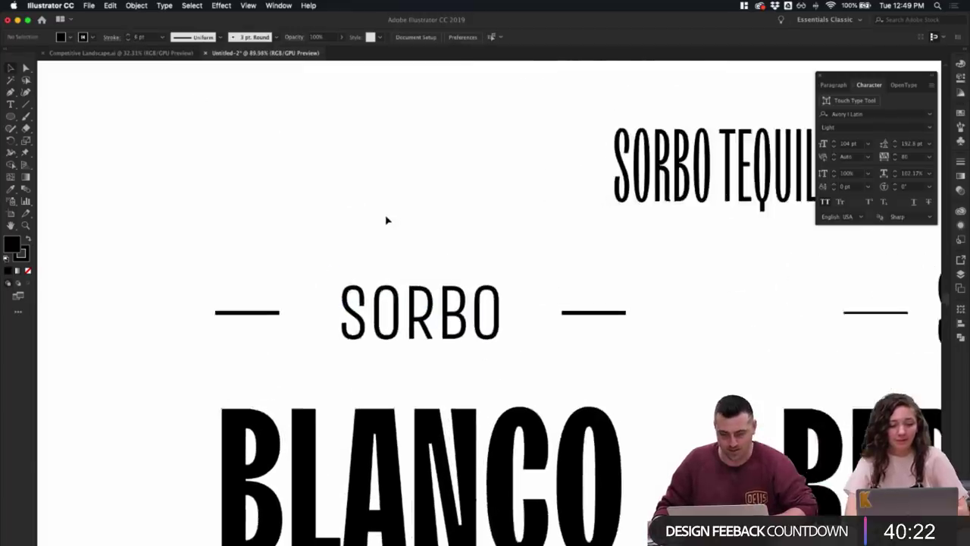
{"action": "scroll", "coordinate": [387, 219], "scroll_direction": "down", "scroll_amount": 3}
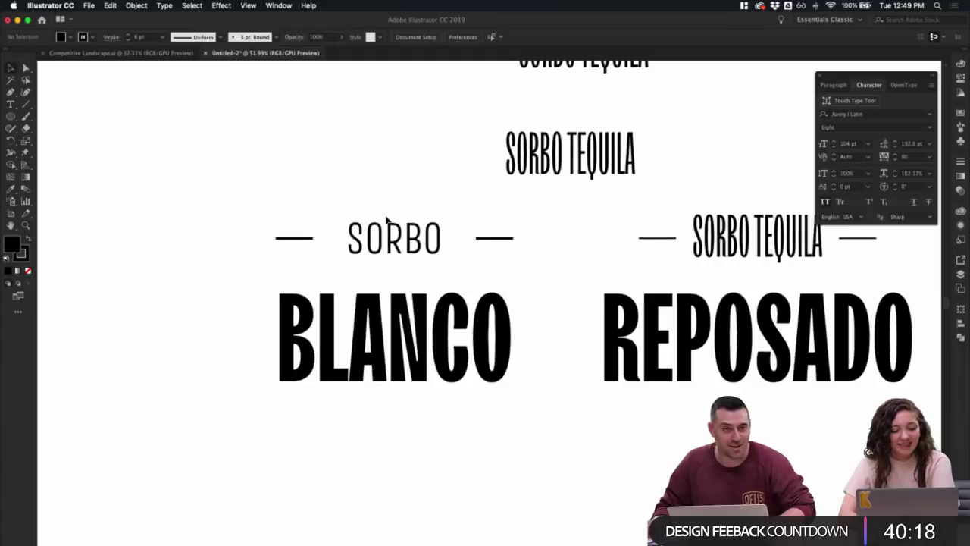
- Reduce the stroke of both lines flanking SORBO above BLANCO to 5 pt
{"action": "left_click_drag", "start_coordinate": [259, 204], "coordinate": [319, 259]}
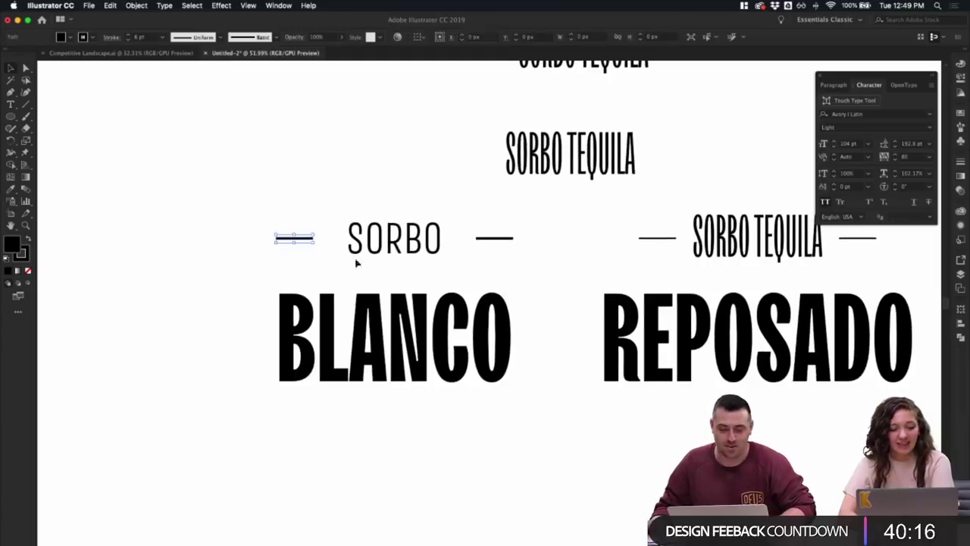
{"action": "left_click_drag", "start_coordinate": [464, 216], "coordinate": [534, 259]}
{"action": "scroll", "coordinate": [547, 275], "scroll_direction": "down", "scroll_amount": 3}
{"action": "left_click_drag", "start_coordinate": [355, 238], "coordinate": [399, 264]}
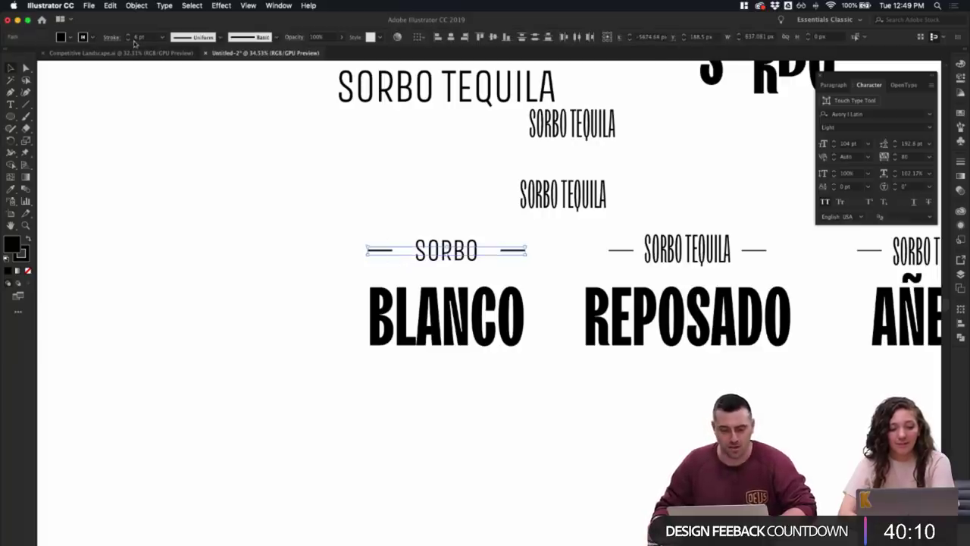
{"action": "left_click", "coordinate": [543, 236]}
{"action": "scroll", "coordinate": [561, 277], "scroll_direction": "down", "scroll_amount": 2}
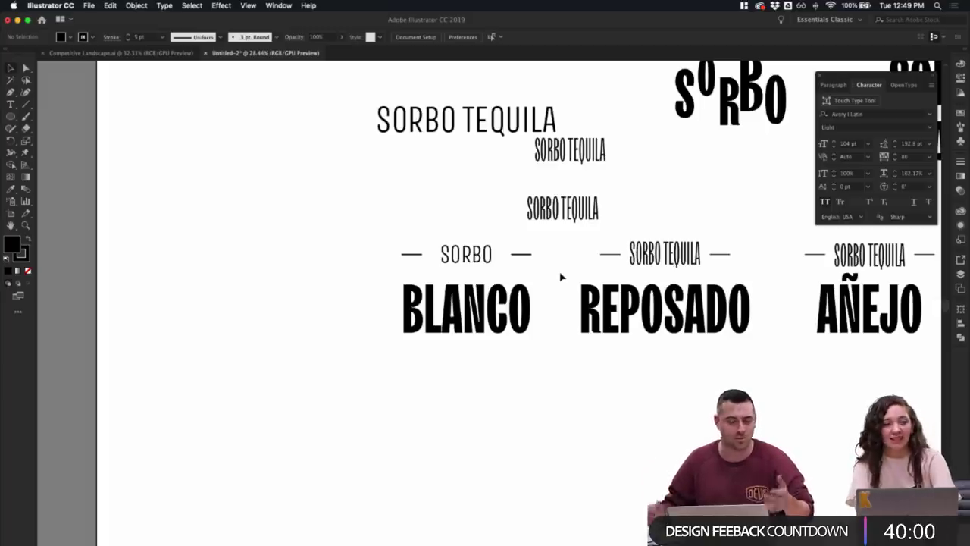
- Try a font size of 103 pt on SORBO in the BLANCO lockup
{"action": "scroll", "coordinate": [557, 274], "scroll_direction": "up", "scroll_amount": 4}
{"action": "left_click", "coordinate": [410, 257]}
{"action": "left_click", "coordinate": [531, 279]}
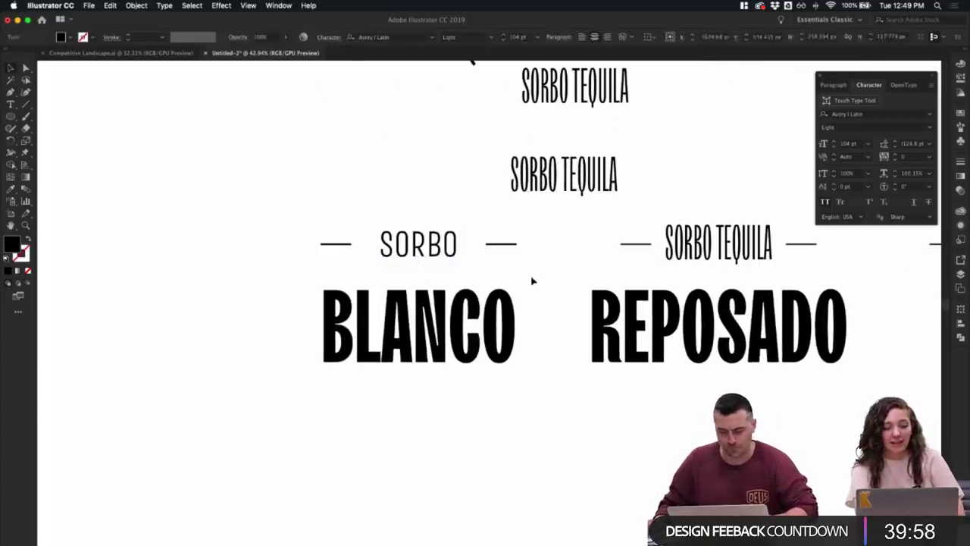
{"action": "scroll", "coordinate": [535, 278], "scroll_direction": "down", "scroll_amount": 3}
{"action": "left_click", "coordinate": [459, 254]}
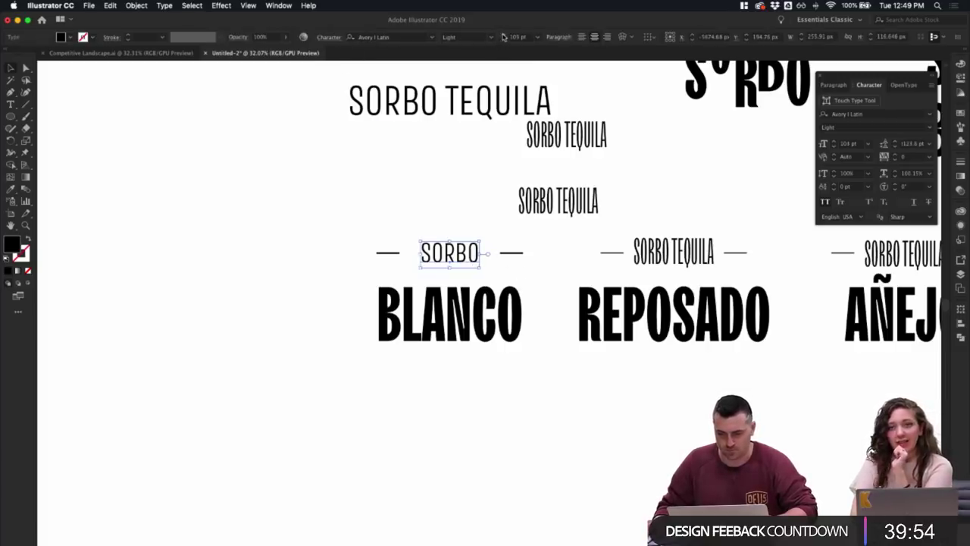
{"action": "left_click", "coordinate": [479, 174]}
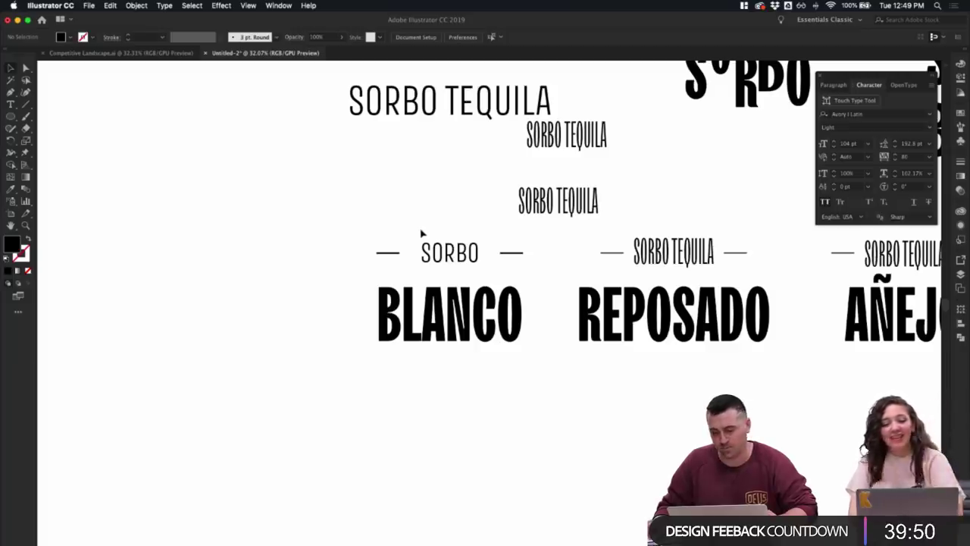
- Change the font style of SORBO in the BLANCO lockup to Avory I Latin Regular
{"action": "left_click", "coordinate": [485, 271]}
{"action": "scroll", "coordinate": [486, 270], "scroll_direction": "up", "scroll_amount": 3}
{"action": "scroll", "coordinate": [485, 271], "scroll_direction": "up", "scroll_amount": 2}
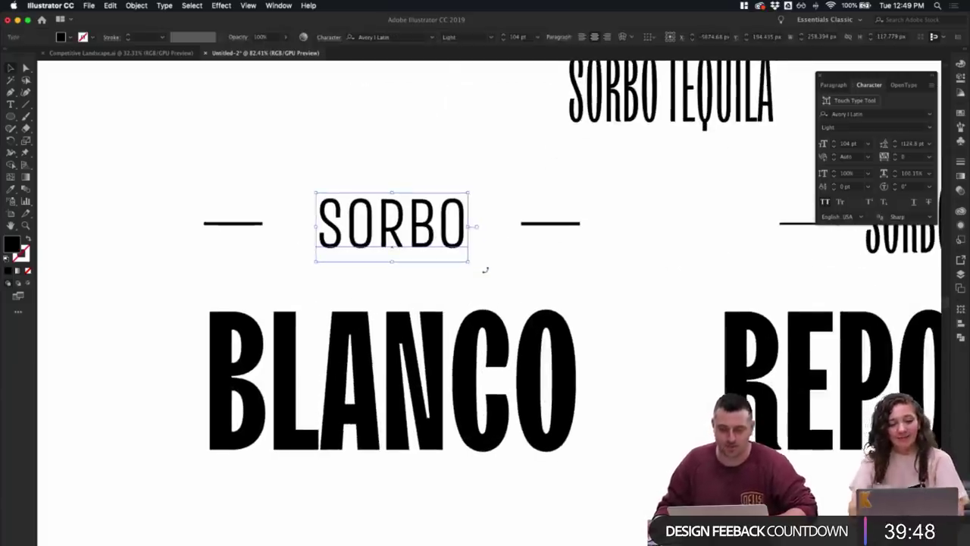
{"action": "left_click", "coordinate": [492, 38]}
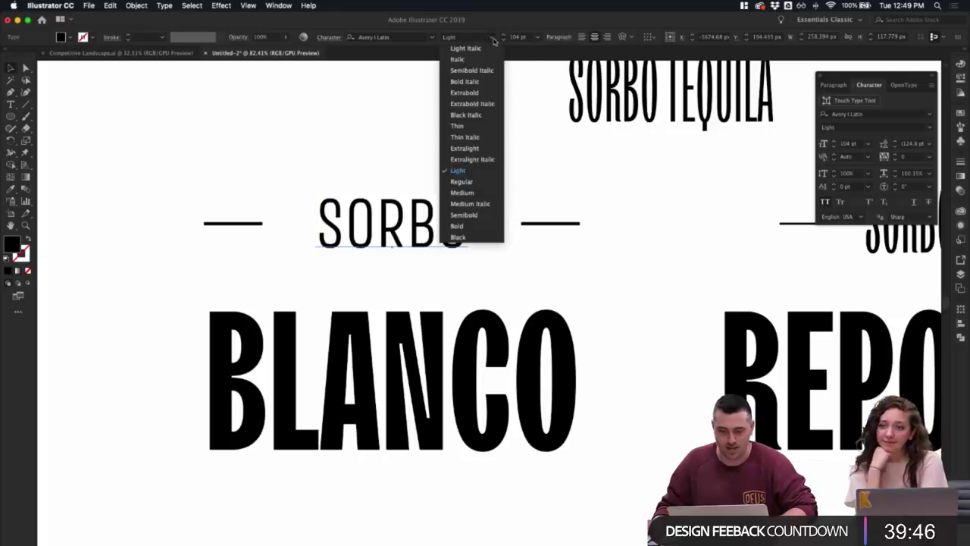
{"action": "left_click", "coordinate": [464, 182]}
{"action": "left_click", "coordinate": [490, 198]}
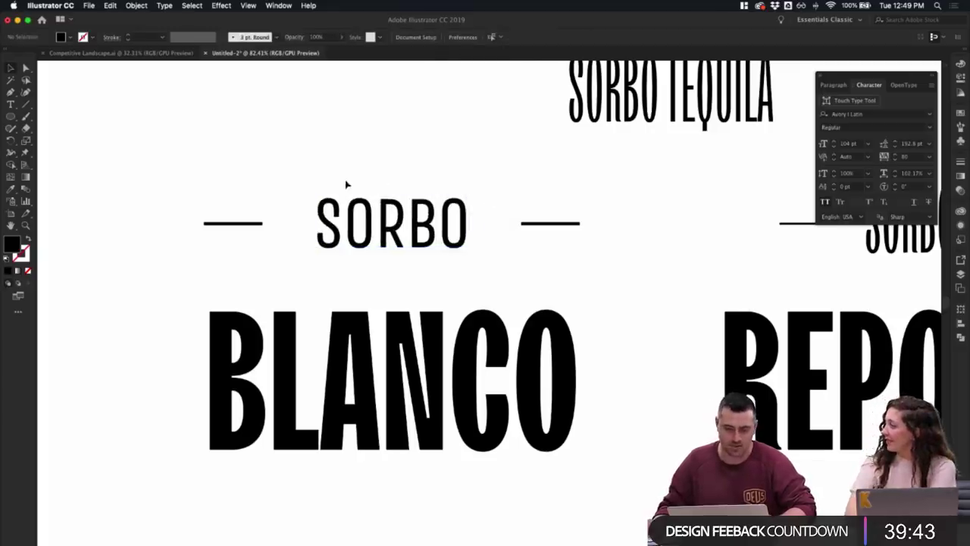
- Change the font style of SORBO in the BLANCO lockup to Avory I Latin Medium
{"action": "left_click", "coordinate": [464, 261]}
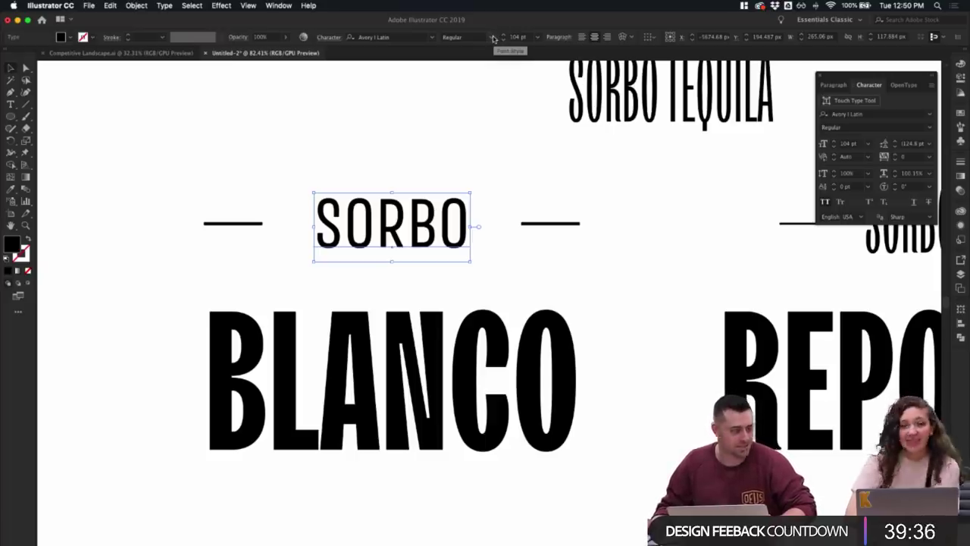
{"action": "left_click", "coordinate": [492, 99]}
{"action": "left_click_drag", "start_coordinate": [301, 165], "coordinate": [498, 270]}
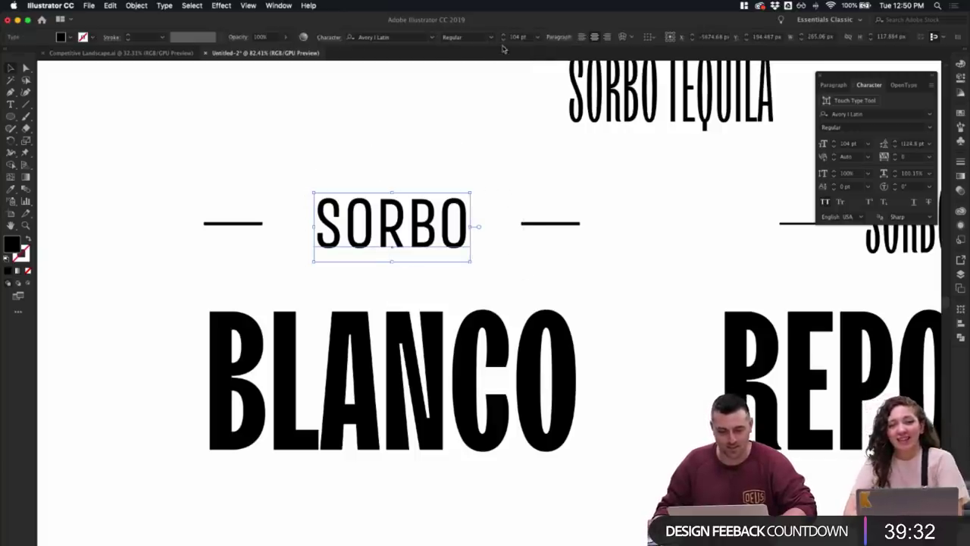
{"action": "left_click", "coordinate": [491, 37]}
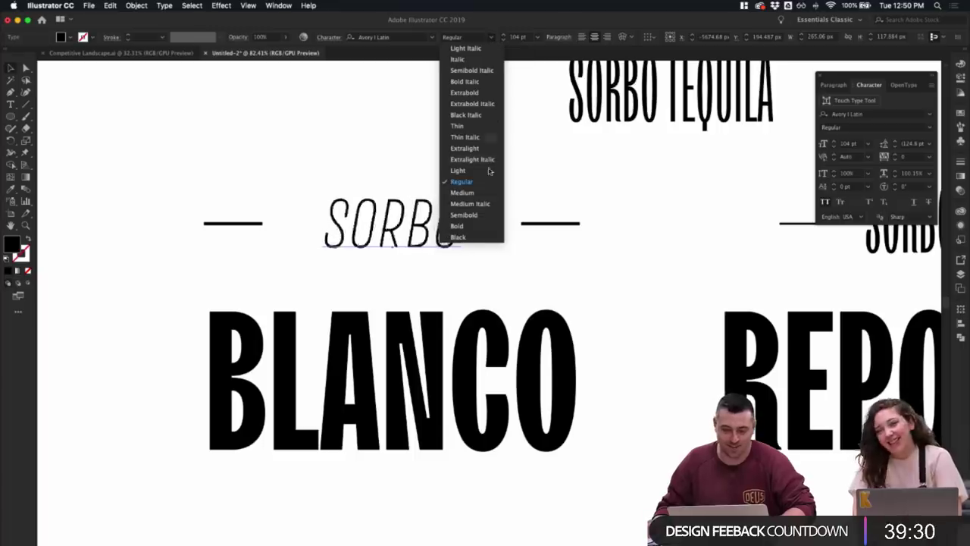
{"action": "left_click", "coordinate": [481, 192]}
{"action": "left_click", "coordinate": [481, 195]}
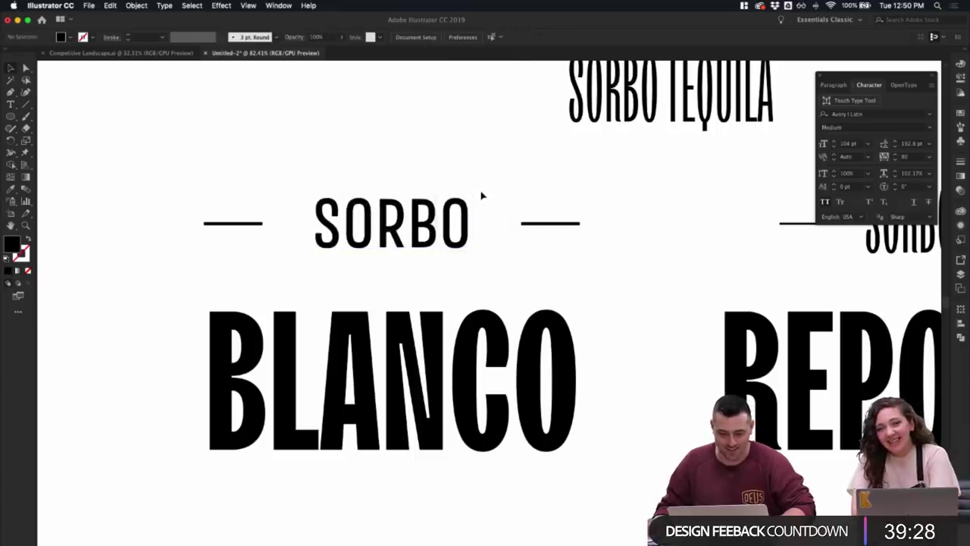
- Examine the weight and spacing of SORBO and its flanking lines above BLANCO at several magnifications
{"action": "left_click", "coordinate": [463, 260]}
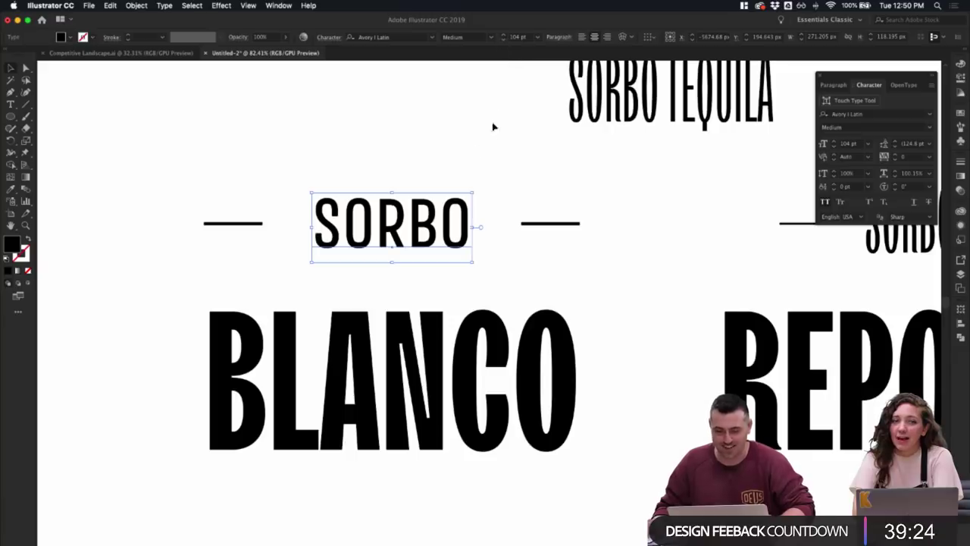
{"action": "left_click", "coordinate": [490, 136]}
{"action": "scroll", "coordinate": [490, 138], "scroll_direction": "down", "scroll_amount": 2}
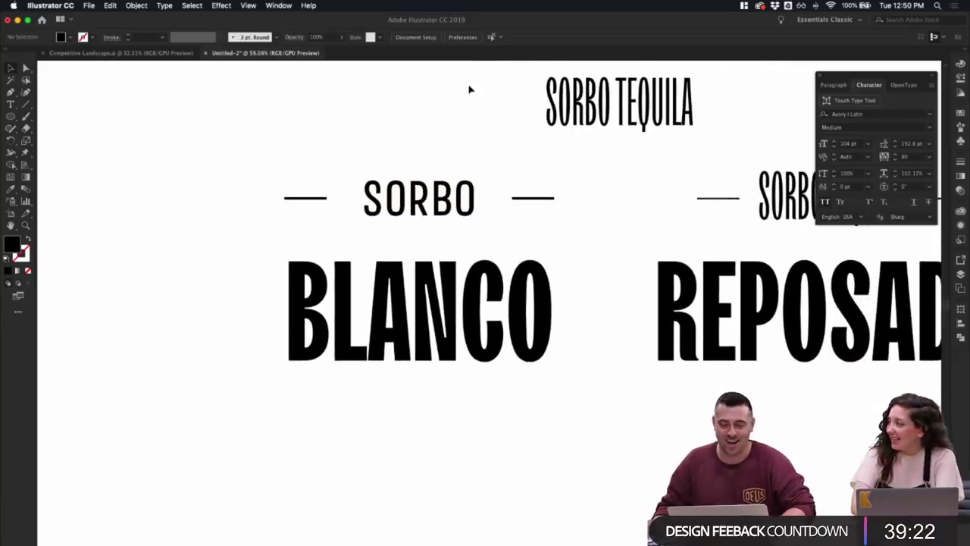
{"action": "left_click_drag", "start_coordinate": [261, 147], "coordinate": [584, 354]}
{"action": "left_click", "coordinate": [587, 352]}
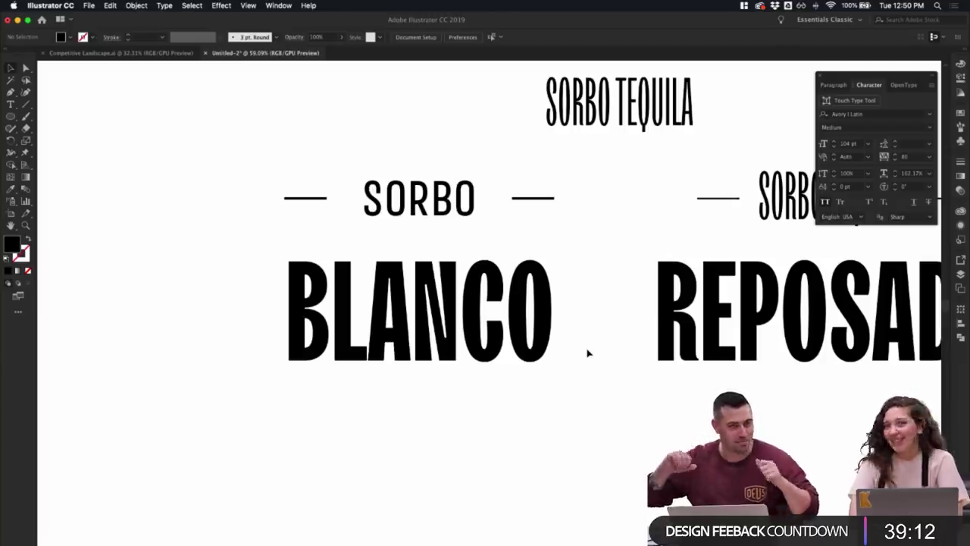
{"action": "scroll", "coordinate": [596, 350], "scroll_direction": "down", "scroll_amount": 2}
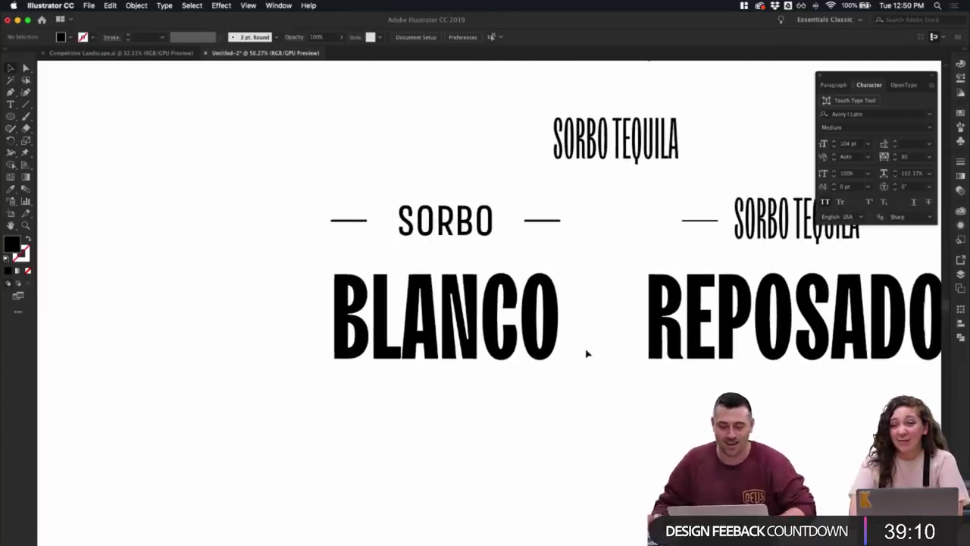
{"action": "left_click_drag", "start_coordinate": [576, 364], "coordinate": [322, 217]}
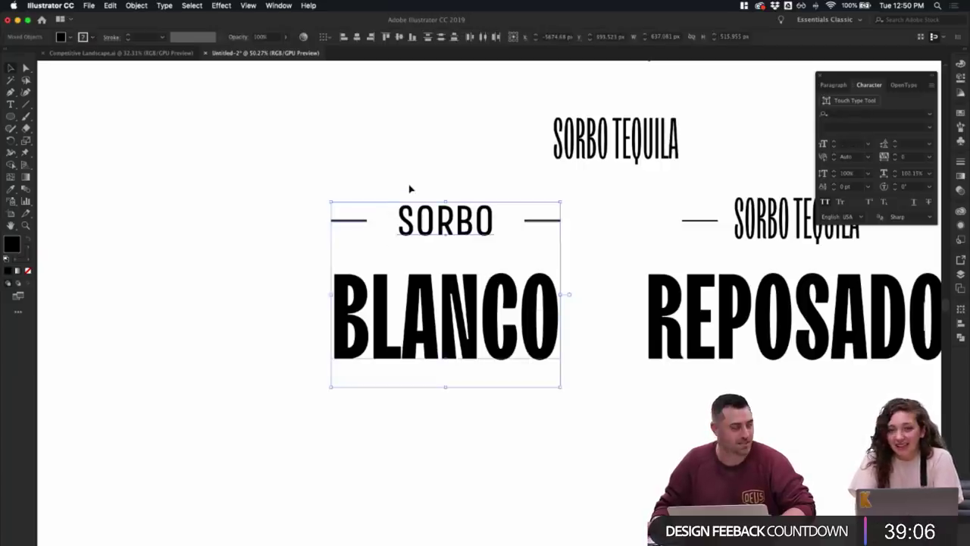
{"action": "scroll", "coordinate": [409, 188], "scroll_direction": "down", "scroll_amount": 2}
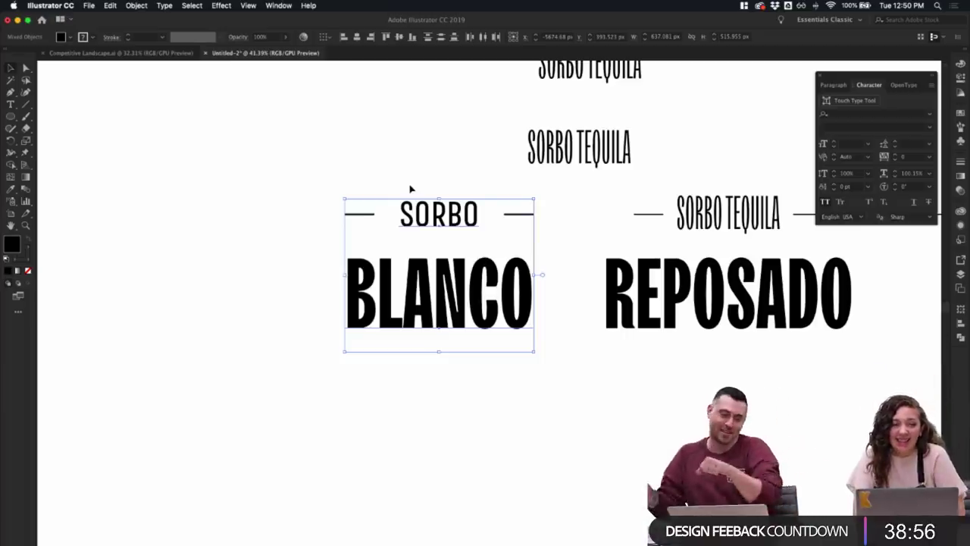
{"action": "left_click", "coordinate": [353, 187]}
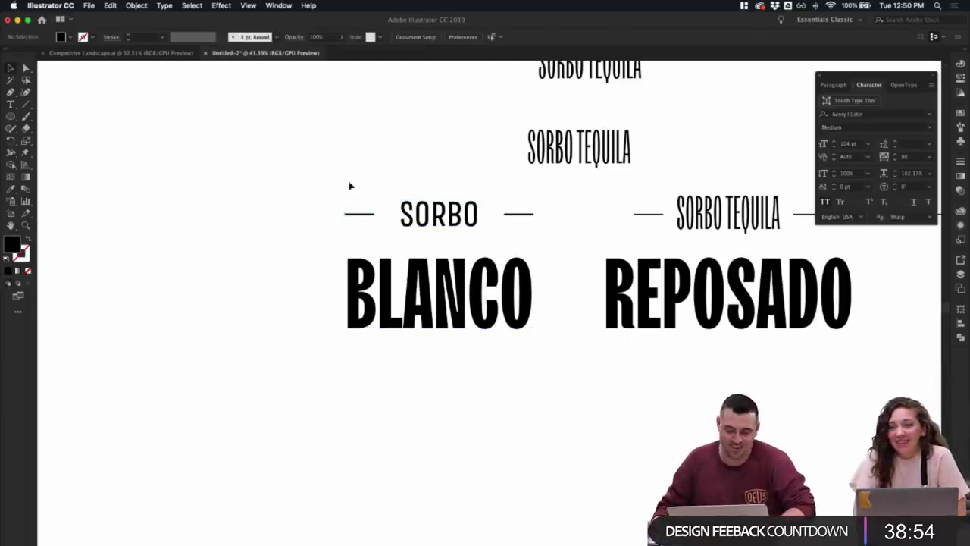
{"action": "left_click", "coordinate": [368, 215]}
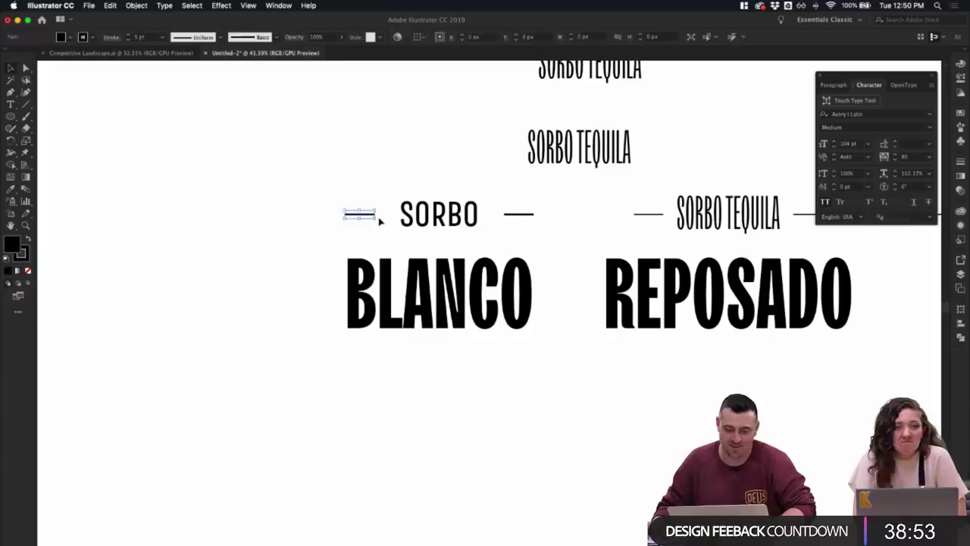
{"action": "left_click", "coordinate": [553, 235]}
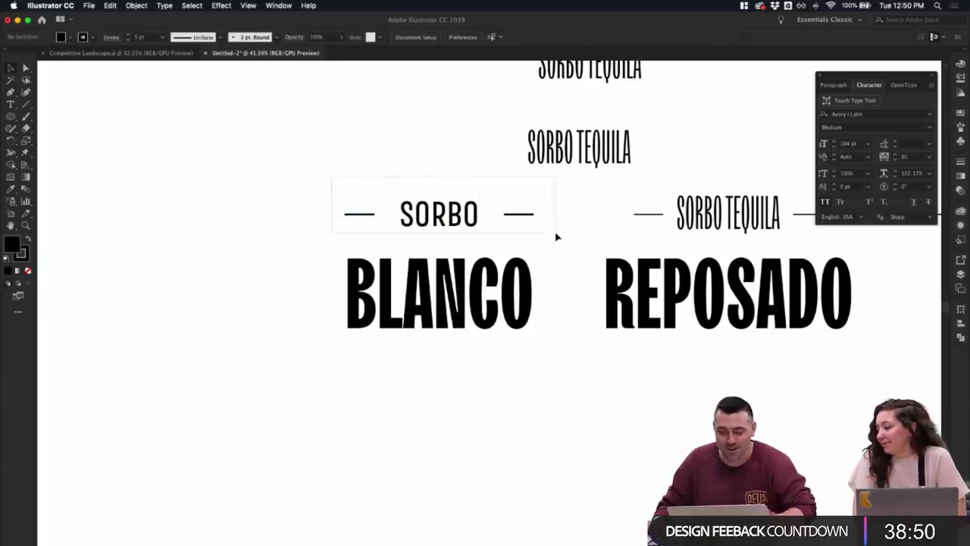
{"action": "scroll", "coordinate": [572, 251], "scroll_direction": "up", "scroll_amount": 3}
{"action": "left_click", "coordinate": [398, 219]}
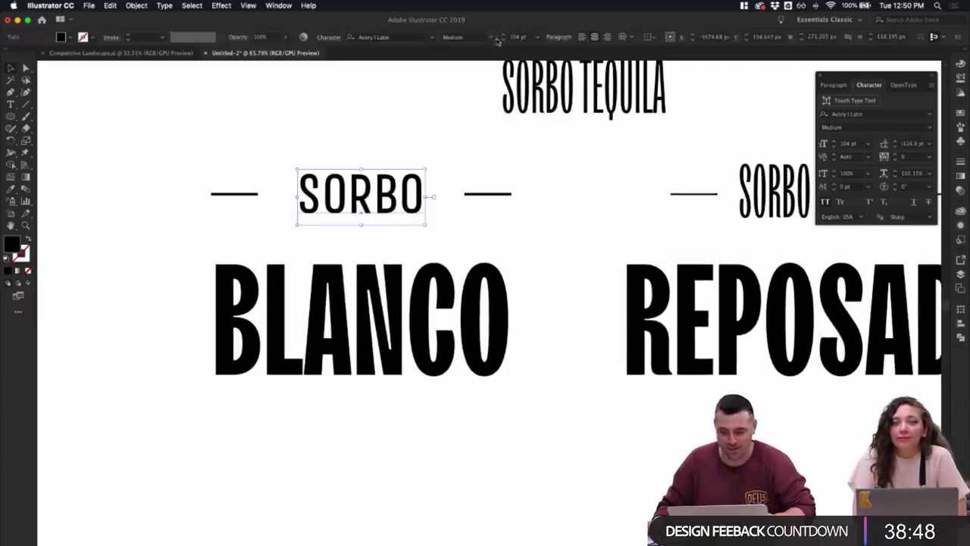
{"action": "left_click", "coordinate": [464, 156]}
{"action": "scroll", "coordinate": [324, 150], "scroll_direction": "down", "scroll_amount": 2}
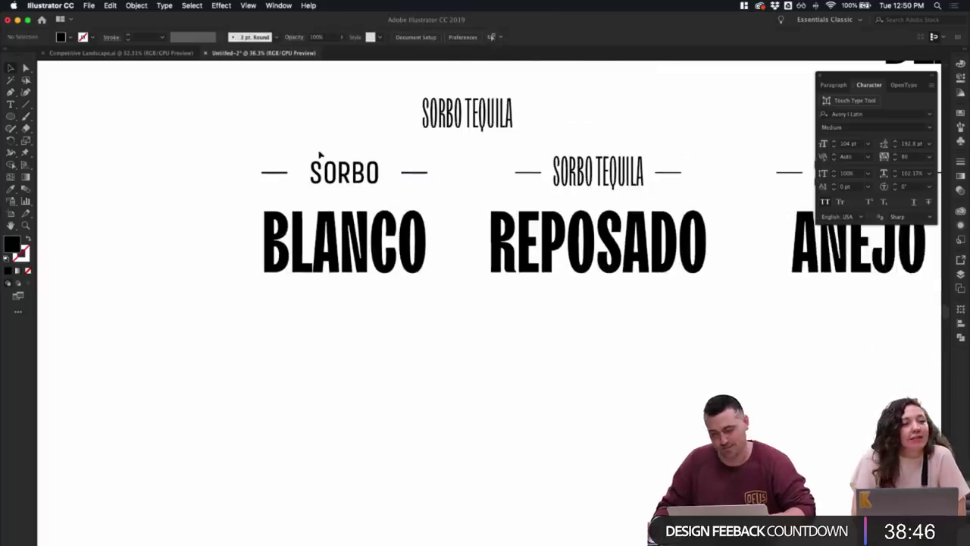
- Duplicate SORBO from the BLANCO lockup into the empty area up and to the left of the lockup
{"action": "scroll", "coordinate": [450, 205], "scroll_direction": "down", "scroll_amount": 3}
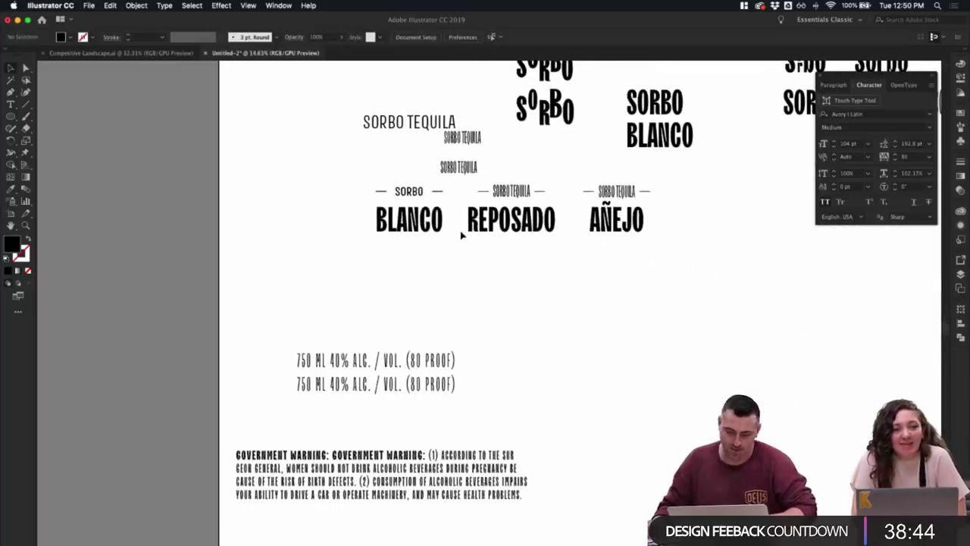
{"action": "left_click", "coordinate": [409, 191]}
{"action": "left_click_drag", "start_coordinate": [409, 191], "coordinate": [350, 160]}
{"action": "scroll", "coordinate": [391, 170], "scroll_direction": "up", "scroll_amount": 3}
{"action": "left_click_drag", "start_coordinate": [366, 201], "coordinate": [273, 158]}
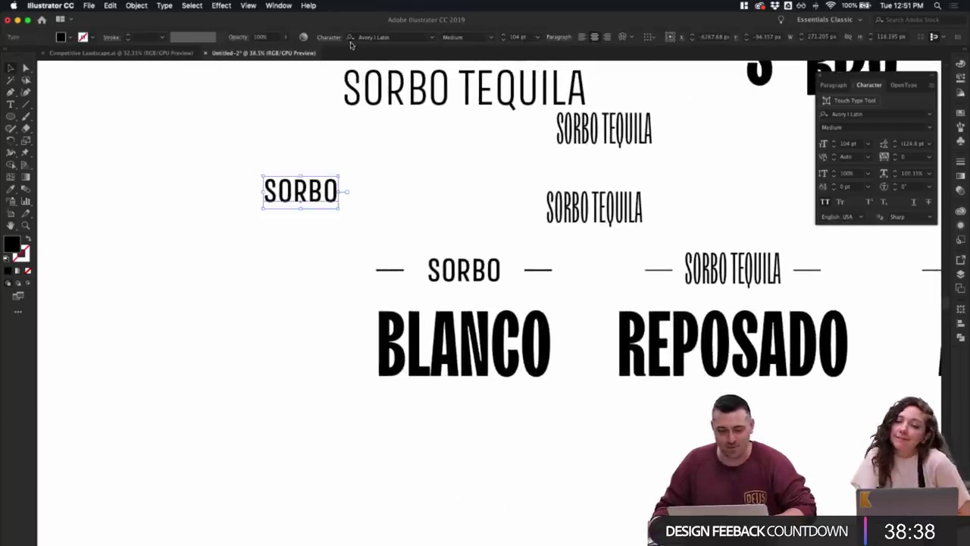
- Browse the Adobe Fonts library with the loose SORBO copy as sample text and activate Atrament
{"action": "left_click", "coordinate": [430, 37]}
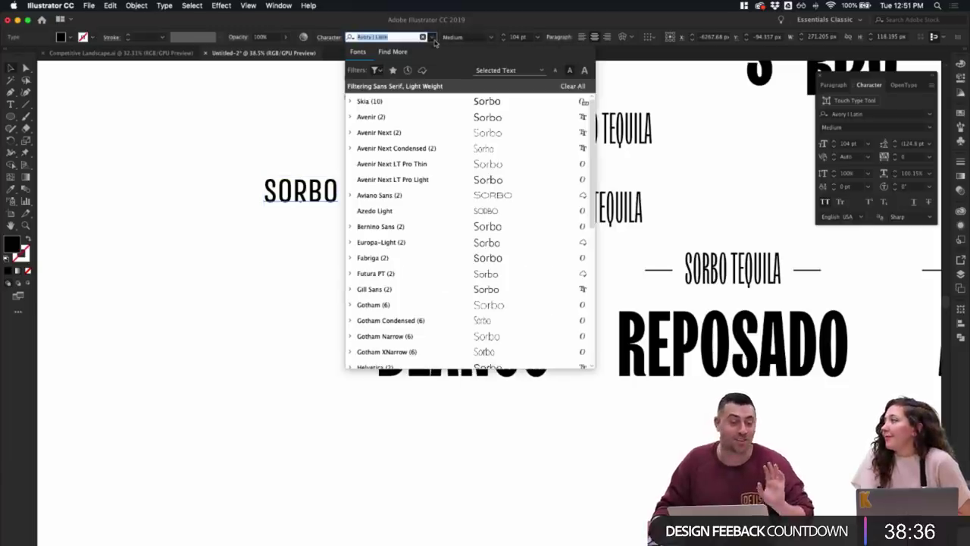
{"action": "left_click", "coordinate": [394, 53]}
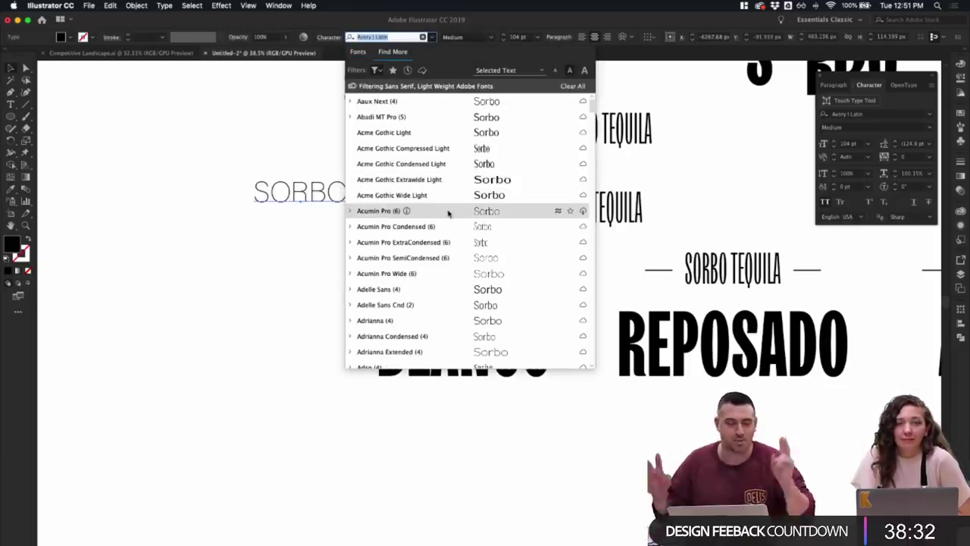
{"action": "scroll", "coordinate": [448, 218], "scroll_direction": "down", "scroll_amount": 10}
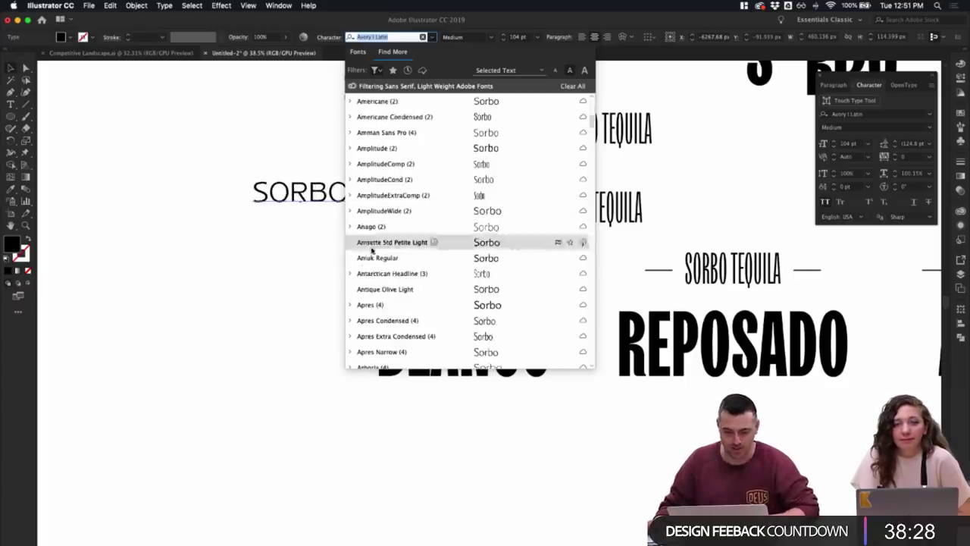
{"action": "scroll", "coordinate": [369, 241], "scroll_direction": "down", "scroll_amount": 5}
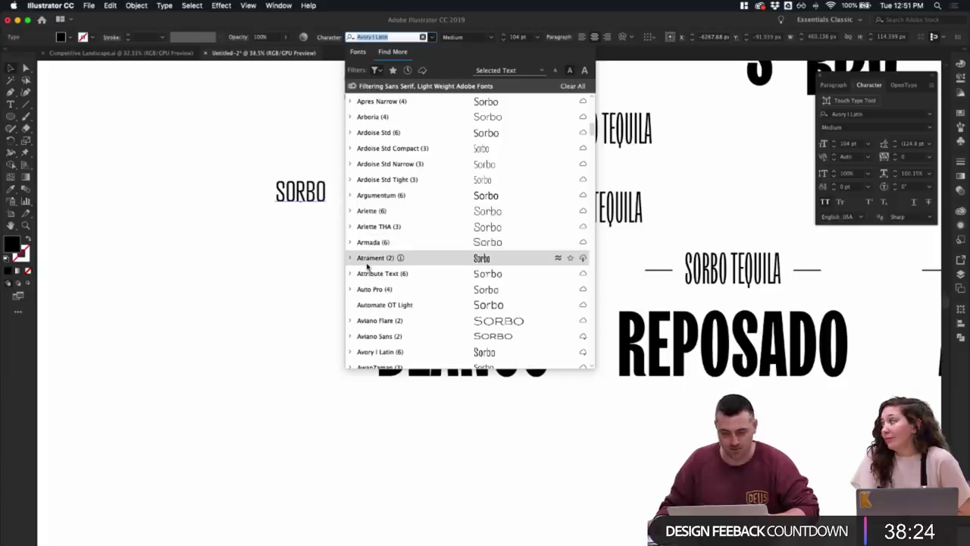
{"action": "left_click", "coordinate": [583, 258]}
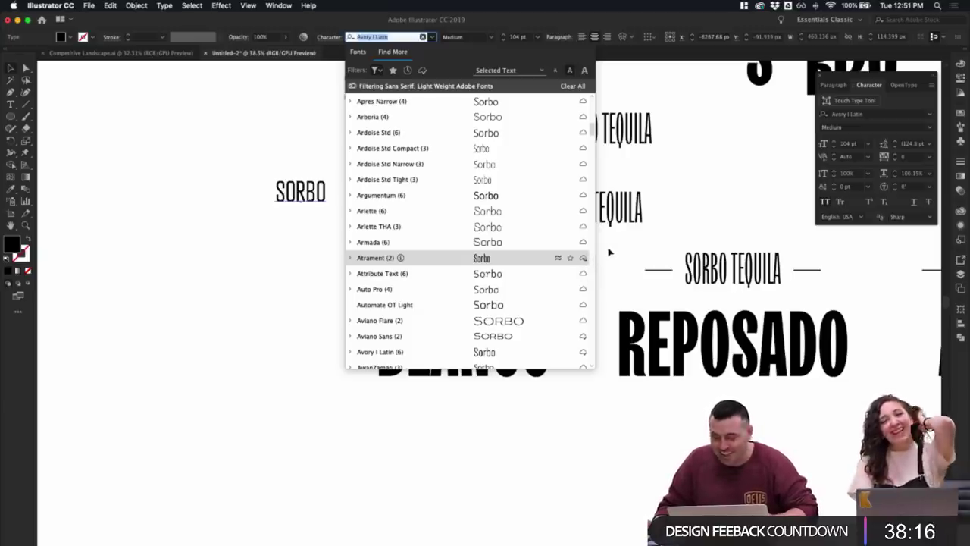
{"action": "left_click", "coordinate": [388, 212]}
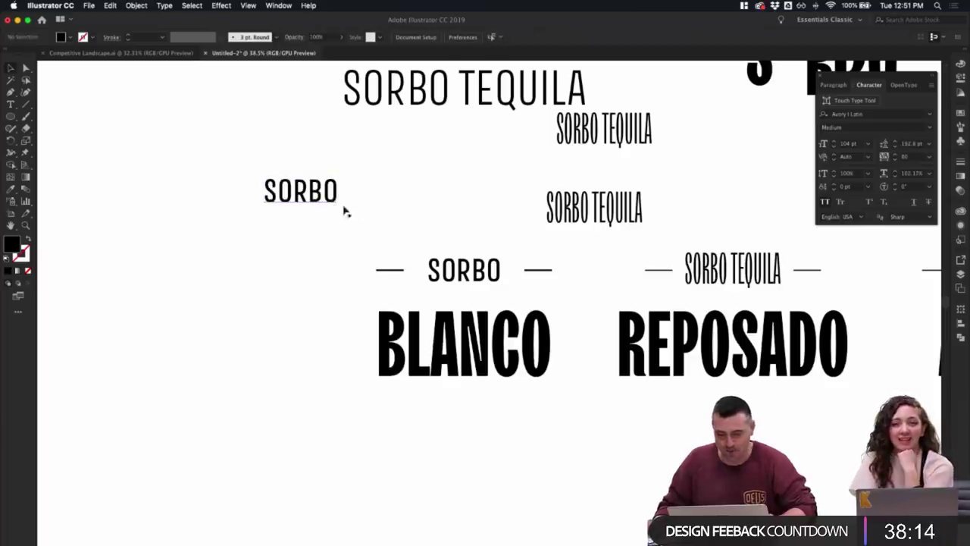
- Place a second copy of the loose SORBO to its right and set the original's font size to 103 pt
{"action": "left_click_drag", "start_coordinate": [343, 207], "coordinate": [445, 207]}
{"action": "left_click", "coordinate": [325, 192]}
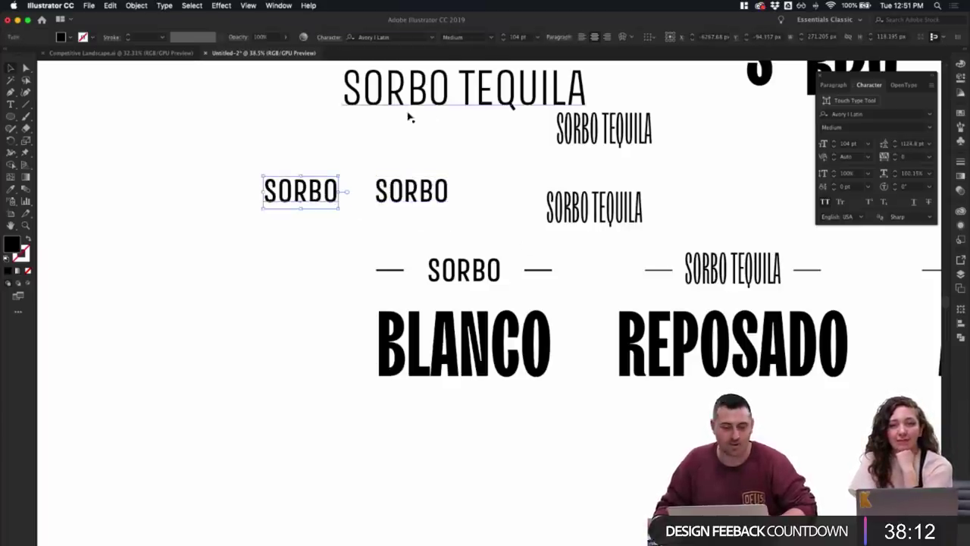
{"action": "left_click", "coordinate": [501, 40]}
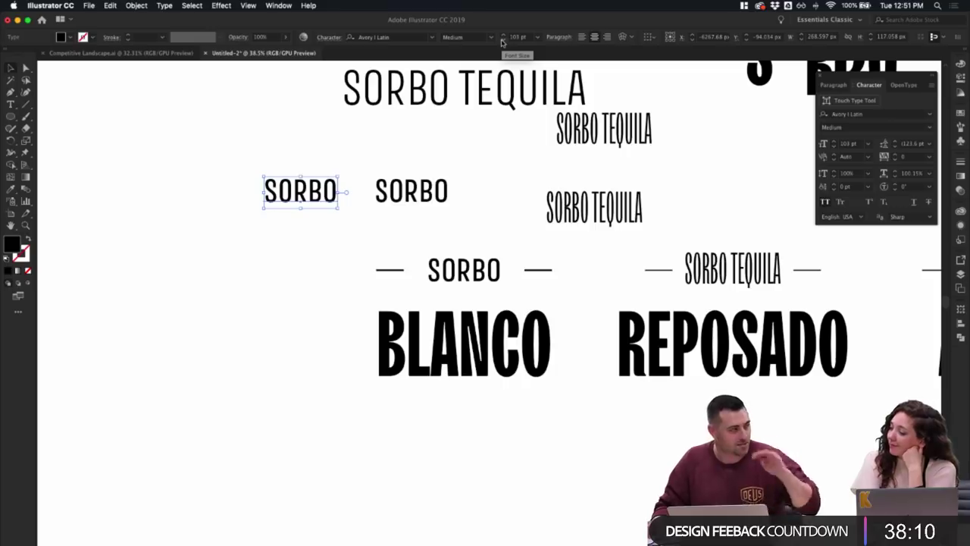
{"action": "left_click", "coordinate": [372, 138]}
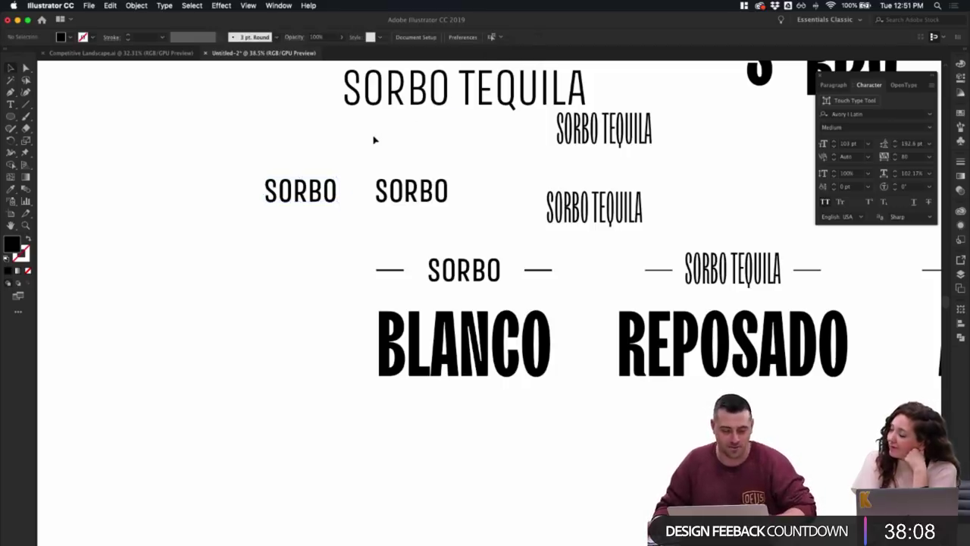
- Compare the two loose SORBO copies with the SORBO in the BLANCO lockup
{"action": "scroll", "coordinate": [372, 138], "scroll_direction": "up", "scroll_amount": 3}
{"action": "left_click", "coordinate": [512, 227]}
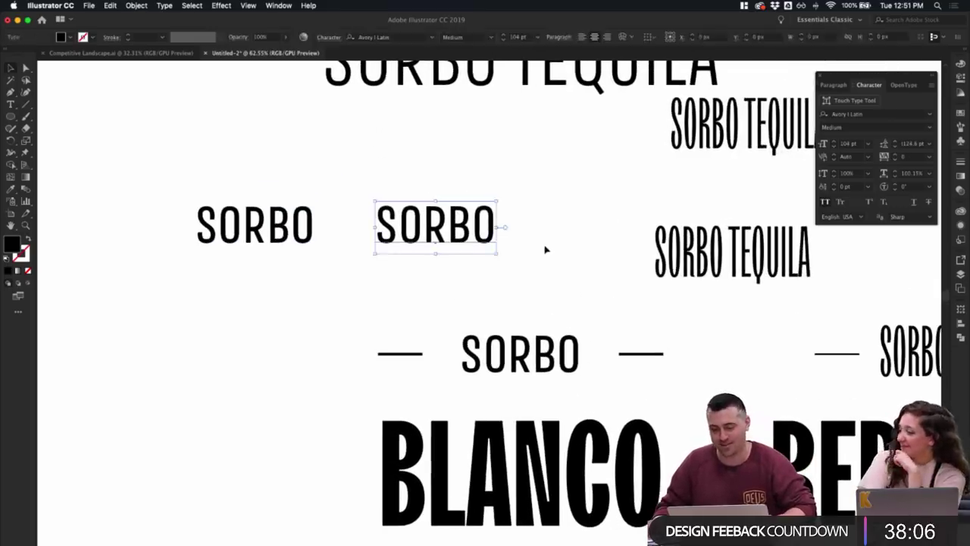
{"action": "left_click", "coordinate": [426, 303]}
{"action": "scroll", "coordinate": [429, 302], "scroll_direction": "down", "scroll_amount": 3}
{"action": "scroll", "coordinate": [428, 302], "scroll_direction": "up", "scroll_amount": 2}
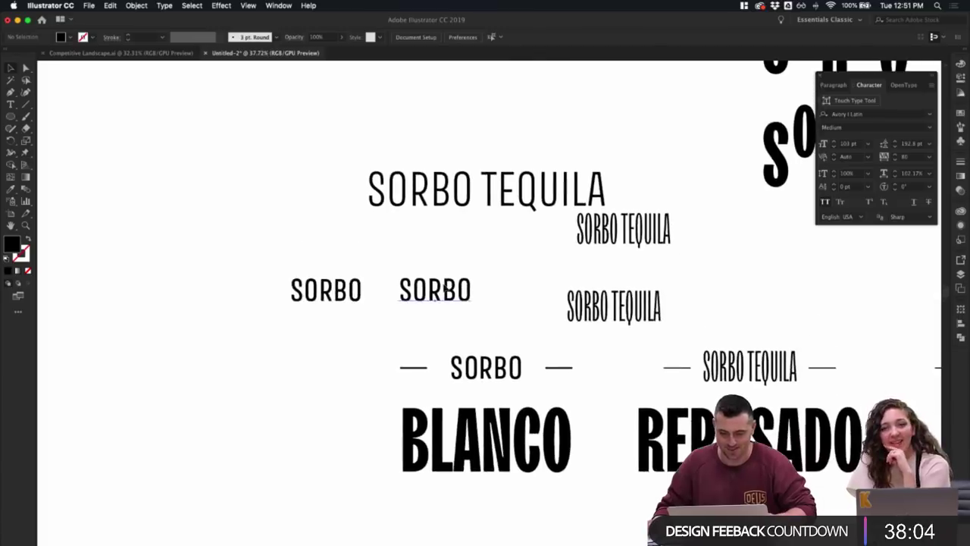
{"action": "scroll", "coordinate": [531, 338], "scroll_direction": "down", "scroll_amount": 3}
{"action": "scroll", "coordinate": [530, 338], "scroll_direction": "right", "scroll_amount": 1}
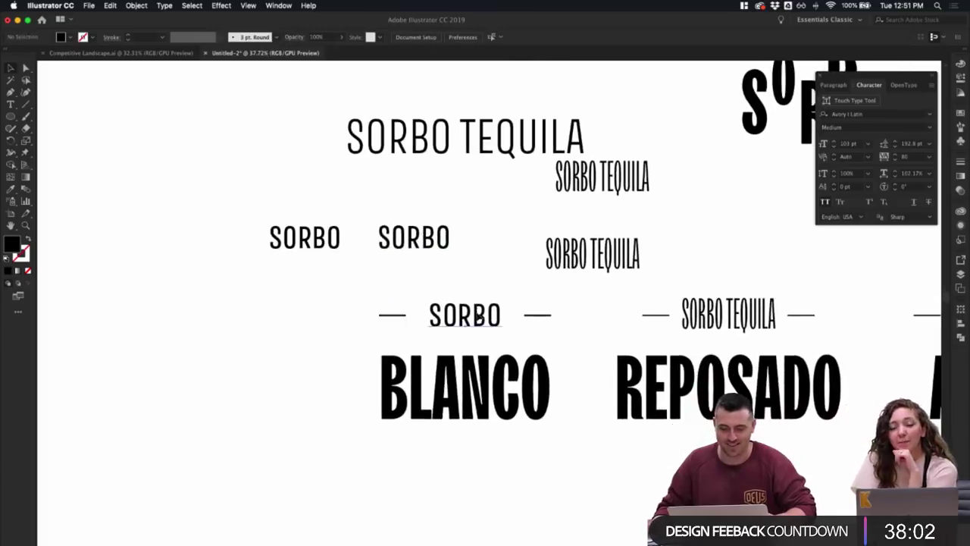
{"action": "left_click", "coordinate": [478, 318]}
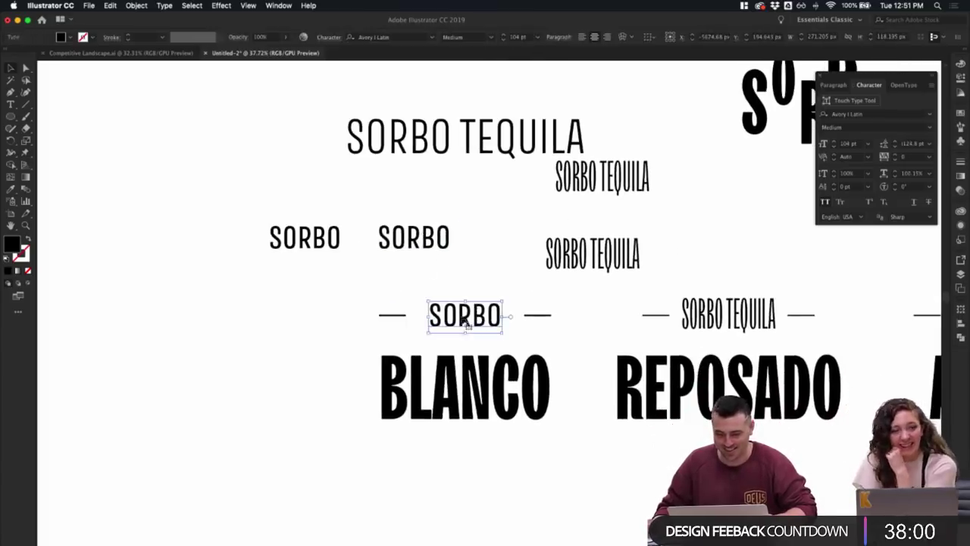
- Change the font of the right-hand loose SORBO copy to Aviano Sans Bold
{"action": "left_click", "coordinate": [430, 256]}
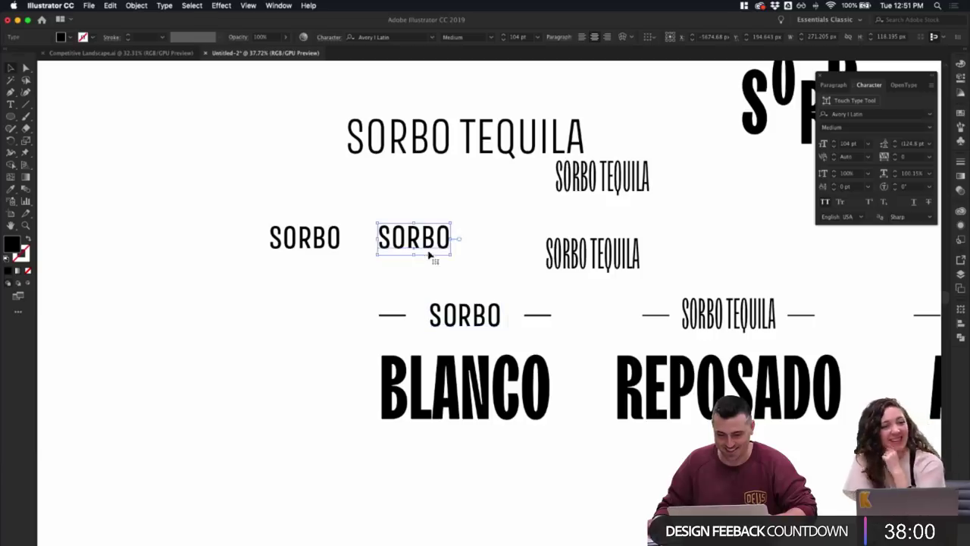
{"action": "left_click", "coordinate": [432, 38]}
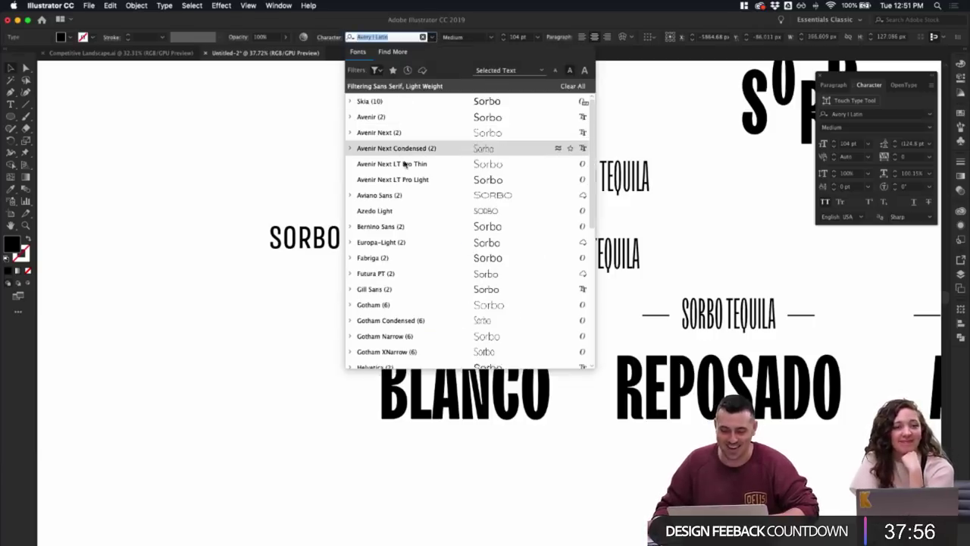
{"action": "left_click", "coordinate": [396, 195]}
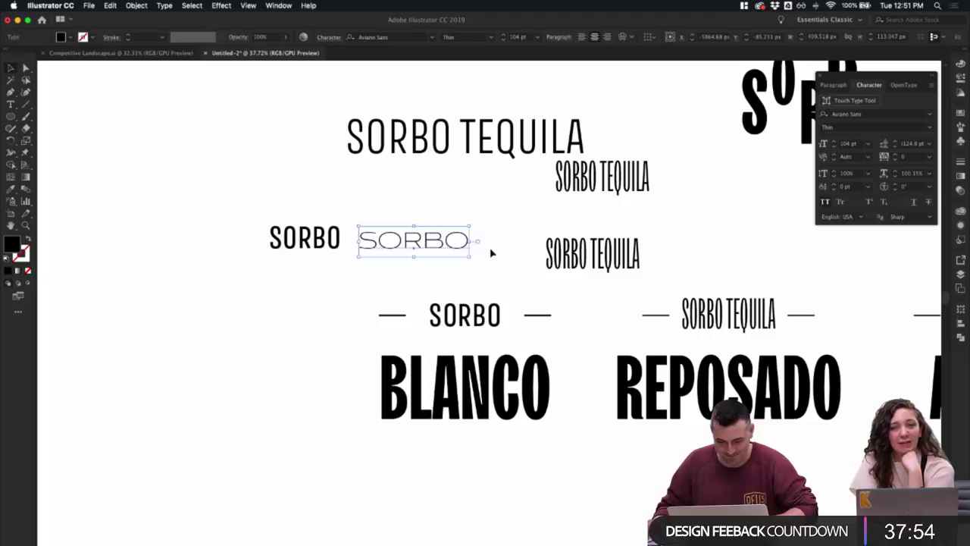
{"action": "left_click", "coordinate": [477, 37]}
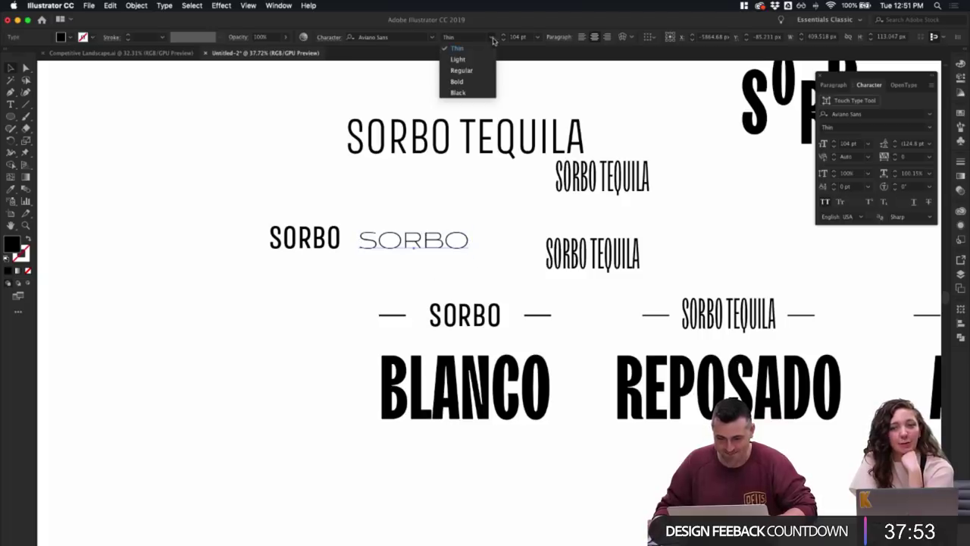
{"action": "left_click", "coordinate": [473, 84]}
{"action": "left_click", "coordinate": [485, 216]}
- Duplicate the Aviano Sans SORBO directly above itself
{"action": "scroll", "coordinate": [484, 216], "scroll_direction": "up", "scroll_amount": 5}
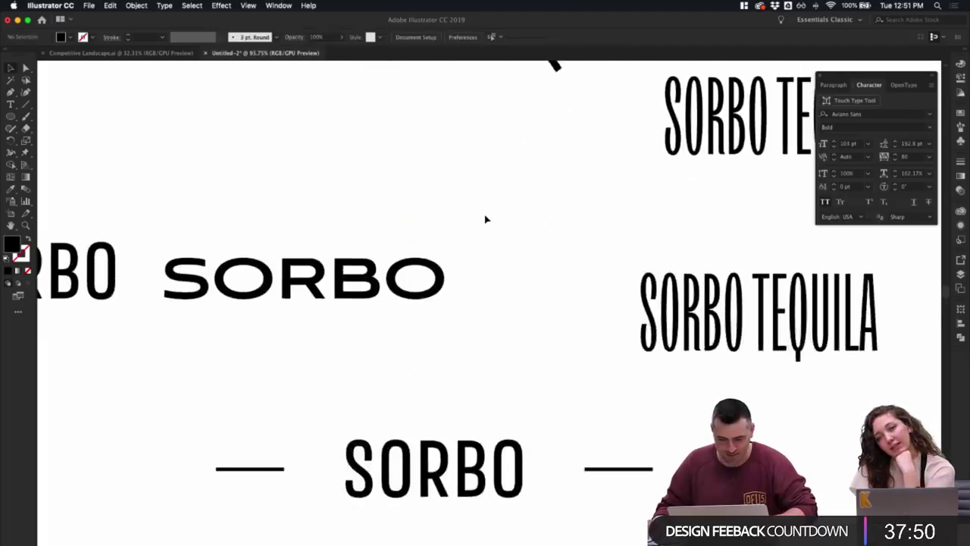
{"action": "scroll", "coordinate": [485, 216], "scroll_direction": "left", "scroll_amount": 1}
{"action": "left_click_drag", "start_coordinate": [474, 241], "coordinate": [479, 151]}
- Try to find another font for the upper Aviano Sans SORBO by searching the font list by name
{"action": "double_click", "coordinate": [474, 127]}
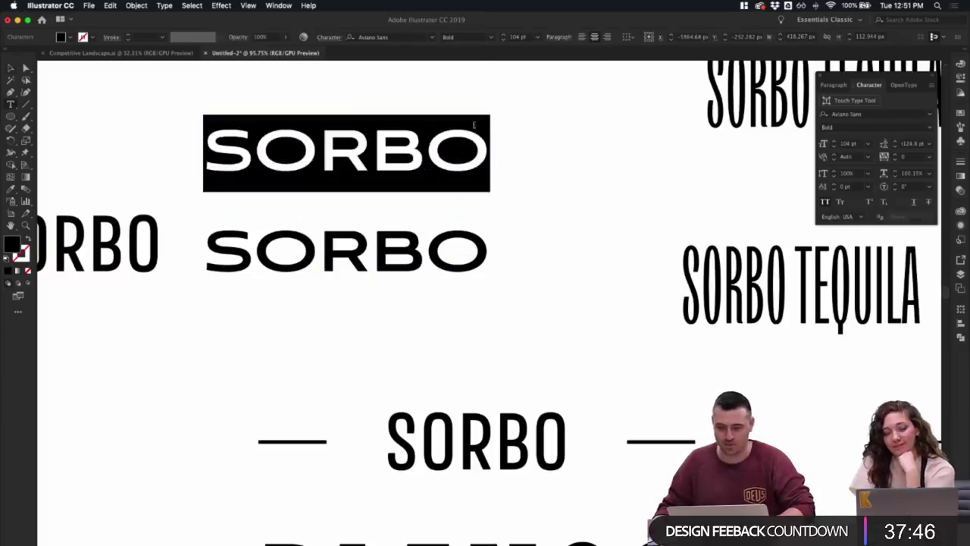
{"action": "left_click", "coordinate": [417, 37]}
{"action": "type", "text": "coo"}
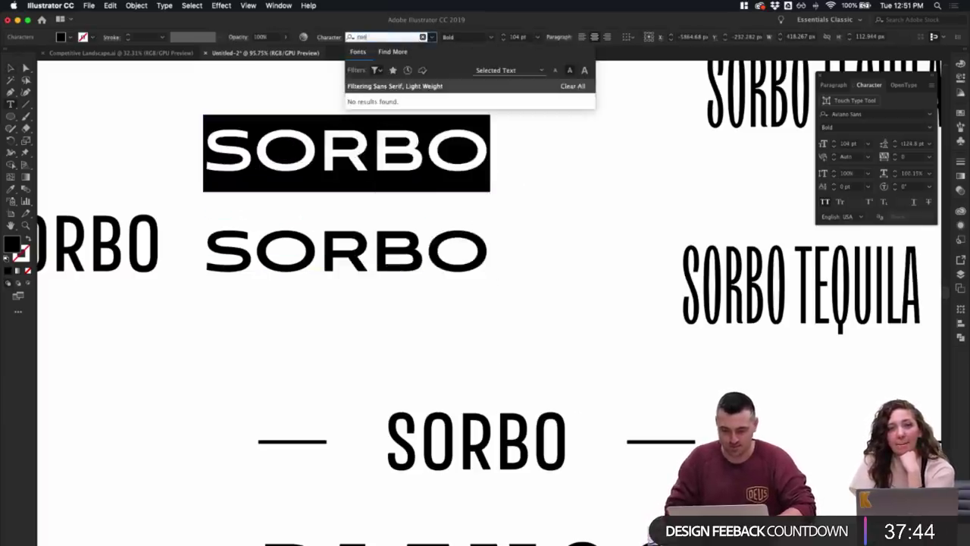
{"action": "key", "text": "BackSpace"}
{"action": "key", "text": "BackSpace"}
{"action": "key", "text": "BackSpace"}
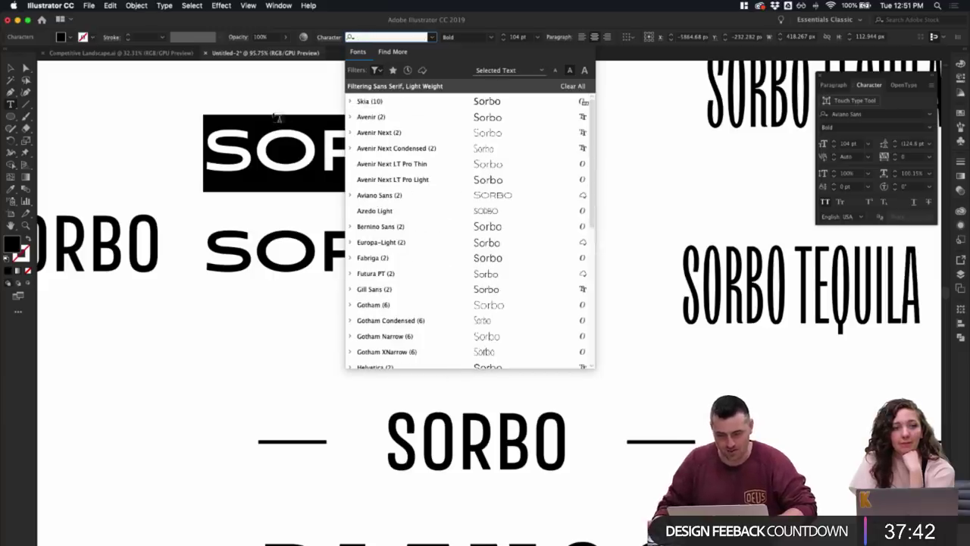
{"action": "type", "text": "bol"}
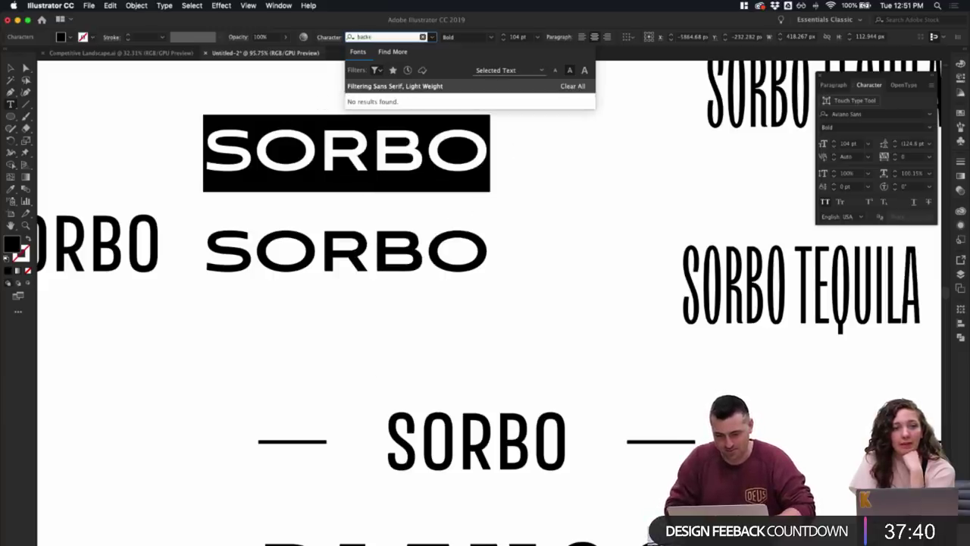
{"action": "key", "text": "BackSpace"}
{"action": "key", "text": "BackSpace"}
{"action": "key", "text": "BackSpace"}
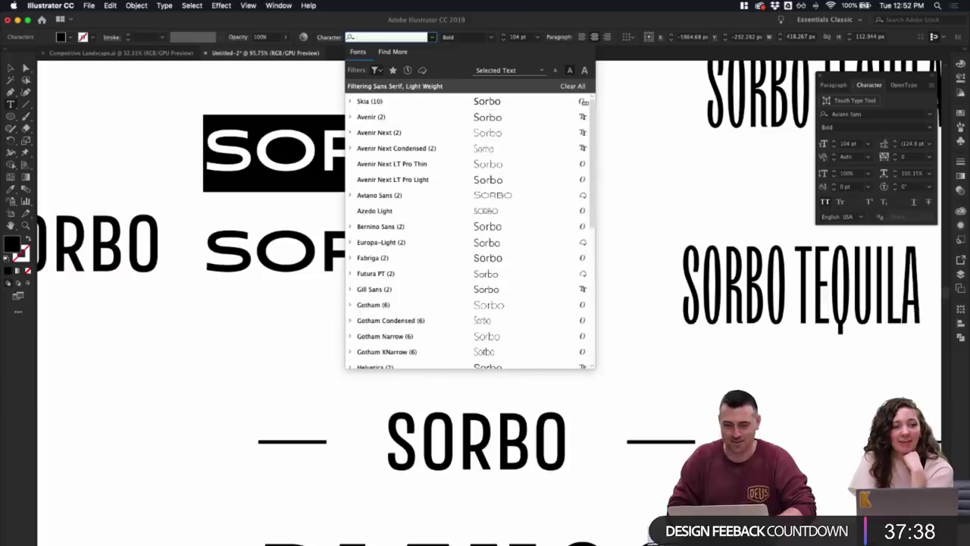
{"action": "left_click", "coordinate": [10, 67]}
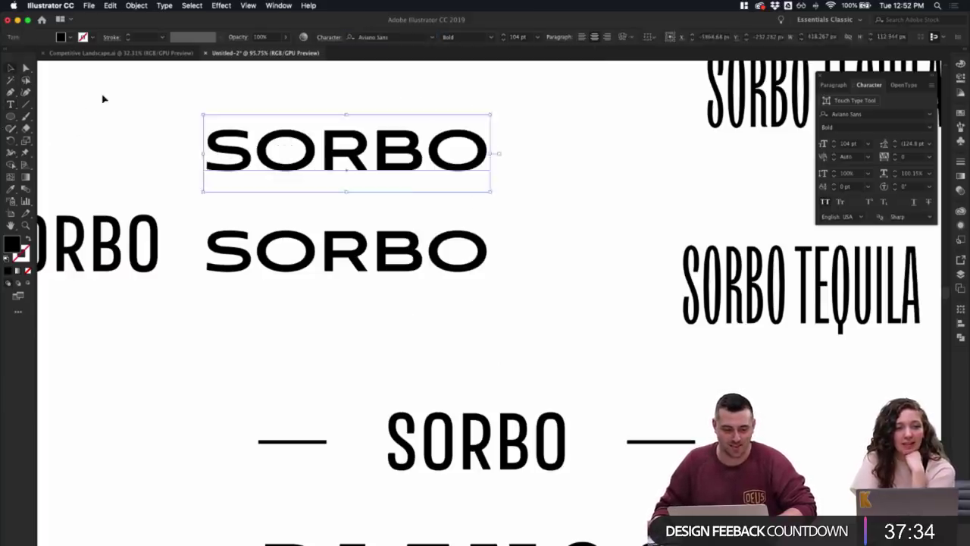
{"action": "left_click", "coordinate": [120, 101]}
{"action": "left_click", "coordinate": [463, 174]}
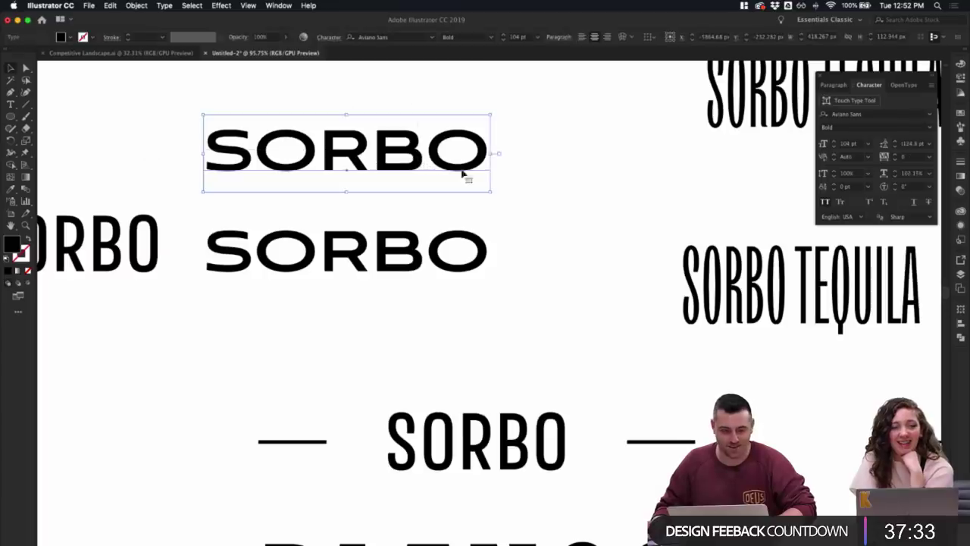
{"action": "left_click", "coordinate": [510, 173]}
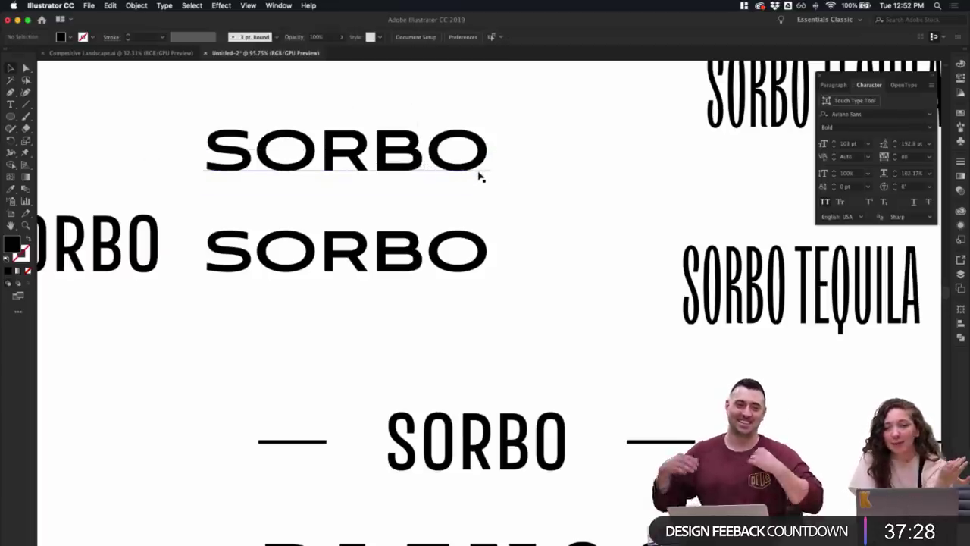
{"action": "scroll", "coordinate": [533, 192], "scroll_direction": "down", "scroll_amount": 3}
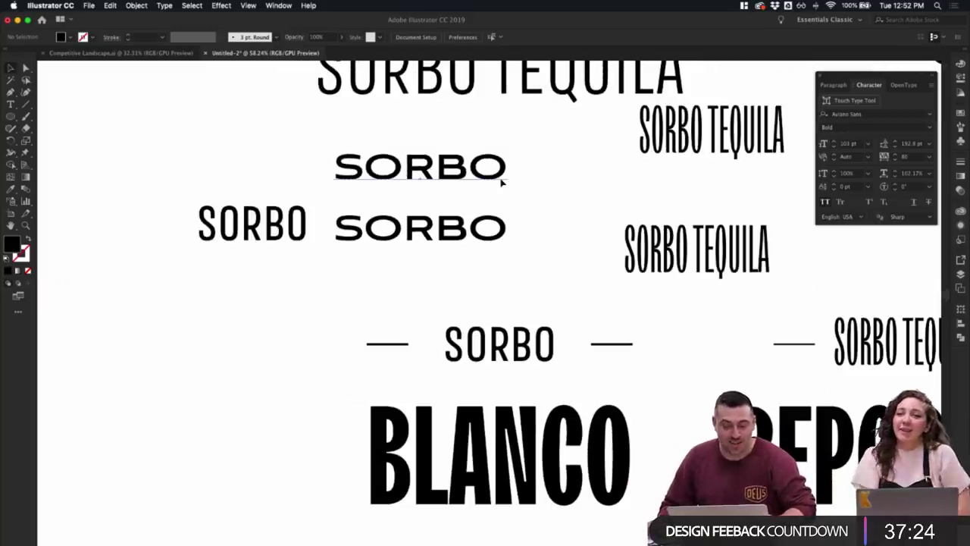
{"action": "left_click", "coordinate": [502, 183]}
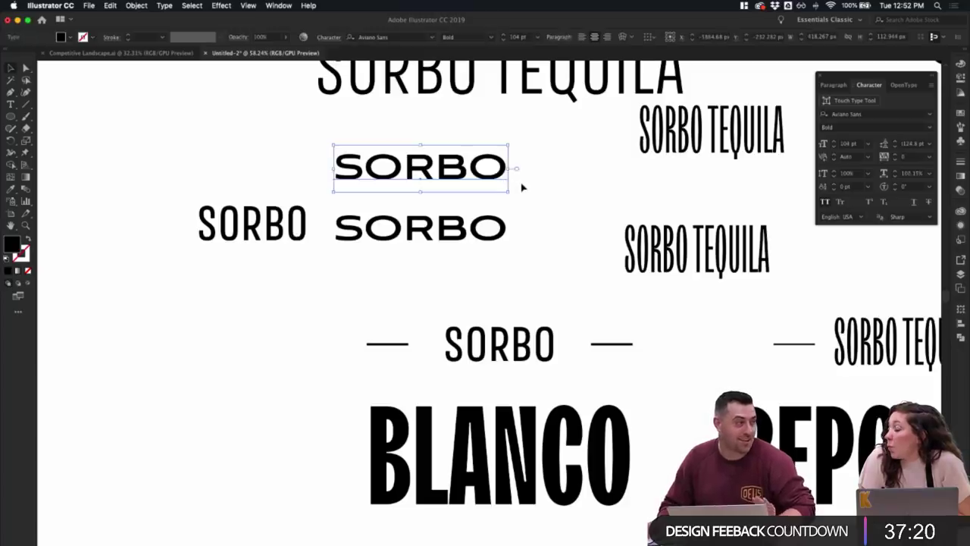
{"action": "left_click", "coordinate": [521, 187]}
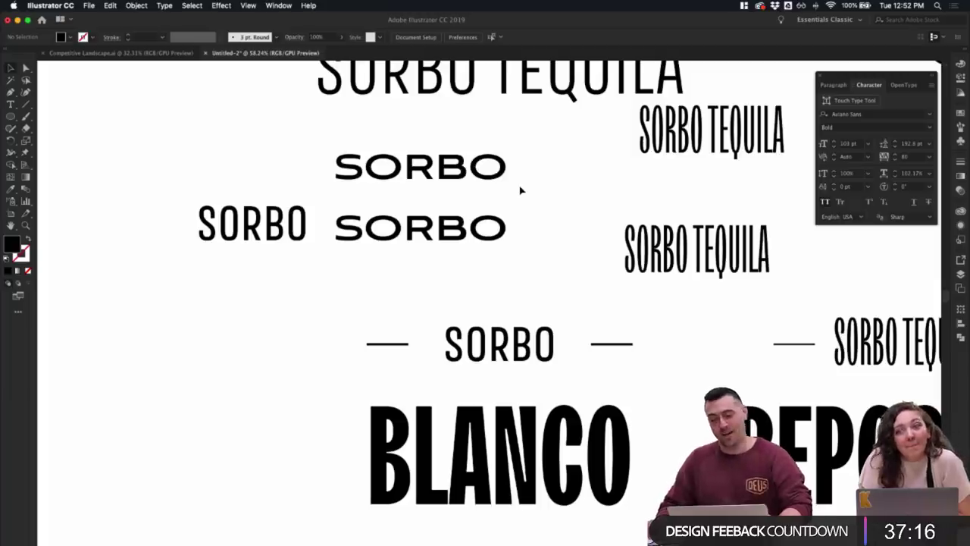
{"action": "left_click", "coordinate": [299, 162]}
{"action": "left_click", "coordinate": [326, 139]}
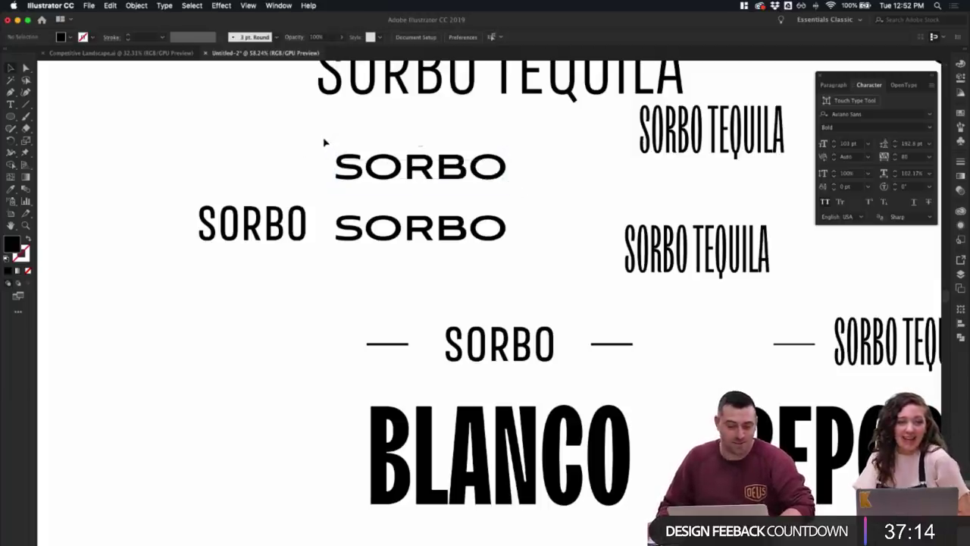
{"action": "left_click", "coordinate": [493, 180]}
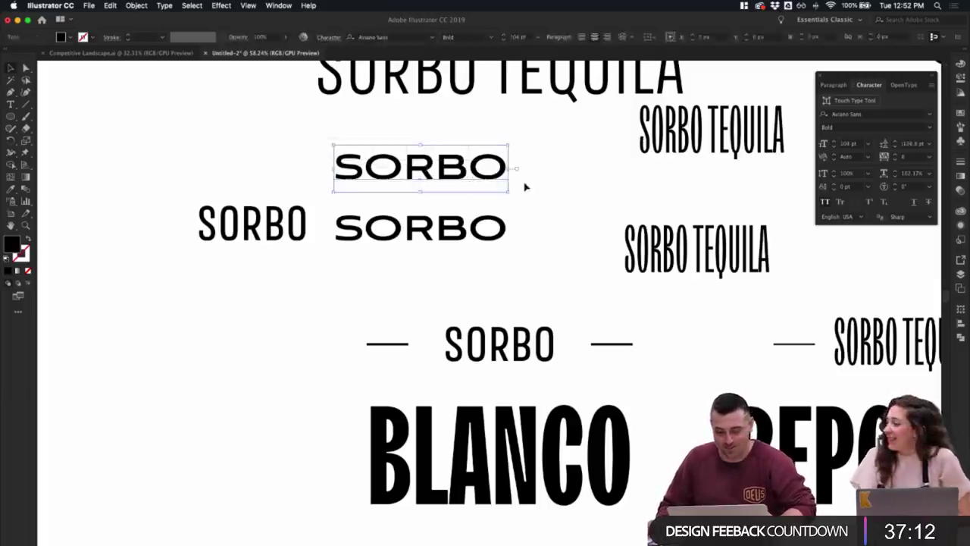
{"action": "left_click", "coordinate": [524, 186]}
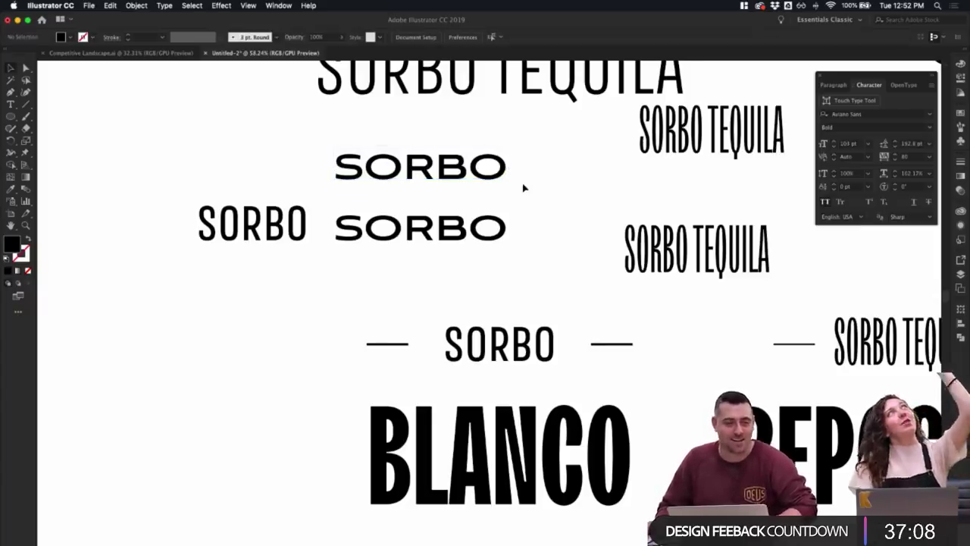
{"action": "scroll", "coordinate": [523, 187], "scroll_direction": "down", "scroll_amount": 1}
{"action": "left_click", "coordinate": [331, 162]}
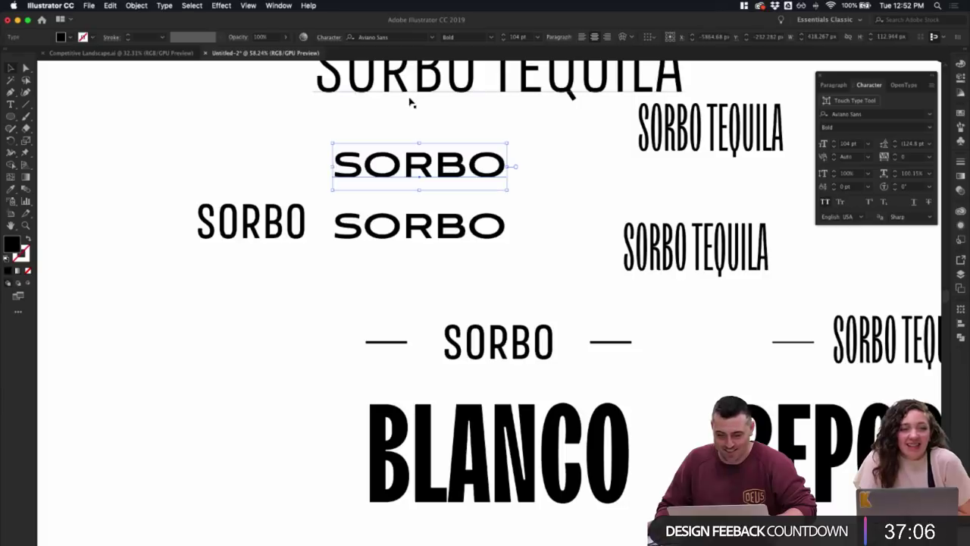
{"action": "left_click", "coordinate": [541, 152]}
{"action": "scroll", "coordinate": [540, 150], "scroll_direction": "up", "scroll_amount": 2}
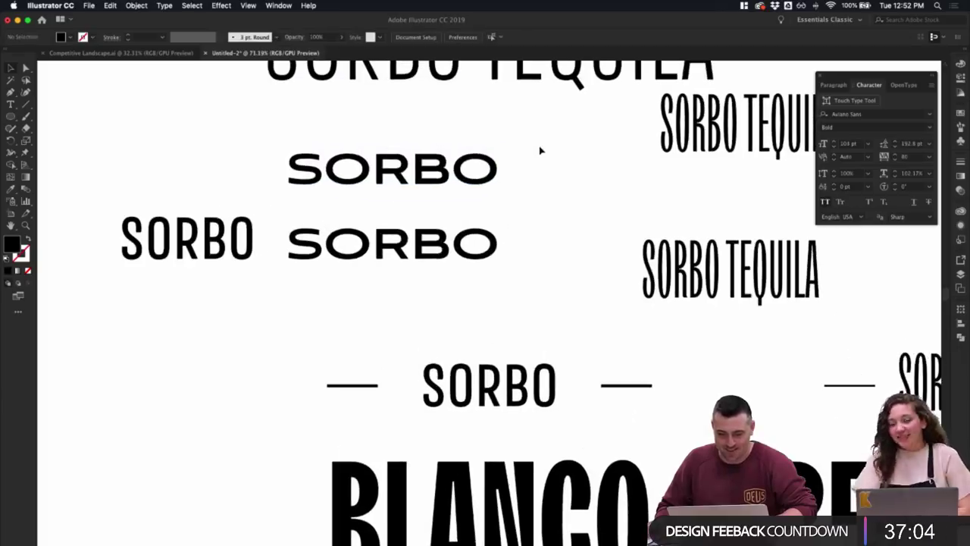
{"action": "left_click", "coordinate": [488, 174]}
{"action": "left_click", "coordinate": [514, 191]}
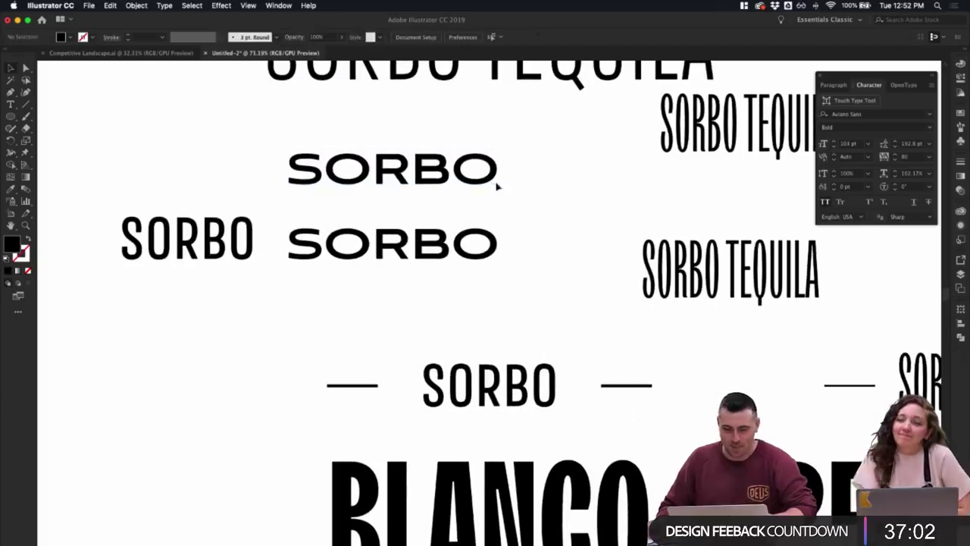
{"action": "left_click", "coordinate": [496, 185]}
{"action": "left_click", "coordinate": [434, 38]}
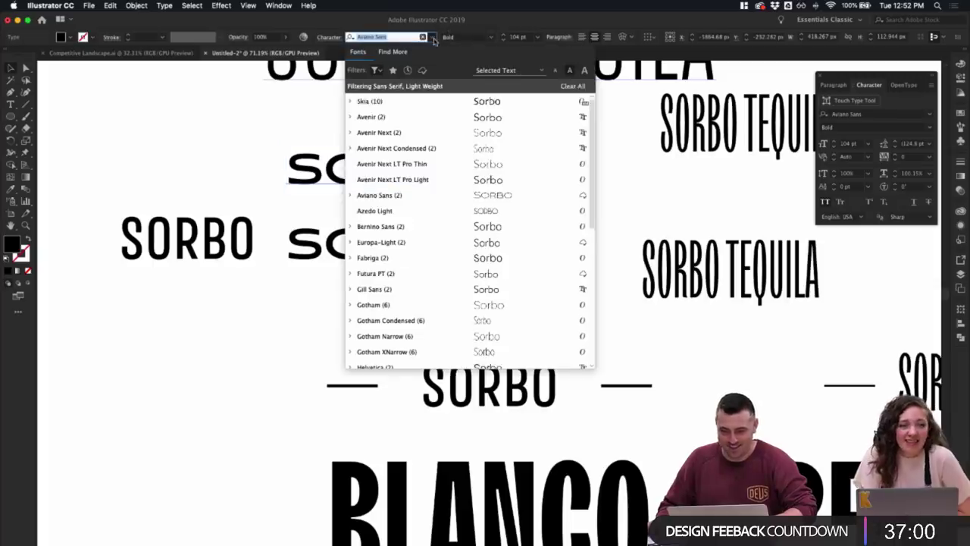
{"action": "left_click", "coordinate": [626, 162]}
- Duplicate the BLANCO wordmark directly below the original in the BLANCO lockup
{"action": "scroll", "coordinate": [606, 210], "scroll_direction": "down", "scroll_amount": 3}
{"action": "scroll", "coordinate": [630, 220], "scroll_direction": "down", "scroll_amount": 2}
{"action": "scroll", "coordinate": [644, 356], "scroll_direction": "down", "scroll_amount": 2}
{"action": "scroll", "coordinate": [642, 362], "scroll_direction": "down", "scroll_amount": 1}
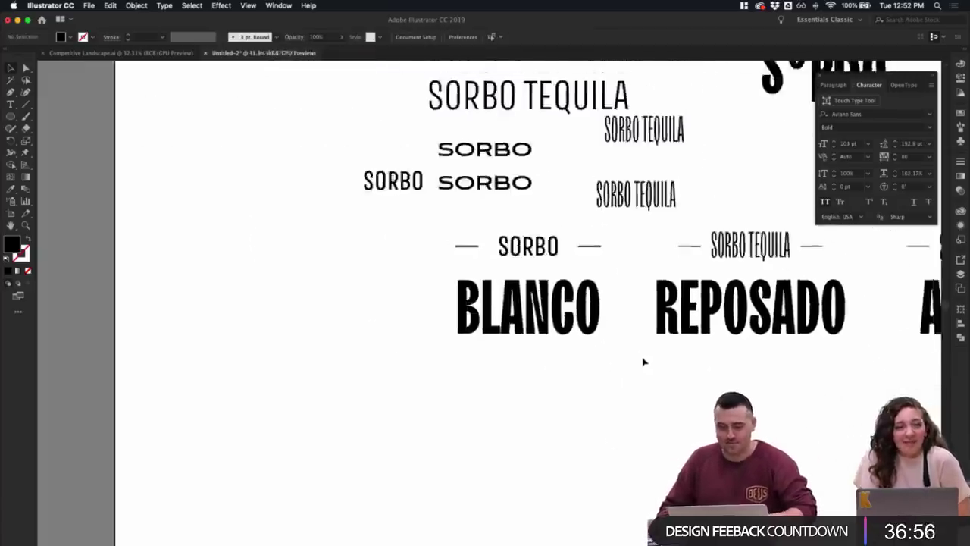
{"action": "left_click", "coordinate": [555, 257]}
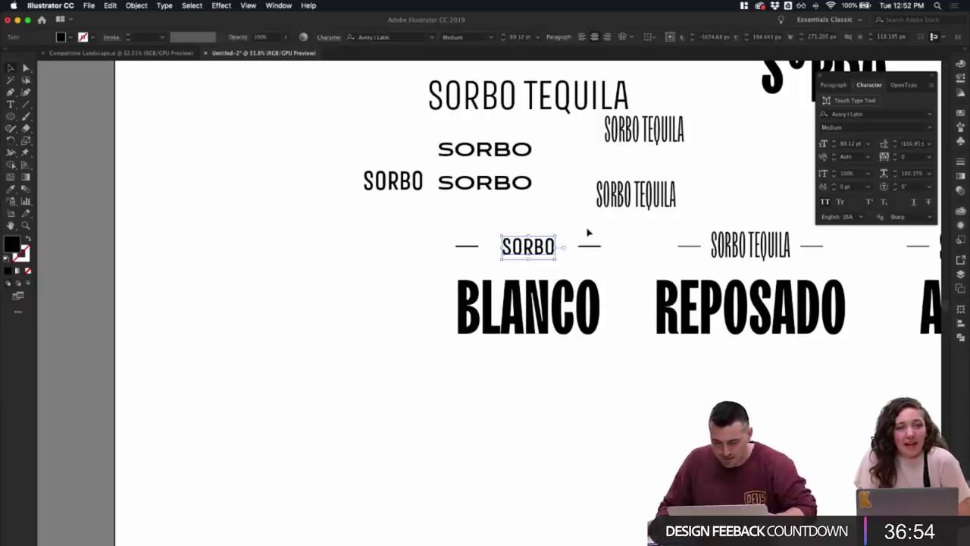
{"action": "left_click", "coordinate": [588, 233]}
{"action": "left_click", "coordinate": [444, 297]}
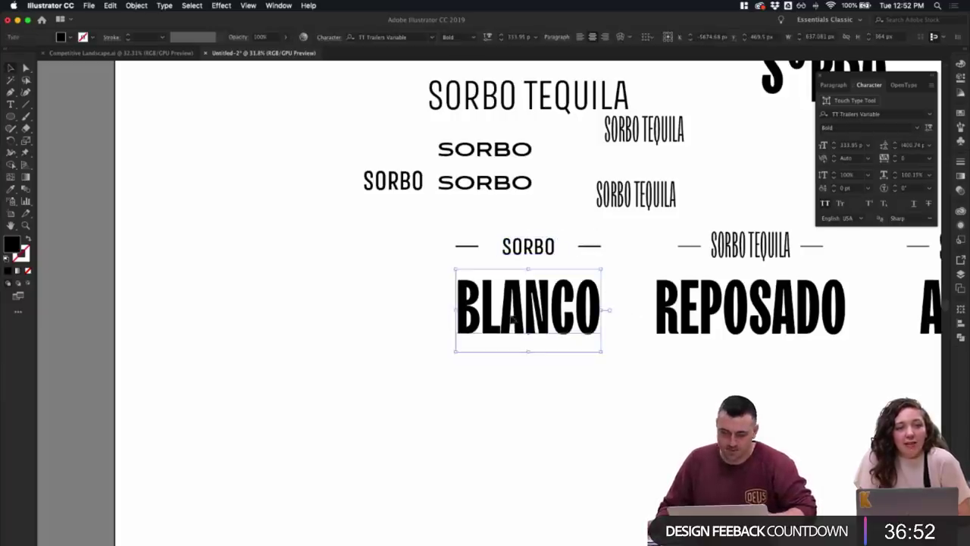
{"action": "left_click_drag", "start_coordinate": [530, 311], "coordinate": [531, 391]}
{"action": "left_click", "coordinate": [655, 432]}
{"action": "scroll", "coordinate": [654, 423], "scroll_direction": "up", "scroll_amount": 4}
{"action": "scroll", "coordinate": [624, 408], "scroll_direction": "down", "scroll_amount": 2}
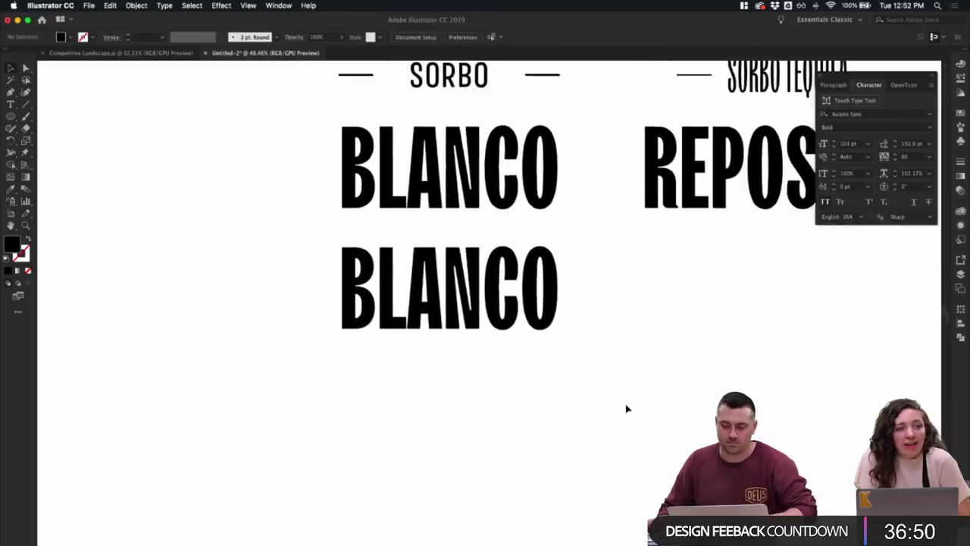
- Move the BLANCO copy down, leaving open space between it and the original lockup
{"action": "scroll", "coordinate": [626, 409], "scroll_direction": "down", "scroll_amount": 3}
{"action": "left_click", "coordinate": [423, 159]}
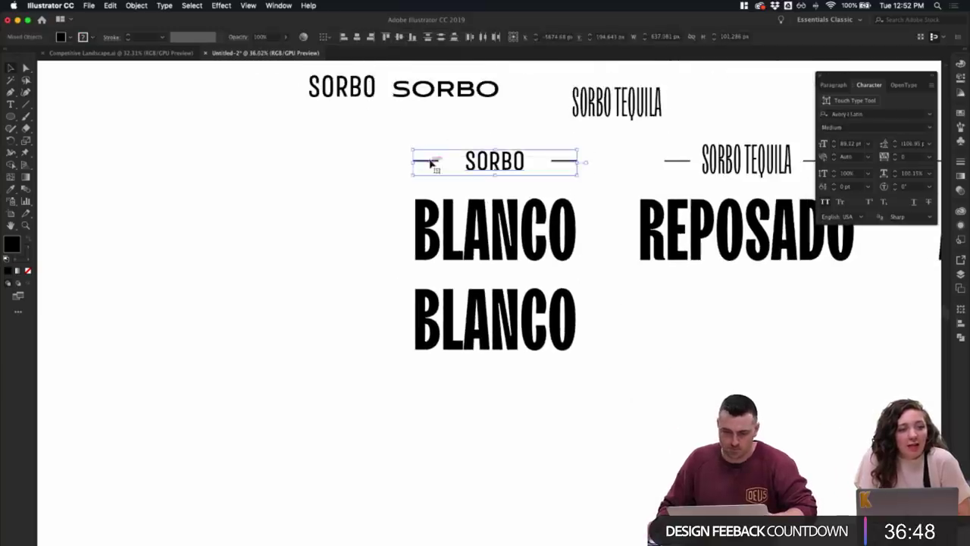
{"action": "left_click", "coordinate": [595, 228]}
{"action": "scroll", "coordinate": [595, 227], "scroll_direction": "down", "scroll_amount": 3}
{"action": "left_click_drag", "start_coordinate": [575, 297], "coordinate": [581, 347]}
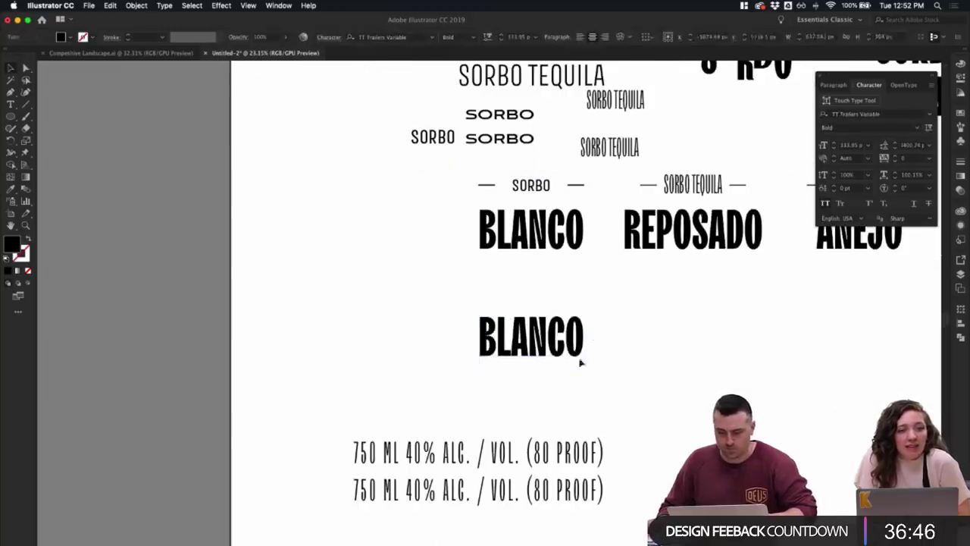
- Move the two 750 ML 40% ALC. / VOL. (80 PROOF) lines to the right, clear of the space below the BLANCO copy
{"action": "scroll", "coordinate": [454, 394], "scroll_direction": "up", "scroll_amount": 1}
{"action": "left_click", "coordinate": [535, 468]}
{"action": "left_click_drag", "start_coordinate": [535, 467], "coordinate": [833, 492]}
{"action": "left_click", "coordinate": [661, 395]}
{"action": "scroll", "coordinate": [661, 395], "scroll_direction": "down", "scroll_amount": 1}
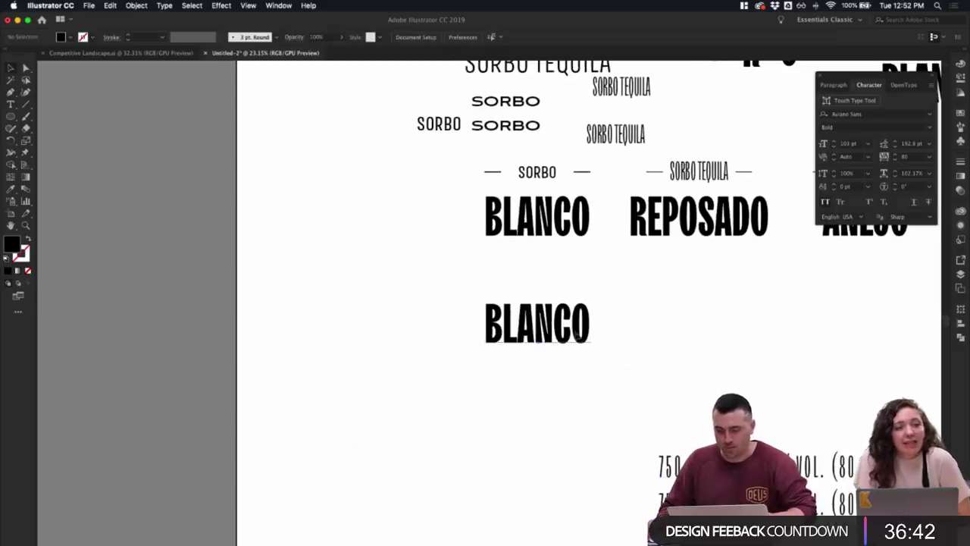
- Lower the BLANCO copy a little further and place the loose Avory I Latin SORBO centred just above it
{"action": "left_click_drag", "start_coordinate": [591, 337], "coordinate": [594, 373]}
{"action": "left_click", "coordinate": [641, 350]}
{"action": "scroll", "coordinate": [641, 352], "scroll_direction": "down", "scroll_amount": 1}
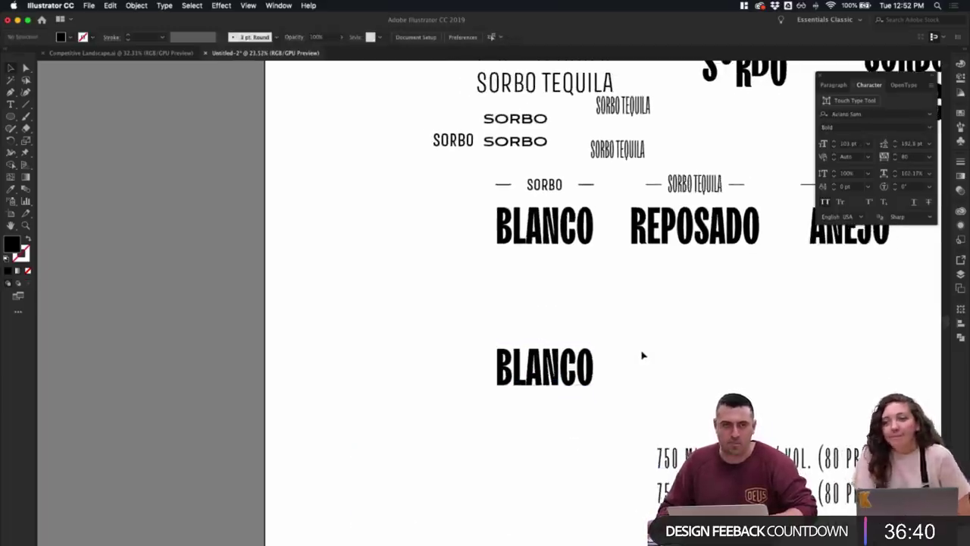
{"action": "scroll", "coordinate": [642, 355], "scroll_direction": "up", "scroll_amount": 2}
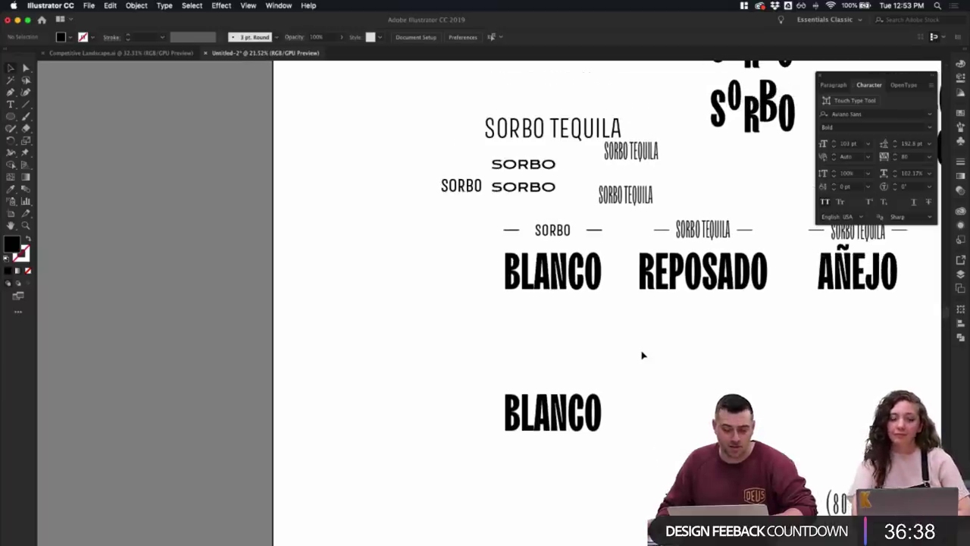
{"action": "left_click_drag", "start_coordinate": [472, 190], "coordinate": [557, 386]}
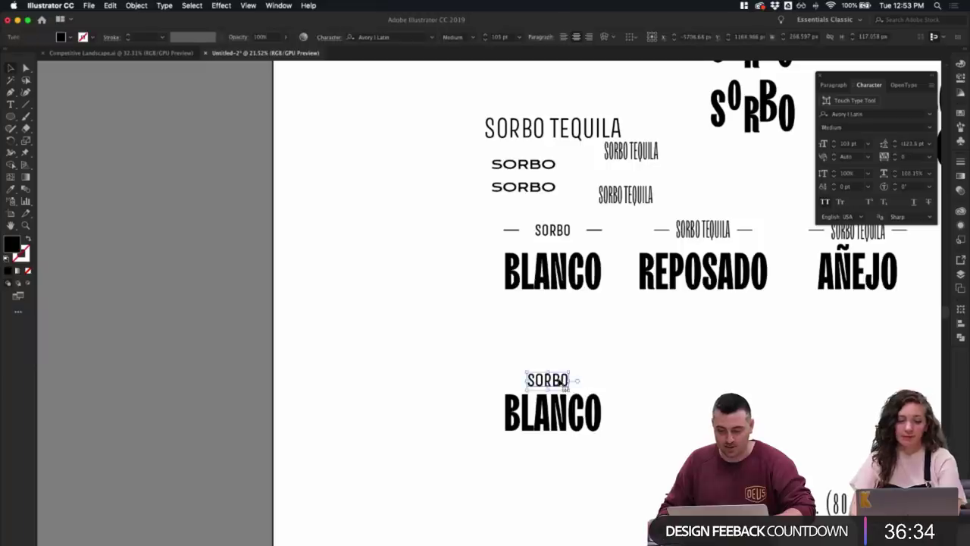
- Browse Adobe Fonts for the SORBO above the BLANCO copy, adding a low x-height filter to the sans serif, light weight filters
{"action": "left_click", "coordinate": [432, 36]}
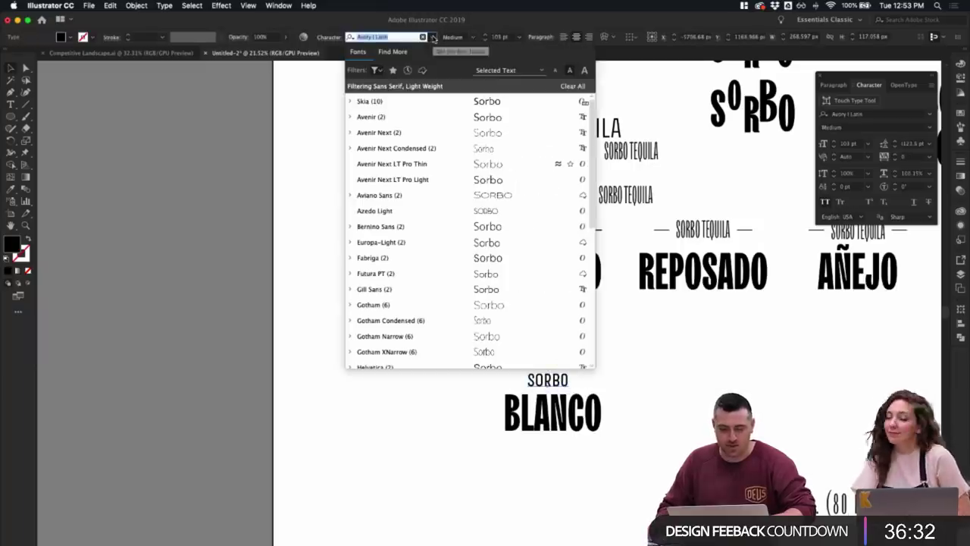
{"action": "left_click", "coordinate": [422, 69]}
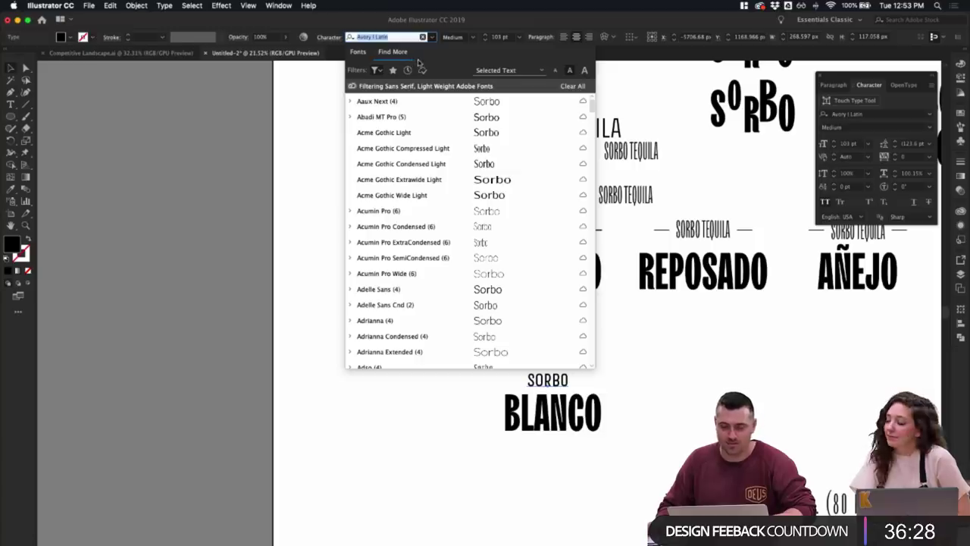
{"action": "left_click", "coordinate": [379, 70]}
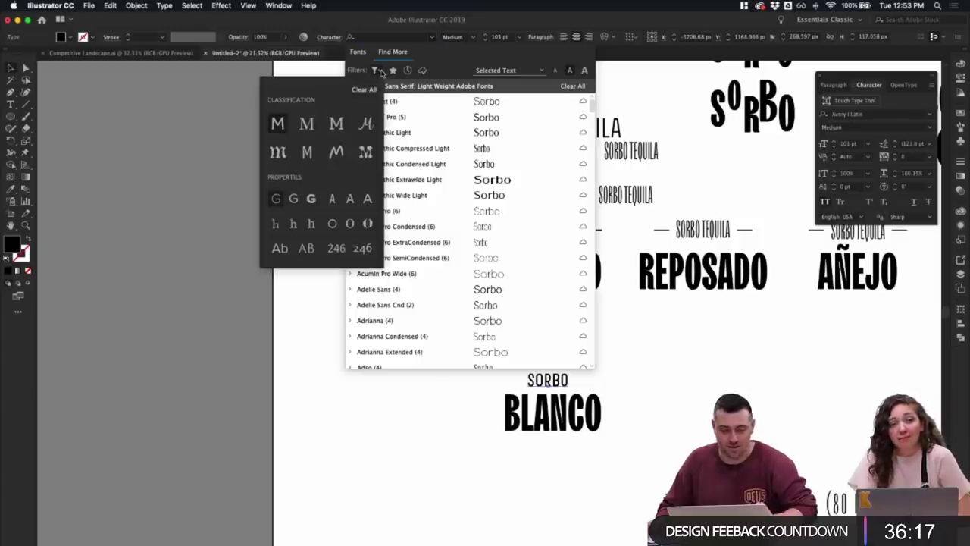
{"action": "left_click", "coordinate": [277, 225]}
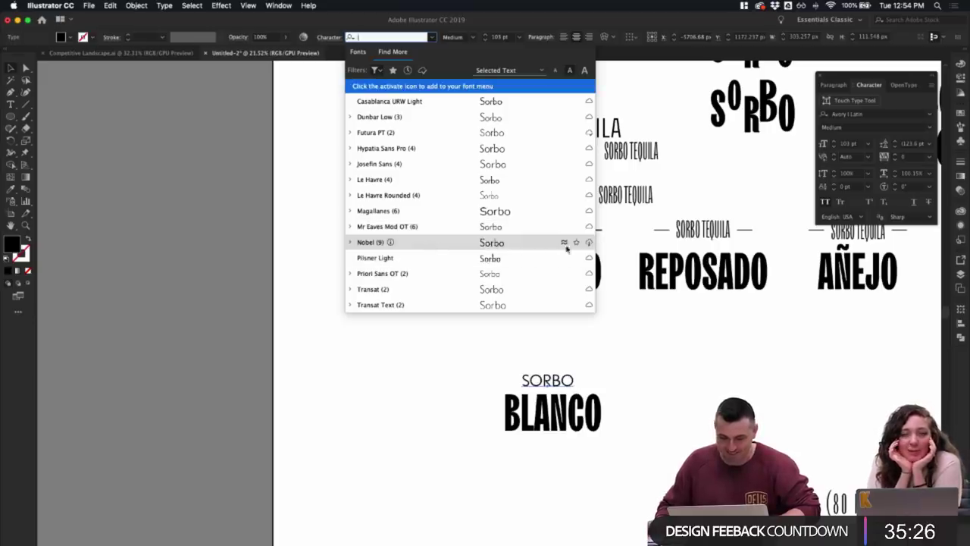
- Activate Nobel and Pilsner Light from Adobe Fonts and set the SORBO above the BLANCO copy in Nobel Book
{"action": "left_click", "coordinate": [590, 243]}
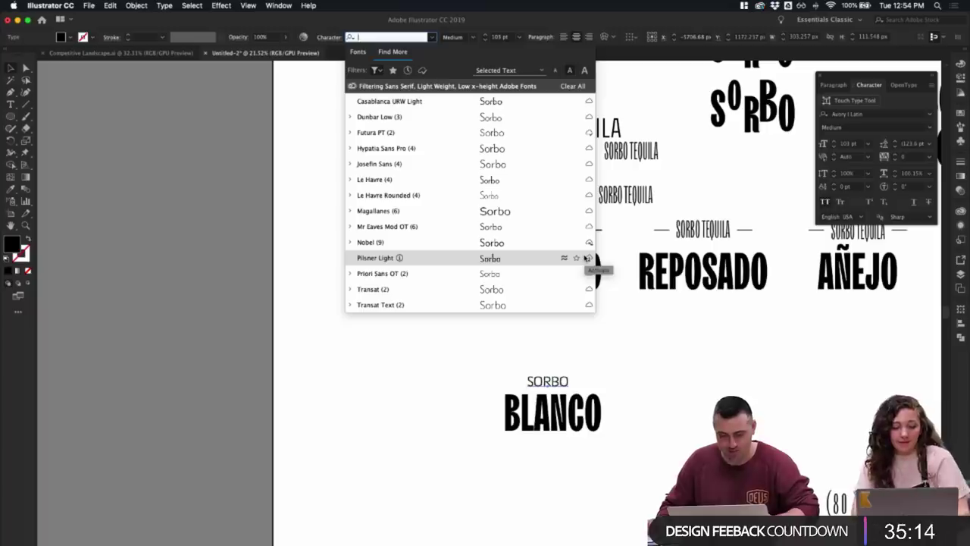
{"action": "left_click", "coordinate": [587, 258]}
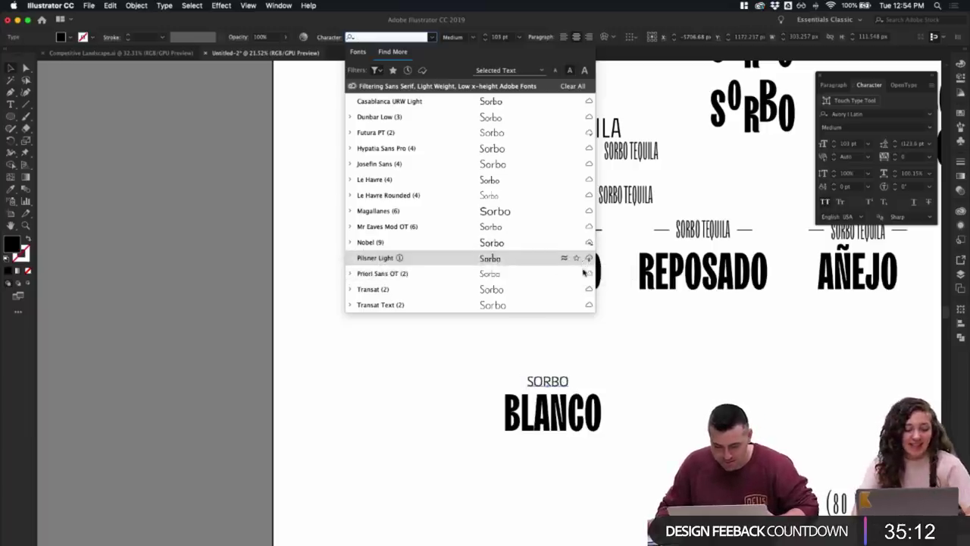
{"action": "left_click", "coordinate": [504, 245]}
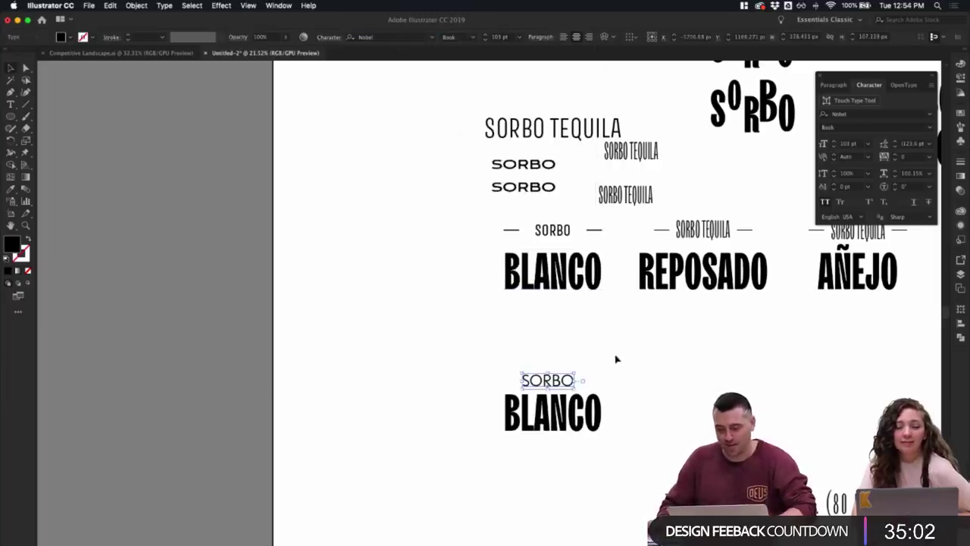
- Start saving the document and choose the Working Files folder inside the Tequila team drive as its location
{"action": "left_click", "coordinate": [635, 404]}
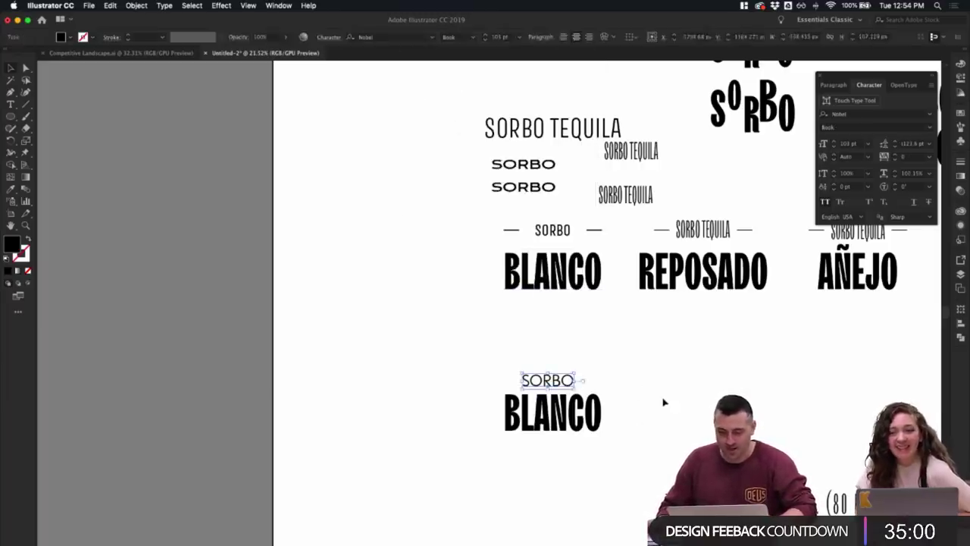
{"action": "key", "text": "super+s"}
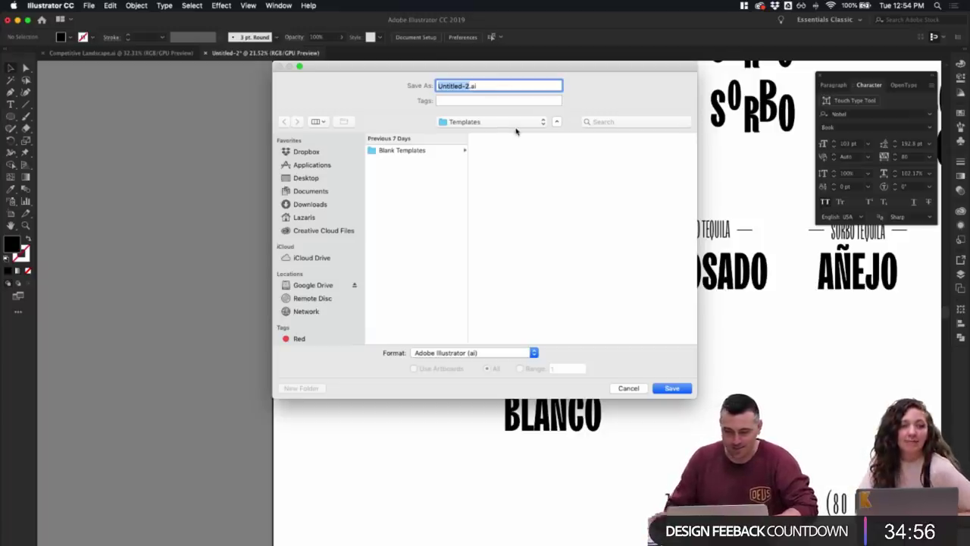
{"action": "left_click", "coordinate": [317, 217]}
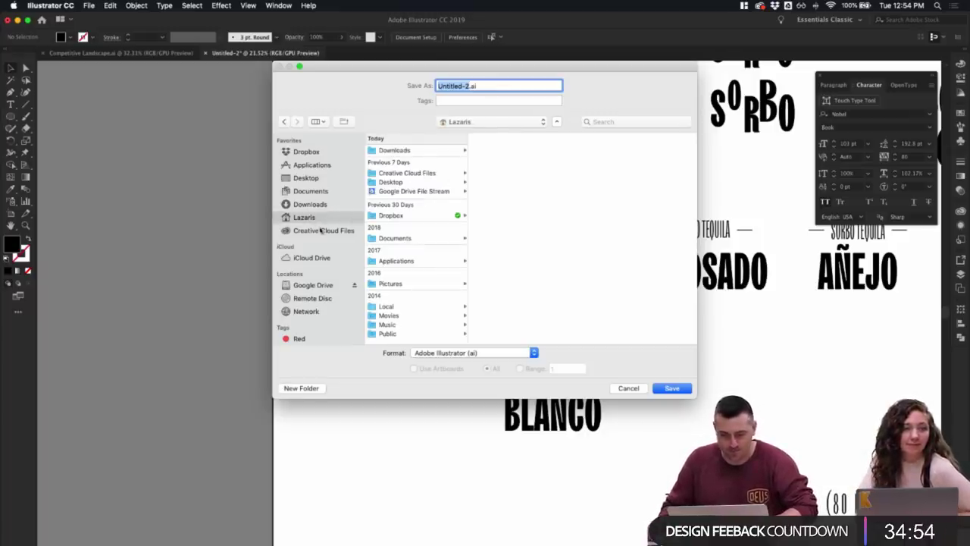
{"action": "left_click", "coordinate": [328, 285]}
{"action": "left_click", "coordinate": [395, 160]}
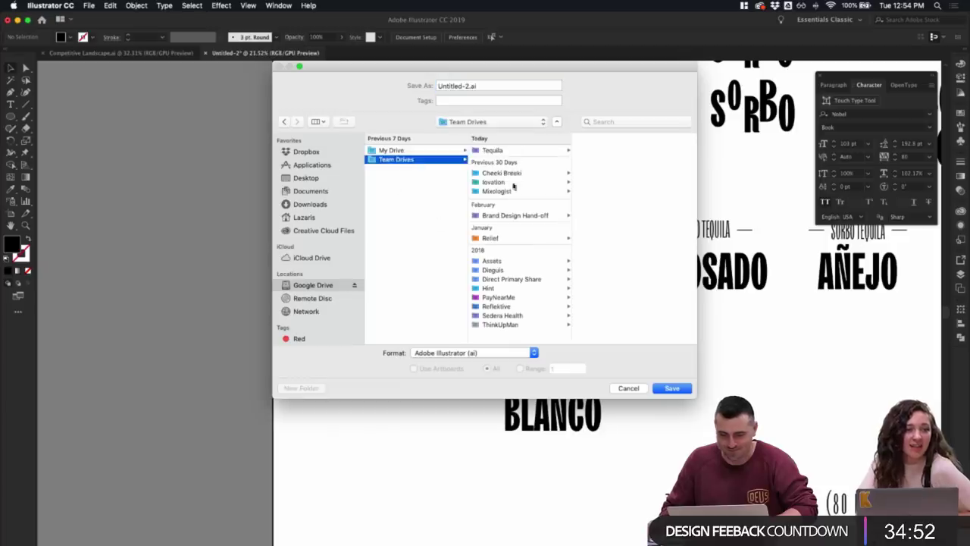
{"action": "left_click", "coordinate": [491, 150]}
{"action": "left_click", "coordinate": [618, 152]}
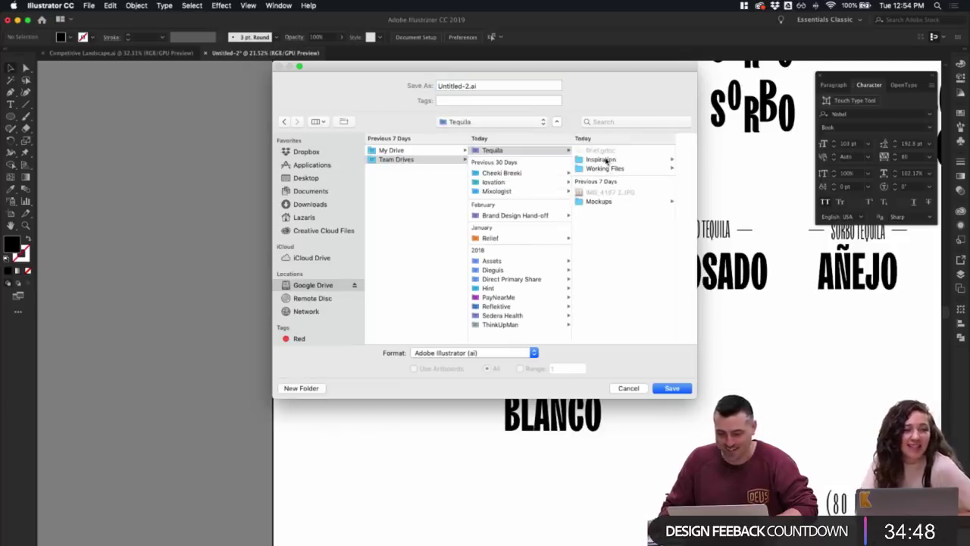
{"action": "left_click", "coordinate": [606, 160]}
{"action": "left_click", "coordinate": [530, 168]}
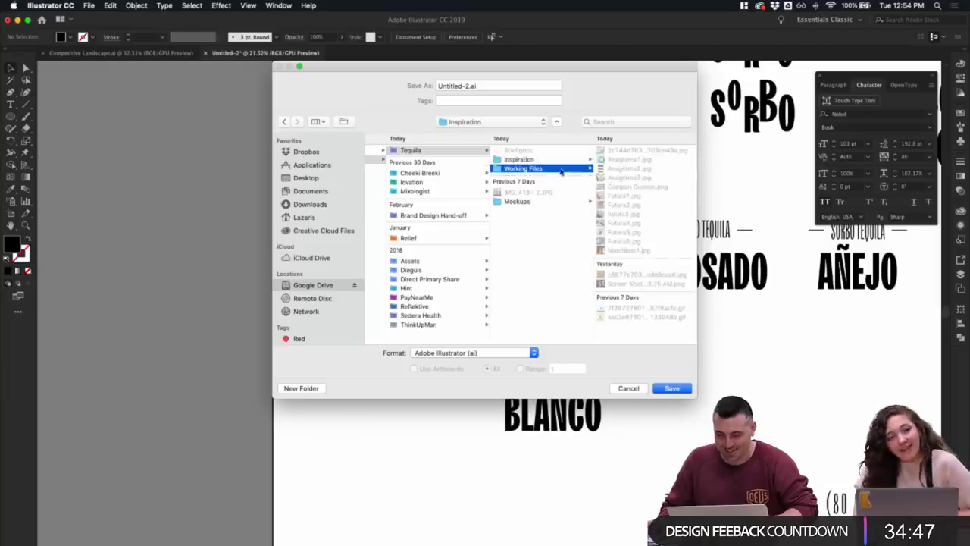
- Name the file Exploration.ai and save it in Adobe Illustrator format with the default Illustrator CC options
{"action": "left_click", "coordinate": [478, 85]}
{"action": "key", "text": "BackSpace"}
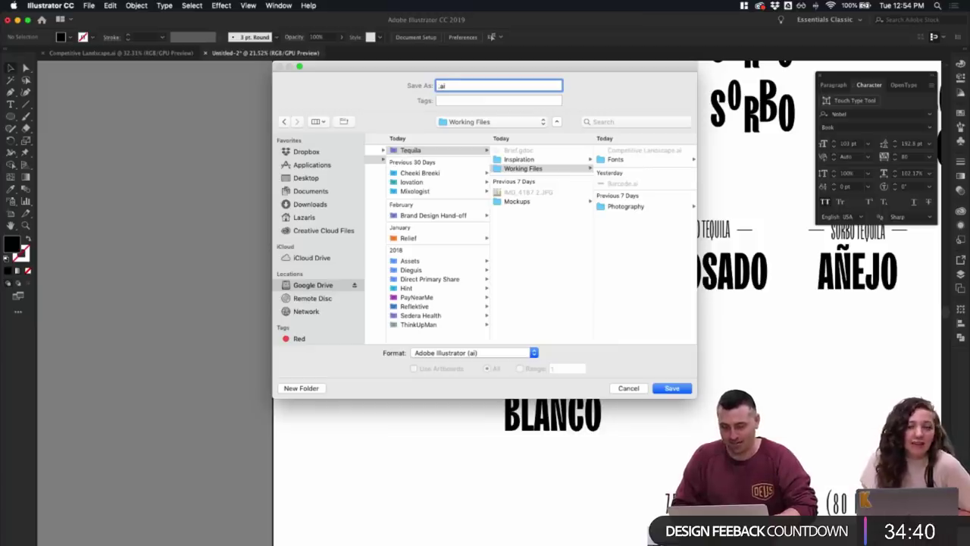
{"action": "key", "text": "BackSpace"}
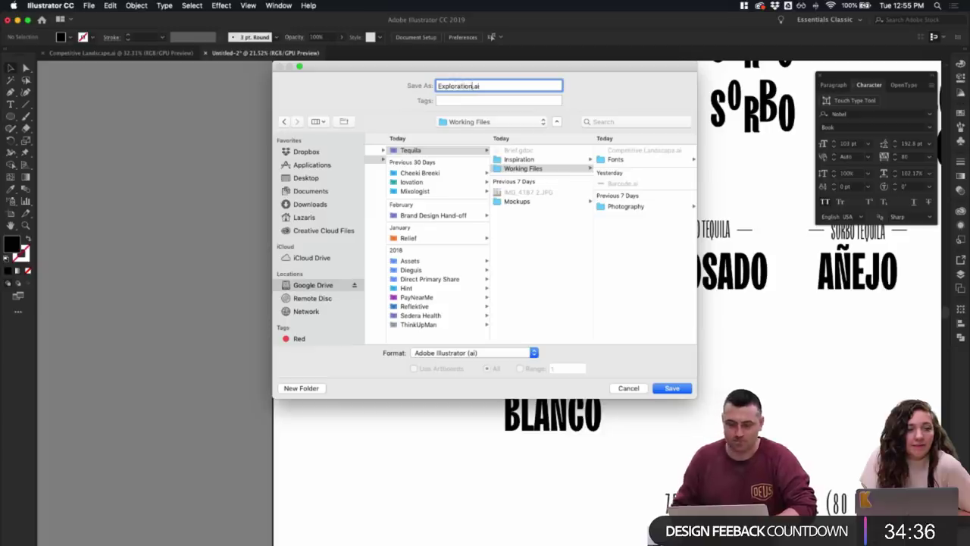
{"action": "left_click", "coordinate": [672, 388]}
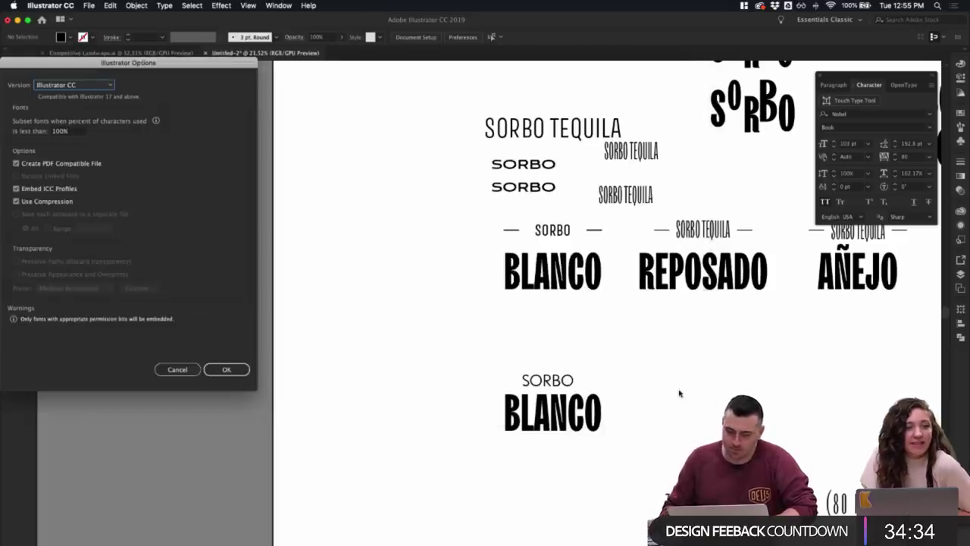
{"action": "left_click", "coordinate": [231, 368]}
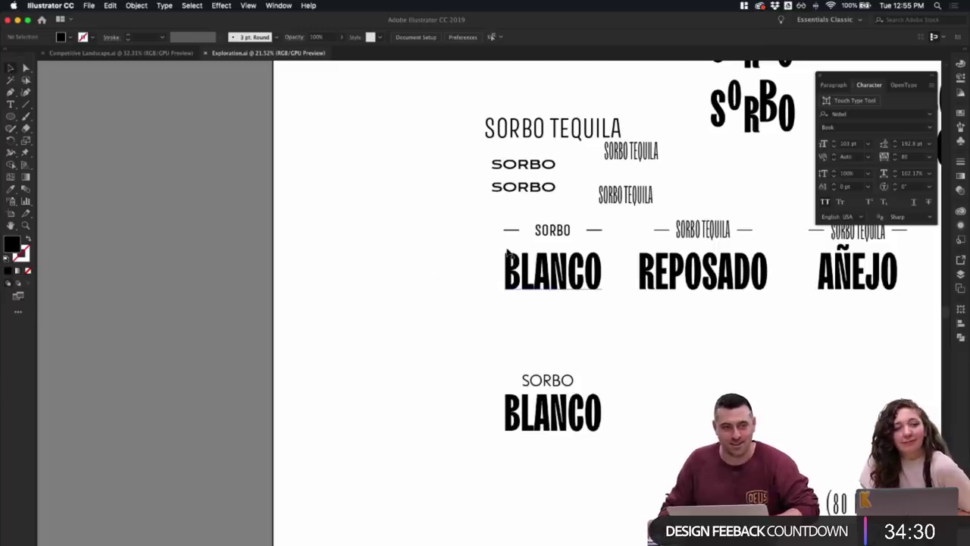
{"action": "scroll", "coordinate": [608, 349], "scroll_direction": "up", "scroll_amount": 3}
{"action": "scroll", "coordinate": [609, 360], "scroll_direction": "down", "scroll_amount": 3}
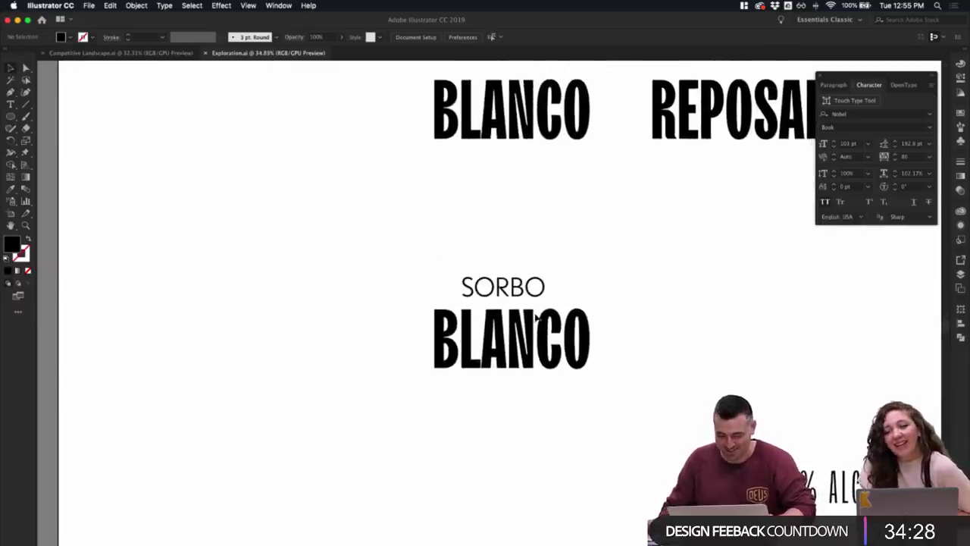
{"action": "left_click", "coordinate": [535, 316]}
{"action": "left_click", "coordinate": [535, 289]}
{"action": "left_click", "coordinate": [568, 277]}
{"action": "left_click", "coordinate": [539, 292]}
{"action": "left_click", "coordinate": [570, 325], "text": "shift"}
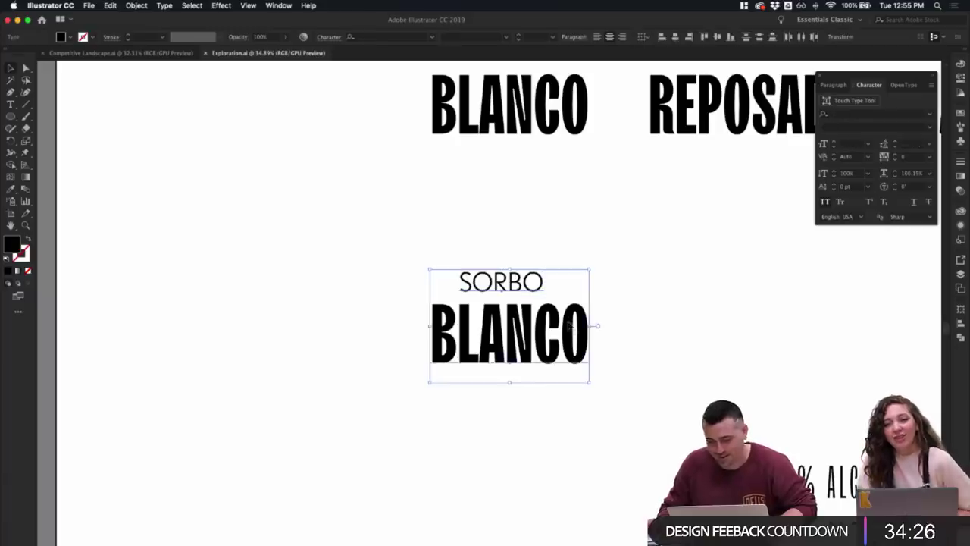
{"action": "left_click", "coordinate": [662, 290]}
{"action": "left_click", "coordinate": [551, 282]}
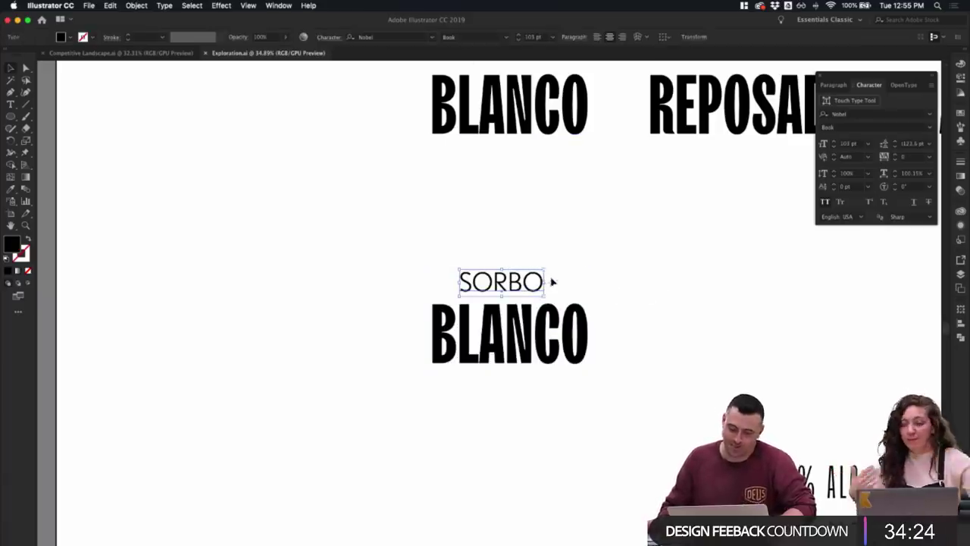
{"action": "left_click", "coordinate": [566, 274]}
{"action": "scroll", "coordinate": [563, 273], "scroll_direction": "down", "scroll_amount": 2}
{"action": "left_click", "coordinate": [531, 279]}
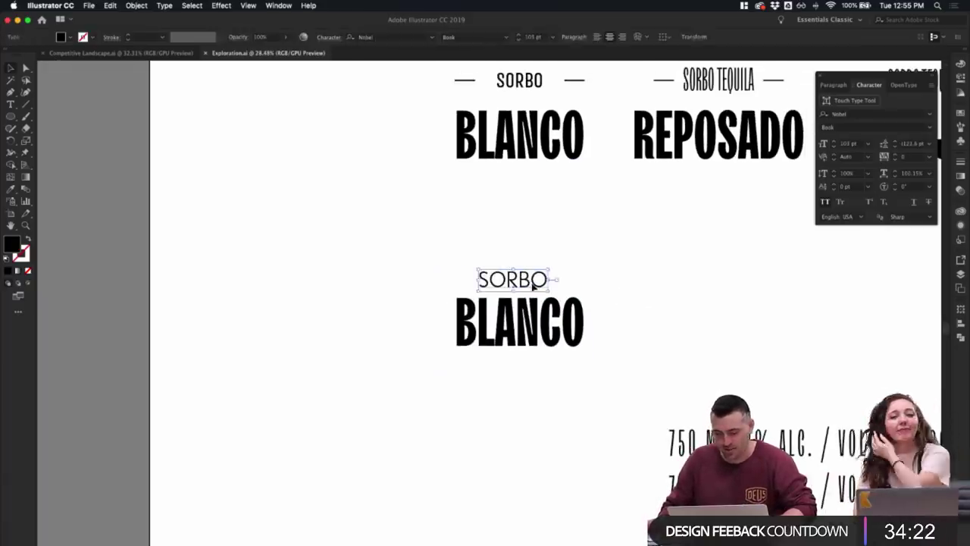
{"action": "left_click", "coordinate": [534, 315]}
{"action": "left_click", "coordinate": [619, 271]}
{"action": "left_click_drag", "start_coordinate": [450, 245], "coordinate": [604, 342]}
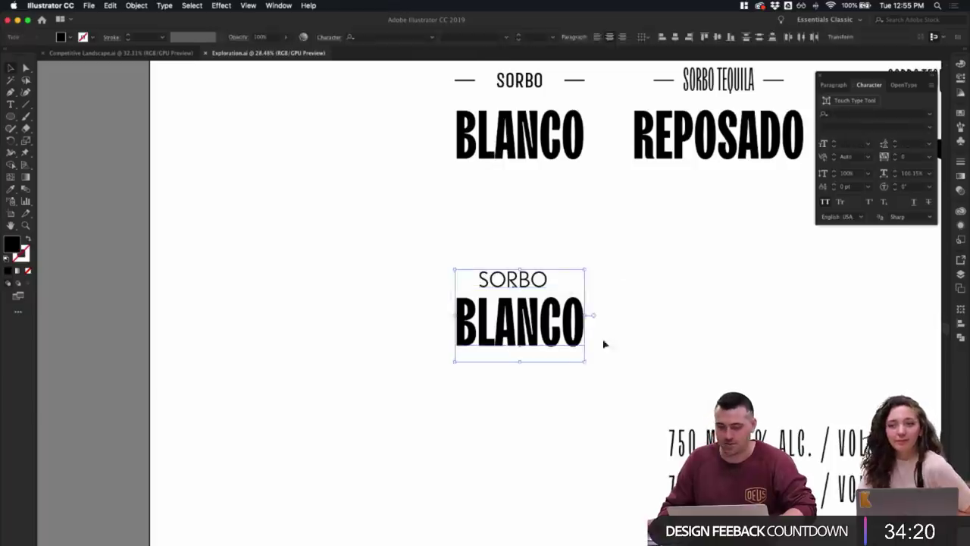
{"action": "left_click", "coordinate": [584, 300]}
{"action": "left_click", "coordinate": [541, 279]}
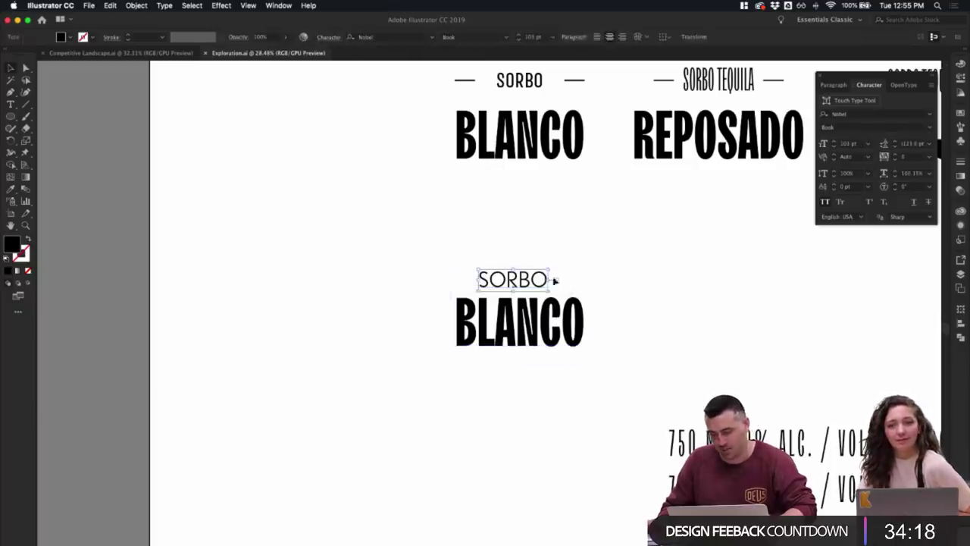
{"action": "left_click", "coordinate": [591, 273]}
{"action": "left_click", "coordinate": [577, 311]}
{"action": "left_click", "coordinate": [665, 314]}
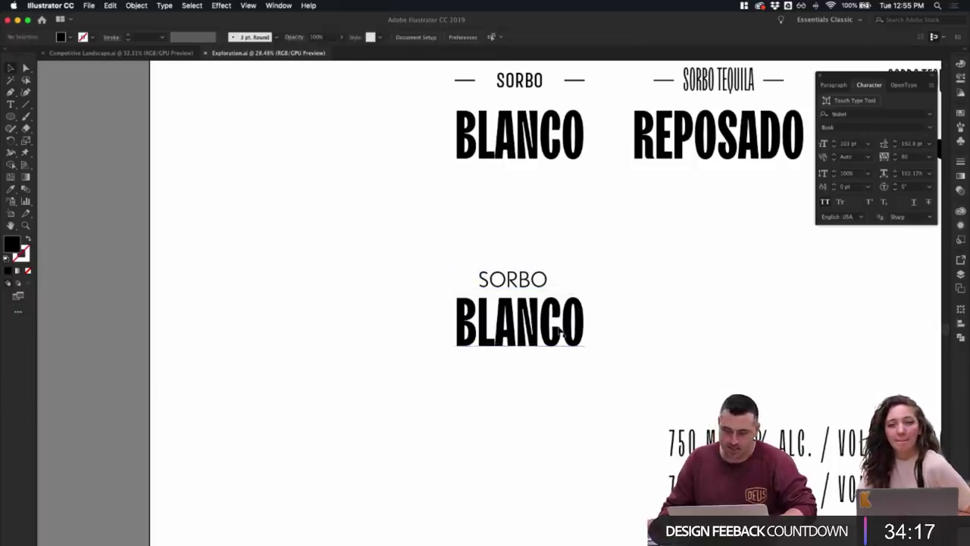
- Place a copy of the Nobel SORBO in the empty space left of the lower BLANCO lockup, level with the original
{"action": "left_click", "coordinate": [533, 281]}
{"action": "left_click", "coordinate": [470, 240]}
{"action": "left_click", "coordinate": [532, 283]}
{"action": "left_click_drag", "start_coordinate": [530, 285], "coordinate": [311, 285]}
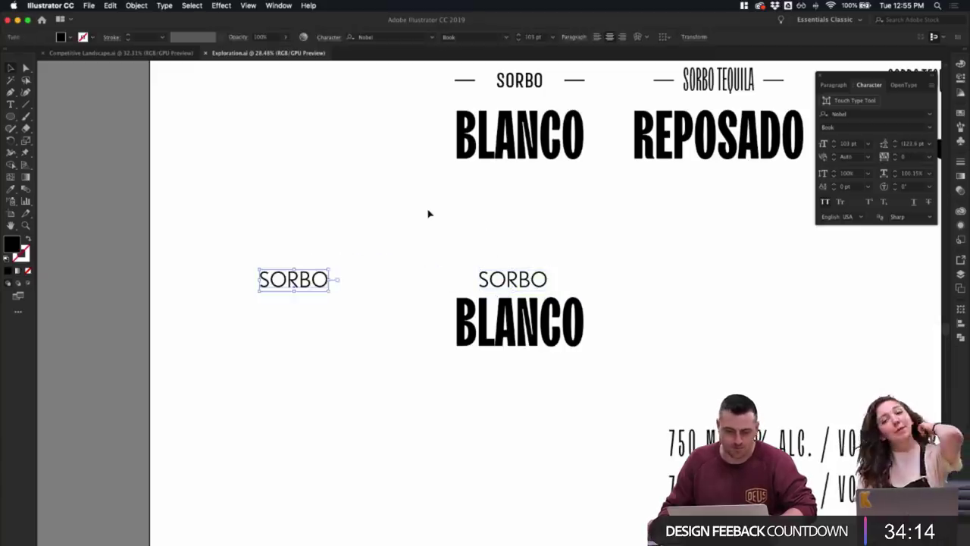
{"action": "left_click", "coordinate": [428, 212]}
{"action": "left_click", "coordinate": [507, 276]}
{"action": "left_click", "coordinate": [611, 322]}
- Convert the lower BLANCO text to outlines
{"action": "left_click", "coordinate": [557, 322]}
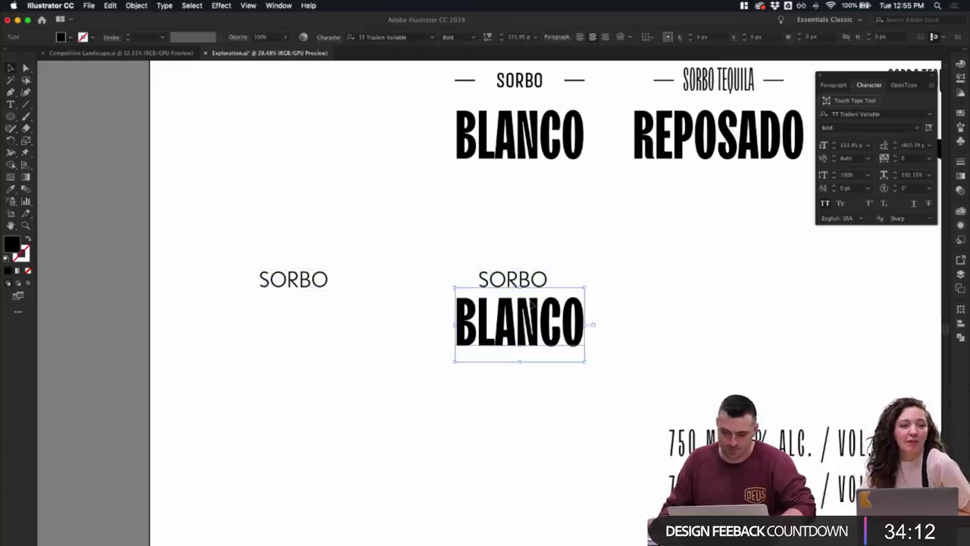
{"action": "left_click", "coordinate": [588, 318]}
{"action": "left_click", "coordinate": [570, 326]}
{"action": "right_click", "coordinate": [566, 333]}
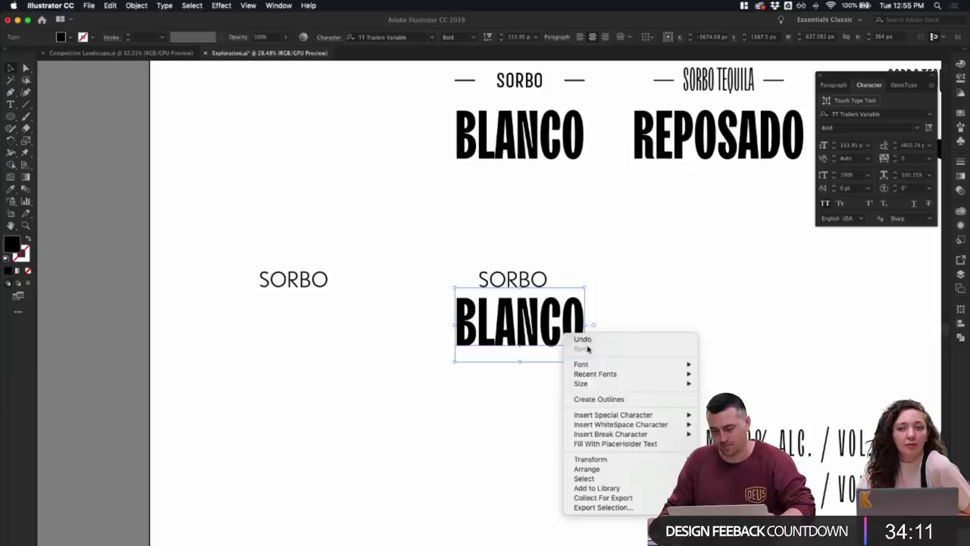
{"action": "left_click", "coordinate": [602, 398]}
{"action": "left_click", "coordinate": [676, 358]}
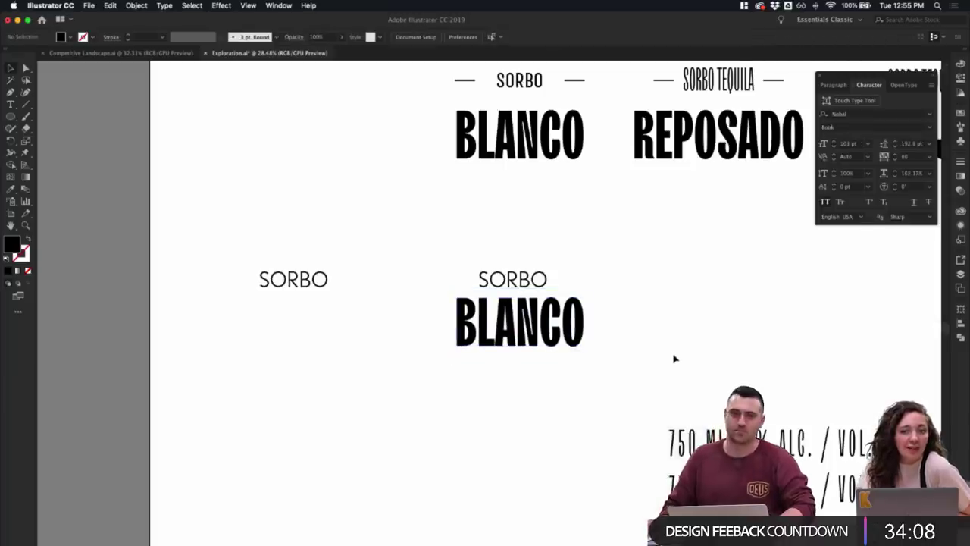
- Try to move the outlined B straight down out of the lower BLANCO group, and undo the move
{"action": "left_click", "coordinate": [489, 345]}
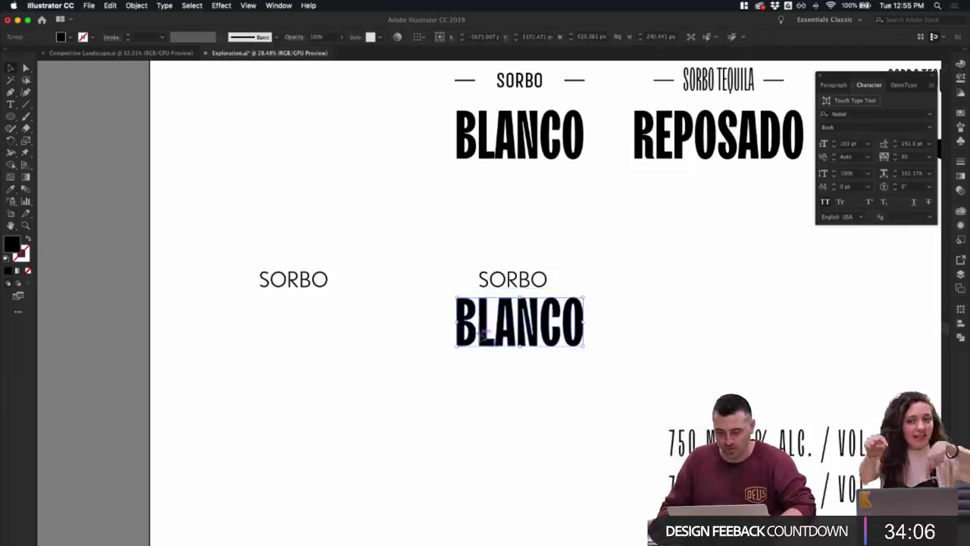
{"action": "double_click", "coordinate": [476, 351]}
{"action": "left_click", "coordinate": [476, 350]}
{"action": "left_click", "coordinate": [503, 369]}
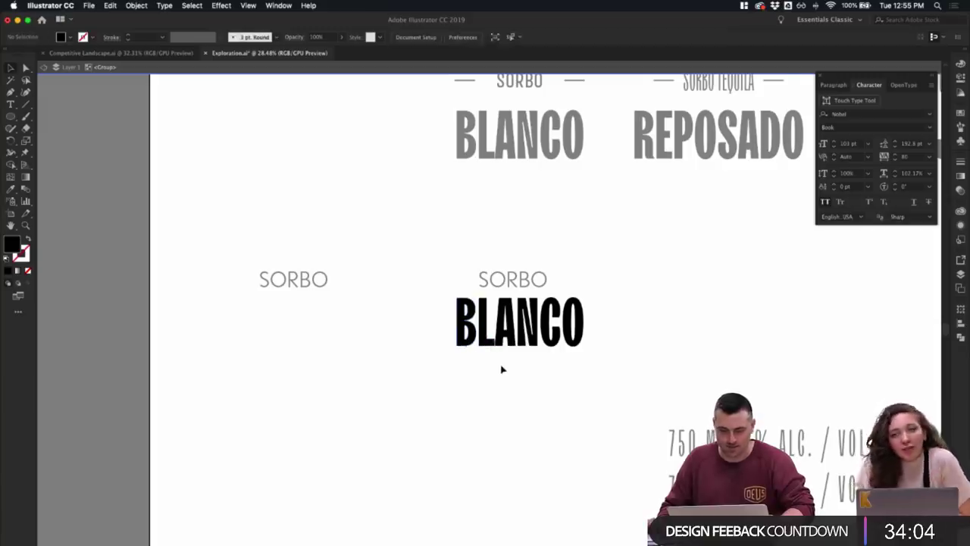
{"action": "double_click", "coordinate": [503, 369]}
{"action": "double_click", "coordinate": [469, 351]}
{"action": "left_click_drag", "start_coordinate": [468, 350], "coordinate": [464, 399]}
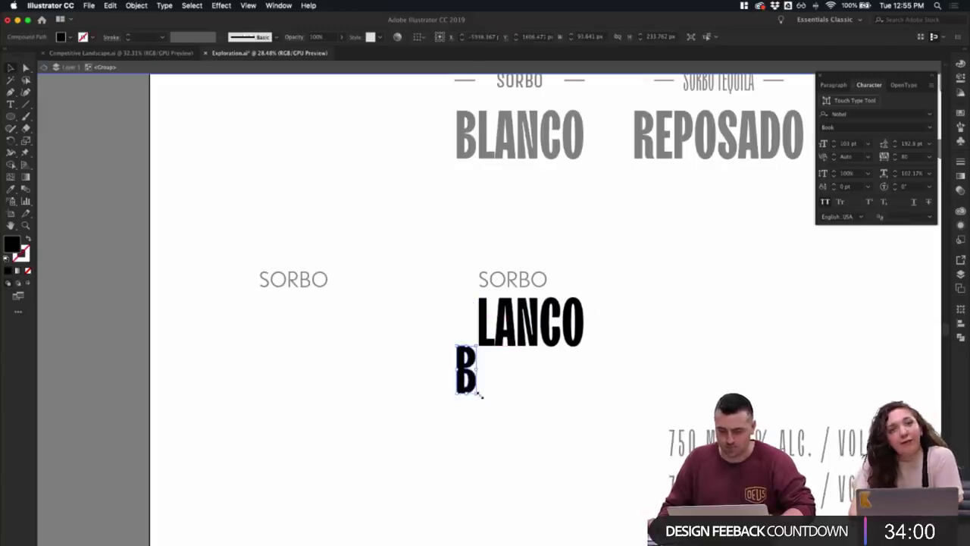
{"action": "key", "text": "super+z"}
{"action": "double_click", "coordinate": [520, 394]}
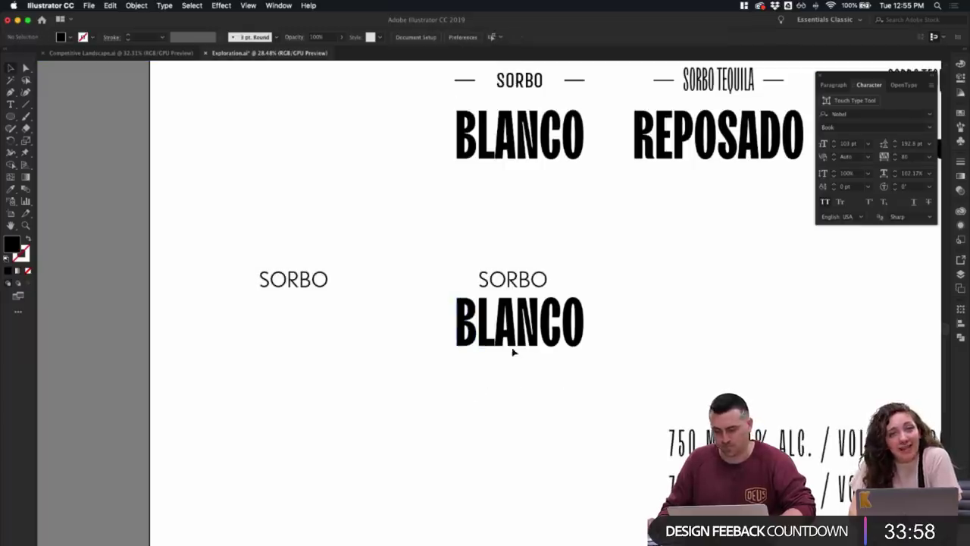
{"action": "left_click", "coordinate": [512, 351]}
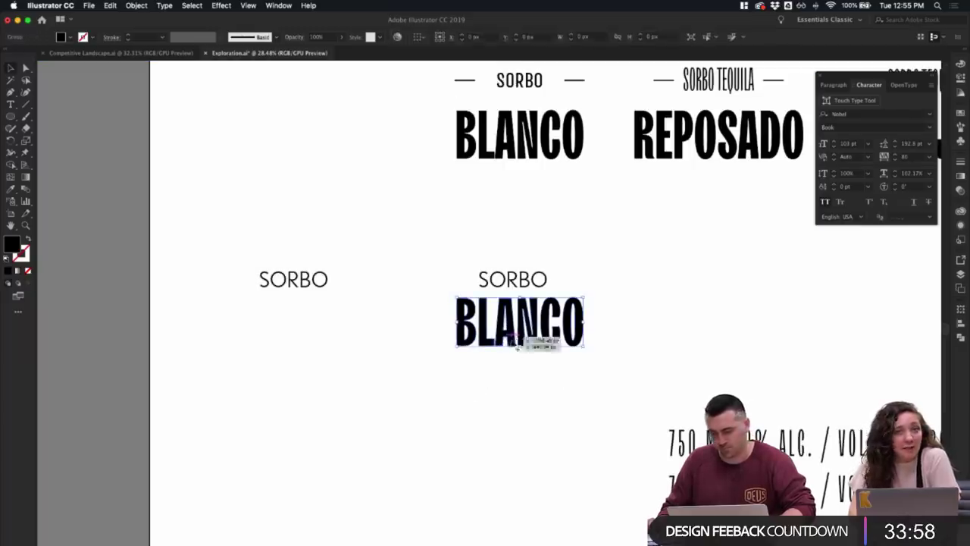
{"action": "left_click", "coordinate": [594, 381]}
{"action": "left_click", "coordinate": [512, 279]}
{"action": "double_click", "coordinate": [506, 279]}
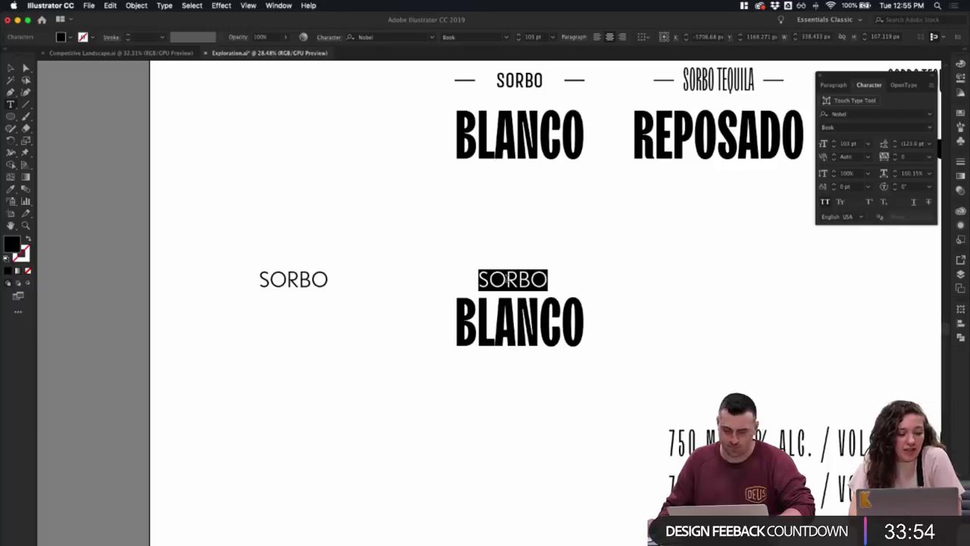
{"action": "left_click", "coordinate": [12, 68]}
{"action": "left_click", "coordinate": [346, 177]}
- Copy the SORBO TEQUILA line above REPOSADO into the empty space below REPOSADO and change its text to DON PEPITO
{"action": "scroll", "coordinate": [378, 213], "scroll_direction": "down", "scroll_amount": 3}
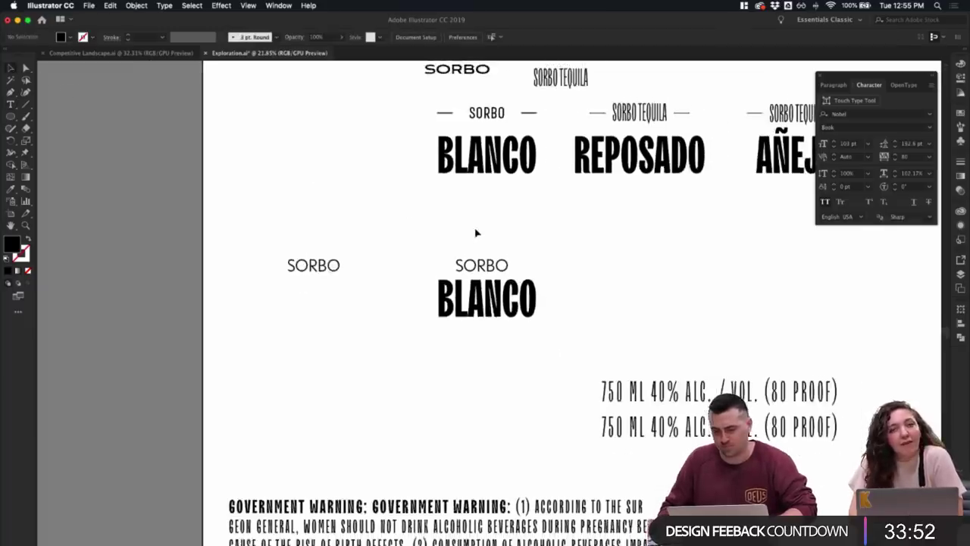
{"action": "scroll", "coordinate": [479, 212], "scroll_direction": "up", "scroll_amount": 2}
{"action": "left_click_drag", "start_coordinate": [642, 155], "coordinate": [645, 298]}
{"action": "triple_click", "coordinate": [645, 298]}
{"action": "type", "text": "DO"}
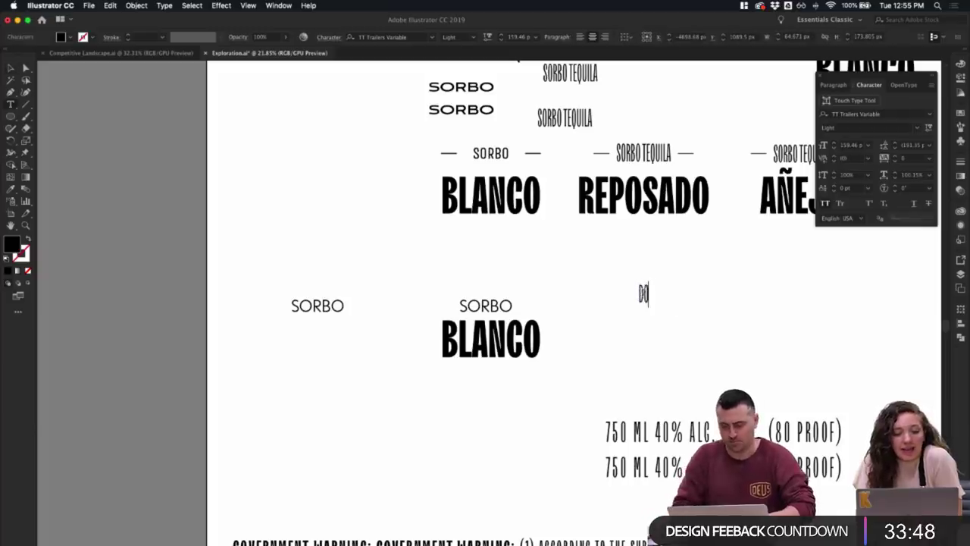
{"action": "type", "text": "N PEPITO"}
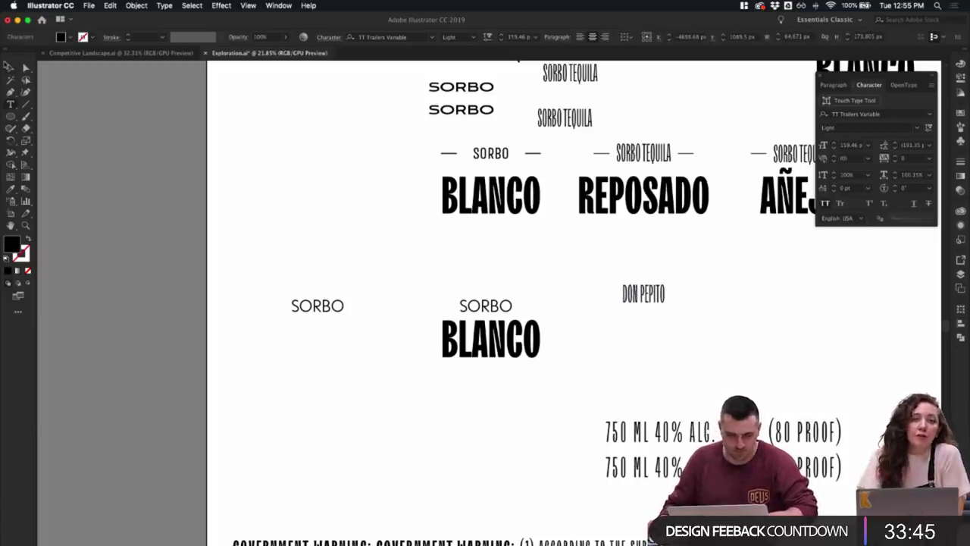
{"action": "left_click", "coordinate": [7, 66]}
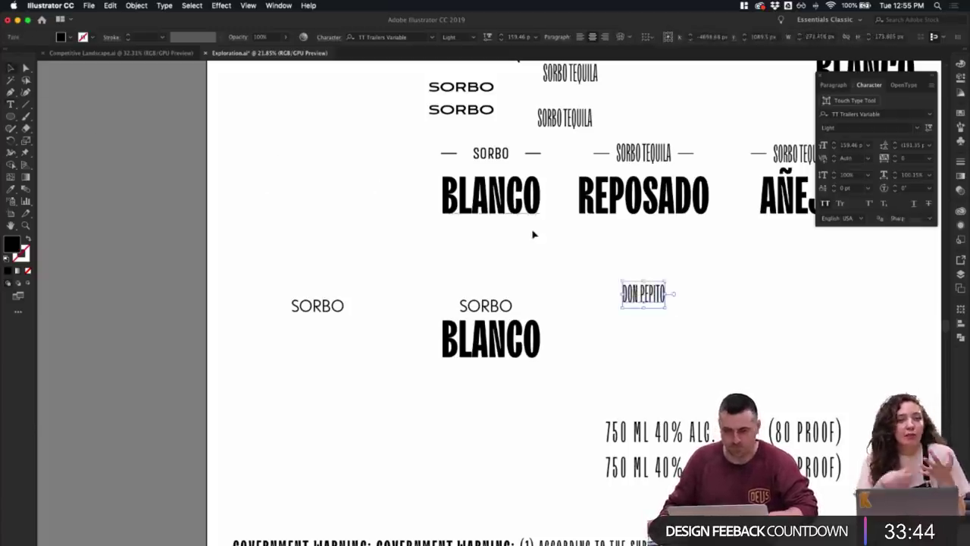
- Move the DON PEPITO text up above the REPOSADO lockup, beside the loose SORBO TEQUILA text
{"action": "left_click", "coordinate": [677, 285]}
{"action": "left_click_drag", "start_coordinate": [658, 296], "coordinate": [682, 118]}
{"action": "left_click", "coordinate": [684, 132]}
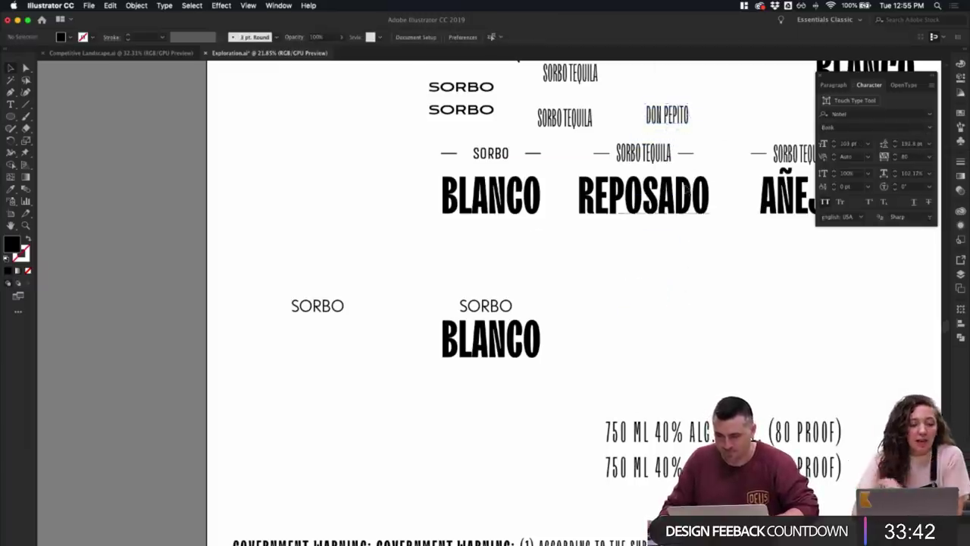
- Duplicate the thin SORBO text above the lower BLANCO and try replacing the copy's wording with DON PEPITO
{"action": "scroll", "coordinate": [684, 132], "scroll_direction": "up", "scroll_amount": 5}
{"action": "scroll", "coordinate": [686, 190], "scroll_direction": "up", "scroll_amount": 2}
{"action": "scroll", "coordinate": [687, 234], "scroll_direction": "down", "scroll_amount": 2}
{"action": "scroll", "coordinate": [666, 262], "scroll_direction": "down", "scroll_amount": 3, "text": "alt"}
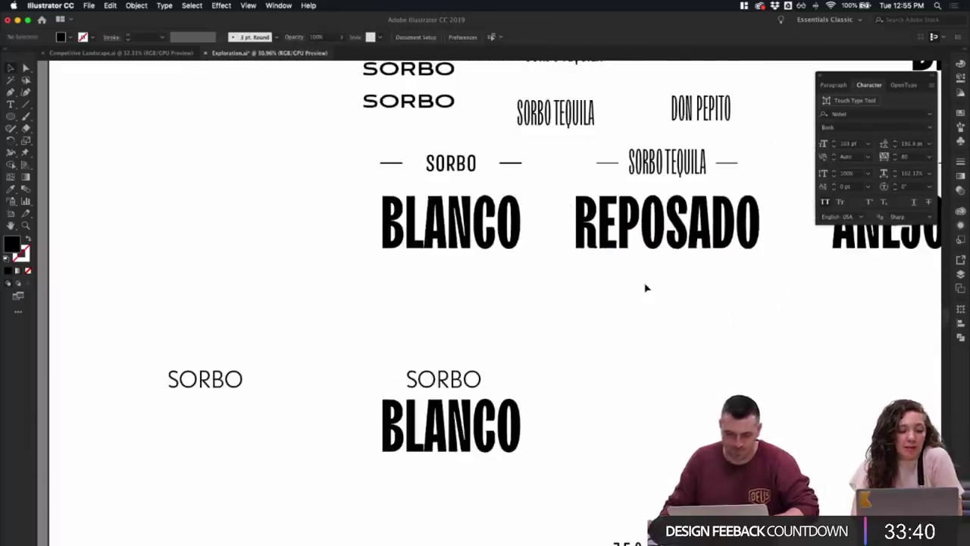
{"action": "left_click_drag", "start_coordinate": [465, 379], "coordinate": [493, 340]}
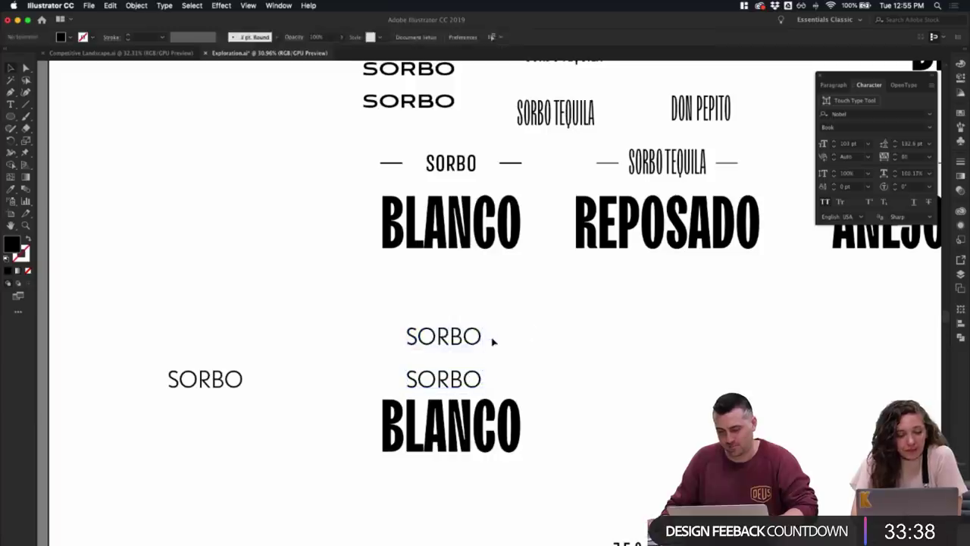
{"action": "double_click", "coordinate": [459, 335]}
{"action": "type", "text": "DON"}
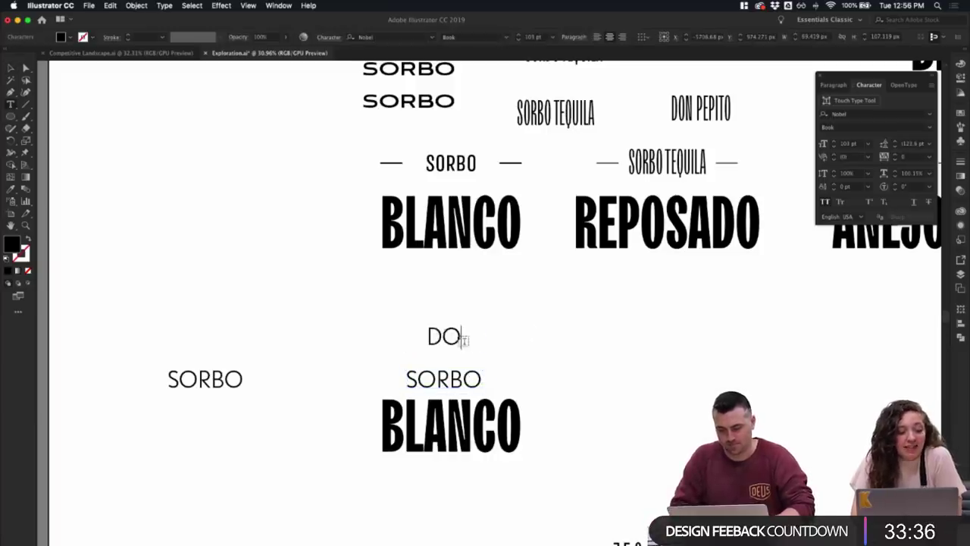
{"action": "type", "text": " PEPEITO"}
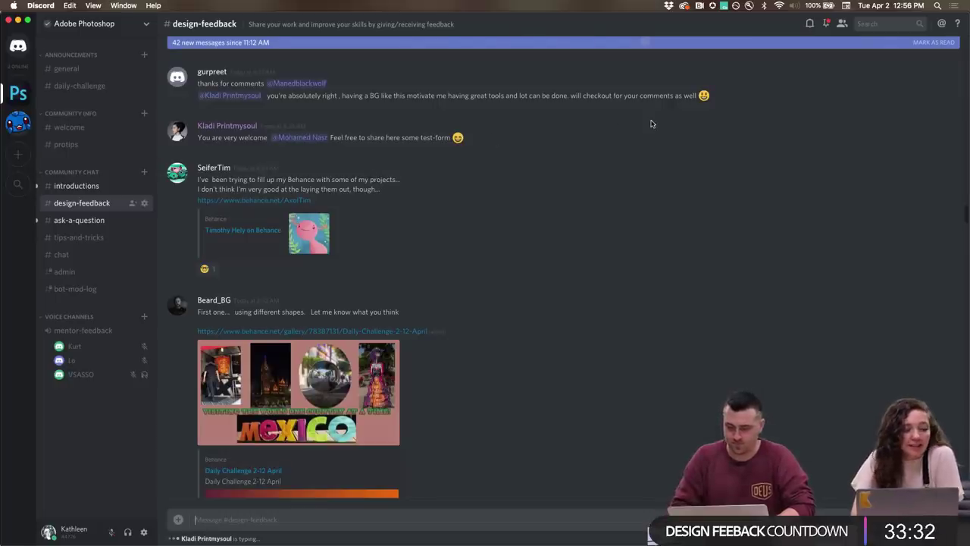
- Switch to Discord and look through the posts shared in the design-feedback channel
{"action": "scroll", "coordinate": [515, 226], "scroll_direction": "down", "scroll_amount": 5}
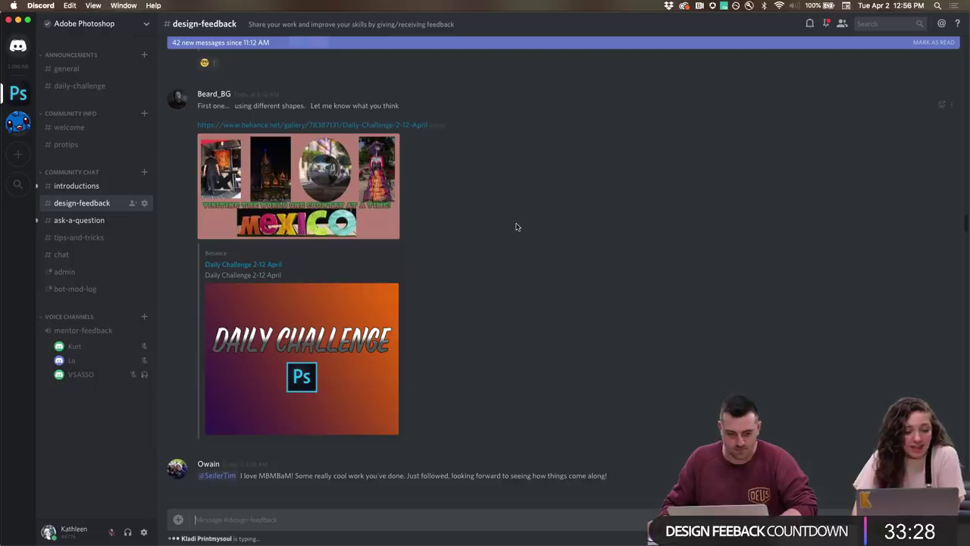
{"action": "scroll", "coordinate": [516, 227], "scroll_direction": "down", "scroll_amount": 3}
{"action": "scroll", "coordinate": [516, 227], "scroll_direction": "up", "scroll_amount": 2}
{"action": "scroll", "coordinate": [516, 227], "scroll_direction": "up", "scroll_amount": 1}
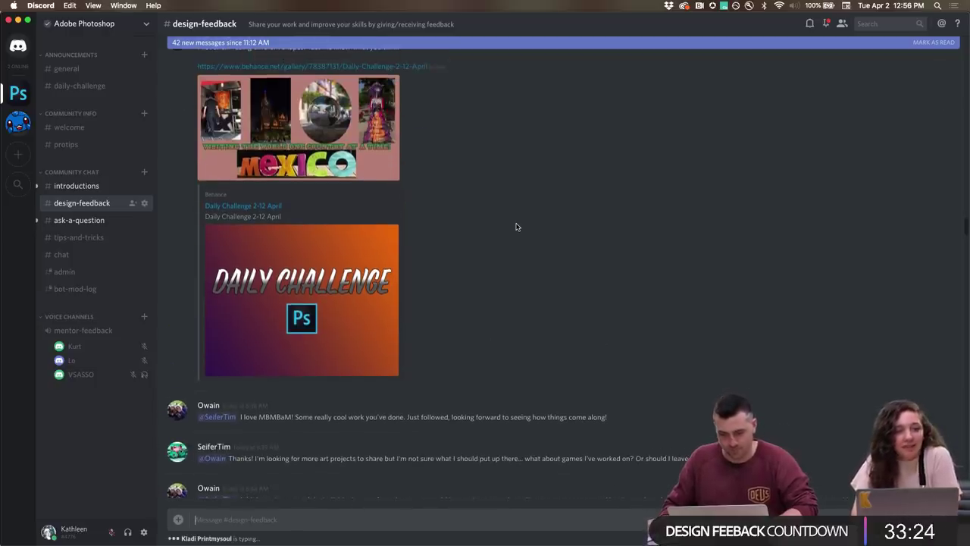
{"action": "scroll", "coordinate": [515, 227], "scroll_direction": "down", "scroll_amount": 10}
{"action": "scroll", "coordinate": [516, 227], "scroll_direction": "up", "scroll_amount": 8}
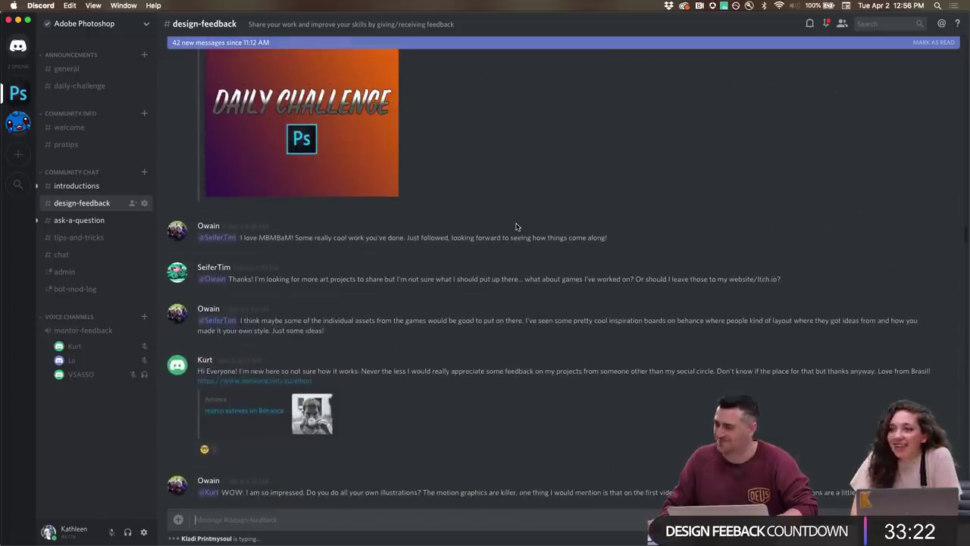
{"action": "scroll", "coordinate": [516, 226], "scroll_direction": "up", "scroll_amount": 5}
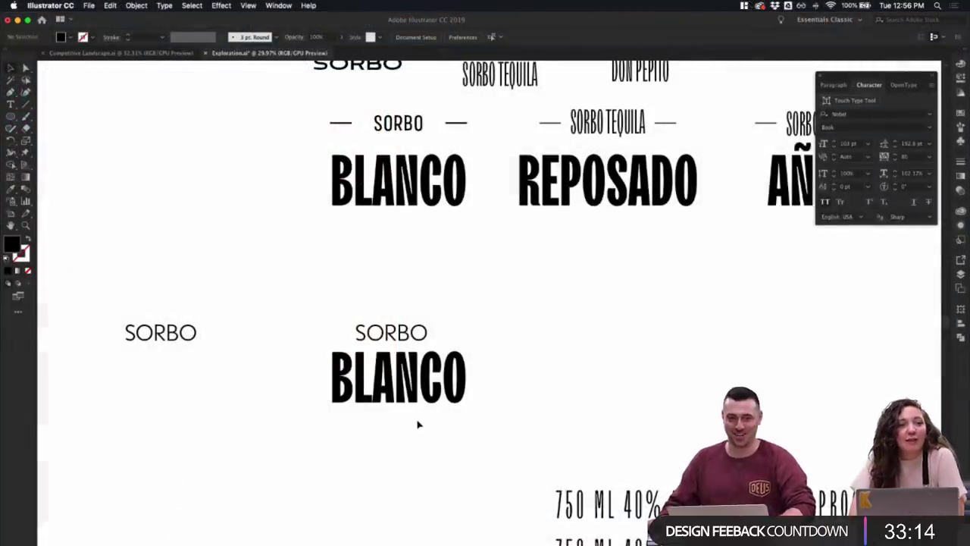
- Ungroup the lower BLANCO wordmark into separate letter shapes
{"action": "left_click", "coordinate": [428, 379]}
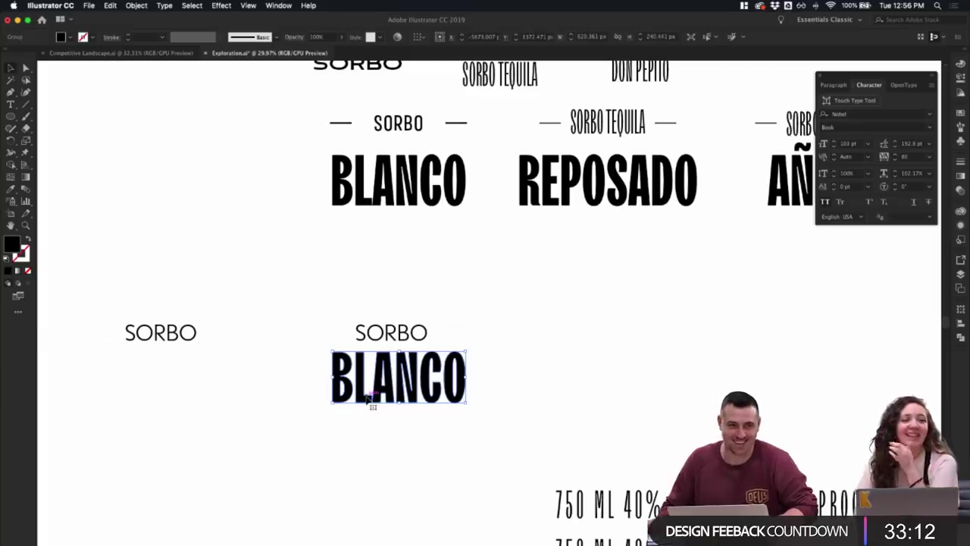
{"action": "scroll", "coordinate": [369, 399], "scroll_direction": "up", "scroll_amount": 2}
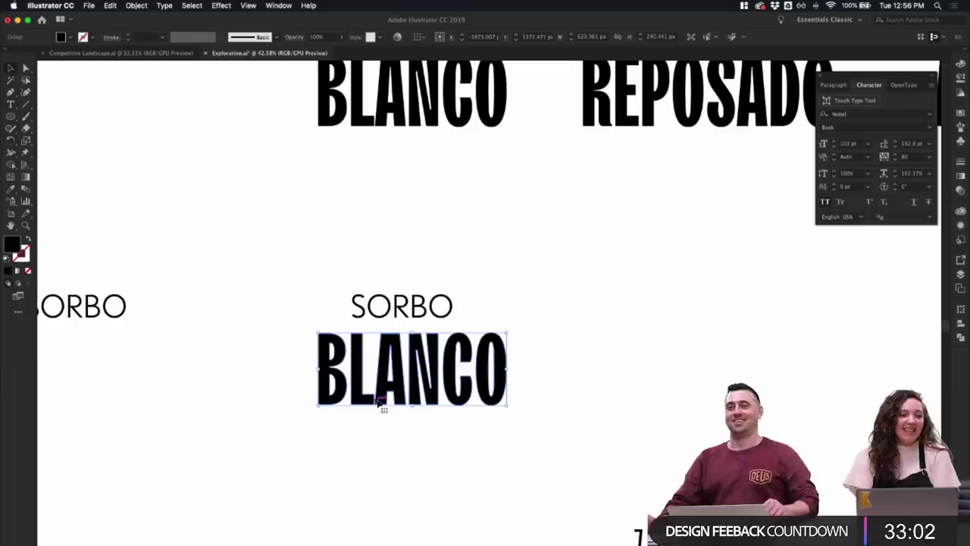
{"action": "left_click", "coordinate": [547, 364]}
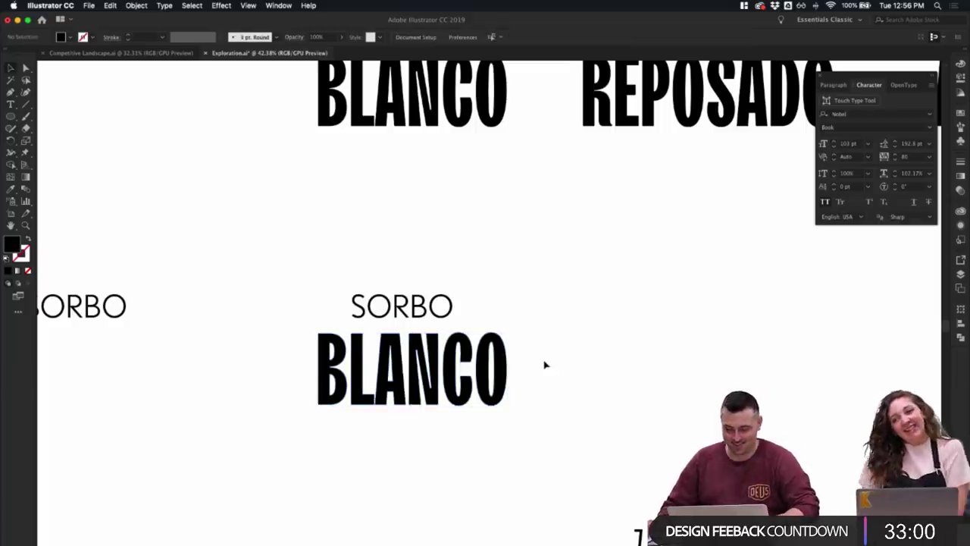
{"action": "left_click", "coordinate": [402, 395]}
{"action": "key", "text": "super+shift+g"}
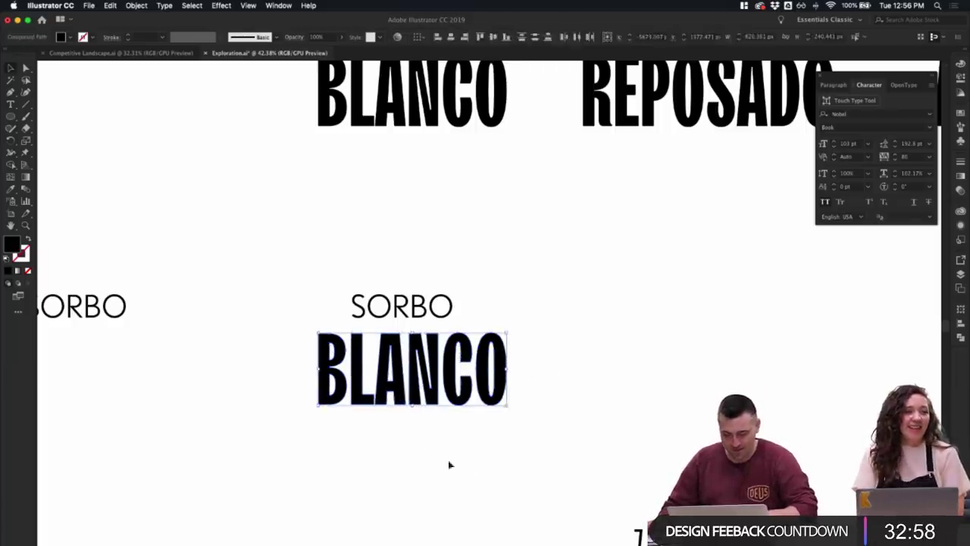
{"action": "left_click", "coordinate": [448, 465]}
- Shrink the L and A of the lower BLANCO to about half height and stack the A beneath the L
{"action": "left_click", "coordinate": [369, 396]}
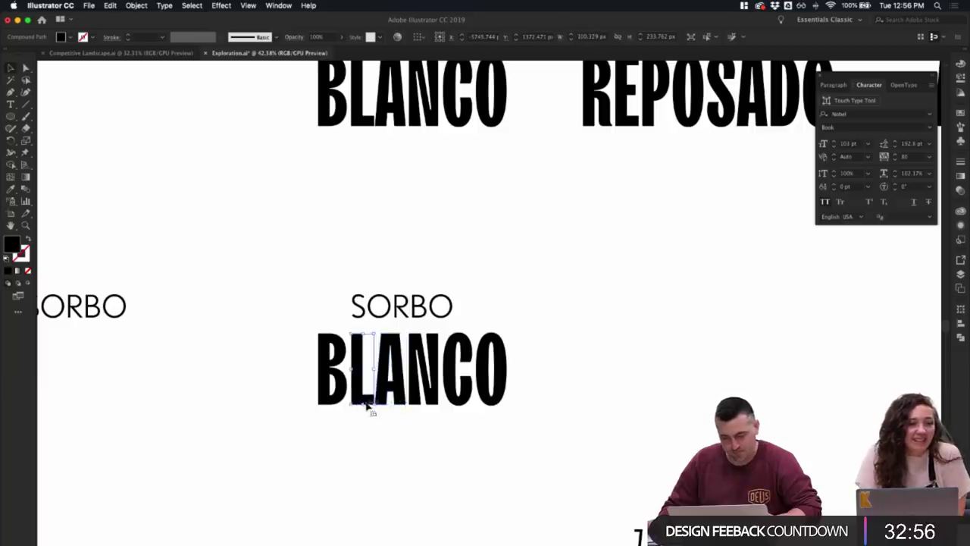
{"action": "left_click_drag", "start_coordinate": [375, 404], "coordinate": [372, 439]}
{"action": "left_click", "coordinate": [398, 420]}
{"action": "key", "text": "super+z"}
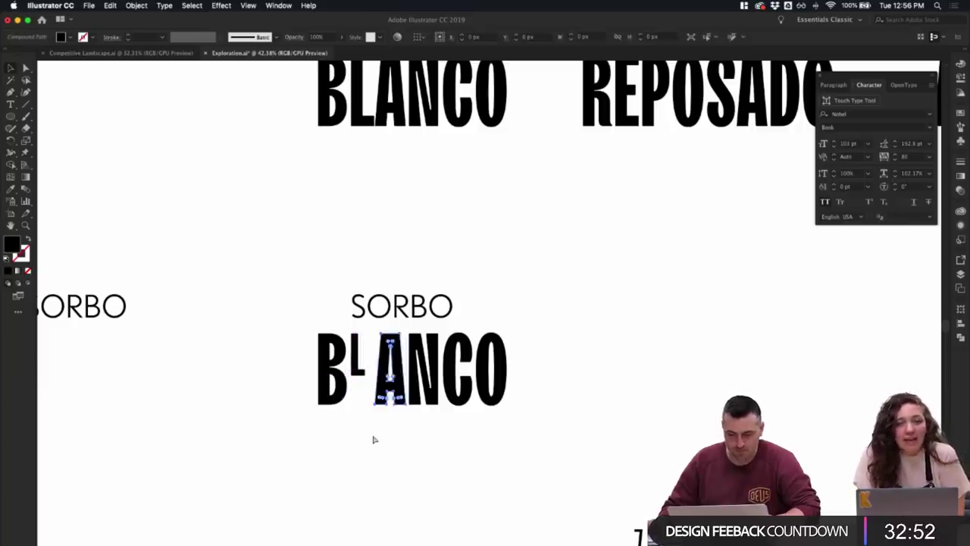
{"action": "key", "text": "super+z"}
{"action": "left_click", "coordinate": [386, 400], "text": "shift"}
{"action": "left_click_drag", "start_coordinate": [404, 406], "coordinate": [380, 397]}
{"action": "left_click", "coordinate": [405, 417]}
{"action": "left_click", "coordinate": [389, 415]}
- Close the N up to the stacked L and A, and stack a shrunken C over the O after it
{"action": "left_click", "coordinate": [421, 403]}
{"action": "left_click_drag", "start_coordinate": [467, 405], "coordinate": [428, 408]}
{"action": "key", "text": "super+z"}
{"action": "left_click", "coordinate": [543, 411]}
{"action": "left_click", "coordinate": [524, 431]}
{"action": "left_click", "coordinate": [422, 399]}
{"action": "left_click", "coordinate": [428, 386]}
{"action": "left_click", "coordinate": [493, 375]}
{"action": "left_click", "coordinate": [469, 399]}
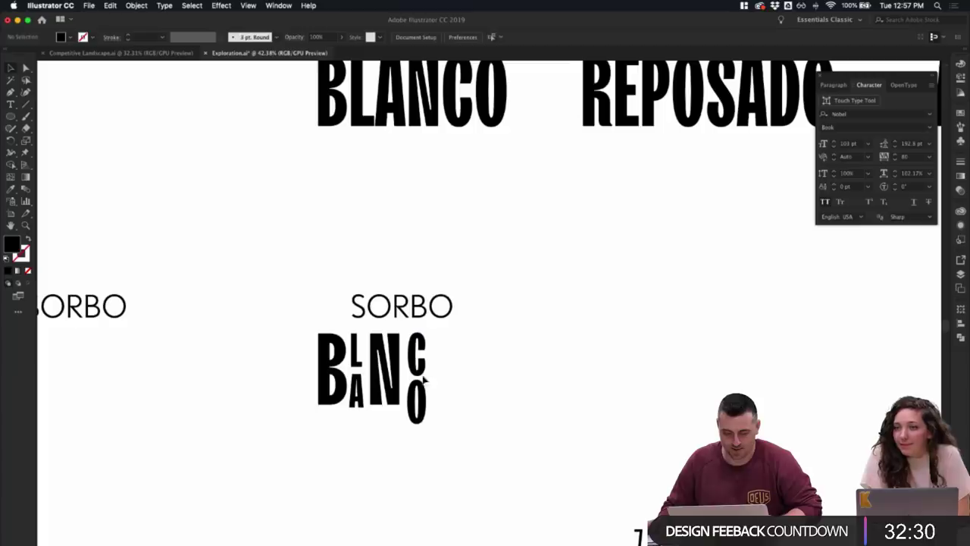
- Scale the stacked C and O down slightly and align the C's top edge with the N
{"action": "left_click", "coordinate": [423, 369]}
{"action": "left_click", "coordinate": [421, 385], "text": "shift"}
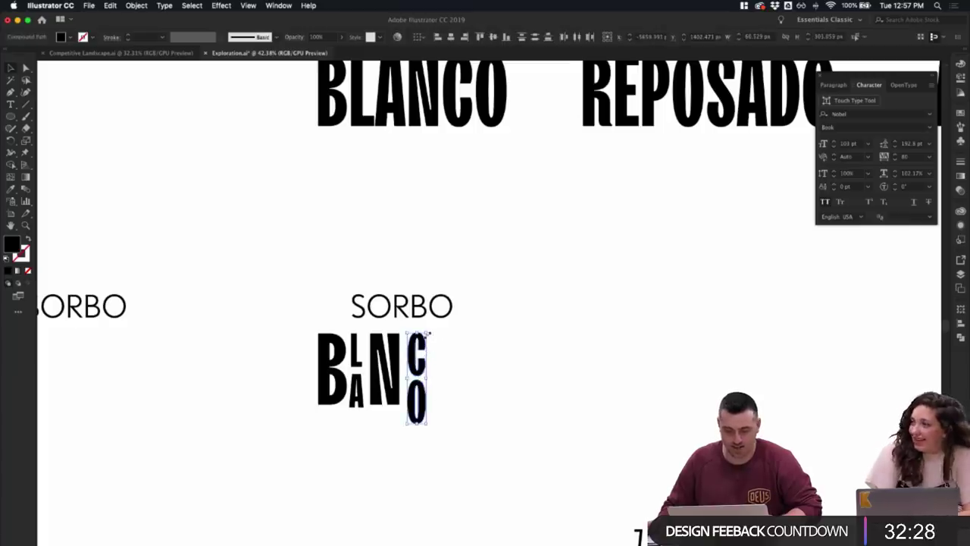
{"action": "left_click_drag", "start_coordinate": [428, 333], "coordinate": [427, 339]}
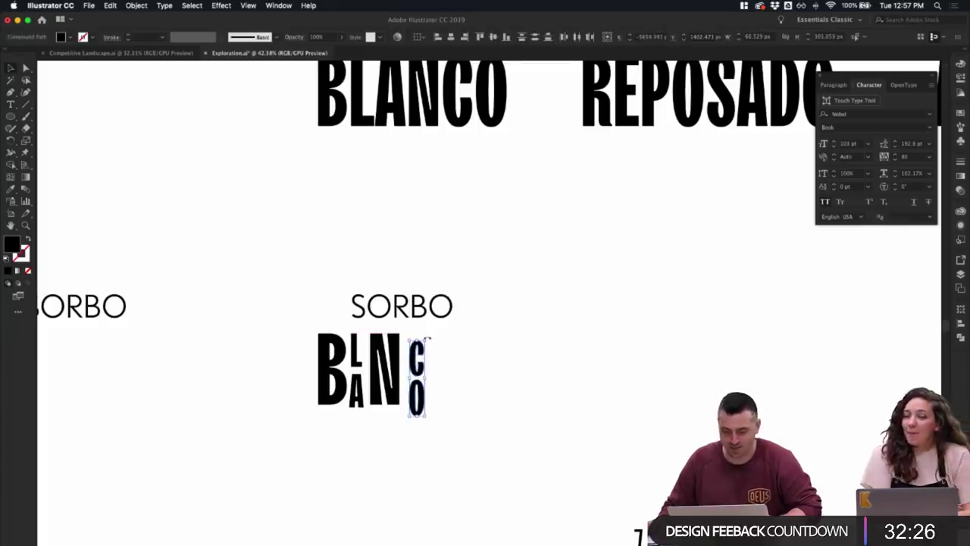
{"action": "left_click", "coordinate": [384, 369]}
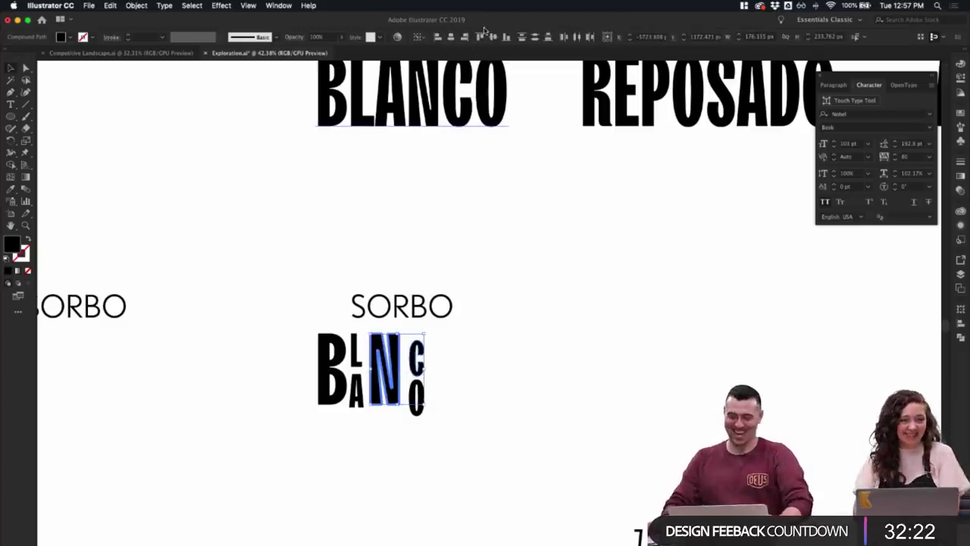
{"action": "left_click", "coordinate": [516, 332]}
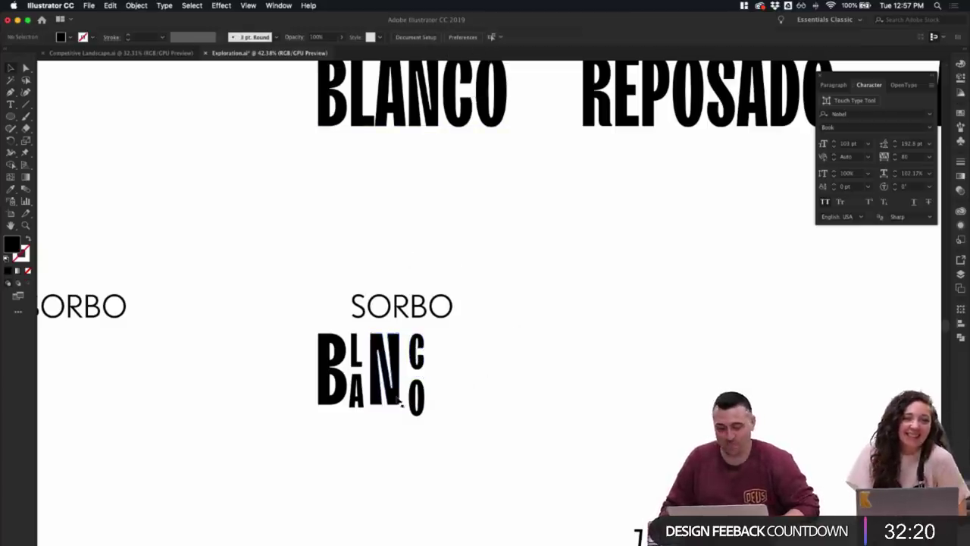
- Align the O's bottom edge with the bottom of the N
{"action": "left_click", "coordinate": [417, 390]}
{"action": "left_click", "coordinate": [419, 356], "text": "shift"}
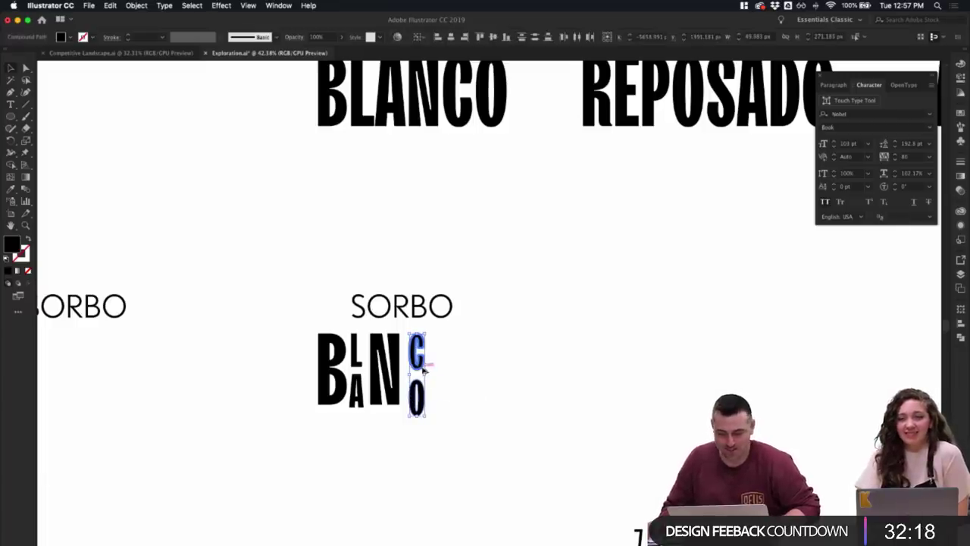
{"action": "left_click", "coordinate": [463, 399]}
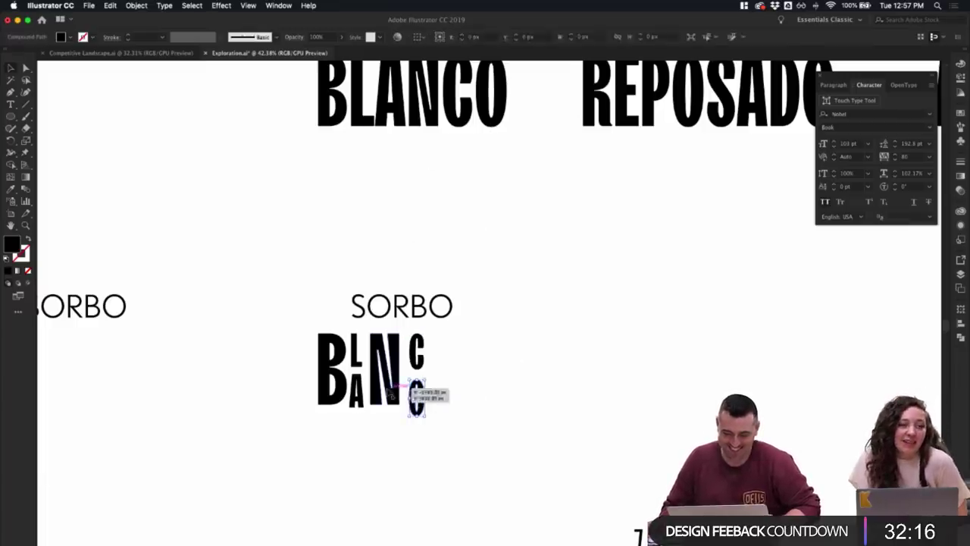
{"action": "left_click", "coordinate": [419, 375]}
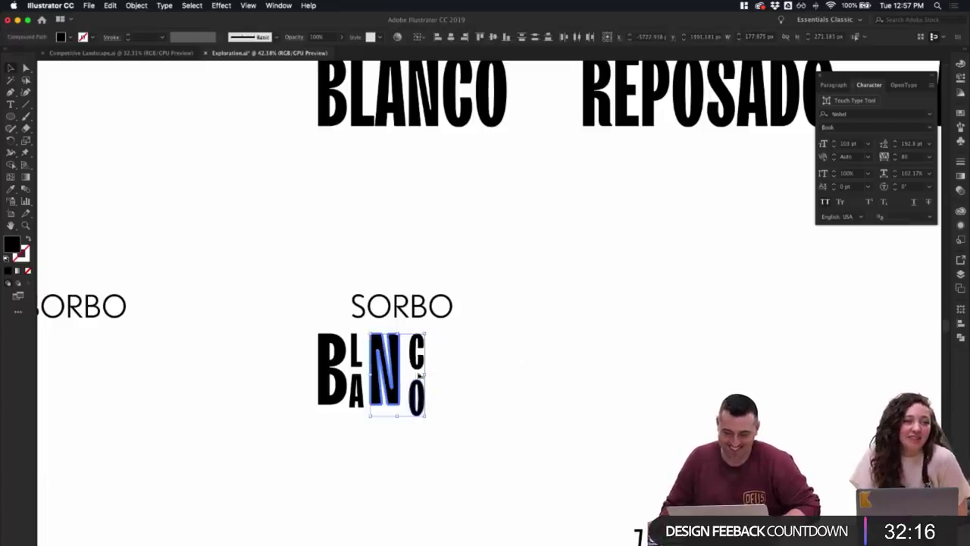
{"action": "left_click", "coordinate": [505, 36]}
{"action": "left_click", "coordinate": [570, 305]}
{"action": "left_click", "coordinate": [424, 383]}
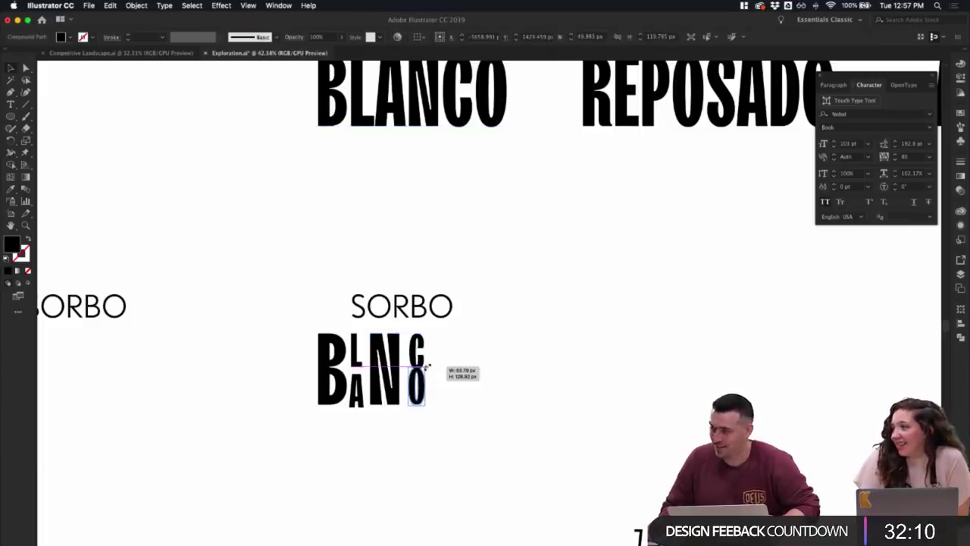
{"action": "left_click", "coordinate": [458, 373]}
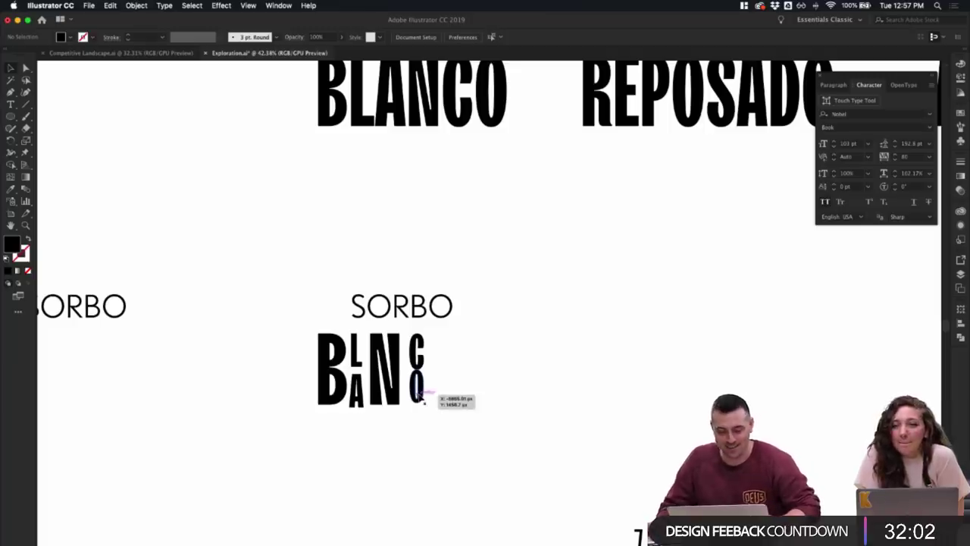
- Lower the O slightly past the N's baseline, leaving a wider gap beneath the C
{"action": "left_click_drag", "start_coordinate": [422, 390], "coordinate": [421, 394]}
{"action": "left_click", "coordinate": [458, 398]}
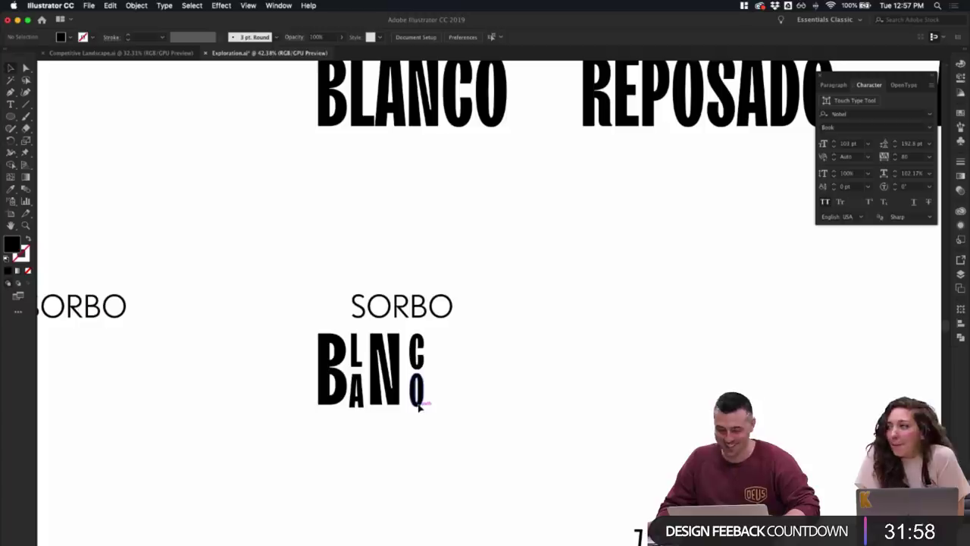
{"action": "left_click_drag", "start_coordinate": [419, 407], "coordinate": [423, 411]}
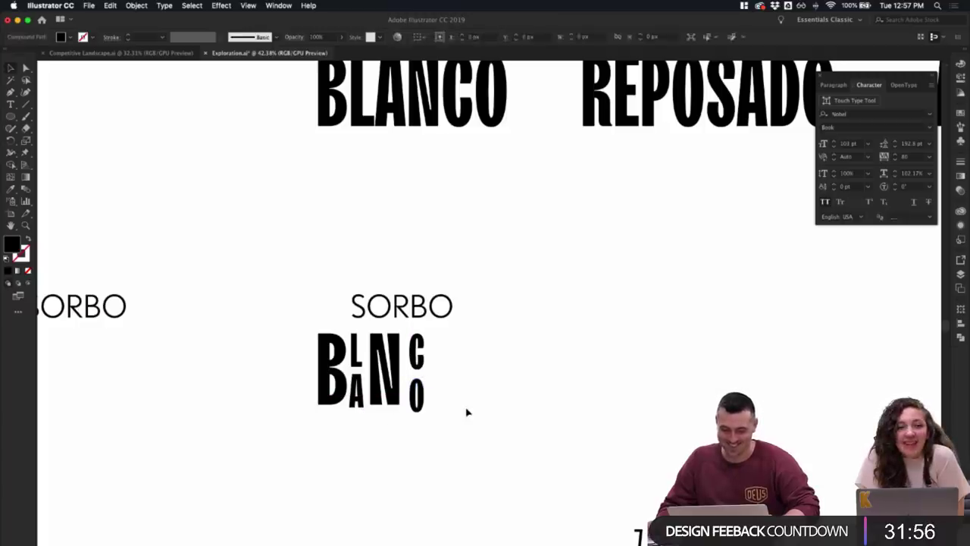
{"action": "left_click_drag", "start_coordinate": [419, 365], "coordinate": [419, 359]}
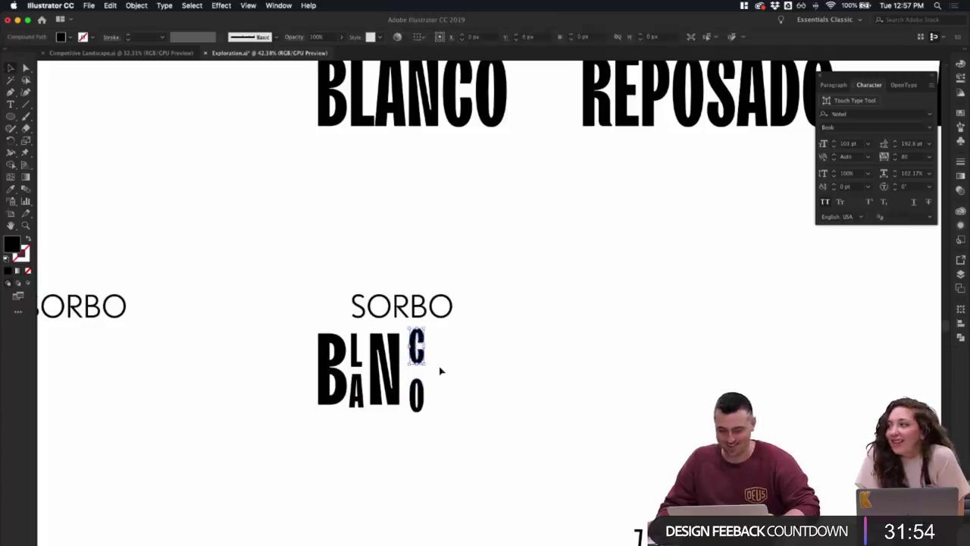
{"action": "key", "text": "super+z"}
{"action": "left_click", "coordinate": [445, 370]}
- Raise the stacked L and A so the L extends above the top of the B
{"action": "left_click_drag", "start_coordinate": [357, 365], "coordinate": [357, 359]}
{"action": "left_click", "coordinate": [480, 379]}
{"action": "left_click", "coordinate": [361, 392]}
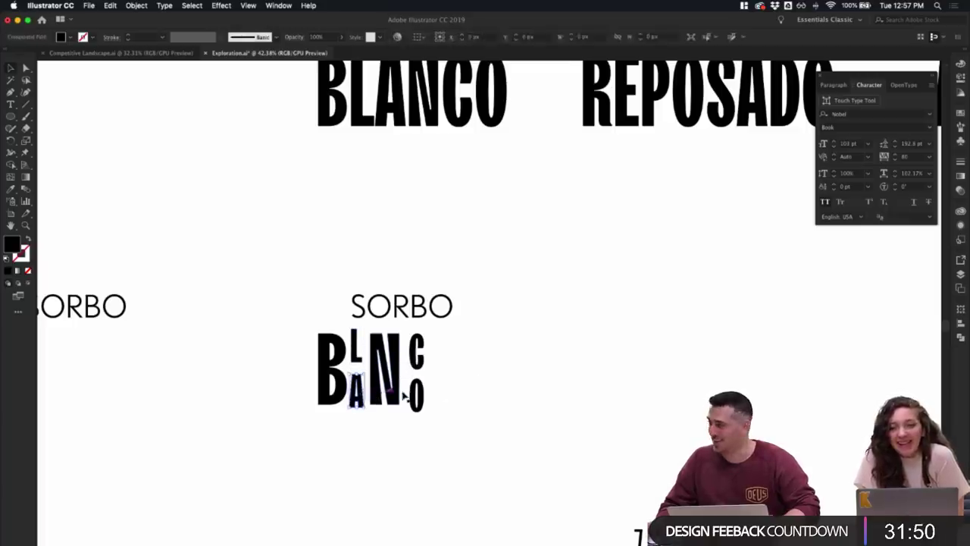
{"action": "left_click", "coordinate": [483, 385]}
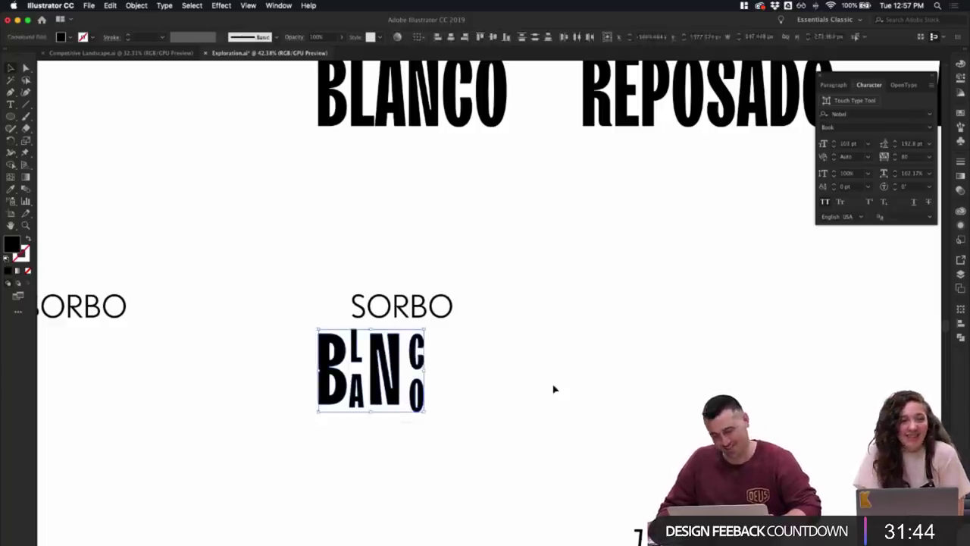
{"action": "left_click_drag", "start_coordinate": [359, 366], "coordinate": [358, 359]}
{"action": "left_click", "coordinate": [467, 391]}
- Drop the N below the B's baseline and shift the stacked C and O closer to it
{"action": "left_click_drag", "start_coordinate": [403, 395], "coordinate": [391, 408]}
{"action": "left_click", "coordinate": [427, 411]}
{"action": "left_click", "coordinate": [421, 367]}
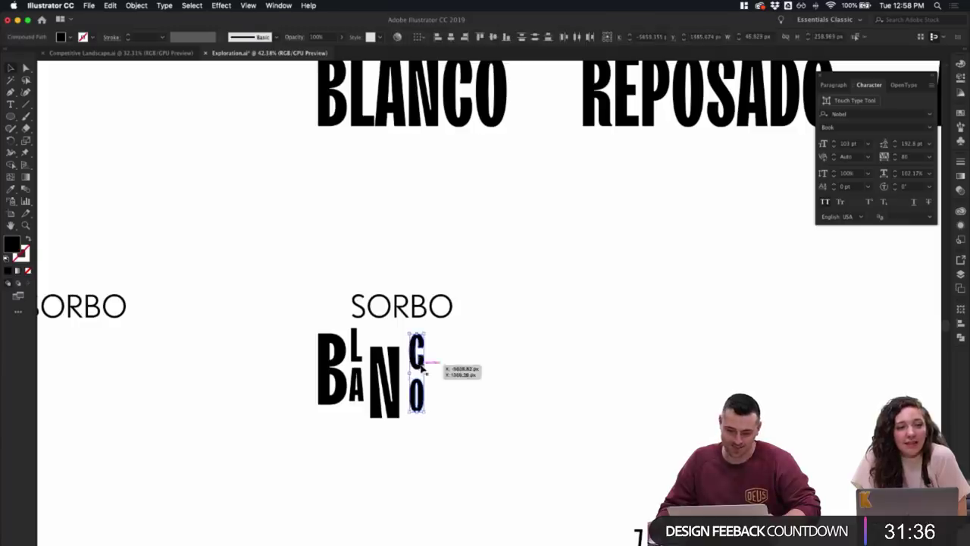
{"action": "left_click_drag", "start_coordinate": [421, 367], "coordinate": [415, 368]}
{"action": "left_click", "coordinate": [472, 390]}
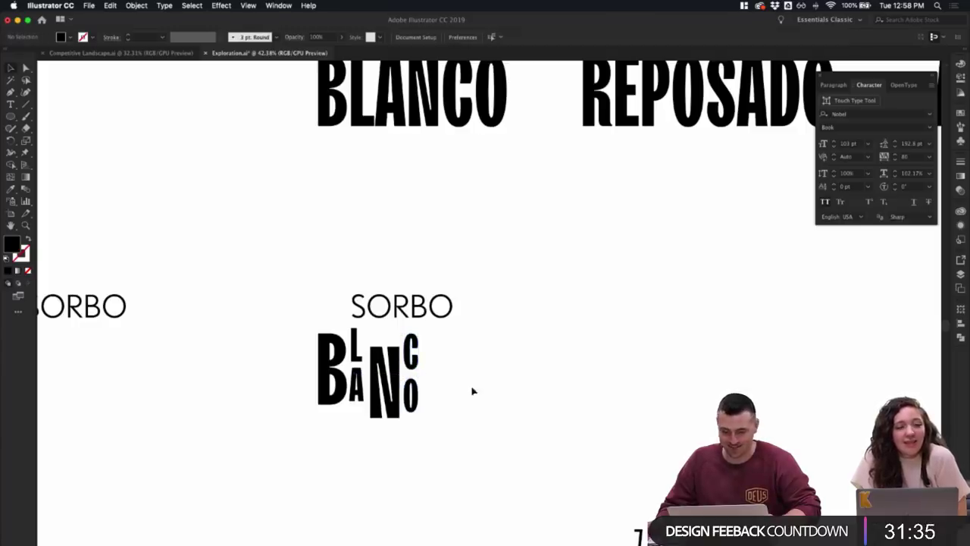
{"action": "left_click_drag", "start_coordinate": [398, 408], "coordinate": [401, 413]}
{"action": "left_click", "coordinate": [438, 418]}
- Duplicate the whole staggered BLANCO arrangement and place the copy directly to its right
{"action": "scroll", "coordinate": [435, 418], "scroll_direction": "up", "scroll_amount": 1}
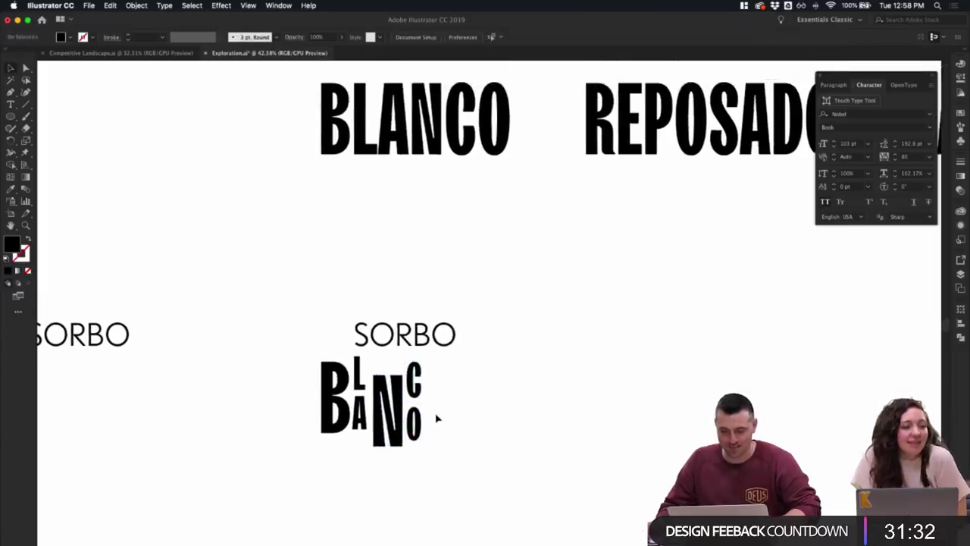
{"action": "scroll", "coordinate": [436, 418], "scroll_direction": "up", "scroll_amount": 2}
{"action": "left_click_drag", "start_coordinate": [279, 356], "coordinate": [266, 336]}
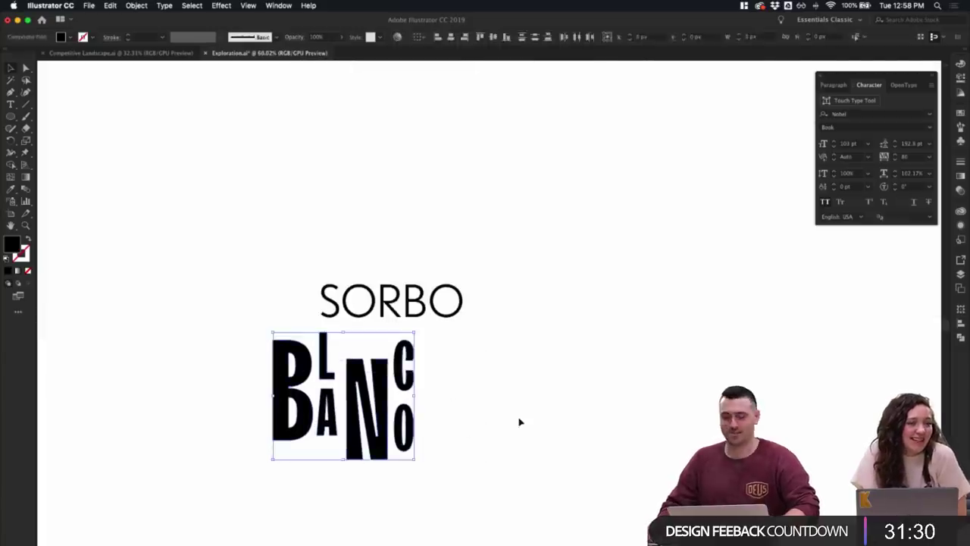
{"action": "left_click_drag", "start_coordinate": [466, 460], "coordinate": [516, 389]}
{"action": "left_click", "coordinate": [674, 407]}
{"action": "scroll", "coordinate": [673, 409], "scroll_direction": "up", "scroll_amount": 3}
{"action": "scroll", "coordinate": [673, 409], "scroll_direction": "down", "scroll_amount": 3}
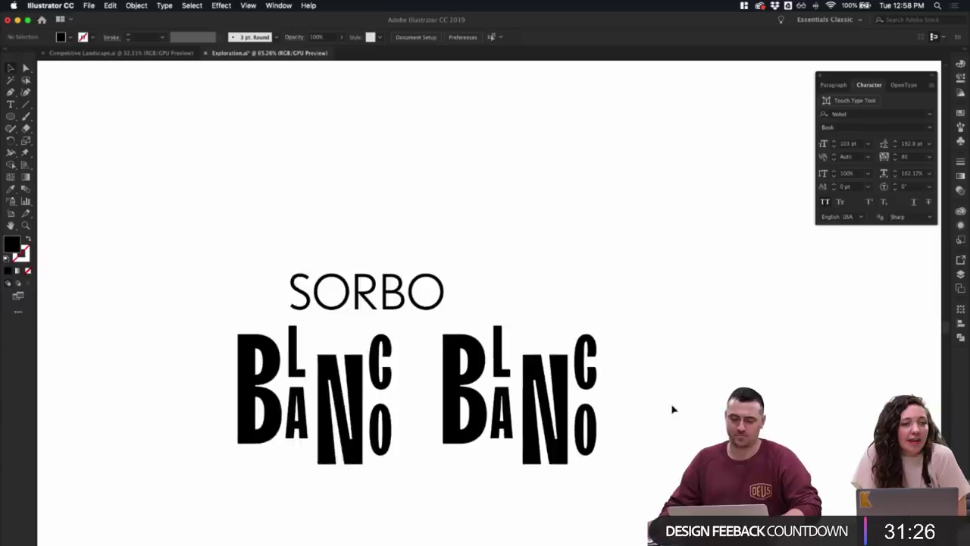
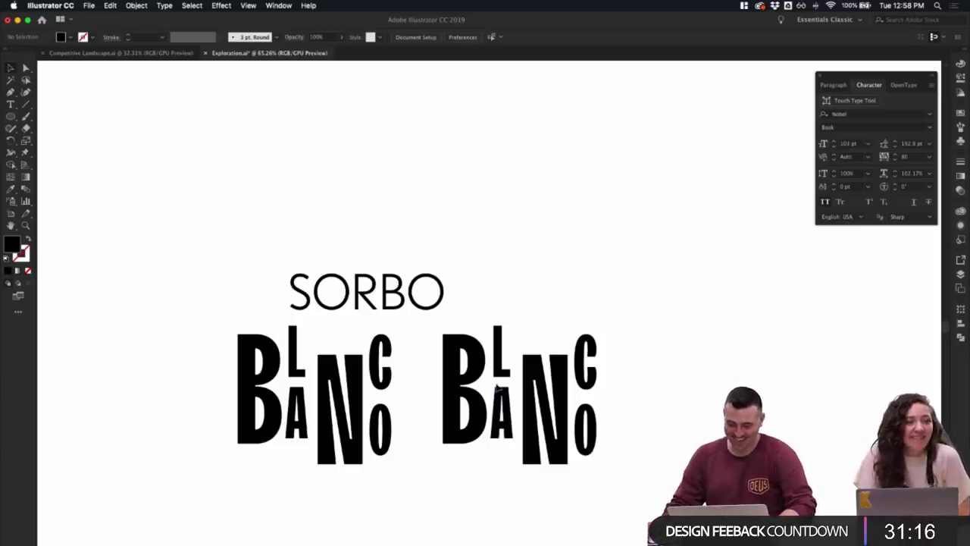
- Shift the A, N, C and O of the second BLANCO to the right, opening a gap after the L
{"action": "left_click_drag", "start_coordinate": [489, 381], "coordinate": [626, 461]}
{"action": "left_click_drag", "start_coordinate": [562, 417], "coordinate": [637, 418]}
{"action": "left_click", "coordinate": [550, 368]}
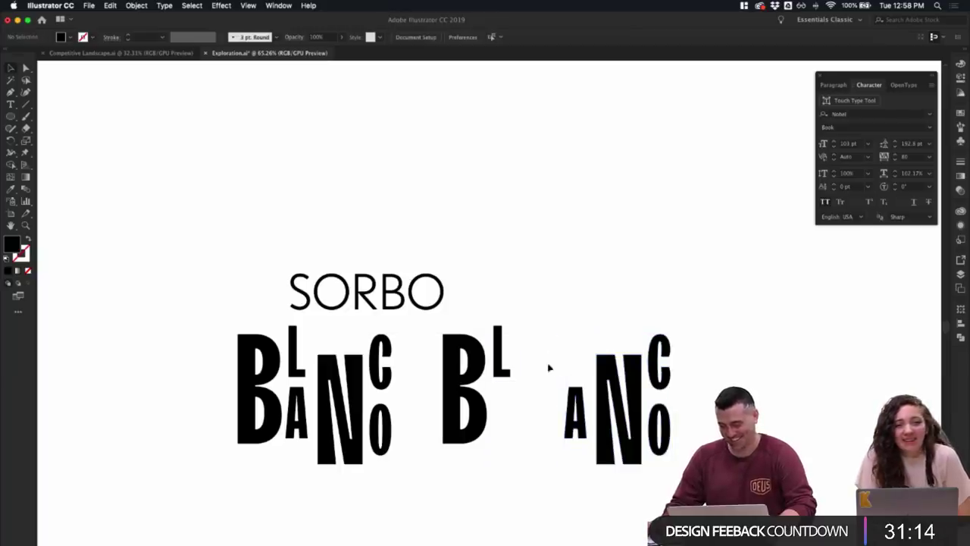
- Stretch the L of the second BLANCO downward so its foot reaches the B's baseline
{"action": "left_click", "coordinate": [506, 370]}
{"action": "key", "text": "a"}
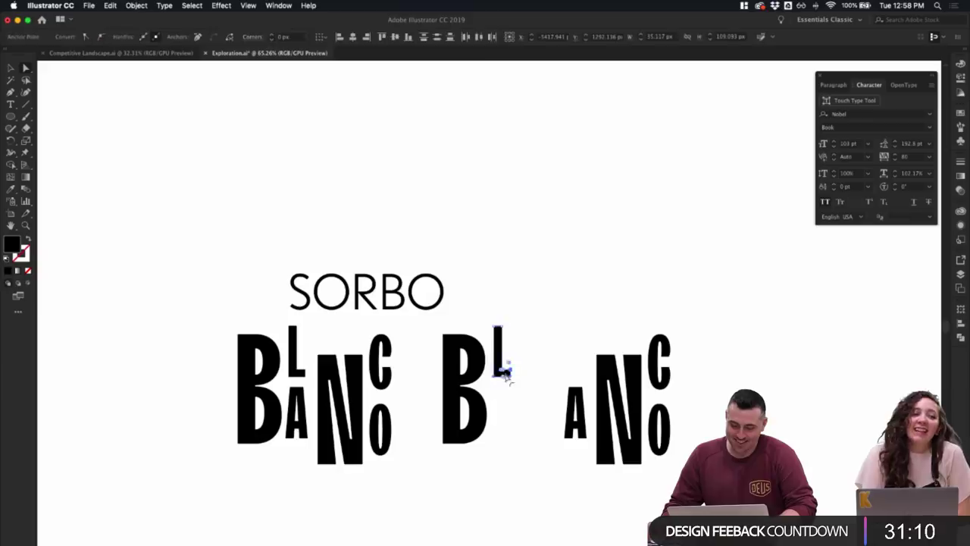
{"action": "left_click_drag", "start_coordinate": [498, 372], "coordinate": [481, 505]}
{"action": "key", "text": "super+z"}
{"action": "left_click", "coordinate": [520, 410]}
{"action": "scroll", "coordinate": [526, 384], "scroll_direction": "up", "scroll_amount": 5}
{"action": "left_click", "coordinate": [504, 469]}
{"action": "left_click", "coordinate": [471, 497]}
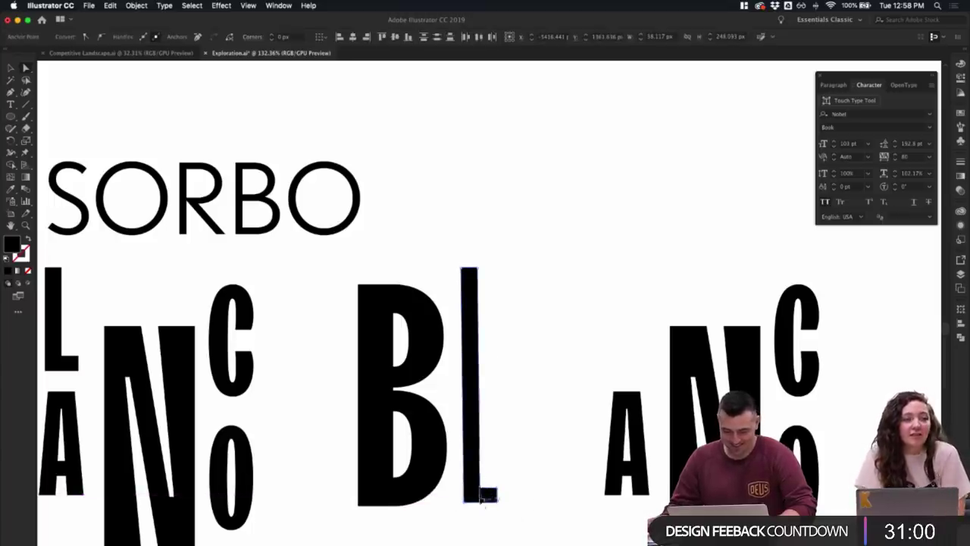
{"action": "left_click", "coordinate": [517, 490]}
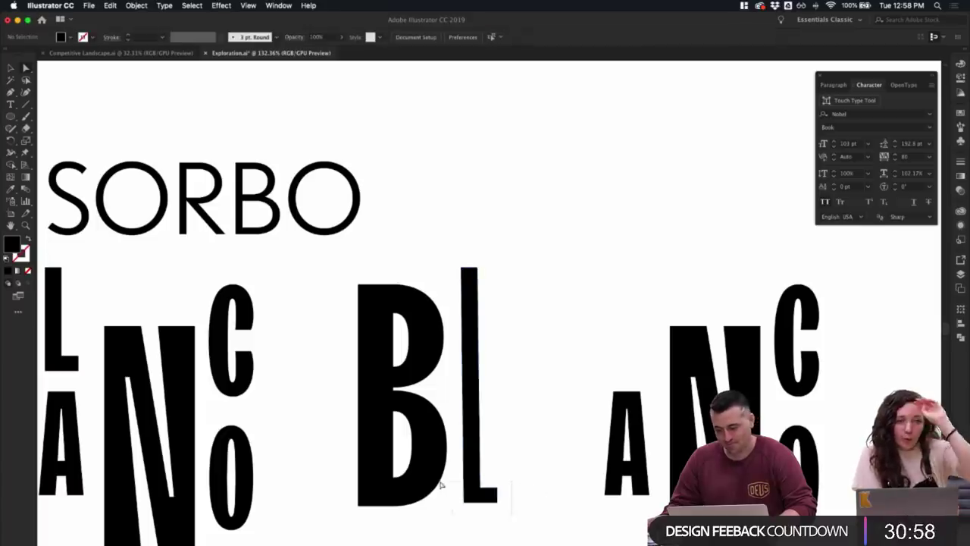
- Move the A next to the L's stem so it sits just above the L's foot
{"action": "left_click_drag", "start_coordinate": [441, 483], "coordinate": [447, 484]}
{"action": "left_click", "coordinate": [511, 463]}
{"action": "key", "text": "v"}
{"action": "left_click_drag", "start_coordinate": [563, 379], "coordinate": [544, 441]}
{"action": "left_click", "coordinate": [572, 480]}
- Extend the L's foot to the right so it runs beneath the A
{"action": "key", "text": "a"}
{"action": "left_click_drag", "start_coordinate": [512, 508], "coordinate": [523, 470]}
{"action": "left_click", "coordinate": [552, 503]}
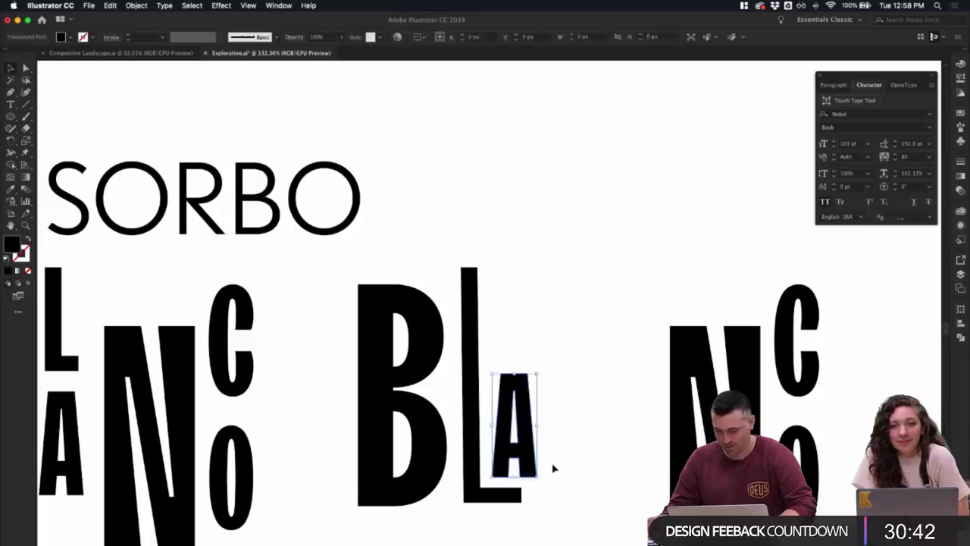
{"action": "left_click", "coordinate": [557, 466]}
{"action": "scroll", "coordinate": [593, 474], "scroll_direction": "down", "scroll_amount": 3}
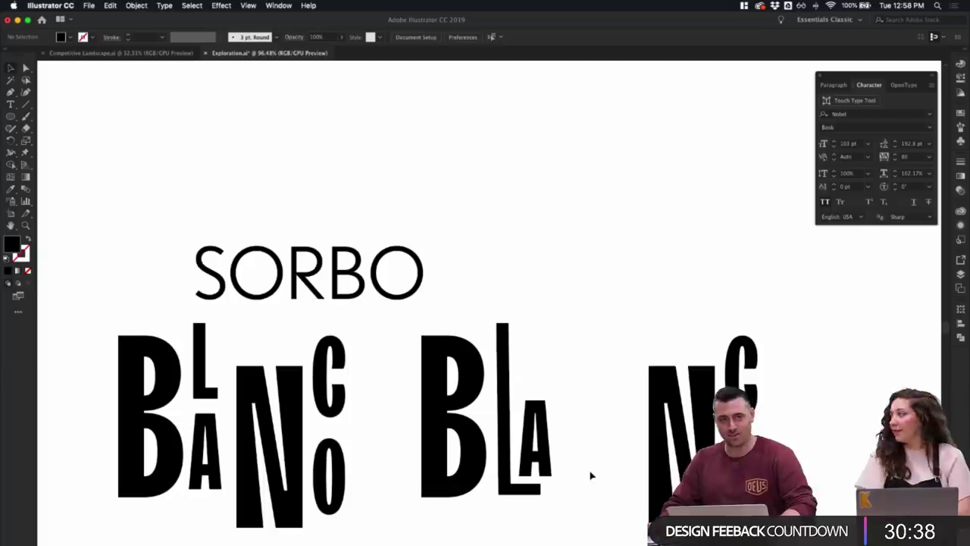
- Place the N beside the A on the B's baseline and scale it down to slightly taller than the A
{"action": "left_click_drag", "start_coordinate": [641, 494], "coordinate": [570, 461]}
{"action": "left_click", "coordinate": [666, 445]}
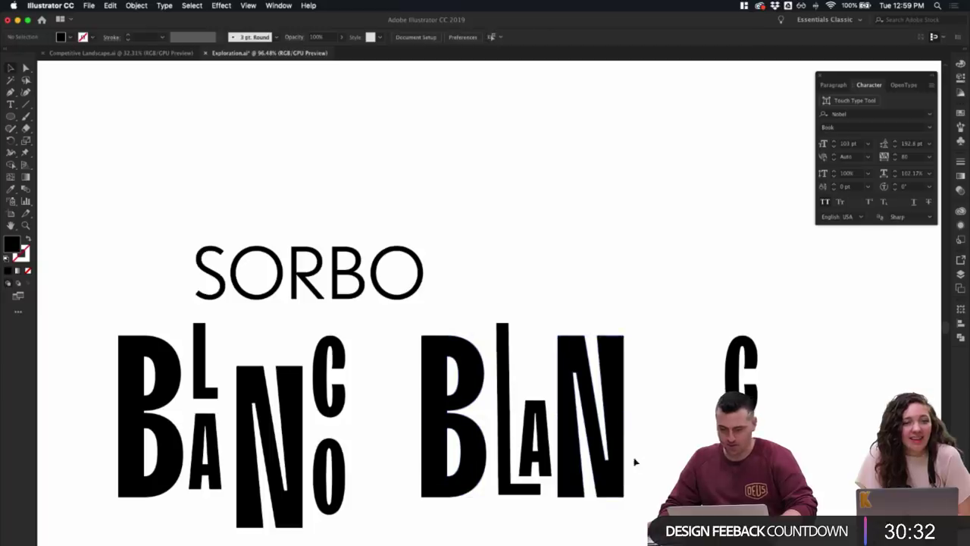
{"action": "left_click", "coordinate": [502, 463]}
{"action": "left_click", "coordinate": [599, 453]}
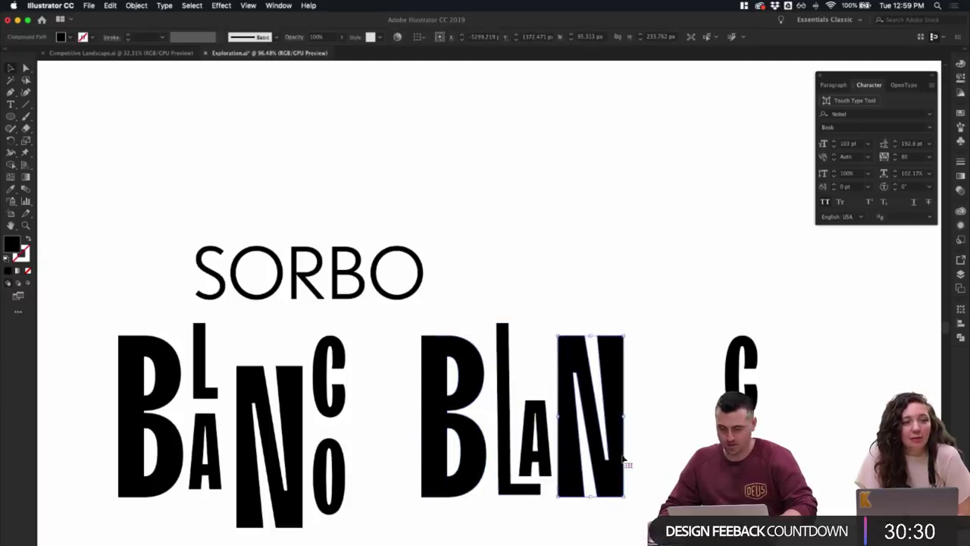
{"action": "left_click_drag", "start_coordinate": [623, 337], "coordinate": [606, 380]}
{"action": "left_click", "coordinate": [635, 419]}
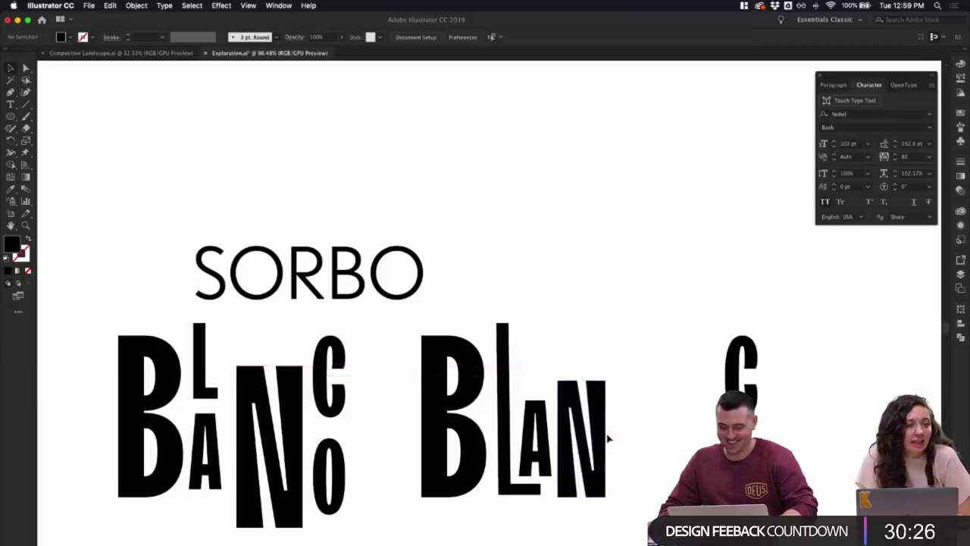
{"action": "left_click", "coordinate": [602, 436]}
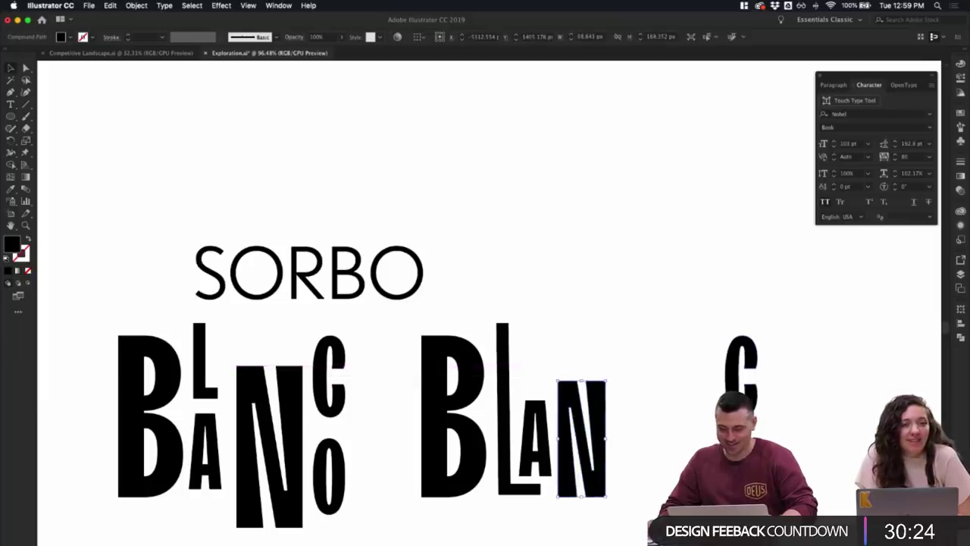
- Move the C of the second BLANCO down beside the N, its top near the N's top
{"action": "left_click_drag", "start_coordinate": [628, 397], "coordinate": [631, 454]}
{"action": "left_click", "coordinate": [663, 433]}
{"action": "scroll", "coordinate": [682, 420], "scroll_direction": "down", "scroll_amount": 2}
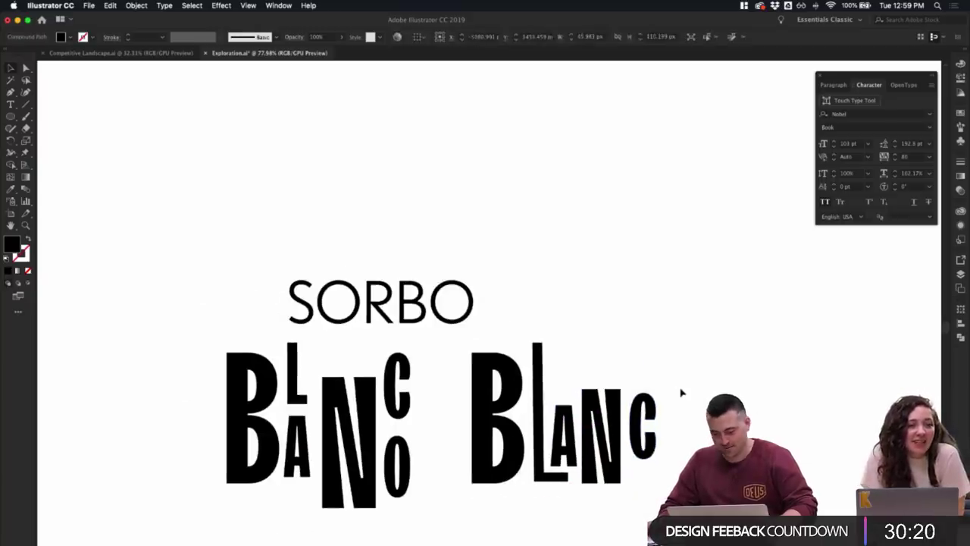
{"action": "left_click_drag", "start_coordinate": [709, 407], "coordinate": [739, 447]}
{"action": "left_click", "coordinate": [669, 452]}
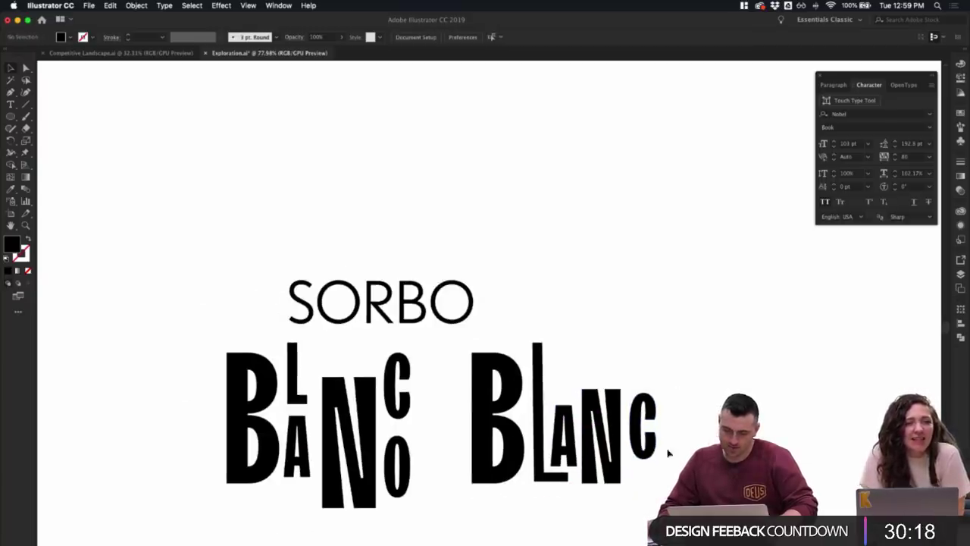
- Try a larger C beside the N with the O set low next to it
{"action": "mouse_move", "coordinate": [647, 455]}
{"action": "left_mouse_down"}
{"action": "mouse_move", "coordinate": [647, 446]}
{"action": "mouse_move", "coordinate": [668, 459]}
{"action": "mouse_move", "coordinate": [662, 465]}
{"action": "left_mouse_up"}
{"action": "left_click", "coordinate": [684, 402]}
{"action": "left_click", "coordinate": [653, 429]}
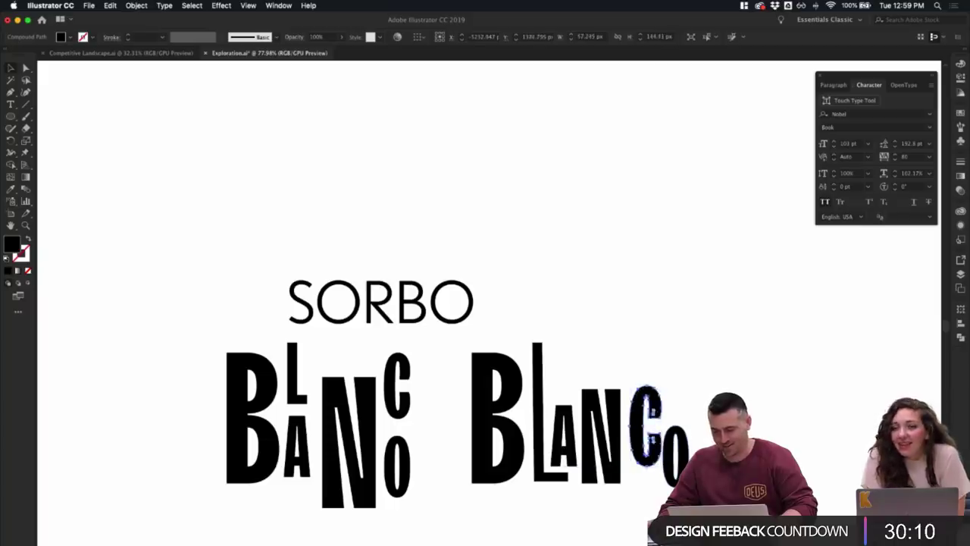
{"action": "key", "text": "super+z"}
{"action": "key", "text": "super+shift+a"}
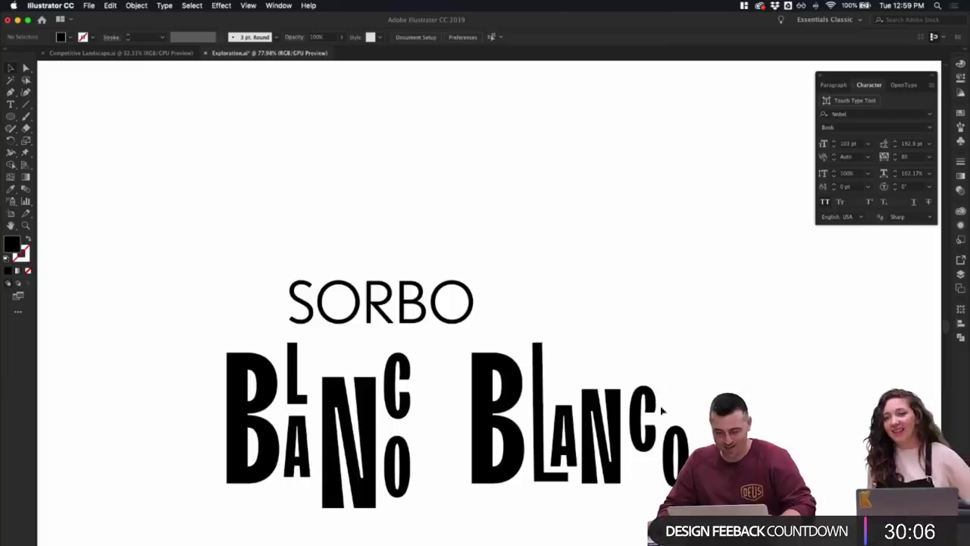
- Tighten the C against the N, raise the O above it and shift the O farther right to make room
{"action": "left_click_drag", "start_coordinate": [653, 409], "coordinate": [684, 375]}
{"action": "left_click", "coordinate": [689, 385]}
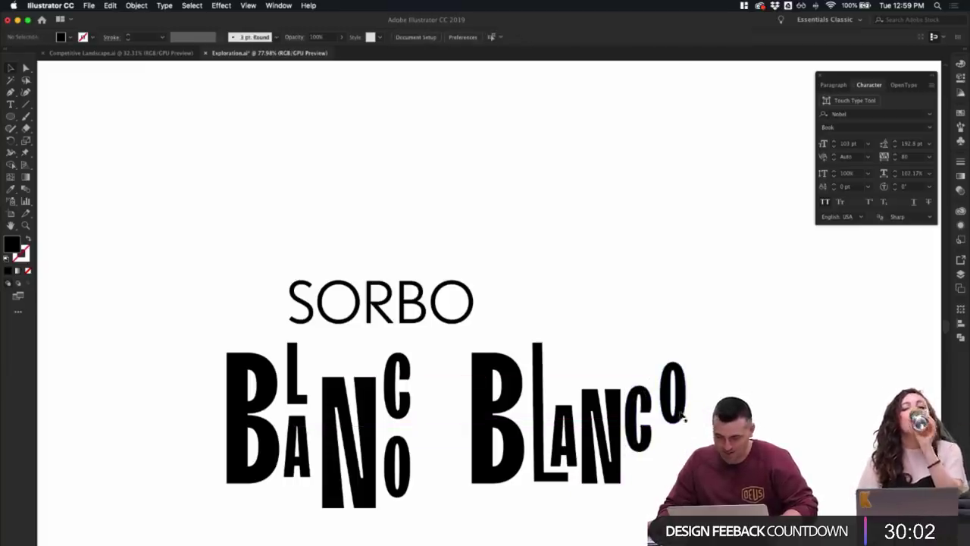
{"action": "left_click_drag", "start_coordinate": [681, 415], "coordinate": [711, 415]}
{"action": "left_click", "coordinate": [686, 435]}
- Enlarge the C of the second BLANCO to match the N's height and baseline
{"action": "left_click", "coordinate": [647, 441]}
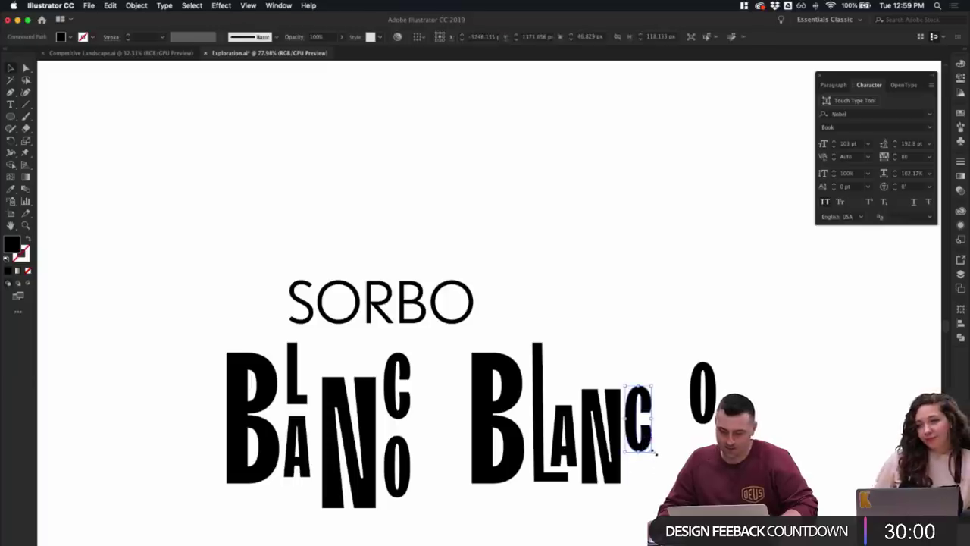
{"action": "left_click_drag", "start_coordinate": [655, 453], "coordinate": [664, 477]}
{"action": "left_click", "coordinate": [672, 475]}
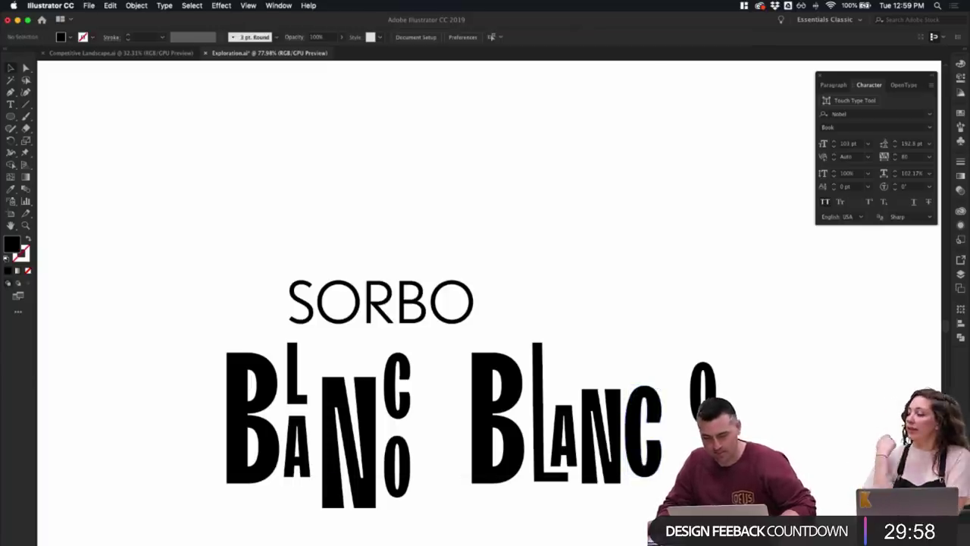
{"action": "left_click", "coordinate": [661, 470]}
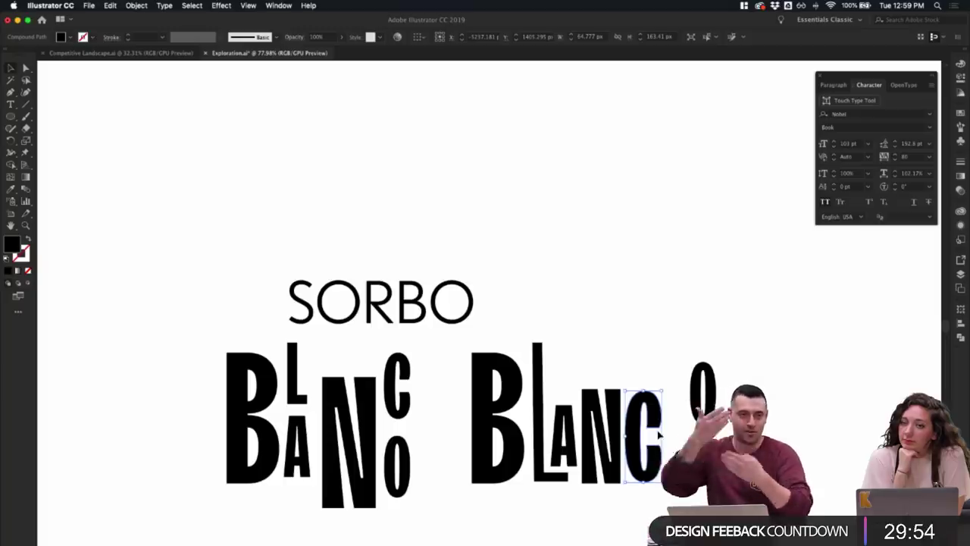
{"action": "left_click", "coordinate": [673, 435]}
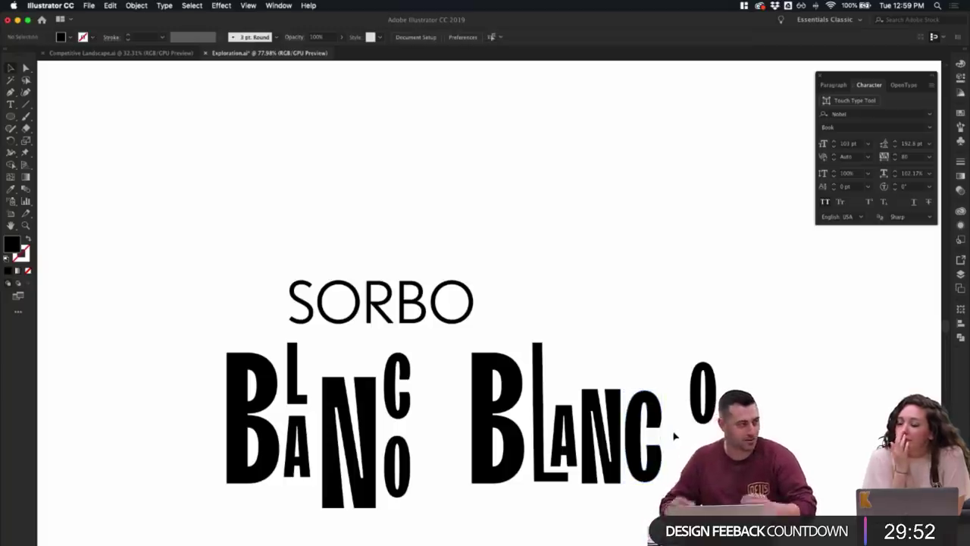
- Bring the raised O back in close to the upper right of the C
{"action": "left_click", "coordinate": [653, 424]}
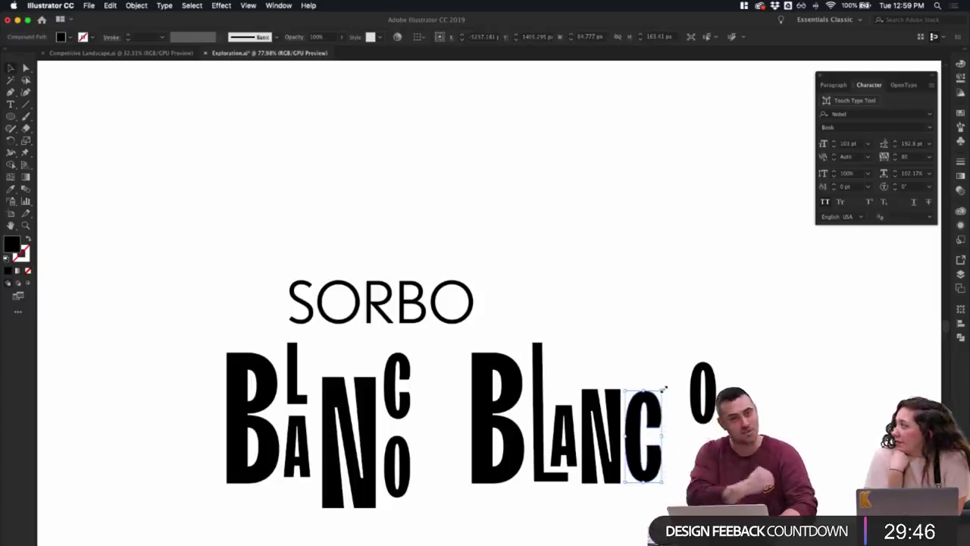
{"action": "left_click", "coordinate": [676, 413]}
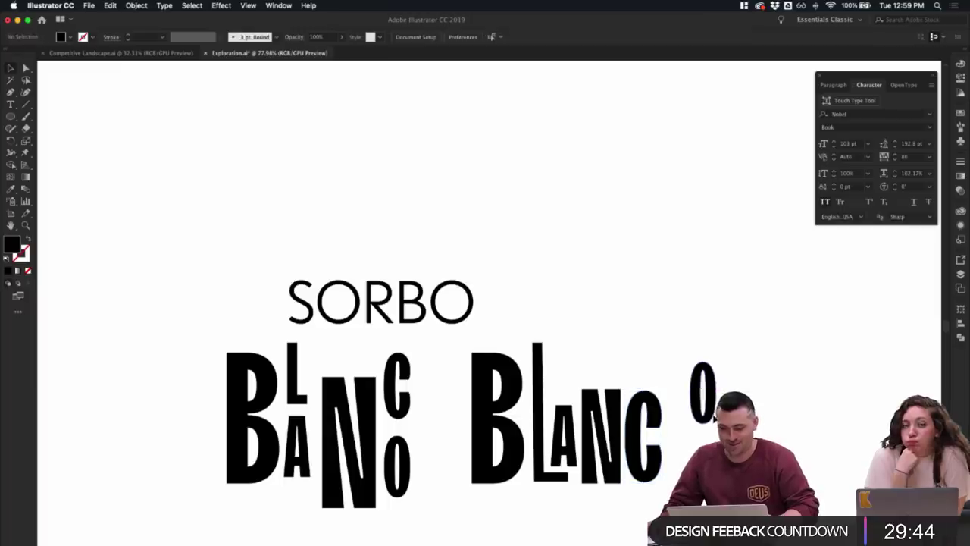
{"action": "left_click_drag", "start_coordinate": [710, 416], "coordinate": [692, 424]}
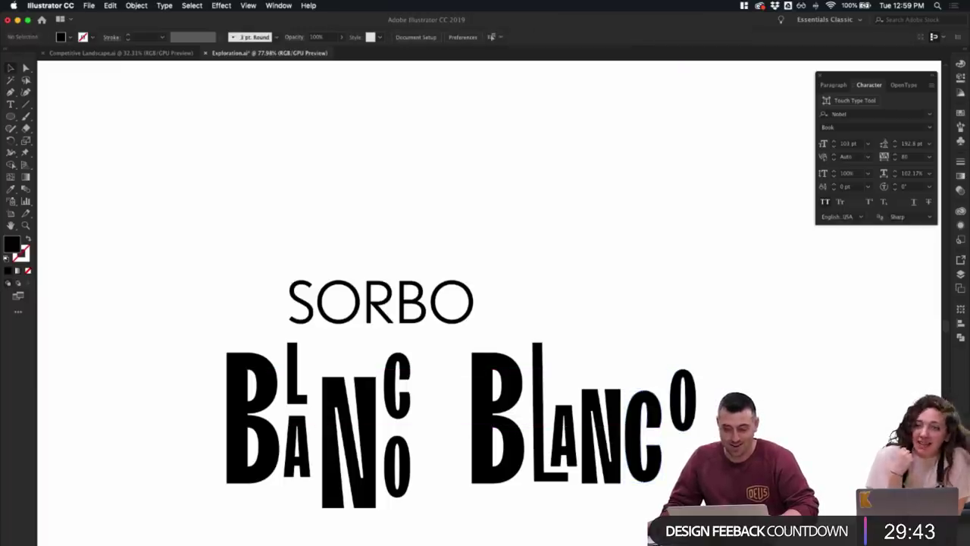
- Scale the C down from its top corner, keeping it on the baseline beside the N
{"action": "left_click", "coordinate": [661, 417]}
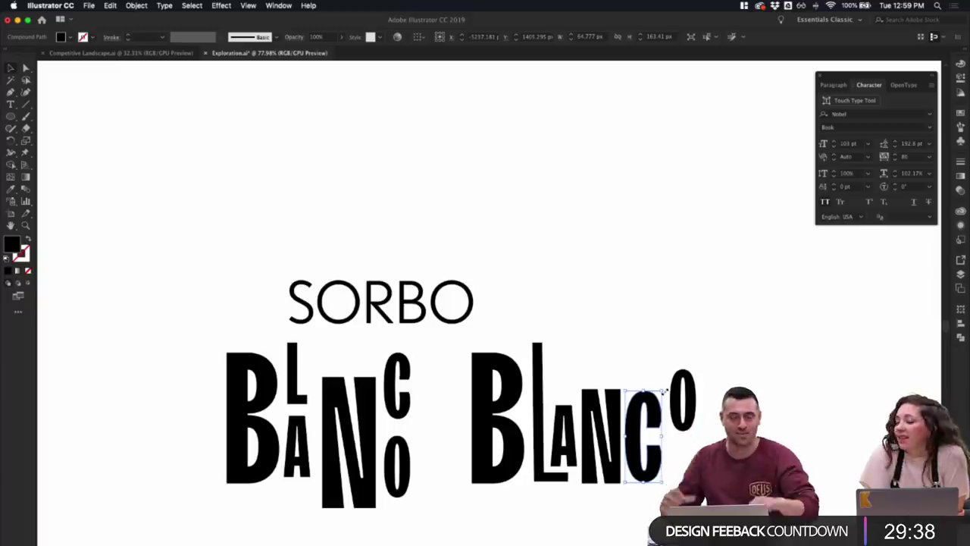
{"action": "left_click", "coordinate": [673, 393]}
{"action": "left_click", "coordinate": [653, 406]}
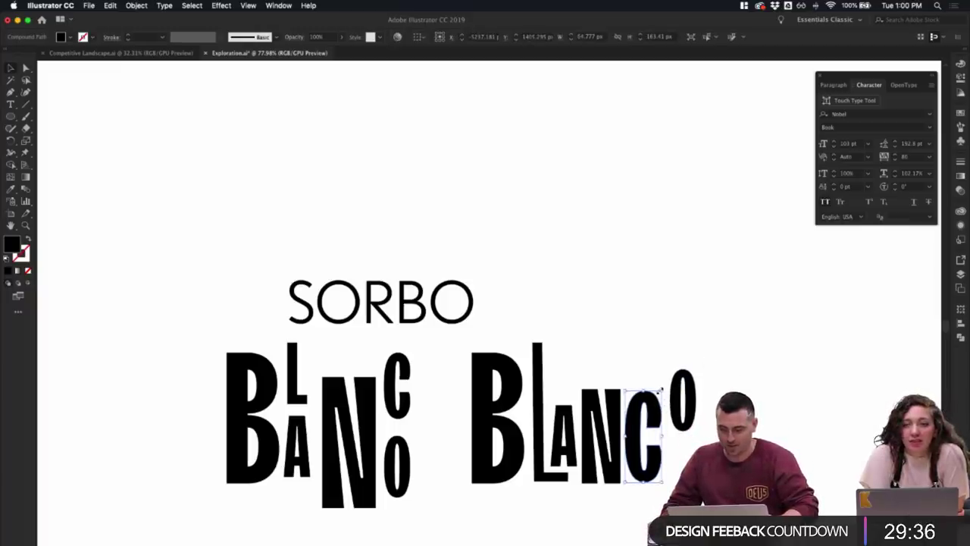
{"action": "left_click_drag", "start_coordinate": [661, 391], "coordinate": [676, 432]}
- Enlarge the O slightly and lower it onto the baseline beside the C
{"action": "left_click", "coordinate": [702, 417]}
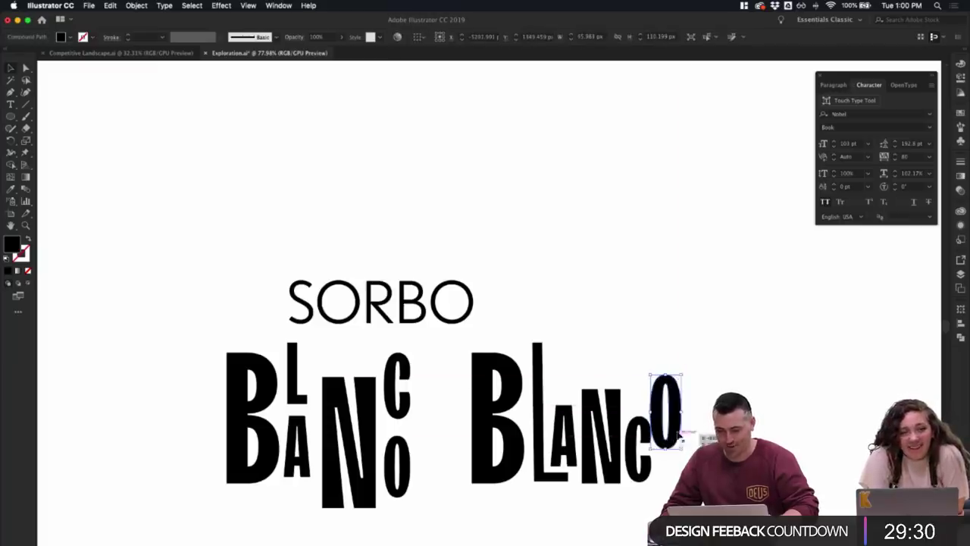
{"action": "left_click_drag", "start_coordinate": [685, 442], "coordinate": [681, 463]}
{"action": "left_click", "coordinate": [703, 454]}
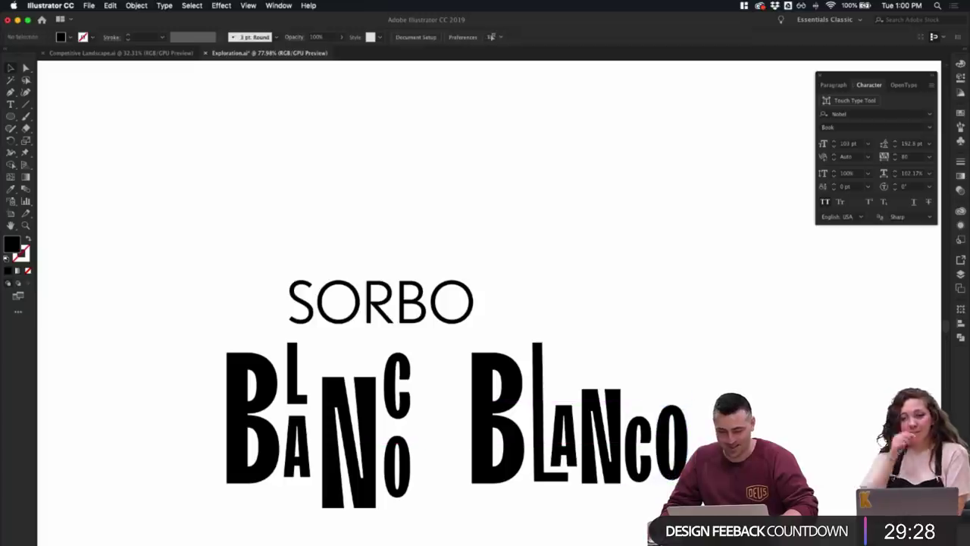
- Raise a slightly enlarged C above the N's top and slide the O directly beneath it, next to the N
{"action": "left_click", "coordinate": [645, 454]}
{"action": "left_click_drag", "start_coordinate": [651, 416], "coordinate": [650, 343]}
{"action": "key", "text": "super+shift+a"}
{"action": "left_click", "coordinate": [677, 383]}
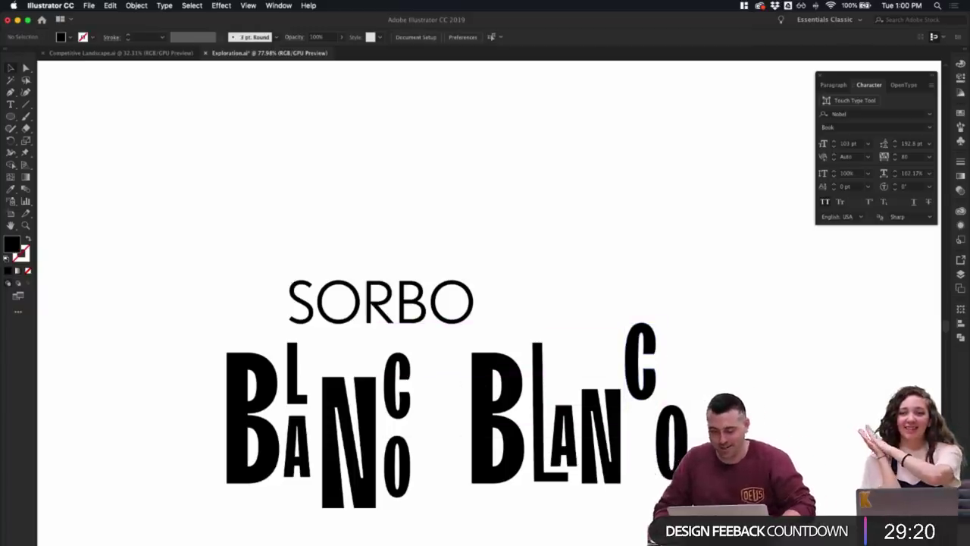
{"action": "left_click_drag", "start_coordinate": [682, 443], "coordinate": [652, 441]}
{"action": "left_click", "coordinate": [712, 438]}
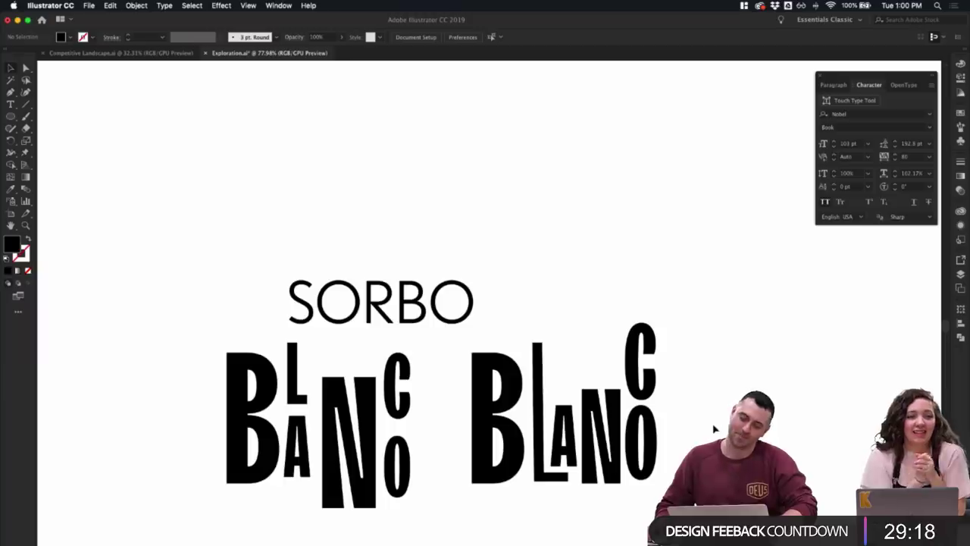
- Duplicate the reworked BLANCO wordmark and place the copy directly to its right
{"action": "scroll", "coordinate": [713, 429], "scroll_direction": "down", "scroll_amount": 1}
{"action": "scroll", "coordinate": [713, 429], "scroll_direction": "down", "scroll_amount": 2}
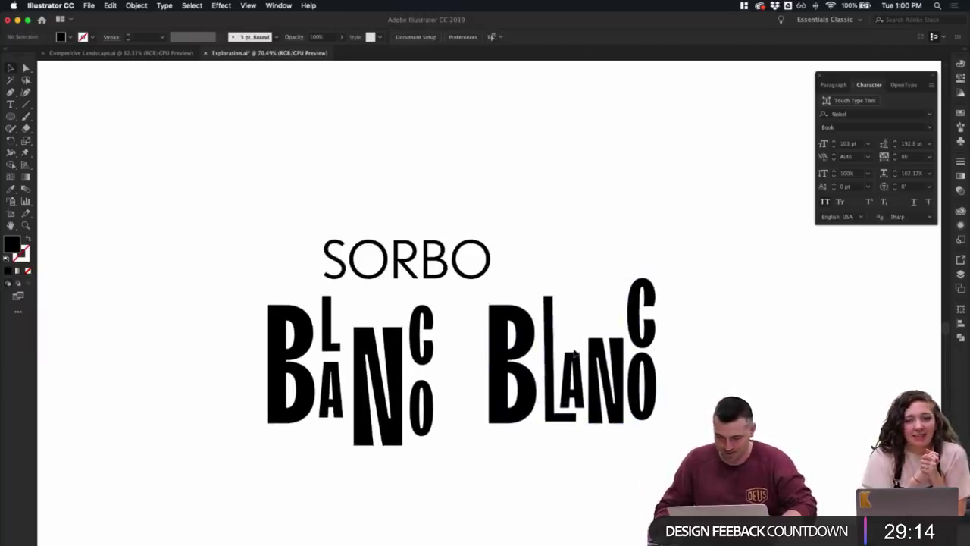
{"action": "left_click", "coordinate": [547, 302]}
{"action": "left_click_drag", "start_coordinate": [494, 283], "coordinate": [884, 402]}
{"action": "left_click", "coordinate": [809, 477]}
{"action": "scroll", "coordinate": [809, 477], "scroll_direction": "right", "scroll_amount": 2}
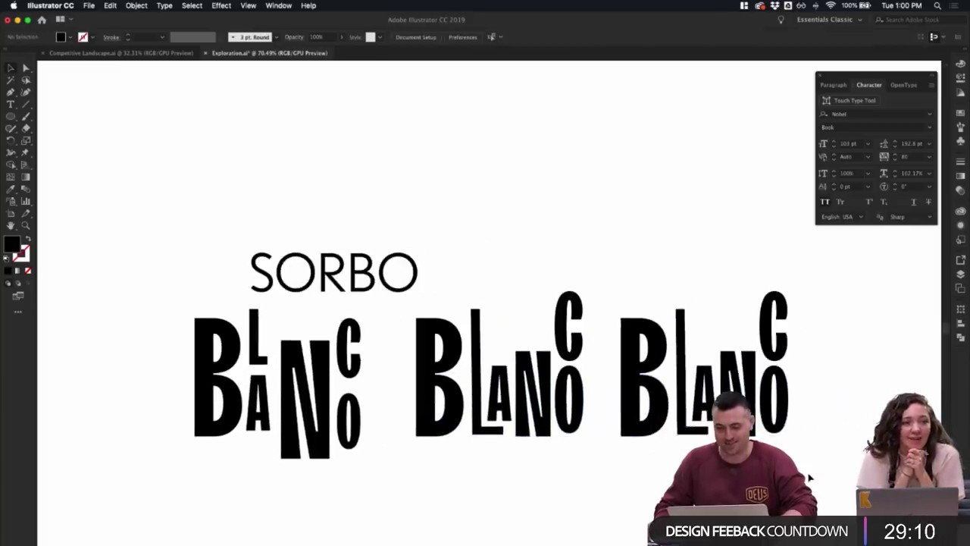
- Copy the B from the large bold BLANCO heading, paste it as separate text, and place it above the third staggered BLANCO wordmark
{"action": "scroll", "coordinate": [677, 287], "scroll_direction": "down", "scroll_amount": 3}
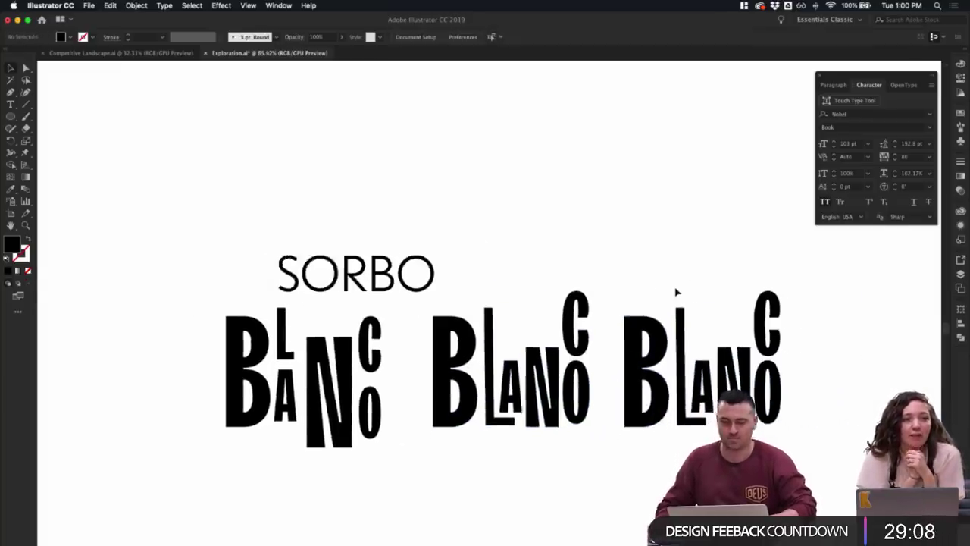
{"action": "scroll", "coordinate": [489, 240], "scroll_direction": "down", "scroll_amount": 2}
{"action": "scroll", "coordinate": [490, 238], "scroll_direction": "up", "scroll_amount": 2}
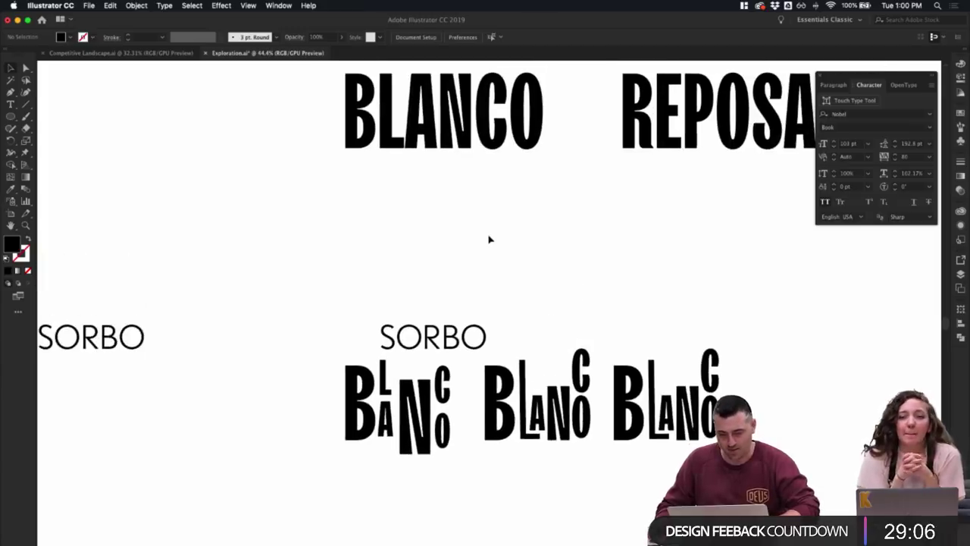
{"action": "left_click", "coordinate": [371, 148]}
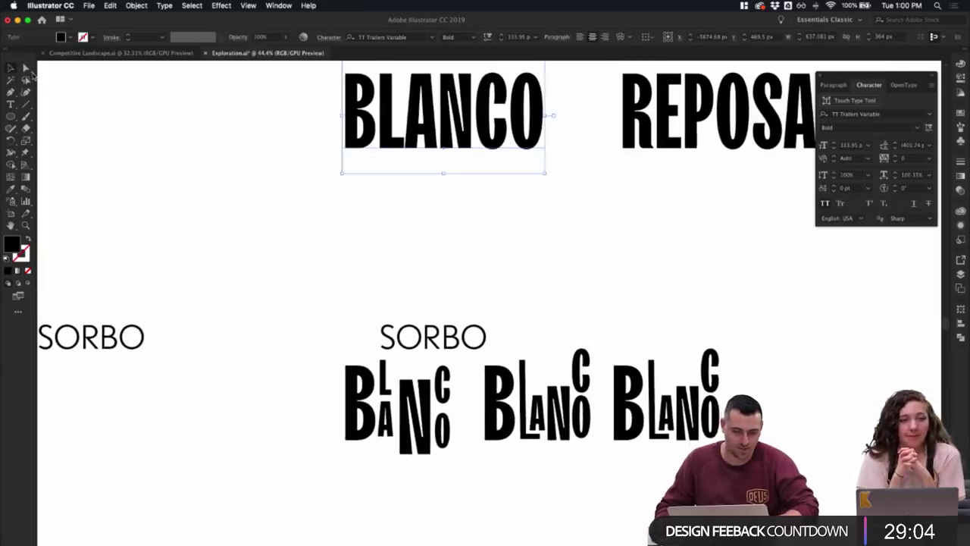
{"action": "double_click", "coordinate": [362, 142]}
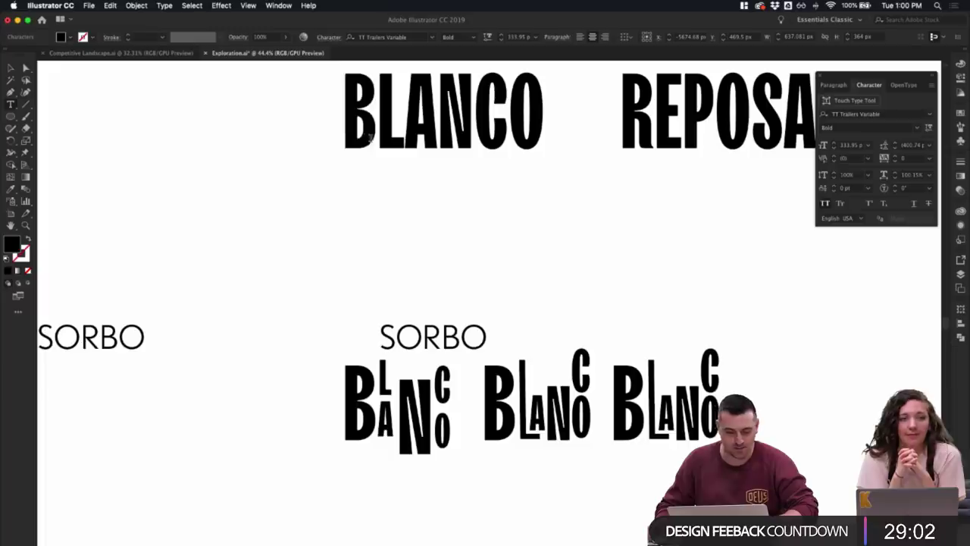
{"action": "left_click_drag", "start_coordinate": [362, 142], "coordinate": [350, 143]}
{"action": "key", "text": "super+c"}
{"action": "left_click", "coordinate": [11, 68]}
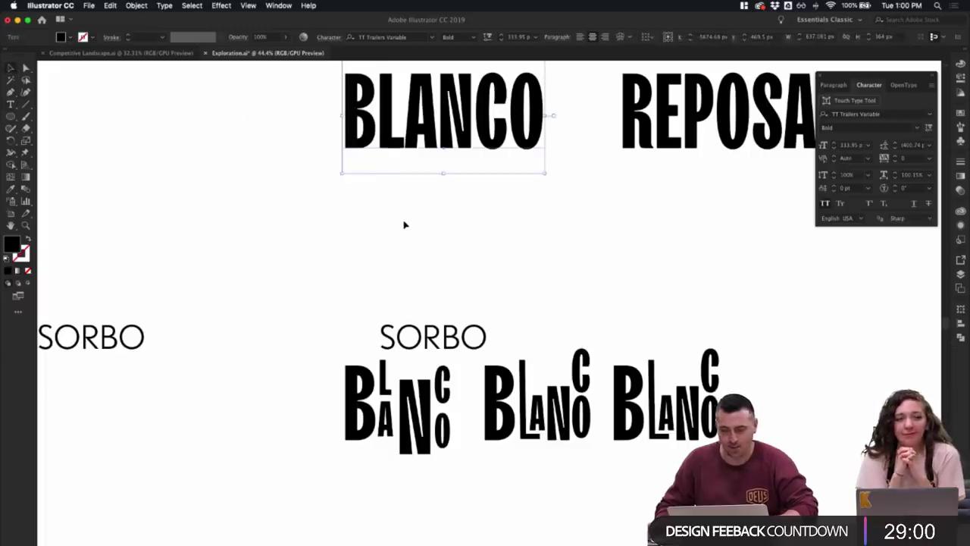
{"action": "left_click", "coordinate": [403, 224]}
{"action": "key", "text": "super+v"}
{"action": "left_click_drag", "start_coordinate": [465, 284], "coordinate": [641, 288]}
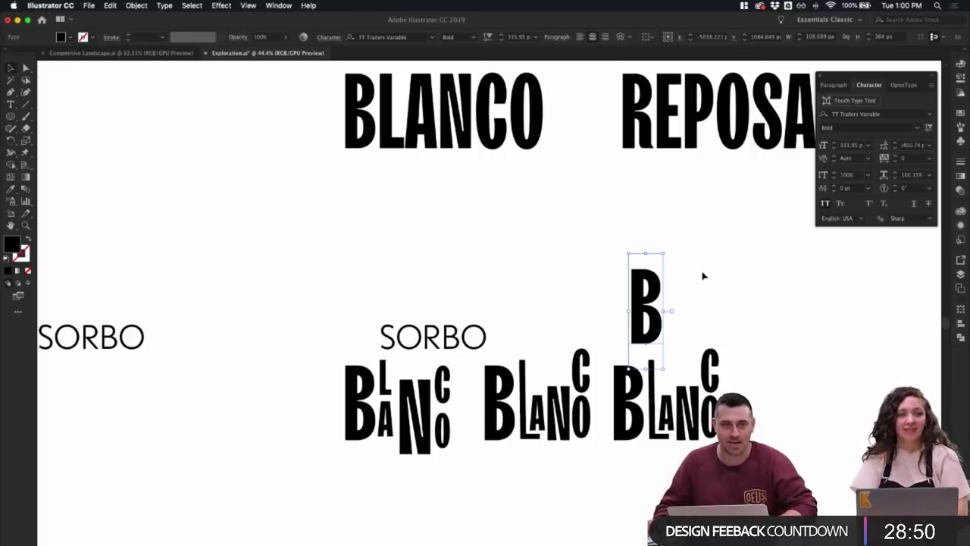
- Move the pasted B slightly higher and delete the original heavy B from the third staggered wordmark
{"action": "scroll", "coordinate": [702, 276], "scroll_direction": "up", "scroll_amount": 2}
{"action": "scroll", "coordinate": [702, 276], "scroll_direction": "down", "scroll_amount": 3}
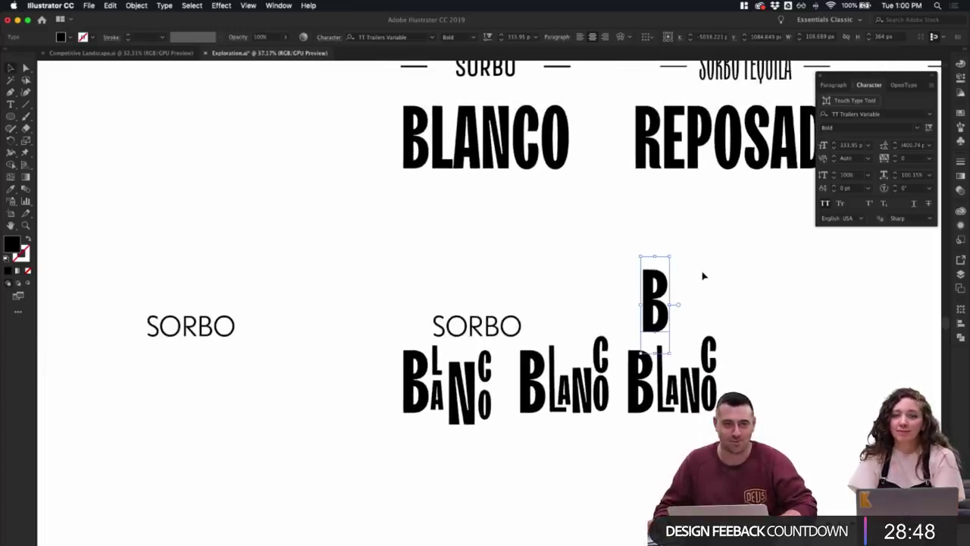
{"action": "left_click", "coordinate": [684, 246]}
{"action": "left_click_drag", "start_coordinate": [657, 295], "coordinate": [674, 268]}
{"action": "left_click", "coordinate": [661, 353]}
{"action": "left_click", "coordinate": [660, 355]}
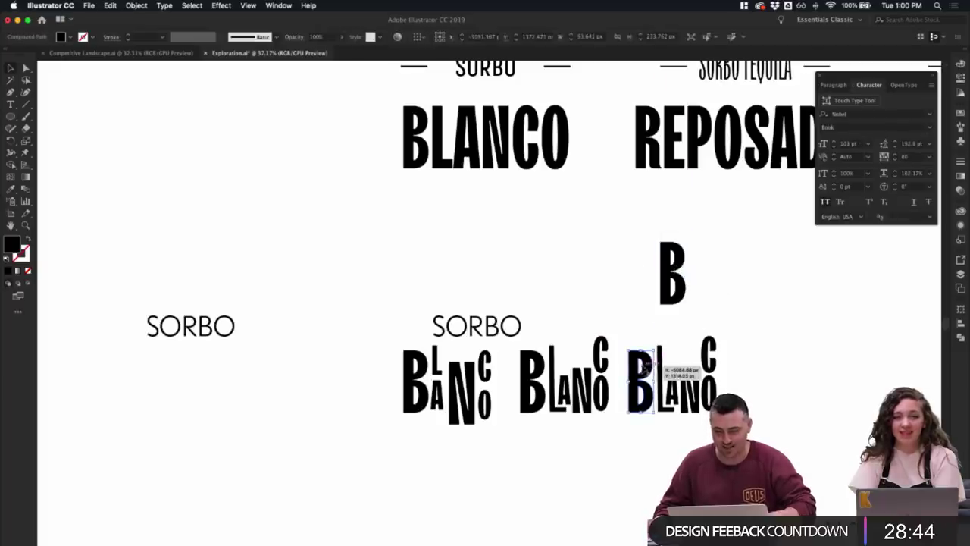
{"action": "key", "text": "Delete"}
- Set the pasted B to the Light style of TT Trailers Variable
{"action": "left_click", "coordinate": [683, 305]}
{"action": "double_click", "coordinate": [681, 304]}
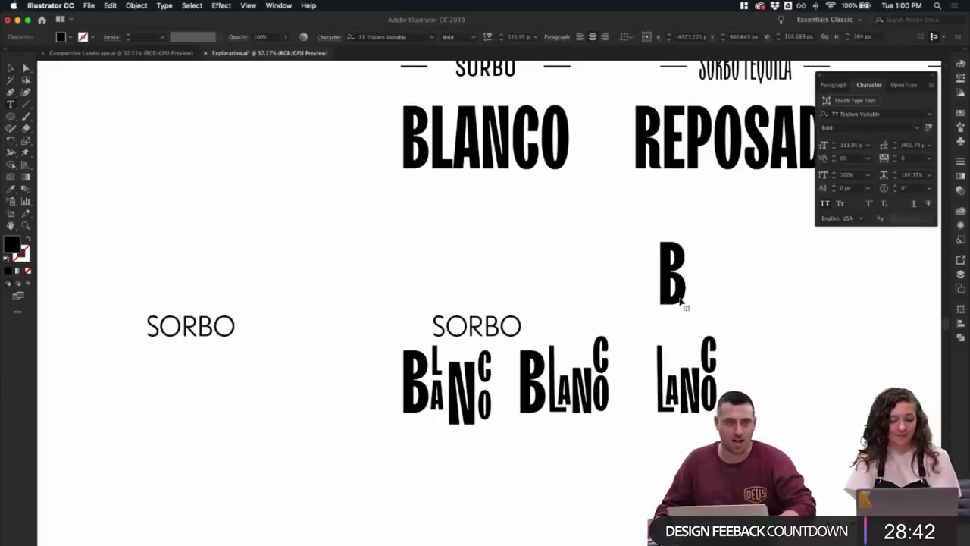
{"action": "double_click", "coordinate": [667, 297]}
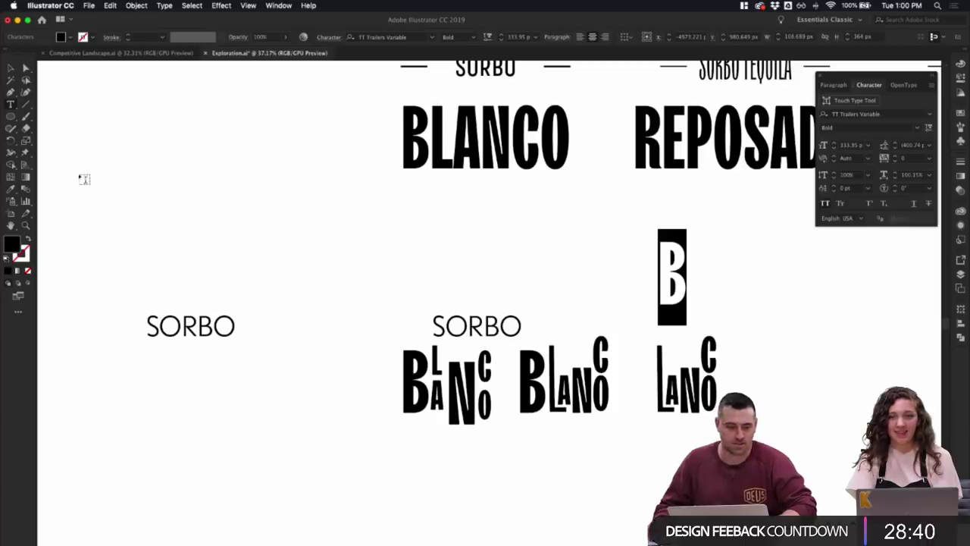
{"action": "key", "text": "Escape"}
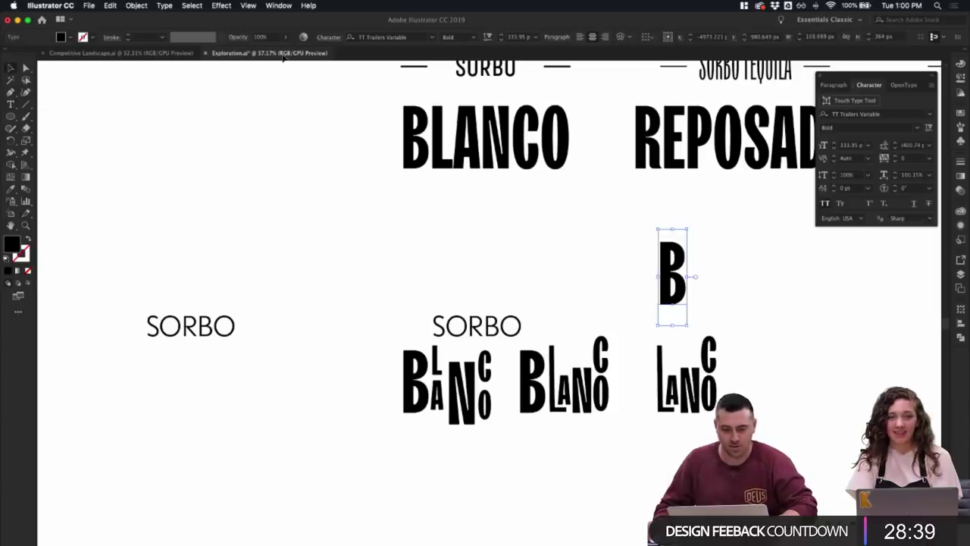
{"action": "left_click", "coordinate": [472, 36]}
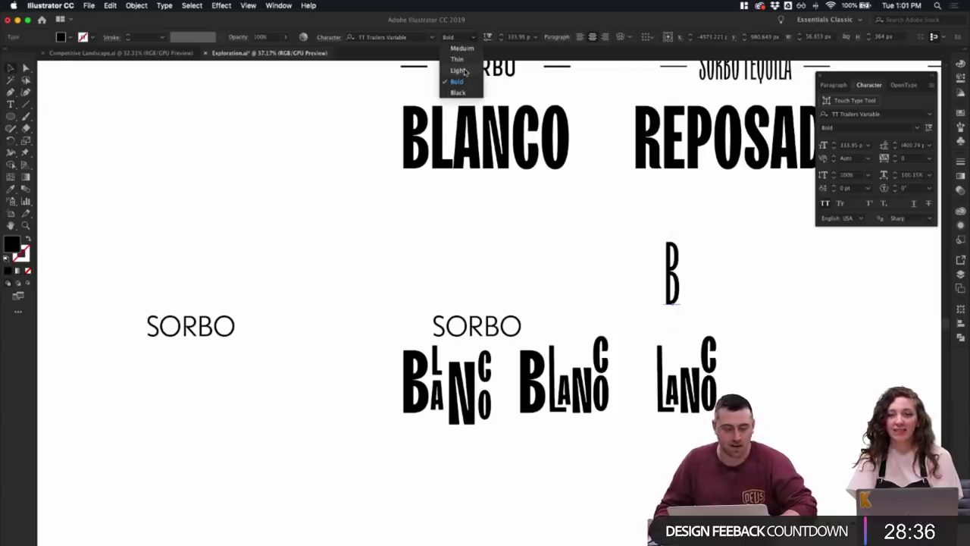
{"action": "left_click", "coordinate": [459, 70]}
{"action": "left_click", "coordinate": [763, 242]}
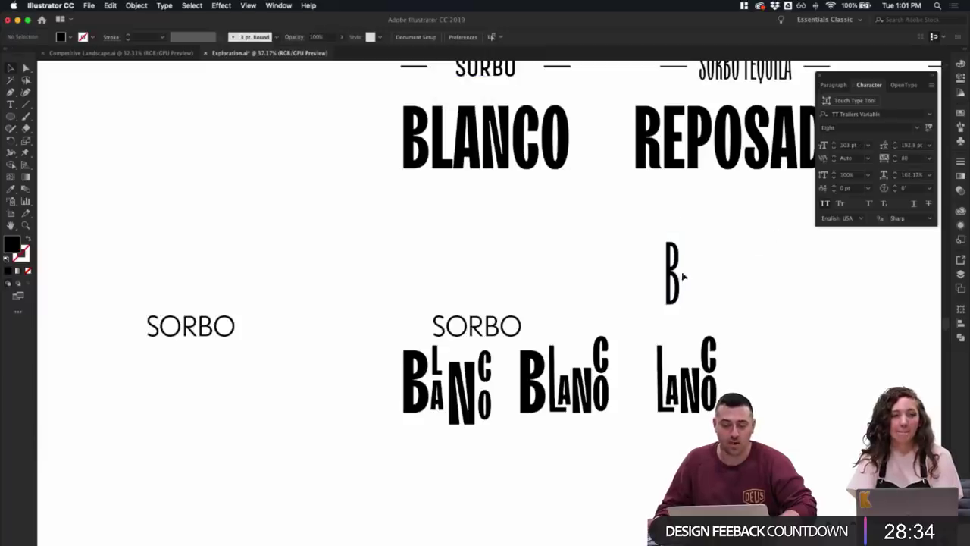
- Place the Light B in front of the third wordmark's L and scale it up to about 353 pt to match the L's height
{"action": "left_click_drag", "start_coordinate": [672, 275], "coordinate": [657, 382]}
{"action": "left_click_drag", "start_coordinate": [638, 334], "coordinate": [635, 332]}
{"action": "left_click", "coordinate": [705, 310]}
{"action": "scroll", "coordinate": [705, 301], "scroll_direction": "down", "scroll_amount": 1}
{"action": "scroll", "coordinate": [705, 302], "scroll_direction": "down", "scroll_amount": 2}
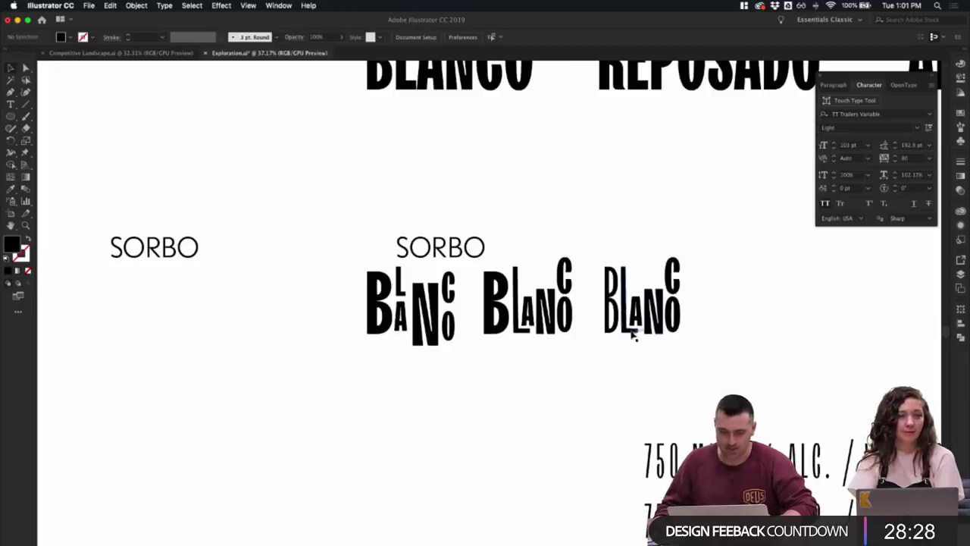
- Nudge the Light B away from the L to widen the gap, keeping it on the baseline
{"action": "left_click", "coordinate": [612, 331]}
{"action": "scroll", "coordinate": [657, 352], "scroll_direction": "up", "scroll_amount": 3}
{"action": "left_click", "coordinate": [657, 353]}
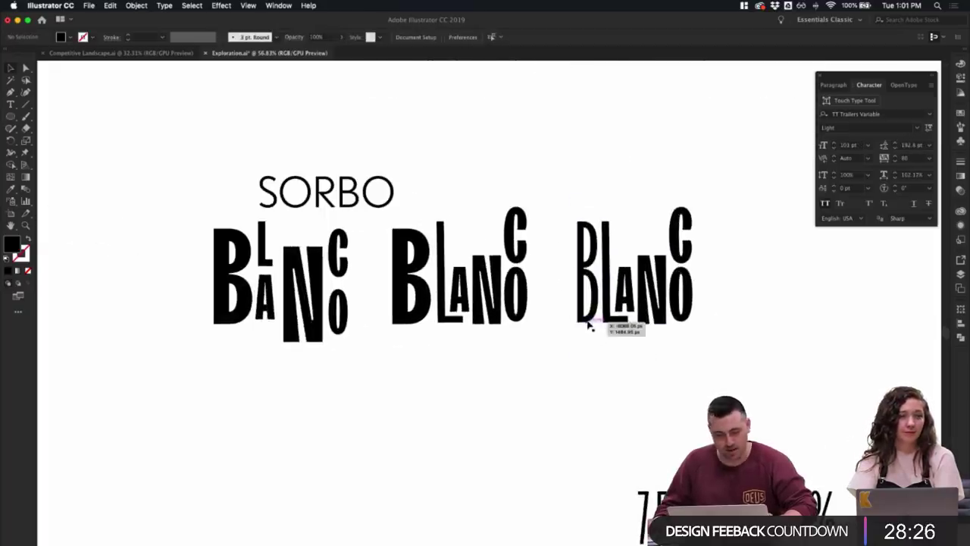
{"action": "left_click_drag", "start_coordinate": [588, 322], "coordinate": [582, 323]}
{"action": "left_click", "coordinate": [603, 344]}
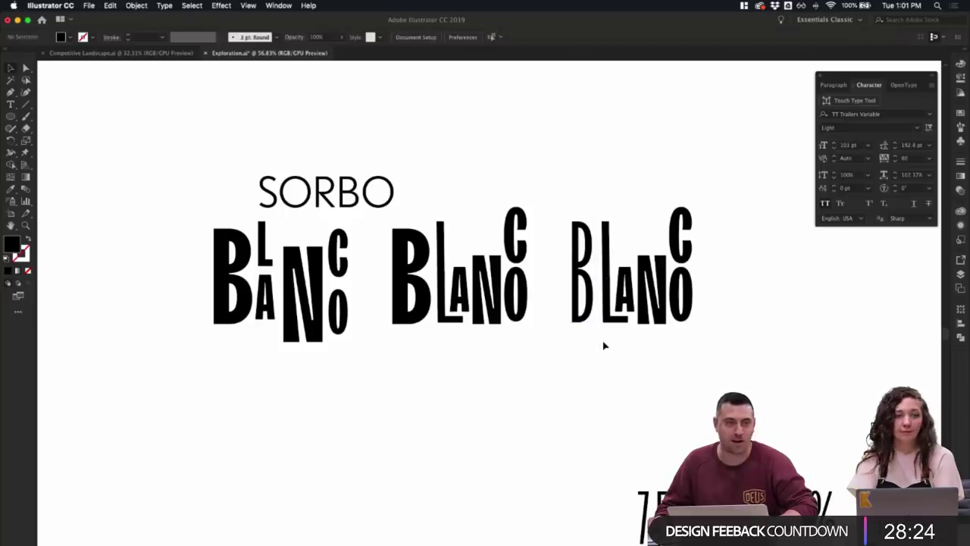
- Set the third wordmark's B to the Medium style
{"action": "scroll", "coordinate": [604, 342], "scroll_direction": "down", "scroll_amount": 2}
{"action": "left_click", "coordinate": [589, 322]}
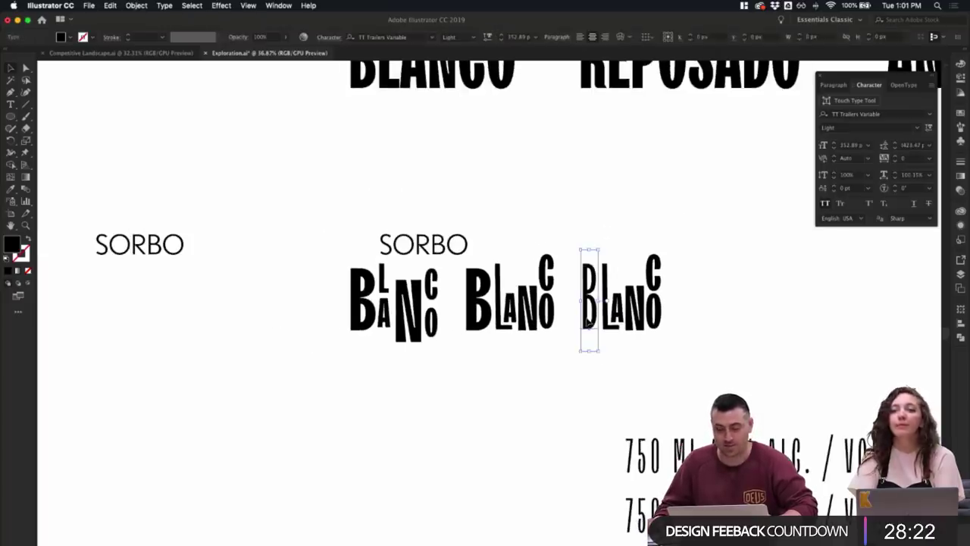
{"action": "left_click", "coordinate": [621, 364]}
{"action": "left_click", "coordinate": [592, 334]}
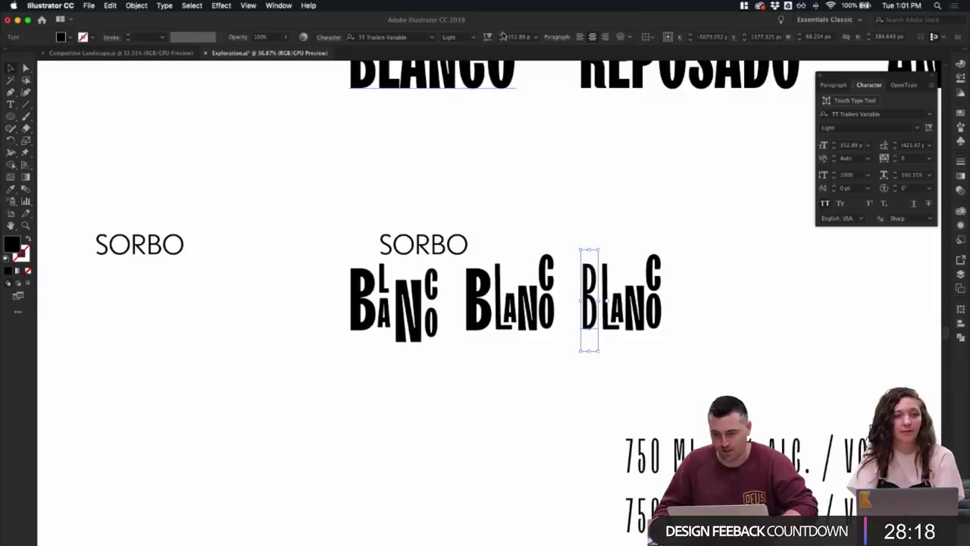
{"action": "left_click", "coordinate": [623, 235]}
{"action": "left_click", "coordinate": [595, 265]}
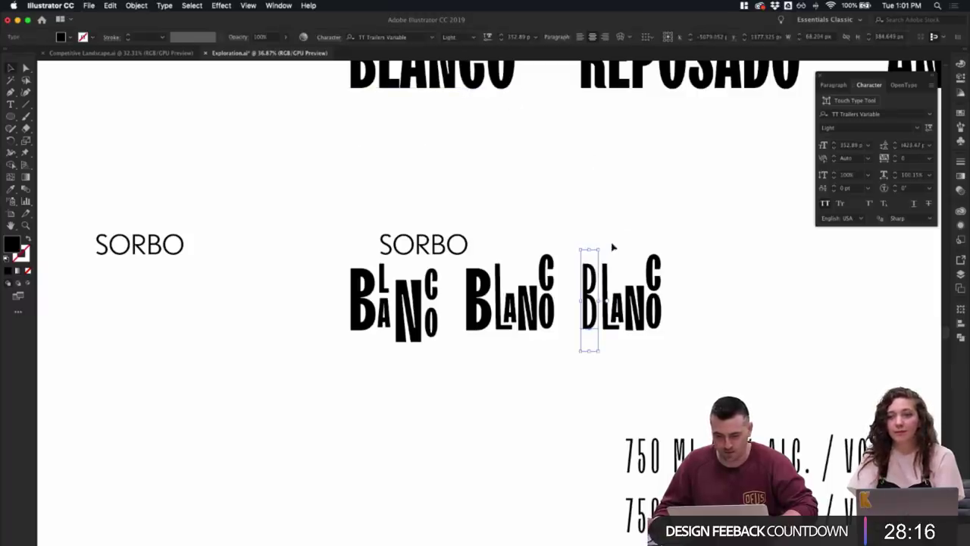
{"action": "left_click", "coordinate": [612, 238]}
{"action": "double_click", "coordinate": [600, 284]}
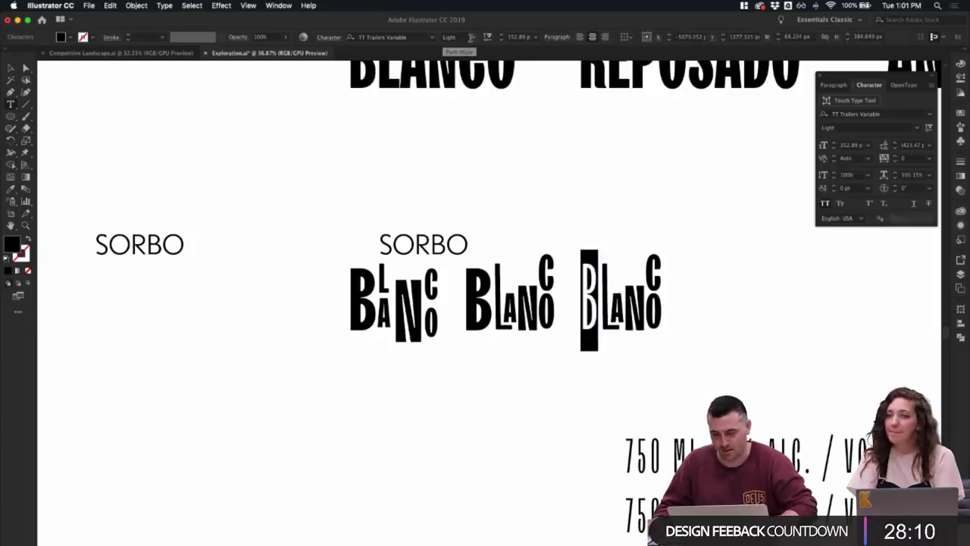
{"action": "left_click", "coordinate": [475, 37]}
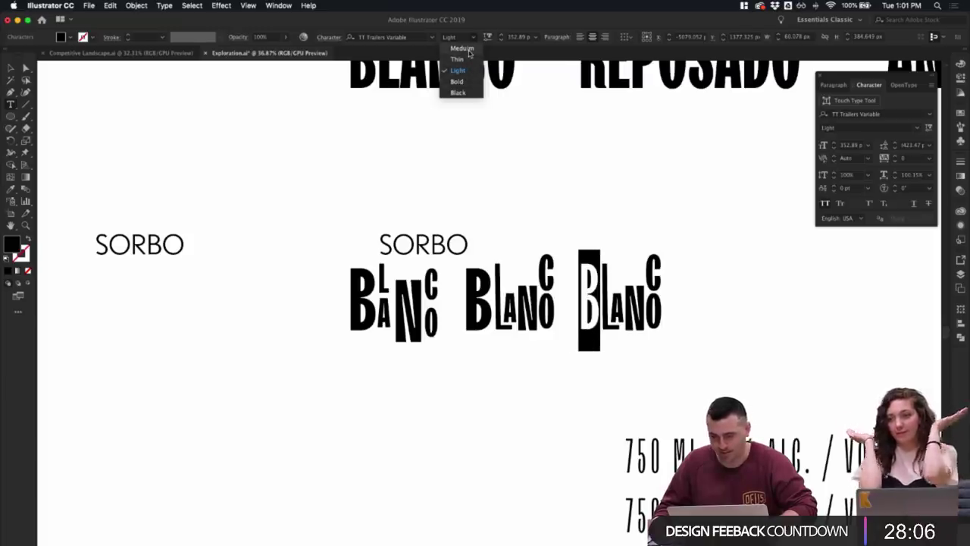
{"action": "left_click", "coordinate": [468, 49]}
{"action": "left_click", "coordinate": [10, 68]}
{"action": "left_click", "coordinate": [584, 204]}
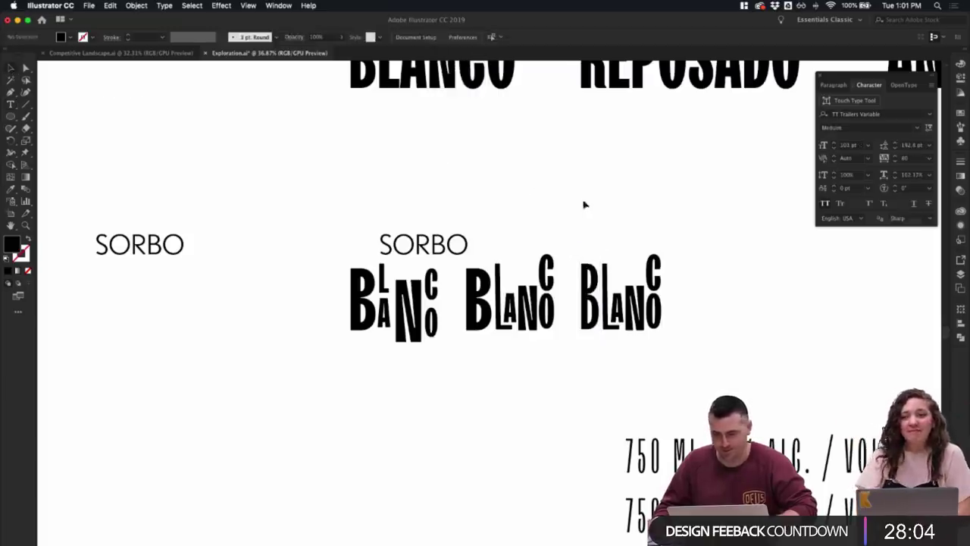
- Scale the Medium B down to about 333 pt from its top corner and nudge it closer to the L
{"action": "left_click", "coordinate": [582, 284]}
{"action": "left_click_drag", "start_coordinate": [603, 248], "coordinate": [599, 252]}
{"action": "left_click", "coordinate": [611, 251]}
{"action": "left_click_drag", "start_coordinate": [595, 287], "coordinate": [597, 287]}
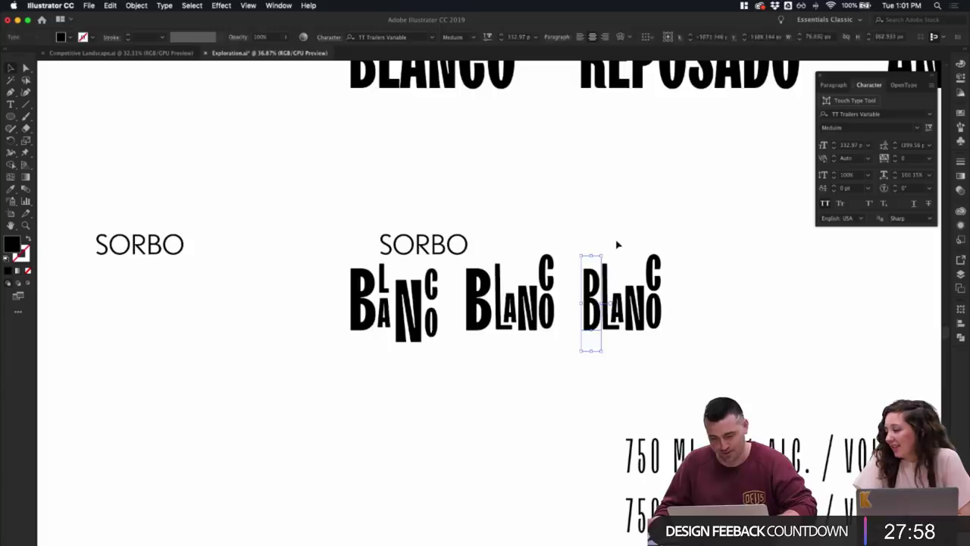
{"action": "left_click", "coordinate": [617, 244]}
- Duplicate the third BLANCO wordmark with the Medium B and place the copy directly to its right
{"action": "scroll", "coordinate": [618, 242], "scroll_direction": "up", "scroll_amount": 4}
{"action": "scroll", "coordinate": [619, 241], "scroll_direction": "down", "scroll_amount": 3}
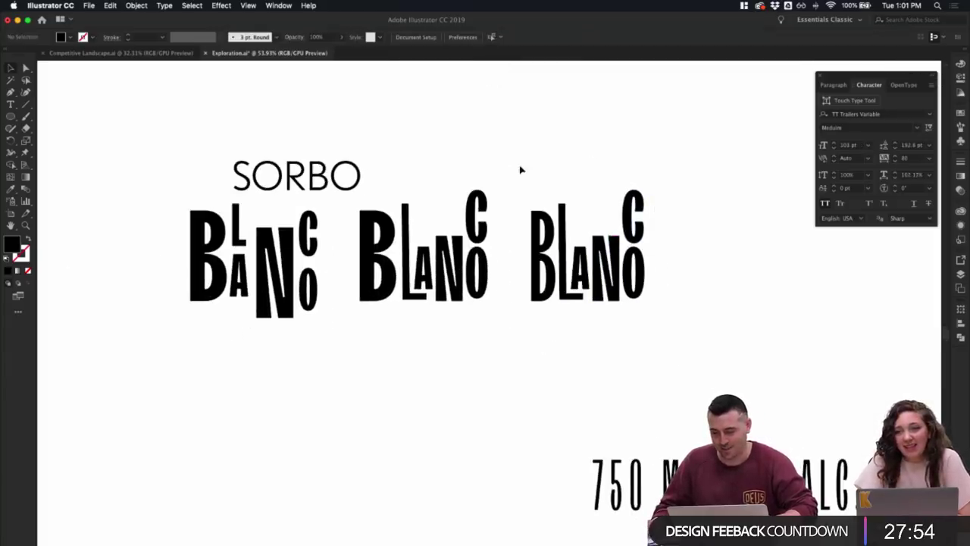
{"action": "left_click", "coordinate": [652, 297]}
{"action": "left_click", "coordinate": [693, 310]}
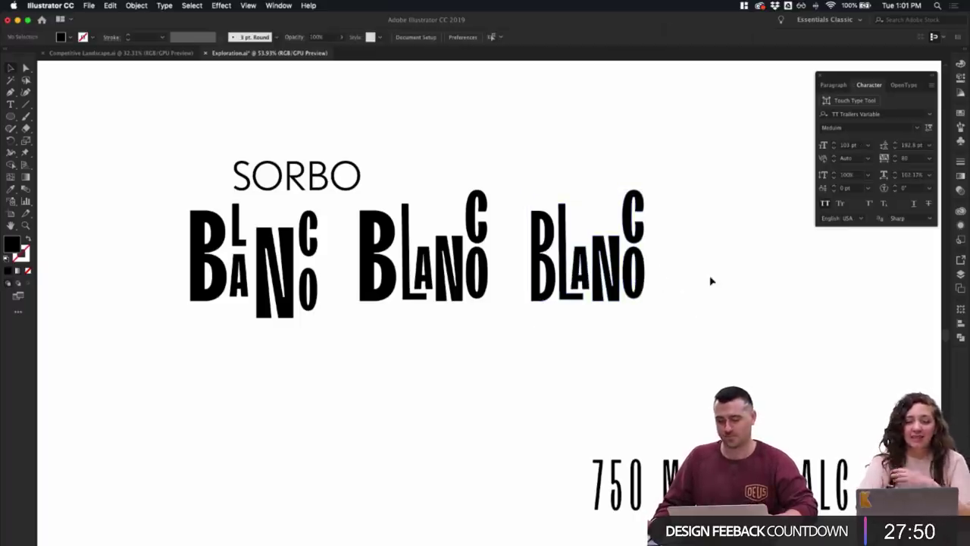
{"action": "left_click_drag", "start_coordinate": [530, 199], "coordinate": [792, 304]}
{"action": "left_click", "coordinate": [800, 335]}
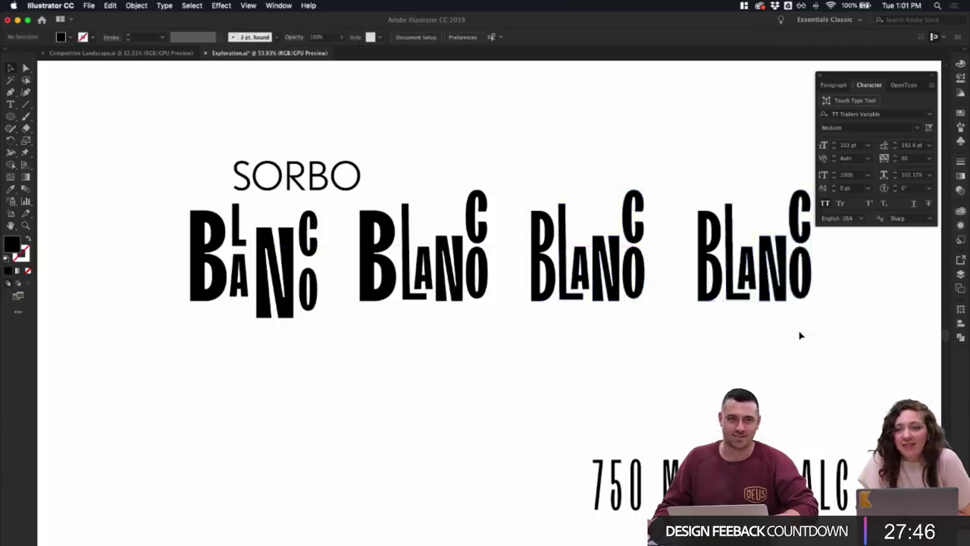
- In the fourth wordmark, shift the O outward and lower the C into line between the N and the O
{"action": "scroll", "coordinate": [766, 335], "scroll_direction": "right", "scroll_amount": 2}
{"action": "left_click", "coordinate": [718, 330]}
{"action": "left_click", "coordinate": [587, 327]}
{"action": "scroll", "coordinate": [587, 329], "scroll_direction": "right", "scroll_amount": 1}
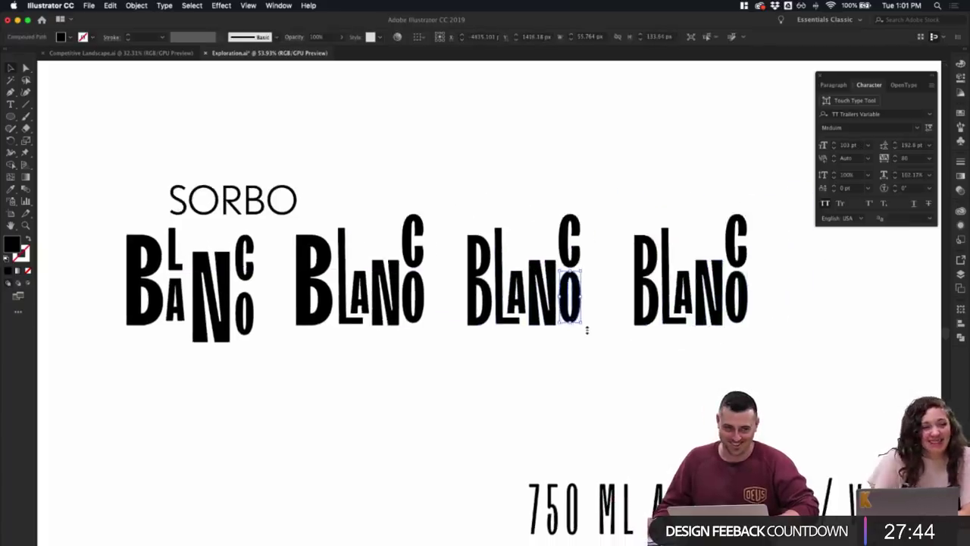
{"action": "scroll", "coordinate": [587, 329], "scroll_direction": "up", "scroll_amount": 3}
{"action": "scroll", "coordinate": [587, 332], "scroll_direction": "down", "scroll_amount": 4}
{"action": "scroll", "coordinate": [587, 332], "scroll_direction": "right", "scroll_amount": 1}
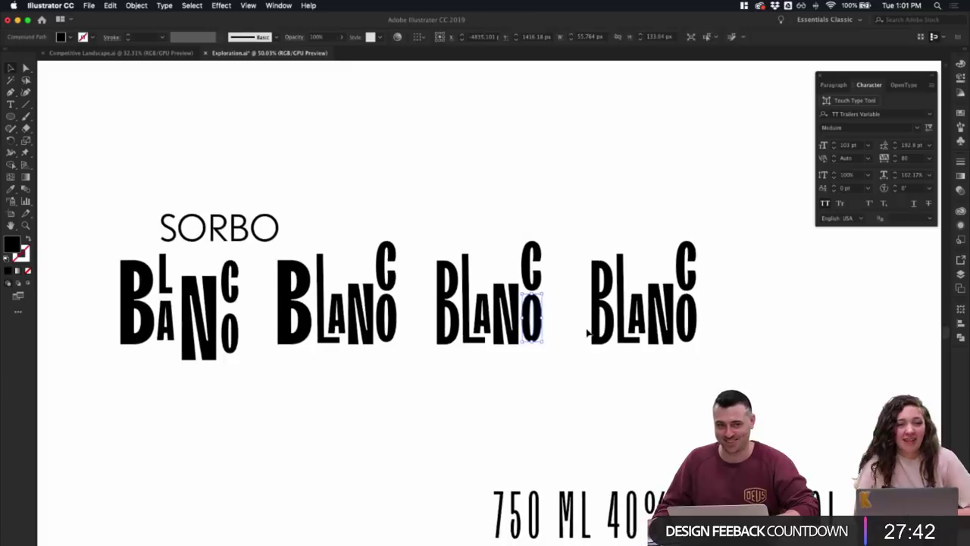
{"action": "left_click", "coordinate": [588, 332]}
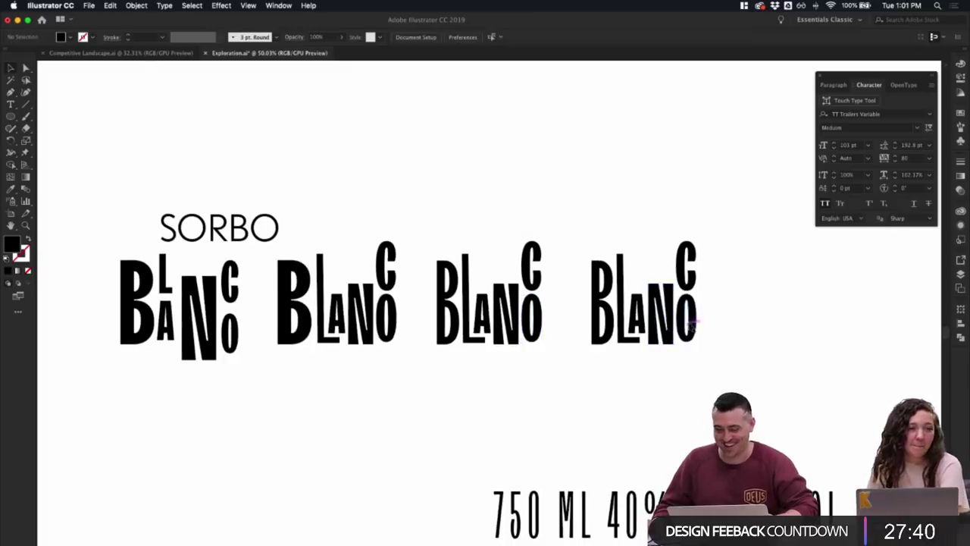
{"action": "left_click_drag", "start_coordinate": [691, 328], "coordinate": [696, 305]}
{"action": "left_click", "coordinate": [688, 253], "text": "shift"}
{"action": "left_click", "coordinate": [752, 283]}
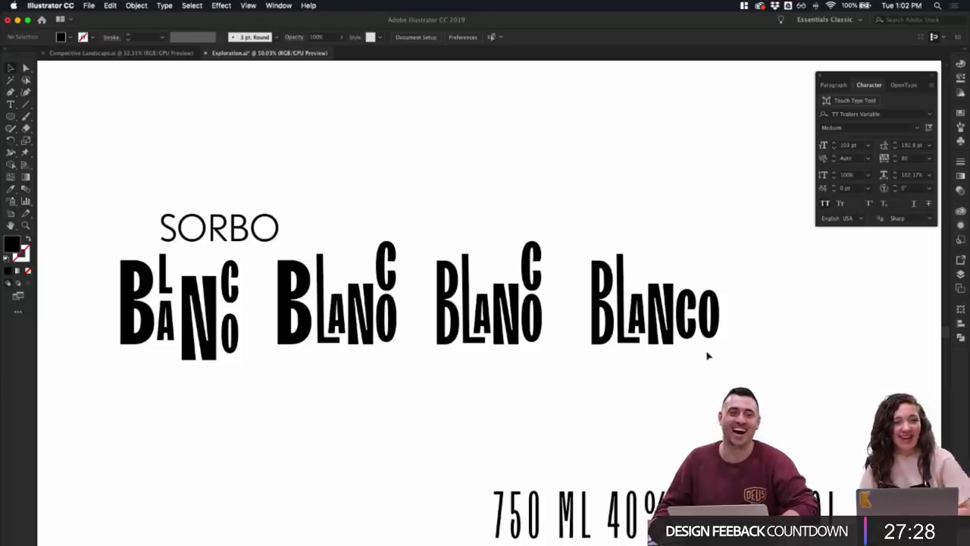
{"action": "left_click", "coordinate": [596, 366]}
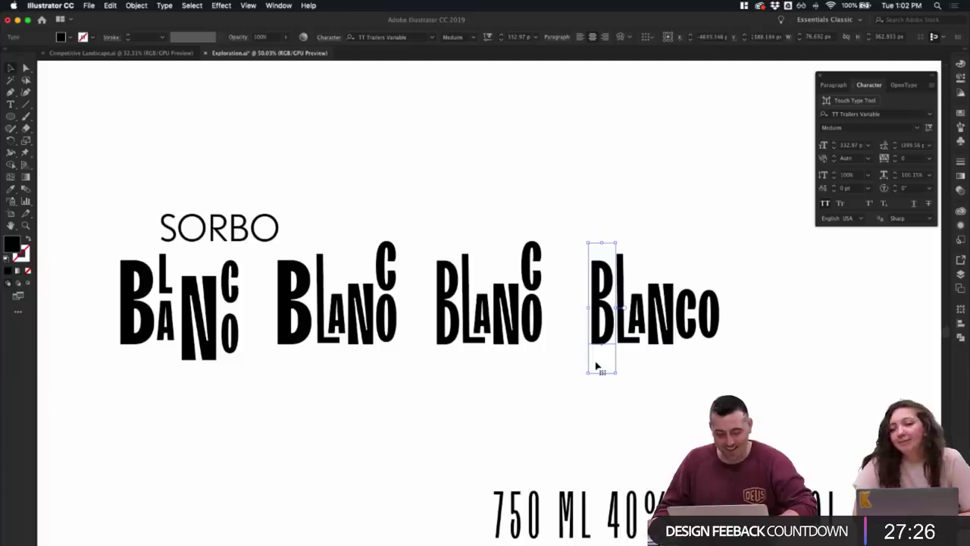
{"action": "left_click", "coordinate": [661, 390]}
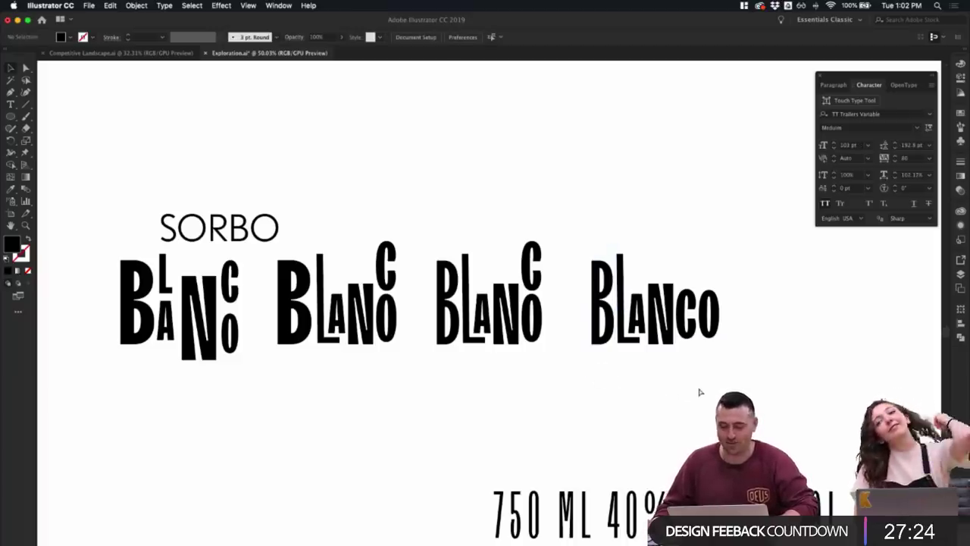
{"action": "scroll", "coordinate": [695, 390], "scroll_direction": "down", "scroll_amount": 2}
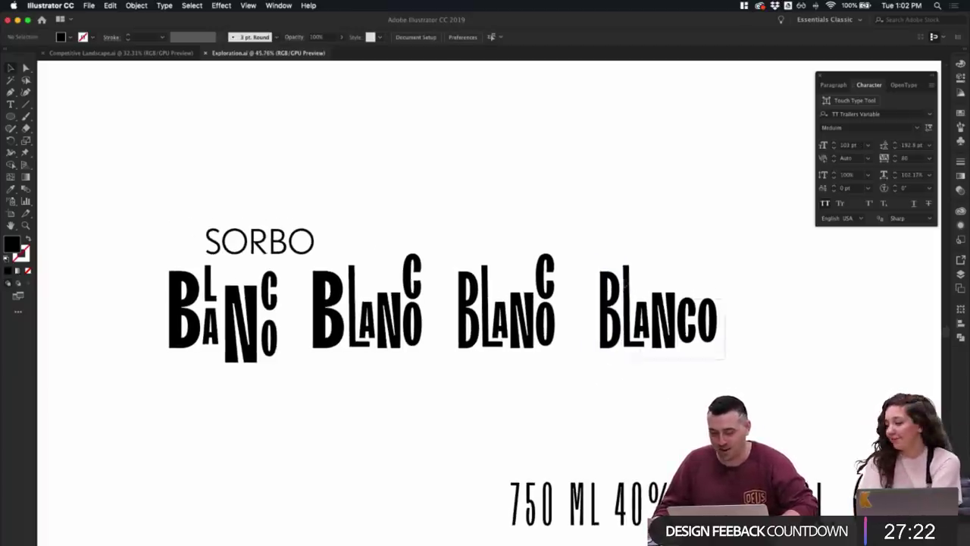
{"action": "left_click", "coordinate": [606, 260]}
{"action": "left_click", "coordinate": [611, 253]}
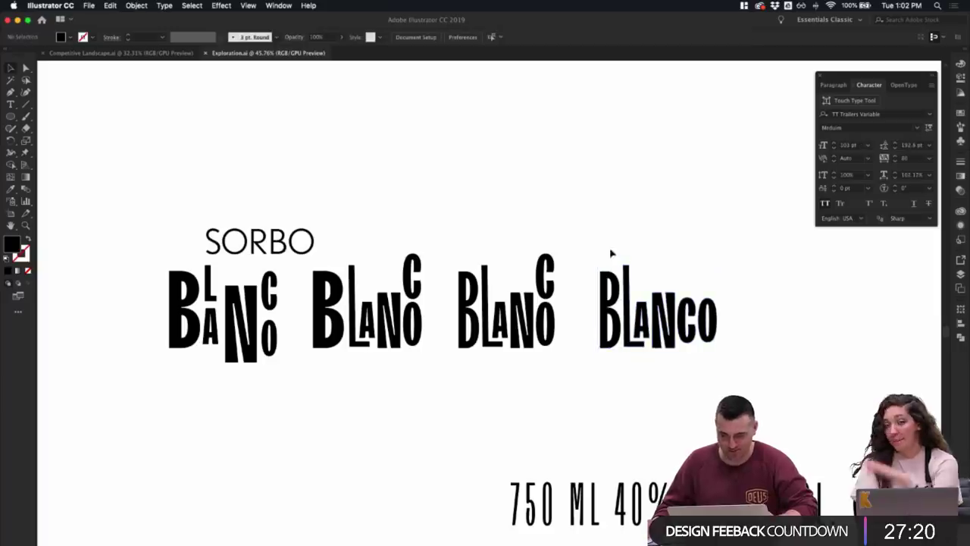
{"action": "left_click_drag", "start_coordinate": [732, 363], "coordinate": [569, 260]}
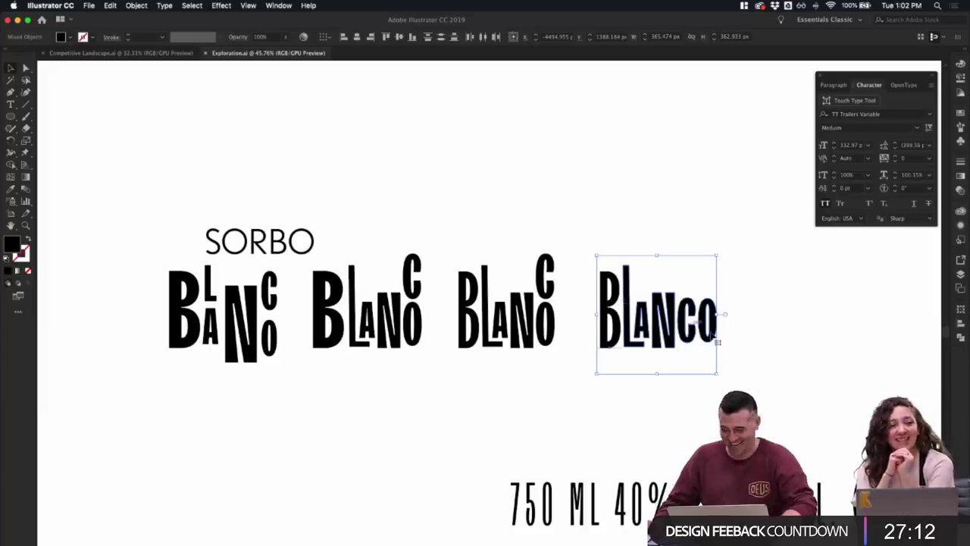
{"action": "left_click", "coordinate": [732, 357]}
{"action": "scroll", "coordinate": [732, 357], "scroll_direction": "up", "scroll_amount": 2}
{"action": "left_click_drag", "start_coordinate": [573, 262], "coordinate": [547, 234]}
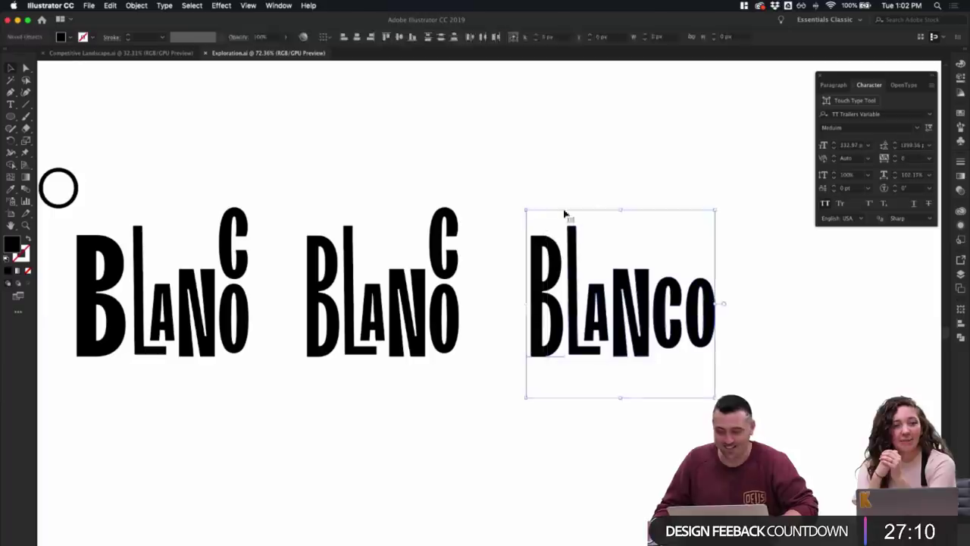
- In the fourth BLANCO wordmark, enlarge the N from its centre and shift the N, C and O outward to open up the spacing
{"action": "left_click", "coordinate": [626, 213]}
{"action": "left_click", "coordinate": [644, 288]}
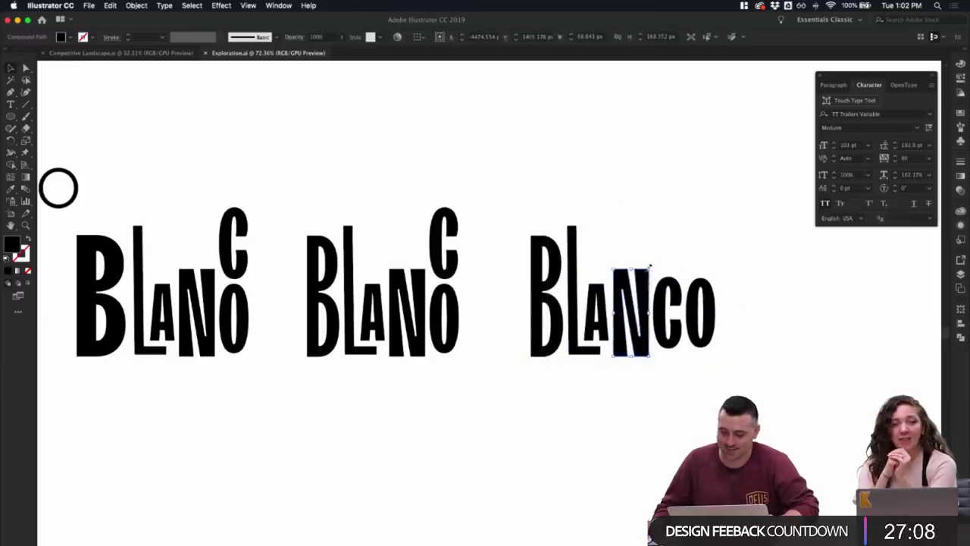
{"action": "left_click_drag", "start_coordinate": [650, 267], "coordinate": [659, 259]}
{"action": "left_click", "coordinate": [669, 260]}
{"action": "left_click", "coordinate": [649, 282]}
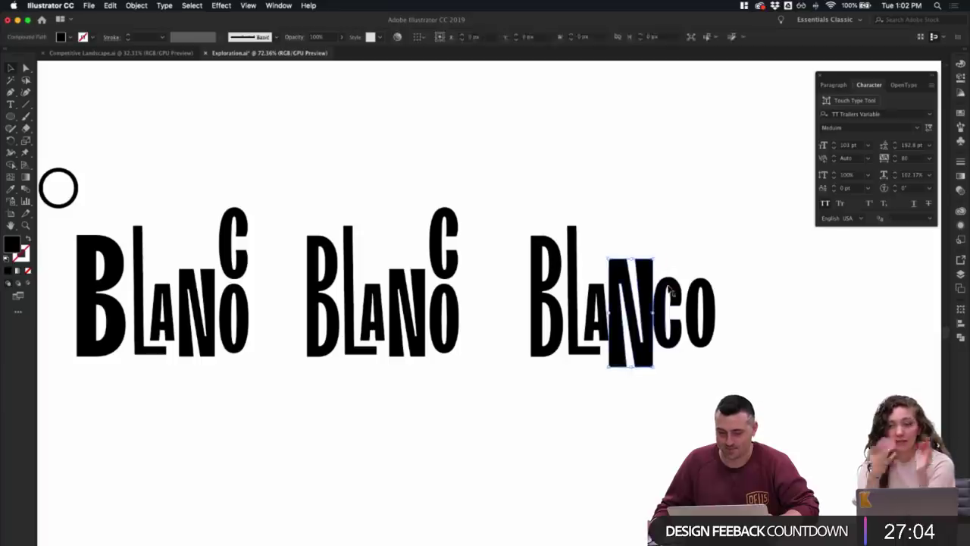
{"action": "left_click", "coordinate": [674, 292], "text": "shift"}
{"action": "left_click", "coordinate": [691, 294], "text": "shift"}
{"action": "mouse_move", "coordinate": [691, 294]}
{"action": "left_mouse_down"}
{"action": "mouse_move", "coordinate": [700, 292]}
{"action": "mouse_move", "coordinate": [686, 299]}
{"action": "mouse_move", "coordinate": [695, 300]}
{"action": "left_mouse_up"}
{"action": "left_click", "coordinate": [752, 288]}
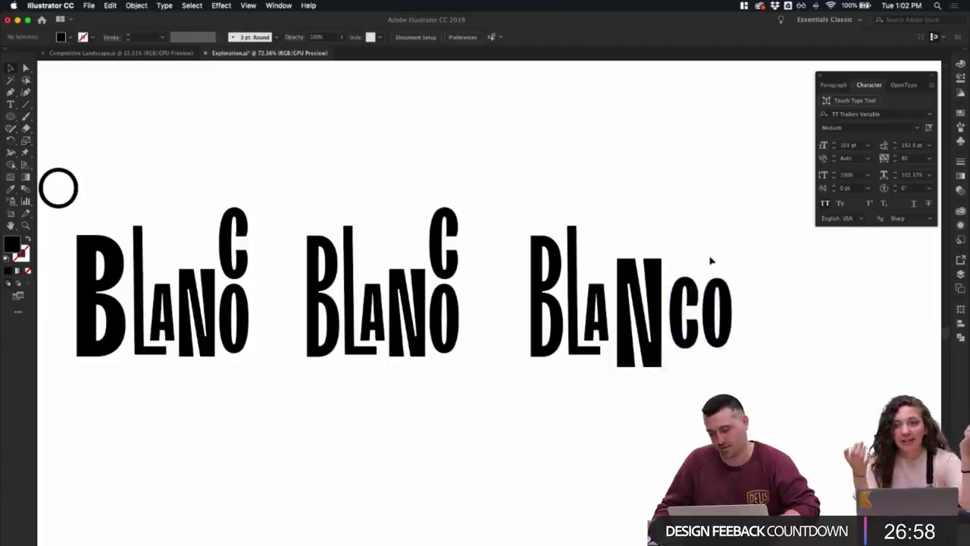
{"action": "left_click", "coordinate": [710, 260]}
- Stretch the bottom anchor points of the fourth wordmark's L downward so its foot becomes thicker
{"action": "left_click", "coordinate": [583, 347]}
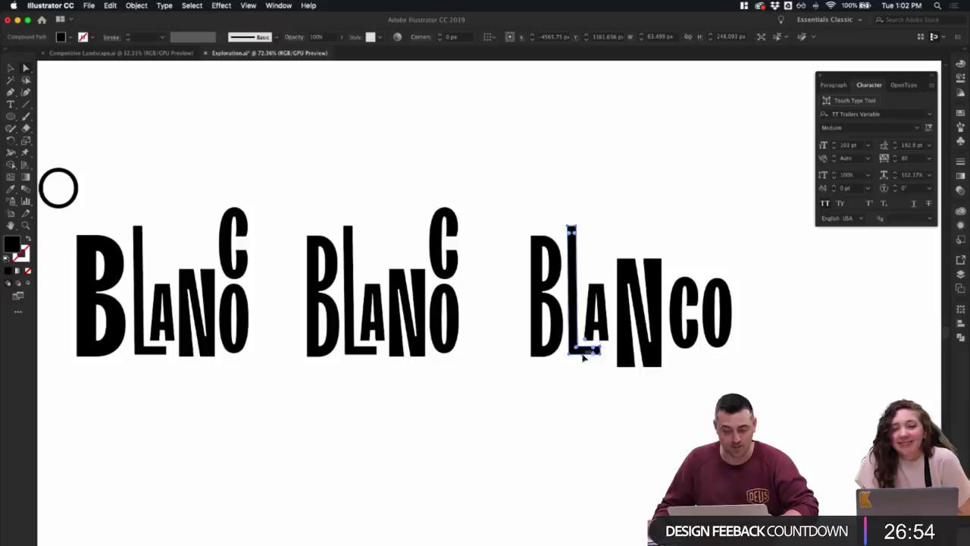
{"action": "left_click_drag", "start_coordinate": [582, 355], "coordinate": [581, 367]}
{"action": "key", "text": "super+z"}
{"action": "left_click", "coordinate": [569, 354]}
{"action": "left_click", "coordinate": [599, 354], "text": "shift"}
{"action": "left_click", "coordinate": [669, 401]}
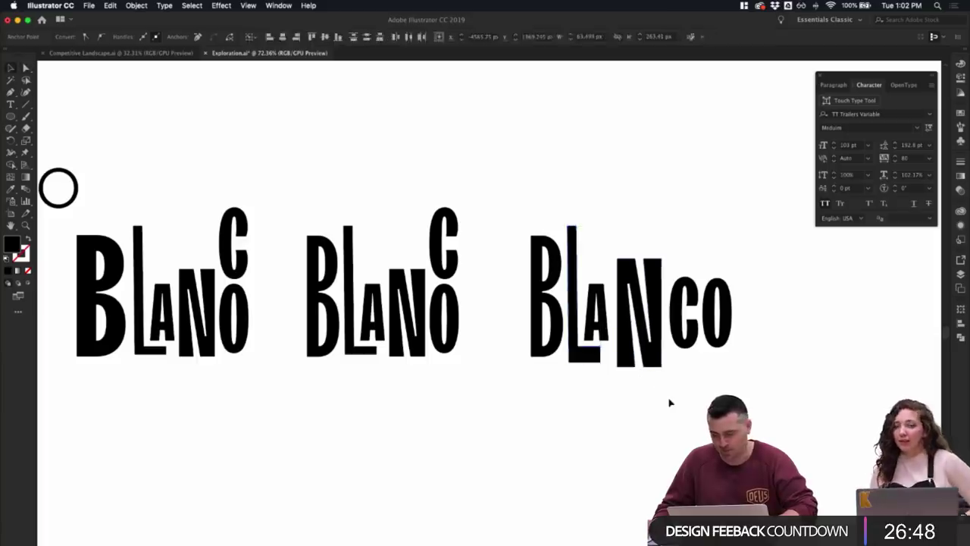
- Lower the fourth wordmark's O below the C so its base lines up with the bottom of the N
{"action": "scroll", "coordinate": [671, 407], "scroll_direction": "down", "scroll_amount": 2}
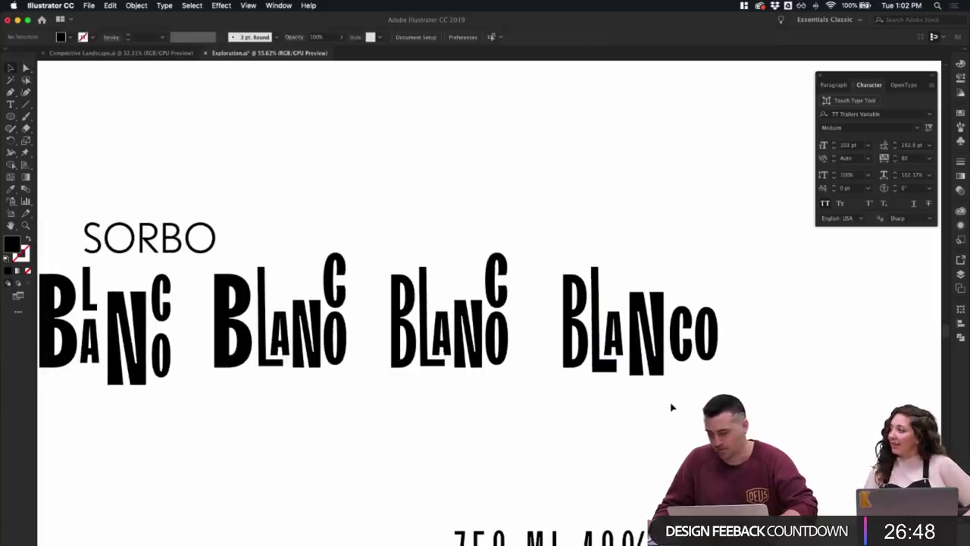
{"action": "left_click", "coordinate": [714, 354]}
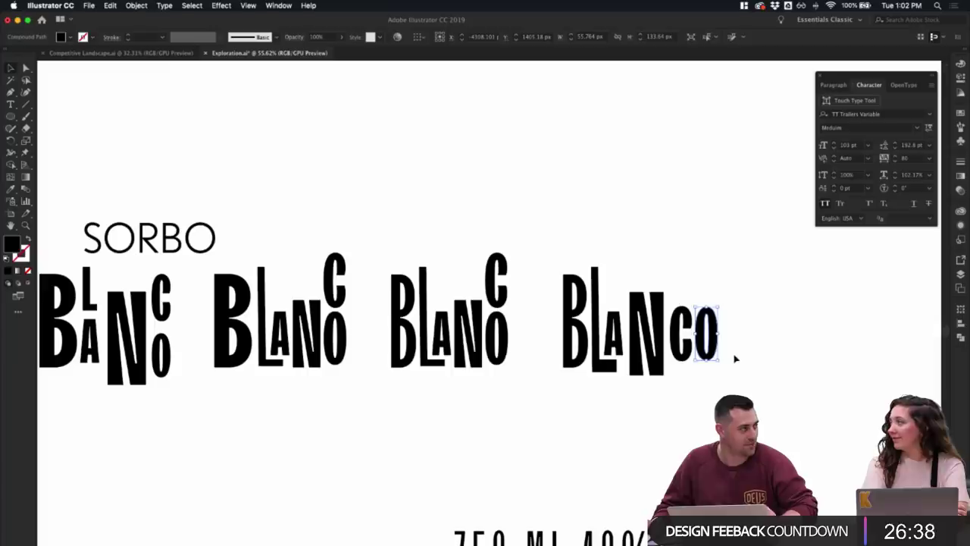
{"action": "left_click", "coordinate": [754, 365]}
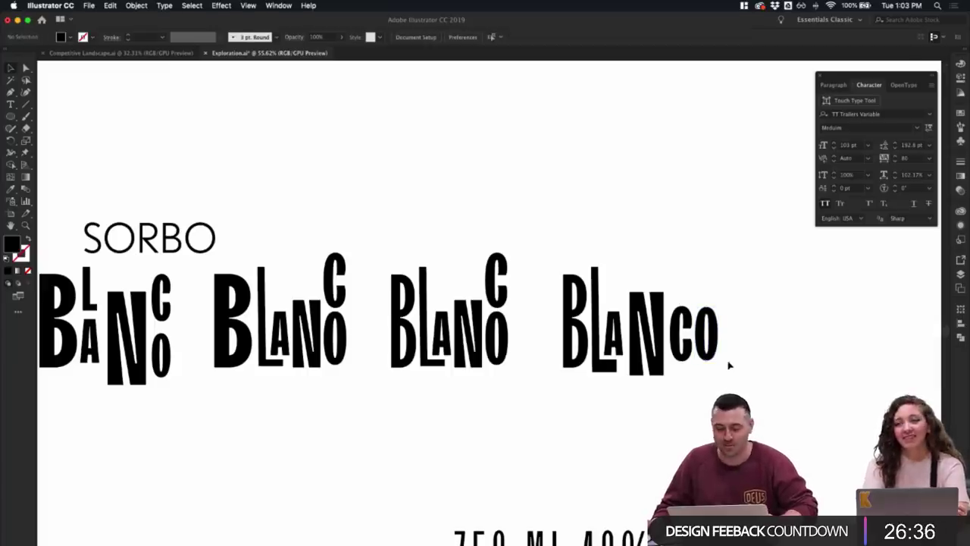
{"action": "left_click_drag", "start_coordinate": [711, 356], "coordinate": [712, 372]}
{"action": "left_click", "coordinate": [740, 375]}
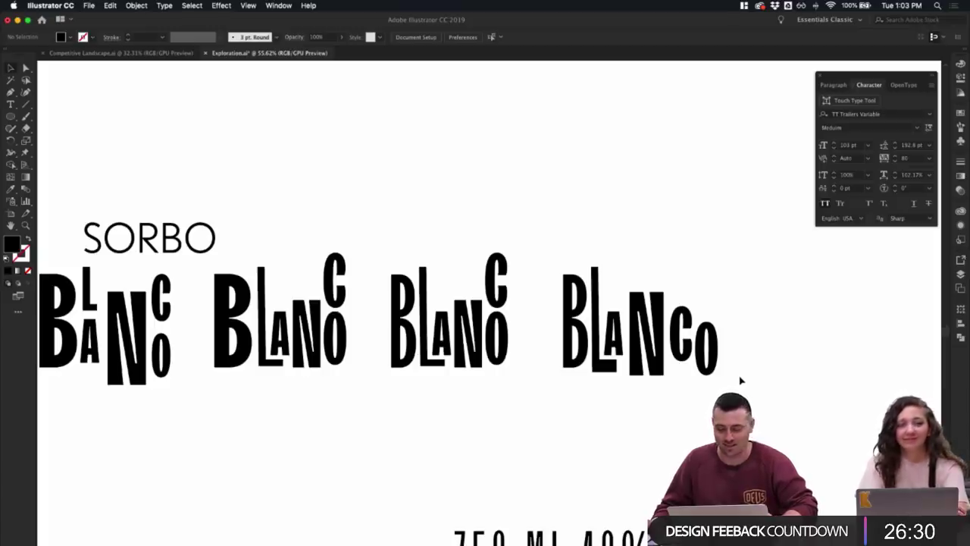
- Select the whole fourth wordmark and move it up slightly
{"action": "left_click_drag", "start_coordinate": [564, 275], "coordinate": [748, 393]}
{"action": "left_click", "coordinate": [559, 238]}
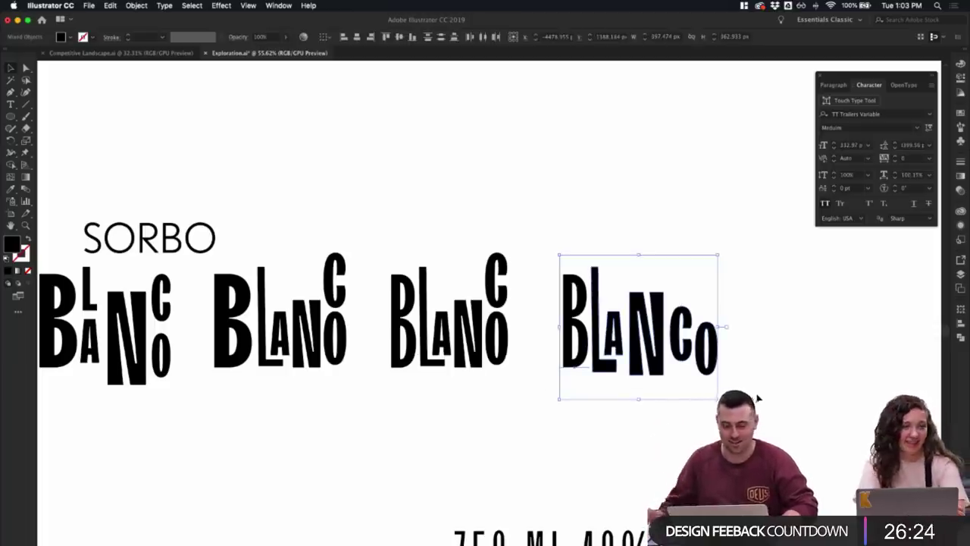
{"action": "left_click", "coordinate": [757, 397]}
{"action": "left_click_drag", "start_coordinate": [562, 271], "coordinate": [753, 398]}
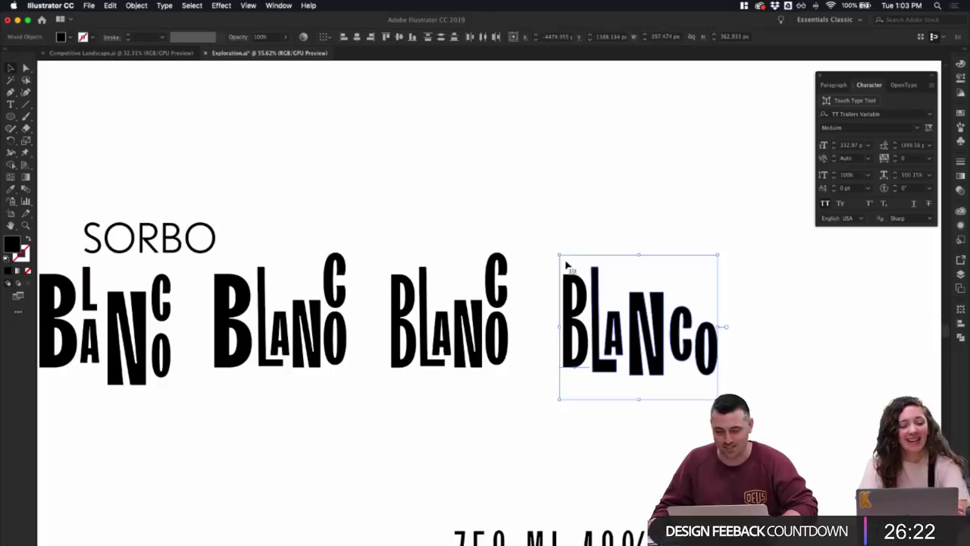
{"action": "left_click_drag", "start_coordinate": [595, 283], "coordinate": [604, 263]}
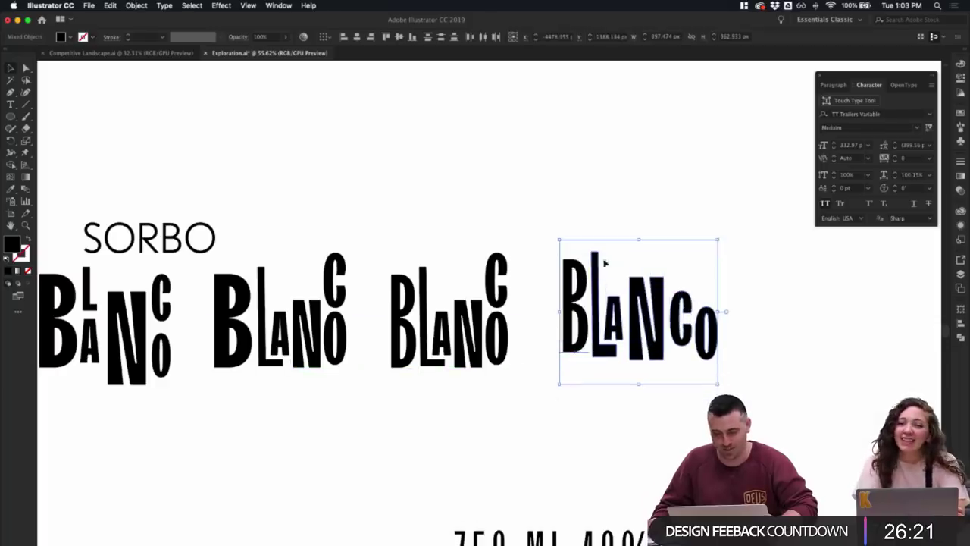
{"action": "left_click", "coordinate": [649, 203]}
- Copy the fourth wordmark's Medium B to the right of the O and change the copied letter to N
{"action": "scroll", "coordinate": [664, 222], "scroll_direction": "down", "scroll_amount": 3}
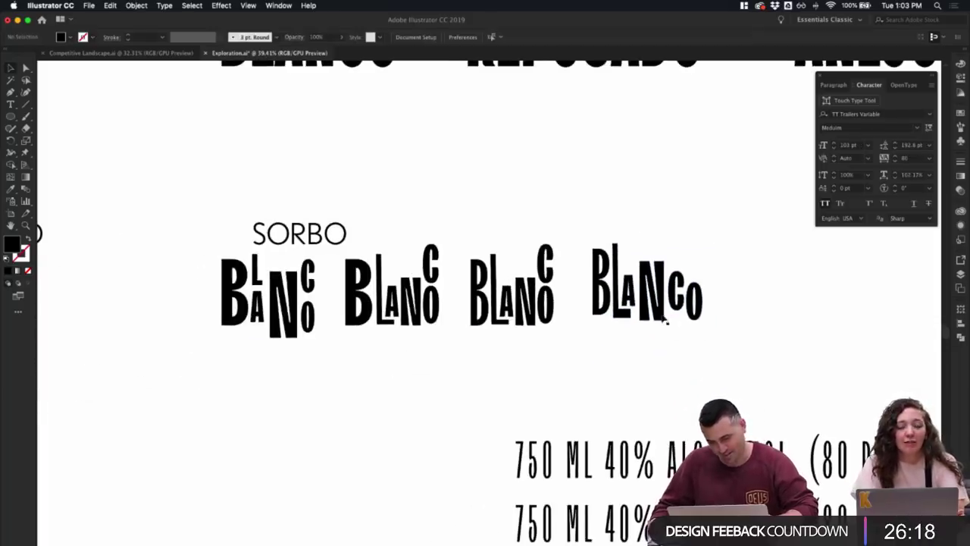
{"action": "left_click_drag", "start_coordinate": [608, 318], "coordinate": [744, 305]}
{"action": "left_click", "coordinate": [774, 327]}
{"action": "double_click", "coordinate": [759, 312]}
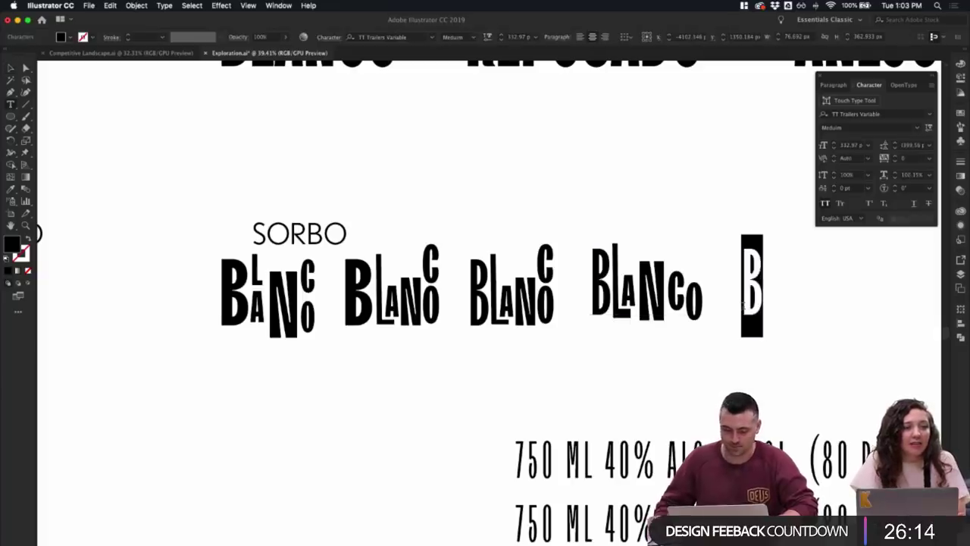
{"action": "type", "text": "N"}
{"action": "left_click", "coordinate": [11, 68]}
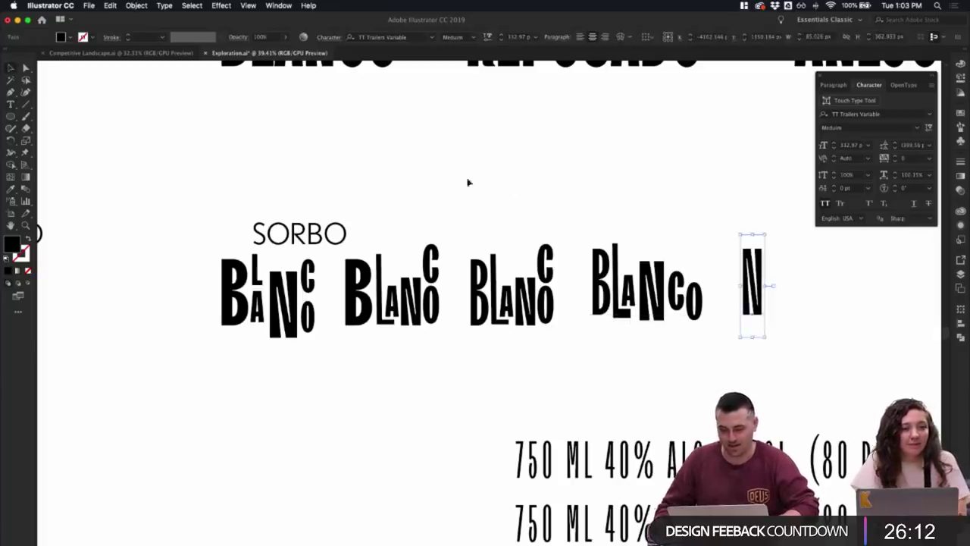
{"action": "left_click", "coordinate": [598, 185]}
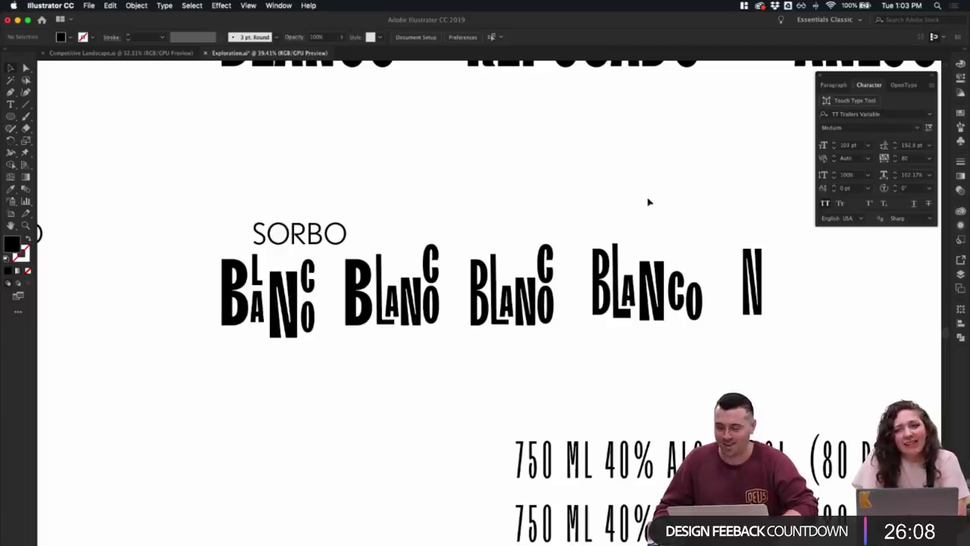
- Duplicate the fourth BLANCO wordmark and place the copy directly above it
{"action": "scroll", "coordinate": [689, 345], "scroll_direction": "right", "scroll_amount": 3}
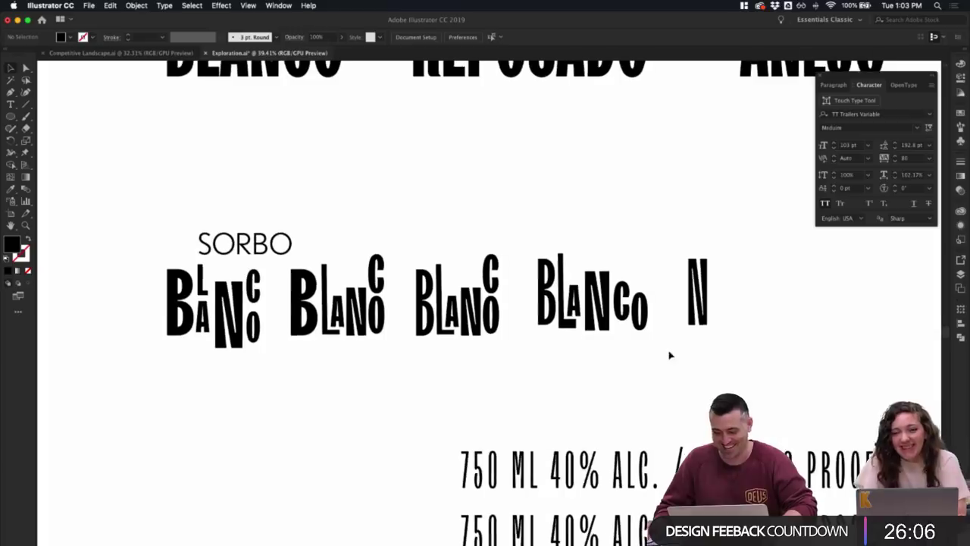
{"action": "left_click_drag", "start_coordinate": [699, 325], "coordinate": [779, 326]}
{"action": "key", "text": "super+z"}
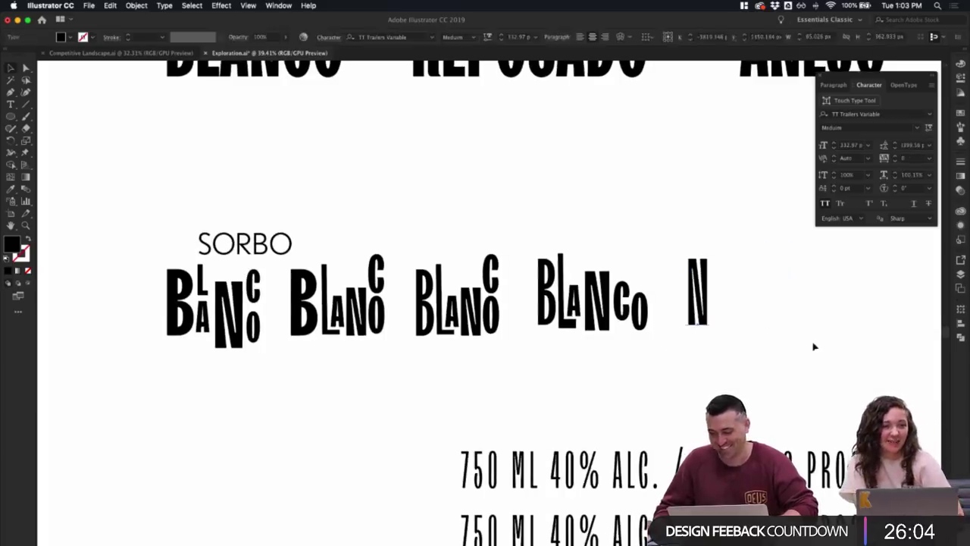
{"action": "left_click", "coordinate": [745, 349]}
{"action": "left_click_drag", "start_coordinate": [535, 239], "coordinate": [659, 353]}
{"action": "left_click_drag", "start_coordinate": [610, 331], "coordinate": [639, 212]}
{"action": "left_click", "coordinate": [656, 275]}
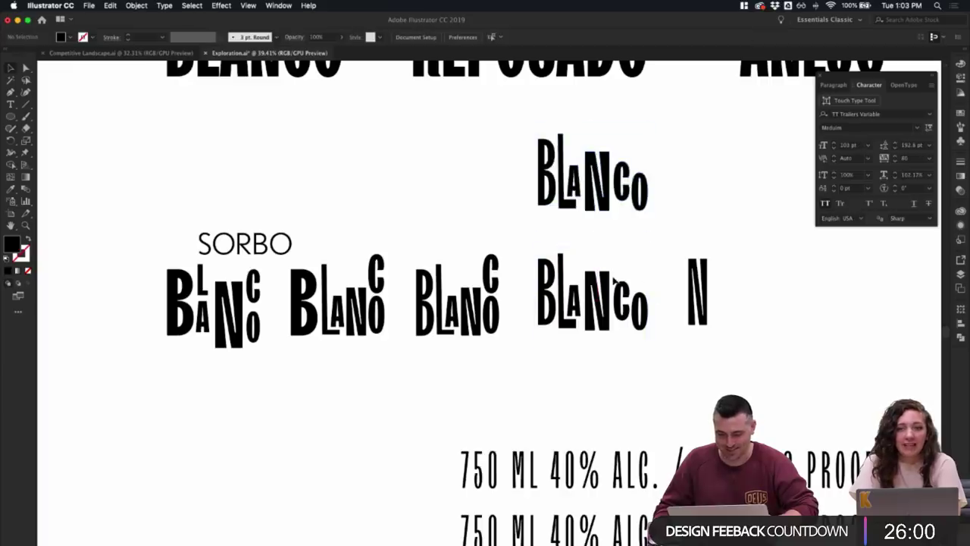
- Move the heavy N out below the lower wordmark and place the Medium N in its gap between the A and C
{"action": "left_click_drag", "start_coordinate": [615, 280], "coordinate": [608, 373]}
{"action": "left_click_drag", "start_coordinate": [697, 318], "coordinate": [606, 328]}
{"action": "left_click", "coordinate": [626, 340]}
- Scale the Medium N up to about 358 pt and shift it slightly toward the A
{"action": "left_click", "coordinate": [601, 330]}
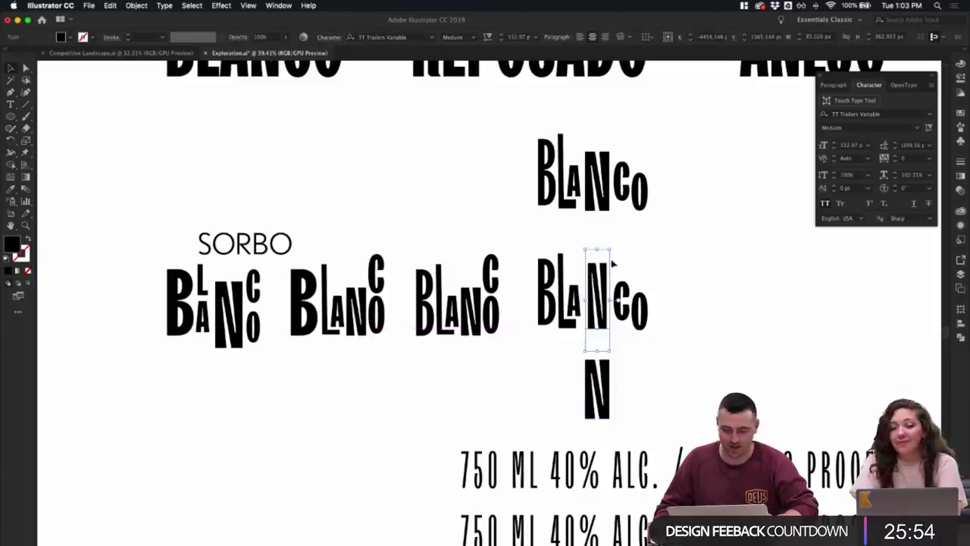
{"action": "left_click_drag", "start_coordinate": [612, 250], "coordinate": [616, 246]}
{"action": "left_click", "coordinate": [662, 252]}
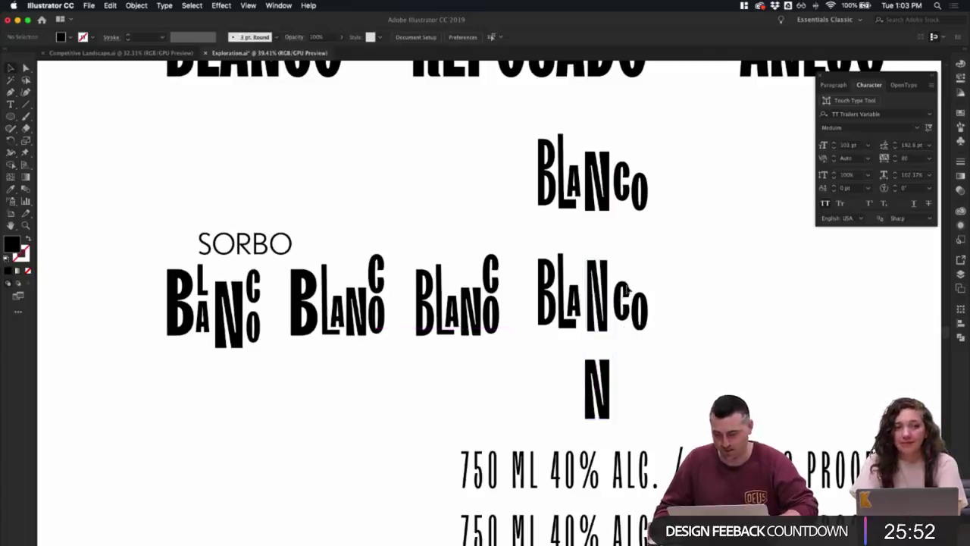
{"action": "left_click_drag", "start_coordinate": [598, 292], "coordinate": [596, 296]}
- Raise the B of the lower wordmark slightly above the base of the L
{"action": "scroll", "coordinate": [676, 273], "scroll_direction": "up", "scroll_amount": 2}
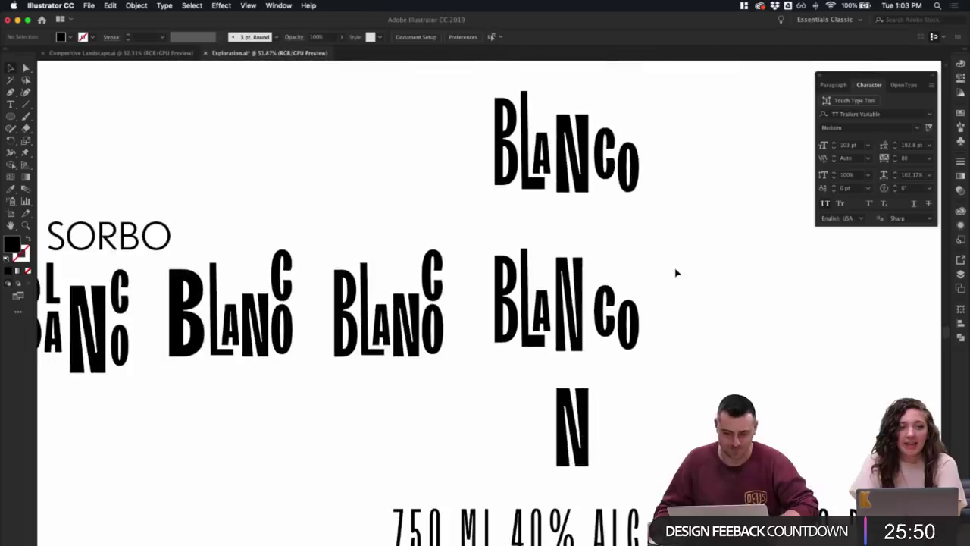
{"action": "left_click_drag", "start_coordinate": [503, 334], "coordinate": [516, 320]}
{"action": "key", "text": "super+z"}
{"action": "left_click", "coordinate": [573, 371]}
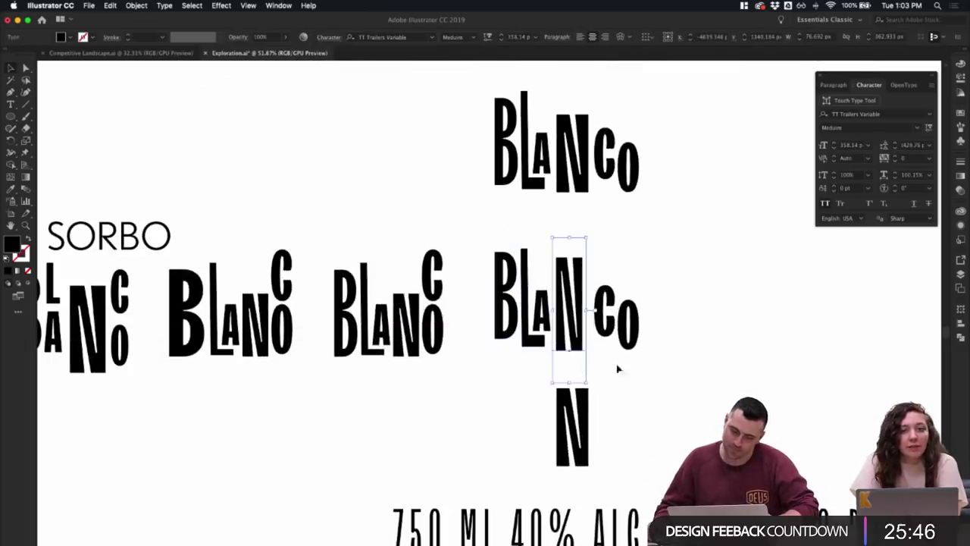
{"action": "left_click", "coordinate": [645, 365]}
- Move the SORBO name up, away from the first BLANCO wordmark
{"action": "scroll", "coordinate": [672, 367], "scroll_direction": "down", "scroll_amount": 1}
{"action": "scroll", "coordinate": [697, 367], "scroll_direction": "left", "scroll_amount": 2}
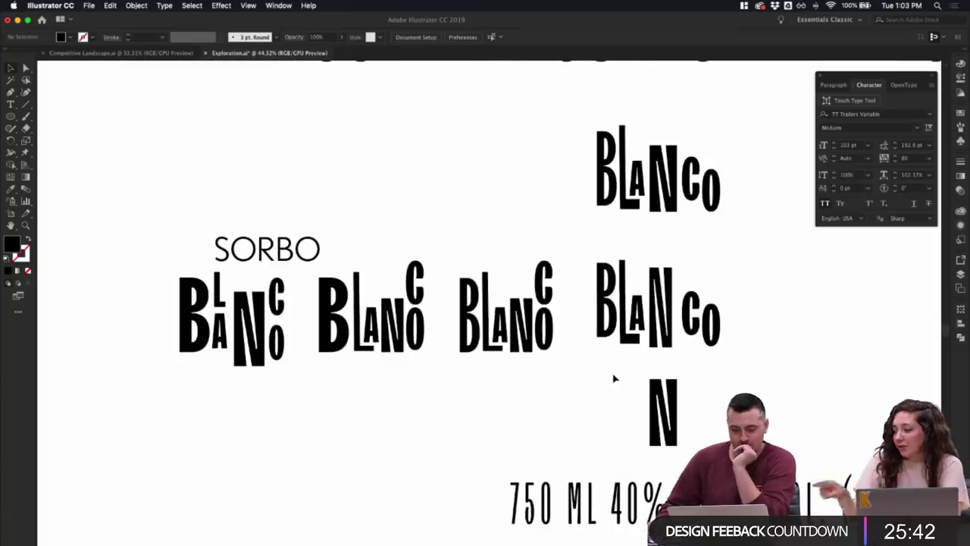
{"action": "scroll", "coordinate": [614, 378], "scroll_direction": "down", "scroll_amount": 2}
{"action": "scroll", "coordinate": [410, 322], "scroll_direction": "up", "scroll_amount": 2}
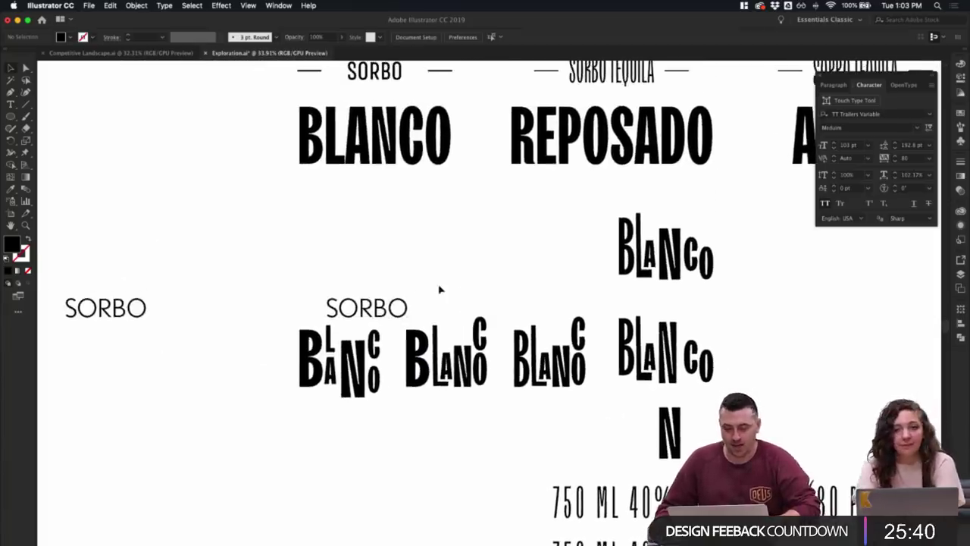
{"action": "left_click_drag", "start_coordinate": [398, 309], "coordinate": [398, 264]}
{"action": "left_click", "coordinate": [463, 276]}
{"action": "scroll", "coordinate": [463, 277], "scroll_direction": "up", "scroll_amount": 3}
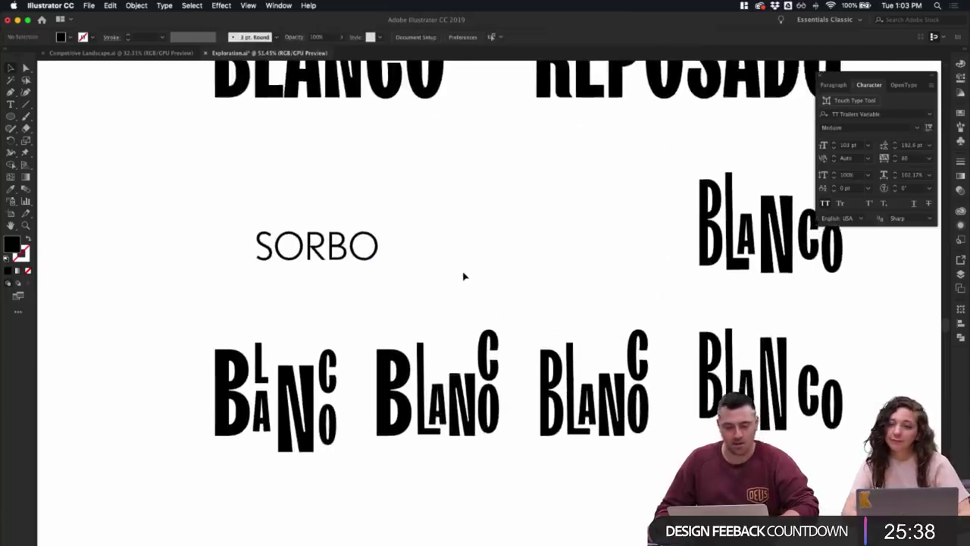
{"action": "scroll", "coordinate": [422, 457], "scroll_direction": "down", "scroll_amount": 2}
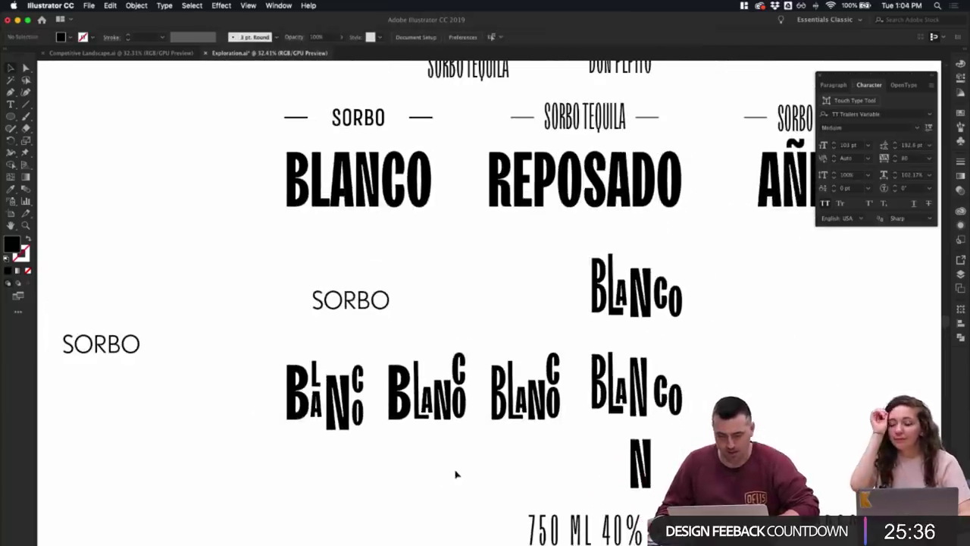
- Switch to Finder and place the photo IMG_4187 2.JPG from the Tequila folder into the Illustrator exploration document
{"action": "mouse_move", "coordinate": [413, 539]}
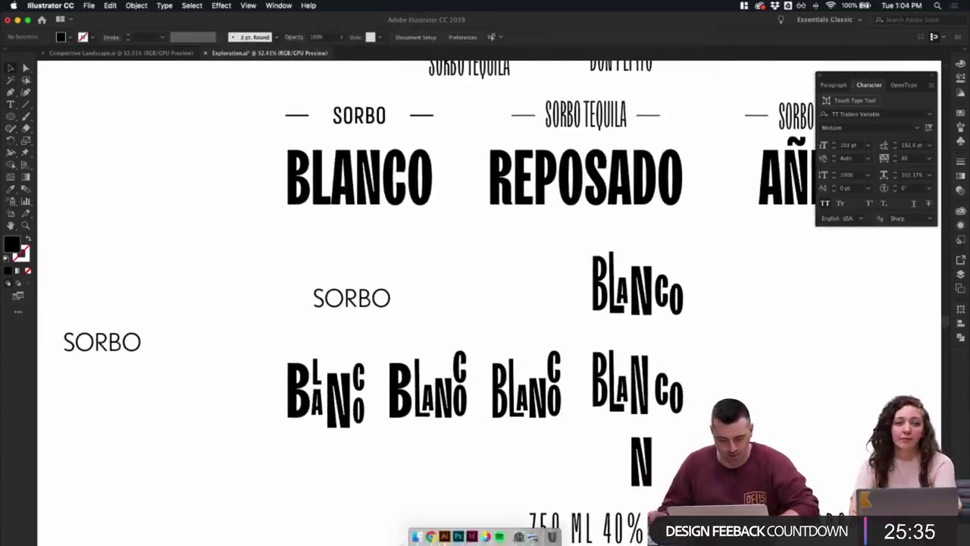
{"action": "left_click", "coordinate": [417, 536]}
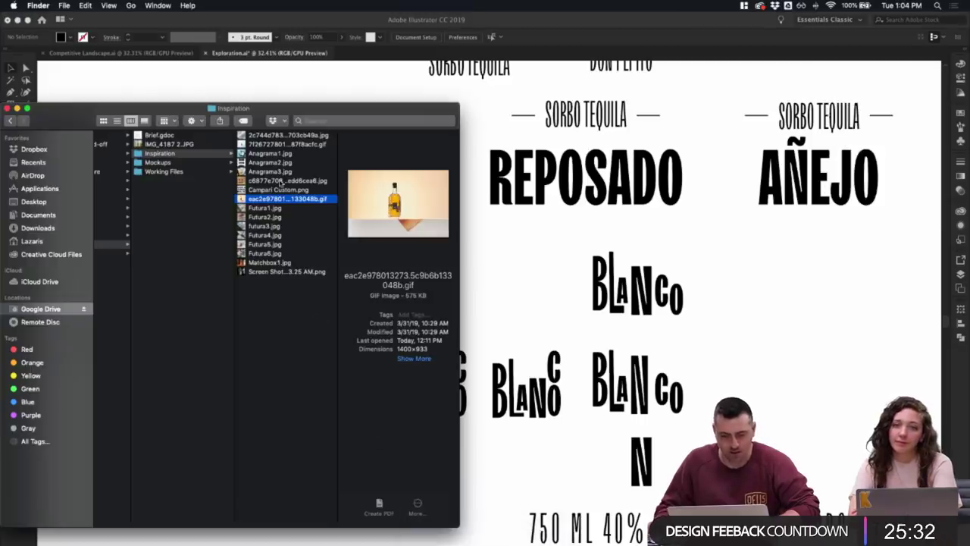
{"action": "left_click", "coordinate": [163, 144]}
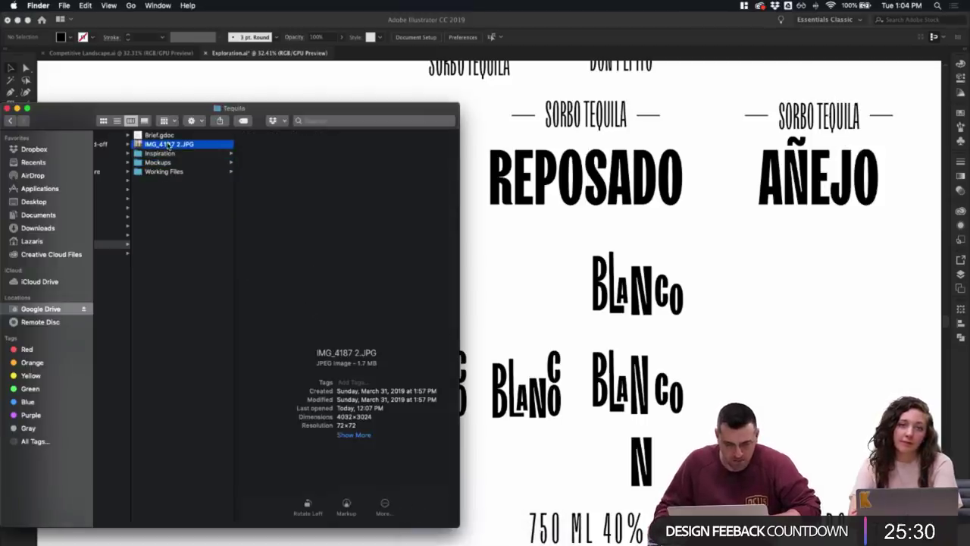
{"action": "left_click_drag", "start_coordinate": [164, 144], "coordinate": [795, 331]}
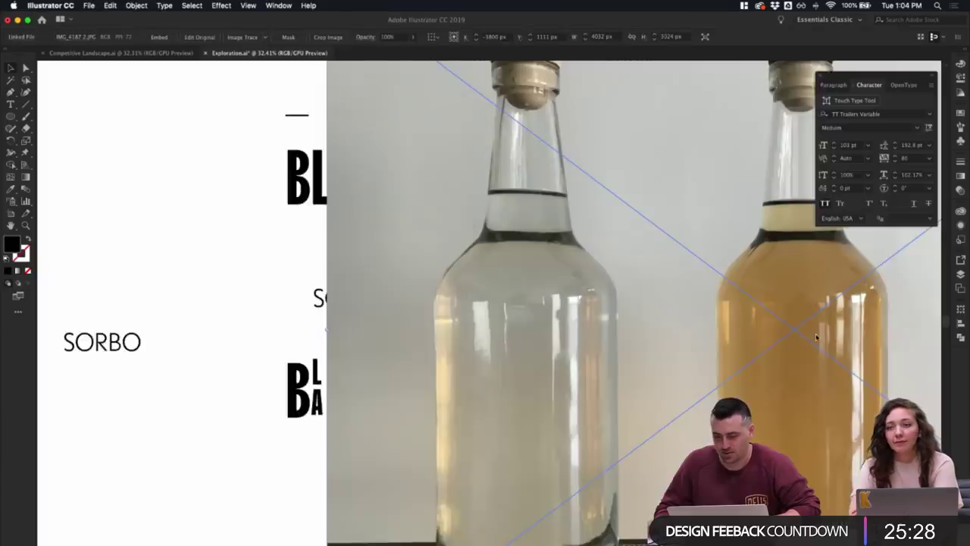
- Move the bottle photo off the type studies into the empty area beside the BLANCO, REPOSADO and AÑEJO names
{"action": "scroll", "coordinate": [816, 337], "scroll_direction": "down", "scroll_amount": 6}
{"action": "scroll", "coordinate": [816, 337], "scroll_direction": "right", "scroll_amount": 4}
{"action": "scroll", "coordinate": [816, 337], "scroll_direction": "down", "scroll_amount": 2}
{"action": "left_click_drag", "start_coordinate": [684, 314], "coordinate": [877, 351]}
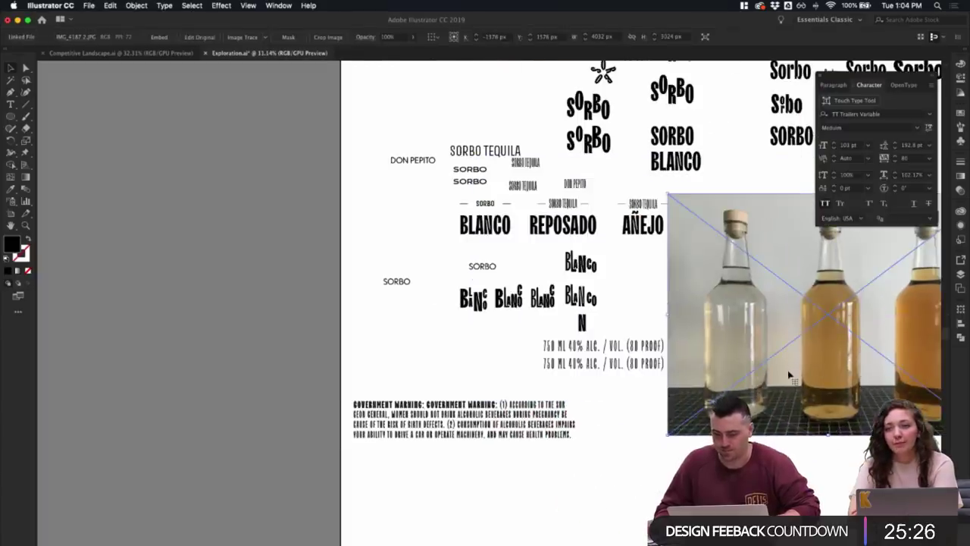
{"action": "scroll", "coordinate": [657, 327], "scroll_direction": "right", "scroll_amount": 5}
{"action": "left_click_drag", "start_coordinate": [656, 327], "coordinate": [710, 328]}
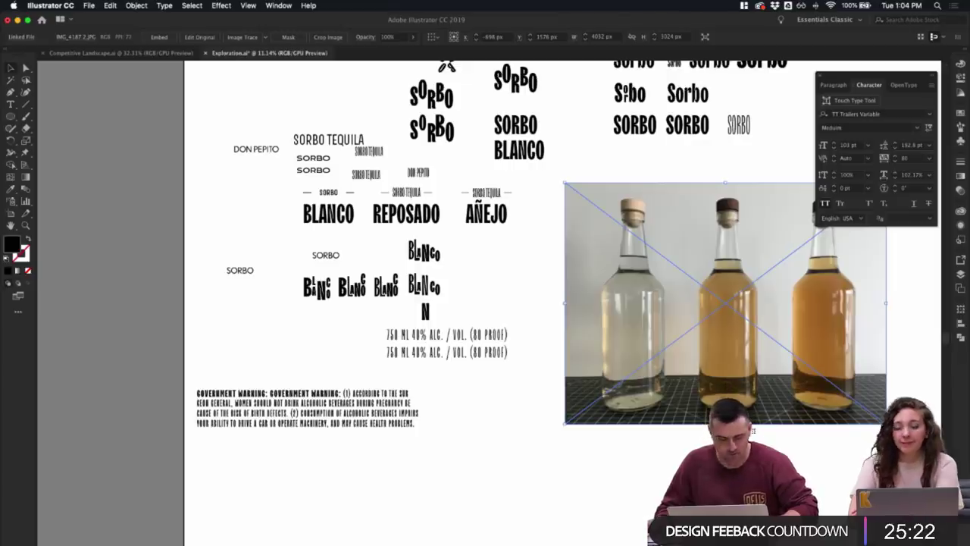
{"action": "left_click", "coordinate": [753, 431]}
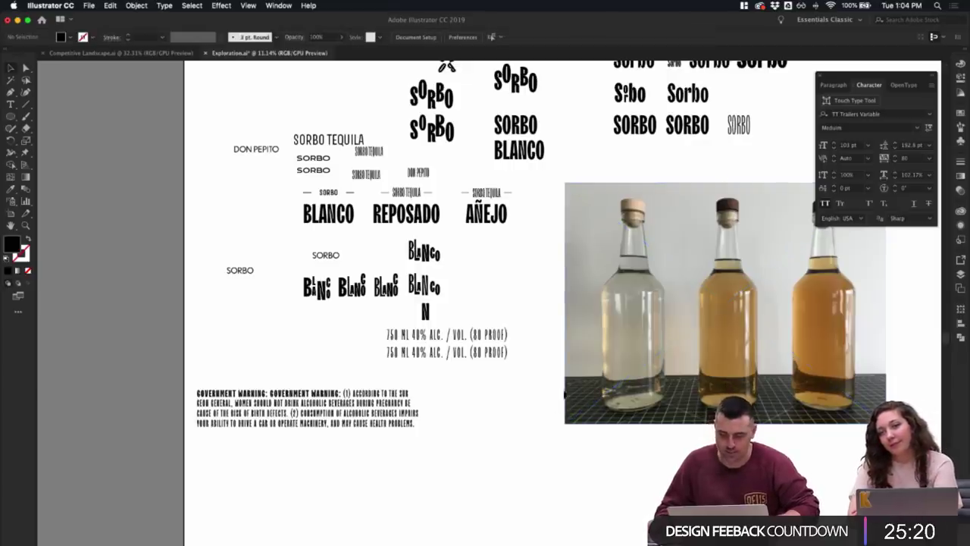
- Draw a rectangular label about 1046 px tall across the body of the clear bottle and fill it white
{"action": "scroll", "coordinate": [589, 375], "scroll_direction": "right", "scroll_amount": 3}
{"action": "scroll", "coordinate": [587, 377], "scroll_direction": "up", "scroll_amount": 3}
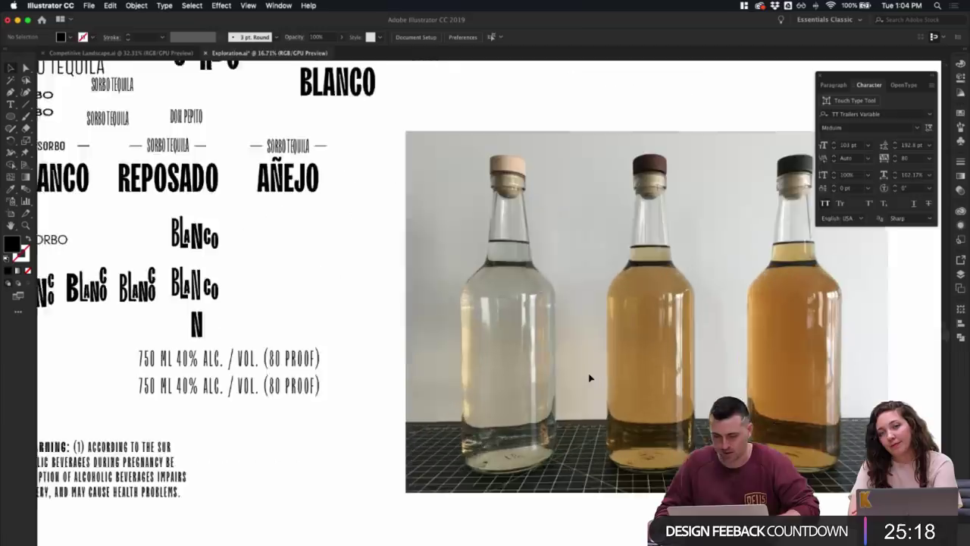
{"action": "key", "text": "m"}
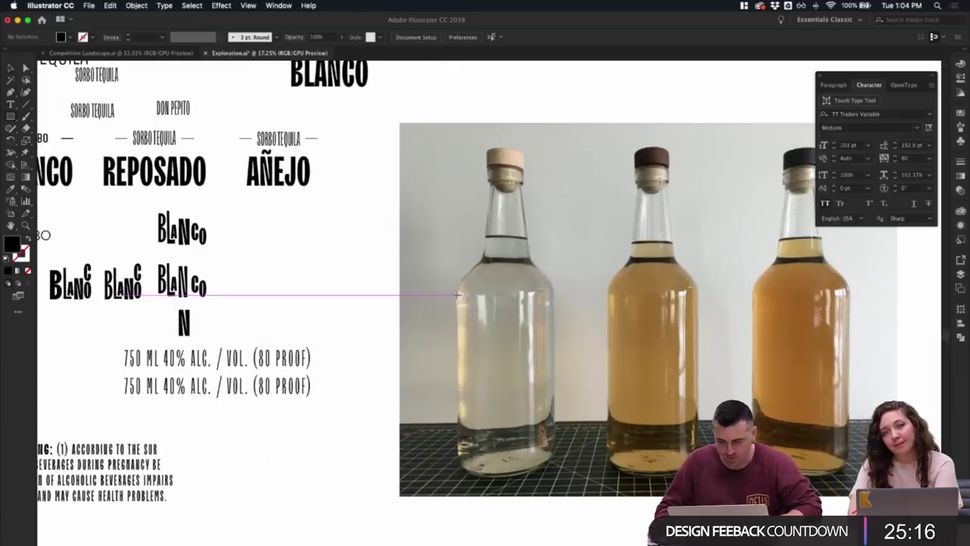
{"action": "left_click_drag", "start_coordinate": [456, 295], "coordinate": [554, 425]}
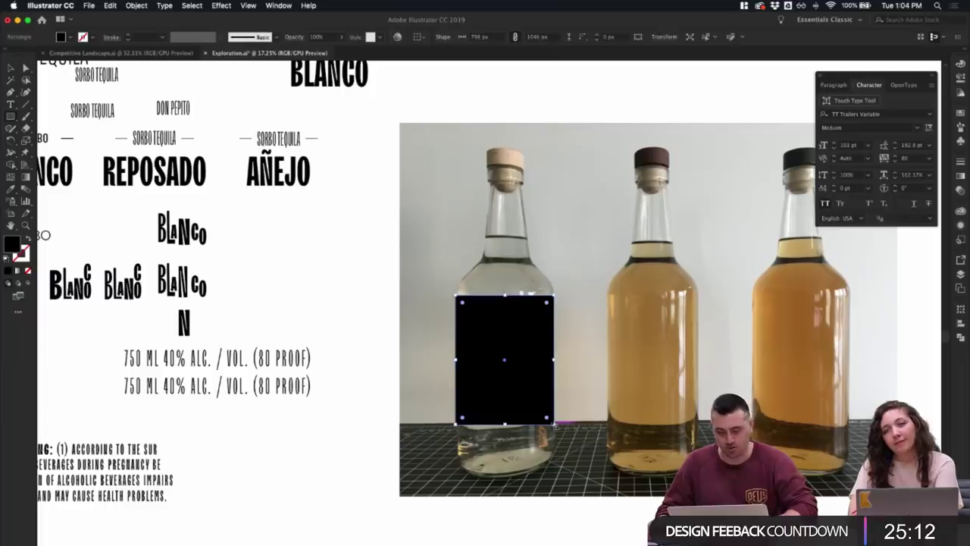
{"action": "left_click", "coordinate": [376, 404]}
{"action": "key", "text": "v"}
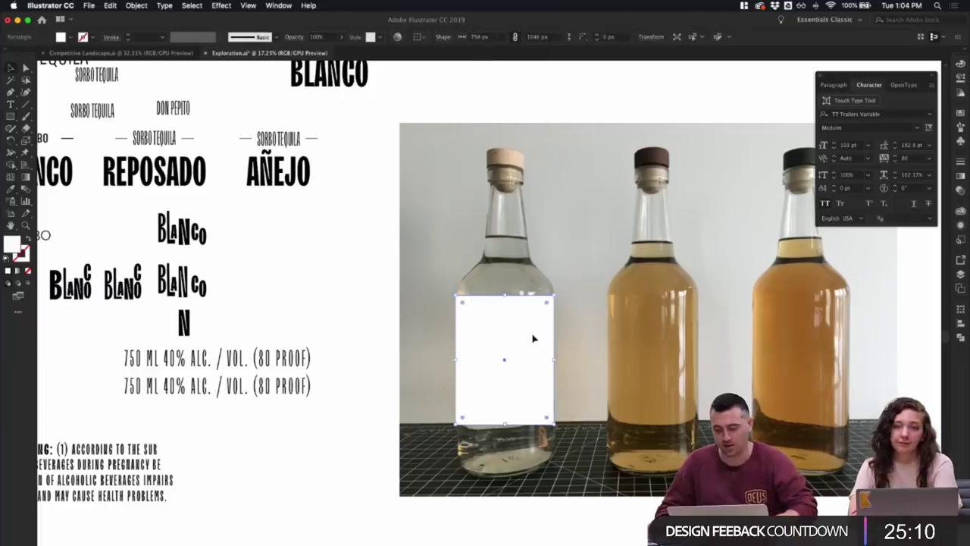
- Duplicate the white label onto the middle bottle and narrow it to about 729 px to match the bottle's width
{"action": "left_click_drag", "start_coordinate": [530, 347], "coordinate": [698, 358]}
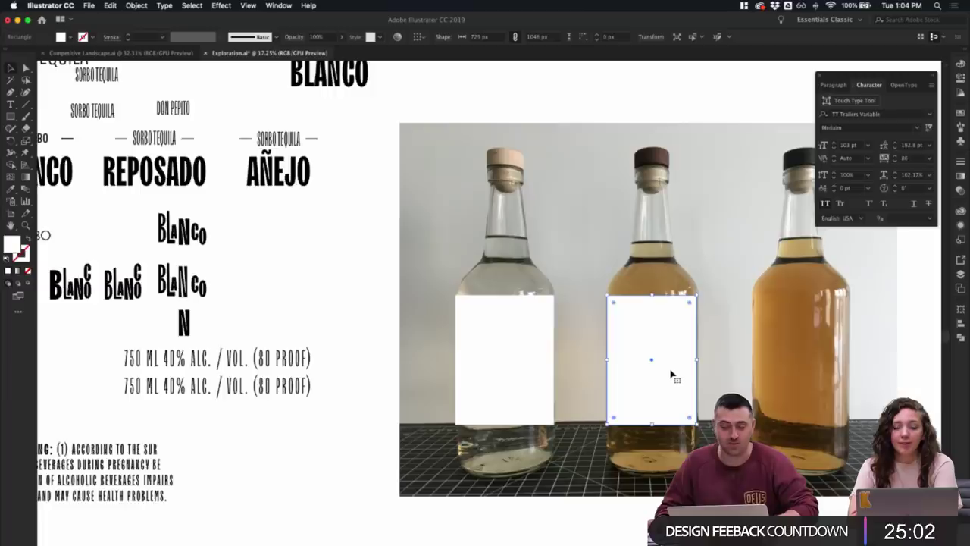
{"action": "scroll", "coordinate": [672, 373], "scroll_direction": "down", "scroll_amount": 2}
{"action": "scroll", "coordinate": [672, 373], "scroll_direction": "up", "scroll_amount": 2}
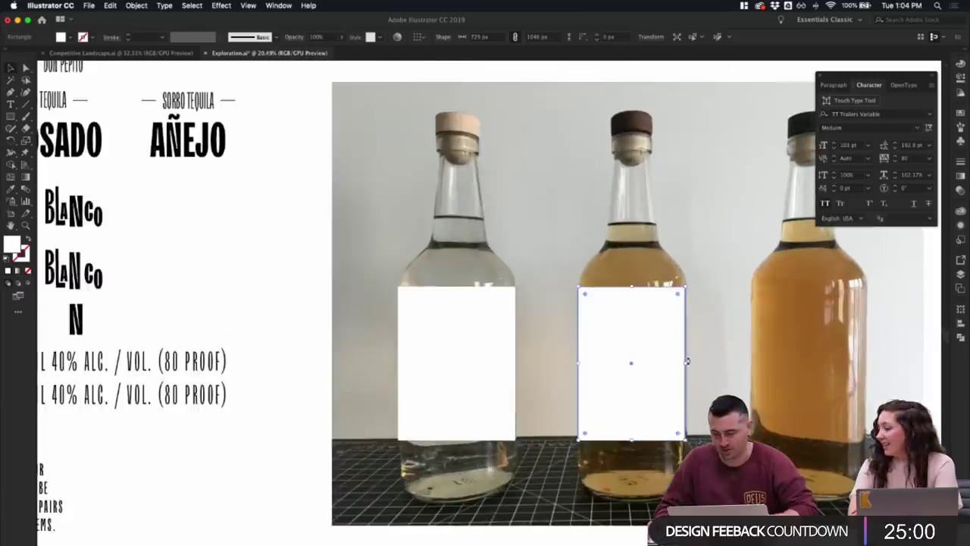
{"action": "scroll", "coordinate": [685, 362], "scroll_direction": "up", "scroll_amount": 2}
{"action": "scroll", "coordinate": [687, 362], "scroll_direction": "down", "scroll_amount": 2}
- Duplicate the white label onto the third bottle and widen it to about 779 px to cover the bottle's body
{"action": "left_click_drag", "start_coordinate": [682, 368], "coordinate": [879, 379]}
{"action": "key", "text": "super+z"}
{"action": "left_click_drag", "start_coordinate": [662, 375], "coordinate": [889, 363]}
{"action": "scroll", "coordinate": [915, 375], "scroll_direction": "down", "scroll_amount": 5}
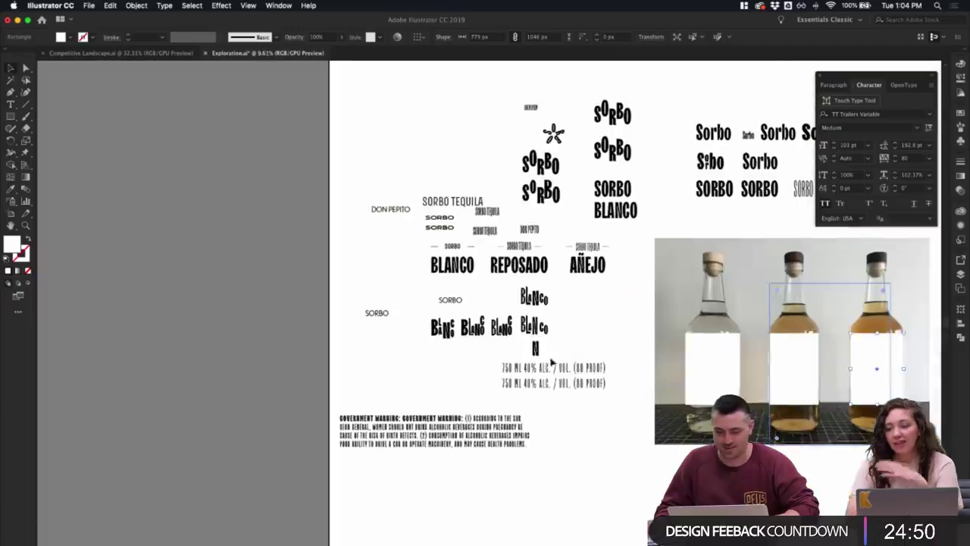
{"action": "left_click", "coordinate": [573, 352]}
{"action": "scroll", "coordinate": [574, 348], "scroll_direction": "up", "scroll_amount": 5}
{"action": "scroll", "coordinate": [716, 371], "scroll_direction": "down", "scroll_amount": 3}
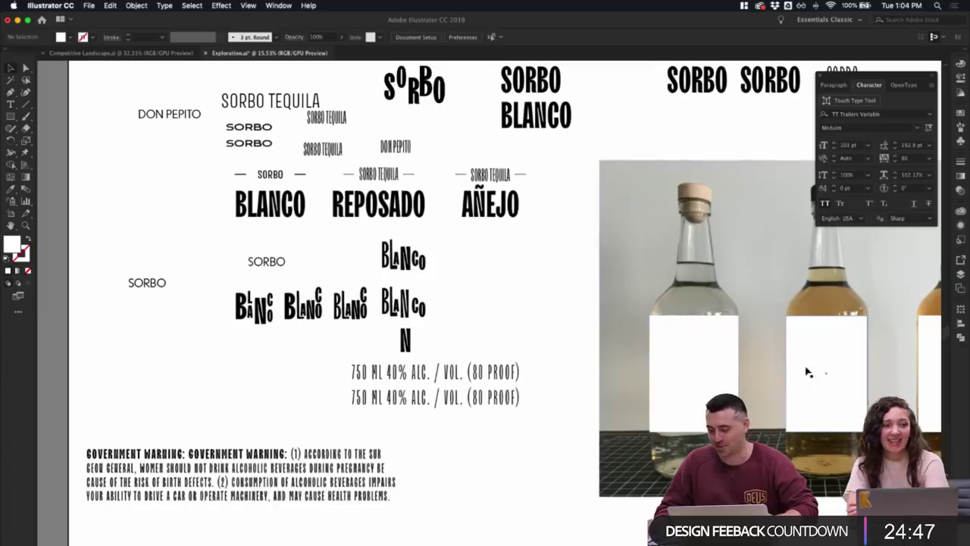
{"action": "left_click", "coordinate": [805, 371]}
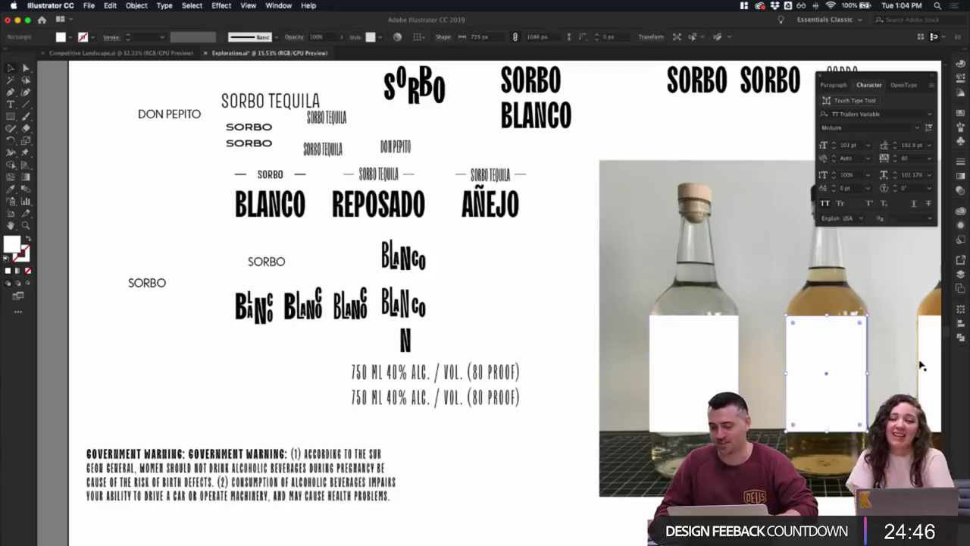
{"action": "left_click", "coordinate": [925, 365], "text": "shift"}
{"action": "scroll", "coordinate": [920, 363], "scroll_direction": "right", "scroll_amount": 3}
{"action": "scroll", "coordinate": [920, 363], "scroll_direction": "down", "scroll_amount": 2}
{"action": "scroll", "coordinate": [917, 365], "scroll_direction": "right", "scroll_amount": 1}
{"action": "scroll", "coordinate": [917, 365], "scroll_direction": "down", "scroll_amount": 1}
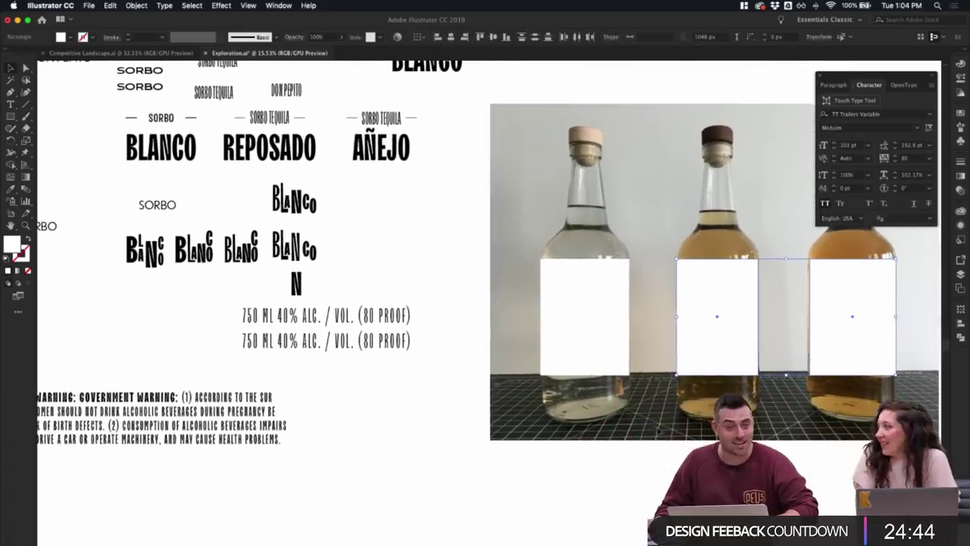
{"action": "left_click", "coordinate": [629, 479]}
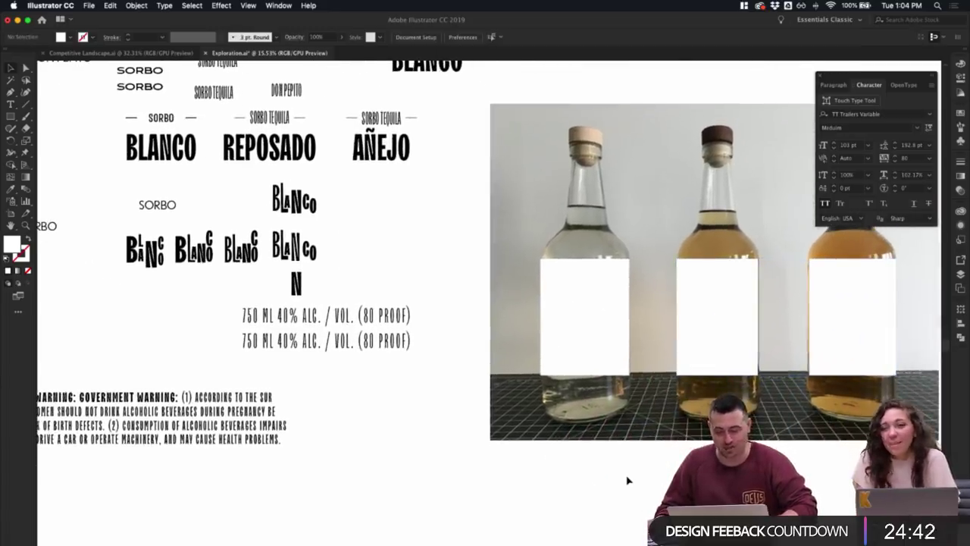
- Try deleting the staggered BLANCO wordmark with the L stacked above the A, and undo the deletion
{"action": "scroll", "coordinate": [604, 475], "scroll_direction": "up", "scroll_amount": 3}
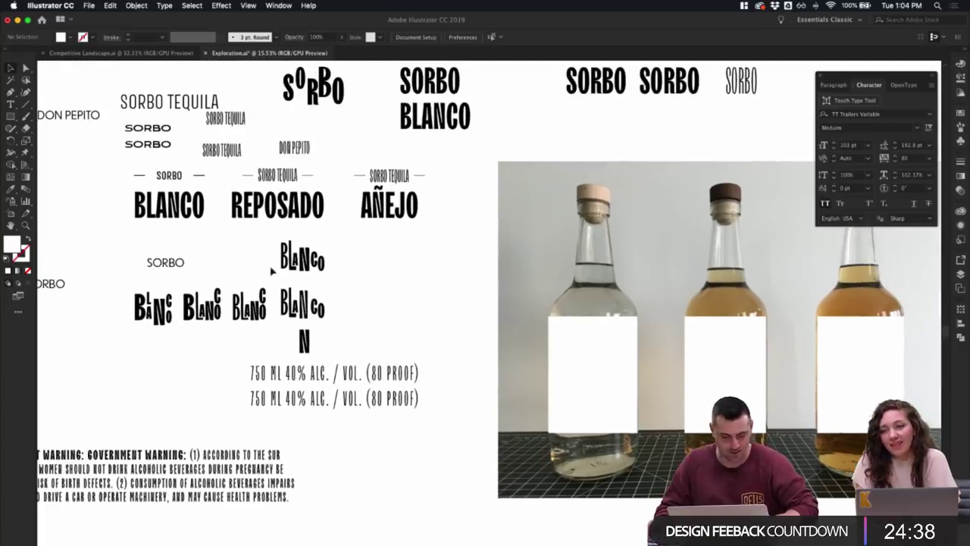
{"action": "left_click", "coordinate": [152, 296]}
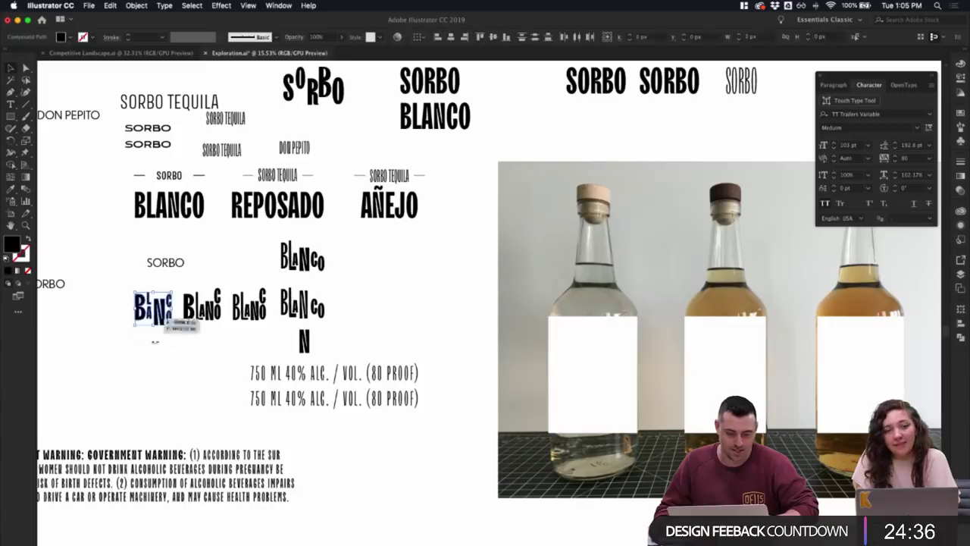
{"action": "key", "text": "Delete"}
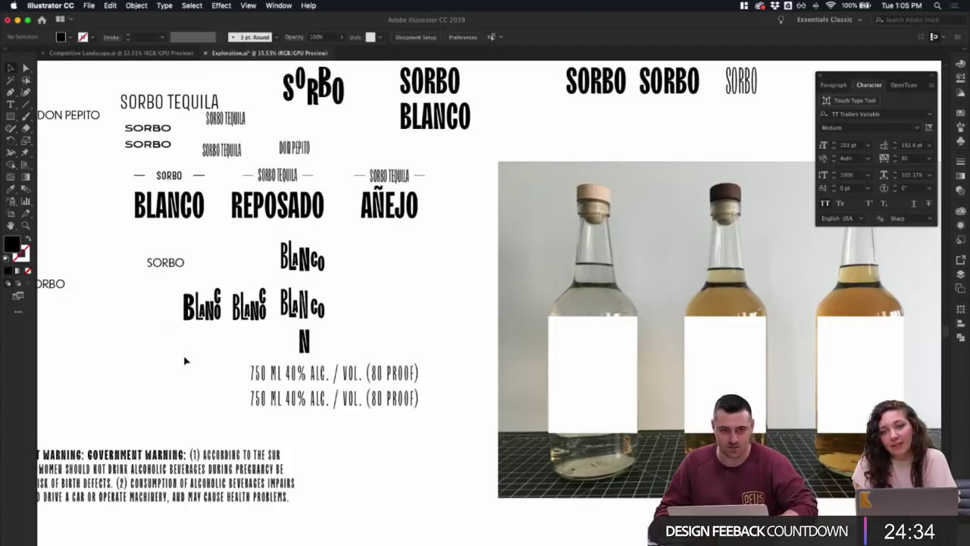
{"action": "key", "text": "super+z"}
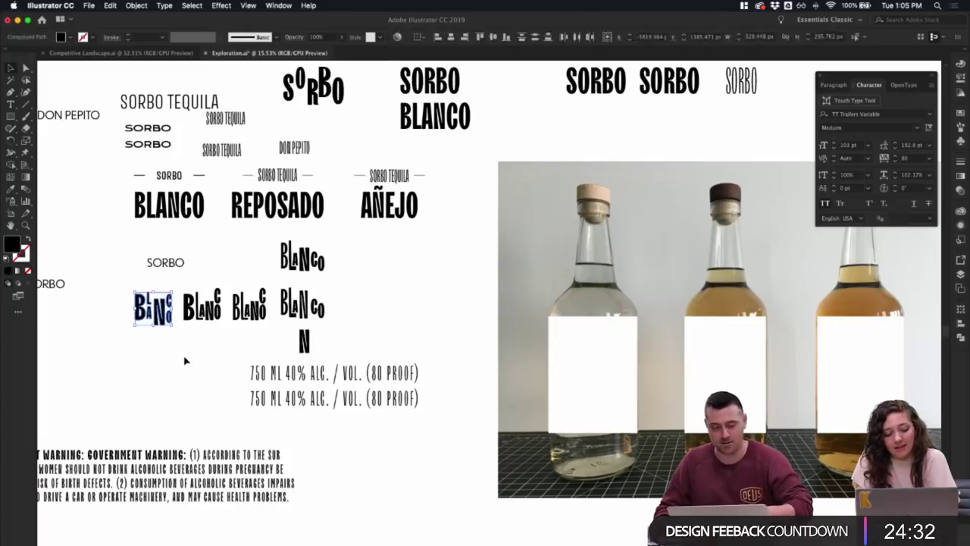
{"action": "left_click", "coordinate": [184, 361]}
- Try removing the stacked BLANCO wordmark's letter paths, check the artwork in outline view, and undo the removal
{"action": "scroll", "coordinate": [179, 343], "scroll_direction": "up", "scroll_amount": 3}
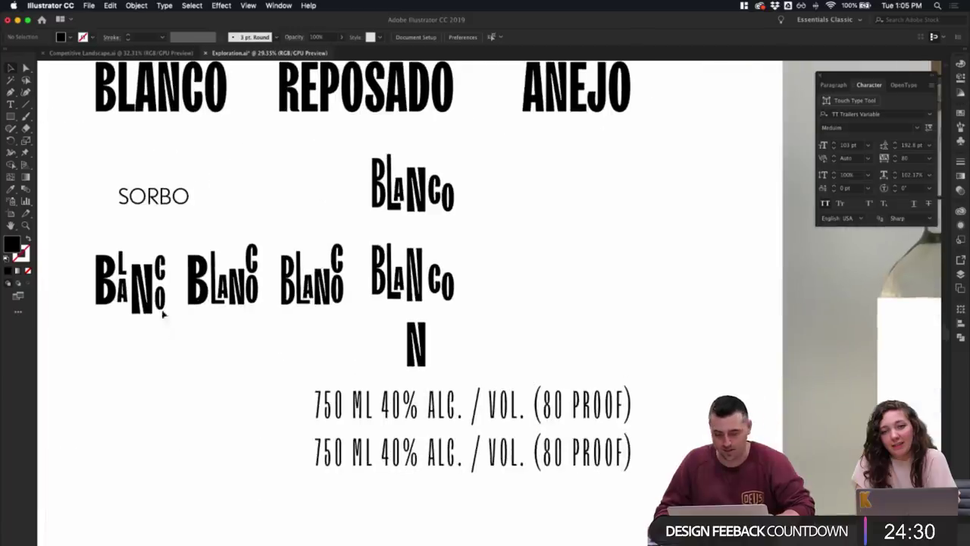
{"action": "scroll", "coordinate": [558, 338], "scroll_direction": "down", "scroll_amount": 3}
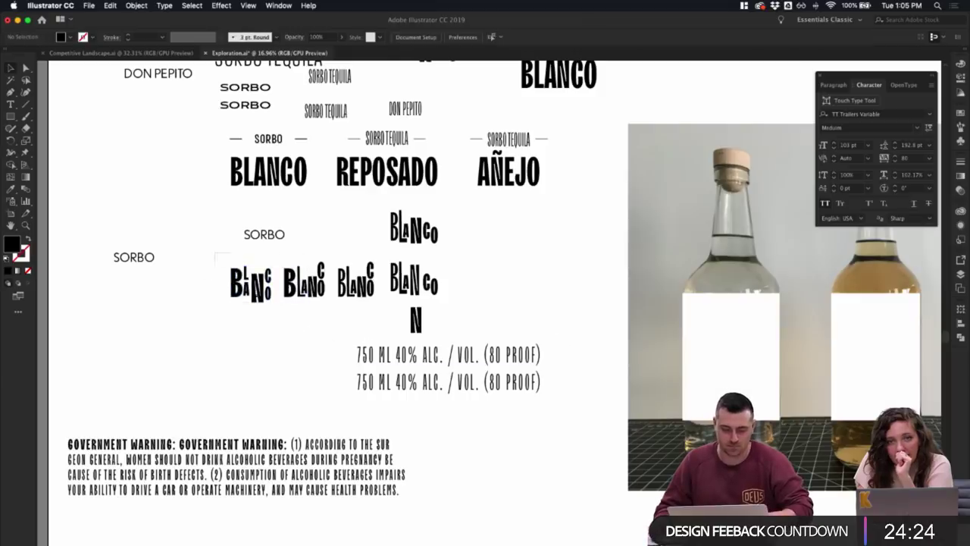
{"action": "left_click_drag", "start_coordinate": [214, 262], "coordinate": [276, 322]}
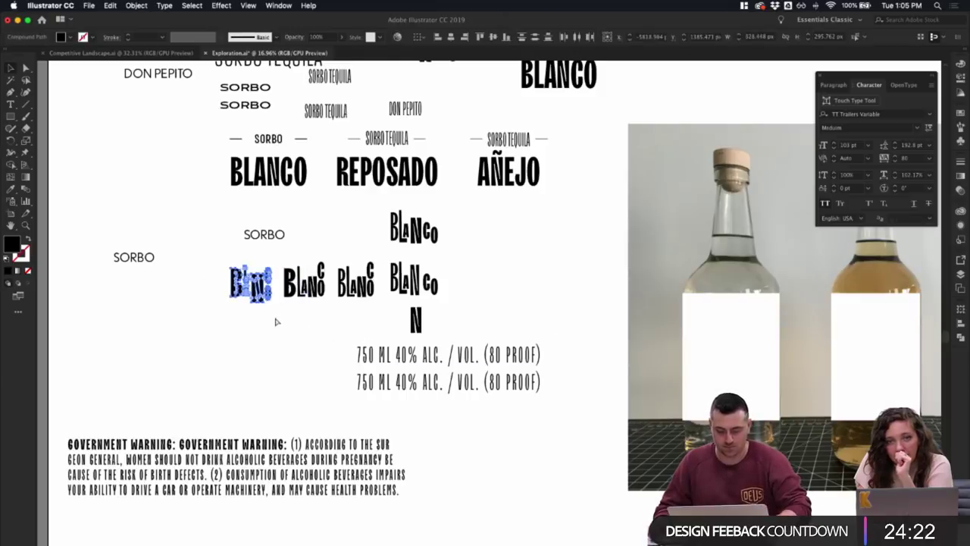
{"action": "key", "text": "Delete"}
{"action": "key", "text": "ctrl+y"}
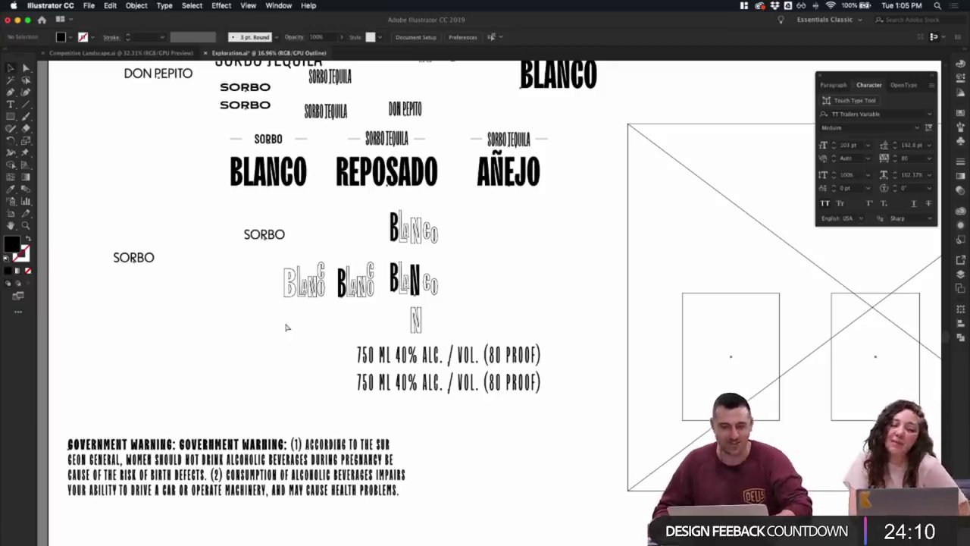
{"action": "key", "text": "super+y"}
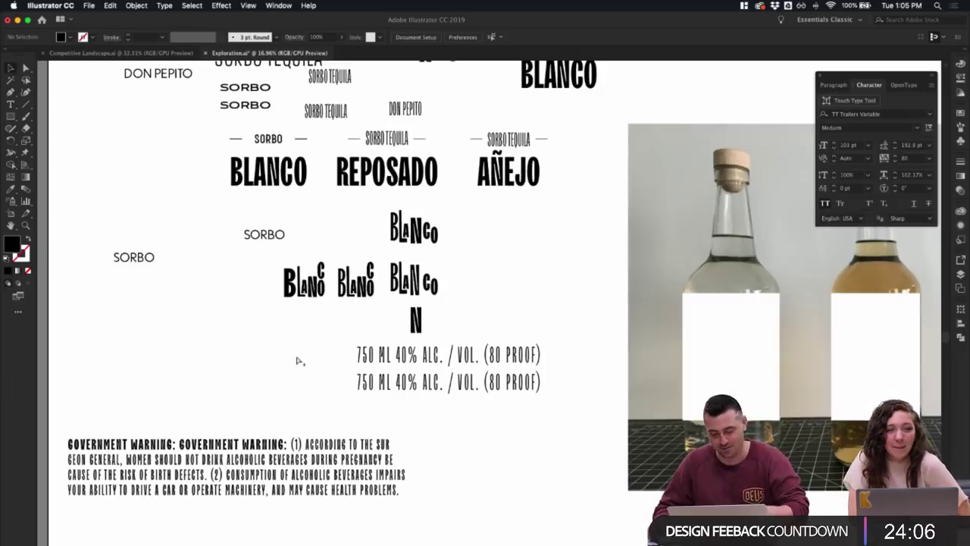
{"action": "key", "text": "super+z"}
{"action": "key", "text": "super+z"}
{"action": "left_click", "coordinate": [296, 361]}
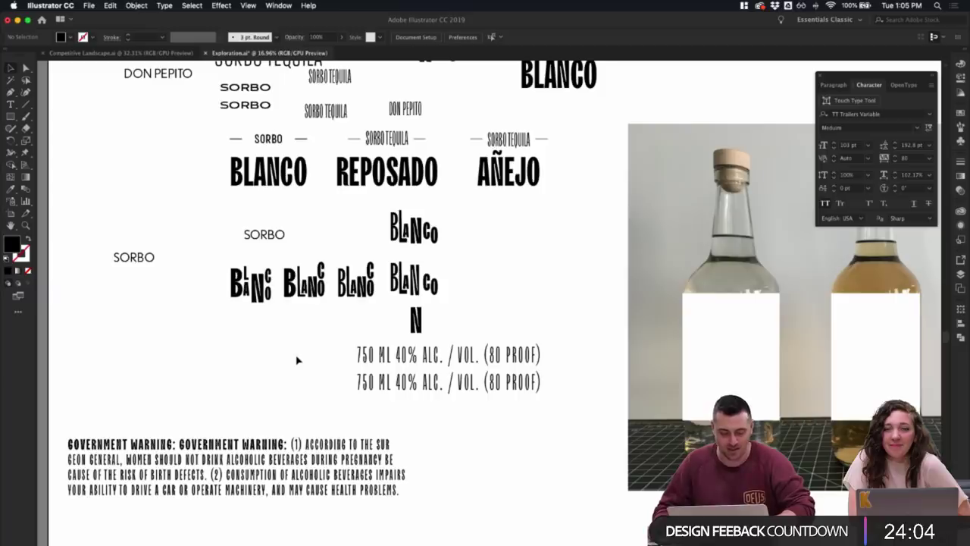
- Examine the BLANCO wordmarks and the blank bottle labels in outline view, and return to the normal preview
{"action": "key", "text": "super+y"}
{"action": "scroll", "coordinate": [298, 361], "scroll_direction": "up", "scroll_amount": 5}
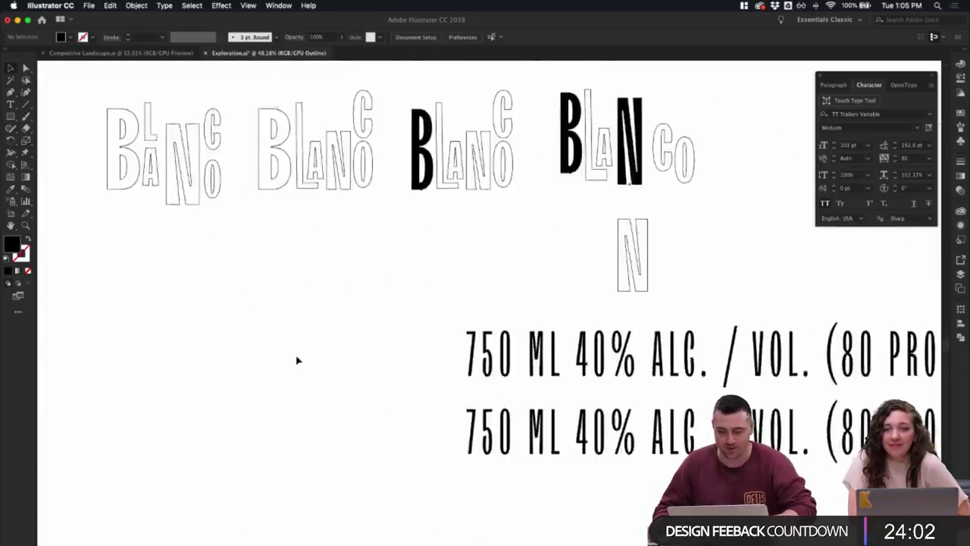
{"action": "scroll", "coordinate": [298, 361], "scroll_direction": "down", "scroll_amount": 3}
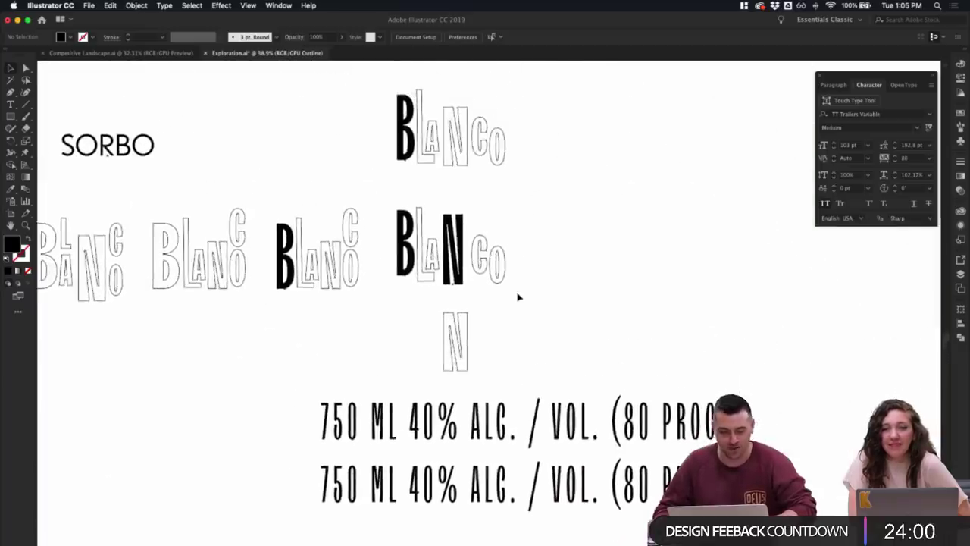
{"action": "scroll", "coordinate": [519, 297], "scroll_direction": "down", "scroll_amount": 2}
{"action": "scroll", "coordinate": [518, 297], "scroll_direction": "up", "scroll_amount": 3}
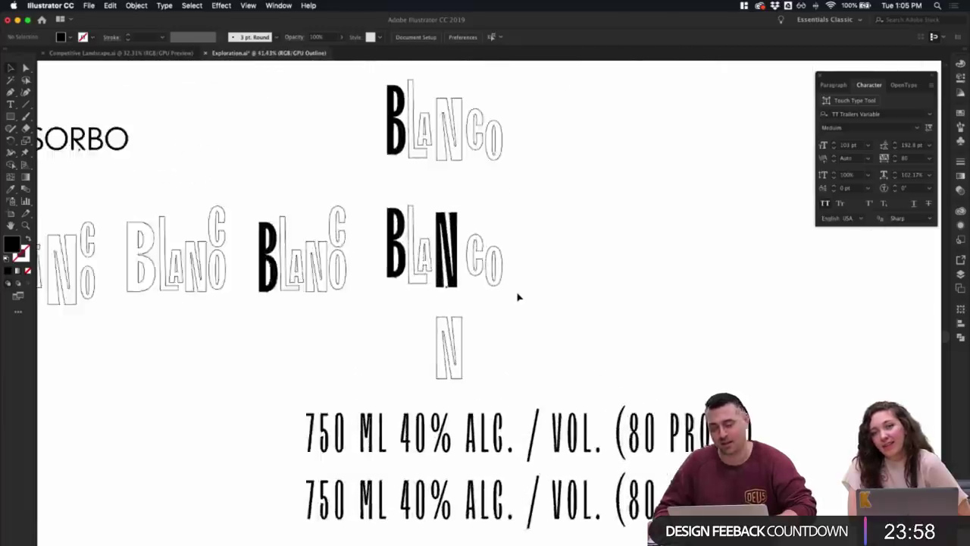
{"action": "scroll", "coordinate": [518, 297], "scroll_direction": "down", "scroll_amount": 3}
{"action": "scroll", "coordinate": [796, 308], "scroll_direction": "right", "scroll_amount": 3}
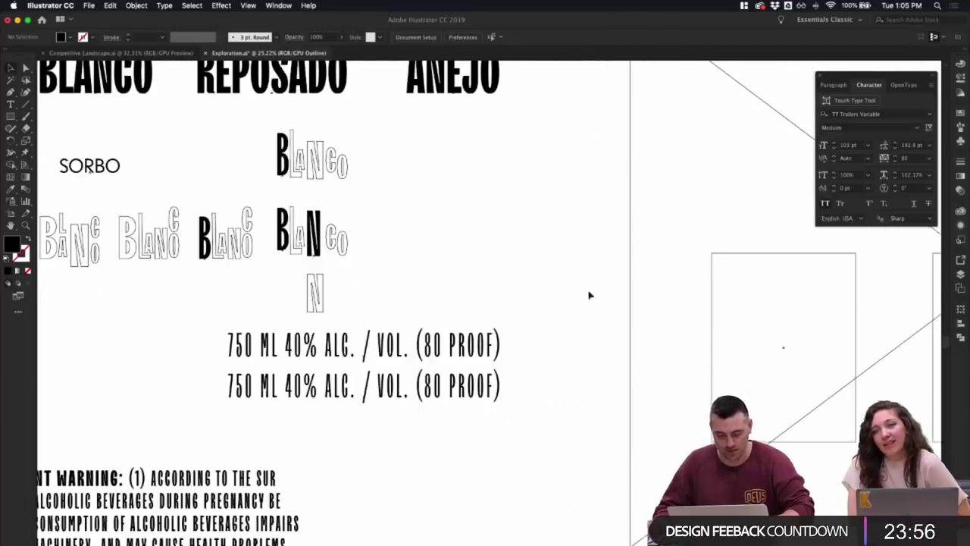
{"action": "scroll", "coordinate": [541, 227], "scroll_direction": "down", "scroll_amount": 5}
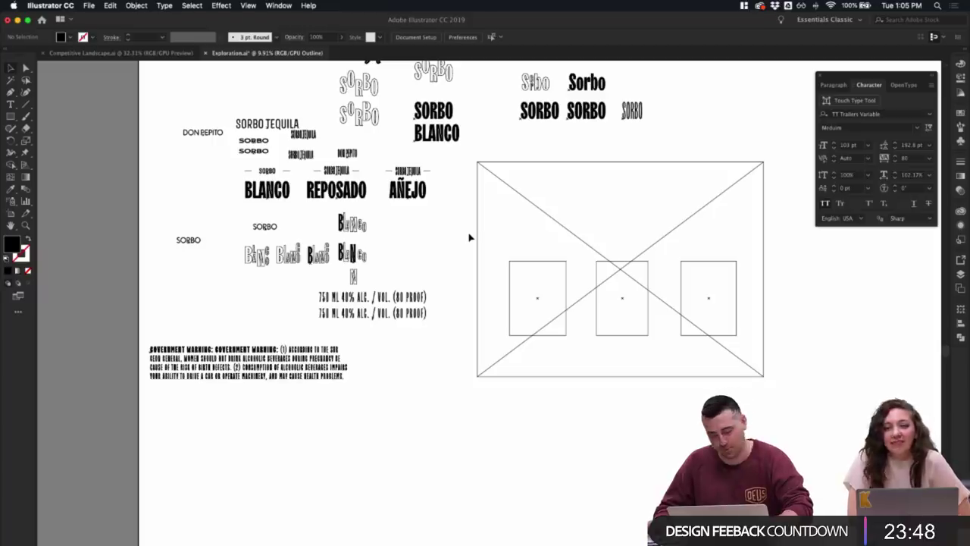
{"action": "key", "text": "super+y"}
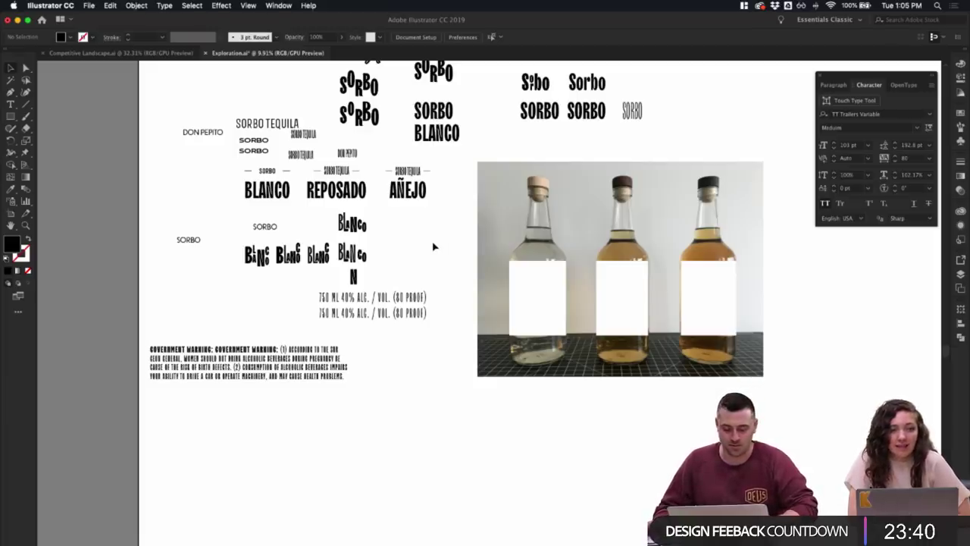
- Compare the staggered BLANCO wordmarks with the blank labels on the bottle photo
{"action": "left_click_drag", "start_coordinate": [232, 221], "coordinate": [232, 220]}
{"action": "left_click", "coordinate": [232, 221]}
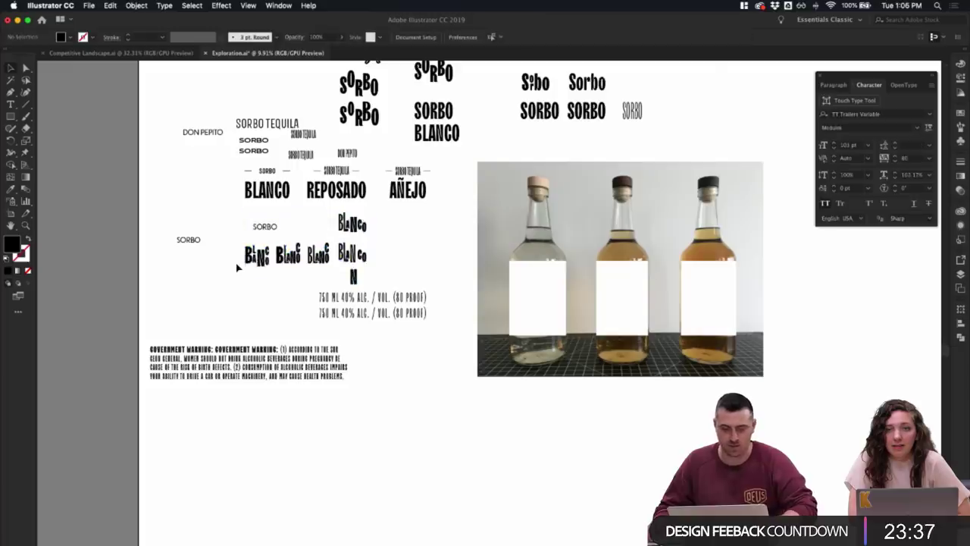
{"action": "left_click", "coordinate": [405, 292]}
{"action": "left_click", "coordinate": [438, 273]}
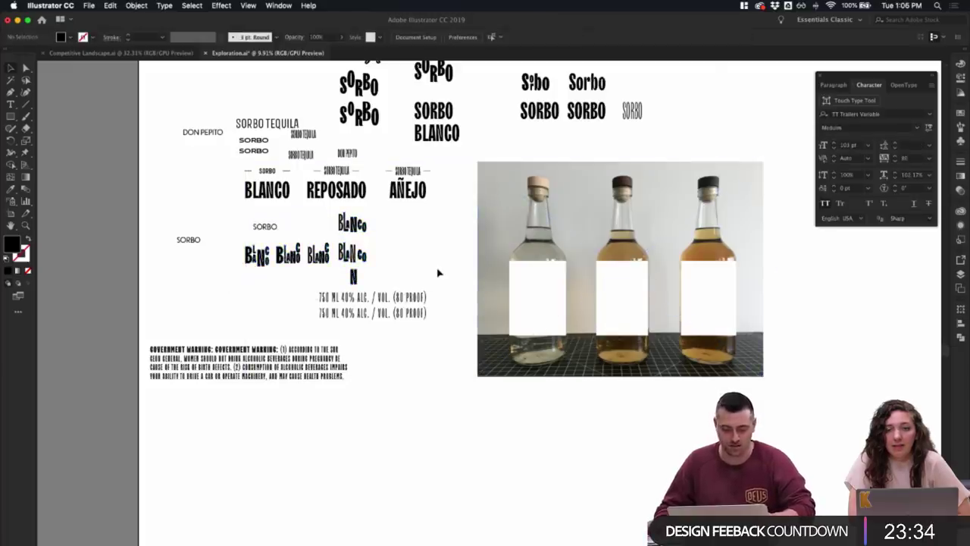
{"action": "left_click_drag", "start_coordinate": [270, 248], "coordinate": [237, 242]}
{"action": "left_click", "coordinate": [266, 243]}
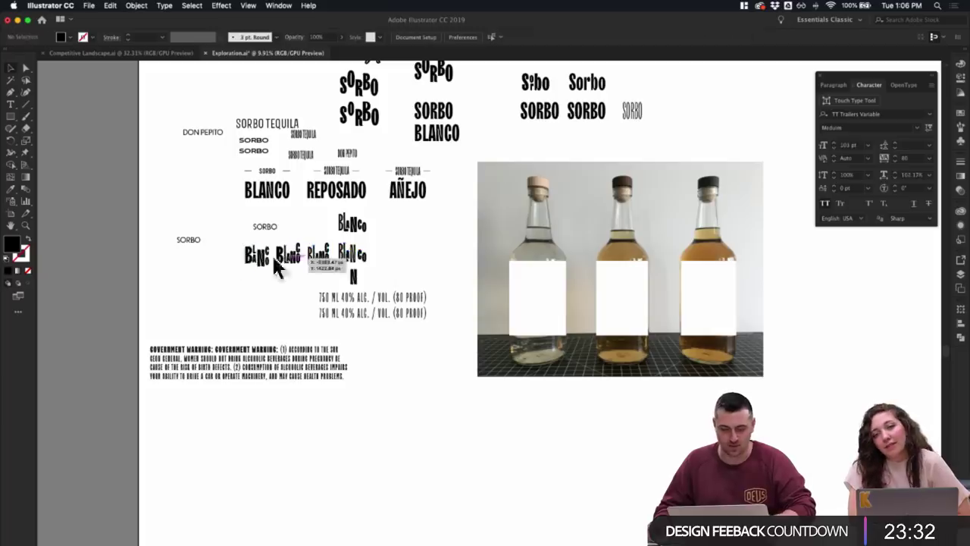
{"action": "scroll", "coordinate": [333, 260], "scroll_direction": "up", "scroll_amount": 5}
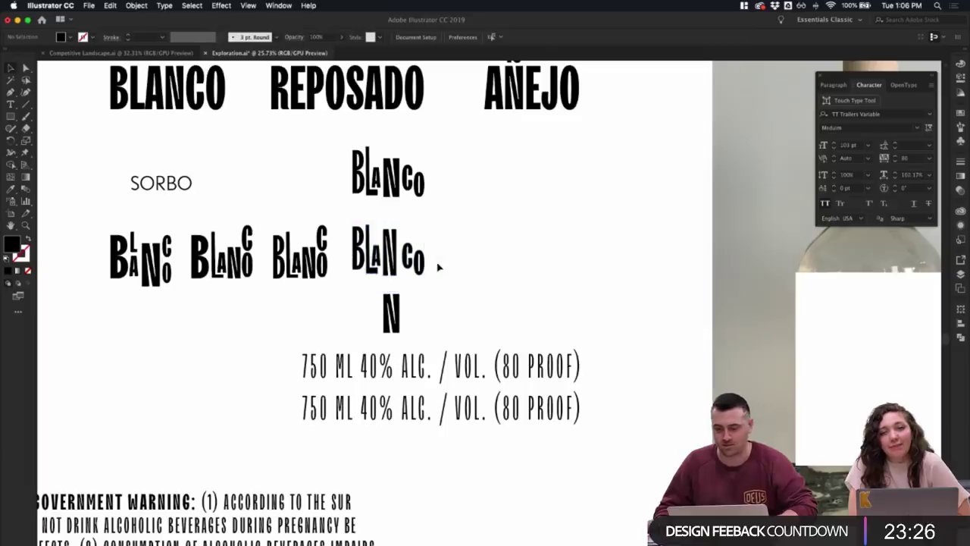
{"action": "scroll", "coordinate": [487, 263], "scroll_direction": "down", "scroll_amount": 5}
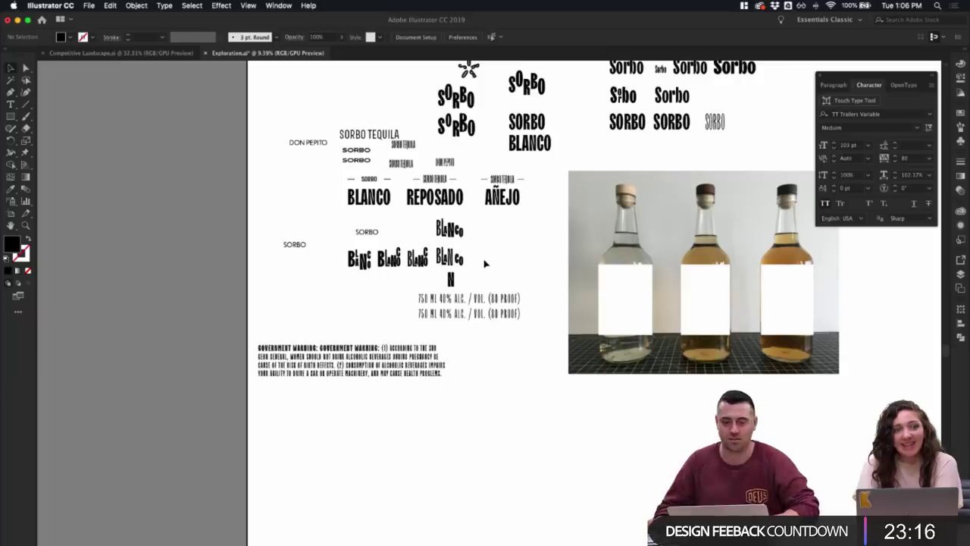
{"action": "scroll", "coordinate": [485, 263], "scroll_direction": "up", "scroll_amount": 3}
{"action": "scroll", "coordinate": [476, 264], "scroll_direction": "up", "scroll_amount": 3}
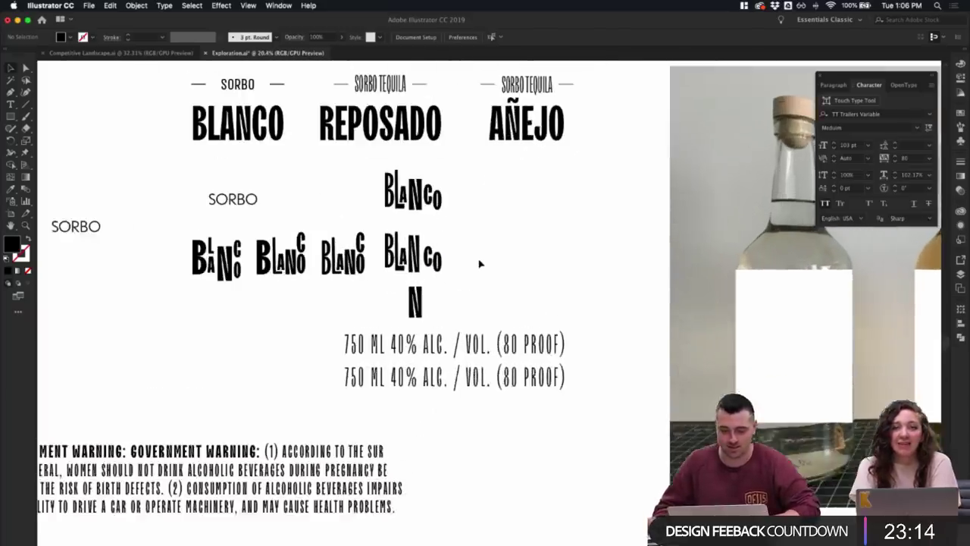
{"action": "scroll", "coordinate": [479, 263], "scroll_direction": "down", "scroll_amount": 4}
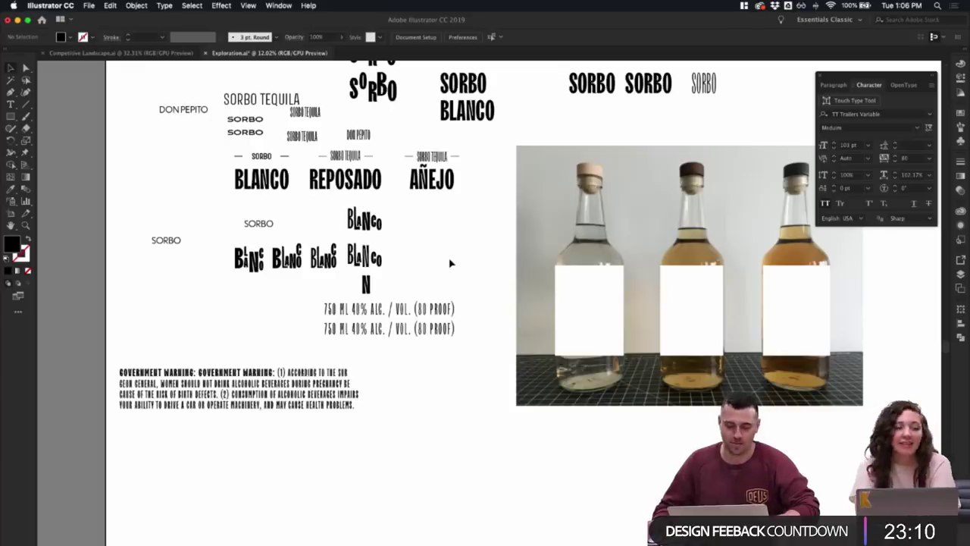
{"action": "scroll", "coordinate": [449, 273], "scroll_direction": "down", "scroll_amount": 2}
{"action": "scroll", "coordinate": [448, 281], "scroll_direction": "up", "scroll_amount": 4}
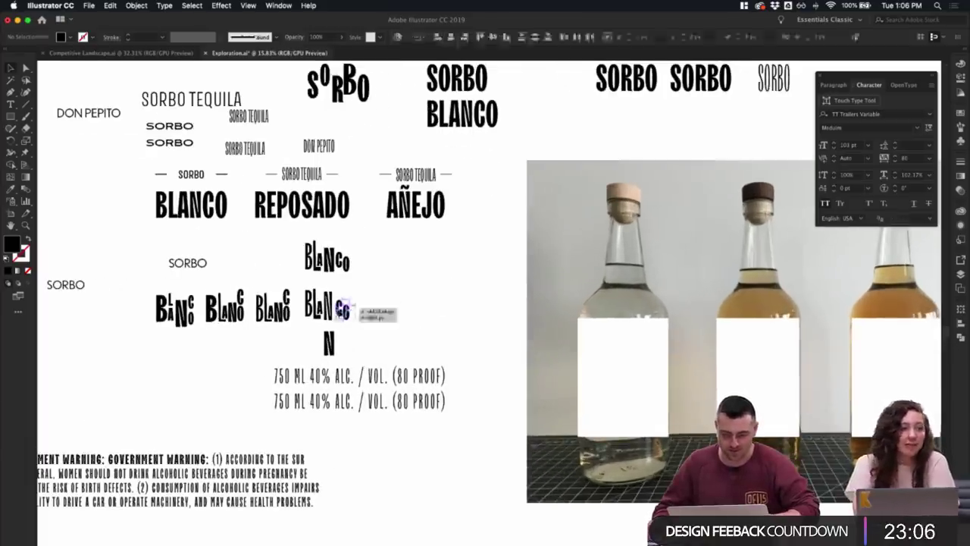
{"action": "left_click", "coordinate": [340, 310]}
{"action": "left_click", "coordinate": [388, 308]}
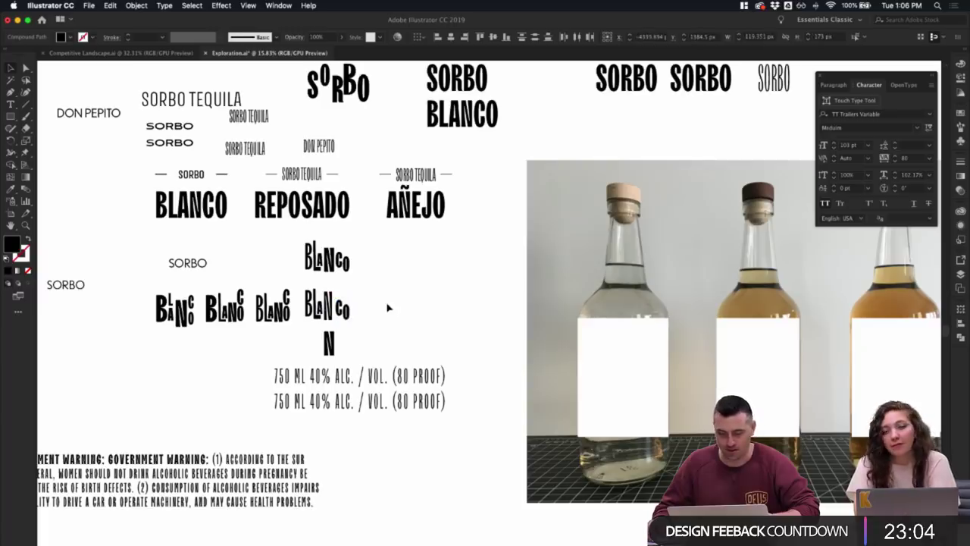
{"action": "scroll", "coordinate": [375, 321], "scroll_direction": "down", "scroll_amount": 1}
{"action": "scroll", "coordinate": [375, 321], "scroll_direction": "right", "scroll_amount": 1}
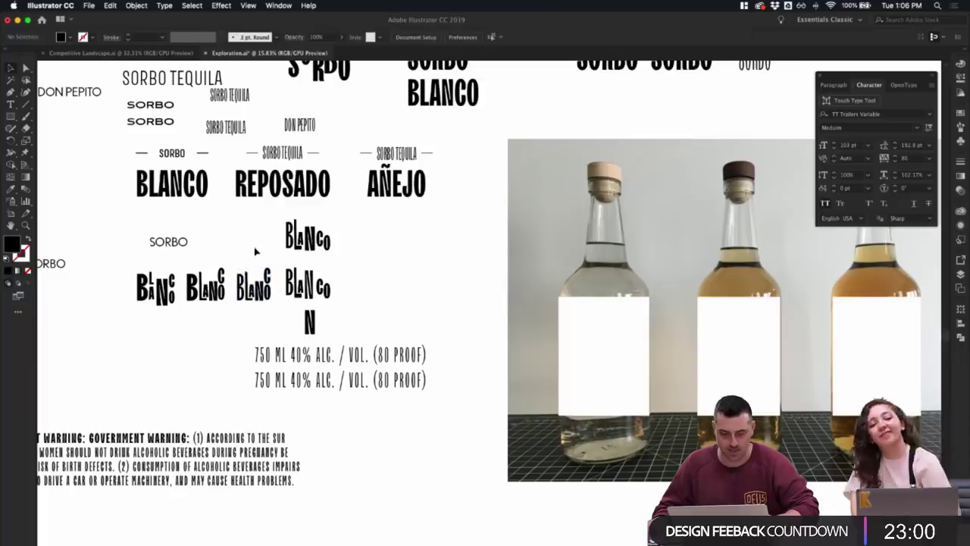
{"action": "left_click_drag", "start_coordinate": [177, 316], "coordinate": [182, 321]}
{"action": "key", "text": "super+c"}
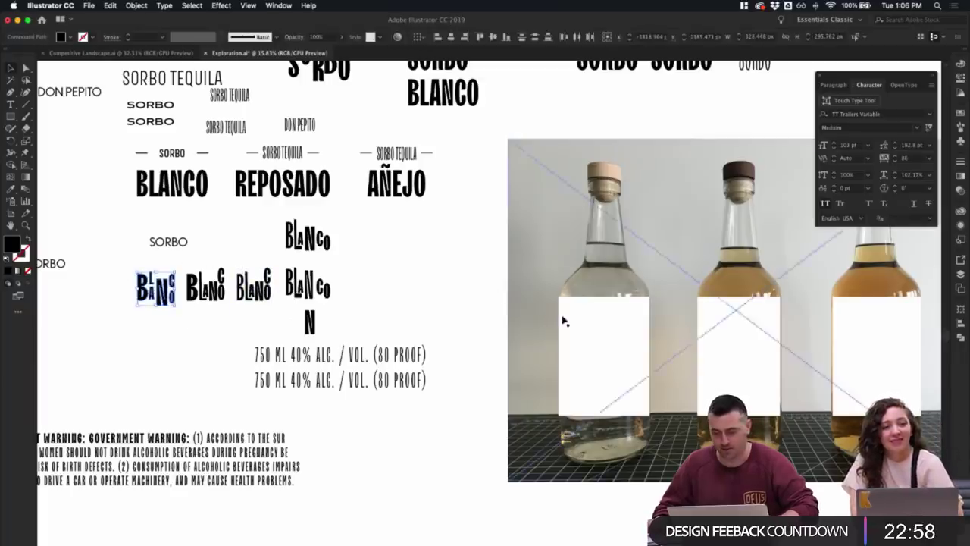
{"action": "left_click", "coordinate": [563, 318]}
{"action": "key", "text": "super+v"}
{"action": "key", "text": "BackSpace"}
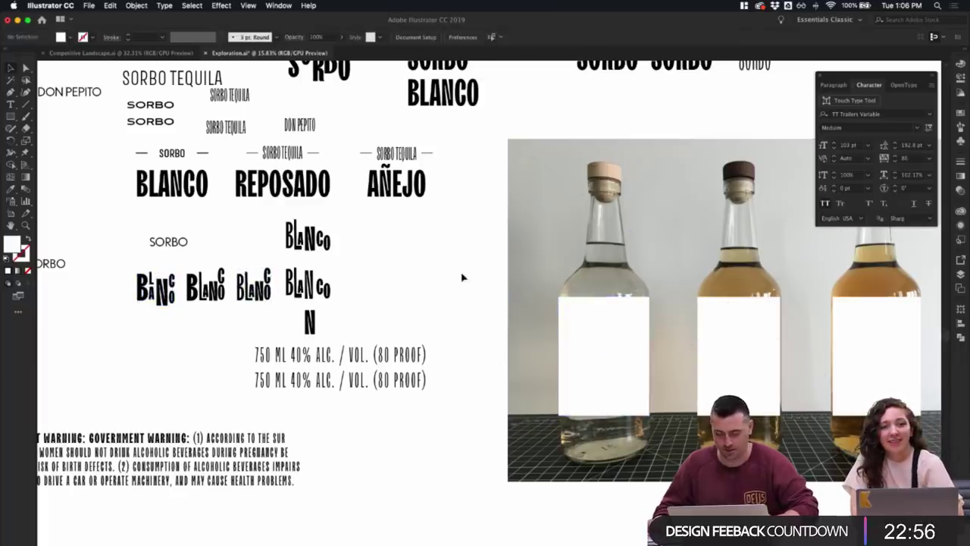
- Lock the bottle mockup artwork and paste a copy of the BLANCO wordmark that stacks L over A and C over O
{"action": "left_click_drag", "start_coordinate": [763, 346], "coordinate": [857, 389]}
{"action": "key", "text": "super+2"}
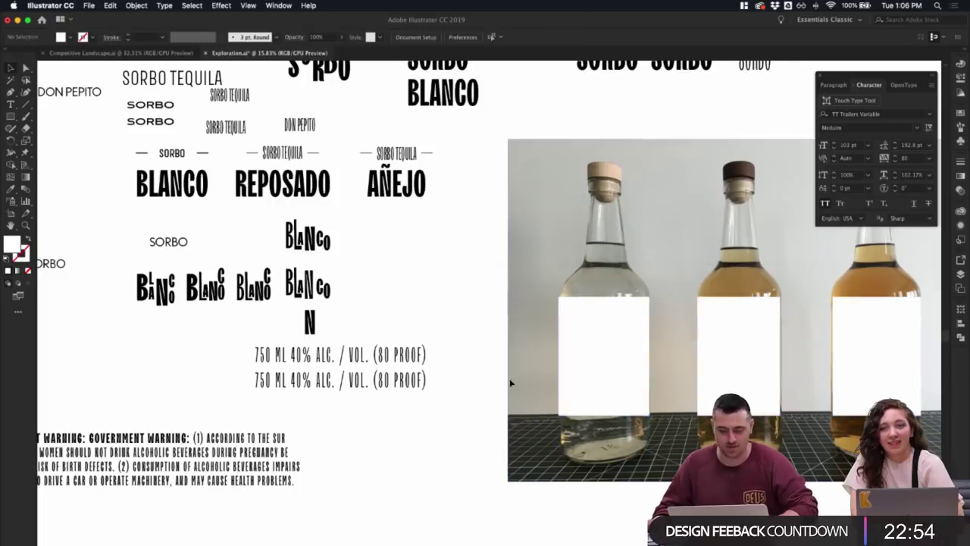
{"action": "scroll", "coordinate": [249, 307], "scroll_direction": "down", "scroll_amount": 1}
{"action": "left_click_drag", "start_coordinate": [125, 277], "coordinate": [177, 326]}
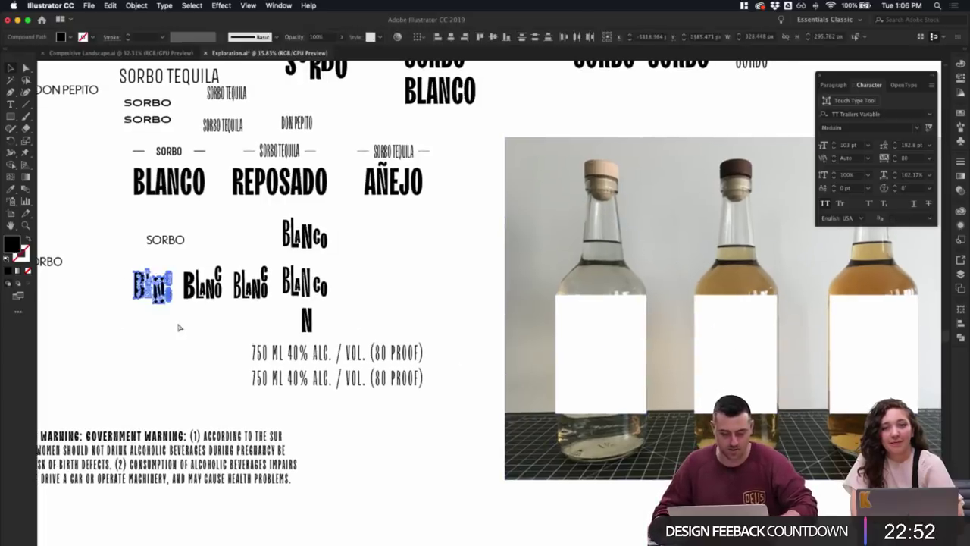
{"action": "key", "text": "super+c"}
{"action": "key", "text": "super+v"}
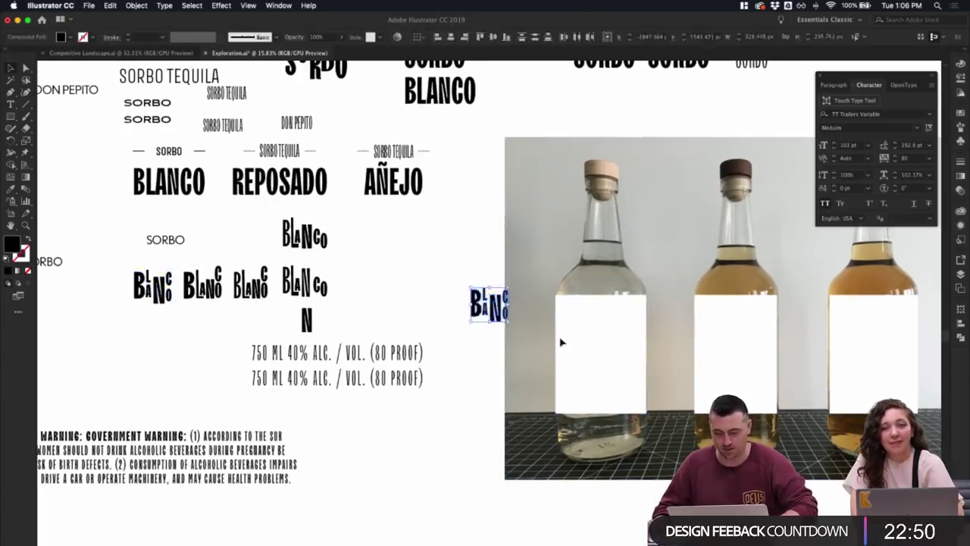
- Move the pasted BLANCO wordmark onto the first bottle's label and paste it in front of the white rectangle
{"action": "left_click_drag", "start_coordinate": [506, 306], "coordinate": [623, 354]}
{"action": "scroll", "coordinate": [626, 346], "scroll_direction": "up", "scroll_amount": 3}
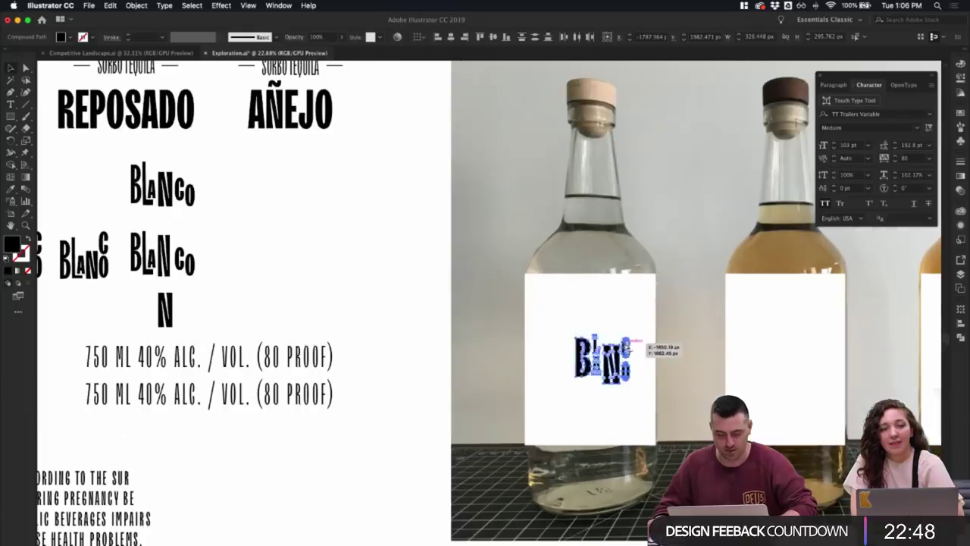
{"action": "key", "text": "Delete"}
{"action": "left_click_drag", "start_coordinate": [270, 320], "coordinate": [342, 417]}
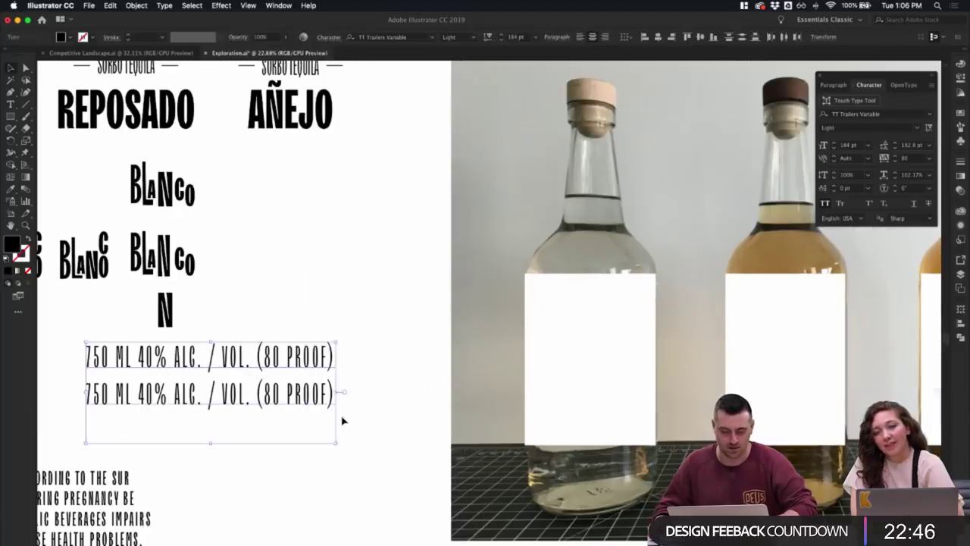
{"action": "key", "text": "super+z"}
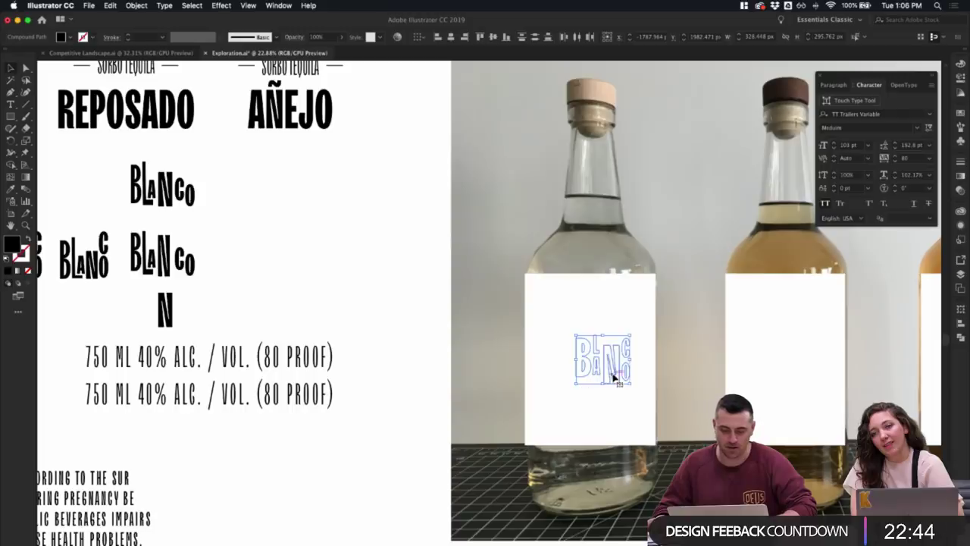
{"action": "left_click_drag", "start_coordinate": [612, 374], "coordinate": [613, 347]}
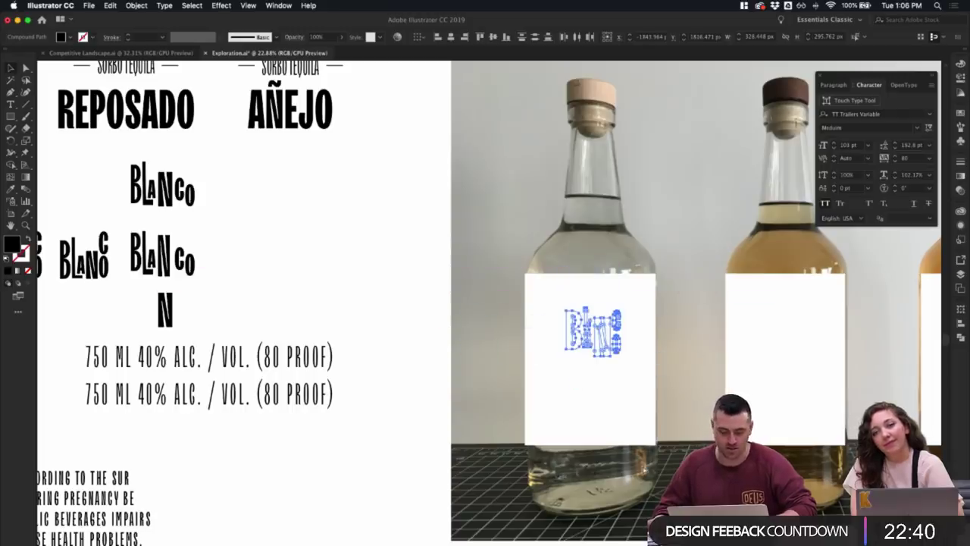
{"action": "key", "text": "super+x"}
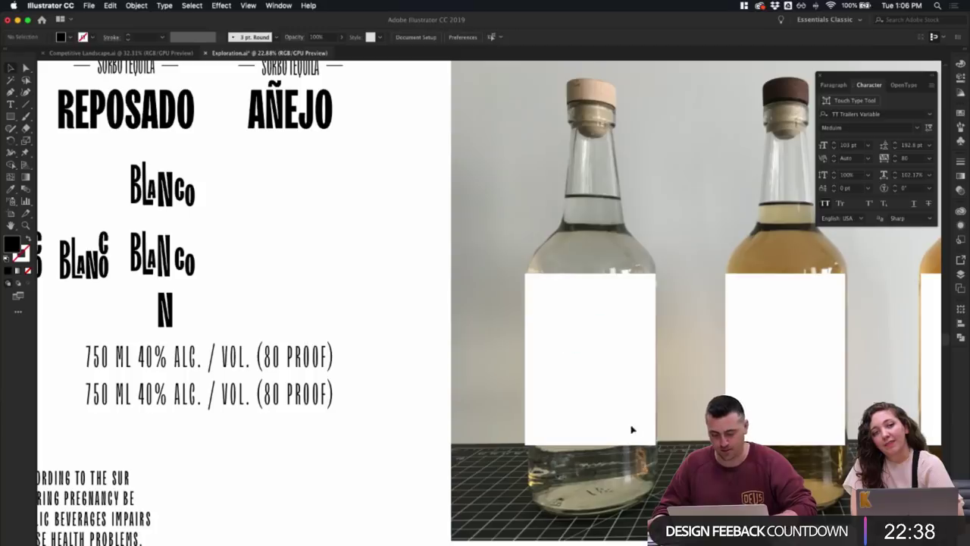
{"action": "key", "text": "super+f"}
- Enlarge the BLANCO wordmark on the first bottle's label to about 505 by 456 px
{"action": "scroll", "coordinate": [633, 430], "scroll_direction": "down", "scroll_amount": 3}
{"action": "left_click", "coordinate": [614, 365]}
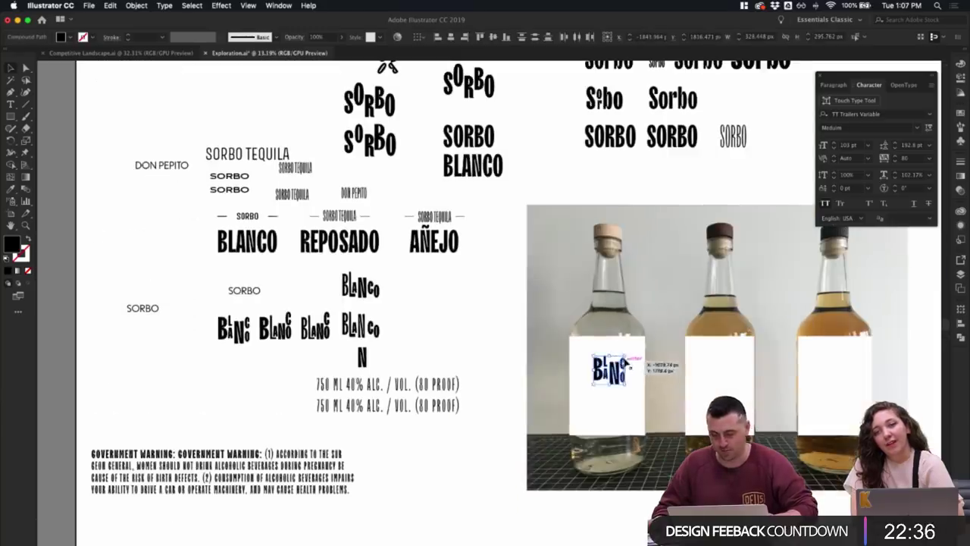
{"action": "left_click_drag", "start_coordinate": [627, 355], "coordinate": [614, 396]}
{"action": "left_click", "coordinate": [663, 383]}
{"action": "scroll", "coordinate": [662, 384], "scroll_direction": "up", "scroll_amount": 3}
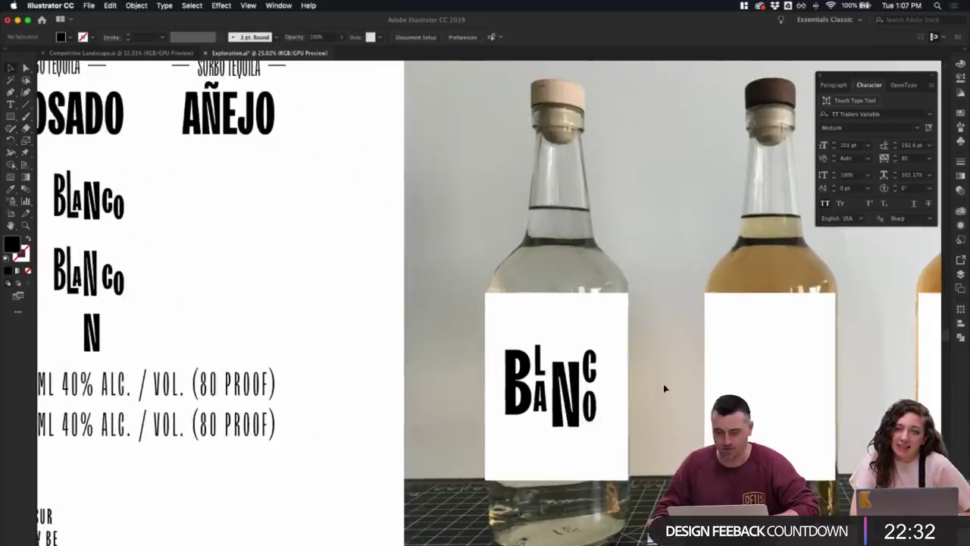
{"action": "left_click_drag", "start_coordinate": [493, 336], "coordinate": [600, 425]}
{"action": "scroll", "coordinate": [599, 424], "scroll_direction": "down", "scroll_amount": 2}
{"action": "left_click", "coordinate": [634, 428]}
{"action": "scroll", "coordinate": [634, 428], "scroll_direction": "left", "scroll_amount": 3}
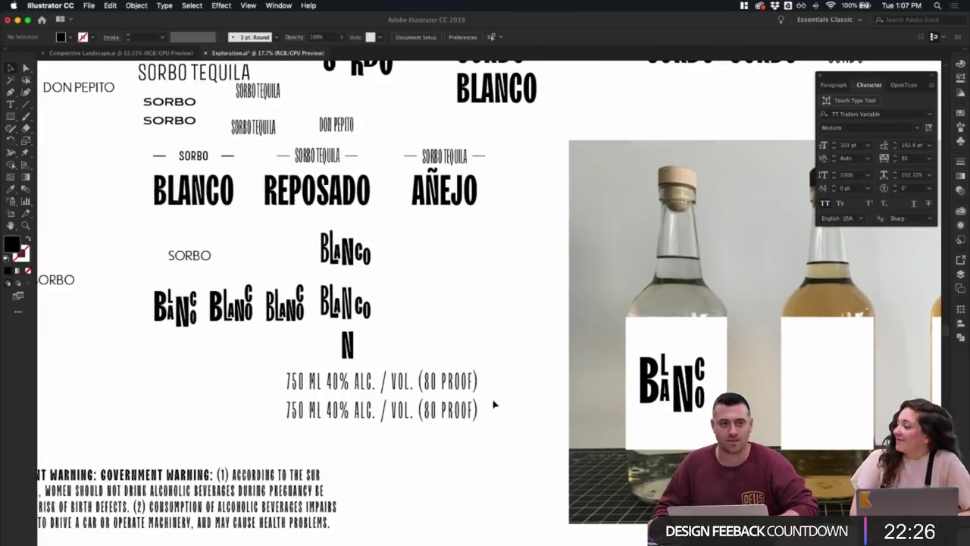
- Scale the label's BLANCO wordmark up to about 625 by 564 px and shift it slightly lower on the label
{"action": "scroll", "coordinate": [495, 402], "scroll_direction": "down", "scroll_amount": 1}
{"action": "scroll", "coordinate": [495, 402], "scroll_direction": "right", "scroll_amount": 1}
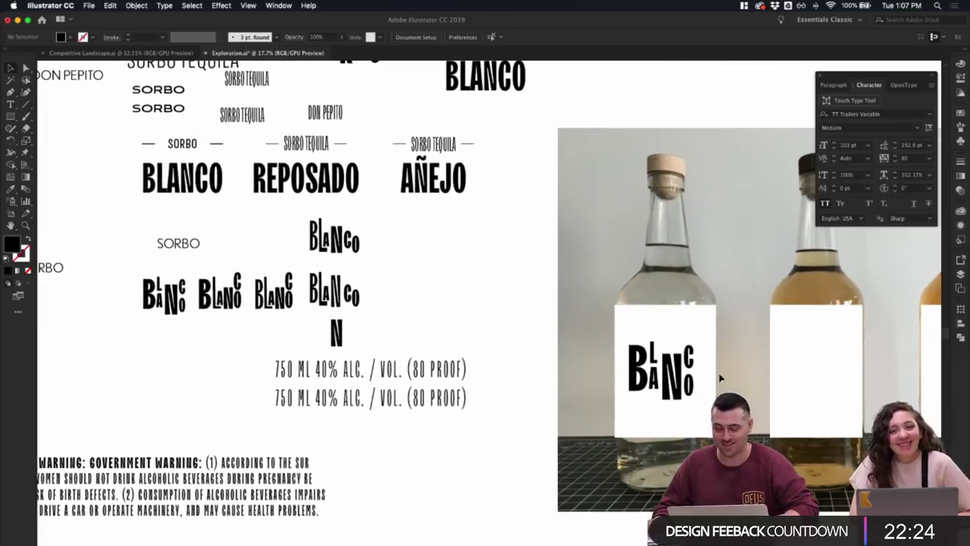
{"action": "left_click", "coordinate": [652, 356]}
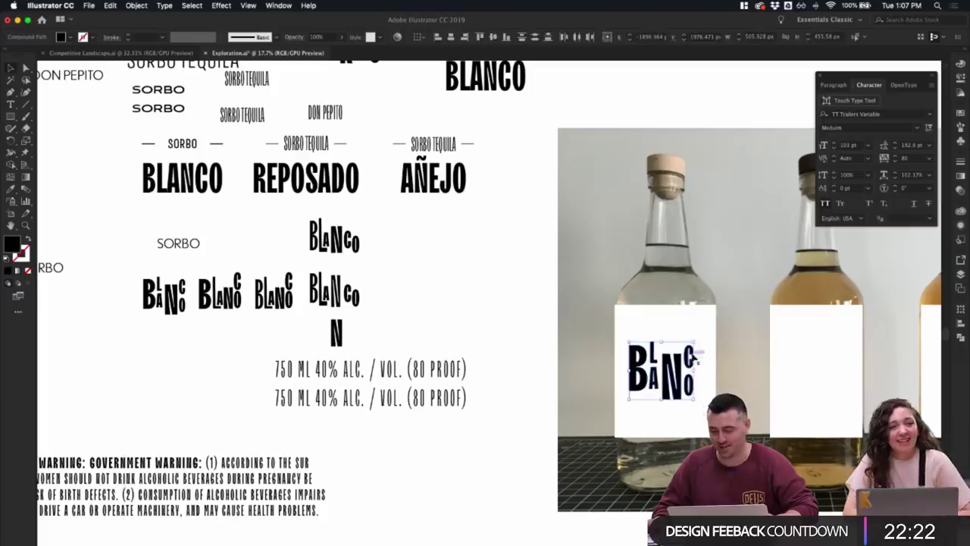
{"action": "mouse_move", "coordinate": [696, 342]}
{"action": "left_mouse_down"}
{"action": "mouse_move", "coordinate": [702, 335]}
{"action": "mouse_move", "coordinate": [699, 360]}
{"action": "mouse_move", "coordinate": [709, 350]}
{"action": "left_mouse_up"}
{"action": "left_click", "coordinate": [537, 379]}
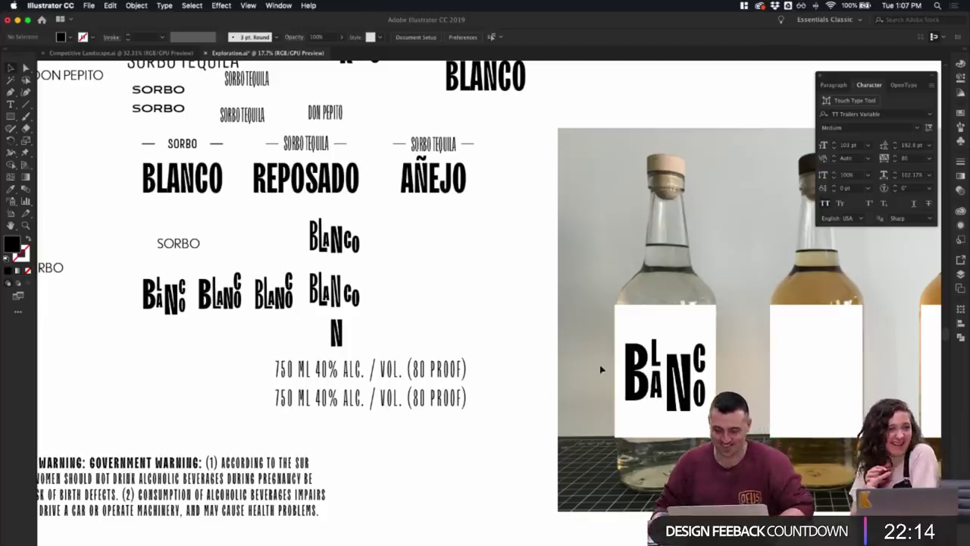
{"action": "left_click", "coordinate": [615, 326]}
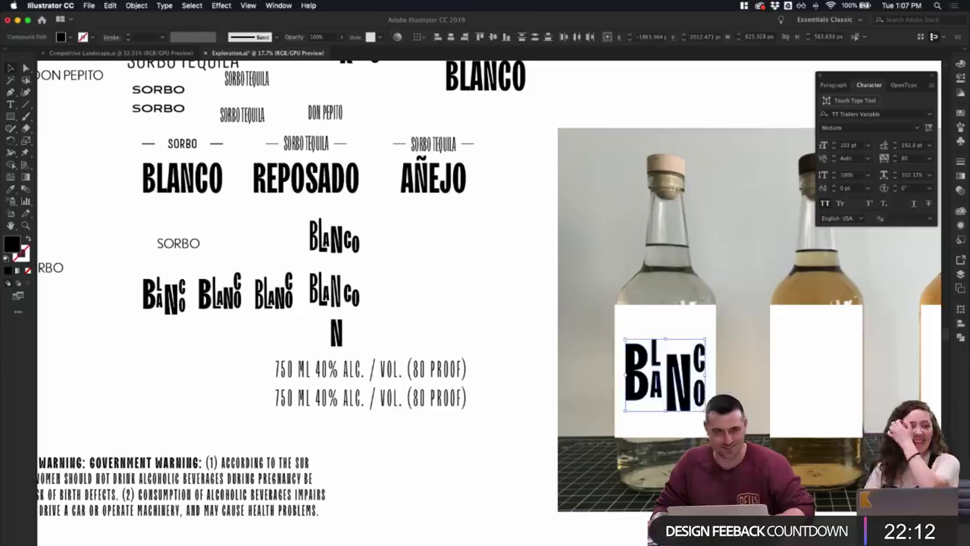
{"action": "left_click_drag", "start_coordinate": [684, 403], "coordinate": [684, 404]}
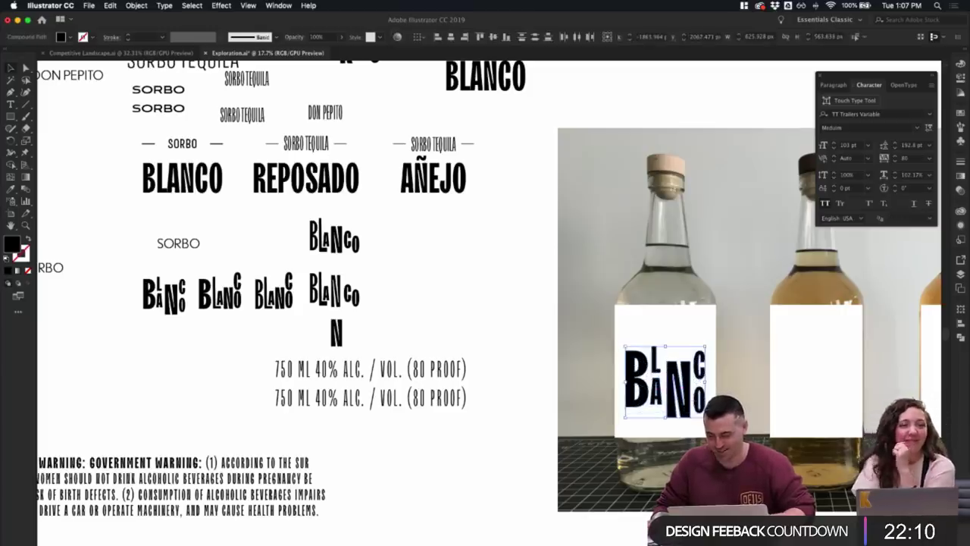
{"action": "left_click", "coordinate": [740, 414]}
- Move the spare letter N away from the BLANCO wordmarks, to the right above the end of the 750 ML text lines
{"action": "scroll", "coordinate": [740, 414], "scroll_direction": "up", "scroll_amount": 5}
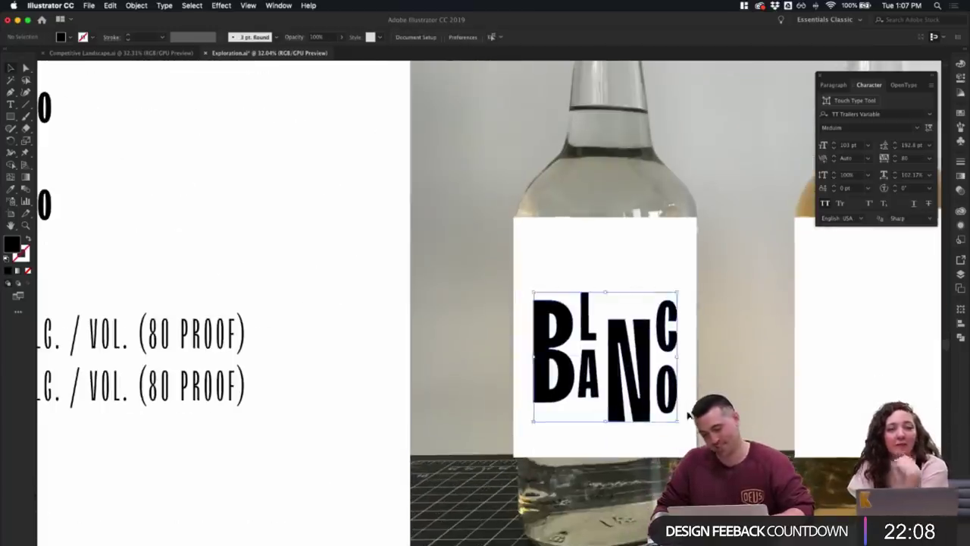
{"action": "scroll", "coordinate": [568, 302], "scroll_direction": "down", "scroll_amount": 4}
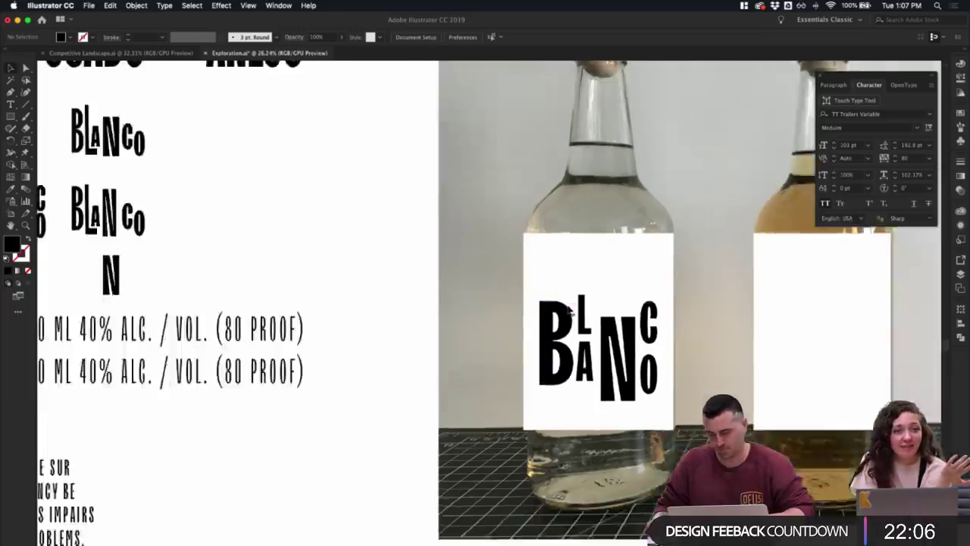
{"action": "scroll", "coordinate": [422, 273], "scroll_direction": "left", "scroll_amount": 5}
{"action": "scroll", "coordinate": [318, 284], "scroll_direction": "left", "scroll_amount": 2}
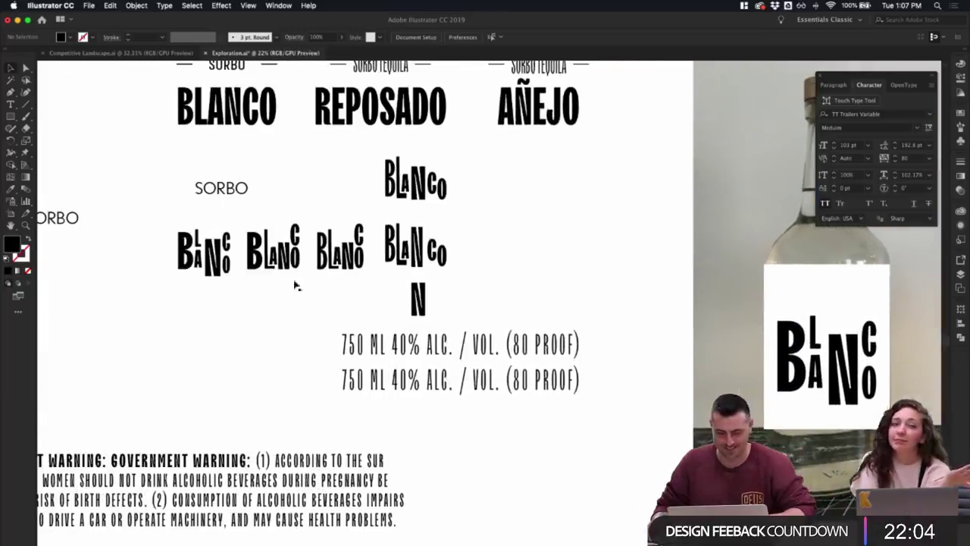
{"action": "scroll", "coordinate": [273, 303], "scroll_direction": "left", "scroll_amount": 3}
{"action": "scroll", "coordinate": [273, 303], "scroll_direction": "up", "scroll_amount": 1}
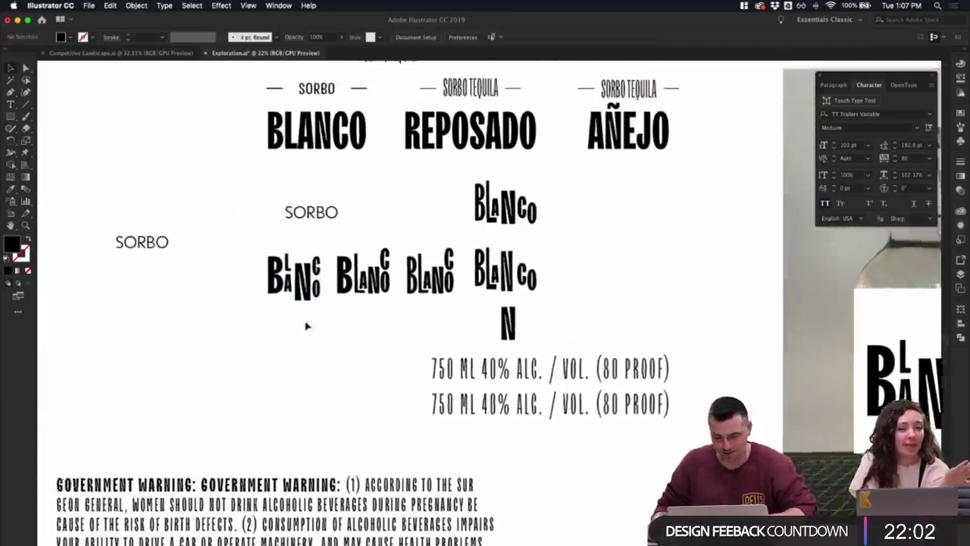
{"action": "scroll", "coordinate": [543, 282], "scroll_direction": "up", "scroll_amount": 5}
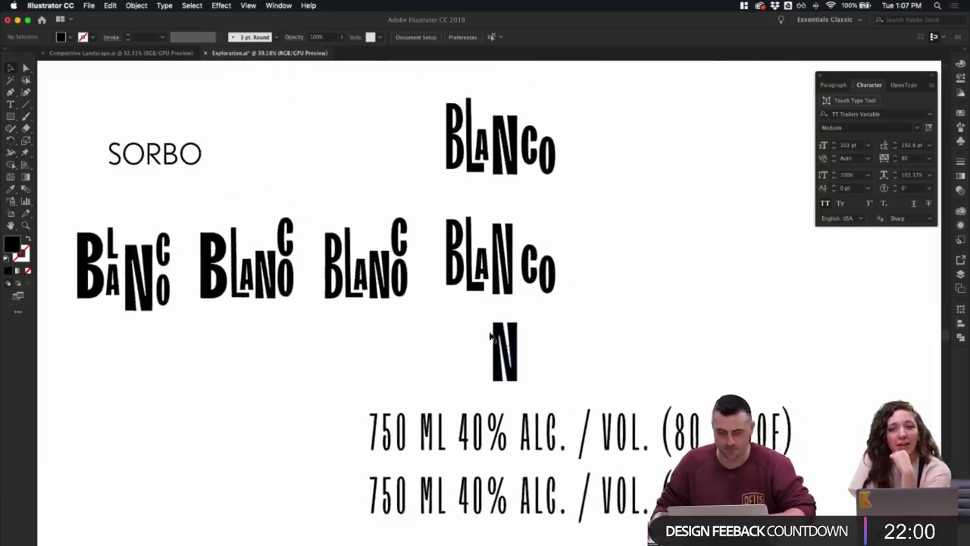
{"action": "left_click_drag", "start_coordinate": [538, 347], "coordinate": [775, 370]}
{"action": "left_click", "coordinate": [798, 351]}
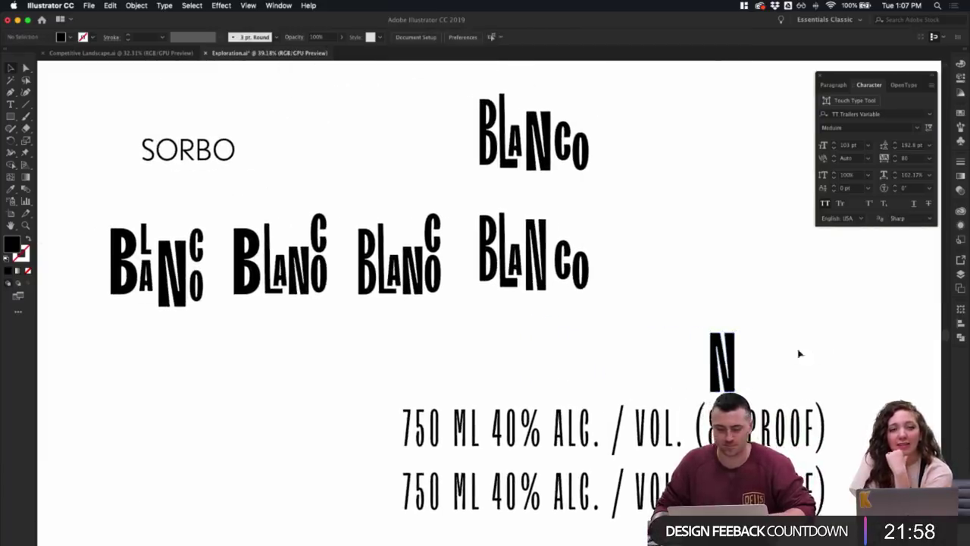
{"action": "scroll", "coordinate": [771, 351], "scroll_direction": "down", "scroll_amount": 2}
{"action": "scroll", "coordinate": [775, 353], "scroll_direction": "left", "scroll_amount": 3}
{"action": "scroll", "coordinate": [774, 353], "scroll_direction": "left", "scroll_amount": 3}
{"action": "scroll", "coordinate": [750, 333], "scroll_direction": "up", "scroll_amount": 1}
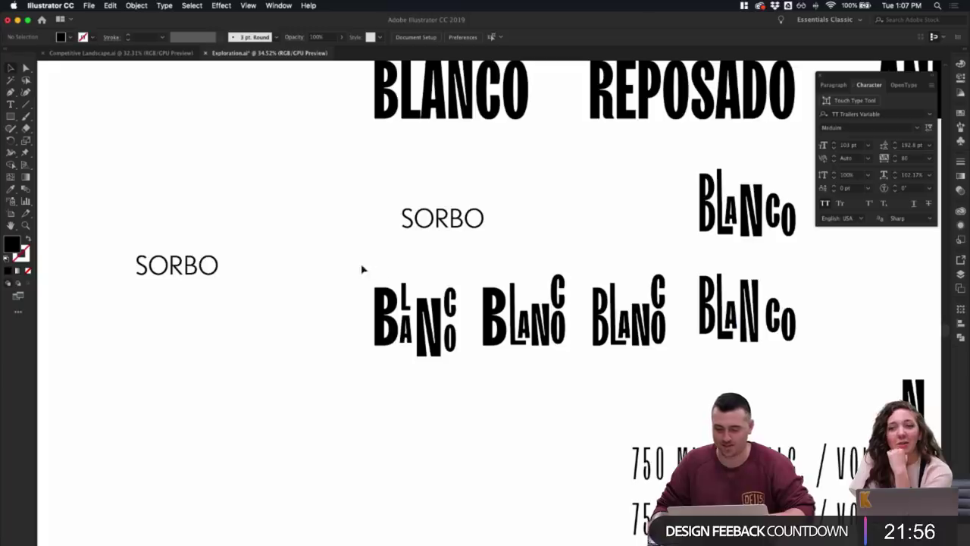
- Move the row of four BLANCO wordmarks left and slightly down so it sits beneath the two SORBO names
{"action": "left_click_drag", "start_coordinate": [362, 269], "coordinate": [792, 376]}
{"action": "left_click_drag", "start_coordinate": [750, 341], "coordinate": [541, 371]}
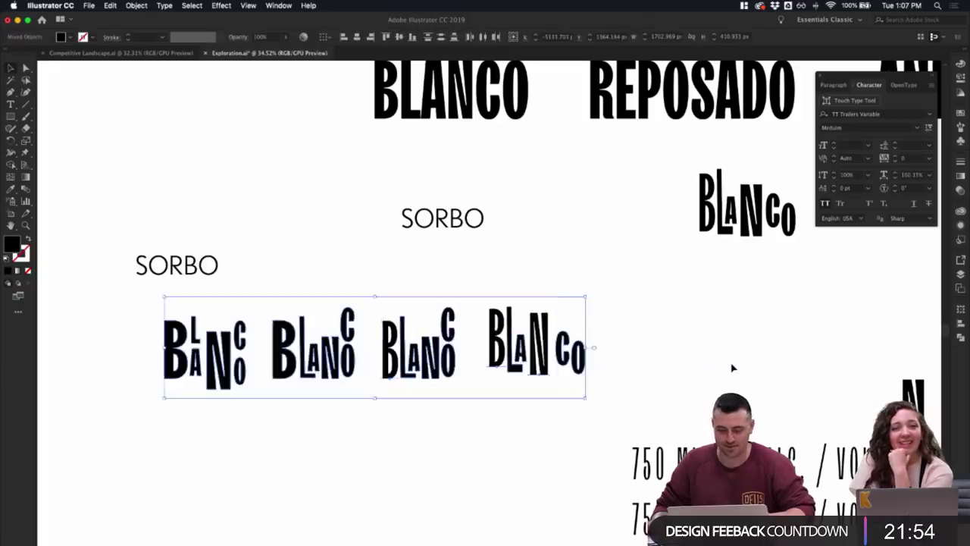
{"action": "left_click", "coordinate": [732, 367]}
{"action": "scroll", "coordinate": [732, 367], "scroll_direction": "up", "scroll_amount": 2}
{"action": "scroll", "coordinate": [733, 369], "scroll_direction": "left", "scroll_amount": 3}
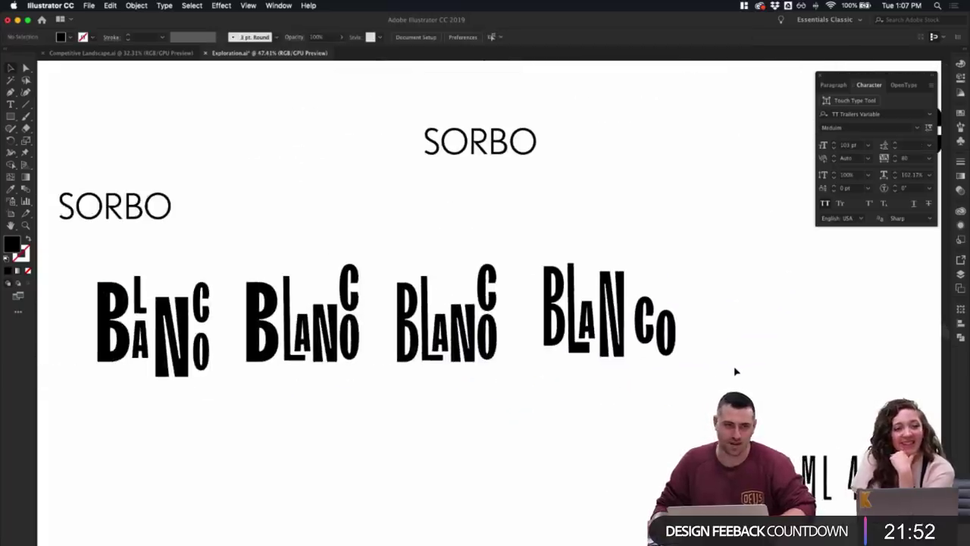
- Stack the C above the O at the end of the fourth BLANCO wordmark, close beside its N
{"action": "mouse_move", "coordinate": [656, 356]}
{"action": "left_mouse_down"}
{"action": "mouse_move", "coordinate": [650, 314]}
{"action": "mouse_move", "coordinate": [657, 337]}
{"action": "mouse_move", "coordinate": [648, 342]}
{"action": "left_mouse_up"}
{"action": "left_click", "coordinate": [700, 311]}
{"action": "left_click", "coordinate": [701, 331]}
{"action": "scroll", "coordinate": [702, 331], "scroll_direction": "up", "scroll_amount": 3}
{"action": "scroll", "coordinate": [703, 333], "scroll_direction": "down", "scroll_amount": 2}
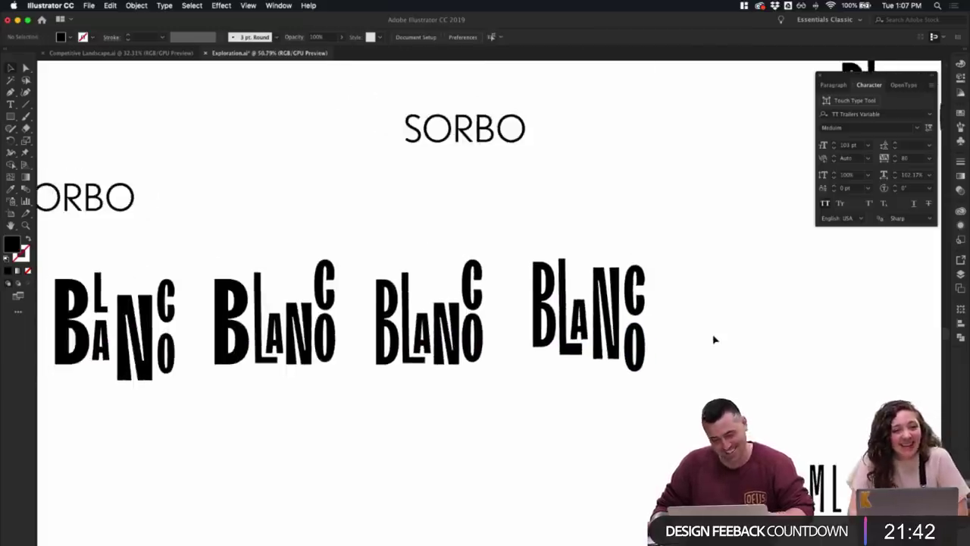
{"action": "scroll", "coordinate": [716, 339], "scroll_direction": "down", "scroll_amount": 2}
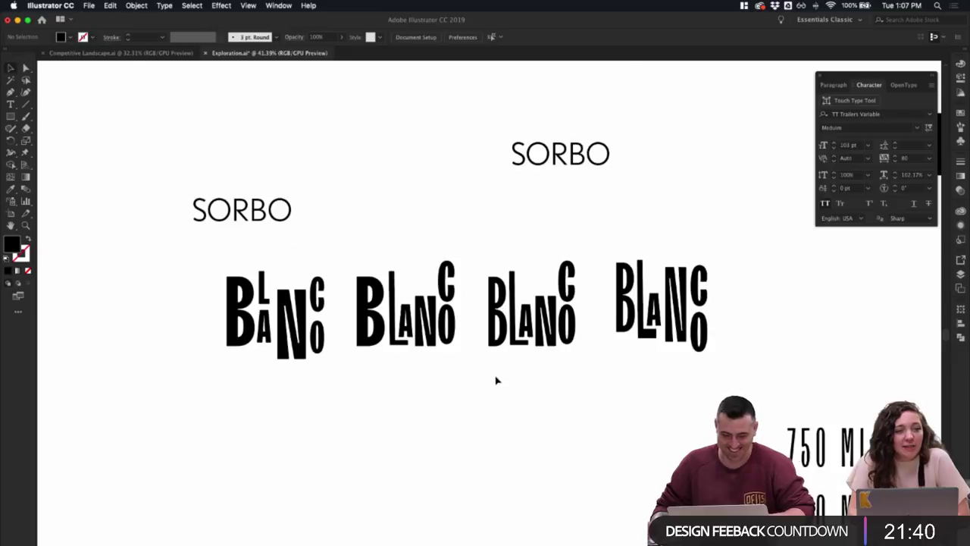
{"action": "scroll", "coordinate": [496, 380], "scroll_direction": "down", "scroll_amount": 2}
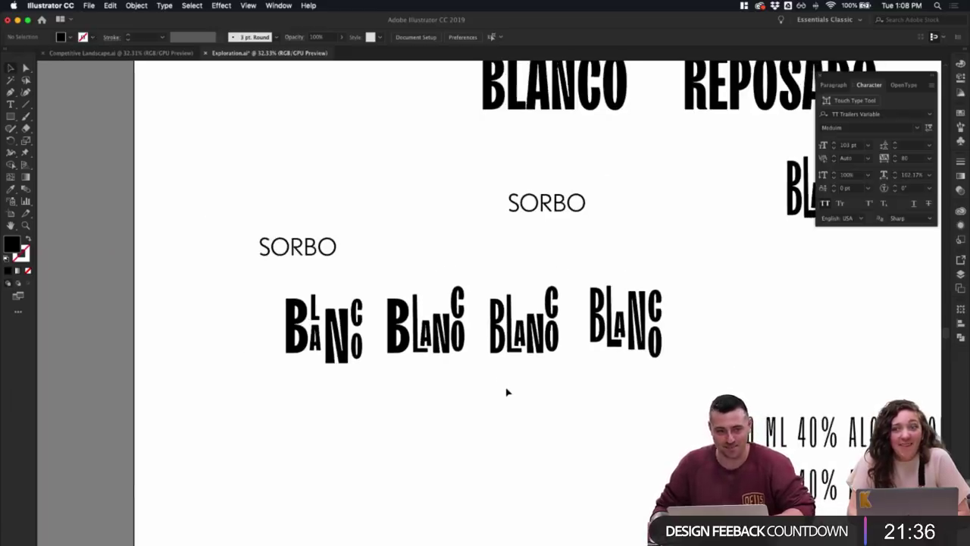
{"action": "scroll", "coordinate": [516, 384], "scroll_direction": "up", "scroll_amount": 2}
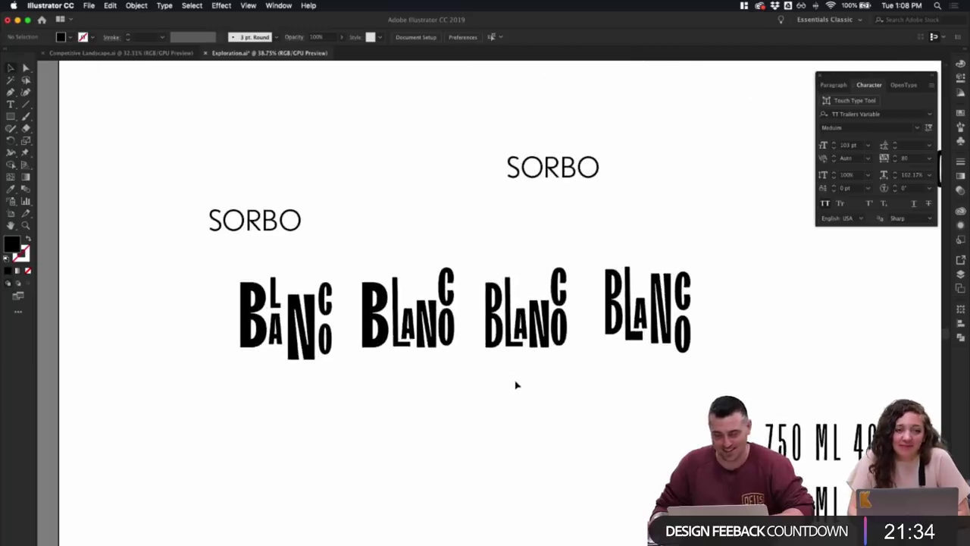
- Nudge the O of the fourth BLANCO wordmark slightly closer beneath its C
{"action": "left_click_drag", "start_coordinate": [686, 343], "coordinate": [689, 341]}
{"action": "scroll", "coordinate": [739, 341], "scroll_direction": "up", "scroll_amount": 3}
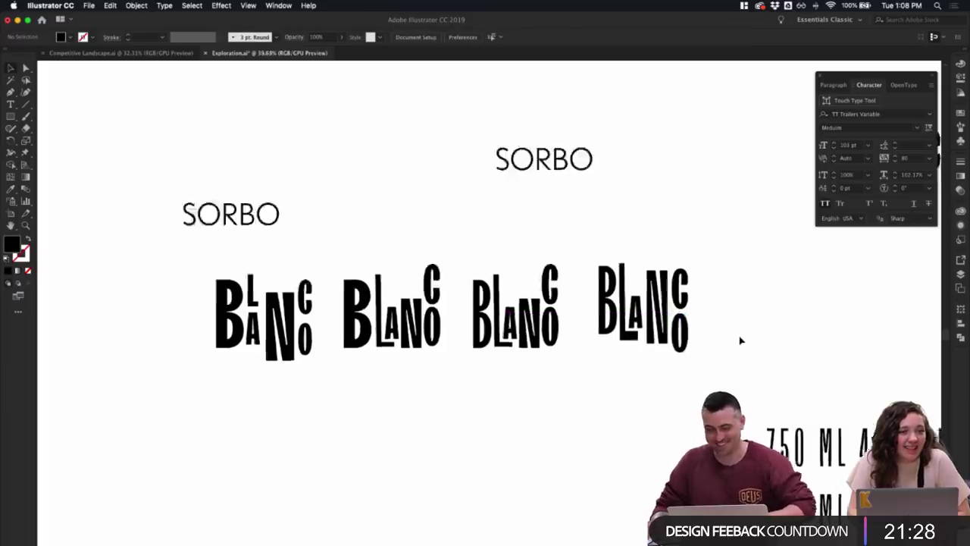
{"action": "left_click", "coordinate": [568, 300]}
{"action": "left_click", "coordinate": [728, 284]}
{"action": "scroll", "coordinate": [729, 285], "scroll_direction": "down", "scroll_amount": 2}
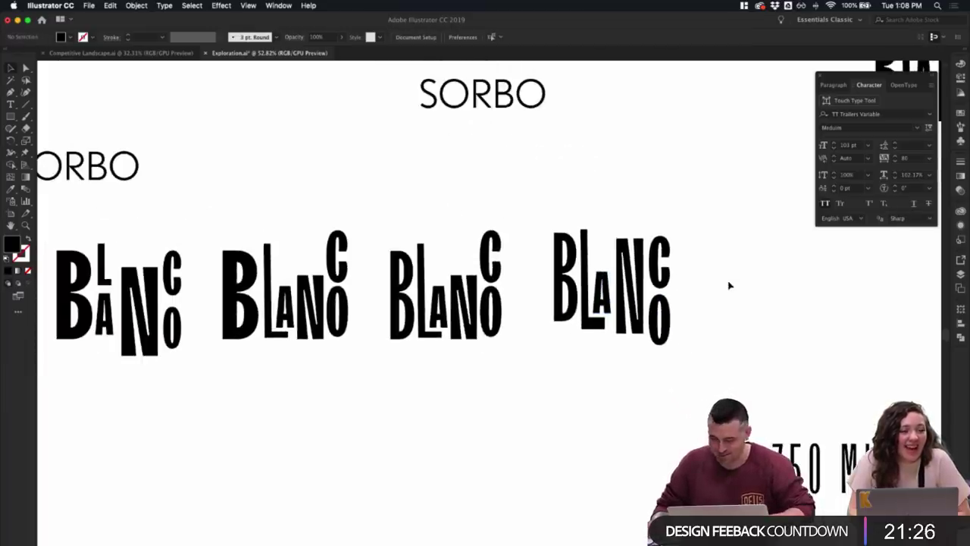
{"action": "scroll", "coordinate": [722, 361], "scroll_direction": "up", "scroll_amount": 3}
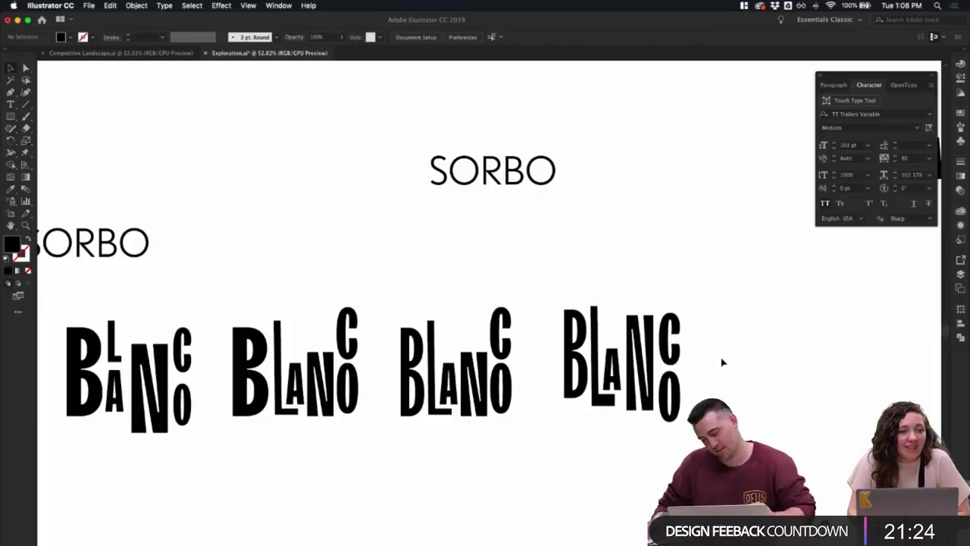
- Duplicate the fourth BLANCO wordmark, placing the copy to its right and slightly higher
{"action": "left_click", "coordinate": [611, 379]}
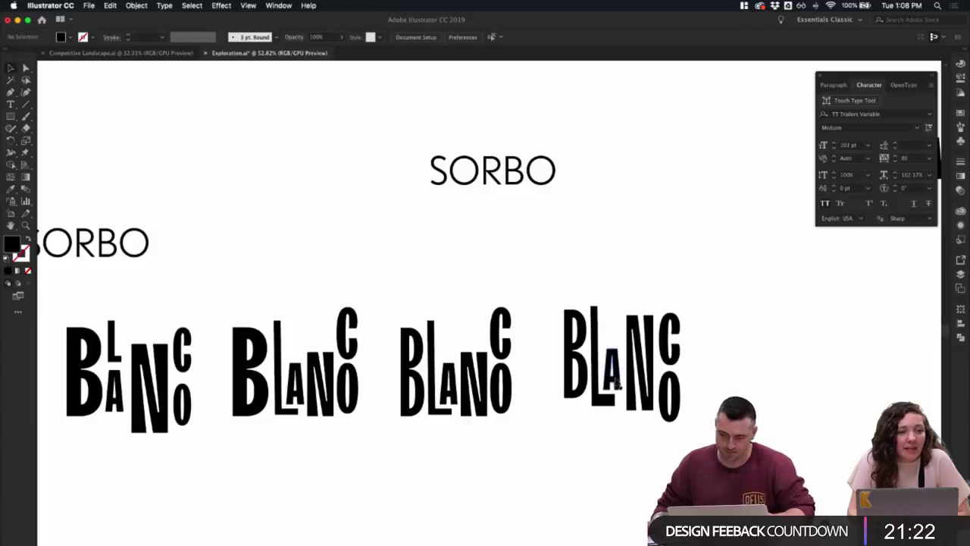
{"action": "left_click_drag", "start_coordinate": [552, 291], "coordinate": [694, 424]}
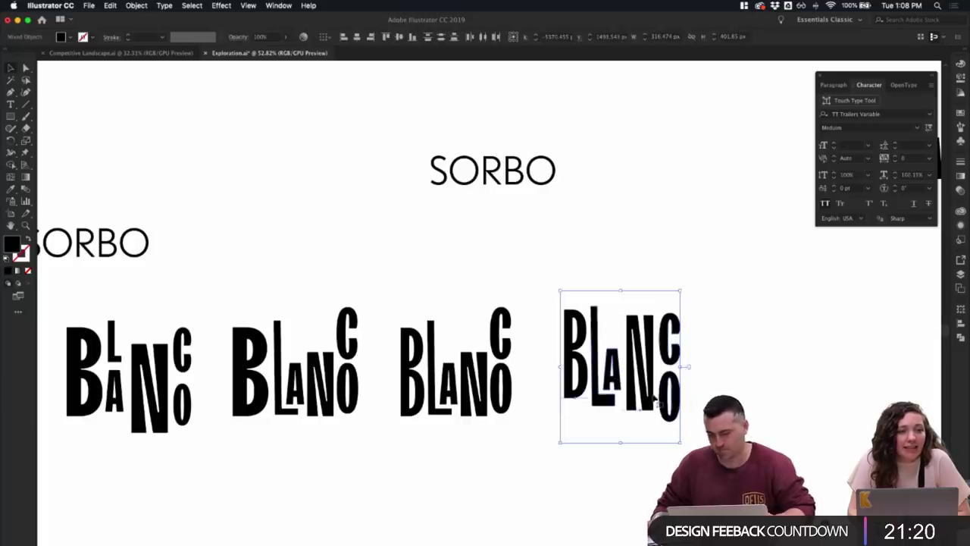
{"action": "left_click_drag", "start_coordinate": [650, 398], "coordinate": [811, 357]}
{"action": "left_click", "coordinate": [829, 426]}
{"action": "scroll", "coordinate": [829, 426], "scroll_direction": "up", "scroll_amount": 2}
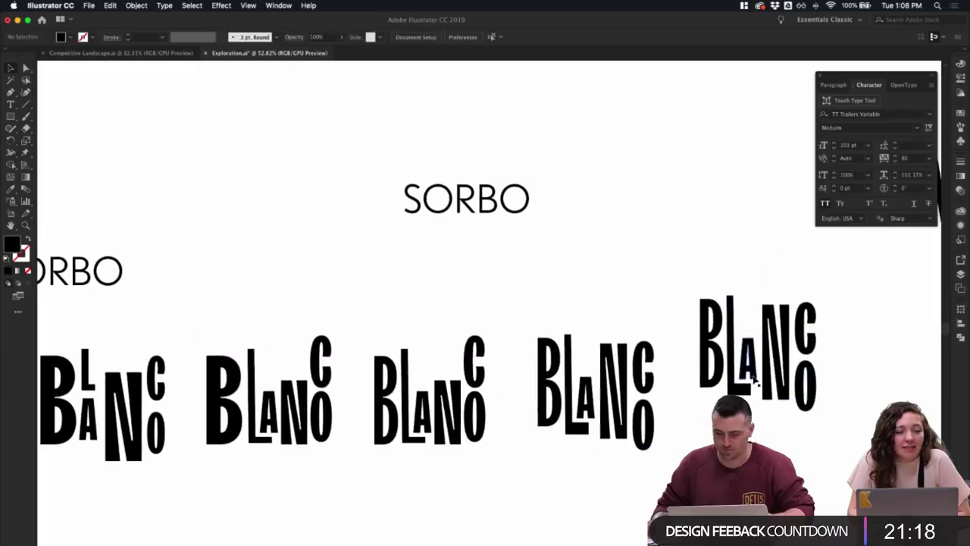
- In the copied wordmark, raise the A beside the top of the L and place the N directly beneath it
{"action": "left_click_drag", "start_coordinate": [756, 378], "coordinate": [760, 409]}
{"action": "scroll", "coordinate": [774, 443], "scroll_direction": "up", "scroll_amount": 5}
{"action": "left_click", "coordinate": [812, 442]}
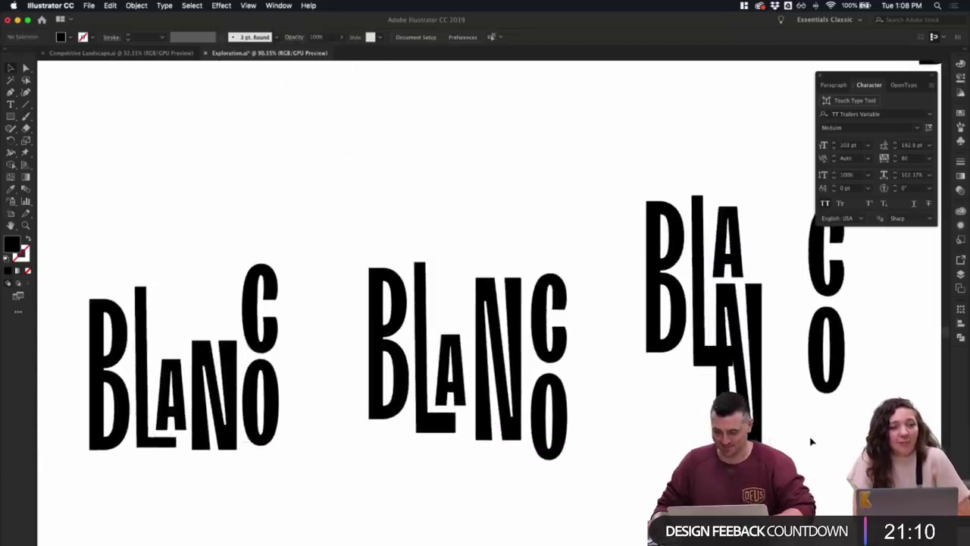
- Convert the copied wordmark's N to outlines
{"action": "scroll", "coordinate": [791, 438], "scroll_direction": "up", "scroll_amount": 2}
{"action": "left_click", "coordinate": [736, 365]}
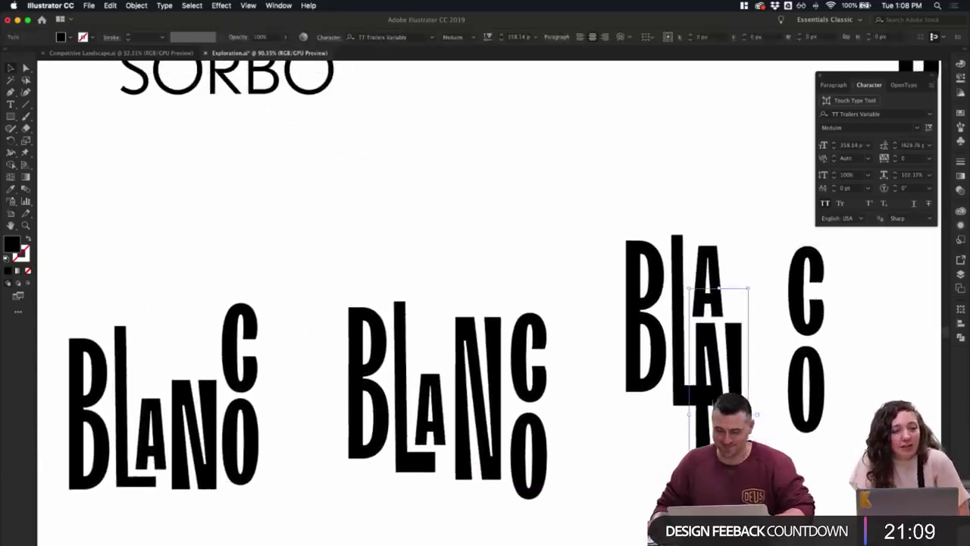
{"action": "right_click", "coordinate": [736, 366]}
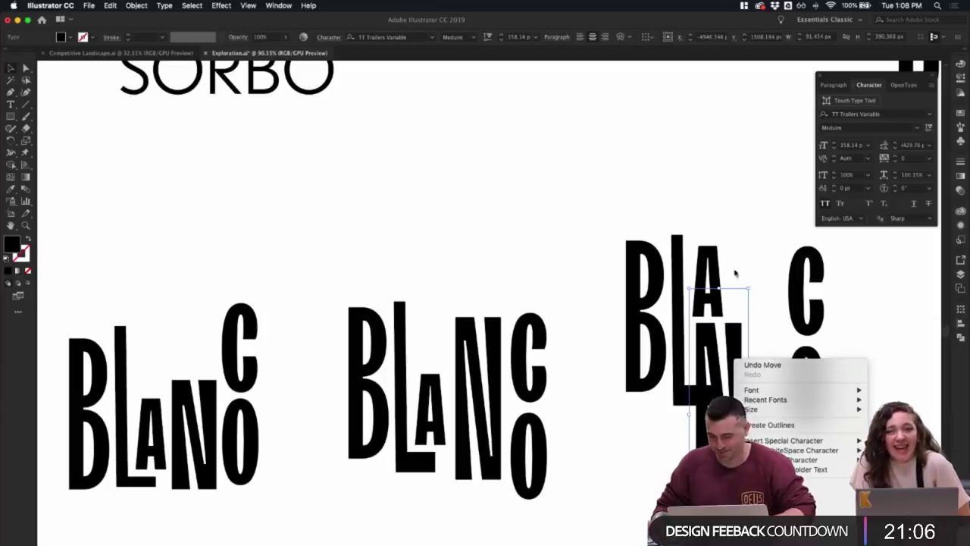
{"action": "left_click", "coordinate": [789, 425]}
{"action": "left_click", "coordinate": [790, 443]}
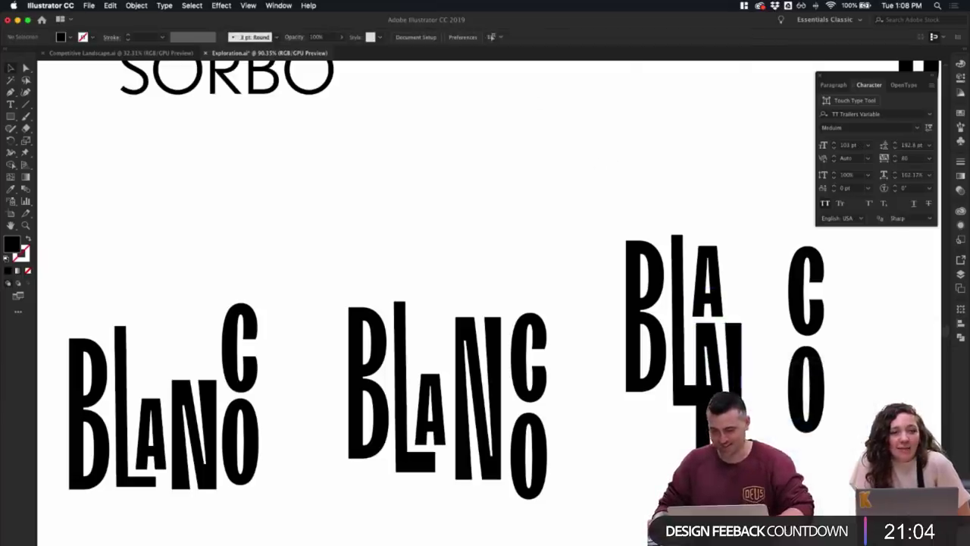
- Move the A and the outlined N together slightly upward so the A nears the top of the L
{"action": "left_click", "coordinate": [734, 365]}
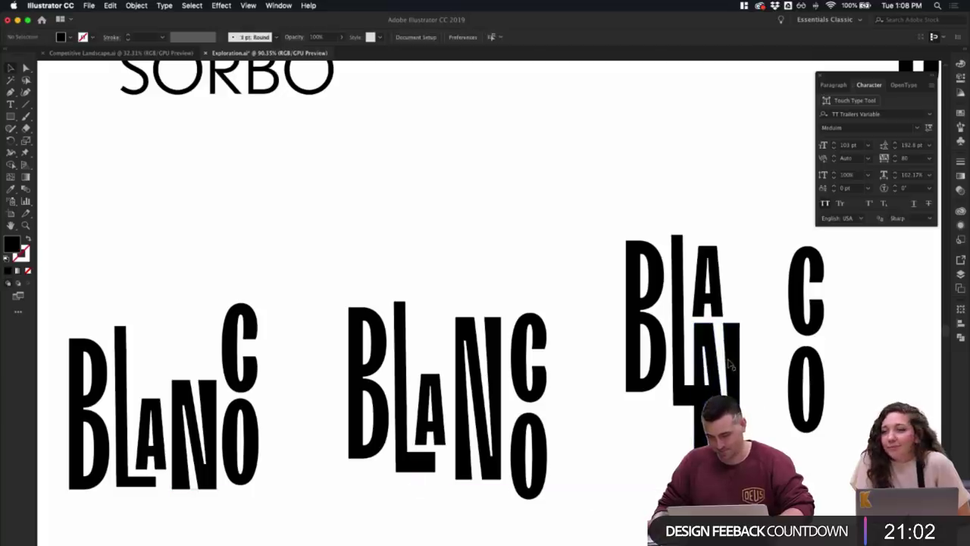
{"action": "left_click", "coordinate": [735, 315], "text": "shift"}
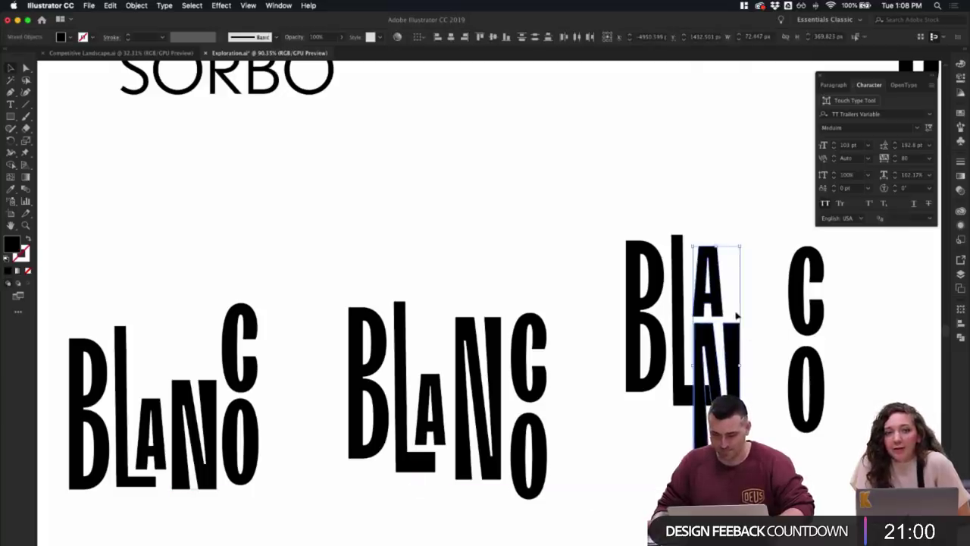
{"action": "left_click_drag", "start_coordinate": [722, 309], "coordinate": [722, 300]}
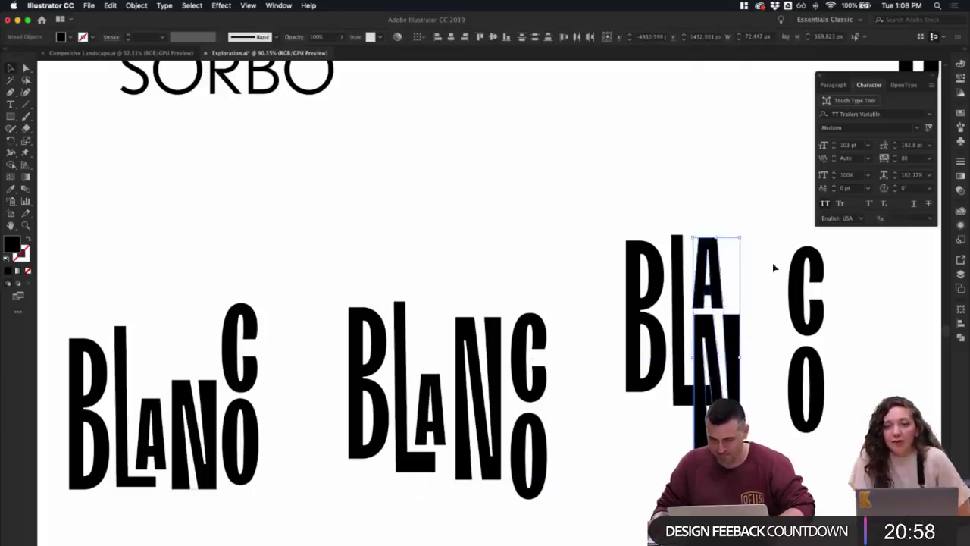
{"action": "left_click", "coordinate": [774, 267]}
- Nudge the outlined N slightly up and left, tightening the gap beneath the A
{"action": "left_click", "coordinate": [736, 344]}
{"action": "key", "text": "a"}
{"action": "left_click", "coordinate": [703, 339]}
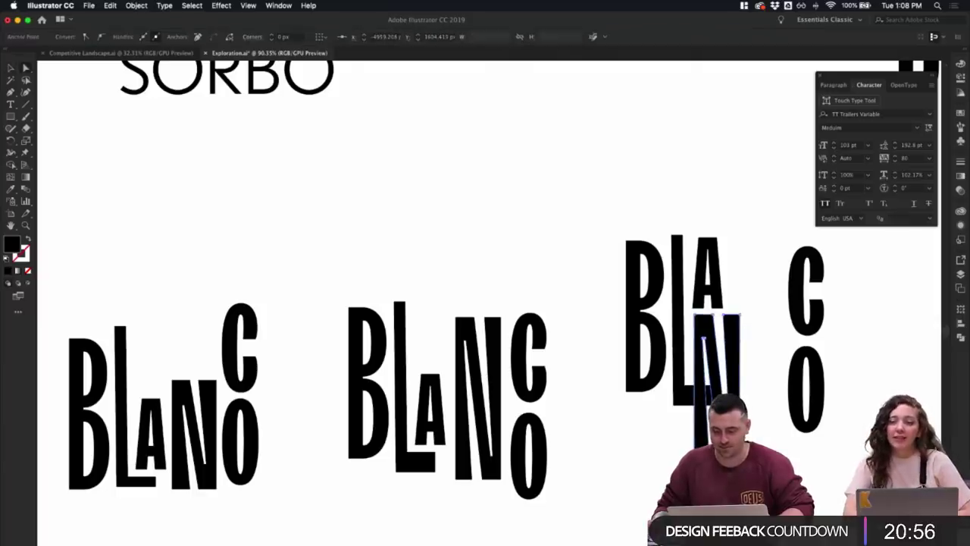
{"action": "scroll", "coordinate": [739, 398], "scroll_direction": "up", "scroll_amount": 3}
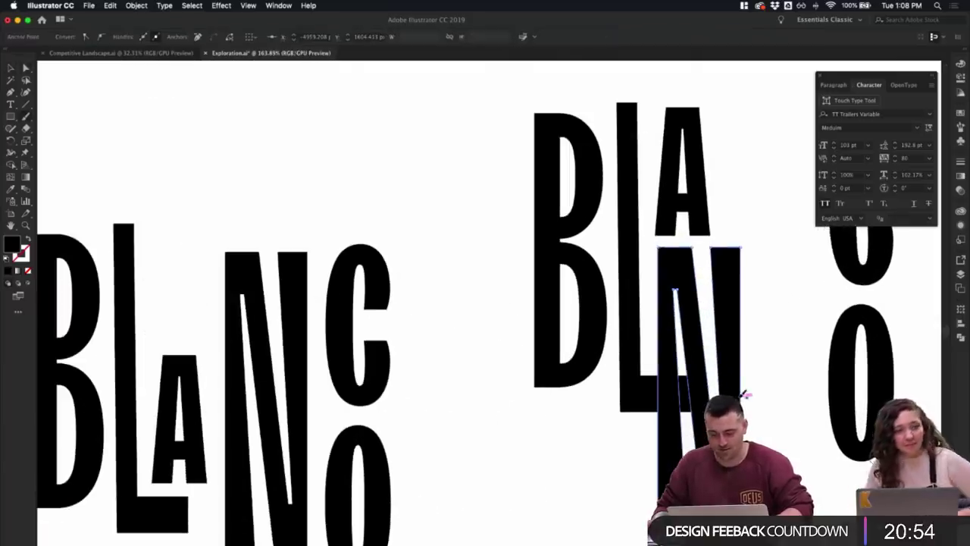
{"action": "key", "text": "v"}
{"action": "scroll", "coordinate": [747, 399], "scroll_direction": "up", "scroll_amount": 3}
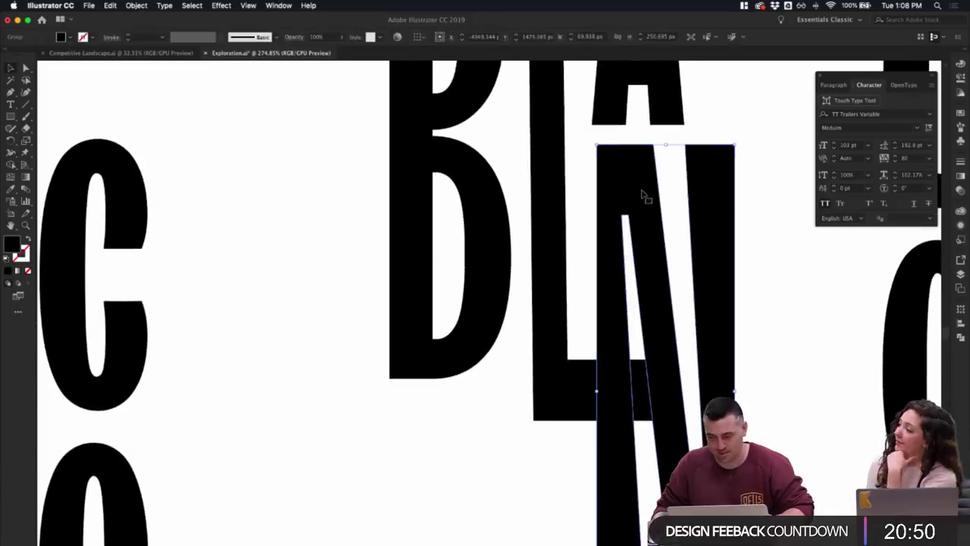
{"action": "left_click_drag", "start_coordinate": [642, 195], "coordinate": [637, 188]}
{"action": "left_click", "coordinate": [734, 182]}
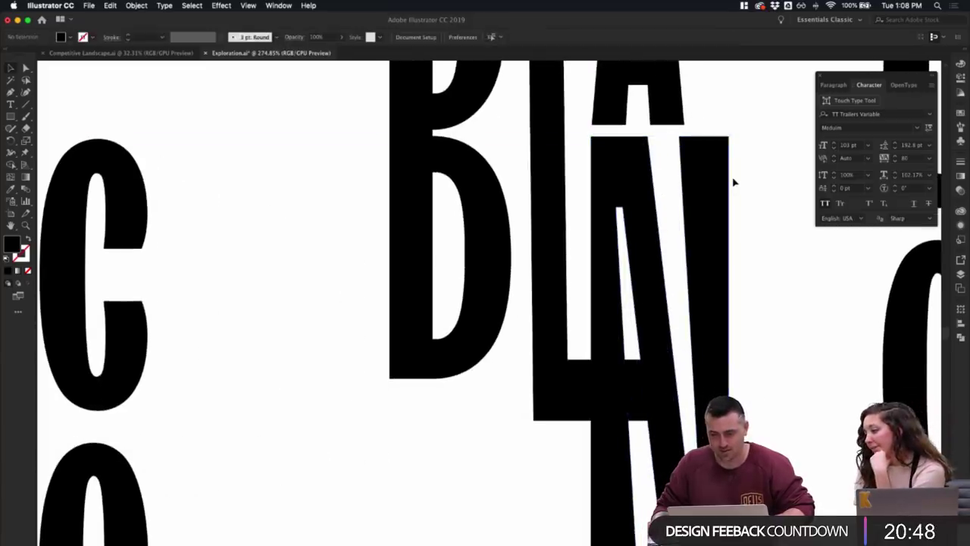
- Cover the lower part of the N's left leg with a rectangle about 41 by 155 px and fill it white
{"action": "scroll", "coordinate": [734, 193], "scroll_direction": "down", "scroll_amount": 2}
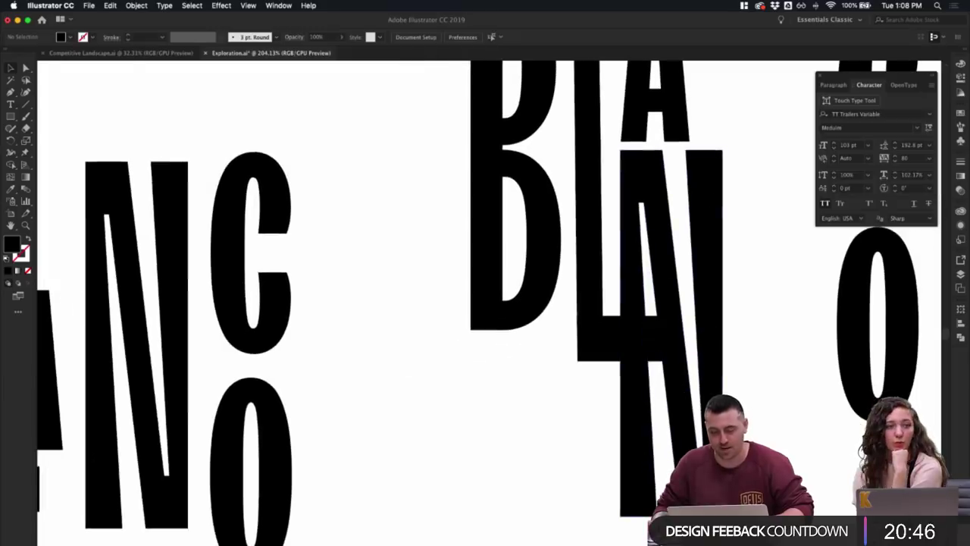
{"action": "key", "text": "m"}
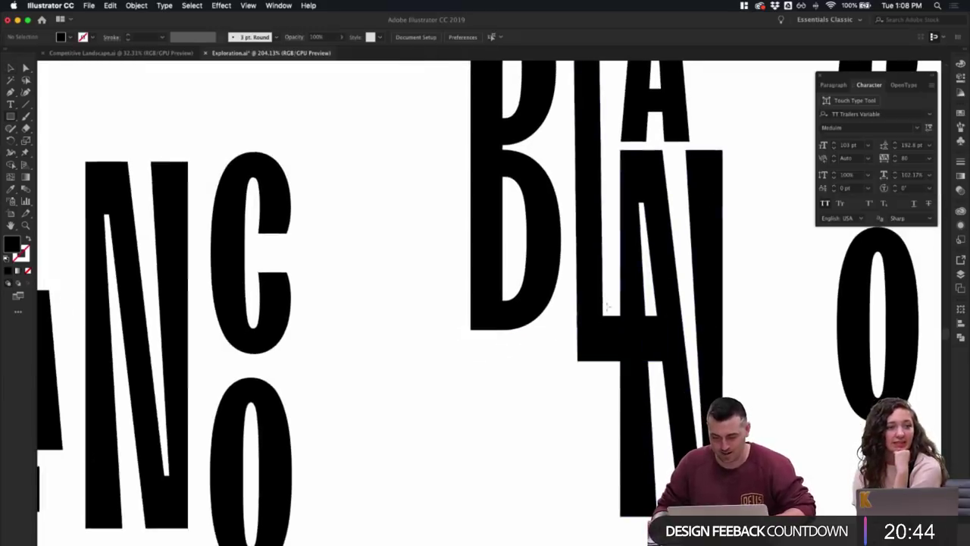
{"action": "mouse_move", "coordinate": [602, 296]}
{"action": "left_mouse_down"}
{"action": "mouse_move", "coordinate": [664, 307]}
{"action": "mouse_move", "coordinate": [653, 511]}
{"action": "mouse_move", "coordinate": [661, 521]}
{"action": "left_mouse_up"}
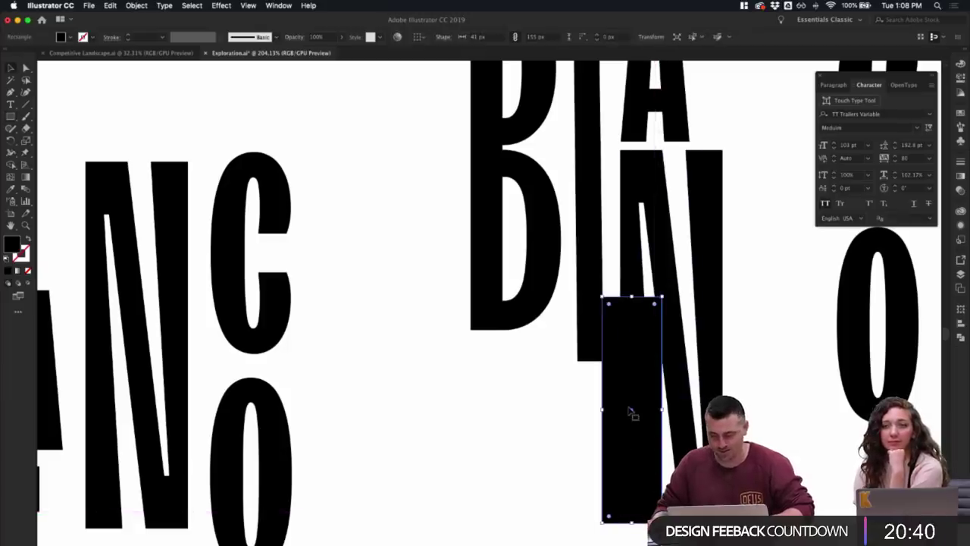
{"action": "key", "text": "i"}
{"action": "left_click", "coordinate": [760, 388]}
{"action": "key", "text": "v"}
{"action": "left_click", "coordinate": [757, 390]}
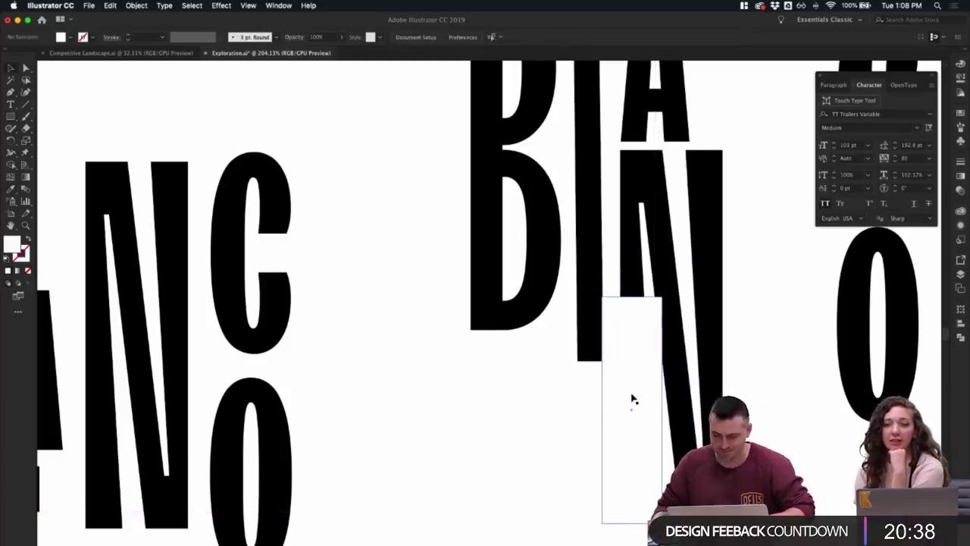
{"action": "left_click", "coordinate": [634, 399]}
{"action": "key", "text": "Delete"}
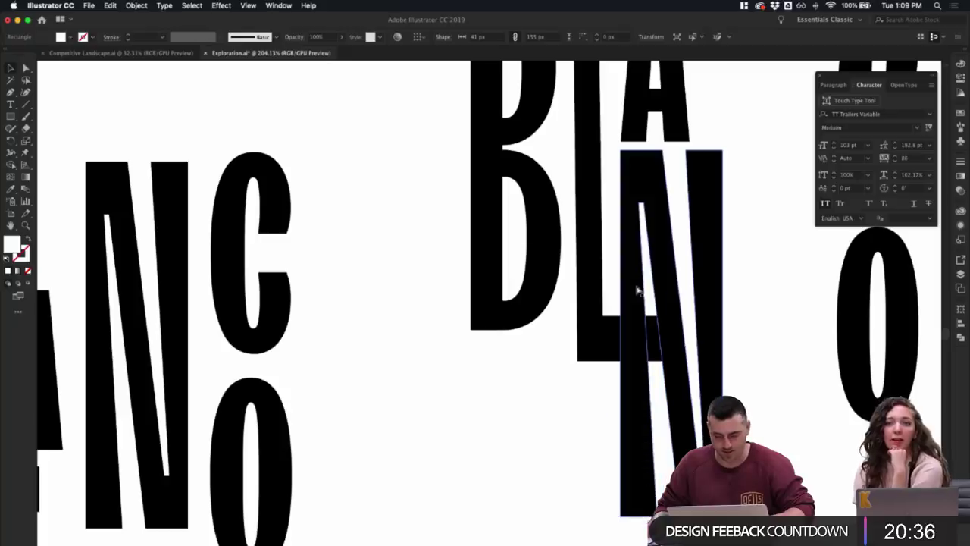
{"action": "left_click", "coordinate": [639, 290]}
{"action": "key", "text": "super+z"}
- Pull the white rectangle's upper-right corner inward so its right edge slants along the N's diagonal stroke
{"action": "left_click", "coordinate": [589, 276]}
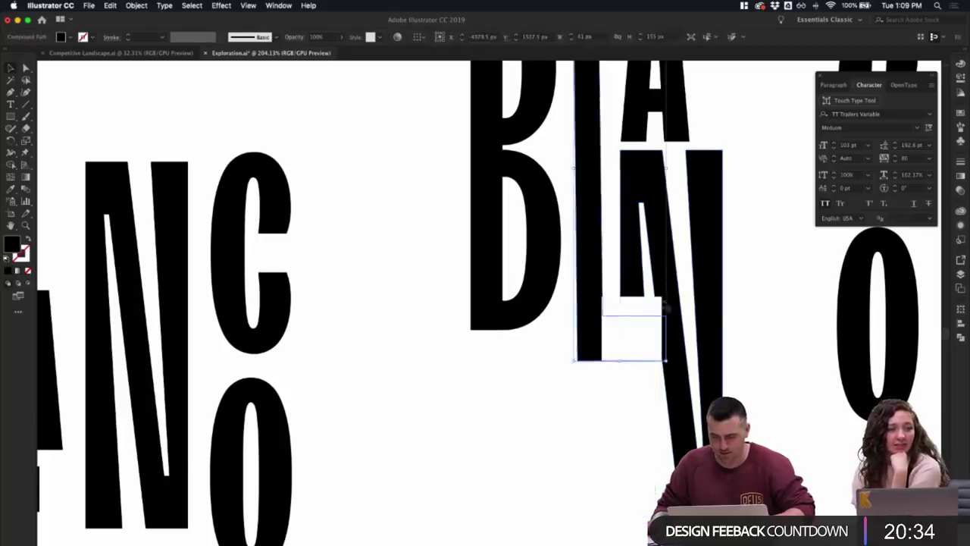
{"action": "left_click", "coordinate": [611, 284]}
{"action": "left_click", "coordinate": [648, 316]}
{"action": "key", "text": "a"}
{"action": "left_click_drag", "start_coordinate": [661, 296], "coordinate": [649, 302]}
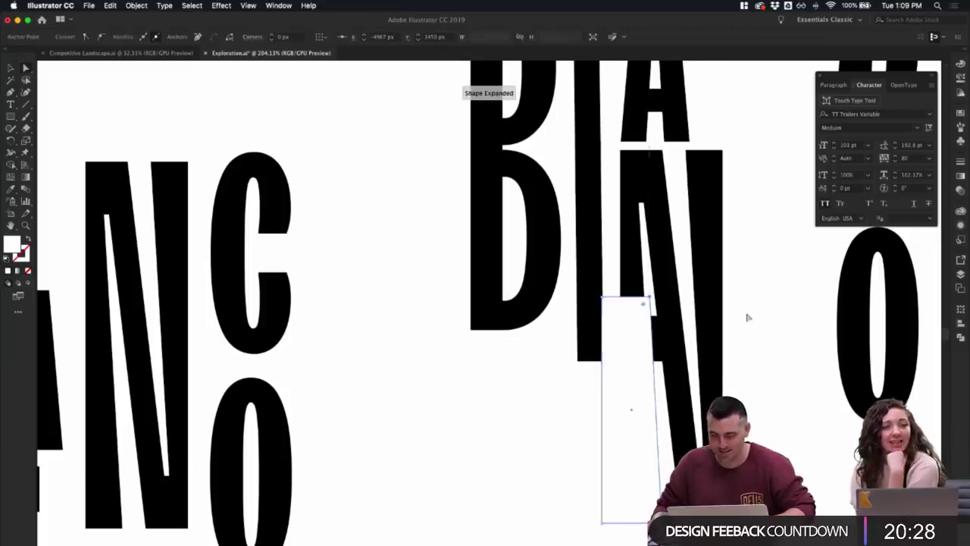
{"action": "key", "text": "v"}
{"action": "left_click", "coordinate": [758, 392]}
{"action": "left_click", "coordinate": [646, 406]}
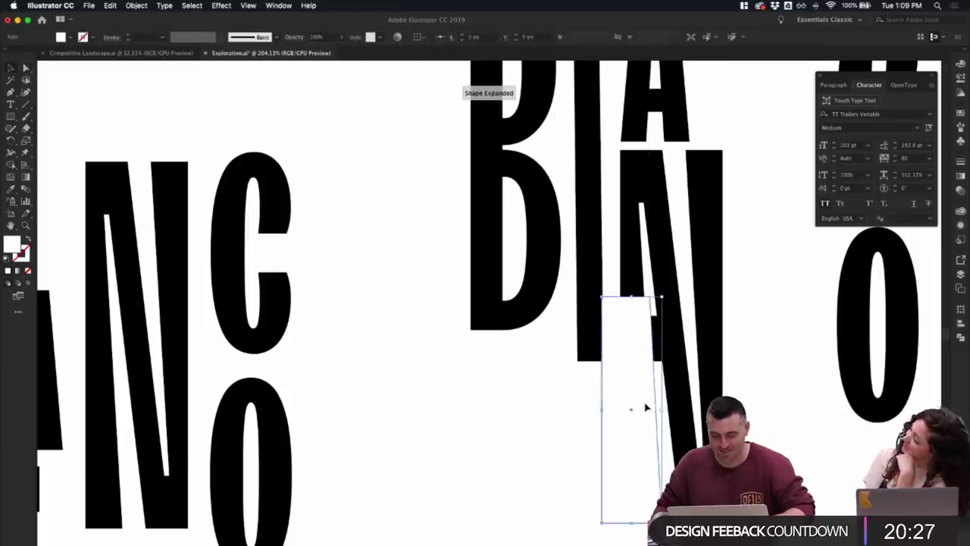
{"action": "left_click", "coordinate": [642, 288], "text": "shift"}
{"action": "left_click", "coordinate": [743, 307]}
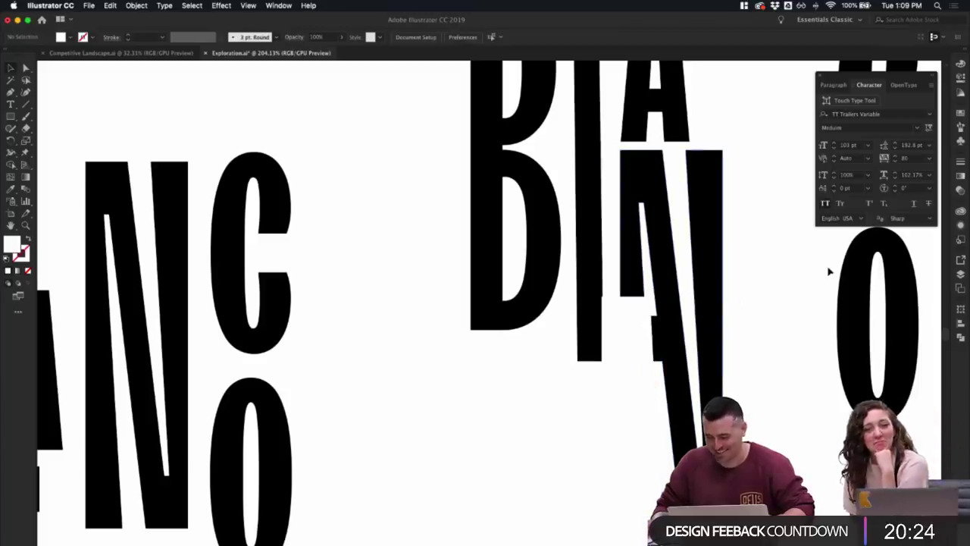
{"action": "left_click", "coordinate": [645, 357]}
{"action": "left_click", "coordinate": [652, 220], "text": "shift"}
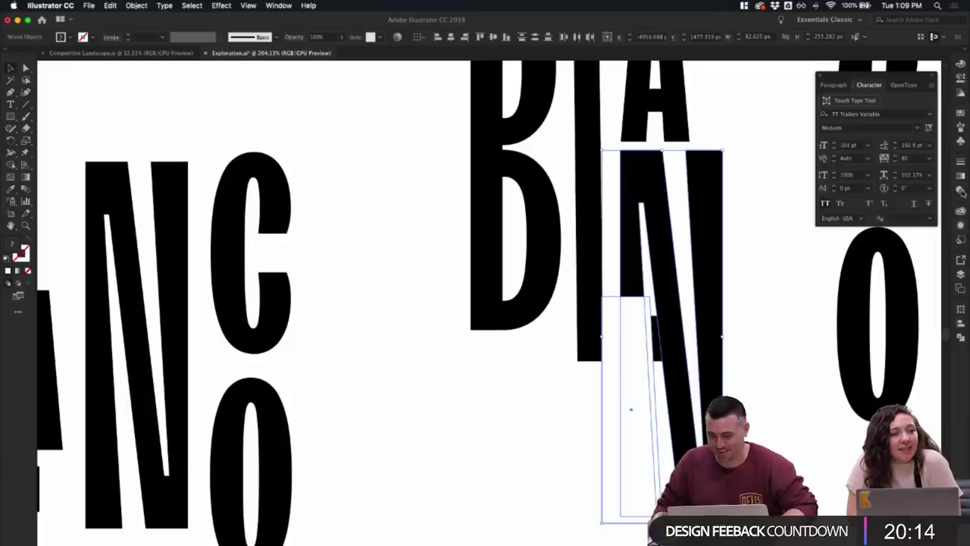
{"action": "left_click", "coordinate": [741, 381]}
{"action": "left_click", "coordinate": [648, 382]}
{"action": "left_click", "coordinate": [661, 270], "text": "shift"}
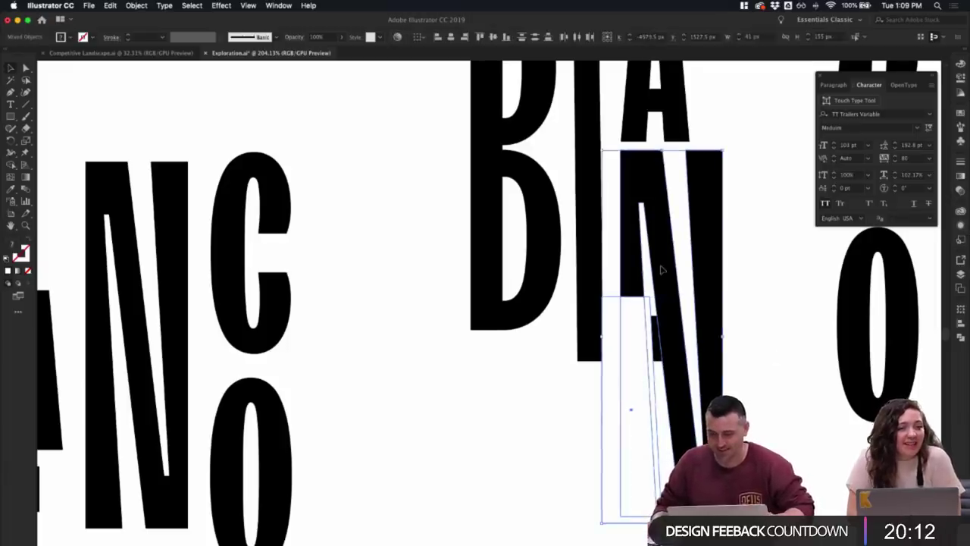
{"action": "left_click", "coordinate": [768, 381]}
{"action": "key", "text": "a"}
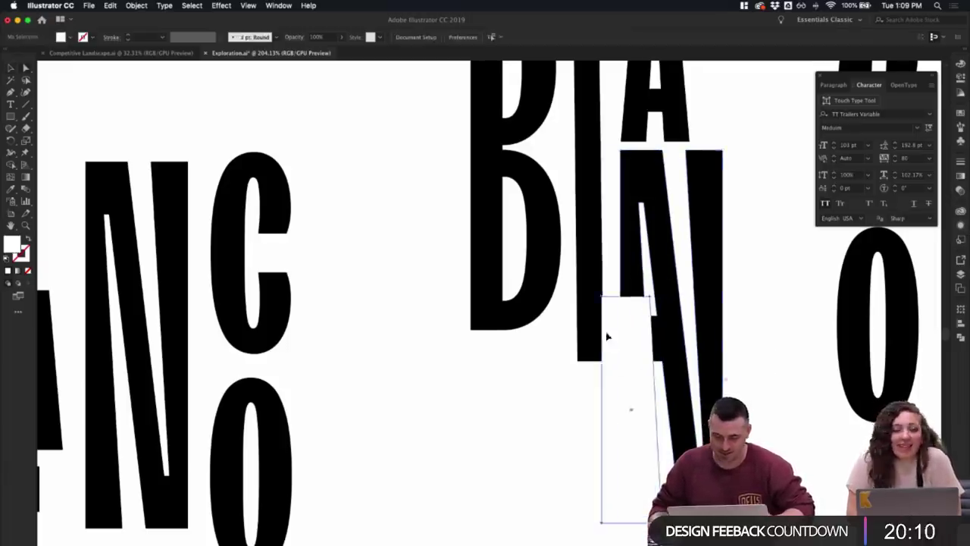
- Pull the white rectangle's left edge inward so it clears the L's stem
{"action": "left_click", "coordinate": [606, 336]}
{"action": "left_click", "coordinate": [602, 297]}
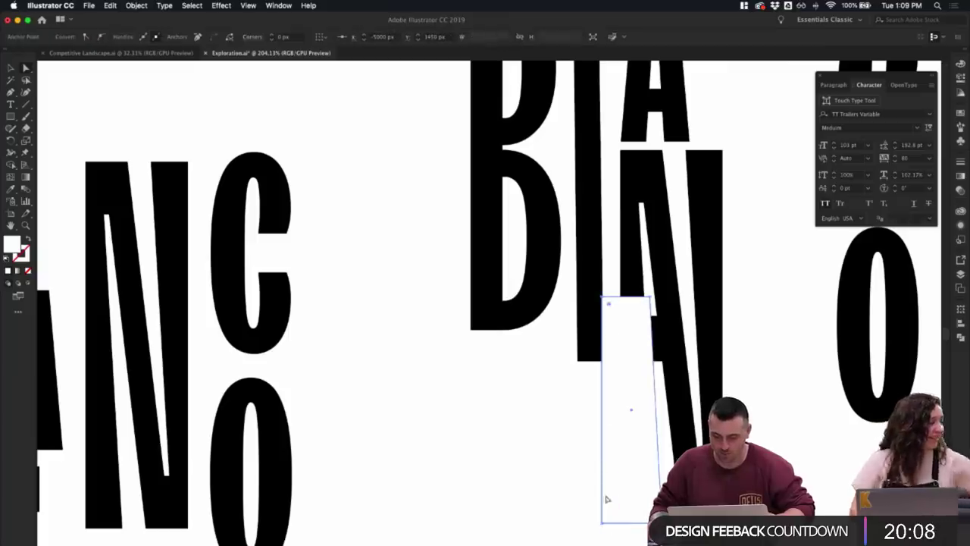
{"action": "left_click_drag", "start_coordinate": [603, 477], "coordinate": [613, 475]}
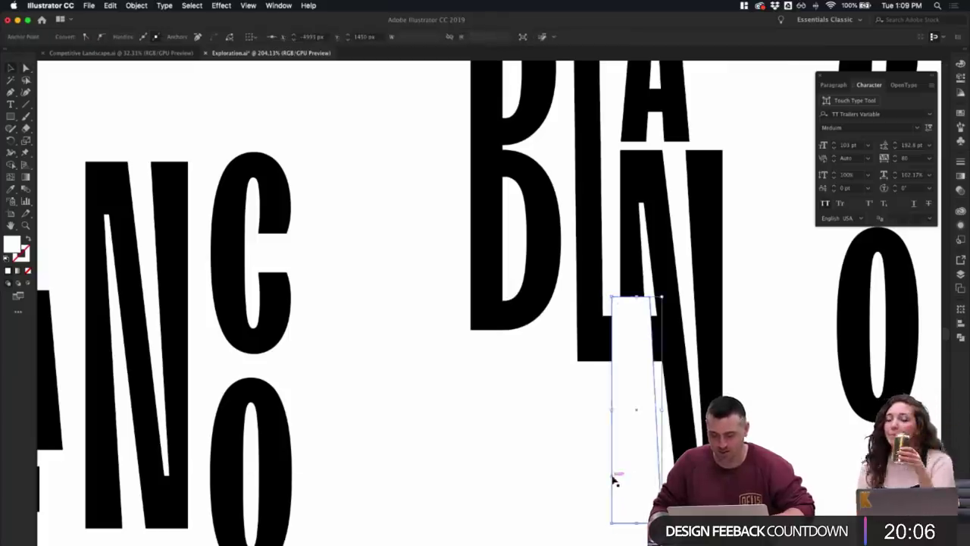
{"action": "key", "text": "super+shift+a"}
- Subtract the white rectangle from the outlined N with Minus Front, cutting off the lower part of its left leg
{"action": "left_click", "coordinate": [645, 455]}
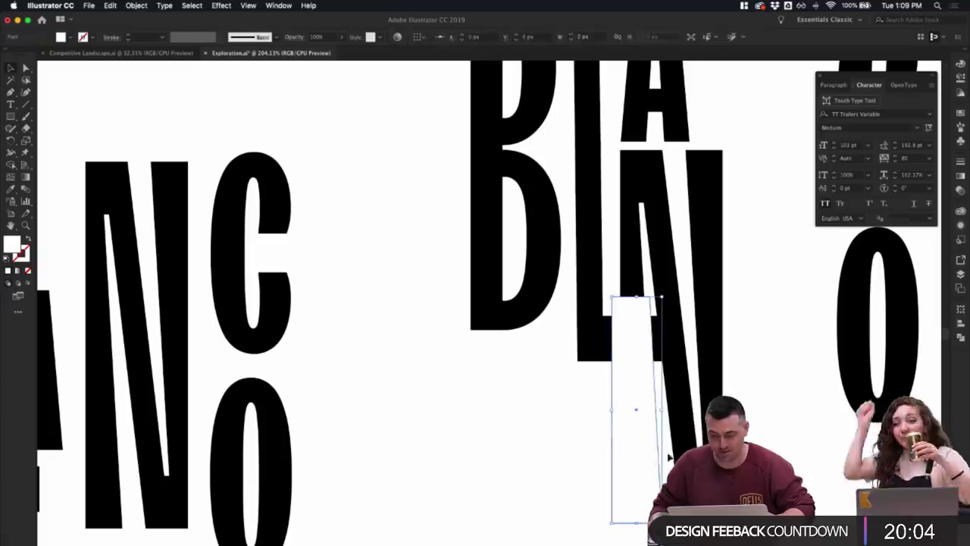
{"action": "left_click", "coordinate": [671, 447], "text": "shift"}
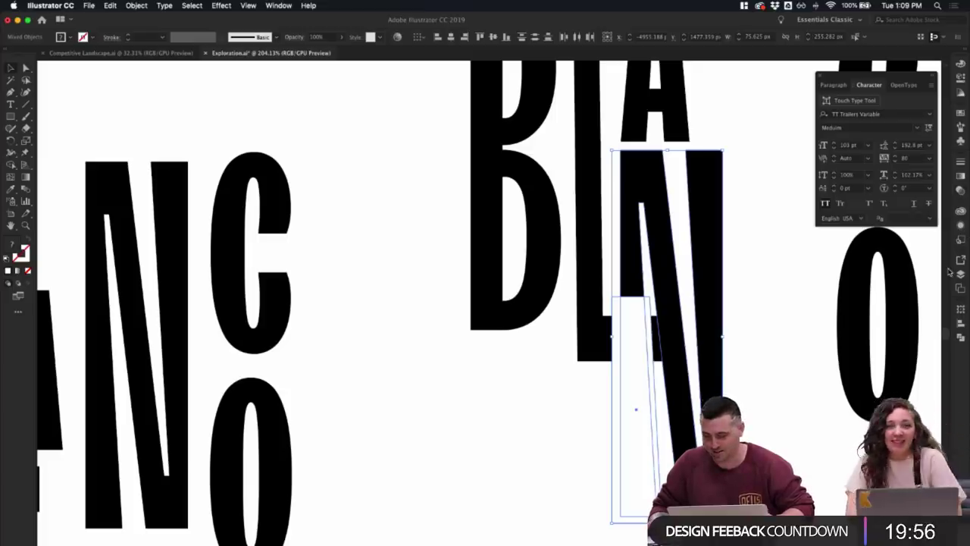
{"action": "left_click", "coordinate": [778, 296]}
{"action": "scroll", "coordinate": [779, 296], "scroll_direction": "down", "scroll_amount": 2}
{"action": "scroll", "coordinate": [778, 296], "scroll_direction": "up", "scroll_amount": 1}
{"action": "left_click", "coordinate": [634, 387]}
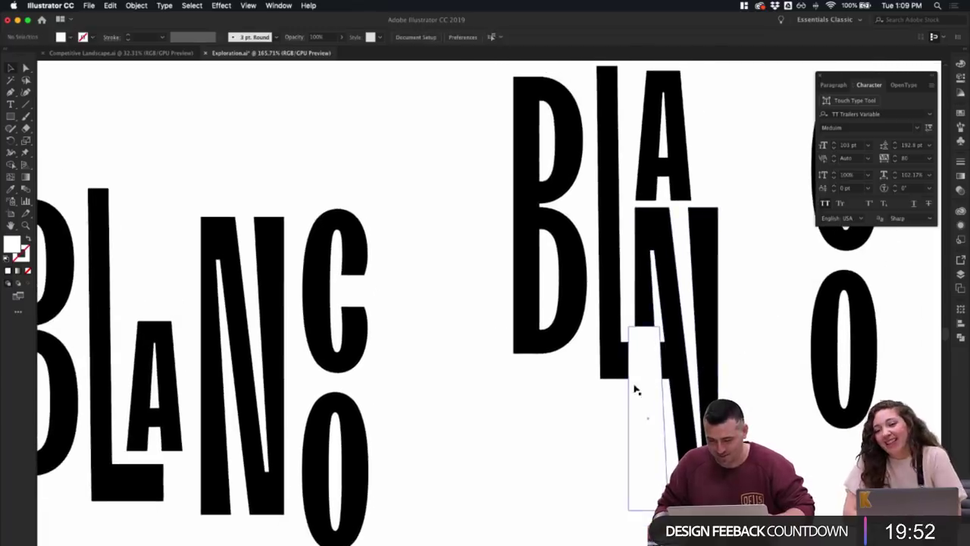
{"action": "left_click", "coordinate": [675, 318], "text": "shift"}
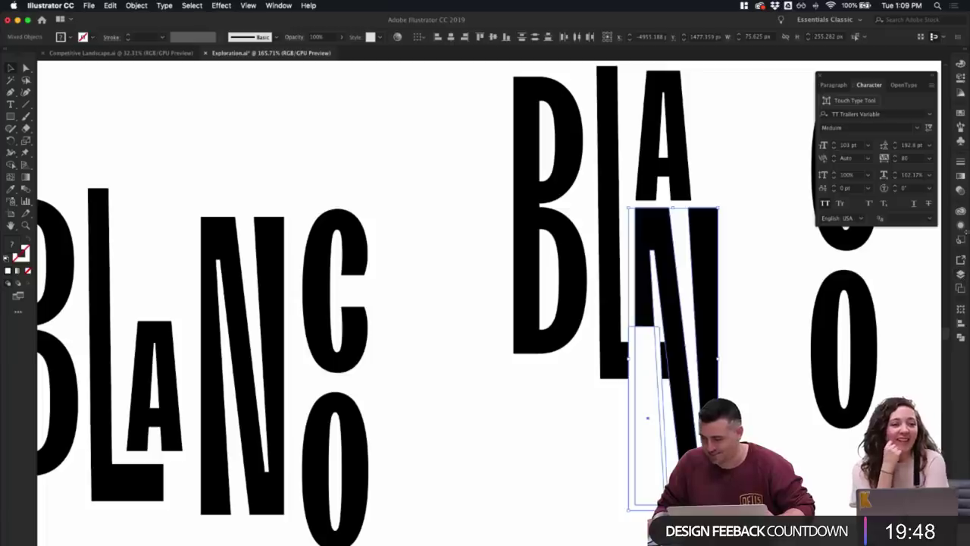
{"action": "left_click", "coordinate": [960, 338]}
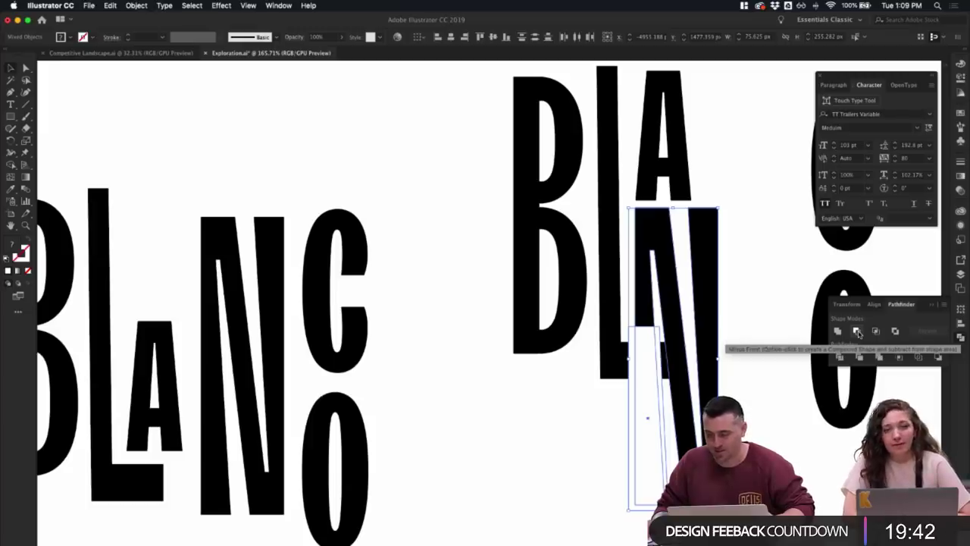
{"action": "left_click", "coordinate": [857, 332]}
{"action": "left_click", "coordinate": [733, 381]}
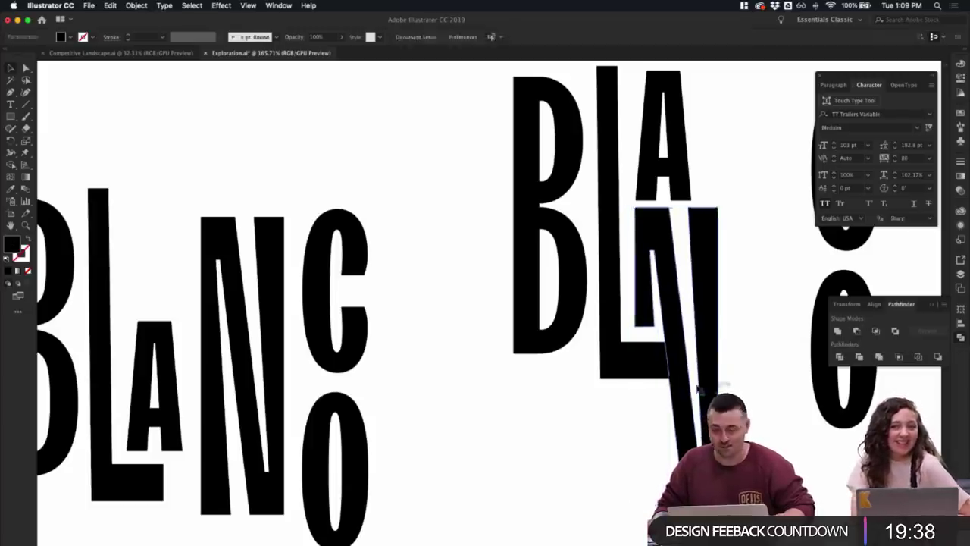
- Pull in the two end corners of the L's foot so its edge slants along the N's diagonal
{"action": "left_click", "coordinate": [616, 371]}
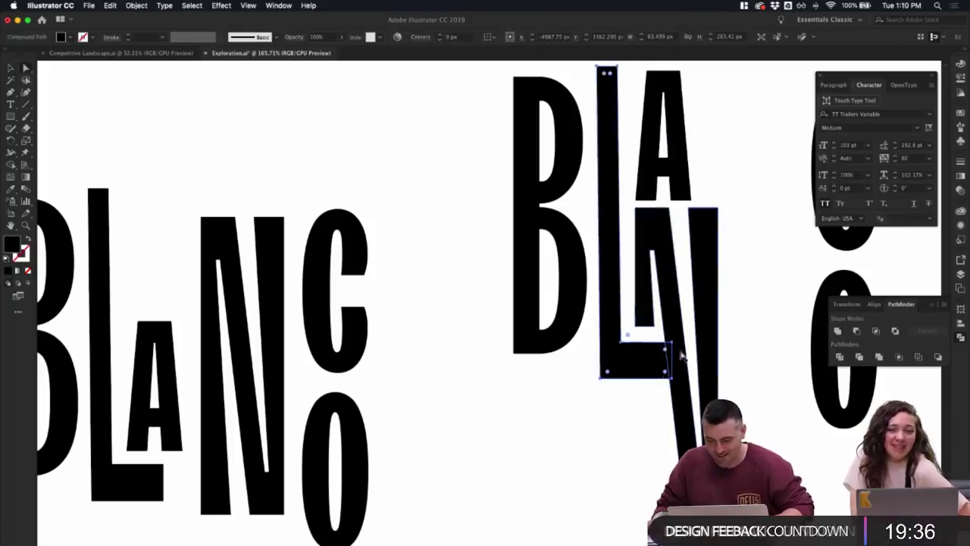
{"action": "key", "text": "a"}
{"action": "left_click", "coordinate": [672, 377]}
{"action": "left_click_drag", "start_coordinate": [672, 343], "coordinate": [667, 344]}
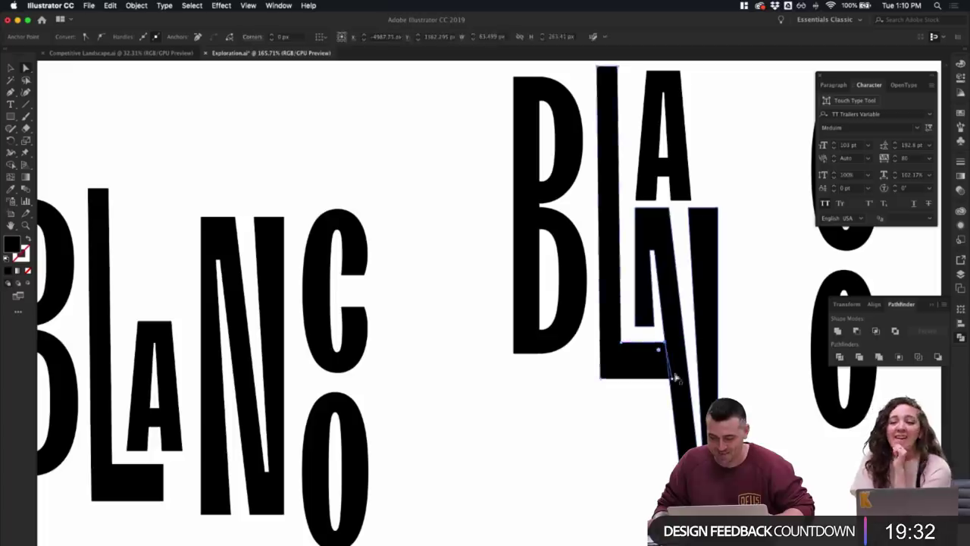
{"action": "scroll", "coordinate": [671, 375], "scroll_direction": "up", "scroll_amount": 5}
{"action": "left_click", "coordinate": [643, 372]}
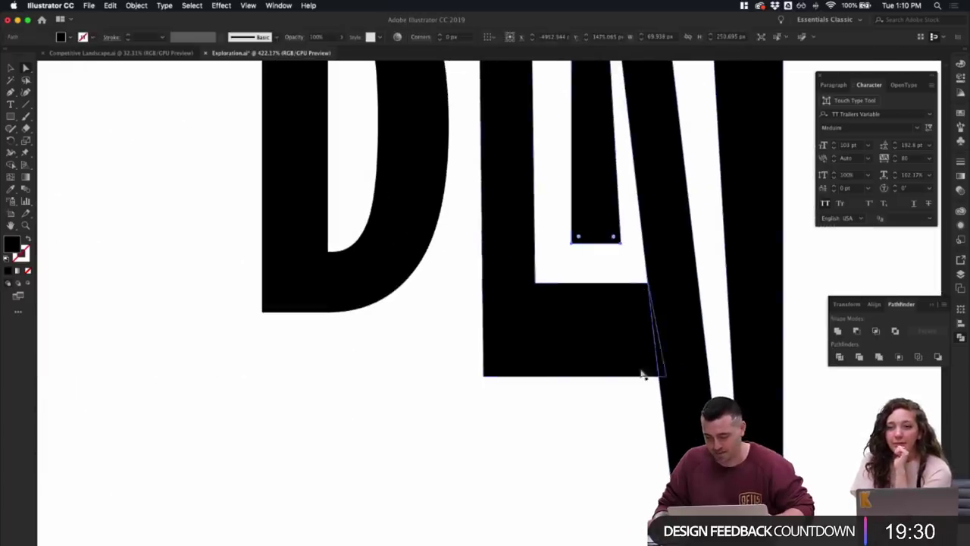
{"action": "left_click_drag", "start_coordinate": [667, 377], "coordinate": [660, 377]}
{"action": "left_click", "coordinate": [669, 379]}
{"action": "left_click", "coordinate": [640, 371]}
{"action": "key", "text": "super+z"}
{"action": "left_click", "coordinate": [669, 380]}
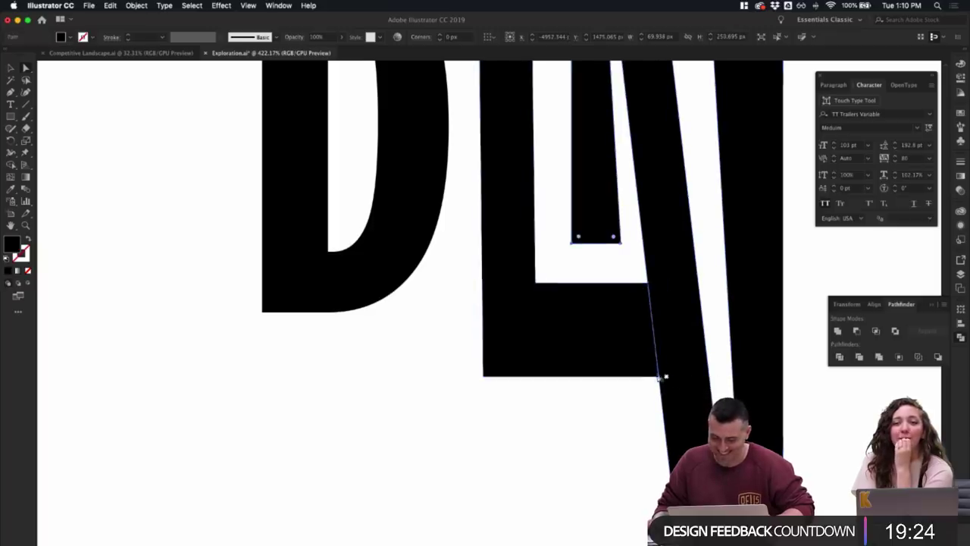
- Shift both end corners of the L's foot 8 px inward, opening a gap before the N's diagonal
{"action": "left_click", "coordinate": [664, 377]}
{"action": "left_click_drag", "start_coordinate": [666, 376], "coordinate": [638, 382]}
{"action": "key", "text": "super+z"}
{"action": "left_click", "coordinate": [666, 377]}
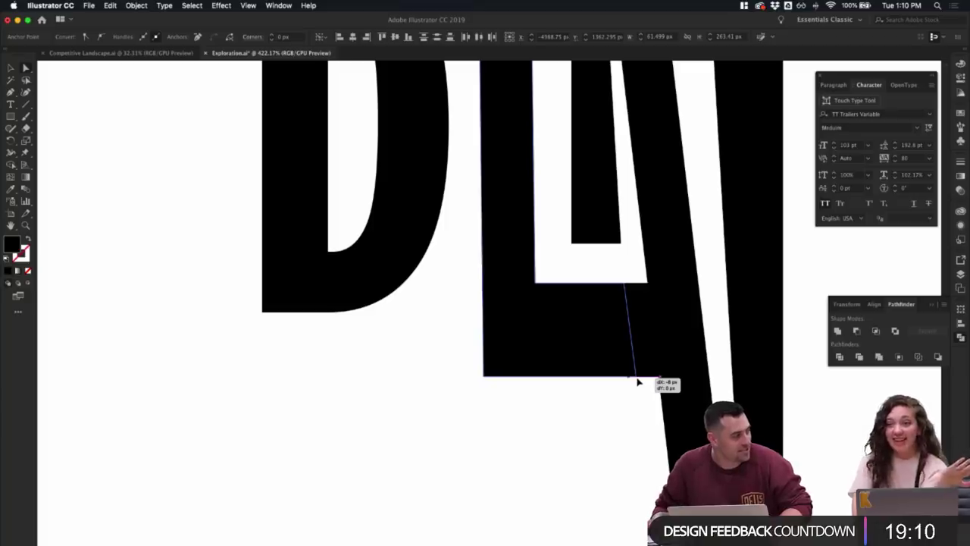
{"action": "left_click_drag", "start_coordinate": [637, 382], "coordinate": [638, 384]}
{"action": "left_click", "coordinate": [643, 400]}
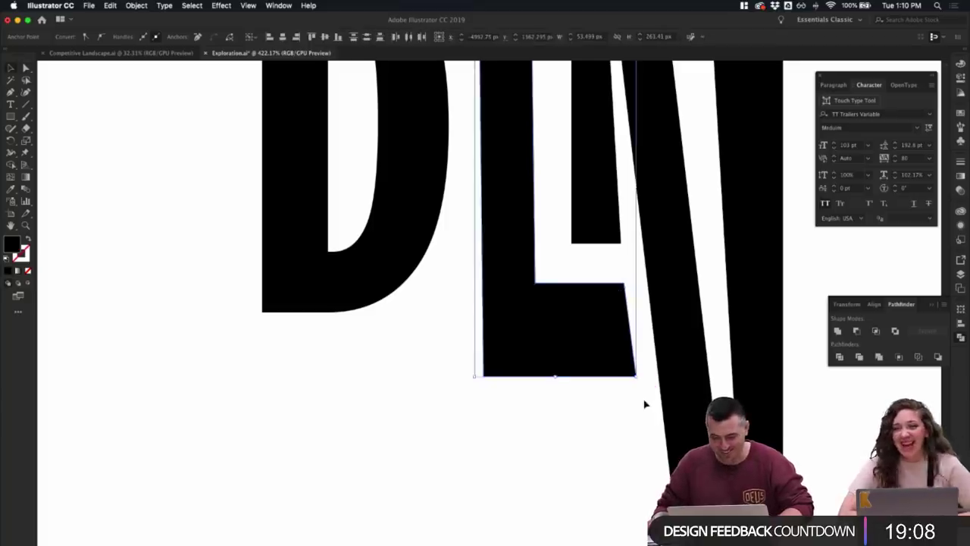
- Move the C next to the A and scale it down so it sits above the N's right stem
{"action": "scroll", "coordinate": [642, 401], "scroll_direction": "down", "scroll_amount": 10}
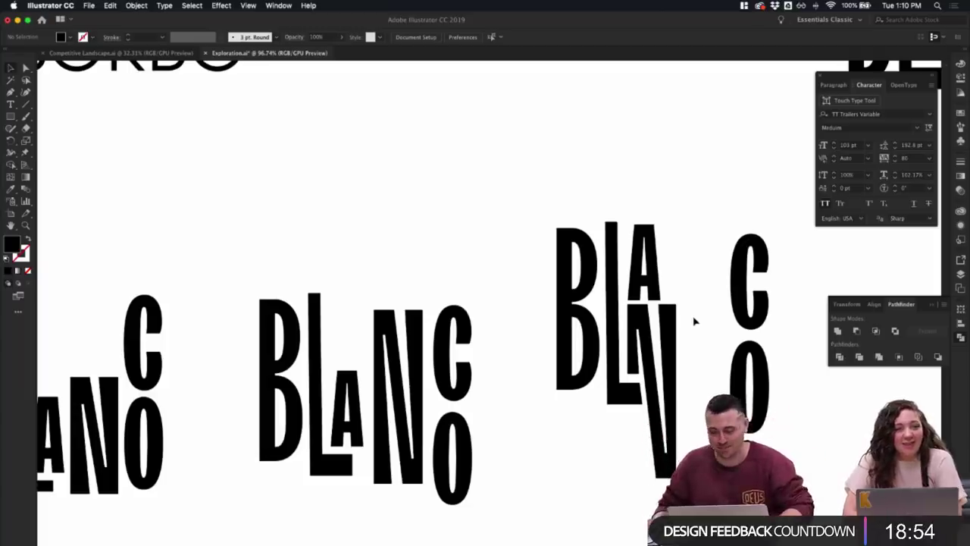
{"action": "scroll", "coordinate": [694, 322], "scroll_direction": "down", "scroll_amount": 2}
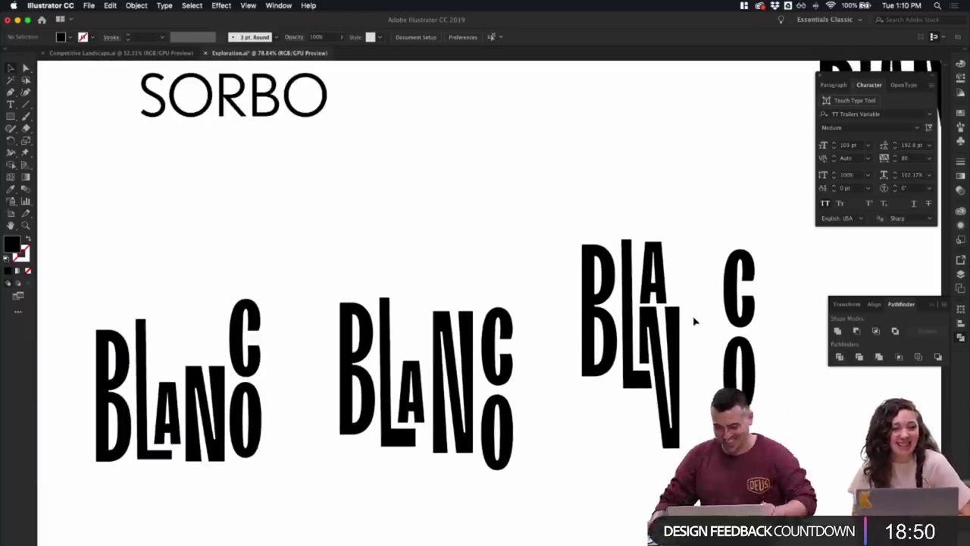
{"action": "double_click", "coordinate": [673, 334]}
{"action": "double_click", "coordinate": [714, 341]}
{"action": "scroll", "coordinate": [715, 342], "scroll_direction": "up", "scroll_amount": 1}
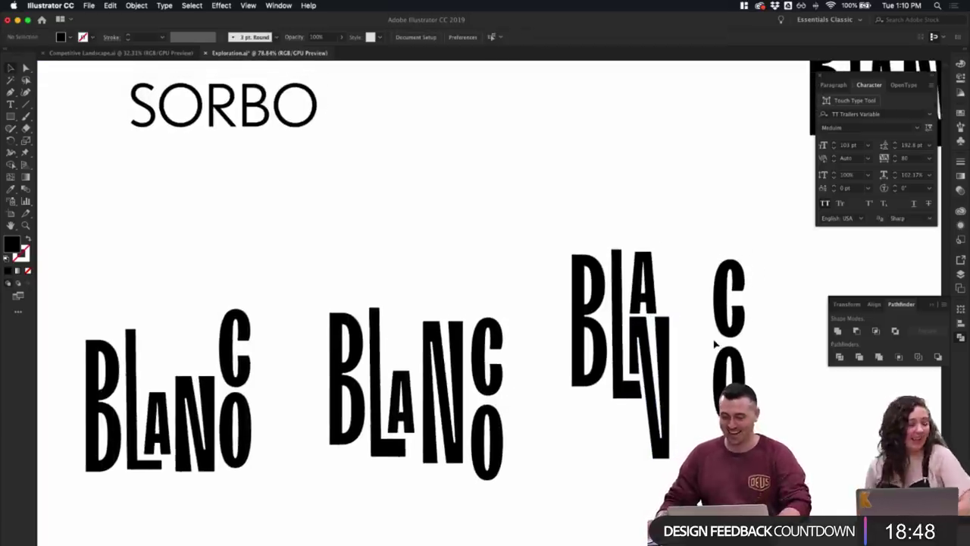
{"action": "scroll", "coordinate": [715, 343], "scroll_direction": "up", "scroll_amount": 2}
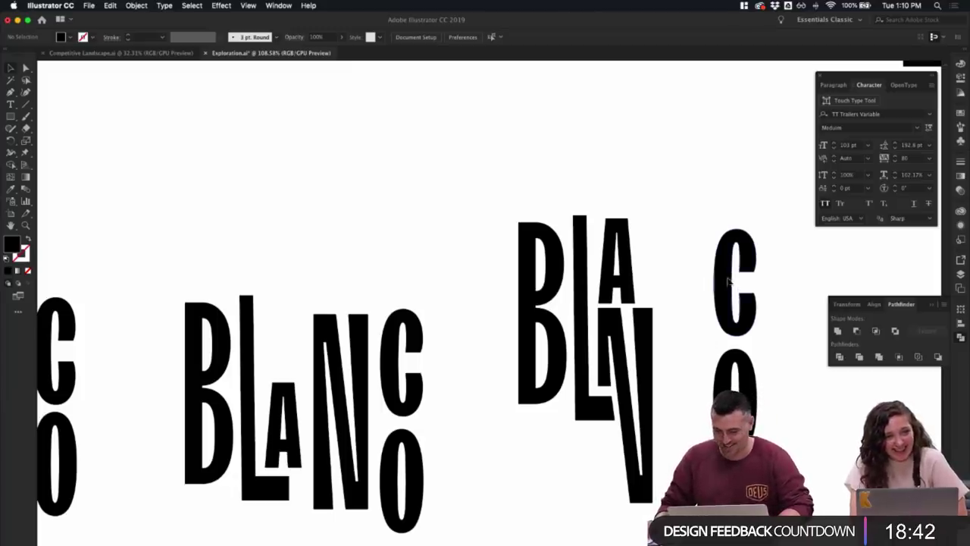
{"action": "left_click_drag", "start_coordinate": [728, 279], "coordinate": [681, 277]}
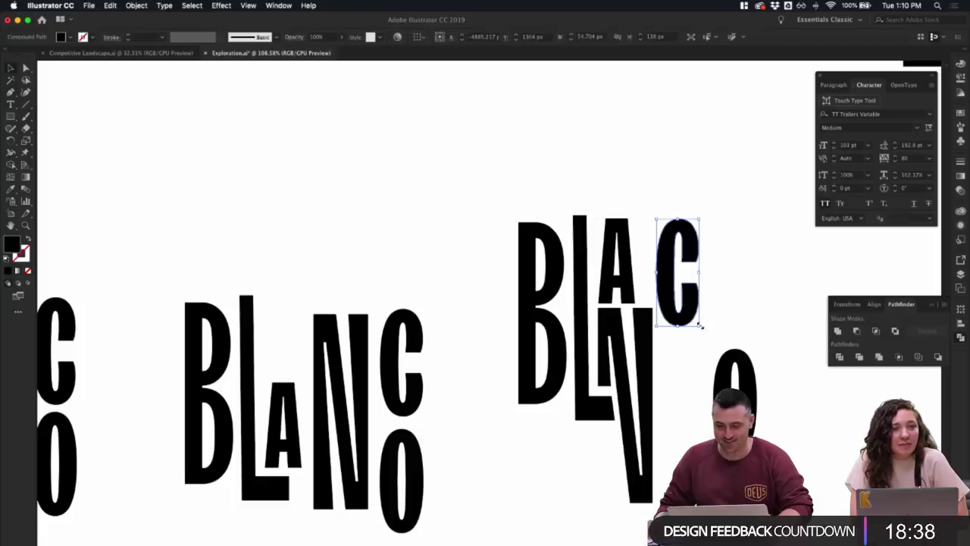
{"action": "left_click_drag", "start_coordinate": [698, 325], "coordinate": [665, 283]}
{"action": "left_click", "coordinate": [697, 294]}
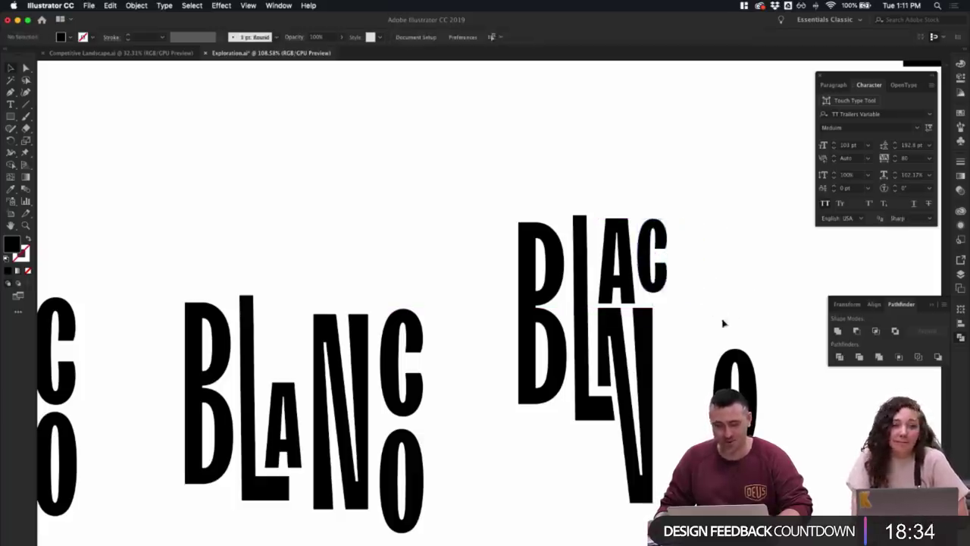
- Place the O beneath the C against the N's right stem and enlarge it slightly
{"action": "left_click_drag", "start_coordinate": [741, 360], "coordinate": [687, 317]}
{"action": "scroll", "coordinate": [732, 329], "scroll_direction": "down", "scroll_amount": 4}
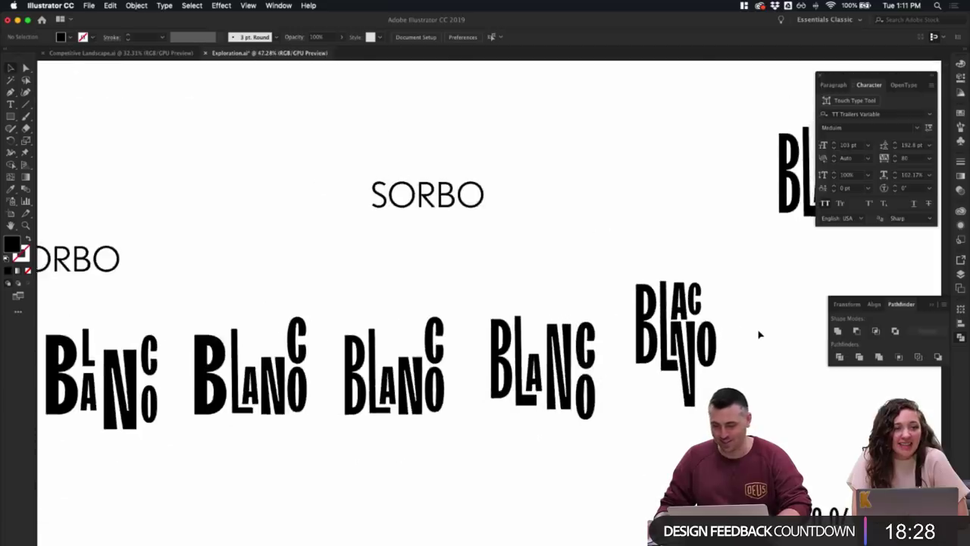
{"action": "scroll", "coordinate": [759, 334], "scroll_direction": "up", "scroll_amount": 3}
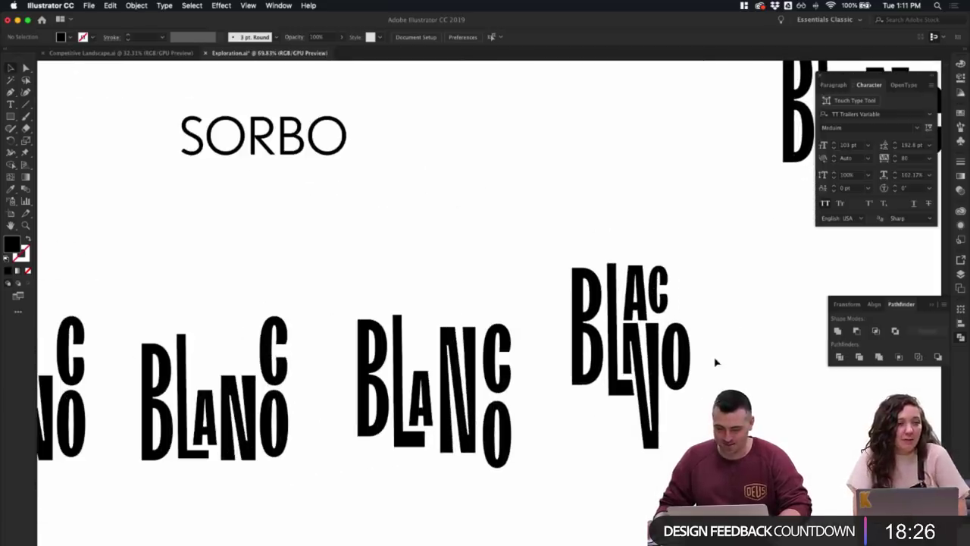
{"action": "left_click", "coordinate": [688, 347]}
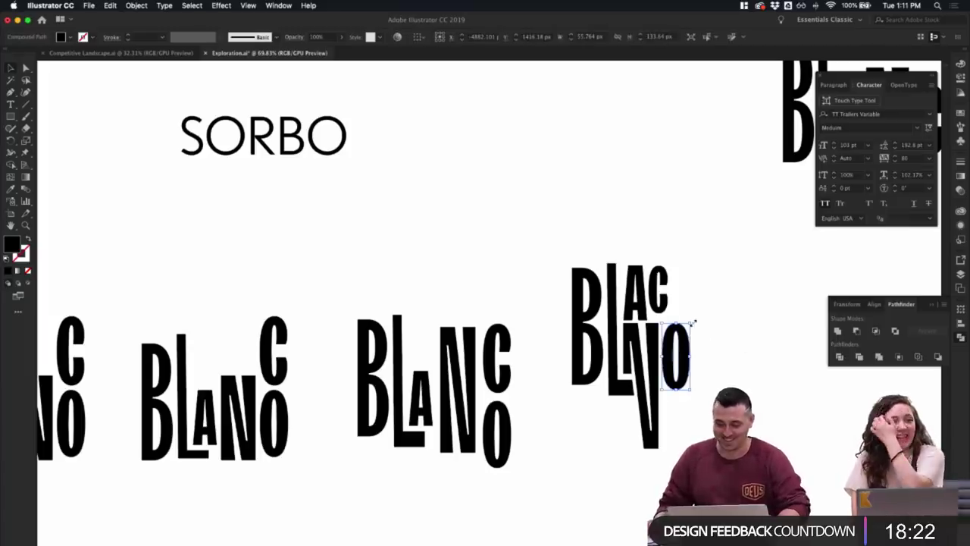
{"action": "left_click_drag", "start_coordinate": [692, 322], "coordinate": [704, 310]}
{"action": "left_click", "coordinate": [747, 321]}
{"action": "scroll", "coordinate": [729, 357], "scroll_direction": "down", "scroll_amount": 2}
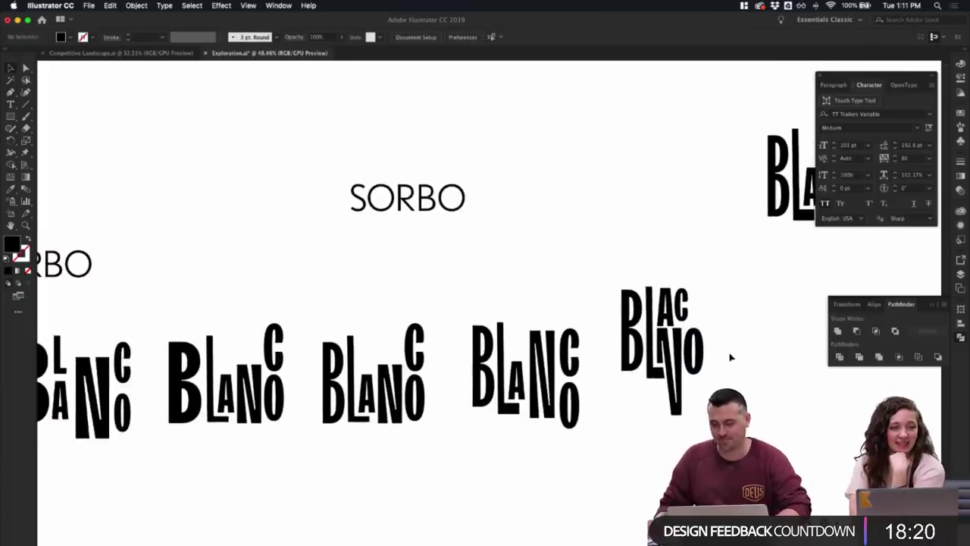
{"action": "scroll", "coordinate": [723, 353], "scroll_direction": "down", "scroll_amount": 1}
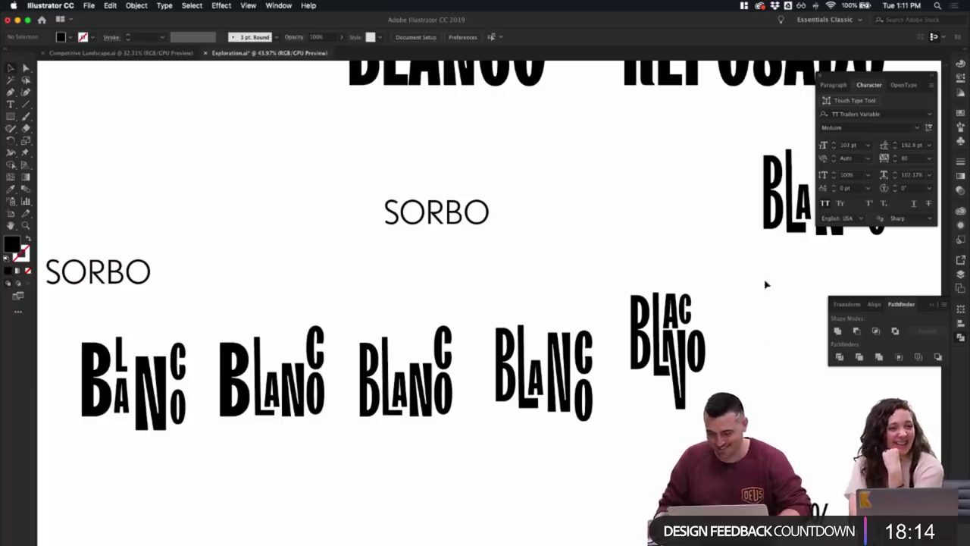
- Copy the O from the large bold BLANCO wordmark and paste it as a separate text object
{"action": "scroll", "coordinate": [754, 318], "scroll_direction": "right", "scroll_amount": 5}
{"action": "scroll", "coordinate": [754, 318], "scroll_direction": "down", "scroll_amount": 1}
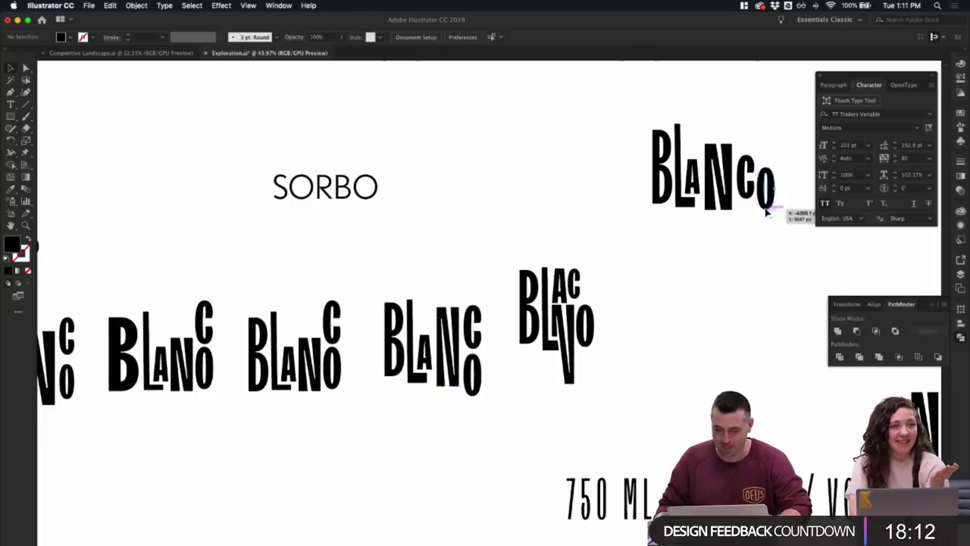
{"action": "scroll", "coordinate": [645, 263], "scroll_direction": "down", "scroll_amount": 2}
{"action": "scroll", "coordinate": [502, 238], "scroll_direction": "left", "scroll_amount": 2}
{"action": "scroll", "coordinate": [513, 240], "scroll_direction": "up", "scroll_amount": 3}
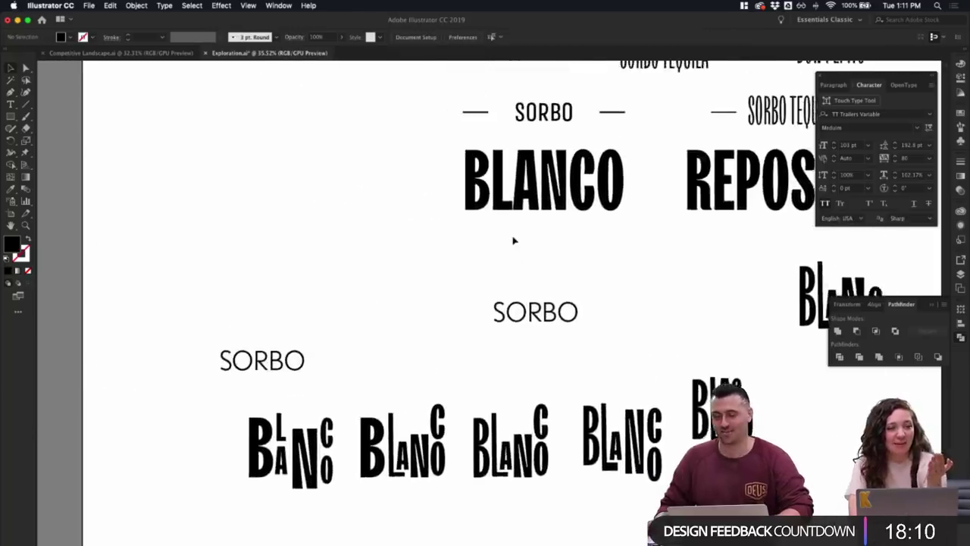
{"action": "scroll", "coordinate": [513, 240], "scroll_direction": "up", "scroll_amount": 1}
{"action": "double_click", "coordinate": [627, 225]}
{"action": "left_click_drag", "start_coordinate": [607, 219], "coordinate": [634, 219]}
{"action": "key", "text": "super+c"}
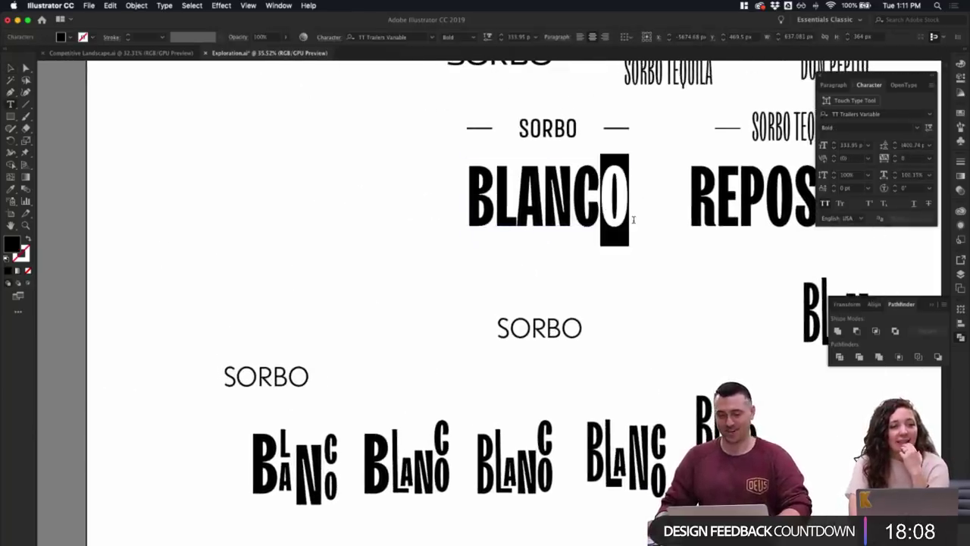
{"action": "key", "text": "Escape"}
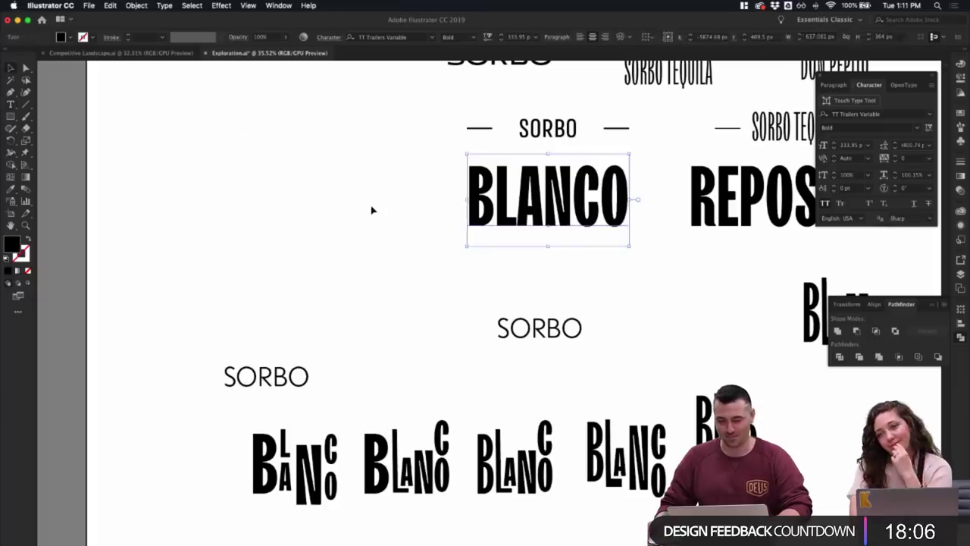
{"action": "left_click", "coordinate": [371, 210]}
{"action": "key", "text": "super+v"}
- Set the pasted O's font style to TT Trailers Variable Thin
{"action": "double_click", "coordinate": [467, 299]}
{"action": "key", "text": "super+a"}
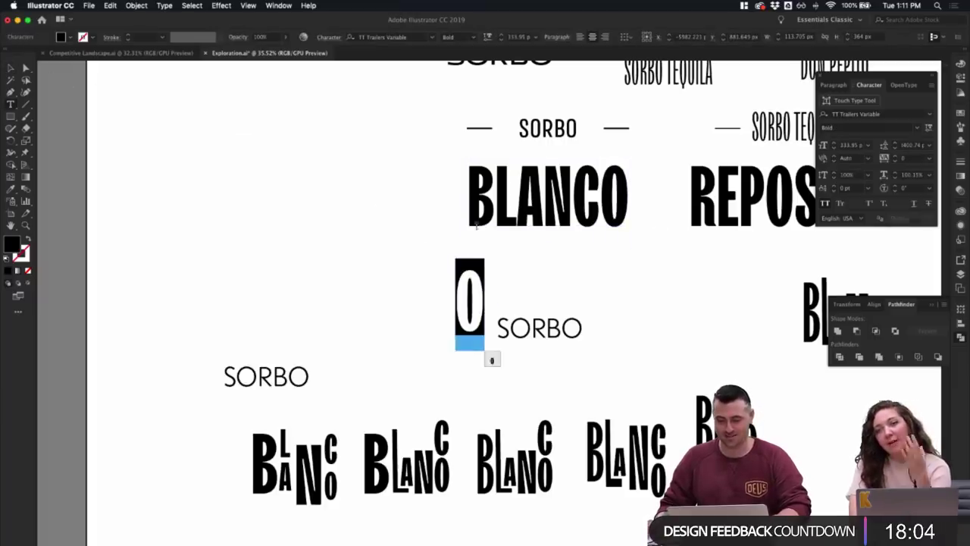
{"action": "left_click", "coordinate": [471, 36]}
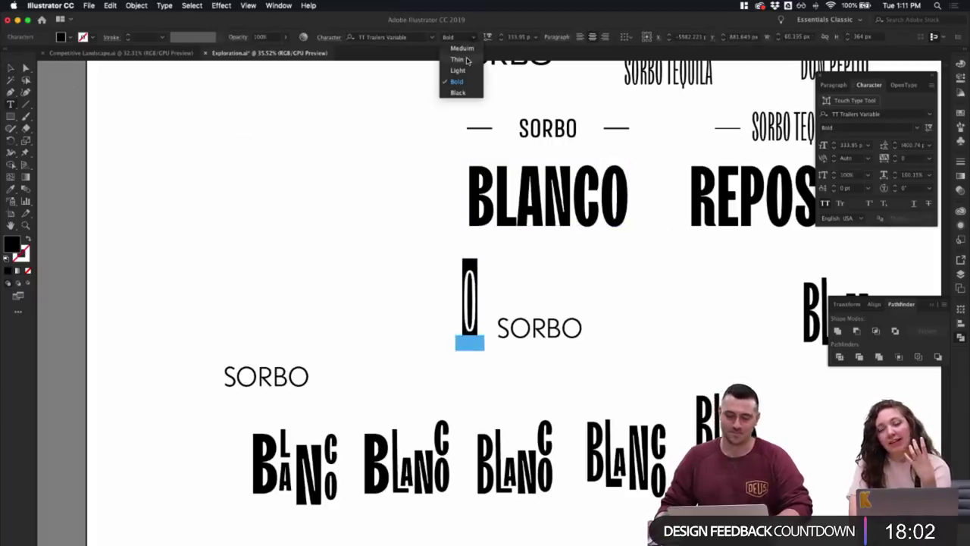
{"action": "left_click", "coordinate": [462, 59]}
{"action": "left_click", "coordinate": [10, 67]}
{"action": "key", "text": "super+shift+a"}
- Move the thin O over to the right side of the interlocking BLANCO wordmark
{"action": "left_click_drag", "start_coordinate": [469, 288], "coordinate": [771, 422]}
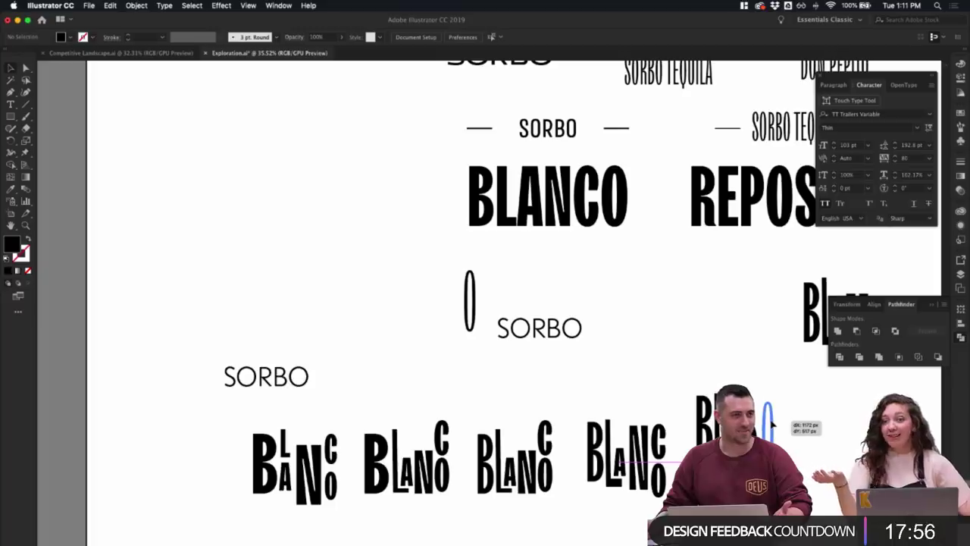
{"action": "left_click", "coordinate": [792, 426]}
{"action": "left_click_drag", "start_coordinate": [771, 422], "coordinate": [753, 419]}
- Set the wordmark's heavy O aside to the right and place the tall thin O beside the C and N
{"action": "scroll", "coordinate": [793, 427], "scroll_direction": "up", "scroll_amount": 5}
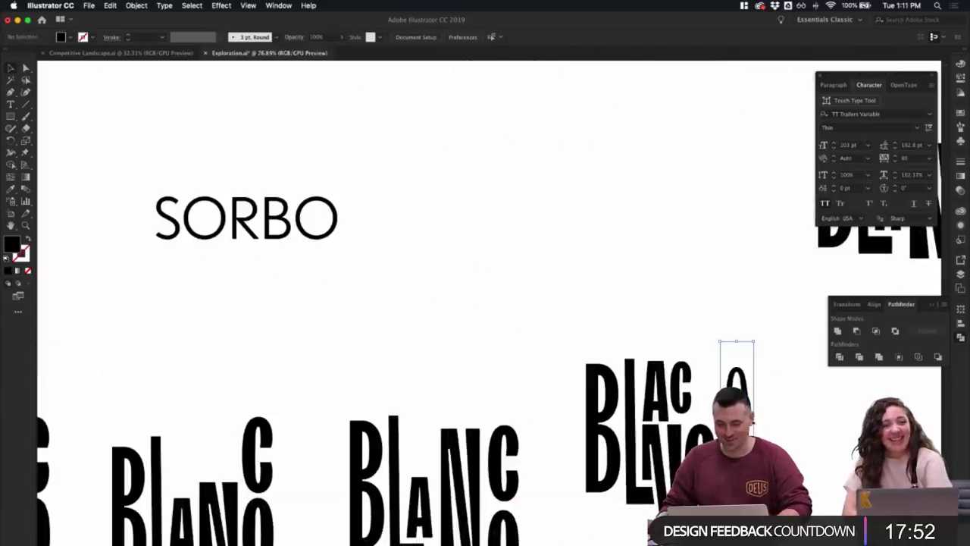
{"action": "scroll", "coordinate": [703, 358], "scroll_direction": "down", "scroll_amount": 4}
{"action": "scroll", "coordinate": [703, 359], "scroll_direction": "right", "scroll_amount": 2}
{"action": "scroll", "coordinate": [763, 365], "scroll_direction": "down", "scroll_amount": 1}
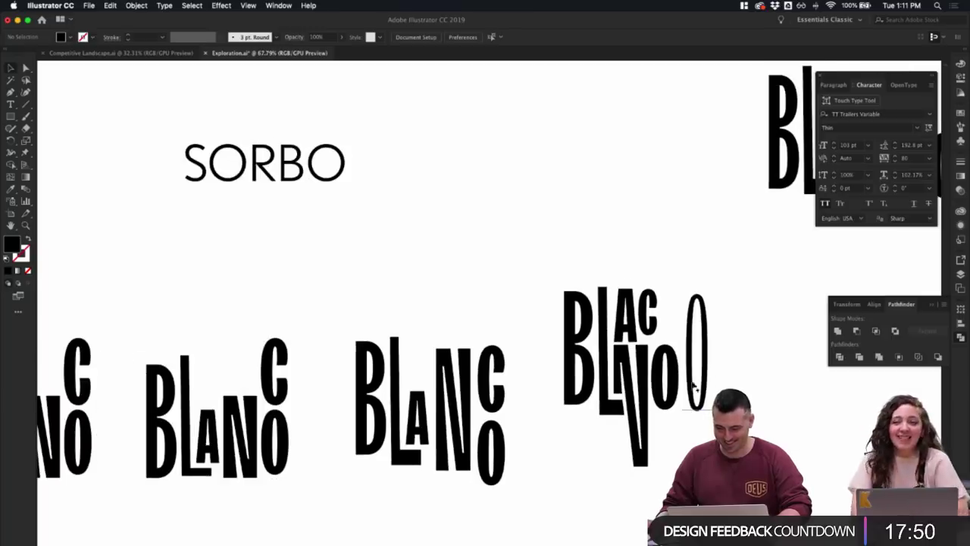
{"action": "left_click_drag", "start_coordinate": [664, 376], "coordinate": [809, 395]}
{"action": "left_click_drag", "start_coordinate": [710, 372], "coordinate": [683, 372]}
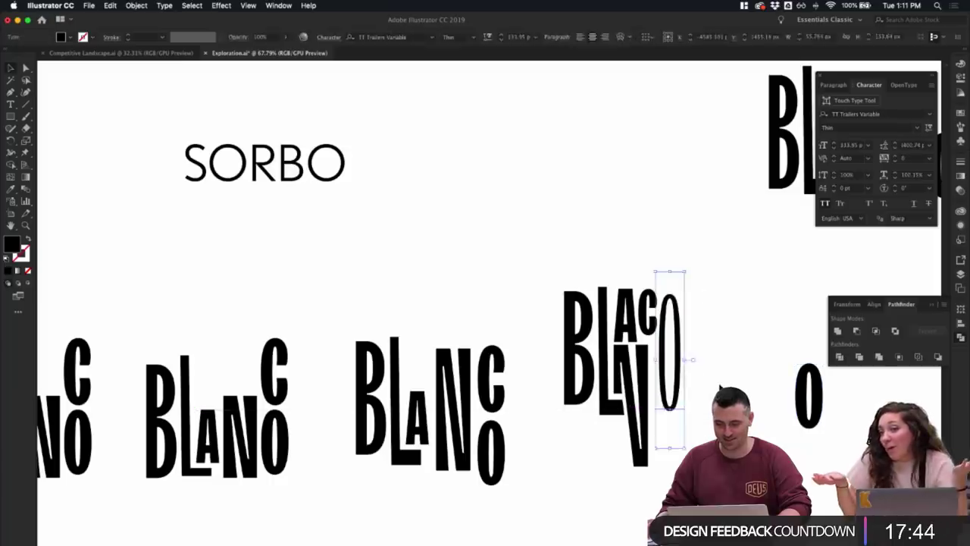
- Set the tall O's font style to TT Trailers Variable Light and nudge it slightly beside the C and N
{"action": "left_click", "coordinate": [719, 387]}
{"action": "double_click", "coordinate": [677, 387]}
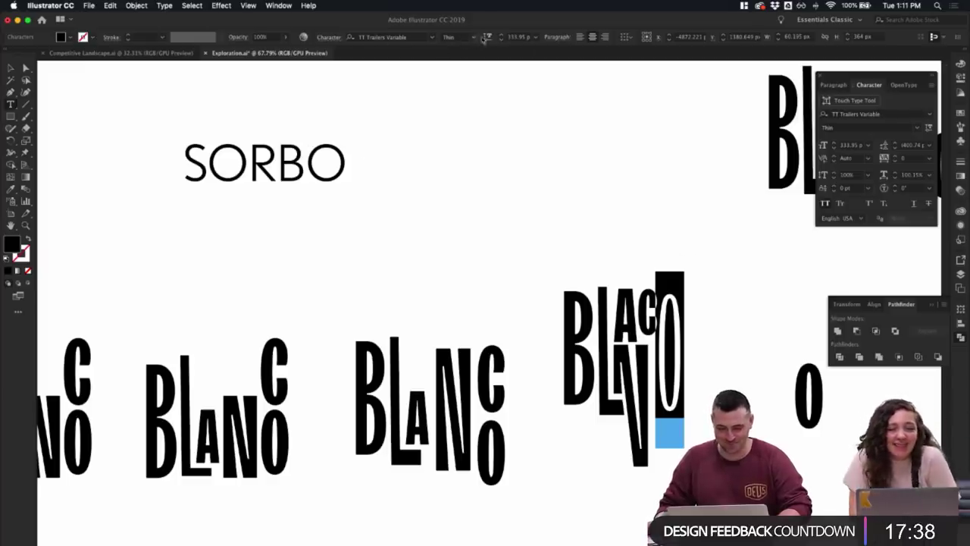
{"action": "left_click", "coordinate": [473, 37]}
{"action": "left_click", "coordinate": [458, 70]}
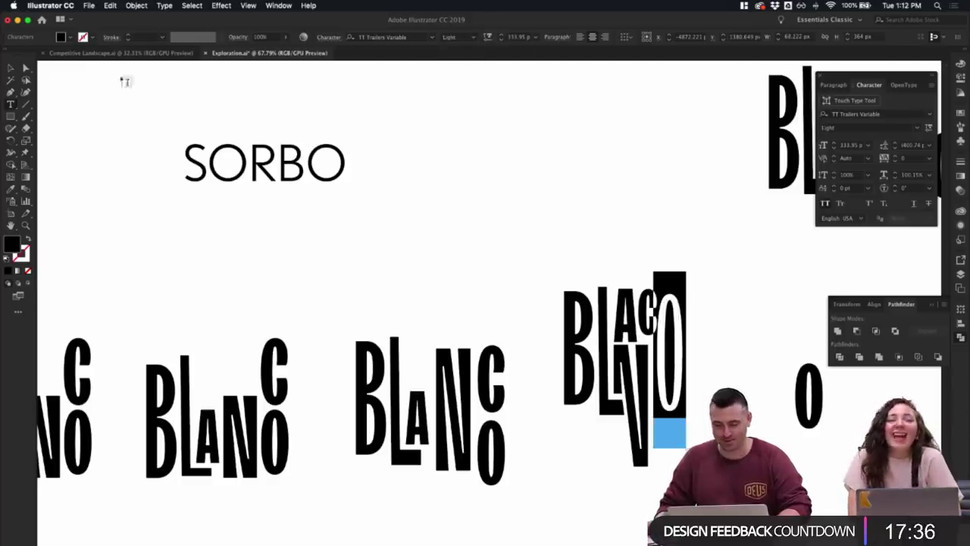
{"action": "key", "text": "Escape"}
{"action": "left_click", "coordinate": [633, 189]}
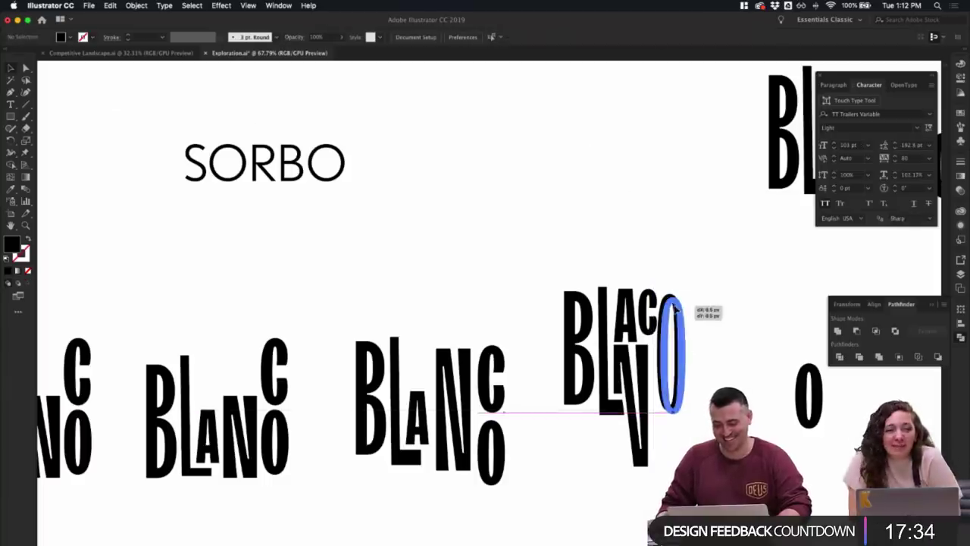
{"action": "left_click", "coordinate": [672, 307]}
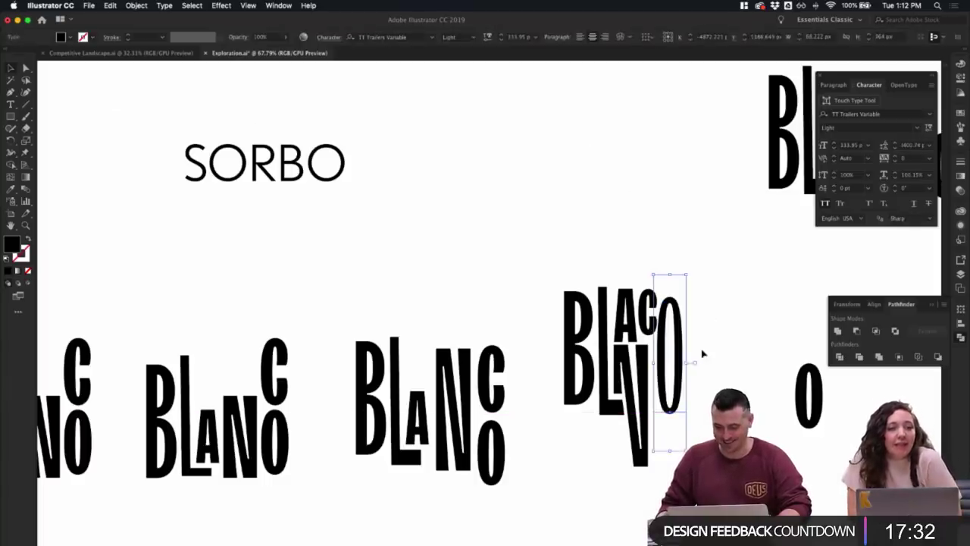
- Tilt the tall Light O slightly clockwise beside the C and N of the interlocking BLANCO wordmark
{"action": "left_click", "coordinate": [703, 353]}
{"action": "left_click", "coordinate": [679, 388]}
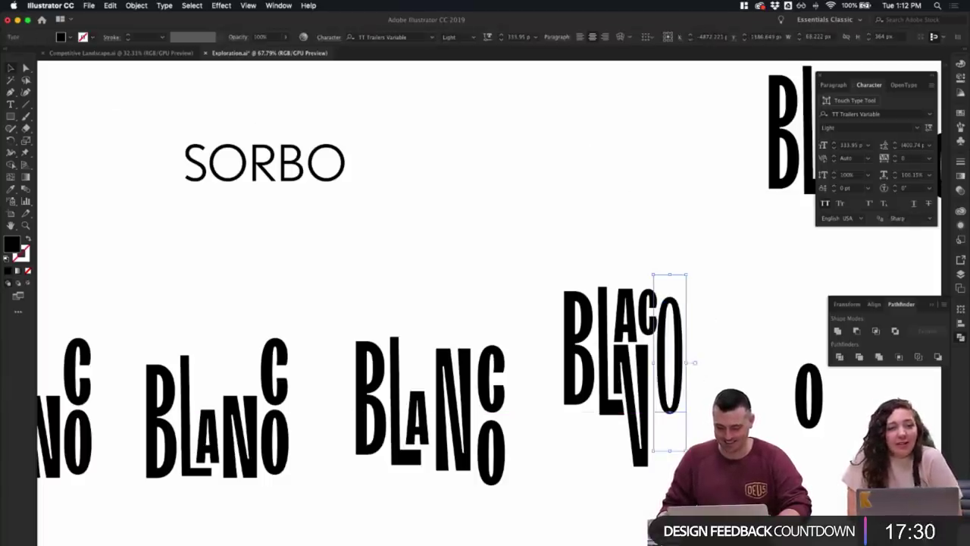
{"action": "left_click_drag", "start_coordinate": [689, 454], "coordinate": [678, 455]}
{"action": "left_click", "coordinate": [764, 237]}
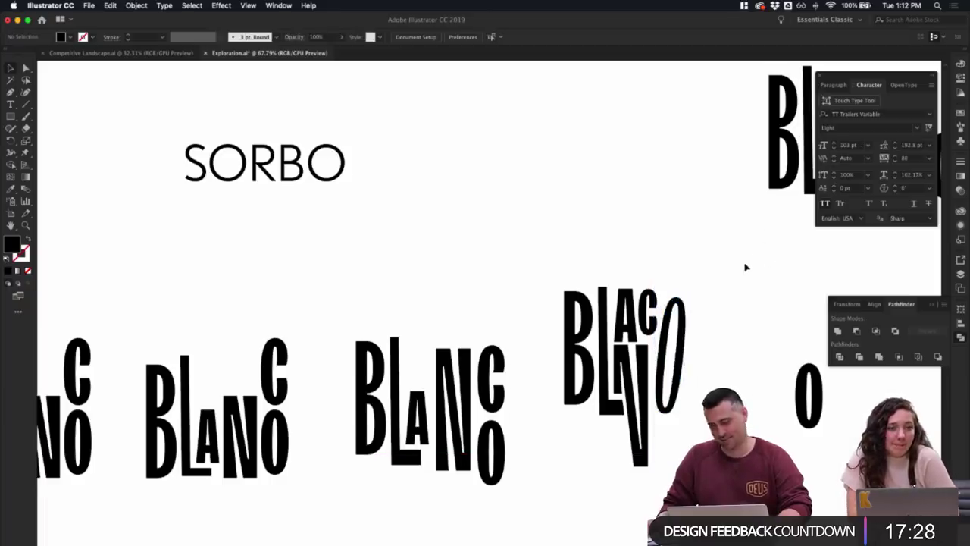
- Look through the font styles available for the tilted O, clearing the active filters in the font list
{"action": "scroll", "coordinate": [745, 267], "scroll_direction": "down", "scroll_amount": 1}
{"action": "double_click", "coordinate": [687, 312]}
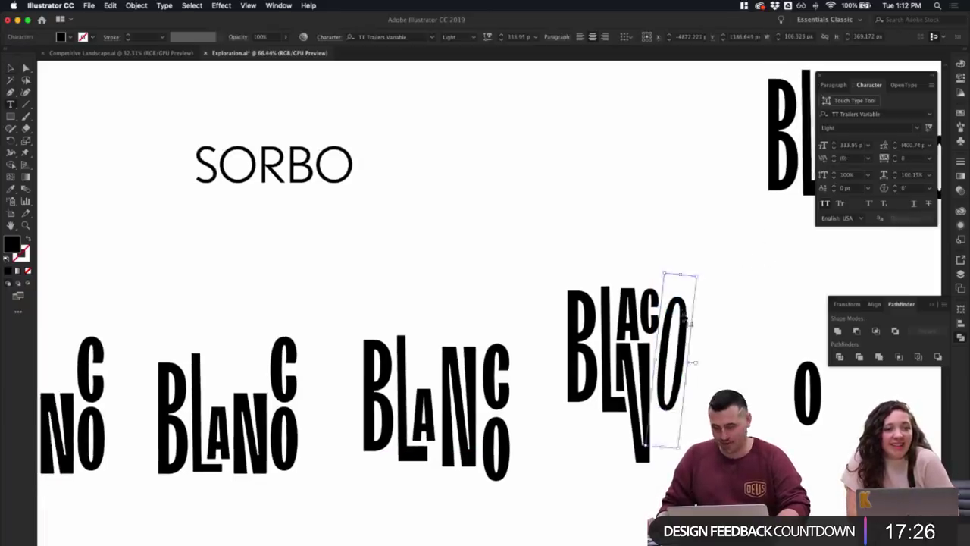
{"action": "key", "text": "super+a"}
{"action": "left_click", "coordinate": [466, 37]}
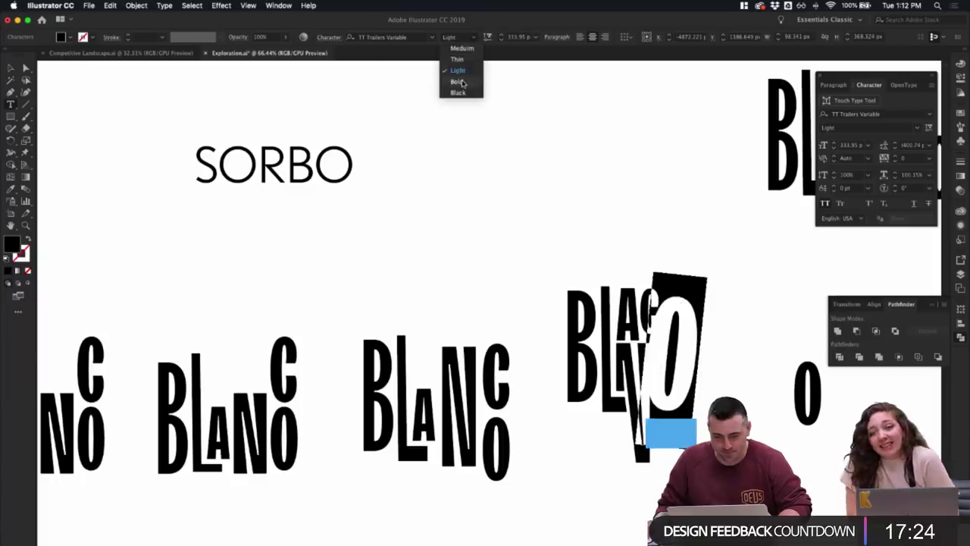
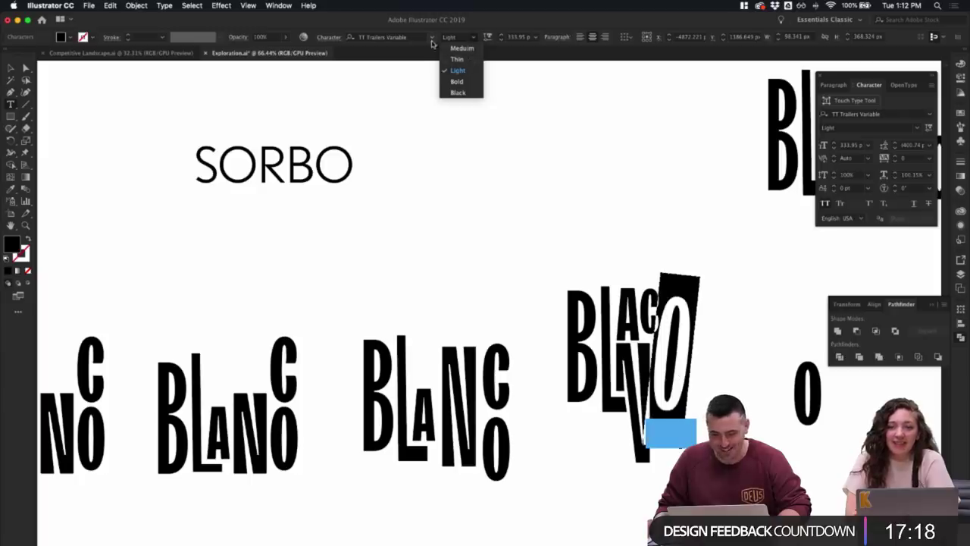
{"action": "left_click", "coordinate": [402, 37]}
{"action": "type", "text": "tt"}
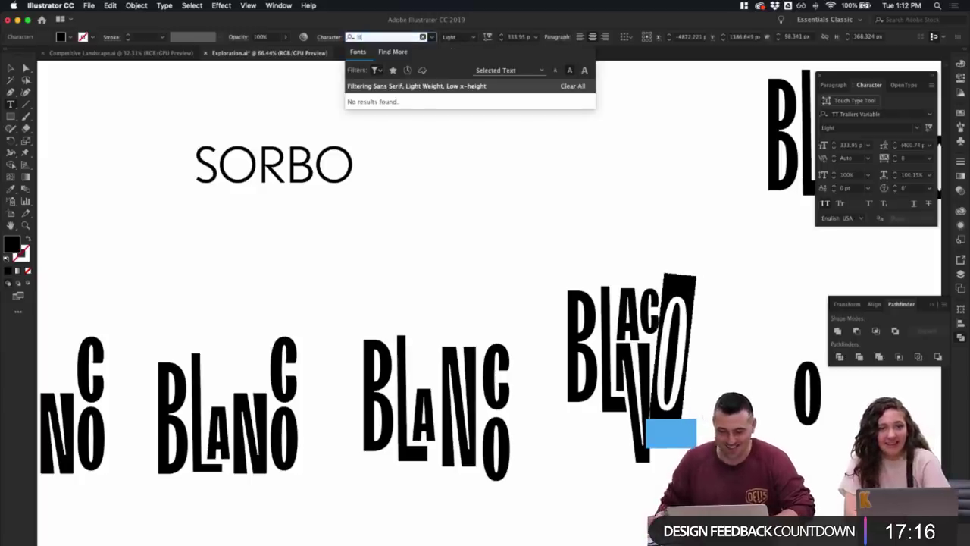
{"action": "left_click", "coordinate": [374, 70]}
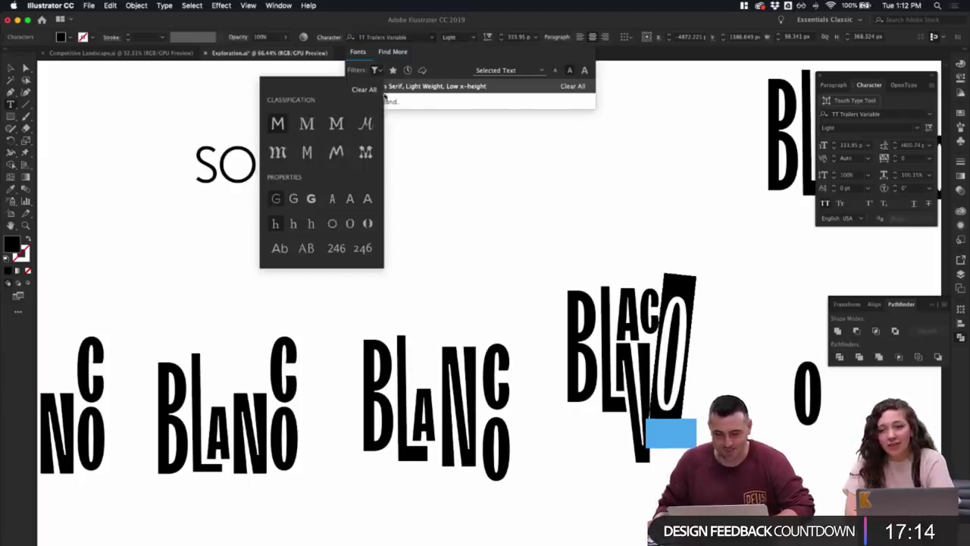
{"action": "left_click", "coordinate": [407, 70]}
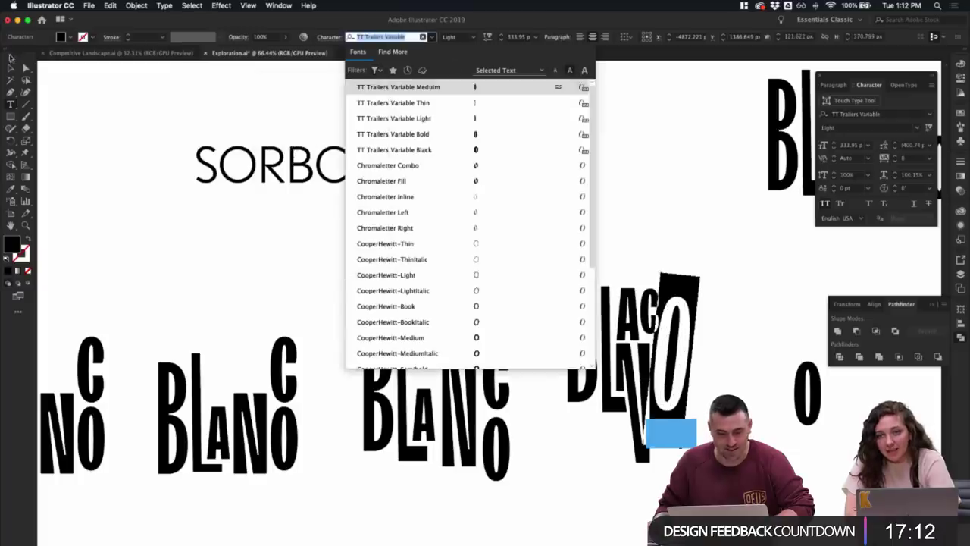
{"action": "key", "text": "Escape"}
{"action": "left_click", "coordinate": [582, 187]}
{"action": "left_click", "coordinate": [672, 356]}
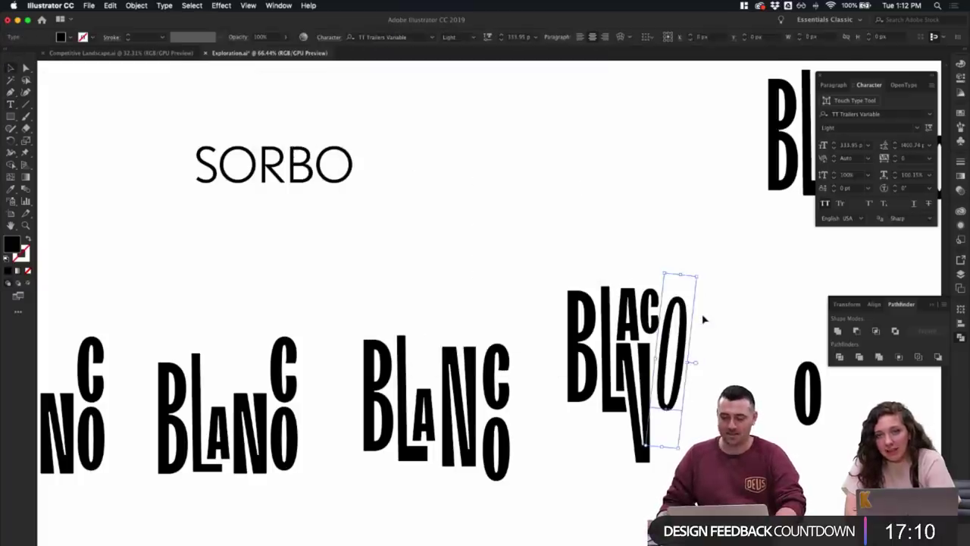
- Try a different tilt for the tall O, and undo its rotation
{"action": "mouse_move", "coordinate": [681, 450]}
{"action": "left_mouse_down"}
{"action": "mouse_move", "coordinate": [690, 447]}
{"action": "mouse_move", "coordinate": [683, 450]}
{"action": "left_mouse_up"}
{"action": "left_click", "coordinate": [688, 418]}
{"action": "left_click", "coordinate": [677, 406]}
{"action": "key", "text": "super+z"}
{"action": "left_click", "coordinate": [693, 409]}
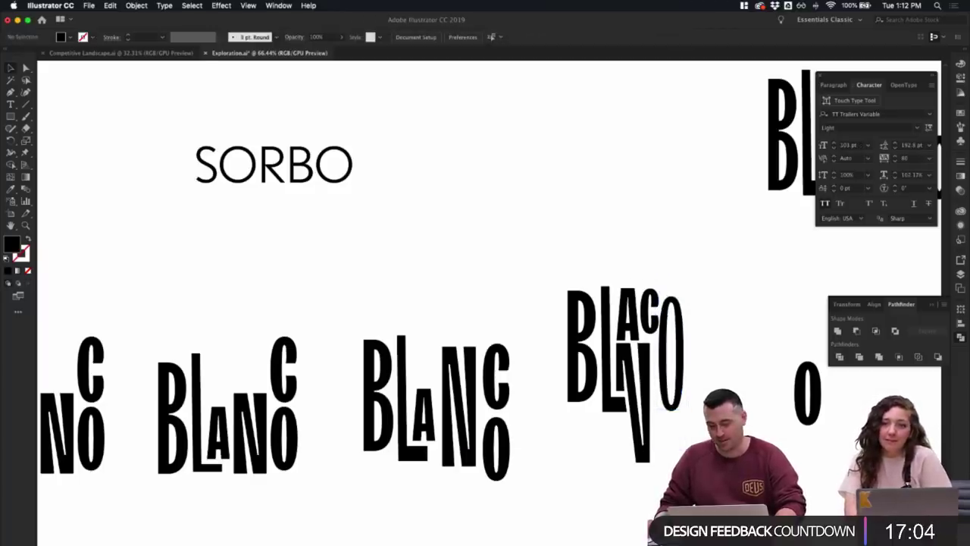
{"action": "left_click", "coordinate": [678, 402]}
{"action": "left_click", "coordinate": [692, 409]}
{"action": "left_click", "coordinate": [678, 402]}
{"action": "key", "text": "super+z"}
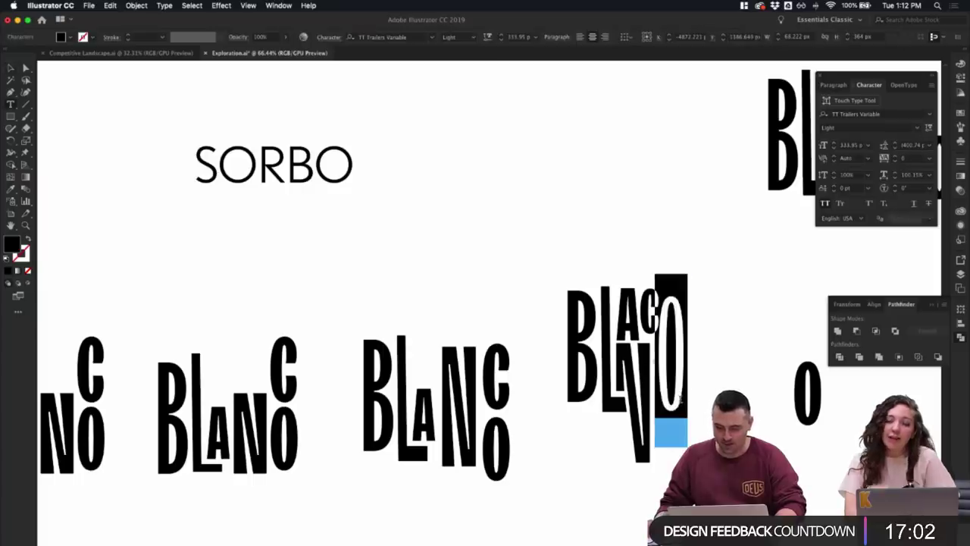
- Rotate the upright Light O a few degrees clockwise at the end of the interlocking BLANCO wordmark
{"action": "left_click", "coordinate": [9, 68]}
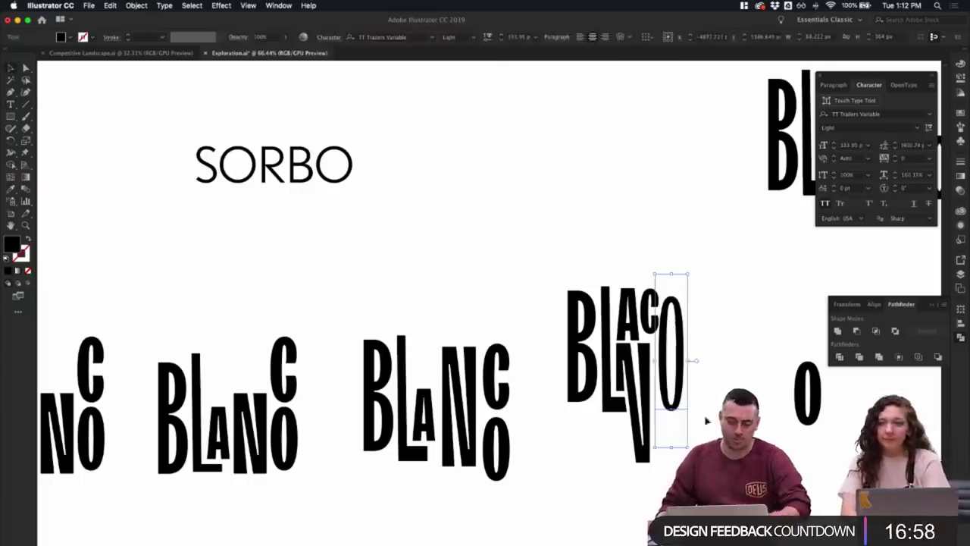
{"action": "left_click_drag", "start_coordinate": [688, 447], "coordinate": [685, 450]}
{"action": "key", "text": "super+shift+a"}
- Set the tilted O's font style to TT Trailers Variable Medium
{"action": "double_click", "coordinate": [684, 392]}
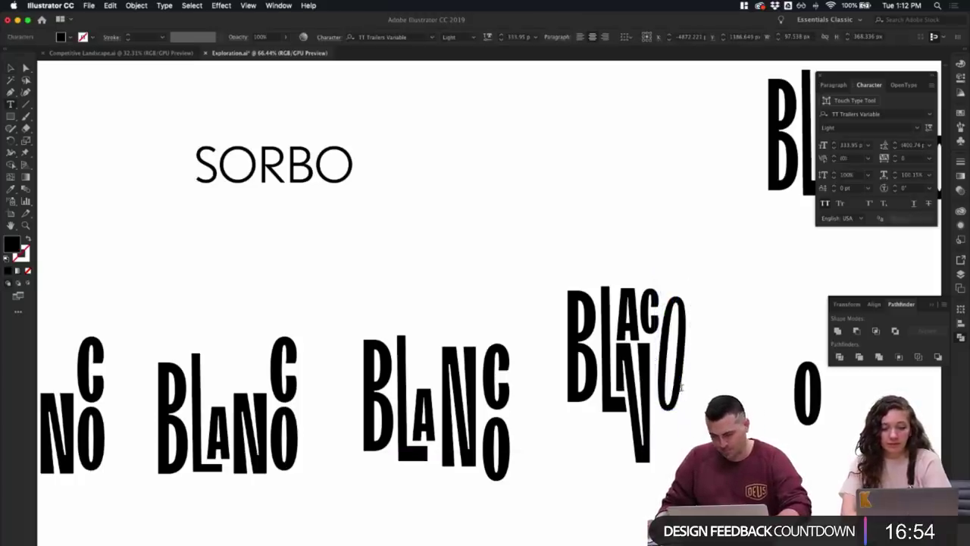
{"action": "left_click_drag", "start_coordinate": [684, 391], "coordinate": [646, 347]}
{"action": "left_click", "coordinate": [459, 37]}
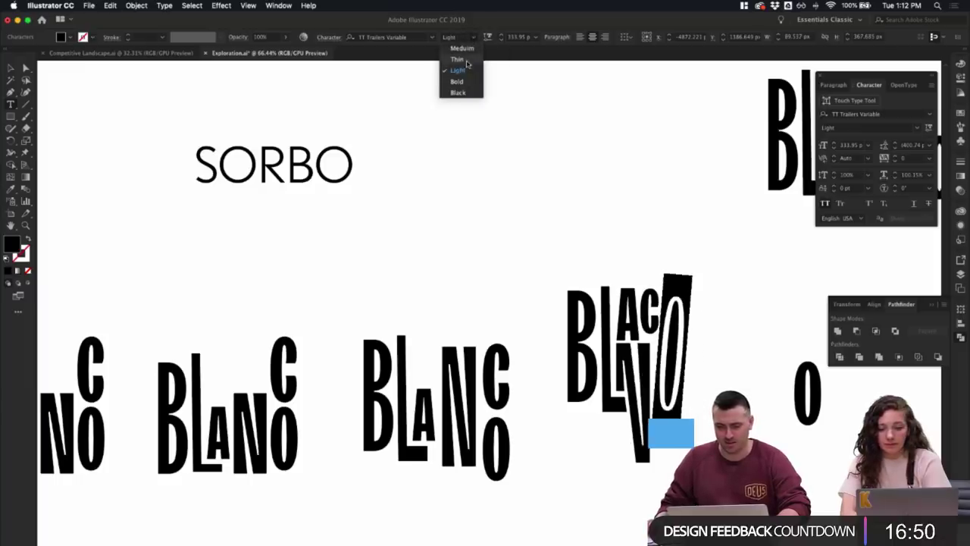
{"action": "left_click", "coordinate": [474, 49]}
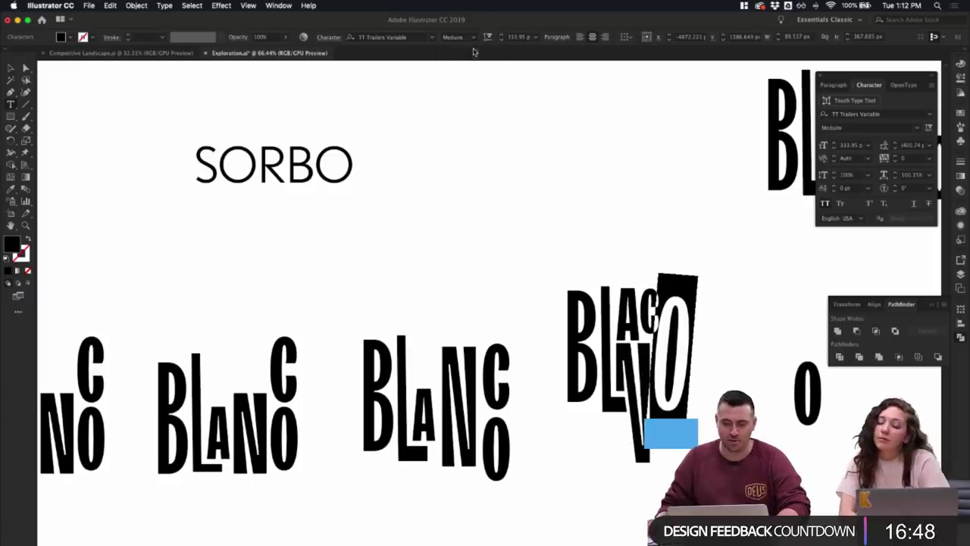
{"action": "key", "text": "Escape"}
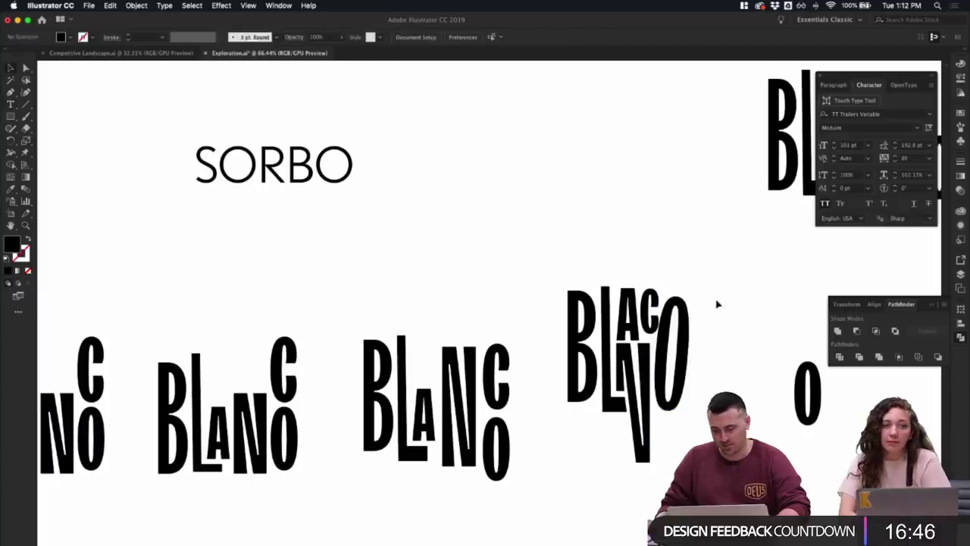
- Move the tilted O down slightly so it starts below the top of the C in the interlocking wordmark
{"action": "left_click_drag", "start_coordinate": [701, 275], "coordinate": [712, 294]}
{"action": "scroll", "coordinate": [712, 294], "scroll_direction": "up", "scroll_amount": 3}
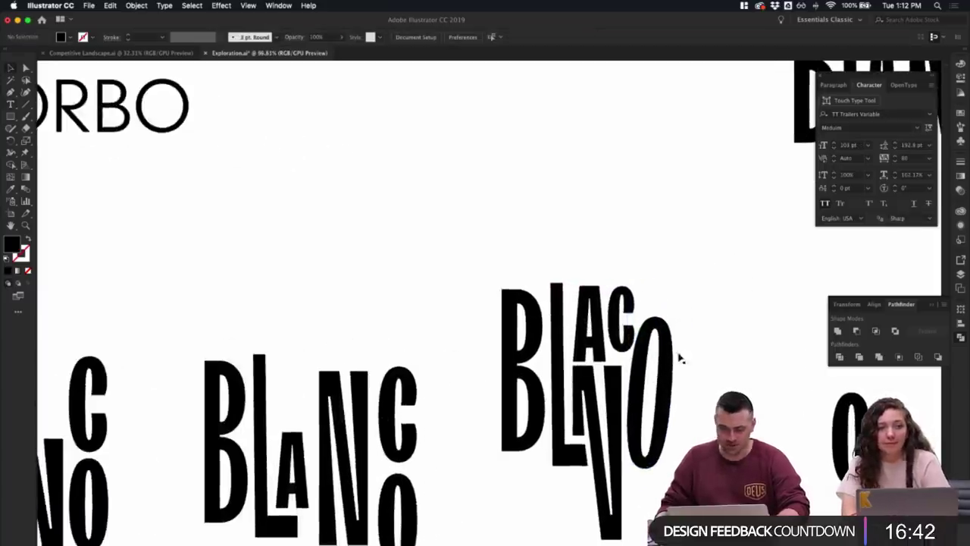
{"action": "left_click_drag", "start_coordinate": [677, 357], "coordinate": [684, 353]}
{"action": "scroll", "coordinate": [711, 356], "scroll_direction": "down", "scroll_amount": 2}
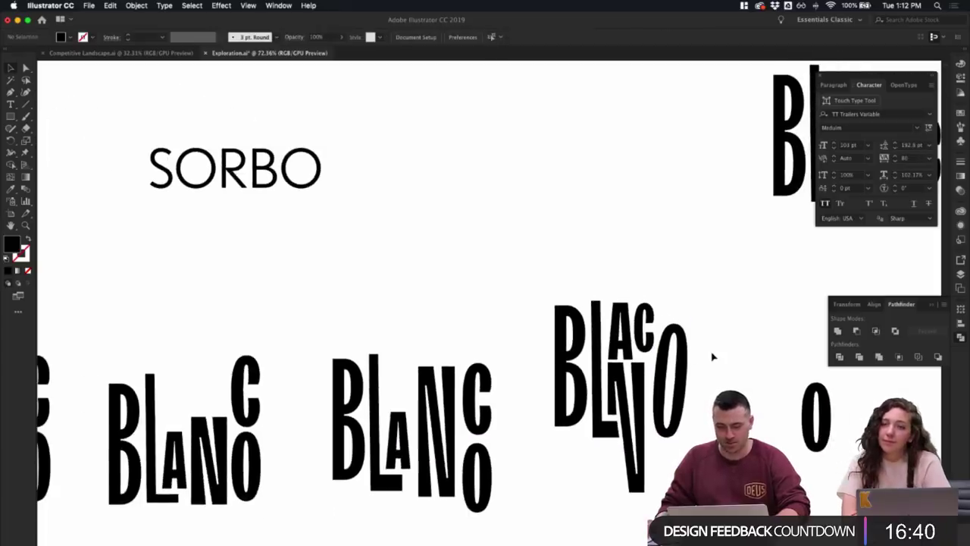
{"action": "left_click_drag", "start_coordinate": [566, 292], "coordinate": [696, 413]}
{"action": "key", "text": "super+z"}
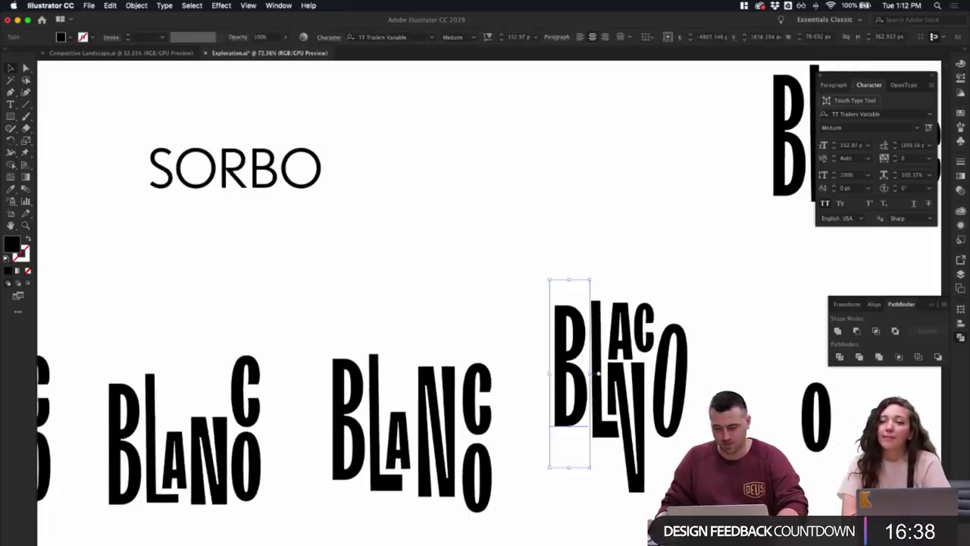
{"action": "key", "text": "super+shift+a"}
{"action": "left_click_drag", "start_coordinate": [519, 245], "coordinate": [701, 403]}
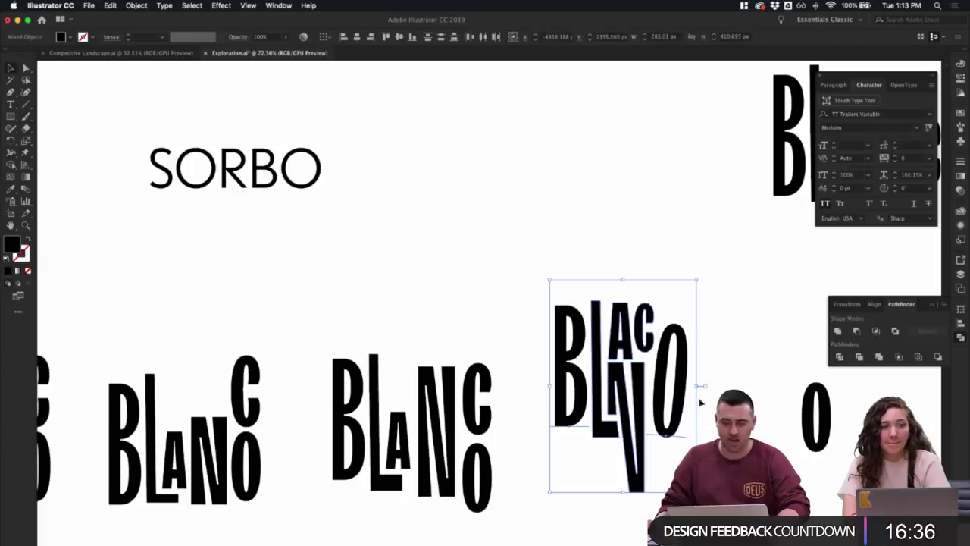
{"action": "left_click", "coordinate": [743, 396]}
- Nudge the tilted O slightly left to tighten its spacing against the C and N
{"action": "scroll", "coordinate": [741, 395], "scroll_direction": "up", "scroll_amount": 3}
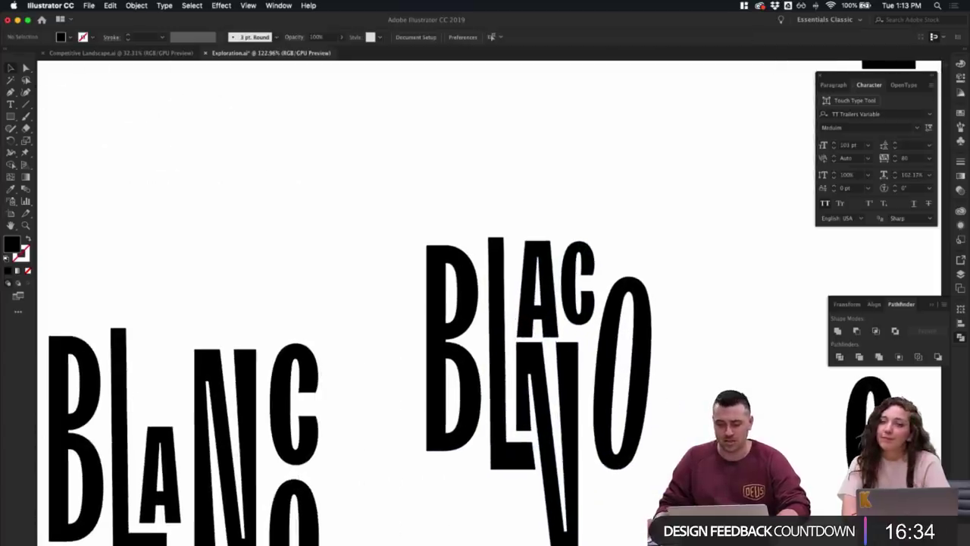
{"action": "left_click", "coordinate": [541, 353]}
{"action": "scroll", "coordinate": [541, 352], "scroll_direction": "down", "scroll_amount": 2}
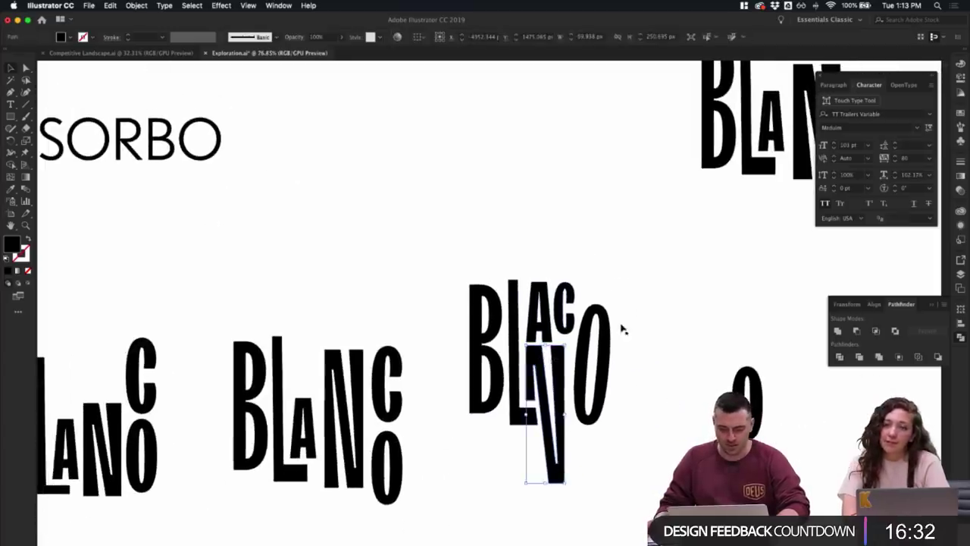
{"action": "left_click", "coordinate": [644, 320]}
{"action": "left_click_drag", "start_coordinate": [605, 356], "coordinate": [602, 356]}
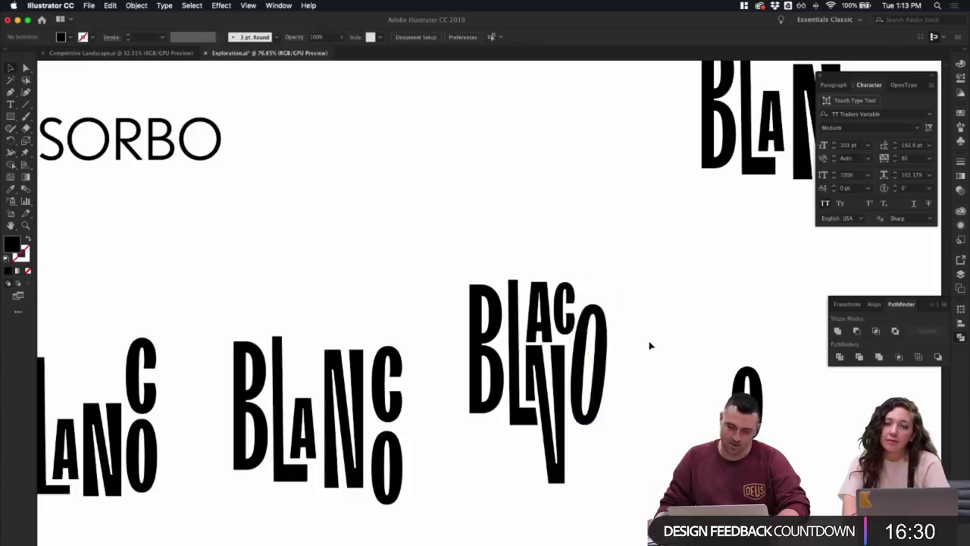
- Move the whole interlocking BLANCO wordmark up between the SORBO name and the larger staggered BLANCO
{"action": "scroll", "coordinate": [649, 341], "scroll_direction": "down", "scroll_amount": 1}
{"action": "left_click_drag", "start_coordinate": [654, 430], "coordinate": [528, 160]}
{"action": "left_click", "coordinate": [695, 279]}
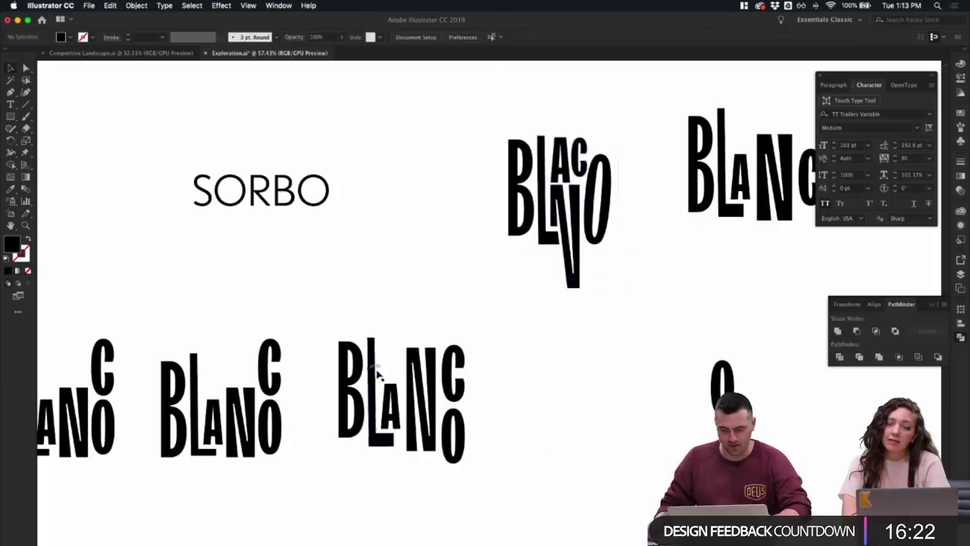
- Move the interlocking BLANCO wordmark back down to line up at the end of the row of staggered variations
{"action": "scroll", "coordinate": [531, 326], "scroll_direction": "left", "scroll_amount": 5}
{"action": "left_click_drag", "start_coordinate": [762, 259], "coordinate": [655, 329]}
{"action": "left_click", "coordinate": [498, 270]}
{"action": "scroll", "coordinate": [318, 411], "scroll_direction": "left", "scroll_amount": 3}
{"action": "scroll", "coordinate": [318, 411], "scroll_direction": "down", "scroll_amount": 3}
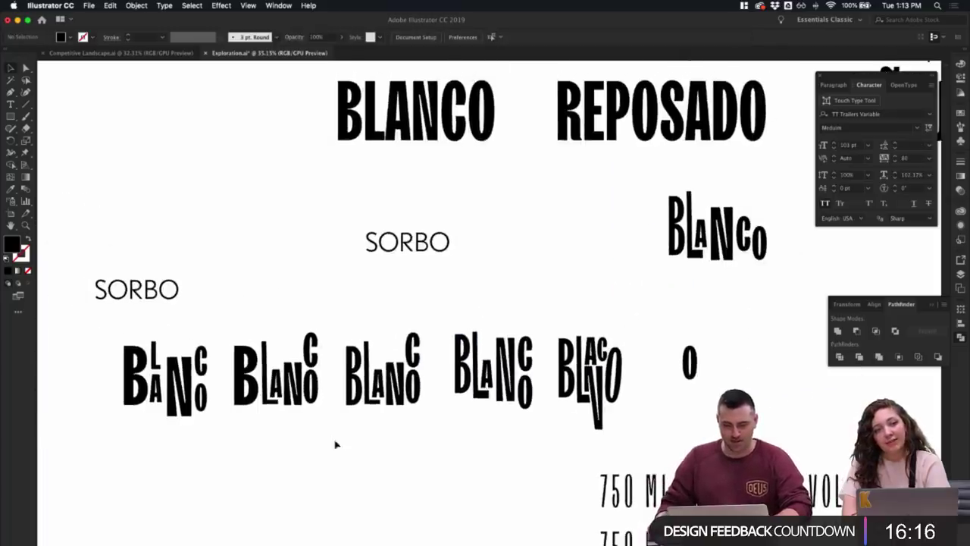
- Delete the third staggered BLANCO variation in the row
{"action": "left_click_drag", "start_coordinate": [317, 416], "coordinate": [339, 426]}
{"action": "left_click", "coordinate": [321, 452]}
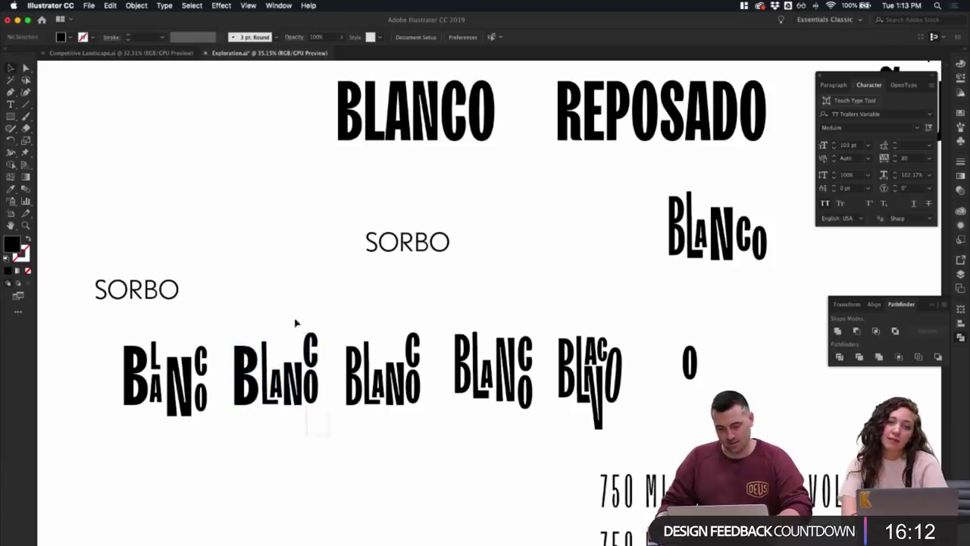
{"action": "left_click", "coordinate": [413, 410]}
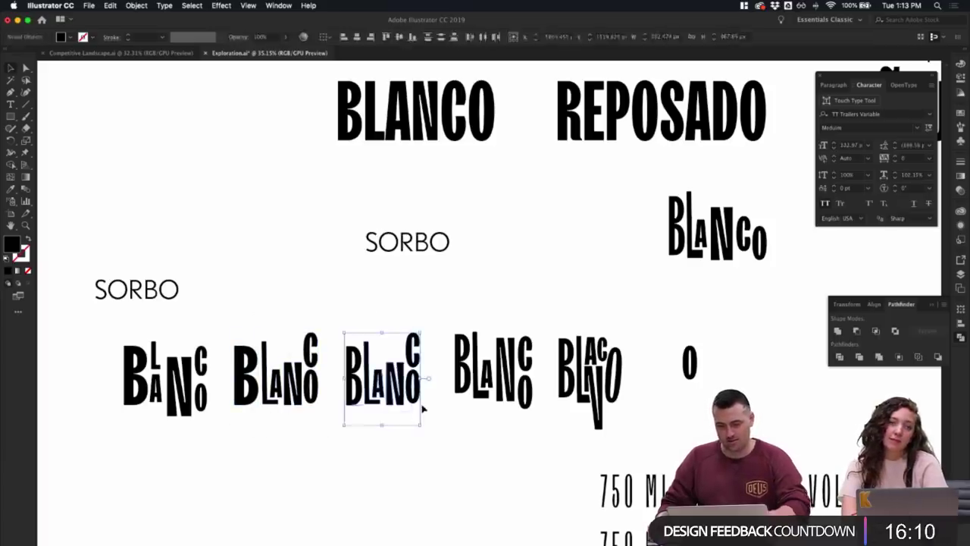
{"action": "key", "text": "BackSpace"}
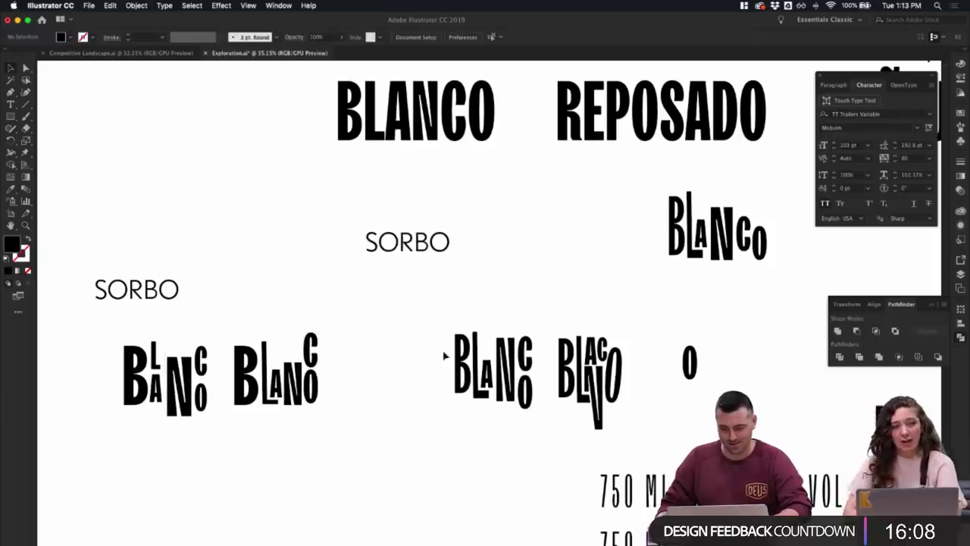
- Try deleting the staggered BLANCO variation next to the interlocking wordmark, and undo the deletion
{"action": "left_click_drag", "start_coordinate": [514, 422], "coordinate": [452, 319]}
{"action": "left_click", "coordinate": [545, 436]}
{"action": "key", "text": "BackSpace"}
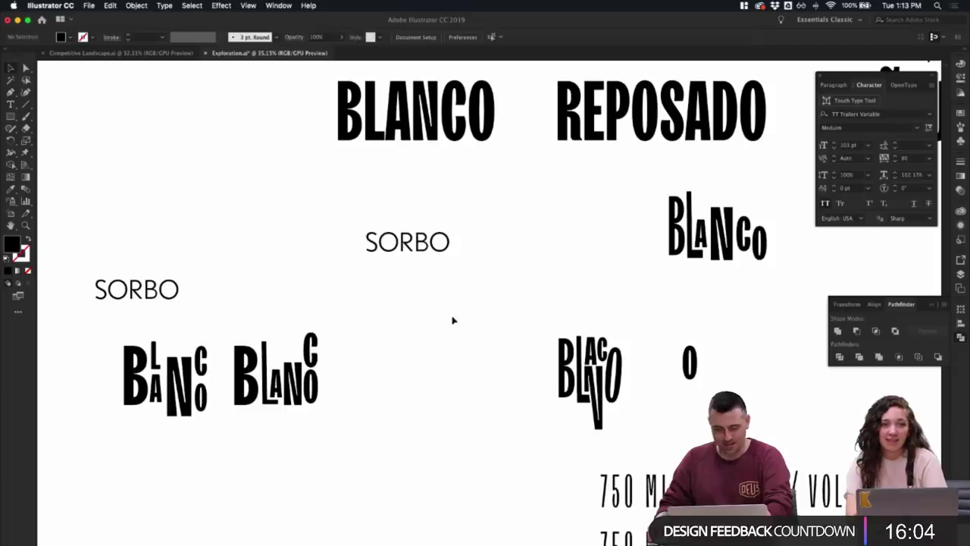
{"action": "key", "text": "ctrl+z"}
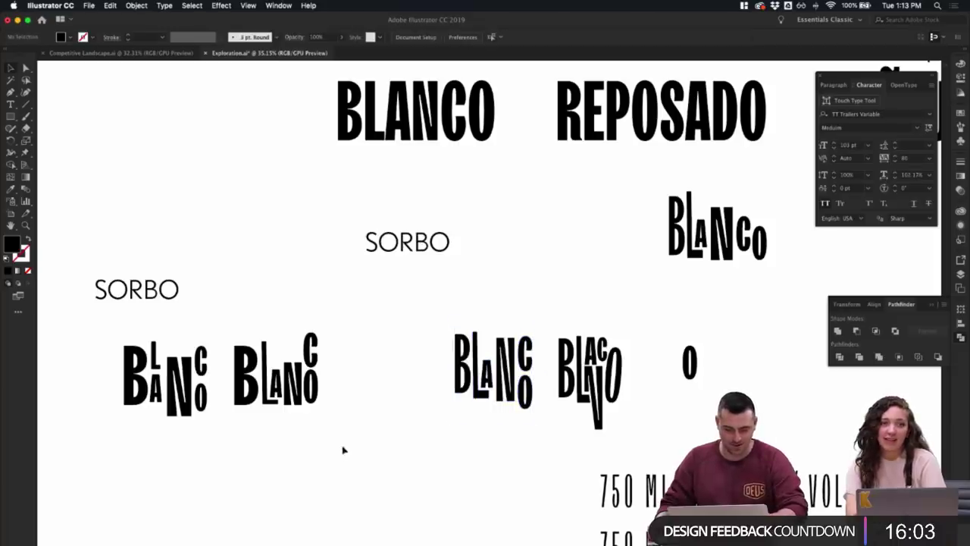
- Delete the second BLANCO variation in the row, the one with the heavy B and raised C
{"action": "left_click", "coordinate": [249, 335]}
{"action": "key", "text": "BackSpace"}
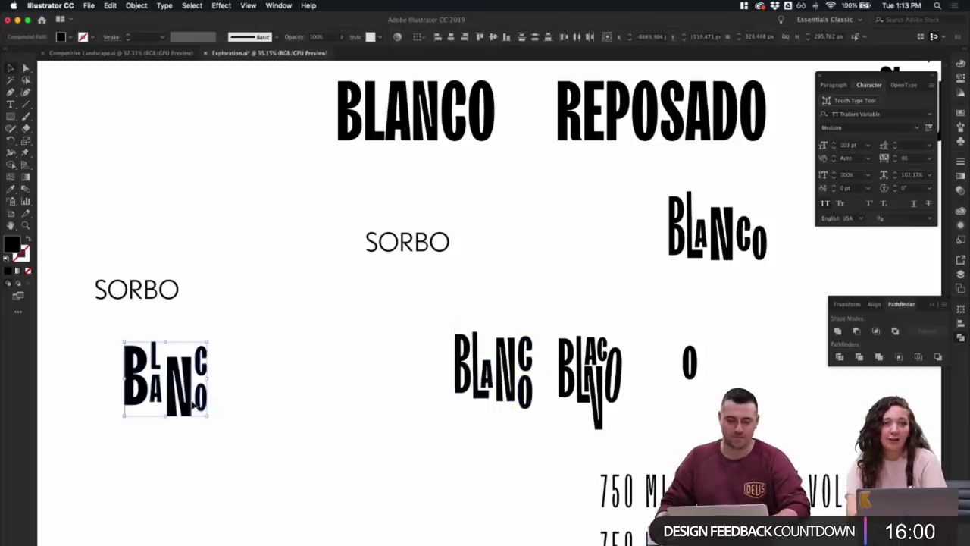
- Move the heavy-B staggered BLANCO variation into the row with the other two wordmarks, leaving a wide gap before the next one
{"action": "left_click_drag", "start_coordinate": [187, 403], "coordinate": [415, 386]}
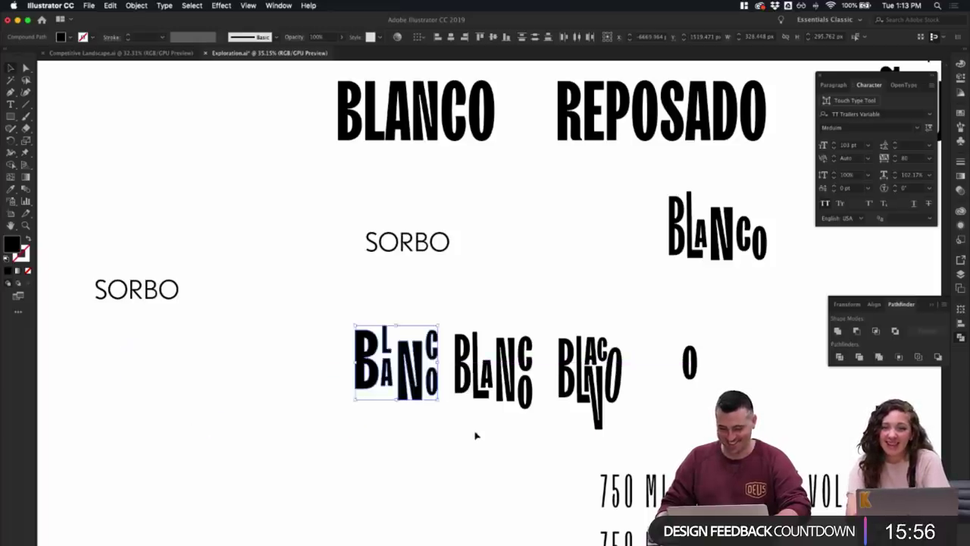
{"action": "left_click", "coordinate": [476, 435]}
{"action": "scroll", "coordinate": [500, 468], "scroll_direction": "up", "scroll_amount": 5}
{"action": "scroll", "coordinate": [599, 424], "scroll_direction": "up", "scroll_amount": 2}
{"action": "scroll", "coordinate": [592, 422], "scroll_direction": "up", "scroll_amount": 1}
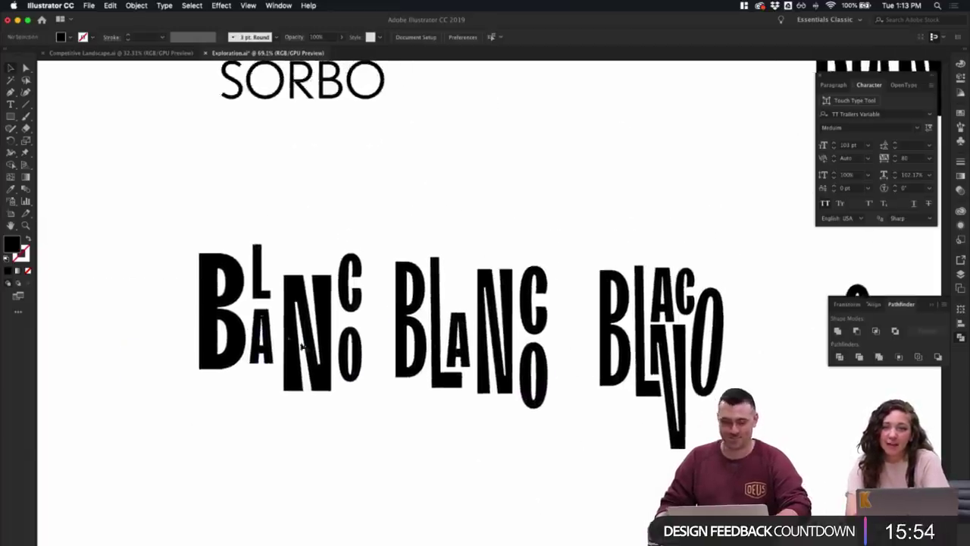
{"action": "left_click_drag", "start_coordinate": [237, 302], "coordinate": [201, 218]}
{"action": "key", "text": "super+z"}
{"action": "left_click_drag", "start_coordinate": [244, 285], "coordinate": [181, 280]}
{"action": "left_click", "coordinate": [299, 205]}
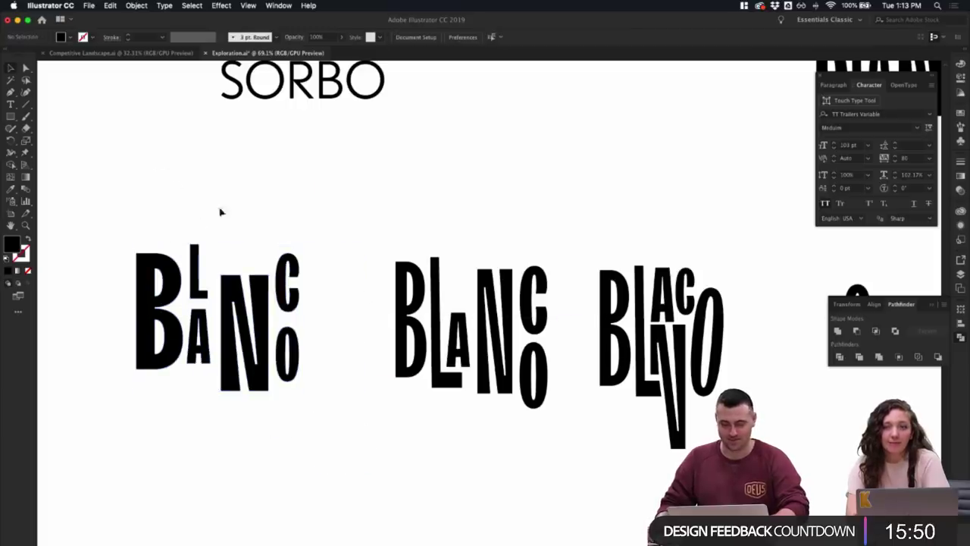
- Add a text label reading 1 above the first BLANCO variation
{"action": "key", "text": "t"}
{"action": "left_click", "coordinate": [197, 156]}
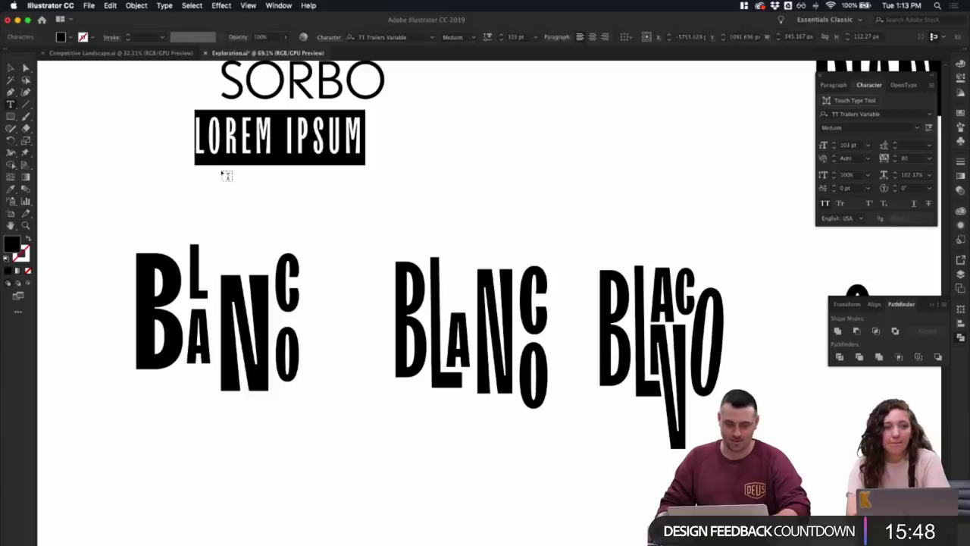
{"action": "type", "text": "1"}
{"action": "key", "text": "Escape"}
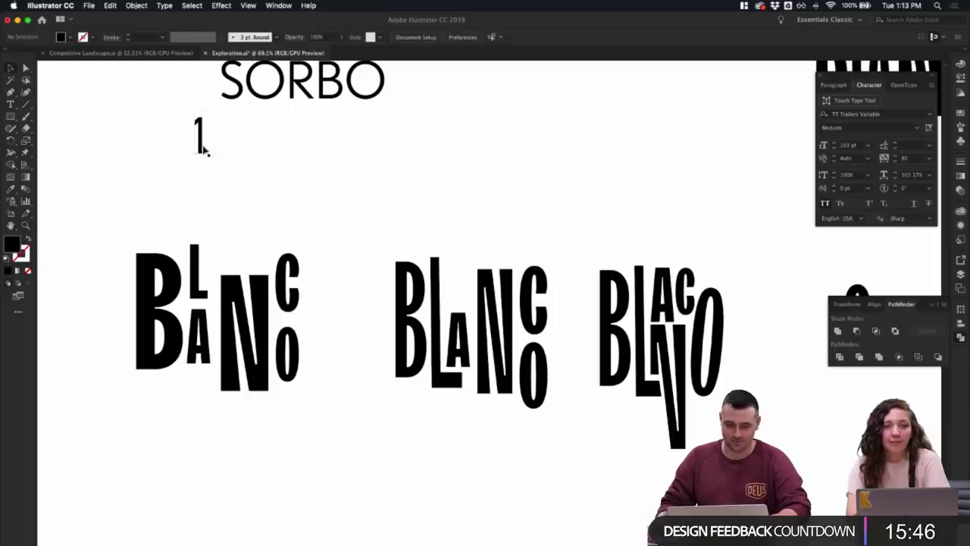
- Duplicate the number label above the second and third BLANCO wordmarks, changing the copies to 2 and 3
{"action": "left_click_drag", "start_coordinate": [202, 136], "coordinate": [480, 220]}
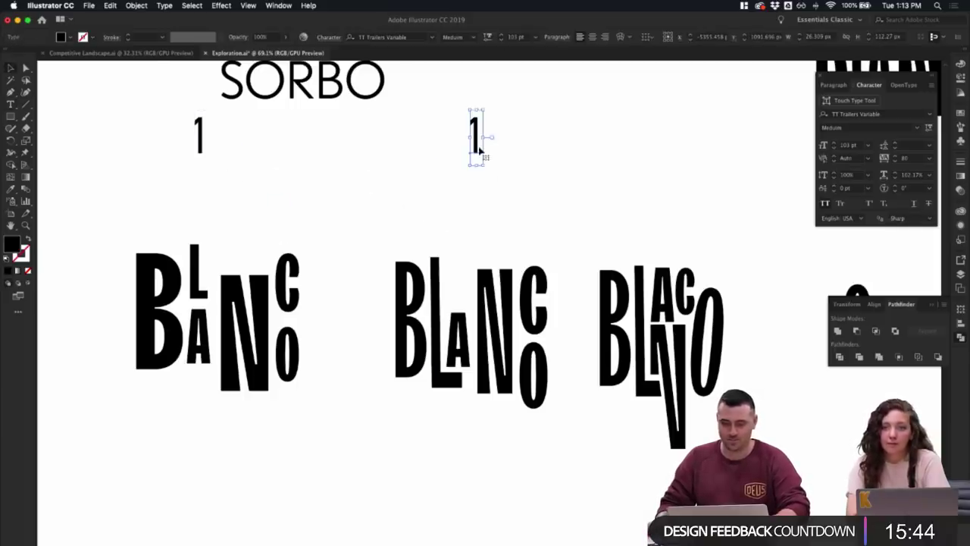
{"action": "double_click", "coordinate": [477, 149]}
{"action": "type", "text": "2"}
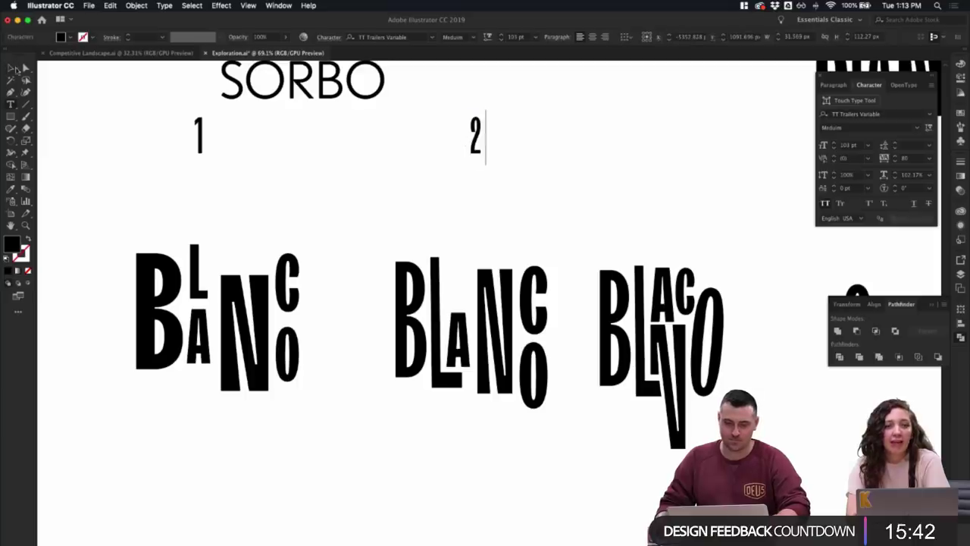
{"action": "key", "text": "Escape"}
{"action": "left_click_drag", "start_coordinate": [477, 152], "coordinate": [656, 168]}
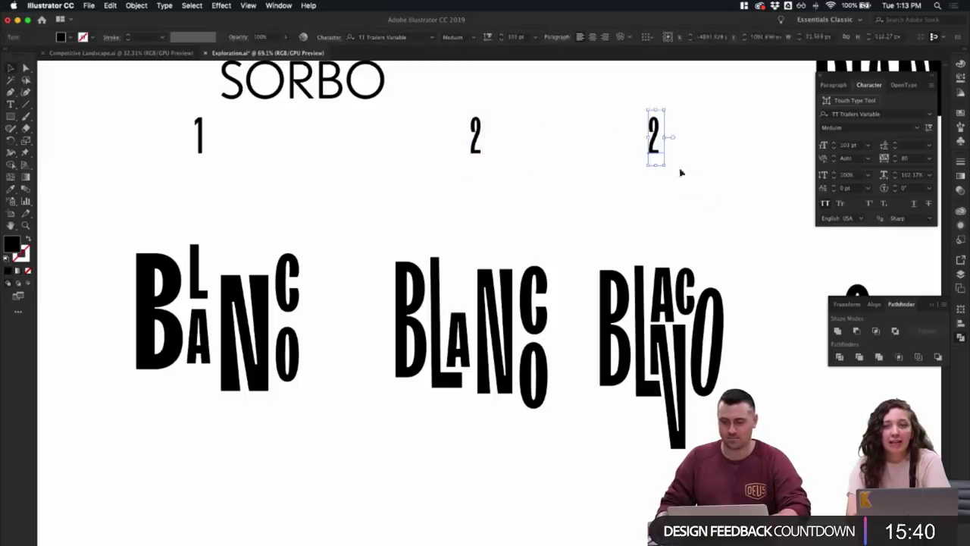
{"action": "double_click", "coordinate": [656, 144]}
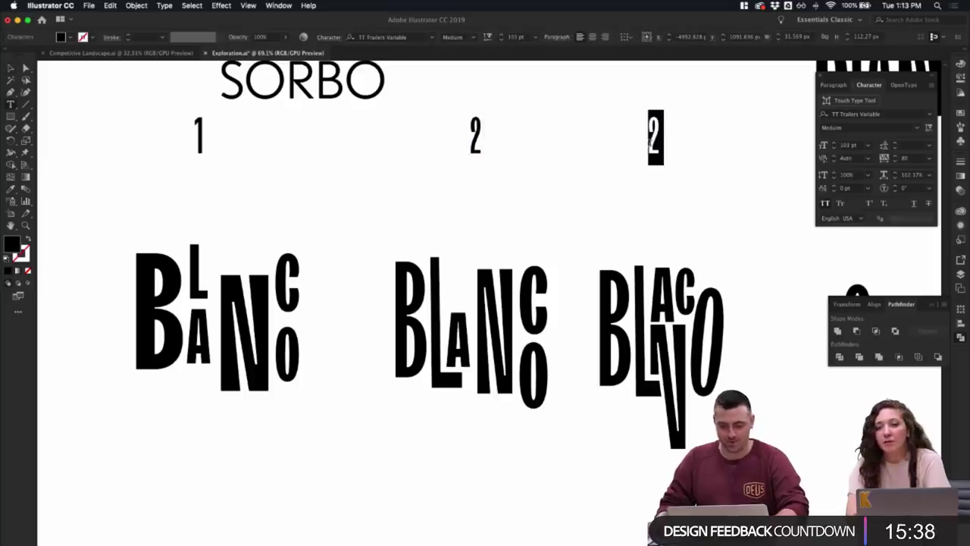
{"action": "type", "text": "3"}
{"action": "key", "text": "Escape"}
{"action": "left_click", "coordinate": [563, 197]}
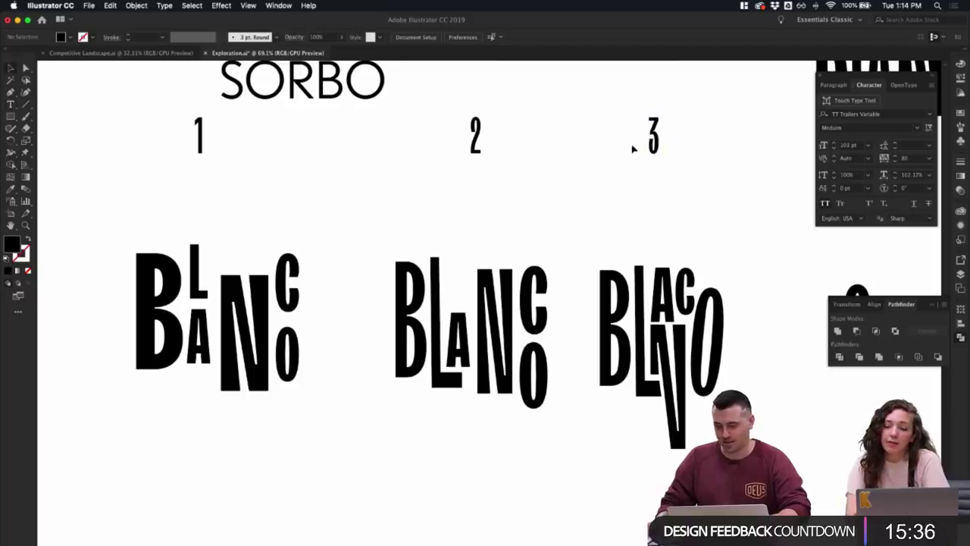
- Move the three number labels together down closer to the BLANCO wordmarks
{"action": "left_click", "coordinate": [655, 146]}
{"action": "left_click", "coordinate": [473, 138], "text": "shift"}
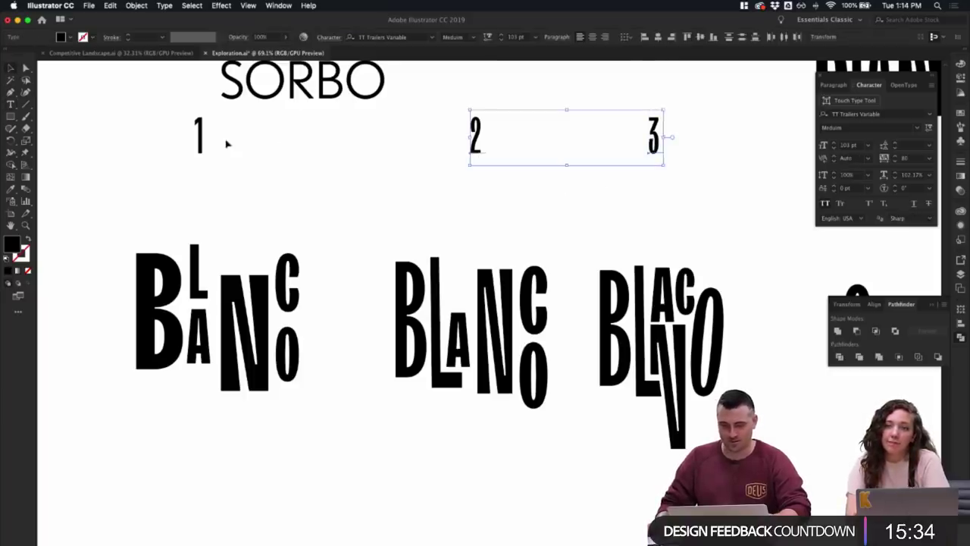
{"action": "left_click", "coordinate": [201, 143], "text": "shift"}
{"action": "left_click_drag", "start_coordinate": [485, 159], "coordinate": [483, 192]}
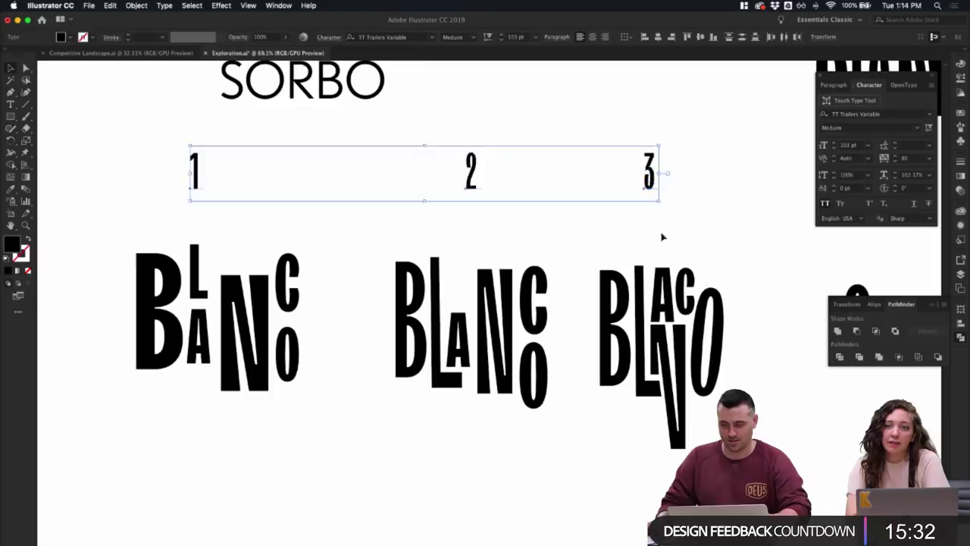
{"action": "left_click", "coordinate": [660, 234]}
- Try placing a copy of the interlocking BLANCO wordmark over the loose O beside it, and undo the copy
{"action": "scroll", "coordinate": [682, 233], "scroll_direction": "down", "scroll_amount": 2}
{"action": "scroll", "coordinate": [682, 234], "scroll_direction": "right", "scroll_amount": 2}
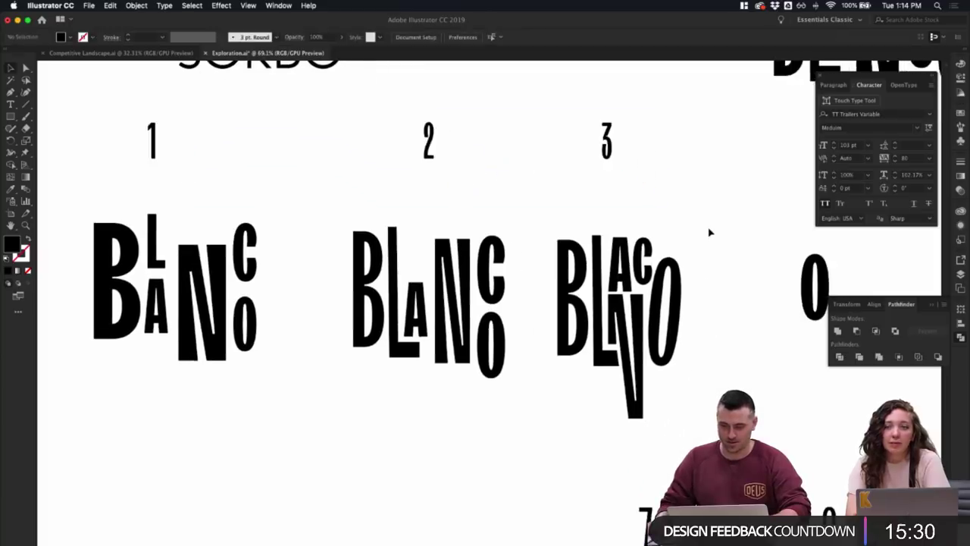
{"action": "scroll", "coordinate": [723, 276], "scroll_direction": "down", "scroll_amount": 2}
{"action": "scroll", "coordinate": [723, 276], "scroll_direction": "right", "scroll_amount": 2}
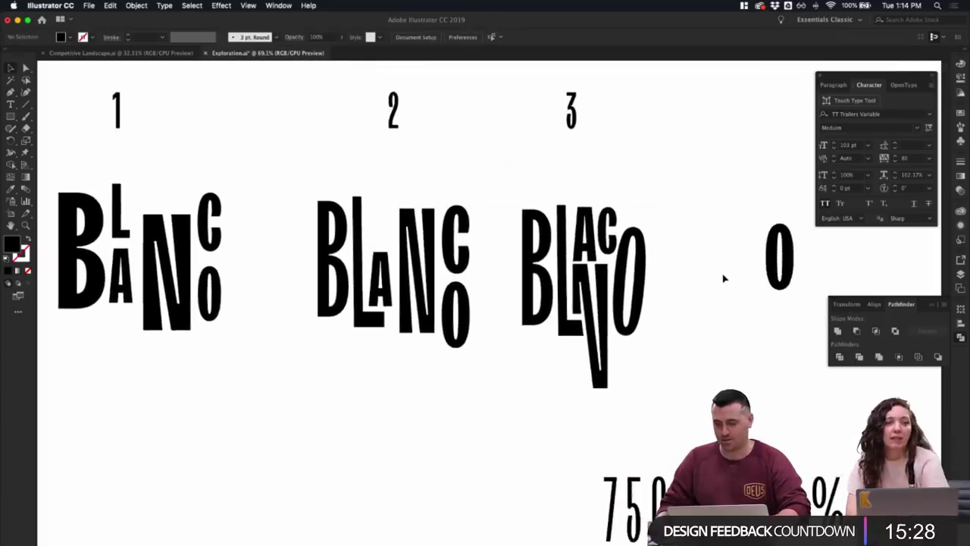
{"action": "left_click", "coordinate": [643, 226]}
{"action": "left_click", "coordinate": [679, 266]}
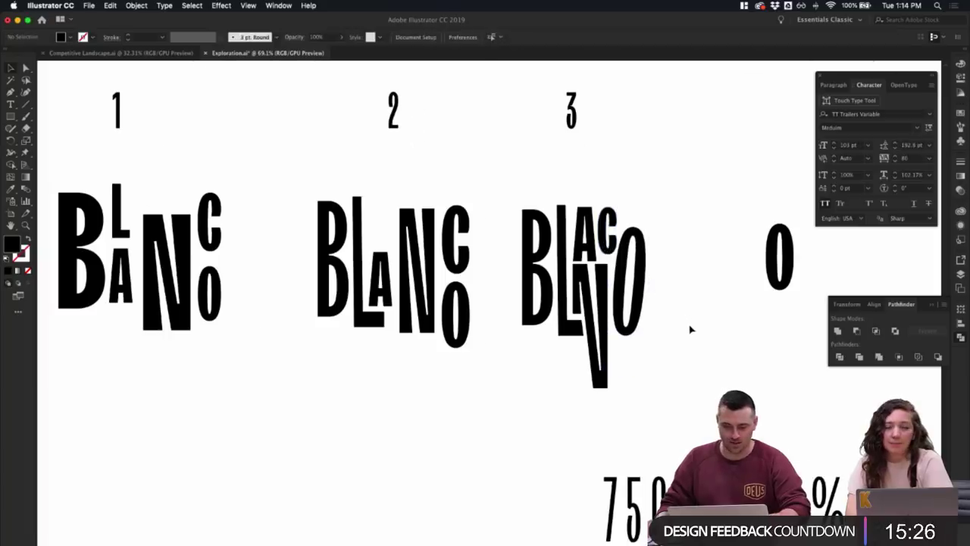
{"action": "scroll", "coordinate": [690, 325], "scroll_direction": "down", "scroll_amount": 2}
{"action": "left_click_drag", "start_coordinate": [538, 244], "coordinate": [704, 255]}
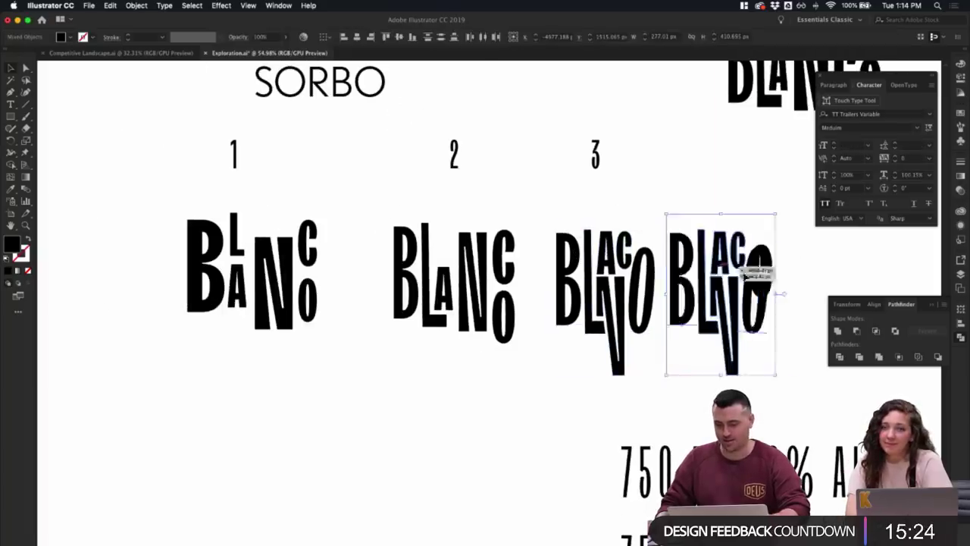
{"action": "key", "text": "super+z"}
- Delete the loose O beside the interlocking BLANCO wordmark
{"action": "left_click", "coordinate": [761, 271]}
{"action": "scroll", "coordinate": [714, 324], "scroll_direction": "up", "scroll_amount": 2}
{"action": "scroll", "coordinate": [714, 325], "scroll_direction": "right", "scroll_amount": 4}
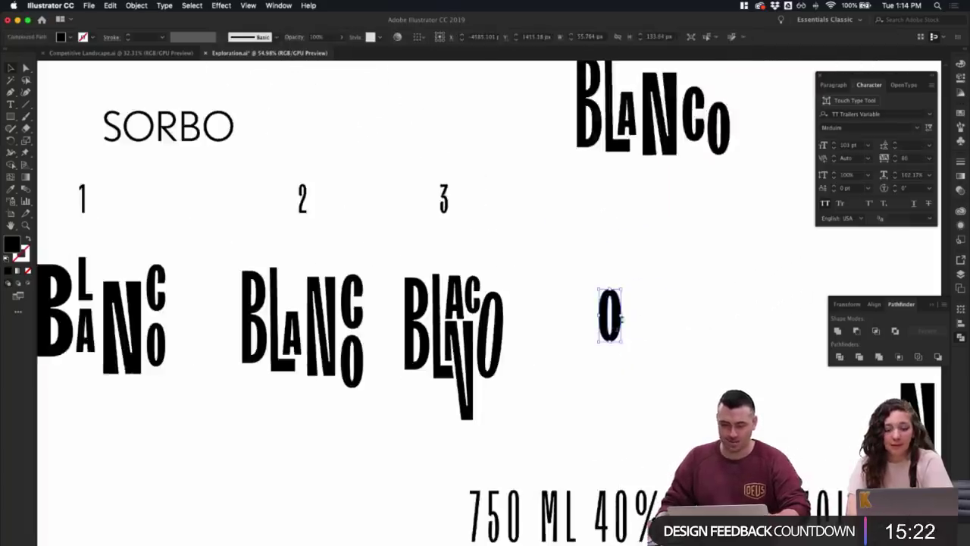
{"action": "left_click_drag", "start_coordinate": [610, 315], "coordinate": [723, 243]}
{"action": "key", "text": "Delete"}
{"action": "scroll", "coordinate": [614, 301], "scroll_direction": "down", "scroll_amount": 1}
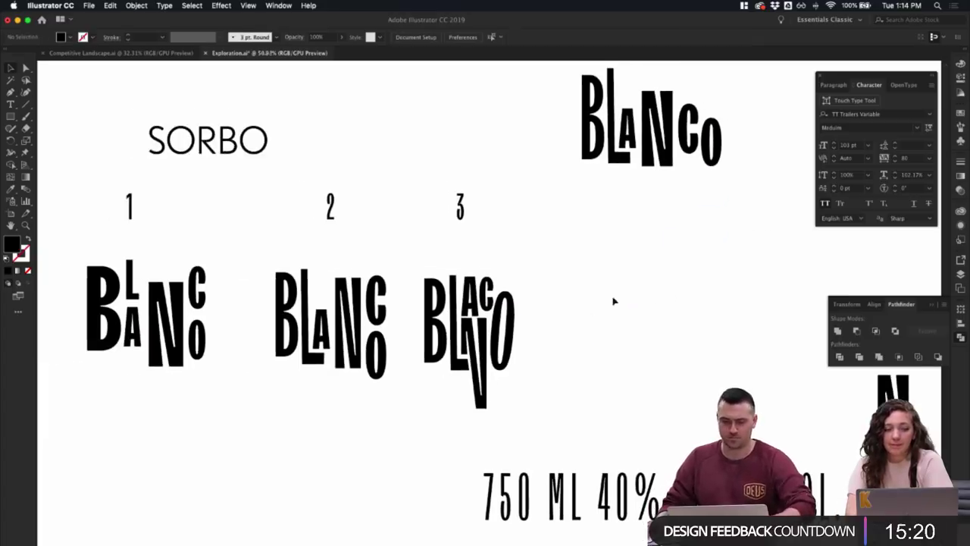
- Duplicate the interlocking BLANCO wordmark beside option 3 and delete the tilted O from the copy
{"action": "left_click_drag", "start_coordinate": [441, 298], "coordinate": [576, 301]}
{"action": "scroll", "coordinate": [691, 277], "scroll_direction": "up", "scroll_amount": 5}
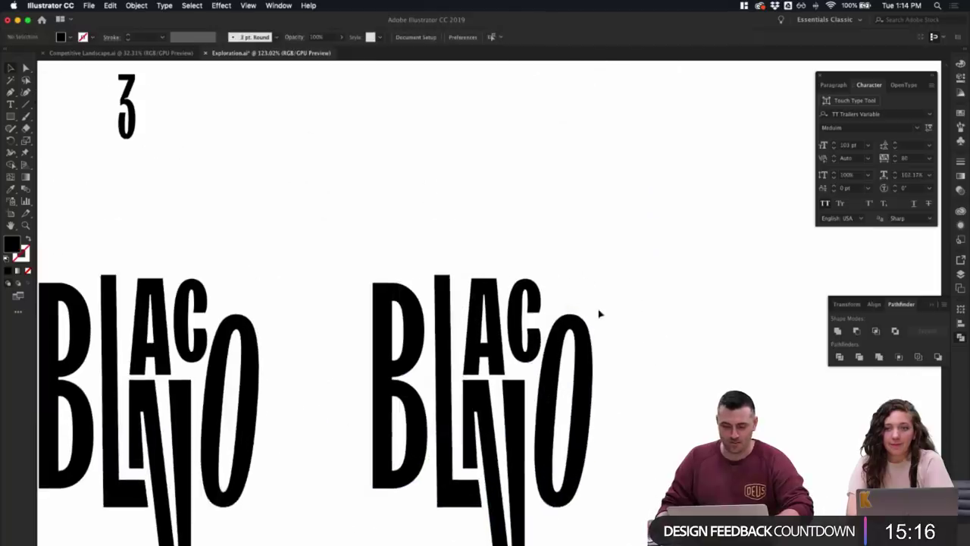
{"action": "left_click", "coordinate": [588, 325]}
{"action": "key", "text": "Delete"}
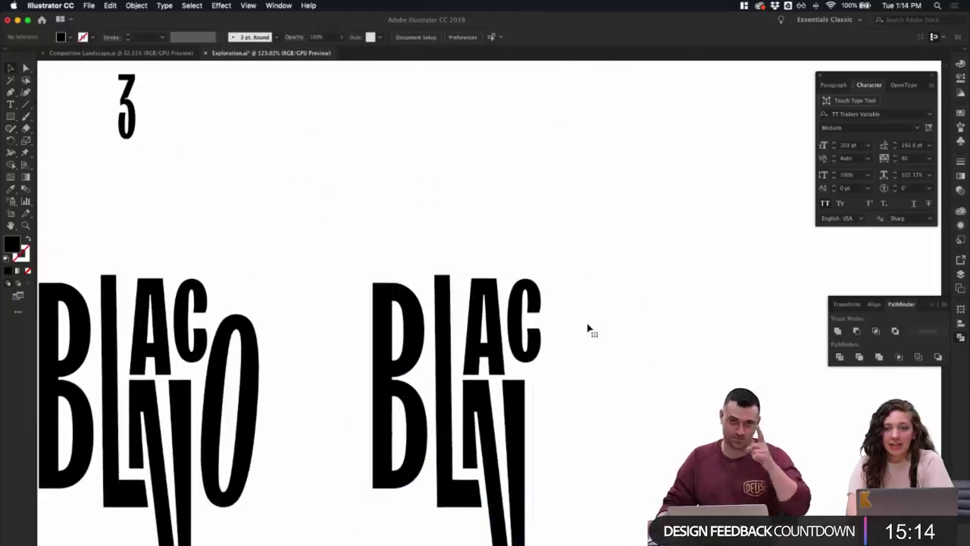
{"action": "scroll", "coordinate": [592, 326], "scroll_direction": "down", "scroll_amount": 2}
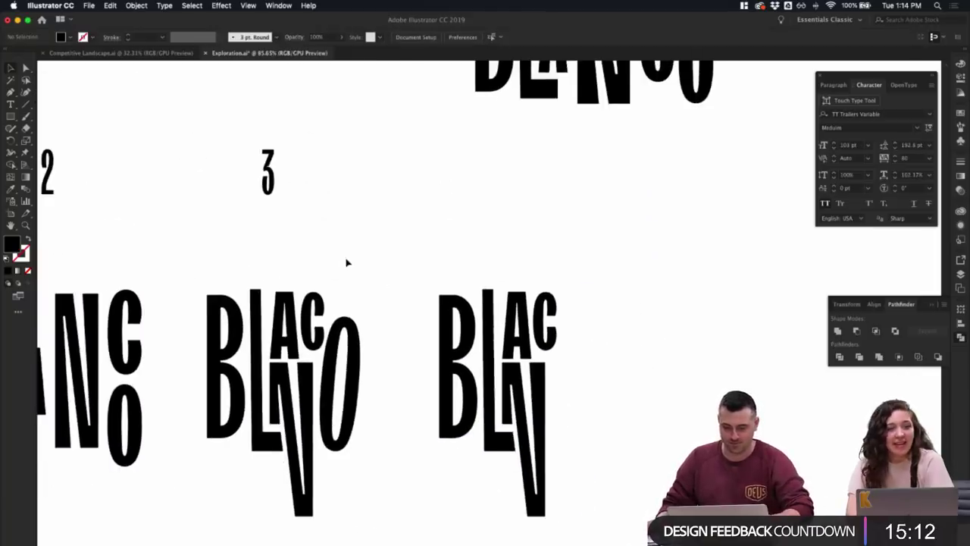
- Move the C of the duplicated wordmark away from the A, clear of the other letters
{"action": "left_click_drag", "start_coordinate": [545, 318], "coordinate": [598, 320]}
{"action": "left_click", "coordinate": [540, 375]}
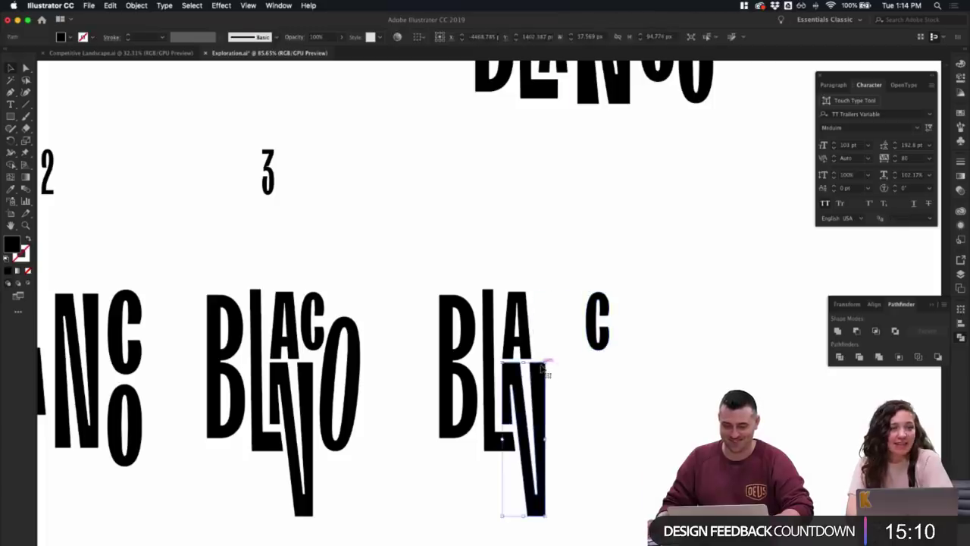
{"action": "left_click", "coordinate": [552, 378]}
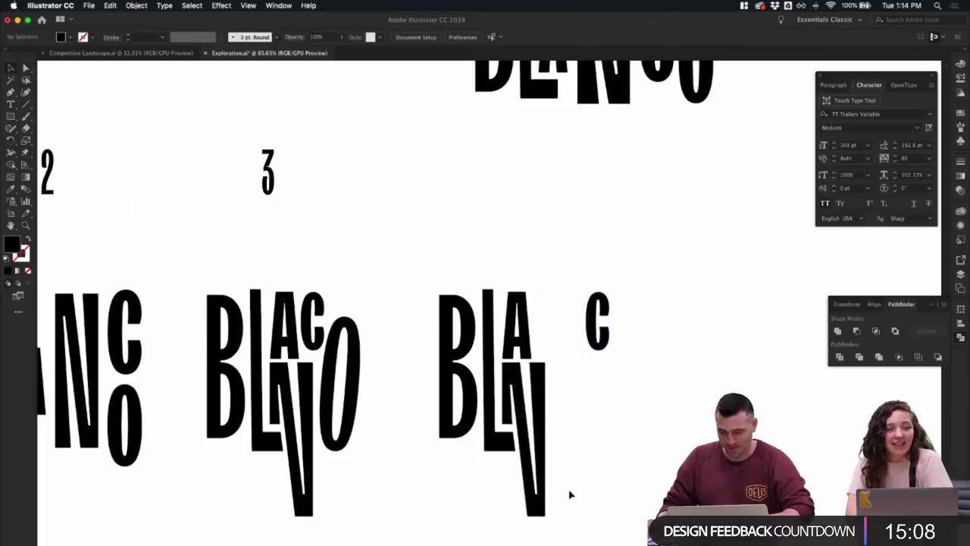
- Try dragging anchor points on the right stem of the copy's N outward, and undo the change
{"action": "scroll", "coordinate": [569, 493], "scroll_direction": "down", "scroll_amount": 1}
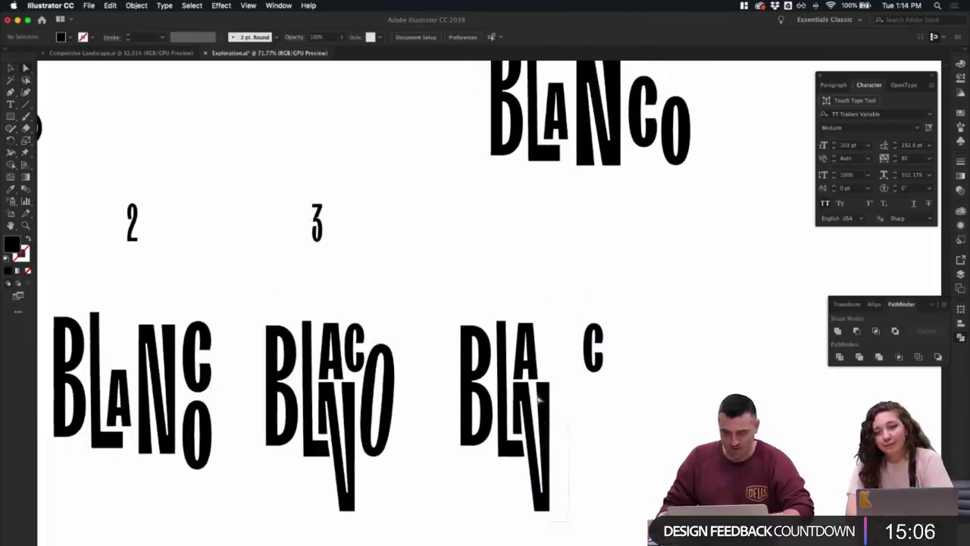
{"action": "left_click", "coordinate": [540, 394]}
{"action": "scroll", "coordinate": [541, 393], "scroll_direction": "up", "scroll_amount": 3}
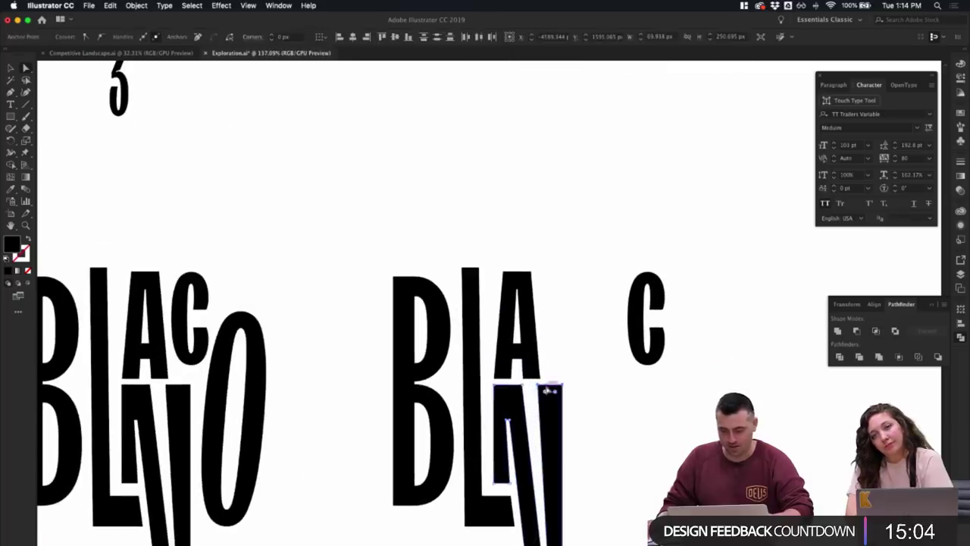
{"action": "left_click", "coordinate": [563, 392]}
{"action": "scroll", "coordinate": [573, 391], "scroll_direction": "down", "scroll_amount": 4}
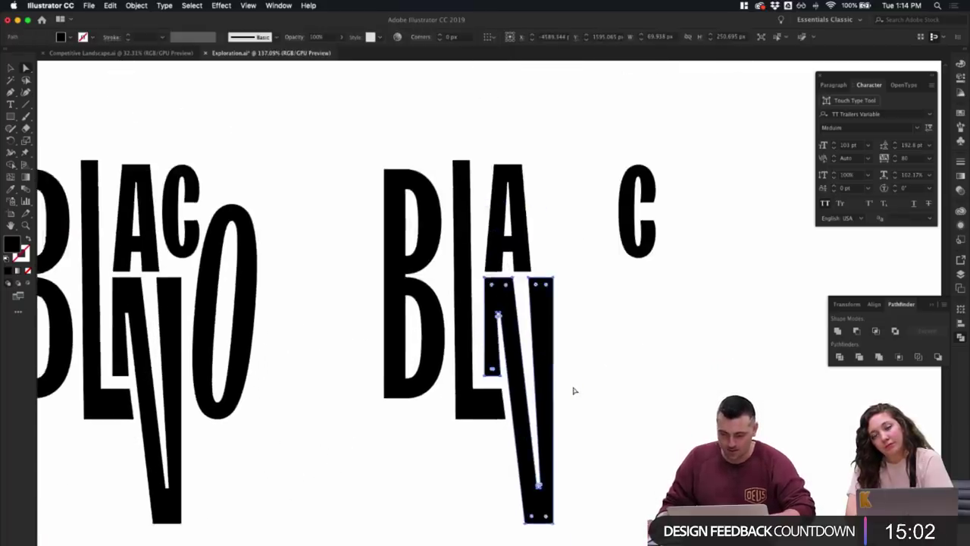
{"action": "left_click", "coordinate": [546, 505]}
{"action": "scroll", "coordinate": [549, 508], "scroll_direction": "up", "scroll_amount": 3}
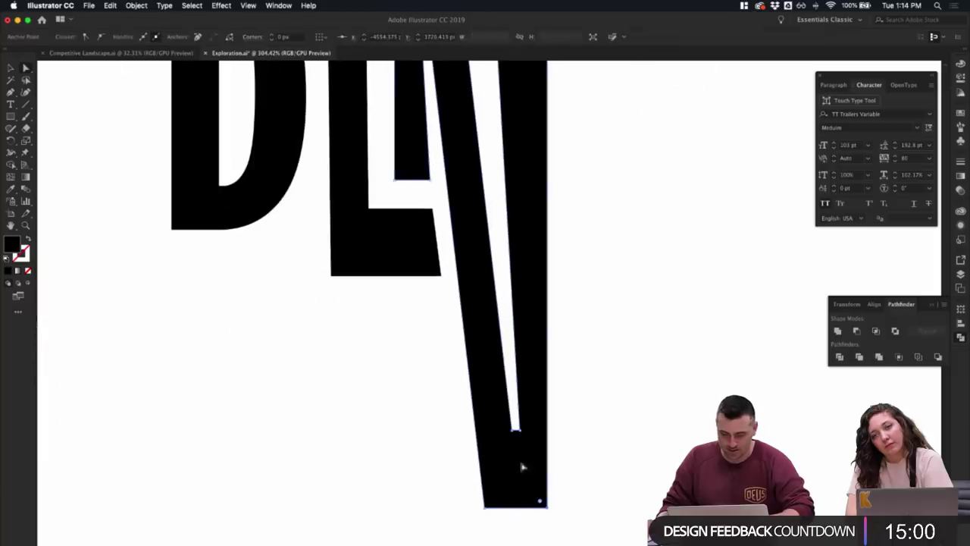
{"action": "left_click", "coordinate": [522, 434]}
{"action": "scroll", "coordinate": [558, 406], "scroll_direction": "down", "scroll_amount": 3}
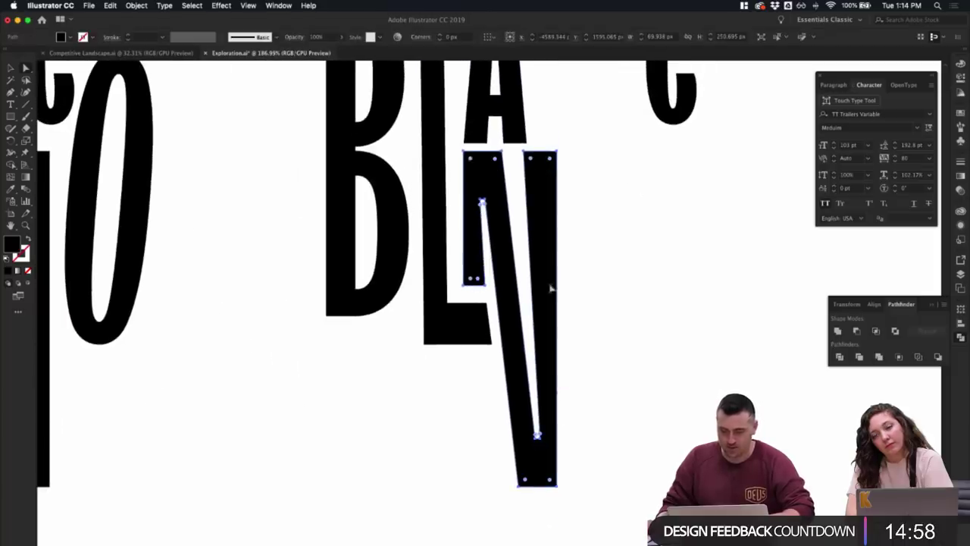
{"action": "left_click", "coordinate": [557, 483]}
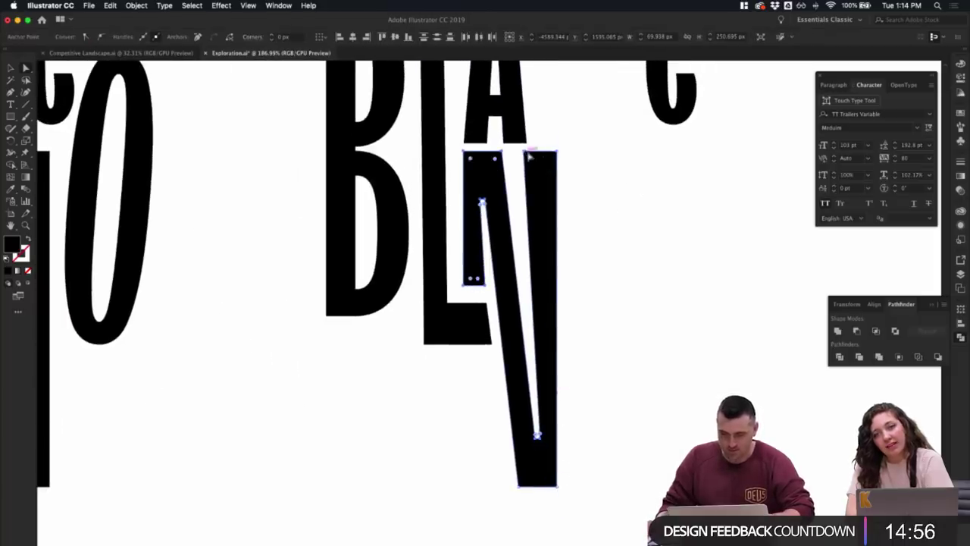
{"action": "left_click_drag", "start_coordinate": [555, 154], "coordinate": [571, 155]}
{"action": "key", "text": "super+z"}
- Try widening the copy's N to about 84 px by moving the anchor points of its right stem outward
{"action": "left_click_drag", "start_coordinate": [606, 506], "coordinate": [522, 150]}
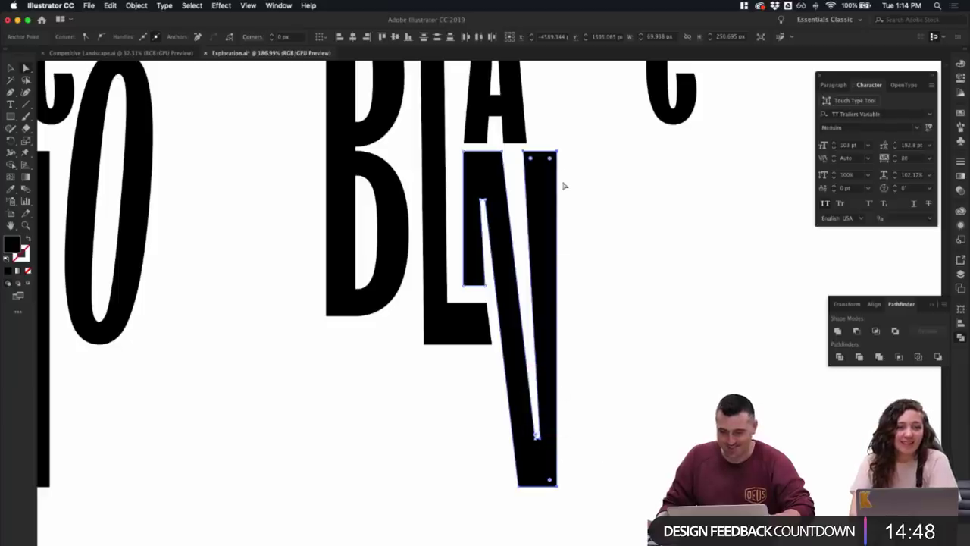
{"action": "left_click_drag", "start_coordinate": [559, 175], "coordinate": [573, 177]}
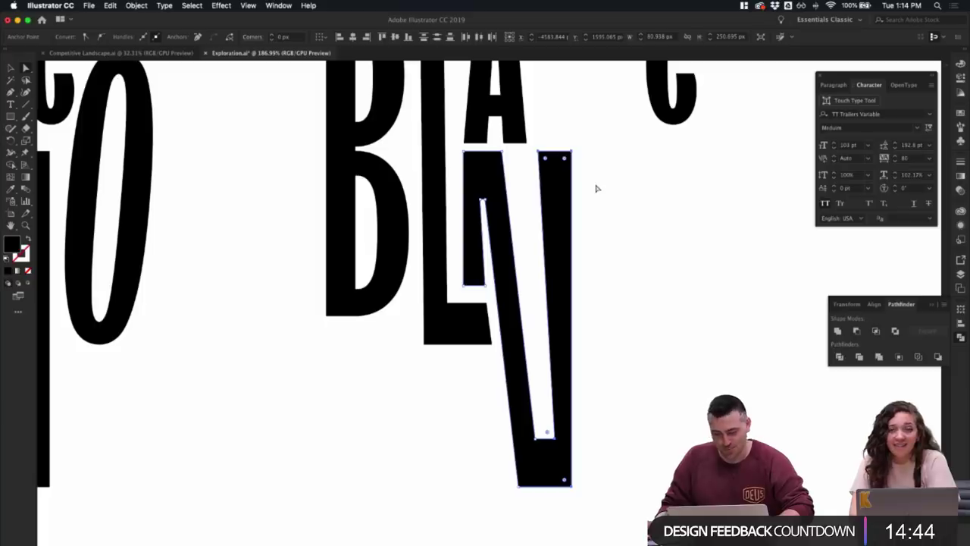
{"action": "scroll", "coordinate": [596, 187], "scroll_direction": "down", "scroll_amount": 2}
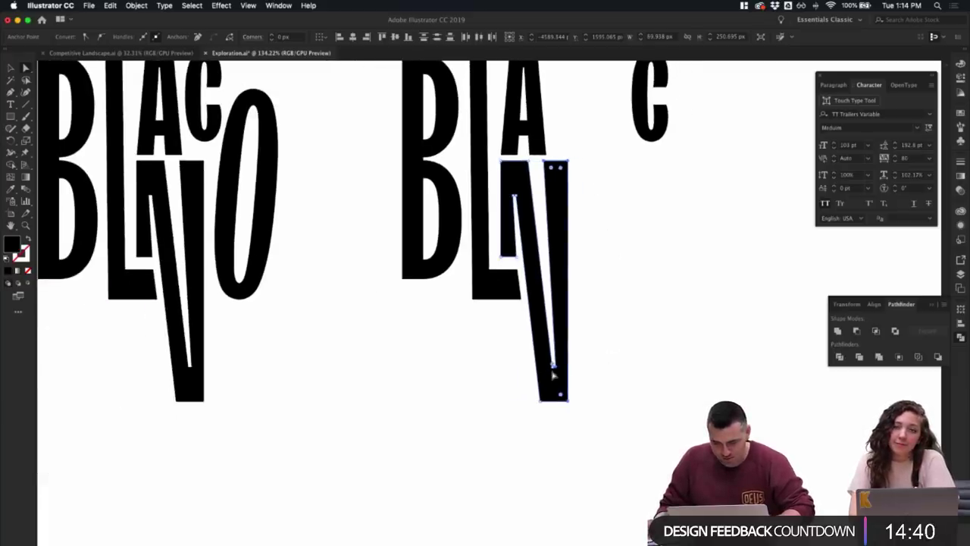
- Try shifting the copy's whole N away from the L, and undo the move
{"action": "left_click", "coordinate": [561, 331]}
{"action": "left_click_drag", "start_coordinate": [560, 331], "coordinate": [569, 328]}
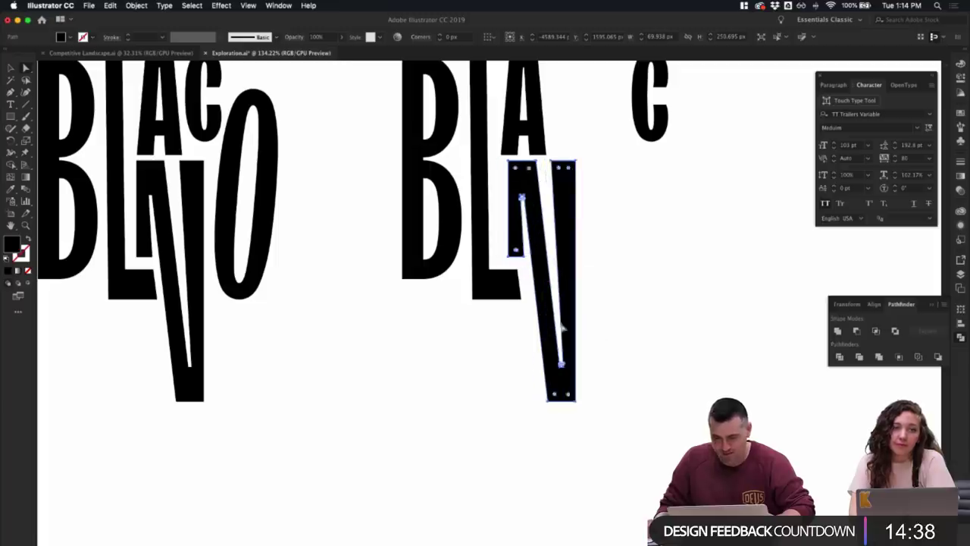
{"action": "key", "text": "super+z"}
{"action": "scroll", "coordinate": [562, 367], "scroll_direction": "up", "scroll_amount": 4}
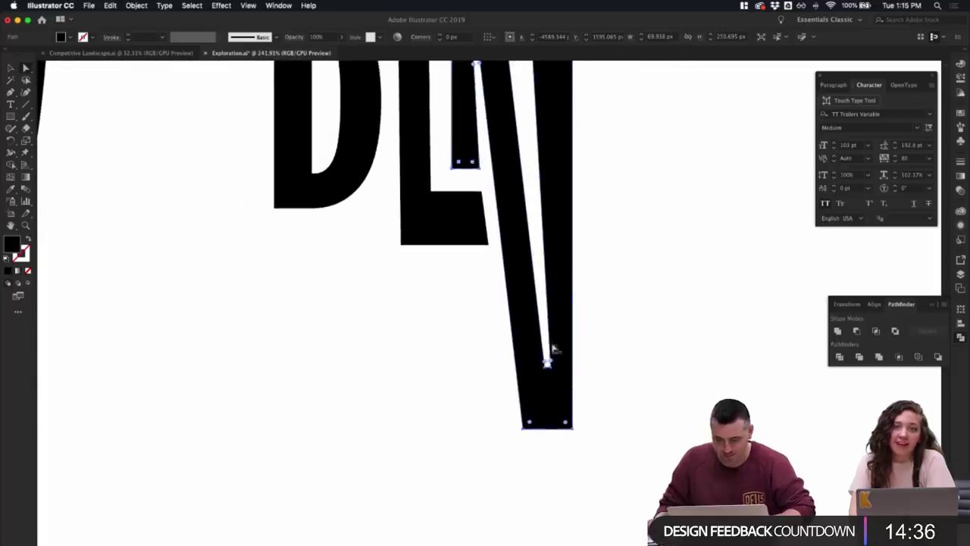
{"action": "scroll", "coordinate": [566, 269], "scroll_direction": "down", "scroll_amount": 1}
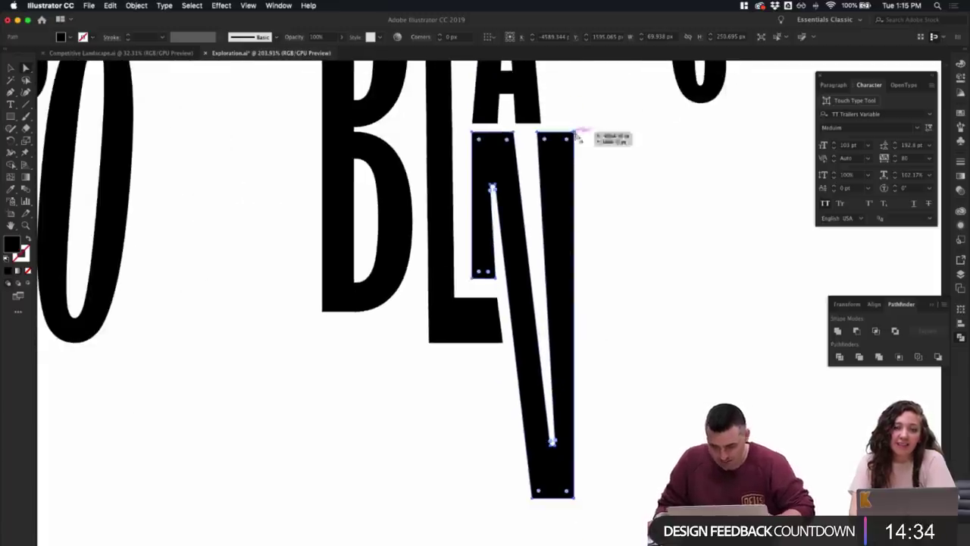
- Try moving the outer edge of the right stem of the copy's N outward, and undo each move
{"action": "left_click_drag", "start_coordinate": [573, 133], "coordinate": [593, 133]}
{"action": "key", "text": "super+z"}
{"action": "key", "text": "a"}
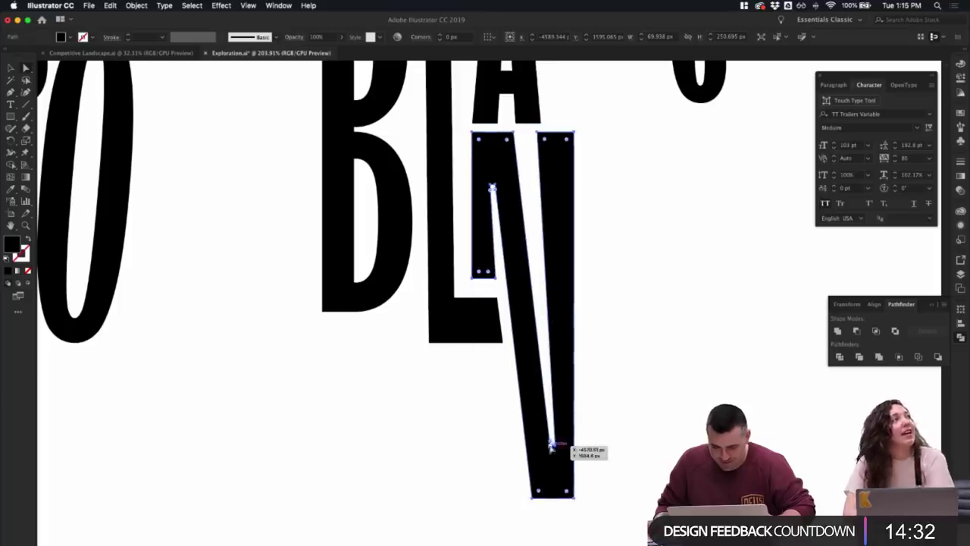
{"action": "left_click", "coordinate": [553, 445]}
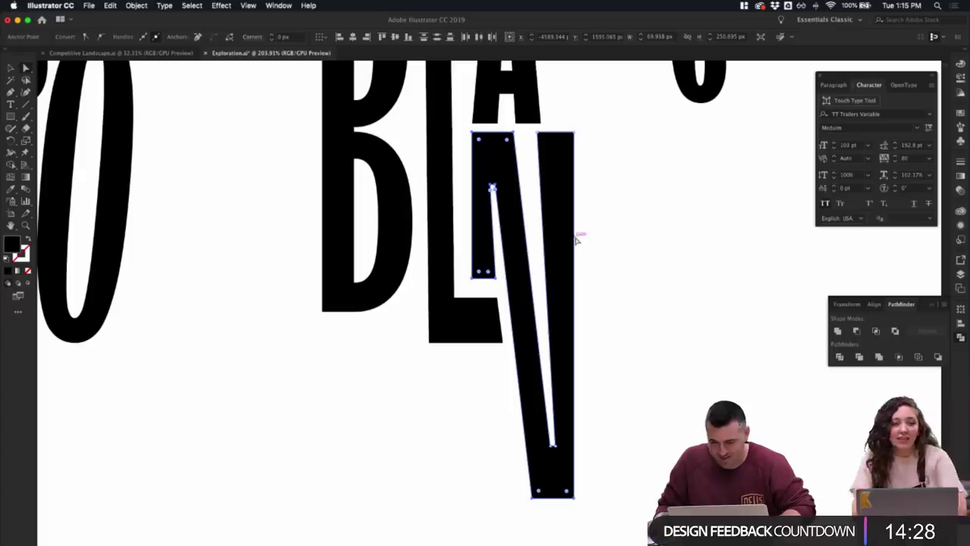
{"action": "left_click_drag", "start_coordinate": [575, 239], "coordinate": [592, 243]}
{"action": "key", "text": "super+z"}
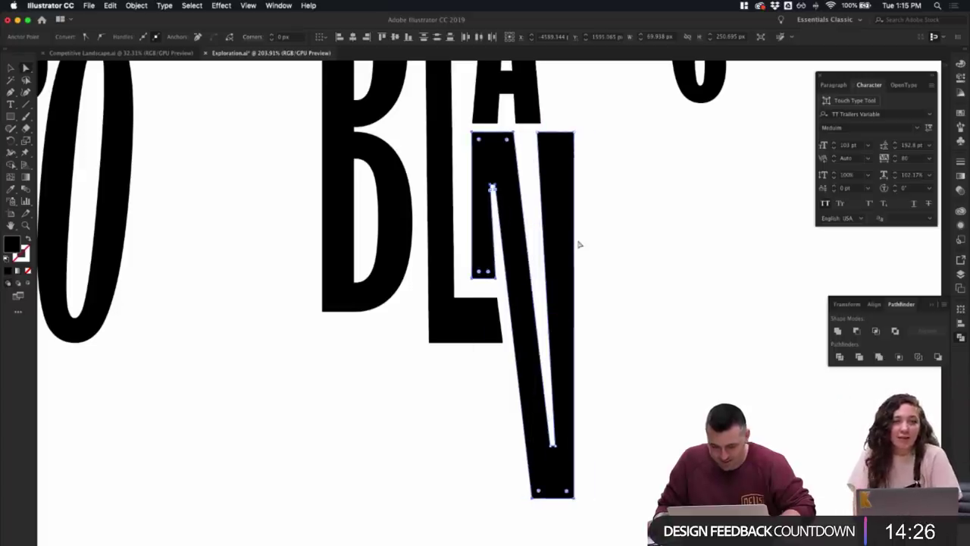
- Try shifting a selection of the N's stem and notch anchor points away from the L, and undo the change
{"action": "scroll", "coordinate": [579, 244], "scroll_direction": "up", "scroll_amount": 2, "text": "alt"}
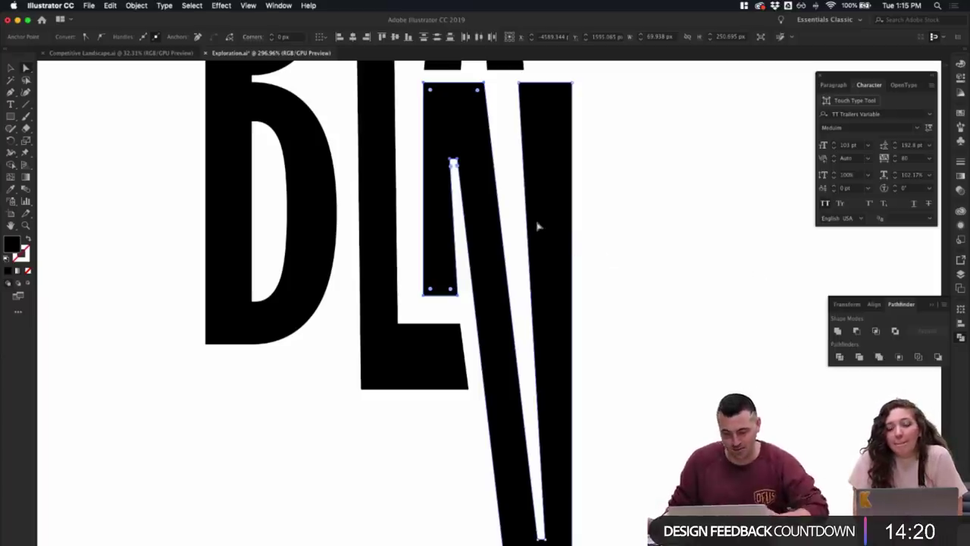
{"action": "scroll", "coordinate": [542, 205], "scroll_direction": "down", "scroll_amount": 1, "text": "alt"}
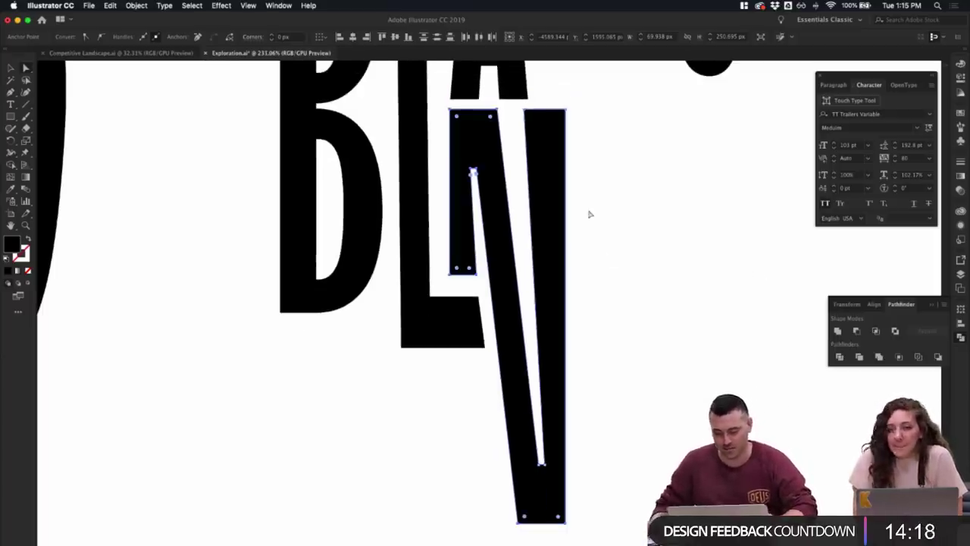
{"action": "left_click", "coordinate": [524, 109]}
{"action": "left_click", "coordinate": [566, 110], "text": "shift"}
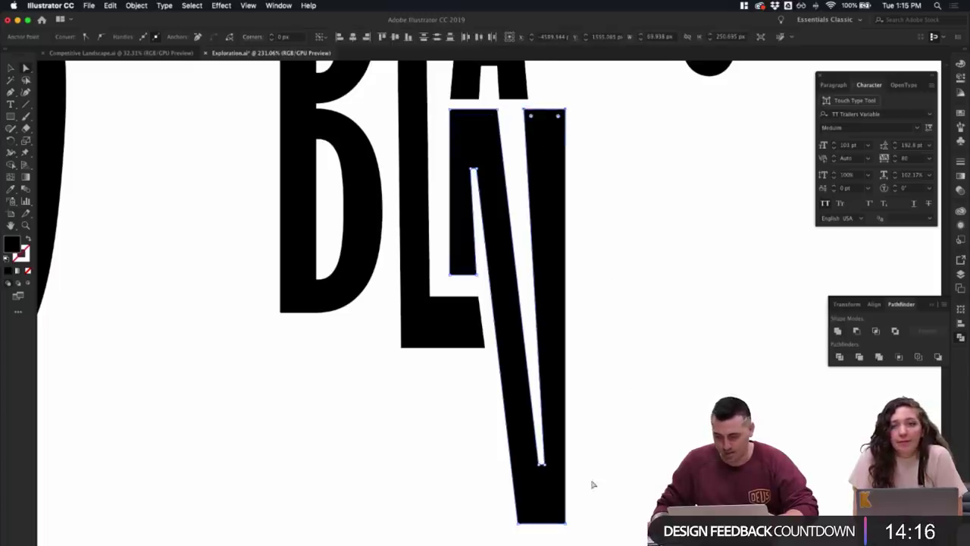
{"action": "left_click", "coordinate": [566, 523], "text": "shift"}
{"action": "left_click", "coordinate": [544, 466], "text": "shift"}
{"action": "left_click", "coordinate": [541, 466]}
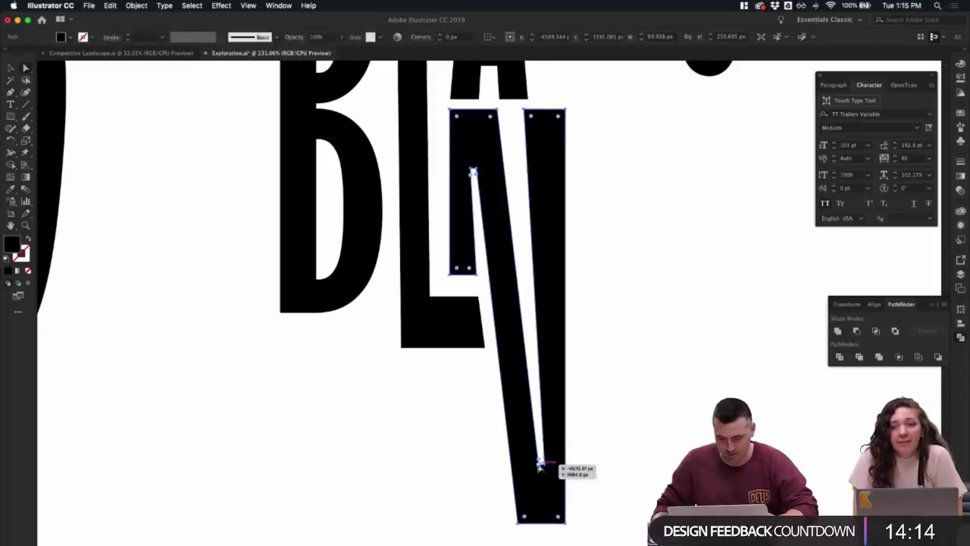
{"action": "left_click_drag", "start_coordinate": [565, 109], "coordinate": [581, 109]}
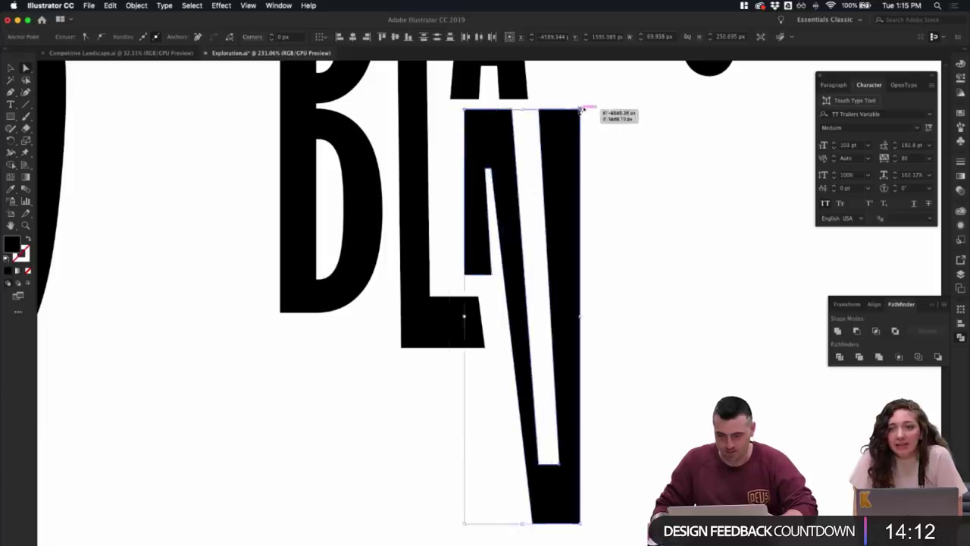
{"action": "key", "text": "super+z"}
- Extend the right stem of the copy's N up level with the top of the A, making the letter about 365 px tall
{"action": "scroll", "coordinate": [519, 108], "scroll_direction": "up", "scroll_amount": 2}
{"action": "scroll", "coordinate": [602, 133], "scroll_direction": "down", "scroll_amount": 4}
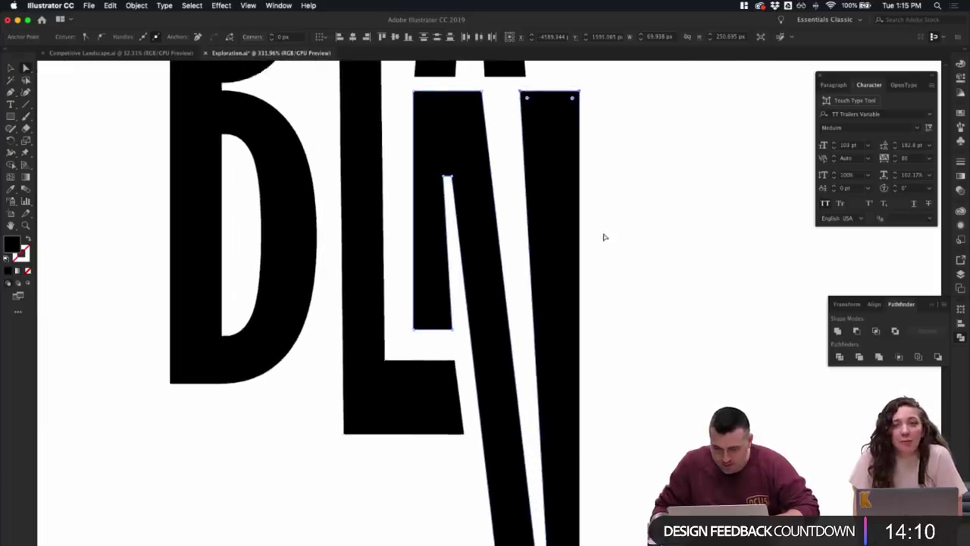
{"action": "scroll", "coordinate": [598, 499], "scroll_direction": "down", "scroll_amount": 4}
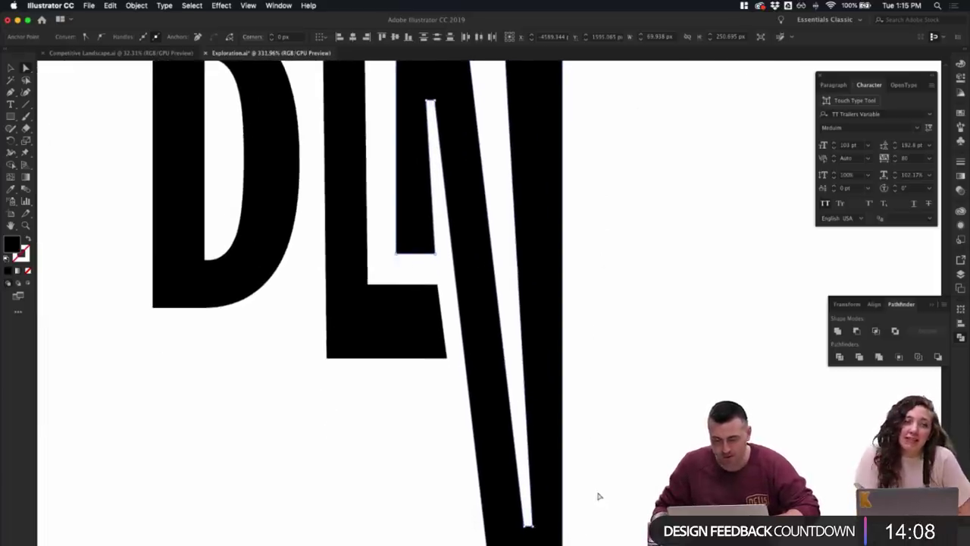
{"action": "left_click_drag", "start_coordinate": [566, 540], "coordinate": [516, 450]}
{"action": "scroll", "coordinate": [528, 457], "scroll_direction": "down", "scroll_amount": 5}
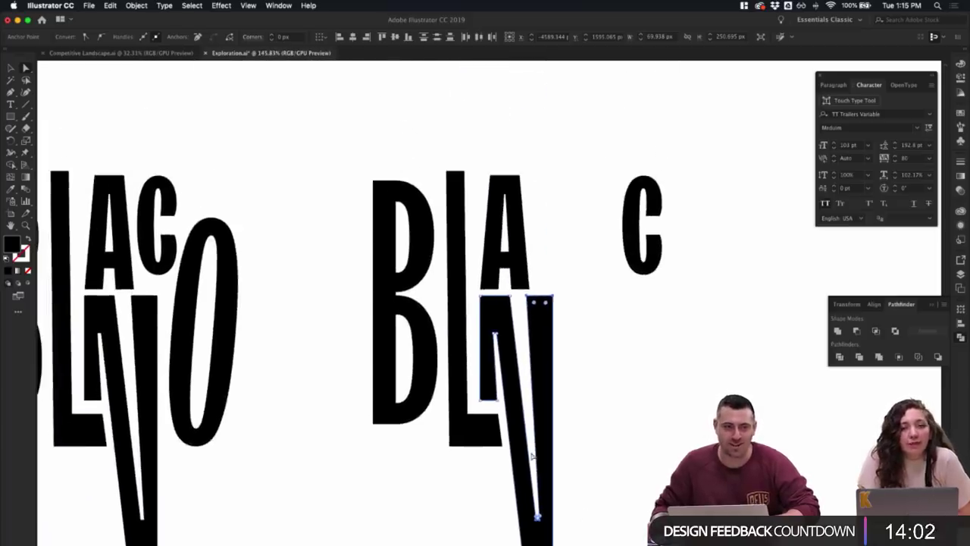
{"action": "scroll", "coordinate": [533, 456], "scroll_direction": "down", "scroll_amount": 2}
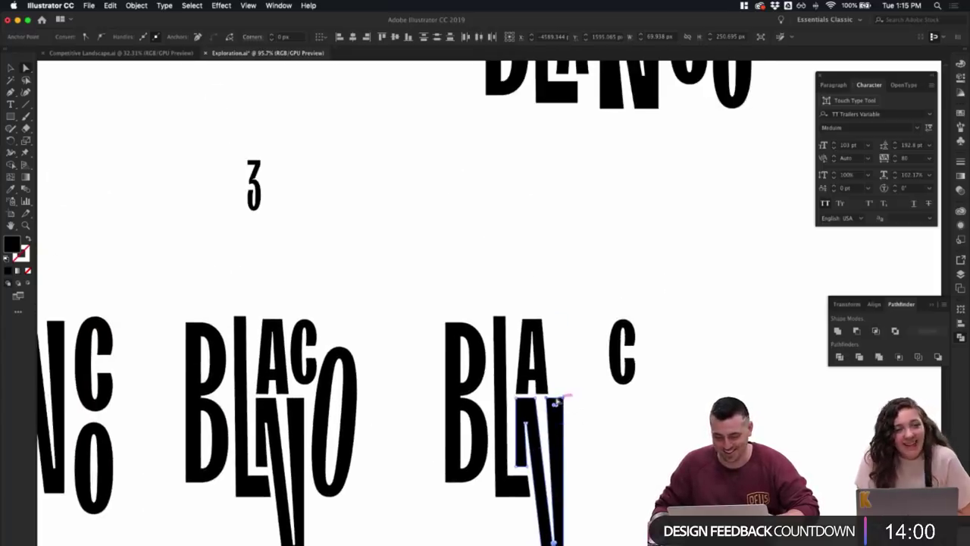
{"action": "left_click_drag", "start_coordinate": [557, 400], "coordinate": [546, 252]}
{"action": "key", "text": "super+z"}
{"action": "left_click", "coordinate": [622, 396]}
{"action": "scroll", "coordinate": [594, 381], "scroll_direction": "down", "scroll_amount": 3}
{"action": "left_click", "coordinate": [538, 329]}
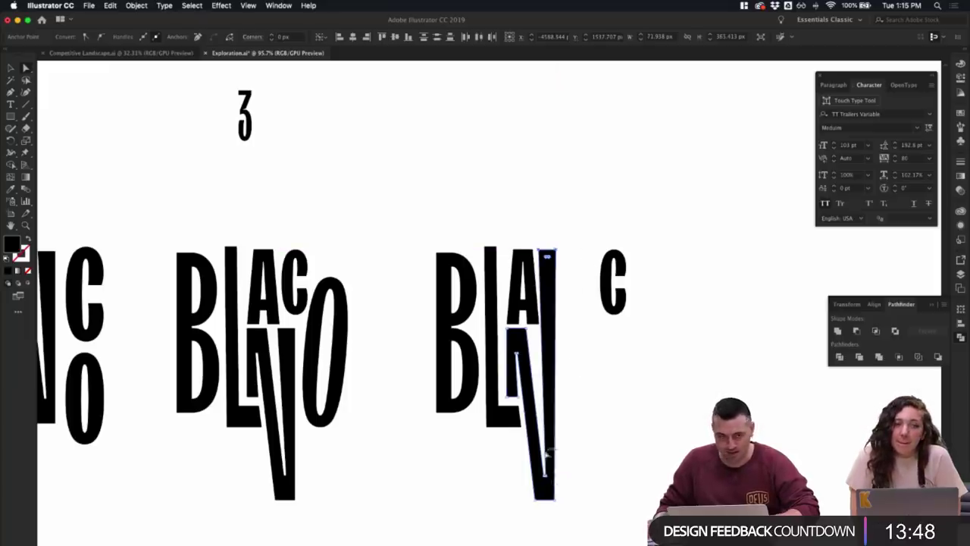
- Move the lower outer corner of the N's right stem outward, widening the letter to about 80 px
{"action": "scroll", "coordinate": [547, 452], "scroll_direction": "up", "scroll_amount": 3}
{"action": "scroll", "coordinate": [532, 462], "scroll_direction": "up", "scroll_amount": 6}
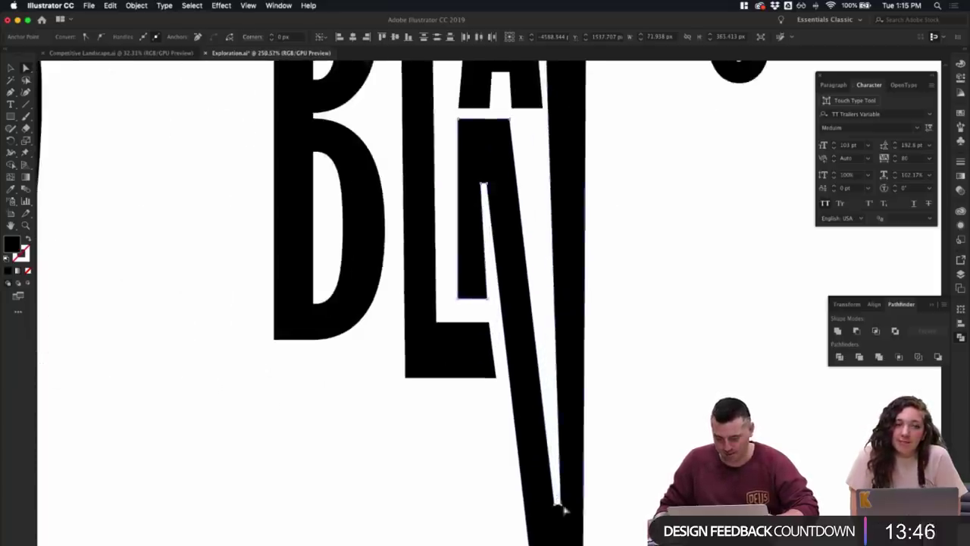
{"action": "left_click", "coordinate": [563, 509]}
{"action": "scroll", "coordinate": [583, 503], "scroll_direction": "down", "scroll_amount": 3}
{"action": "left_click", "coordinate": [544, 470]}
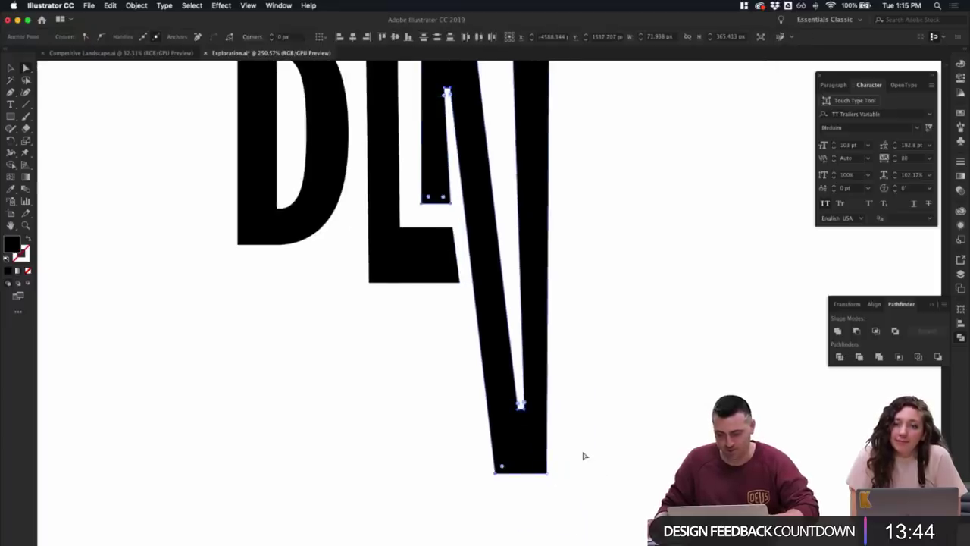
{"action": "scroll", "coordinate": [583, 456], "scroll_direction": "down", "scroll_amount": 3}
{"action": "left_click_drag", "start_coordinate": [556, 469], "coordinate": [568, 467]}
{"action": "scroll", "coordinate": [597, 462], "scroll_direction": "down", "scroll_amount": 6}
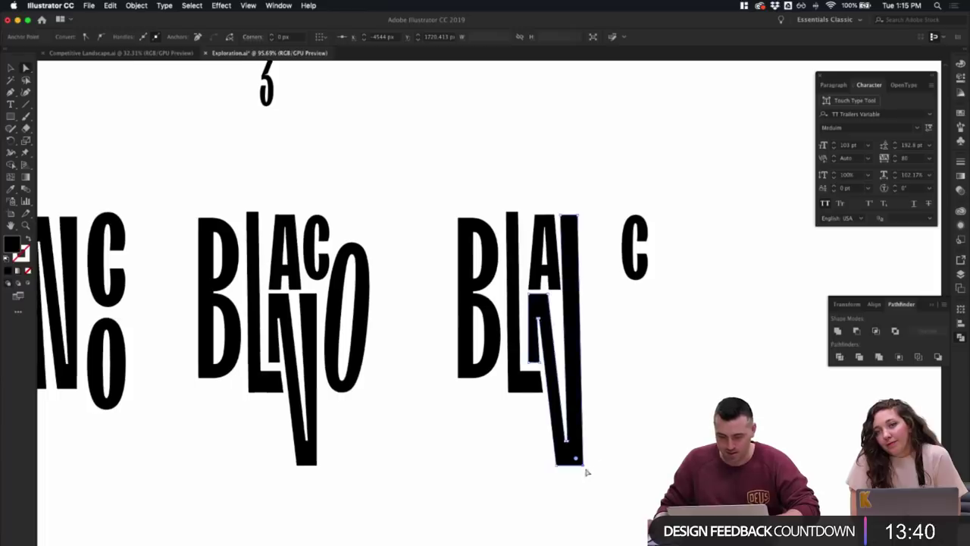
- Try widening the lower end of the N's inner notch by moving its corner point outward, and undo the change
{"action": "left_click", "coordinate": [571, 450]}
{"action": "scroll", "coordinate": [570, 449], "scroll_direction": "up", "scroll_amount": 4}
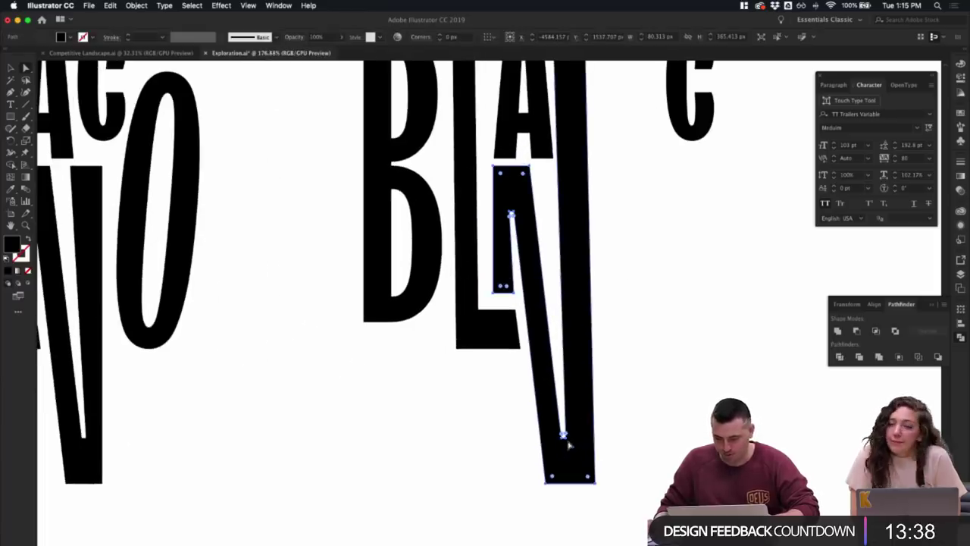
{"action": "left_click_drag", "start_coordinate": [564, 439], "coordinate": [576, 441]}
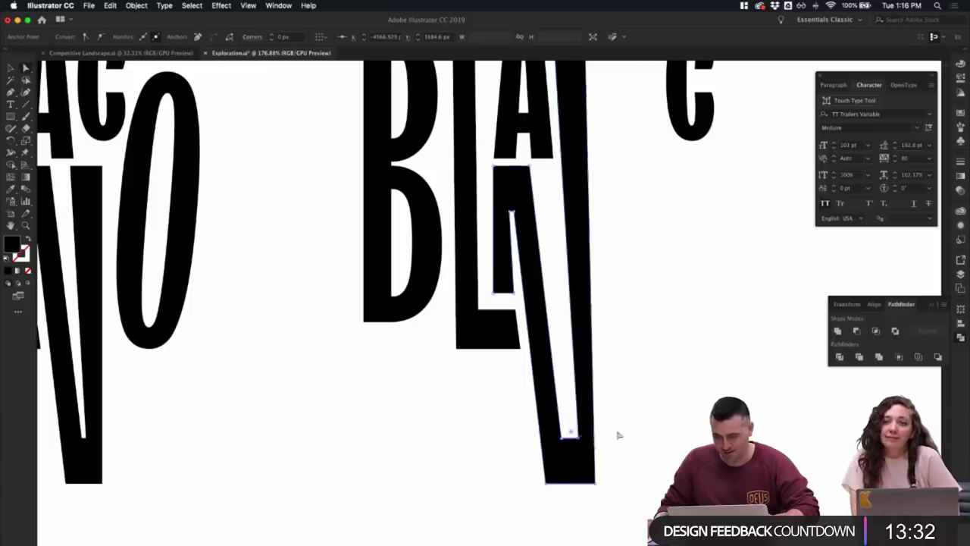
{"action": "scroll", "coordinate": [656, 417], "scroll_direction": "down", "scroll_amount": 3}
{"action": "scroll", "coordinate": [657, 417], "scroll_direction": "down", "scroll_amount": 1}
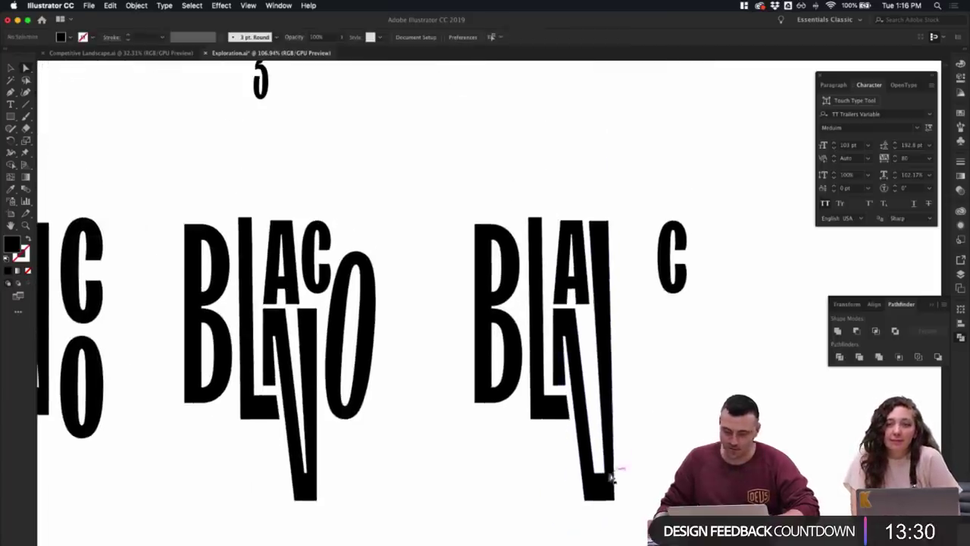
{"action": "left_click", "coordinate": [597, 508]}
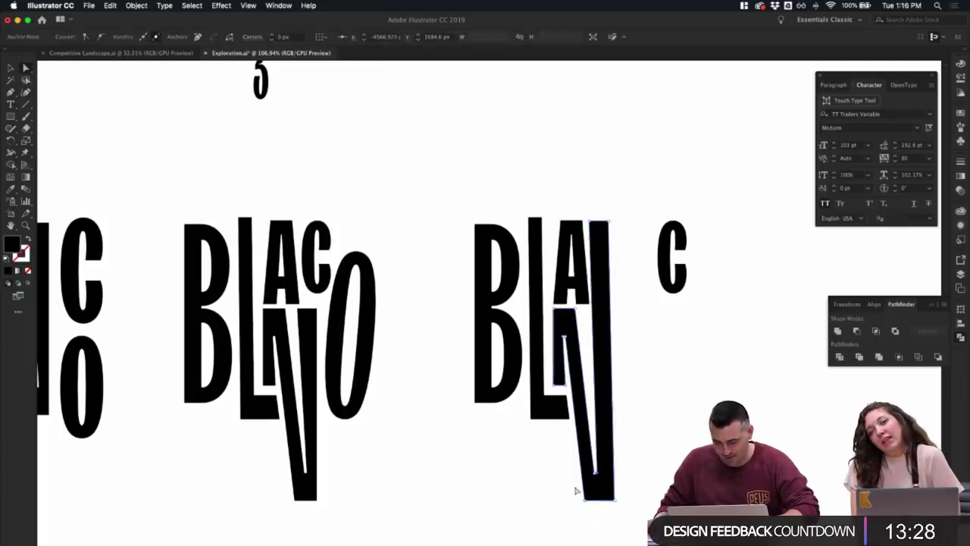
- Move the N's foot, lower notch and upper outer corner outward to about 94 px overall width, and undo the upward shift
{"action": "left_click", "coordinate": [575, 489]}
{"action": "left_click", "coordinate": [585, 500]}
{"action": "left_click", "coordinate": [596, 472], "text": "shift"}
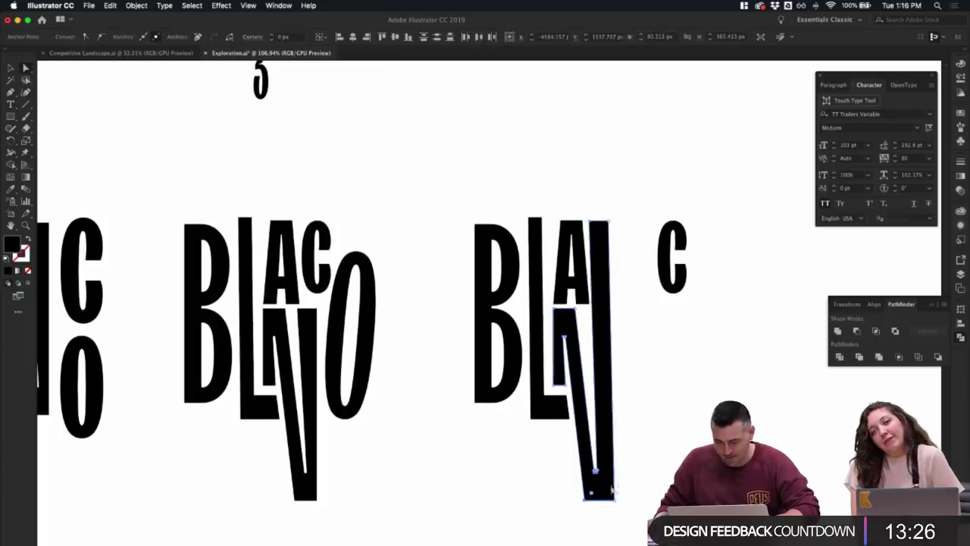
{"action": "left_click", "coordinate": [609, 500]}
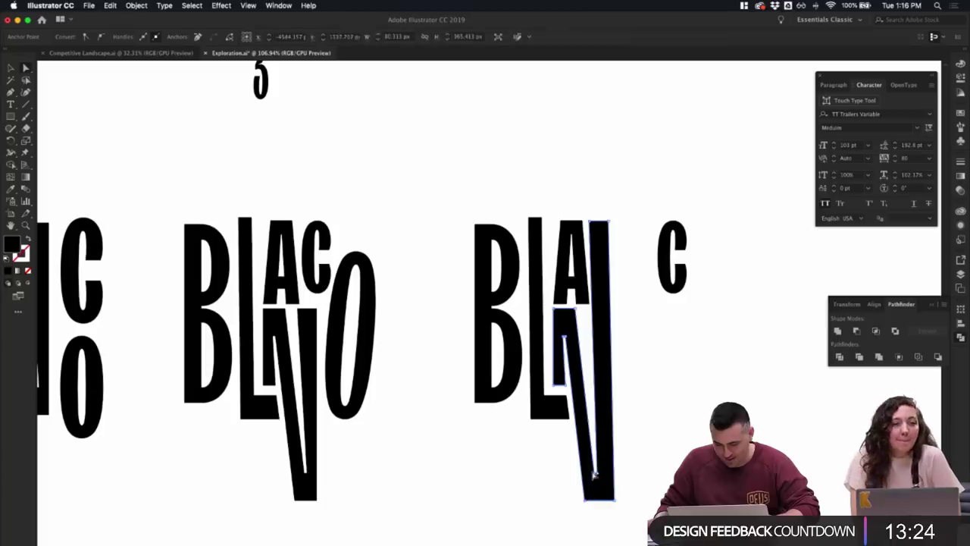
{"action": "mouse_move", "coordinate": [596, 472]}
{"action": "left_mouse_down"}
{"action": "mouse_move", "coordinate": [606, 505]}
{"action": "mouse_move", "coordinate": [598, 467]}
{"action": "left_mouse_up"}
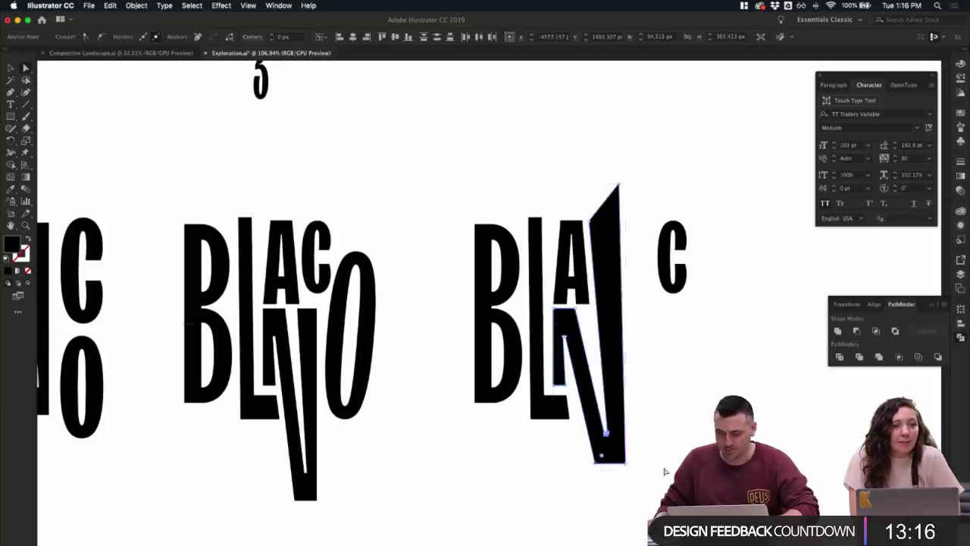
{"action": "key", "text": "super+z"}
{"action": "left_click", "coordinate": [658, 475]}
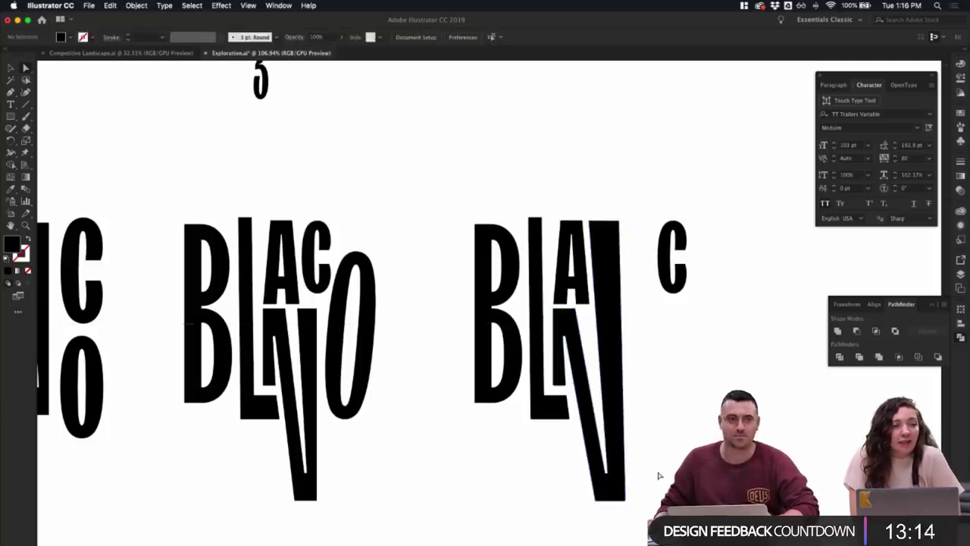
- Select the two anchor points at the top of the right stem of the copy's N
{"action": "scroll", "coordinate": [658, 475], "scroll_direction": "down", "scroll_amount": 2}
{"action": "scroll", "coordinate": [659, 475], "scroll_direction": "down", "scroll_amount": 2}
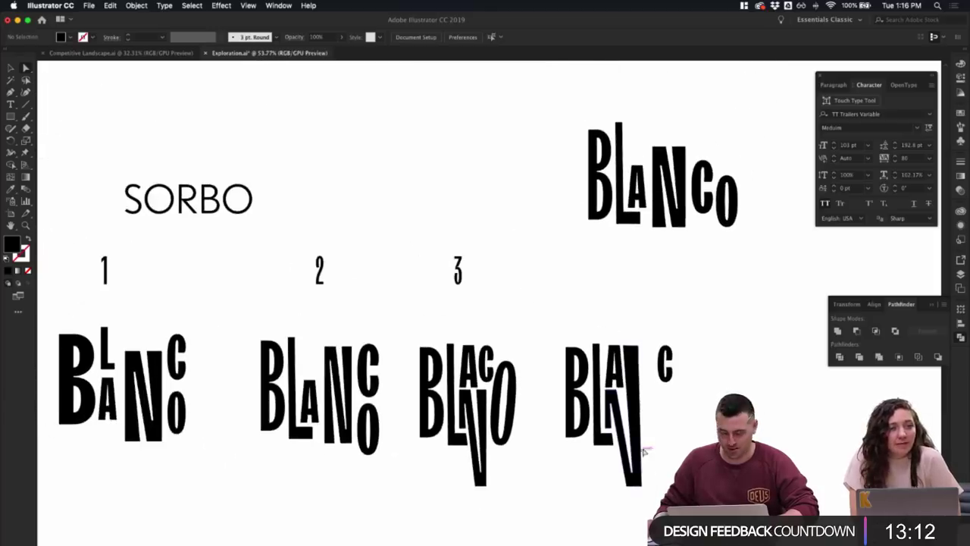
{"action": "scroll", "coordinate": [663, 372], "scroll_direction": "up", "scroll_amount": 1}
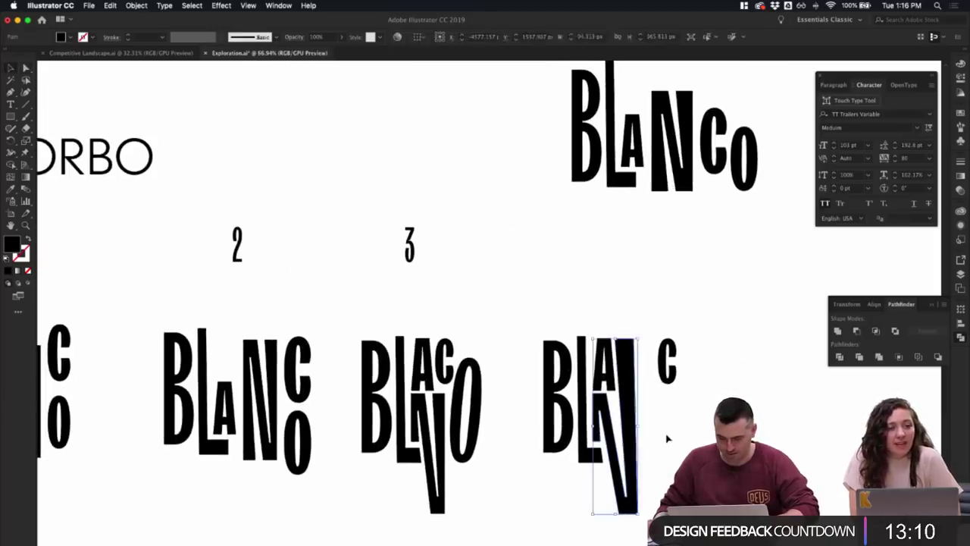
{"action": "left_click", "coordinate": [617, 341]}
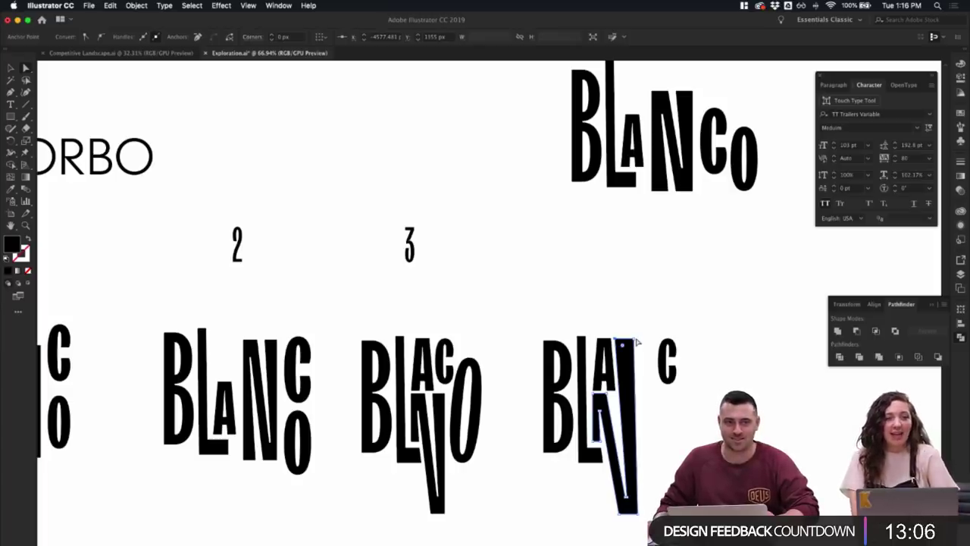
{"action": "mouse_move", "coordinate": [635, 339]}
{"action": "left_mouse_down"}
{"action": "mouse_move", "coordinate": [634, 373]}
{"action": "mouse_move", "coordinate": [633, 340]}
{"action": "left_mouse_up"}
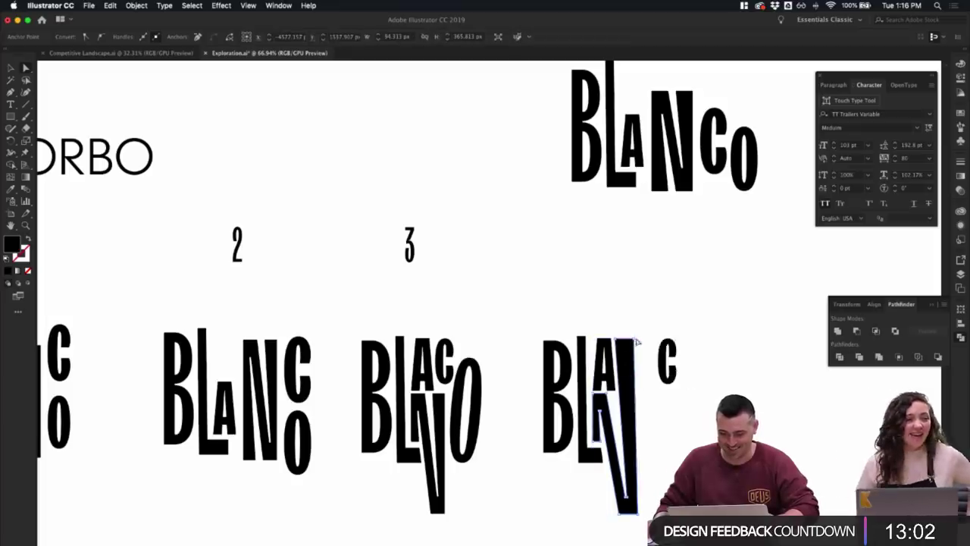
- Lower the top edge of the N's right stem in the rightmost stacked BLANCO wordmark, making the N about 333 px high
{"action": "left_click", "coordinate": [619, 343]}
{"action": "scroll", "coordinate": [643, 341], "scroll_direction": "up", "scroll_amount": 3}
{"action": "left_click", "coordinate": [629, 346]}
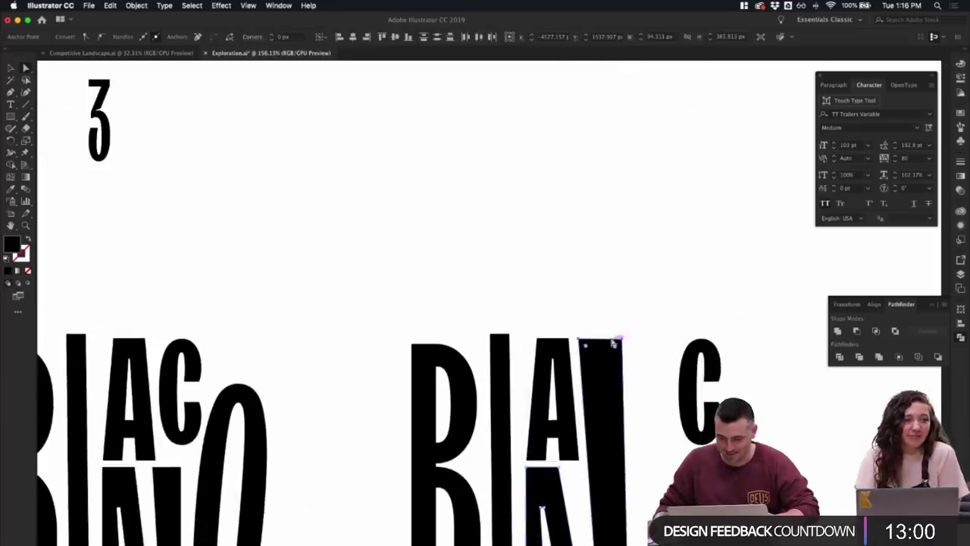
{"action": "scroll", "coordinate": [656, 364], "scroll_direction": "down", "scroll_amount": 3}
{"action": "scroll", "coordinate": [656, 415], "scroll_direction": "down", "scroll_amount": 3}
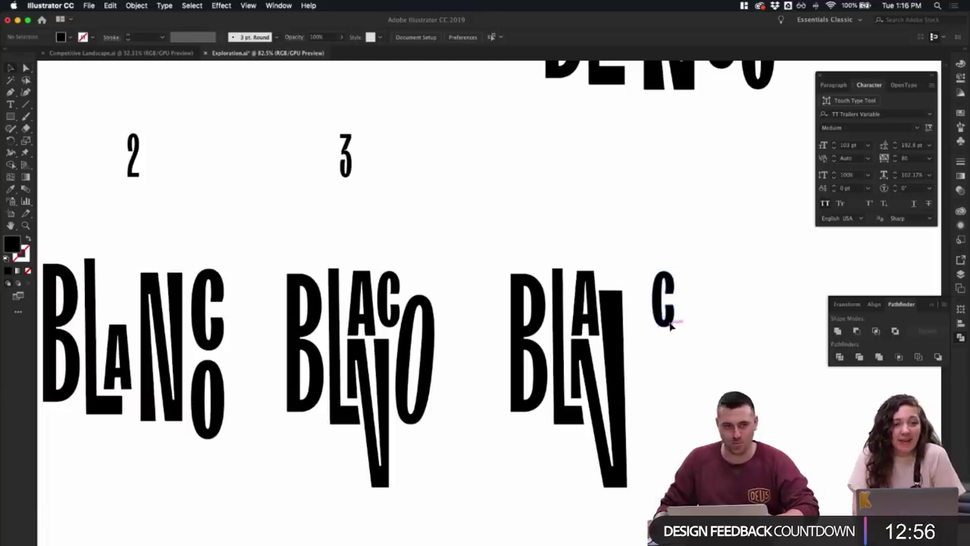
- Move the C against the N's right stem and place a copy of the upper BLANCO's O beneath it
{"action": "left_click_drag", "start_coordinate": [672, 317], "coordinate": [644, 347]}
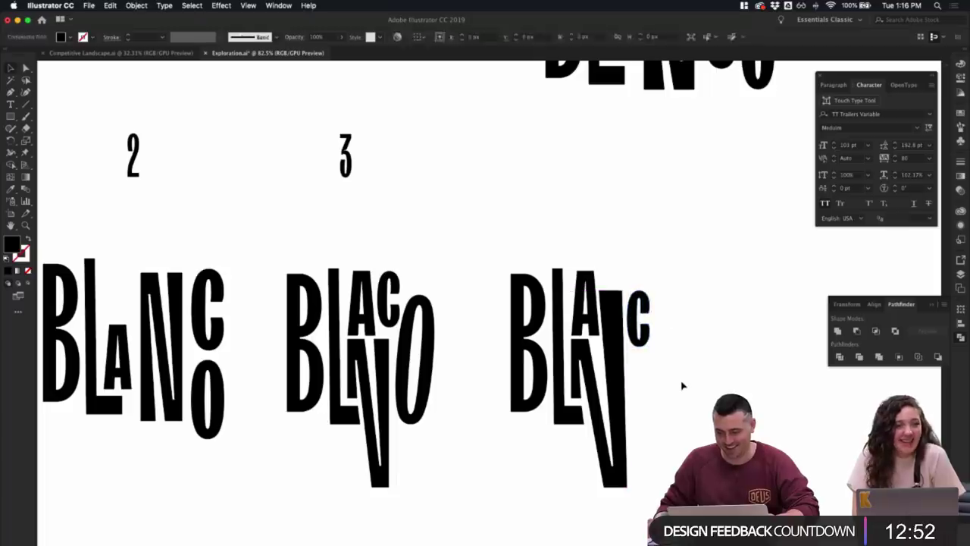
{"action": "left_click_drag", "start_coordinate": [768, 94], "coordinate": [661, 443]}
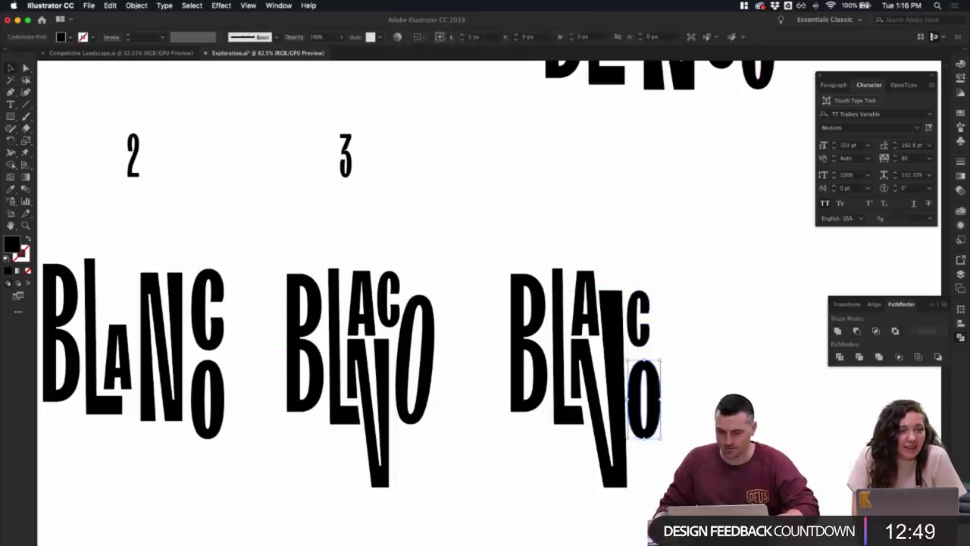
- Shift the top edge of the N's right stem slightly to the right, away from the A
{"action": "left_click", "coordinate": [622, 291]}
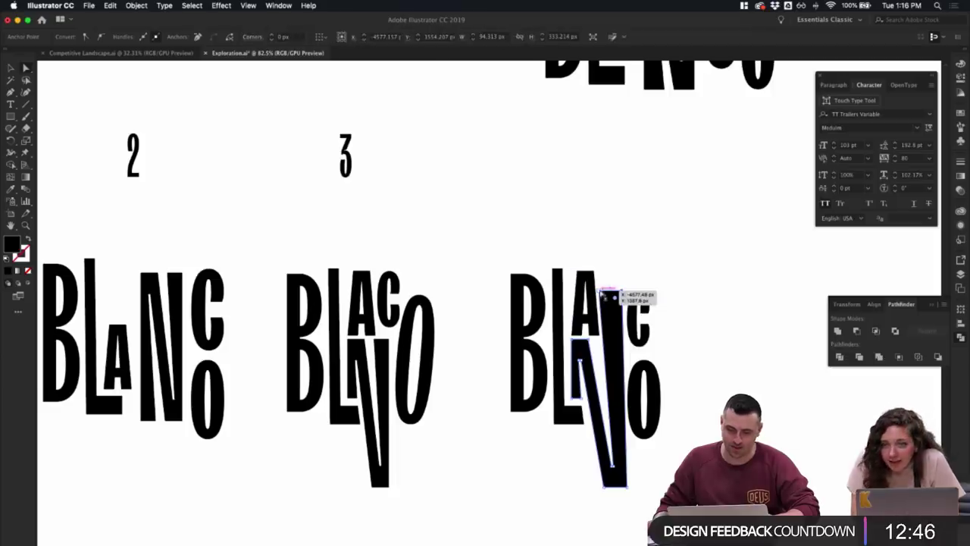
{"action": "scroll", "coordinate": [610, 297], "scroll_direction": "up", "scroll_amount": 5}
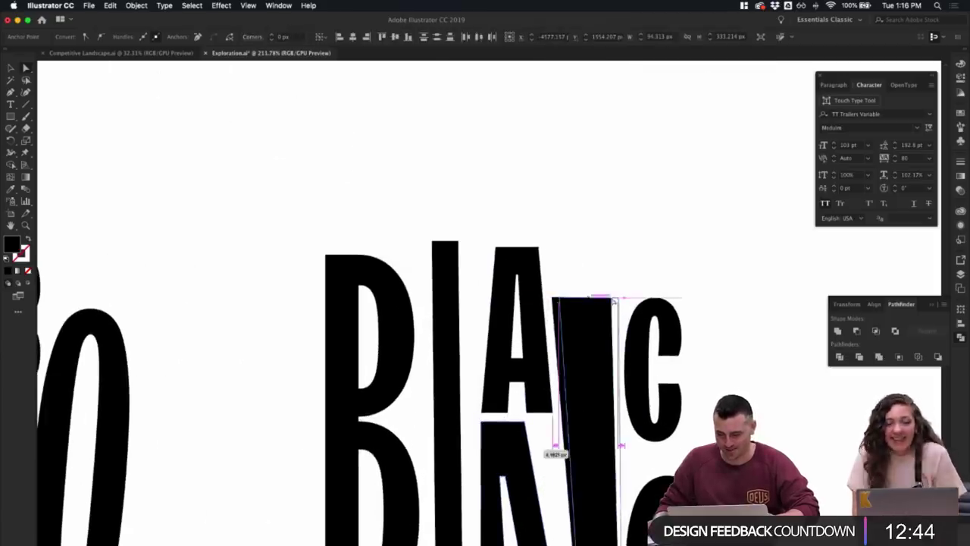
{"action": "scroll", "coordinate": [635, 300], "scroll_direction": "down", "scroll_amount": 3}
- Move the stacked C and O together slightly right to widen their gap from the N
{"action": "key", "text": "v"}
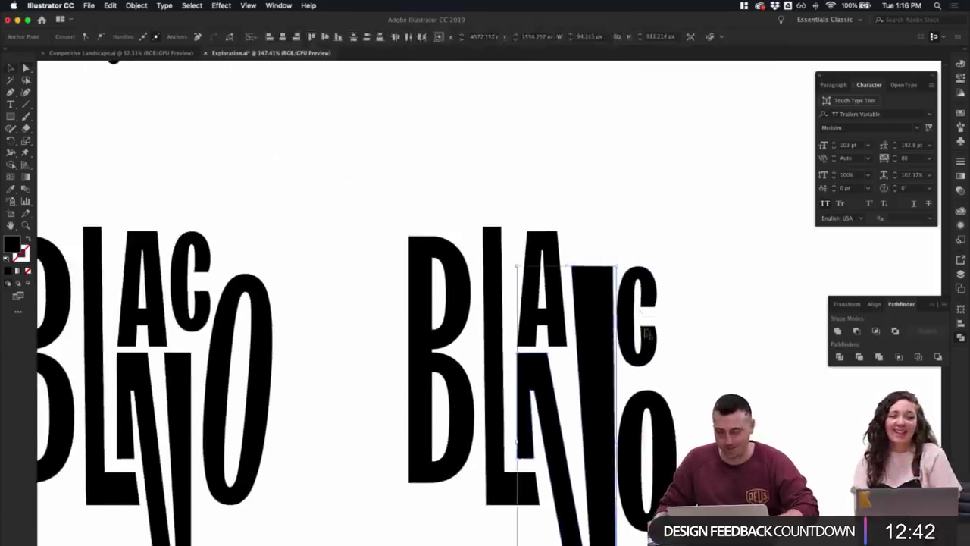
{"action": "left_click", "coordinate": [630, 333]}
{"action": "left_click", "coordinate": [661, 405], "text": "shift"}
{"action": "left_click_drag", "start_coordinate": [663, 407], "coordinate": [668, 407]}
{"action": "left_click", "coordinate": [723, 385]}
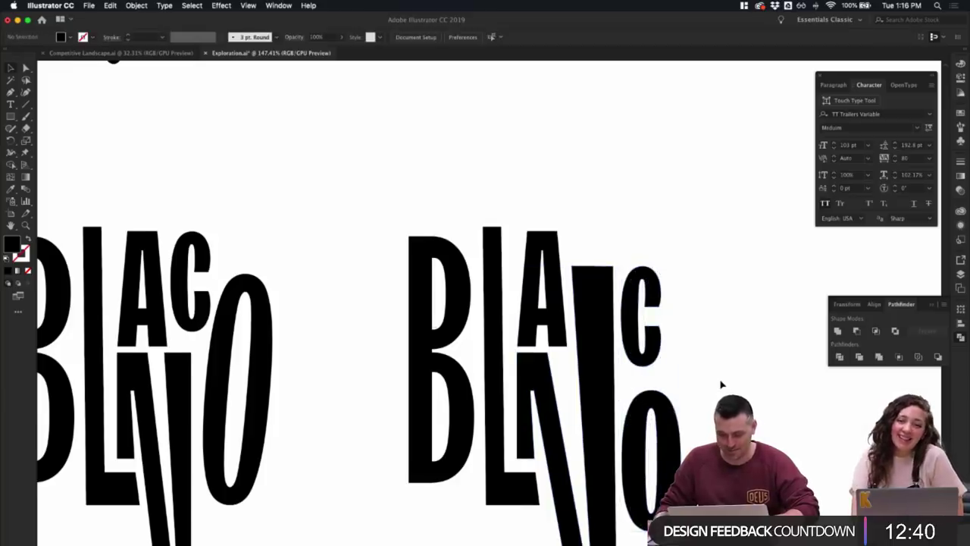
- Raise the top edge of the N's right stem and shift it slightly right, making the N about 341 px high
{"action": "scroll", "coordinate": [721, 384], "scroll_direction": "down", "scroll_amount": 3}
{"action": "scroll", "coordinate": [717, 380], "scroll_direction": "down", "scroll_amount": 5}
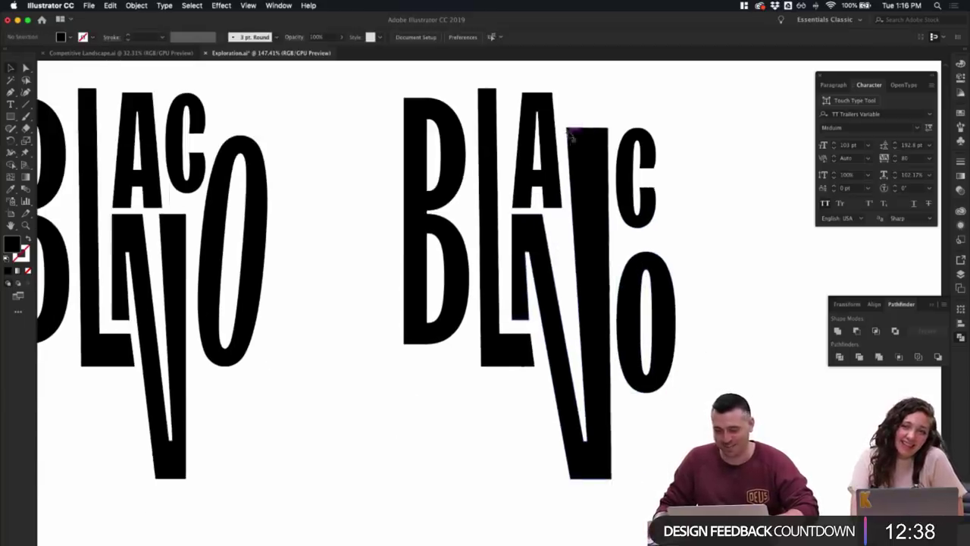
{"action": "left_click", "coordinate": [607, 128]}
{"action": "left_click", "coordinate": [568, 128], "text": "shift"}
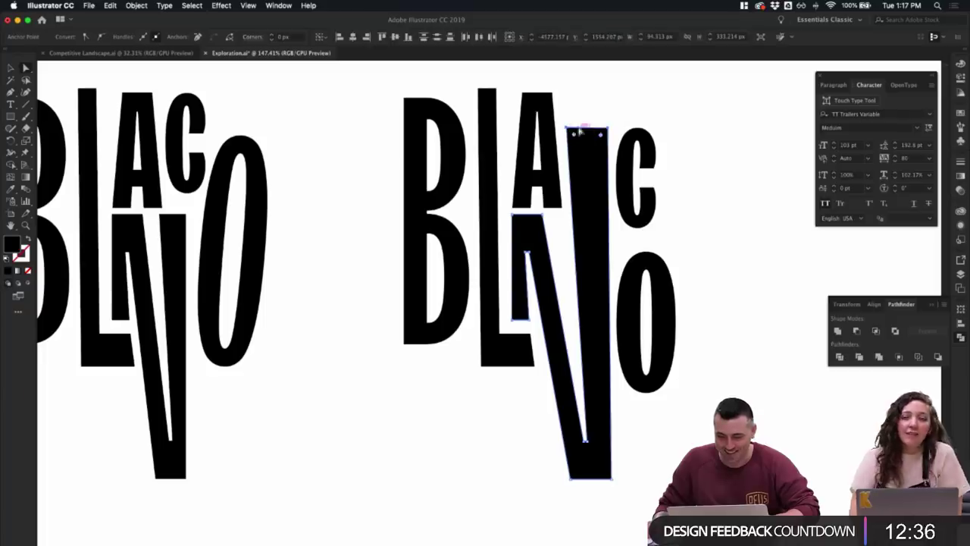
{"action": "left_click_drag", "start_coordinate": [580, 130], "coordinate": [589, 123]}
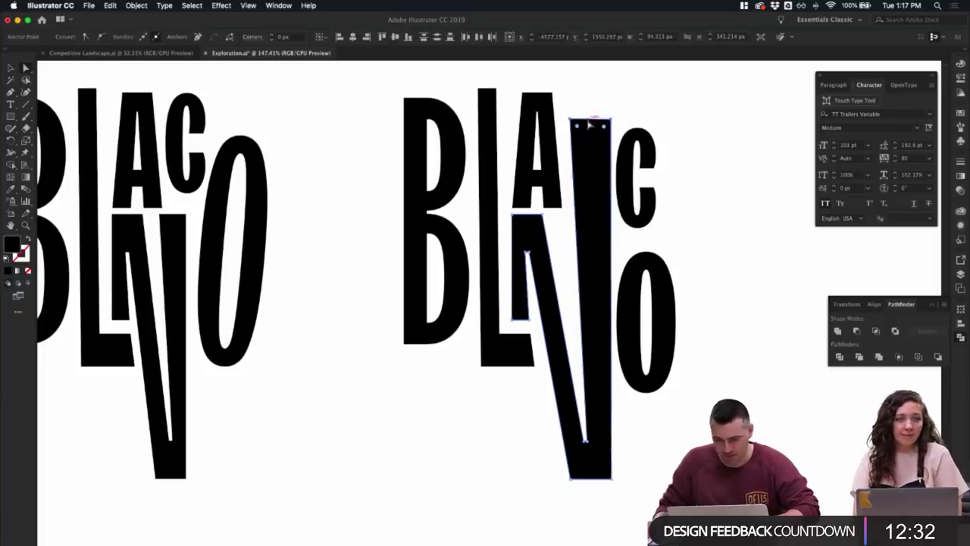
- Raise the N's bottom anchor points, including the inner corner, to shorten the letter to about 293 px high
{"action": "left_click", "coordinate": [640, 500]}
{"action": "left_click_drag", "start_coordinate": [585, 441], "coordinate": [585, 393]}
{"action": "left_click", "coordinate": [637, 427]}
{"action": "scroll", "coordinate": [636, 426], "scroll_direction": "down", "scroll_amount": 3}
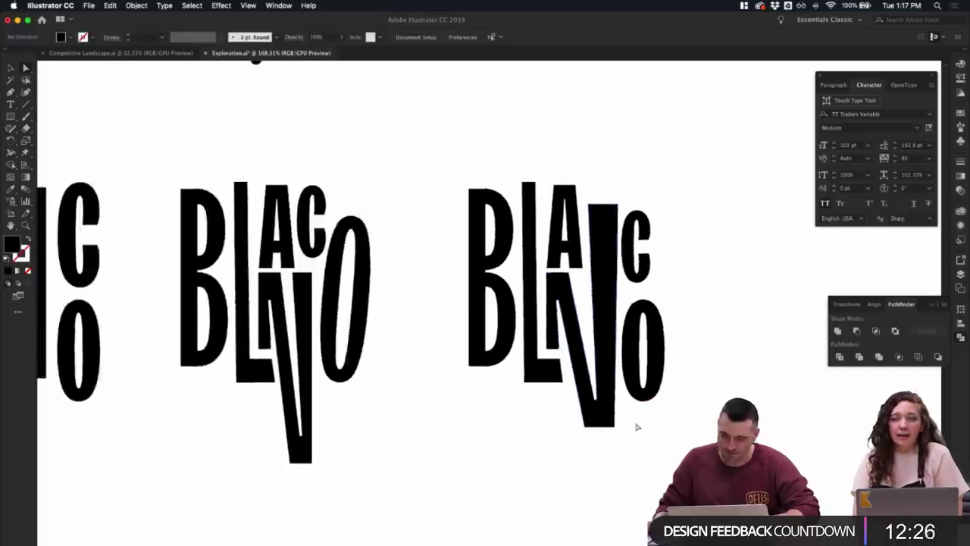
{"action": "scroll", "coordinate": [659, 438], "scroll_direction": "up", "scroll_amount": 2}
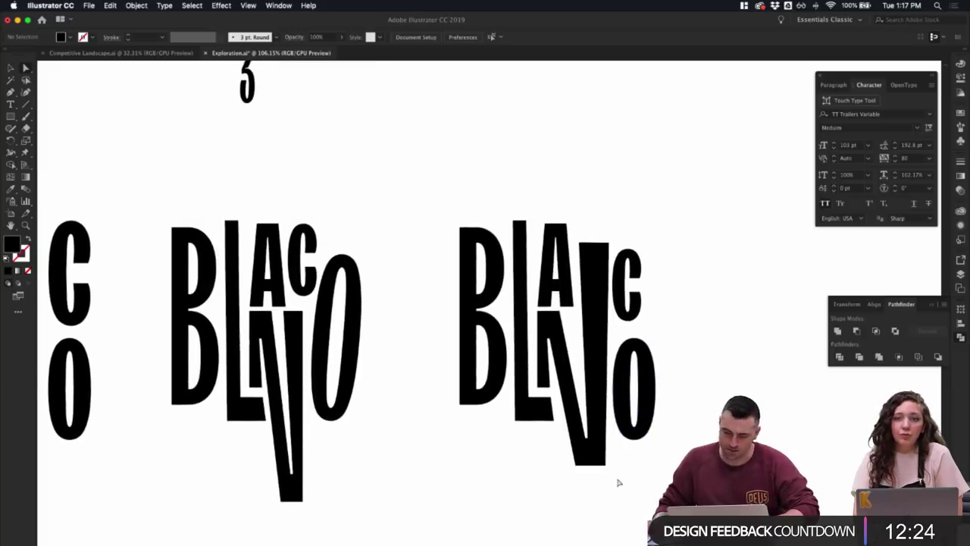
- Raise the N's bottom and inner corner to the level of the L's base, making the letter about 236 px high
{"action": "left_click", "coordinate": [579, 447]}
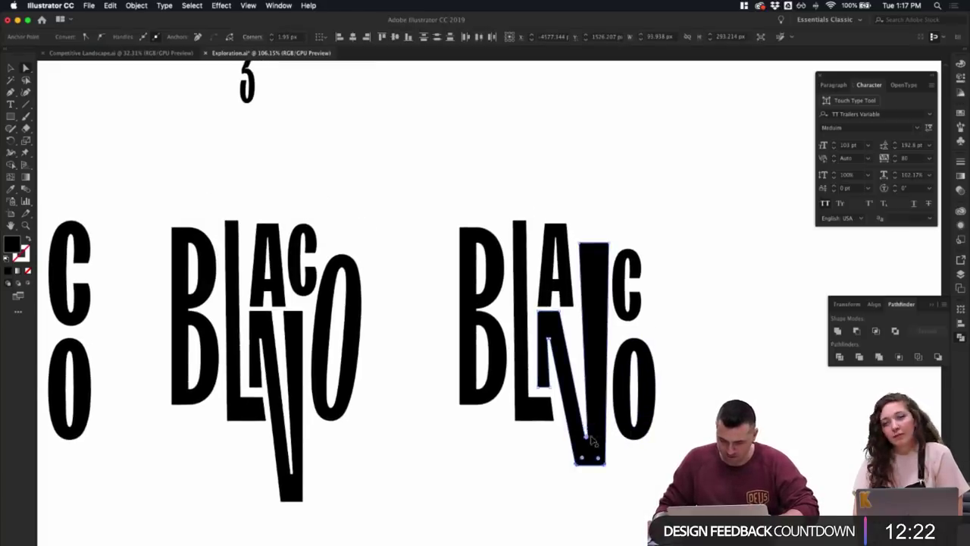
{"action": "scroll", "coordinate": [587, 447], "scroll_direction": "up", "scroll_amount": 3}
{"action": "left_click_drag", "start_coordinate": [589, 439], "coordinate": [569, 341]}
{"action": "left_click", "coordinate": [630, 318]}
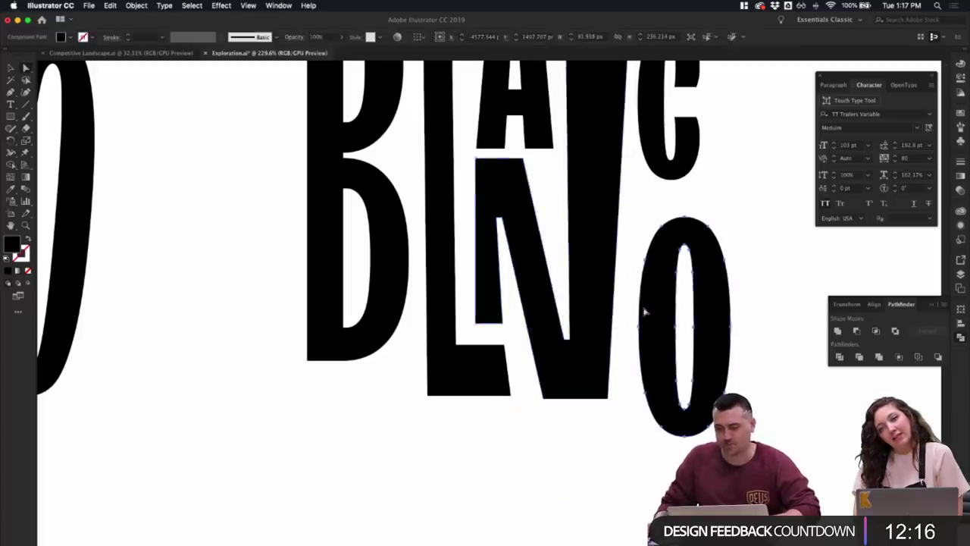
{"action": "scroll", "coordinate": [656, 326], "scroll_direction": "down", "scroll_amount": 2}
{"action": "scroll", "coordinate": [686, 318], "scroll_direction": "up", "scroll_amount": 3}
{"action": "scroll", "coordinate": [699, 339], "scroll_direction": "down", "scroll_amount": 1}
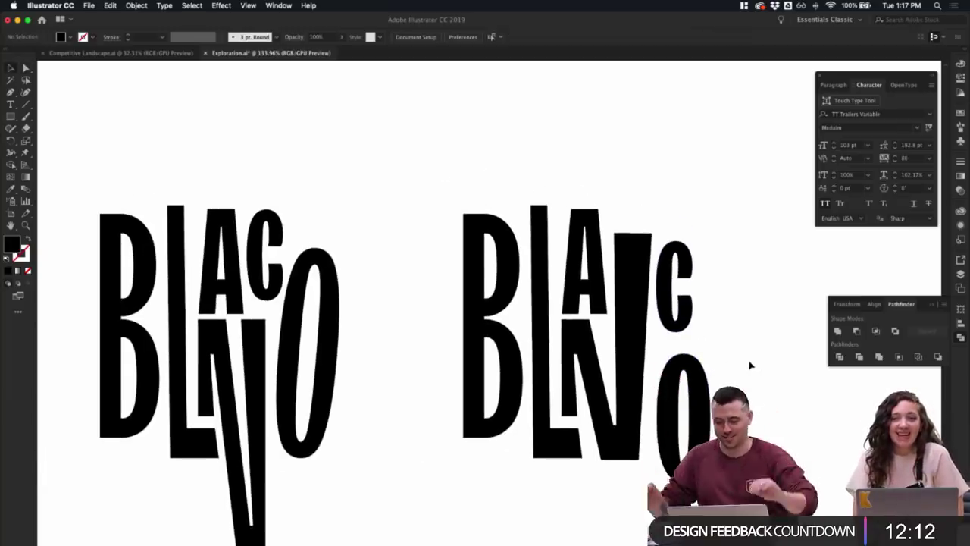
- Raise the C so its top sits slightly above the N's right stem
{"action": "left_click_drag", "start_coordinate": [681, 305], "coordinate": [680, 305]}
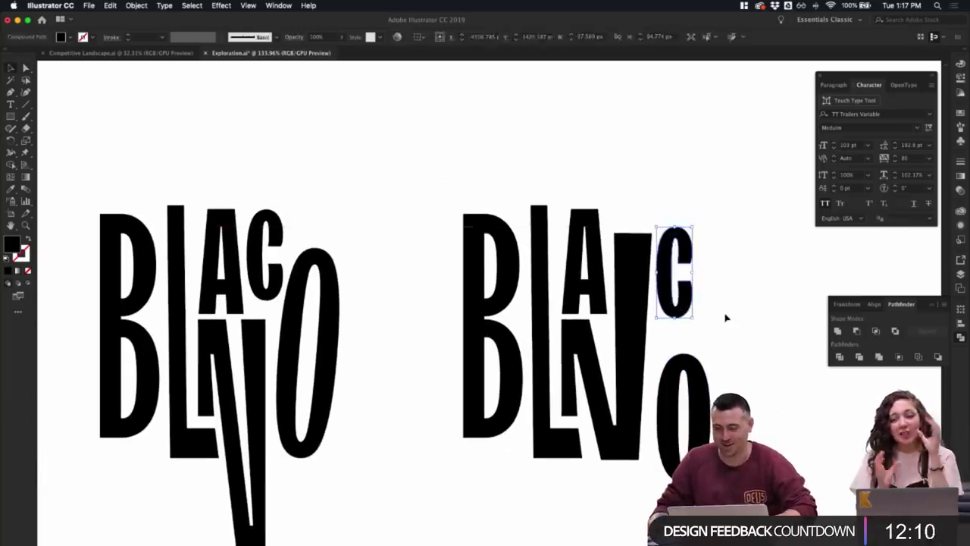
{"action": "left_click", "coordinate": [727, 316]}
{"action": "scroll", "coordinate": [728, 316], "scroll_direction": "down", "scroll_amount": 3}
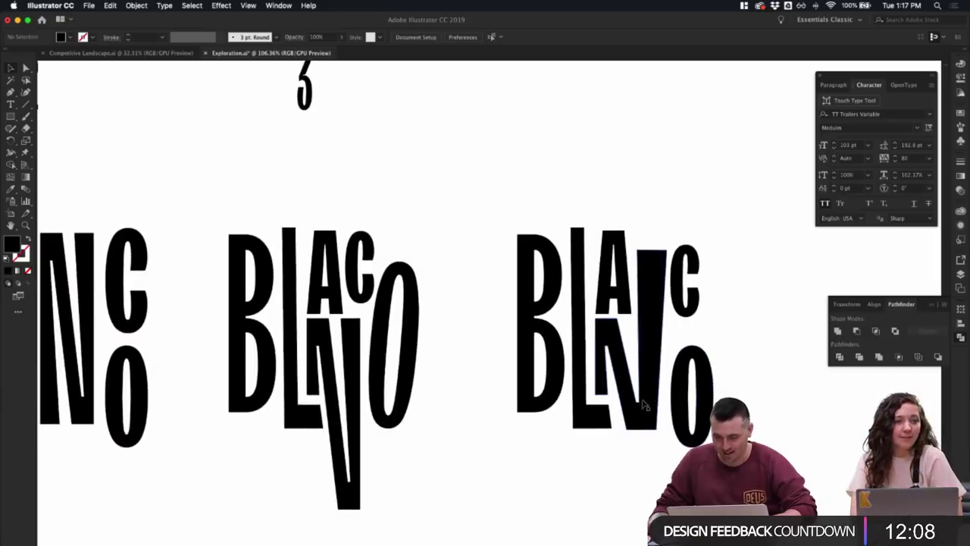
{"action": "scroll", "coordinate": [650, 422], "scroll_direction": "right", "scroll_amount": 3}
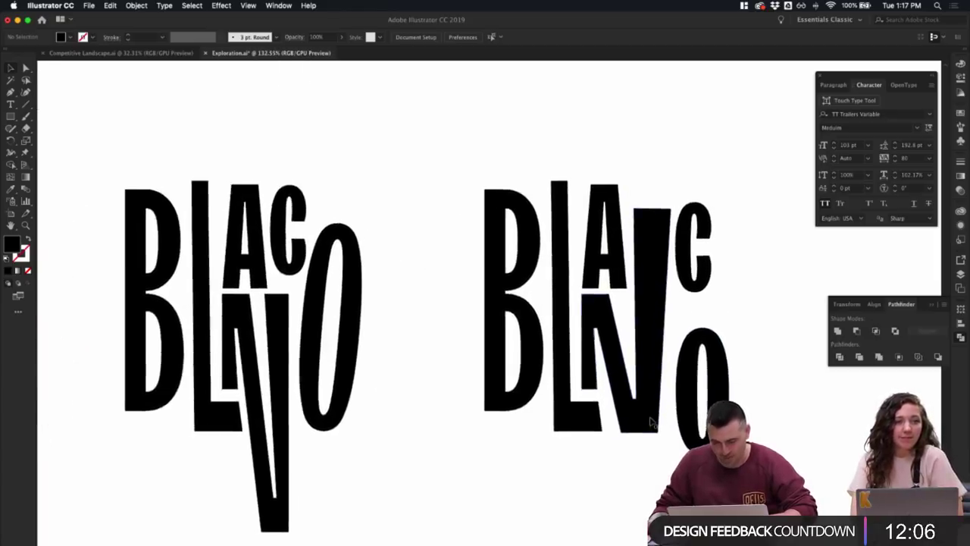
{"action": "scroll", "coordinate": [650, 422], "scroll_direction": "down", "scroll_amount": 2}
{"action": "scroll", "coordinate": [413, 308], "scroll_direction": "down", "scroll_amount": 5}
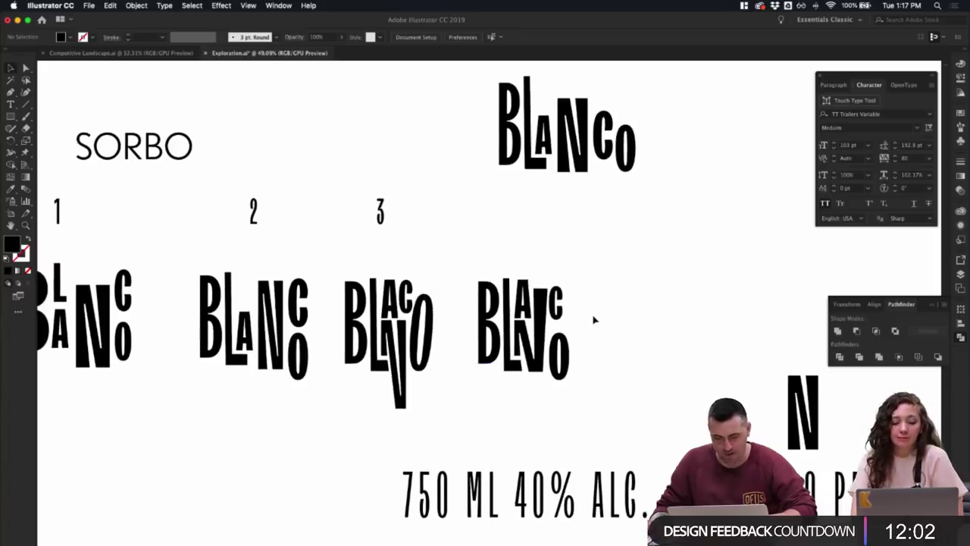
{"action": "scroll", "coordinate": [593, 320], "scroll_direction": "up", "scroll_amount": 5}
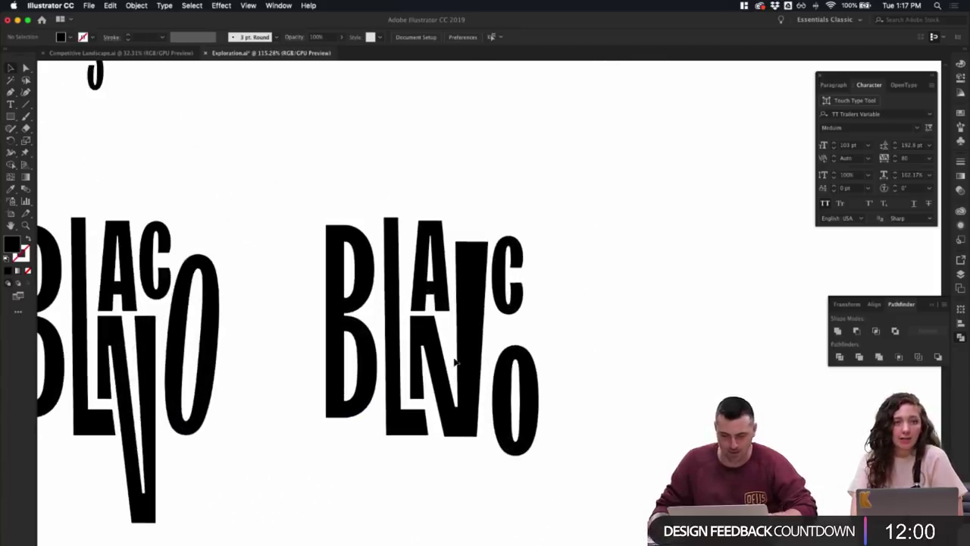
- Move the O up and left, close beneath the C and level with the N's bottom
{"action": "left_click_drag", "start_coordinate": [533, 393], "coordinate": [528, 372]}
{"action": "left_click", "coordinate": [569, 426]}
{"action": "scroll", "coordinate": [570, 427], "scroll_direction": "down", "scroll_amount": 5}
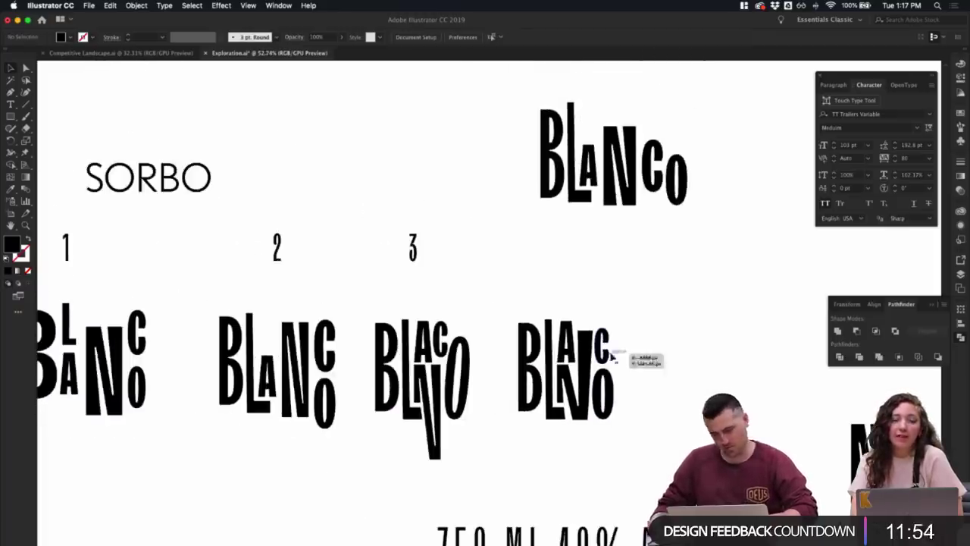
{"action": "left_click", "coordinate": [614, 389]}
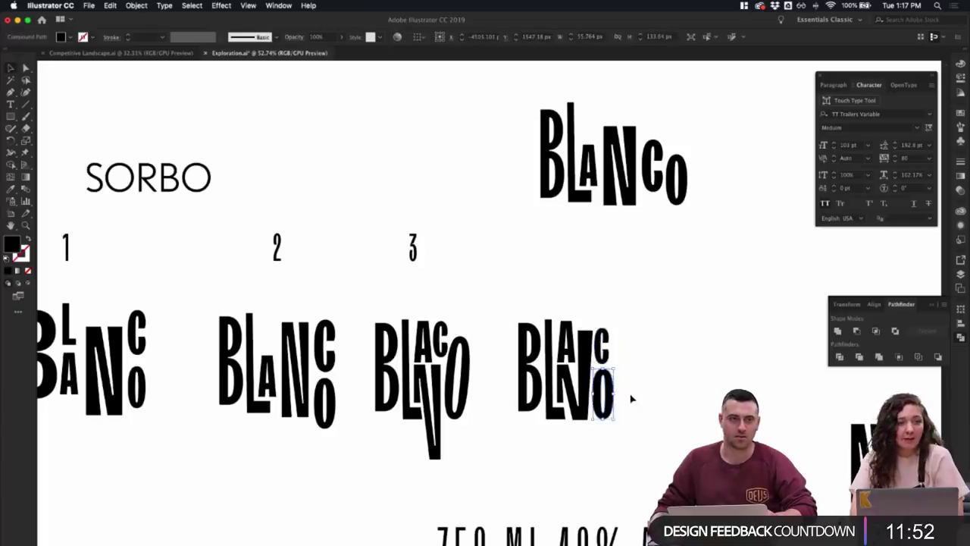
{"action": "left_click", "coordinate": [631, 398]}
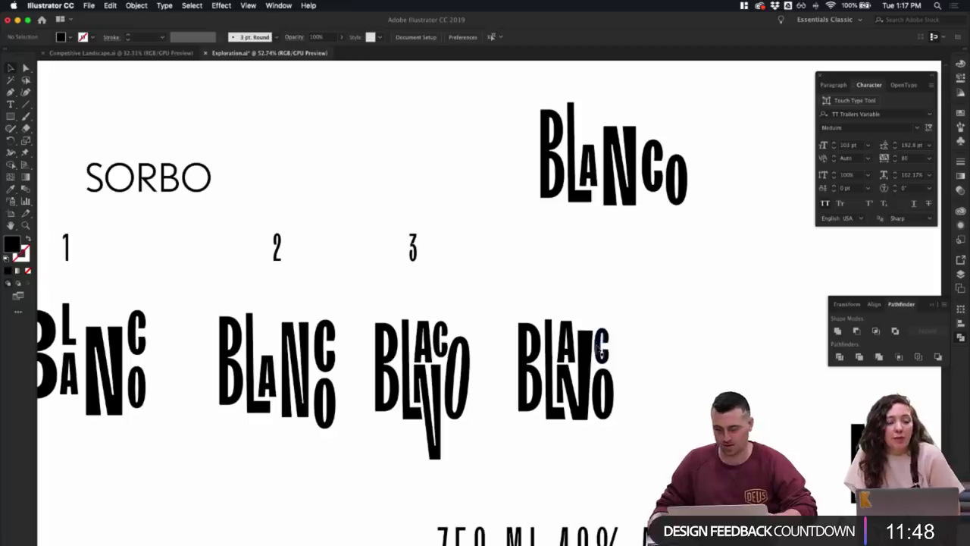
- Enlarge the C above the O so it extends higher and nearly matches the O's width
{"action": "left_click", "coordinate": [597, 347]}
{"action": "left_click_drag", "start_coordinate": [610, 328], "coordinate": [615, 322]}
{"action": "left_click", "coordinate": [642, 327]}
{"action": "scroll", "coordinate": [641, 326], "scroll_direction": "up", "scroll_amount": 3}
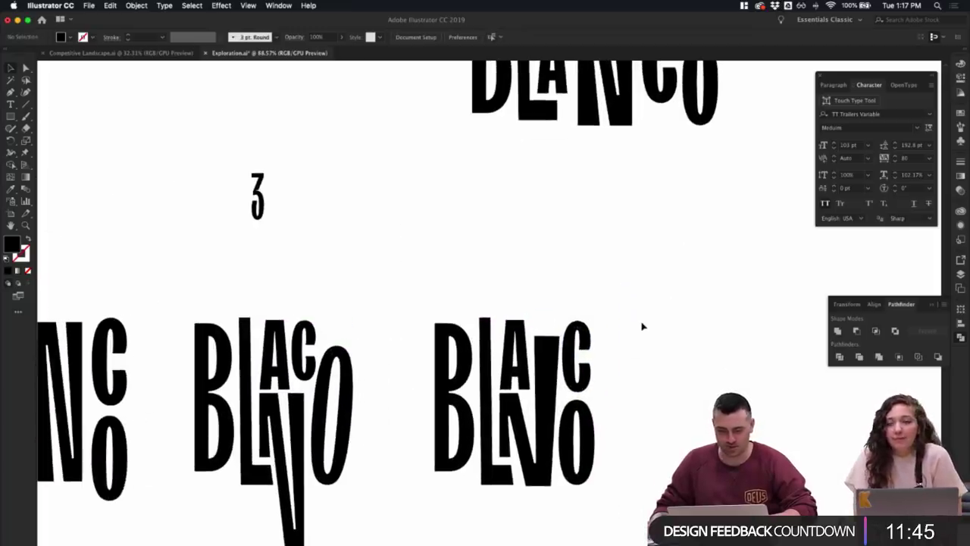
- Nudge the enlarged C down and slightly right to tighten its gap above the O
{"action": "left_click", "coordinate": [588, 410]}
{"action": "left_click", "coordinate": [629, 405]}
{"action": "left_click_drag", "start_coordinate": [584, 379], "coordinate": [587, 385]}
{"action": "left_click", "coordinate": [630, 378]}
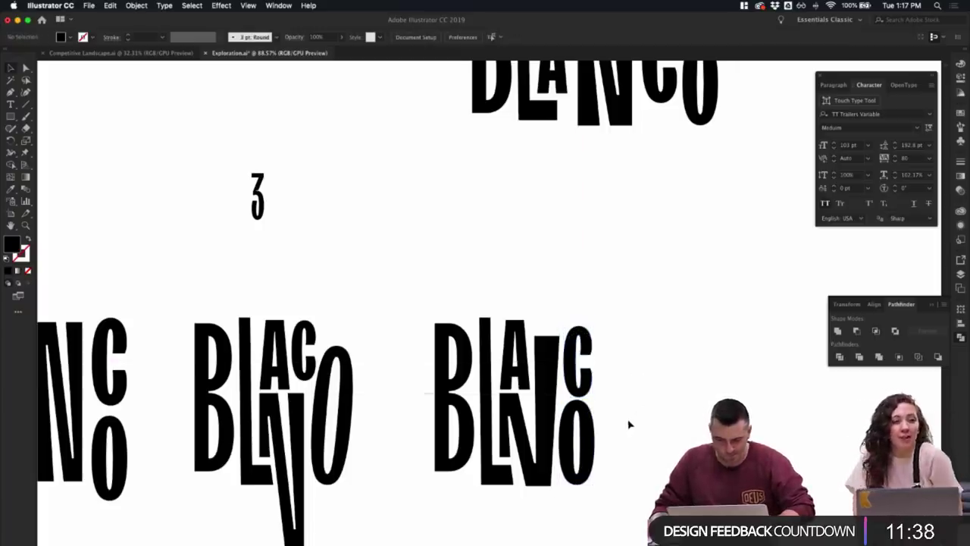
- Duplicate the finished stacked BLANCO wordmark and place the copy to its right in the same row
{"action": "scroll", "coordinate": [628, 425], "scroll_direction": "down", "scroll_amount": 2}
{"action": "scroll", "coordinate": [626, 391], "scroll_direction": "down", "scroll_amount": 2}
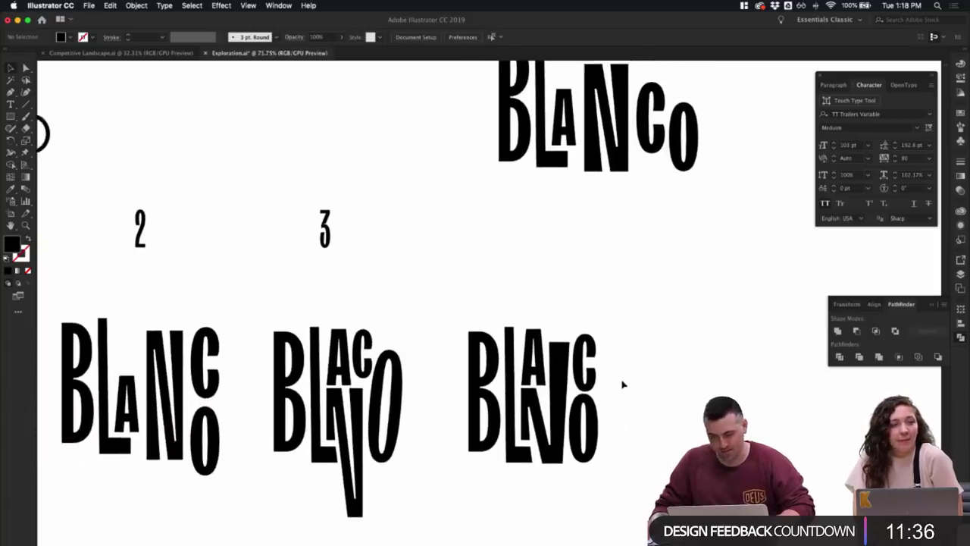
{"action": "left_click", "coordinate": [477, 317]}
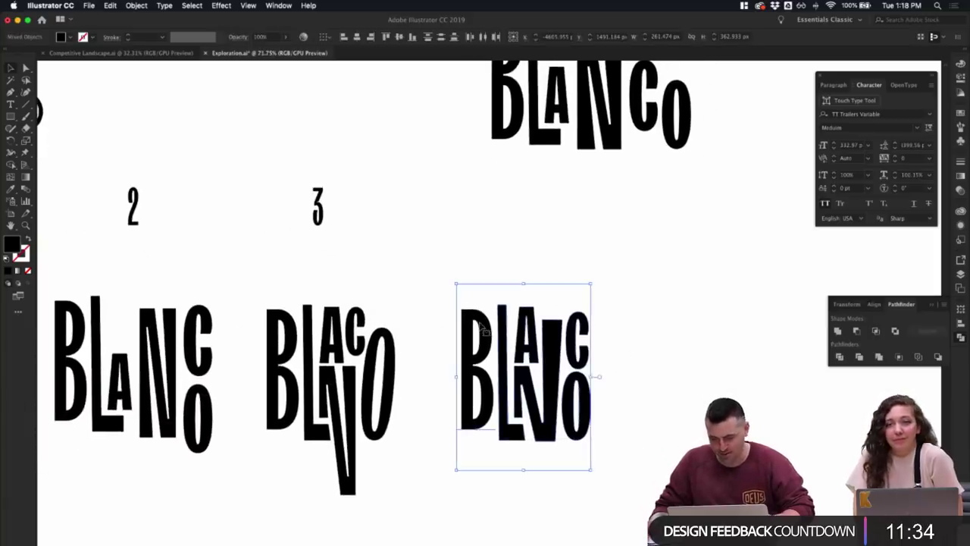
{"action": "left_click_drag", "start_coordinate": [477, 317], "coordinate": [668, 318]}
{"action": "left_click", "coordinate": [732, 262]}
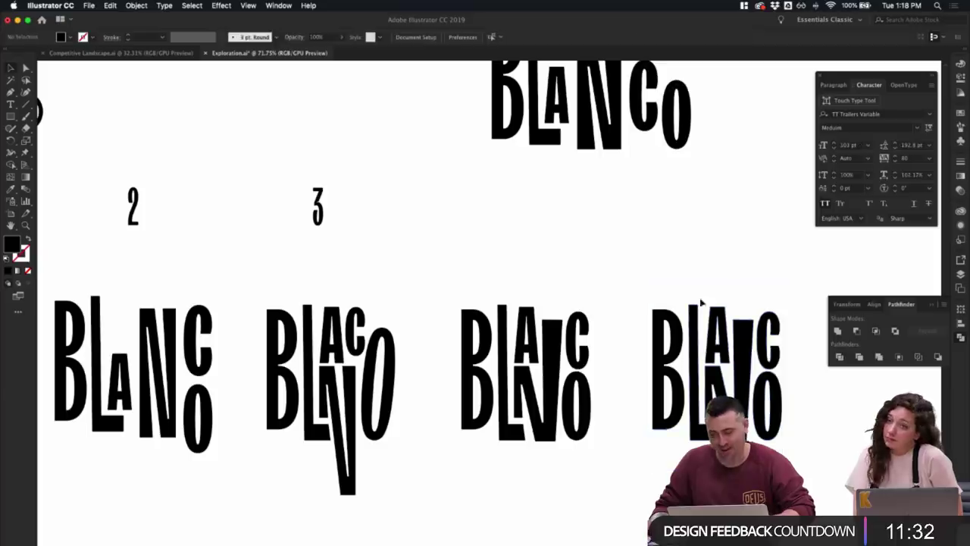
- Convert the duplicated wordmark's B from live text to outlines
{"action": "left_click", "coordinate": [674, 330]}
{"action": "right_click", "coordinate": [670, 338]}
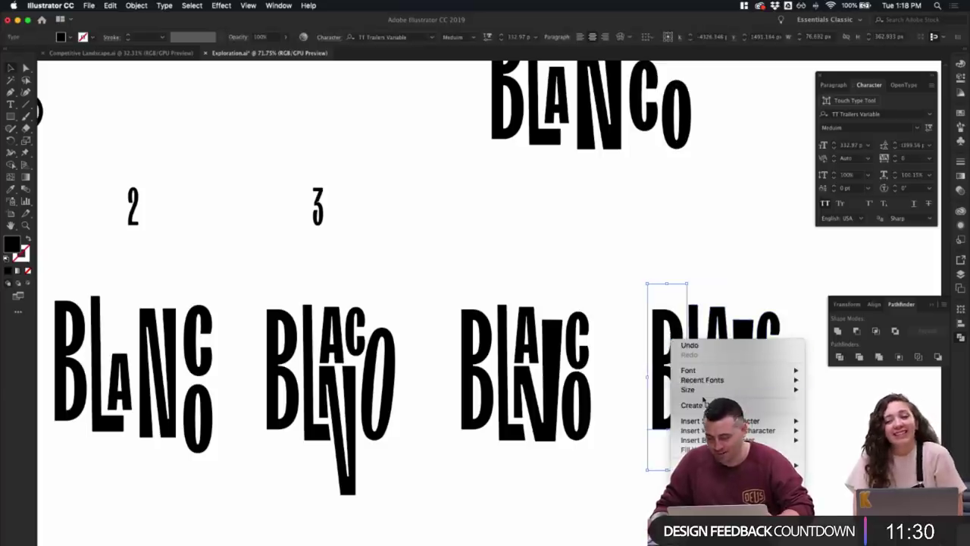
{"action": "left_click", "coordinate": [701, 404]}
{"action": "left_click", "coordinate": [732, 276]}
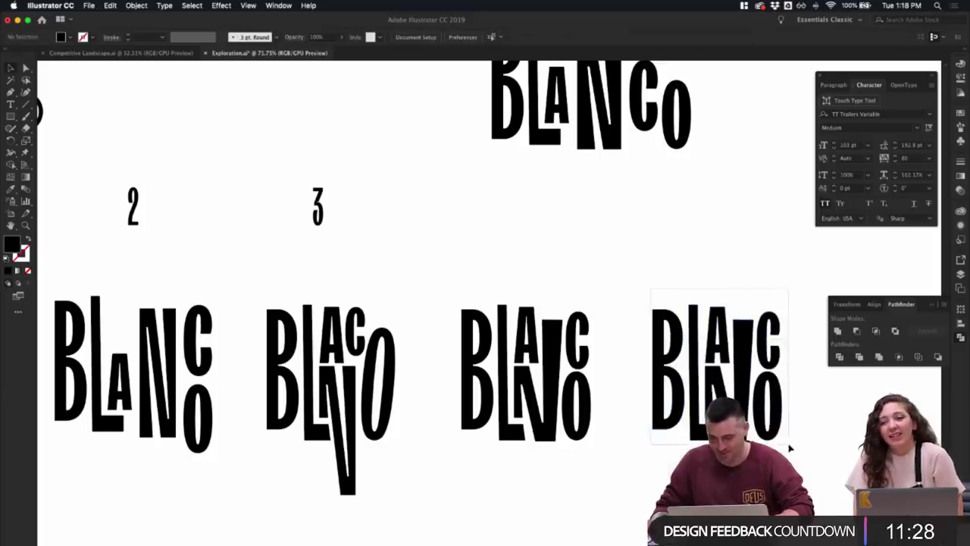
- Move the outlined B up so its top rises slightly above the neighbouring L
{"action": "scroll", "coordinate": [799, 455], "scroll_direction": "right", "scroll_amount": 3}
{"action": "mouse_move", "coordinate": [615, 443]}
{"action": "left_mouse_down"}
{"action": "mouse_move", "coordinate": [616, 462]}
{"action": "mouse_move", "coordinate": [616, 431]}
{"action": "left_mouse_up"}
{"action": "left_click", "coordinate": [635, 478]}
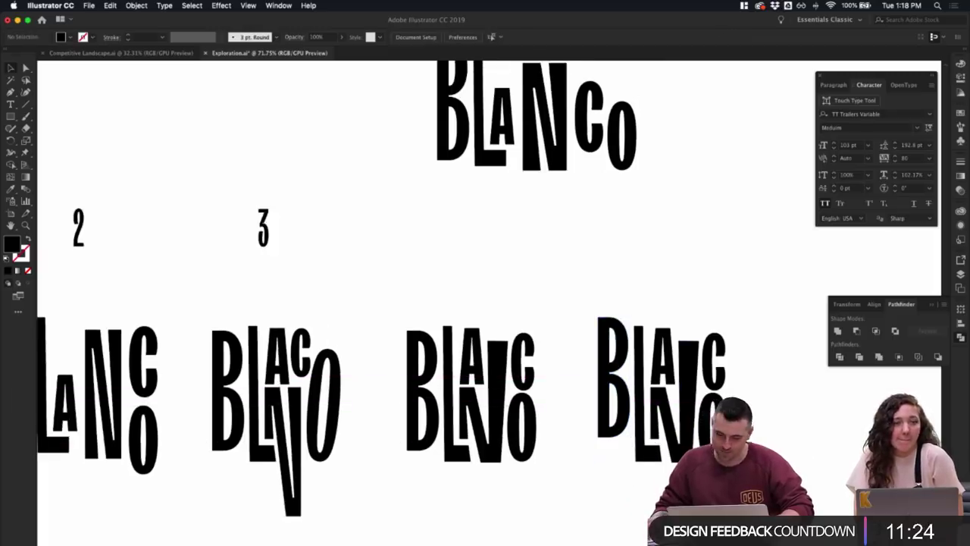
- Move the rightmost wordmark's stacked C and O up together so they sit slightly above their neighbours' baseline
{"action": "scroll", "coordinate": [356, 303], "scroll_direction": "right", "scroll_amount": 5}
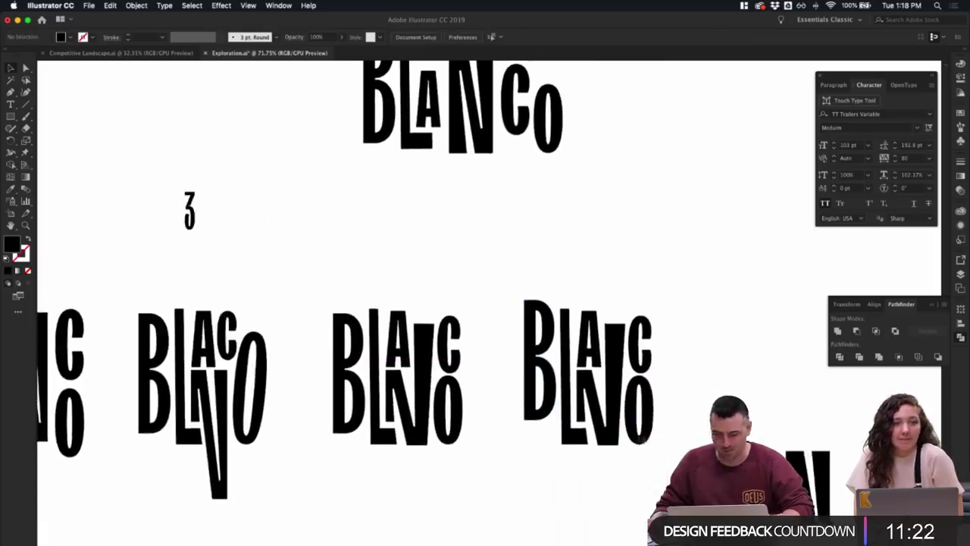
{"action": "left_click", "coordinate": [583, 441]}
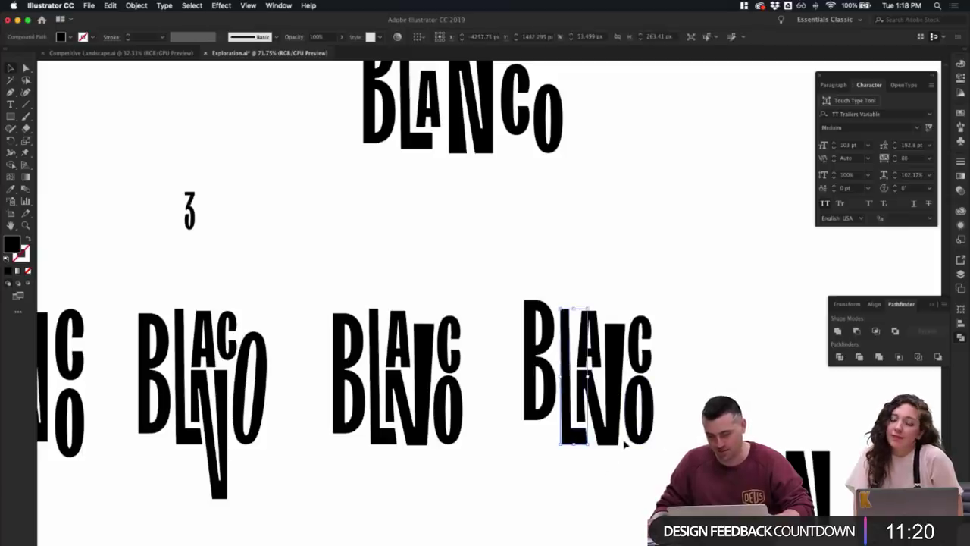
{"action": "left_click", "coordinate": [642, 450]}
{"action": "left_click", "coordinate": [648, 402]}
{"action": "left_click", "coordinate": [647, 365], "text": "shift"}
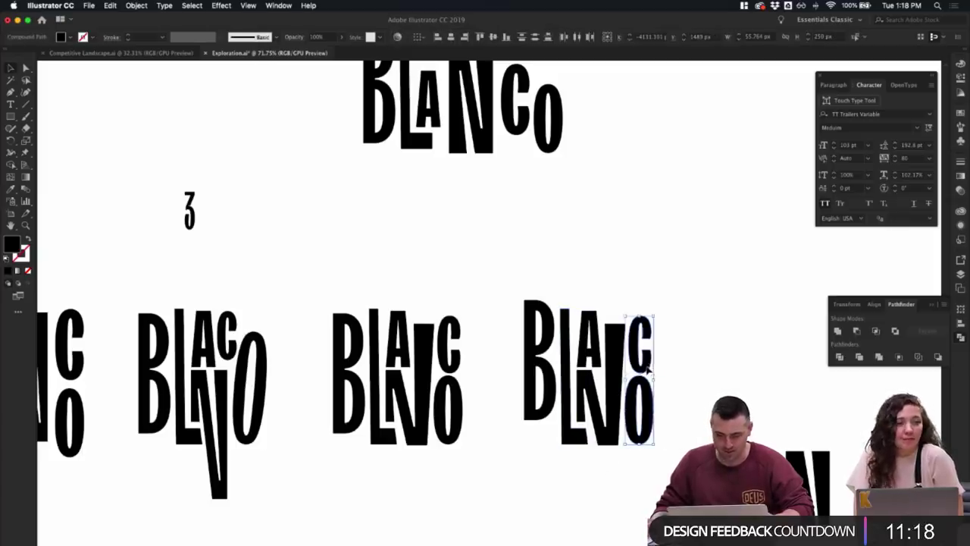
{"action": "left_click_drag", "start_coordinate": [646, 370], "coordinate": [646, 361]}
{"action": "left_click", "coordinate": [689, 343]}
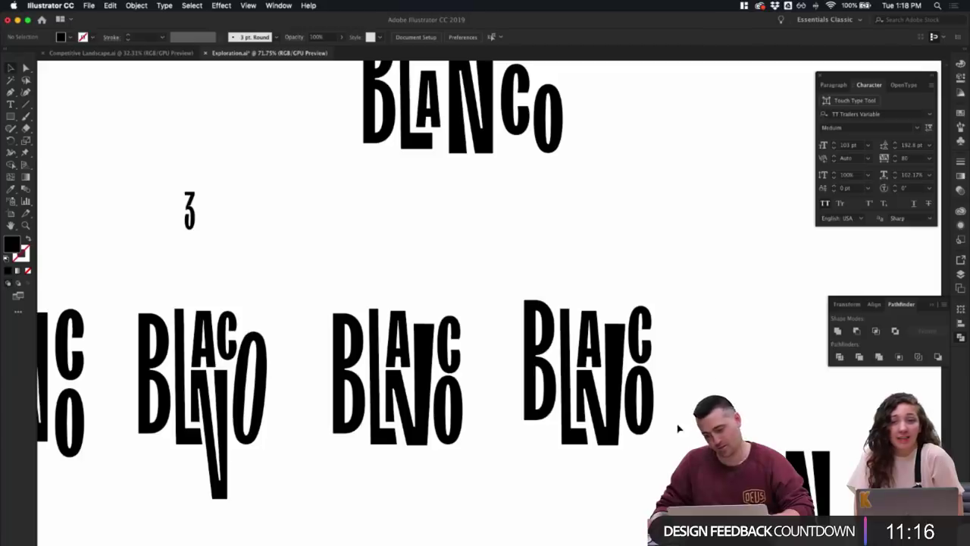
{"action": "scroll", "coordinate": [678, 429], "scroll_direction": "down", "scroll_amount": 1}
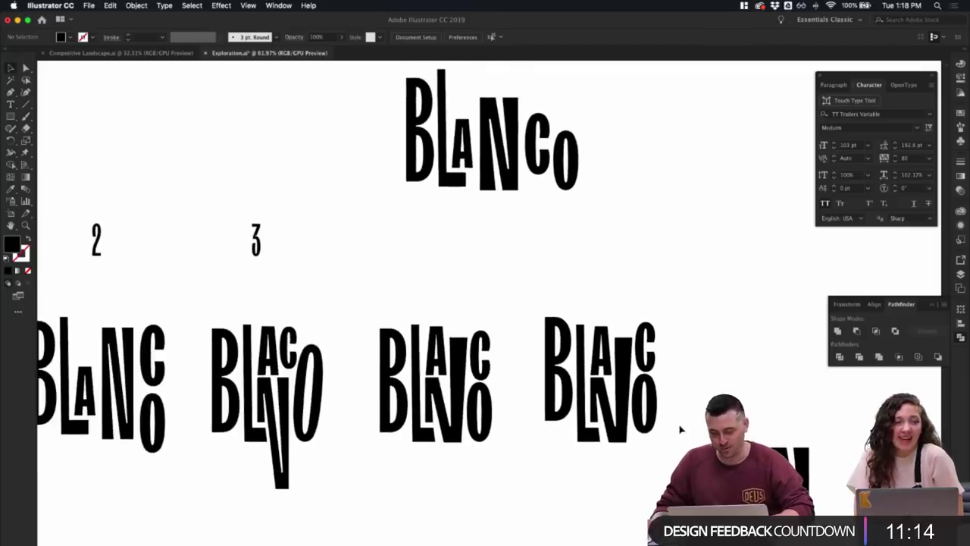
{"action": "left_click_drag", "start_coordinate": [595, 370], "coordinate": [568, 332]}
{"action": "left_click", "coordinate": [562, 312]}
{"action": "scroll", "coordinate": [602, 296], "scroll_direction": "down", "scroll_amount": 1}
{"action": "left_click", "coordinate": [568, 337]}
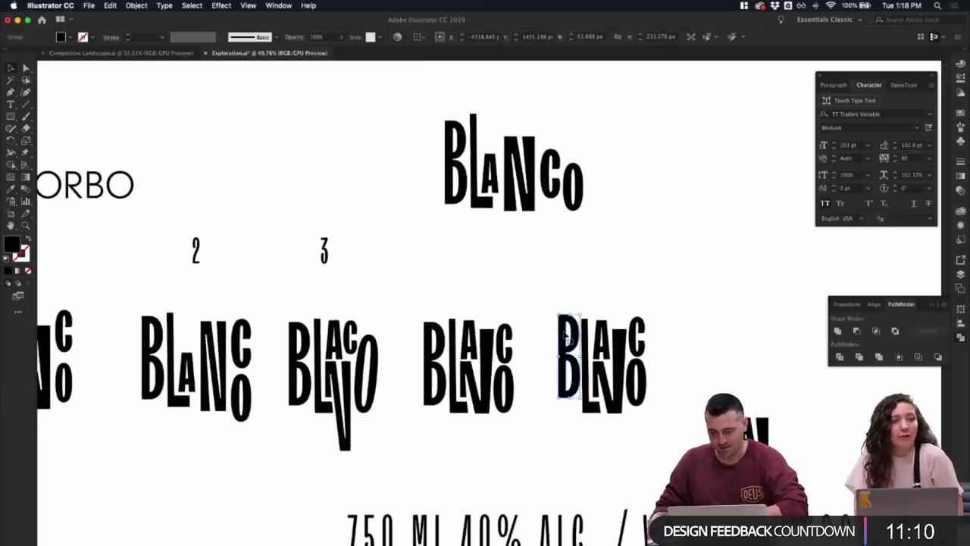
{"action": "left_click", "coordinate": [587, 297]}
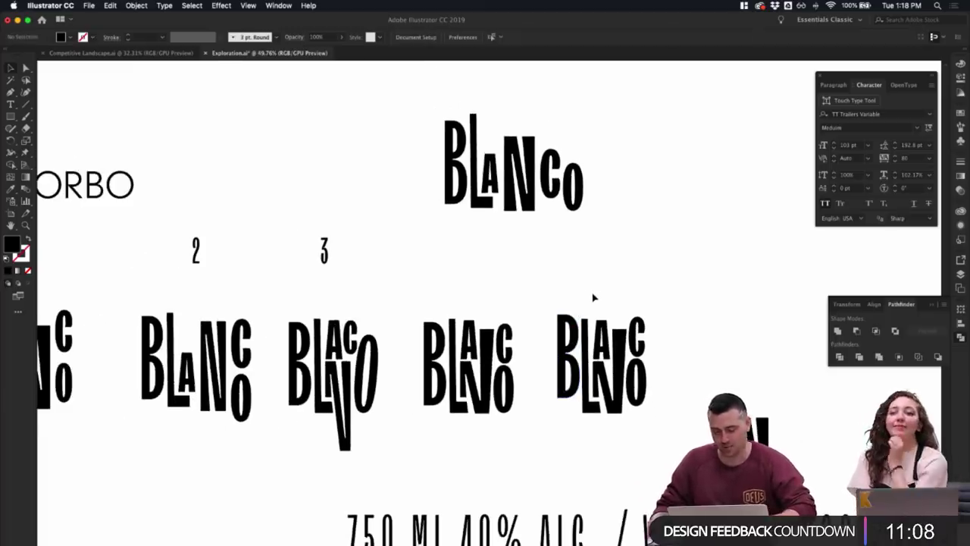
{"action": "scroll", "coordinate": [598, 329], "scroll_direction": "up", "scroll_amount": 2}
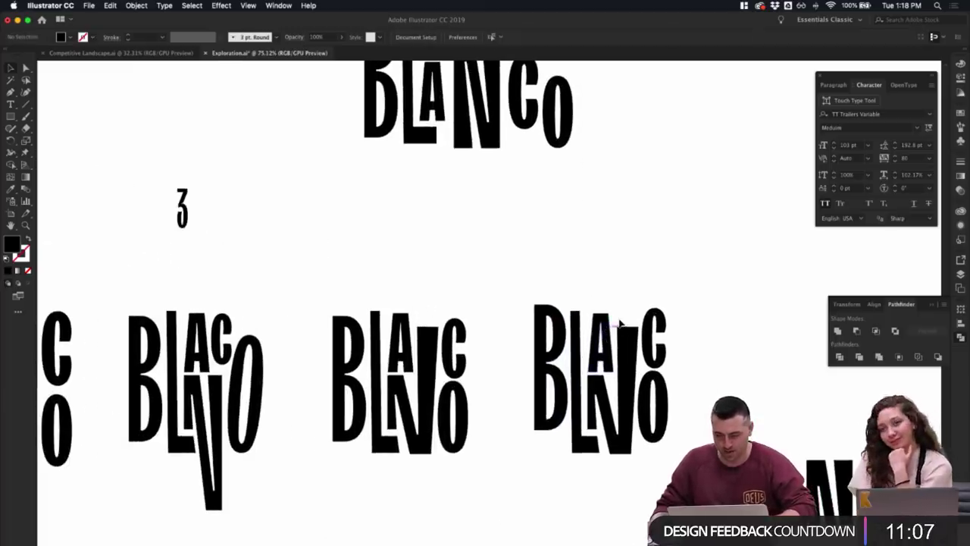
- Try to reshape the lower-right foot of the A in the rightmost wordmark by moving its corner anchor points
{"action": "left_click", "coordinate": [606, 375]}
{"action": "scroll", "coordinate": [602, 371], "scroll_direction": "up", "scroll_amount": 3}
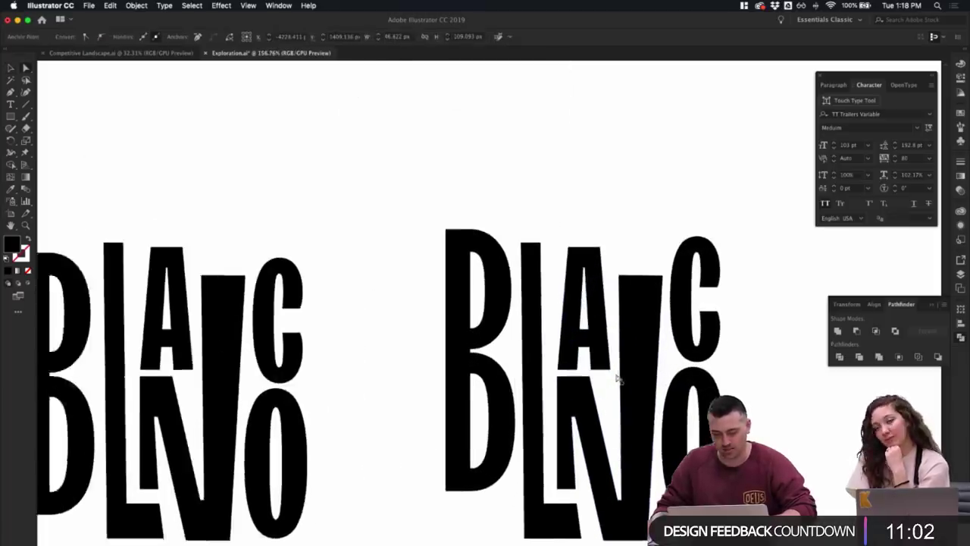
{"action": "left_click", "coordinate": [590, 370], "text": "shift"}
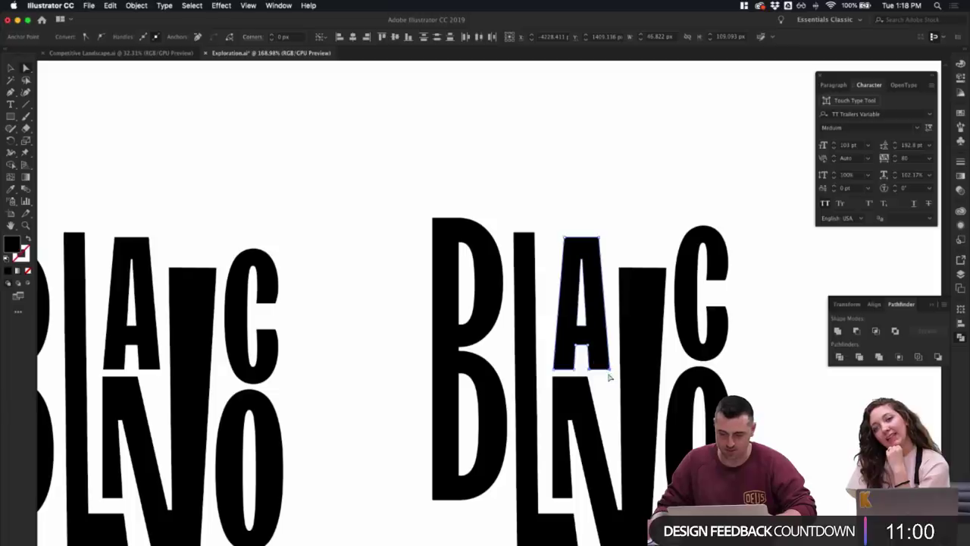
{"action": "left_click", "coordinate": [610, 370]}
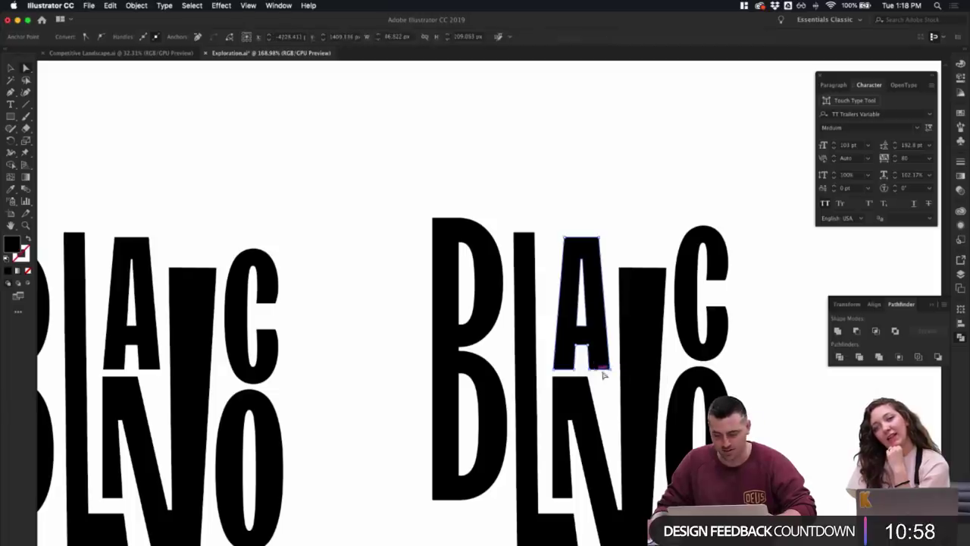
{"action": "mouse_move", "coordinate": [606, 373]}
{"action": "left_mouse_down"}
{"action": "mouse_move", "coordinate": [605, 384]}
{"action": "mouse_move", "coordinate": [604, 376]}
{"action": "left_mouse_up"}
{"action": "key", "text": "super+z"}
{"action": "left_click", "coordinate": [591, 372], "text": "shift"}
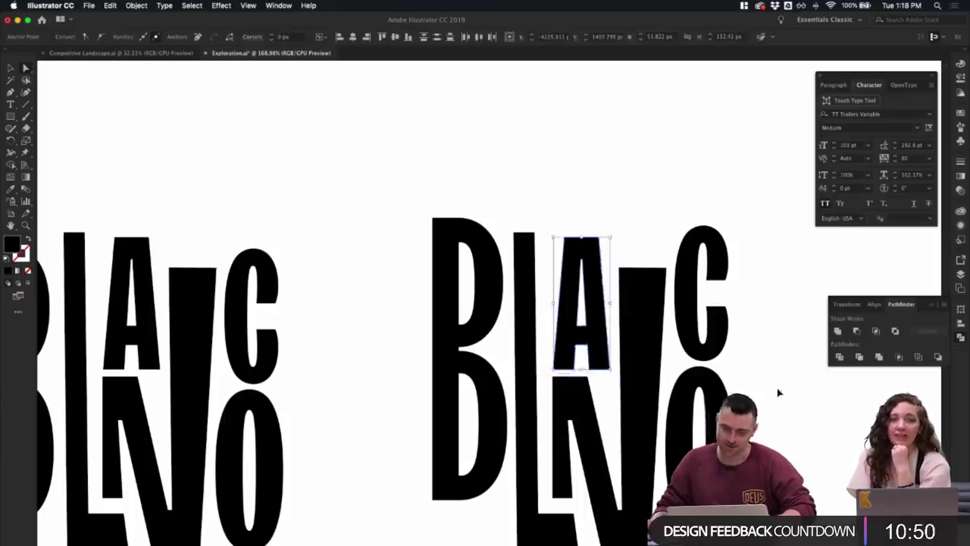
{"action": "left_click", "coordinate": [621, 261]}
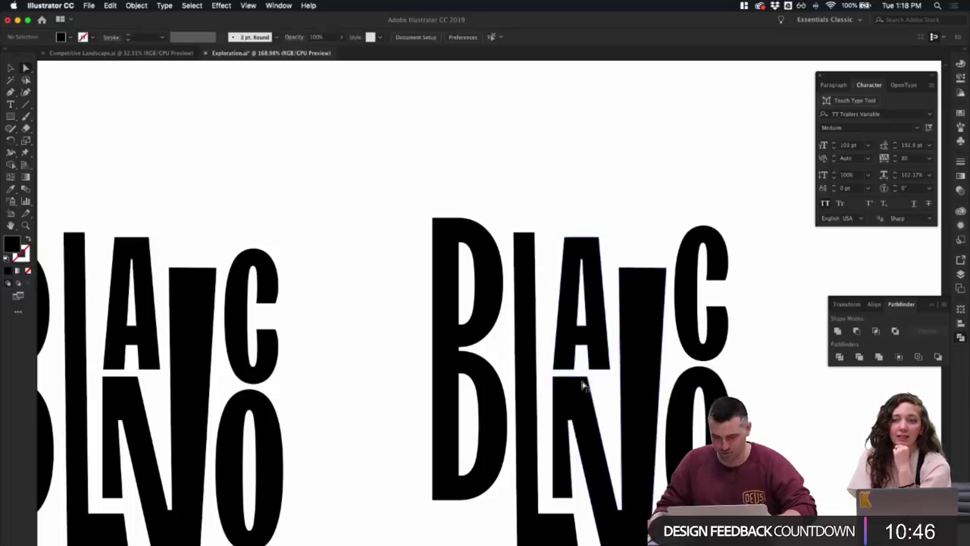
{"action": "scroll", "coordinate": [701, 379], "scroll_direction": "down", "scroll_amount": 5}
{"action": "scroll", "coordinate": [764, 365], "scroll_direction": "down", "scroll_amount": 1}
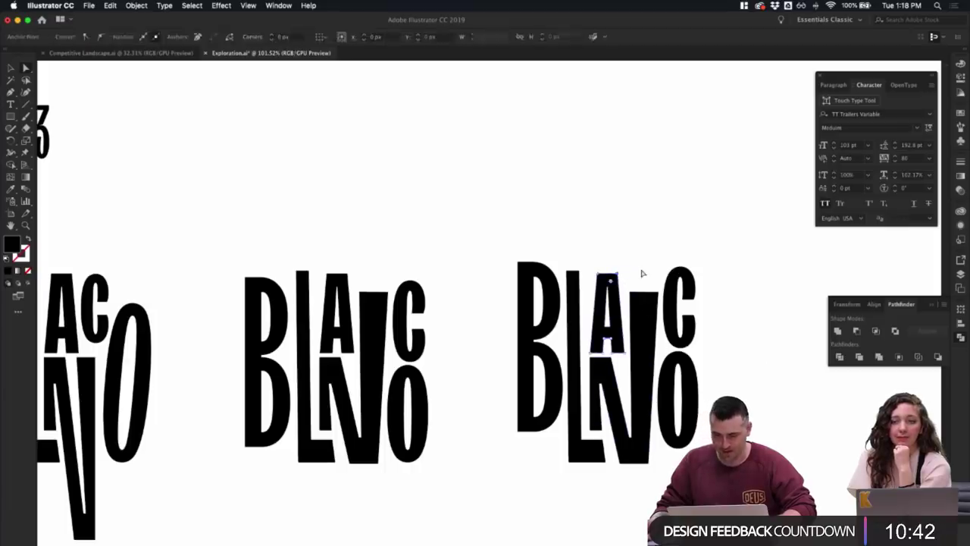
- Pull the A's upper-right corner anchor outward so the letter's outer right edge runs vertical
{"action": "scroll", "coordinate": [641, 273], "scroll_direction": "up", "scroll_amount": 2}
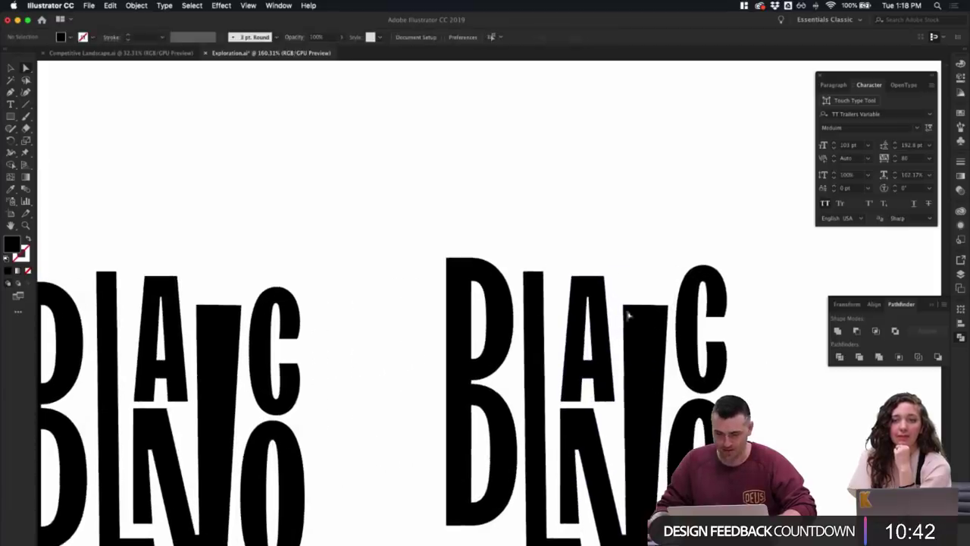
{"action": "left_click", "coordinate": [562, 403]}
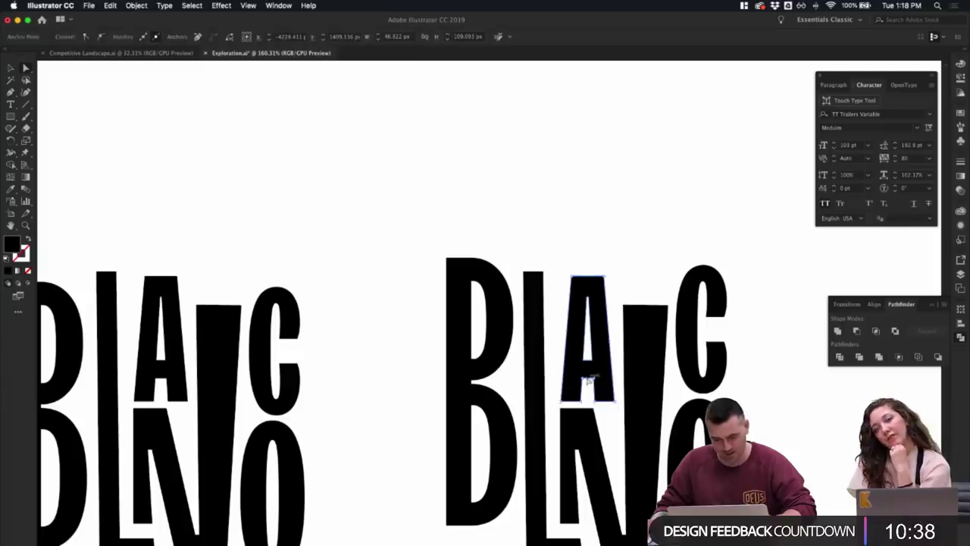
{"action": "key", "text": "v"}
{"action": "scroll", "coordinate": [622, 279], "scroll_direction": "up", "scroll_amount": 2}
{"action": "left_click", "coordinate": [621, 279]}
{"action": "scroll", "coordinate": [627, 322], "scroll_direction": "down", "scroll_amount": 1}
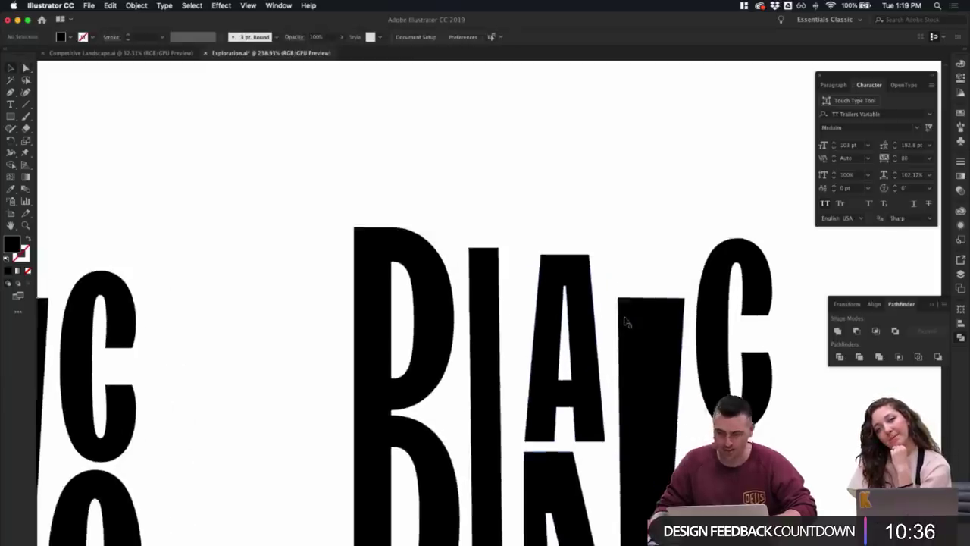
{"action": "scroll", "coordinate": [626, 322], "scroll_direction": "down", "scroll_amount": 3}
{"action": "left_click", "coordinate": [543, 217]}
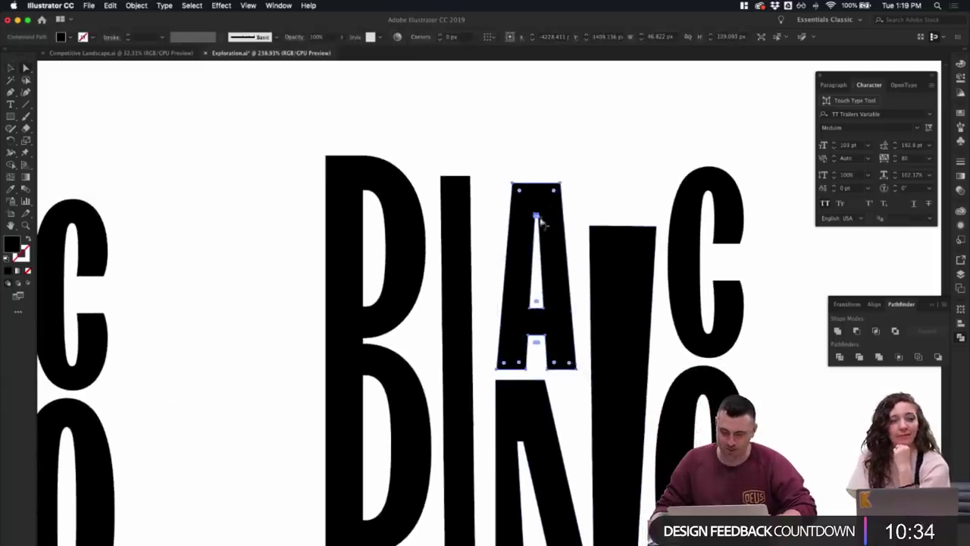
{"action": "scroll", "coordinate": [539, 220], "scroll_direction": "up", "scroll_amount": 2}
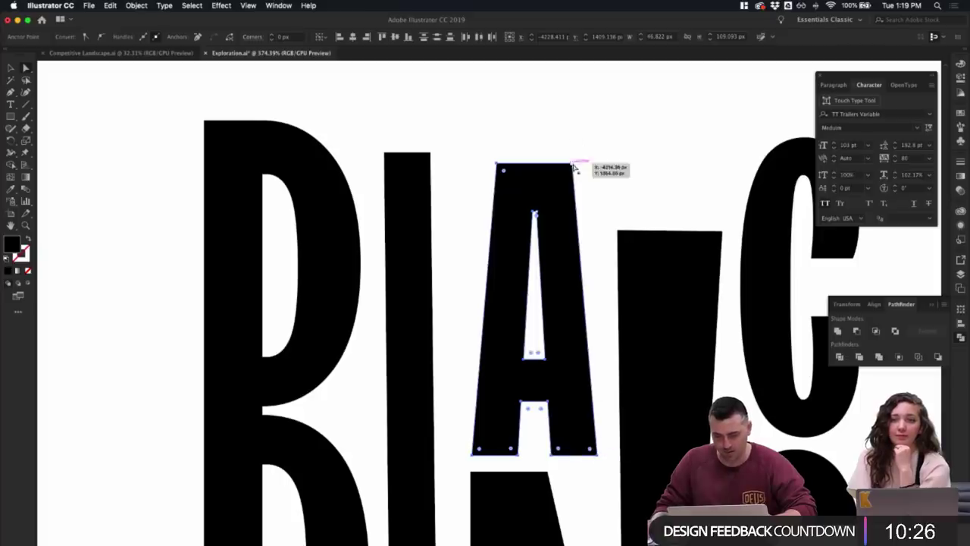
{"action": "left_click_drag", "start_coordinate": [572, 163], "coordinate": [596, 164]}
{"action": "key", "text": "super+z"}
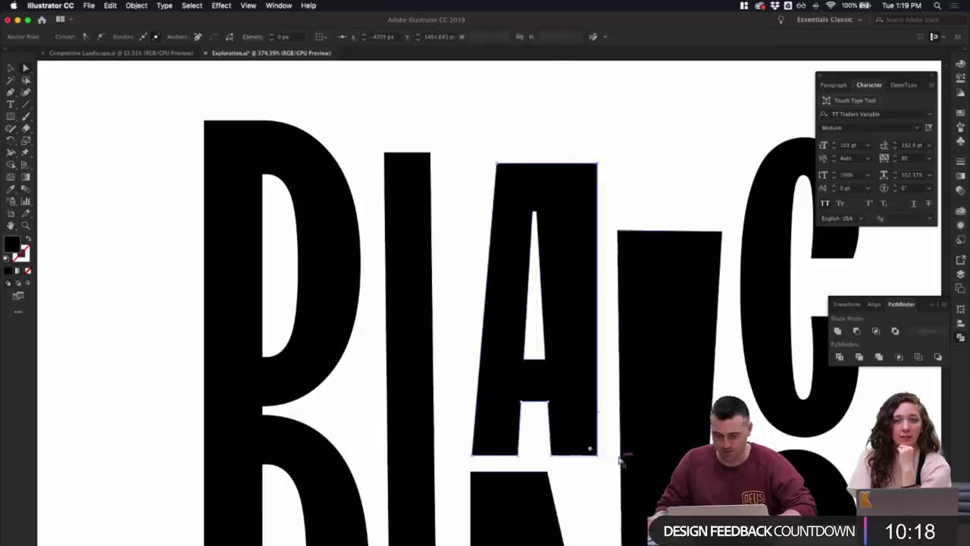
- Nudge the A's lower-right corner anchor slightly inward so its right edge runs closer to parallel with the N's stem
{"action": "key", "text": "shift+Left"}
{"action": "key", "text": "super+z"}
{"action": "key", "text": "Left"}
{"action": "key", "text": "Left"}
{"action": "key", "text": "Left"}
{"action": "key", "text": "Left"}
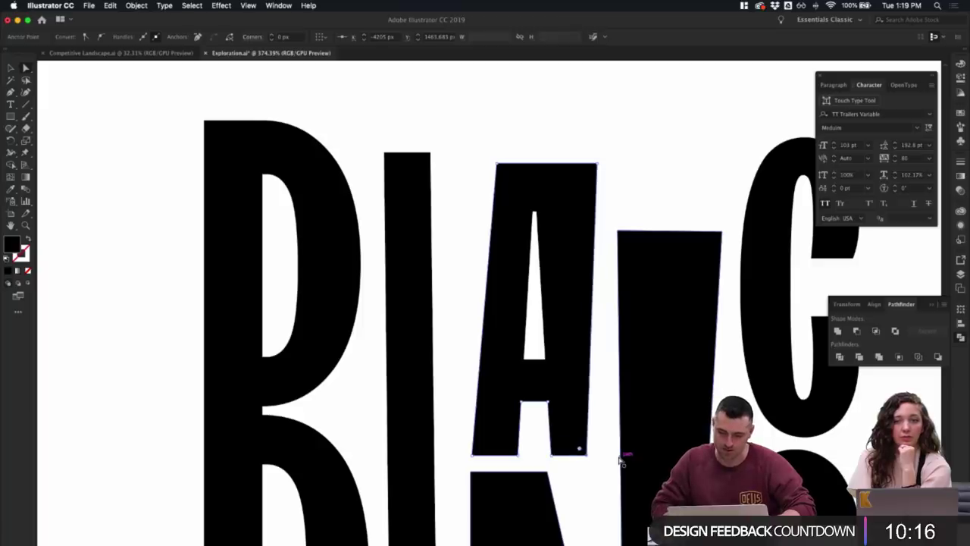
{"action": "key", "text": "Left"}
{"action": "key", "text": "Left"}
{"action": "key", "text": "Left"}
{"action": "key", "text": "Right"}
{"action": "key", "text": "Right"}
{"action": "key", "text": "Right"}
{"action": "key", "text": "Right"}
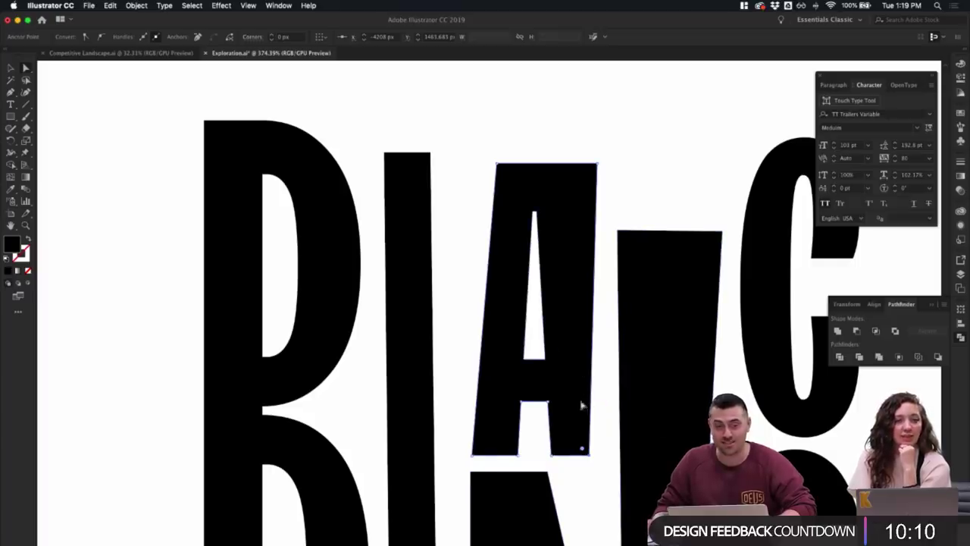
- Fine-tune the slant of the A's right edge with small adjustments to its upper-right and lower-right corner anchors
{"action": "scroll", "coordinate": [581, 402], "scroll_direction": "down", "scroll_amount": 2}
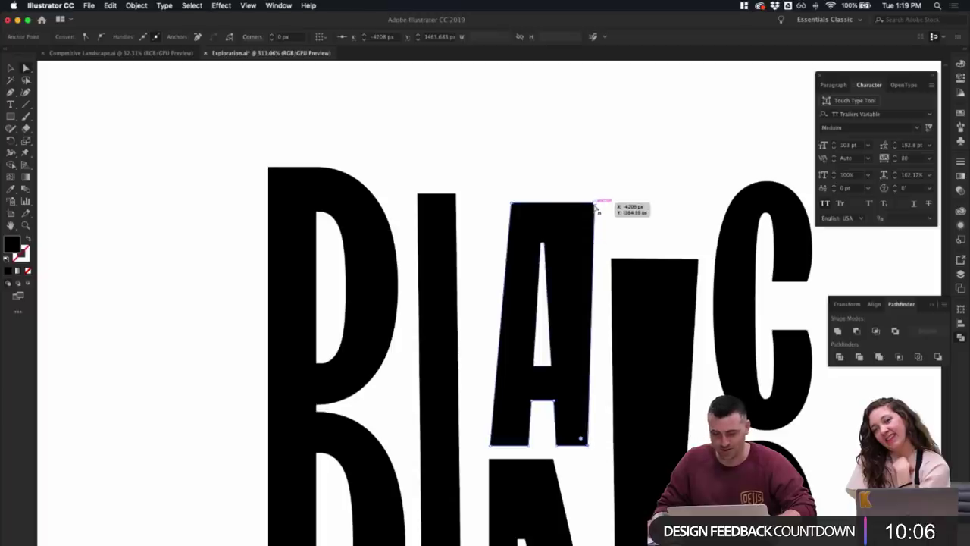
{"action": "key", "text": "shift+Left"}
{"action": "key", "text": "super+z"}
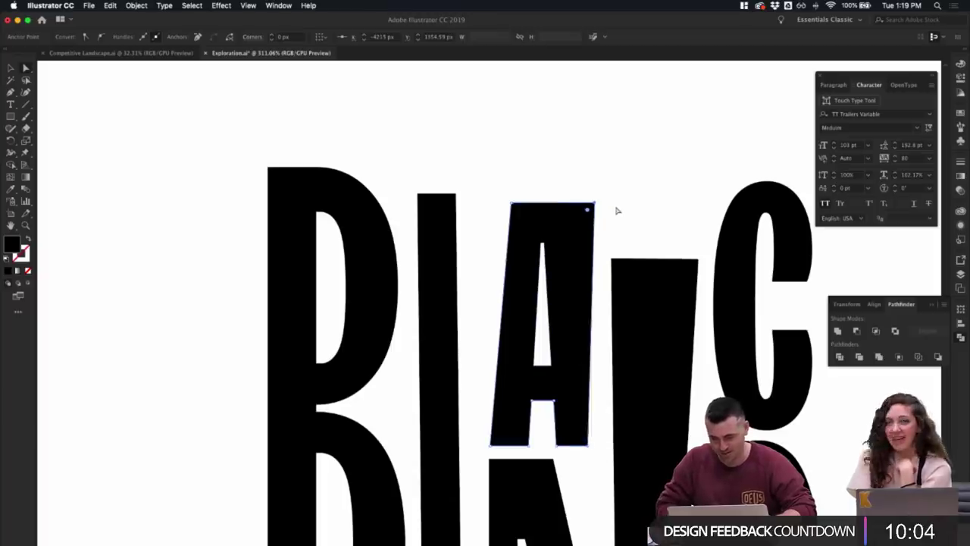
{"action": "key", "text": "Left"}
{"action": "key", "text": "Left"}
{"action": "key", "text": "Left"}
{"action": "scroll", "coordinate": [617, 210], "scroll_direction": "left", "scroll_amount": 1}
{"action": "key", "text": "super+z"}
{"action": "key", "text": "super+z"}
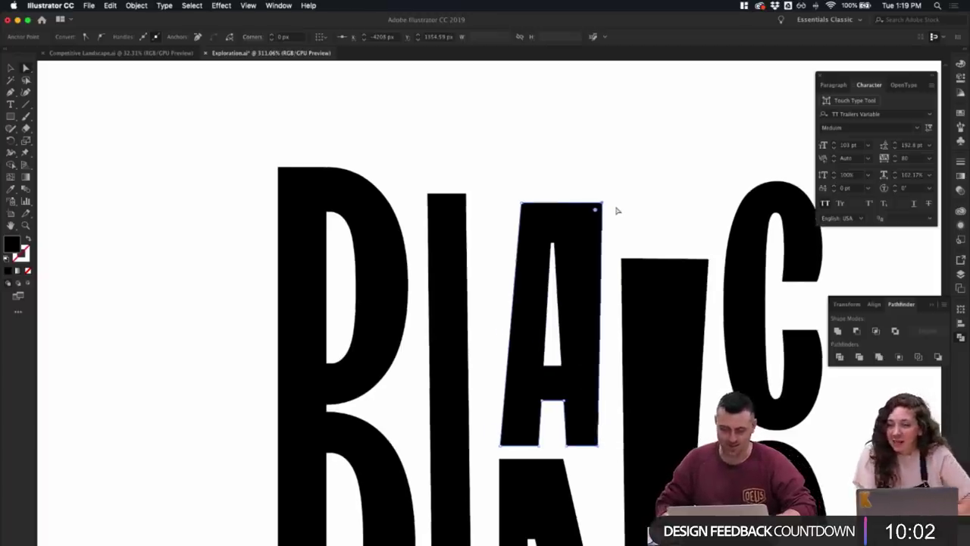
{"action": "scroll", "coordinate": [611, 440], "scroll_direction": "up", "scroll_amount": 2}
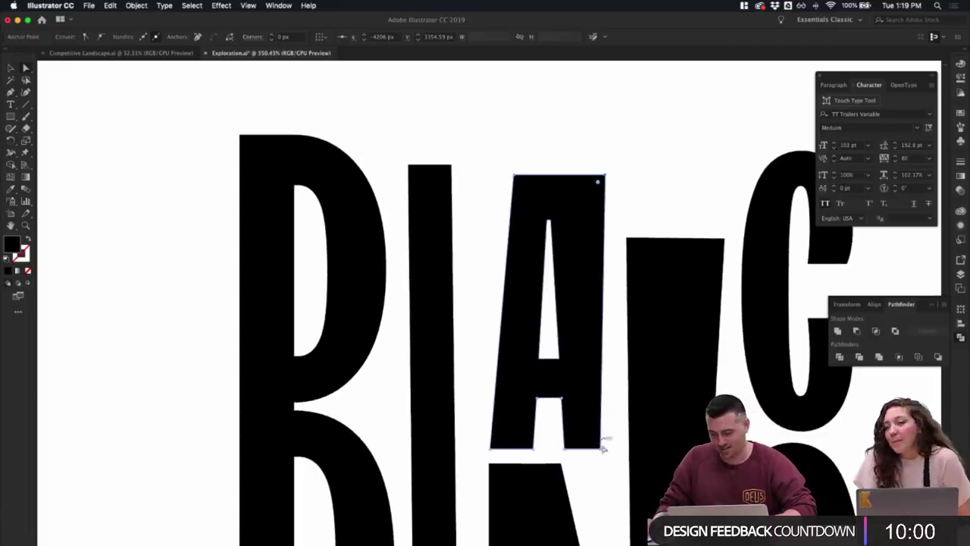
{"action": "left_click_drag", "start_coordinate": [603, 450], "coordinate": [598, 450]}
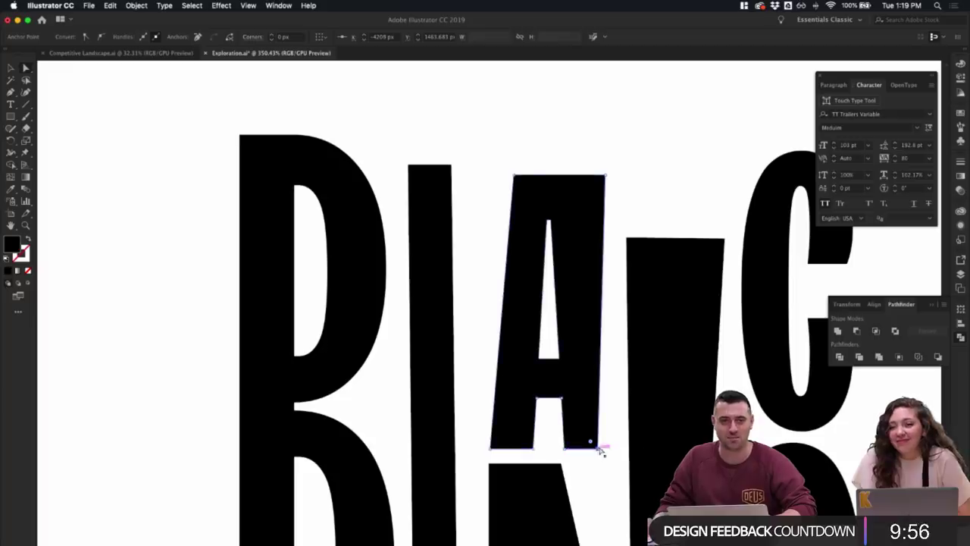
- Move the A's lower-right corner outward and its upper-right corner inward to return the letter to a tapered shape
{"action": "scroll", "coordinate": [604, 448], "scroll_direction": "down", "scroll_amount": 3}
{"action": "scroll", "coordinate": [608, 447], "scroll_direction": "down", "scroll_amount": 1}
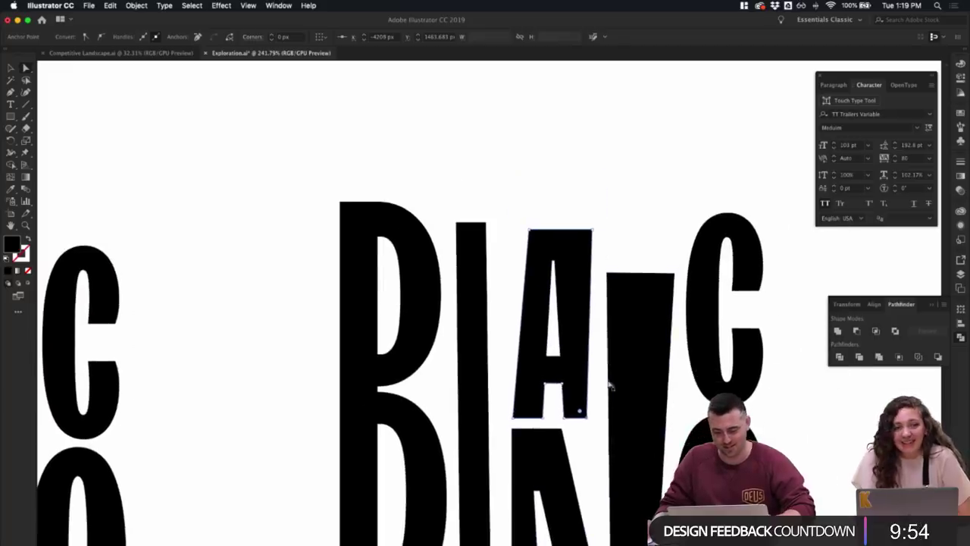
{"action": "left_click_drag", "start_coordinate": [587, 419], "coordinate": [596, 416]}
{"action": "mouse_move", "coordinate": [591, 230]}
{"action": "left_mouse_down"}
{"action": "mouse_move", "coordinate": [600, 231]}
{"action": "mouse_move", "coordinate": [575, 231]}
{"action": "left_mouse_up"}
{"action": "left_click", "coordinate": [582, 234]}
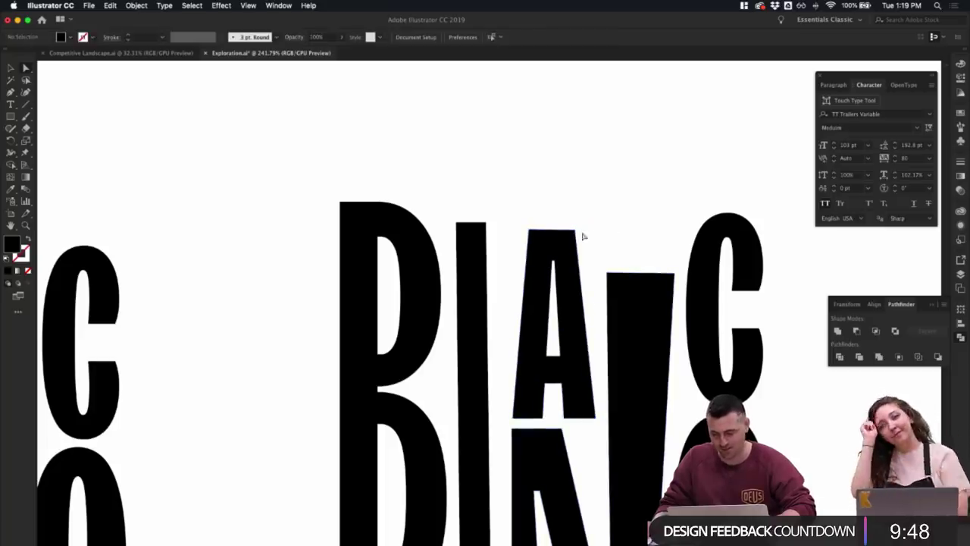
- Undo the corner edits on the A to restore its original tapered outline, and deselect it
{"action": "key", "text": "super+z"}
{"action": "key", "text": "super+z"}
{"action": "key", "text": "super+z"}
{"action": "key", "text": "super+z"}
{"action": "key", "text": "super+z"}
{"action": "key", "text": "super+z"}
{"action": "key", "text": "super+z"}
{"action": "key", "text": "super+z"}
{"action": "key", "text": "super+z"}
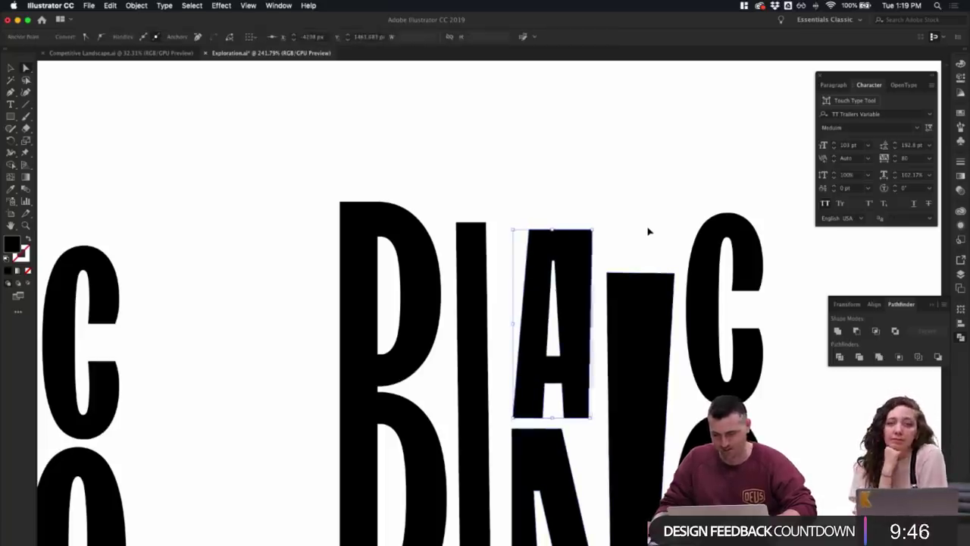
{"action": "key", "text": "super+z"}
{"action": "key", "text": "super+z"}
{"action": "key", "text": "super+z"}
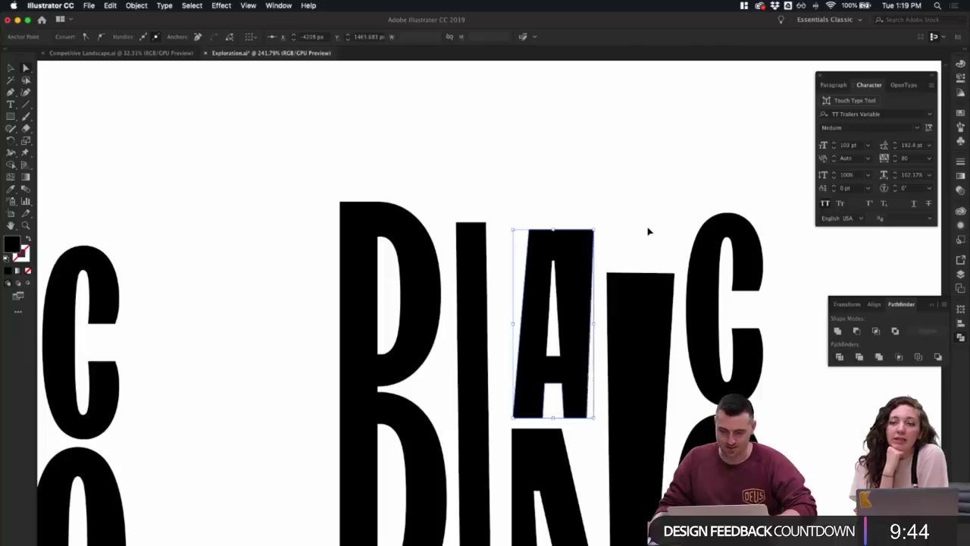
{"action": "key", "text": "super+z"}
{"action": "key", "text": "super+z"}
{"action": "key", "text": "super+z"}
{"action": "key", "text": "super+z"}
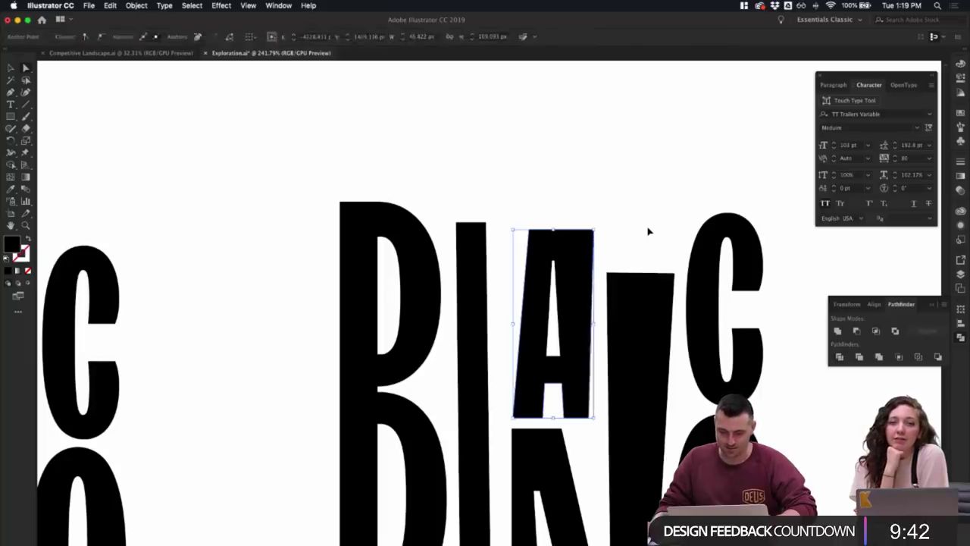
{"action": "key", "text": "super+shift+z"}
{"action": "key", "text": "super+z"}
{"action": "key", "text": "super+shift+z"}
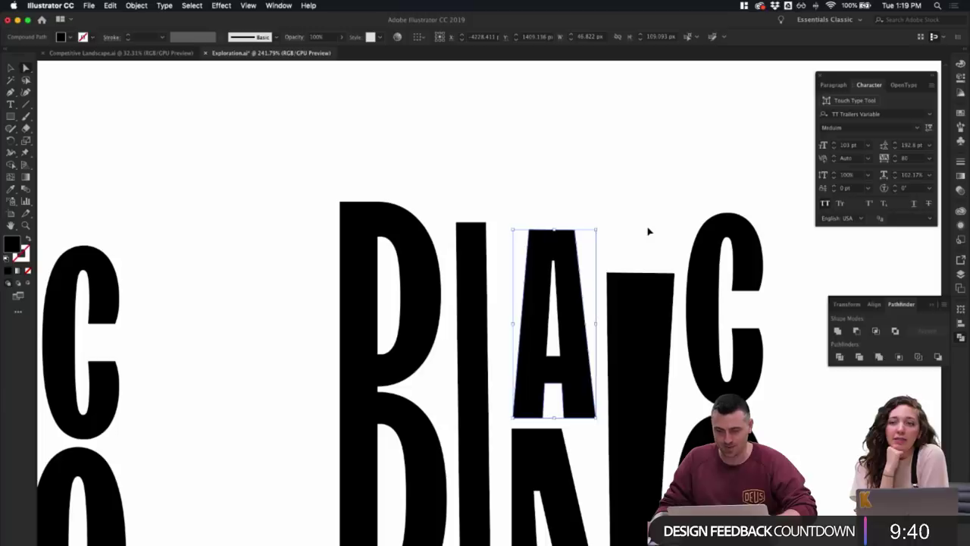
{"action": "left_click", "coordinate": [649, 231]}
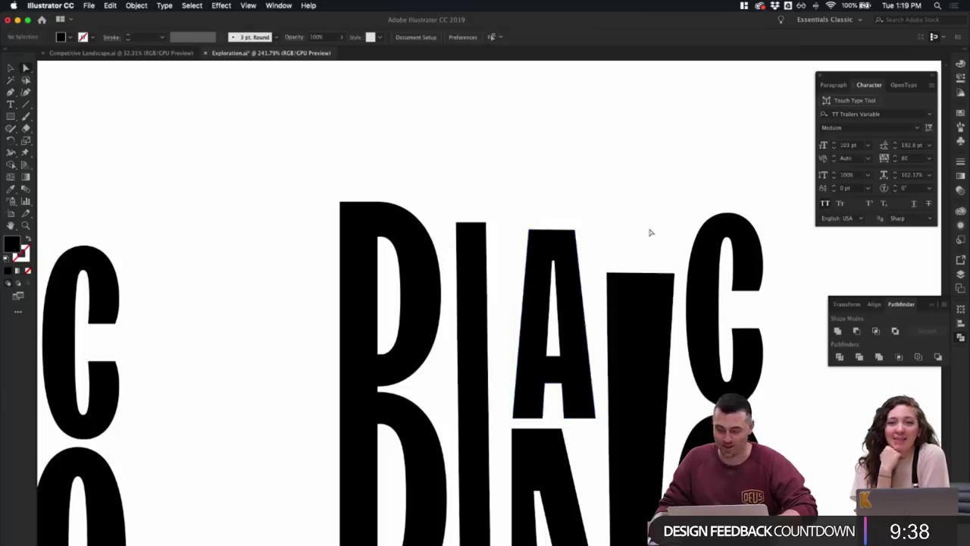
{"action": "scroll", "coordinate": [640, 286], "scroll_direction": "down", "scroll_amount": 2}
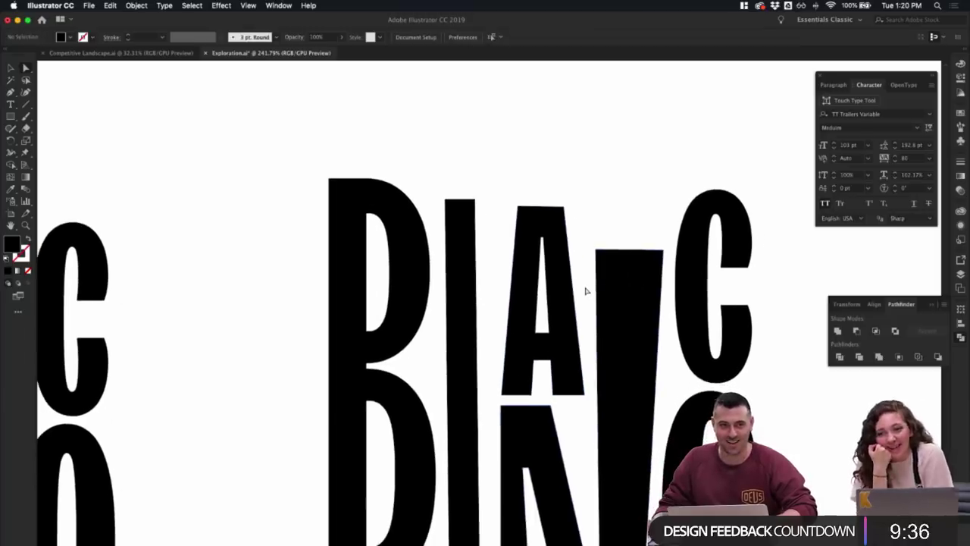
- Place a spare copy of the A to the right of the third BLANCO variation and deselect it
{"action": "scroll", "coordinate": [586, 290], "scroll_direction": "down", "scroll_amount": 3}
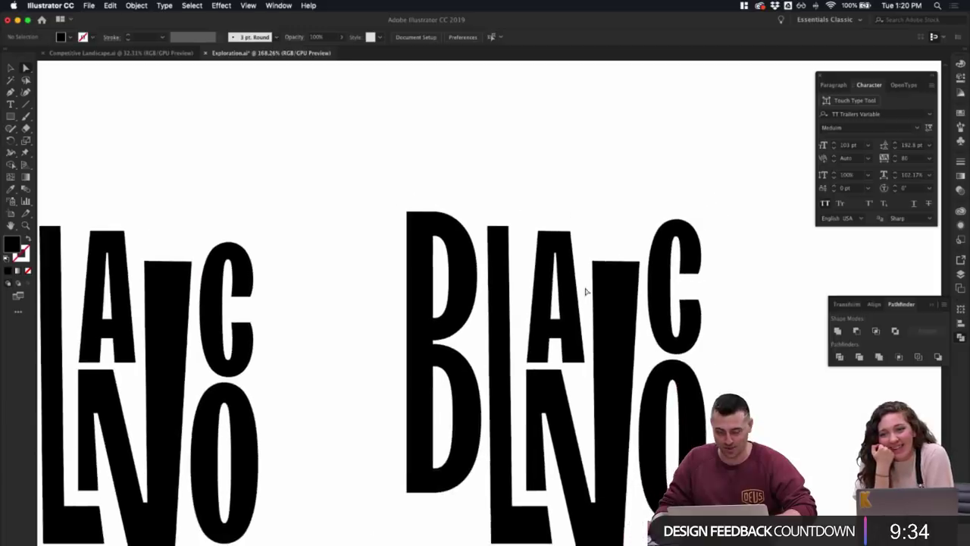
{"action": "scroll", "coordinate": [599, 238], "scroll_direction": "down", "scroll_amount": 4}
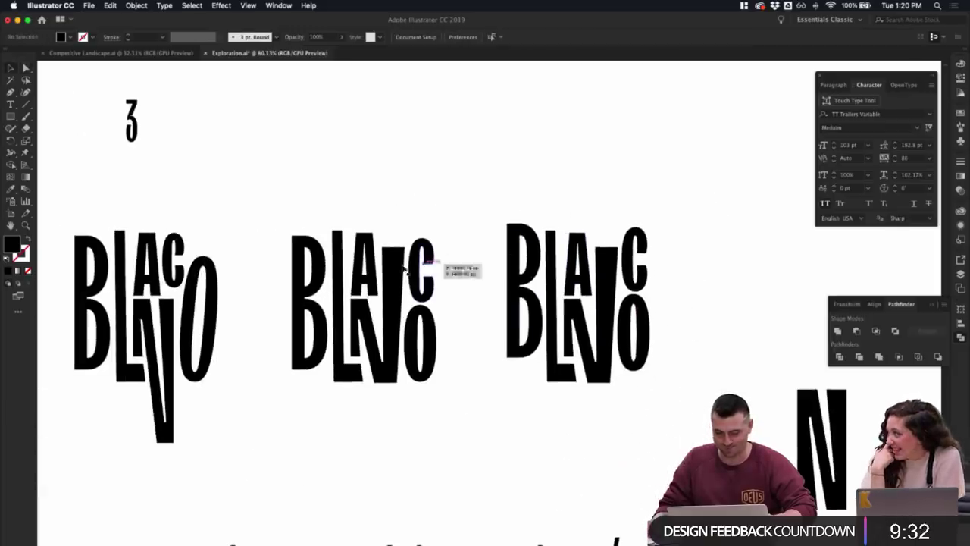
{"action": "left_click_drag", "start_coordinate": [404, 269], "coordinate": [693, 264]}
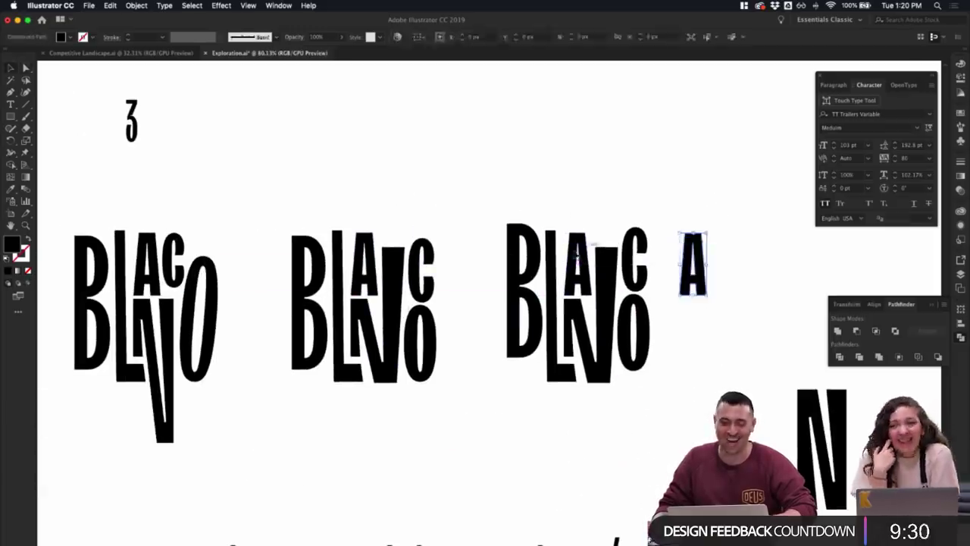
{"action": "left_click", "coordinate": [585, 259]}
{"action": "left_click", "coordinate": [650, 226]}
{"action": "scroll", "coordinate": [651, 226], "scroll_direction": "up", "scroll_amount": 4}
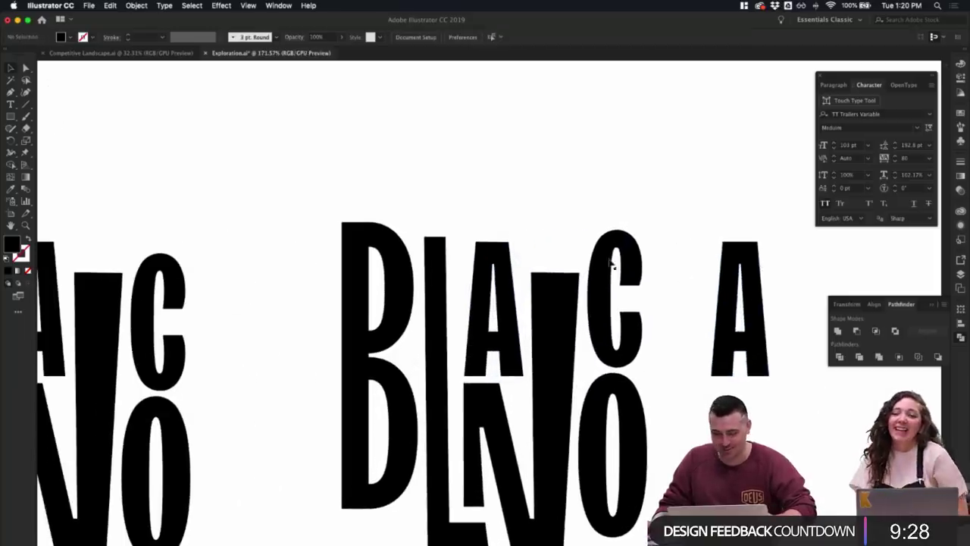
- Try moving the upper-right corner anchor of the third variation's A outward so its right edge stands nearly vertical
{"action": "left_click", "coordinate": [513, 282]}
{"action": "key", "text": "a"}
{"action": "left_click", "coordinate": [513, 241]}
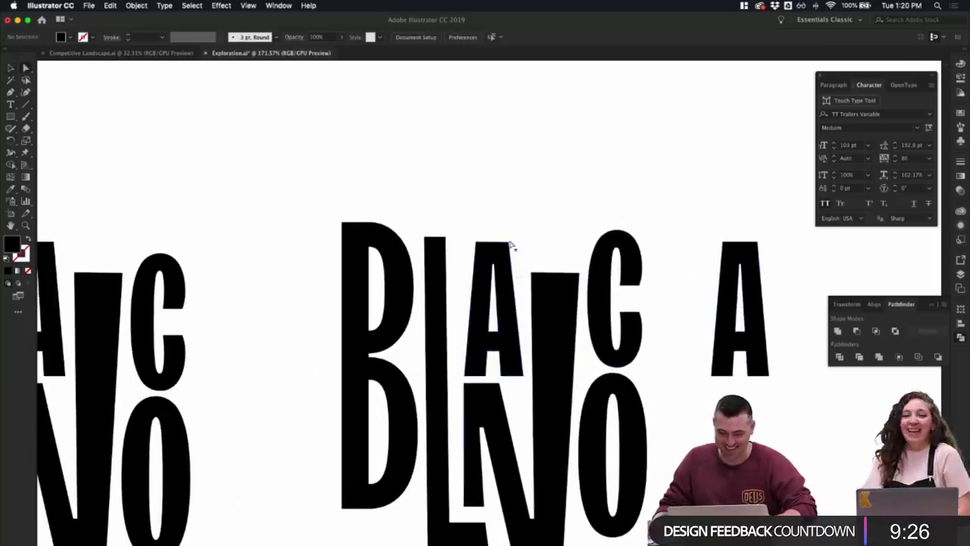
{"action": "mouse_move", "coordinate": [511, 245]}
{"action": "left_mouse_down"}
{"action": "mouse_move", "coordinate": [540, 246]}
{"action": "mouse_move", "coordinate": [522, 247]}
{"action": "left_mouse_up"}
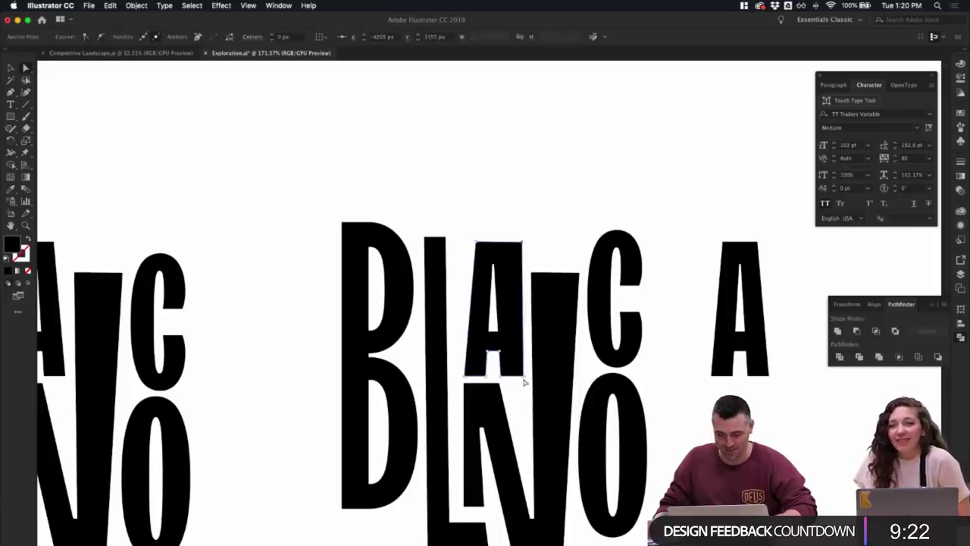
{"action": "left_click", "coordinate": [525, 382]}
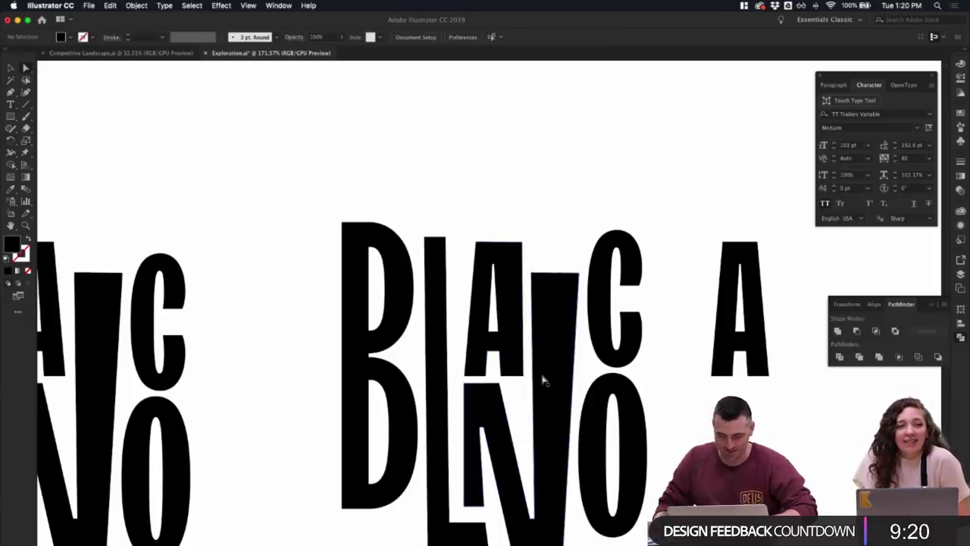
- Nudge the A's lower-right corner anchor inward by small increments to run its right edge alongside the N's stem
{"action": "left_click", "coordinate": [523, 376]}
{"action": "key", "text": "Left"}
{"action": "key", "text": "Left"}
{"action": "key", "text": "Left"}
{"action": "key", "text": "Left"}
{"action": "key", "text": "Left"}
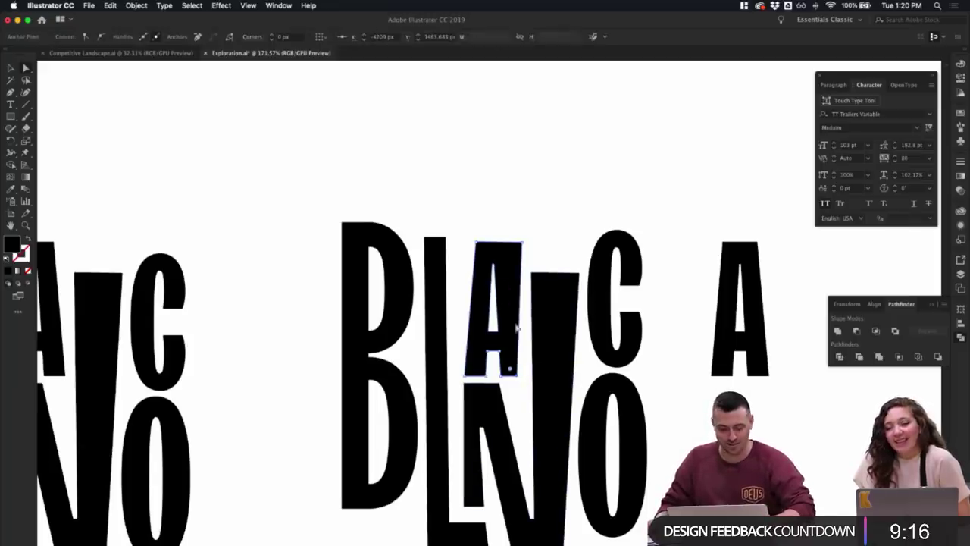
- Undo the corner anchor moves on the A and deselect it
{"action": "key", "text": "super+z"}
{"action": "key", "text": "super+z"}
{"action": "key", "text": "super+z"}
{"action": "key", "text": "super+z"}
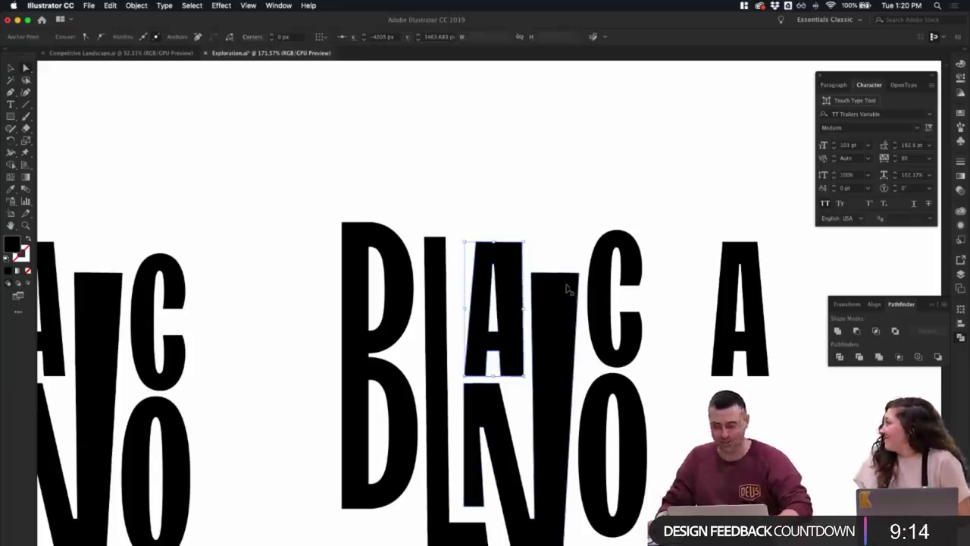
{"action": "key", "text": "super+z"}
{"action": "left_click", "coordinate": [548, 250]}
- Lower the A's upper-right corner anchor along its right edge so the letter's top slants down toward the N
{"action": "scroll", "coordinate": [531, 242], "scroll_direction": "up", "scroll_amount": 1}
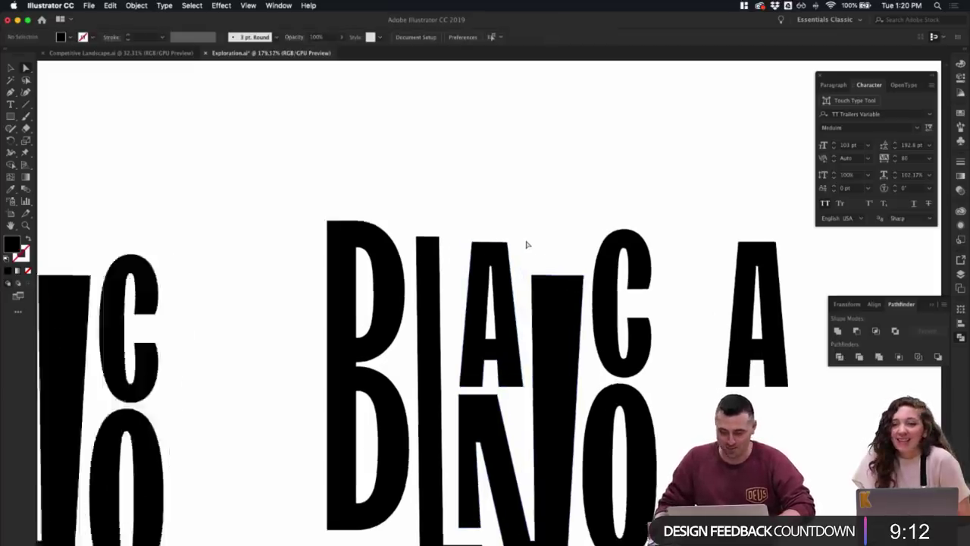
{"action": "scroll", "coordinate": [528, 244], "scroll_direction": "up", "scroll_amount": 2}
{"action": "scroll", "coordinate": [527, 244], "scroll_direction": "down", "scroll_amount": 2}
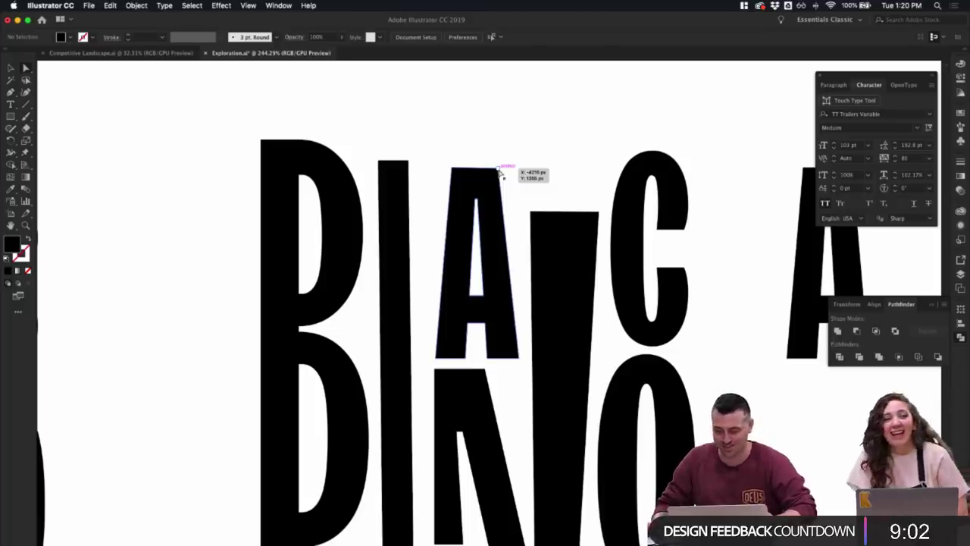
{"action": "left_click", "coordinate": [500, 172]}
{"action": "left_click_drag", "start_coordinate": [498, 168], "coordinate": [529, 182]}
{"action": "key", "text": "ctrl+z"}
{"action": "scroll", "coordinate": [571, 181], "scroll_direction": "down", "scroll_amount": 2}
{"action": "scroll", "coordinate": [531, 184], "scroll_direction": "down", "scroll_amount": 2}
{"action": "left_click_drag", "start_coordinate": [525, 182], "coordinate": [524, 178]}
{"action": "left_click", "coordinate": [567, 182]}
{"action": "scroll", "coordinate": [567, 181], "scroll_direction": "down", "scroll_amount": 1}
{"action": "scroll", "coordinate": [568, 181], "scroll_direction": "down", "scroll_amount": 2}
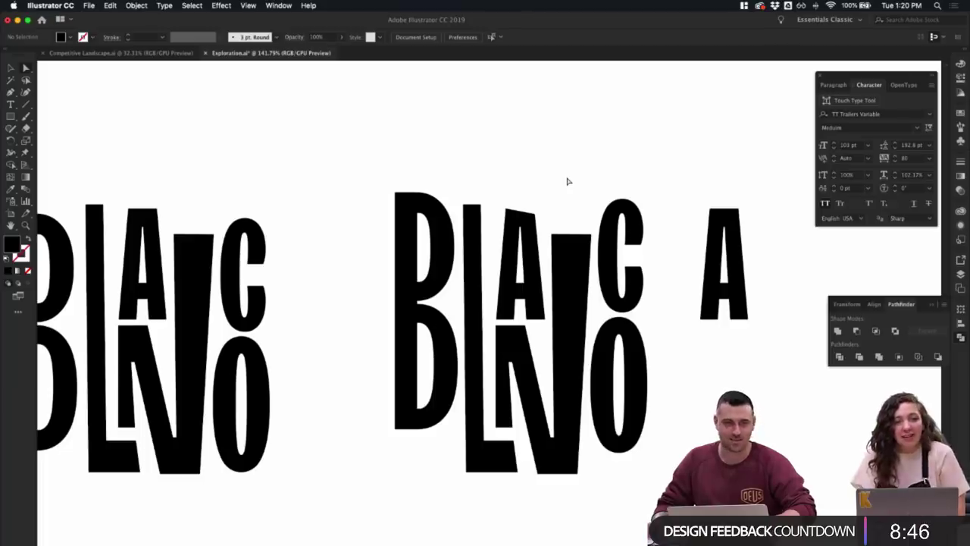
- Try lowering the A's bottom-right corner anchor slightly so the right foot slants to match the angled top
{"action": "scroll", "coordinate": [540, 320], "scroll_direction": "up", "scroll_amount": 1}
{"action": "left_click_drag", "start_coordinate": [544, 321], "coordinate": [546, 327]}
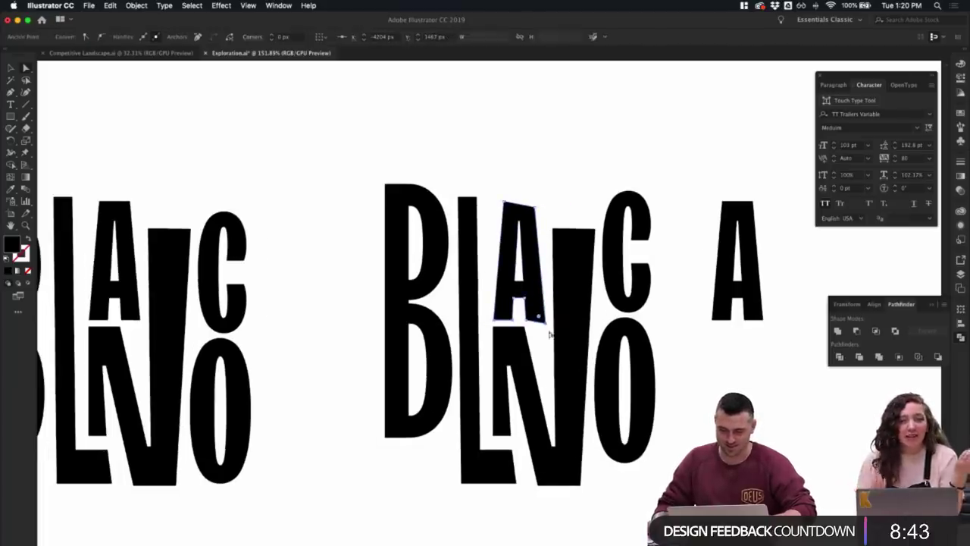
{"action": "left_click", "coordinate": [671, 337]}
{"action": "scroll", "coordinate": [671, 336], "scroll_direction": "down", "scroll_amount": 2}
{"action": "scroll", "coordinate": [569, 335], "scroll_direction": "up", "scroll_amount": 10}
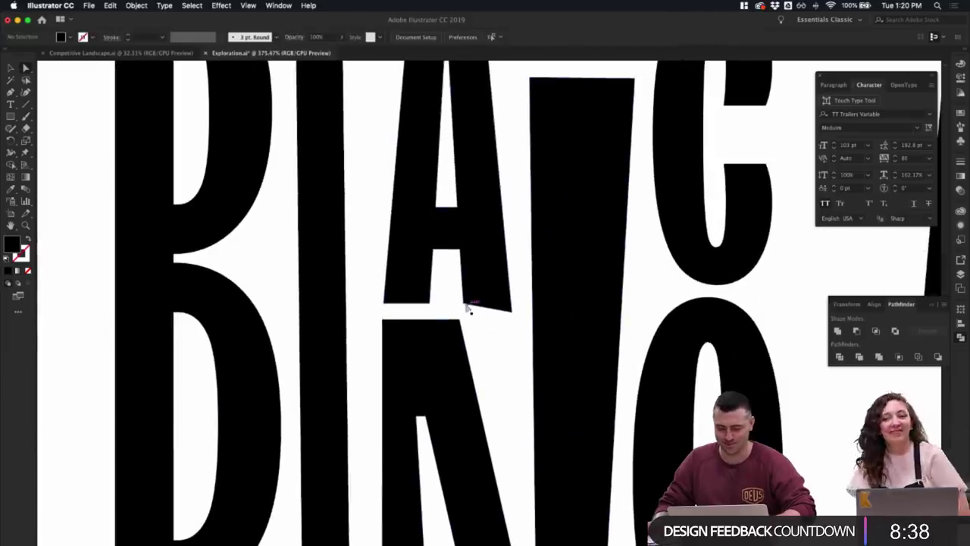
{"action": "left_click", "coordinate": [465, 304]}
{"action": "left_click", "coordinate": [515, 319]}
{"action": "left_click_drag", "start_coordinate": [515, 319], "coordinate": [513, 319]}
{"action": "scroll", "coordinate": [513, 318], "scroll_direction": "down", "scroll_amount": 2}
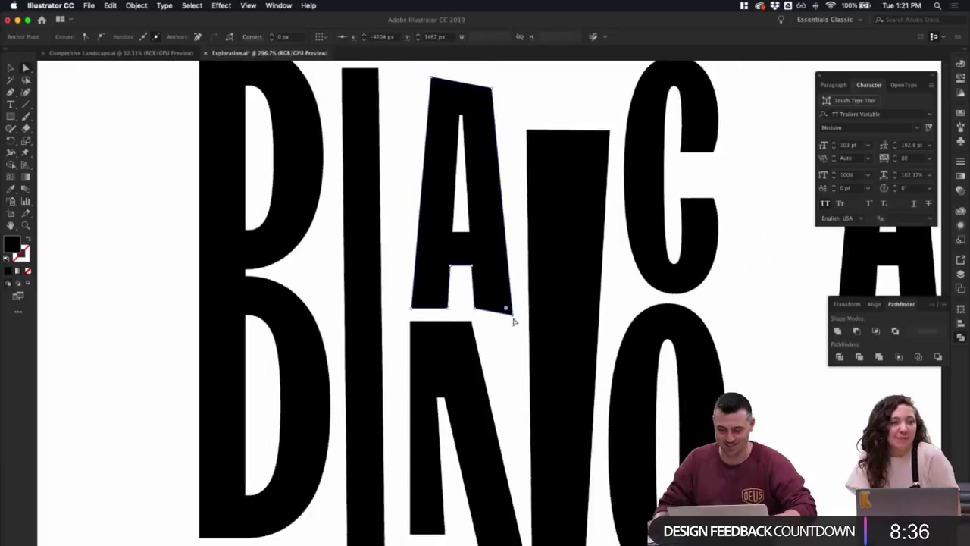
{"action": "scroll", "coordinate": [513, 318], "scroll_direction": "down", "scroll_amount": 1}
{"action": "scroll", "coordinate": [732, 343], "scroll_direction": "down", "scroll_amount": 3}
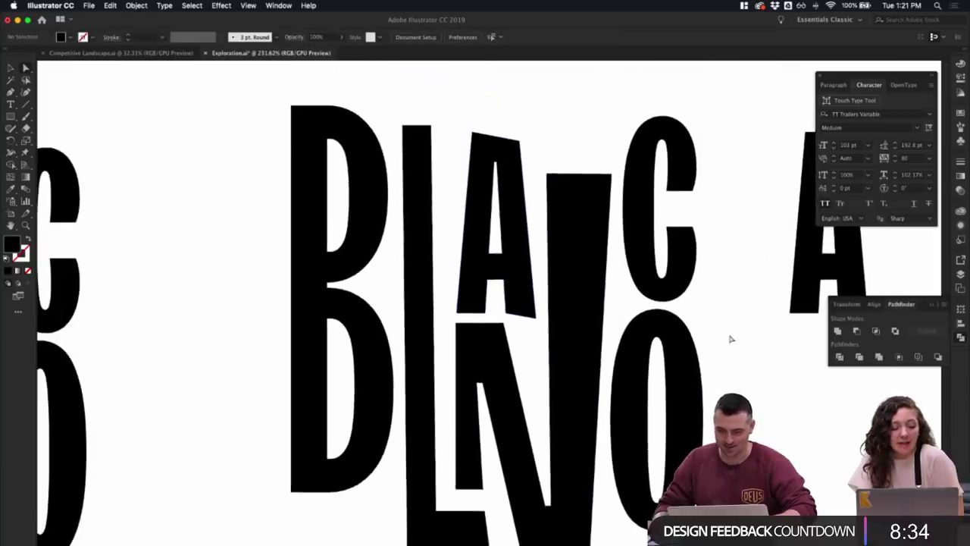
{"action": "left_click", "coordinate": [732, 345]}
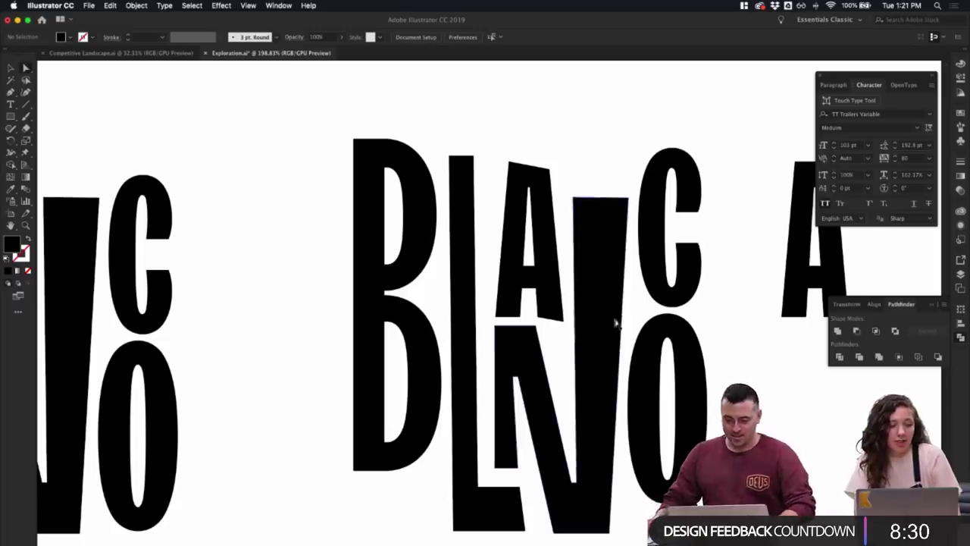
- Restore the A's flat bottom edge by reverting its lower-right corner, keeping the slanted top
{"action": "left_click", "coordinate": [585, 303]}
{"action": "left_click", "coordinate": [602, 177]}
{"action": "scroll", "coordinate": [610, 182], "scroll_direction": "down", "scroll_amount": 4}
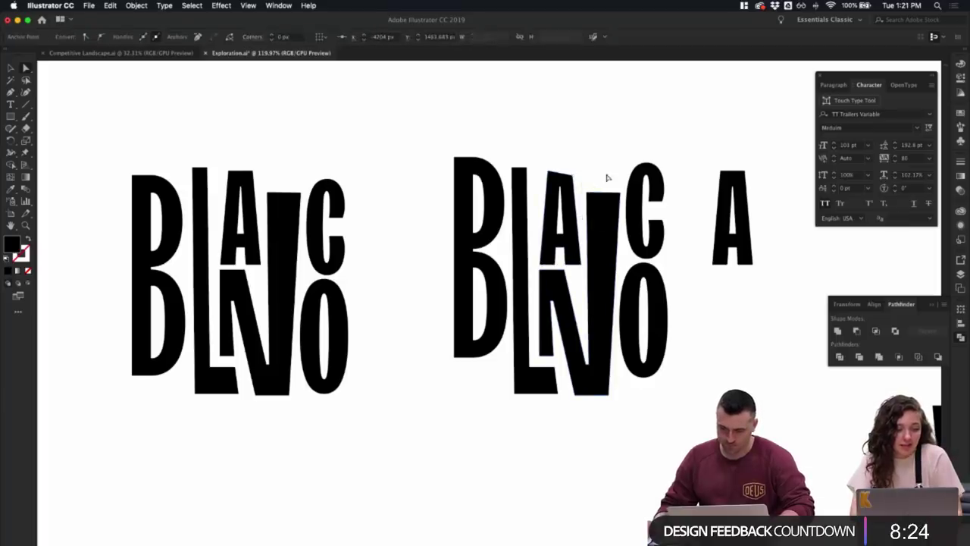
{"action": "scroll", "coordinate": [650, 185], "scroll_direction": "down", "scroll_amount": 1}
{"action": "scroll", "coordinate": [727, 281], "scroll_direction": "up", "scroll_amount": 2}
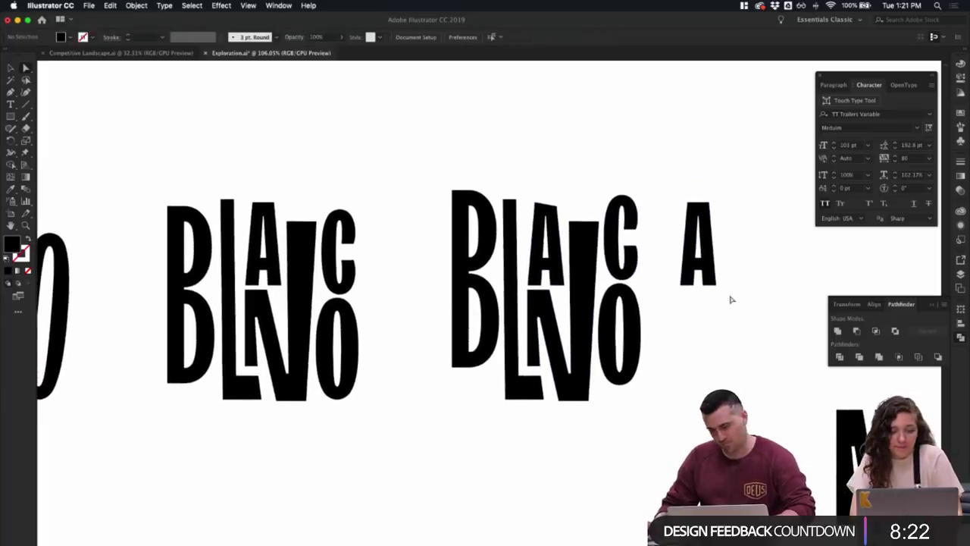
- Move the spare A up and away from the third variation, then deselect it
{"action": "left_click", "coordinate": [708, 282]}
{"action": "left_click", "coordinate": [720, 267]}
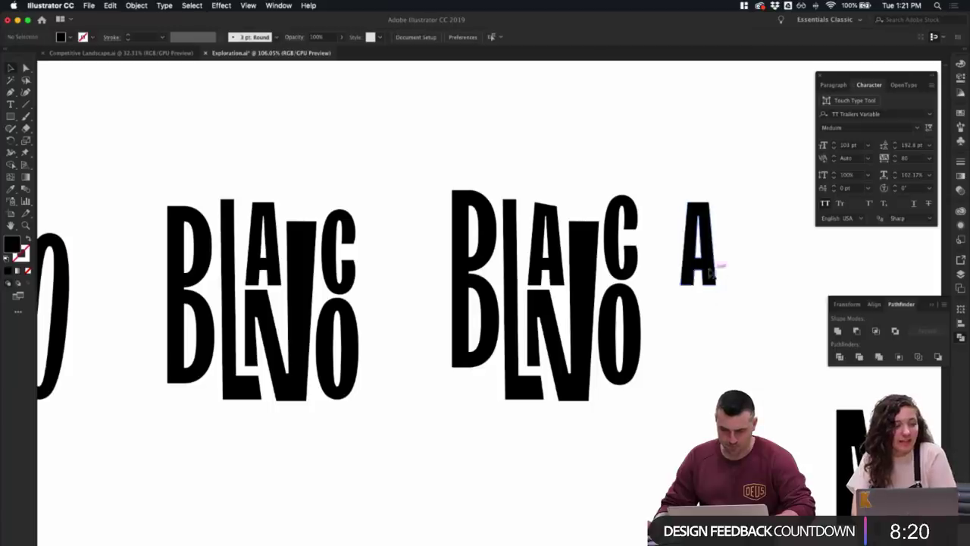
{"action": "left_click_drag", "start_coordinate": [686, 279], "coordinate": [693, 173]}
{"action": "left_click", "coordinate": [569, 190]}
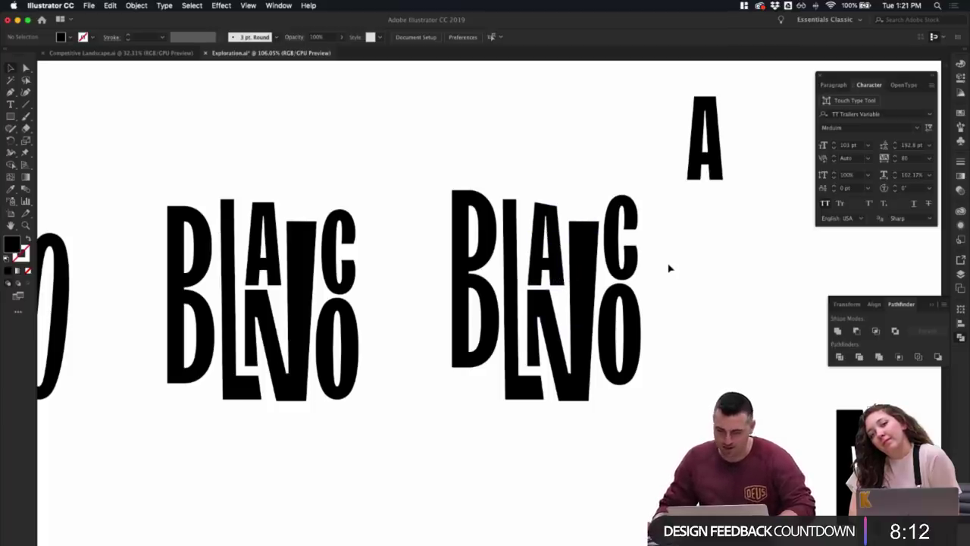
- Examine how the slanted A sits between the L, N and C in the third variation
{"action": "scroll", "coordinate": [669, 267], "scroll_direction": "up", "scroll_amount": 2}
{"action": "scroll", "coordinate": [669, 267], "scroll_direction": "up", "scroll_amount": 3}
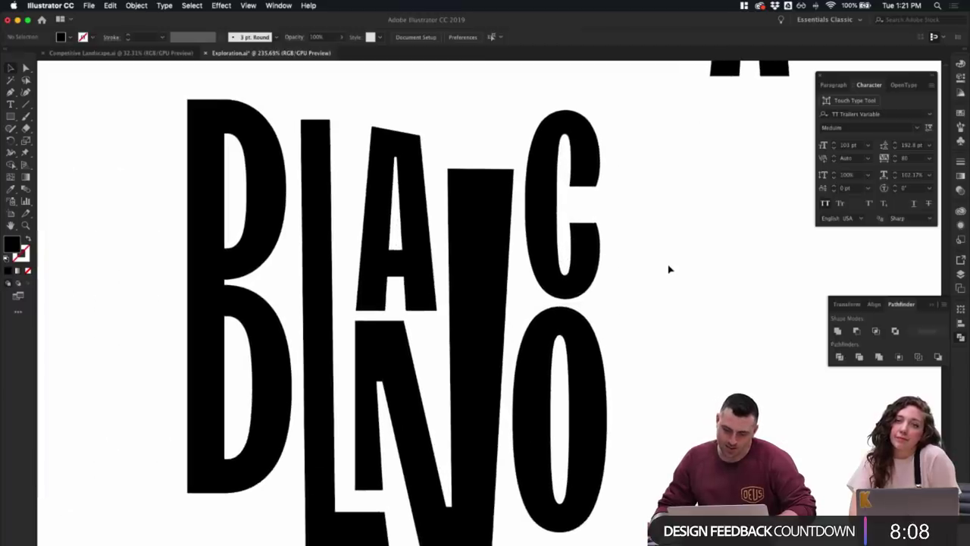
{"action": "scroll", "coordinate": [604, 235], "scroll_direction": "up", "scroll_amount": 3}
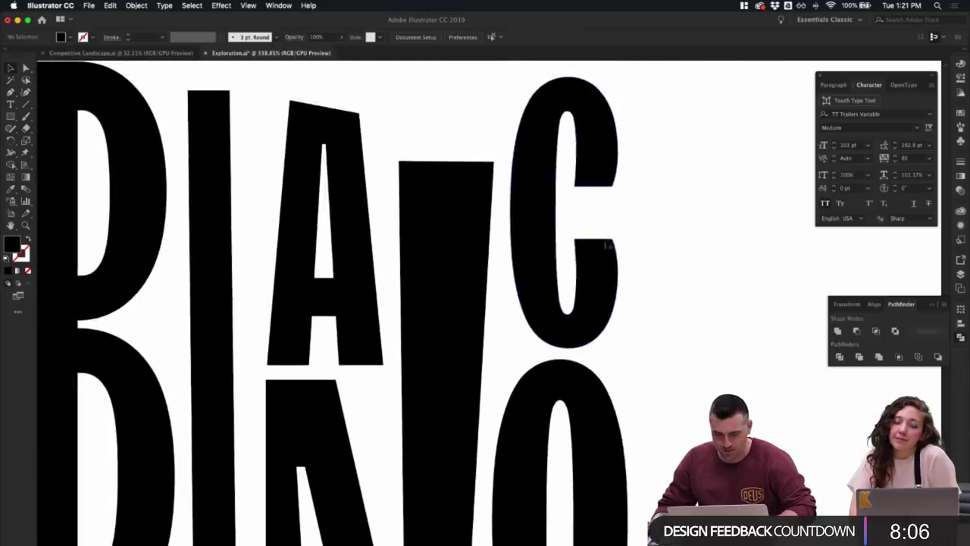
{"action": "scroll", "coordinate": [623, 240], "scroll_direction": "down", "scroll_amount": 2}
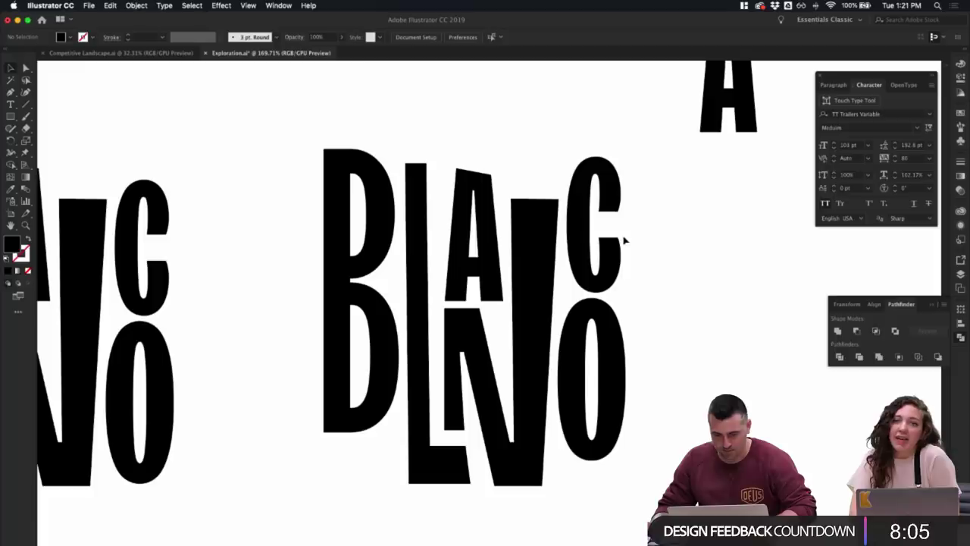
{"action": "left_click", "coordinate": [491, 177]}
{"action": "key", "text": "a"}
{"action": "left_click", "coordinate": [508, 168]}
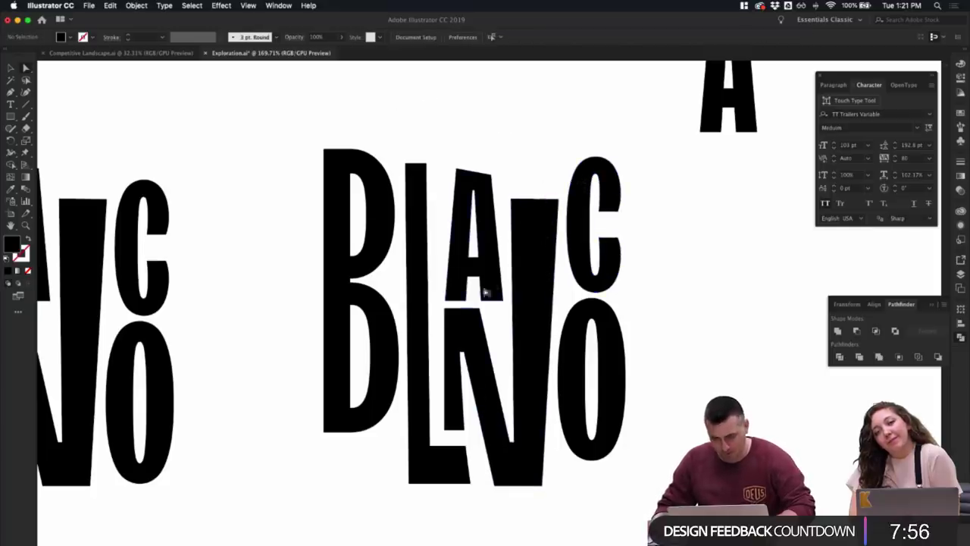
- Examine the slanted A's inner counter and its anchors up close, comparing them with the N's inner notch
{"action": "scroll", "coordinate": [483, 257], "scroll_direction": "up", "scroll_amount": 5}
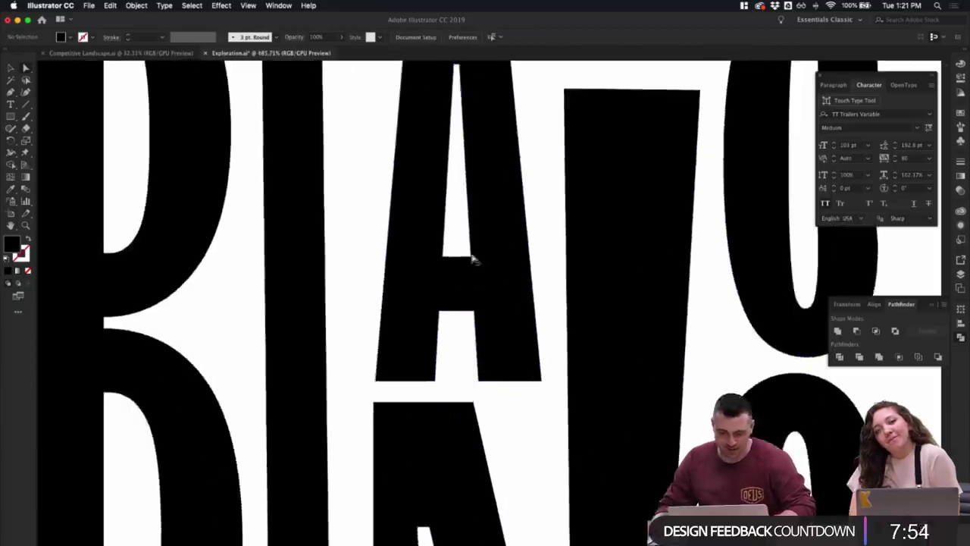
{"action": "left_click", "coordinate": [472, 257]}
{"action": "scroll", "coordinate": [471, 257], "scroll_direction": "down", "scroll_amount": 4}
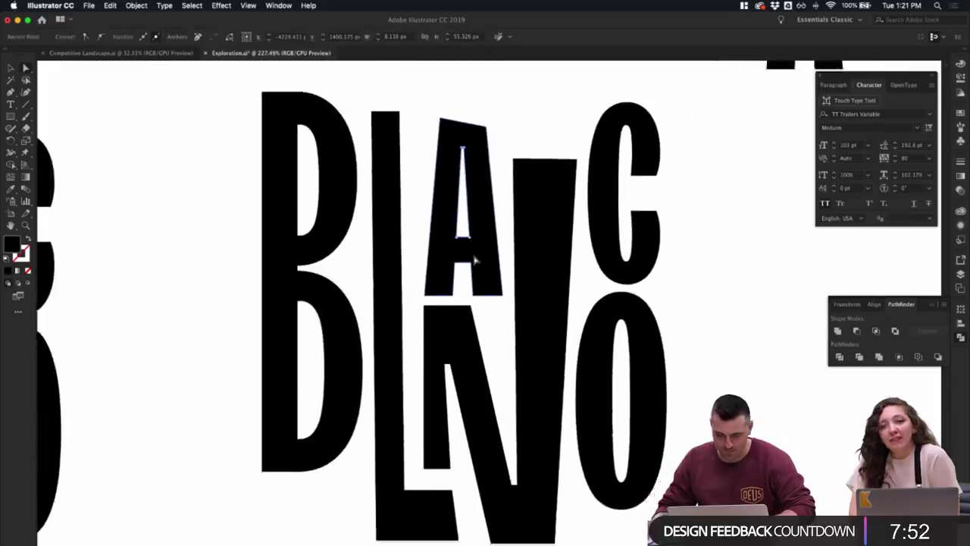
{"action": "scroll", "coordinate": [441, 339], "scroll_direction": "up", "scroll_amount": 2}
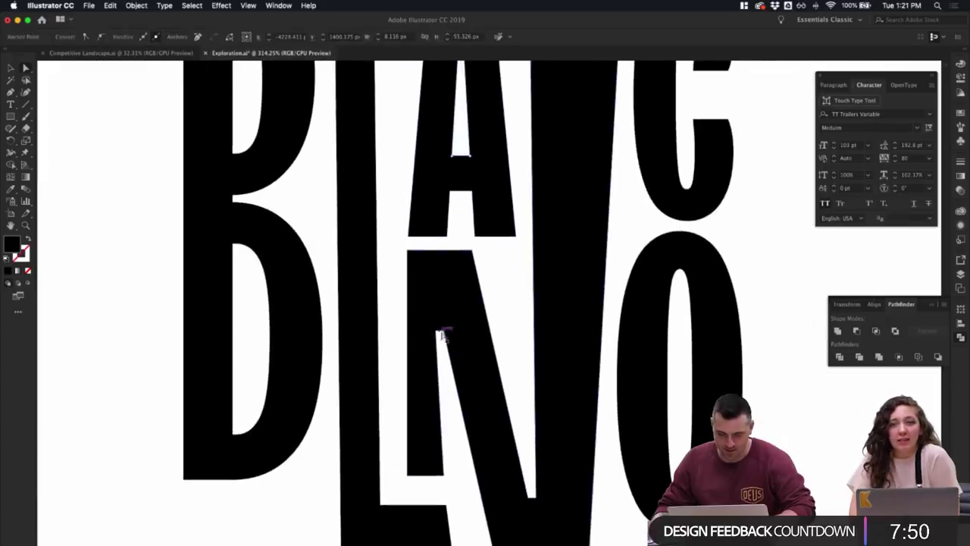
{"action": "scroll", "coordinate": [452, 336], "scroll_direction": "down", "scroll_amount": 2}
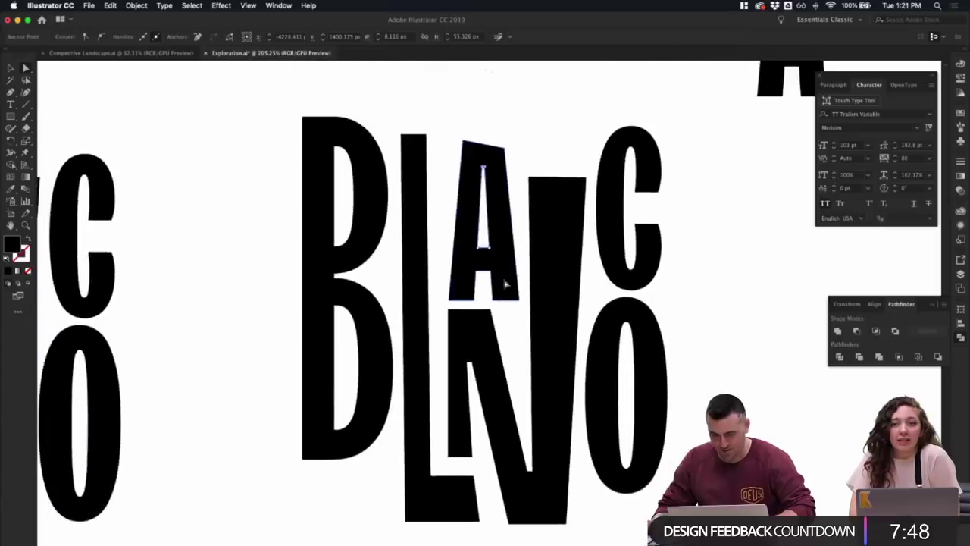
{"action": "scroll", "coordinate": [482, 176], "scroll_direction": "up", "scroll_amount": 7}
{"action": "left_click", "coordinate": [464, 168]}
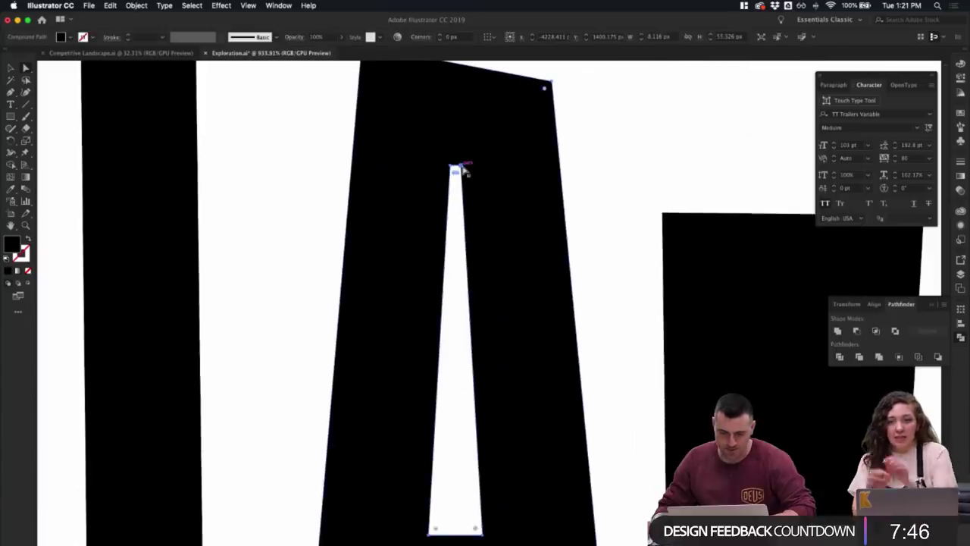
{"action": "left_click", "coordinate": [642, 162]}
{"action": "scroll", "coordinate": [642, 162], "scroll_direction": "down", "scroll_amount": 2}
{"action": "scroll", "coordinate": [539, 407], "scroll_direction": "down", "scroll_amount": 3}
{"action": "left_click", "coordinate": [539, 408]}
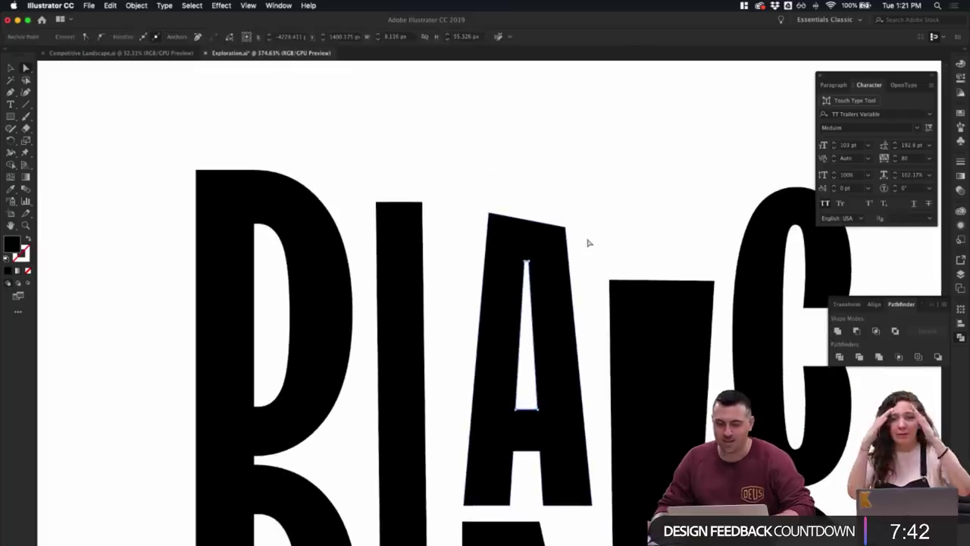
{"action": "left_click", "coordinate": [581, 240]}
{"action": "scroll", "coordinate": [619, 253], "scroll_direction": "down", "scroll_amount": 6}
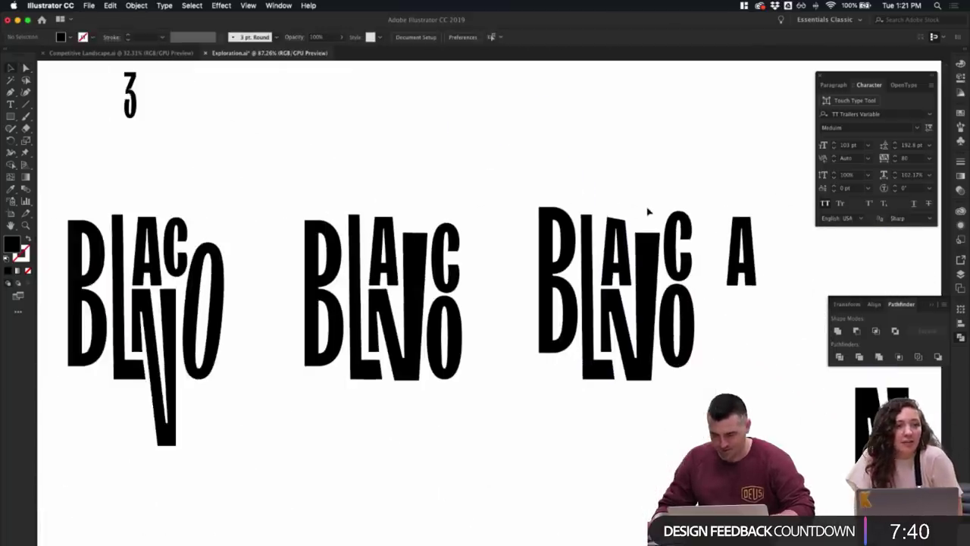
- Place a copy of the slanted A above the third variation for reference and select the A inside the wordmark
{"action": "left_click_drag", "start_coordinate": [619, 233], "coordinate": [626, 156]}
{"action": "scroll", "coordinate": [625, 152], "scroll_direction": "up", "scroll_amount": 2}
{"action": "left_click", "coordinate": [606, 317]}
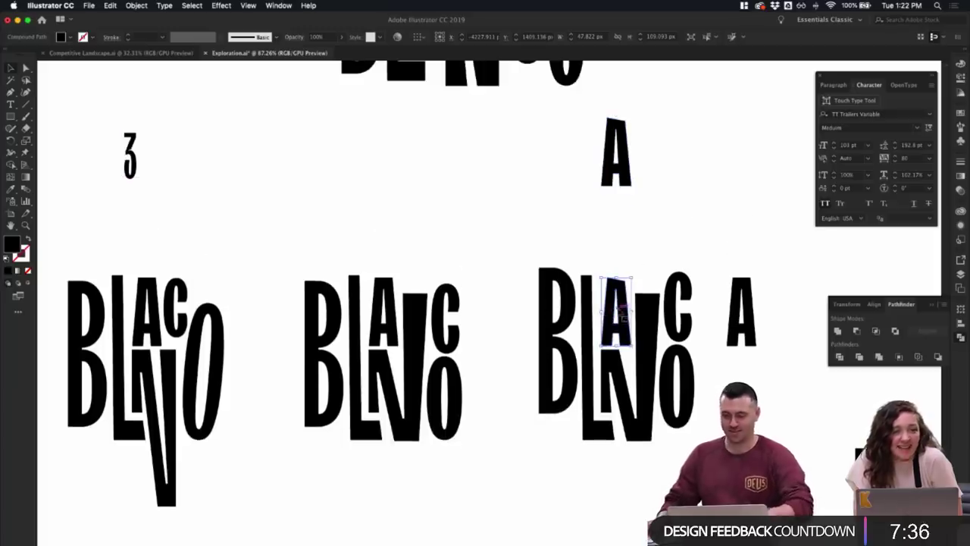
- Replace the slanted A in the third variation with the spare flat-topped A and deselect it
{"action": "left_click_drag", "start_coordinate": [740, 281], "coordinate": [619, 280]}
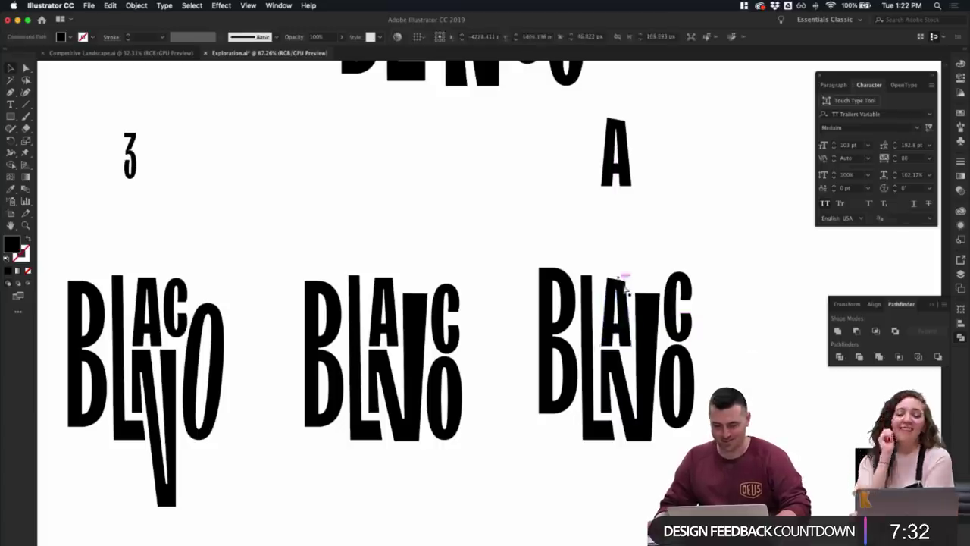
{"action": "key", "text": "super+z"}
{"action": "key", "text": "super+z"}
{"action": "left_click", "coordinate": [648, 272]}
{"action": "scroll", "coordinate": [648, 271], "scroll_direction": "up", "scroll_amount": 5}
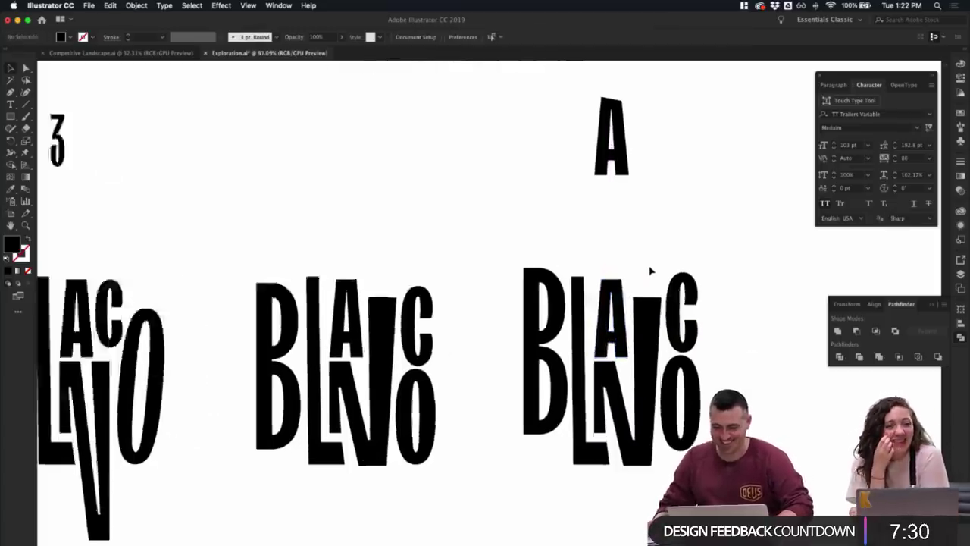
- Set another slanted A above the rightmost BLANCO variation as a spare and keep the flat-topped A inside the wordmark
{"action": "key", "text": "ctrl+z"}
{"action": "key", "text": "ctrl+shift+z"}
{"action": "scroll", "coordinate": [649, 272], "scroll_direction": "down", "scroll_amount": 3}
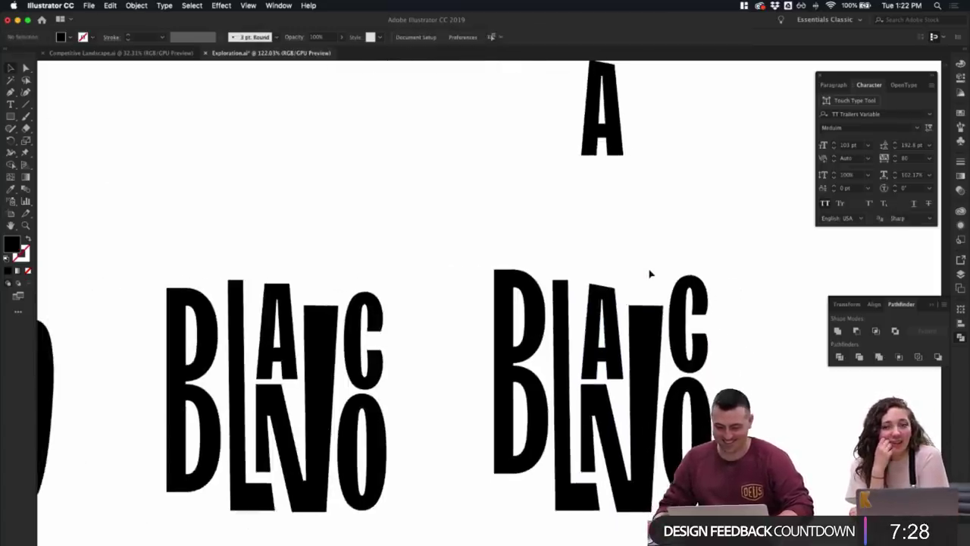
{"action": "key", "text": "ctrl+shift+a"}
{"action": "left_click_drag", "start_coordinate": [610, 308], "coordinate": [495, 167]}
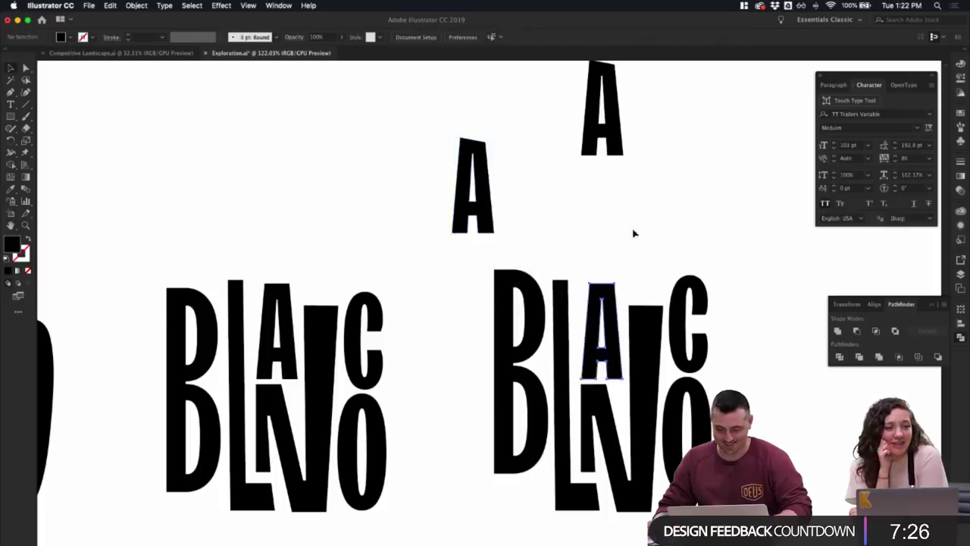
- Shift the upper right anchor of the flat-topped A's counter to the right in the rightmost variation
{"action": "scroll", "coordinate": [651, 239], "scroll_direction": "up", "scroll_amount": 6}
{"action": "scroll", "coordinate": [650, 239], "scroll_direction": "down", "scroll_amount": 5}
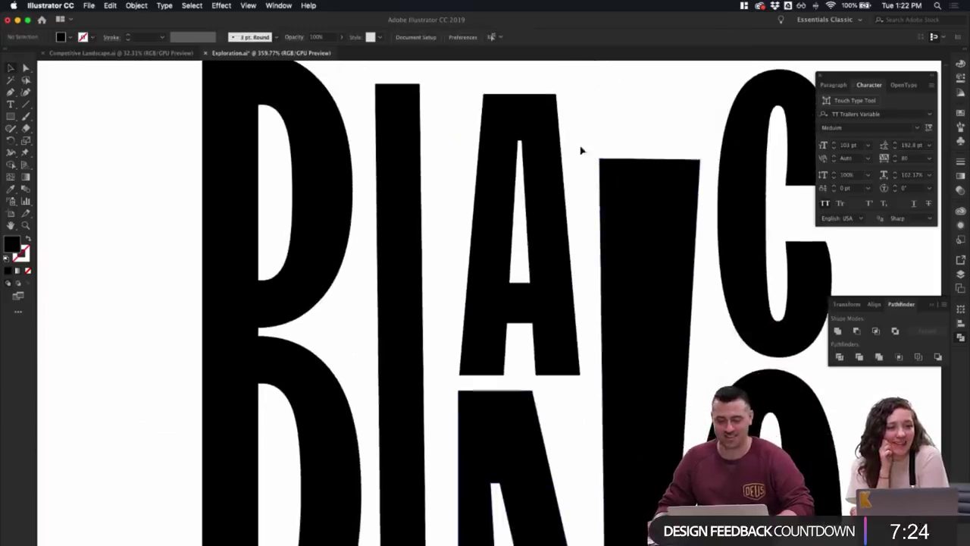
{"action": "scroll", "coordinate": [573, 236], "scroll_direction": "down", "scroll_amount": 1}
{"action": "left_click", "coordinate": [543, 354]}
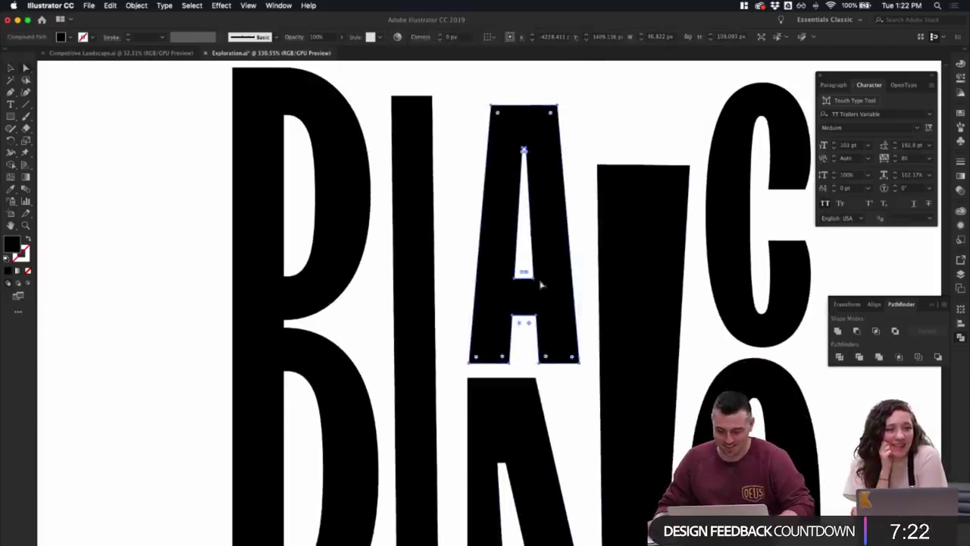
{"action": "scroll", "coordinate": [534, 160], "scroll_direction": "up", "scroll_amount": 3}
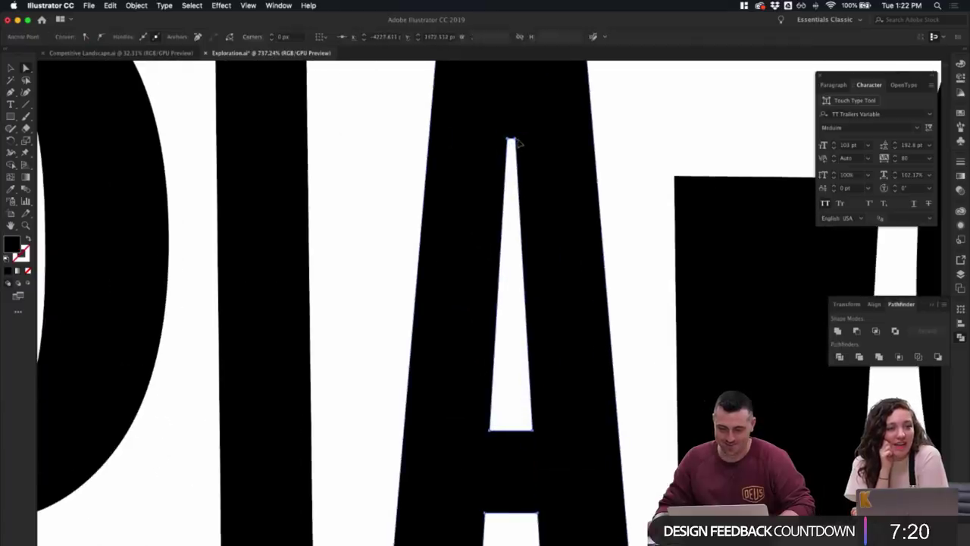
{"action": "left_click_drag", "start_coordinate": [516, 141], "coordinate": [542, 145]}
- Move the lower right anchor of the A's counter slightly right to widen its base, and deselect the letter
{"action": "scroll", "coordinate": [564, 146], "scroll_direction": "down", "scroll_amount": 3}
{"action": "scroll", "coordinate": [598, 186], "scroll_direction": "down", "scroll_amount": 3}
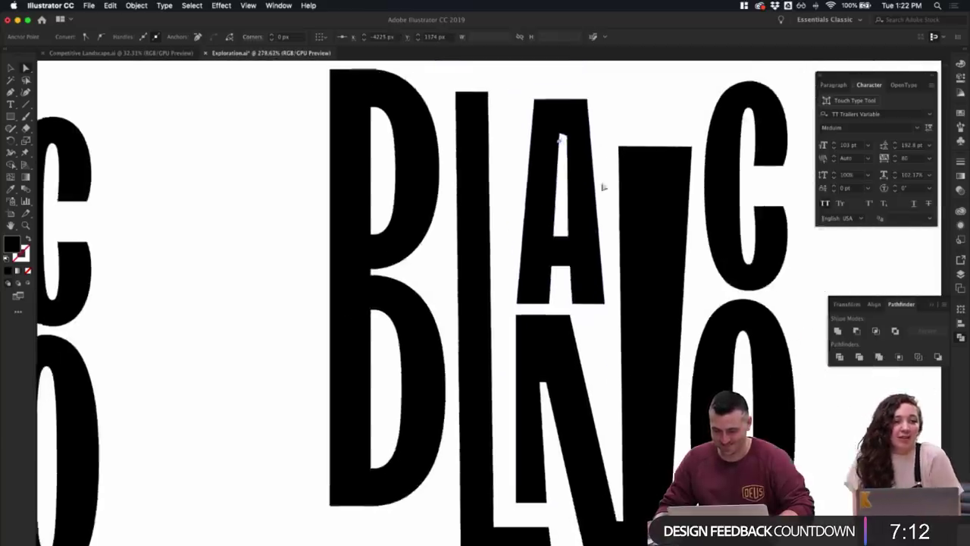
{"action": "left_click_drag", "start_coordinate": [576, 237], "coordinate": [582, 239]}
{"action": "left_click", "coordinate": [602, 189]}
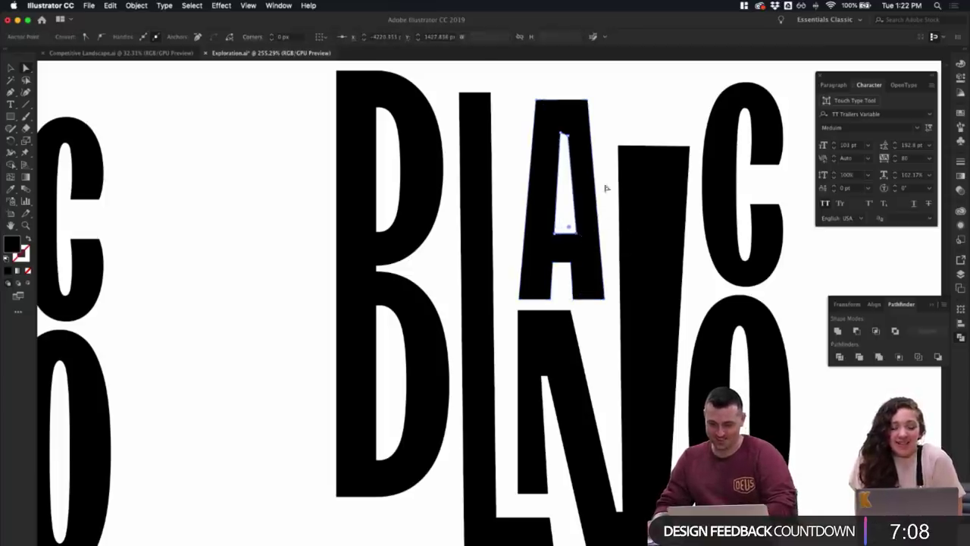
- Compare the rightmost variation and its reshaped A with the neighbouring BLANCO variations at different sizes
{"action": "scroll", "coordinate": [616, 113], "scroll_direction": "down", "scroll_amount": 3}
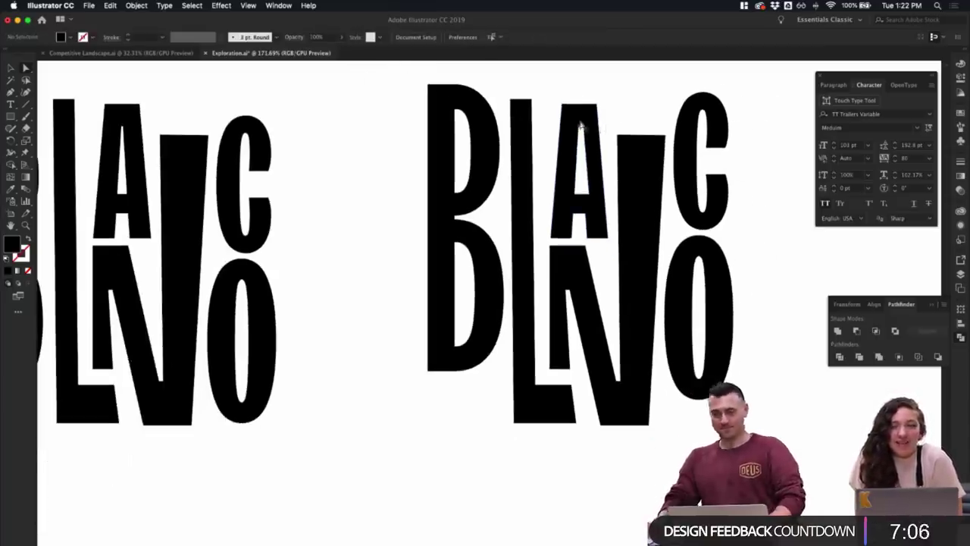
{"action": "scroll", "coordinate": [743, 217], "scroll_direction": "down", "scroll_amount": 3}
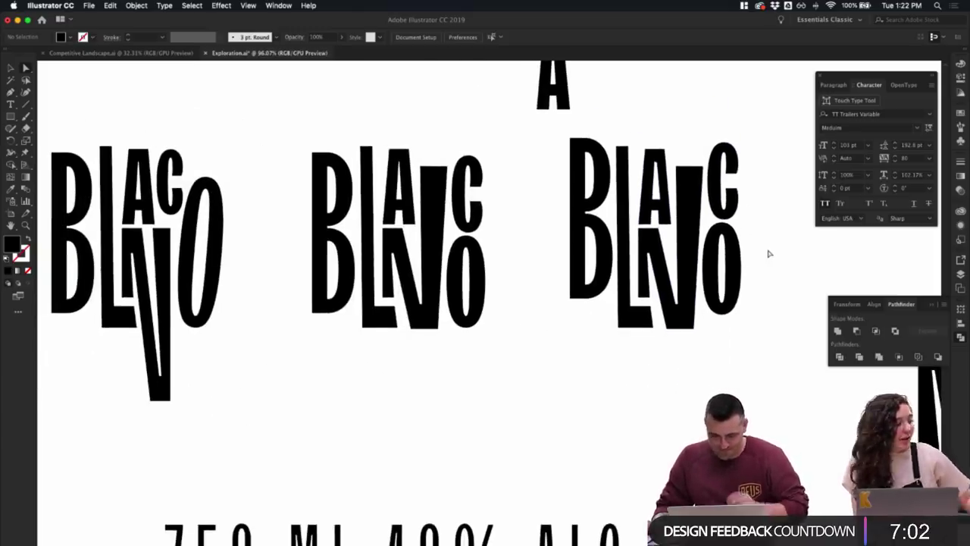
{"action": "scroll", "coordinate": [769, 254], "scroll_direction": "up", "scroll_amount": 3}
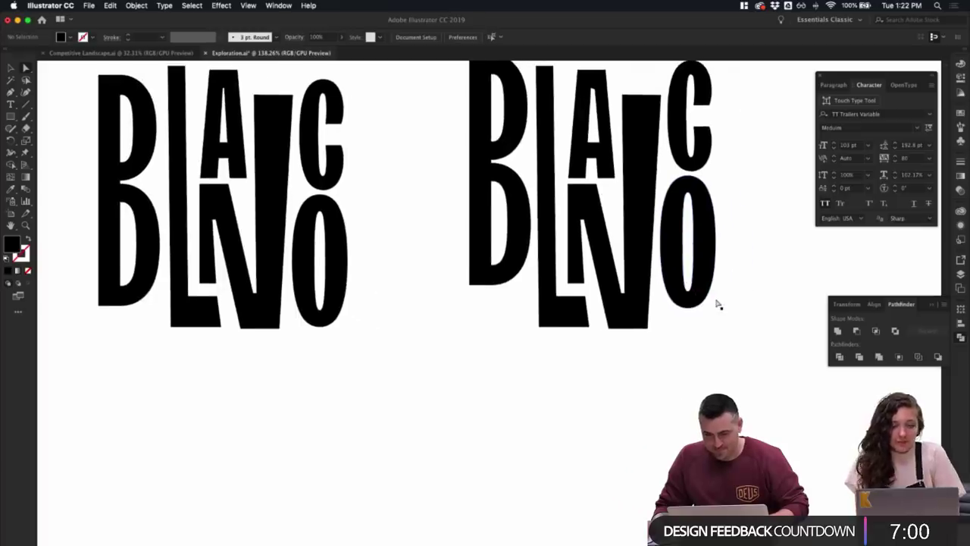
{"action": "scroll", "coordinate": [717, 304], "scroll_direction": "down", "scroll_amount": 5}
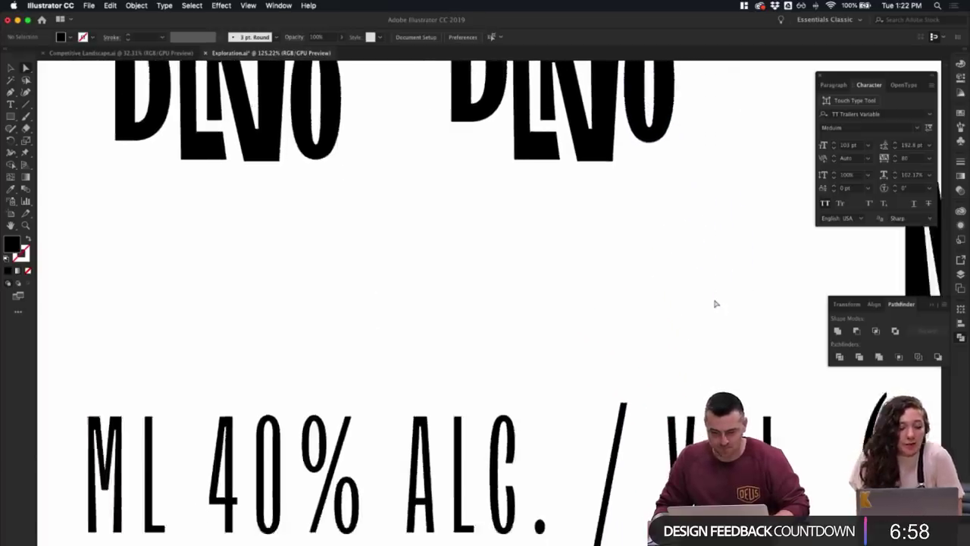
{"action": "scroll", "coordinate": [716, 304], "scroll_direction": "up", "scroll_amount": 5}
{"action": "scroll", "coordinate": [716, 303], "scroll_direction": "down", "scroll_amount": 3}
{"action": "scroll", "coordinate": [717, 303], "scroll_direction": "up", "scroll_amount": 4}
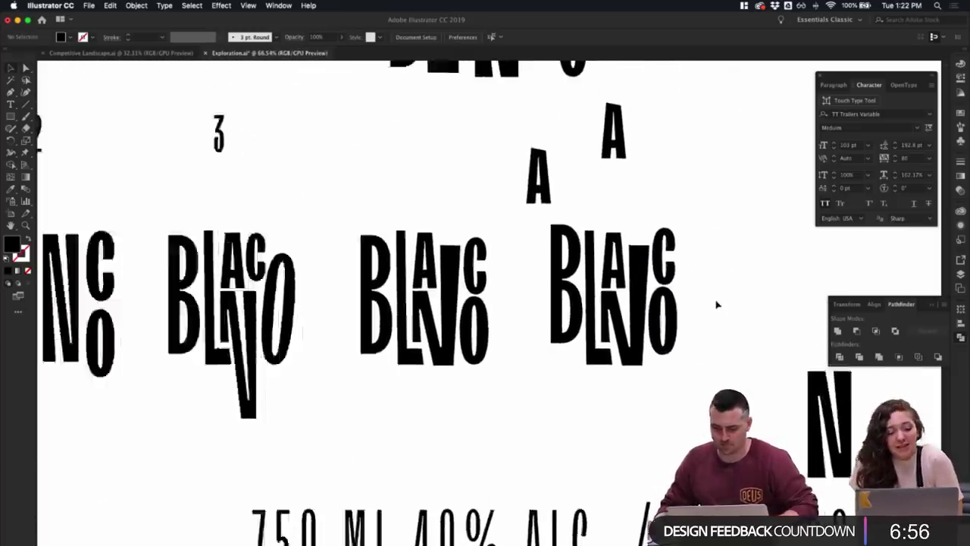
- Narrow the top of the A's counter again by moving its upper right anchor left, and deselect it
{"action": "scroll", "coordinate": [553, 216], "scroll_direction": "up", "scroll_amount": 2}
{"action": "scroll", "coordinate": [554, 216], "scroll_direction": "up", "scroll_amount": 3}
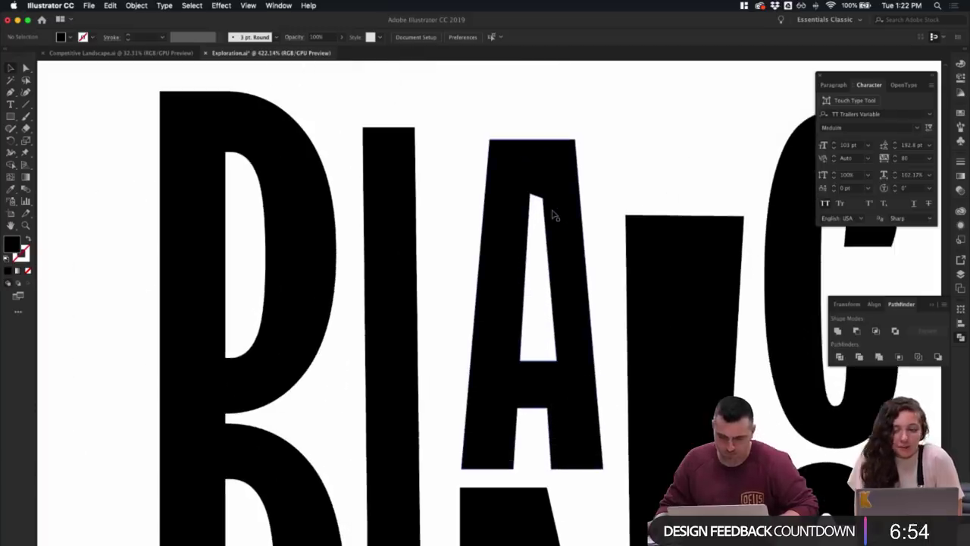
{"action": "left_click_drag", "start_coordinate": [538, 199], "coordinate": [534, 195]}
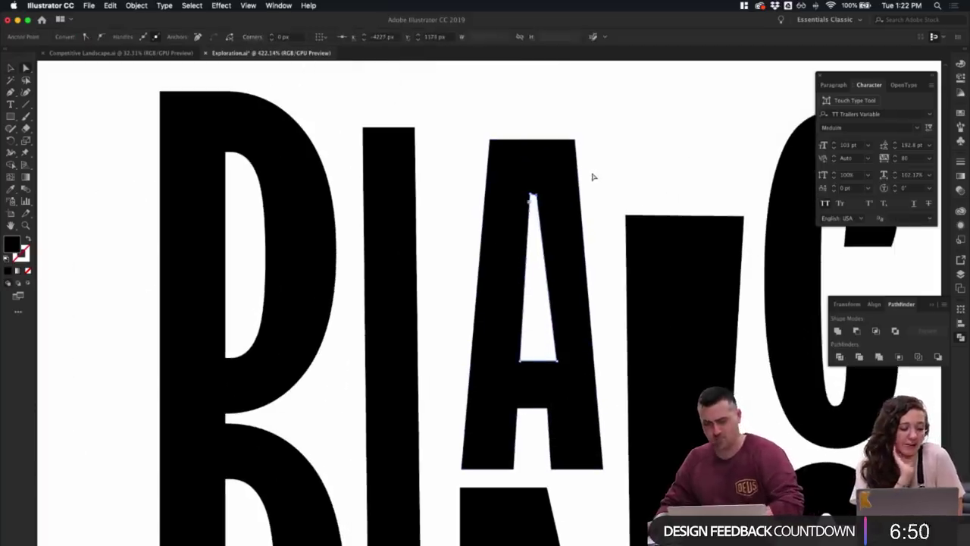
{"action": "left_click", "coordinate": [595, 177]}
- Place a copy of the reshaped flat-topped A beside the spare letters above the rightmost variation
{"action": "scroll", "coordinate": [643, 176], "scroll_direction": "down", "scroll_amount": 3}
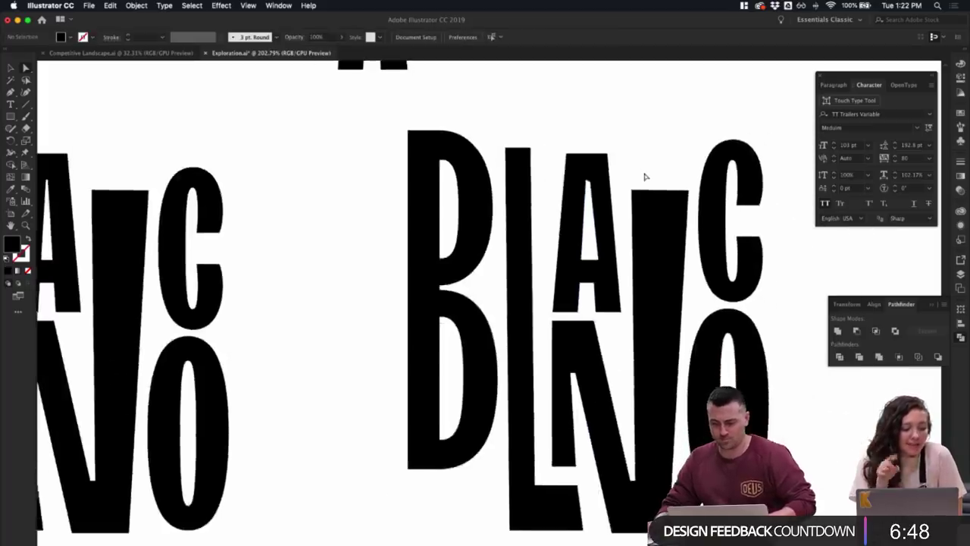
{"action": "scroll", "coordinate": [645, 177], "scroll_direction": "down", "scroll_amount": 2}
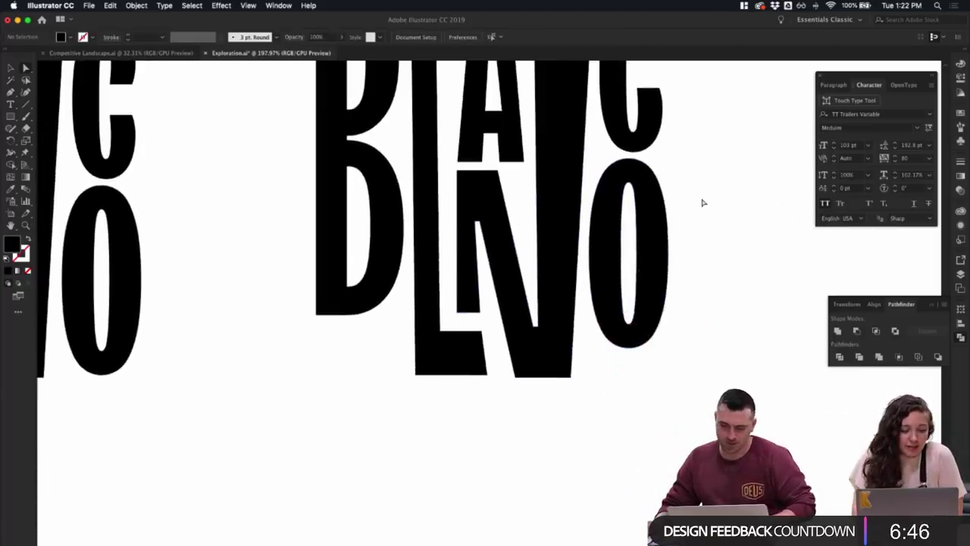
{"action": "scroll", "coordinate": [703, 202], "scroll_direction": "down", "scroll_amount": 2}
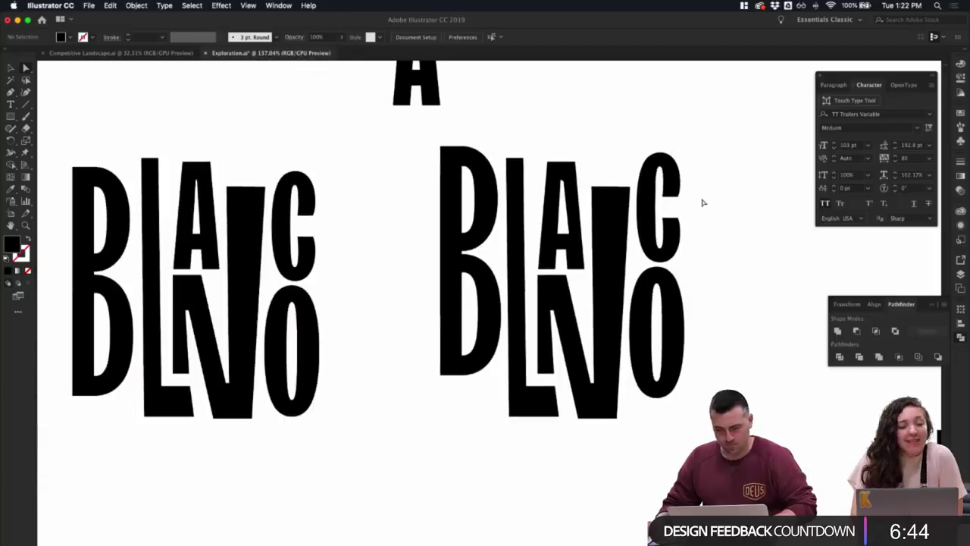
{"action": "key", "text": "a"}
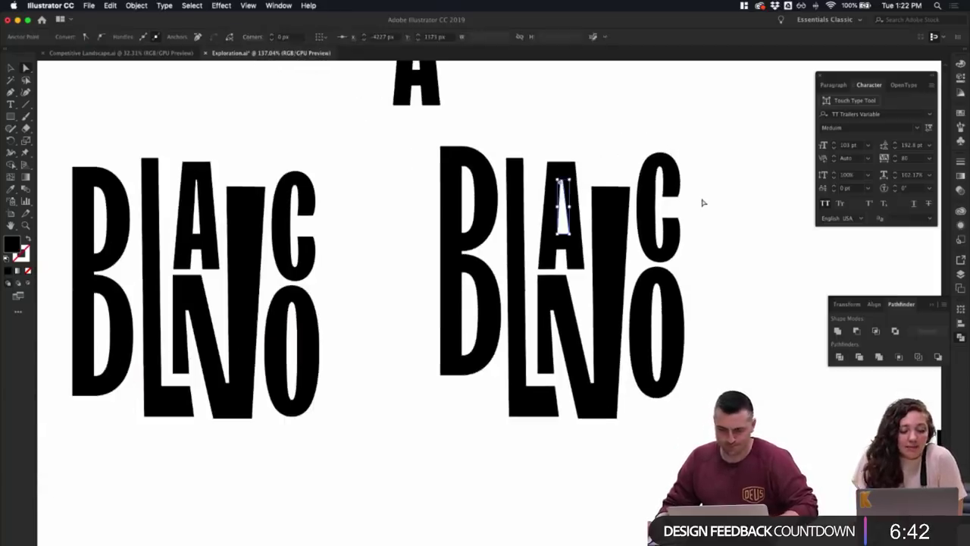
{"action": "scroll", "coordinate": [734, 237], "scroll_direction": "down", "scroll_amount": 2}
{"action": "left_click_drag", "start_coordinate": [628, 217], "coordinate": [703, 114]}
{"action": "scroll", "coordinate": [645, 169], "scroll_direction": "up", "scroll_amount": 2}
- Replace the rightmost variation's A with a copy of the neighbouring variation's A and turn it upside down
{"action": "left_click", "coordinate": [615, 277]}
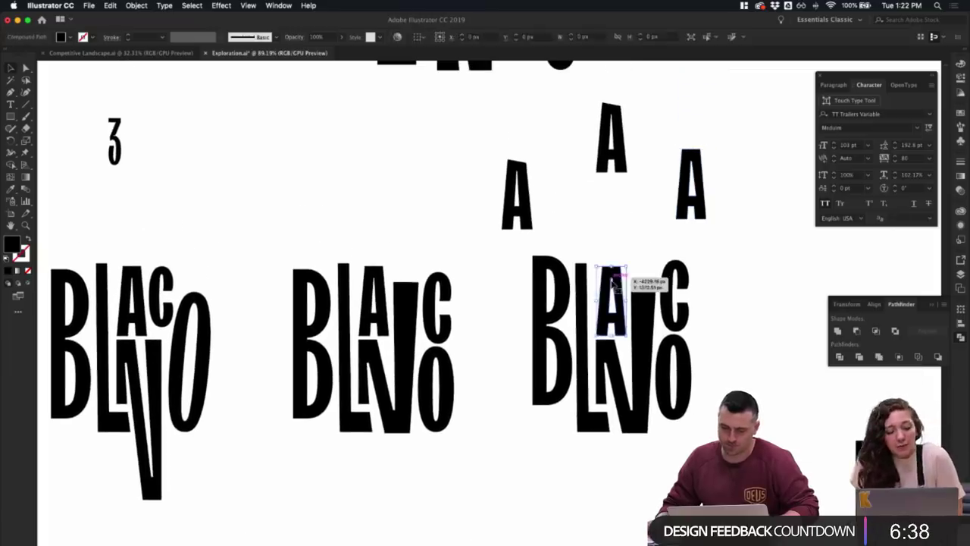
{"action": "key", "text": "Delete"}
{"action": "left_click_drag", "start_coordinate": [619, 166], "coordinate": [614, 290]}
{"action": "key", "text": "super+z"}
{"action": "left_click", "coordinate": [490, 281]}
{"action": "left_click_drag", "start_coordinate": [381, 282], "coordinate": [615, 285]}
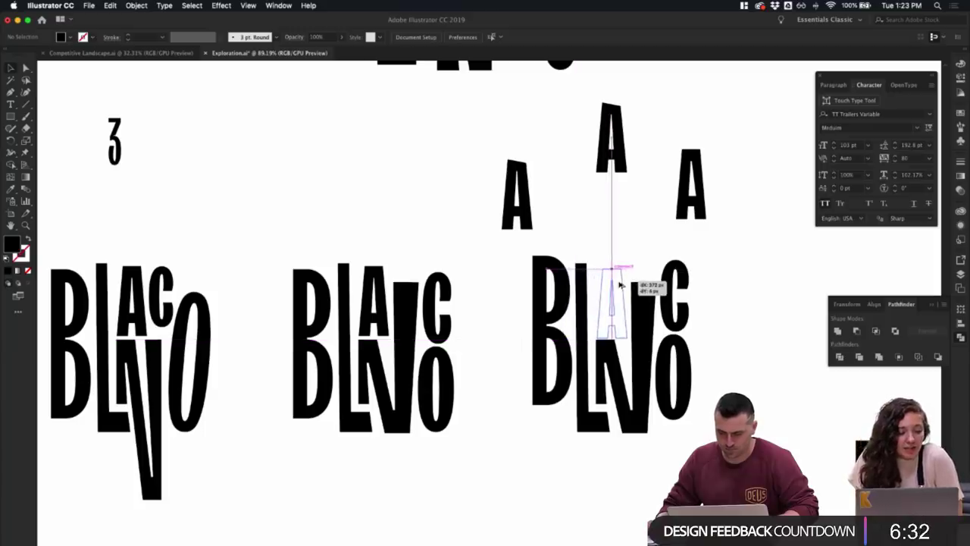
{"action": "left_click_drag", "start_coordinate": [618, 284], "coordinate": [618, 292]}
{"action": "scroll", "coordinate": [638, 255], "scroll_direction": "down", "scroll_amount": 3}
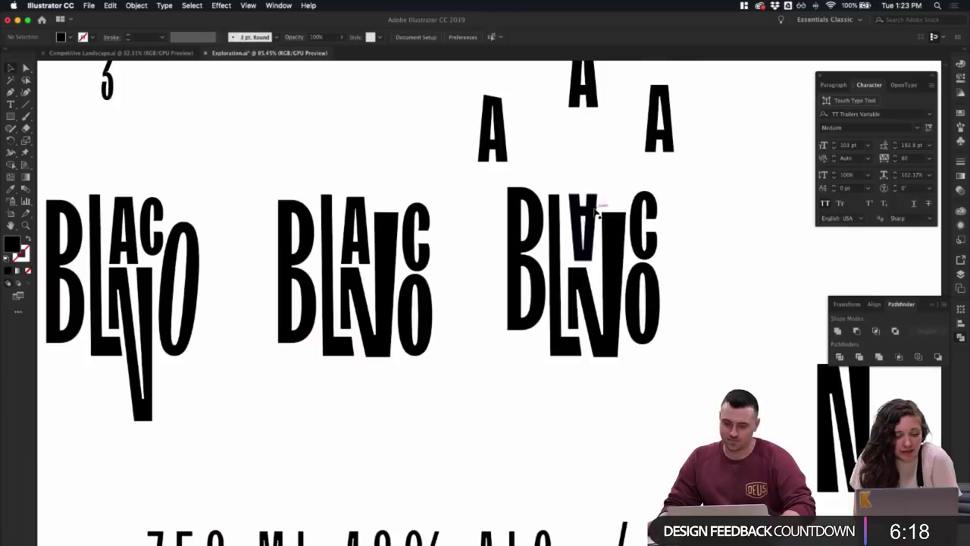
- Copy the A from the bold REPOSADO text and paste it as a separate text object
{"action": "scroll", "coordinate": [644, 188], "scroll_direction": "down", "scroll_amount": 2}
{"action": "scroll", "coordinate": [554, 126], "scroll_direction": "up", "scroll_amount": 3}
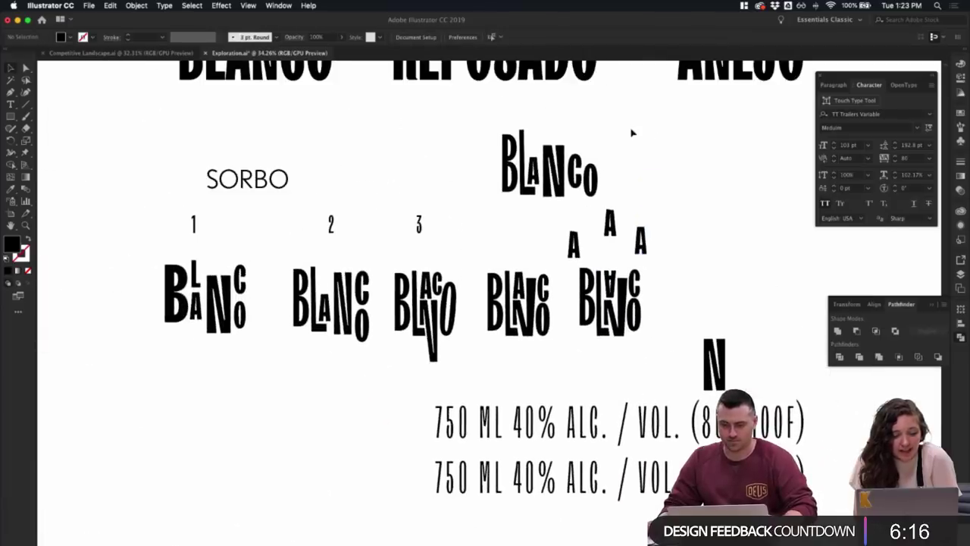
{"action": "scroll", "coordinate": [639, 266], "scroll_direction": "up", "scroll_amount": 3}
{"action": "scroll", "coordinate": [528, 247], "scroll_direction": "up", "scroll_amount": 2}
{"action": "scroll", "coordinate": [515, 241], "scroll_direction": "down", "scroll_amount": 2}
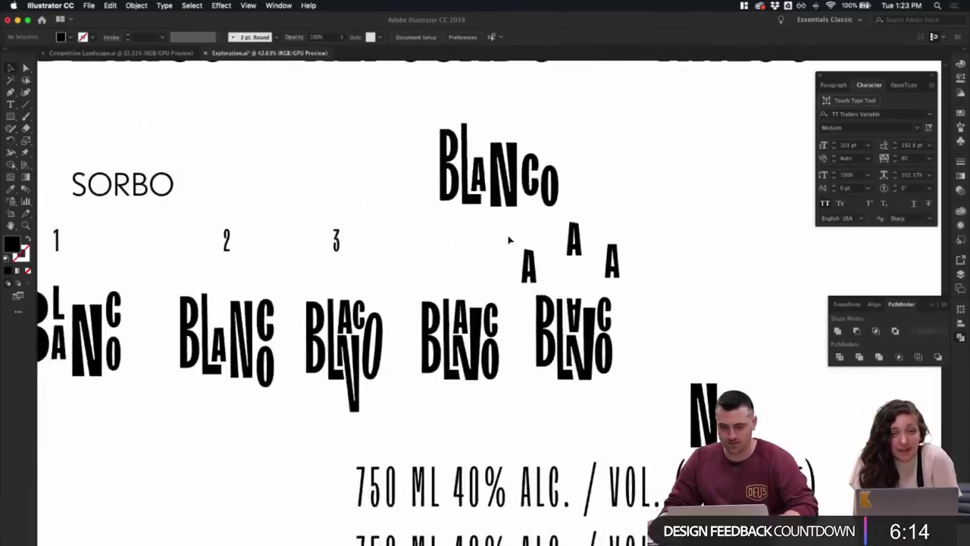
{"action": "scroll", "coordinate": [500, 208], "scroll_direction": "up", "scroll_amount": 5}
{"action": "double_click", "coordinate": [394, 242]}
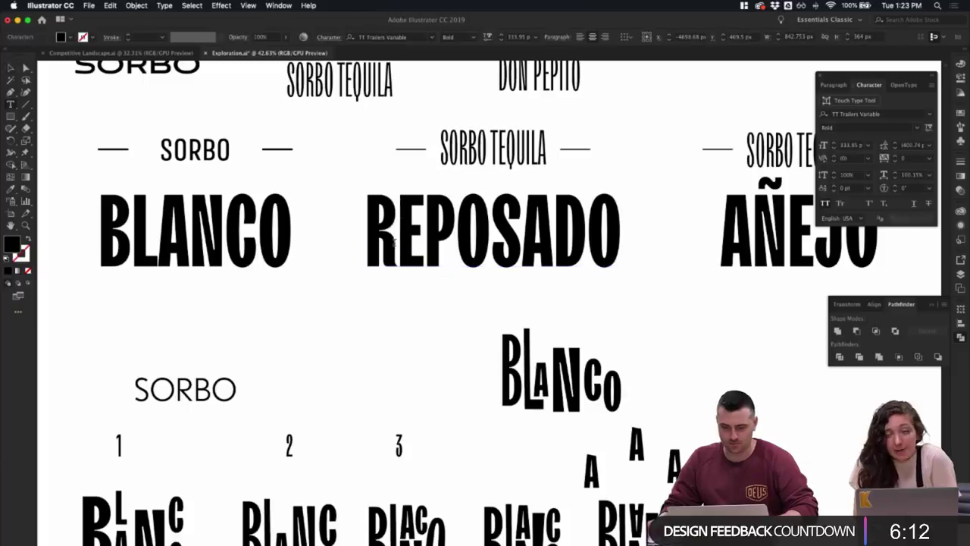
{"action": "left_click_drag", "start_coordinate": [519, 235], "coordinate": [555, 235]}
{"action": "key", "text": "super+c"}
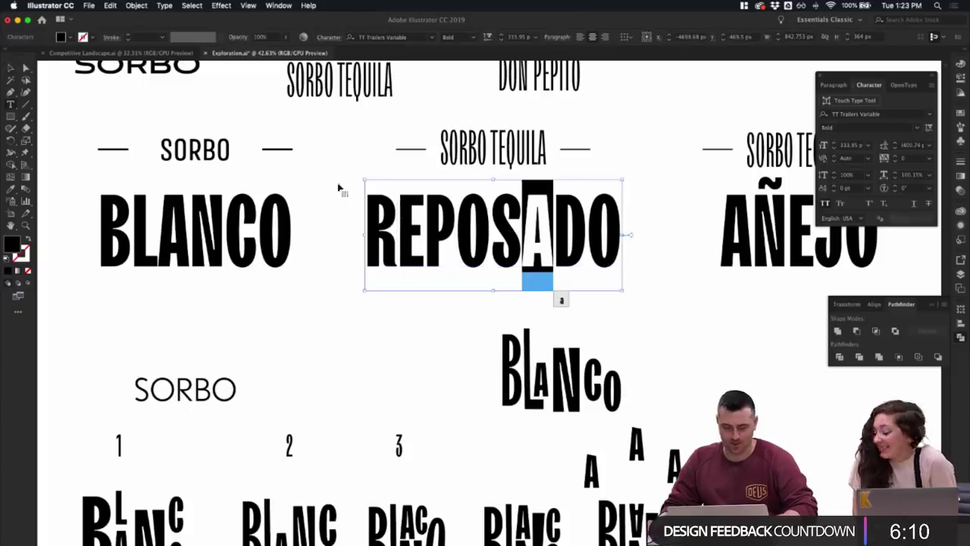
{"action": "left_click", "coordinate": [10, 67]}
{"action": "left_click", "coordinate": [191, 261]}
{"action": "left_click", "coordinate": [225, 280]}
{"action": "key", "text": "super+v"}
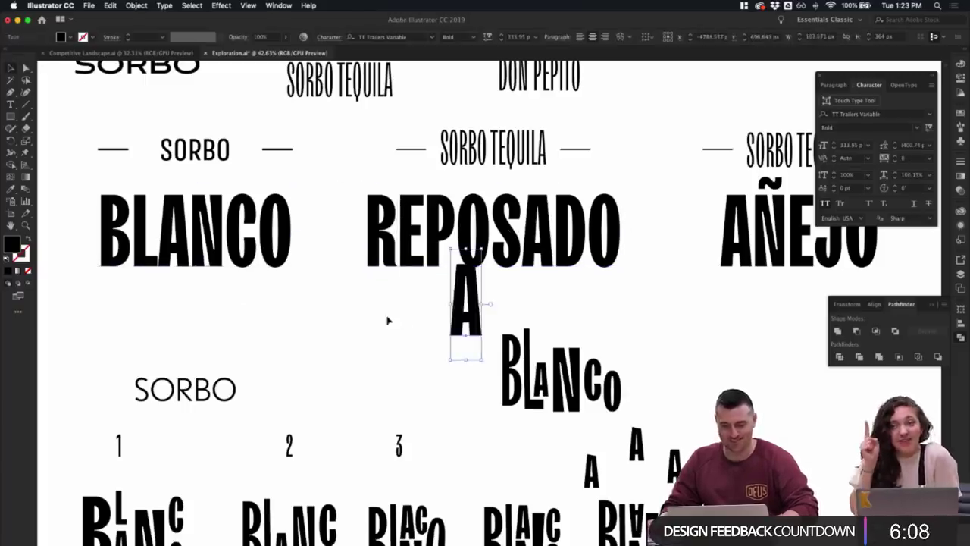
- Turn off All Caps for the pasted A to show its lowercase form, and deselect it
{"action": "double_click", "coordinate": [459, 319]}
{"action": "mouse_move", "coordinate": [464, 321]}
{"action": "left_mouse_down"}
{"action": "mouse_move", "coordinate": [477, 321]}
{"action": "mouse_move", "coordinate": [453, 320]}
{"action": "left_mouse_up"}
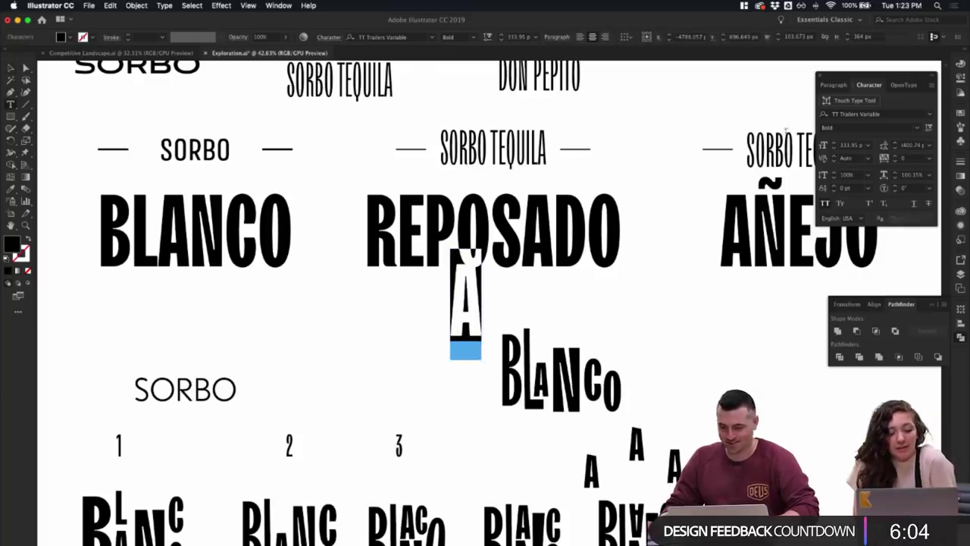
{"action": "left_click", "coordinate": [821, 205]}
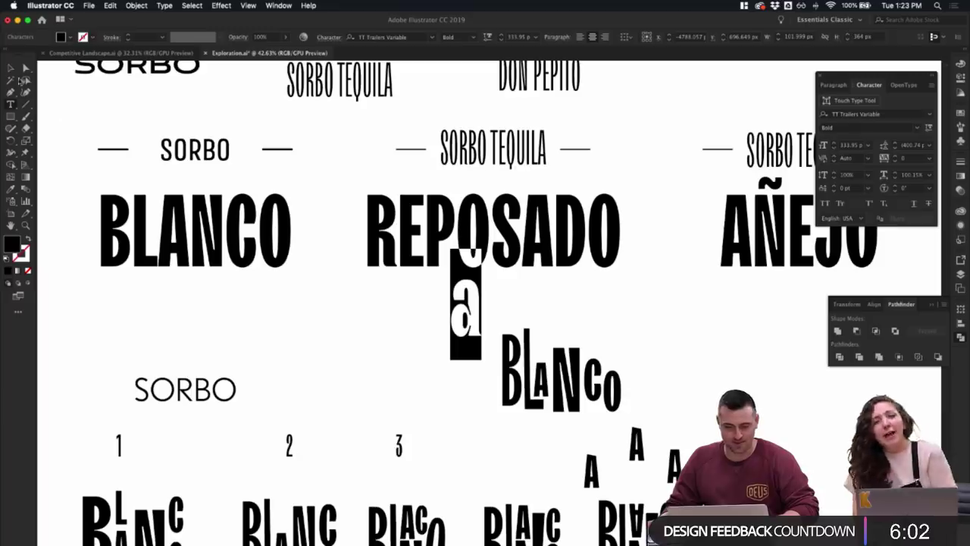
{"action": "left_click", "coordinate": [8, 68]}
{"action": "left_click", "coordinate": [437, 326]}
- Move the bold lowercase a to the empty area beside the spare A letters and deselect it
{"action": "scroll", "coordinate": [457, 278], "scroll_direction": "down", "scroll_amount": 3}
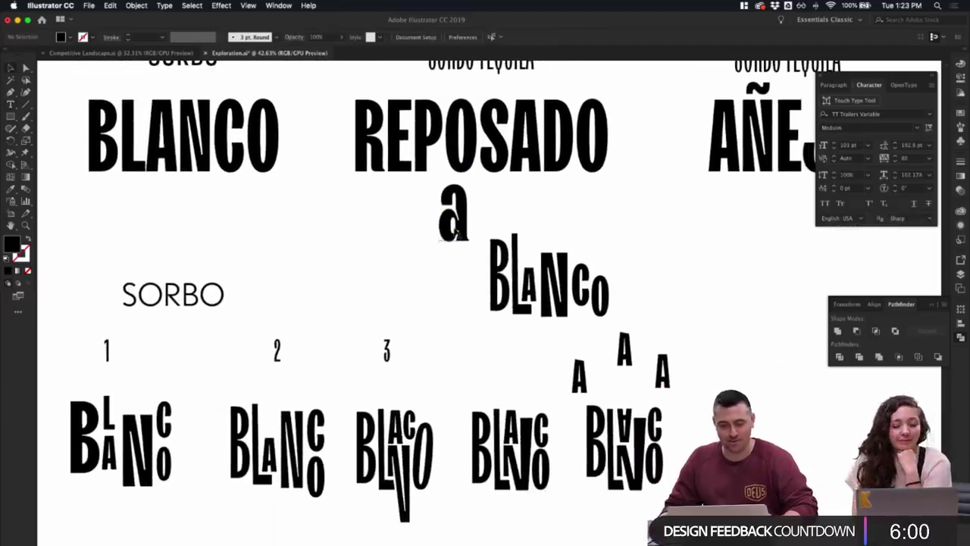
{"action": "left_click_drag", "start_coordinate": [453, 233], "coordinate": [718, 373]}
{"action": "scroll", "coordinate": [718, 372], "scroll_direction": "up", "scroll_amount": 6}
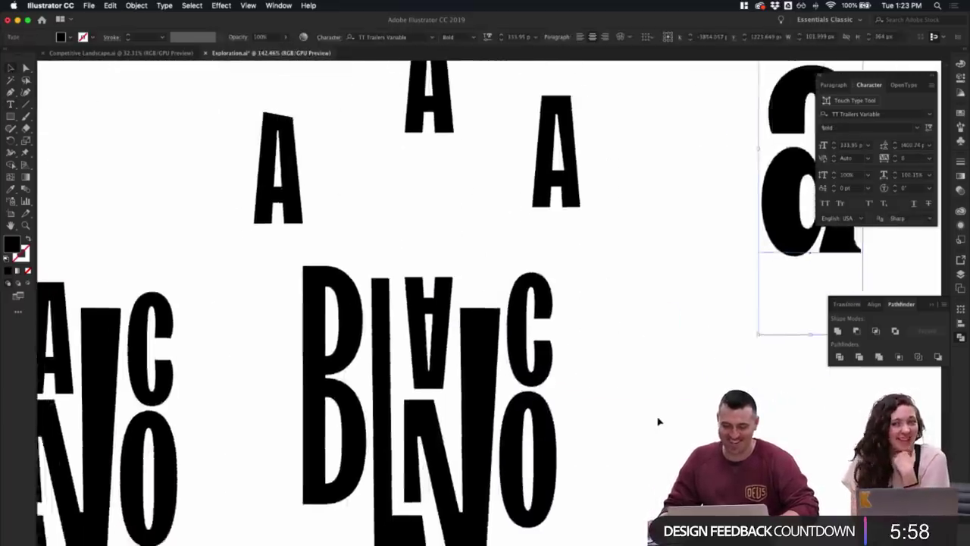
{"action": "scroll", "coordinate": [658, 422], "scroll_direction": "down", "scroll_amount": 2}
{"action": "left_click", "coordinate": [506, 359]}
{"action": "left_click", "coordinate": [528, 324]}
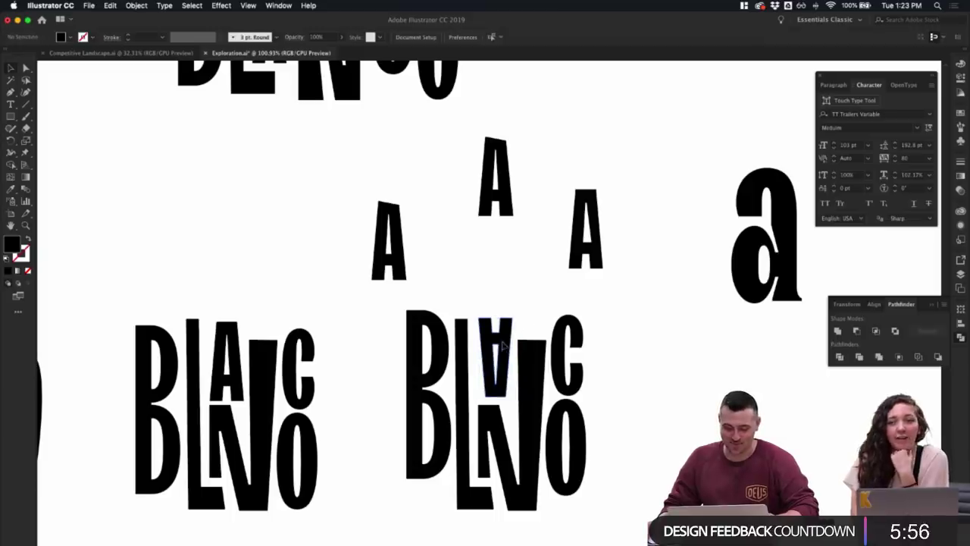
- Rotate the upside-down A in the rightmost variation 180 degrees back upright and deselect it
{"action": "scroll", "coordinate": [534, 311], "scroll_direction": "down", "scroll_amount": 1}
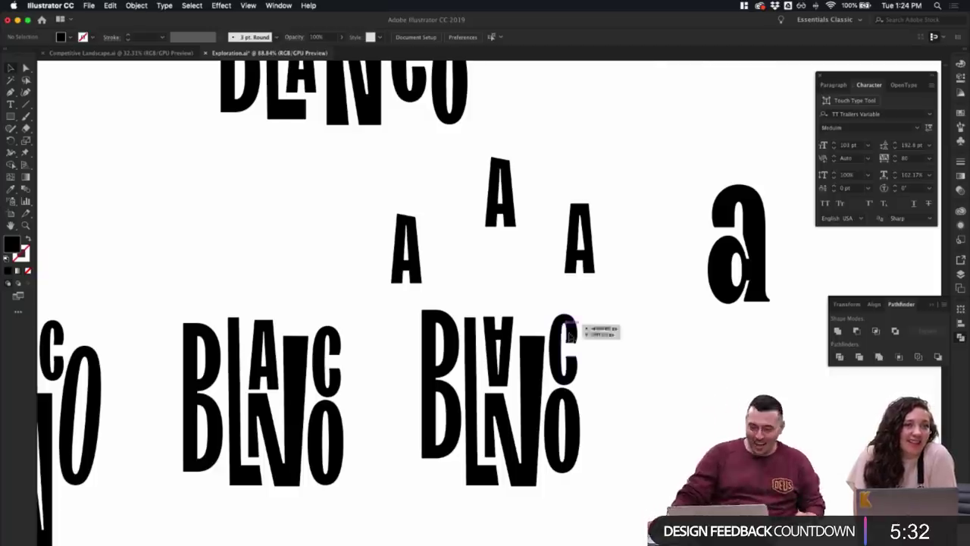
{"action": "left_click", "coordinate": [504, 351]}
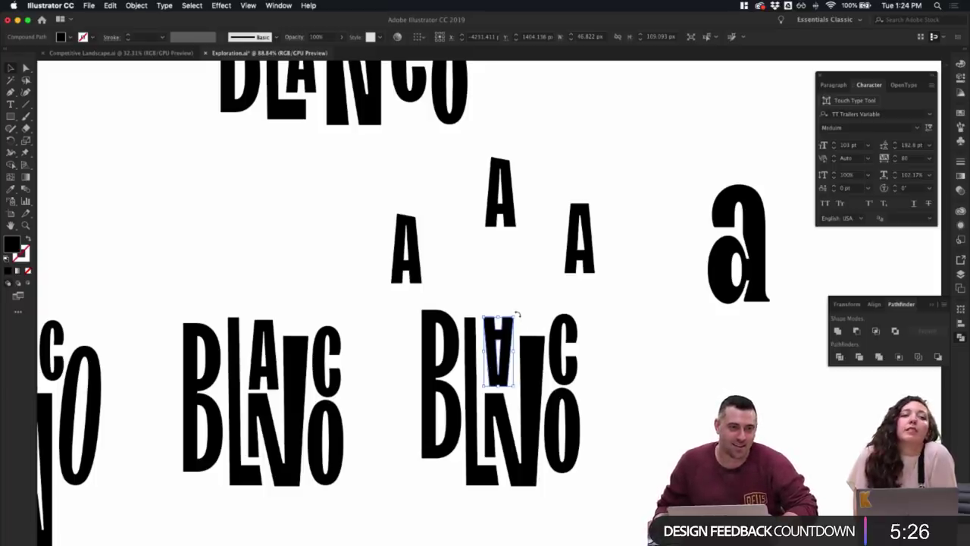
{"action": "left_click_drag", "start_coordinate": [517, 313], "coordinate": [414, 413]}
{"action": "left_click", "coordinate": [595, 353]}
- Lower the bottom edge of the A's counter in the rightmost BLANCO variation to thin its crossbar, and deselect it
{"action": "scroll", "coordinate": [606, 350], "scroll_direction": "up", "scroll_amount": 3}
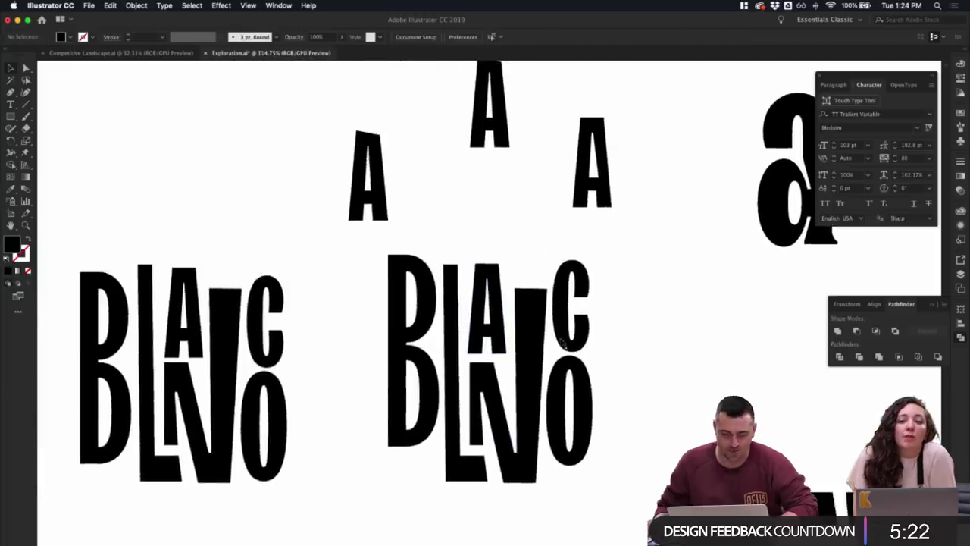
{"action": "scroll", "coordinate": [500, 334], "scroll_direction": "up", "scroll_amount": 5}
{"action": "key", "text": "a"}
{"action": "left_click", "coordinate": [469, 330]}
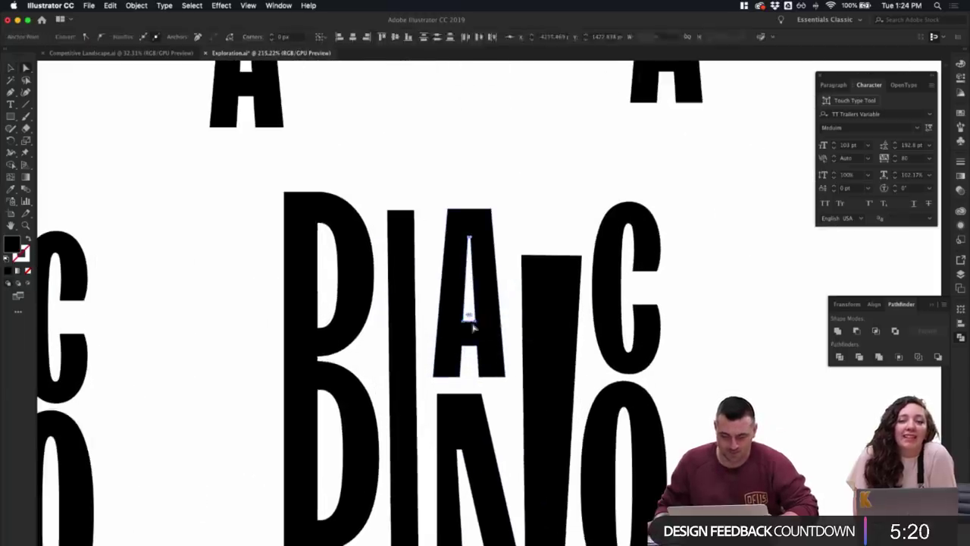
{"action": "scroll", "coordinate": [478, 327], "scroll_direction": "up", "scroll_amount": 3}
{"action": "scroll", "coordinate": [478, 327], "scroll_direction": "up", "scroll_amount": 1}
{"action": "left_click_drag", "start_coordinate": [472, 321], "coordinate": [468, 344]}
{"action": "left_click", "coordinate": [533, 298]}
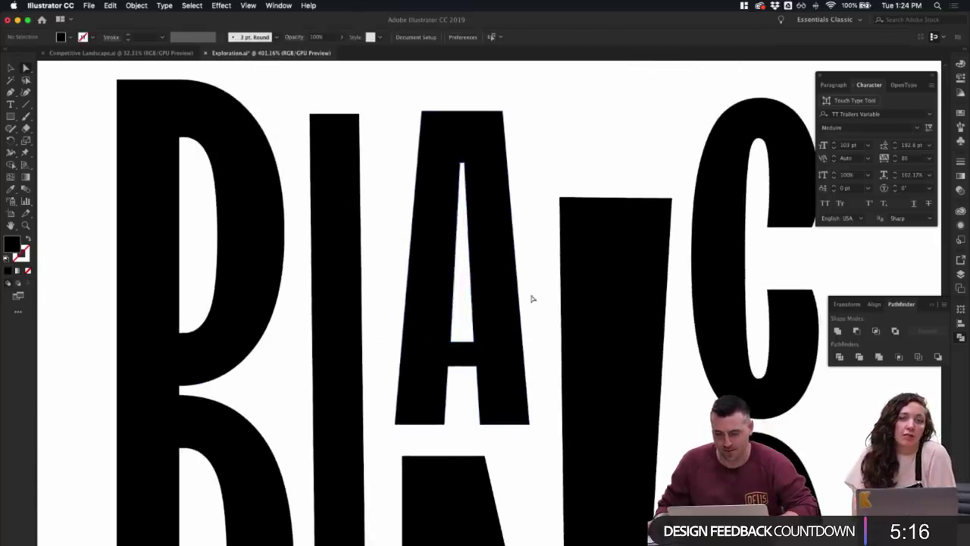
- Examine the thinned A and its fit with the N in the rightmost BLANCO variation against the neighbouring variation
{"action": "scroll", "coordinate": [531, 303], "scroll_direction": "down", "scroll_amount": 5}
{"action": "scroll", "coordinate": [525, 395], "scroll_direction": "down", "scroll_amount": 2}
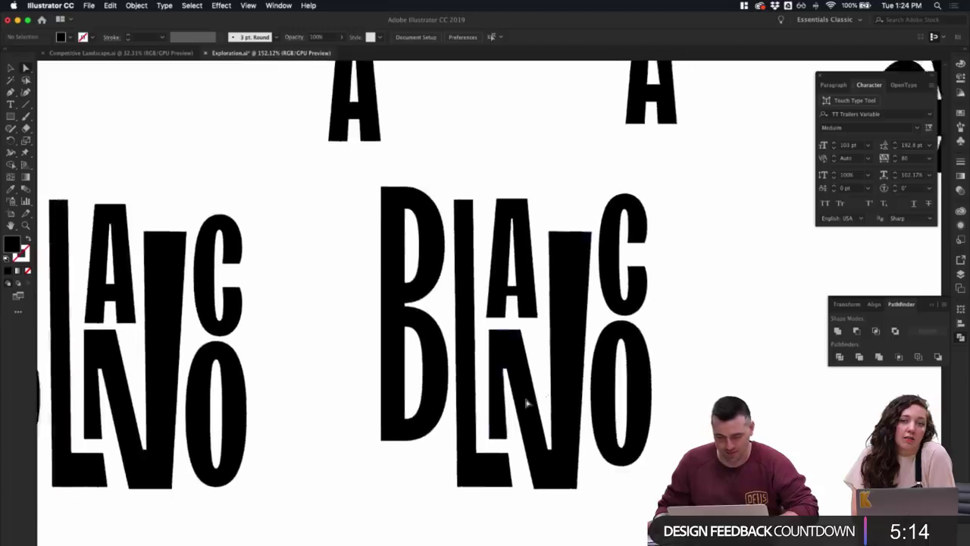
{"action": "scroll", "coordinate": [524, 400], "scroll_direction": "up", "scroll_amount": 5}
{"action": "scroll", "coordinate": [574, 277], "scroll_direction": "down", "scroll_amount": 2}
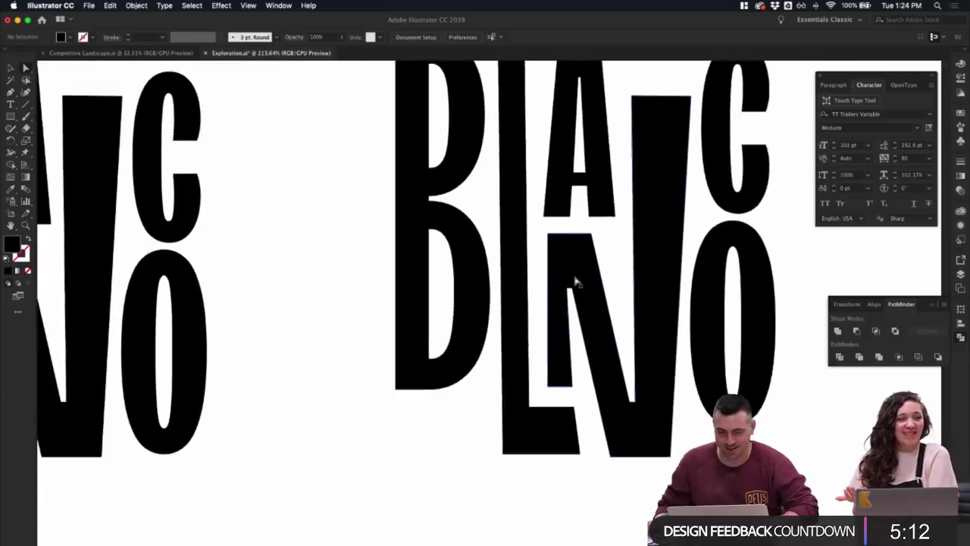
{"action": "scroll", "coordinate": [576, 280], "scroll_direction": "up", "scroll_amount": 1}
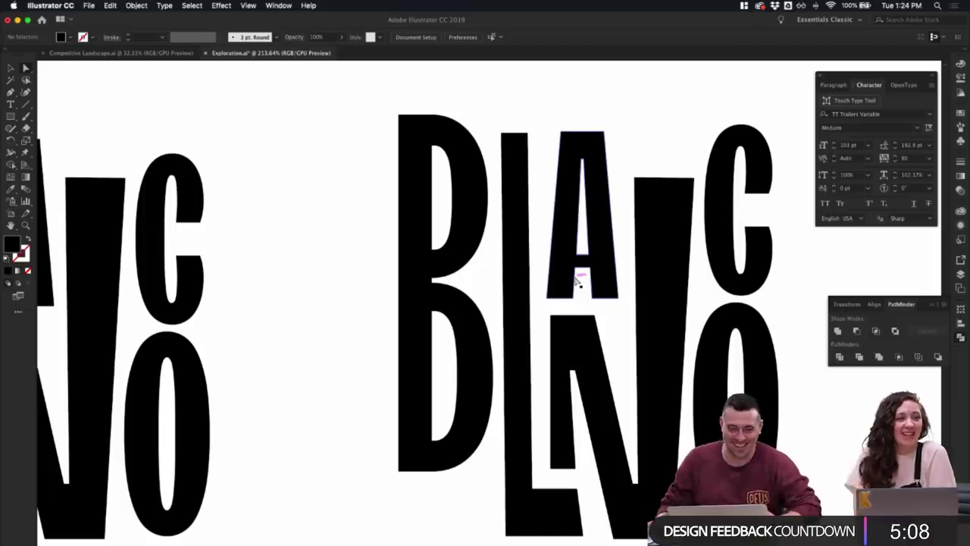
{"action": "scroll", "coordinate": [618, 269], "scroll_direction": "up", "scroll_amount": 2}
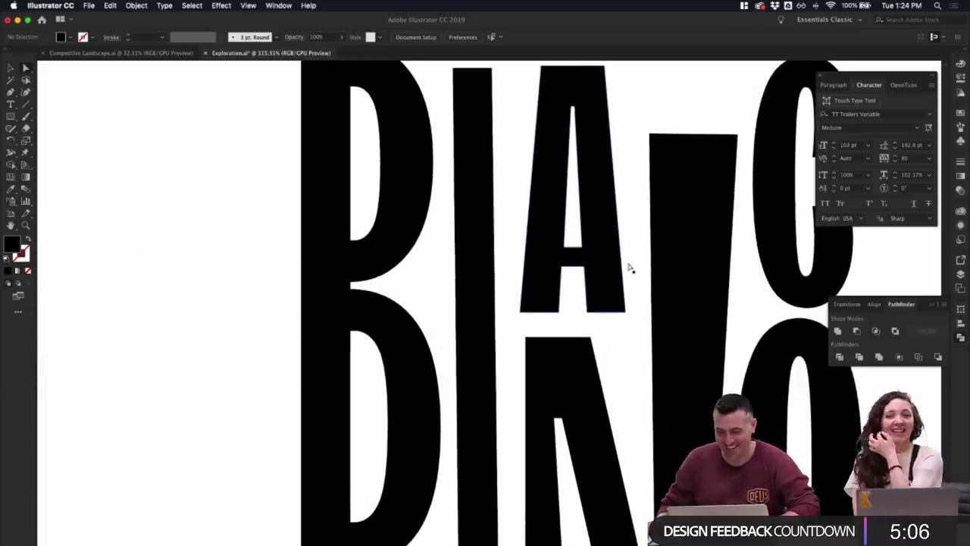
{"action": "scroll", "coordinate": [629, 266], "scroll_direction": "down", "scroll_amount": 3}
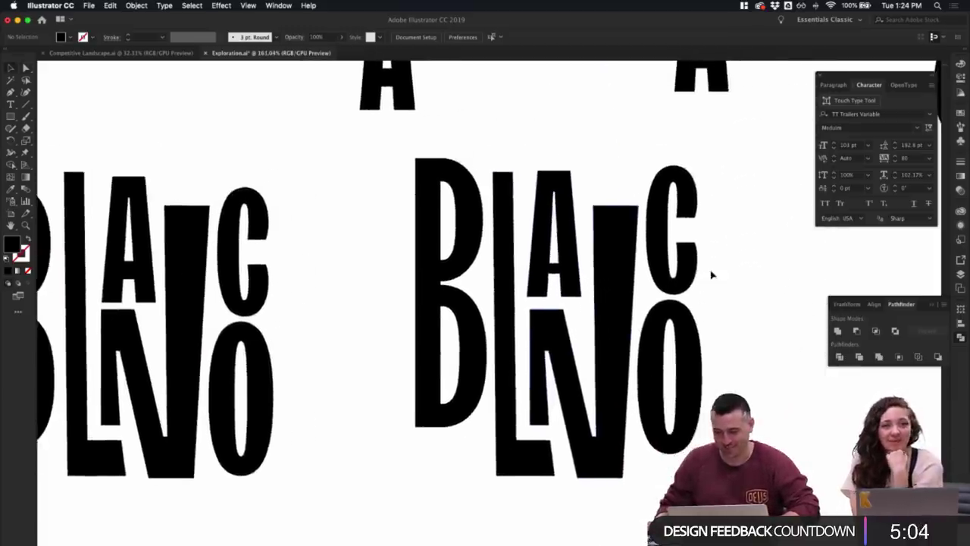
{"action": "scroll", "coordinate": [712, 275], "scroll_direction": "down", "scroll_amount": 1}
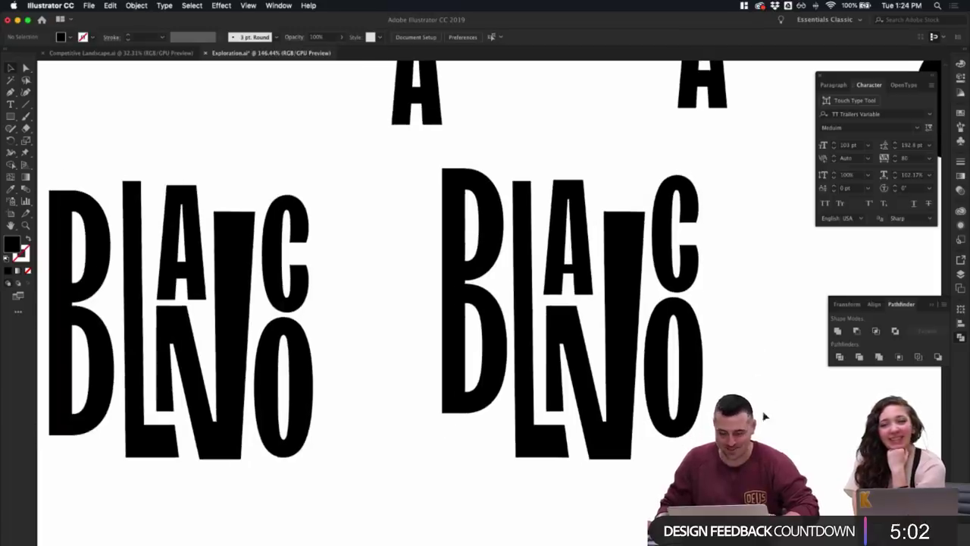
{"action": "scroll", "coordinate": [426, 161], "scroll_direction": "down", "scroll_amount": 4}
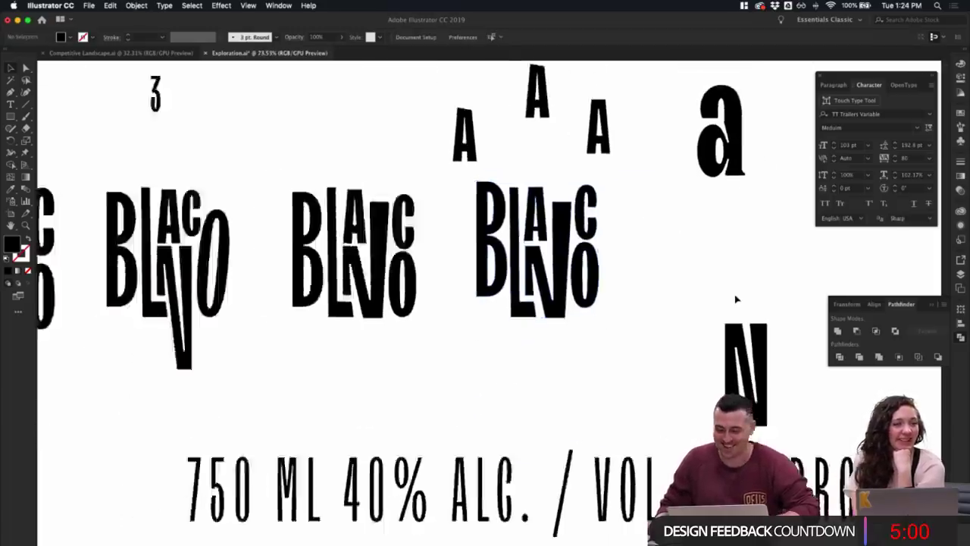
- Move the bold lowercase a beside the staggered BLANCO wordmark and shift the three spare A letters slightly upward
{"action": "scroll", "coordinate": [736, 300], "scroll_direction": "down", "scroll_amount": 3}
{"action": "scroll", "coordinate": [787, 288], "scroll_direction": "up", "scroll_amount": 2}
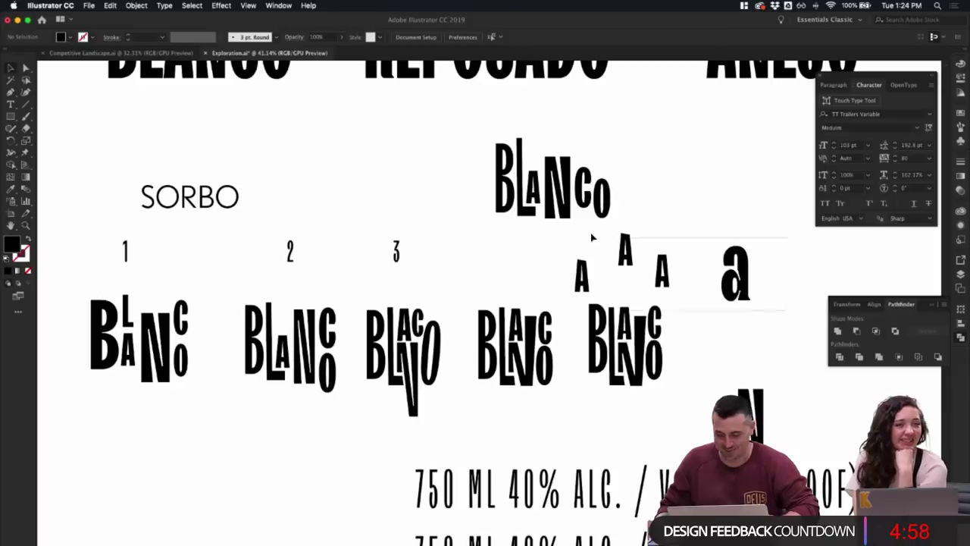
{"action": "left_click", "coordinate": [735, 273]}
{"action": "left_click_drag", "start_coordinate": [735, 273], "coordinate": [651, 172]}
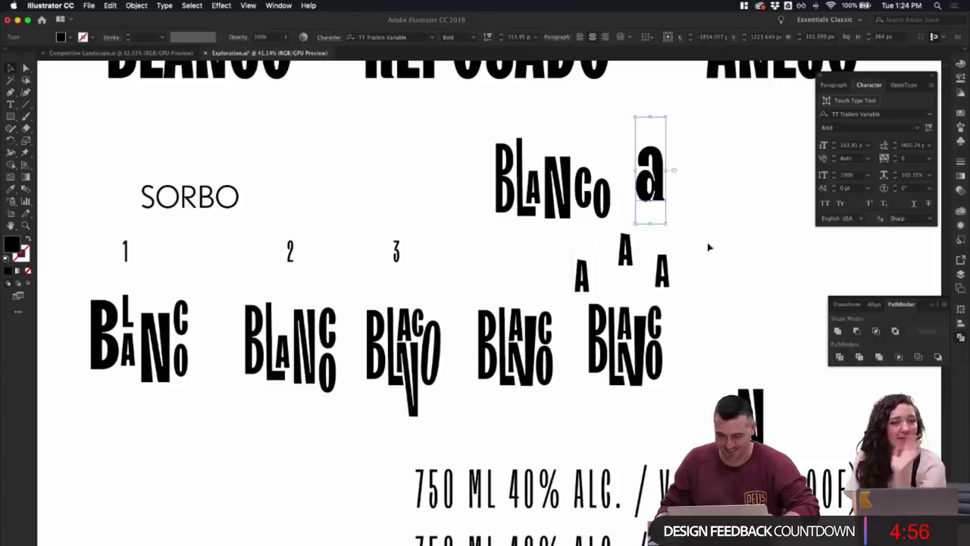
{"action": "left_click_drag", "start_coordinate": [698, 291], "coordinate": [562, 253]}
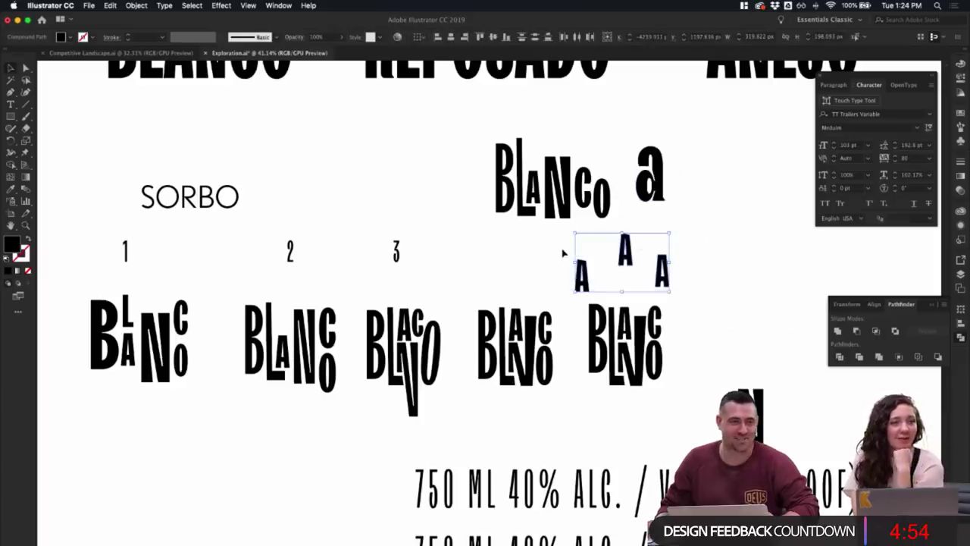
{"action": "left_click", "coordinate": [704, 245]}
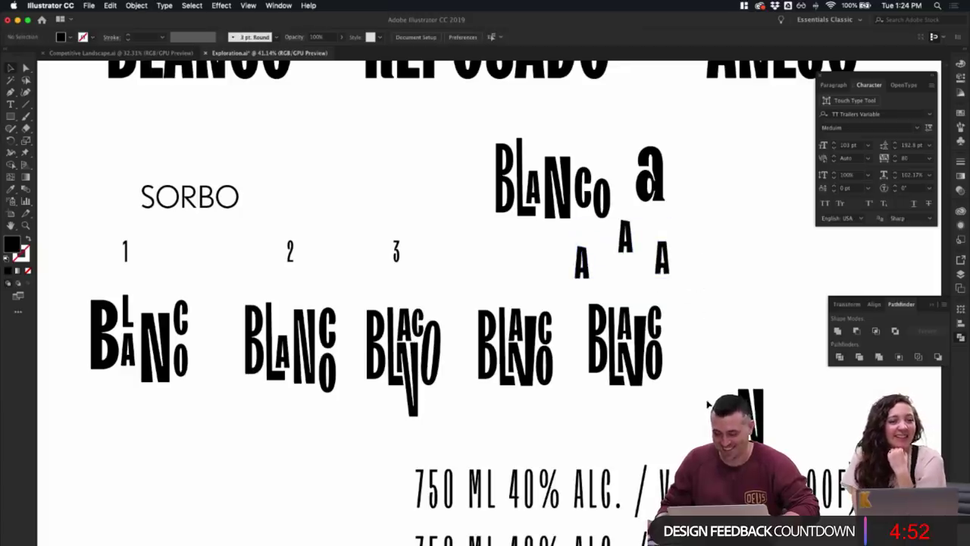
- Duplicate the rightmost stacked BLANCO variation into the empty area beside it and delete the spare N
{"action": "left_click_drag", "start_coordinate": [704, 399], "coordinate": [750, 282]}
{"action": "left_click_drag", "start_coordinate": [767, 416], "coordinate": [604, 421]}
{"action": "key", "text": "Delete"}
- Examine the duplicated BLANCO variation next to the other stacked versions and deselect it
{"action": "scroll", "coordinate": [665, 424], "scroll_direction": "up", "scroll_amount": 5}
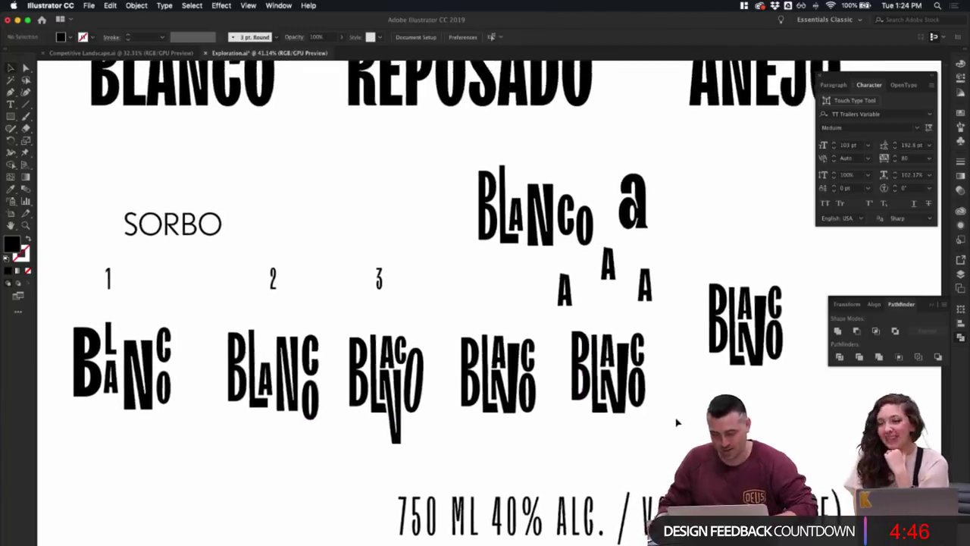
{"action": "scroll", "coordinate": [676, 422], "scroll_direction": "up", "scroll_amount": 3}
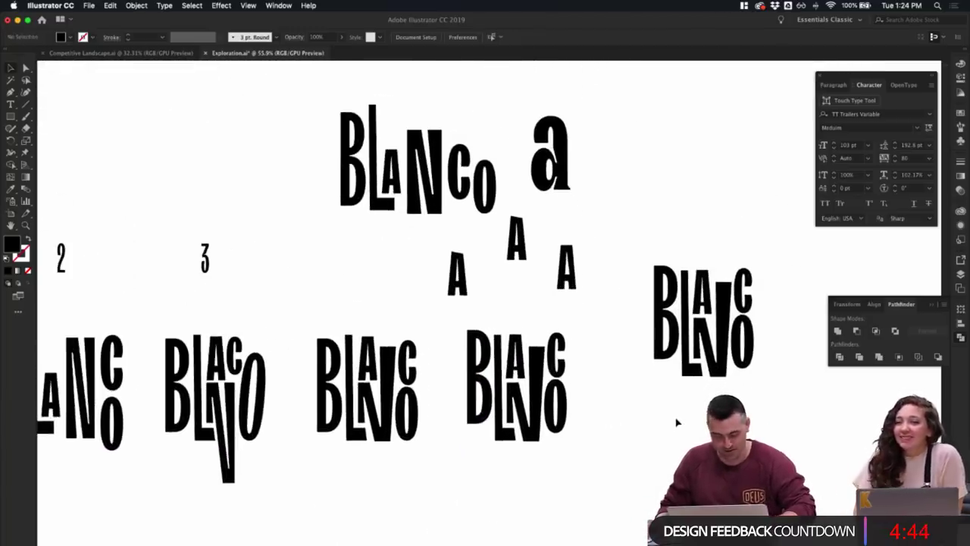
{"action": "scroll", "coordinate": [713, 431], "scroll_direction": "up", "scroll_amount": 4}
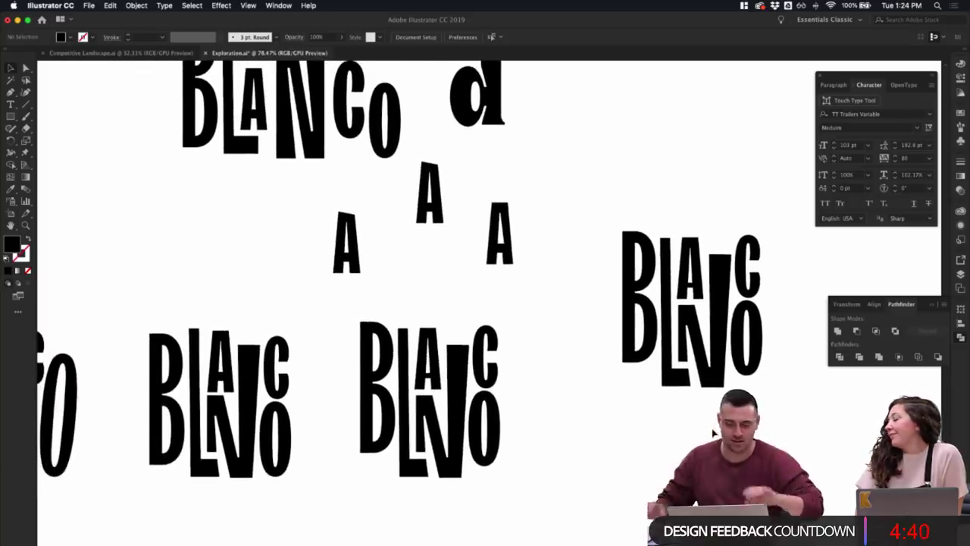
{"action": "scroll", "coordinate": [713, 431], "scroll_direction": "down", "scroll_amount": 3}
{"action": "left_click_drag", "start_coordinate": [729, 391], "coordinate": [635, 282]}
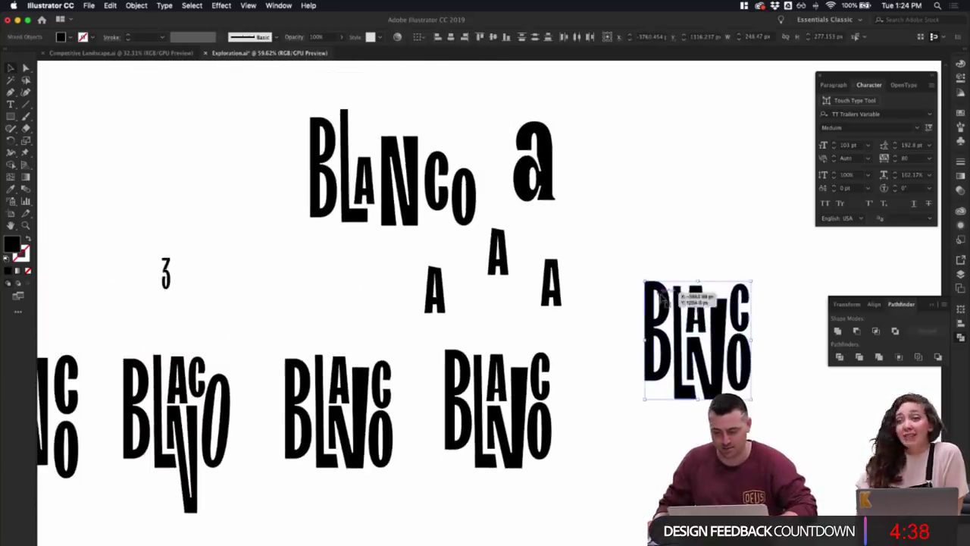
{"action": "scroll", "coordinate": [662, 297], "scroll_direction": "right", "scroll_amount": 3}
{"action": "left_click", "coordinate": [663, 298]}
- Duplicate the bold REPOSADO text into the empty area below AÑEJO and convert the copy to outlines
{"action": "scroll", "coordinate": [662, 299], "scroll_direction": "down", "scroll_amount": 6}
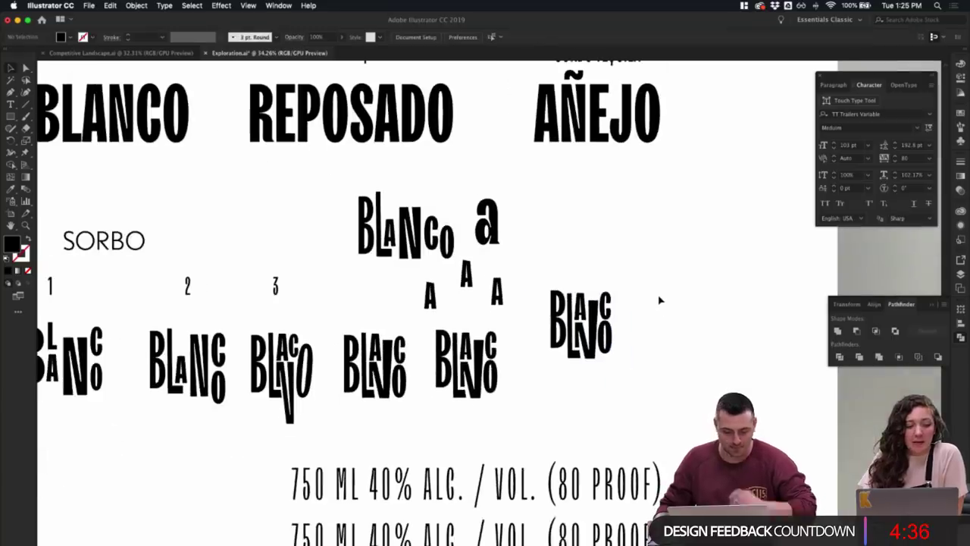
{"action": "scroll", "coordinate": [646, 281], "scroll_direction": "down", "scroll_amount": 3}
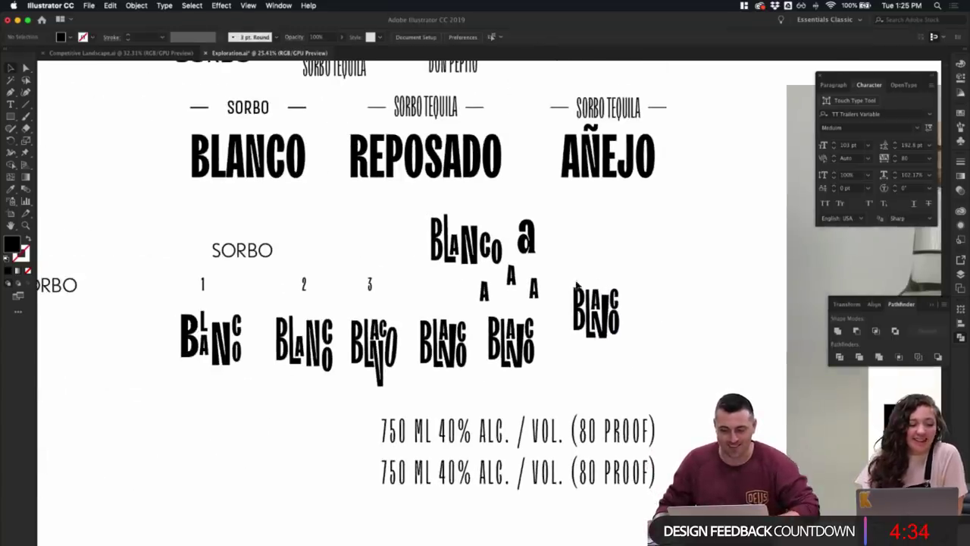
{"action": "left_click", "coordinate": [423, 162]}
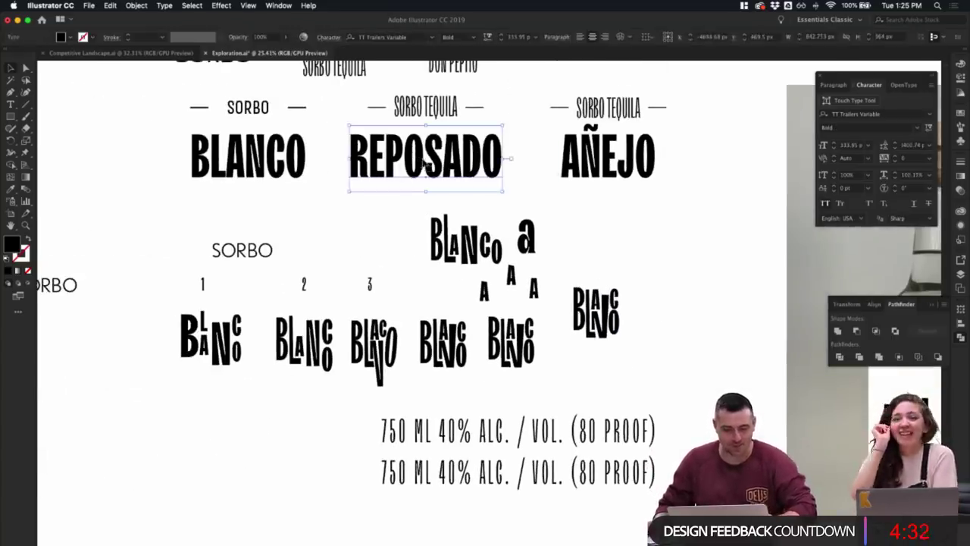
{"action": "left_click_drag", "start_coordinate": [422, 161], "coordinate": [698, 248]}
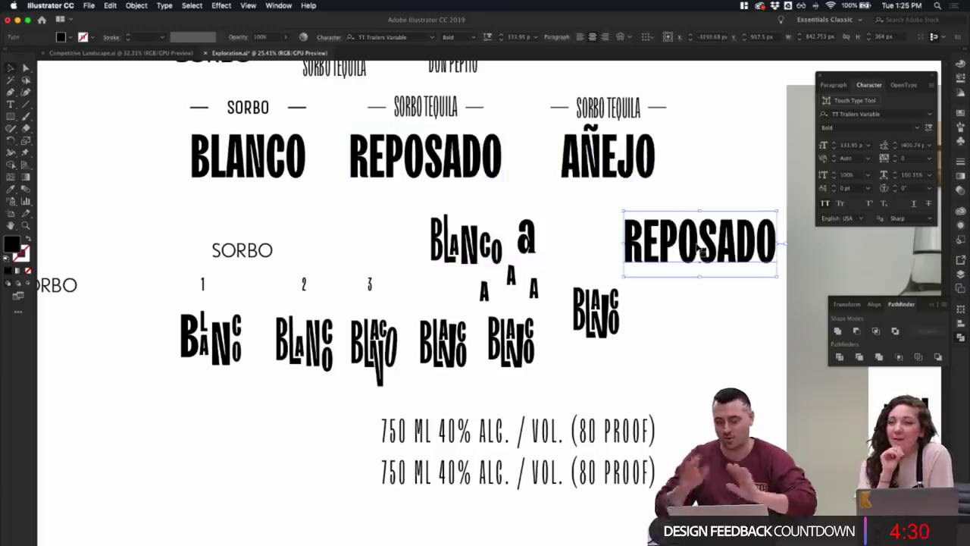
{"action": "key", "text": "t"}
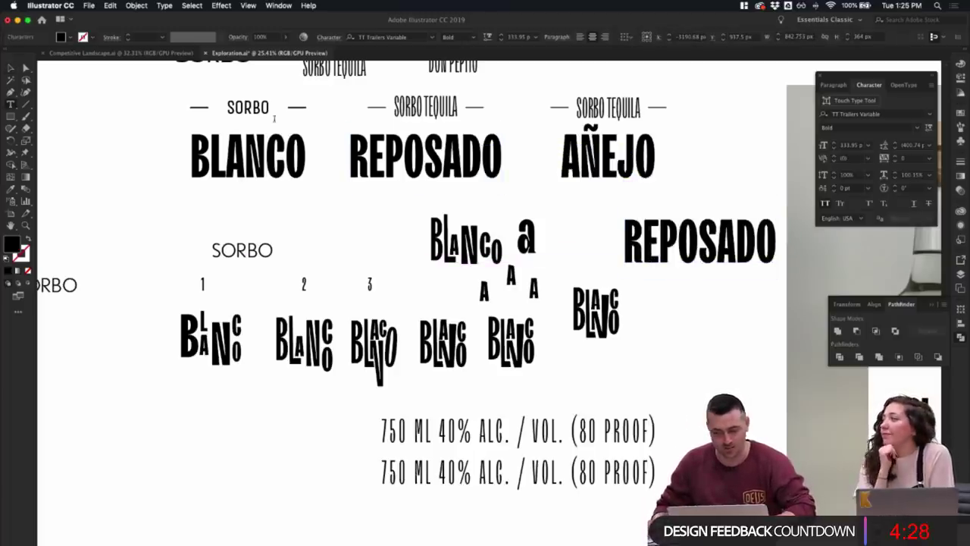
{"action": "left_click", "coordinate": [11, 69]}
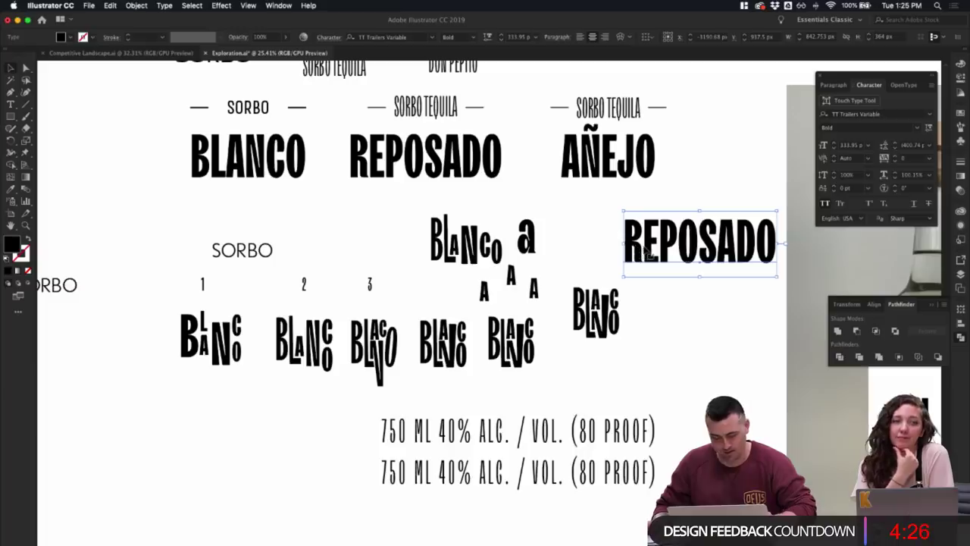
{"action": "right_click", "coordinate": [647, 254]}
{"action": "left_click", "coordinate": [674, 314]}
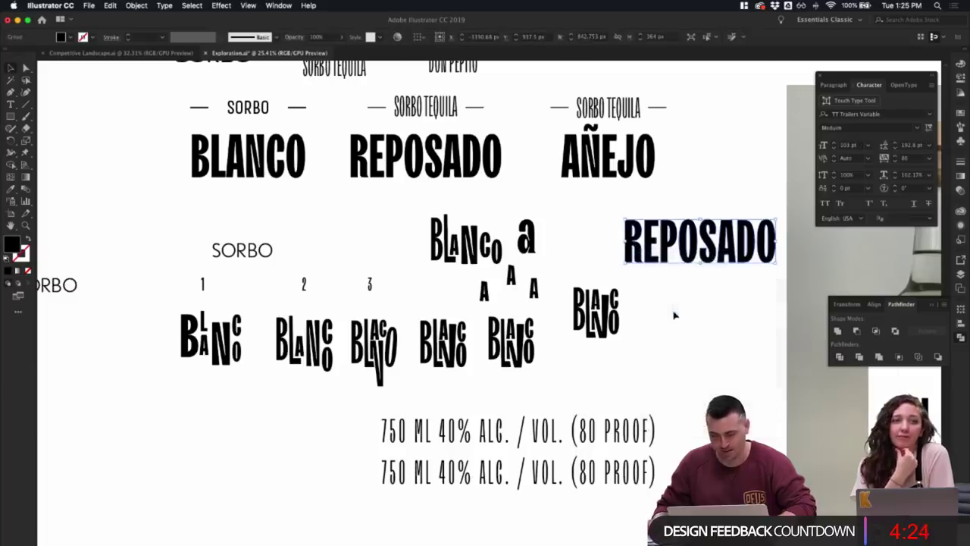
- Ungroup the outlined REPOSADO copy into separate letters and deselect them
{"action": "double_click", "coordinate": [647, 260]}
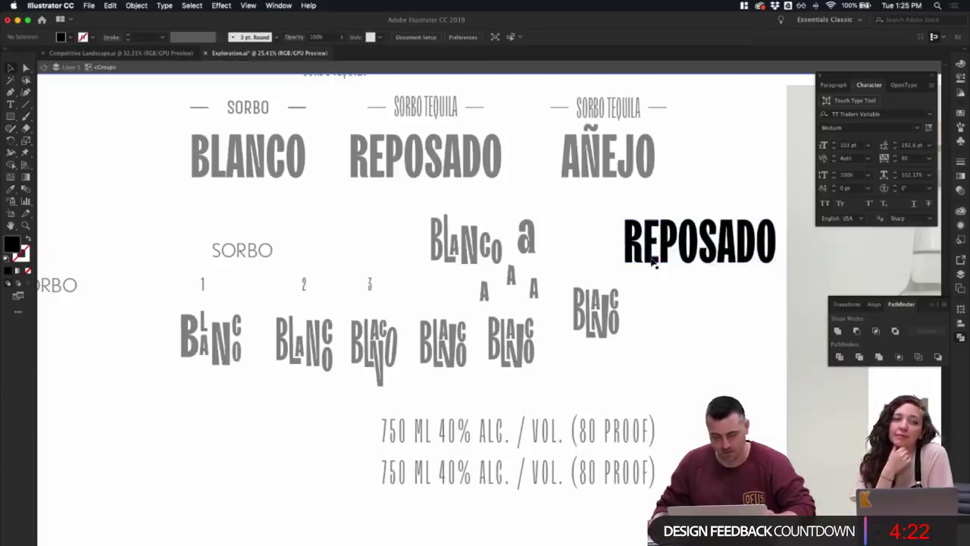
{"action": "key", "text": "Escape"}
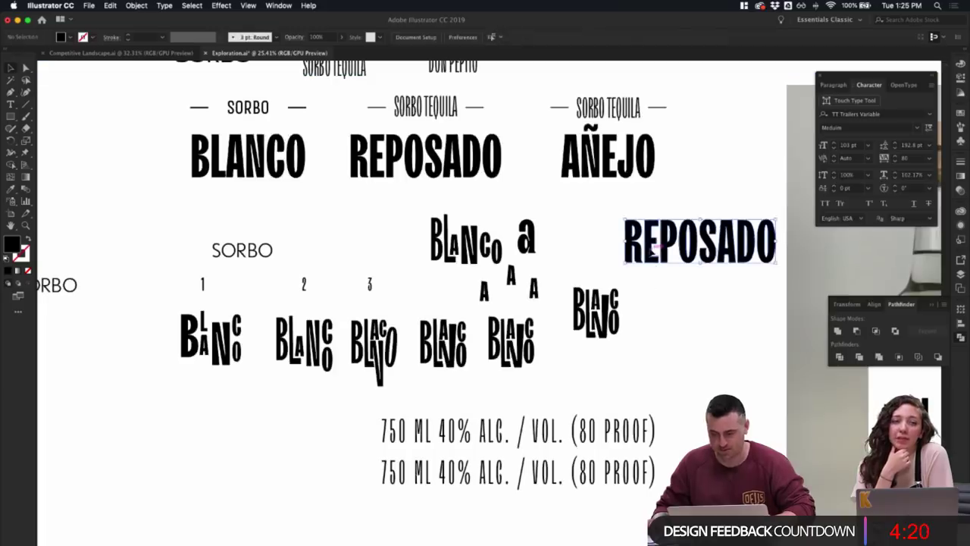
{"action": "left_click", "coordinate": [637, 258]}
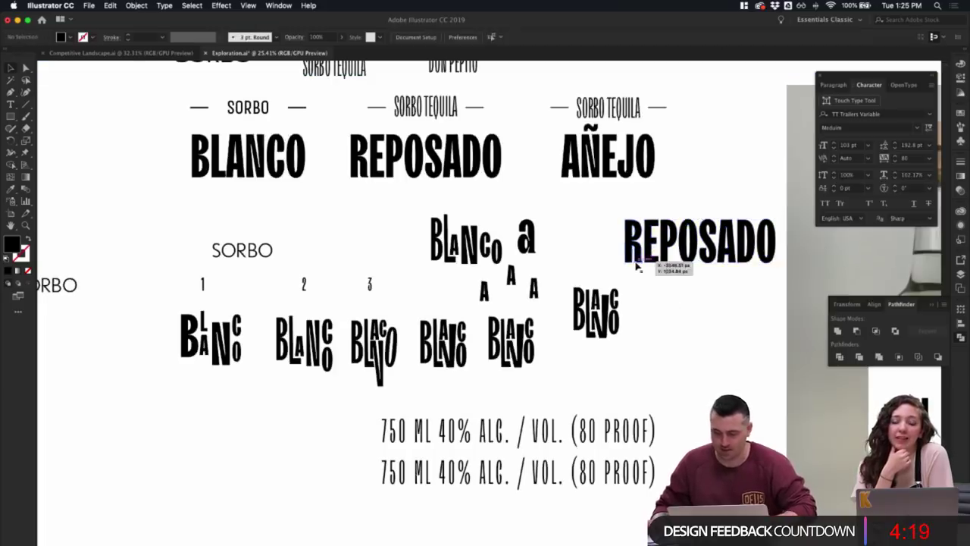
{"action": "left_click", "coordinate": [671, 285]}
- Shrink the E and P of the outlined REPOSADO and stack the E above the P beside the R
{"action": "left_click", "coordinate": [654, 259]}
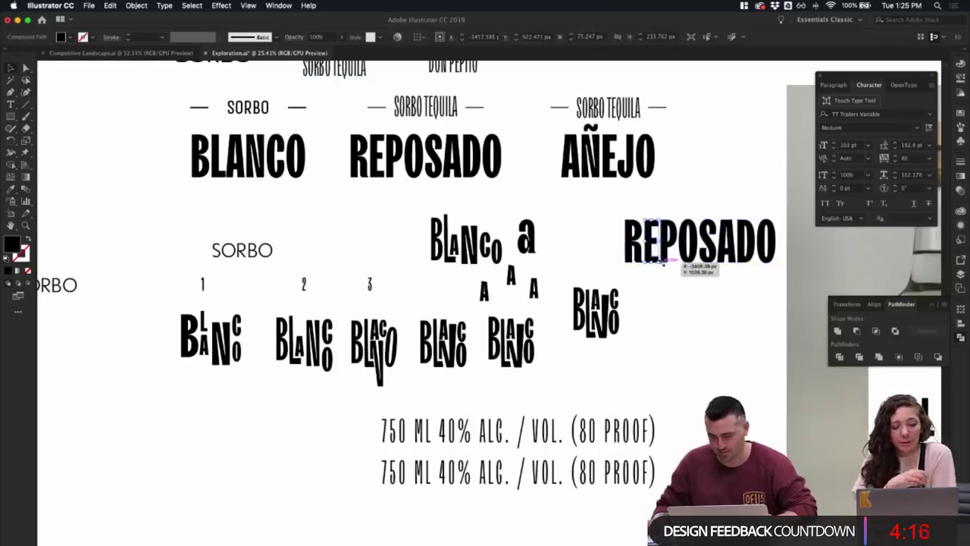
{"action": "left_click_drag", "start_coordinate": [662, 263], "coordinate": [656, 286]}
{"action": "left_click", "coordinate": [656, 265]}
{"action": "scroll", "coordinate": [655, 262], "scroll_direction": "up", "scroll_amount": 5}
{"action": "left_click", "coordinate": [679, 286]}
{"action": "scroll", "coordinate": [679, 286], "scroll_direction": "down", "scroll_amount": 2}
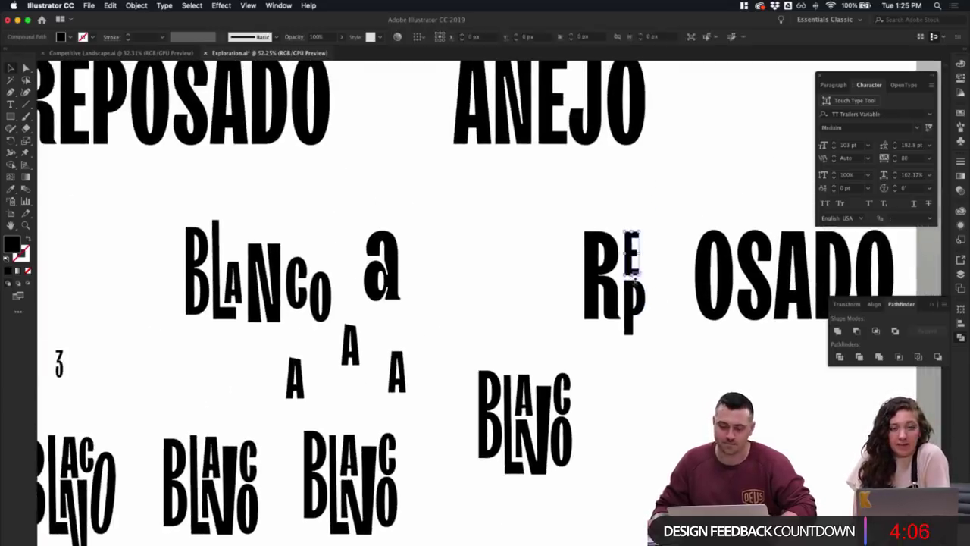
- Move the first O of the outlined REPOSADO next to the stacked E and P and shrink it to about 67 by 161 px
{"action": "left_click", "coordinate": [722, 312]}
{"action": "left_click_drag", "start_coordinate": [724, 313], "coordinate": [676, 303]}
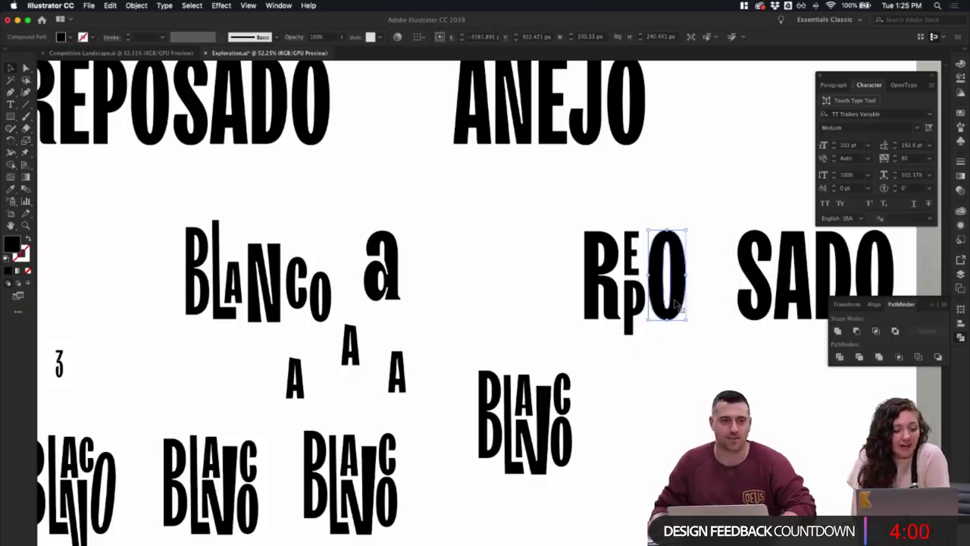
{"action": "mouse_move", "coordinate": [686, 320]}
{"action": "left_mouse_down"}
{"action": "mouse_move", "coordinate": [673, 290]}
{"action": "mouse_move", "coordinate": [686, 334]}
{"action": "left_mouse_up"}
{"action": "left_click", "coordinate": [719, 307]}
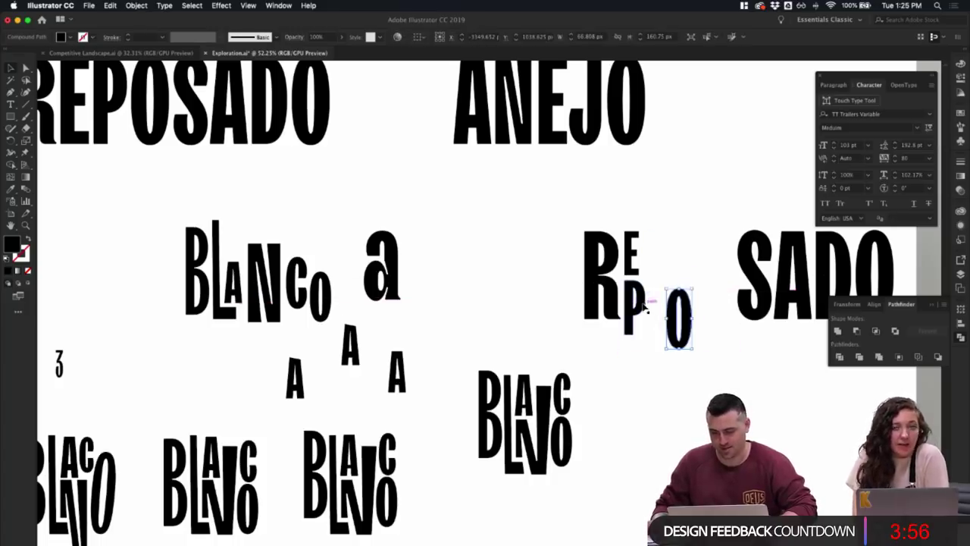
- Try moving the P up beside the E in the outlined REPOSADO and undo the move
{"action": "left_click_drag", "start_coordinate": [642, 304], "coordinate": [664, 260]}
{"action": "key", "text": "super+z"}
{"action": "left_click", "coordinate": [660, 273]}
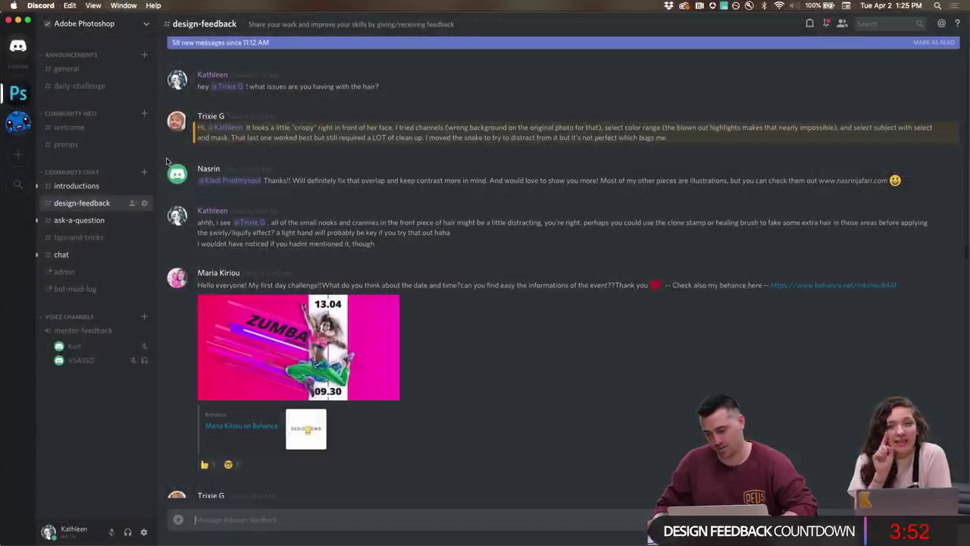
- In Discord, view the protips channel and open the linked Obscure Photoshop Tips prototype from the Seamless Patterns post
{"action": "left_click", "coordinate": [66, 144]}
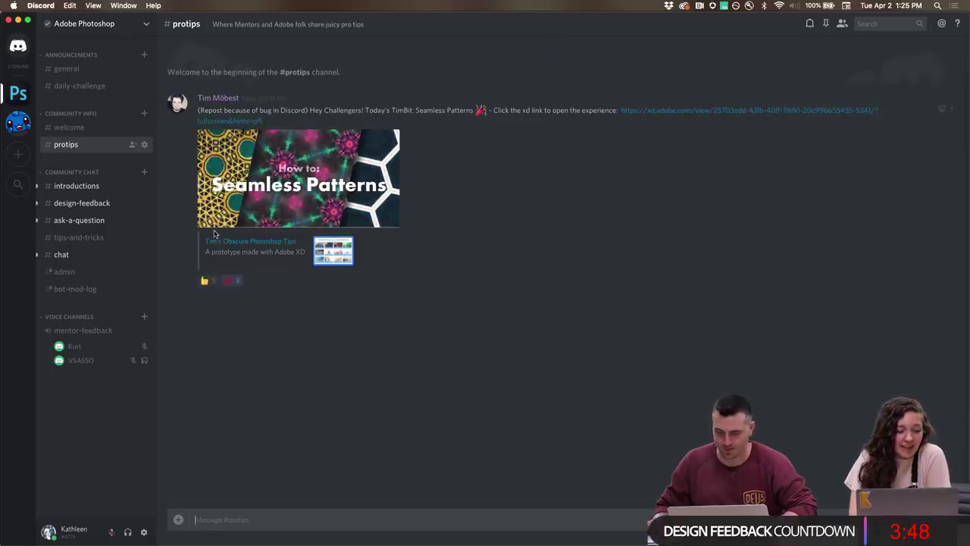
{"action": "left_click", "coordinate": [225, 242]}
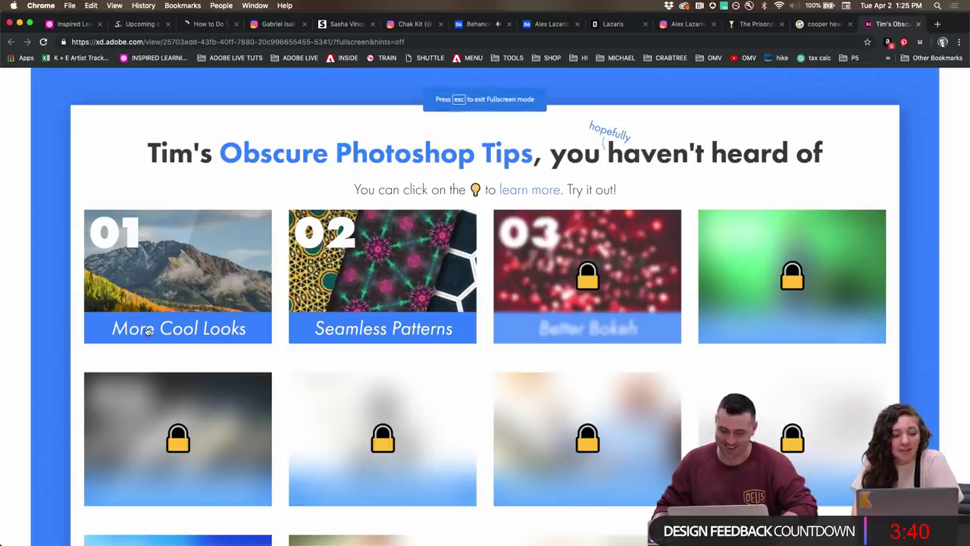
- Look over the grid of tips on the Obscure Photoshop Tips page
{"action": "scroll", "coordinate": [202, 250], "scroll_direction": "down", "scroll_amount": 2}
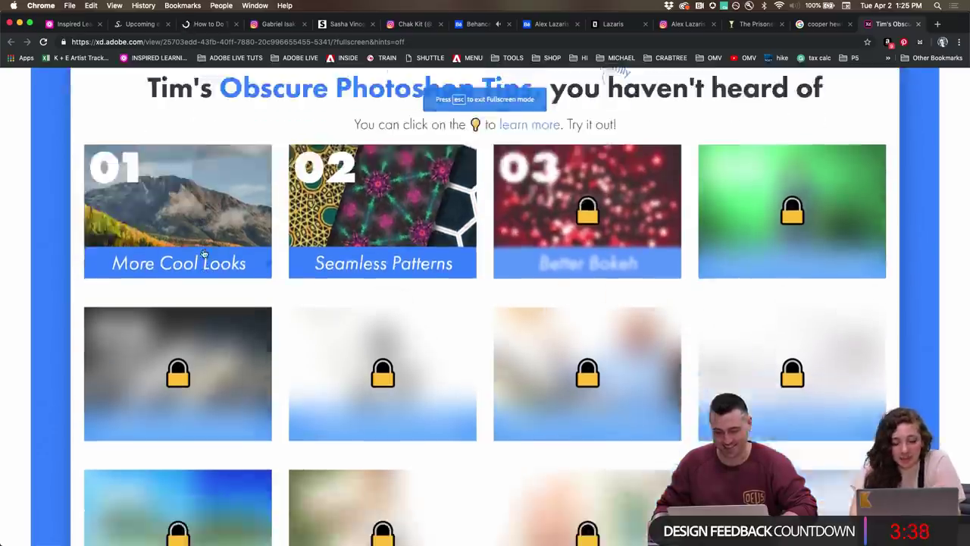
{"action": "scroll", "coordinate": [203, 253], "scroll_direction": "down", "scroll_amount": 2}
{"action": "scroll", "coordinate": [204, 253], "scroll_direction": "up", "scroll_amount": 4}
{"action": "scroll", "coordinate": [203, 253], "scroll_direction": "down", "scroll_amount": 5}
{"action": "scroll", "coordinate": [203, 253], "scroll_direction": "up", "scroll_amount": 5}
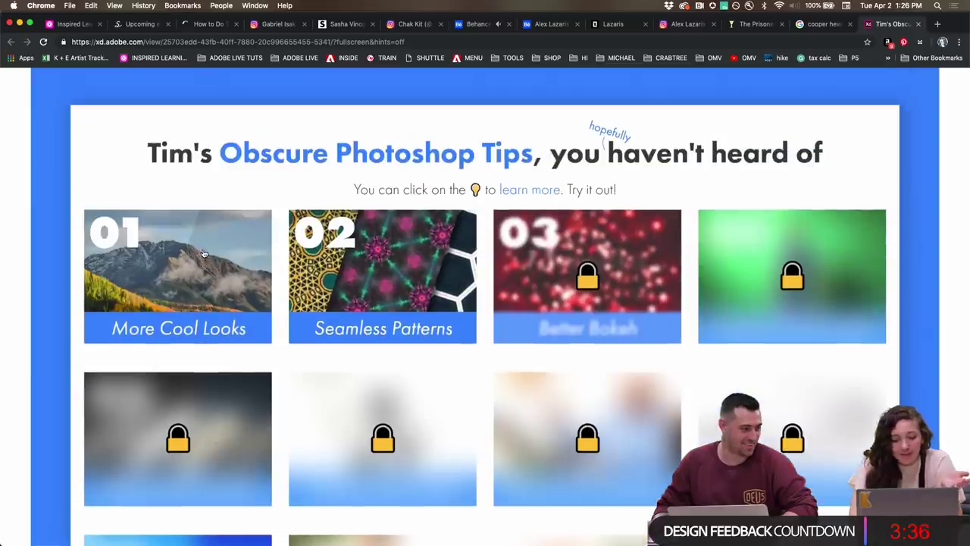
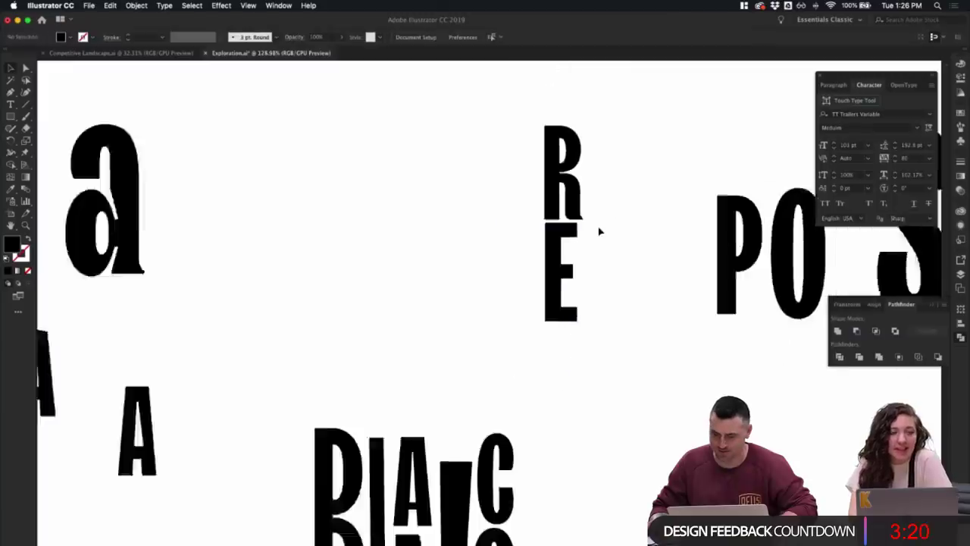
- Reposition the E of the outlined REPOSADO directly beneath the R
{"action": "left_click", "coordinate": [568, 278]}
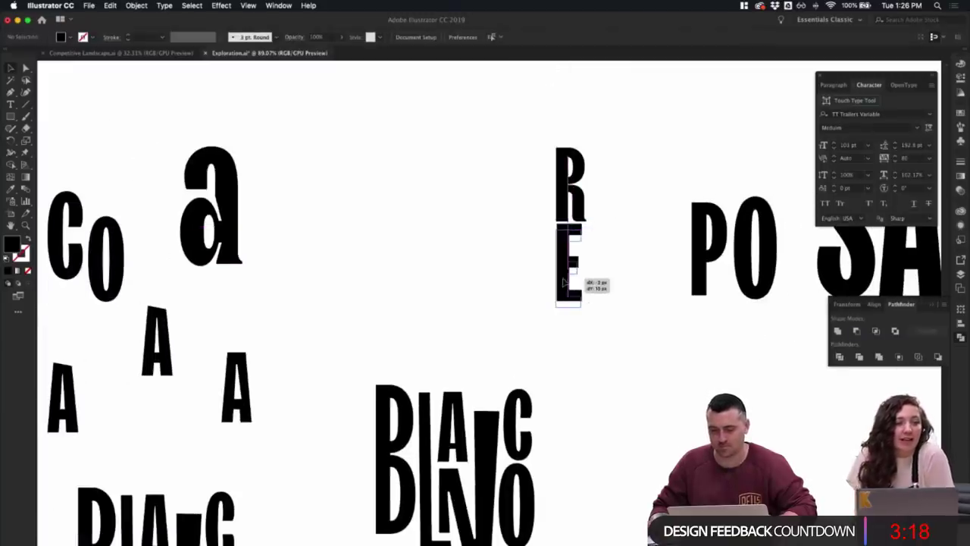
{"action": "scroll", "coordinate": [575, 281], "scroll_direction": "up", "scroll_amount": 3}
{"action": "left_click_drag", "start_coordinate": [558, 260], "coordinate": [577, 249]}
{"action": "left_click", "coordinate": [639, 252]}
{"action": "scroll", "coordinate": [639, 251], "scroll_direction": "down", "scroll_amount": 2}
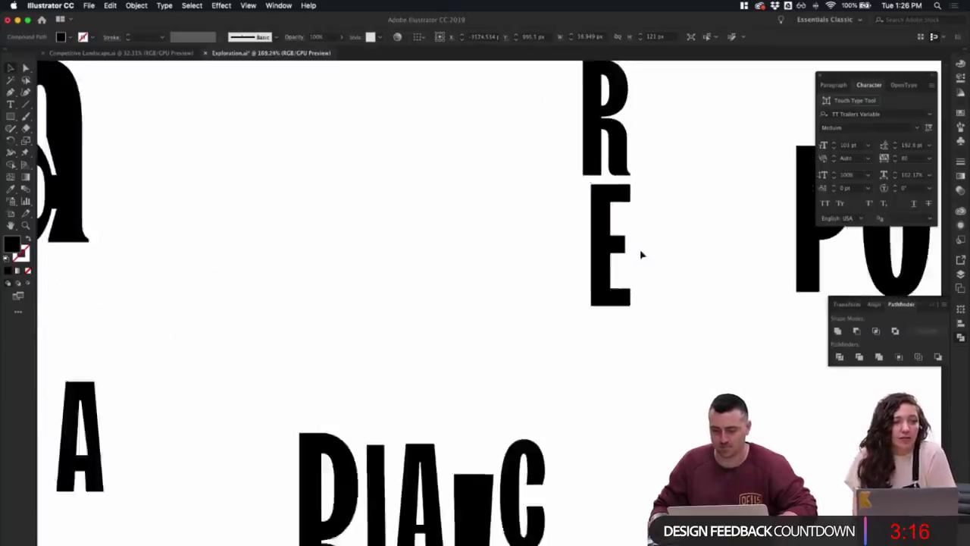
- Try moving the left corner points of the stacked E outward and undo the change
{"action": "left_click", "coordinate": [599, 284]}
{"action": "left_click", "coordinate": [600, 296]}
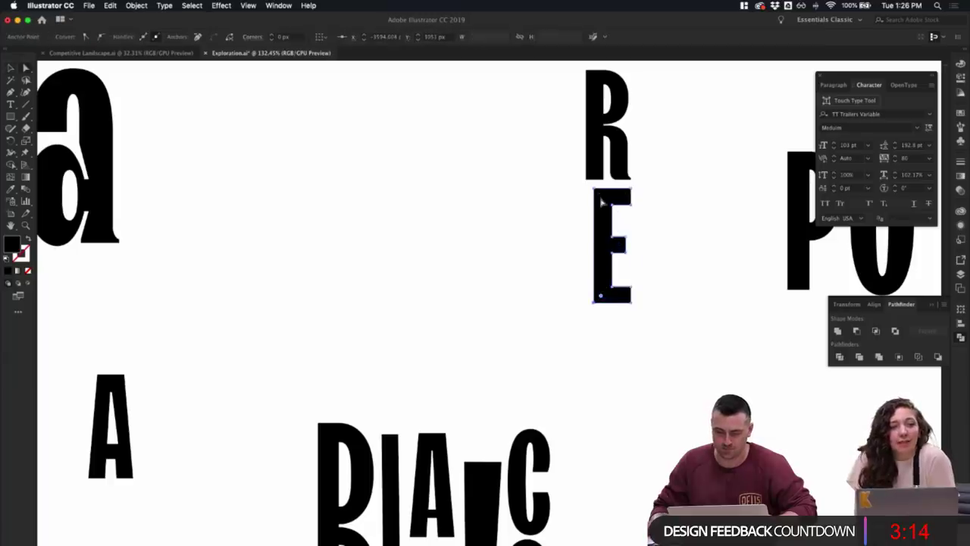
{"action": "left_click", "coordinate": [600, 194]}
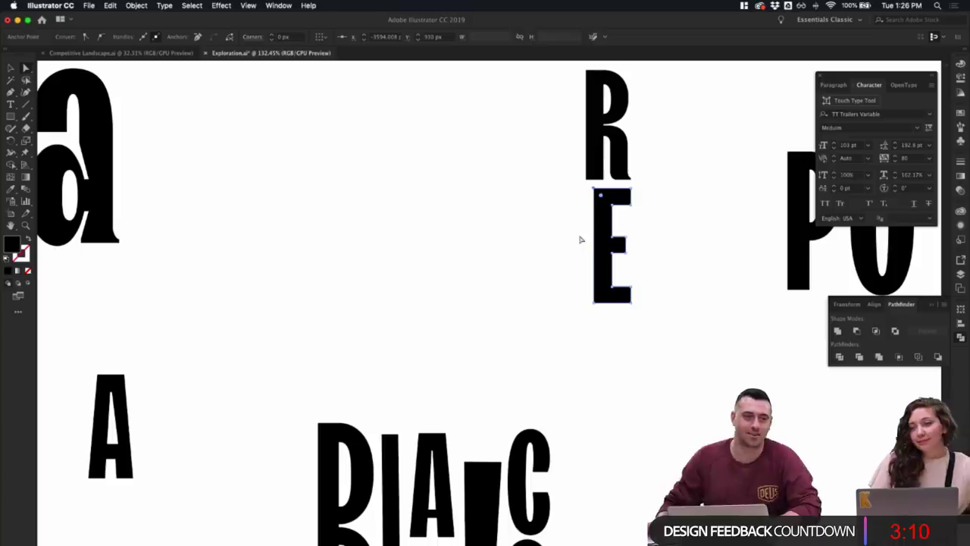
{"action": "scroll", "coordinate": [628, 350], "scroll_direction": "down", "scroll_amount": 2}
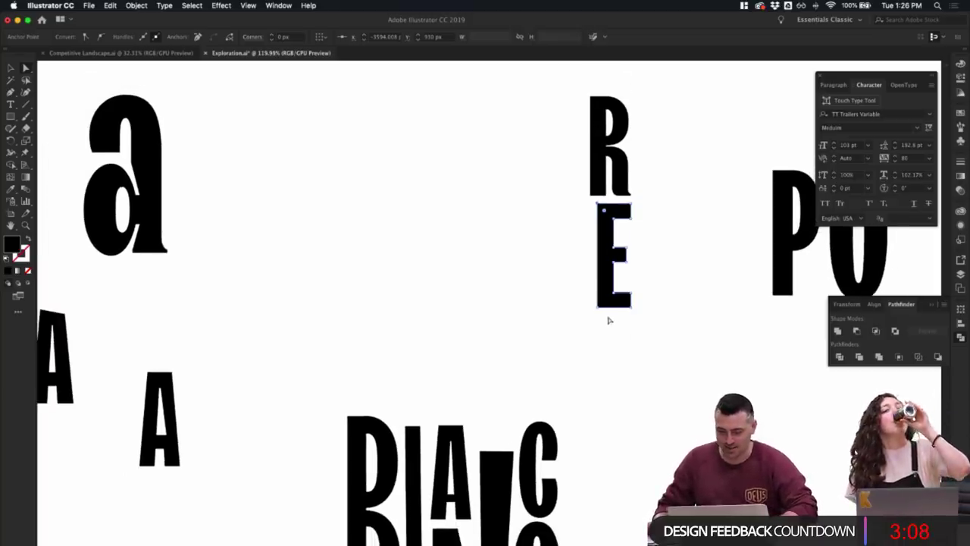
{"action": "left_click", "coordinate": [599, 312]}
{"action": "left_click", "coordinate": [598, 307]}
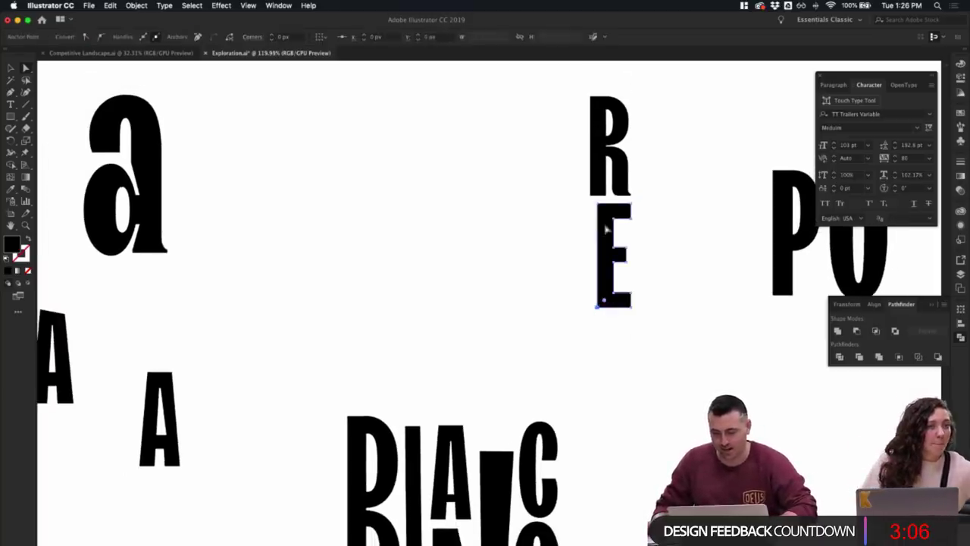
{"action": "left_click", "coordinate": [598, 204], "text": "shift"}
{"action": "left_click_drag", "start_coordinate": [600, 234], "coordinate": [593, 235]}
{"action": "key", "text": "super+z"}
- Thicken the stem of the stacked E by moving its upper and lower left corner points outward together
{"action": "left_click", "coordinate": [597, 204]}
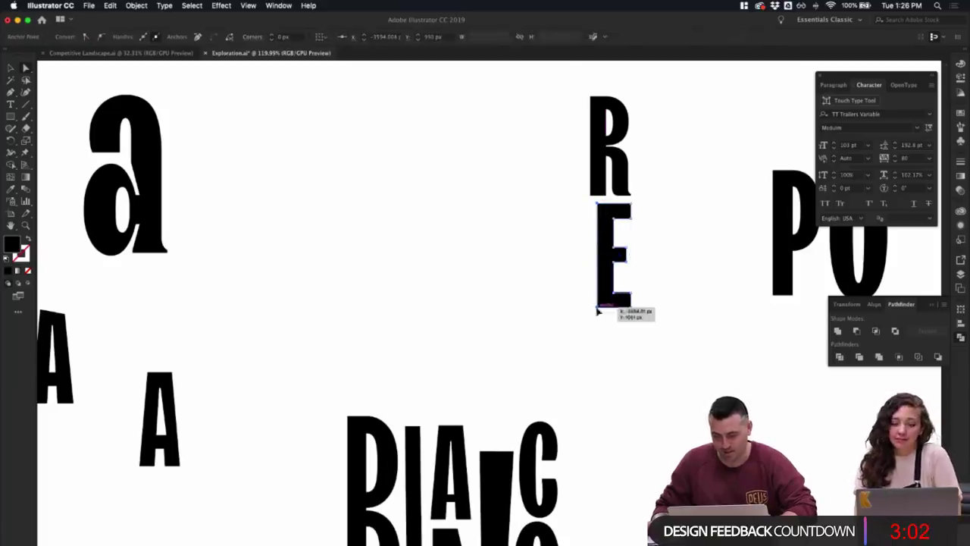
{"action": "left_click", "coordinate": [598, 307], "text": "shift"}
{"action": "left_click_drag", "start_coordinate": [598, 263], "coordinate": [593, 263]}
{"action": "left_click", "coordinate": [636, 265]}
{"action": "scroll", "coordinate": [665, 265], "scroll_direction": "down", "scroll_amount": 2}
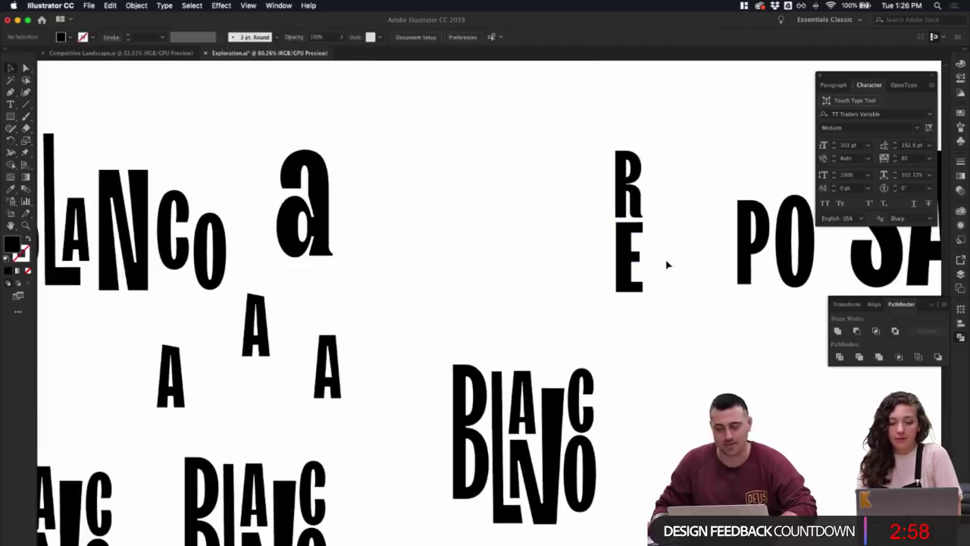
{"action": "scroll", "coordinate": [667, 264], "scroll_direction": "down", "scroll_amount": 2}
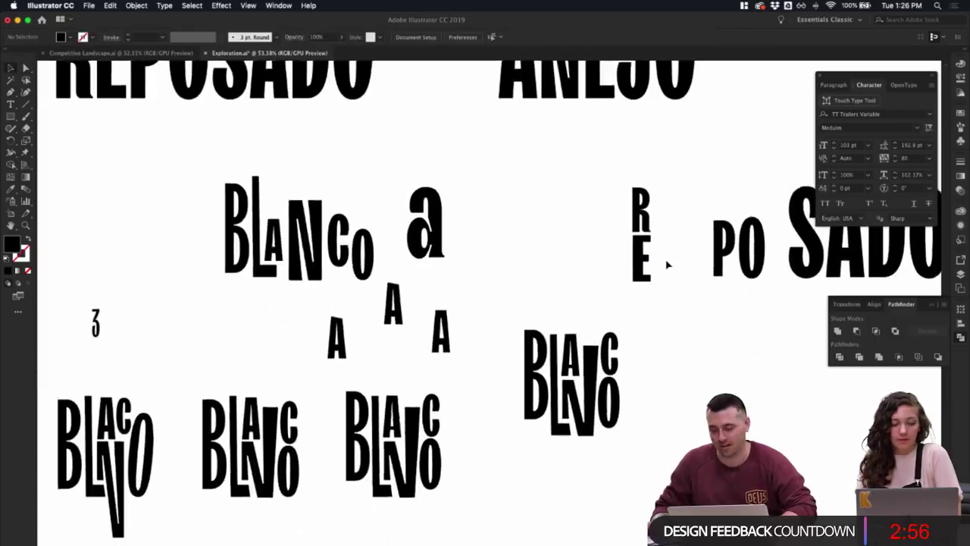
{"action": "scroll", "coordinate": [672, 299], "scroll_direction": "down", "scroll_amount": 1}
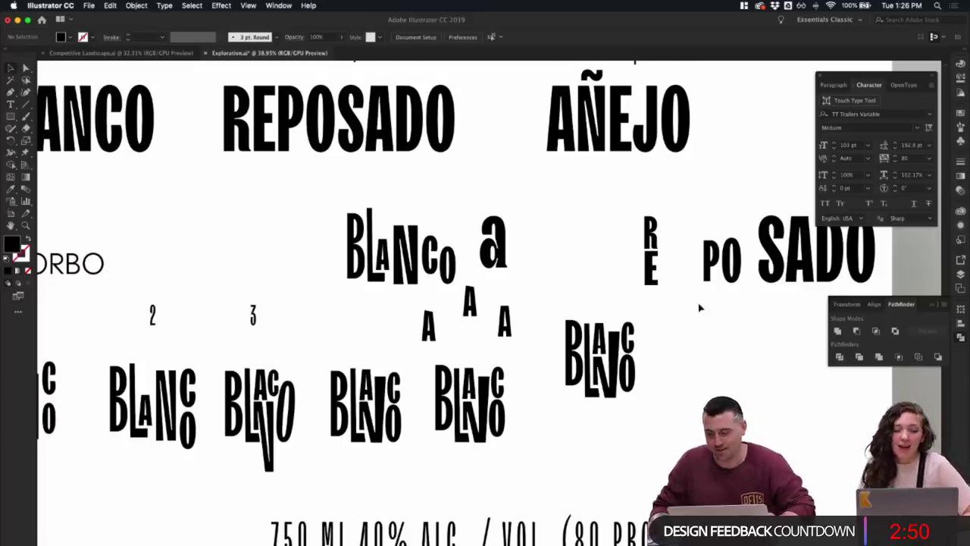
- Shift the stacked E left so its stem lines up with the left edge of the R above
{"action": "left_click", "coordinate": [652, 274]}
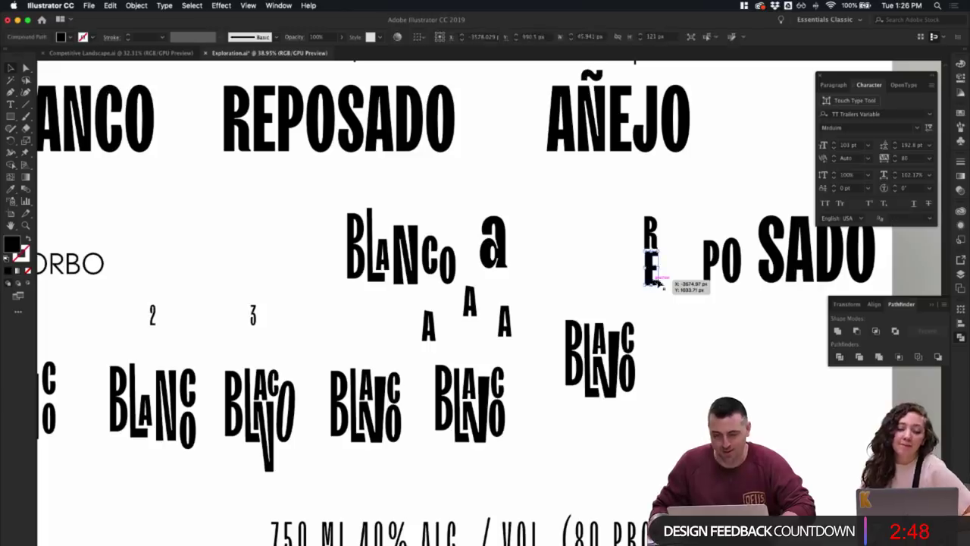
{"action": "left_click", "coordinate": [689, 267]}
{"action": "scroll", "coordinate": [688, 267], "scroll_direction": "up", "scroll_amount": 2}
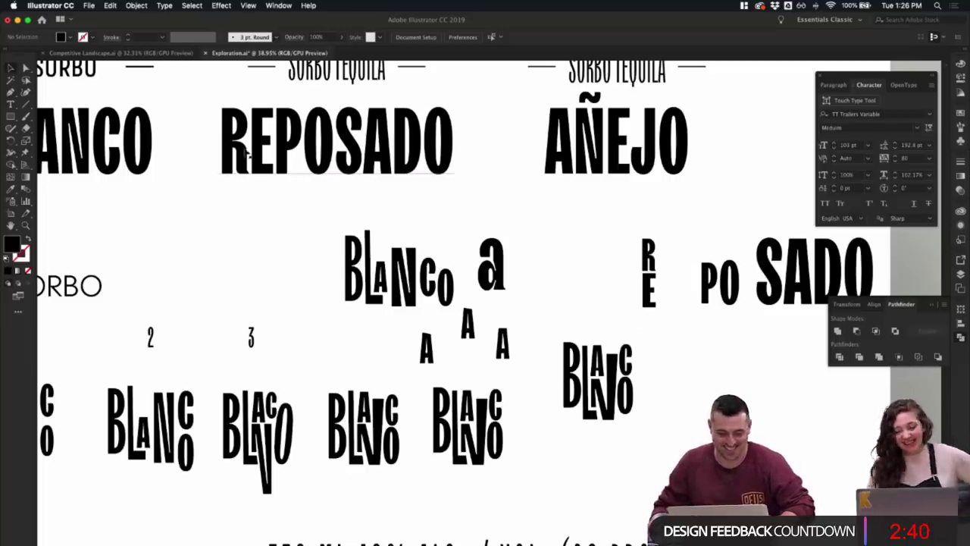
{"action": "scroll", "coordinate": [698, 354], "scroll_direction": "up", "scroll_amount": 3}
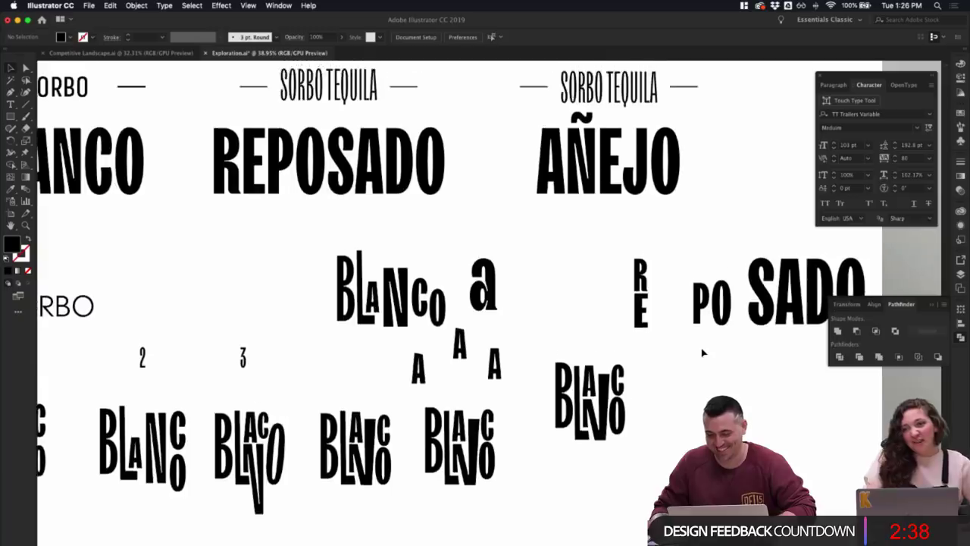
{"action": "left_click", "coordinate": [635, 316]}
{"action": "left_click", "coordinate": [658, 325]}
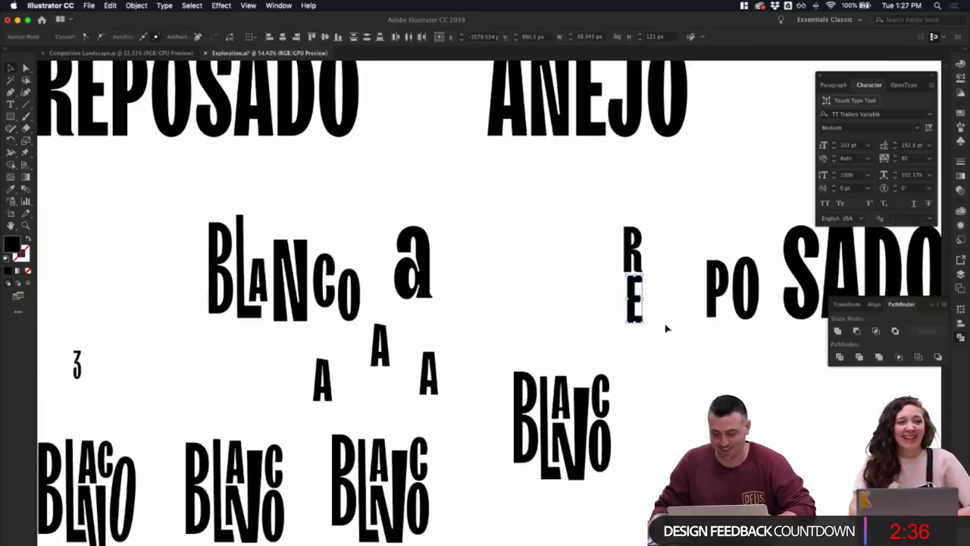
{"action": "scroll", "coordinate": [659, 326], "scroll_direction": "up", "scroll_amount": 3}
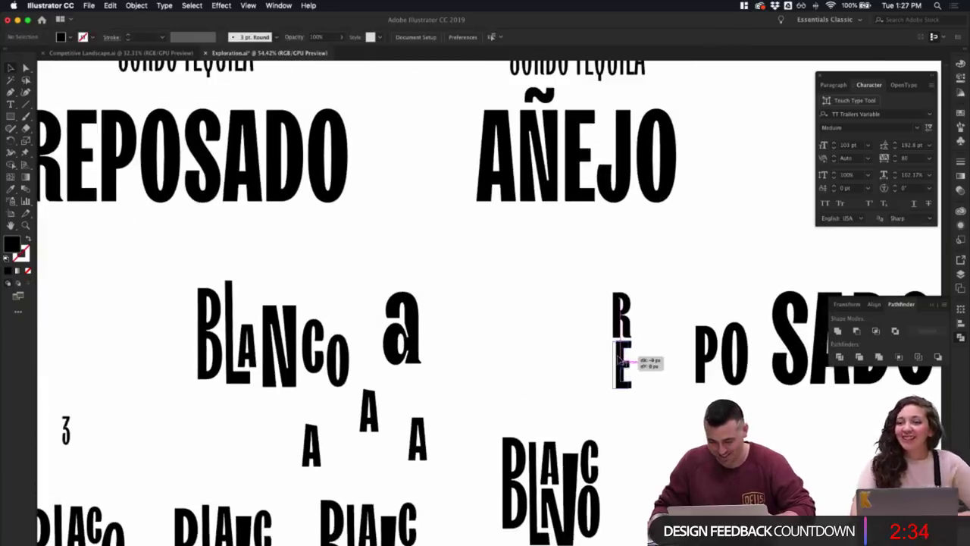
{"action": "left_click", "coordinate": [623, 359]}
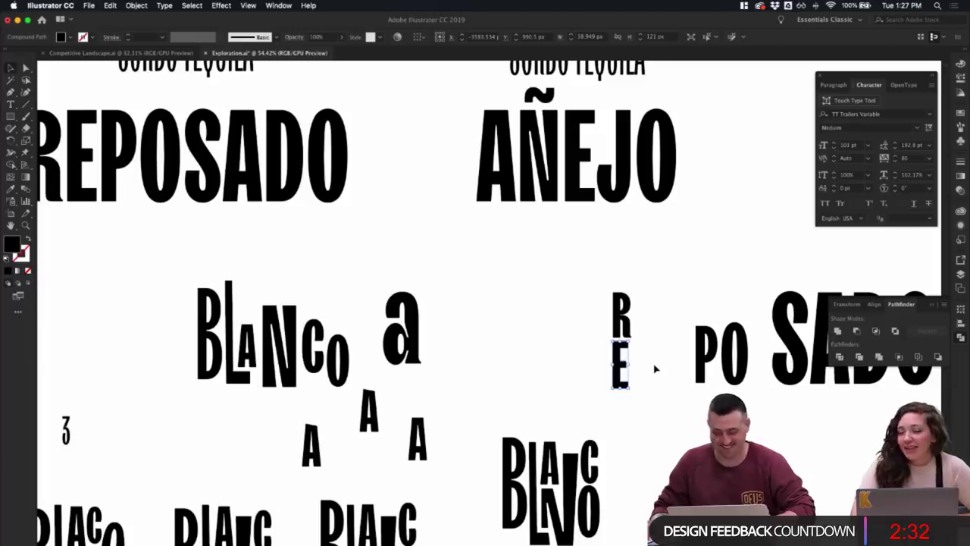
{"action": "left_click", "coordinate": [644, 390]}
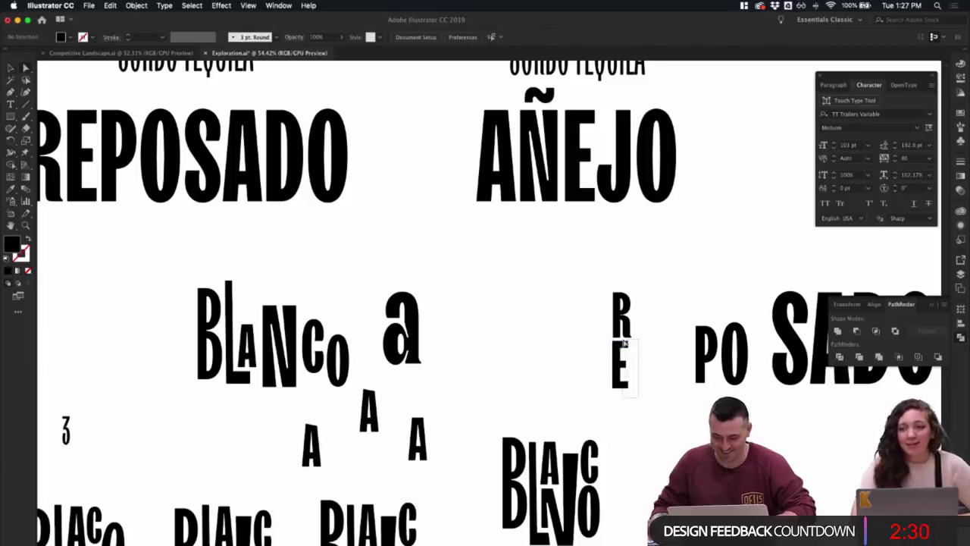
- Extend the arms of the stacked E to the right to match the width of the R
{"action": "left_click_drag", "start_coordinate": [622, 357], "coordinate": [629, 371]}
{"action": "scroll", "coordinate": [657, 372], "scroll_direction": "up", "scroll_amount": 3}
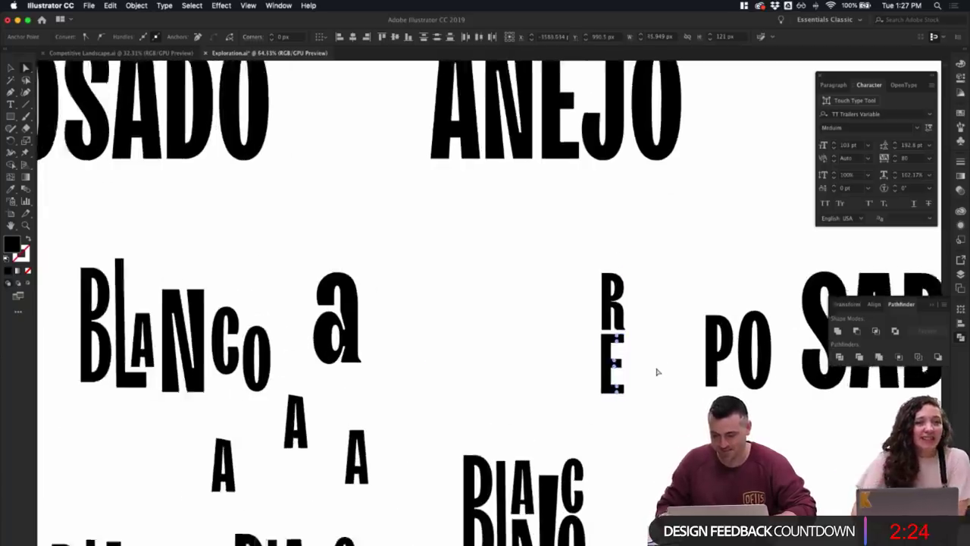
{"action": "left_click", "coordinate": [657, 370]}
{"action": "key", "text": "v"}
{"action": "scroll", "coordinate": [656, 372], "scroll_direction": "down", "scroll_amount": 3}
{"action": "left_click", "coordinate": [627, 392]}
{"action": "left_click", "coordinate": [628, 394]}
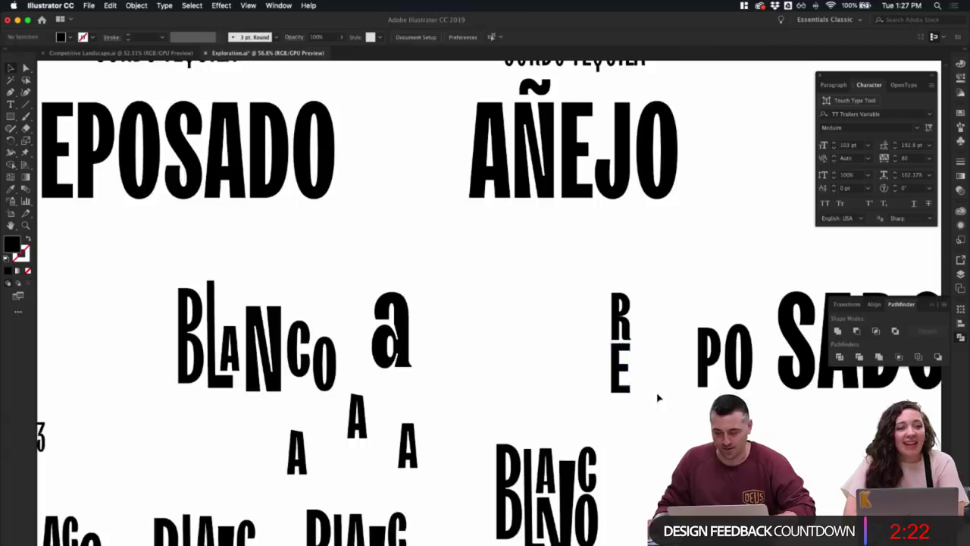
{"action": "scroll", "coordinate": [656, 396], "scroll_direction": "down", "scroll_amount": 3}
{"action": "left_click", "coordinate": [670, 403]}
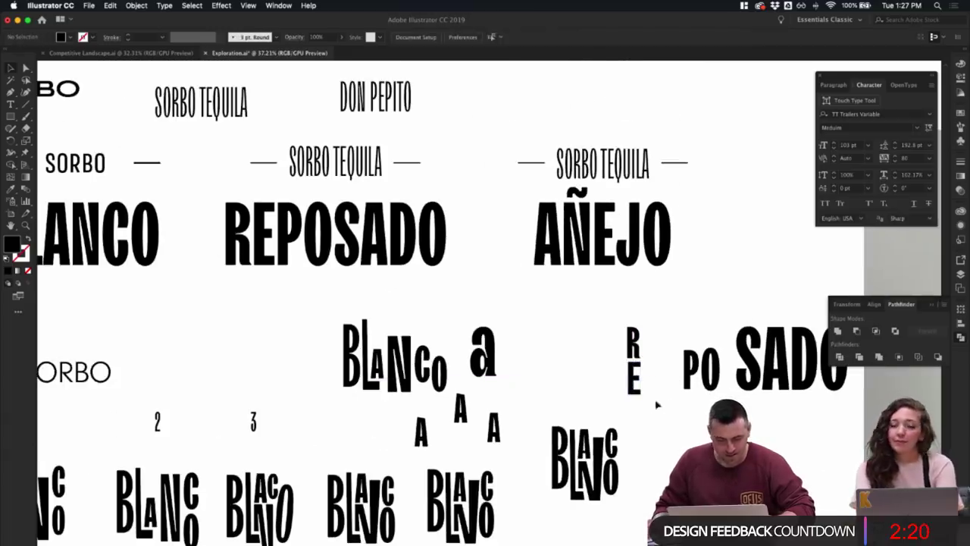
- Try moving the stacked E out to the left of the R and undo the move
{"action": "left_click", "coordinate": [639, 391]}
{"action": "left_click", "coordinate": [668, 396]}
{"action": "left_click", "coordinate": [638, 381]}
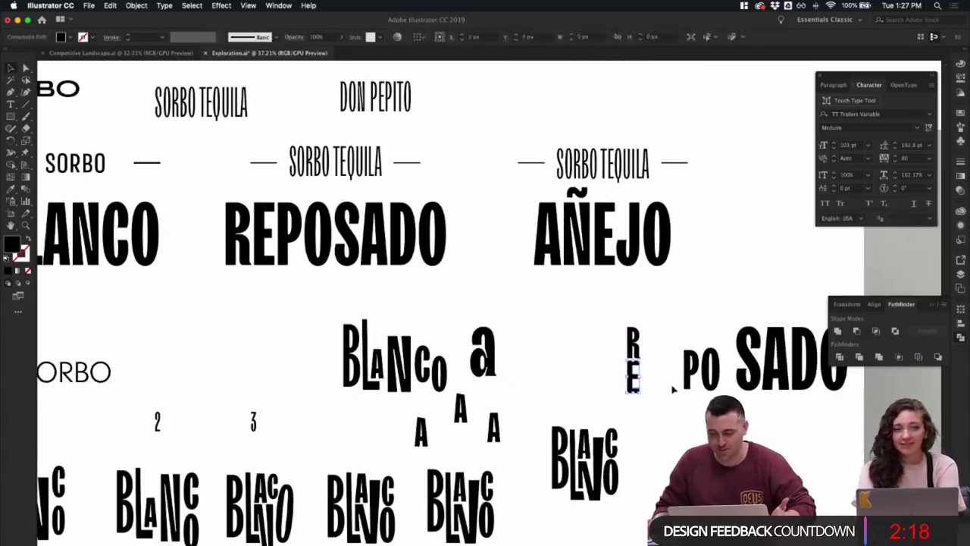
{"action": "left_click", "coordinate": [671, 392]}
{"action": "scroll", "coordinate": [663, 398], "scroll_direction": "up", "scroll_amount": 3}
{"action": "scroll", "coordinate": [659, 379], "scroll_direction": "down", "scroll_amount": 2}
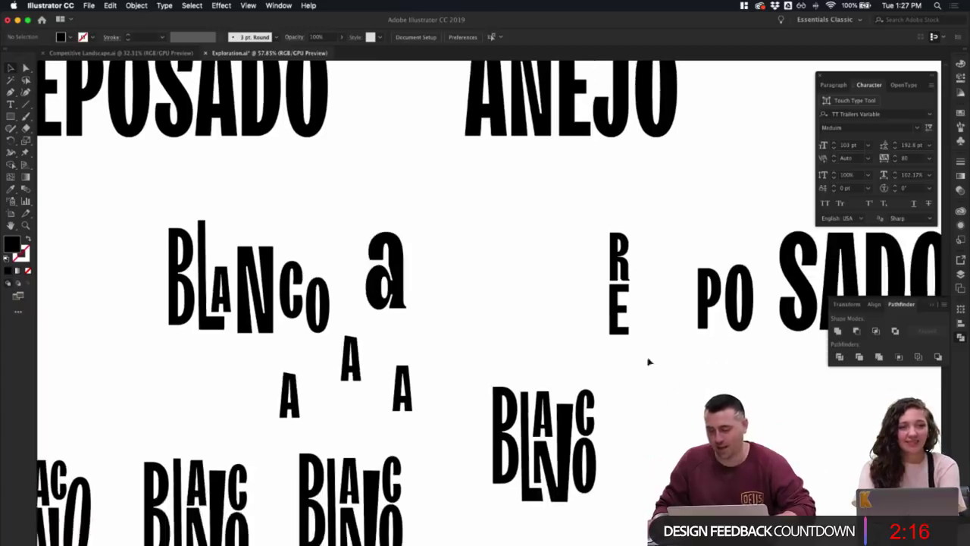
{"action": "left_click_drag", "start_coordinate": [623, 334], "coordinate": [588, 334]}
{"action": "left_click", "coordinate": [645, 341]}
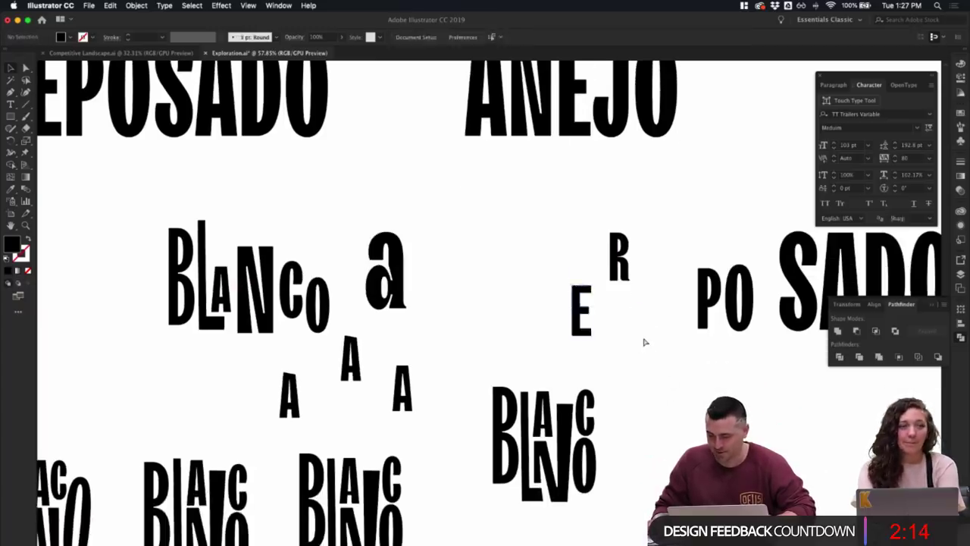
{"action": "key", "text": "super+z"}
- Place a copy of the reshaped E to the left of the stacked R and E
{"action": "left_click", "coordinate": [652, 347]}
{"action": "double_click", "coordinate": [616, 322]}
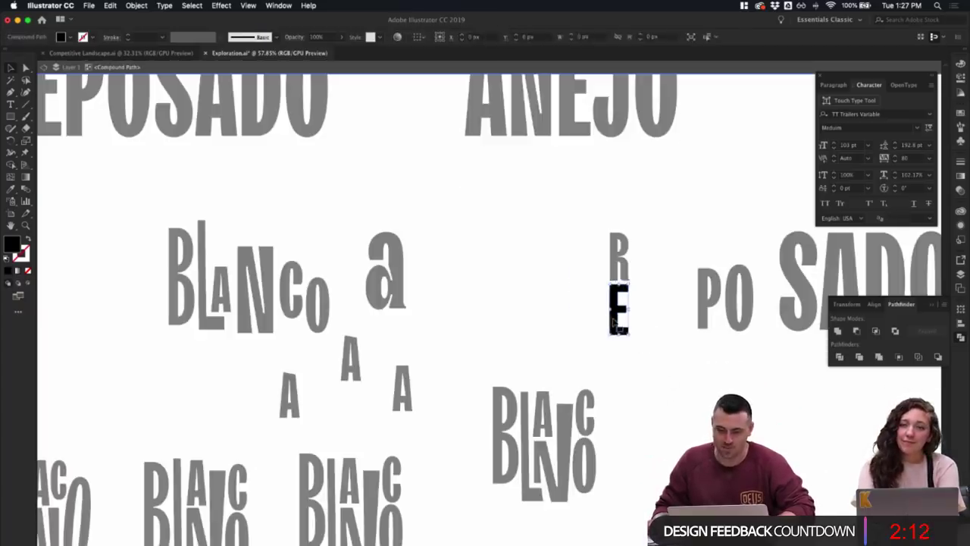
{"action": "double_click", "coordinate": [379, 168]}
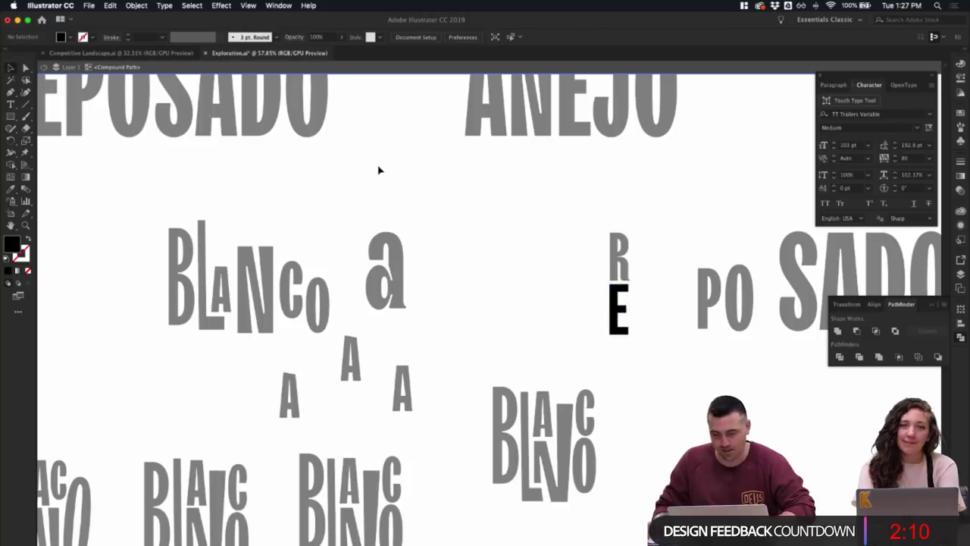
{"action": "scroll", "coordinate": [379, 168], "scroll_direction": "down", "scroll_amount": 2}
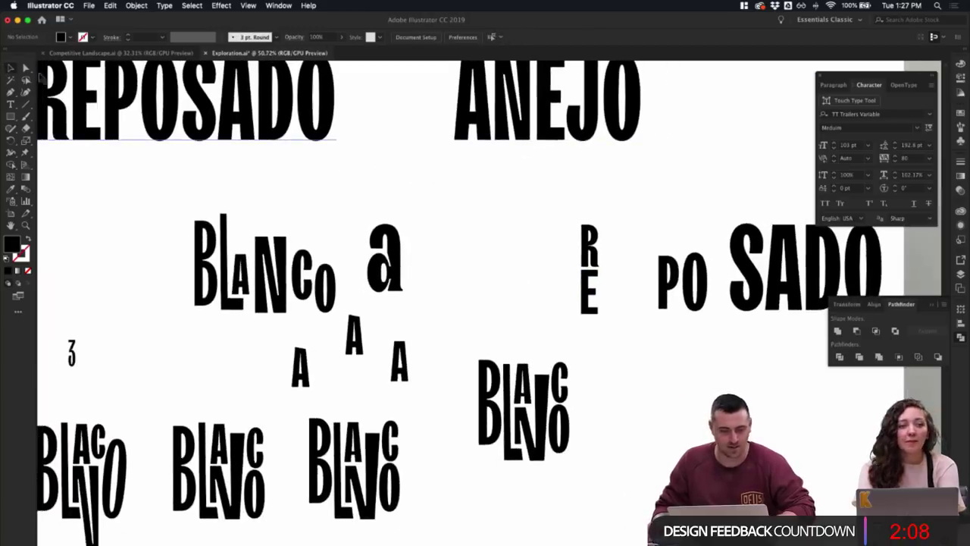
{"action": "left_click_drag", "start_coordinate": [583, 298], "coordinate": [535, 295]}
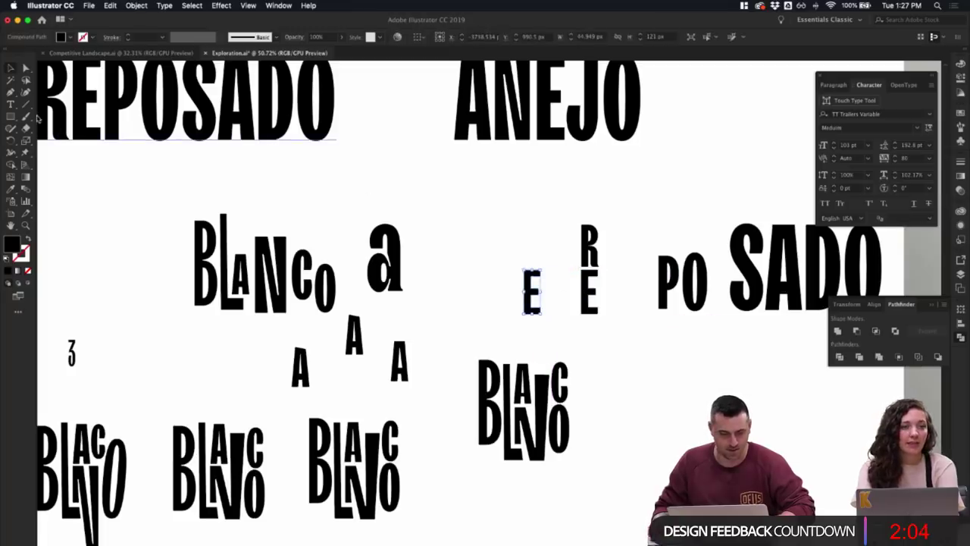
- Copy the A from the bold BLANCO text and paste it into the empty space below PO
{"action": "scroll", "coordinate": [398, 250], "scroll_direction": "down", "scroll_amount": 5}
{"action": "scroll", "coordinate": [398, 247], "scroll_direction": "up", "scroll_amount": 2}
{"action": "scroll", "coordinate": [398, 247], "scroll_direction": "left", "scroll_amount": 2}
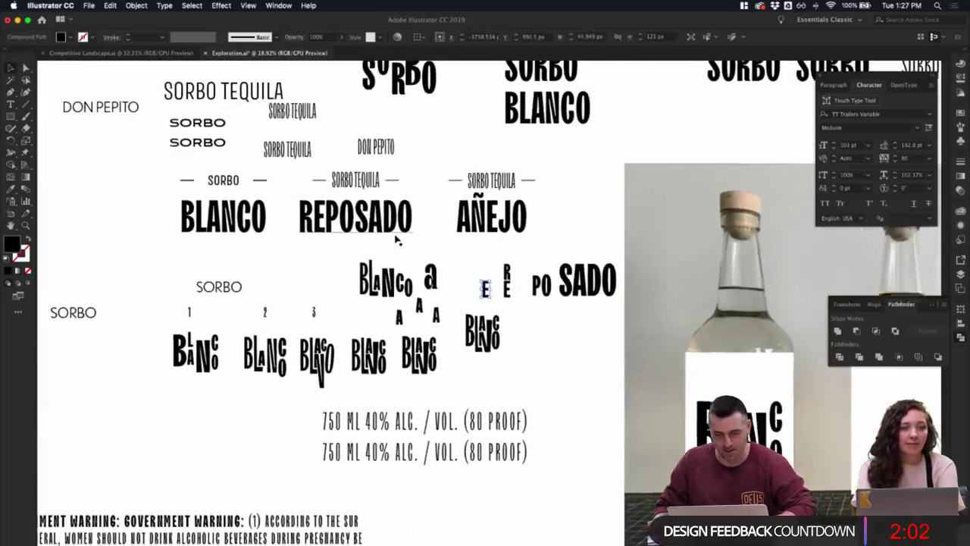
{"action": "double_click", "coordinate": [223, 230]}
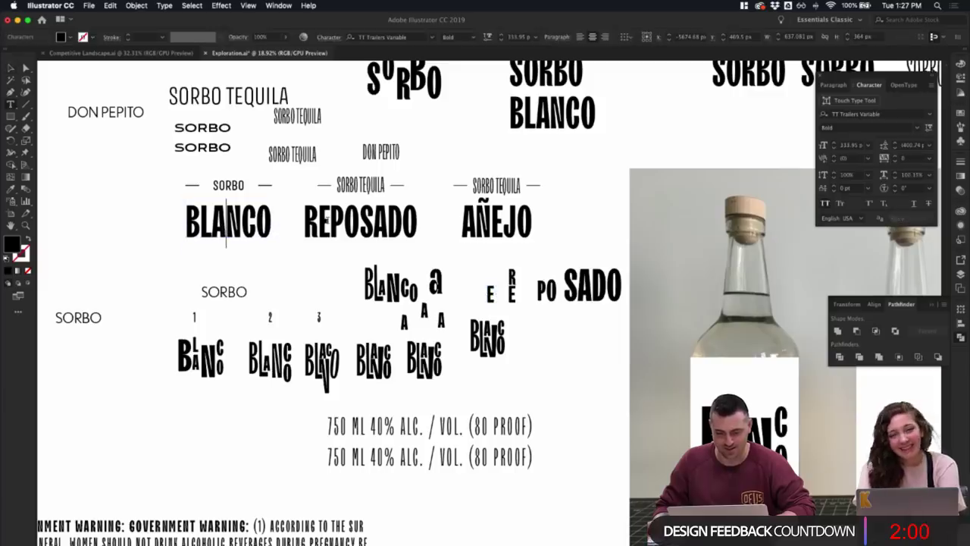
{"action": "left_click_drag", "start_coordinate": [226, 230], "coordinate": [213, 230]}
{"action": "key", "text": "super+c"}
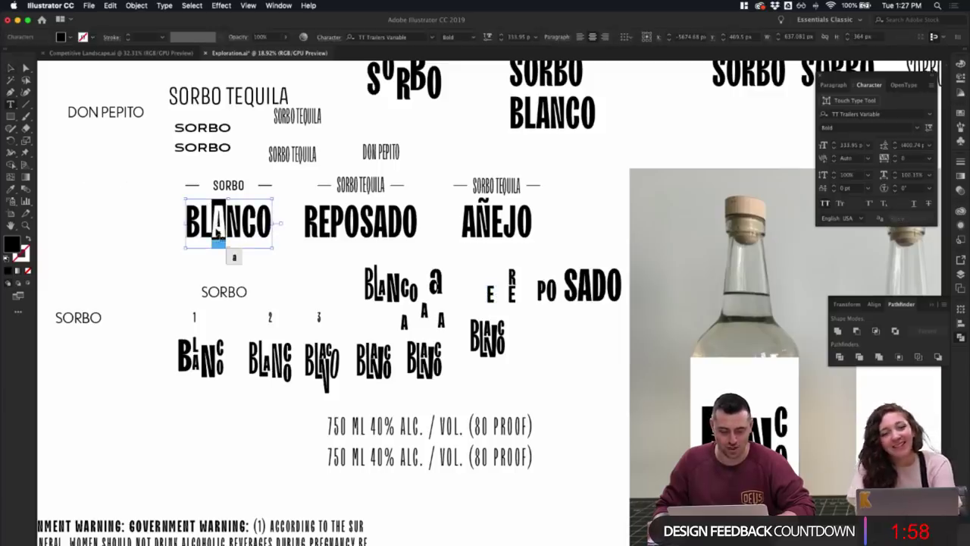
{"action": "left_click", "coordinate": [11, 69]}
{"action": "left_click", "coordinate": [536, 327]}
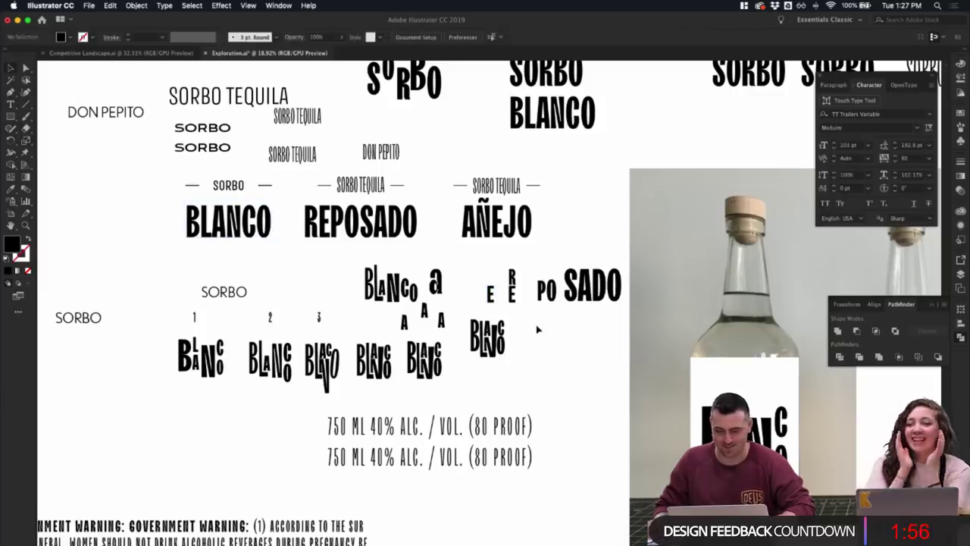
{"action": "key", "text": "super+v"}
{"action": "left_click_drag", "start_coordinate": [482, 319], "coordinate": [561, 349]}
- Replace the pasted A with an E and turn off All Caps to make it lowercase
{"action": "double_click", "coordinate": [558, 333]}
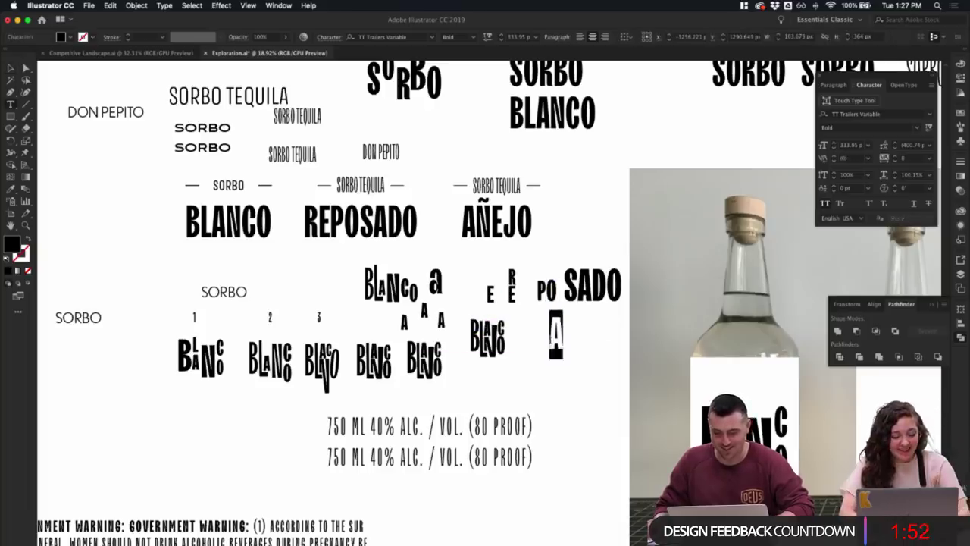
{"action": "type", "text": "E"}
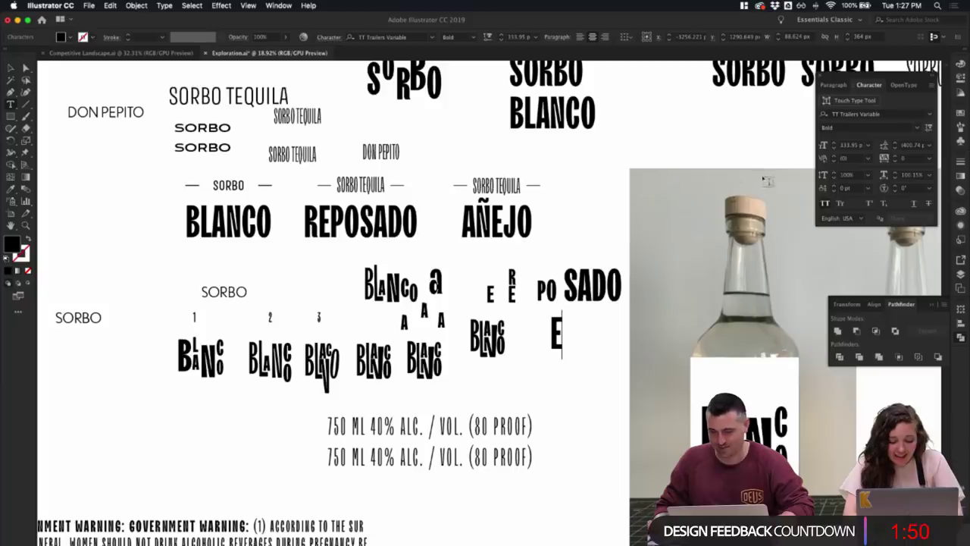
{"action": "key", "text": "super+a"}
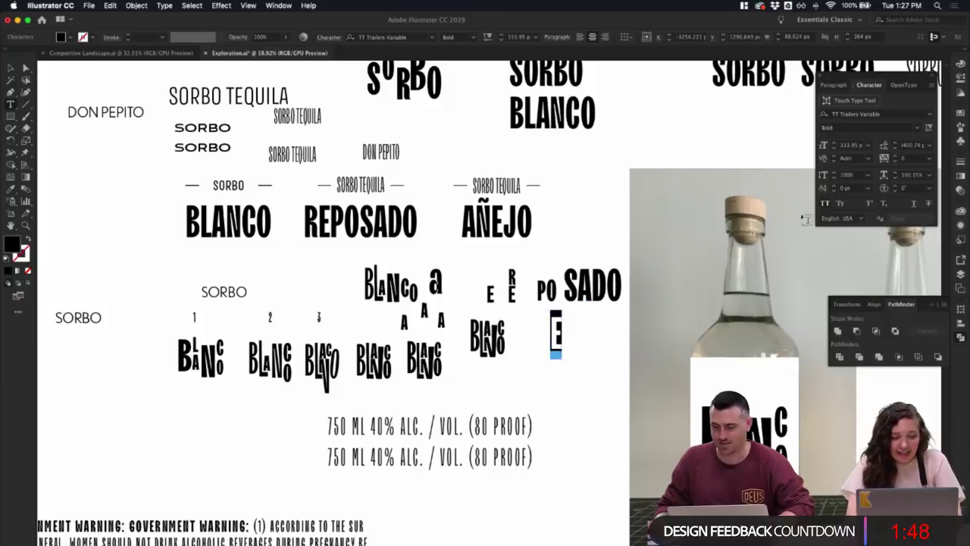
{"action": "left_click", "coordinate": [824, 204]}
{"action": "key", "text": "Escape"}
{"action": "left_click", "coordinate": [541, 327]}
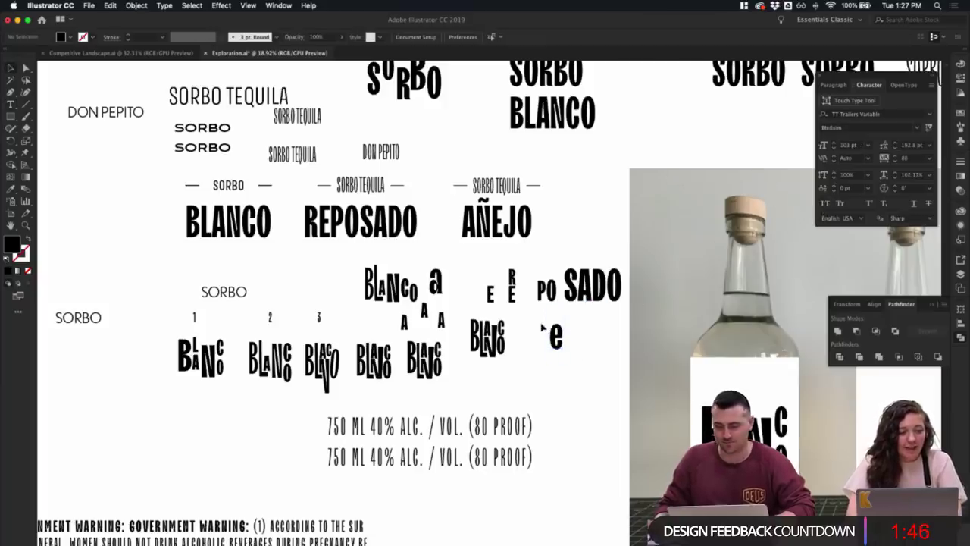
- Move the lowercase e up closer beneath PO and shift the stacked BLANCO beside it downward
{"action": "scroll", "coordinate": [615, 330], "scroll_direction": "up", "scroll_amount": 10}
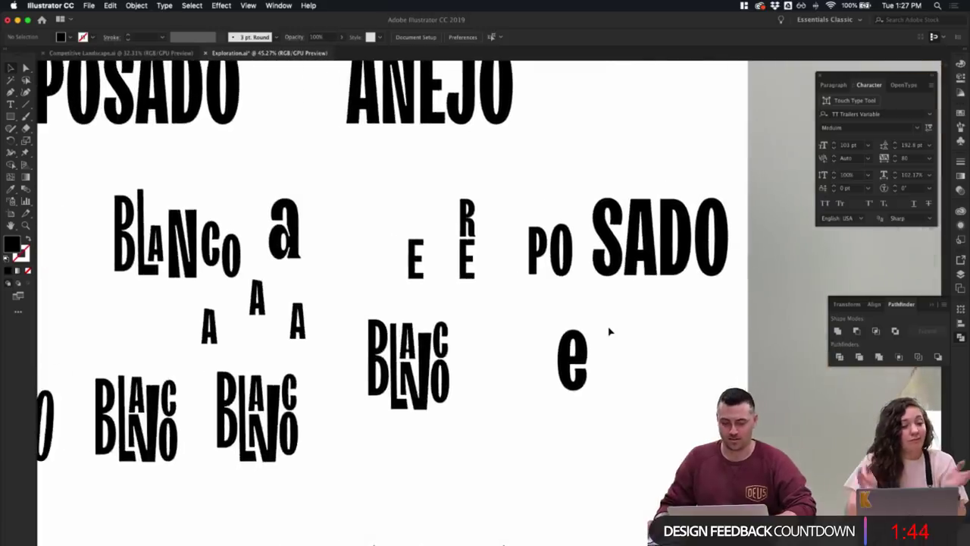
{"action": "scroll", "coordinate": [610, 331], "scroll_direction": "down", "scroll_amount": 3}
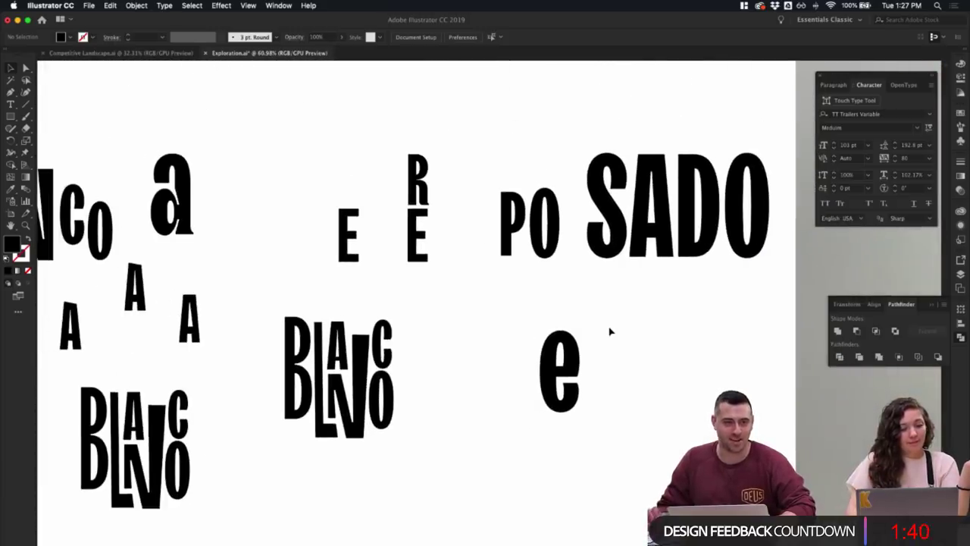
{"action": "scroll", "coordinate": [610, 331], "scroll_direction": "up", "scroll_amount": 3}
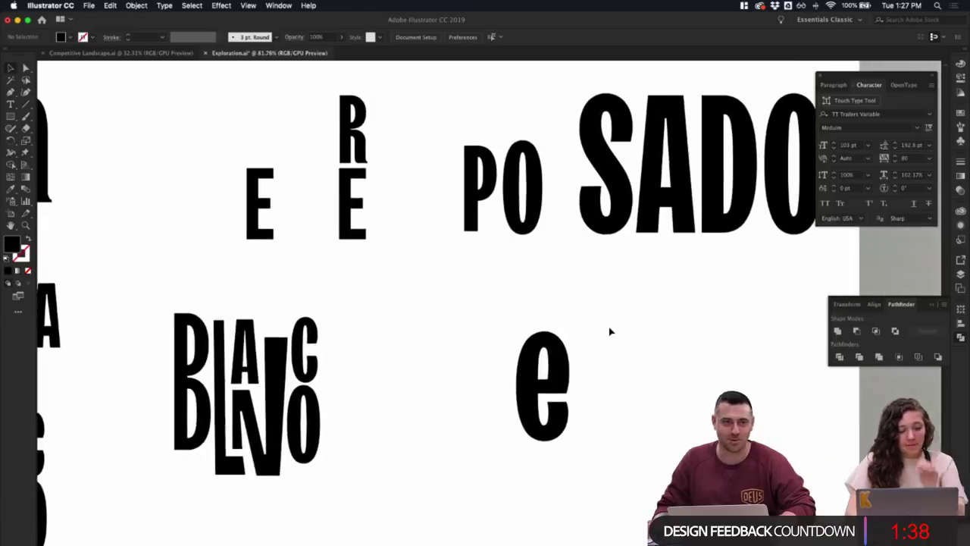
{"action": "scroll", "coordinate": [610, 331], "scroll_direction": "down", "scroll_amount": 1}
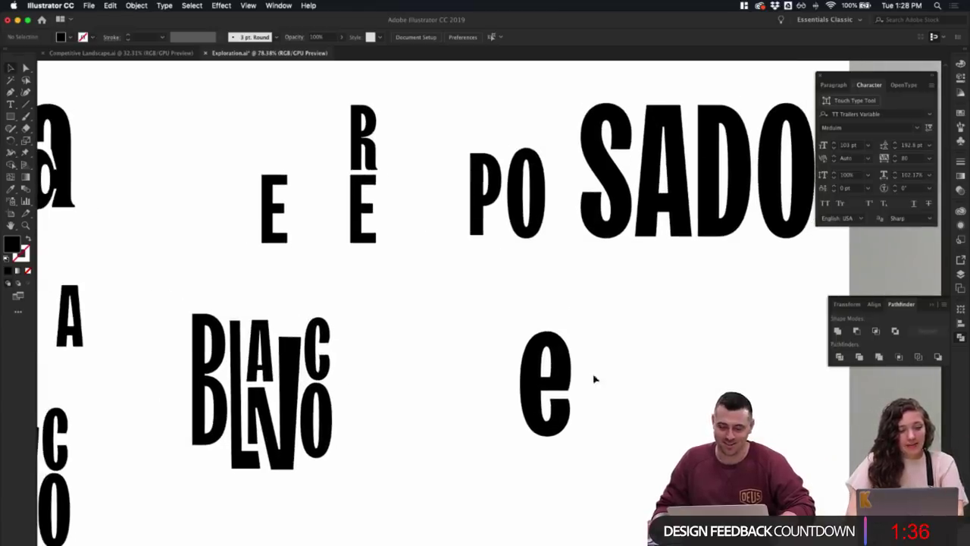
{"action": "left_click_drag", "start_coordinate": [576, 364], "coordinate": [538, 315]}
{"action": "scroll", "coordinate": [432, 311], "scroll_direction": "down", "scroll_amount": 1}
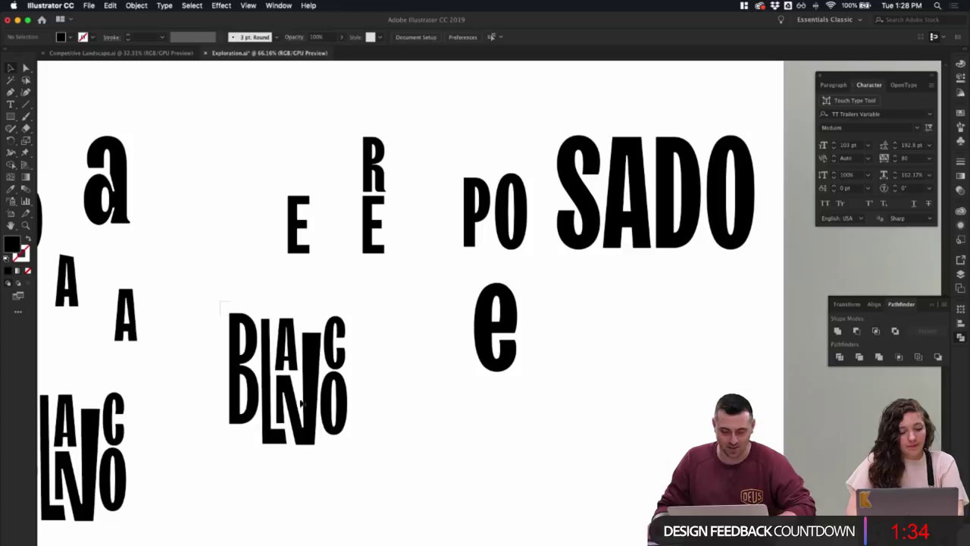
{"action": "left_click_drag", "start_coordinate": [342, 383], "coordinate": [331, 438]}
{"action": "left_click", "coordinate": [451, 384]}
- Move the stacked E out to the upper left and put the lowercase e beneath the R, scaled to about 199 pt
{"action": "scroll", "coordinate": [448, 364], "scroll_direction": "left", "scroll_amount": 5}
{"action": "scroll", "coordinate": [448, 364], "scroll_direction": "up", "scroll_amount": 3}
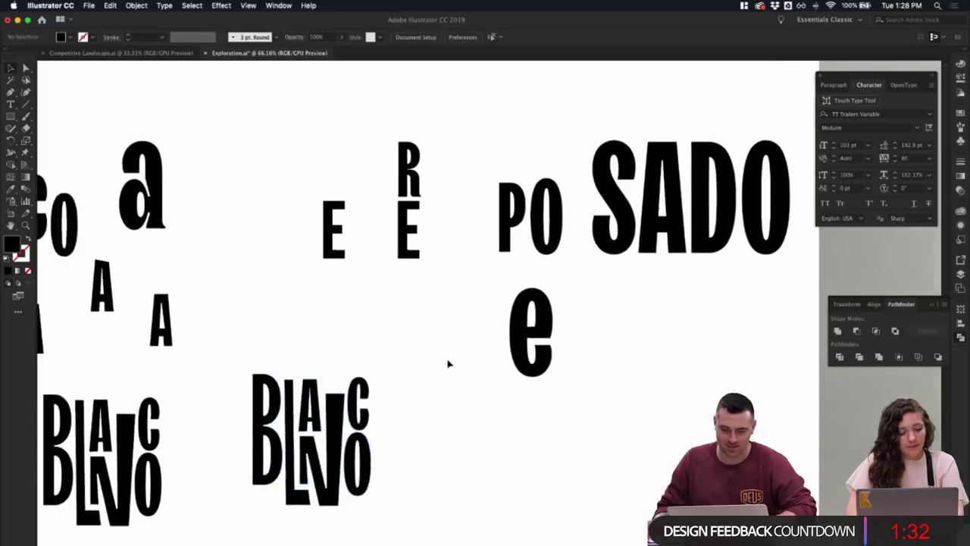
{"action": "scroll", "coordinate": [450, 269], "scroll_direction": "left", "scroll_amount": 3}
{"action": "scroll", "coordinate": [450, 269], "scroll_direction": "up", "scroll_amount": 3}
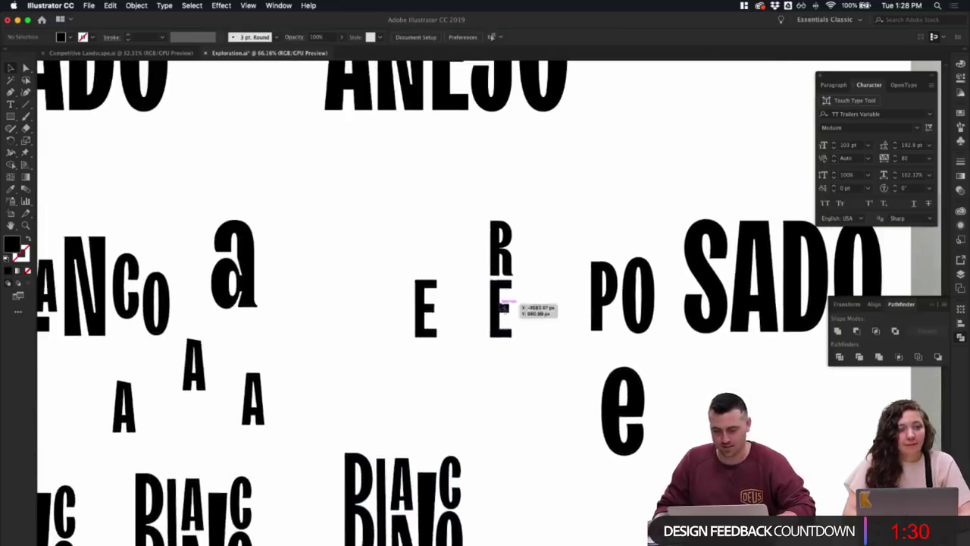
{"action": "left_click_drag", "start_coordinate": [504, 307], "coordinate": [410, 219]}
{"action": "left_click", "coordinate": [516, 340]}
{"action": "left_click_drag", "start_coordinate": [644, 391], "coordinate": [526, 311]}
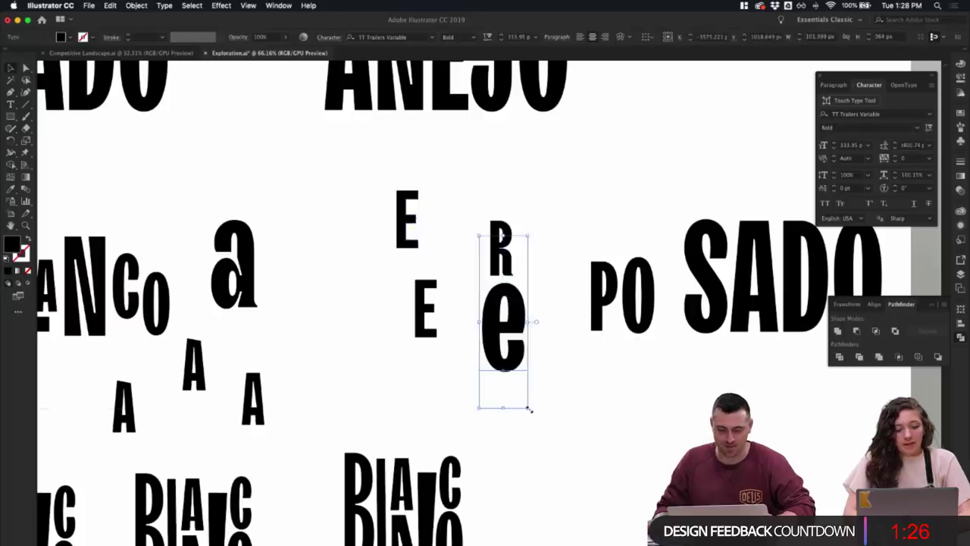
{"action": "left_click_drag", "start_coordinate": [529, 408], "coordinate": [521, 379]}
{"action": "left_click", "coordinate": [530, 376]}
{"action": "double_click", "coordinate": [506, 333]}
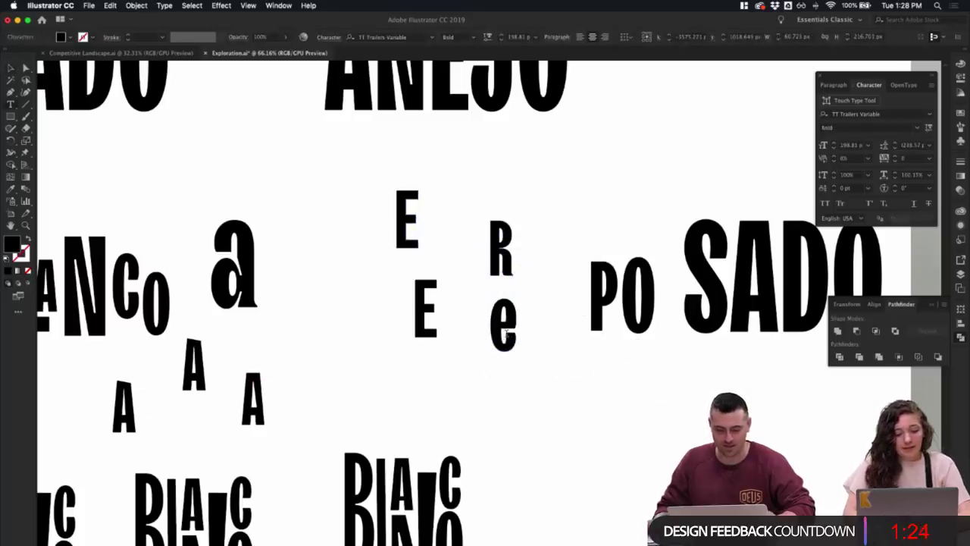
{"action": "right_click", "coordinate": [506, 334]}
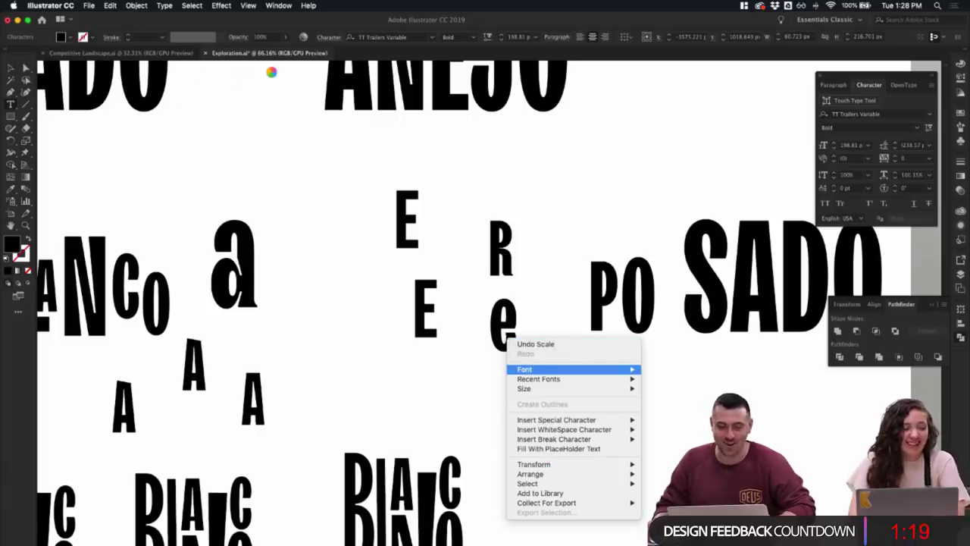
{"action": "left_click", "coordinate": [278, 122]}
{"action": "left_click", "coordinate": [10, 70]}
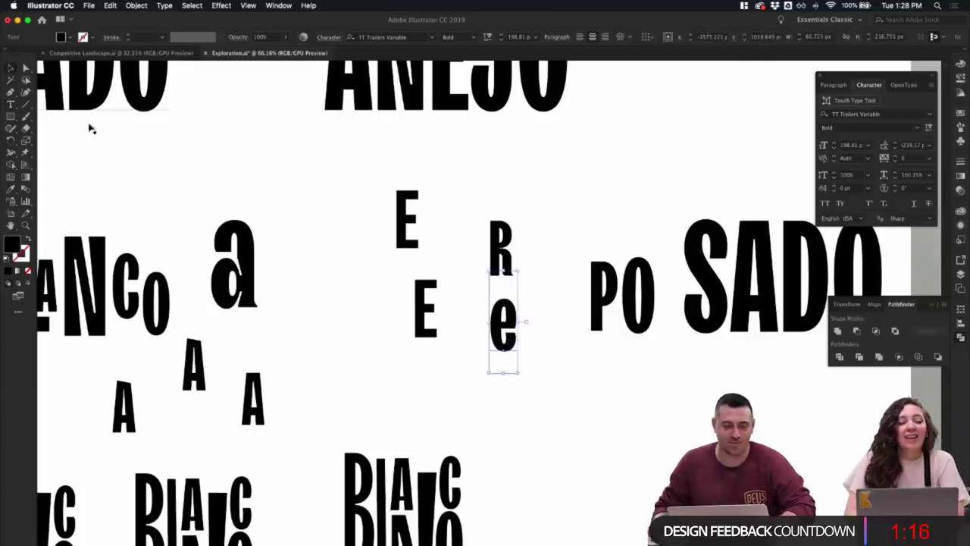
{"action": "left_click", "coordinate": [252, 156]}
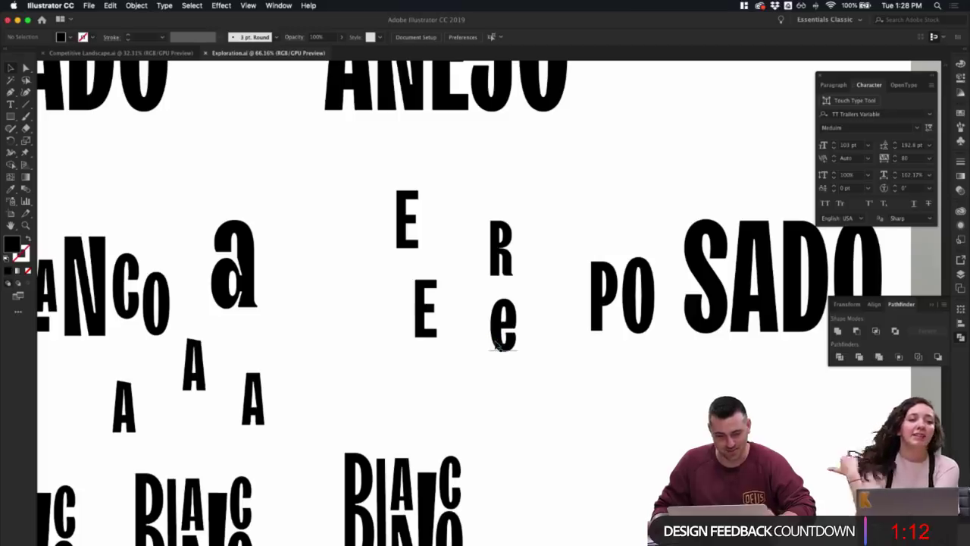
- Convert the lowercase e to outlines and move it up tight beneath the R
{"action": "left_click", "coordinate": [500, 342]}
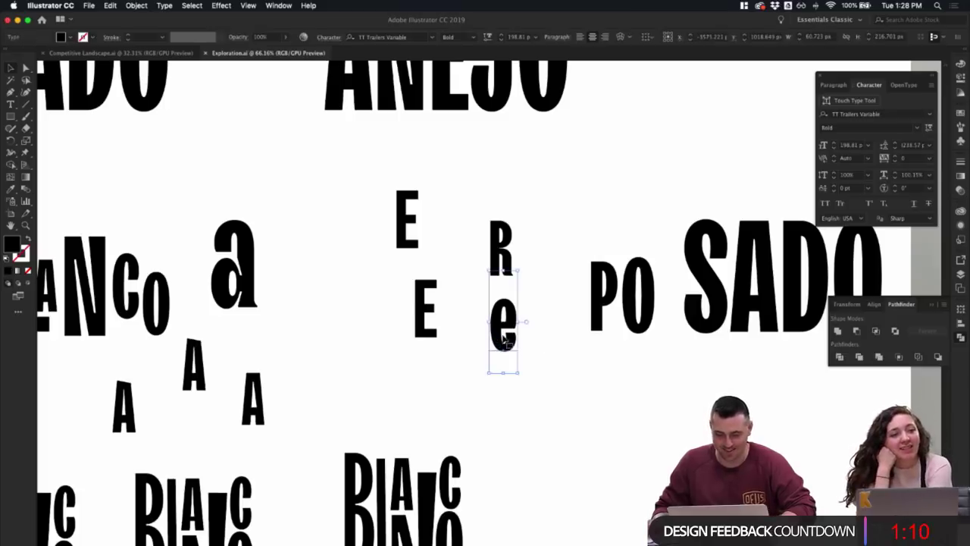
{"action": "right_click", "coordinate": [504, 342]}
{"action": "left_click", "coordinate": [546, 405]}
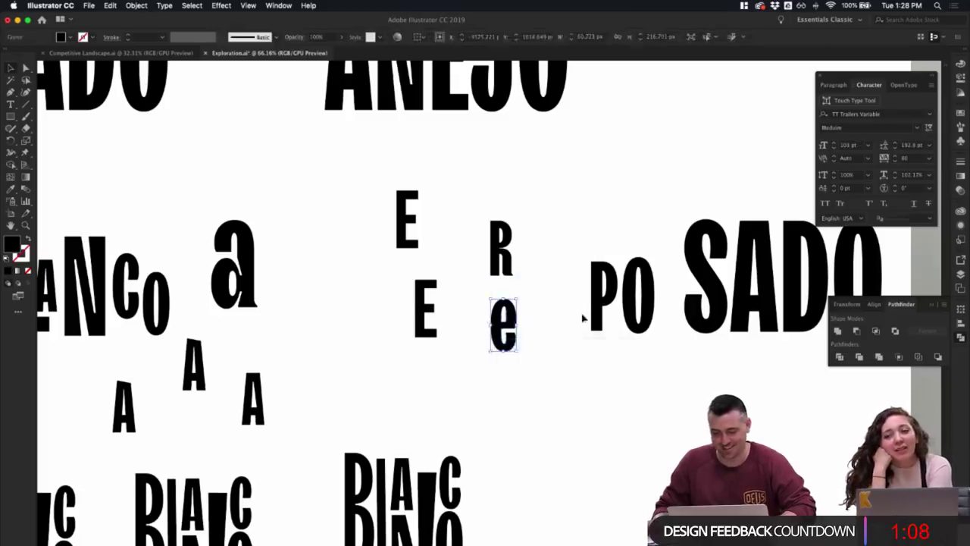
{"action": "left_click", "coordinate": [582, 315]}
{"action": "left_click_drag", "start_coordinate": [516, 330], "coordinate": [517, 313]}
{"action": "left_click", "coordinate": [526, 312]}
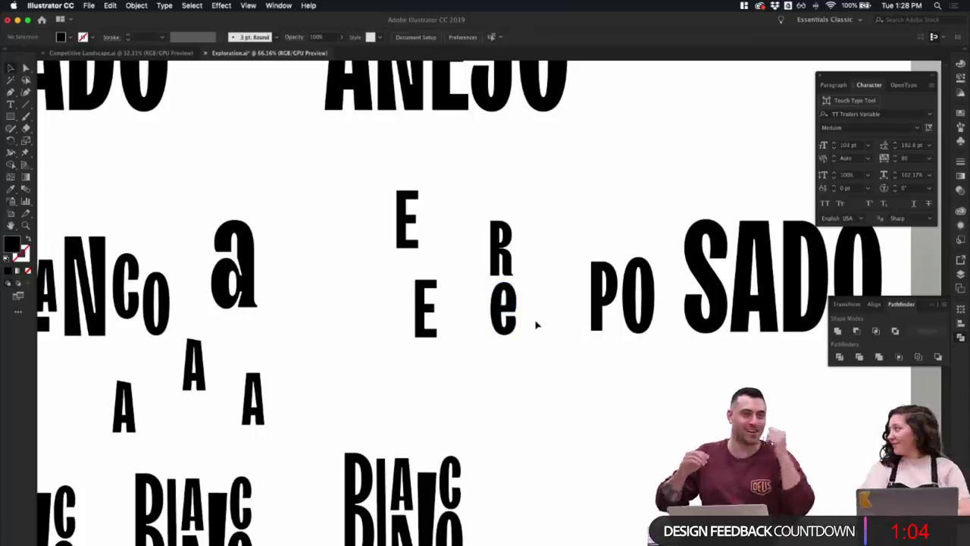
- Scale the outlined e down slightly so it fits better under the R
{"action": "left_click", "coordinate": [509, 315]}
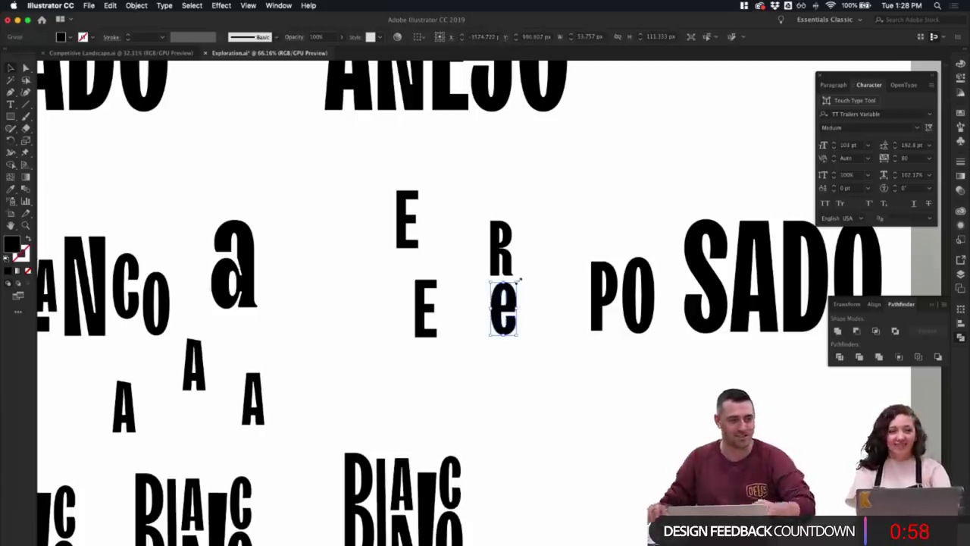
{"action": "left_click_drag", "start_coordinate": [521, 280], "coordinate": [510, 294]}
{"action": "left_click", "coordinate": [527, 288]}
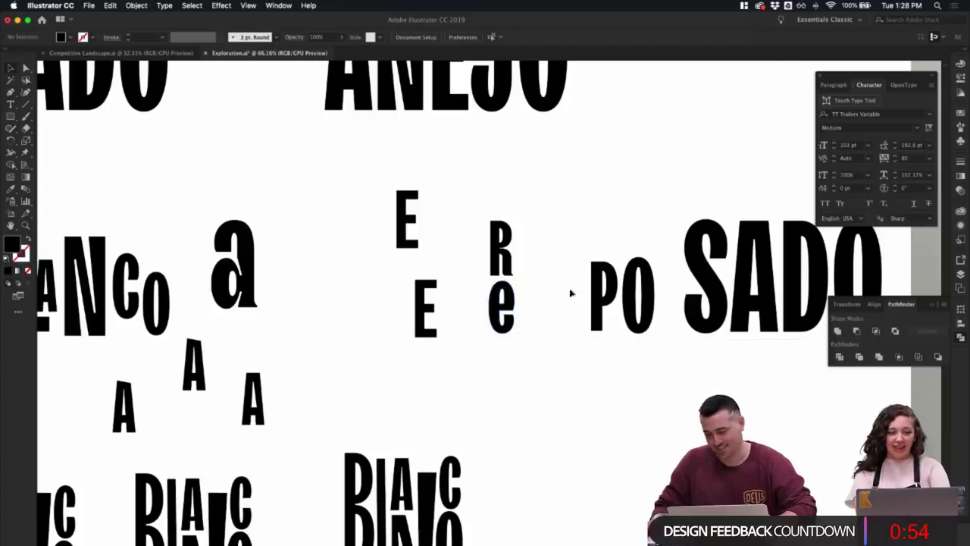
- Place the P directly to the right of the R, then try enlarging it and undo the enlargement
{"action": "left_click_drag", "start_coordinate": [596, 294], "coordinate": [524, 255]}
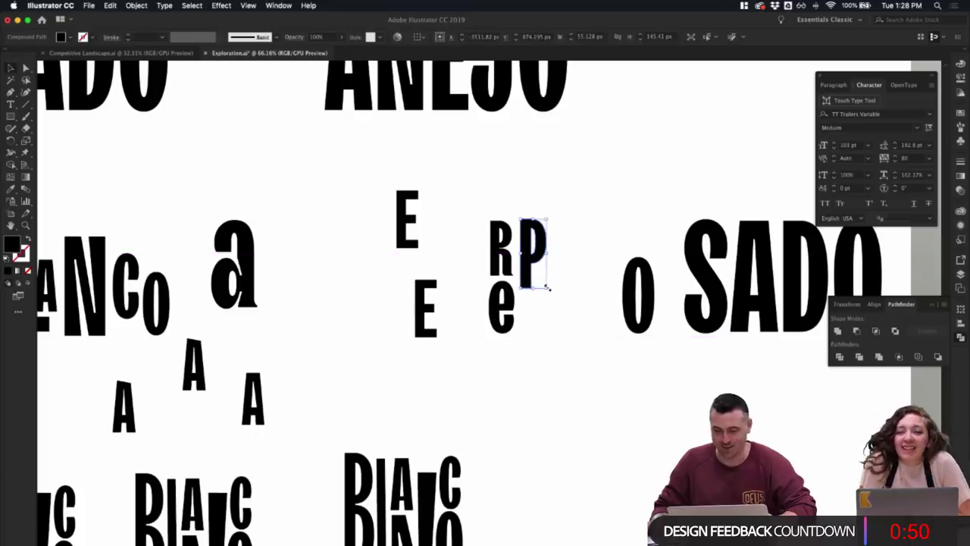
{"action": "left_click_drag", "start_coordinate": [548, 288], "coordinate": [560, 345]}
{"action": "scroll", "coordinate": [595, 346], "scroll_direction": "up", "scroll_amount": 3}
{"action": "key", "text": "super+z"}
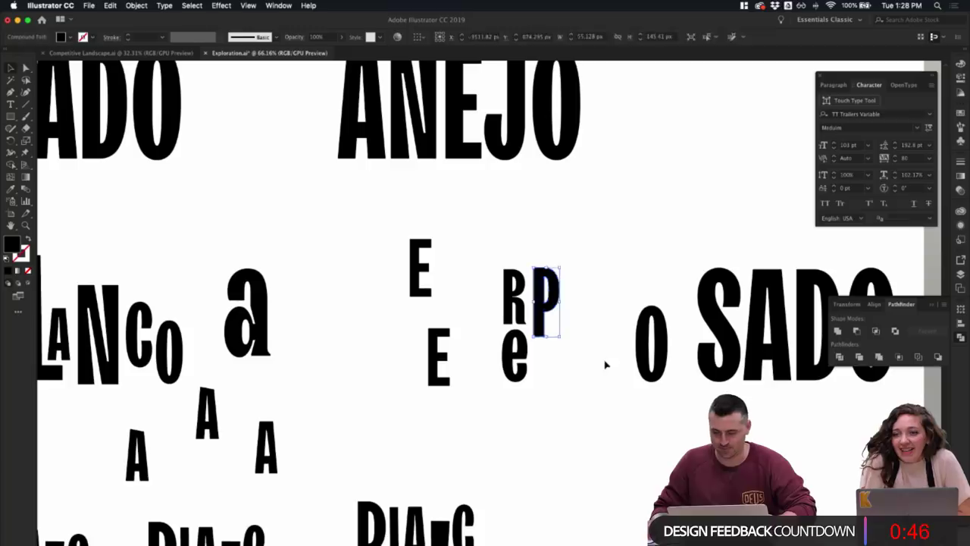
{"action": "left_click", "coordinate": [620, 369]}
{"action": "left_click", "coordinate": [542, 312]}
{"action": "left_click", "coordinate": [583, 351]}
{"action": "scroll", "coordinate": [585, 362], "scroll_direction": "down", "scroll_amount": 2}
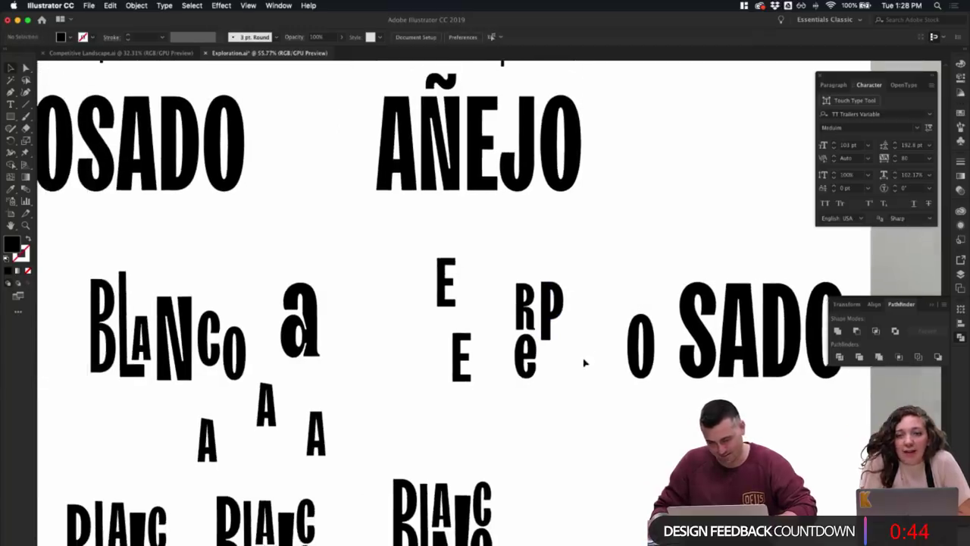
- Move the e and P out to the right and enlarge the R to match the height of SADO
{"action": "left_click", "coordinate": [532, 353]}
{"action": "left_click", "coordinate": [551, 330], "text": "shift"}
{"action": "left_click_drag", "start_coordinate": [552, 333], "coordinate": [614, 337]}
{"action": "left_click", "coordinate": [531, 323]}
{"action": "left_click_drag", "start_coordinate": [534, 330], "coordinate": [556, 349]}
{"action": "left_click", "coordinate": [604, 355]}
- Stack the e above the P beside the enlarged R and set the O to the lower right of the P
{"action": "left_click", "coordinate": [601, 333]}
{"action": "left_click_drag", "start_coordinate": [651, 365], "coordinate": [620, 383]}
{"action": "left_click", "coordinate": [635, 346]}
{"action": "scroll", "coordinate": [621, 356], "scroll_direction": "down", "scroll_amount": 4}
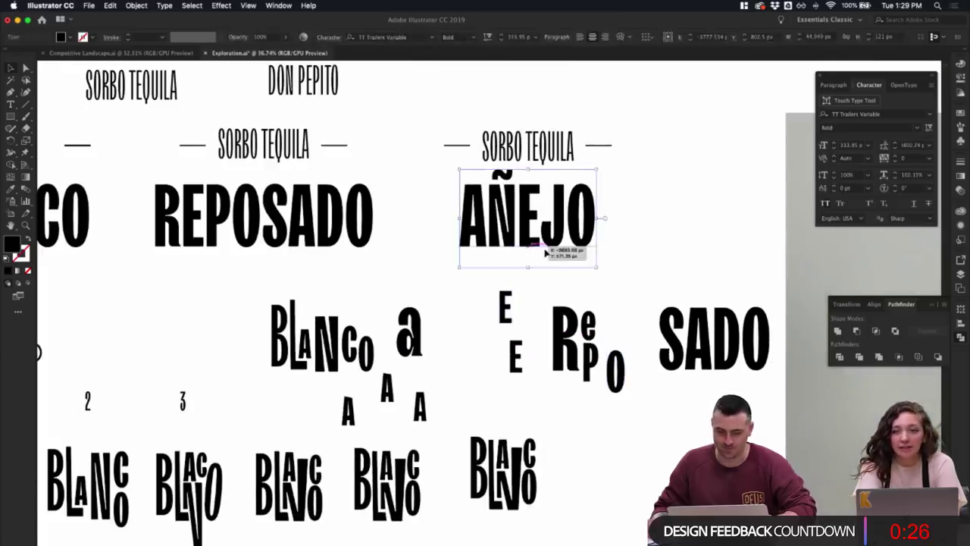
- Copy the O from the bold AÑEJO text and paste it as a separate text object
{"action": "double_click", "coordinate": [566, 231]}
{"action": "left_click_drag", "start_coordinate": [566, 231], "coordinate": [598, 236]}
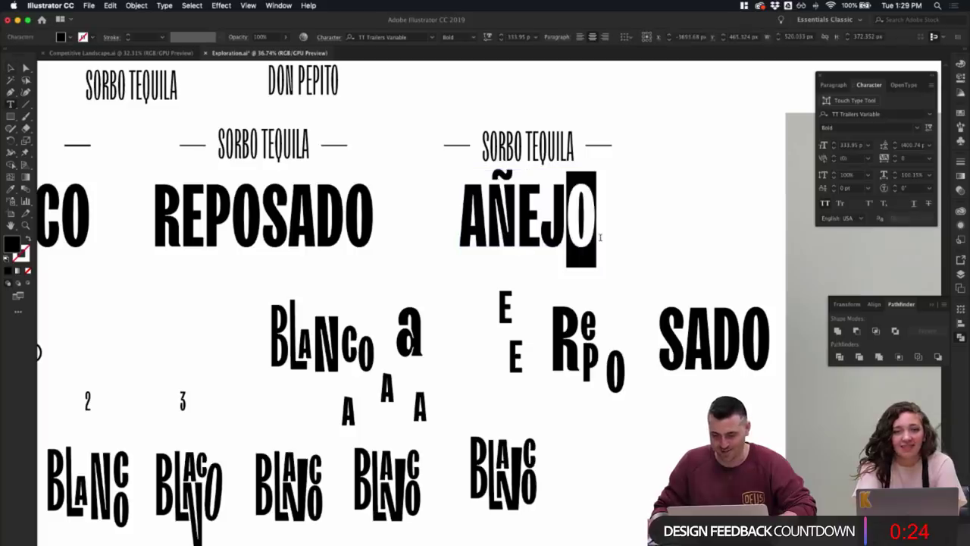
{"action": "key", "text": "ctrl+c"}
{"action": "key", "text": "Escape"}
{"action": "left_click", "coordinate": [619, 205]}
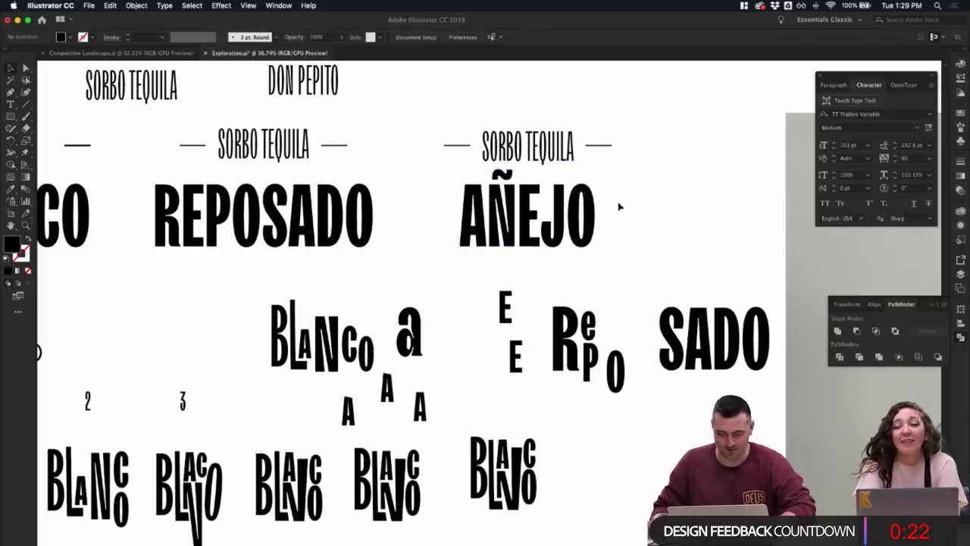
{"action": "key", "text": "ctrl+v"}
- Set the font weight of the pasted O to Thin
{"action": "double_click", "coordinate": [469, 303]}
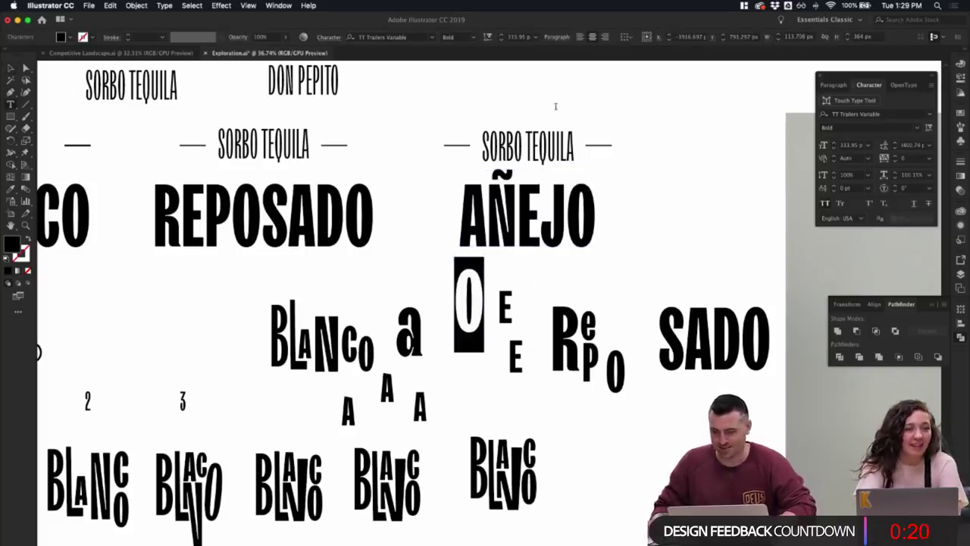
{"action": "left_click", "coordinate": [459, 38]}
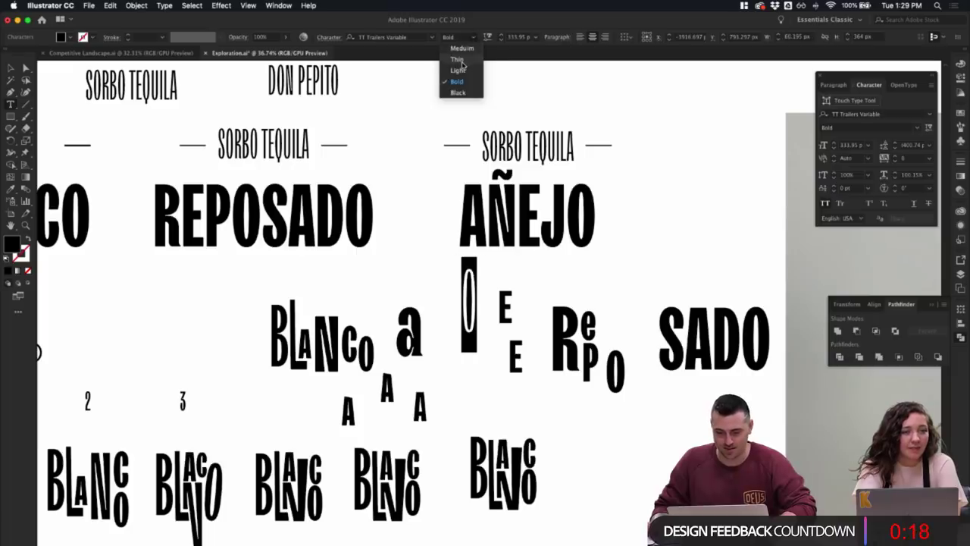
{"action": "left_click", "coordinate": [462, 63]}
{"action": "left_click", "coordinate": [10, 67]}
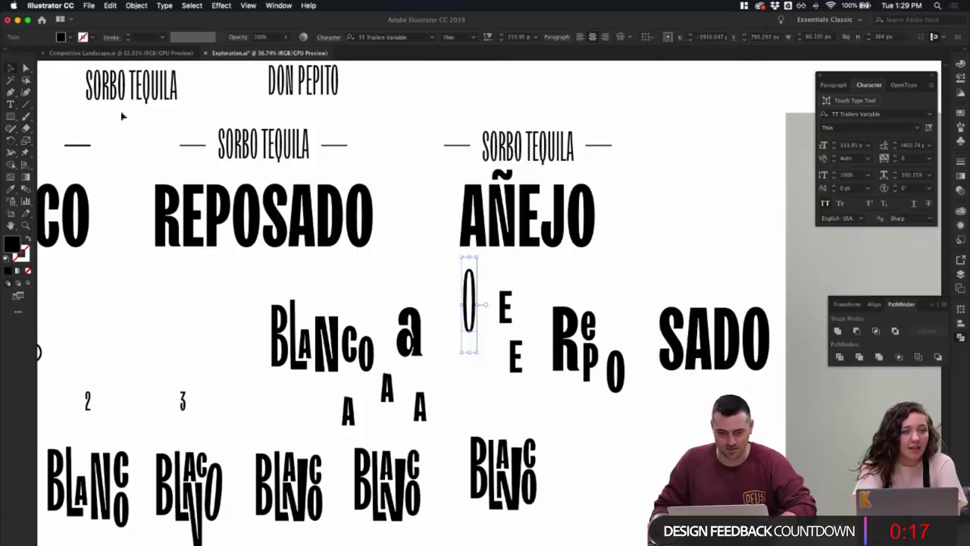
- Move the outlined O down below SADO and place the Thin O to the right of the stacked e and P
{"action": "left_click", "coordinate": [586, 272]}
{"action": "left_click_drag", "start_coordinate": [478, 299], "coordinate": [669, 391]}
{"action": "scroll", "coordinate": [609, 385], "scroll_direction": "up", "scroll_amount": 3}
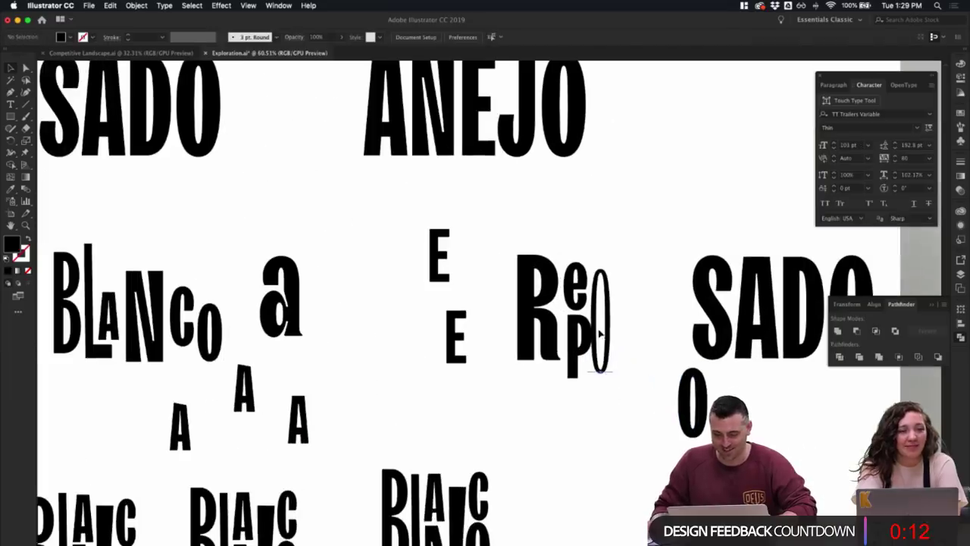
- Shift the Thin O slightly away from the stacked e and P and set its font weight to Light
{"action": "left_click_drag", "start_coordinate": [612, 338], "coordinate": [619, 340]}
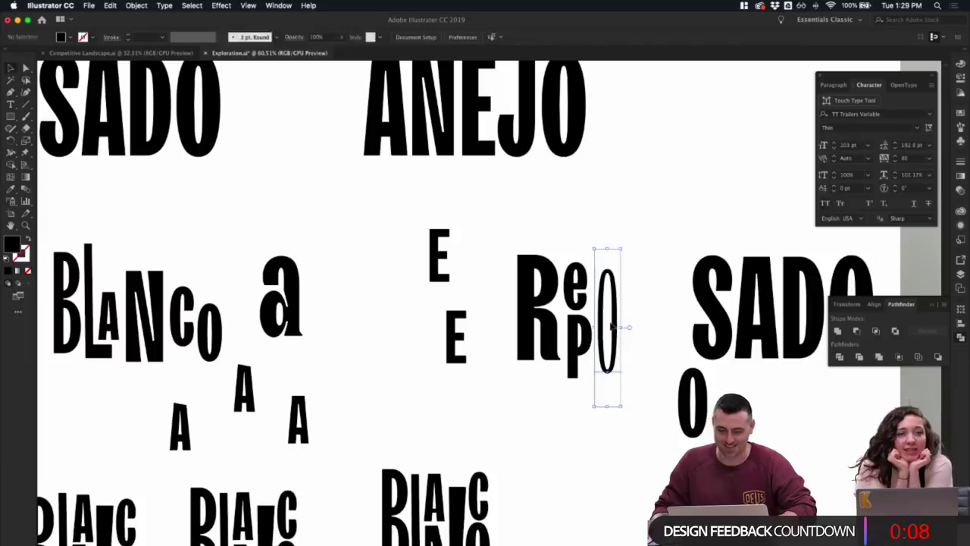
{"action": "double_click", "coordinate": [614, 331]}
{"action": "double_click", "coordinate": [613, 330]}
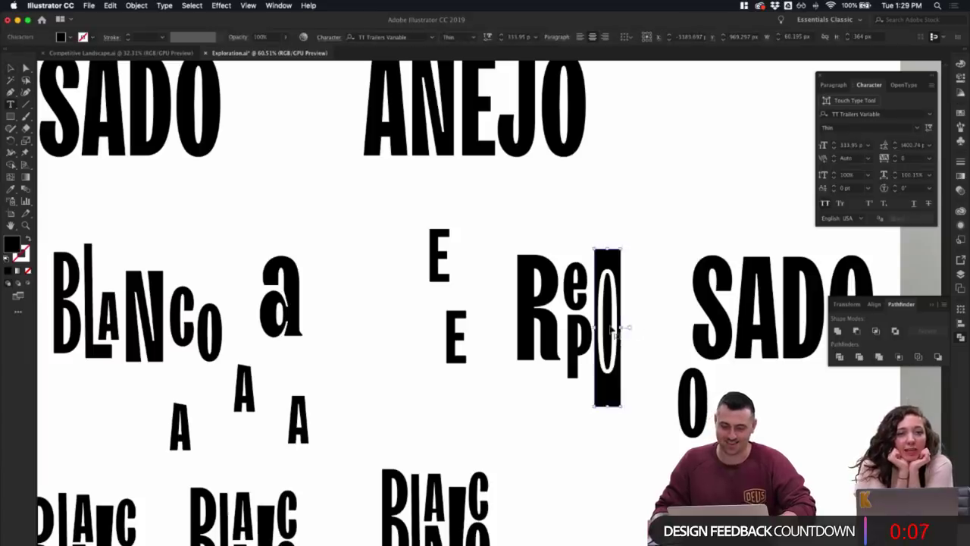
{"action": "left_click", "coordinate": [470, 36]}
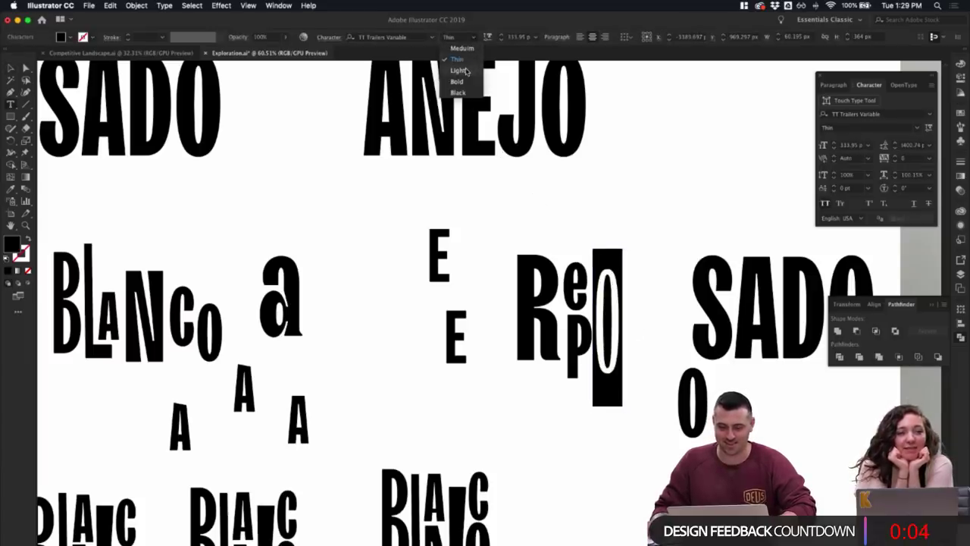
{"action": "left_click", "coordinate": [460, 70]}
{"action": "left_click", "coordinate": [11, 68]}
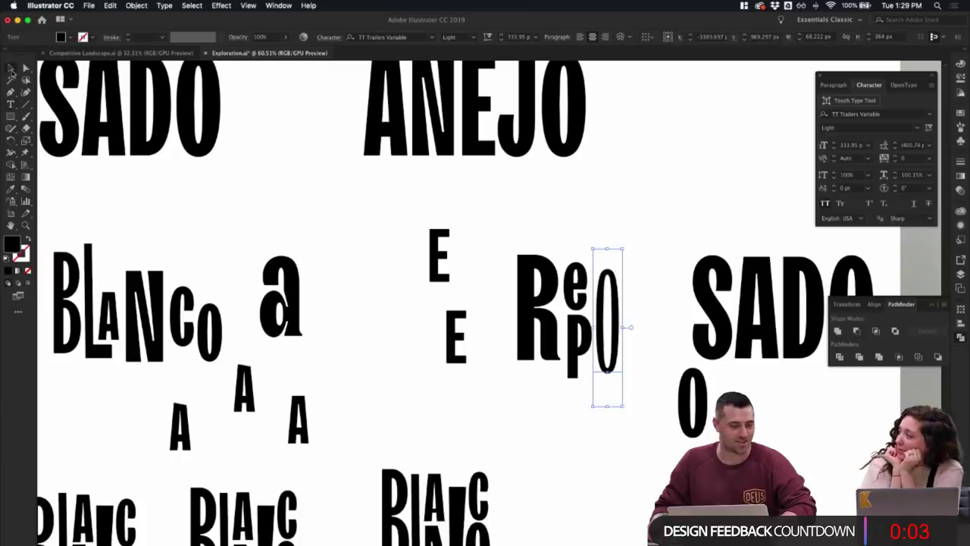
- Raise the Light O slightly beside the stacked e and P
{"action": "left_click", "coordinate": [97, 170]}
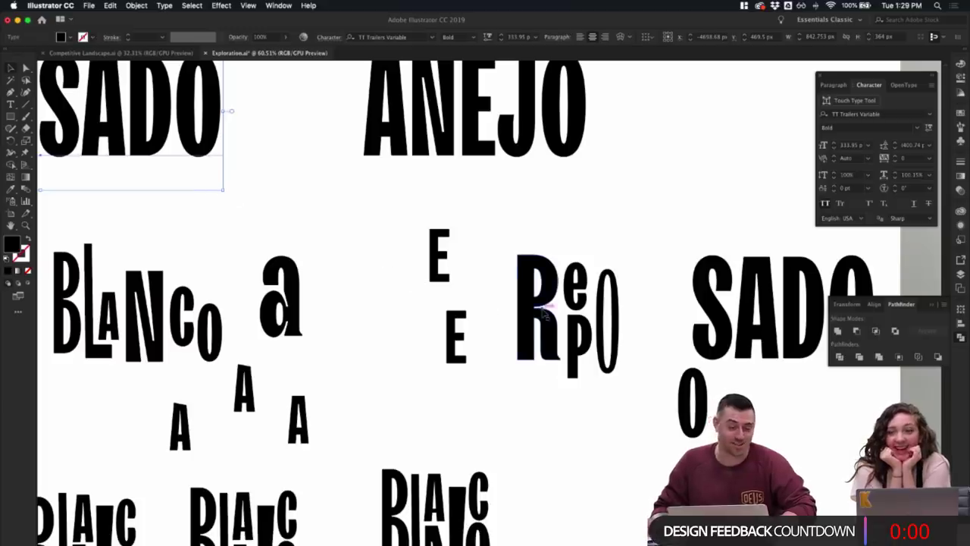
{"action": "left_click", "coordinate": [616, 306]}
{"action": "left_click", "coordinate": [618, 309]}
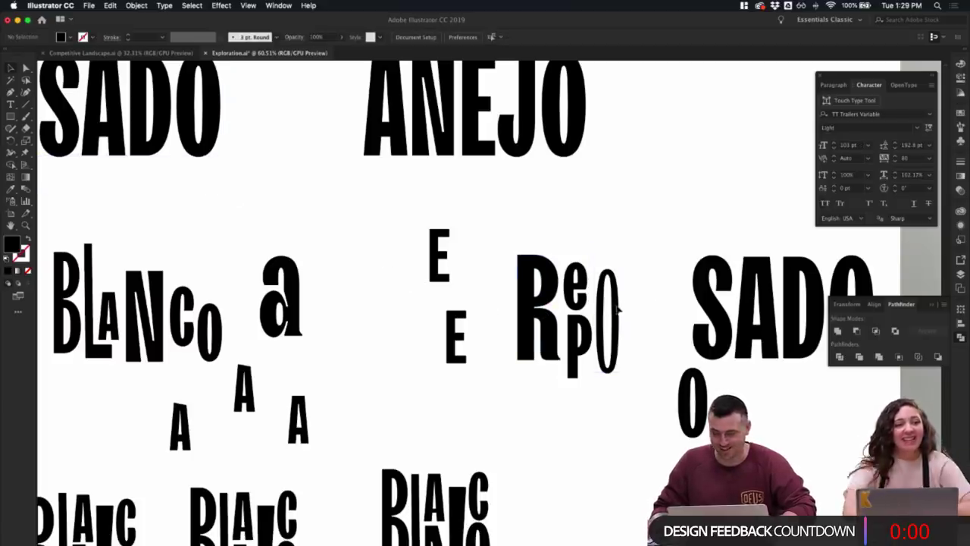
{"action": "left_click", "coordinate": [619, 308]}
{"action": "left_click", "coordinate": [642, 298]}
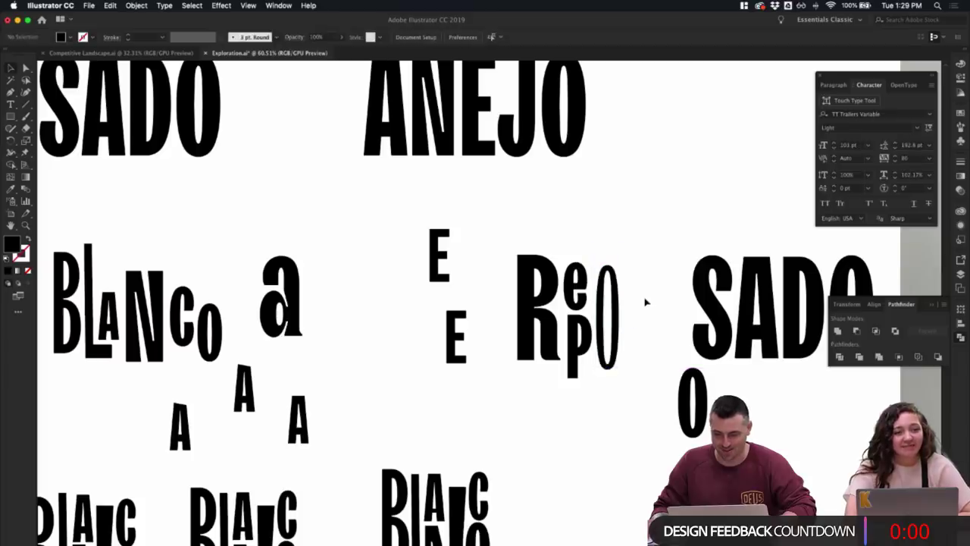
- Try the Bold weight on the O beside the stacked e and P and return it to Light
{"action": "left_click", "coordinate": [620, 308]}
{"action": "double_click", "coordinate": [612, 308]}
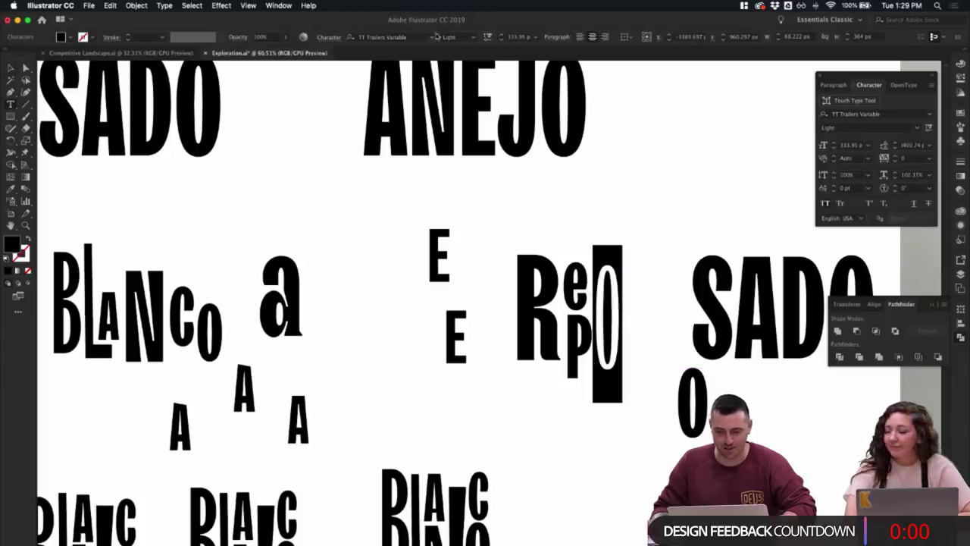
{"action": "left_click", "coordinate": [472, 37]}
{"action": "left_click", "coordinate": [463, 77]}
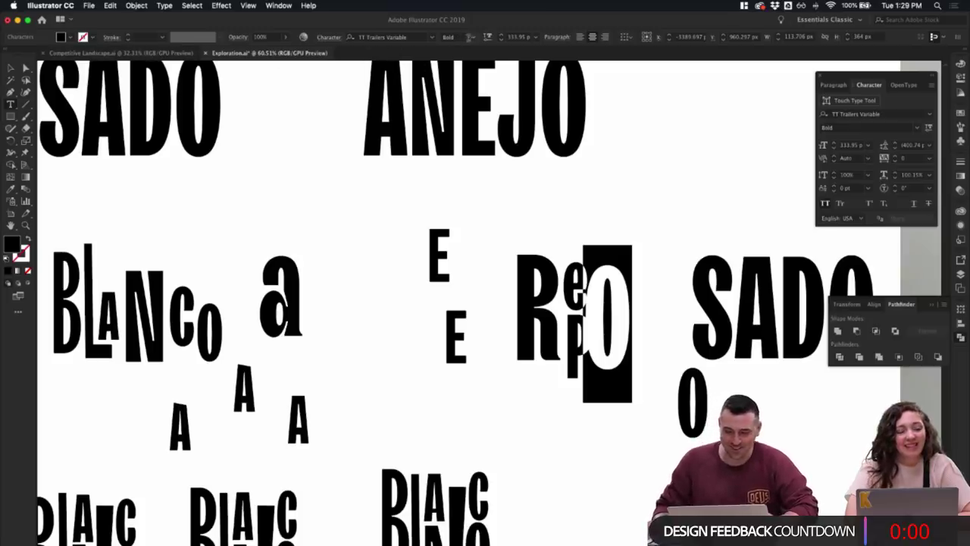
{"action": "left_click", "coordinate": [469, 38]}
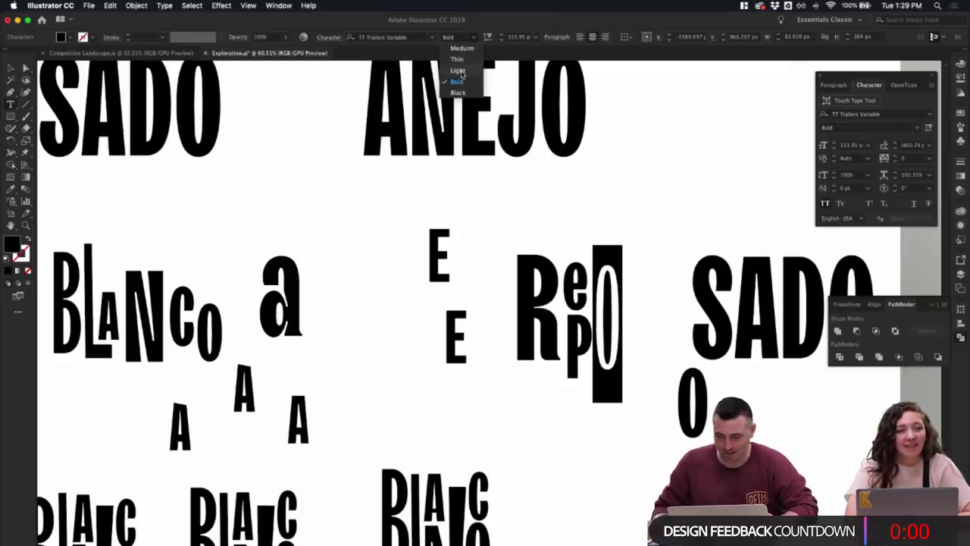
{"action": "left_click", "coordinate": [459, 70]}
{"action": "key", "text": "Escape"}
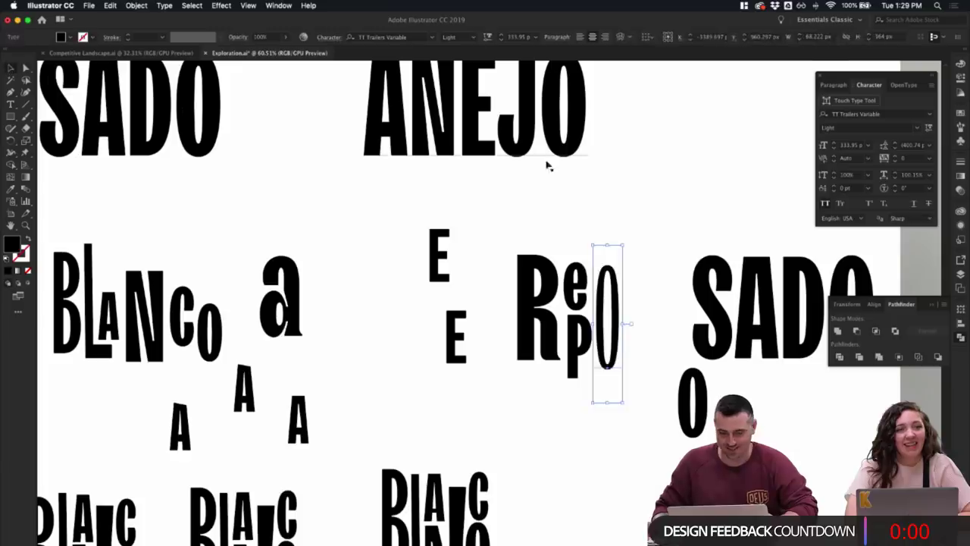
- Set the font weight of the O beside the stacked e and P to Medium
{"action": "left_click", "coordinate": [599, 179]}
{"action": "left_click", "coordinate": [610, 282]}
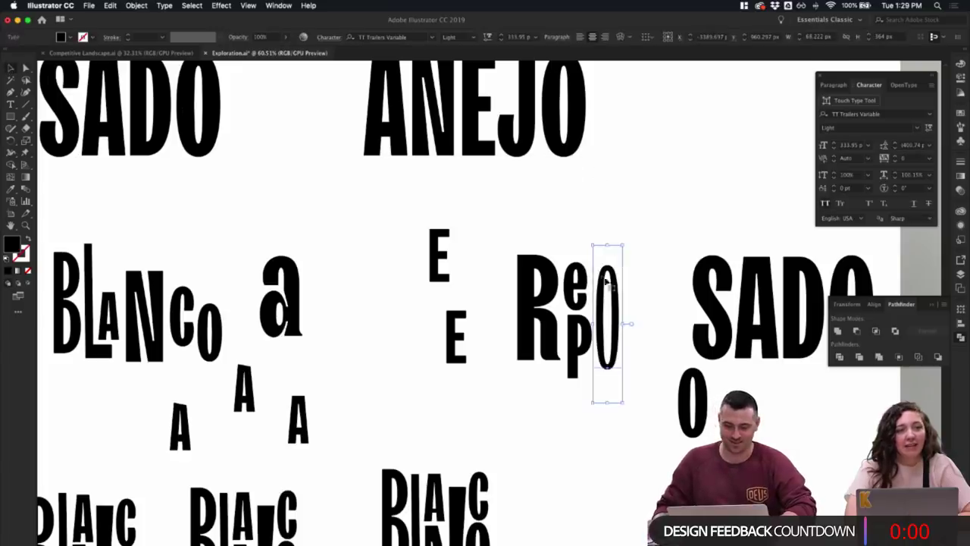
{"action": "double_click", "coordinate": [609, 282]}
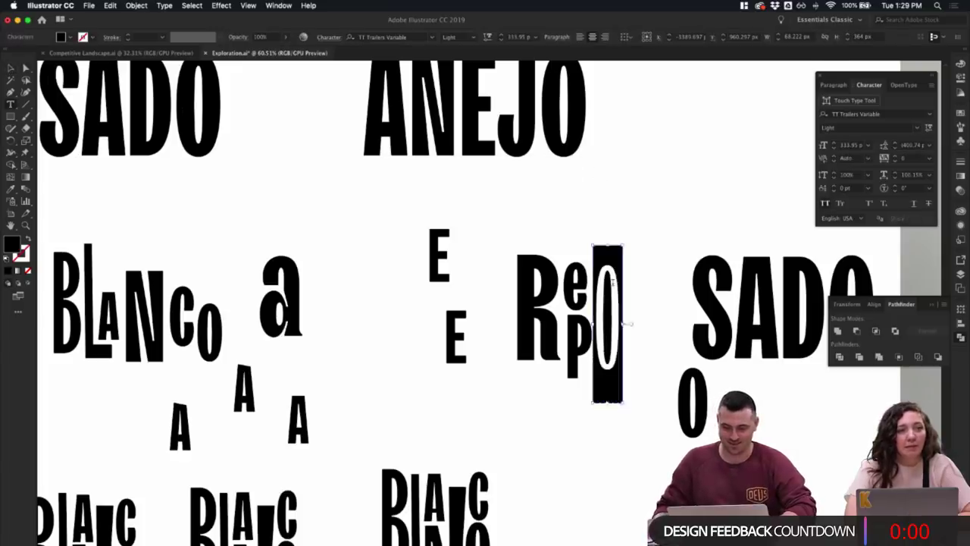
{"action": "left_click", "coordinate": [475, 38]}
{"action": "left_click", "coordinate": [469, 48]}
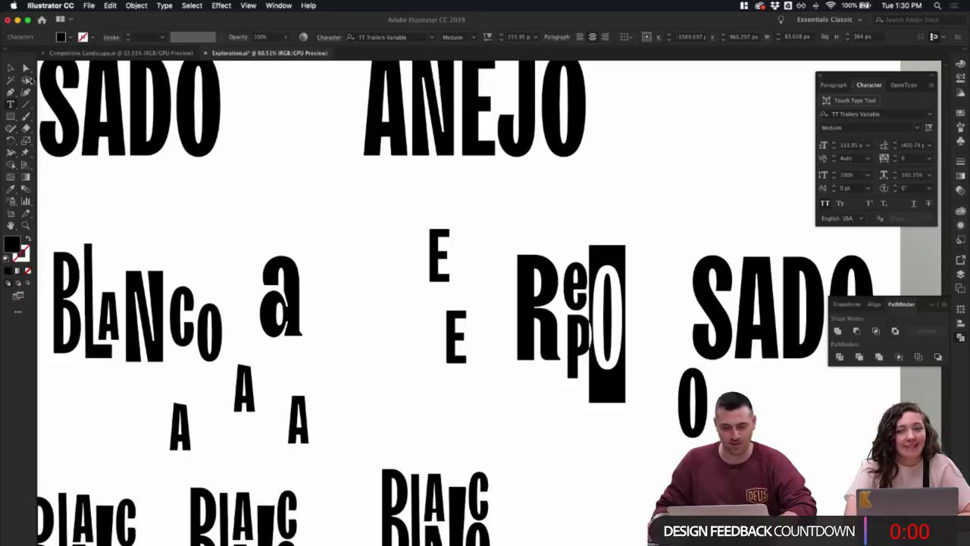
{"action": "key", "text": "Escape"}
- Move the Medium O slightly right and down so it clears the stacked e and P
{"action": "left_click", "coordinate": [634, 224]}
{"action": "left_click_drag", "start_coordinate": [619, 267], "coordinate": [620, 279]}
{"action": "left_click", "coordinate": [643, 266]}
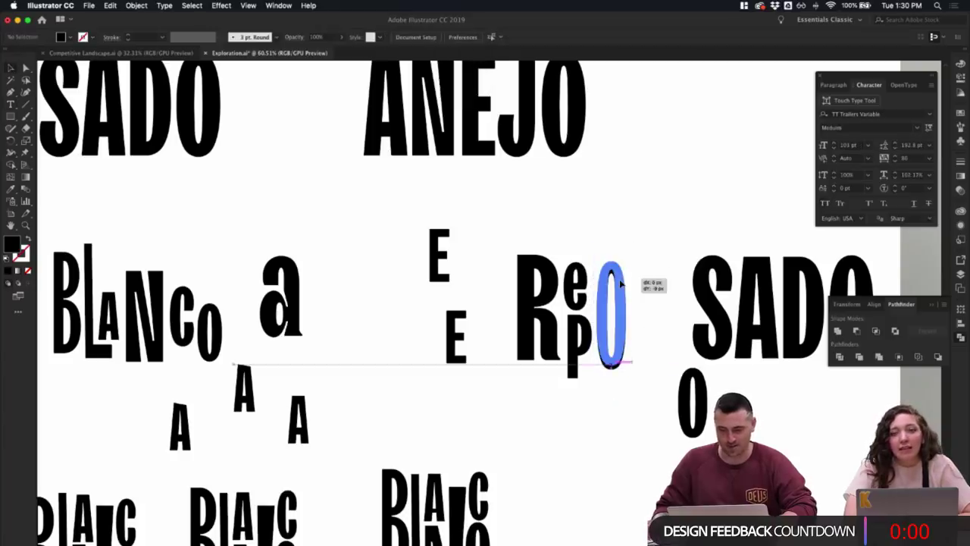
{"action": "scroll", "coordinate": [630, 304], "scroll_direction": "down", "scroll_amount": 2}
{"action": "mouse_move", "coordinate": [625, 314]}
{"action": "left_mouse_down"}
{"action": "mouse_move", "coordinate": [618, 312]}
{"action": "mouse_move", "coordinate": [627, 320]}
{"action": "left_mouse_up"}
{"action": "left_click", "coordinate": [663, 310]}
{"action": "left_click", "coordinate": [653, 305]}
{"action": "scroll", "coordinate": [654, 307], "scroll_direction": "up", "scroll_amount": 2}
{"action": "scroll", "coordinate": [655, 309], "scroll_direction": "up", "scroll_amount": 1}
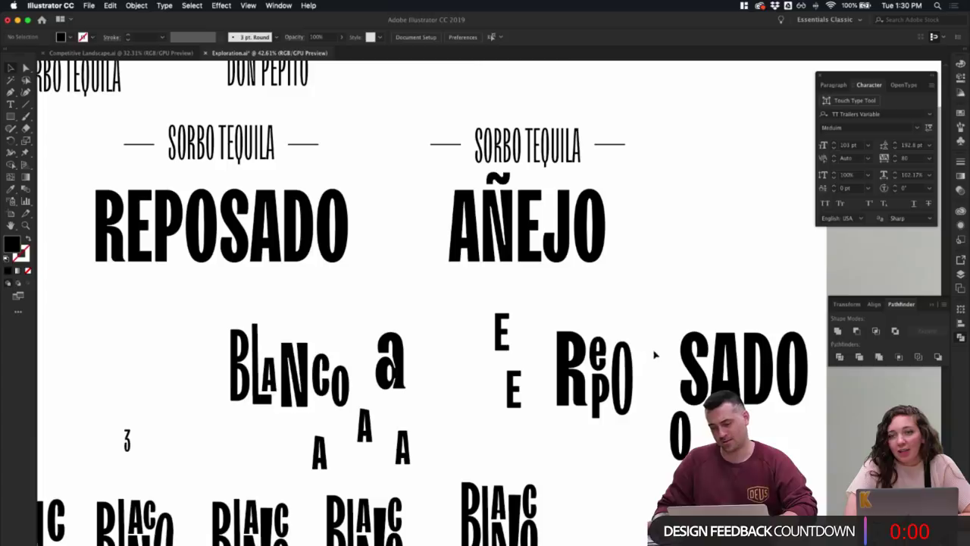
{"action": "scroll", "coordinate": [646, 358], "scroll_direction": "up", "scroll_amount": 1}
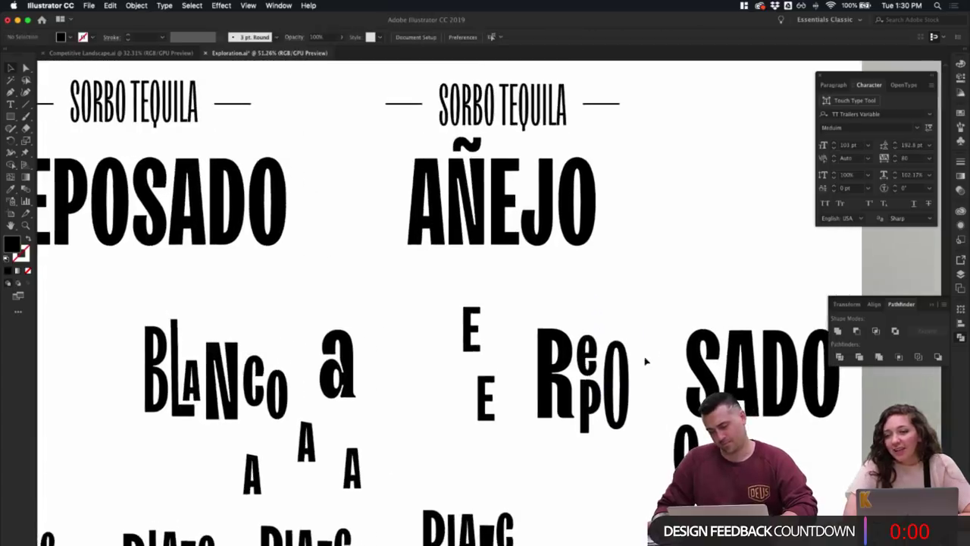
- Change the font weight of the O beside the stacked e and P to Thin
{"action": "left_click", "coordinate": [623, 375]}
{"action": "double_click", "coordinate": [623, 371]}
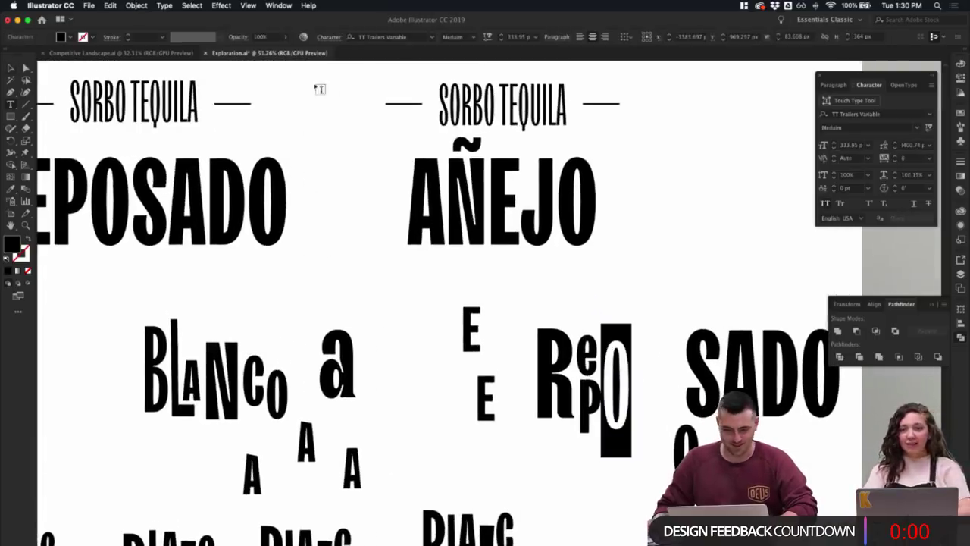
{"action": "left_click", "coordinate": [473, 37]}
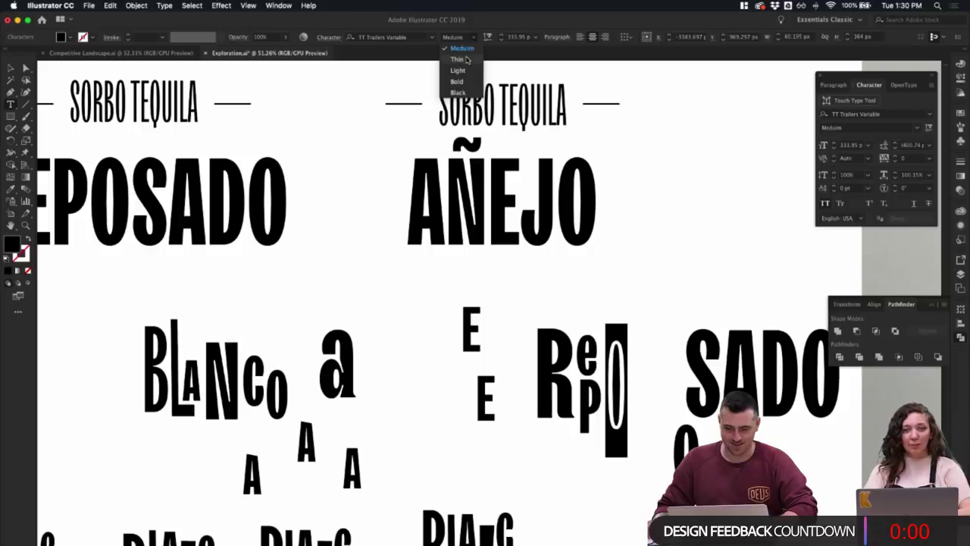
{"action": "left_click", "coordinate": [464, 60]}
{"action": "left_click", "coordinate": [10, 68]}
{"action": "left_click", "coordinate": [553, 228]}
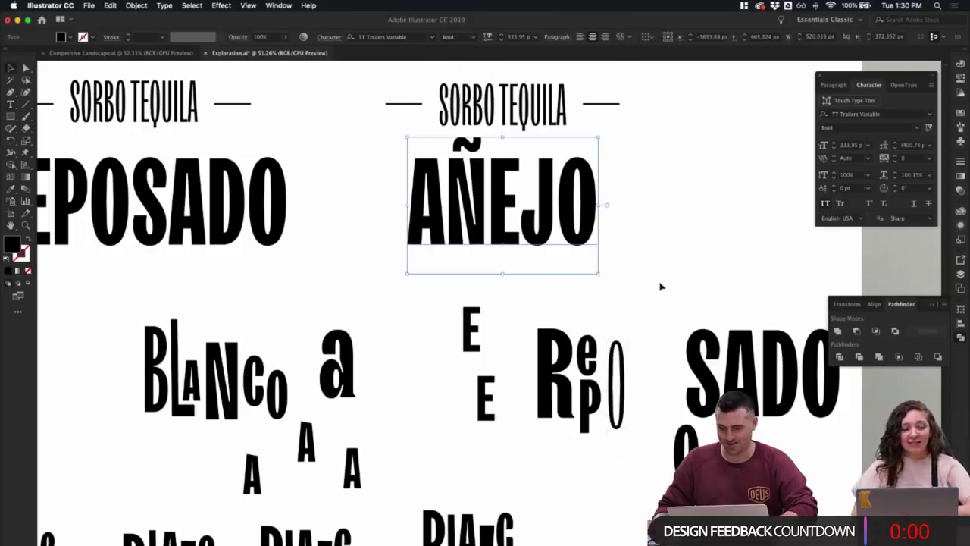
- Nudge the Thin O up and closer to the stacked e and P, and raise the large R above their level
{"action": "left_click", "coordinate": [625, 353]}
{"action": "key", "text": "shift+Left"}
{"action": "key", "text": "shift+Left"}
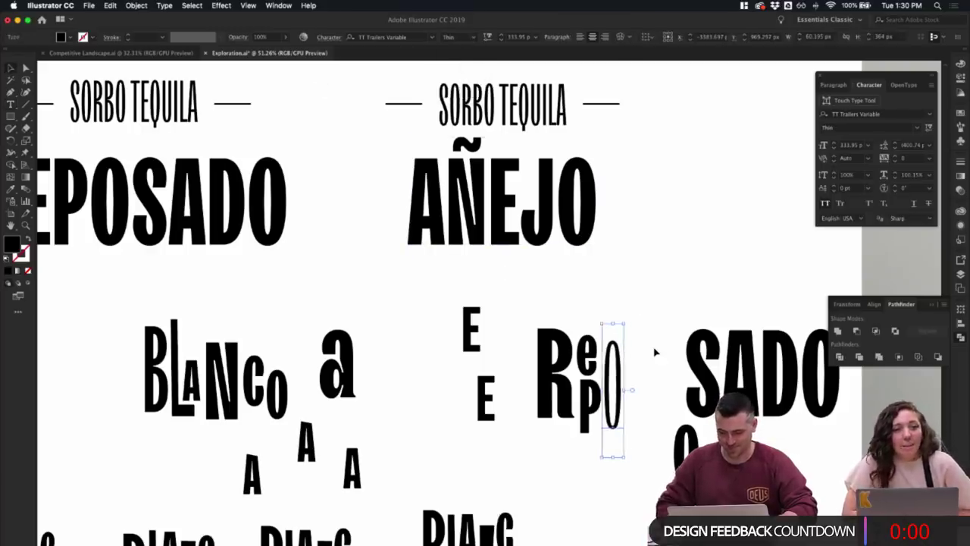
{"action": "key", "text": "shift+Right"}
{"action": "key", "text": "shift+Up"}
{"action": "key", "text": "shift+Up"}
{"action": "key", "text": "Left"}
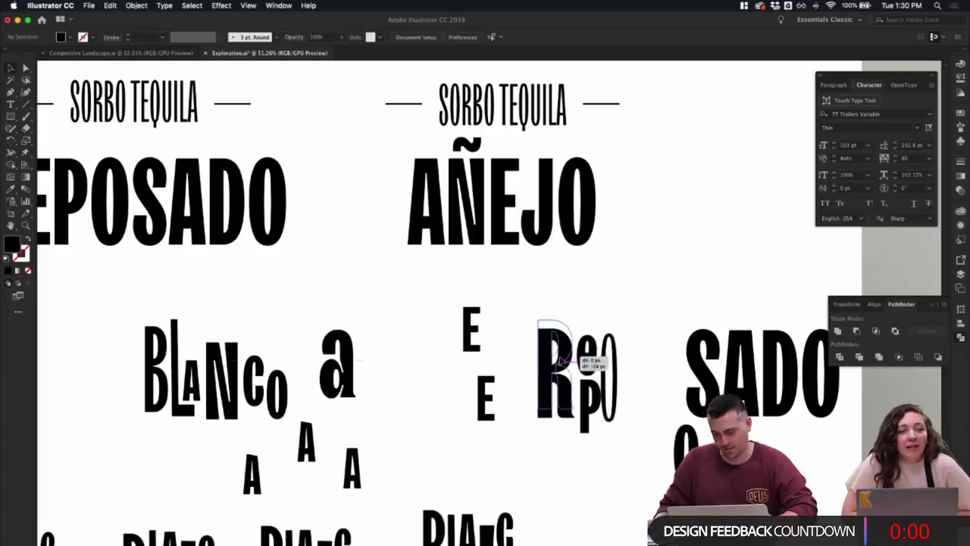
{"action": "left_click", "coordinate": [549, 341]}
{"action": "left_click", "coordinate": [629, 331]}
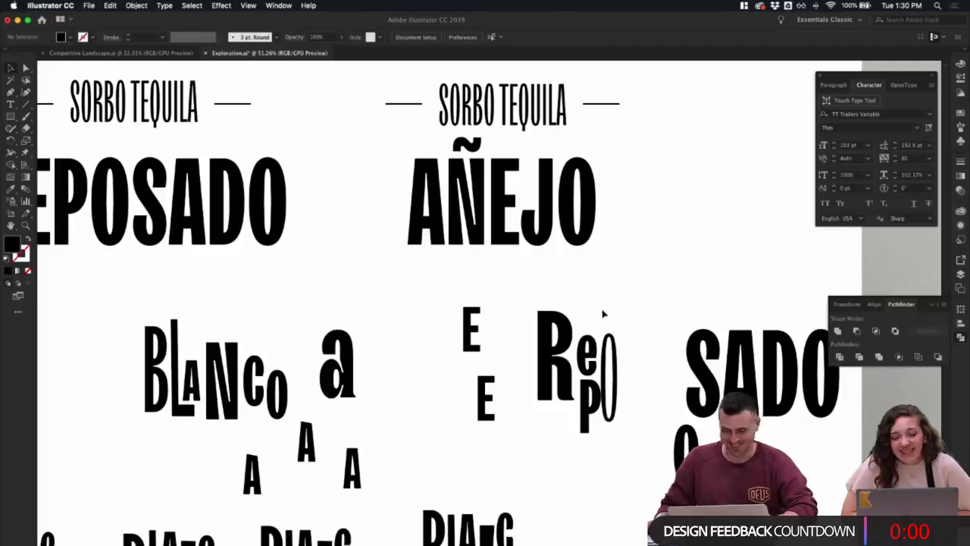
- Change the Thin O's font weight back to Light
{"action": "double_click", "coordinate": [616, 341]}
{"action": "double_click", "coordinate": [617, 345]}
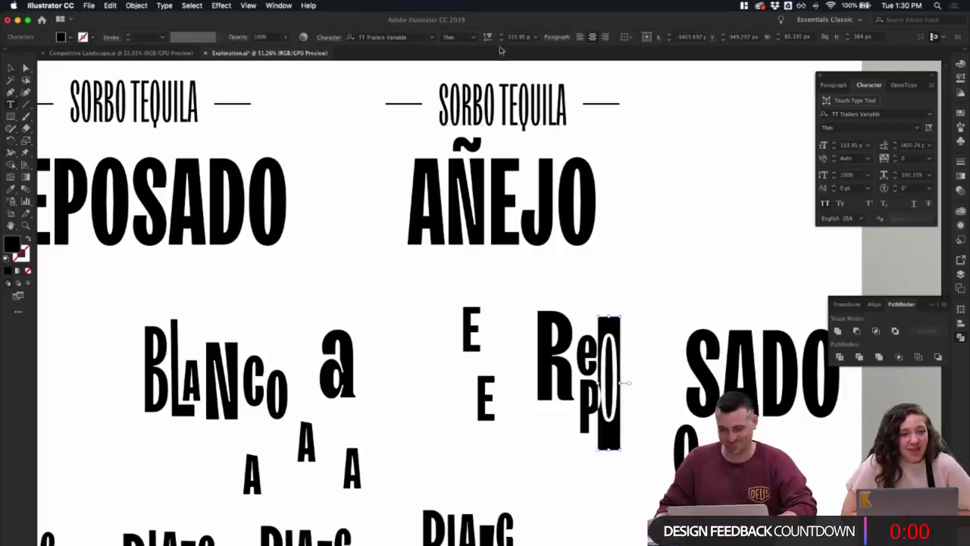
{"action": "left_click", "coordinate": [461, 35]}
{"action": "left_click", "coordinate": [457, 69]}
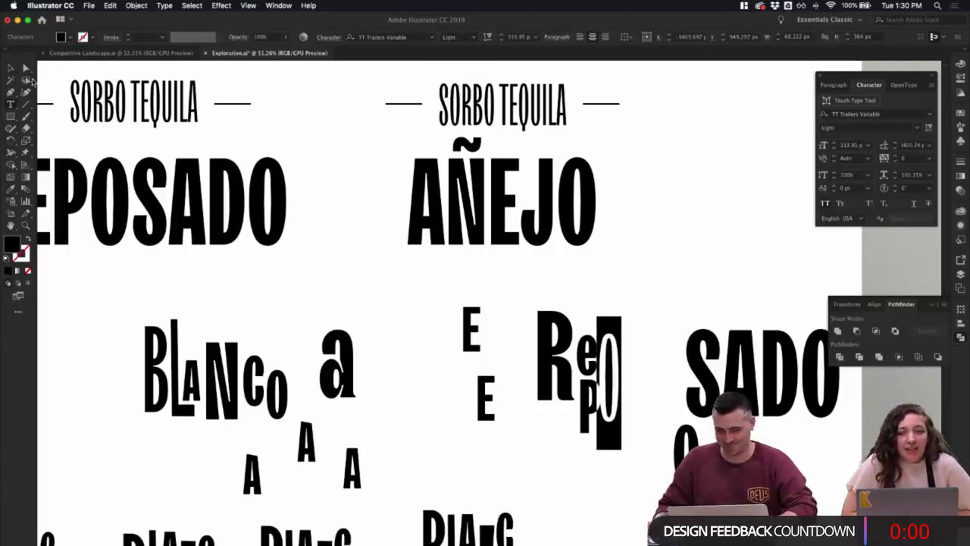
{"action": "left_click", "coordinate": [11, 68]}
- Move the Light O slightly right to open a gap between it and the stacked e and P
{"action": "left_click", "coordinate": [679, 284]}
{"action": "left_click_drag", "start_coordinate": [620, 365], "coordinate": [628, 365]}
{"action": "left_click", "coordinate": [649, 335]}
{"action": "left_click", "coordinate": [591, 361]}
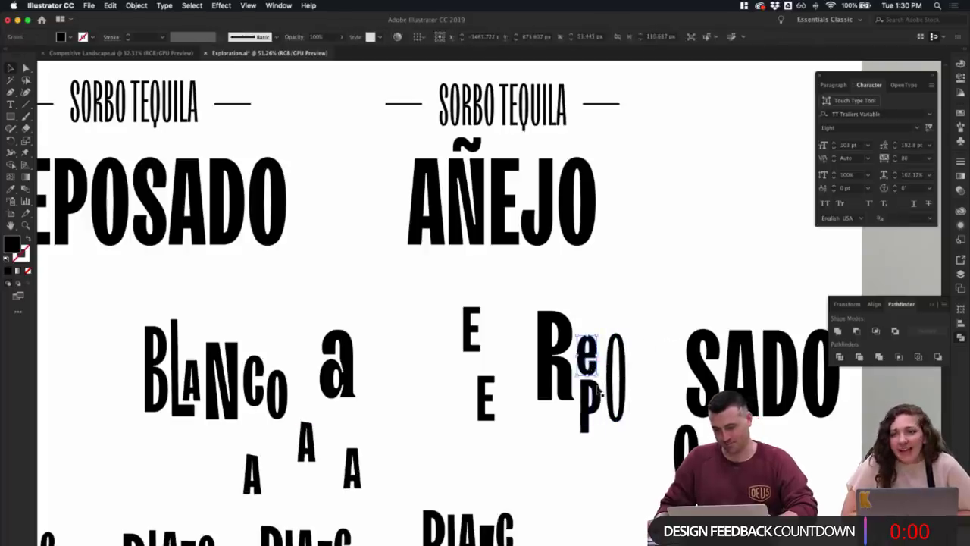
{"action": "left_click", "coordinate": [594, 397], "text": "shift"}
{"action": "left_click", "coordinate": [635, 331]}
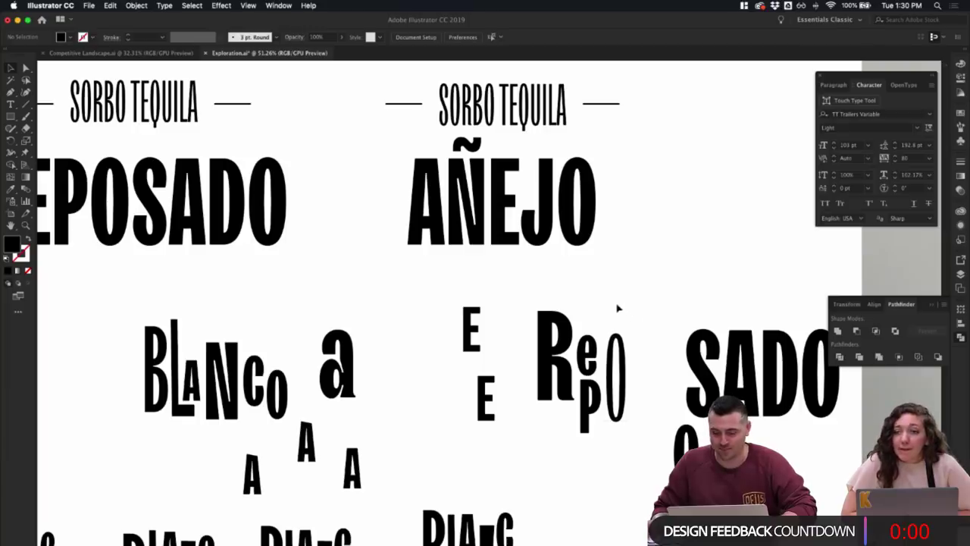
- Set the font weight of the O after the stacked e and P to Medium and raise the letter slightly
{"action": "left_click", "coordinate": [614, 344]}
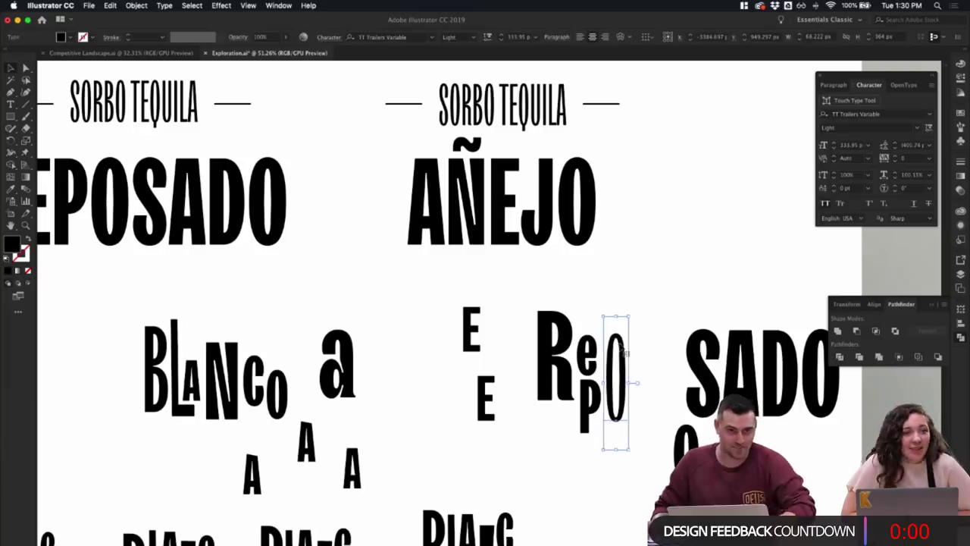
{"action": "double_click", "coordinate": [619, 348]}
{"action": "double_click", "coordinate": [617, 342]}
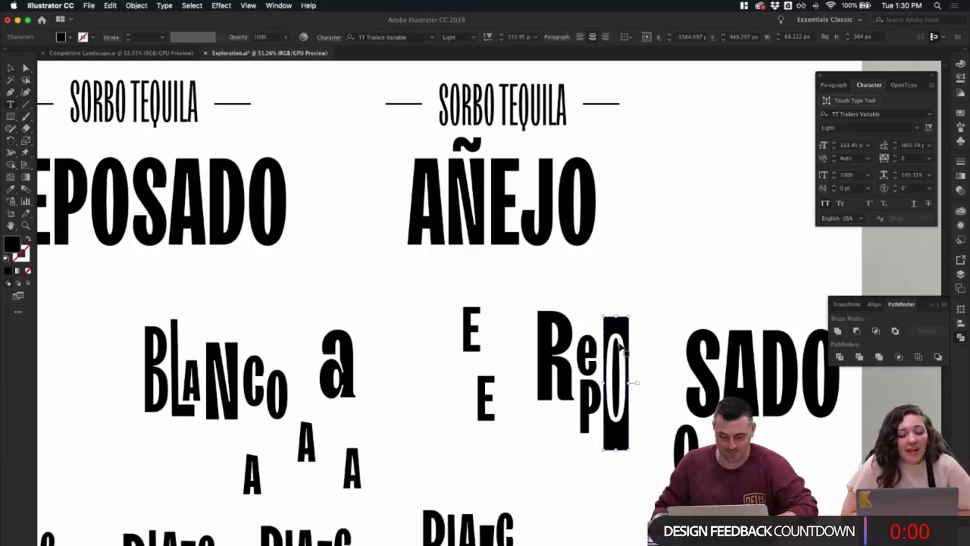
{"action": "left_click", "coordinate": [469, 36]}
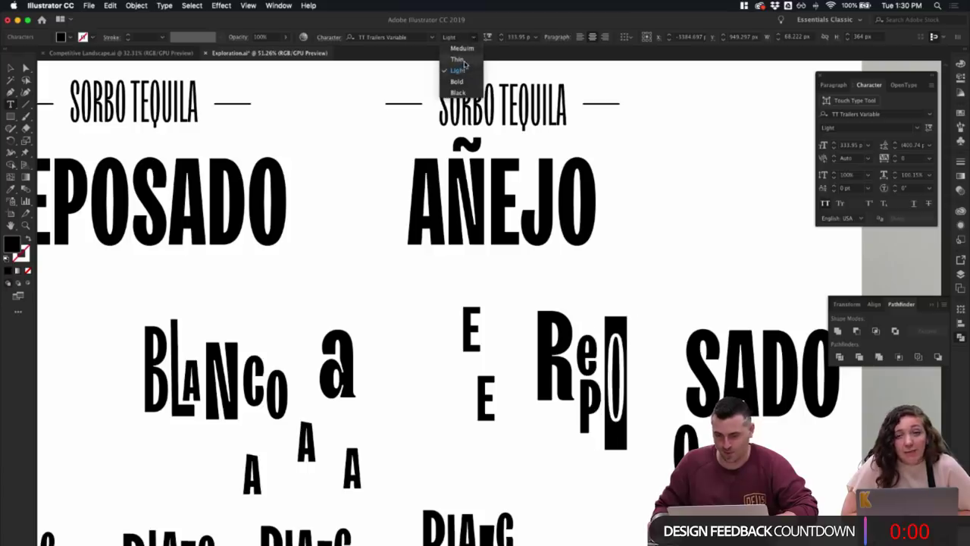
{"action": "left_click", "coordinate": [462, 48]}
{"action": "key", "text": "Escape"}
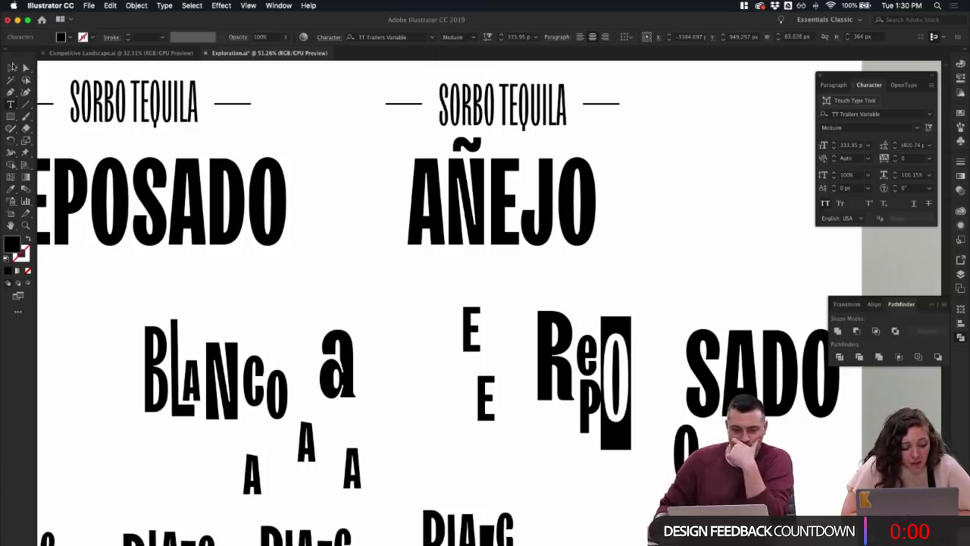
{"action": "left_click", "coordinate": [650, 324]}
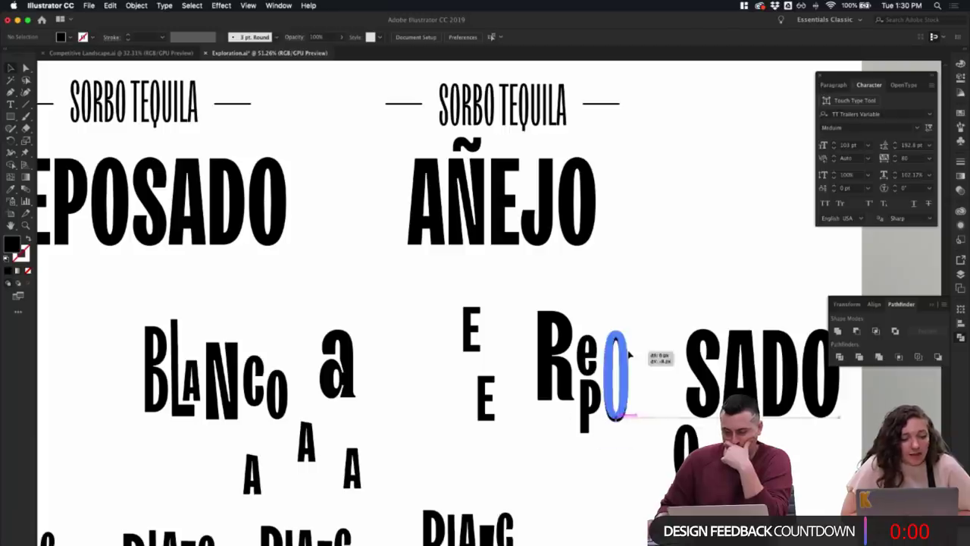
- Place the S from SADO directly beside the Medium O and pull it back to leave a gap between them
{"action": "left_click_drag", "start_coordinate": [694, 366], "coordinate": [651, 371]}
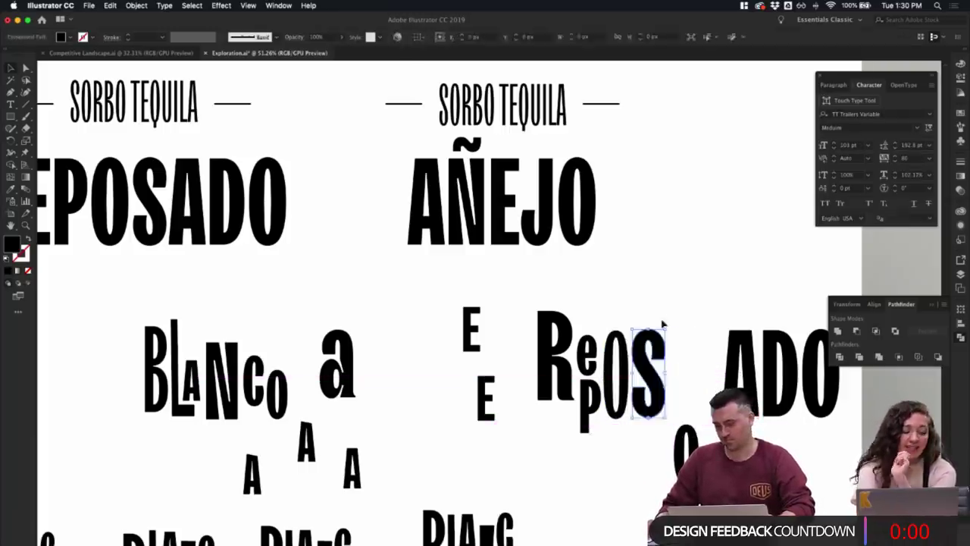
{"action": "left_click", "coordinate": [629, 359]}
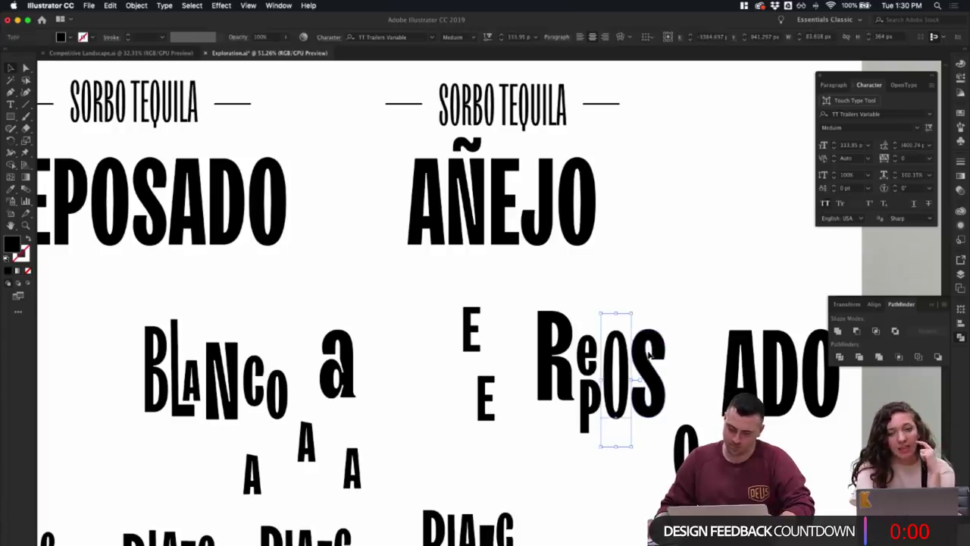
{"action": "left_click", "coordinate": [680, 379]}
{"action": "left_click_drag", "start_coordinate": [656, 377], "coordinate": [687, 375]}
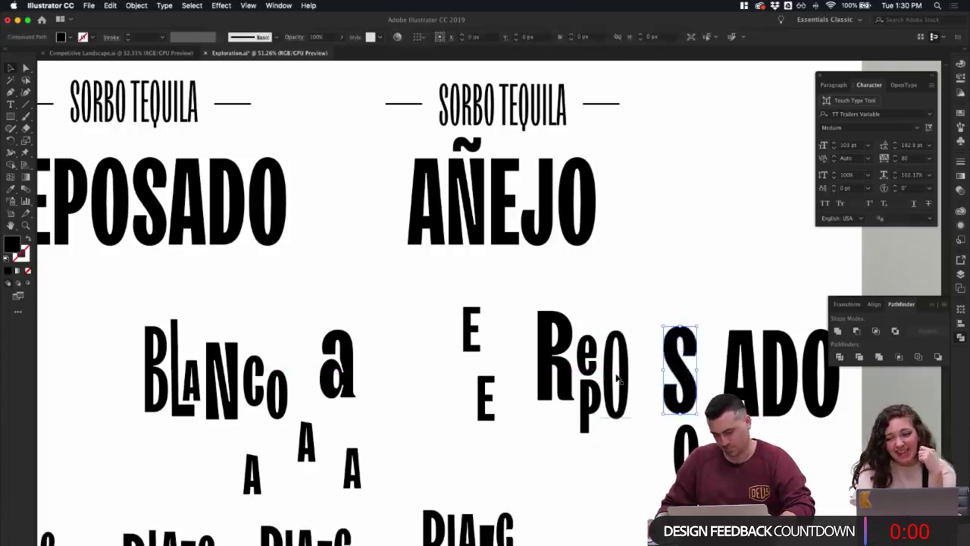
{"action": "left_click", "coordinate": [617, 372]}
{"action": "left_click_drag", "start_coordinate": [638, 451], "coordinate": [642, 447]}
{"action": "left_click", "coordinate": [678, 419]}
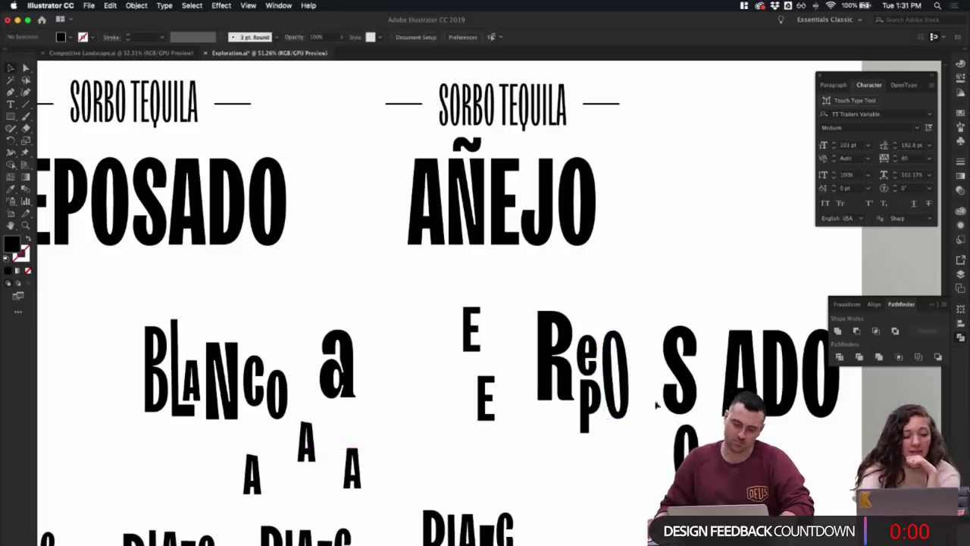
{"action": "left_click_drag", "start_coordinate": [657, 400], "coordinate": [623, 401]}
{"action": "left_click", "coordinate": [662, 303]}
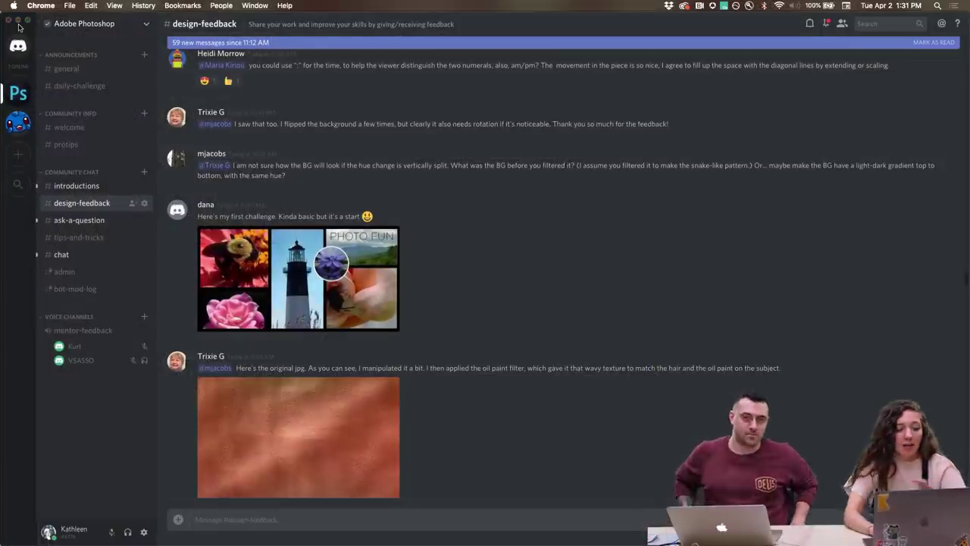
- Switch to Discord's design-feedback channel, find the Zumba Fitness flyer post, and examine the flyer enlarged before returning to the messages
{"action": "scroll", "coordinate": [208, 103], "scroll_direction": "up", "scroll_amount": 15}
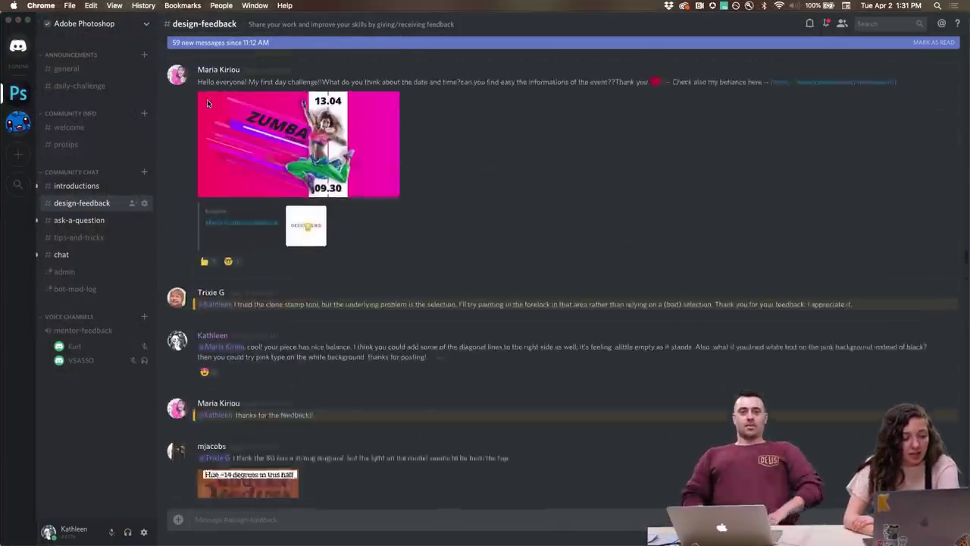
{"action": "scroll", "coordinate": [206, 103], "scroll_direction": "down", "scroll_amount": 5}
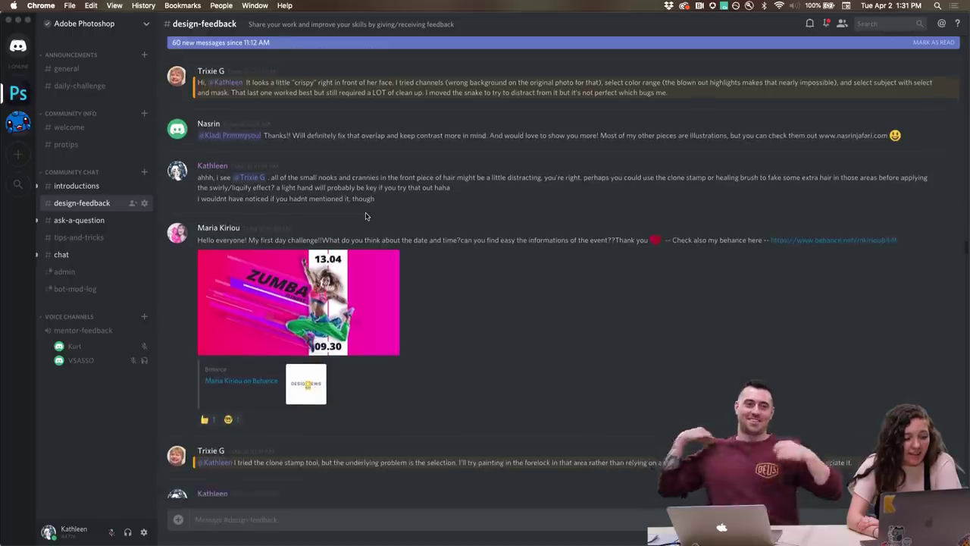
{"action": "scroll", "coordinate": [365, 215], "scroll_direction": "down", "scroll_amount": 2}
{"action": "left_click", "coordinate": [292, 170]}
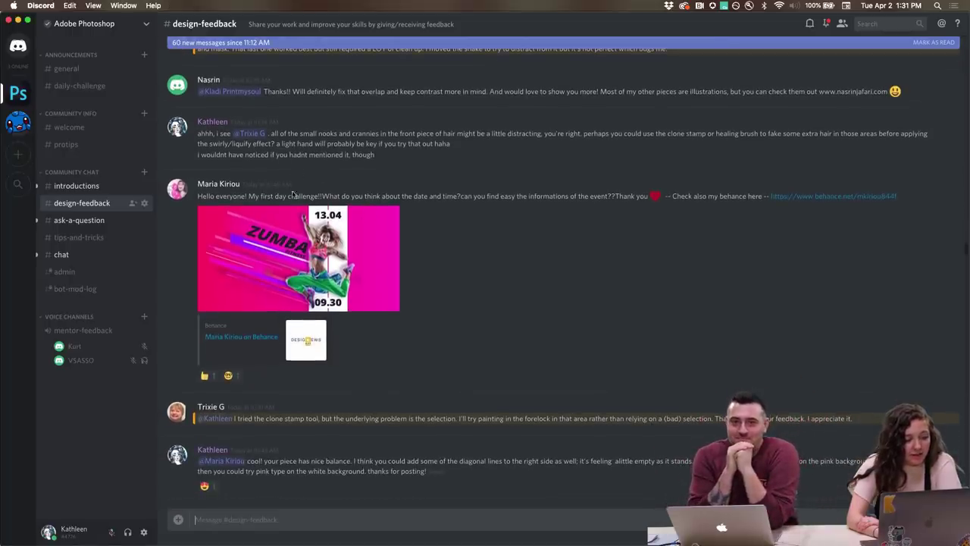
{"action": "left_click", "coordinate": [291, 257]}
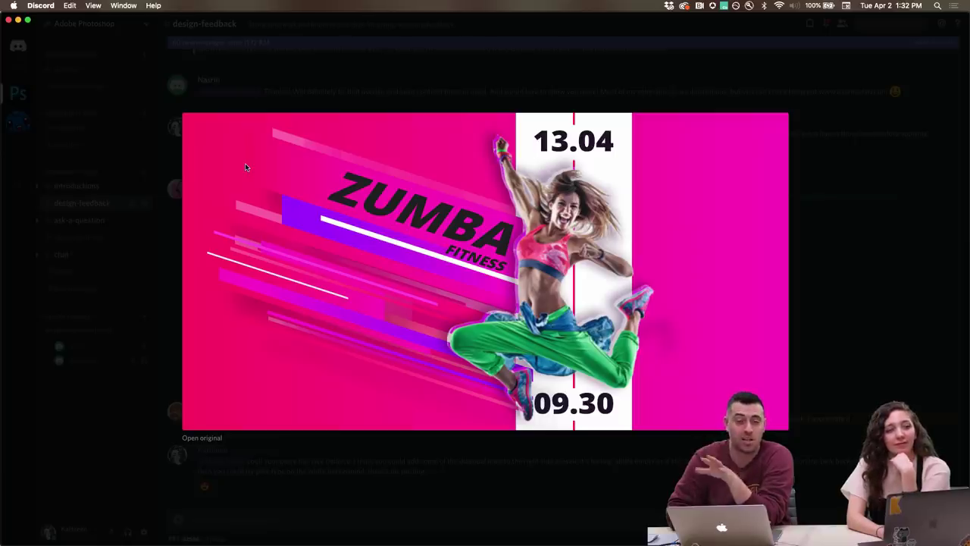
{"action": "left_click", "coordinate": [874, 217]}
{"action": "left_click", "coordinate": [252, 241]}
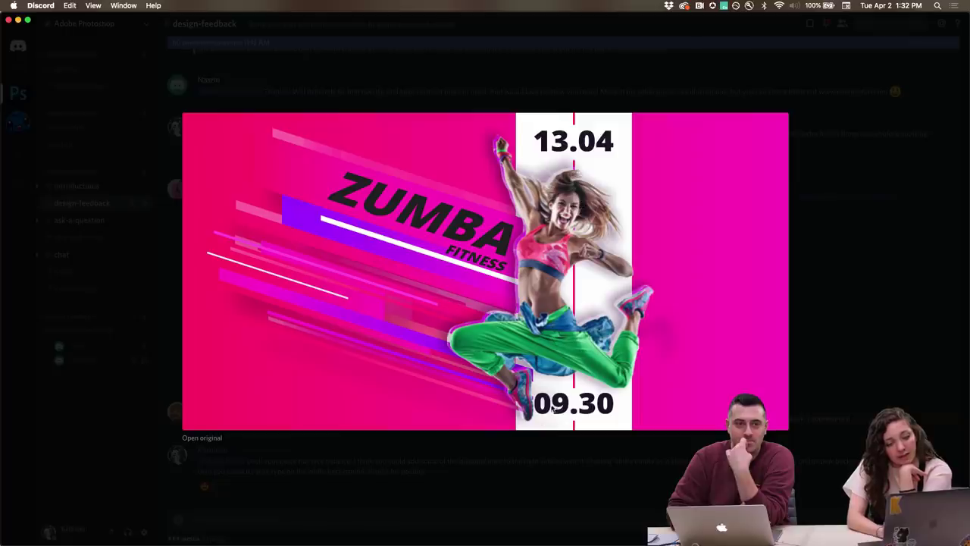
{"action": "left_click", "coordinate": [879, 300]}
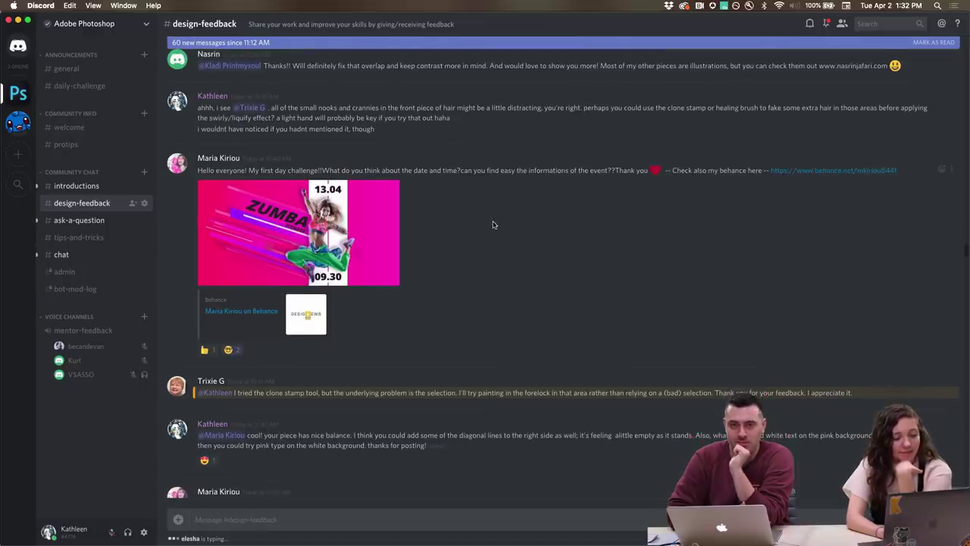
- Find the first-challenge Photo Fun collage in design-feedback, examine it enlarged, and return to the channel messages
{"action": "scroll", "coordinate": [372, 185], "scroll_direction": "down", "scroll_amount": 5}
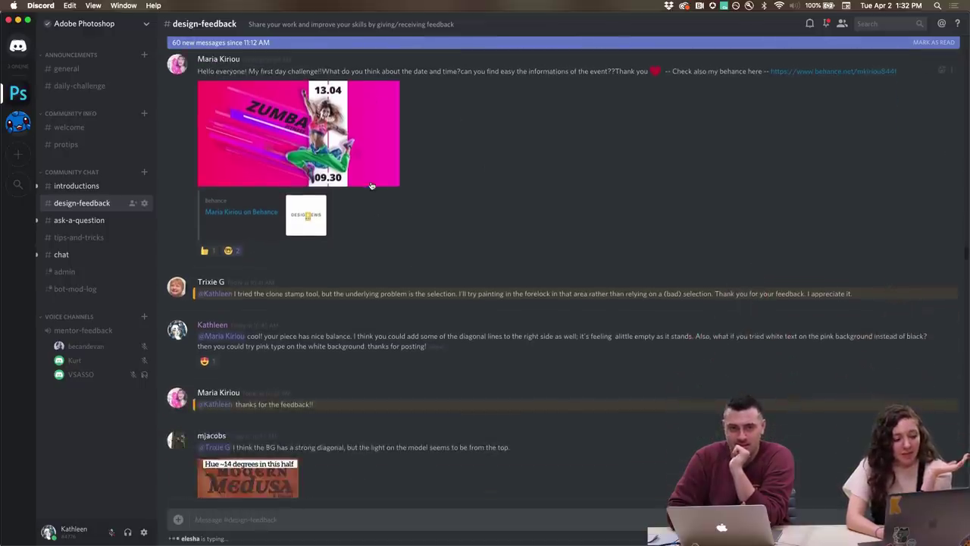
{"action": "scroll", "coordinate": [372, 185], "scroll_direction": "down", "scroll_amount": 3}
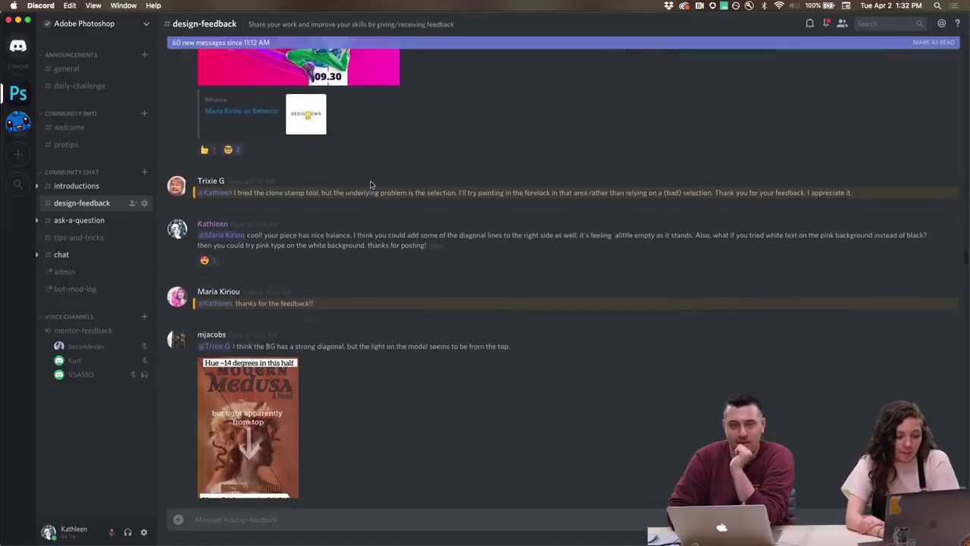
{"action": "scroll", "coordinate": [371, 185], "scroll_direction": "down", "scroll_amount": 2}
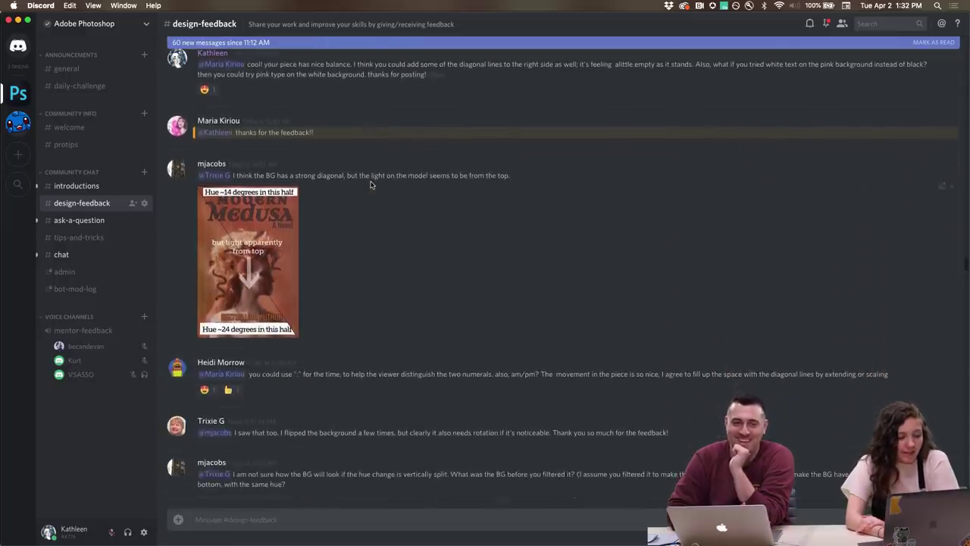
{"action": "scroll", "coordinate": [337, 144], "scroll_direction": "down", "scroll_amount": 8}
{"action": "scroll", "coordinate": [337, 145], "scroll_direction": "down", "scroll_amount": 1}
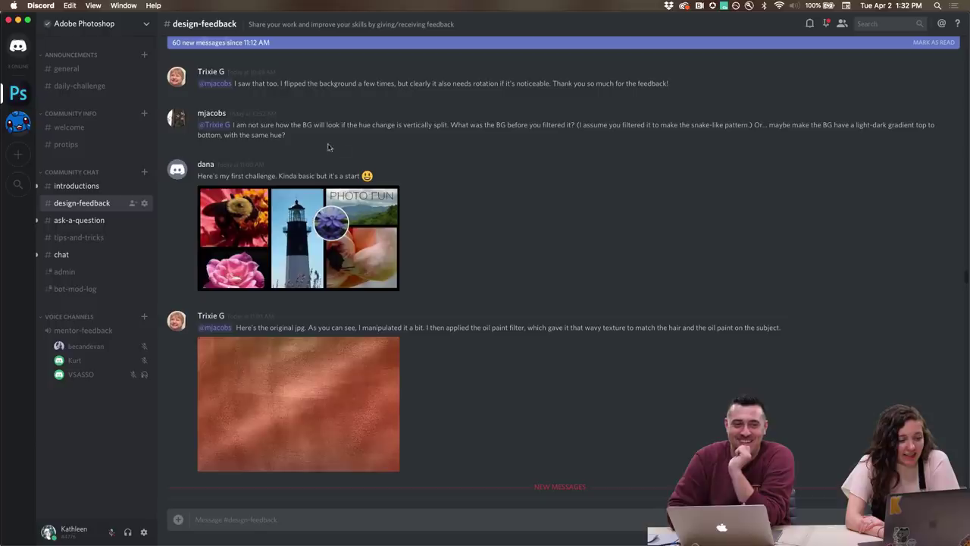
{"action": "left_click", "coordinate": [285, 243]}
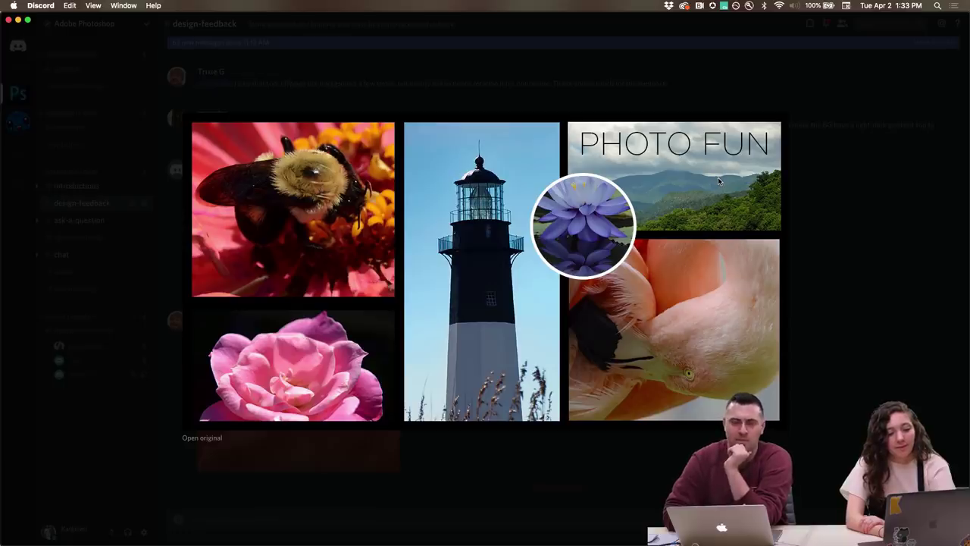
{"action": "left_click", "coordinate": [837, 252]}
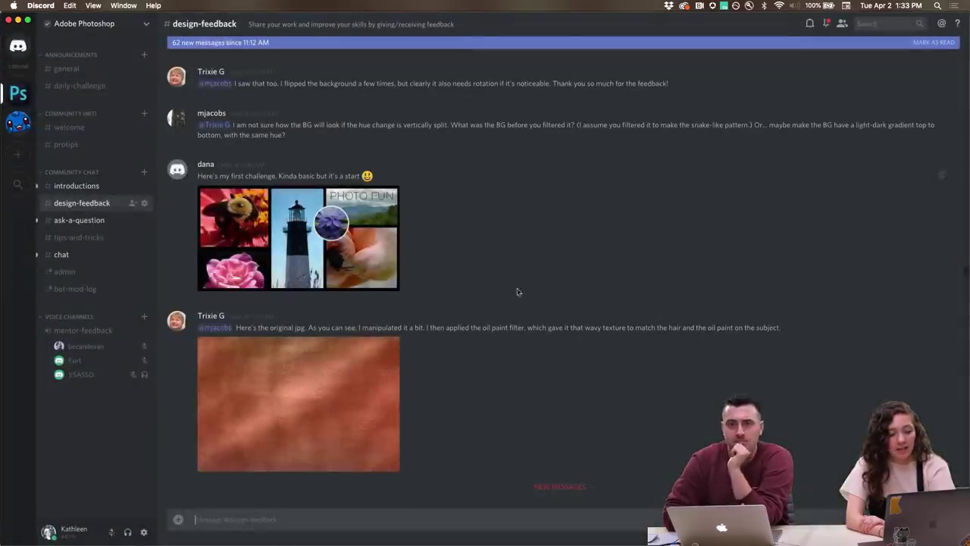
- Find the #testing post and examine its plain and textured R W spa designs enlarged, one after the other
{"action": "scroll", "coordinate": [370, 232], "scroll_direction": "down", "scroll_amount": 1}
{"action": "scroll", "coordinate": [371, 236], "scroll_direction": "down", "scroll_amount": 3}
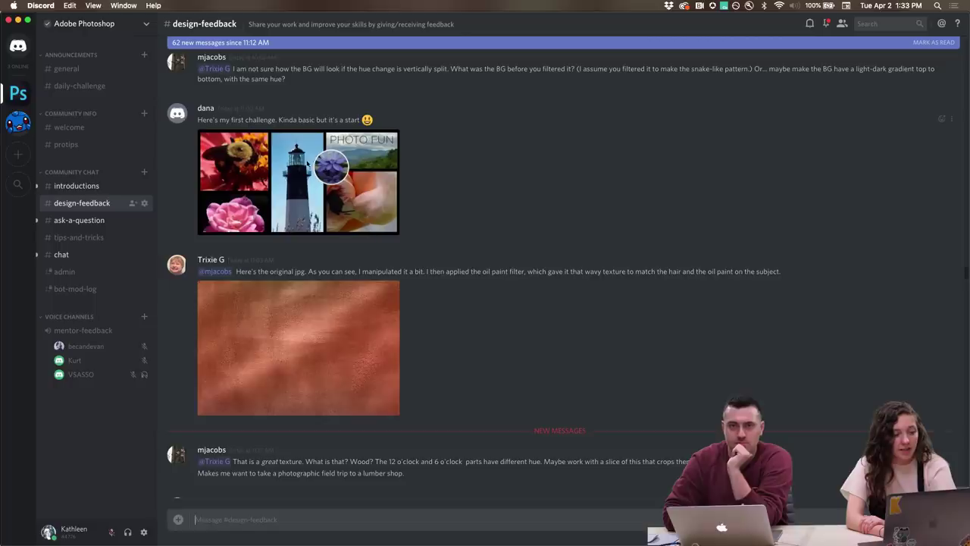
{"action": "scroll", "coordinate": [422, 228], "scroll_direction": "down", "scroll_amount": 15}
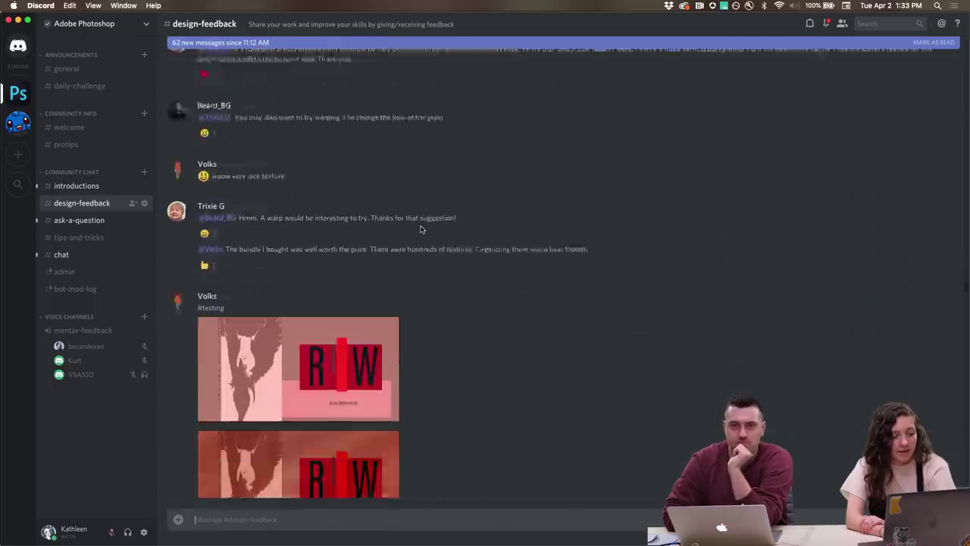
{"action": "scroll", "coordinate": [421, 230], "scroll_direction": "down", "scroll_amount": 3}
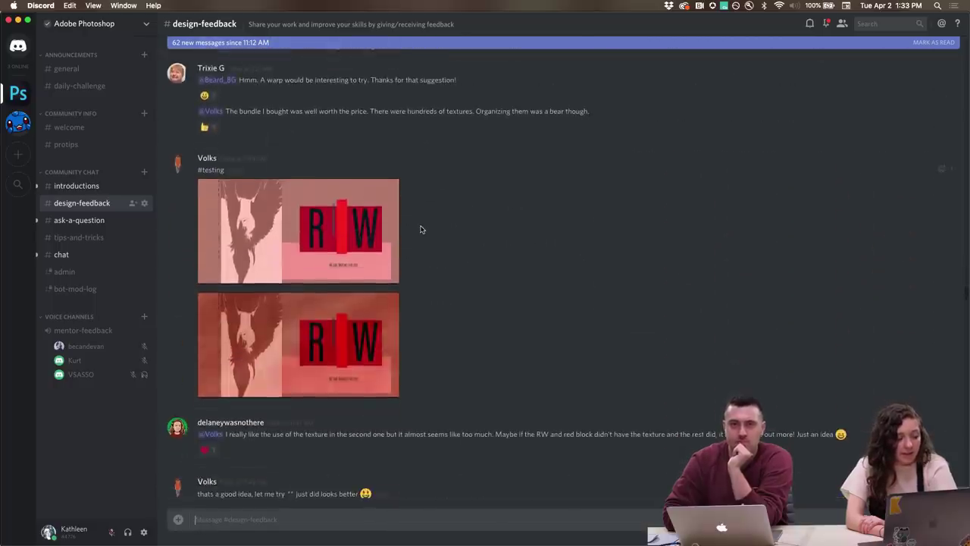
{"action": "left_click", "coordinate": [278, 227]}
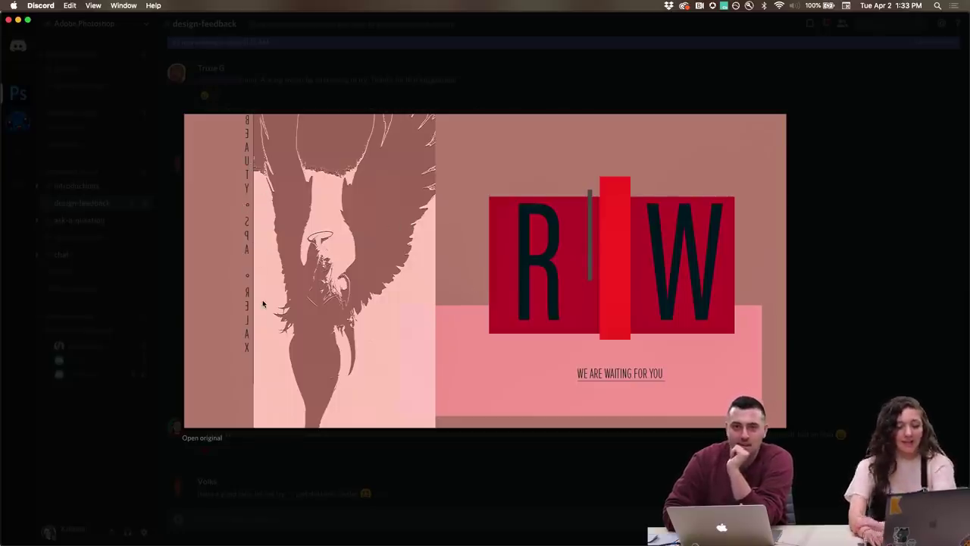
{"action": "left_click", "coordinate": [151, 358]}
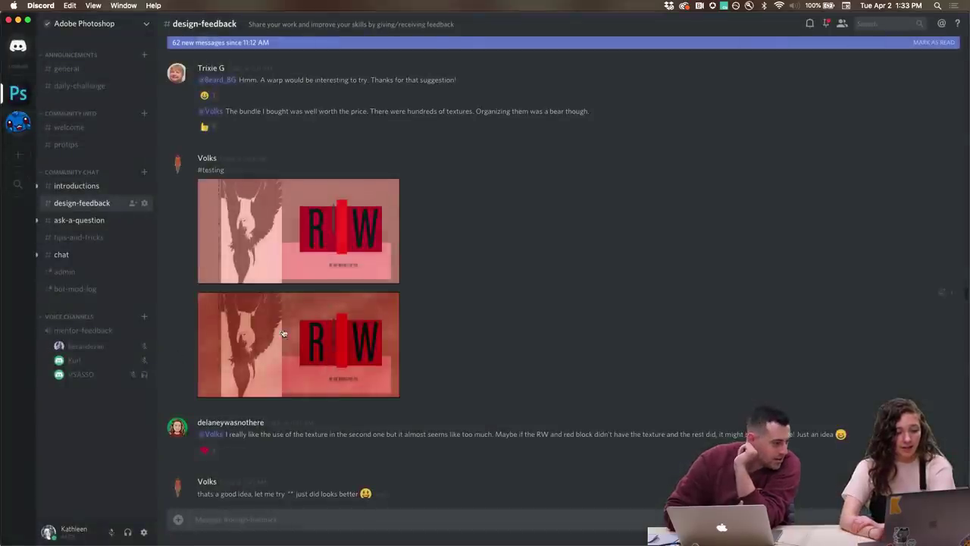
{"action": "left_click", "coordinate": [283, 333]}
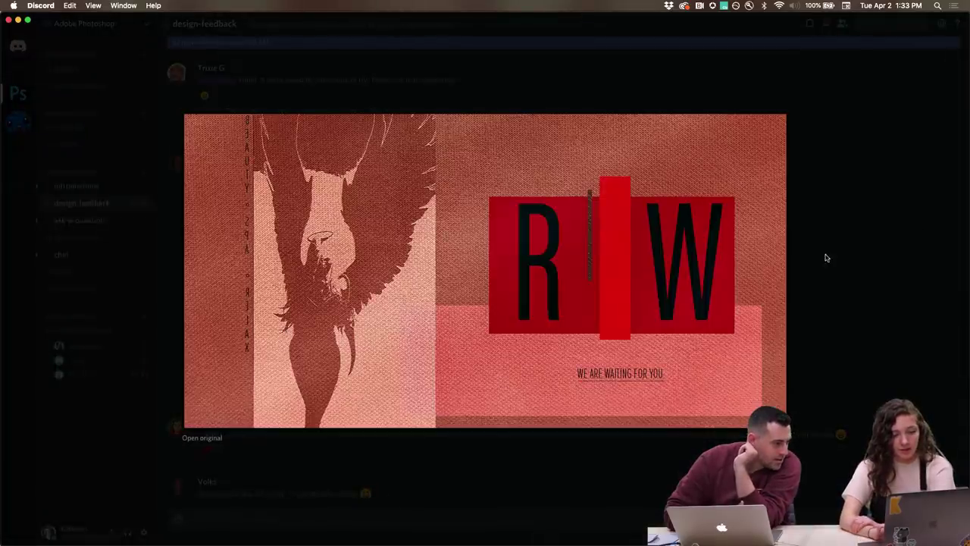
{"action": "left_click", "coordinate": [839, 263]}
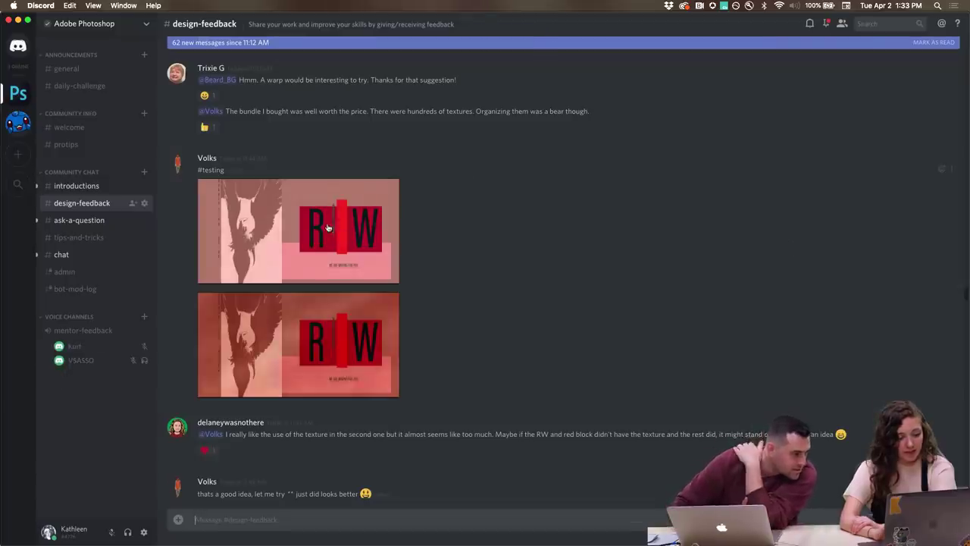
- Enlarge the textured R W design again to examine its texture and vertical text, then close the preview
{"action": "scroll", "coordinate": [317, 233], "scroll_direction": "down", "scroll_amount": 2}
{"action": "scroll", "coordinate": [313, 197], "scroll_direction": "down", "scroll_amount": 1}
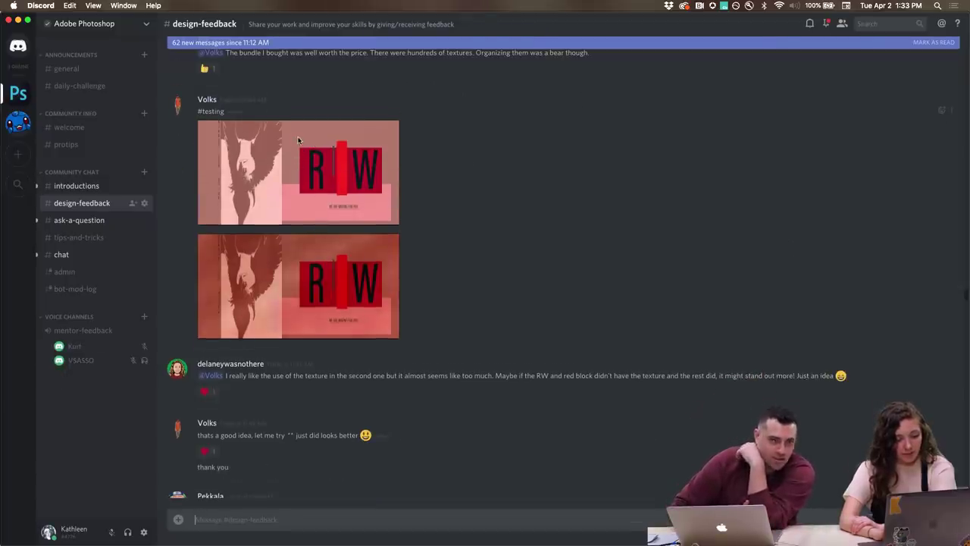
{"action": "left_click", "coordinate": [278, 275]}
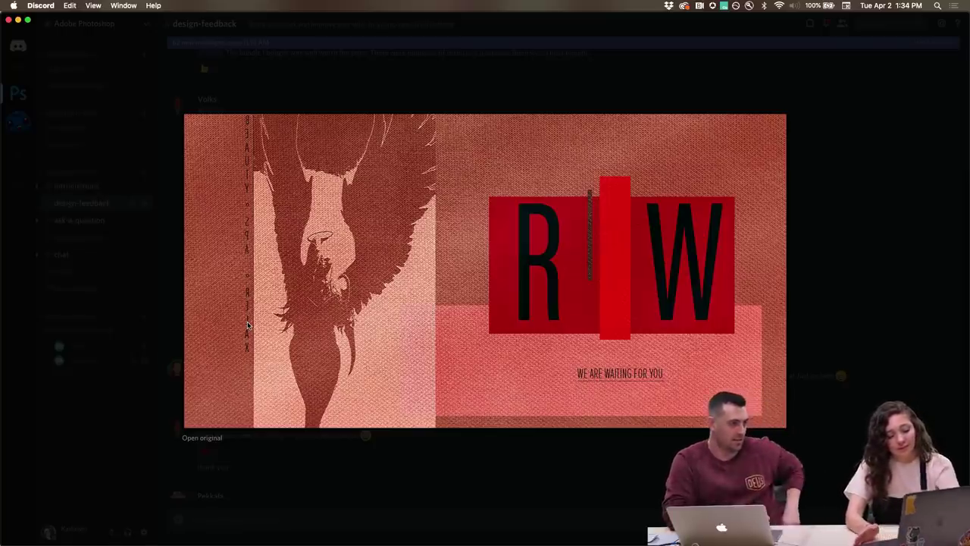
{"action": "key", "text": "XF86MonBrightnessUp"}
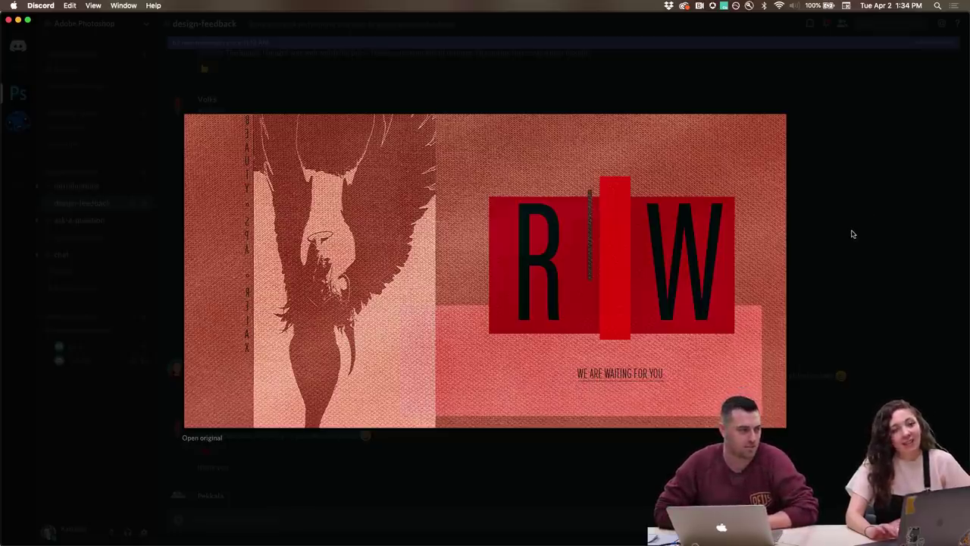
{"action": "left_click", "coordinate": [851, 234]}
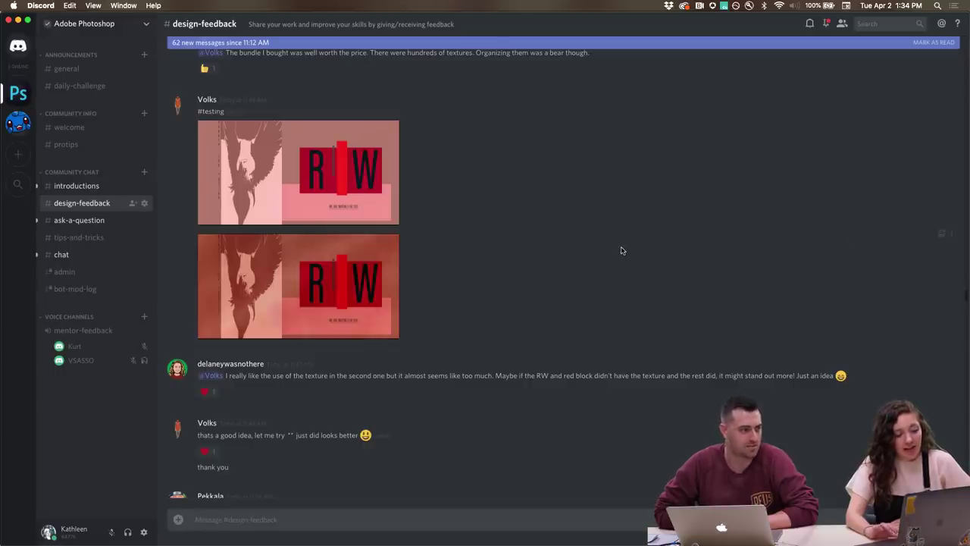
- Read the replies to the #testing post, then examine the orange and purple Glory mountain design from the #designchallenge post enlarged
{"action": "scroll", "coordinate": [254, 430], "scroll_direction": "down", "scroll_amount": 1}
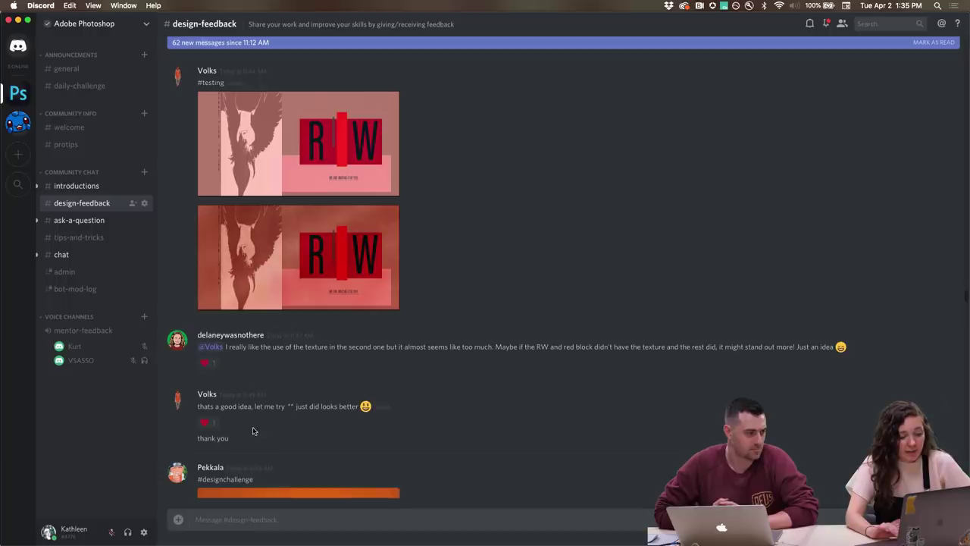
{"action": "scroll", "coordinate": [290, 318], "scroll_direction": "up", "scroll_amount": 1}
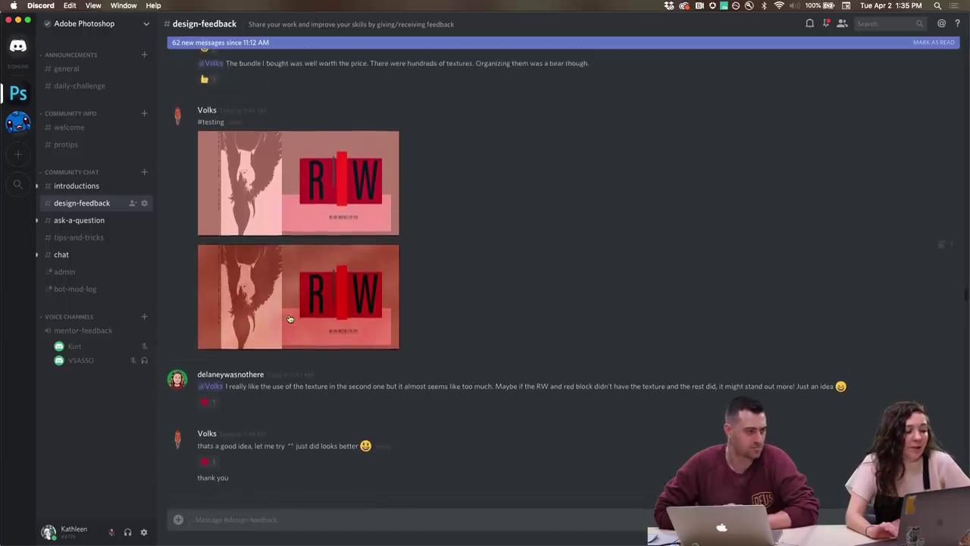
{"action": "scroll", "coordinate": [289, 319], "scroll_direction": "down", "scroll_amount": 1}
{"action": "scroll", "coordinate": [345, 291], "scroll_direction": "down", "scroll_amount": 4}
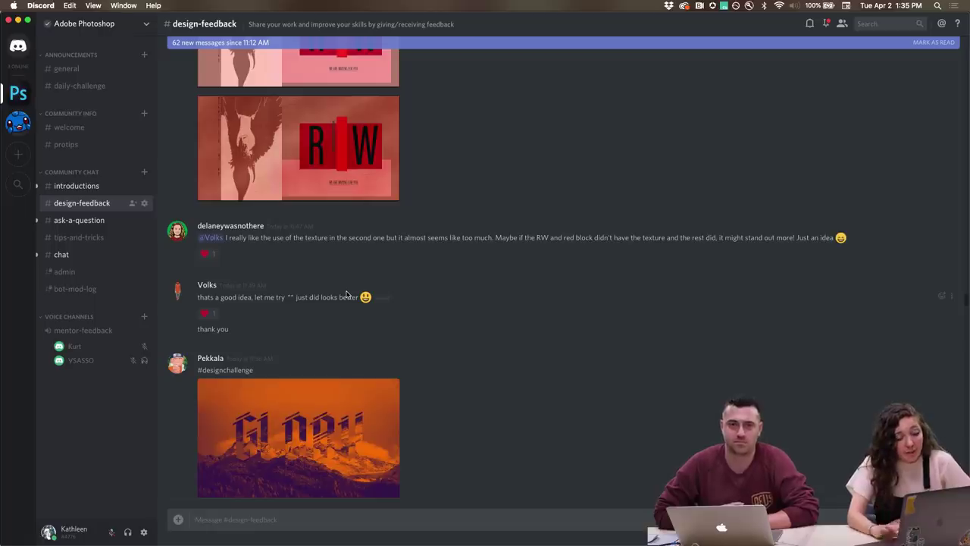
{"action": "scroll", "coordinate": [346, 294], "scroll_direction": "up", "scroll_amount": 2}
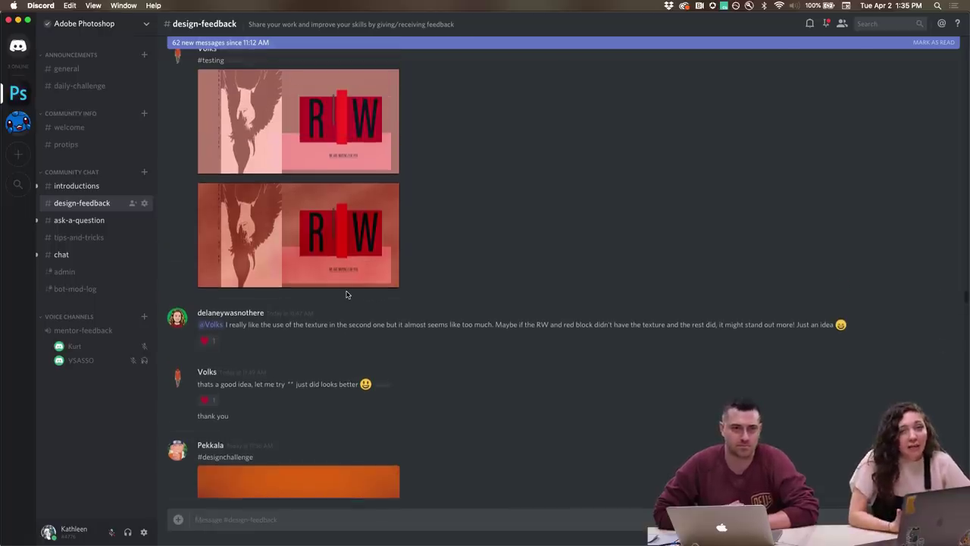
{"action": "scroll", "coordinate": [409, 242], "scroll_direction": "down", "scroll_amount": 2}
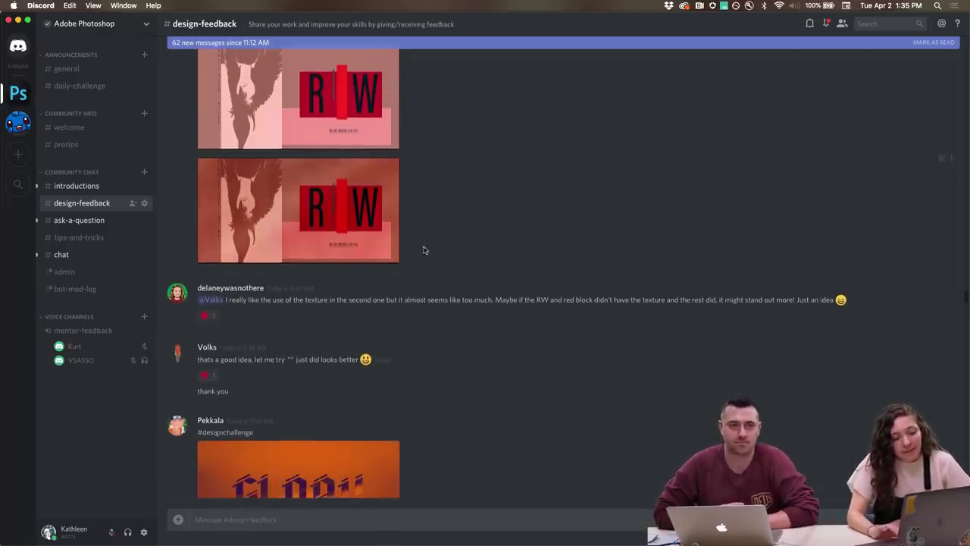
{"action": "scroll", "coordinate": [436, 288], "scroll_direction": "down", "scroll_amount": 5}
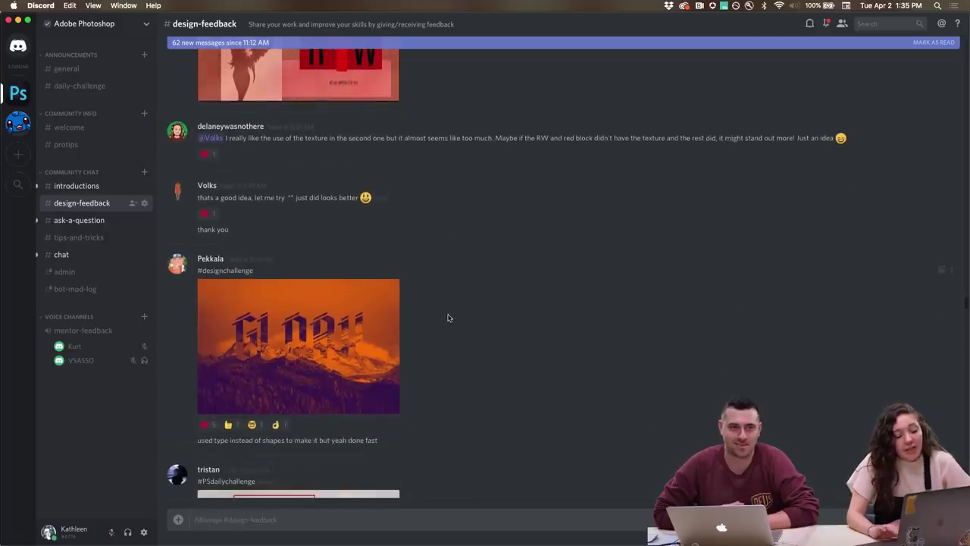
{"action": "scroll", "coordinate": [443, 351], "scroll_direction": "down", "scroll_amount": 1}
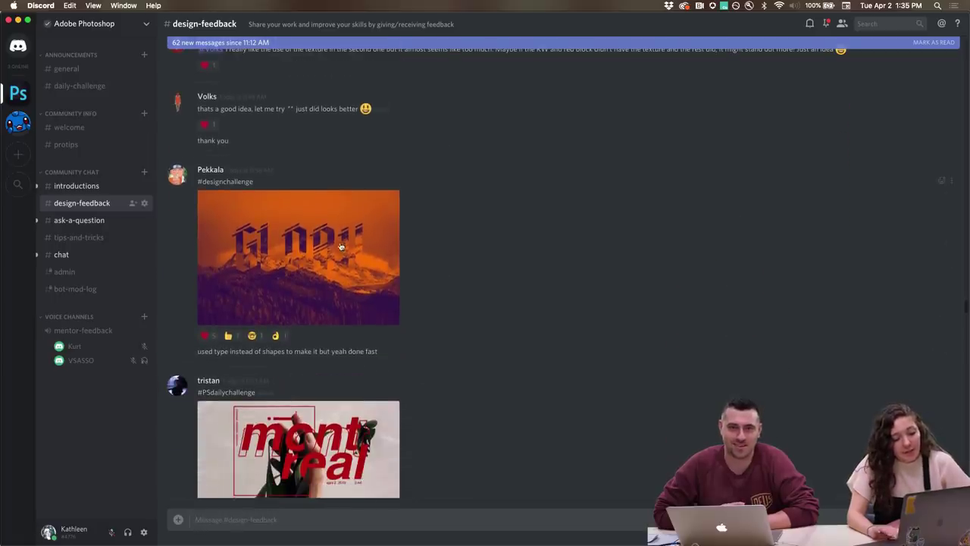
{"action": "left_click", "coordinate": [277, 299]}
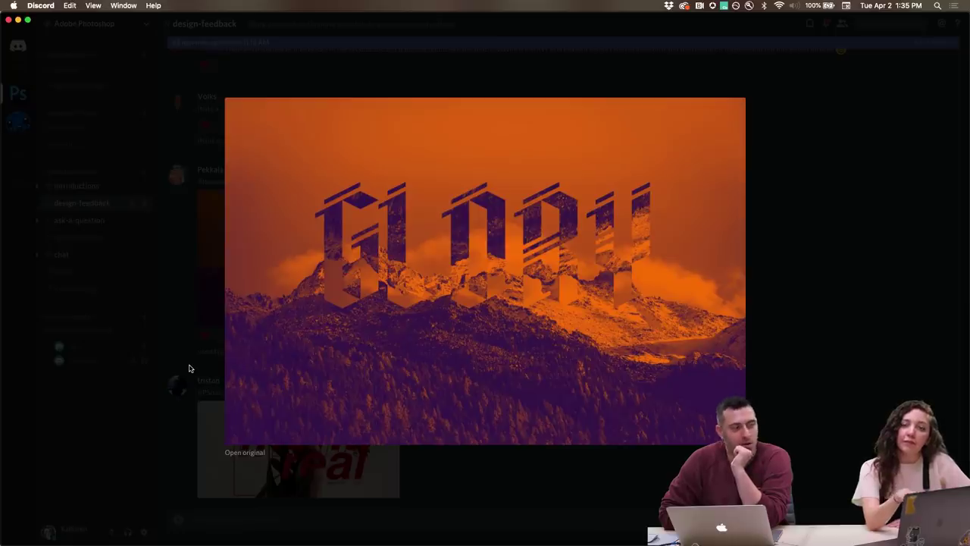
{"action": "key", "text": "XF86MonBrightnessUp"}
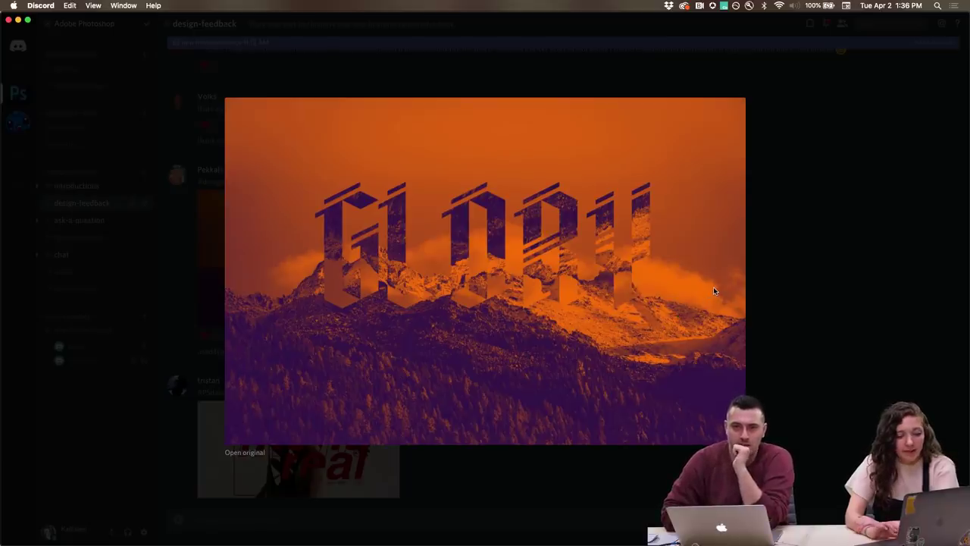
{"action": "left_click", "coordinate": [798, 291]}
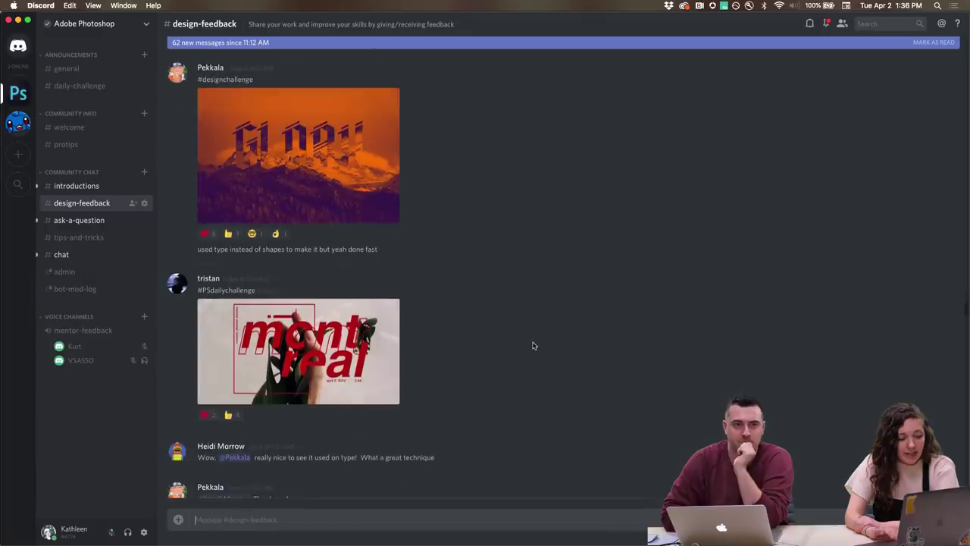
- Find the red montreal hand-and-leaf design in the #PSdailychallenge post, examine it enlarged, and close the preview
{"action": "scroll", "coordinate": [400, 250], "scroll_direction": "down", "scroll_amount": 3}
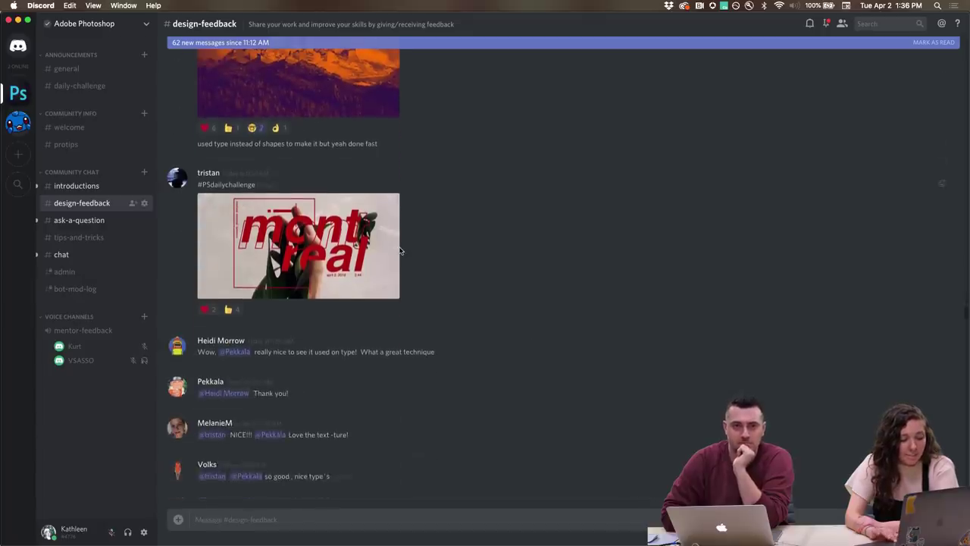
{"action": "scroll", "coordinate": [400, 251], "scroll_direction": "down", "scroll_amount": 1}
{"action": "left_click", "coordinate": [356, 230]}
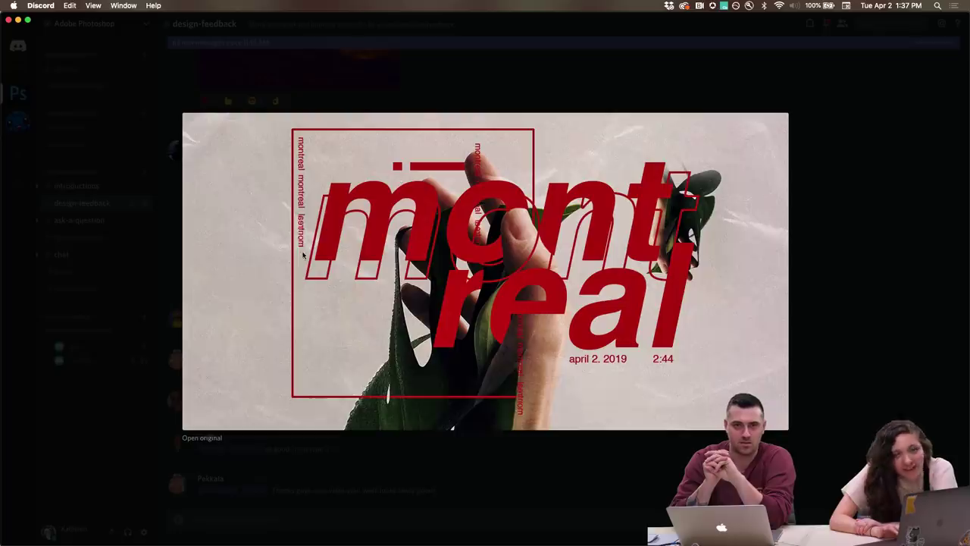
{"action": "left_click", "coordinate": [922, 190]}
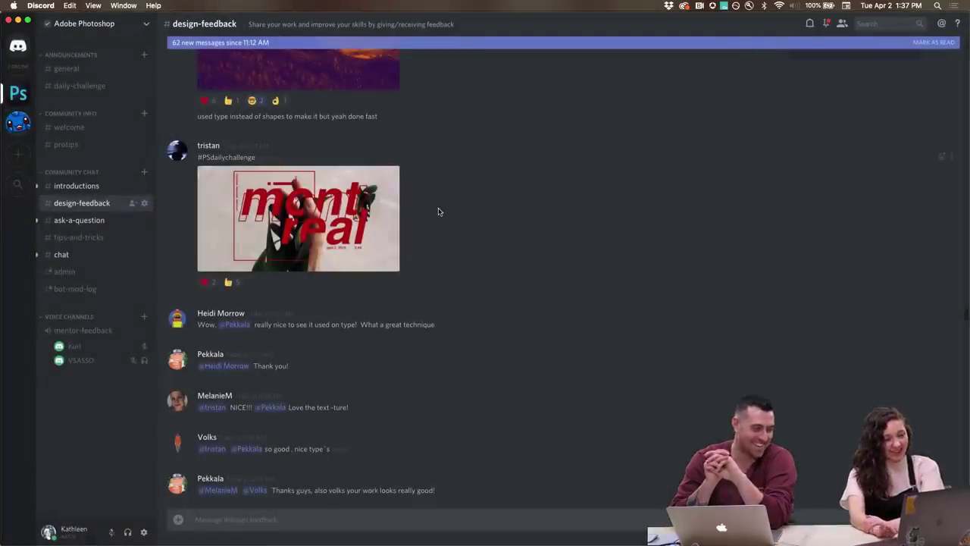
- Read past the replies and the red R W design to the reworked HAWAII coastline design, examine it enlarged, and close the preview
{"action": "scroll", "coordinate": [385, 308], "scroll_direction": "down", "scroll_amount": 8}
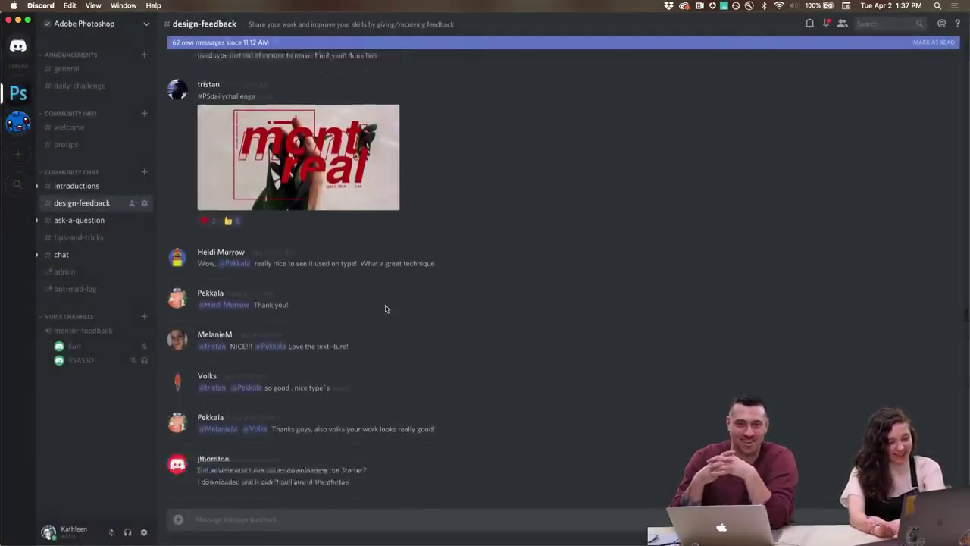
{"action": "scroll", "coordinate": [385, 305], "scroll_direction": "down", "scroll_amount": 5}
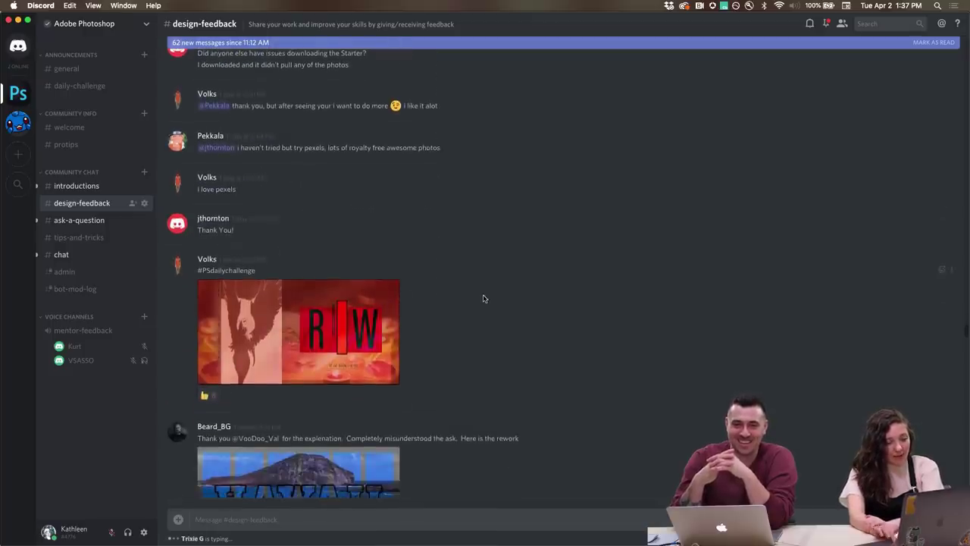
{"action": "scroll", "coordinate": [482, 299], "scroll_direction": "down", "scroll_amount": 3}
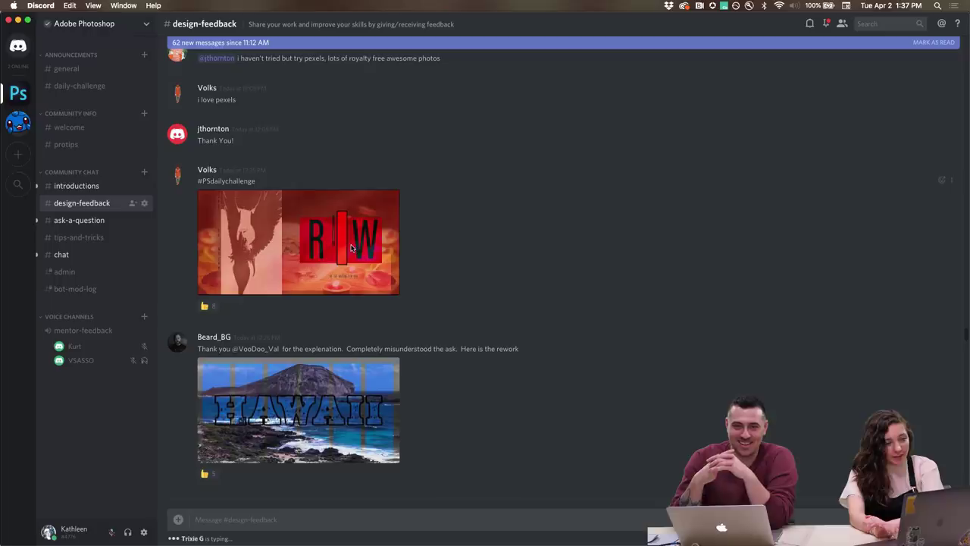
{"action": "scroll", "coordinate": [413, 256], "scroll_direction": "down", "scroll_amount": 3}
{"action": "scroll", "coordinate": [413, 256], "scroll_direction": "down", "scroll_amount": 2}
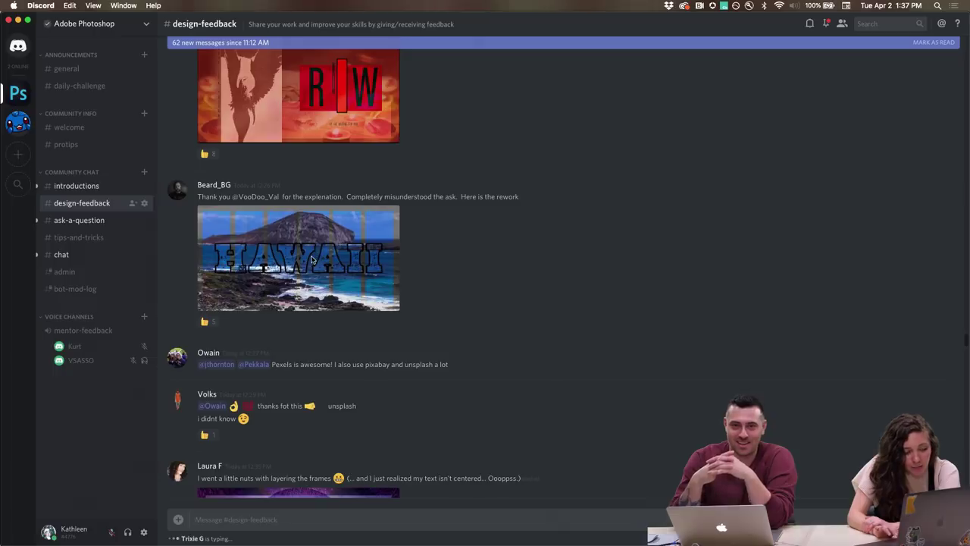
{"action": "left_click", "coordinate": [313, 258]}
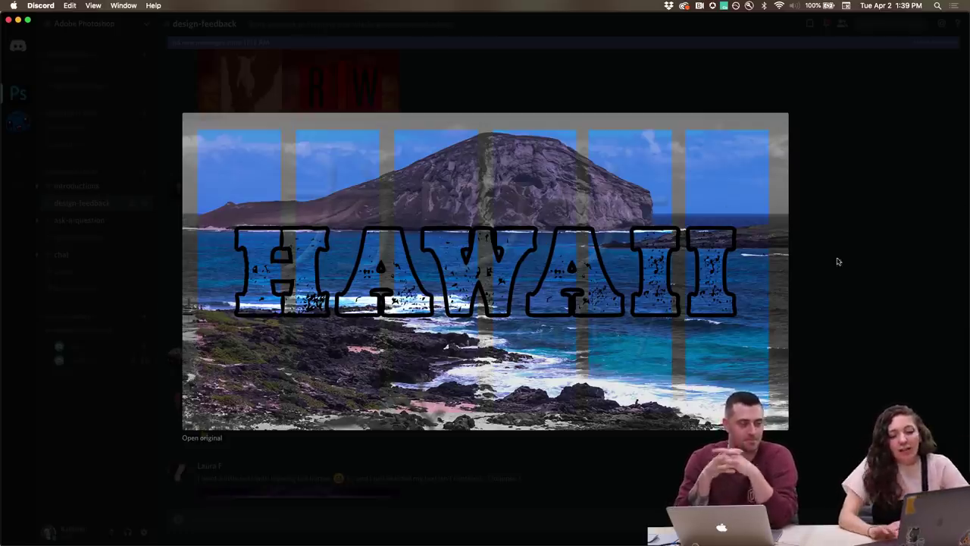
{"action": "left_click", "coordinate": [866, 288]}
- Read the post about layering the frames, examine its purple Spring Inspiration lavender-field design enlarged, and close the preview
{"action": "scroll", "coordinate": [505, 354], "scroll_direction": "down", "scroll_amount": 6}
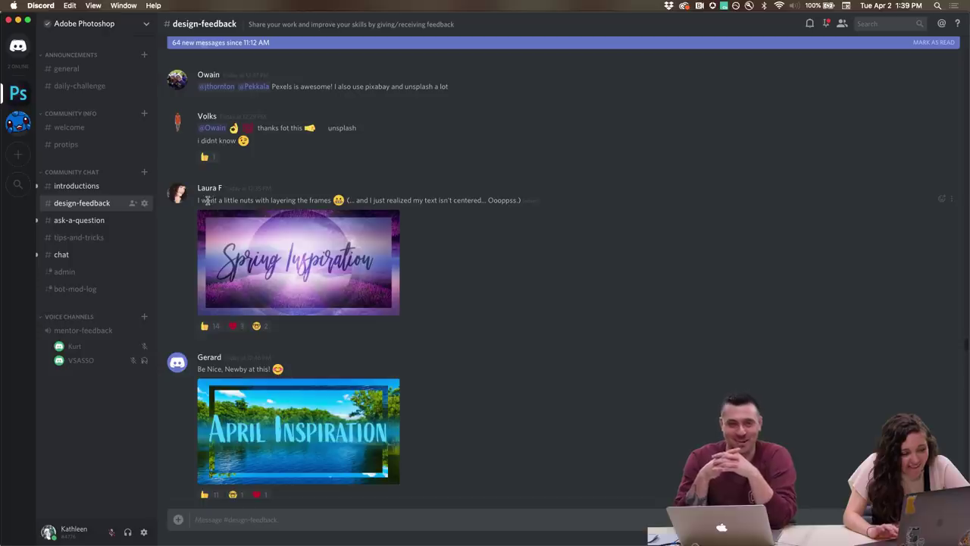
{"action": "scroll", "coordinate": [468, 266], "scroll_direction": "up", "scroll_amount": 1}
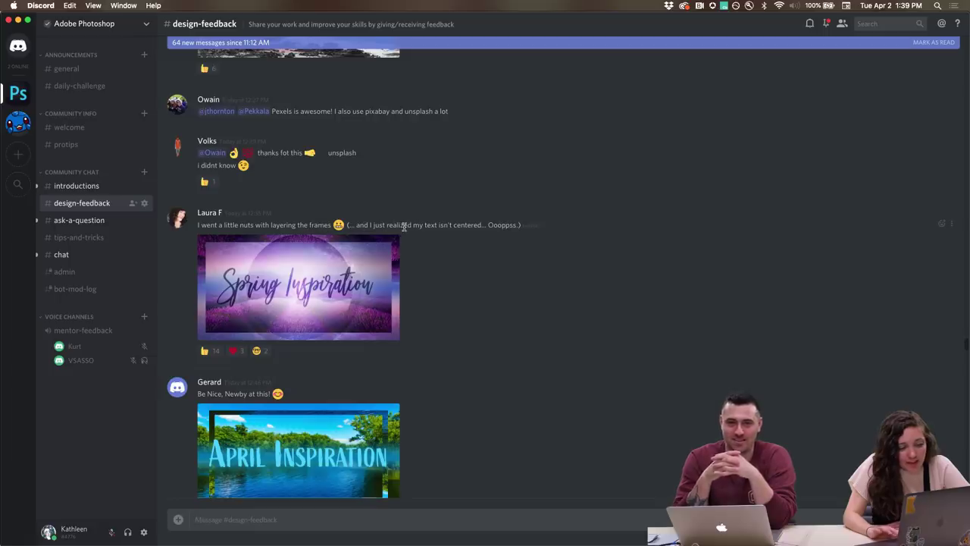
{"action": "left_click", "coordinate": [294, 276]}
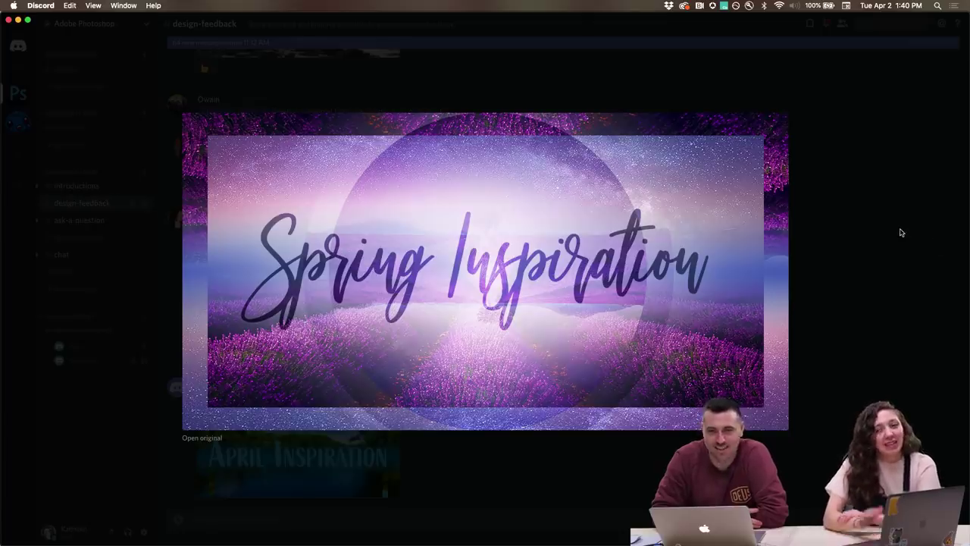
{"action": "left_click", "coordinate": [861, 222]}
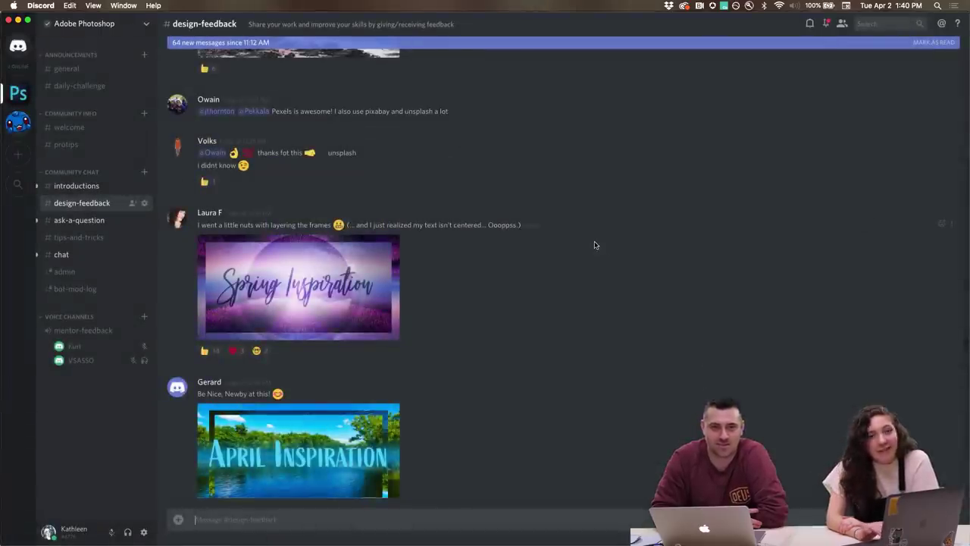
- Examine the lakeside April Inspiration design enlarged, then add the existing nerd-face reaction to its post
{"action": "scroll", "coordinate": [594, 245], "scroll_direction": "down", "scroll_amount": 2}
{"action": "scroll", "coordinate": [480, 202], "scroll_direction": "down", "scroll_amount": 1}
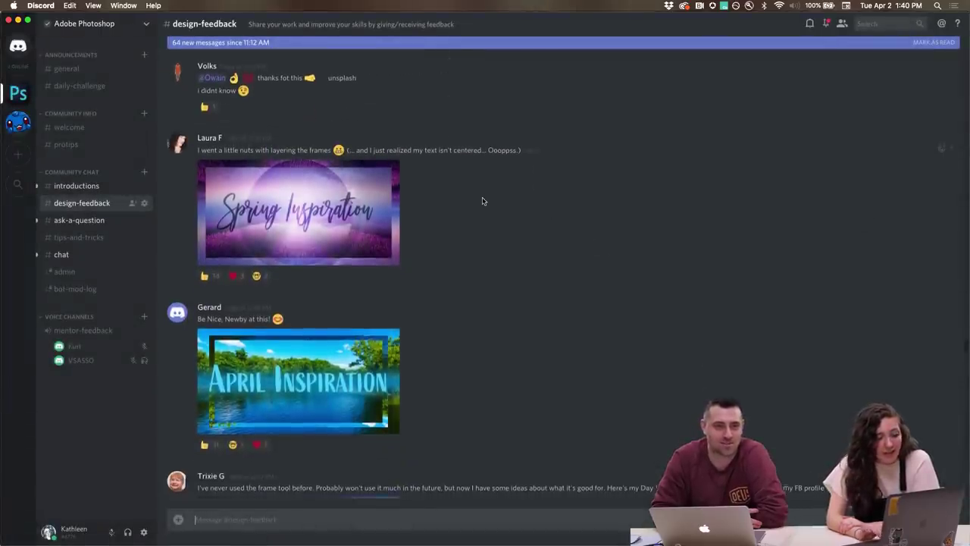
{"action": "scroll", "coordinate": [426, 192], "scroll_direction": "down", "scroll_amount": 2}
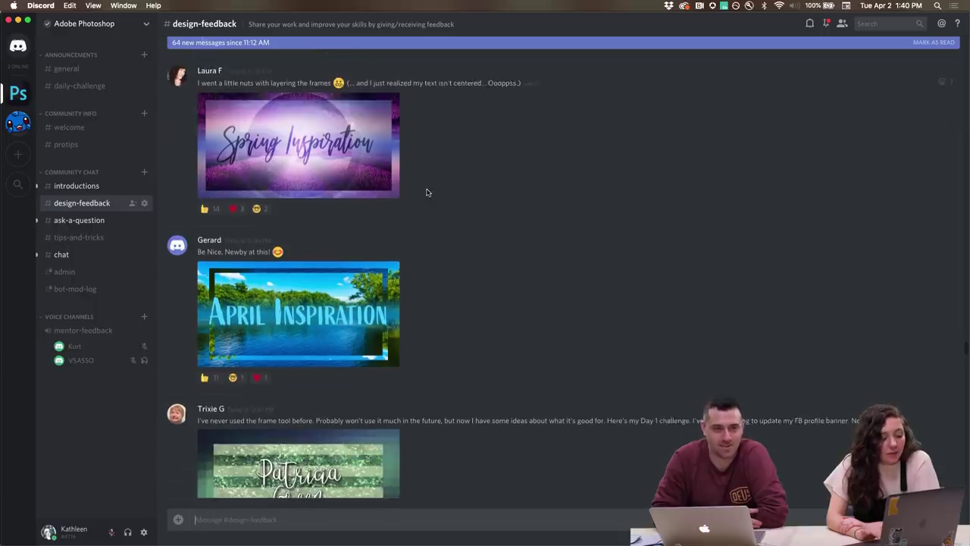
{"action": "scroll", "coordinate": [440, 240], "scroll_direction": "down", "scroll_amount": 2}
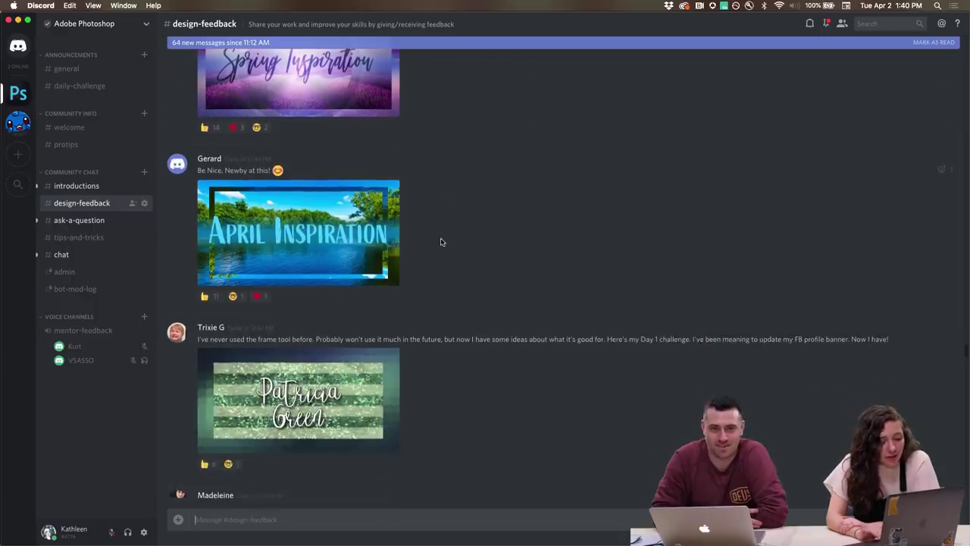
{"action": "left_click", "coordinate": [314, 236]}
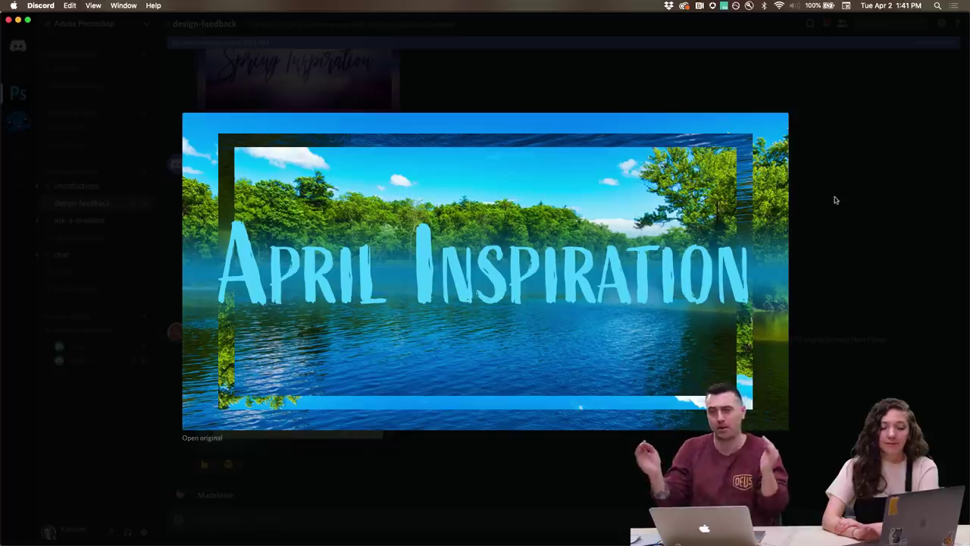
{"action": "left_click", "coordinate": [878, 209]}
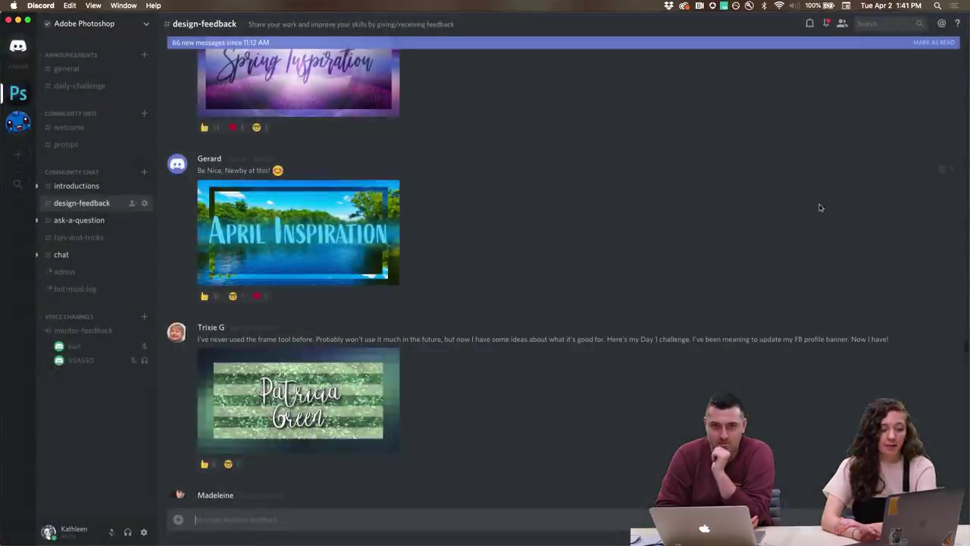
{"action": "left_click", "coordinate": [233, 301]}
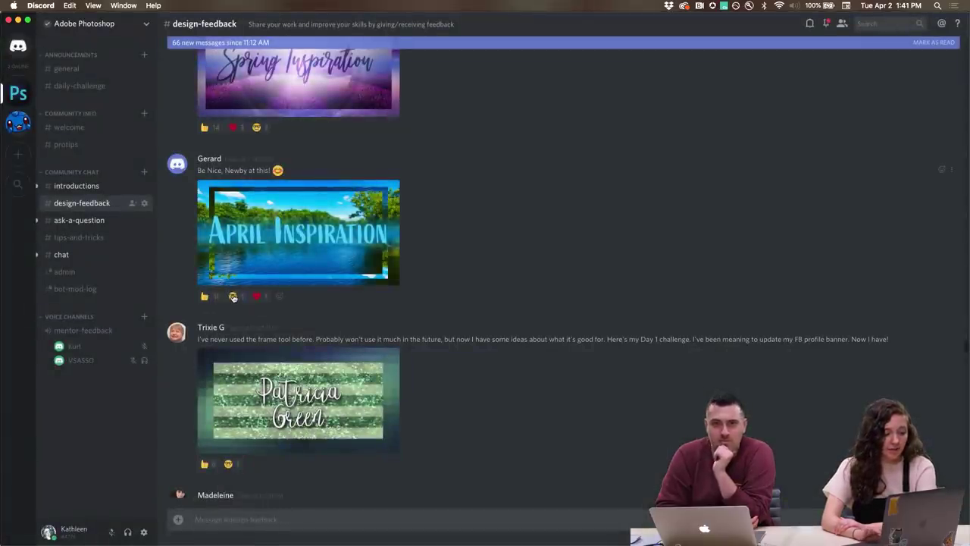
- Examine the green glitter-striped profile banner from the Day 1 challenge post enlarged, then return to the channel messages
{"action": "scroll", "coordinate": [235, 296], "scroll_direction": "down", "scroll_amount": 4}
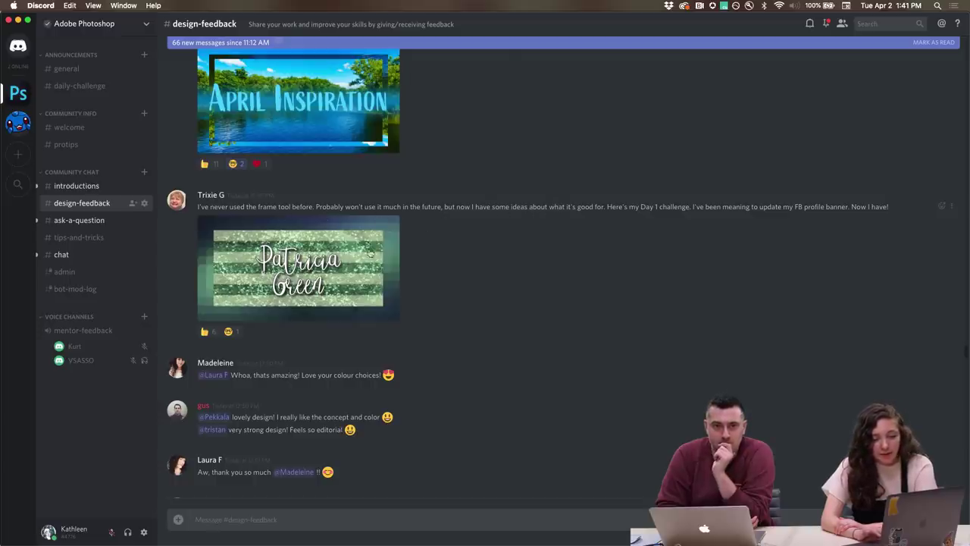
{"action": "left_click", "coordinate": [302, 280]}
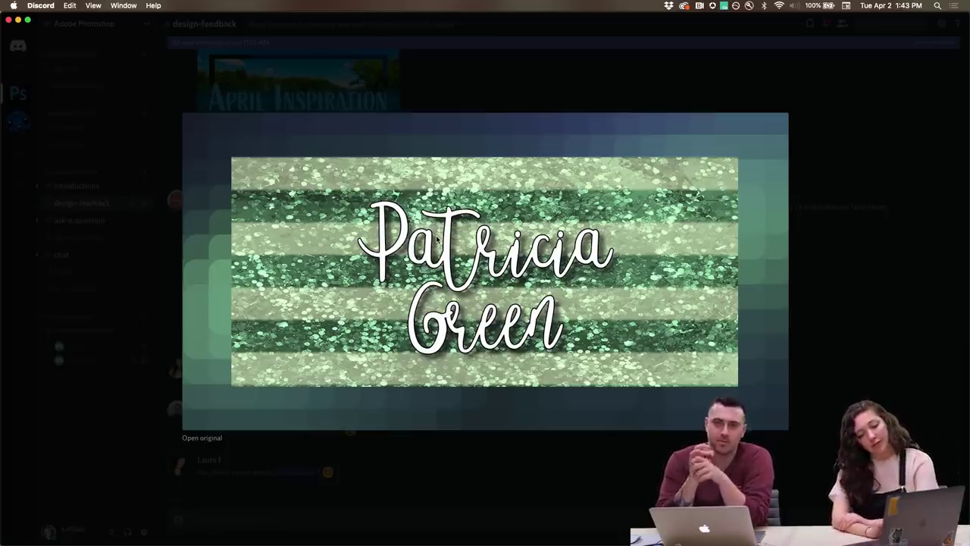
{"action": "left_click", "coordinate": [829, 217]}
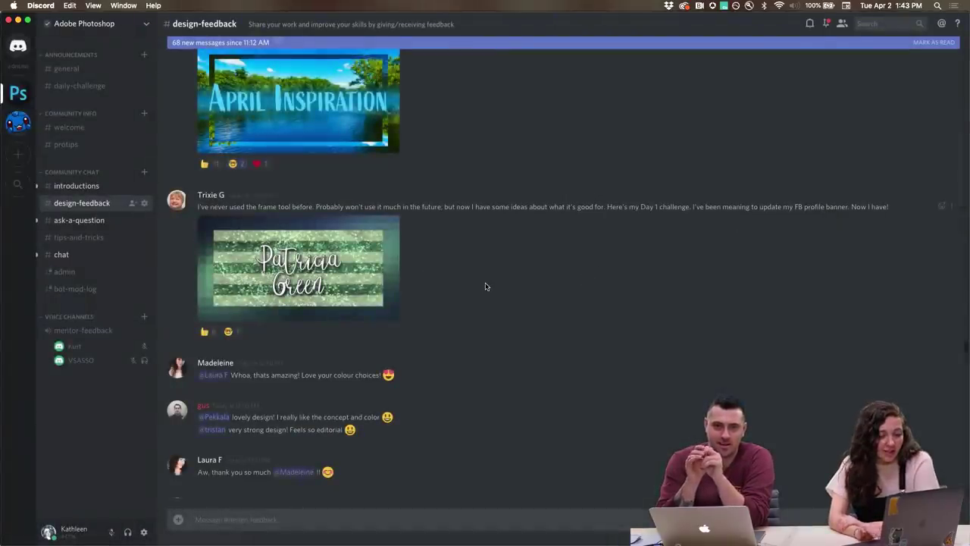
- Examine the diamond-grid April Inspiration seascape design enlarged, then add the existing wave reaction to its post
{"action": "scroll", "coordinate": [486, 285], "scroll_direction": "down", "scroll_amount": 5}
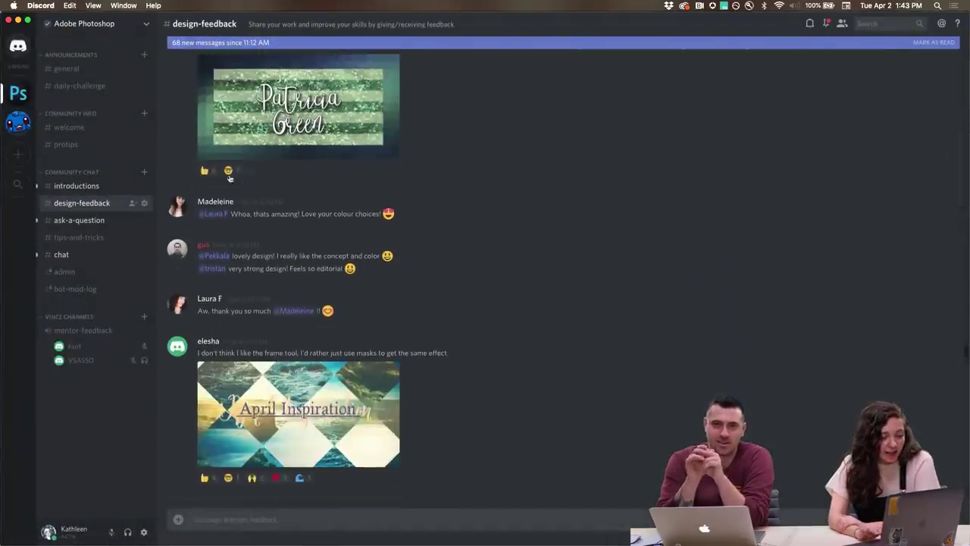
{"action": "scroll", "coordinate": [422, 209], "scroll_direction": "down", "scroll_amount": 4}
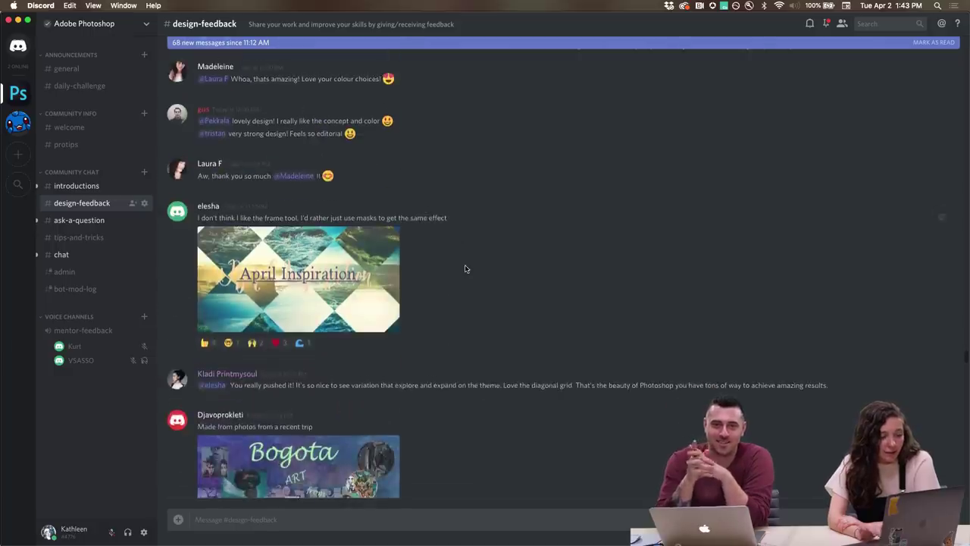
{"action": "scroll", "coordinate": [463, 268], "scroll_direction": "down", "scroll_amount": 2}
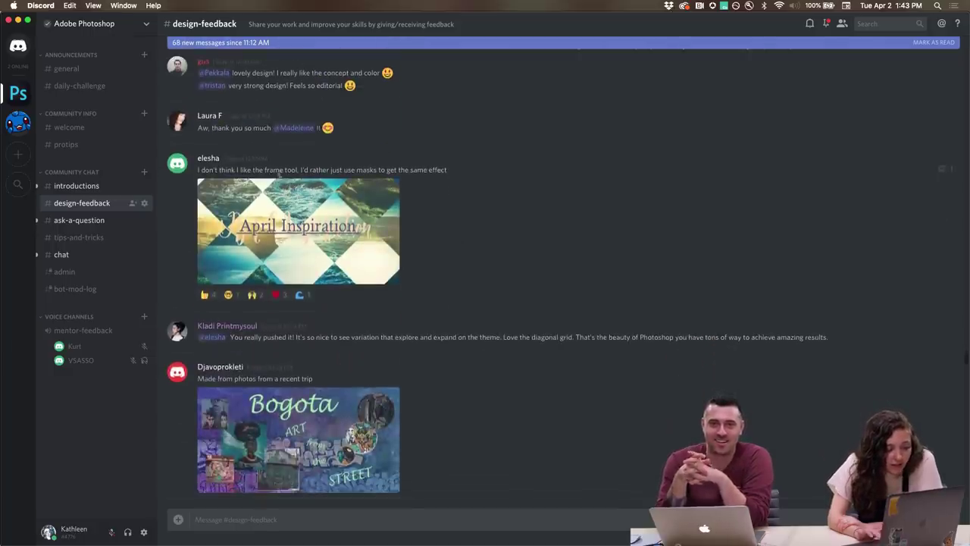
{"action": "left_click", "coordinate": [275, 210]}
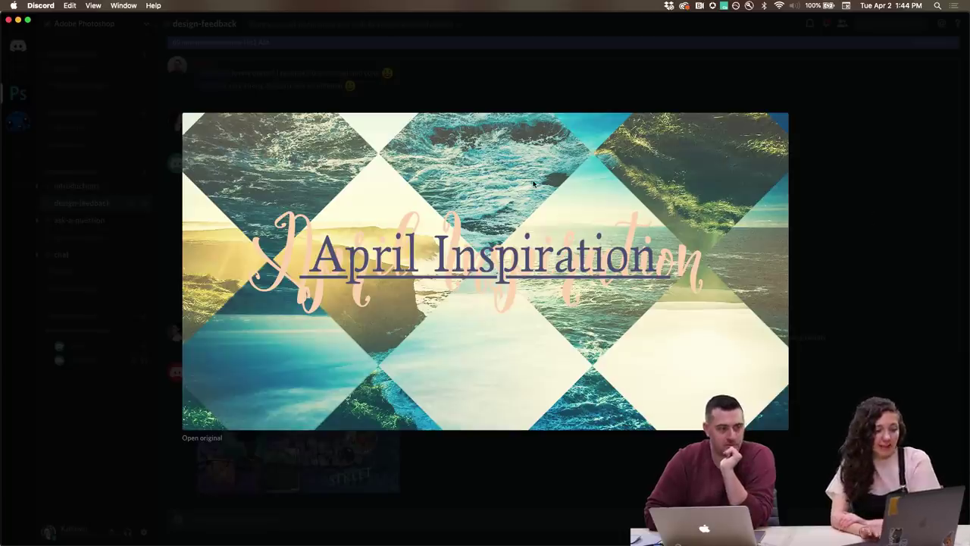
{"action": "left_click", "coordinate": [853, 283]}
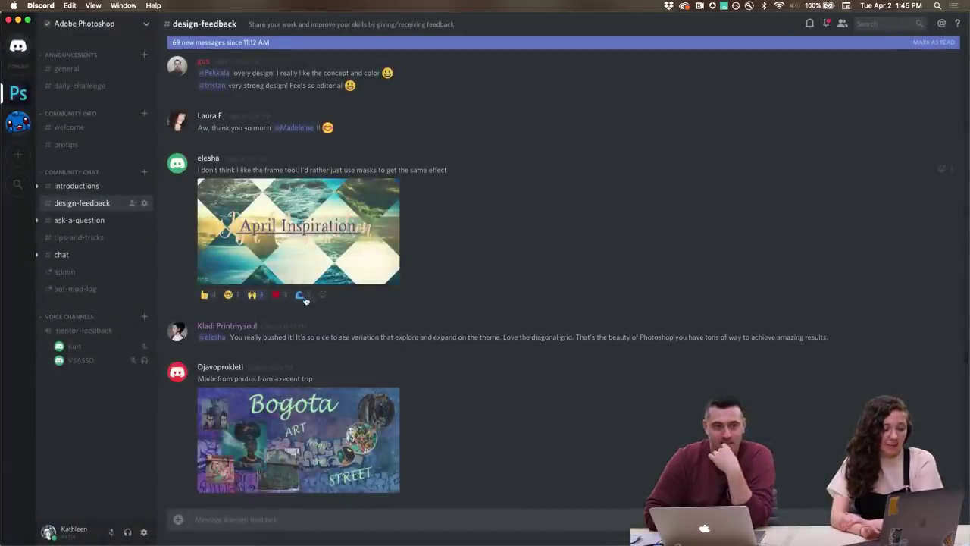
{"action": "left_click", "coordinate": [304, 297]}
- Find the Bogota street art collage made from trip photos, examine it enlarged, and close the preview
{"action": "scroll", "coordinate": [408, 282], "scroll_direction": "down", "scroll_amount": 5}
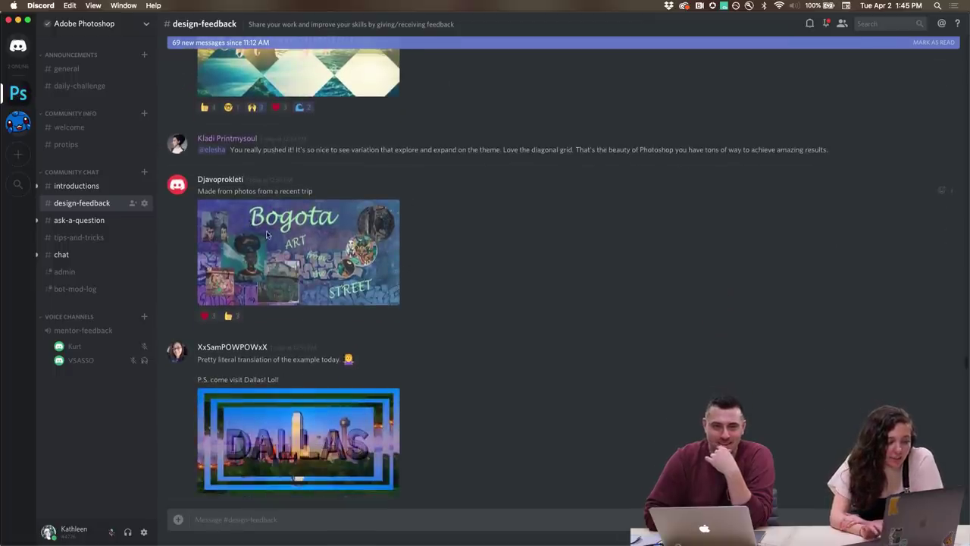
{"action": "left_click", "coordinate": [317, 250]}
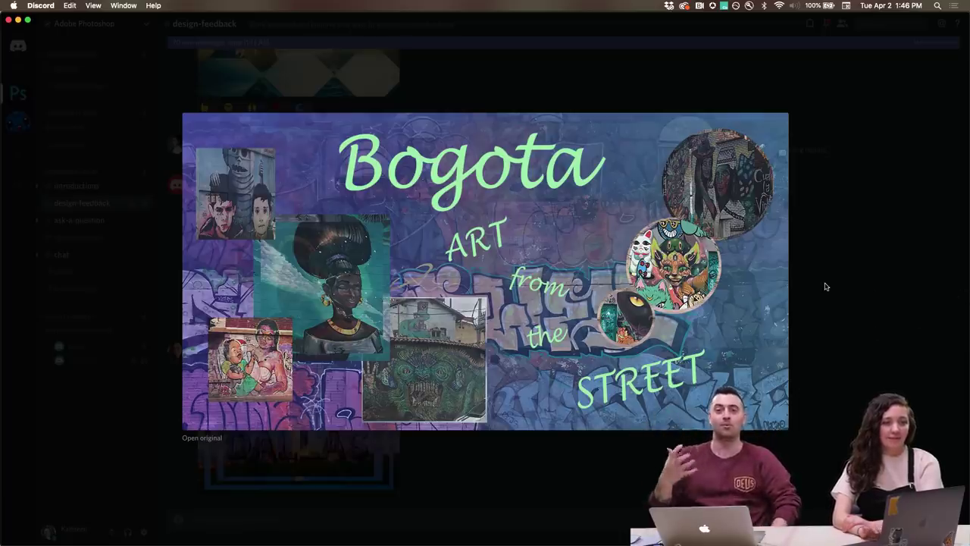
{"action": "left_click", "coordinate": [839, 234]}
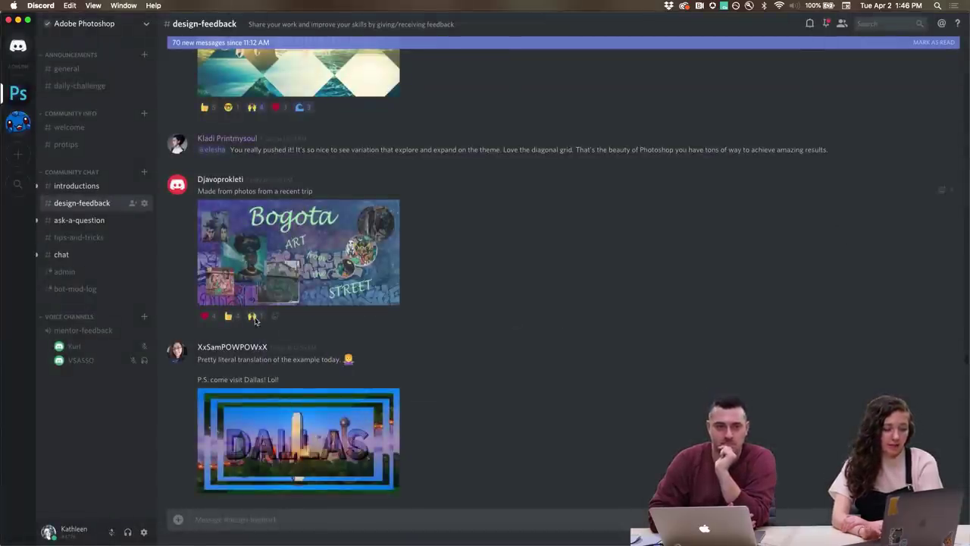
- Find the DALLAS skyline design with nested rectangular frames, examine it enlarged, and close the preview
{"action": "scroll", "coordinate": [371, 317], "scroll_direction": "down", "scroll_amount": 5}
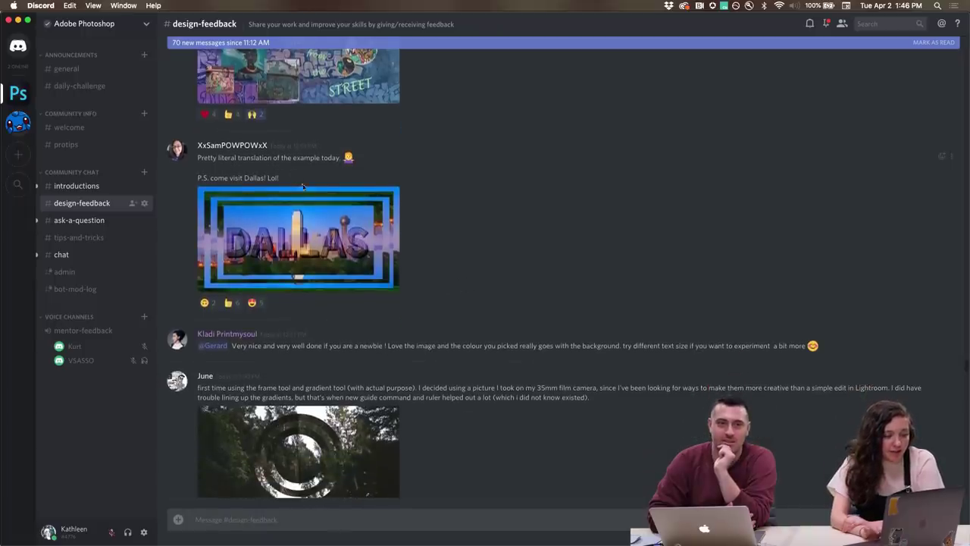
{"action": "left_click", "coordinate": [252, 254]}
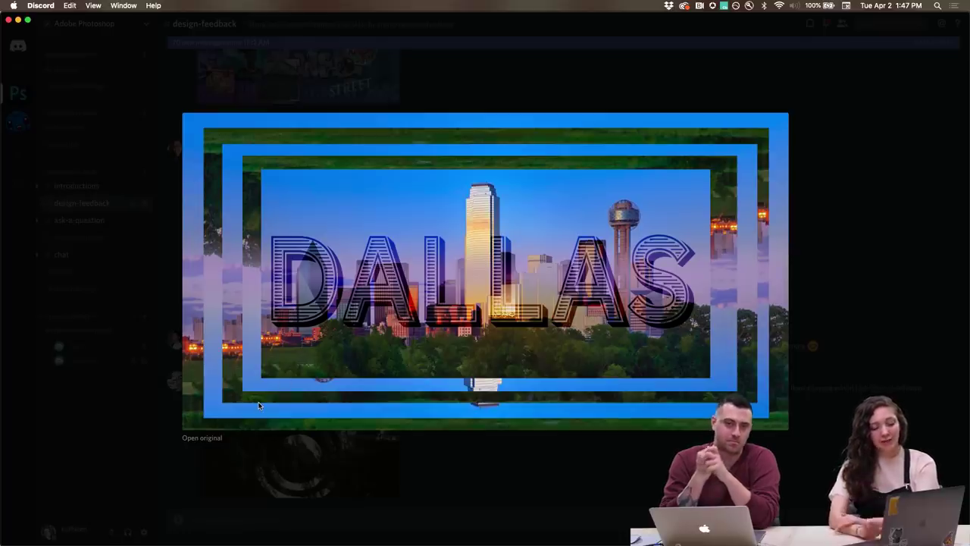
{"action": "left_click", "coordinate": [898, 321]}
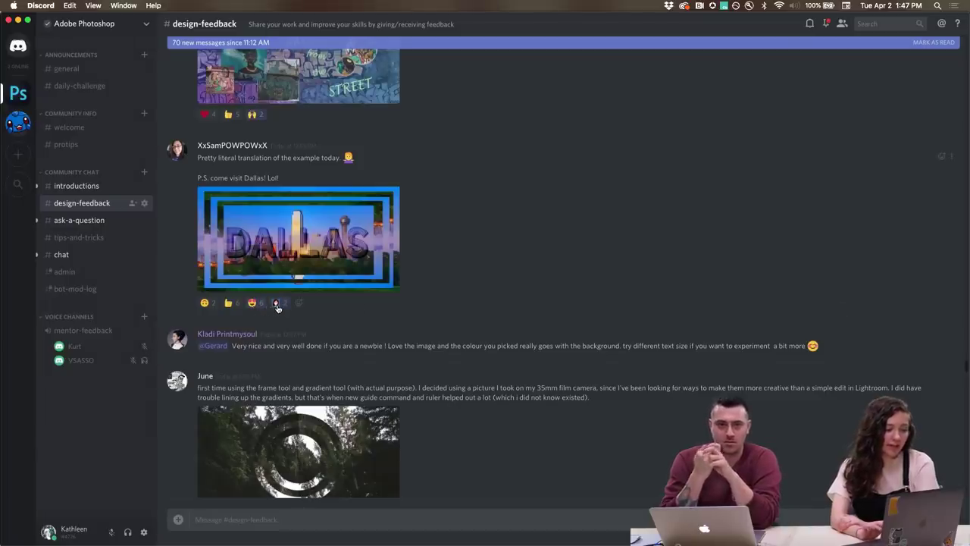
- Read the post about first using the frame and gradient tools, examine its forest design with concentric circles enlarged, and close the preview
{"action": "scroll", "coordinate": [277, 307], "scroll_direction": "down", "scroll_amount": 5}
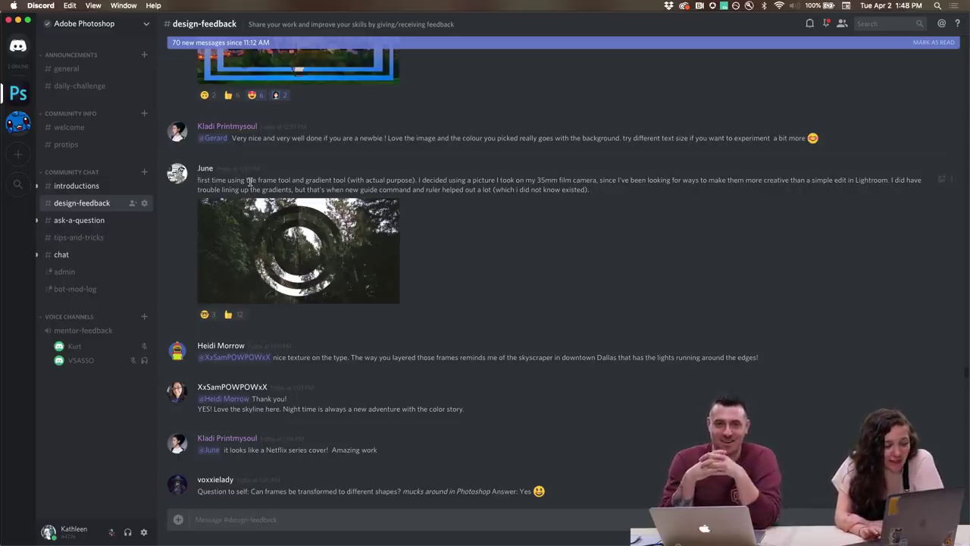
{"action": "left_click", "coordinate": [319, 253]}
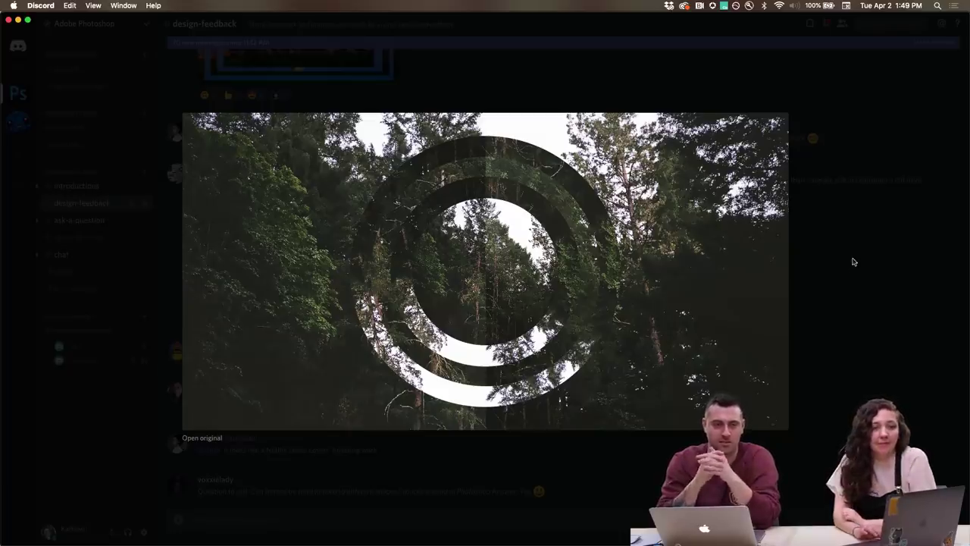
{"action": "left_click", "coordinate": [832, 272]}
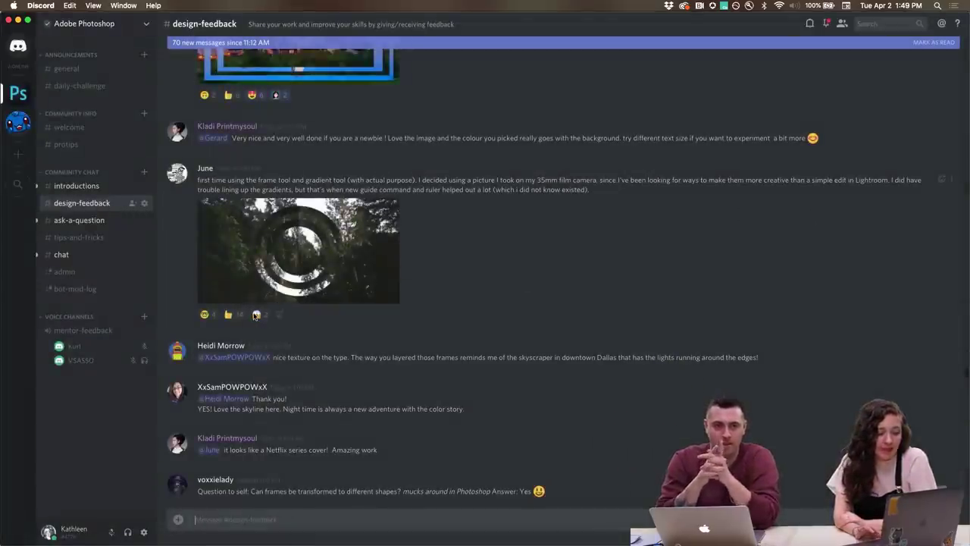
- Examine the Battle for Dazar'Alor design enlarged, then add the existing surprised-face reaction to its post
{"action": "mouse_move", "coordinate": [256, 314]}
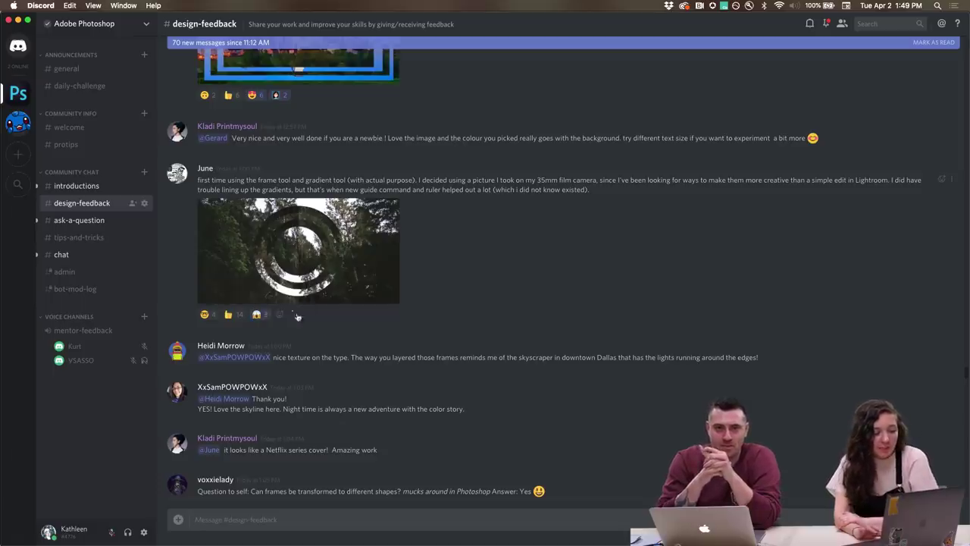
{"action": "scroll", "coordinate": [340, 312], "scroll_direction": "down", "scroll_amount": 5}
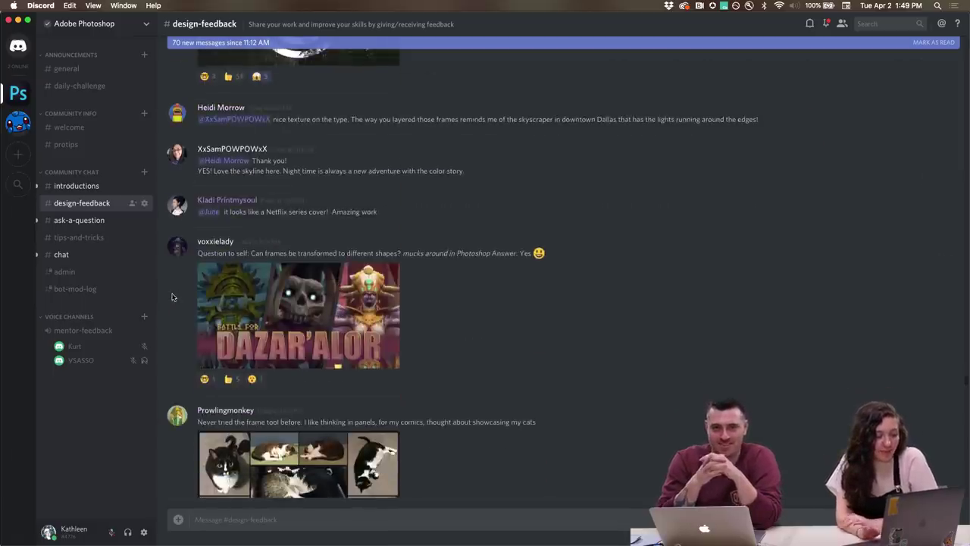
{"action": "scroll", "coordinate": [178, 295], "scroll_direction": "down", "scroll_amount": 1}
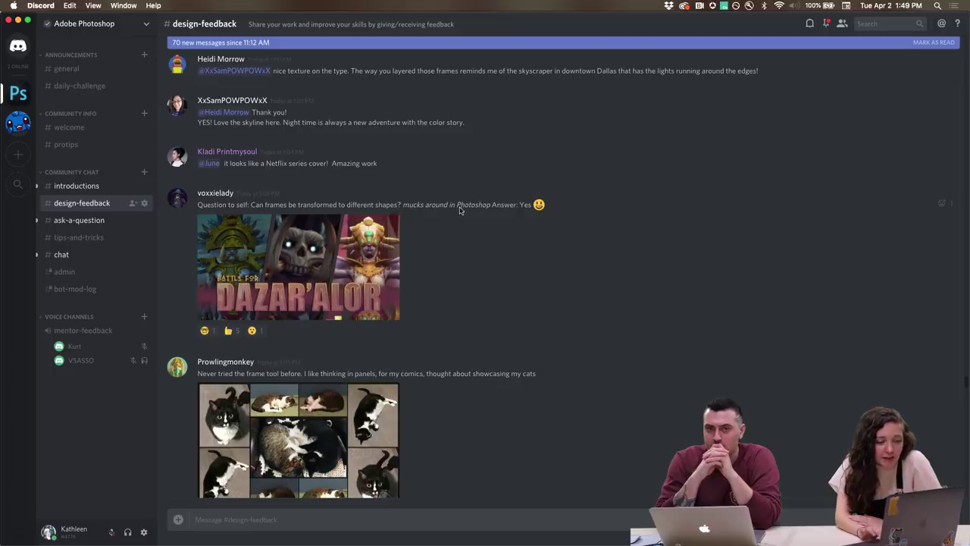
{"action": "left_click", "coordinate": [283, 248]}
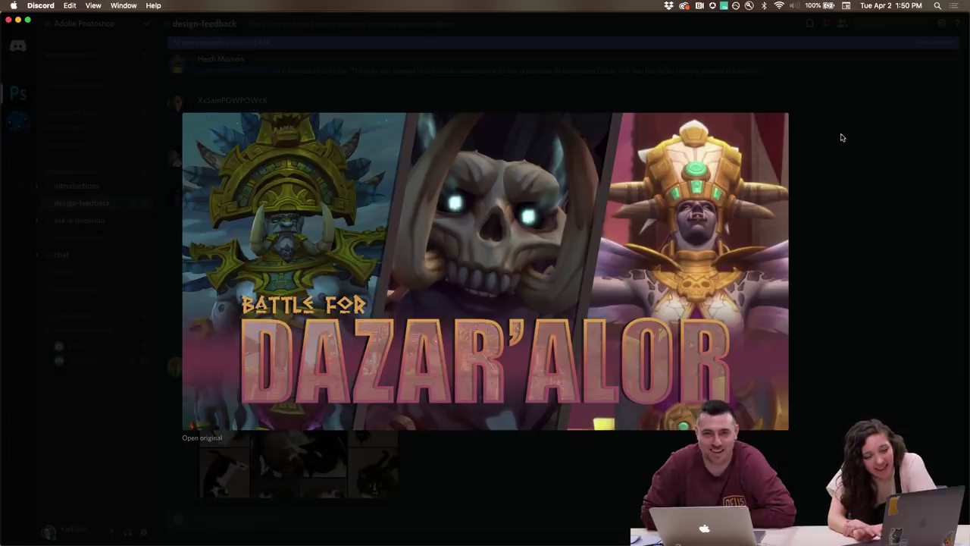
{"action": "left_click", "coordinate": [832, 181]}
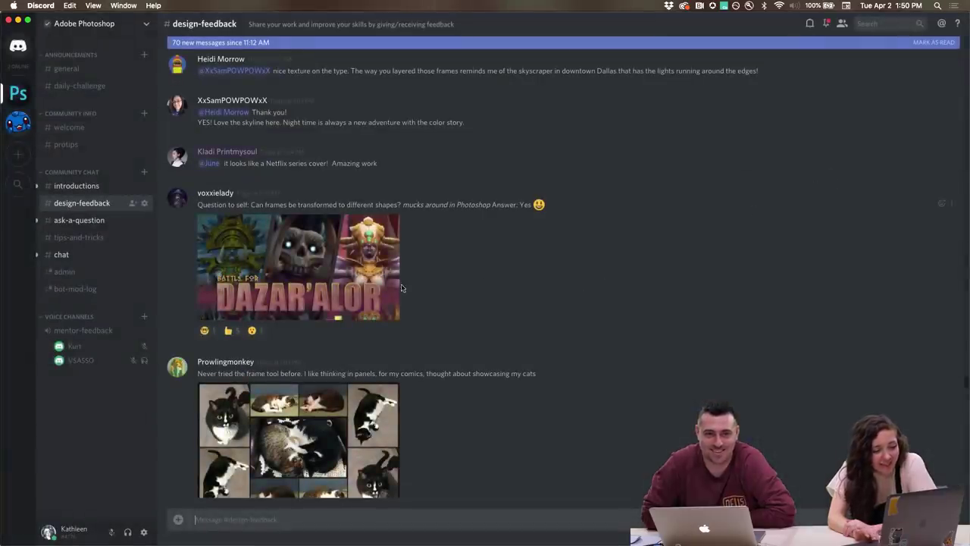
{"action": "scroll", "coordinate": [256, 330], "scroll_direction": "down", "scroll_amount": 2}
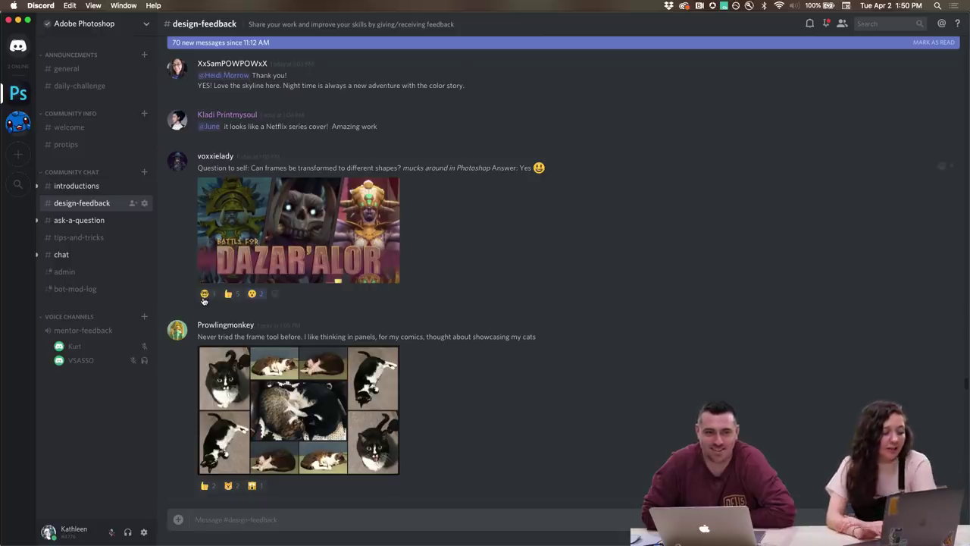
- Examine the framed cat photo collage enlarged, then add the existing cat reaction to its post
{"action": "scroll", "coordinate": [203, 300], "scroll_direction": "down", "scroll_amount": 2}
{"action": "left_click", "coordinate": [279, 372]}
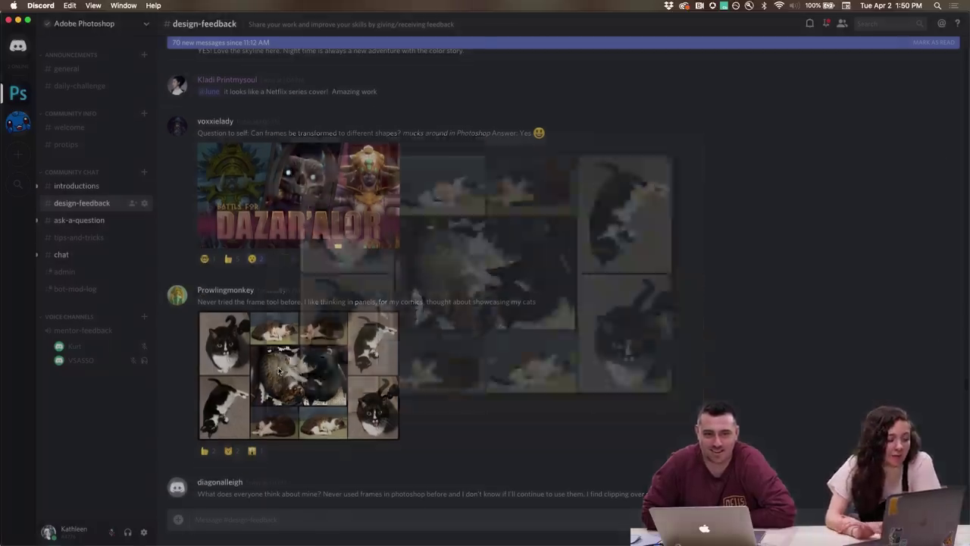
{"action": "left_click", "coordinate": [182, 268]}
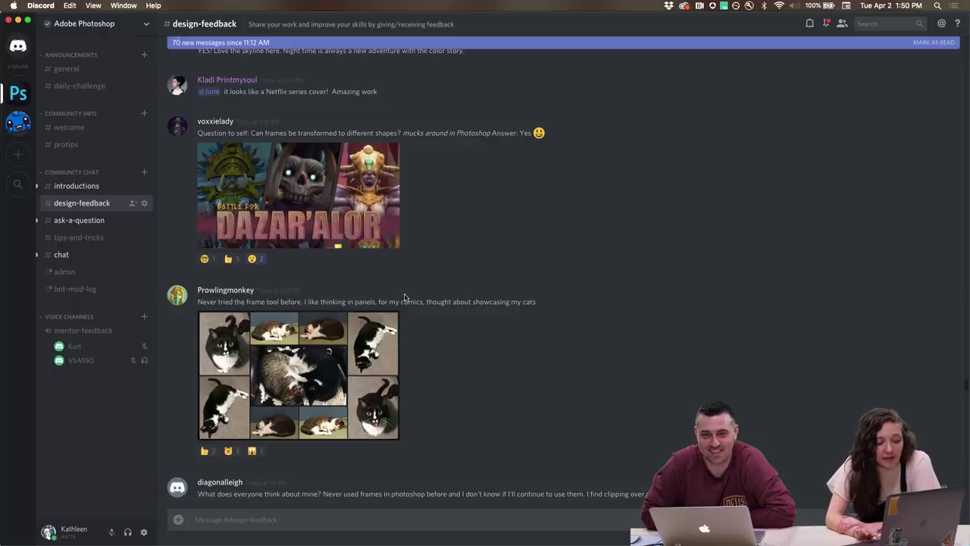
{"action": "left_click", "coordinate": [295, 379]}
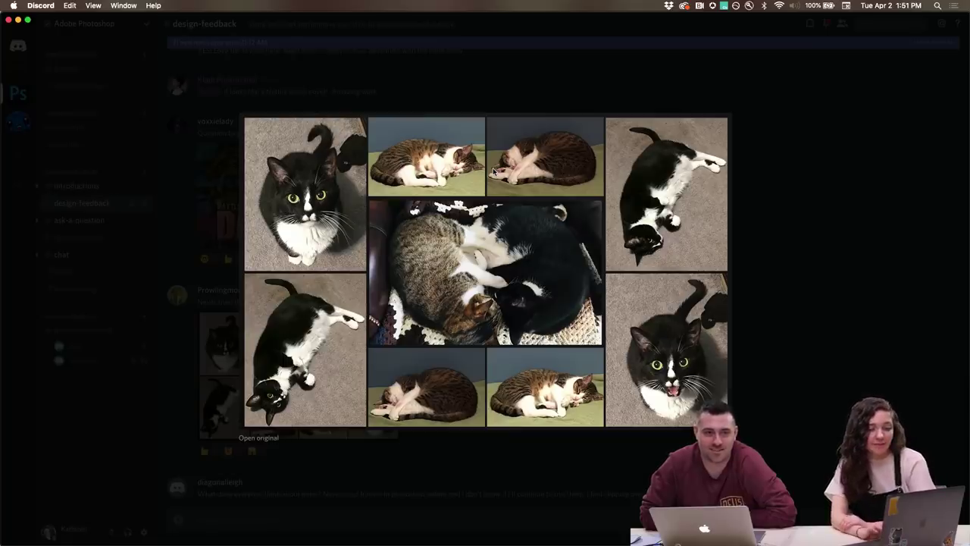
{"action": "left_click", "coordinate": [164, 279]}
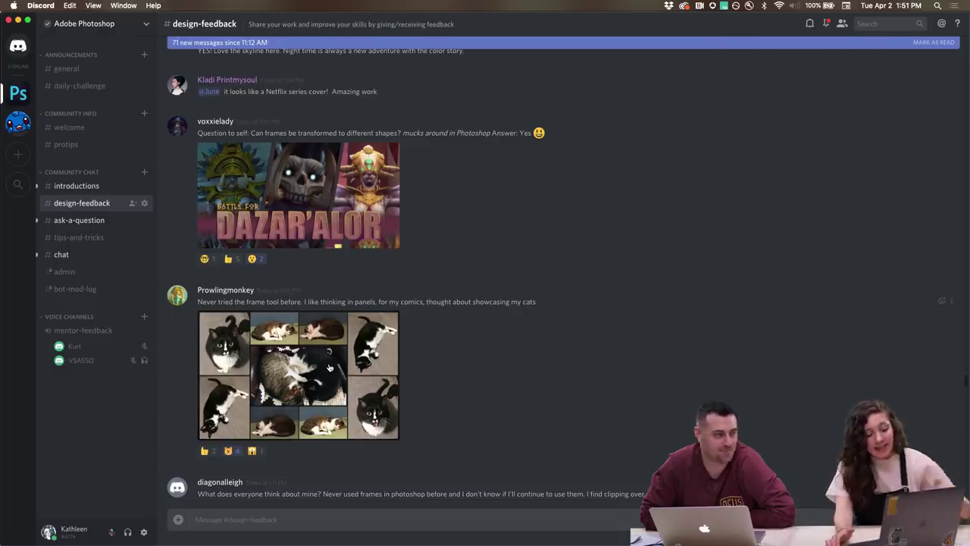
- Look through the following challenge submissions further down the design-feedback channel
{"action": "scroll", "coordinate": [330, 367], "scroll_direction": "down", "scroll_amount": 1}
{"action": "scroll", "coordinate": [329, 367], "scroll_direction": "down", "scroll_amount": 20}
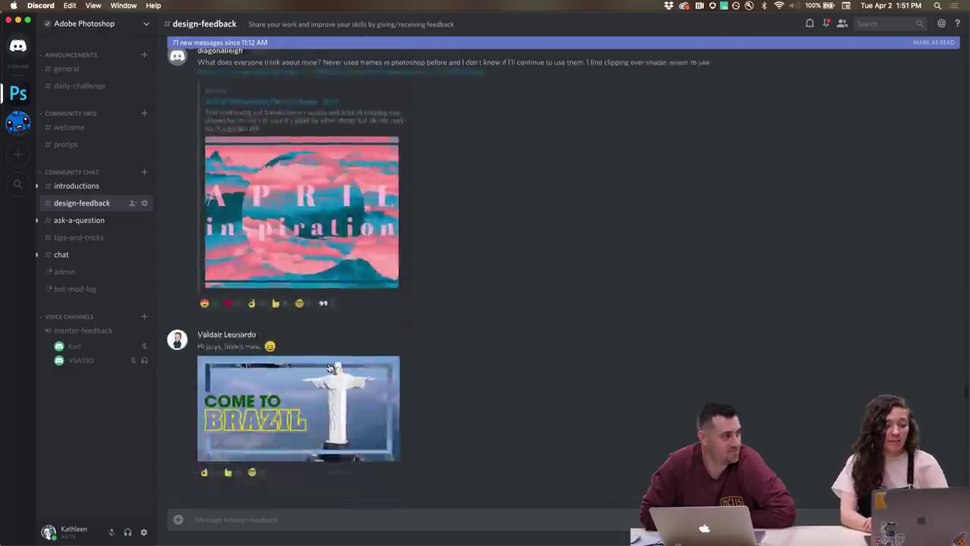
{"action": "scroll", "coordinate": [329, 367], "scroll_direction": "down", "scroll_amount": 20}
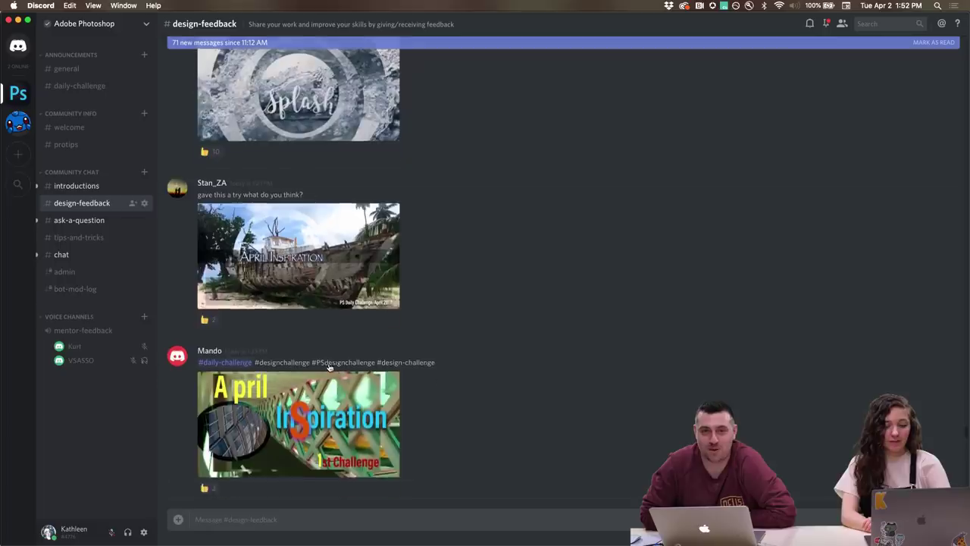
{"action": "scroll", "coordinate": [329, 367], "scroll_direction": "down", "scroll_amount": 20}
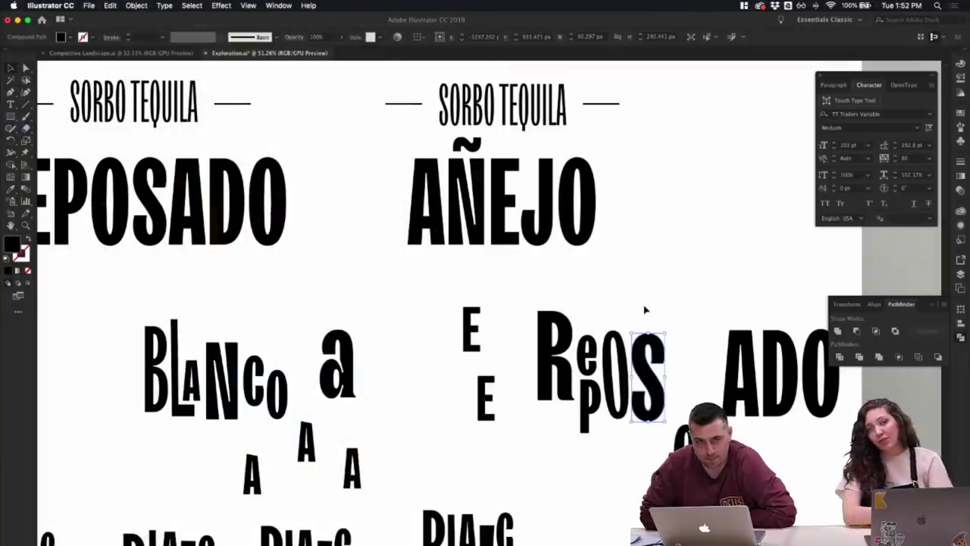
- In Illustrator, move the BLANCO lettering off the first bottle's label to the empty area below the row of lettering variations
{"action": "scroll", "coordinate": [645, 309], "scroll_direction": "down", "scroll_amount": 5}
{"action": "scroll", "coordinate": [643, 311], "scroll_direction": "up", "scroll_amount": 3}
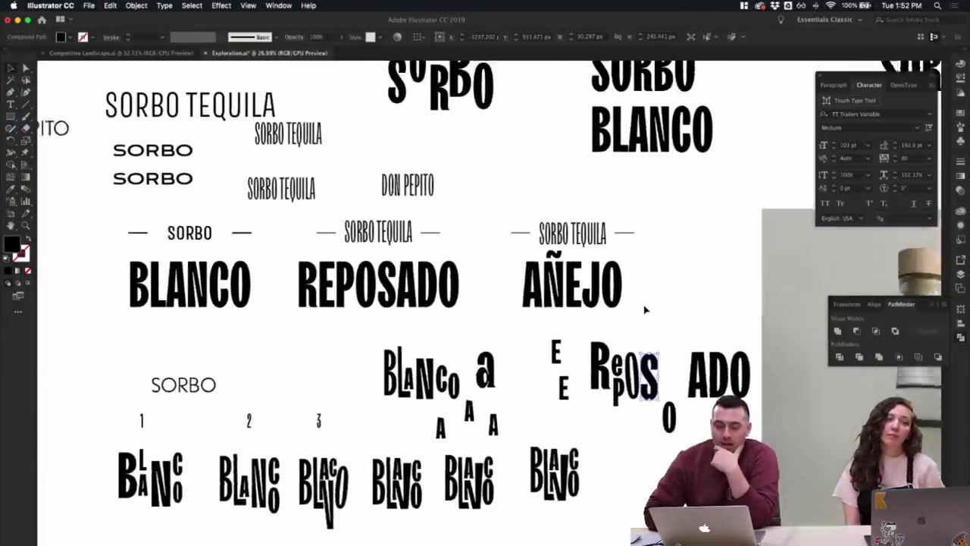
{"action": "scroll", "coordinate": [642, 312], "scroll_direction": "down", "scroll_amount": 3}
{"action": "scroll", "coordinate": [641, 312], "scroll_direction": "right", "scroll_amount": 6}
{"action": "scroll", "coordinate": [642, 311], "scroll_direction": "up", "scroll_amount": 2}
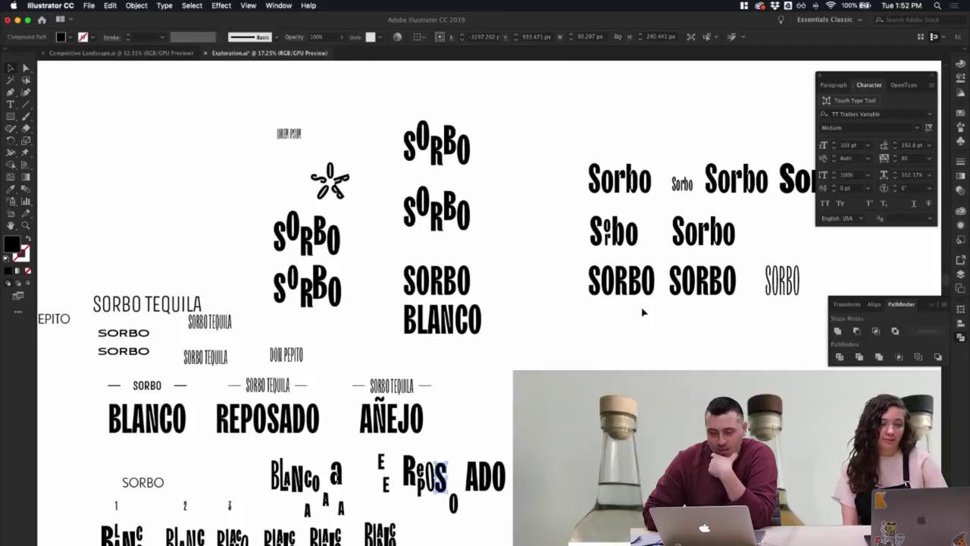
{"action": "scroll", "coordinate": [642, 311], "scroll_direction": "down", "scroll_amount": 5}
{"action": "scroll", "coordinate": [643, 311], "scroll_direction": "up", "scroll_amount": 3}
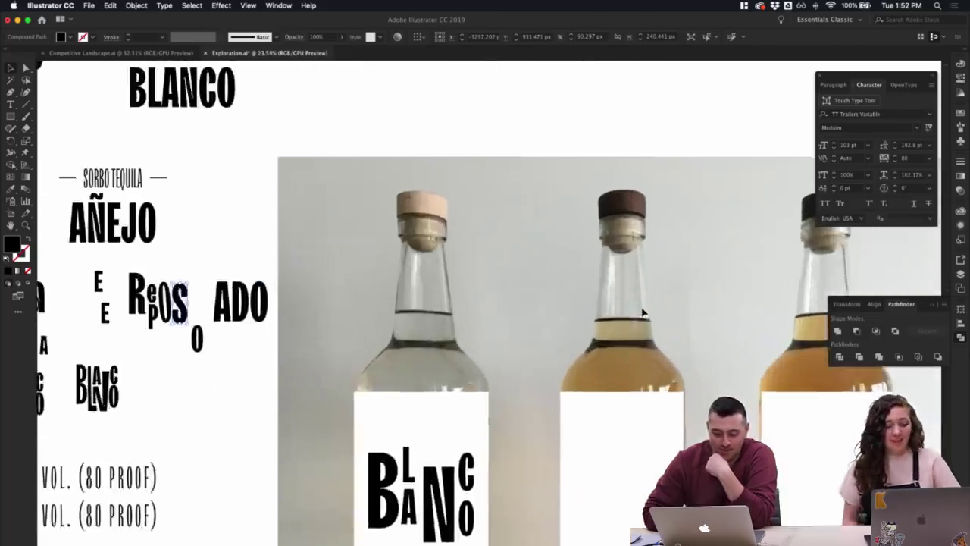
{"action": "scroll", "coordinate": [642, 311], "scroll_direction": "down", "scroll_amount": 3}
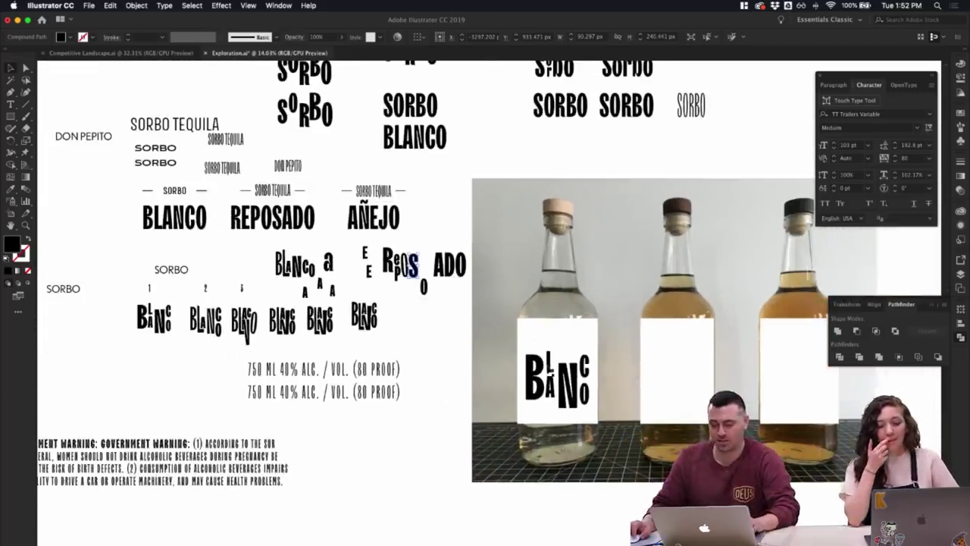
{"action": "left_click_drag", "start_coordinate": [600, 418], "coordinate": [163, 367]}
{"action": "left_click", "coordinate": [386, 336]}
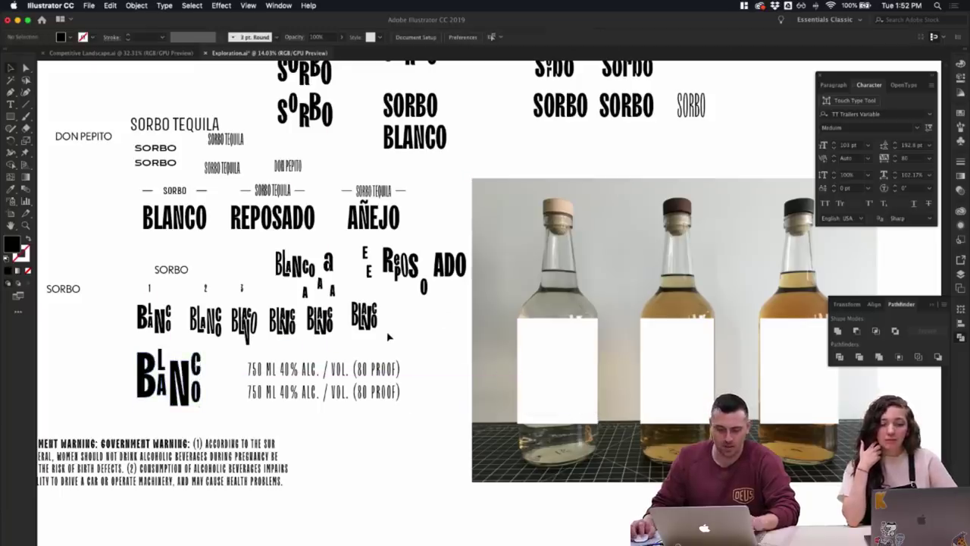
- Copy the last compact BLANCO variation onto the first bottle's label and enlarge it to about 421 wide by 469 high
{"action": "scroll", "coordinate": [389, 336], "scroll_direction": "up", "scroll_amount": 2}
{"action": "scroll", "coordinate": [389, 336], "scroll_direction": "up", "scroll_amount": 1}
{"action": "left_click_drag", "start_coordinate": [340, 300], "coordinate": [604, 386]}
{"action": "left_click_drag", "start_coordinate": [643, 417], "coordinate": [671, 430]}
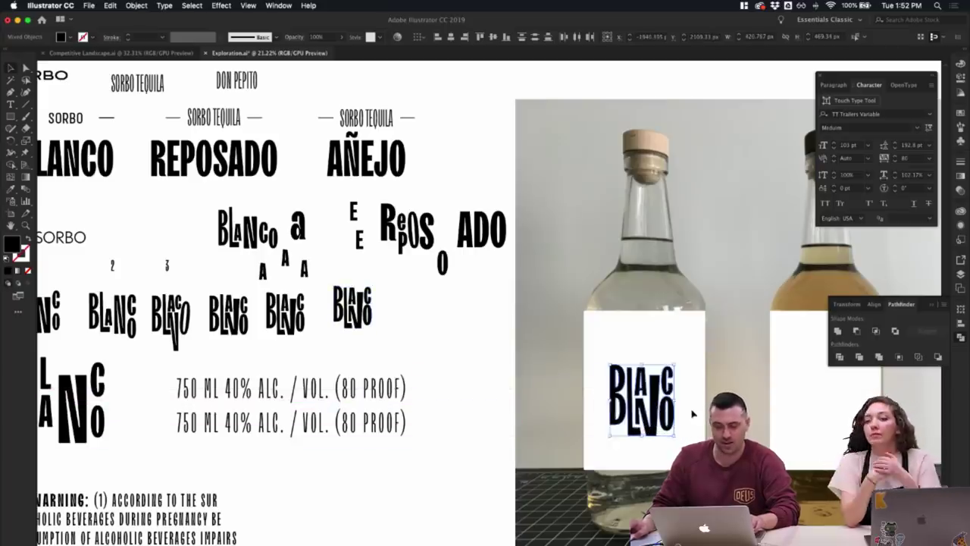
{"action": "left_click", "coordinate": [515, 304]}
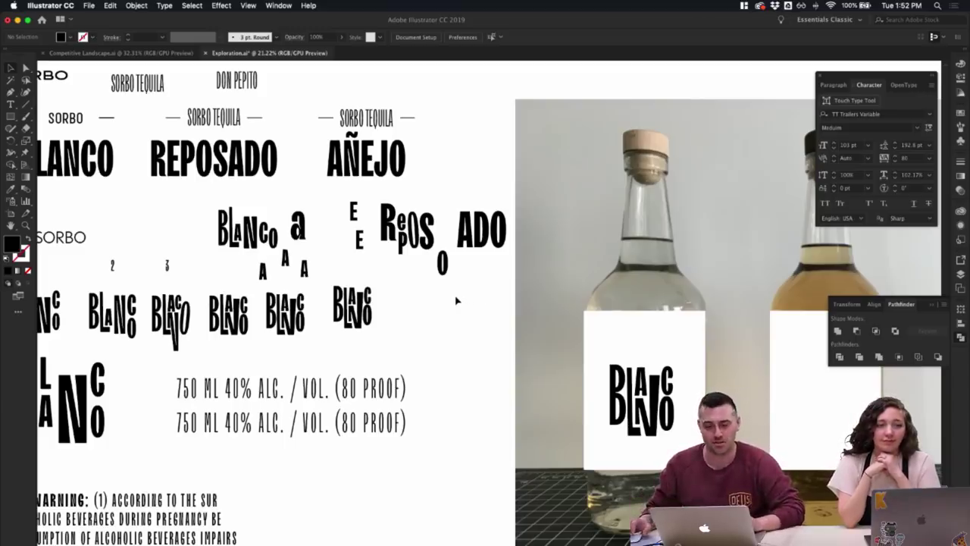
- Move the BLANCO lettering slightly up on the first bottle's label and enlarge it to about 499 wide by 556 high
{"action": "scroll", "coordinate": [458, 306], "scroll_direction": "down", "scroll_amount": 3}
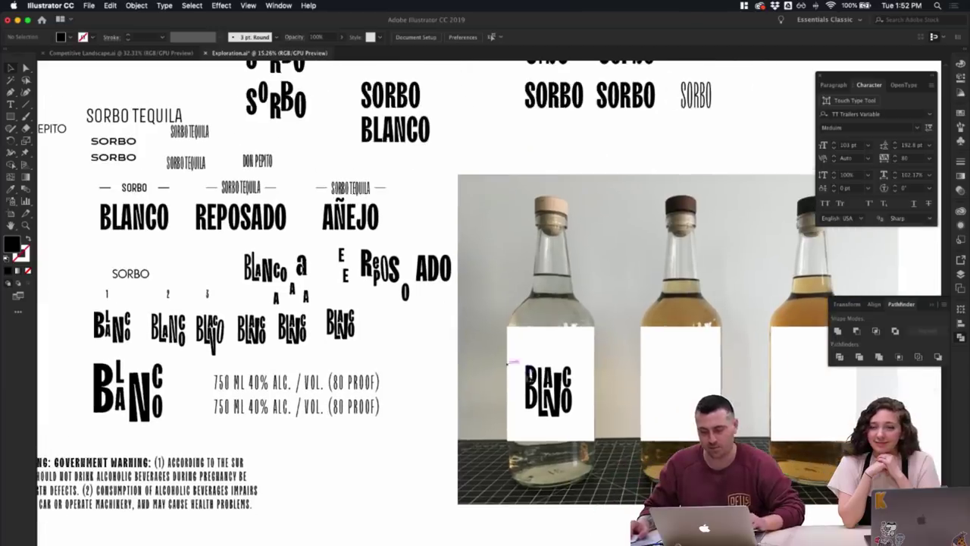
{"action": "left_click_drag", "start_coordinate": [517, 346], "coordinate": [593, 423]}
{"action": "left_click_drag", "start_coordinate": [569, 403], "coordinate": [566, 392]}
{"action": "left_click", "coordinate": [590, 372]}
{"action": "left_click_drag", "start_coordinate": [520, 350], "coordinate": [581, 419]}
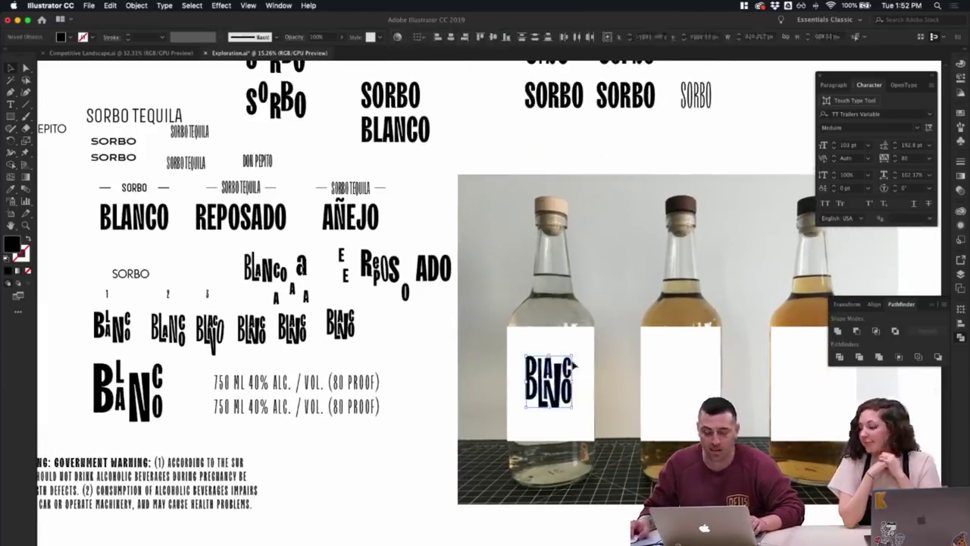
{"action": "left_click_drag", "start_coordinate": [573, 355], "coordinate": [592, 350]}
{"action": "left_click", "coordinate": [591, 350]}
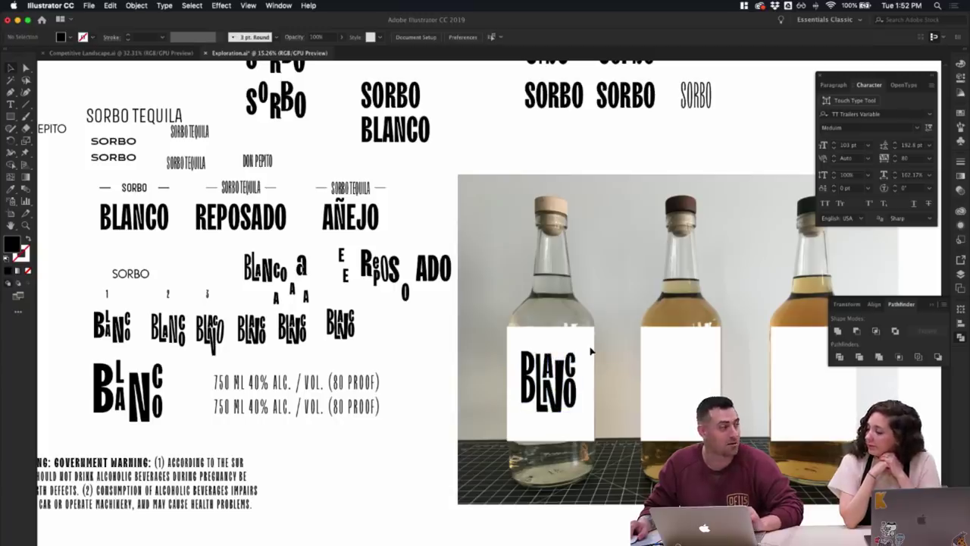
- Place a copy of the first bottle's BLANCO lettering at the same height on the middle bottle's blank label
{"action": "scroll", "coordinate": [591, 350], "scroll_direction": "right", "scroll_amount": 5}
{"action": "scroll", "coordinate": [591, 350], "scroll_direction": "down", "scroll_amount": 2}
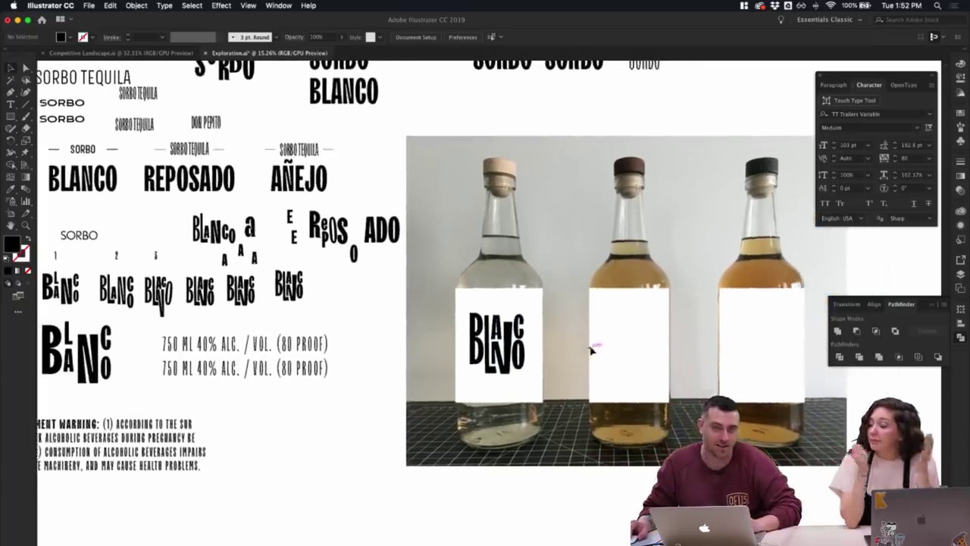
{"action": "scroll", "coordinate": [591, 351], "scroll_direction": "right", "scroll_amount": 1}
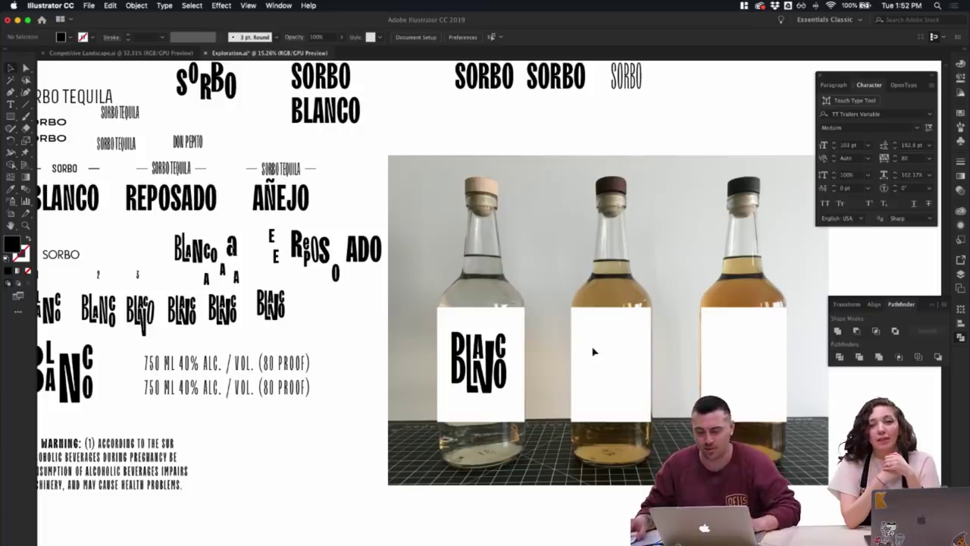
{"action": "left_click_drag", "start_coordinate": [498, 400], "coordinate": [633, 393]}
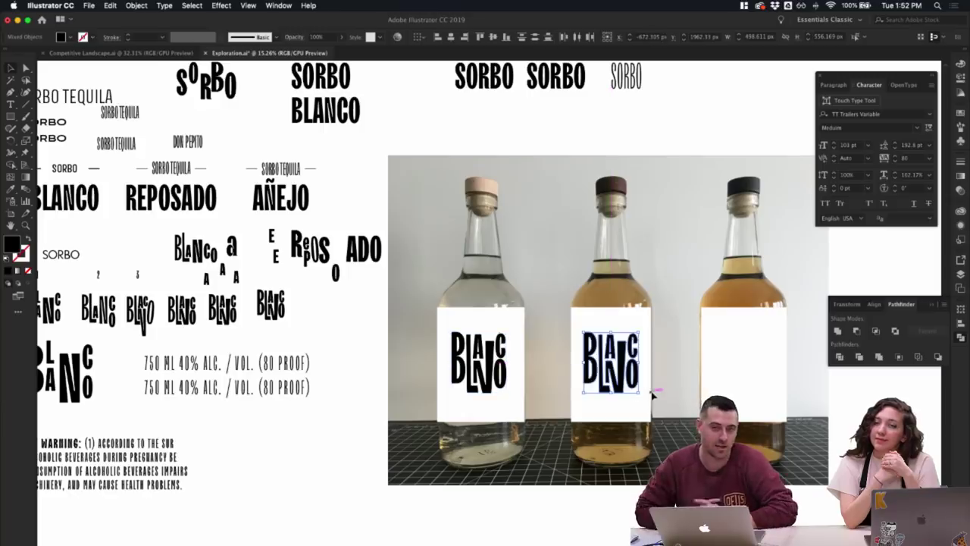